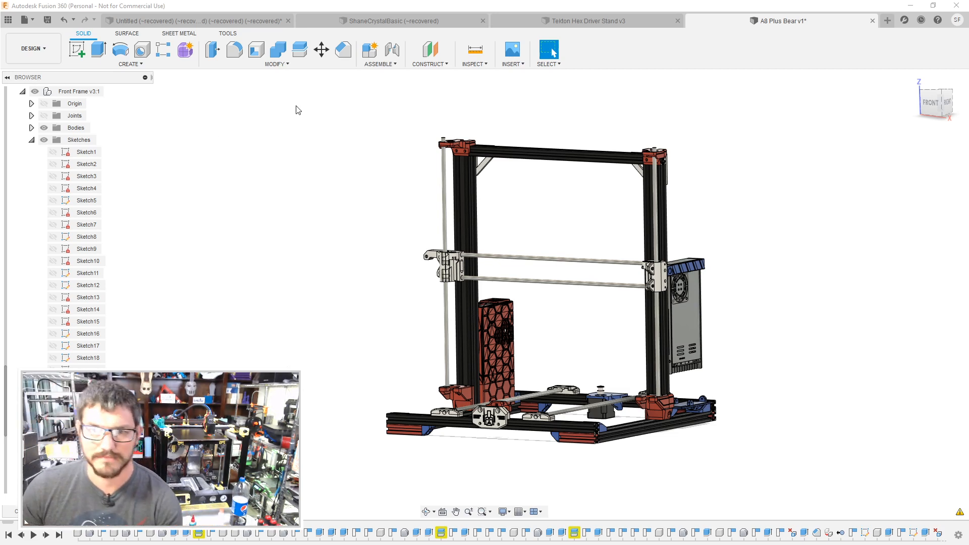
# Step: Examine the complete printer frame assembly from the front and rear, including a close look at the base
pyautogui.moveTo(383, 197); pyautogui.dragTo(430, 309, button='middle')
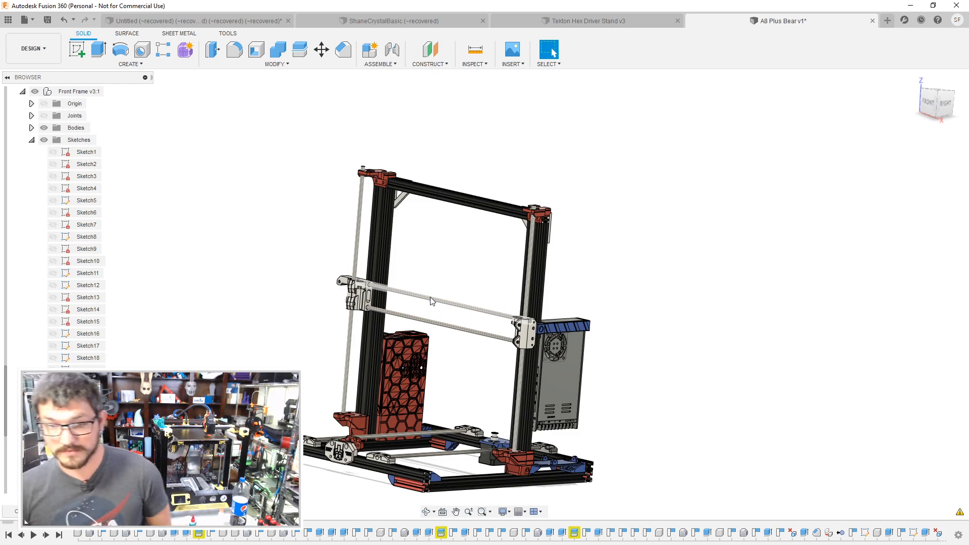
pyautogui.scroll(-2, 421, 454)
pyautogui.scroll(6, 420, 460)
pyautogui.scroll(-2, 420, 461)
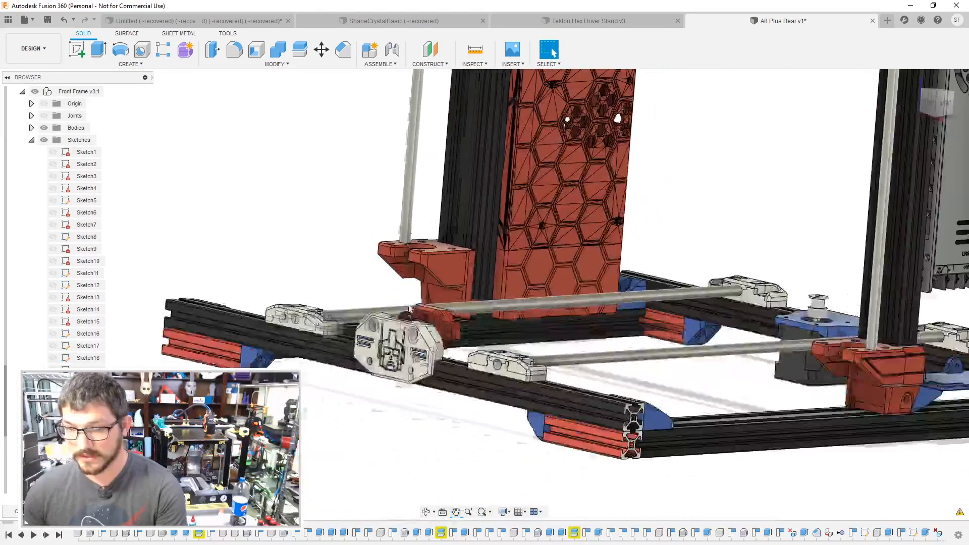
pyautogui.scroll(3, 383, 371)
pyautogui.scroll(1, 380, 368)
pyautogui.scroll(-4, 380, 369)
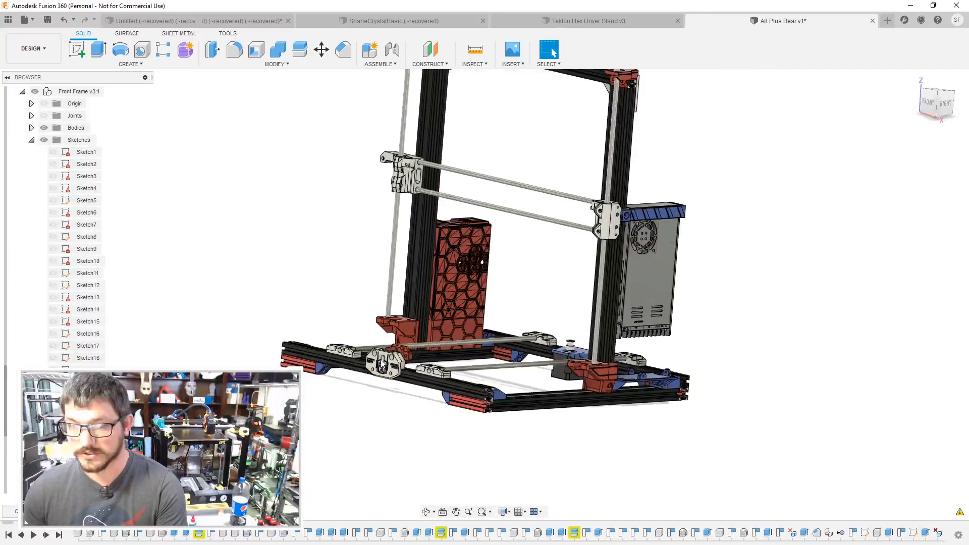
pyautogui.moveTo(465, 300); pyautogui.dragTo(421, 351, button='middle')
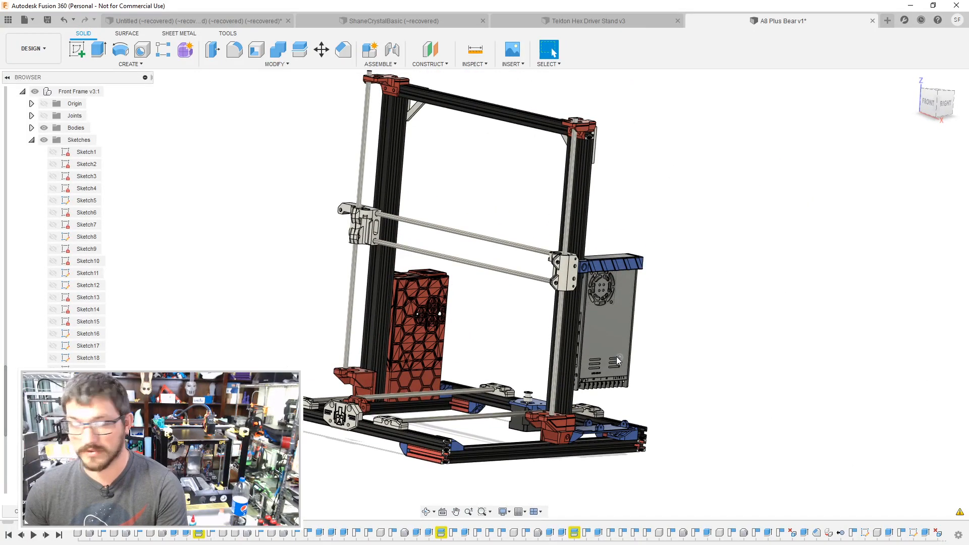
pyautogui.keyDown('shift'); pyautogui.moveTo(677, 335); pyautogui.dragTo(379, 314, button='middle'); pyautogui.keyUp('shift')
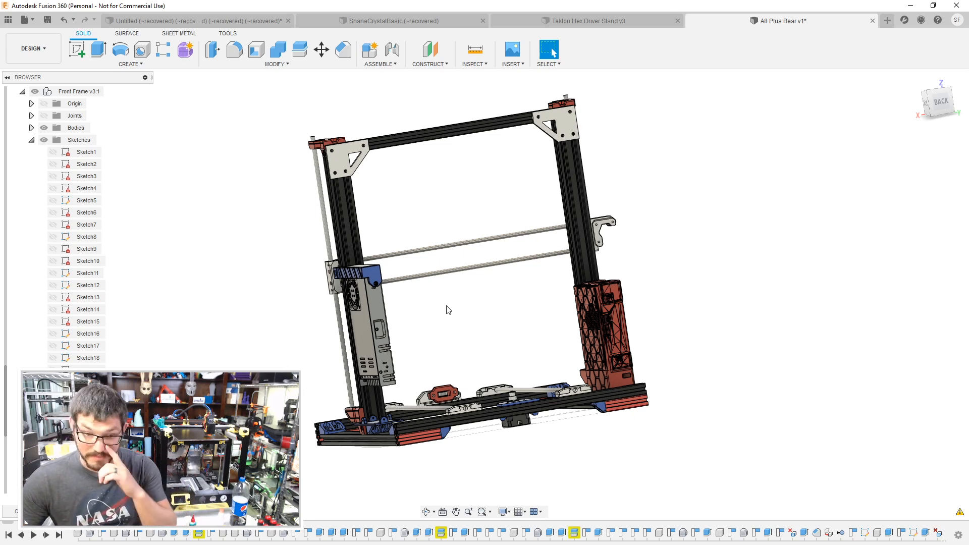
pyautogui.keyDown('shift'); pyautogui.moveTo(417, 358); pyautogui.dragTo(553, 334, button='middle'); pyautogui.keyUp('shift')
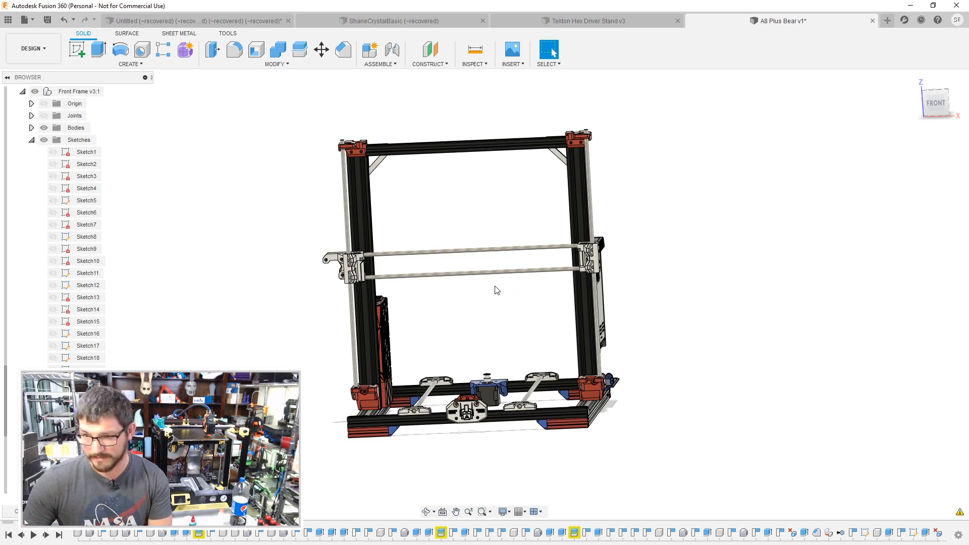
# Step: Inspect the X-axis rods, lower frame and the power supply mounted beside the upright
pyautogui.scroll(2, 365, 262)
pyautogui.scroll(1, 393, 271)
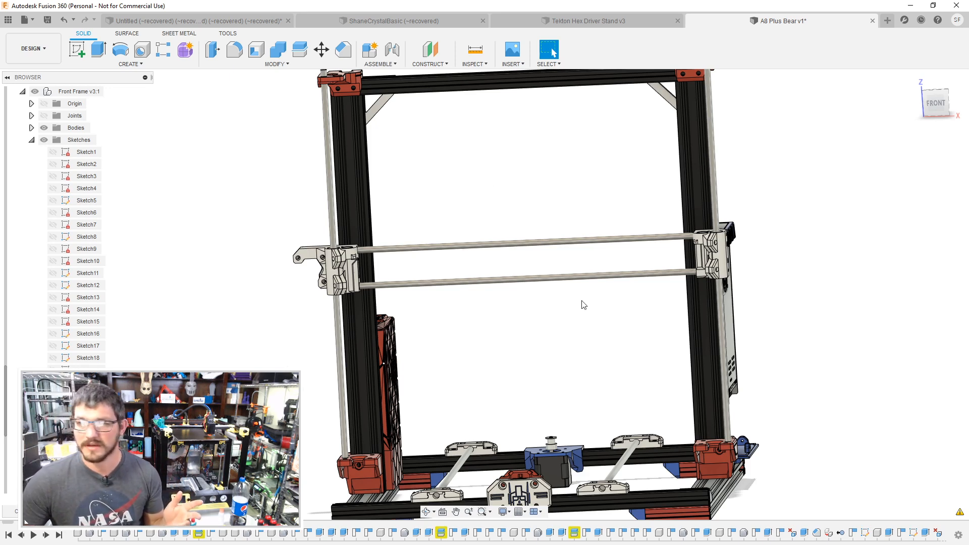
pyautogui.scroll(4, 627, 298)
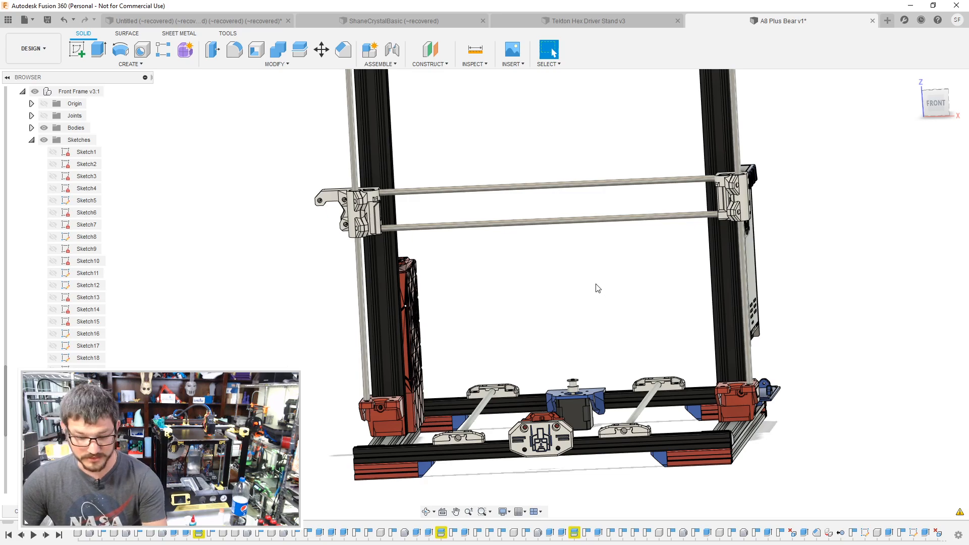
pyautogui.keyDown('shift'); pyautogui.moveTo(598, 288); pyautogui.dragTo(494, 317, button='middle'); pyautogui.keyUp('shift')
pyautogui.keyDown('shift'); pyautogui.moveTo(580, 299); pyautogui.dragTo(638, 352, button='middle'); pyautogui.keyUp('shift')
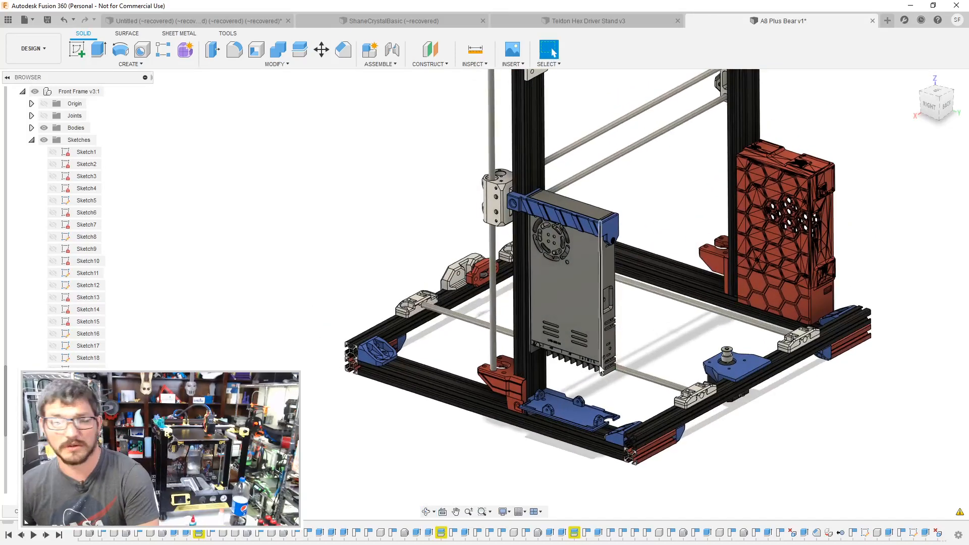
pyautogui.scroll(-1, 619, 363)
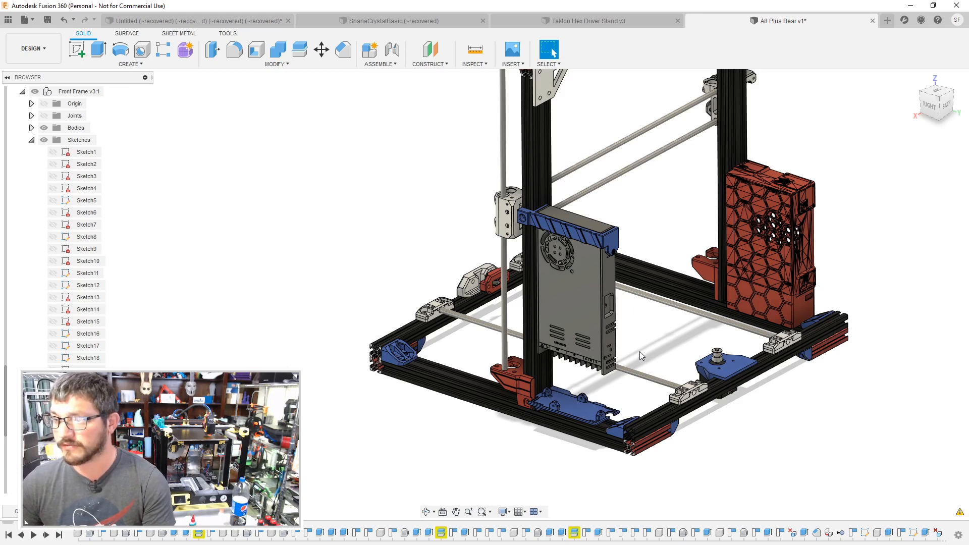
pyautogui.moveTo(640, 352); pyautogui.dragTo(606, 358, button='middle')
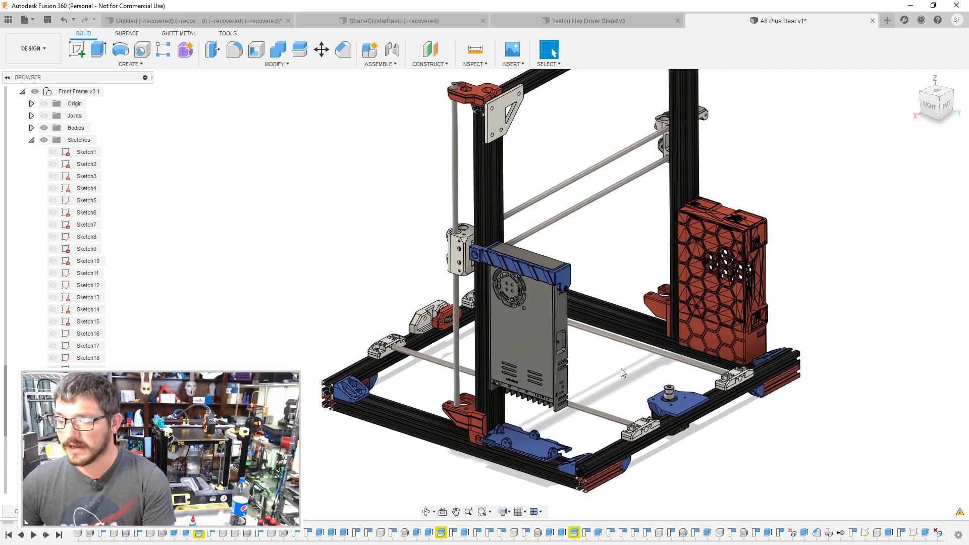
# Step: Inspect the red Z-axis top mounts and the corner plates joining the upper frame extrusions
pyautogui.keyDown('shift'); pyautogui.moveTo(624, 373); pyautogui.dragTo(670, 398, button='middle'); pyautogui.keyUp('shift')
pyautogui.keyDown('shift'); pyautogui.moveTo(654, 308); pyautogui.dragTo(570, 107, button='middle'); pyautogui.keyUp('shift')
pyautogui.scroll(5, 571, 107)
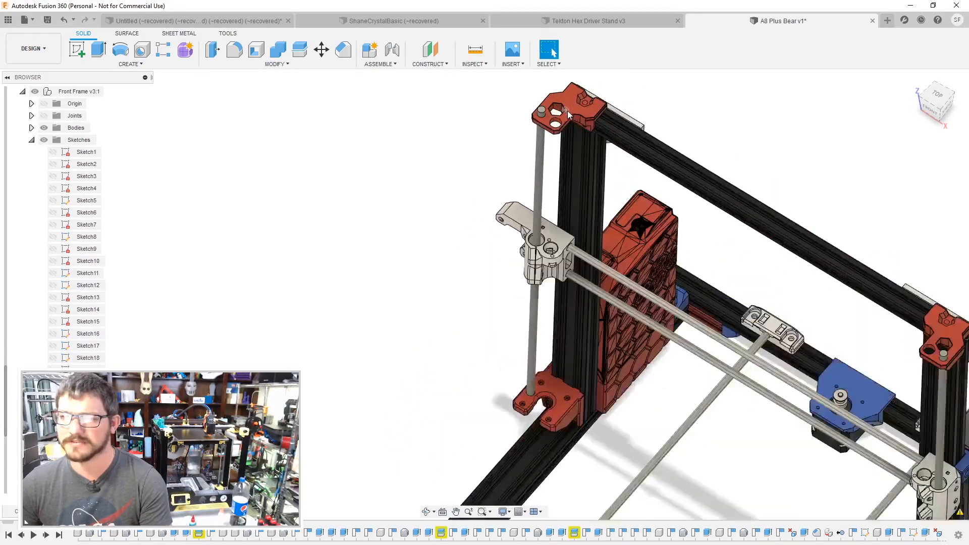
pyautogui.moveTo(510, 187); pyautogui.dragTo(728, 212, button='middle')
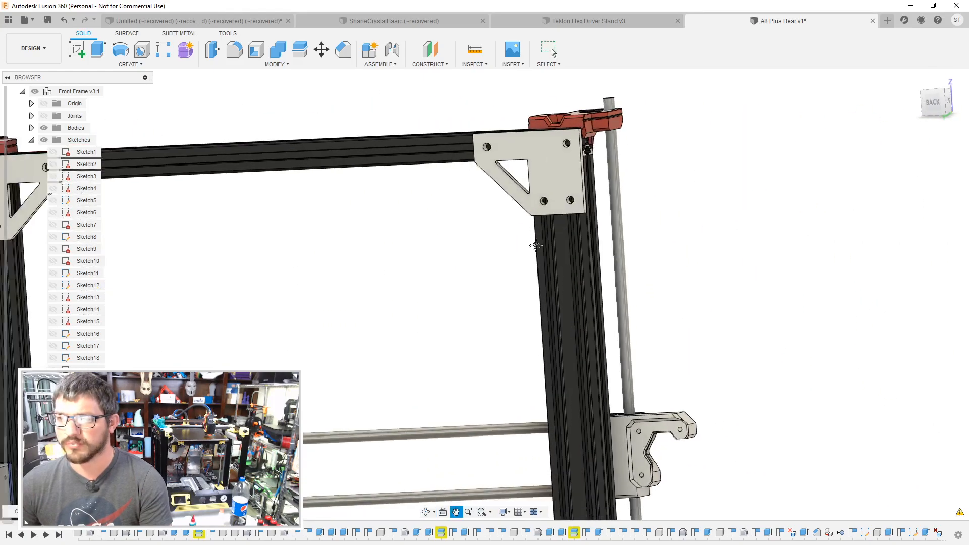
pyautogui.scroll(4, 555, 323)
pyautogui.scroll(-5, 560, 312)
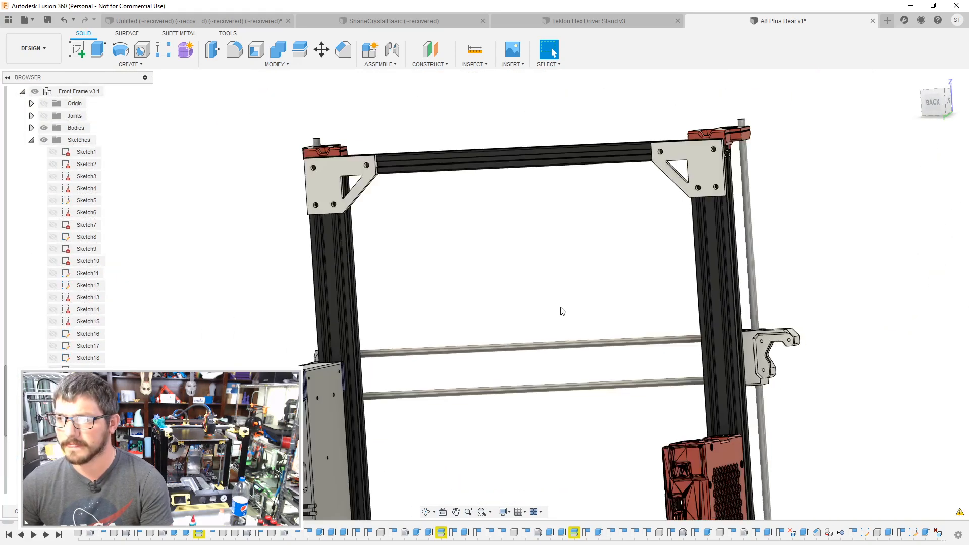
# Step: Examine the red electronics enclosure with its honeycomb vent and the adjoining lower Z-axis mount from several sides
pyautogui.keyDown('shift'); pyautogui.moveTo(560, 310); pyautogui.dragTo(553, 52, button='middle'); pyautogui.keyUp('shift')
pyautogui.keyDown('shift'); pyautogui.moveTo(528, 230); pyautogui.dragTo(550, 364, button='middle'); pyautogui.keyUp('shift')
pyautogui.scroll(4, 562, 409)
pyautogui.scroll(5, 562, 410)
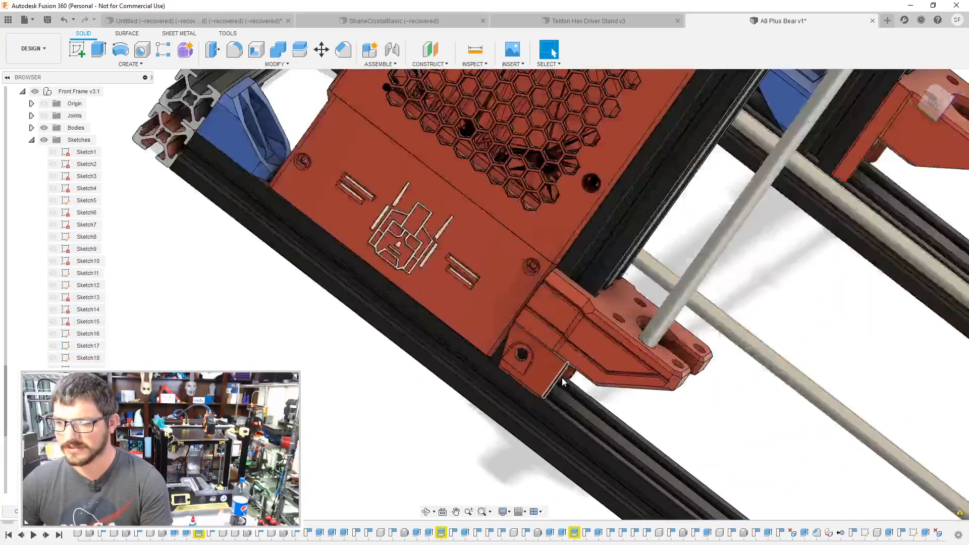
pyautogui.click(934, 106)
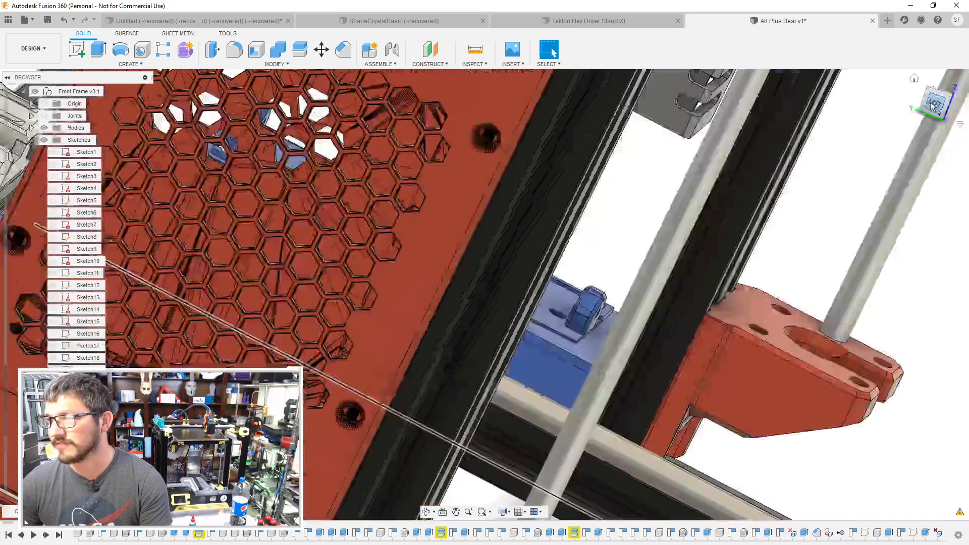
pyautogui.moveTo(627, 225); pyautogui.dragTo(540, 261, button='middle')
pyautogui.scroll(-3, 608, 299)
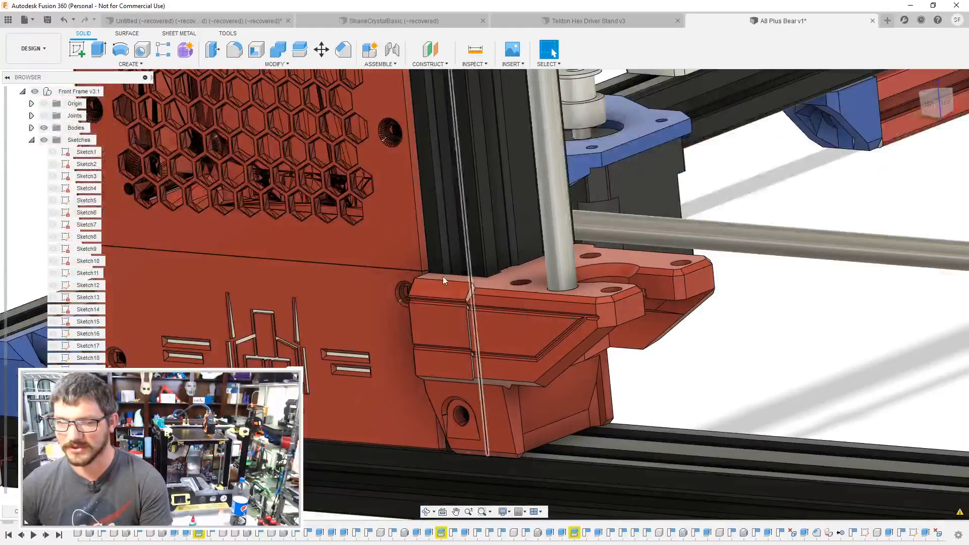
pyautogui.scroll(-5, 443, 276)
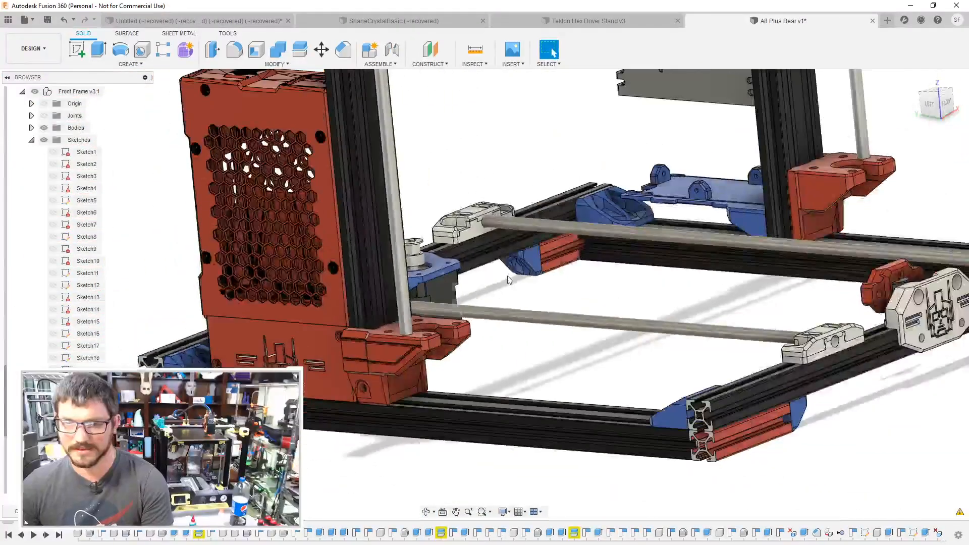
pyautogui.keyDown('shift'); pyautogui.moveTo(605, 300); pyautogui.dragTo(539, 261, button='middle'); pyautogui.keyUp('shift')
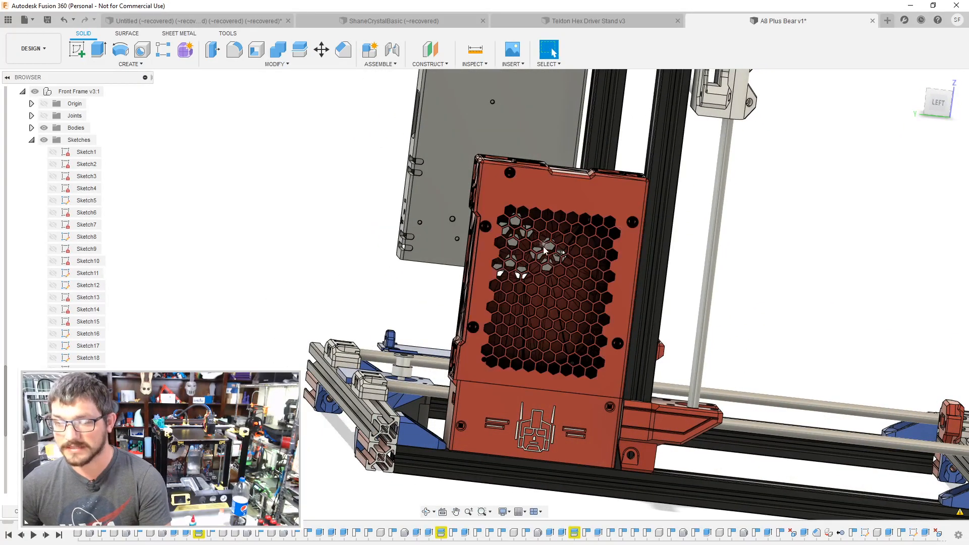
pyautogui.keyDown('shift'); pyautogui.moveTo(543, 246); pyautogui.dragTo(584, 252, button='middle'); pyautogui.keyUp('shift')
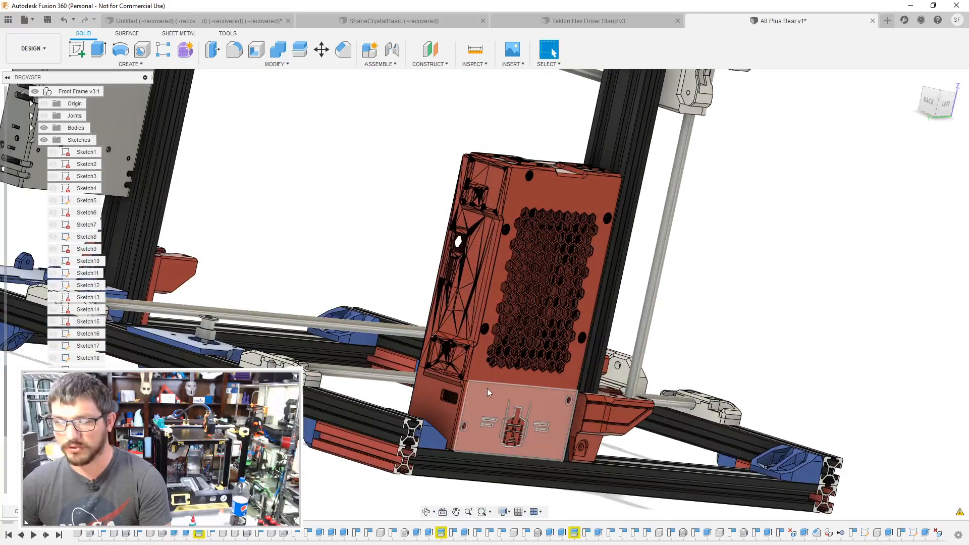
pyautogui.keyDown('shift'); pyautogui.moveTo(462, 431); pyautogui.dragTo(570, 384, button='middle'); pyautogui.keyUp('shift')
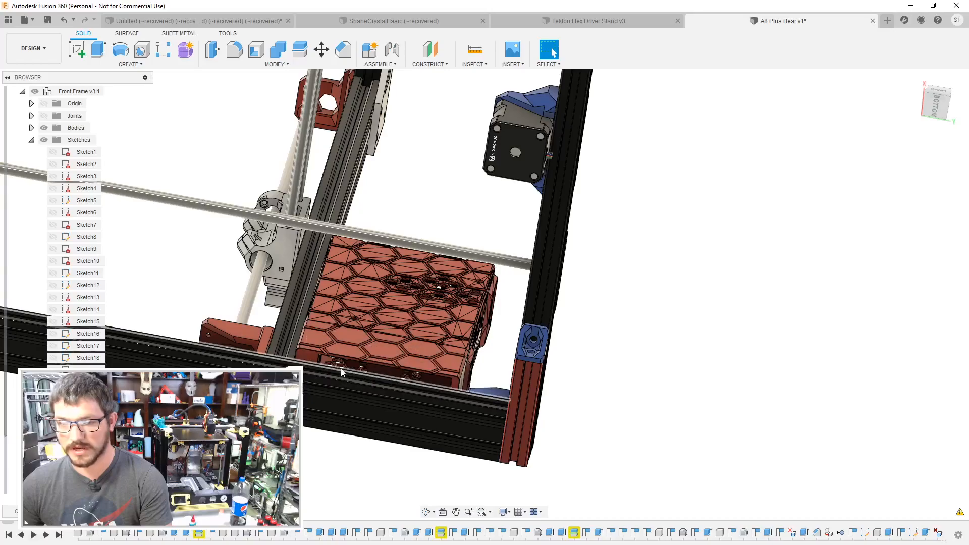
# Step: Examine the electronics enclosure's underside and the recessed screw hole in its lower cover up close
pyautogui.scroll(3, 386, 377)
pyautogui.scroll(5, 529, 361)
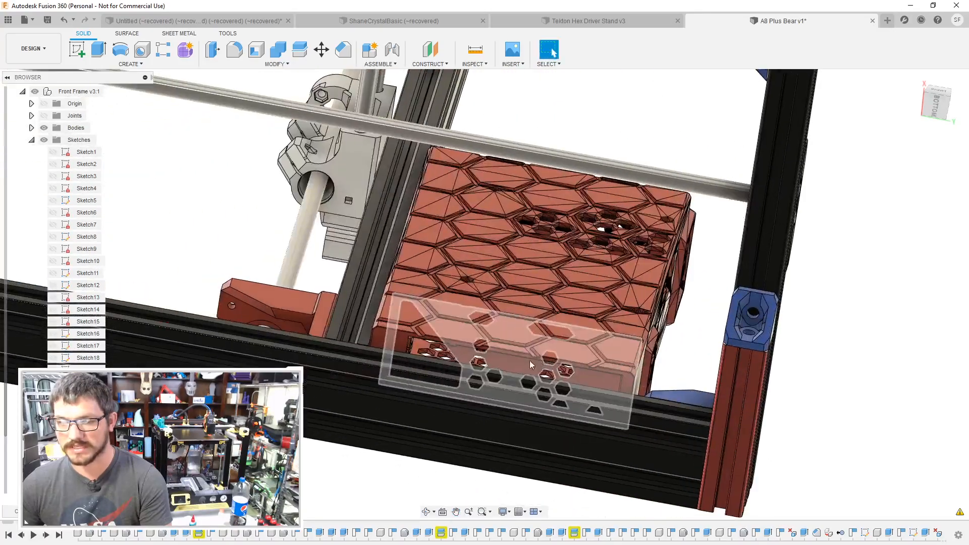
pyautogui.keyDown('shift'); pyautogui.moveTo(549, 374); pyautogui.dragTo(543, 356, button='middle'); pyautogui.keyUp('shift')
pyautogui.keyDown('shift'); pyautogui.moveTo(707, 268); pyautogui.dragTo(564, 374, button='middle'); pyautogui.keyUp('shift')
pyautogui.keyDown('shift'); pyautogui.moveTo(555, 325); pyautogui.dragTo(545, 282, button='middle'); pyautogui.keyUp('shift')
pyautogui.keyDown('shift'); pyautogui.moveTo(551, 394); pyautogui.dragTo(568, 388, button='middle'); pyautogui.keyUp('shift')
pyautogui.scroll(10, 560, 426)
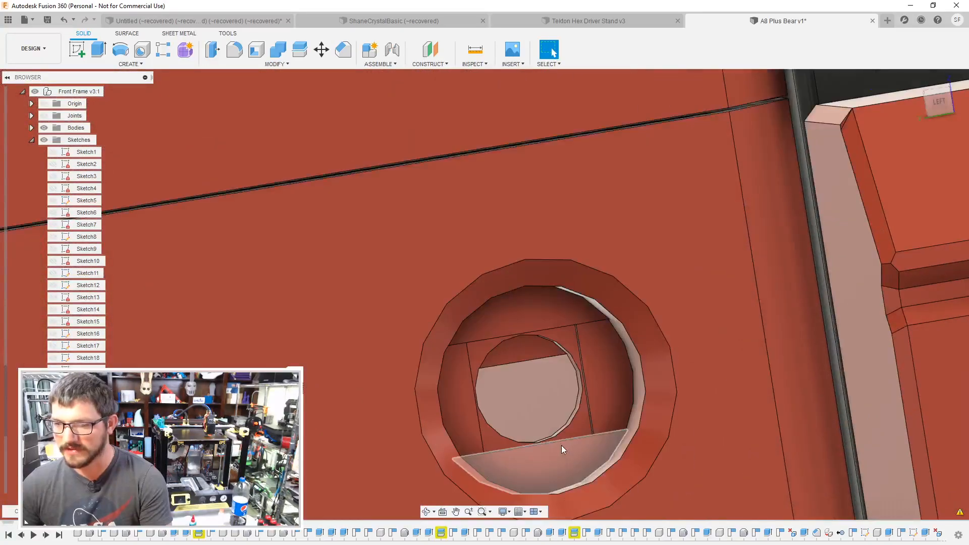
pyautogui.scroll(-2, 562, 445)
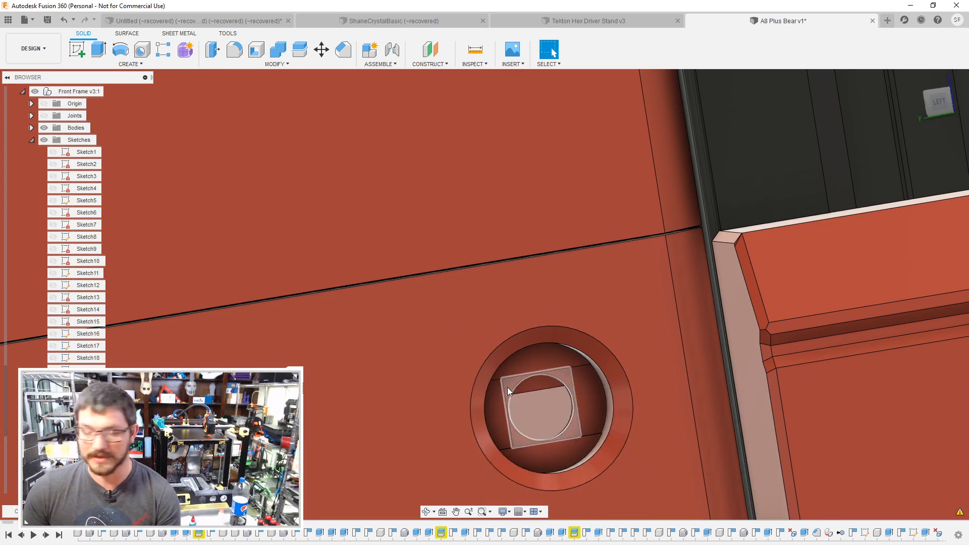
pyautogui.scroll(-10, 521, 406)
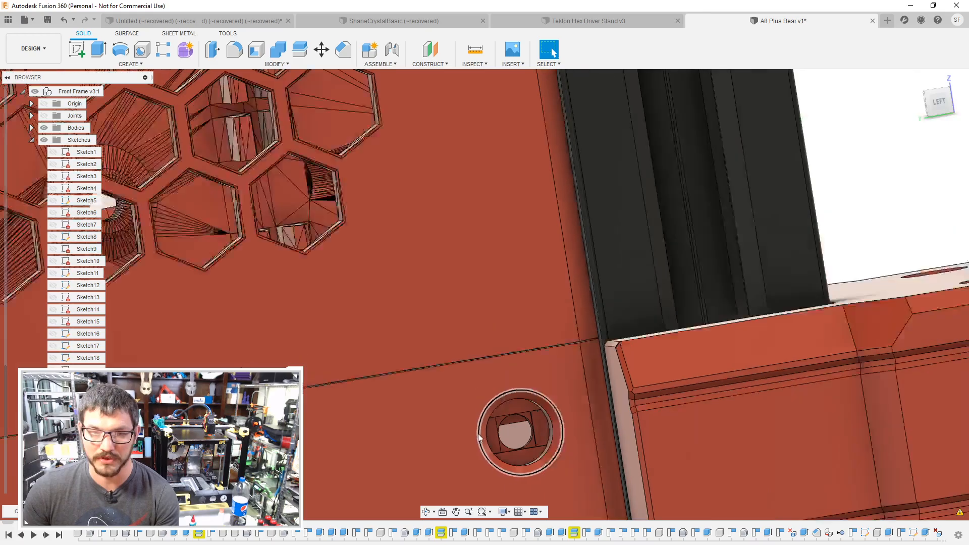
pyautogui.scroll(-5, 432, 431)
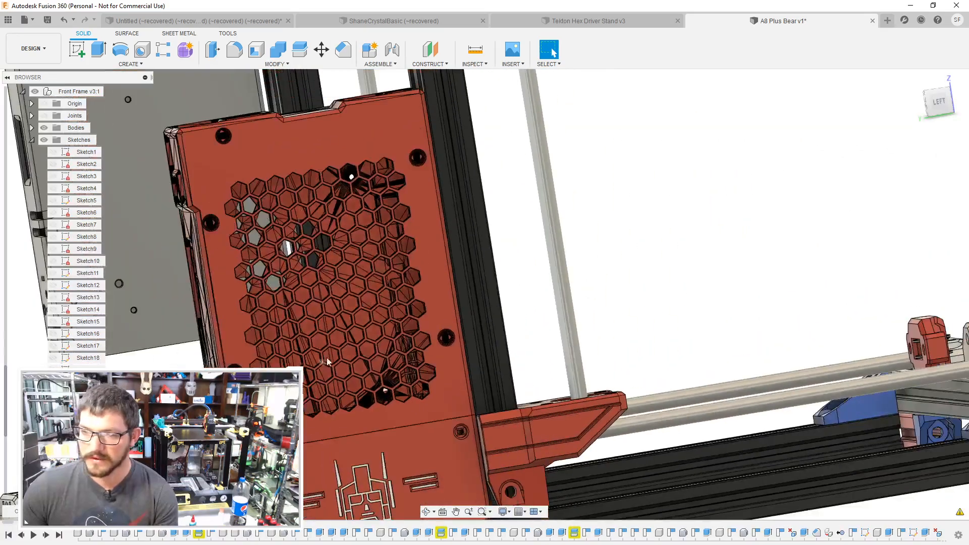
pyautogui.scroll(8, 364, 386)
pyautogui.scroll(-10, 364, 387)
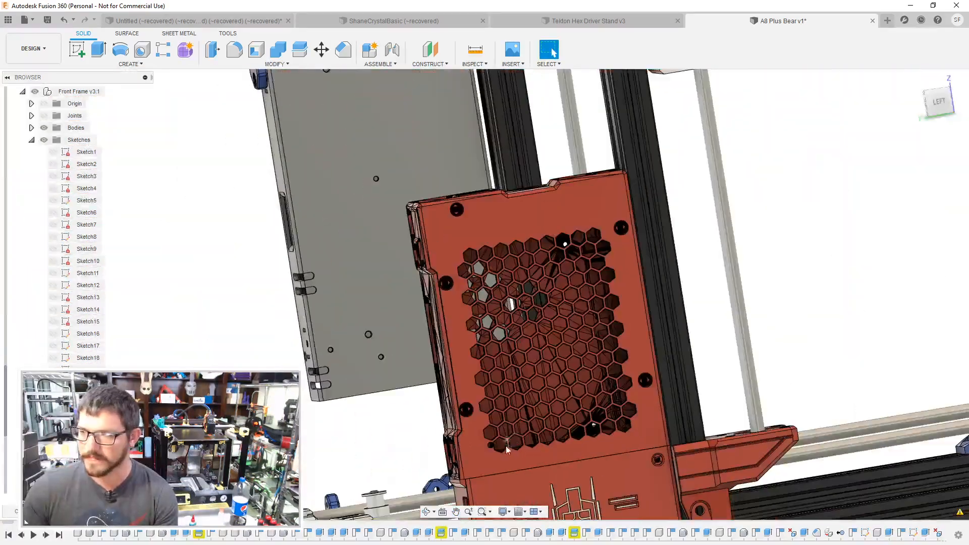
# Step: Inspect the back of the frame, comparing the placement of the electronics enclosure, power supply and Y-axis motor mount
pyautogui.scroll(-4, 507, 449)
pyautogui.moveTo(506, 449); pyautogui.dragTo(458, 345, button='middle')
pyautogui.keyDown('shift'); pyautogui.moveTo(457, 345); pyautogui.dragTo(599, 230, button='middle'); pyautogui.keyUp('shift')
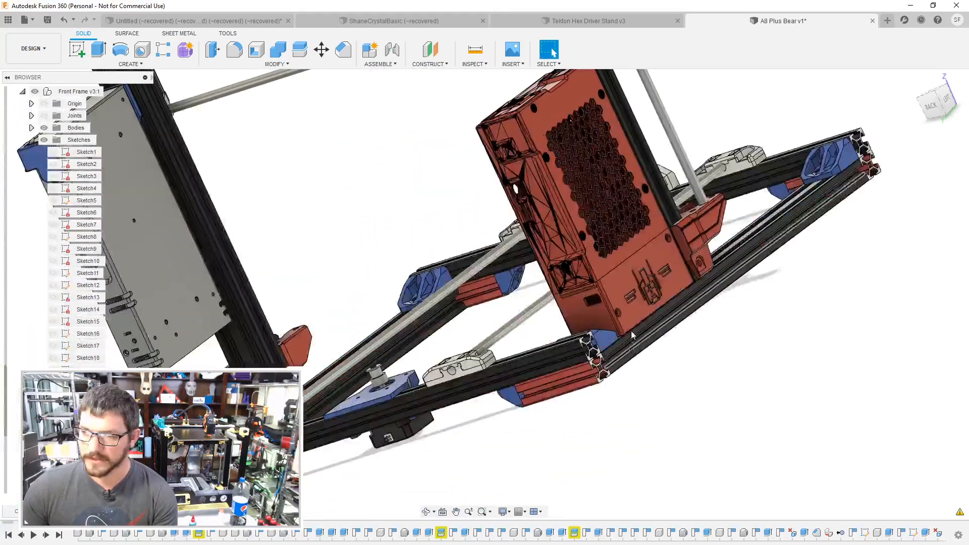
pyautogui.click(933, 109)
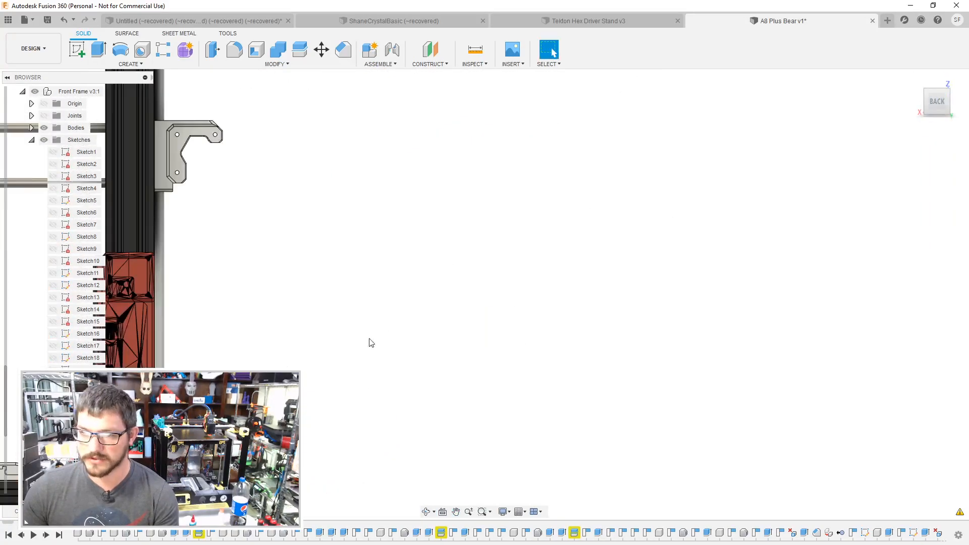
pyautogui.keyDown('shift'); pyautogui.moveTo(410, 304); pyautogui.dragTo(199, 237, button='middle'); pyautogui.keyUp('shift')
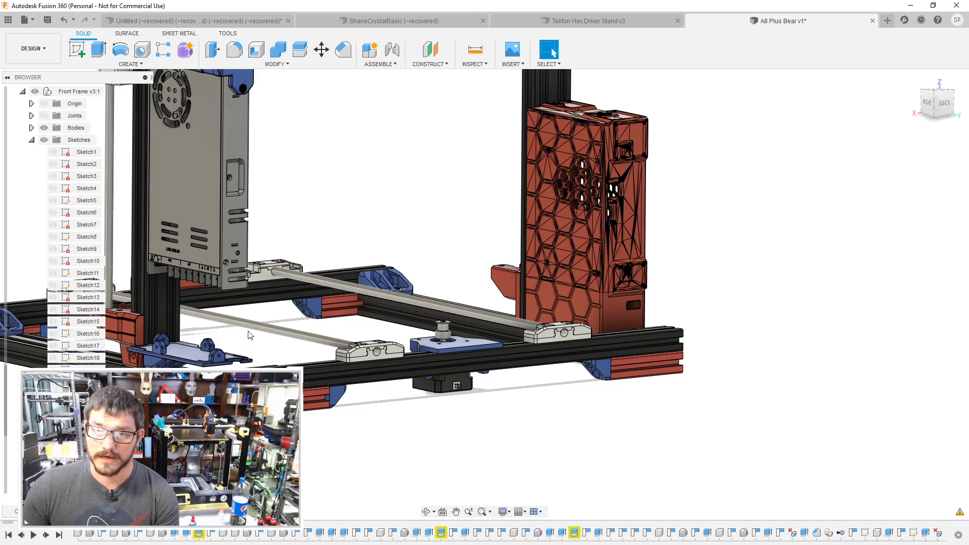
pyautogui.moveTo(258, 320); pyautogui.dragTo(319, 315, button='middle')
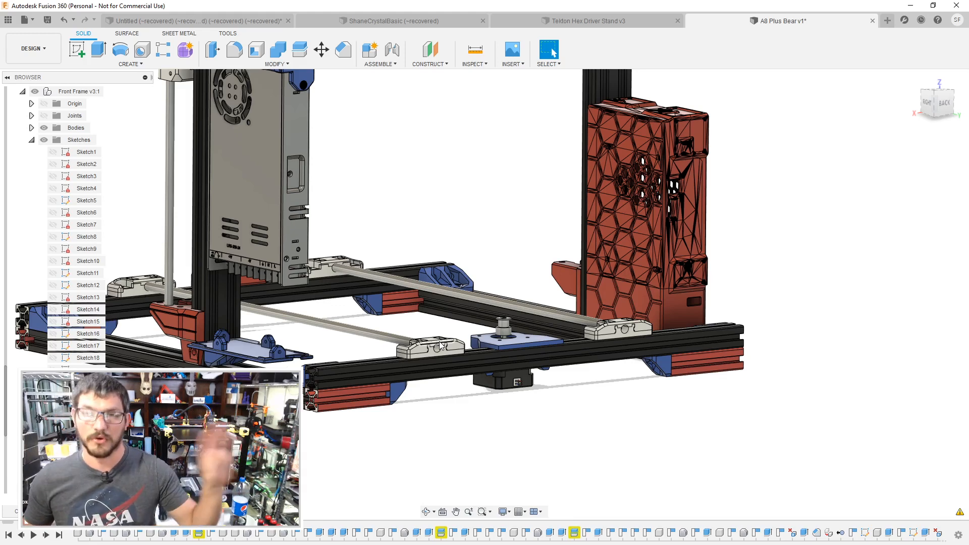
# Step: Examine the base from the front and check the length of a long edge on the red corner foot
pyautogui.moveTo(440, 345); pyautogui.dragTo(827, 396, button='middle')
pyautogui.scroll(-1, 626, 410)
pyautogui.keyDown('shift'); pyautogui.moveTo(510, 378); pyautogui.dragTo(634, 345, button='middle'); pyautogui.keyUp('shift')
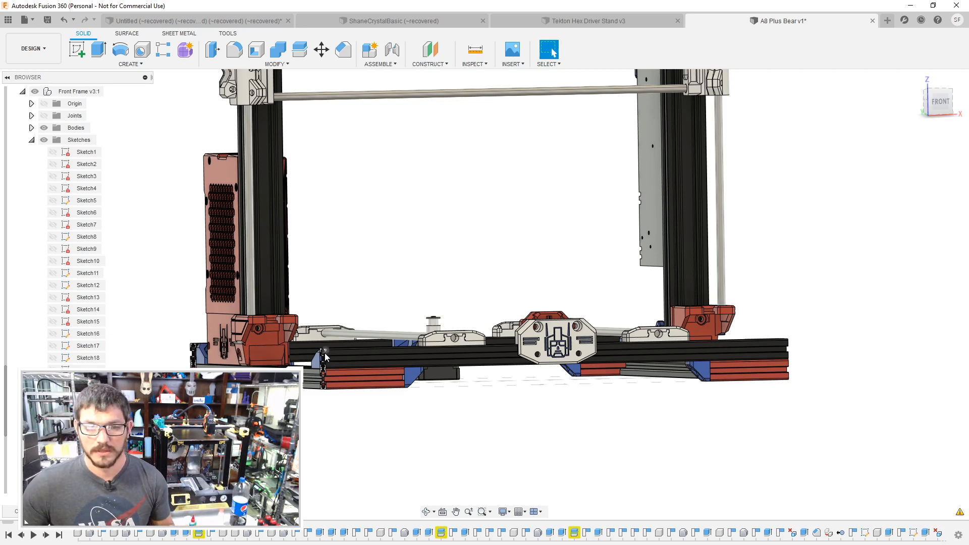
pyautogui.scroll(-1, 394, 351)
pyautogui.keyDown('shift'); pyautogui.moveTo(395, 350); pyautogui.dragTo(412, 382, button='middle'); pyautogui.keyUp('shift')
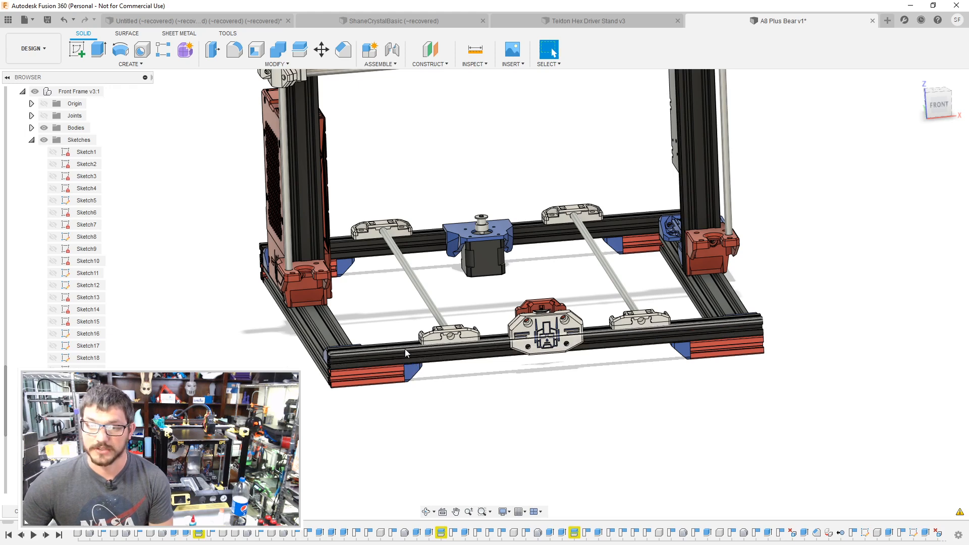
pyautogui.scroll(-2, 344, 359)
pyautogui.scroll(4, 345, 357)
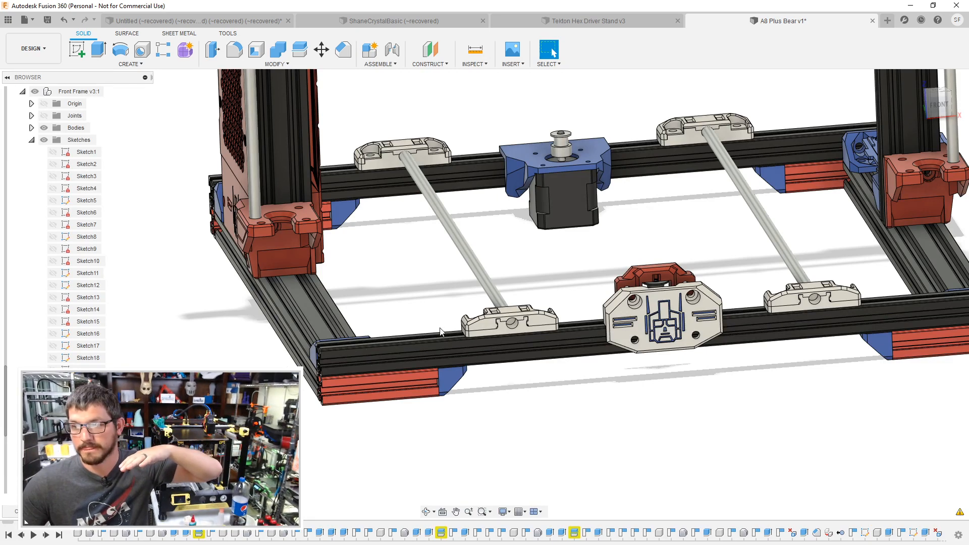
pyautogui.click(401, 383)
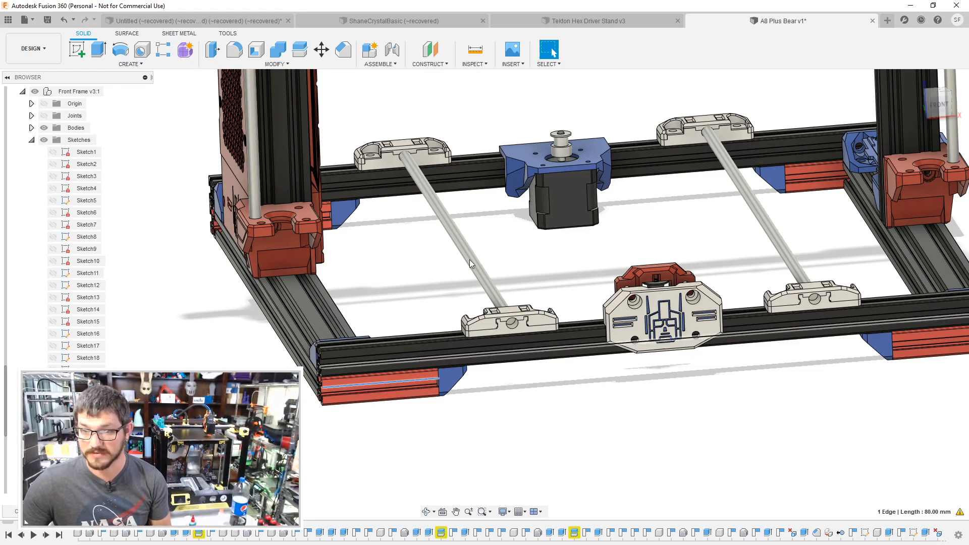
# Step: Measure the long edge of the red corner foot and the long lower edge of the front base extrusion
pyautogui.click(480, 52)
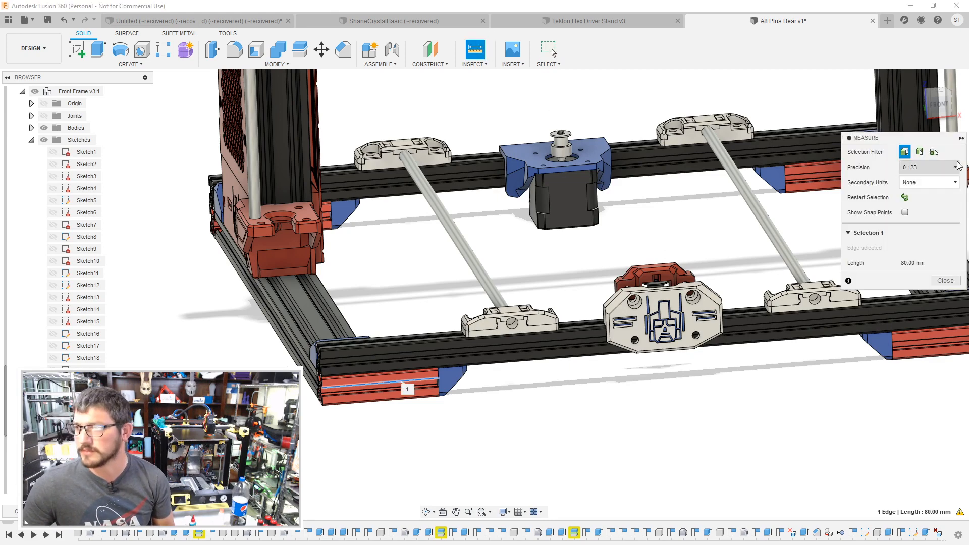
pyautogui.click(938, 281)
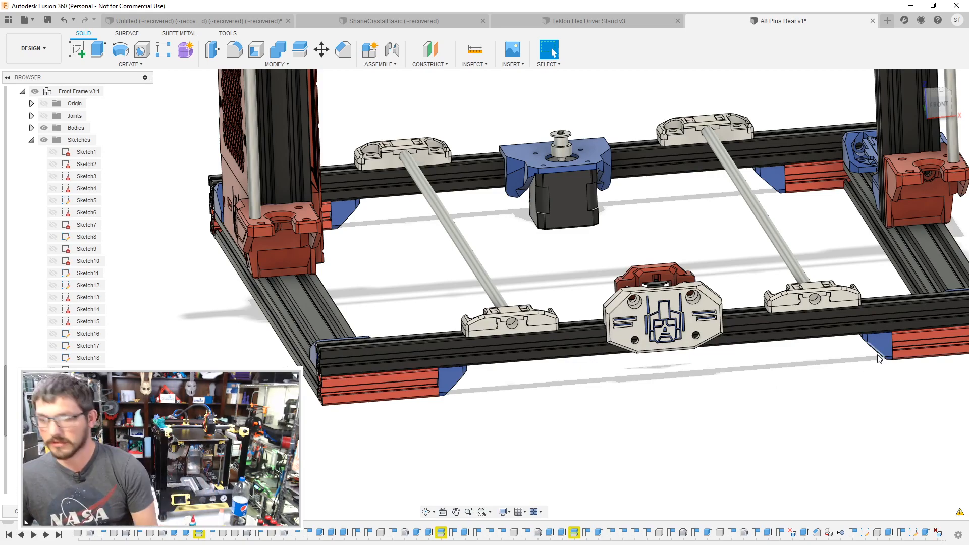
pyautogui.keyDown('shift'); pyautogui.moveTo(835, 396); pyautogui.dragTo(858, 372, button='middle'); pyautogui.keyUp('shift')
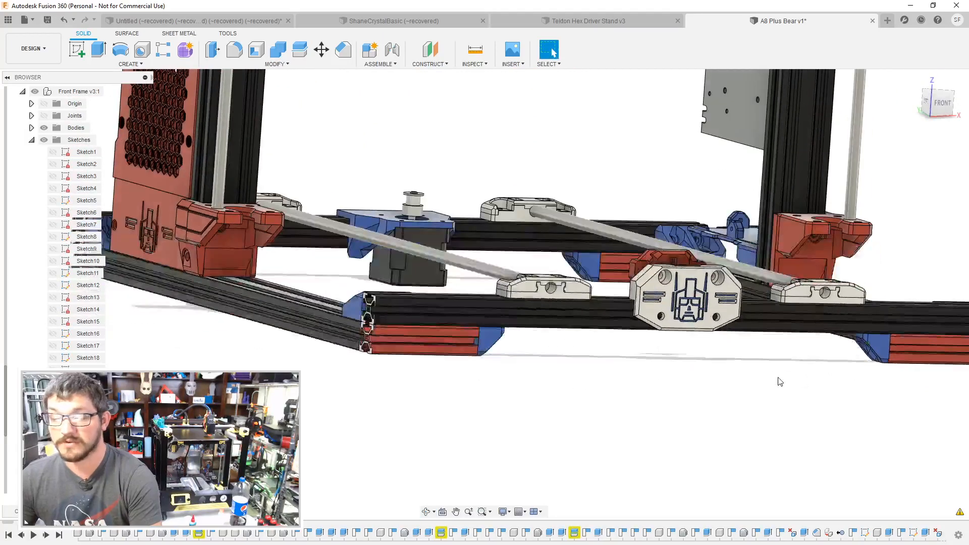
pyautogui.scroll(2, 778, 378)
pyautogui.scroll(-5, 692, 376)
pyautogui.moveTo(694, 414); pyautogui.dragTo(654, 439, button='middle')
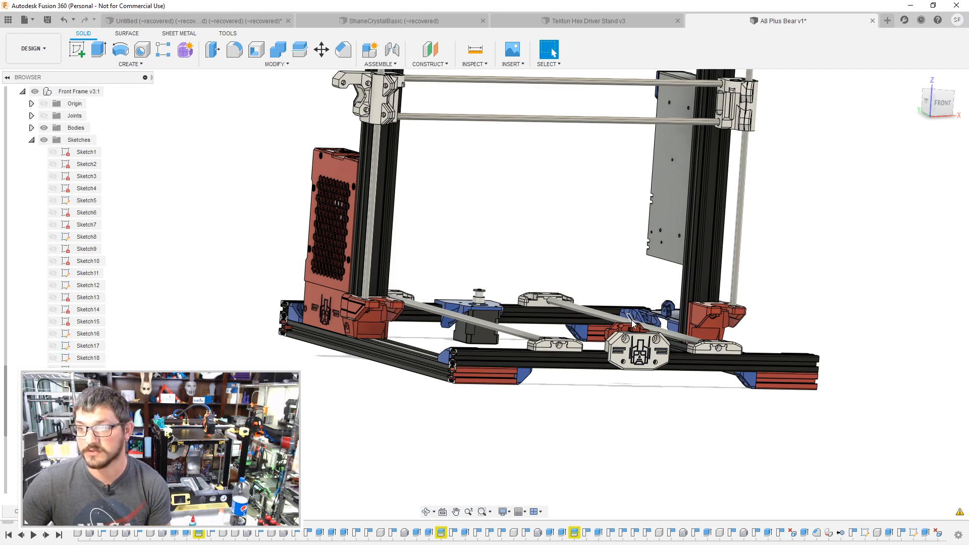
pyautogui.scroll(-5, 632, 323)
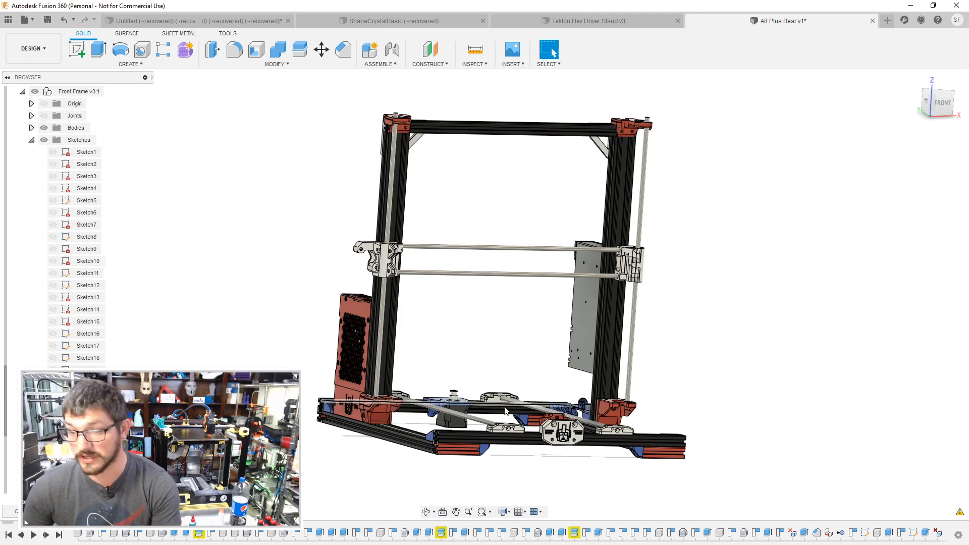
pyautogui.click(457, 446)
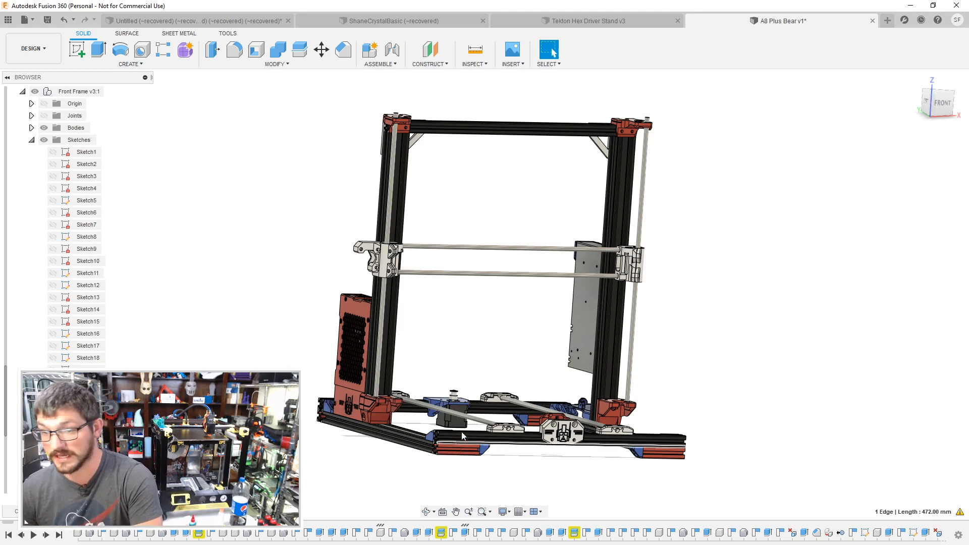
pyautogui.click(475, 49)
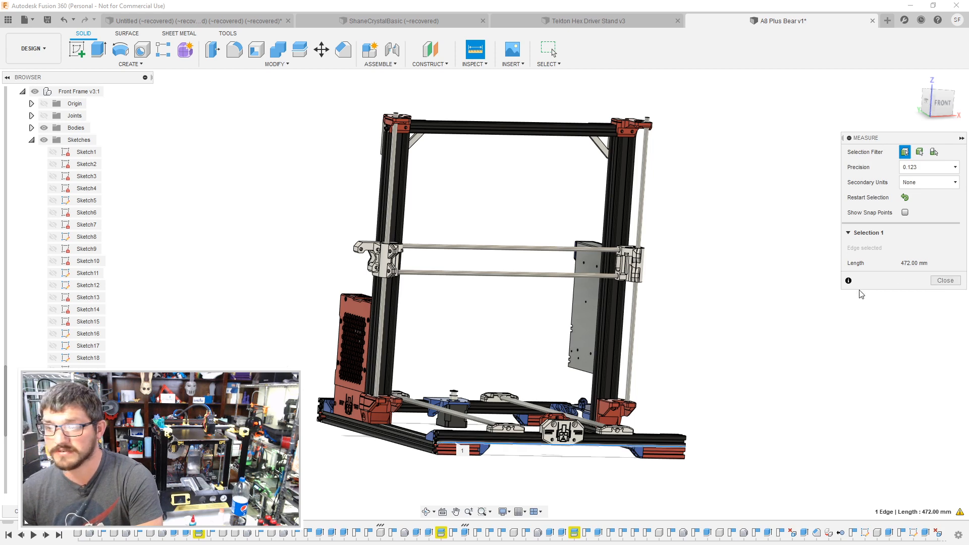
pyautogui.click(961, 138)
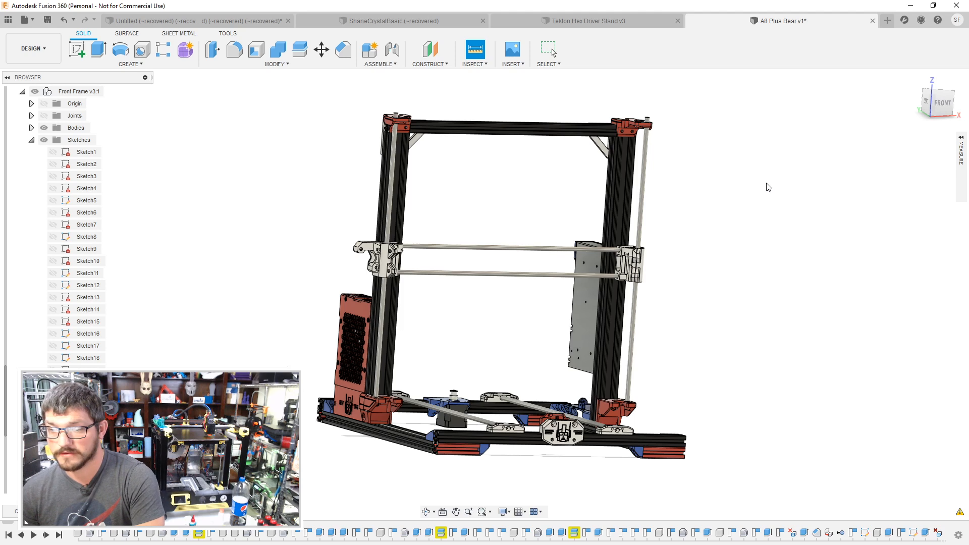
# Step: Examine the complete printer frame from both front corners, including the electronics enclosure, power supply and base
pyautogui.scroll(-1, 770, 190)
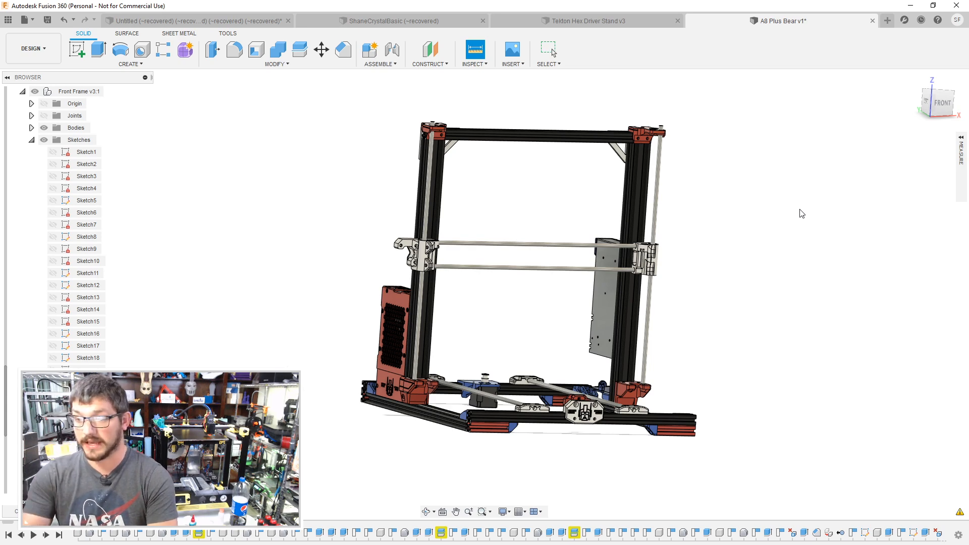
pyautogui.scroll(-1, 801, 214)
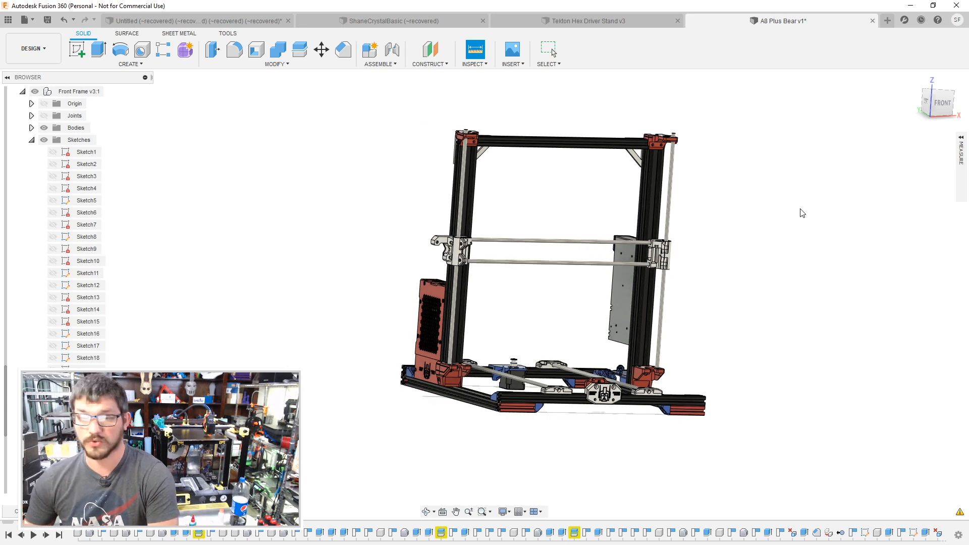
pyautogui.moveTo(865, 392)
pyautogui.keyDown('shift'); pyautogui.mouseDown(button='middle')
pyautogui.moveTo(830, 370)
pyautogui.moveTo(828, 378)
pyautogui.moveTo(800, 373)
pyautogui.moveTo(857, 378)
pyautogui.moveTo(853, 389)
pyautogui.mouseUp(button='middle'); pyautogui.keyUp('shift')
pyautogui.press('i')
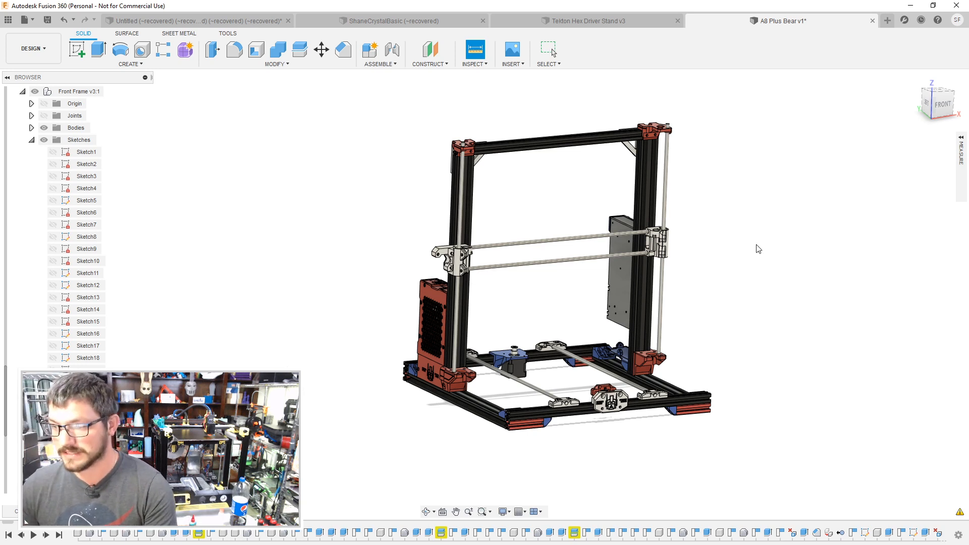
pyautogui.keyDown('shift'); pyautogui.moveTo(743, 285); pyautogui.dragTo(585, 236, button='middle'); pyautogui.keyUp('shift')
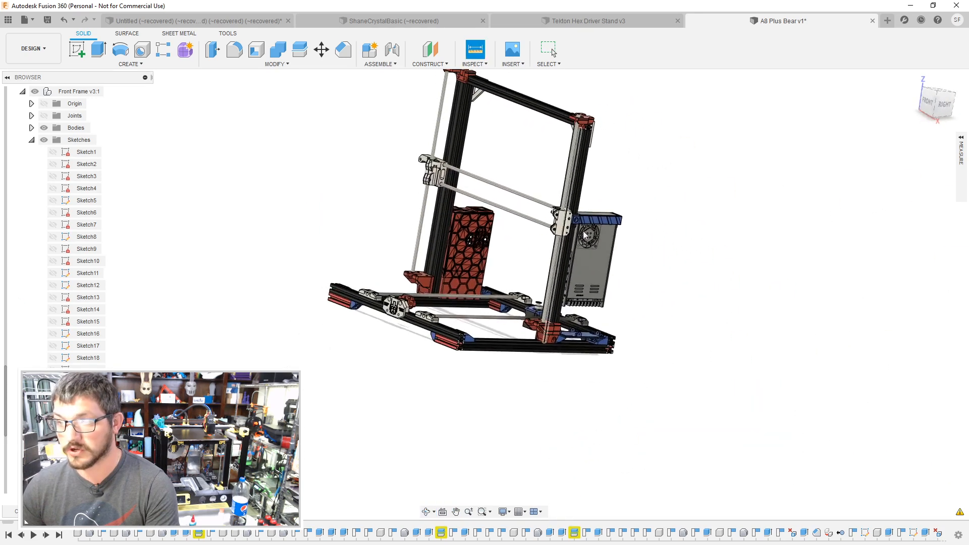
pyautogui.click(934, 110)
pyautogui.keyDown('shift'); pyautogui.moveTo(722, 207); pyautogui.dragTo(649, 260, button='middle'); pyautogui.keyUp('shift')
pyautogui.press('i')
pyautogui.moveTo(665, 220); pyautogui.dragTo(694, 238, button='middle')
pyautogui.scroll(-3, 656, 243)
pyautogui.scroll(4, 655, 243)
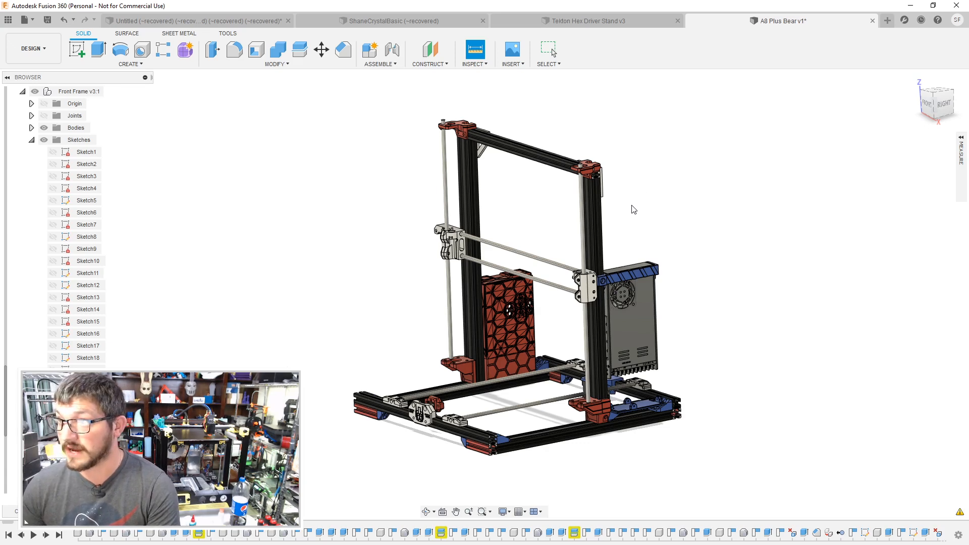
pyautogui.keyDown('shift'); pyautogui.moveTo(616, 207); pyautogui.dragTo(648, 261, button='middle'); pyautogui.keyUp('shift')
pyautogui.click(936, 104)
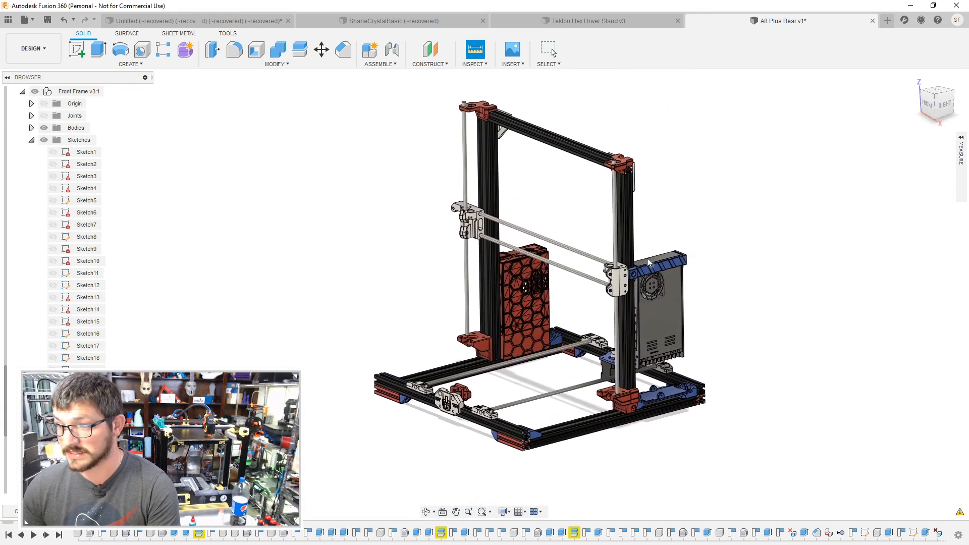
pyautogui.moveTo(683, 207); pyautogui.dragTo(677, 221, button='middle')
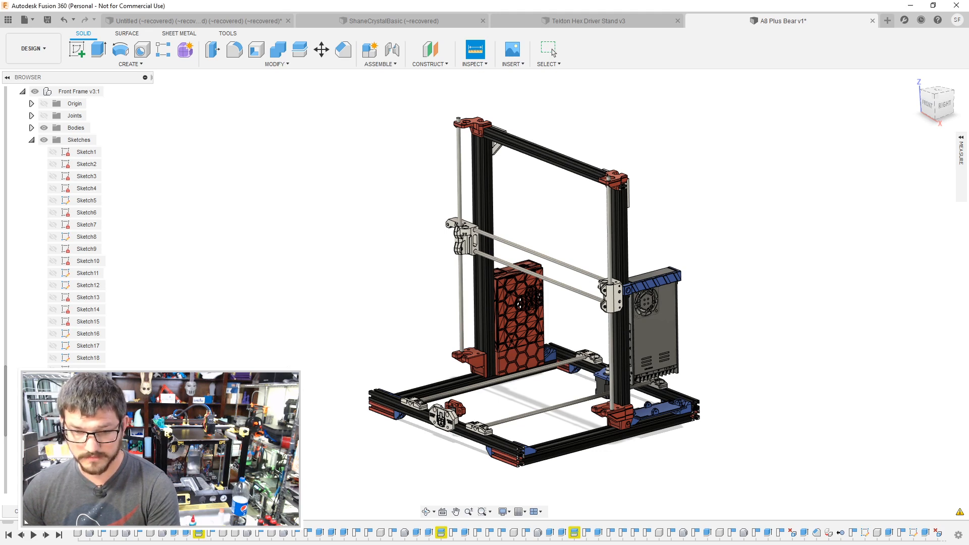
# Step: Open the robot-face emblem sketch on the white front plate for editing and select its face and tapered-slot profiles in turn
pyautogui.click(553, 52)
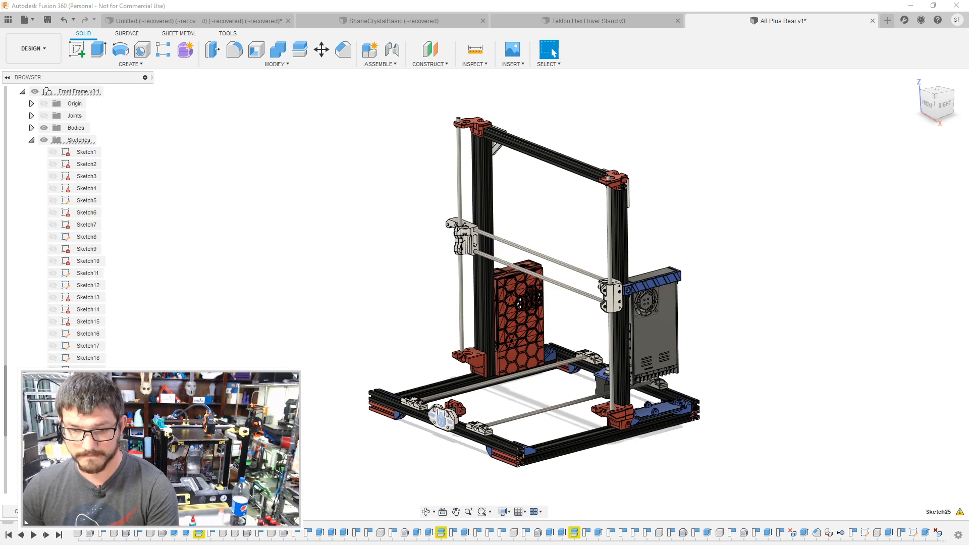
pyautogui.moveTo(472, 374); pyautogui.dragTo(668, 260, button='middle')
pyautogui.scroll(-1, 350, 405)
pyautogui.scroll(8, 371, 379)
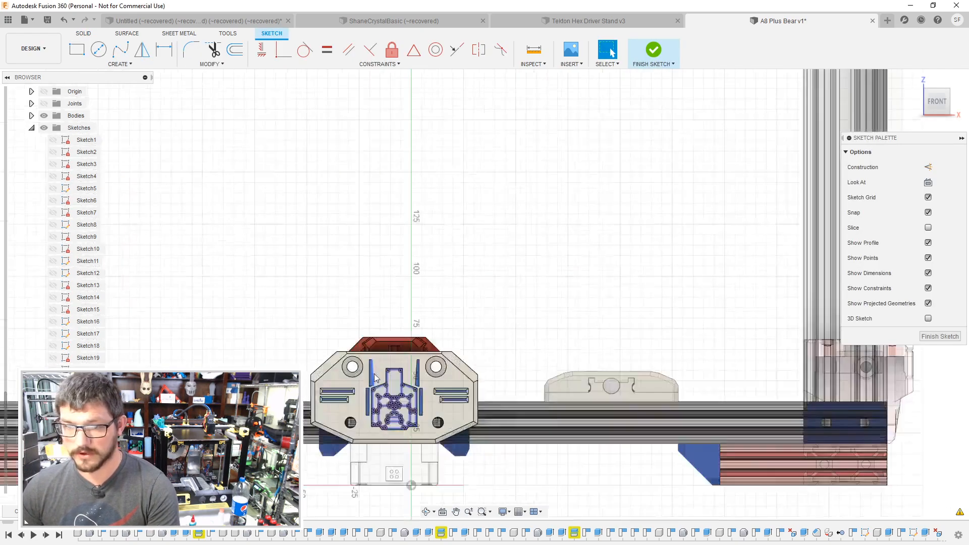
pyautogui.scroll(10, 375, 378)
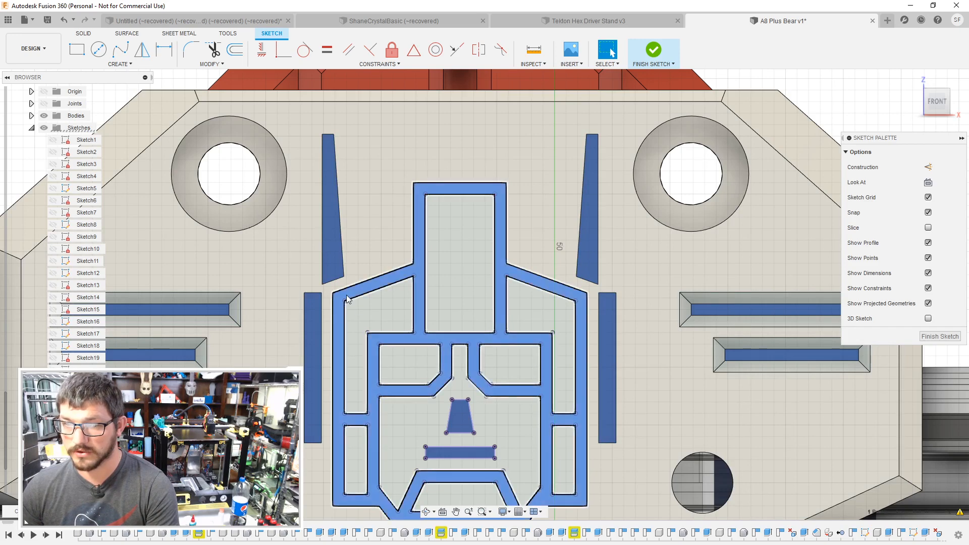
pyautogui.click(380, 316)
pyautogui.scroll(-1, 411, 364)
pyautogui.scroll(-1, 411, 364)
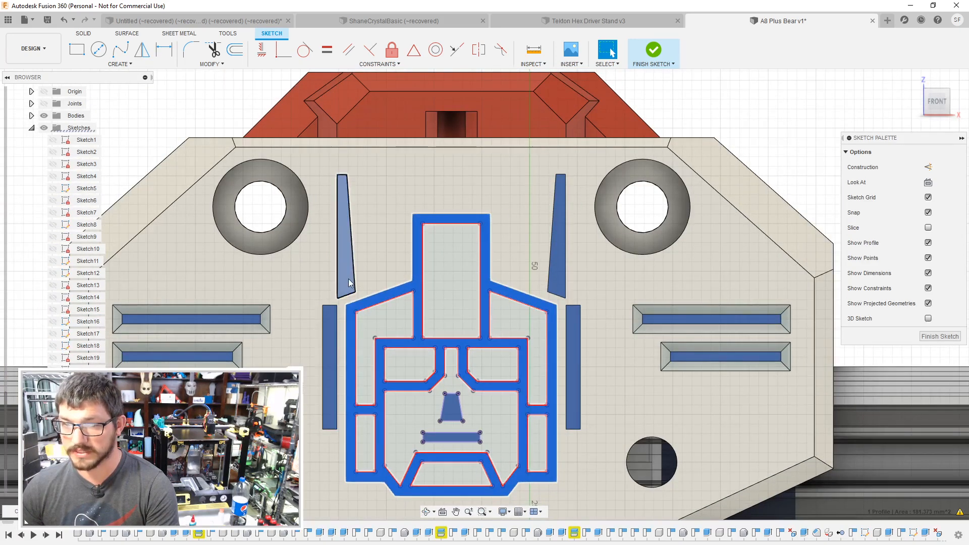
pyautogui.click(346, 242)
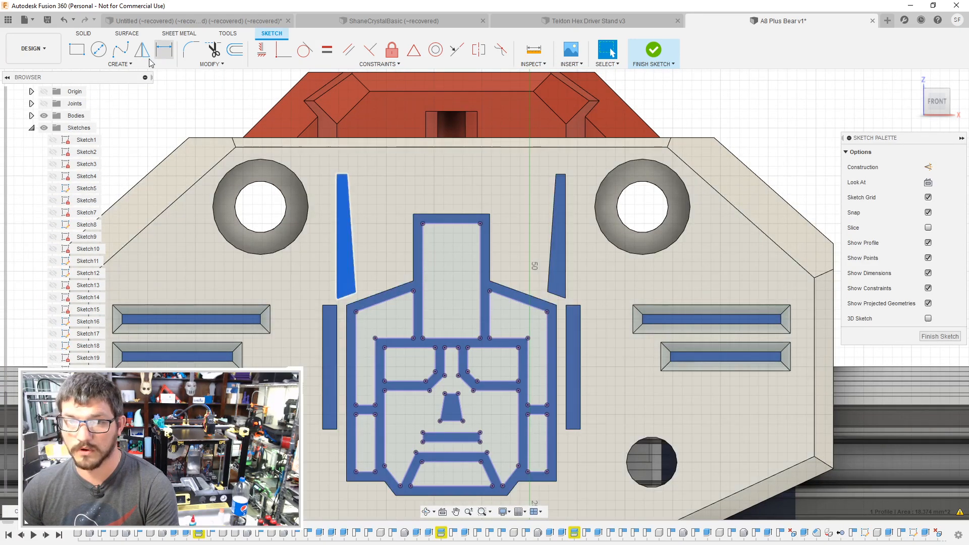
# Step: Try to trace the outline of the tapered slot at the face's upper left with connected lines
pyautogui.click(77, 49)
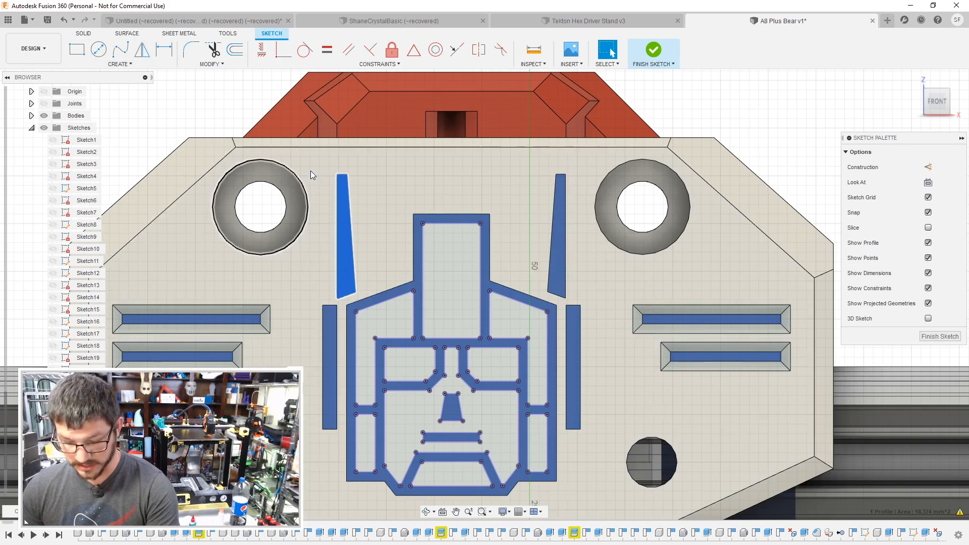
pyautogui.click(338, 174)
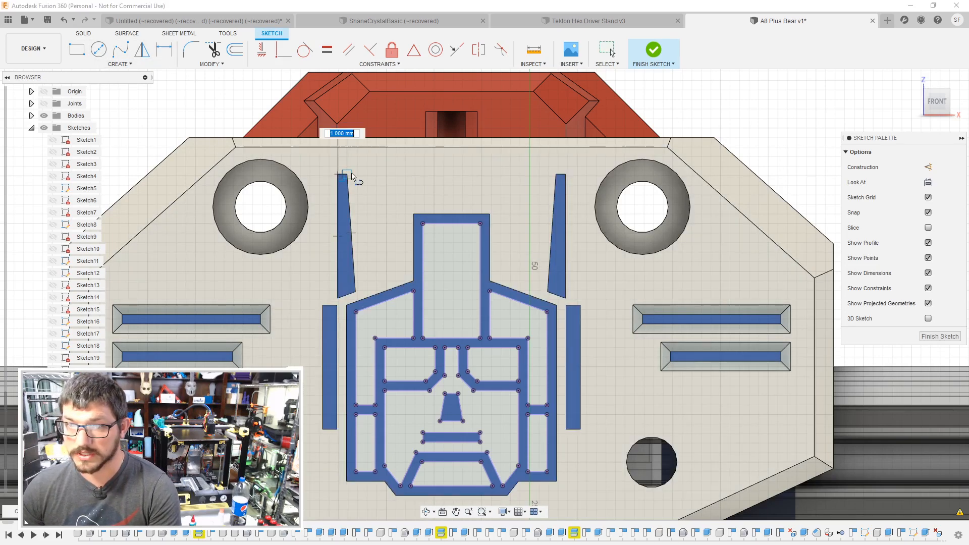
pyautogui.click(347, 174)
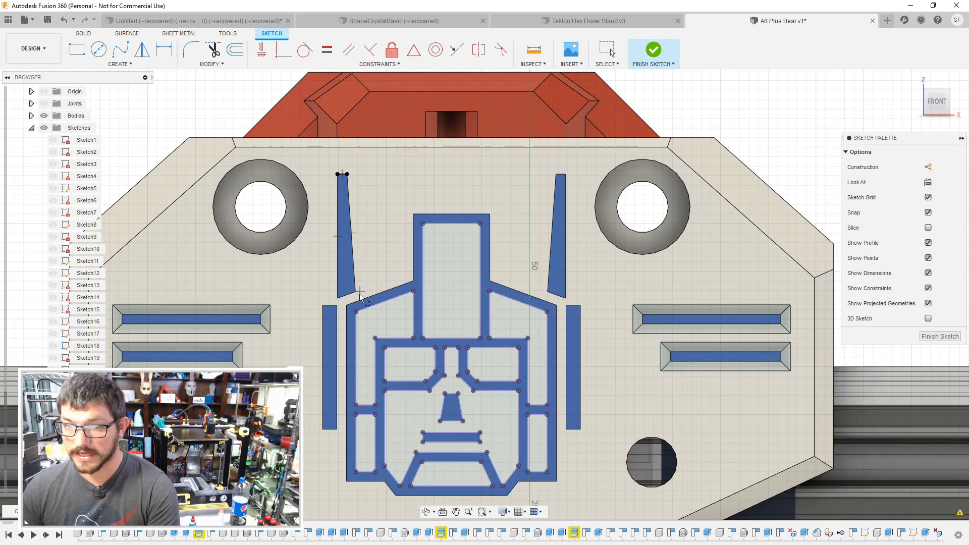
pyautogui.click(366, 271)
pyautogui.press('Escape')
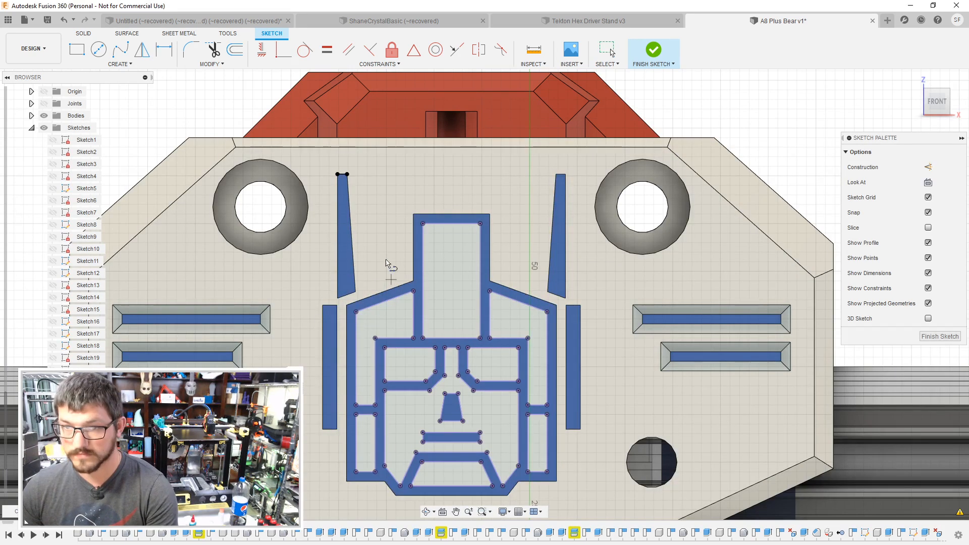
pyautogui.click(347, 175)
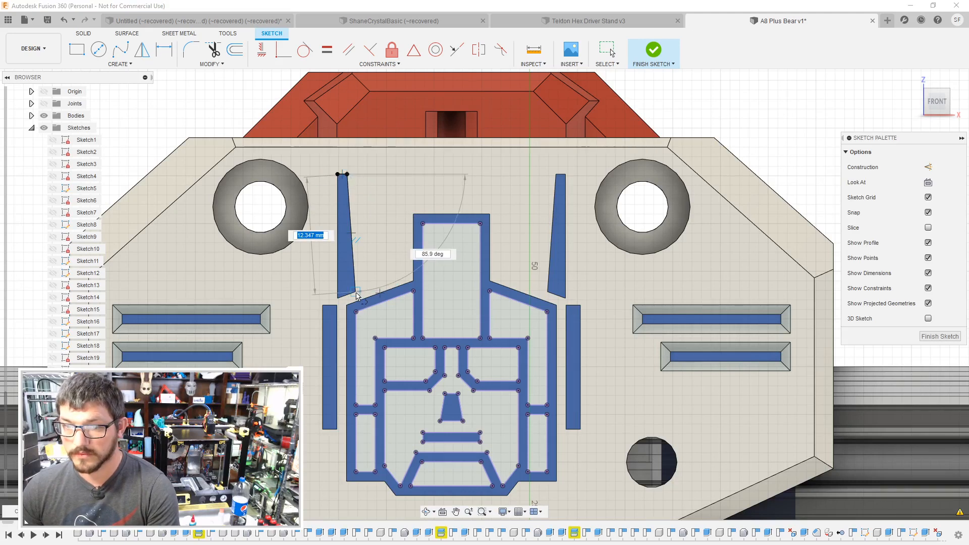
pyautogui.click(356, 291)
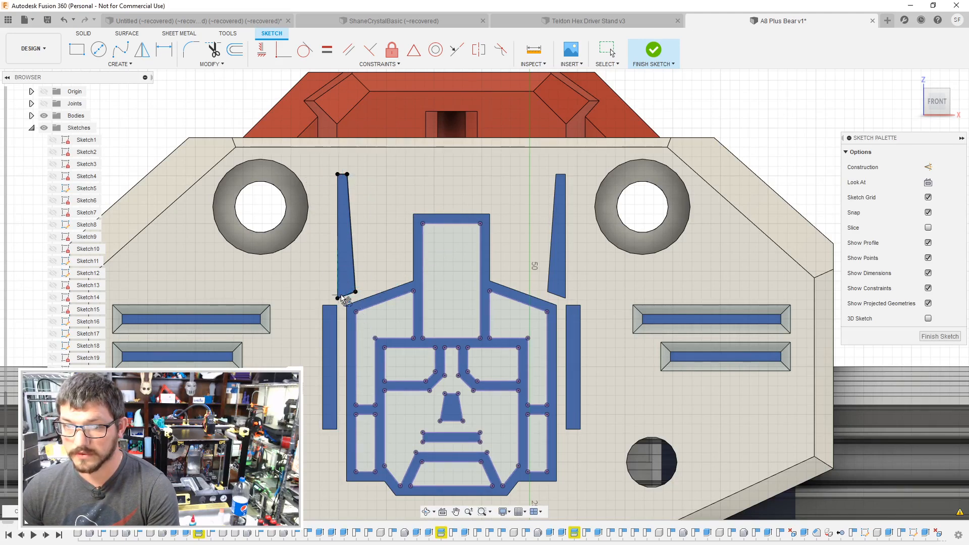
pyautogui.click(338, 293)
pyautogui.click(338, 174)
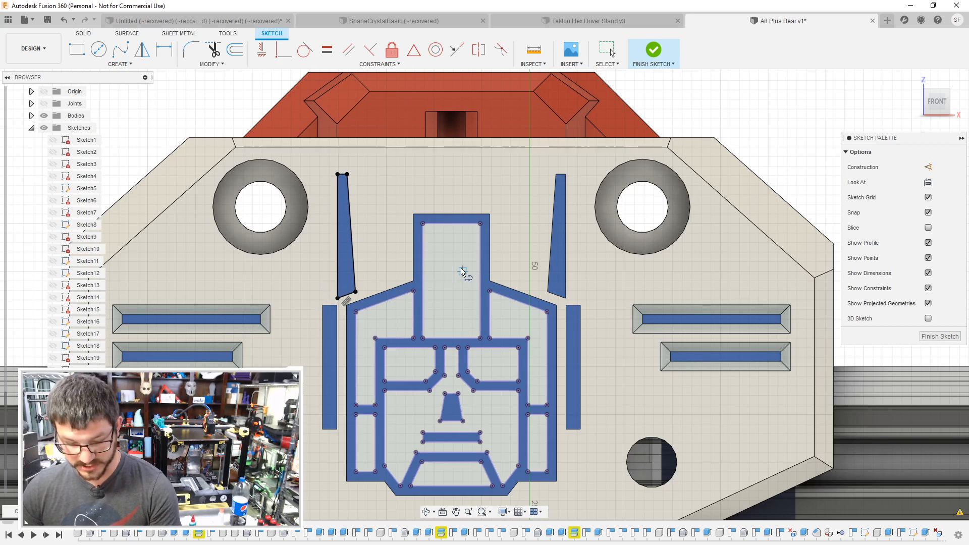
pyautogui.press('Escape')
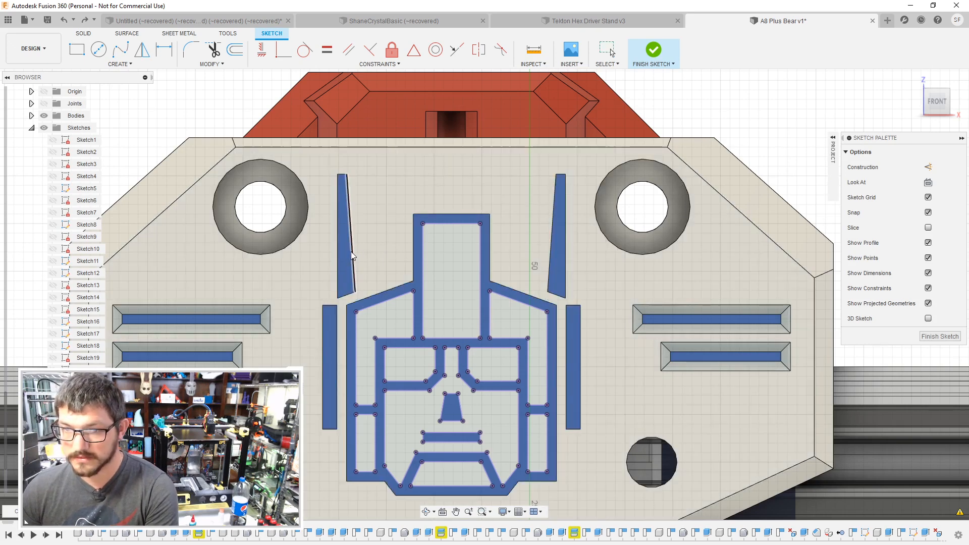
# Step: Try to project the four slots beside the face together with the face outline, nose and mouth
pyautogui.click(348, 252)
pyautogui.keyDown('shift'); pyautogui.click(331, 337); pyautogui.keyUp('shift')
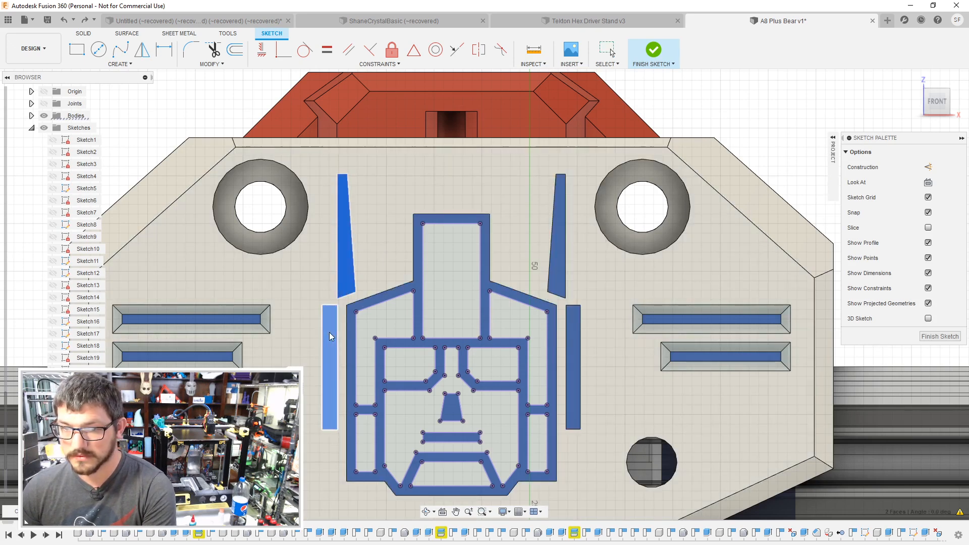
pyautogui.keyDown('shift'); pyautogui.click(572, 329); pyautogui.keyUp('shift')
pyautogui.keyDown('shift'); pyautogui.click(556, 262); pyautogui.keyUp('shift')
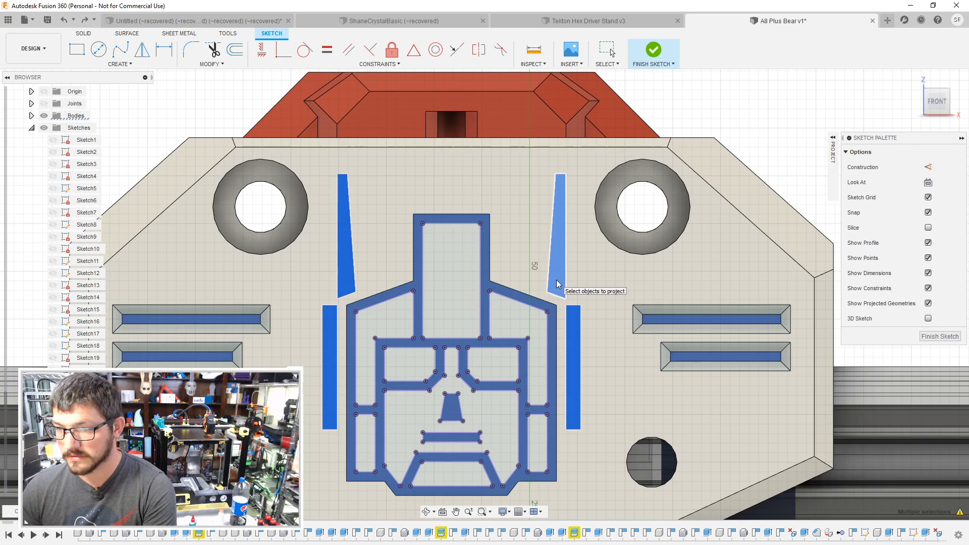
pyautogui.keyDown('shift'); pyautogui.click(484, 322); pyautogui.keyUp('shift')
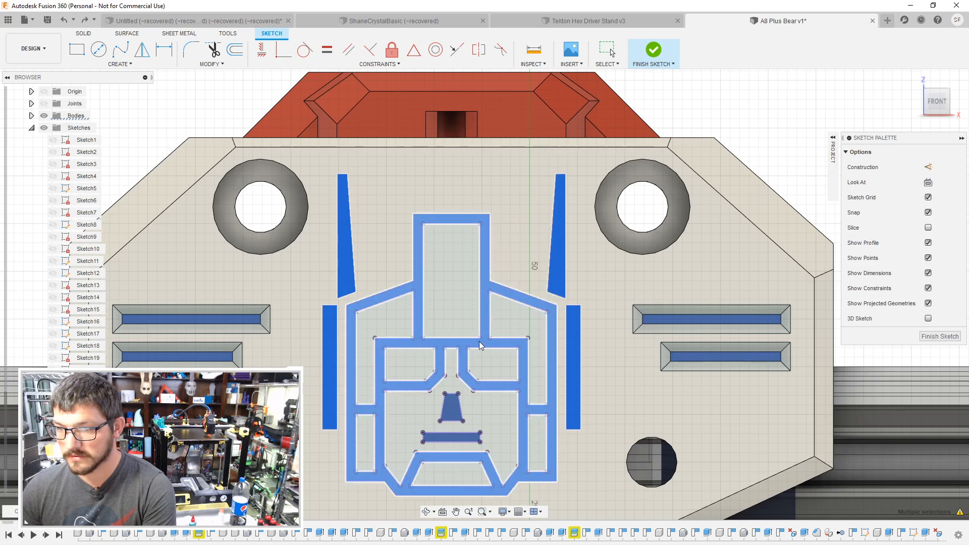
pyautogui.keyDown('shift'); pyautogui.click(451, 409); pyautogui.keyUp('shift')
pyautogui.keyDown('shift'); pyautogui.click(451, 438); pyautogui.keyUp('shift')
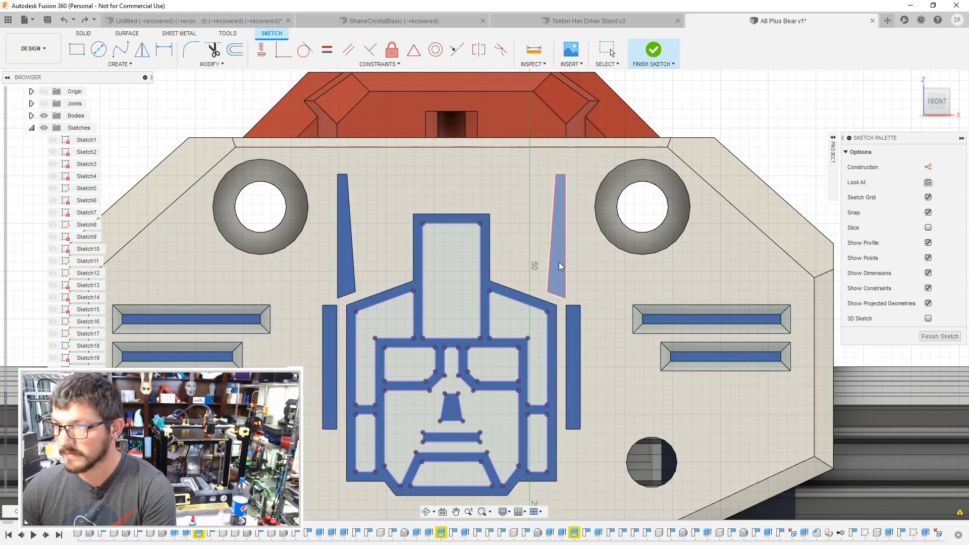
# Step: Project the four side slots, face outline, nose and mouth of the emblem into the front plate's sketch
pyautogui.click(833, 138)
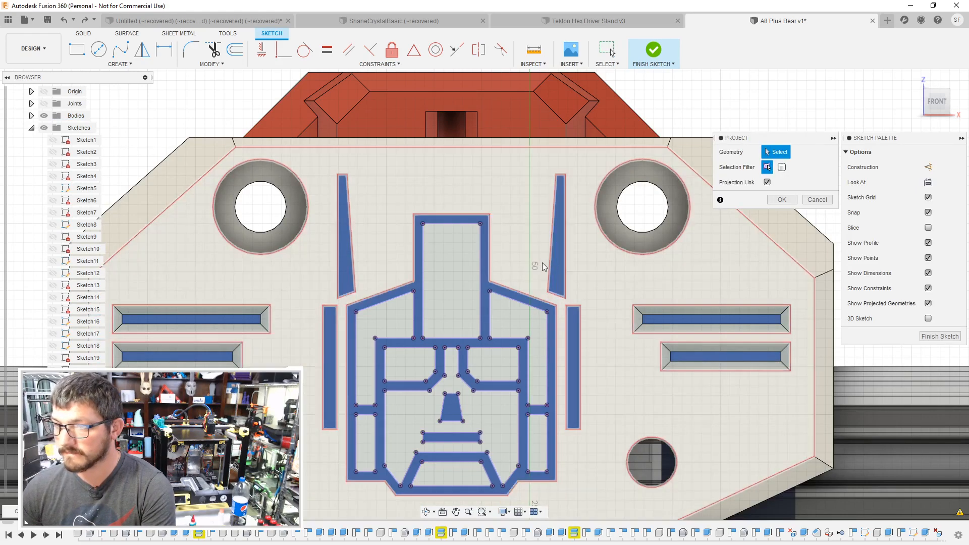
pyautogui.click(557, 268)
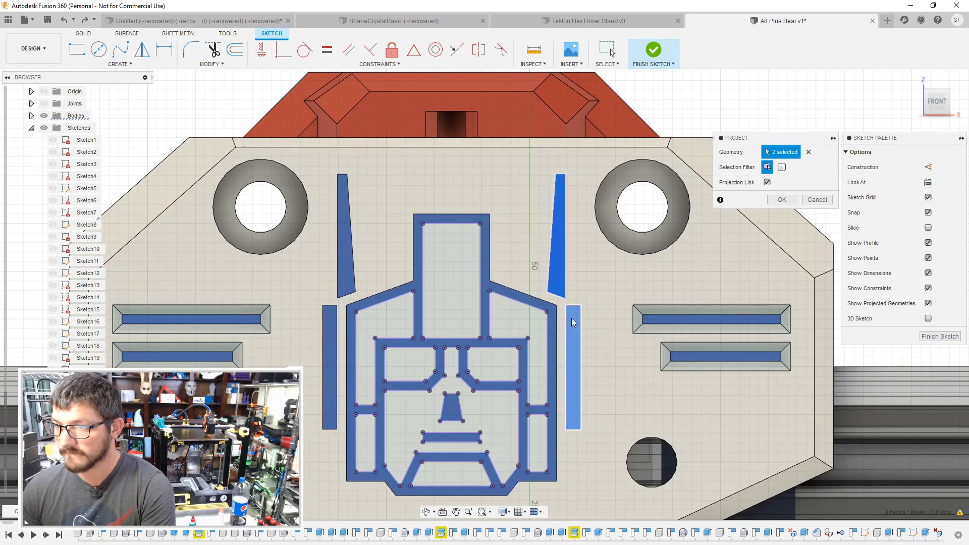
pyautogui.click(574, 323)
pyautogui.click(346, 237)
pyautogui.click(331, 349)
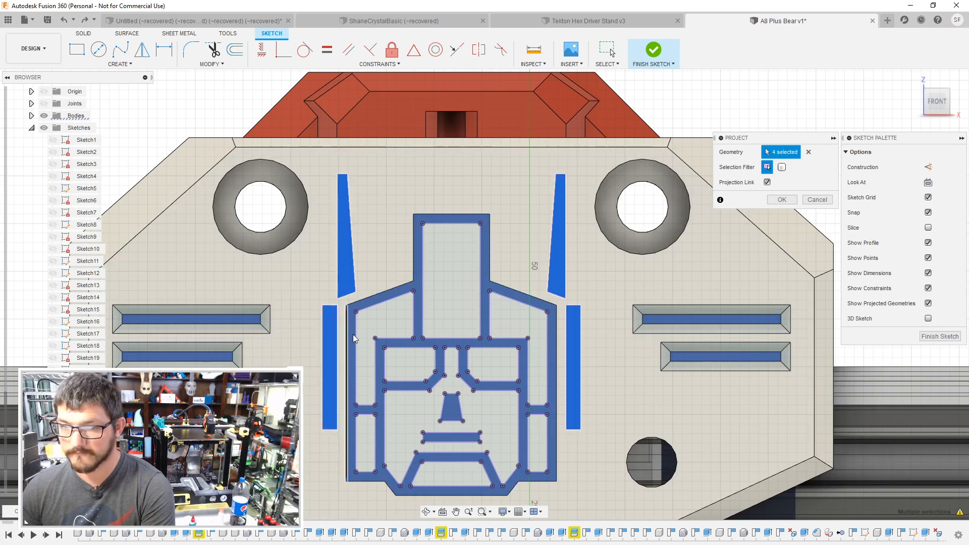
pyautogui.click(351, 334)
pyautogui.click(456, 412)
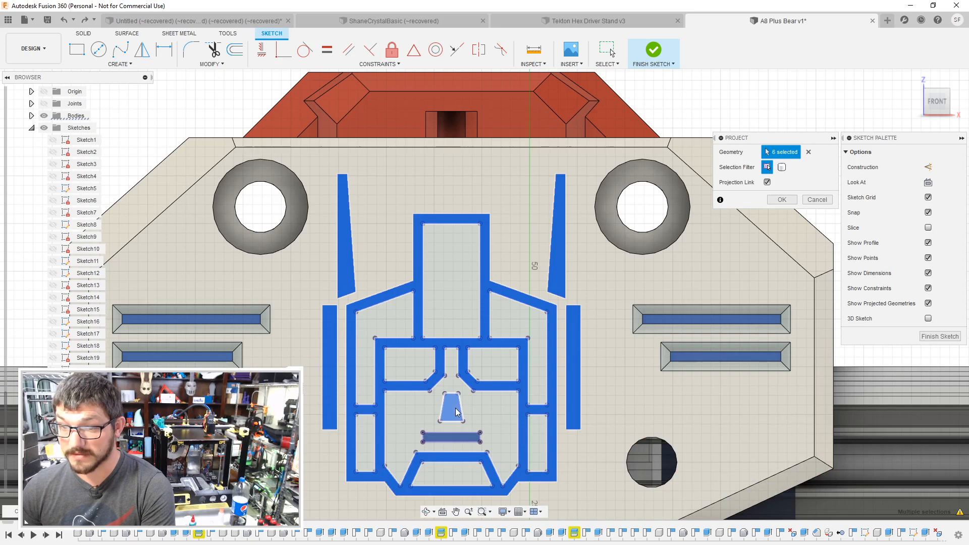
pyautogui.click(452, 437)
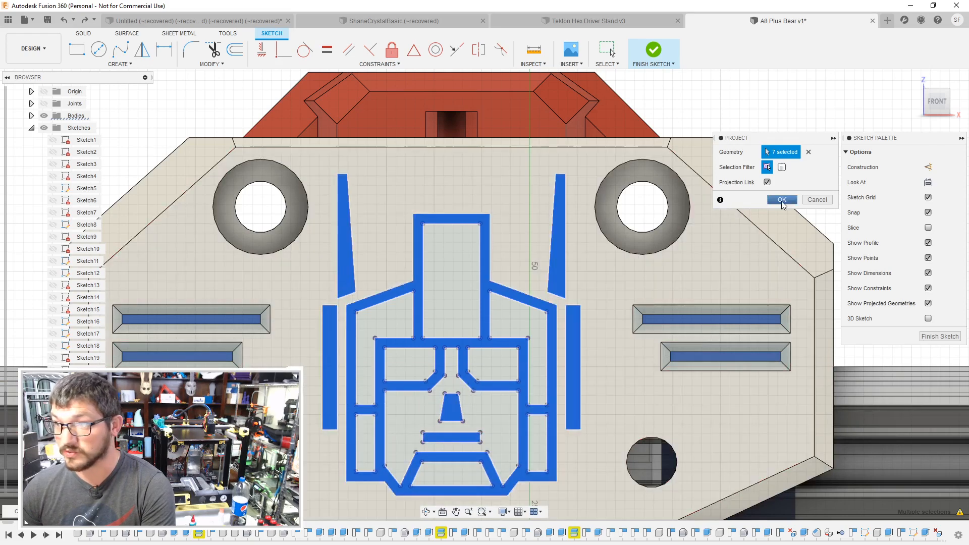
pyautogui.click(782, 200)
pyautogui.scroll(-4, 509, 358)
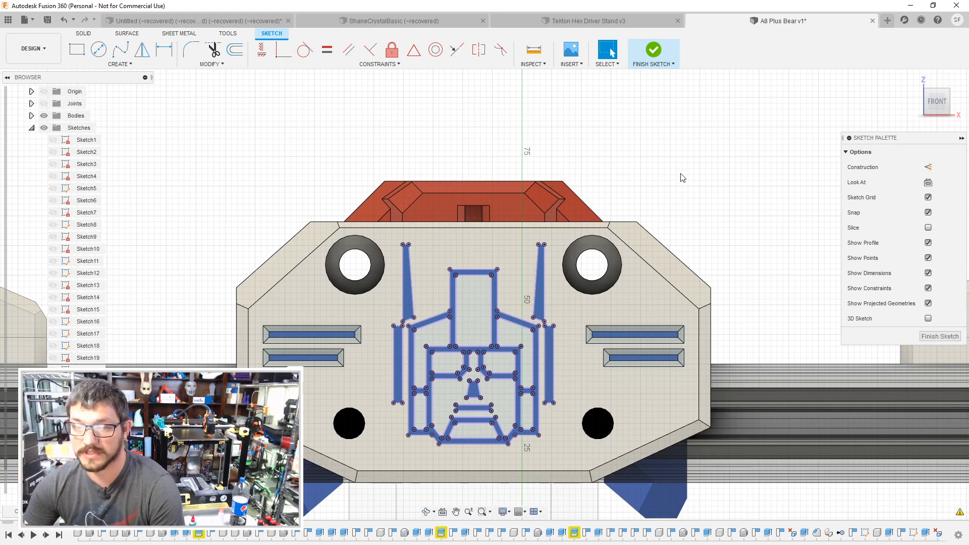
pyautogui.keyDown('shift'); pyautogui.moveTo(680, 178); pyautogui.dragTo(623, 187, button='middle'); pyautogui.keyUp('shift')
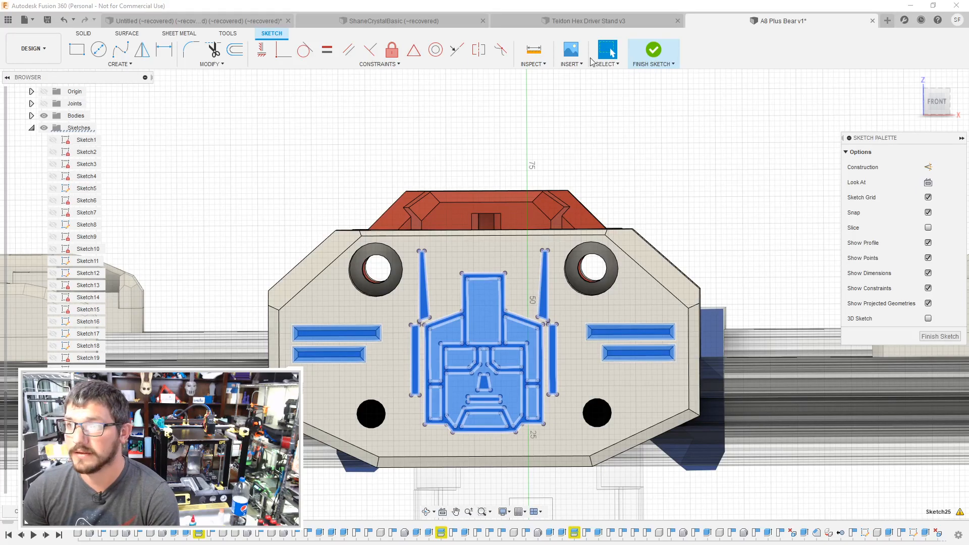
# Step: Finish the emblem sketch and try to save it as a DXF file
pyautogui.click(653, 50)
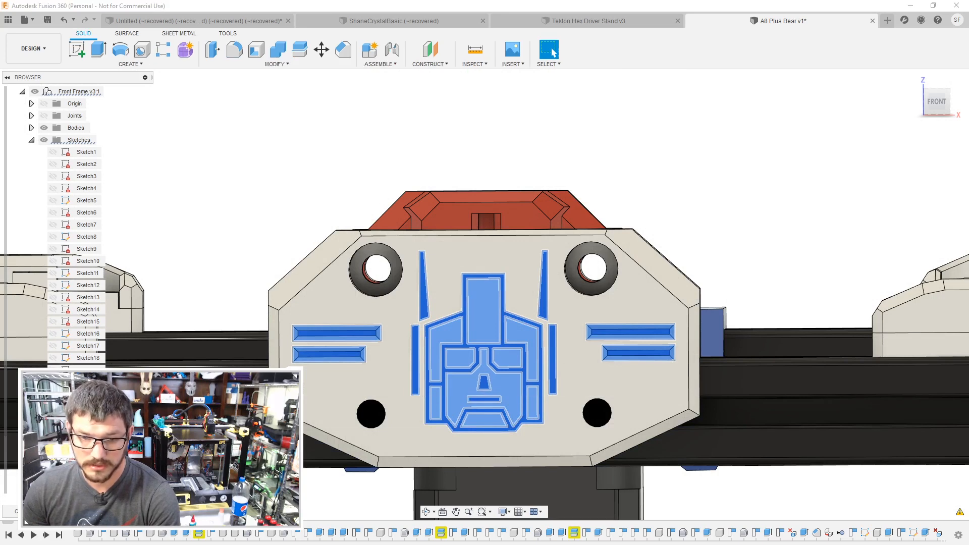
pyautogui.rightClick(72, 273)
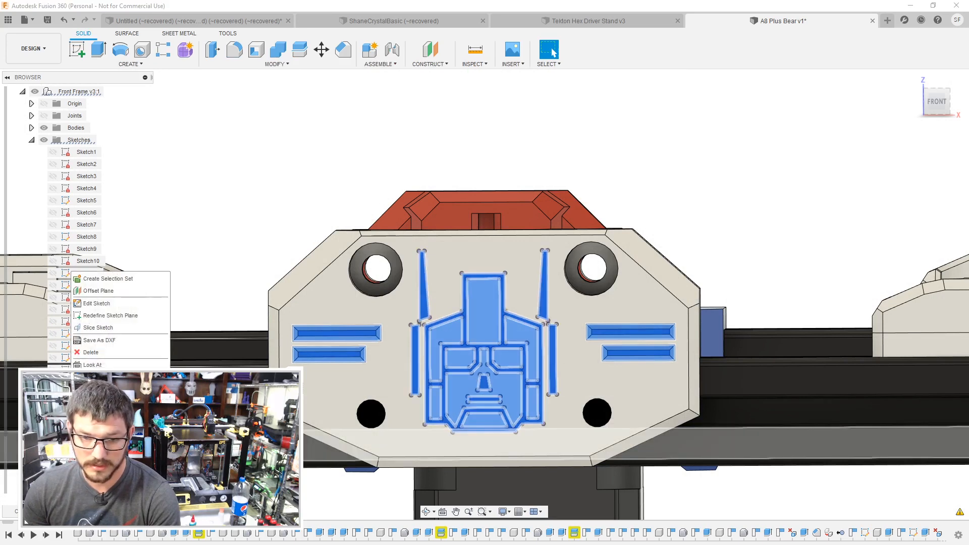
pyautogui.click(115, 339)
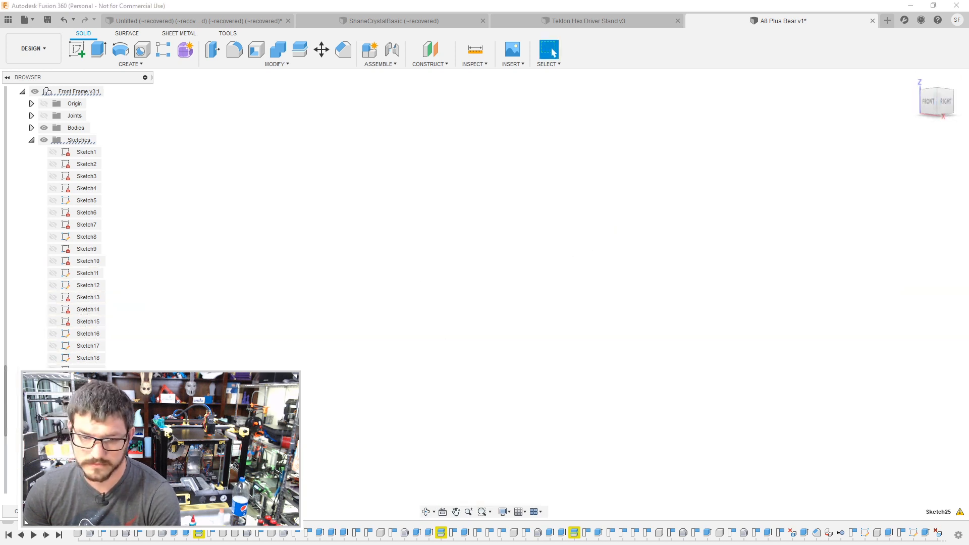
# Step: Reopen the front plate's robot-face emblem sketch for editing
pyautogui.rightClick(84, 270)
pyautogui.click(104, 361)
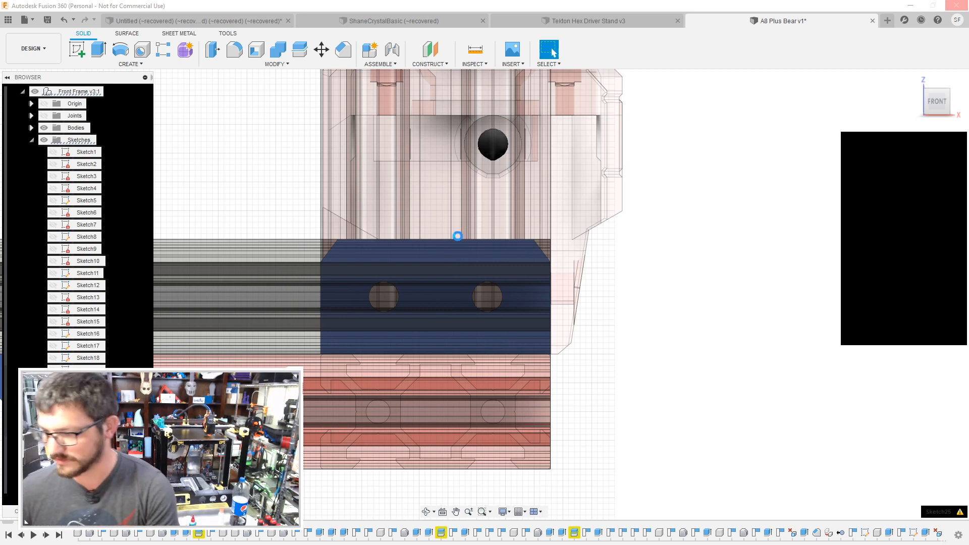
pyautogui.moveTo(308, 297)
pyautogui.mouseDown(button='middle')
pyautogui.moveTo(783, 292)
pyautogui.moveTo(871, 258)
pyautogui.mouseUp(button='middle')
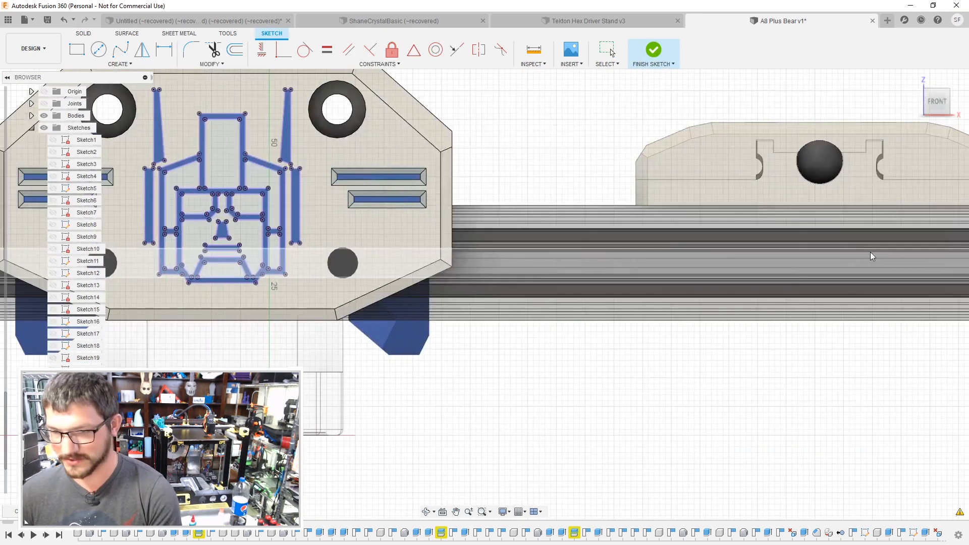
pyautogui.moveTo(487, 281); pyautogui.dragTo(722, 331, button='middle')
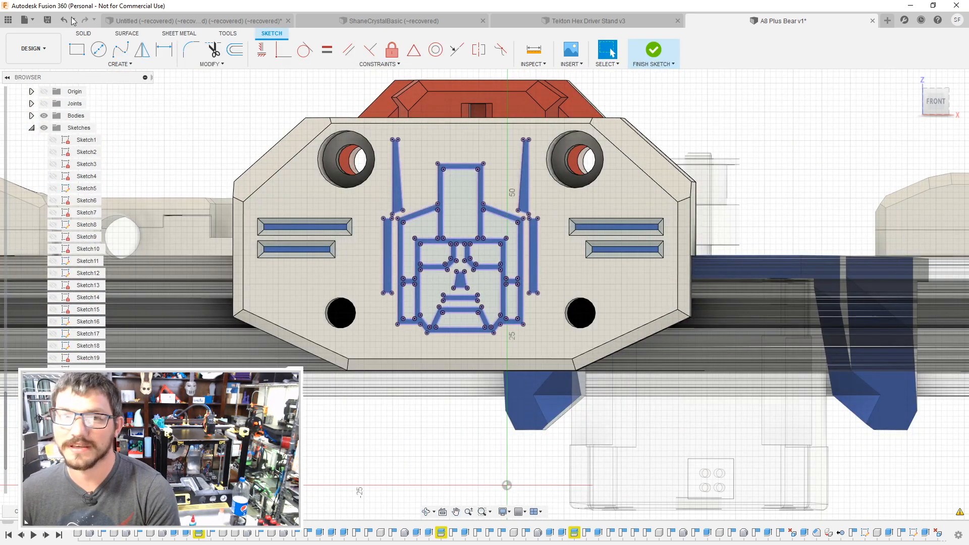
pyautogui.click(25, 20)
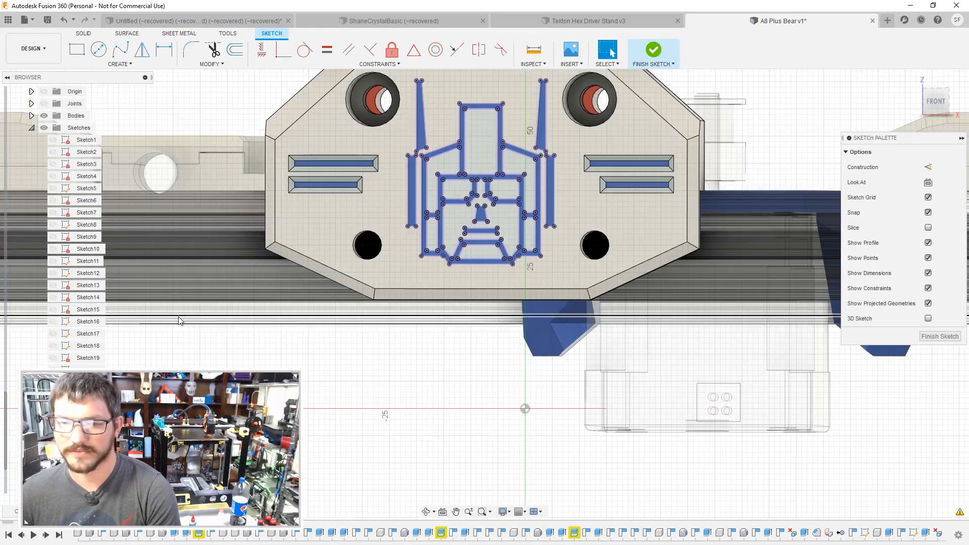
pyautogui.moveTo(166, 331)
pyautogui.mouseDown(button='middle')
pyautogui.moveTo(146, 423)
pyautogui.moveTo(156, 420)
pyautogui.mouseUp(button='middle')
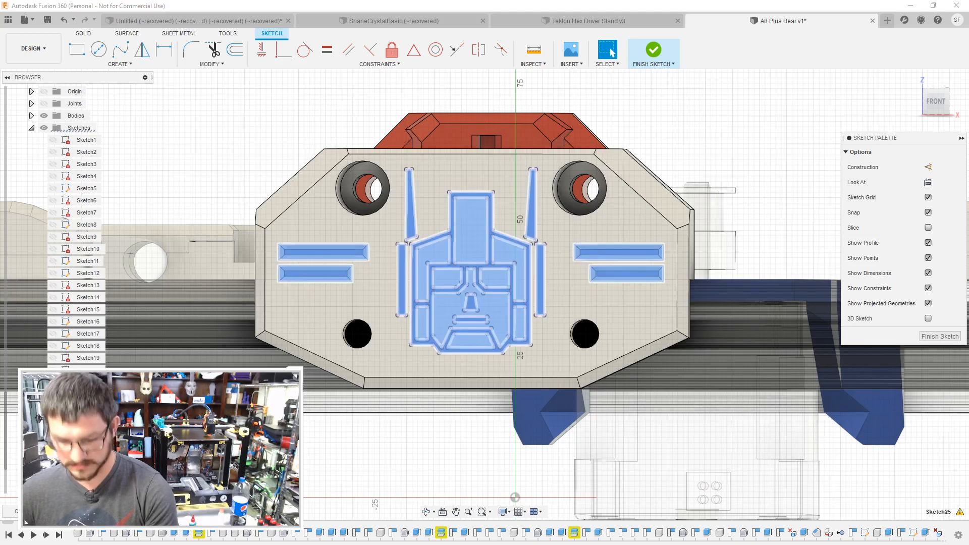
pyautogui.rightClick(489, 244)
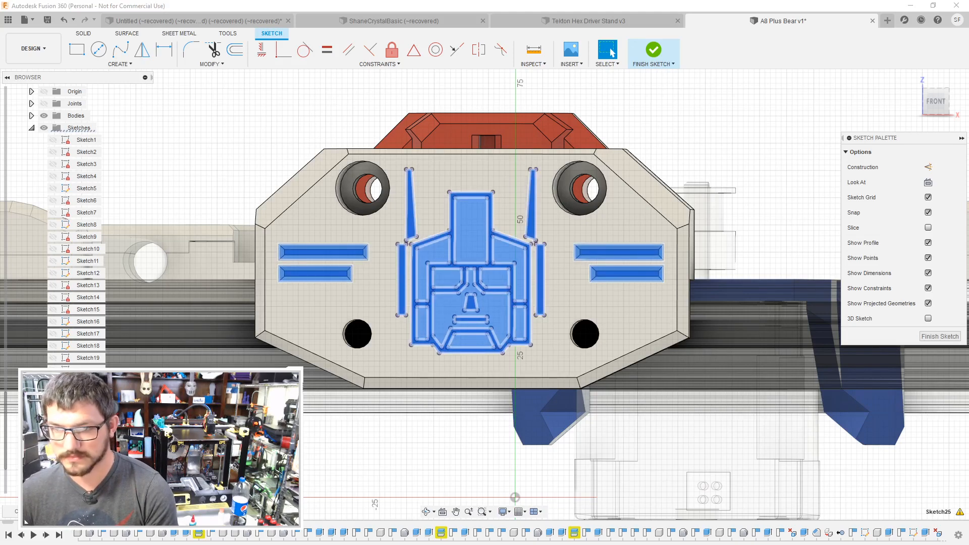
pyautogui.press('Escape')
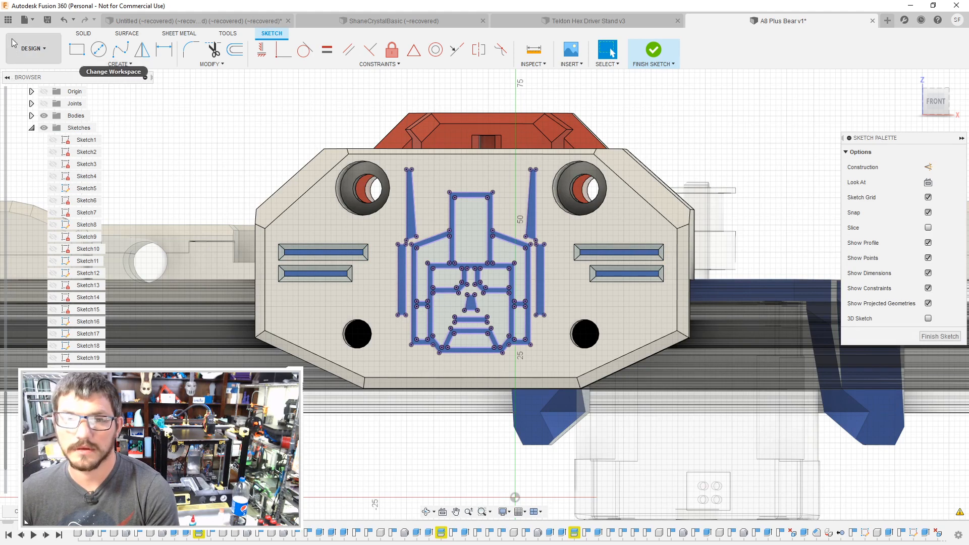
# Step: Copy the Mega Tron PSU cover design from the Mega Tron i3 folder into the Ultra Magnus folder
pyautogui.click(8, 19)
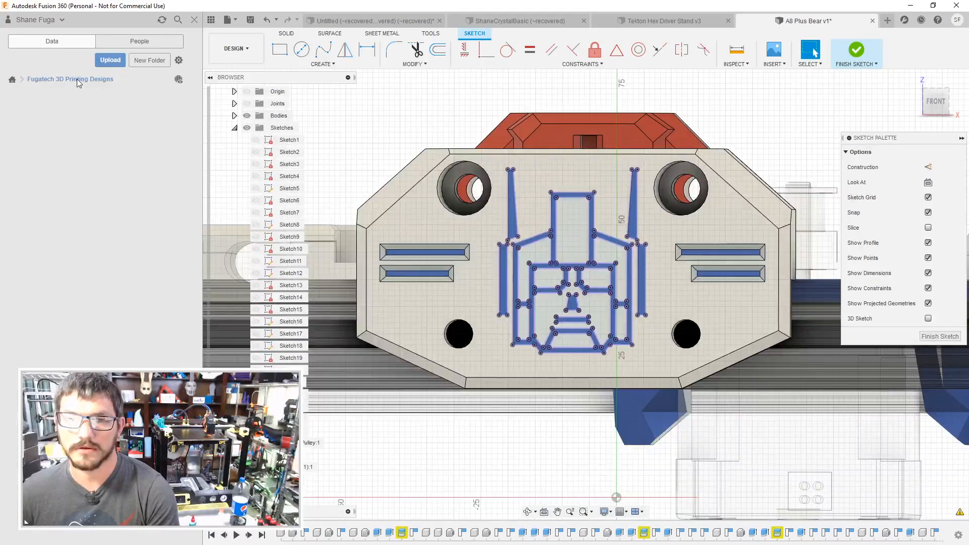
pyautogui.click(51, 222)
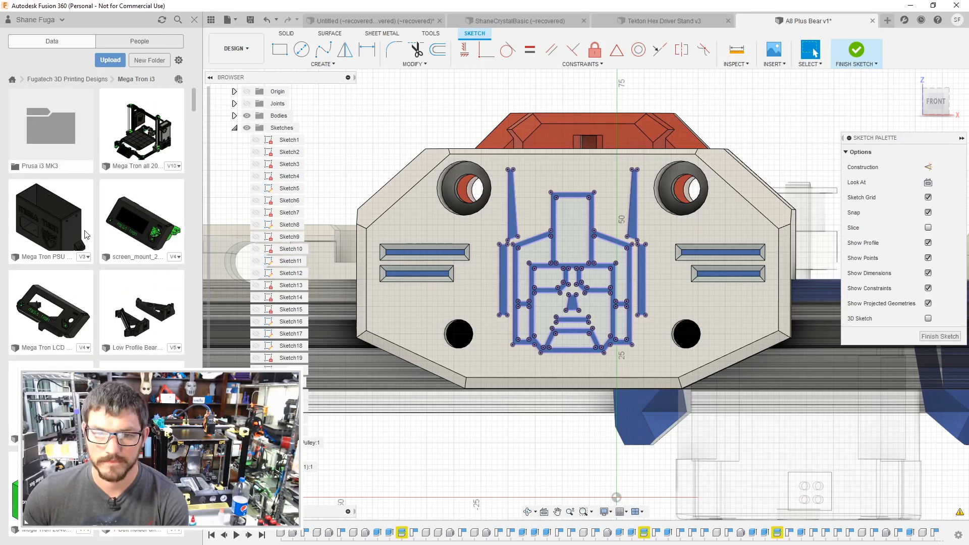
pyautogui.rightClick(45, 211)
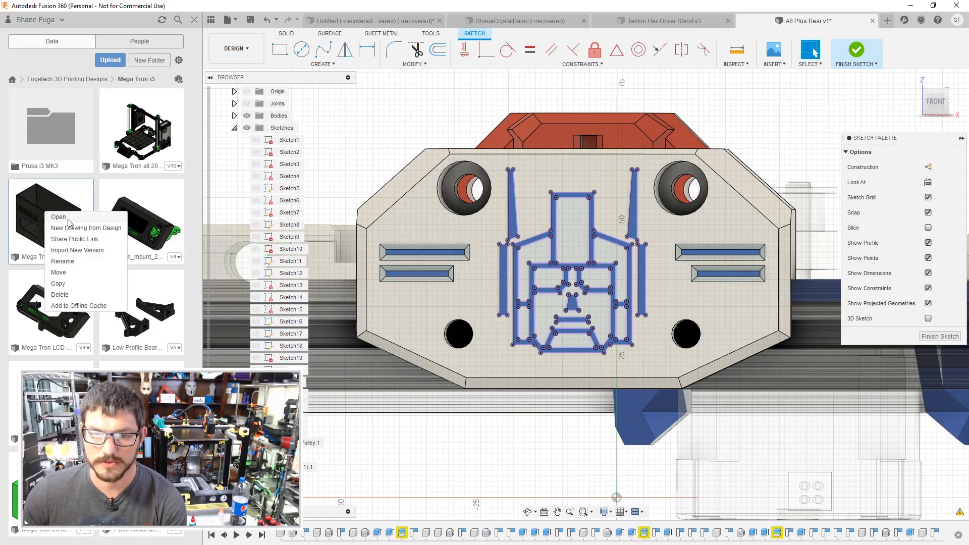
pyautogui.click(86, 284)
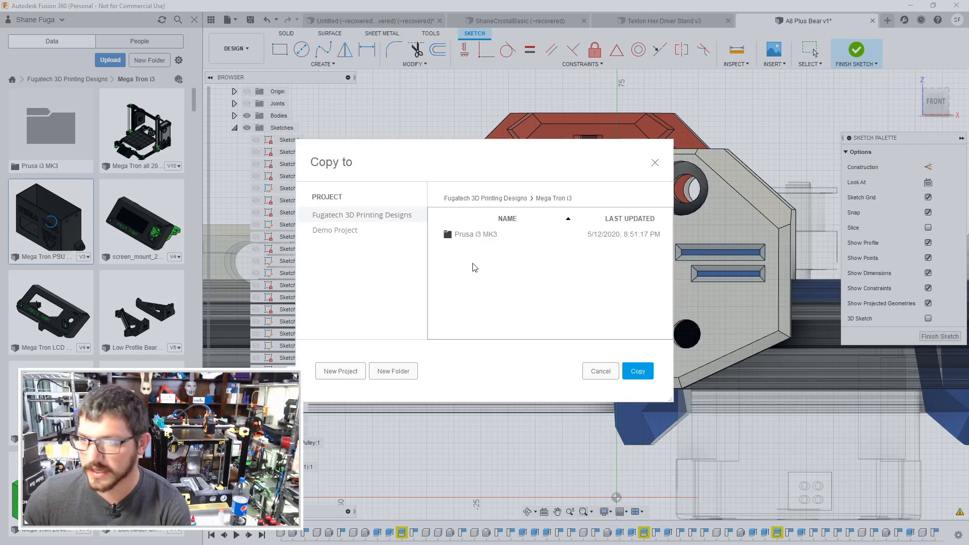
pyautogui.click(514, 198)
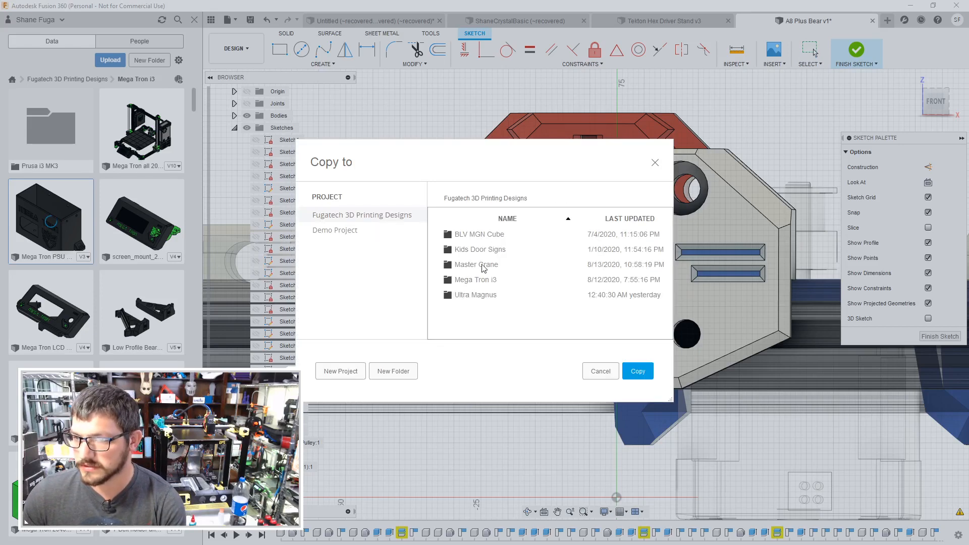
pyautogui.doubleClick(466, 298)
pyautogui.click(638, 371)
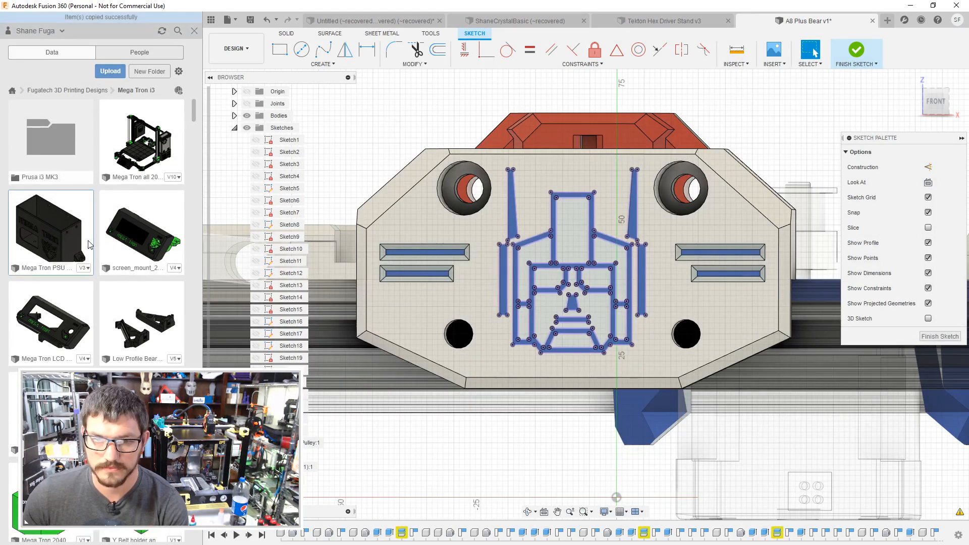
# Step: Open the copied Mega Tron PSU cover design from the Ultra Magnus folder
pyautogui.scroll(-5, 90, 245)
pyautogui.scroll(5, 91, 245)
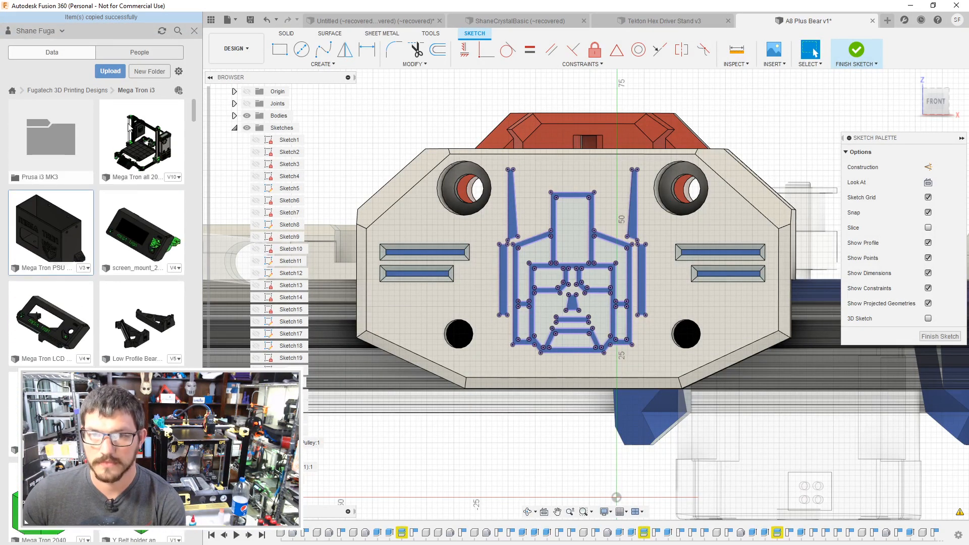
pyautogui.click(45, 91)
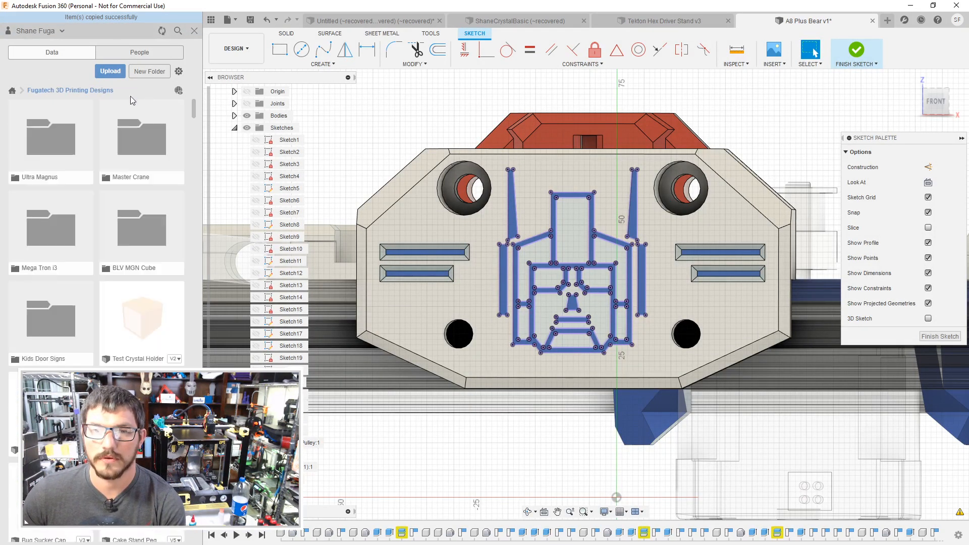
pyautogui.click(45, 149)
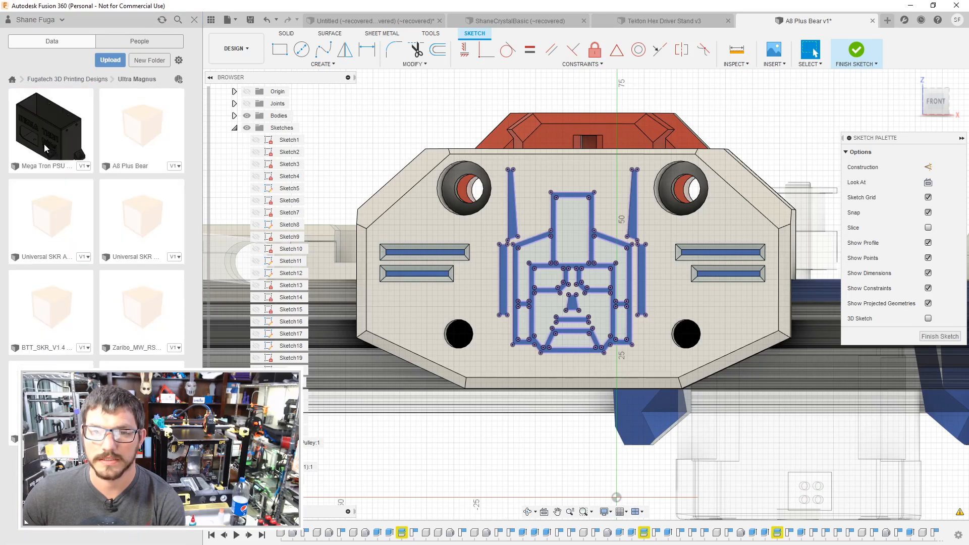
pyautogui.doubleClick(62, 131)
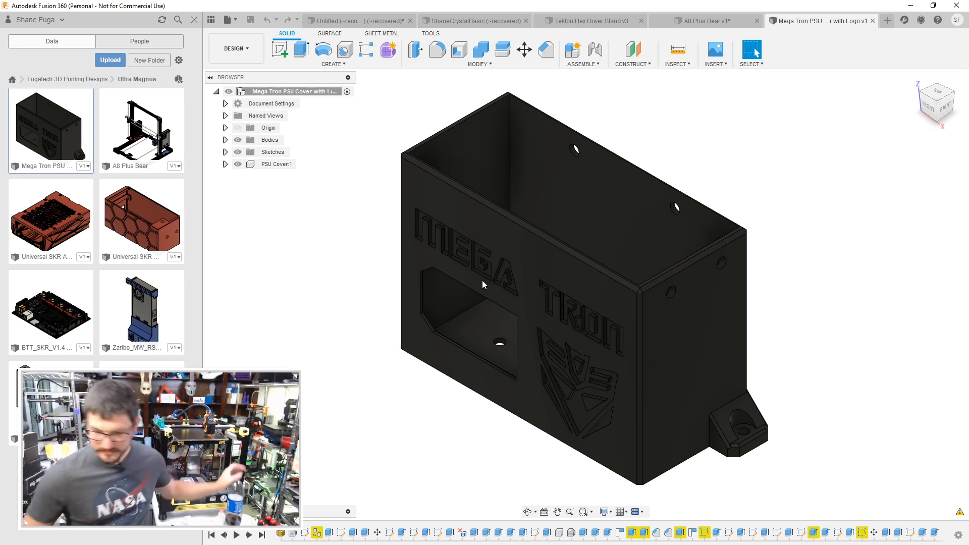
# Step: Switch back to the A8 Plus Bear design and select the robot-face emblem sketch
pyautogui.click(696, 21)
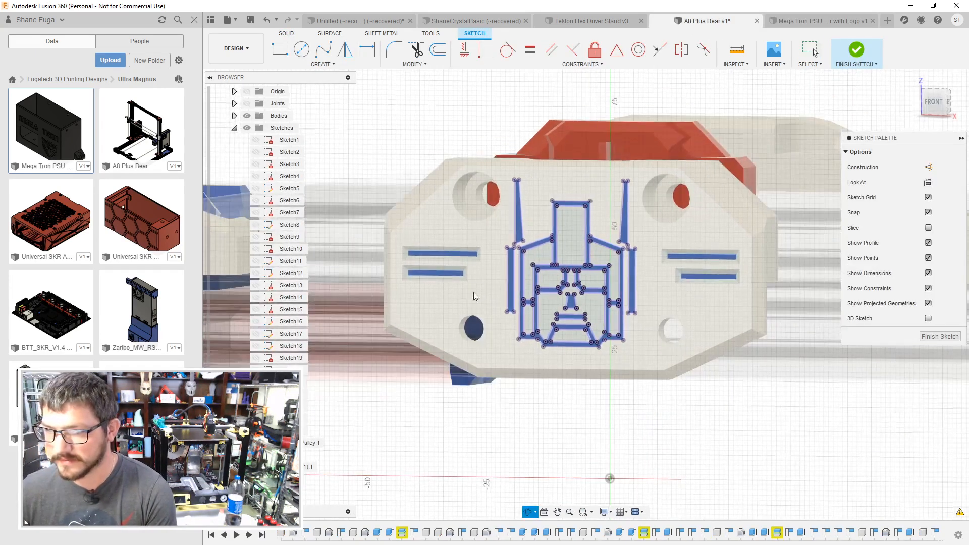
pyautogui.scroll(3, 510, 268)
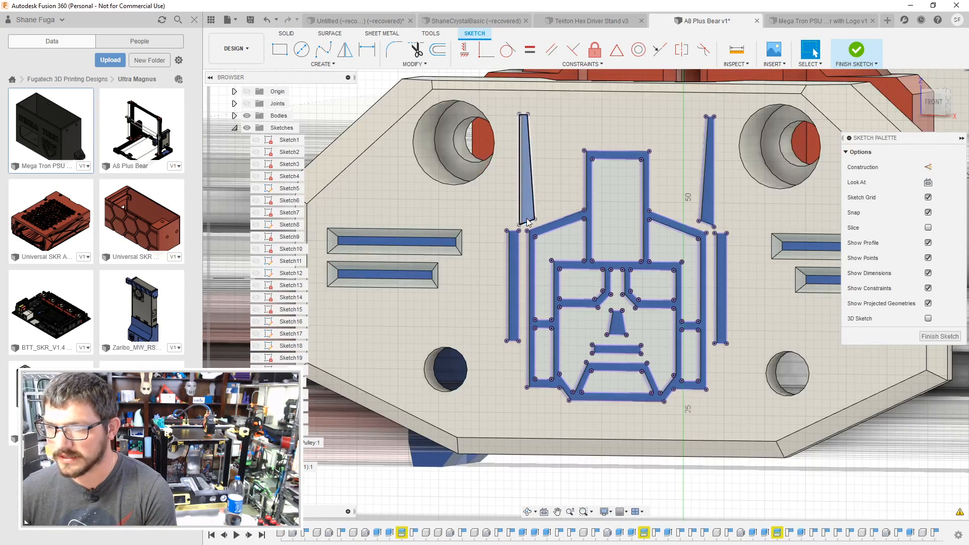
pyautogui.rightClick(284, 308)
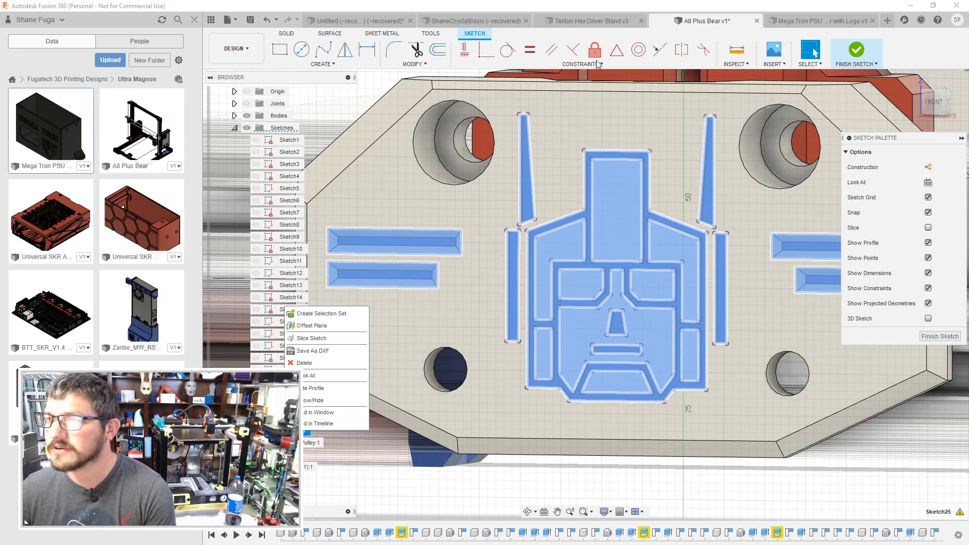
pyautogui.click(768, 65)
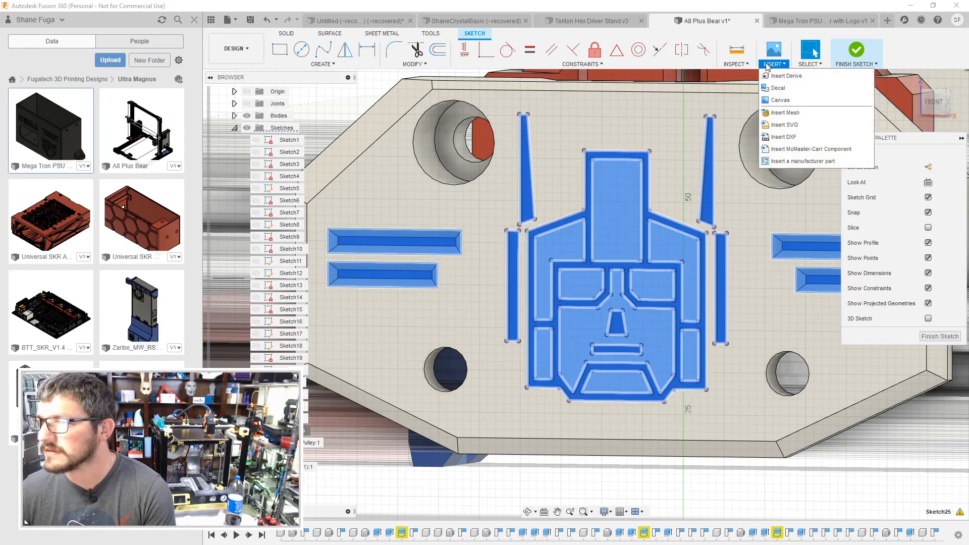
pyautogui.click(239, 20)
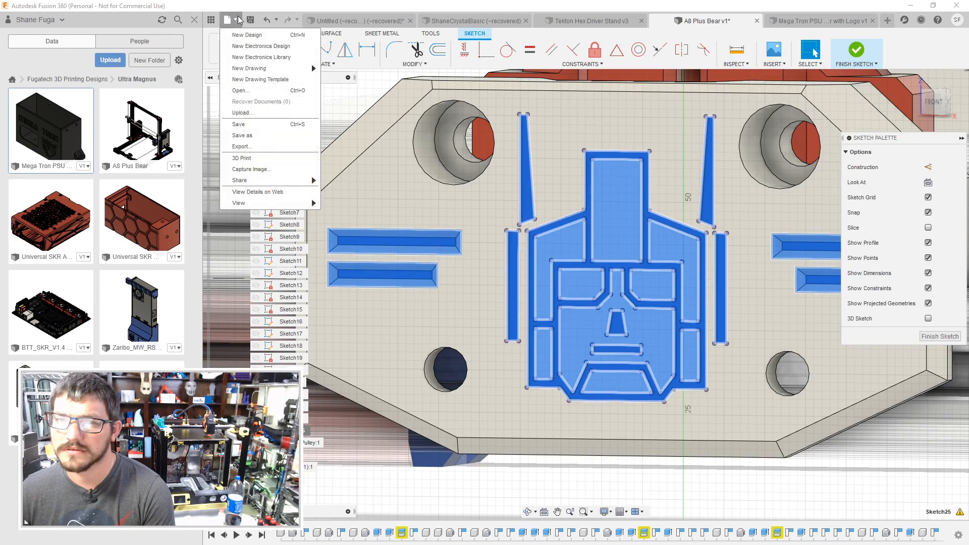
pyautogui.click(247, 135)
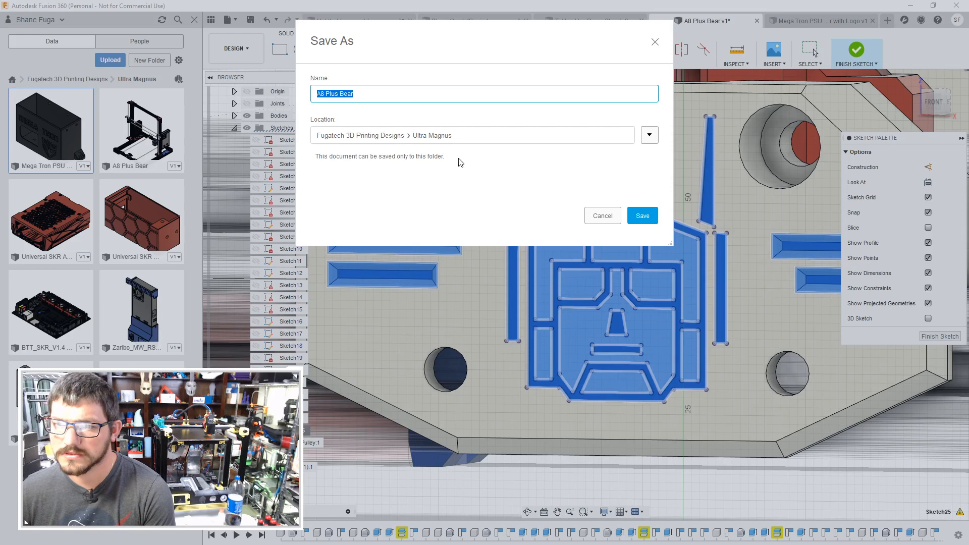
pyautogui.click(588, 216)
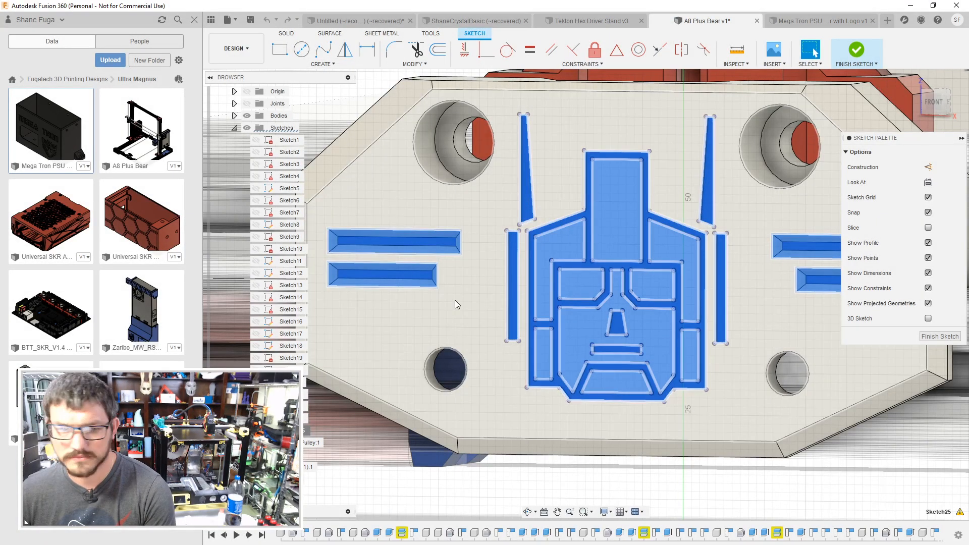
pyautogui.rightClick(455, 299)
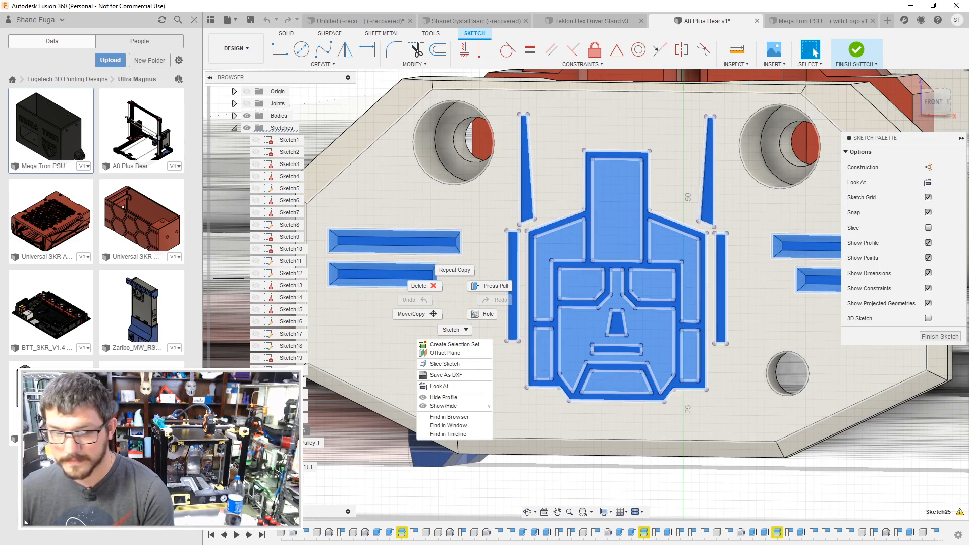
pyautogui.press('Escape')
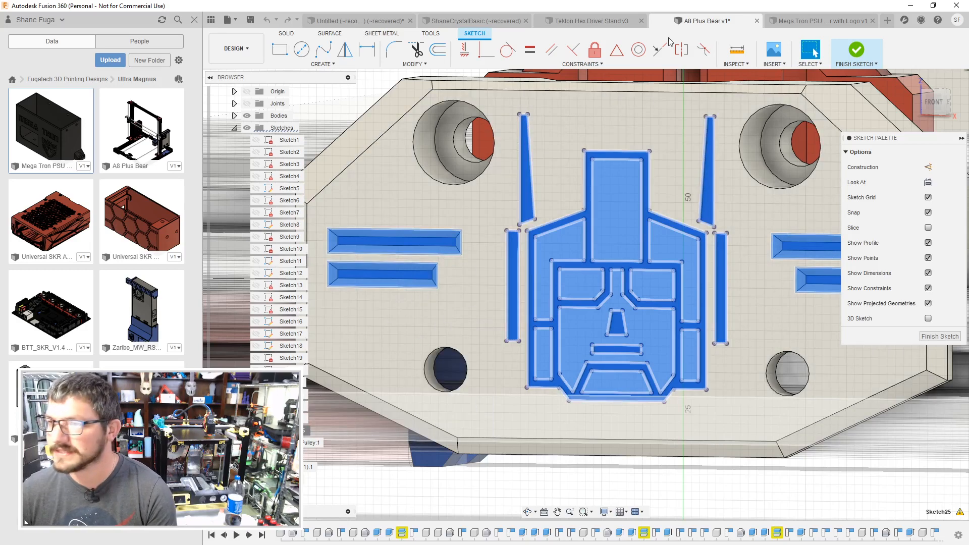
pyautogui.press('Escape')
# Step: Switch to the copied Mega Tron PSU cover design and turn off its design history capture
pyautogui.click(842, 23)
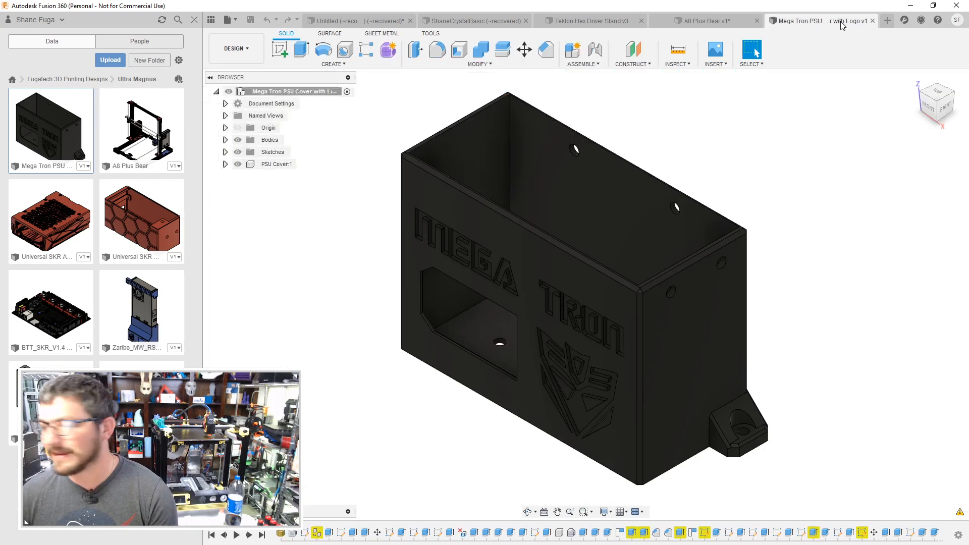
pyautogui.keyDown('shift'); pyautogui.moveTo(729, 175); pyautogui.dragTo(701, 174, button='middle'); pyautogui.keyUp('shift')
pyautogui.click(932, 101)
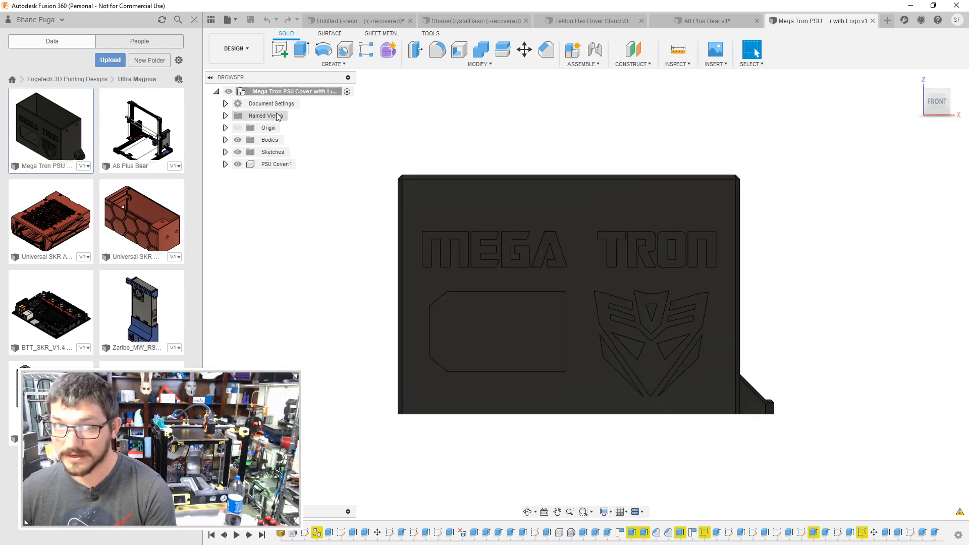
pyautogui.rightClick(278, 104)
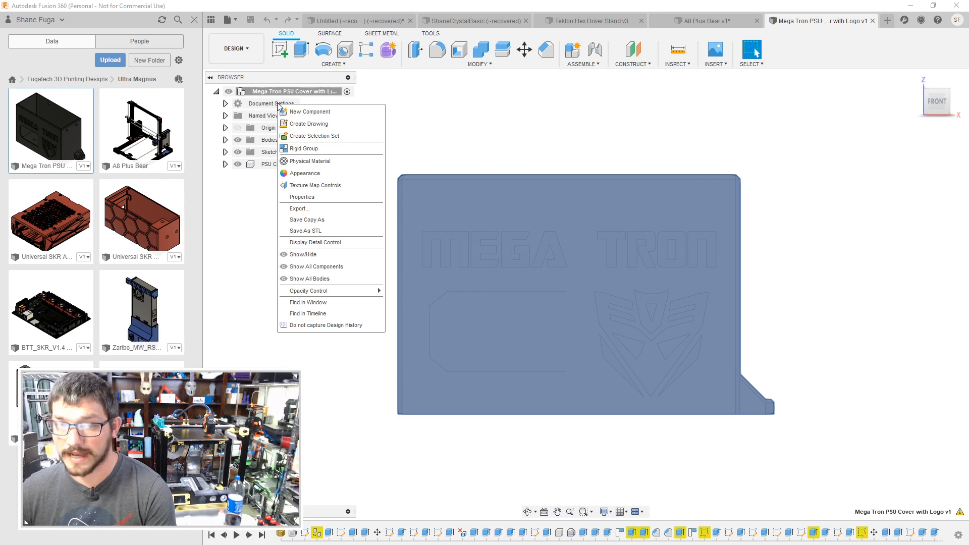
pyautogui.click(343, 326)
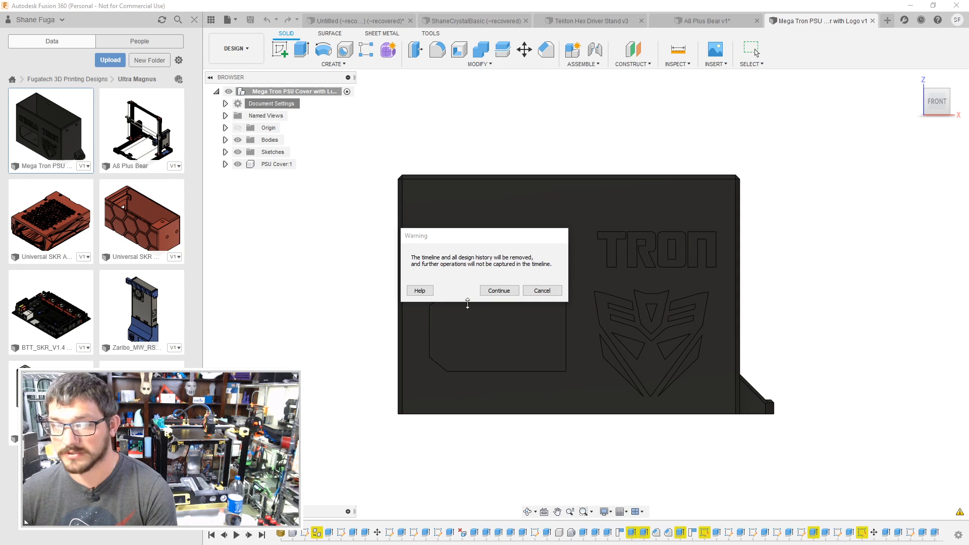
pyautogui.click(498, 291)
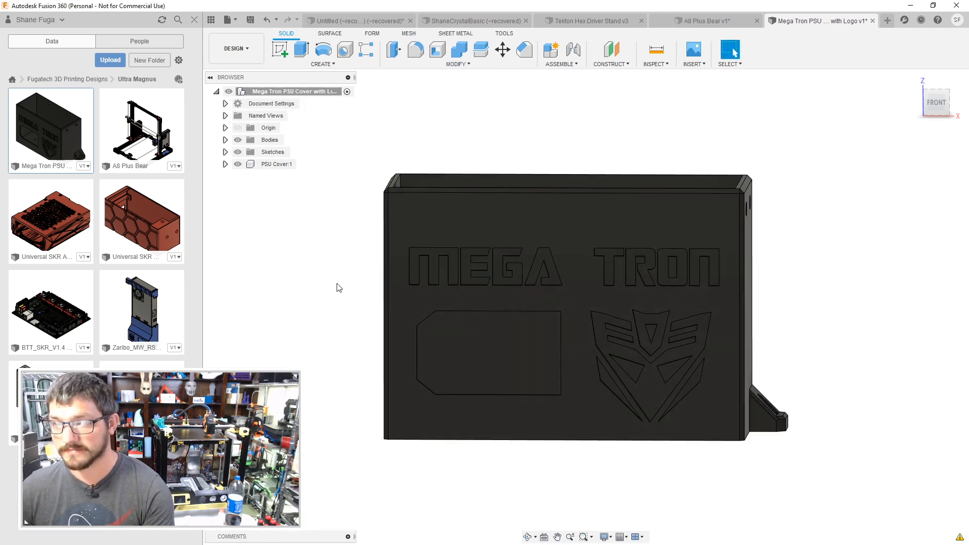
pyautogui.keyDown('shift'); pyautogui.moveTo(336, 258); pyautogui.dragTo(333, 263, button='middle'); pyautogui.keyUp('shift')
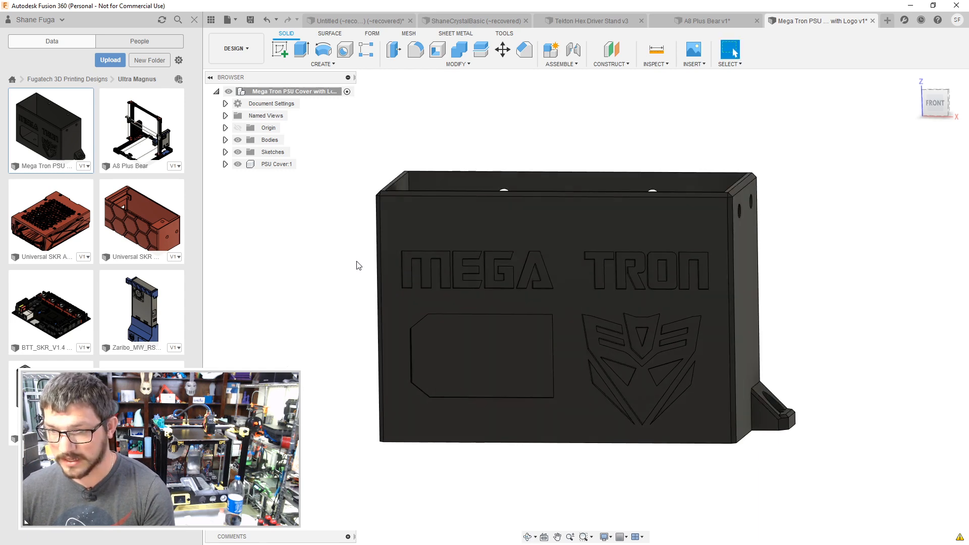
pyautogui.press('e')
pyautogui.click(404, 259)
pyautogui.click(456, 260)
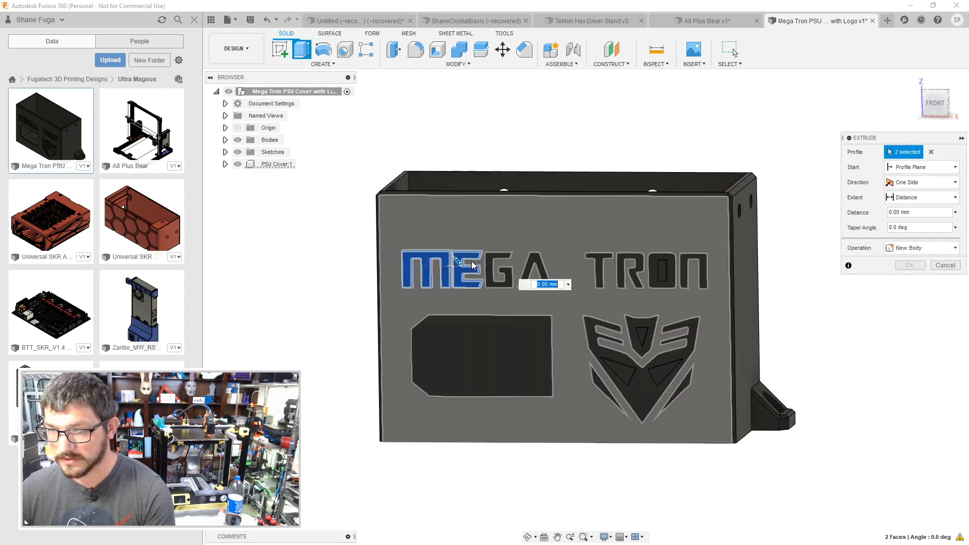
pyautogui.click(490, 259)
pyautogui.moveTo(536, 262); pyautogui.dragTo(633, 264)
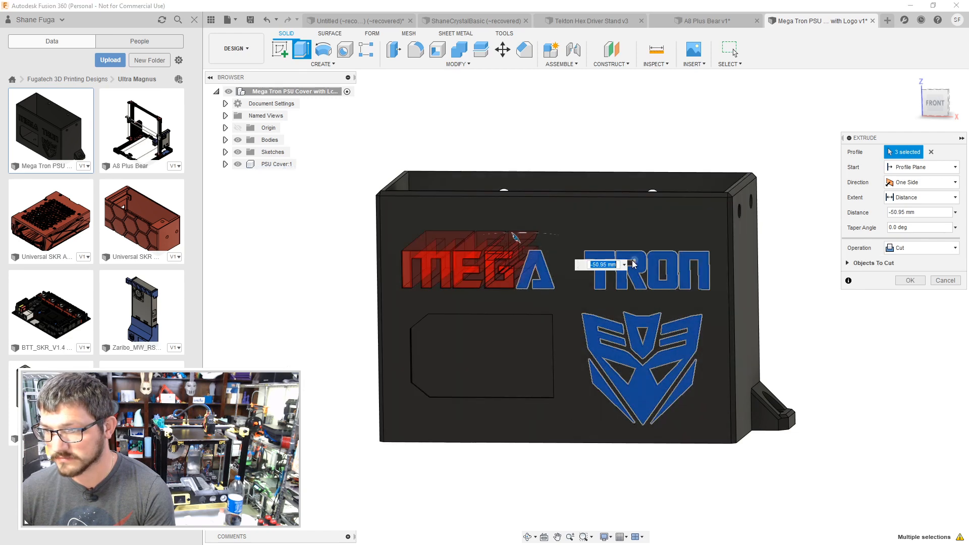
pyautogui.press('Return')
# Step: Extrude the recessed MEGA TRON letters and the Decepticon logo on the front face by 1.5 mm to fill them in
pyautogui.scroll(3, 448, 267)
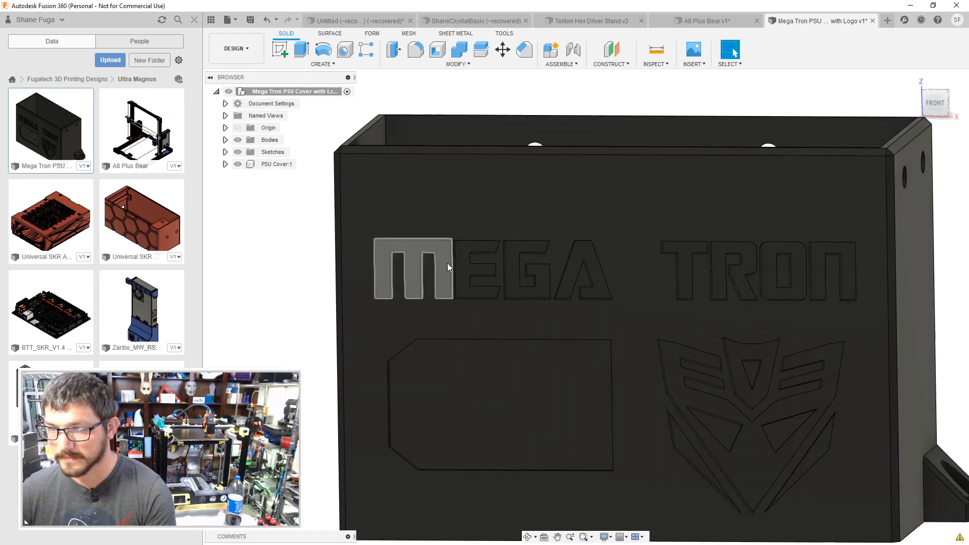
pyautogui.press('e')
pyautogui.click(425, 249)
pyautogui.click(468, 241)
pyautogui.click(539, 249)
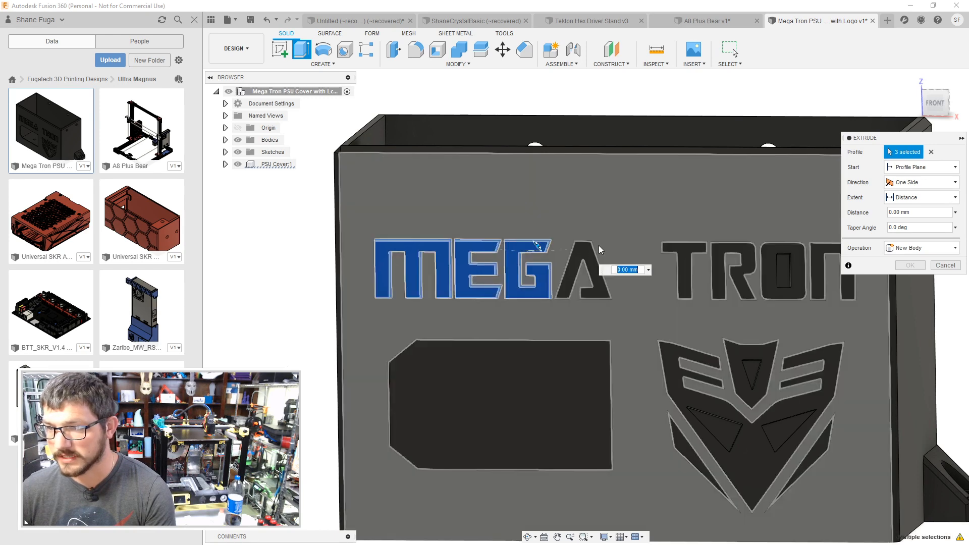
pyautogui.click(592, 249)
pyautogui.click(679, 250)
pyautogui.click(735, 255)
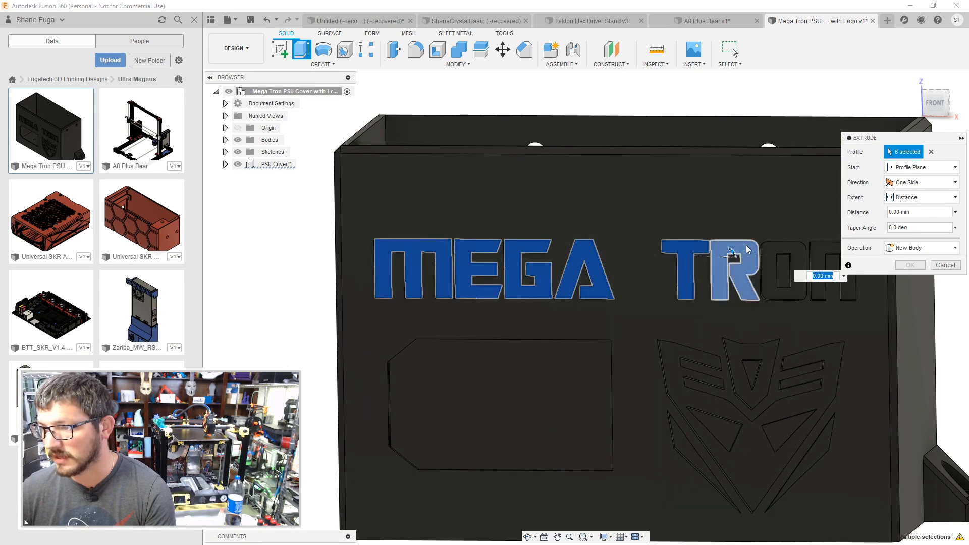
pyautogui.click(772, 252)
pyautogui.click(815, 255)
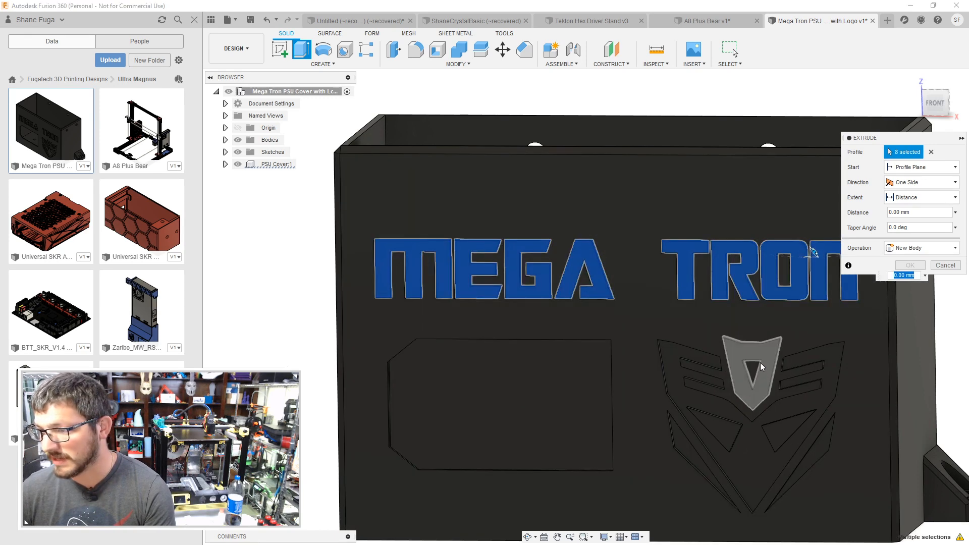
pyautogui.click(761, 353)
pyautogui.click(676, 359)
pyautogui.click(674, 445)
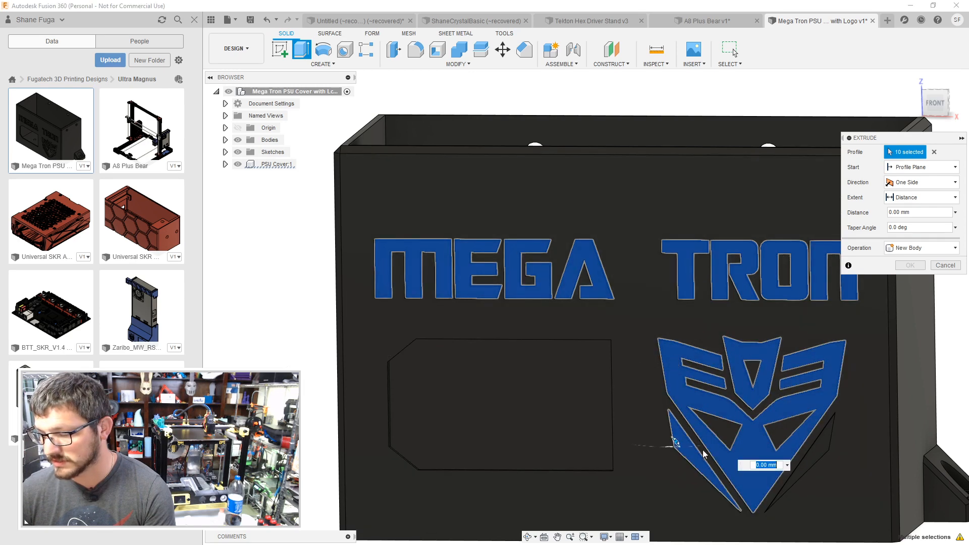
pyautogui.click(825, 449)
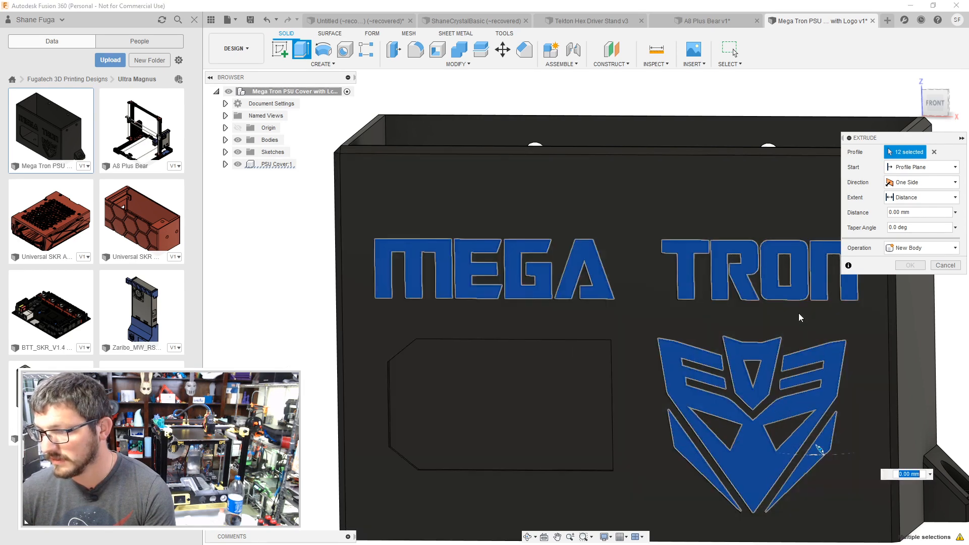
pyautogui.write('1.5')
pyautogui.click(921, 266)
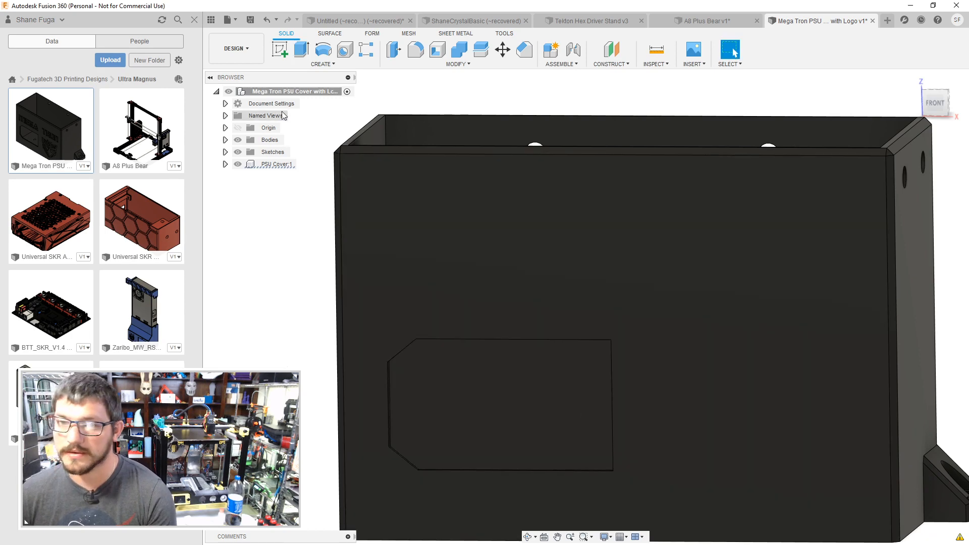
# Step: Turn design history capture back on for the PSU cover design
pyautogui.rightClick(280, 100)
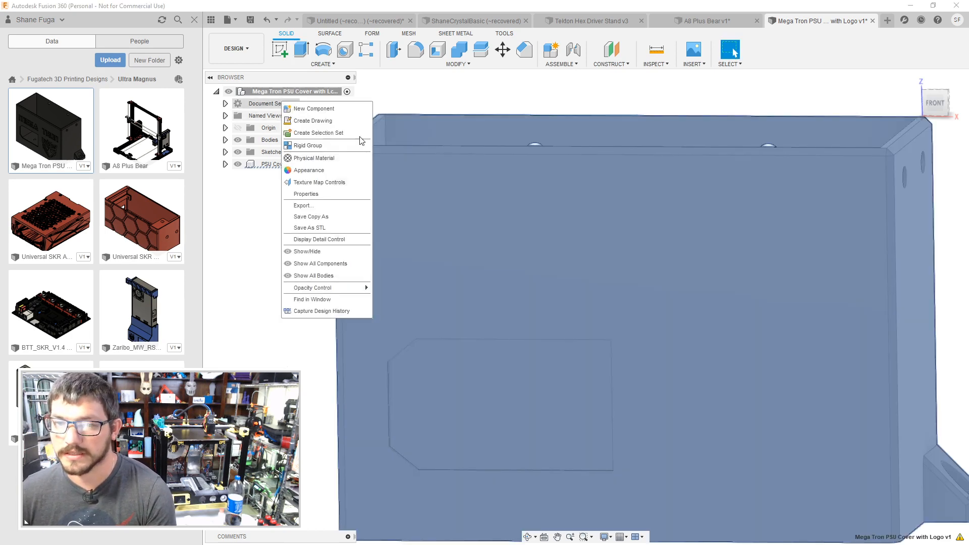
pyautogui.click(321, 311)
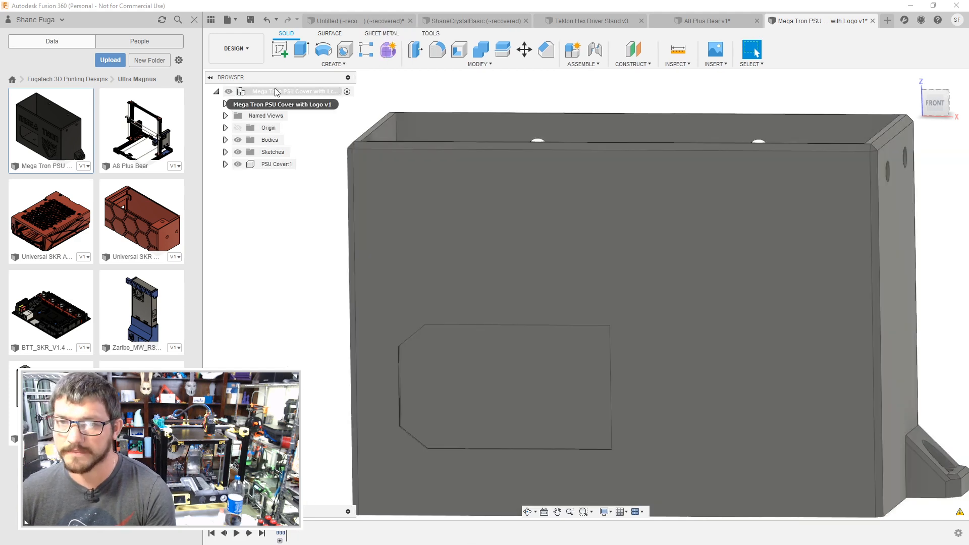
pyautogui.rightClick(276, 92)
pyautogui.click(273, 92)
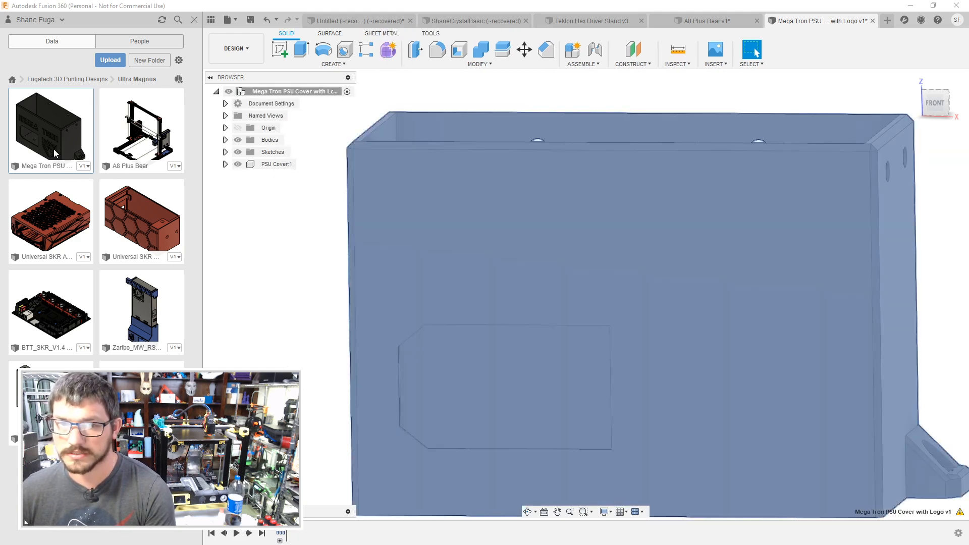
# Step: Rename the copied PSU cover file in the Ultra Magnus folder as "Ultra Magnus Stock PSU Cover with Logo"
pyautogui.rightClick(49, 155)
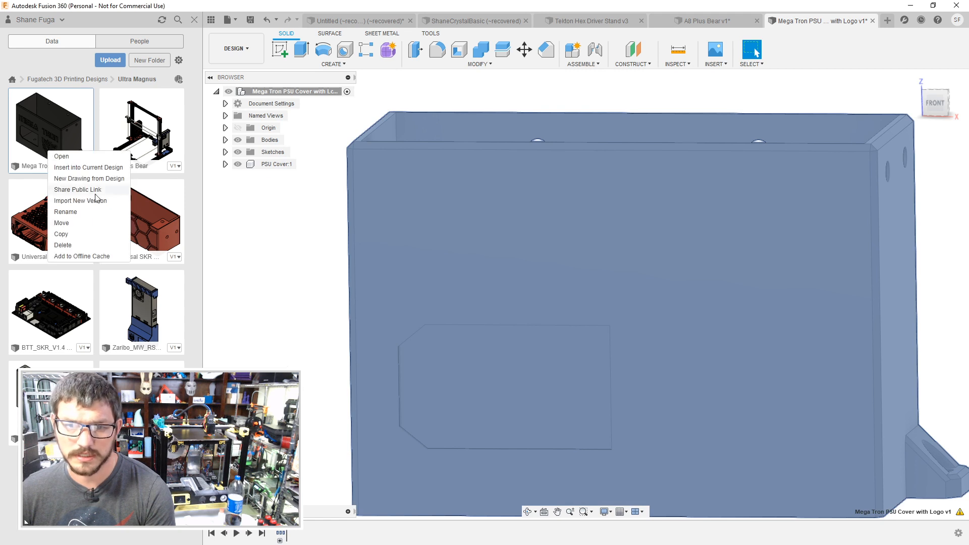
pyautogui.press('Escape')
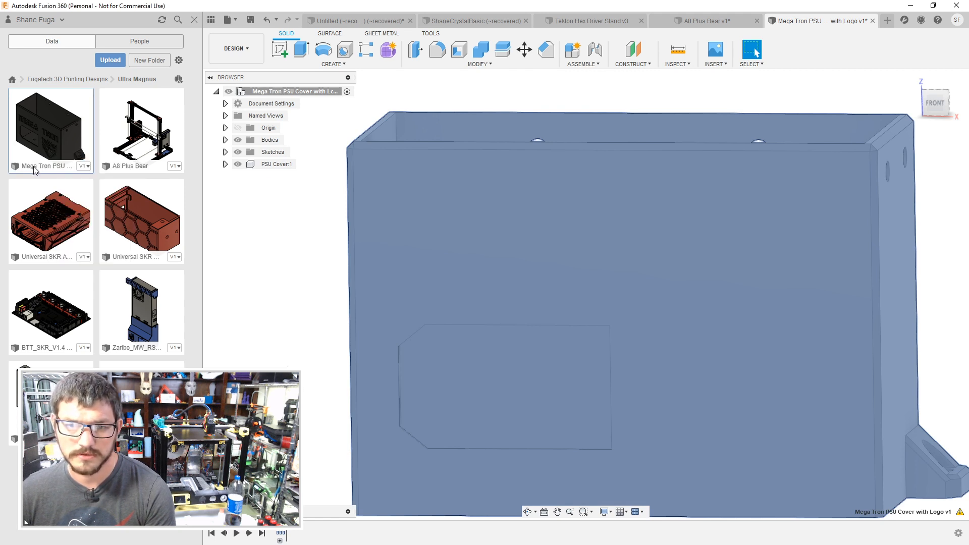
pyautogui.rightClick(36, 170)
pyautogui.click(58, 234)
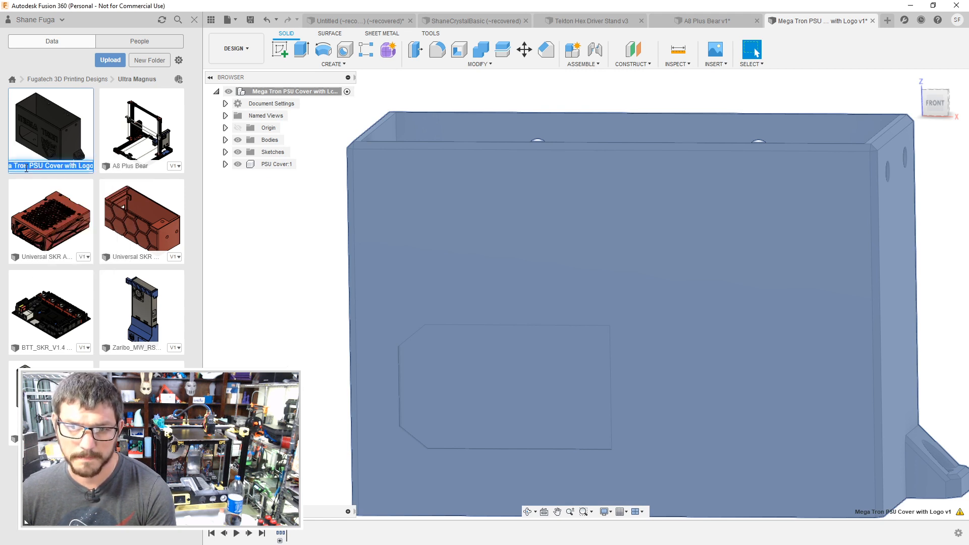
pyautogui.moveTo(26, 168); pyautogui.dragTo(29, 170)
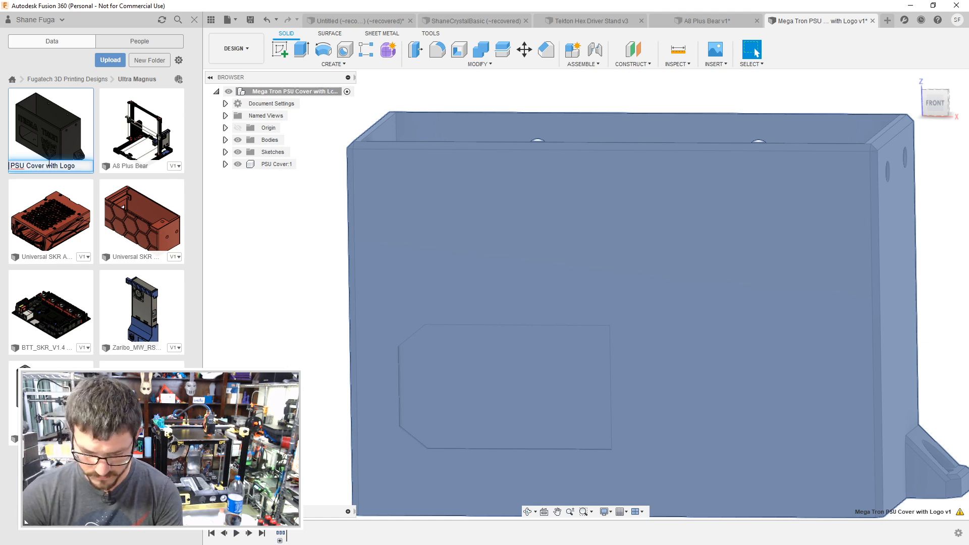
pyautogui.write('Ultra Mag')
pyautogui.write('nus-StocPSU Cov')
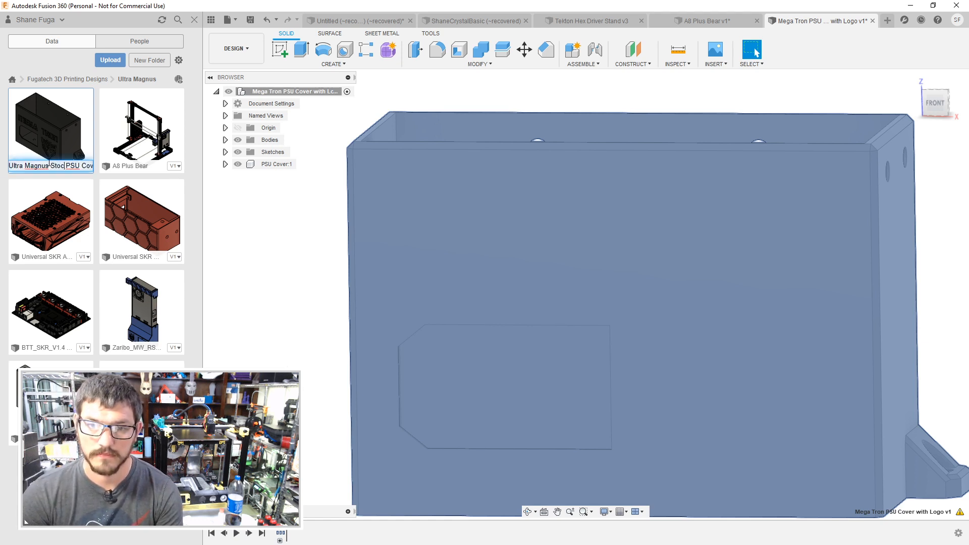
pyautogui.press('Return')
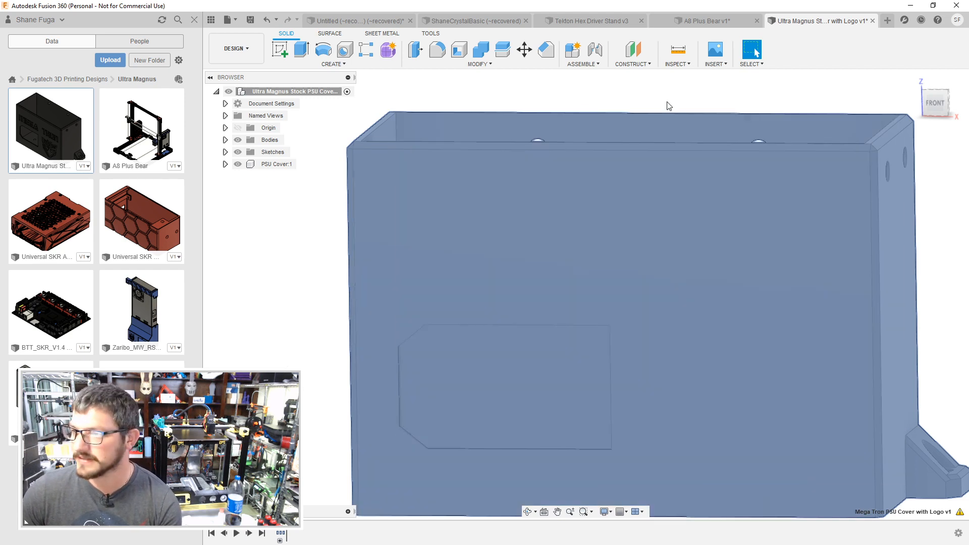
# Step: Measure the inner rim edges along the cover's short side wall and its long back wall
pyautogui.click(667, 102)
pyautogui.keyDown('shift'); pyautogui.moveTo(688, 192); pyautogui.dragTo(650, 287, button='middle'); pyautogui.keyUp('shift')
pyautogui.press('Escape')
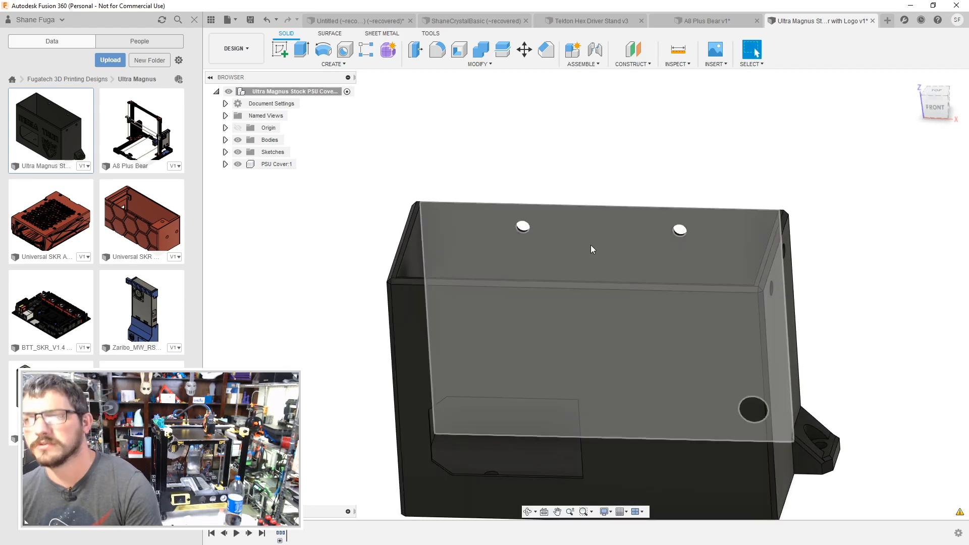
pyautogui.click(407, 244)
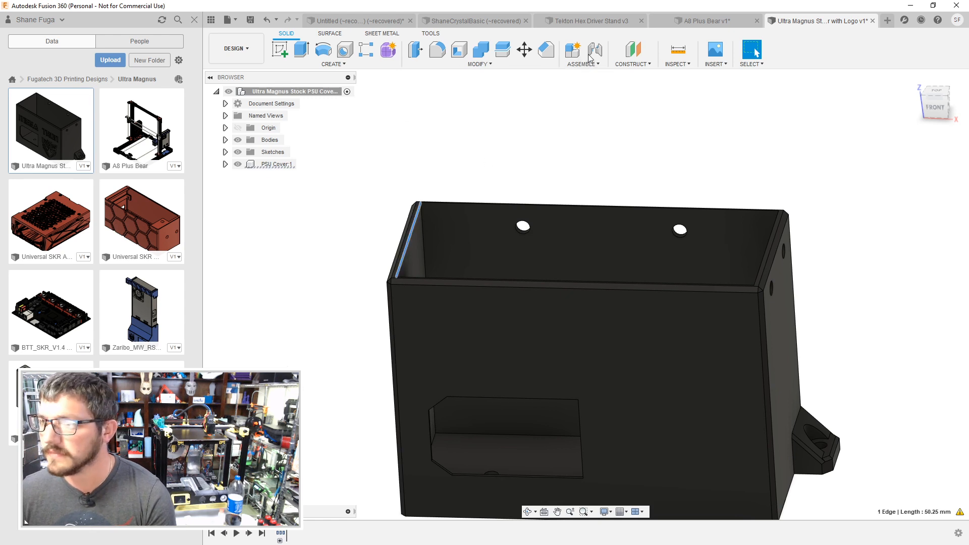
pyautogui.click(678, 49)
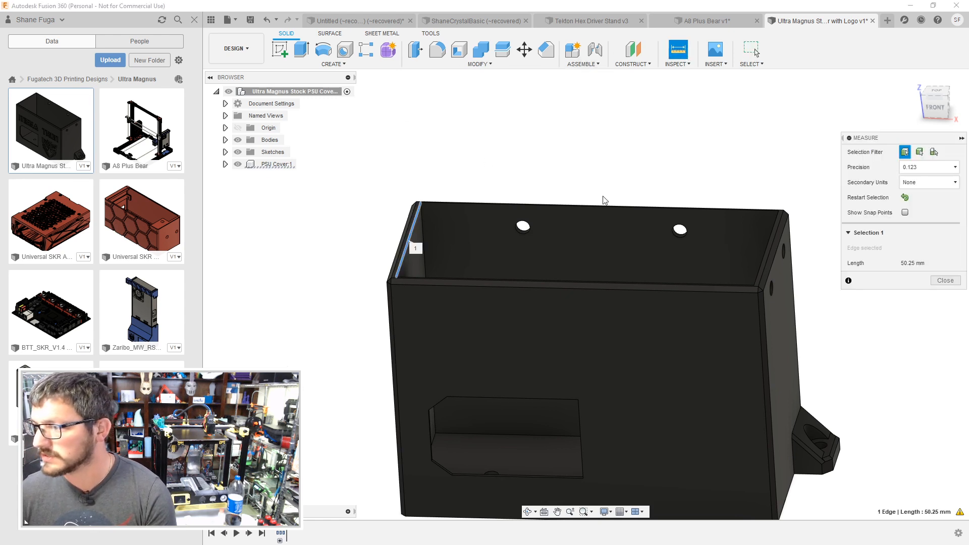
pyautogui.click(588, 206)
pyautogui.press('Escape')
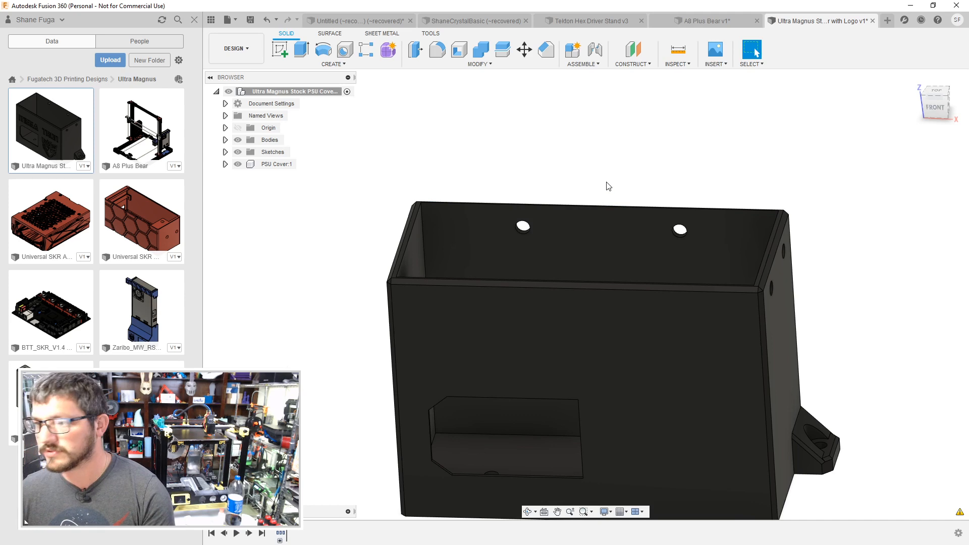
# Step: Start a new sketch on the PSU cover's large front face with the cutout
pyautogui.keyDown('shift'); pyautogui.moveTo(574, 175); pyautogui.dragTo(514, 144, button='middle'); pyautogui.keyUp('shift')
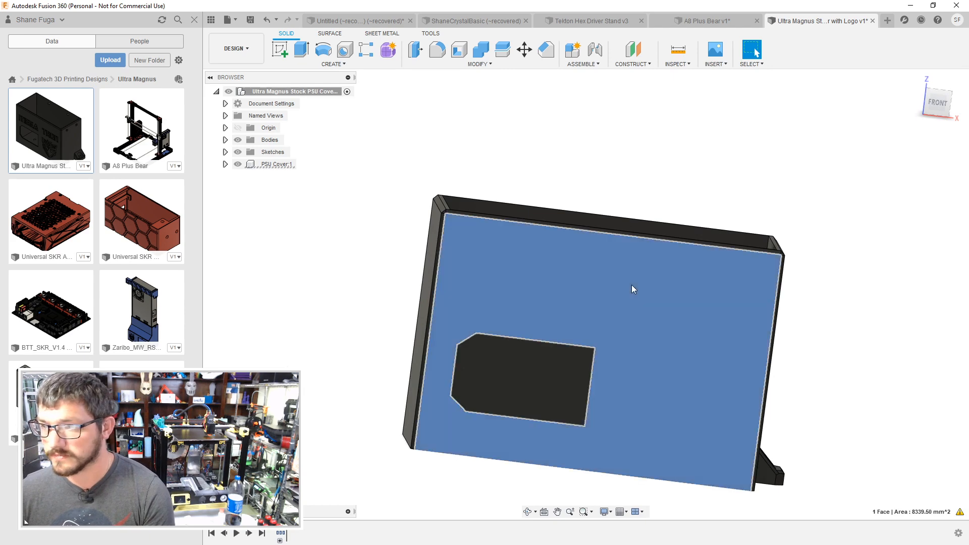
pyautogui.click(632, 284)
pyautogui.click(287, 50)
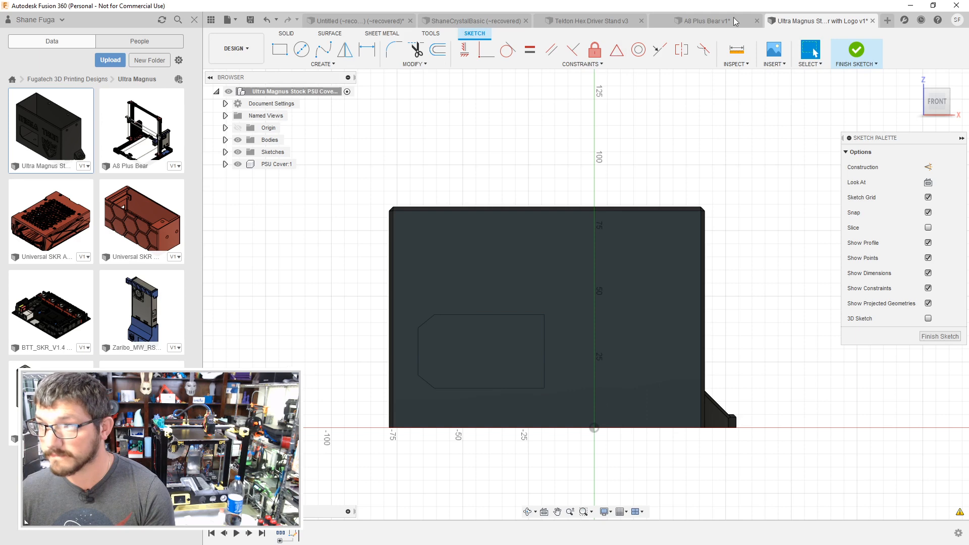
# Step: Copy the whole robot-face emblem from the A8 Plus Bear sketch and return to the PSU cover's front-face sketch
pyautogui.click(697, 17)
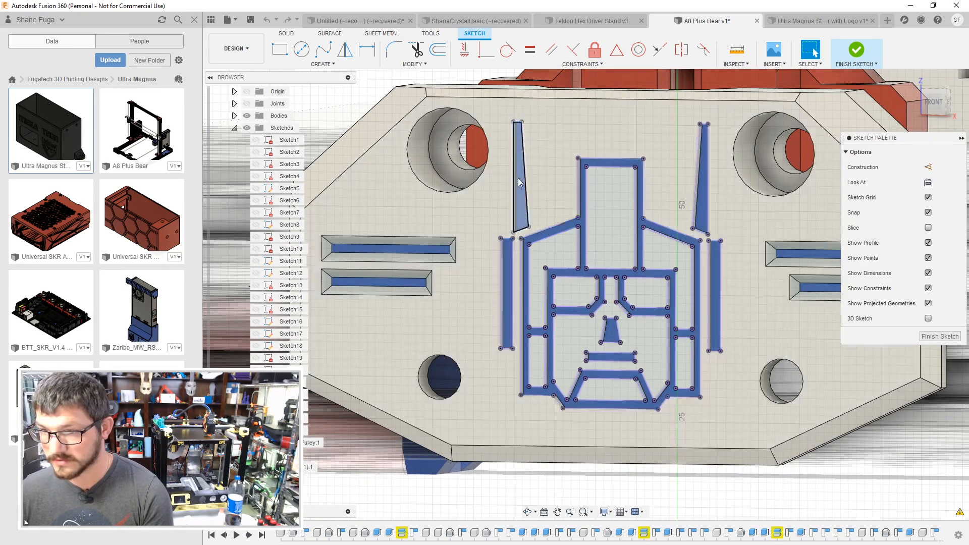
pyautogui.moveTo(487, 108)
pyautogui.mouseDown()
pyautogui.moveTo(726, 365)
pyautogui.moveTo(737, 423)
pyautogui.mouseUp()
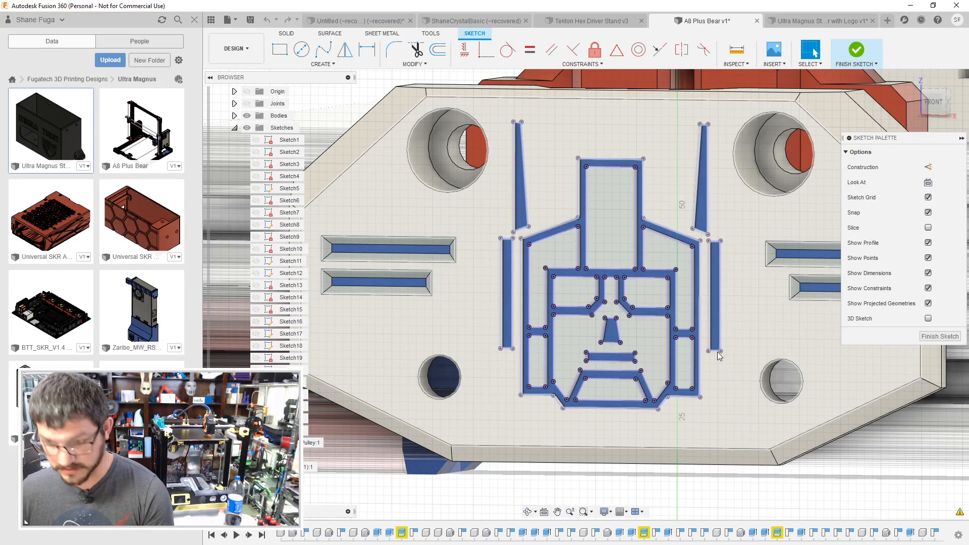
pyautogui.click(807, 21)
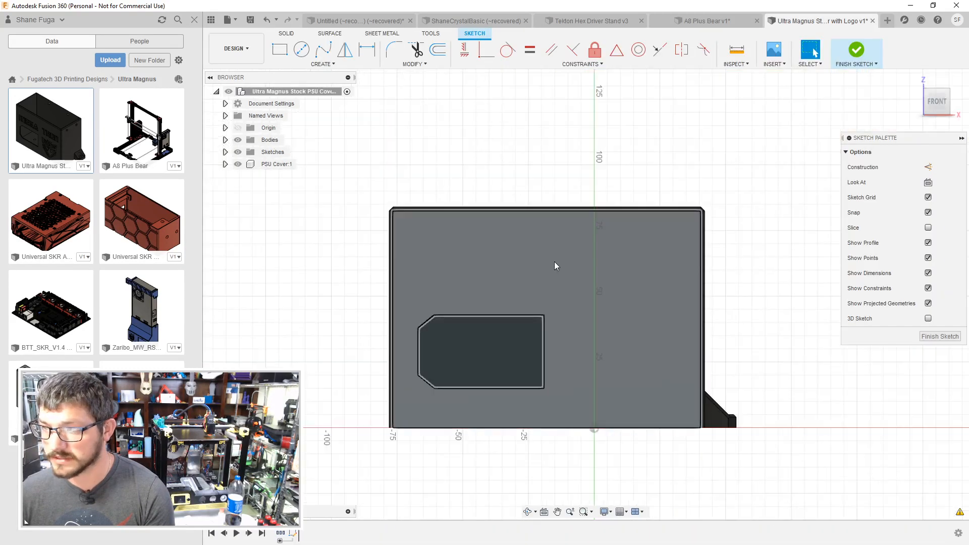
pyautogui.rightClick(555, 261)
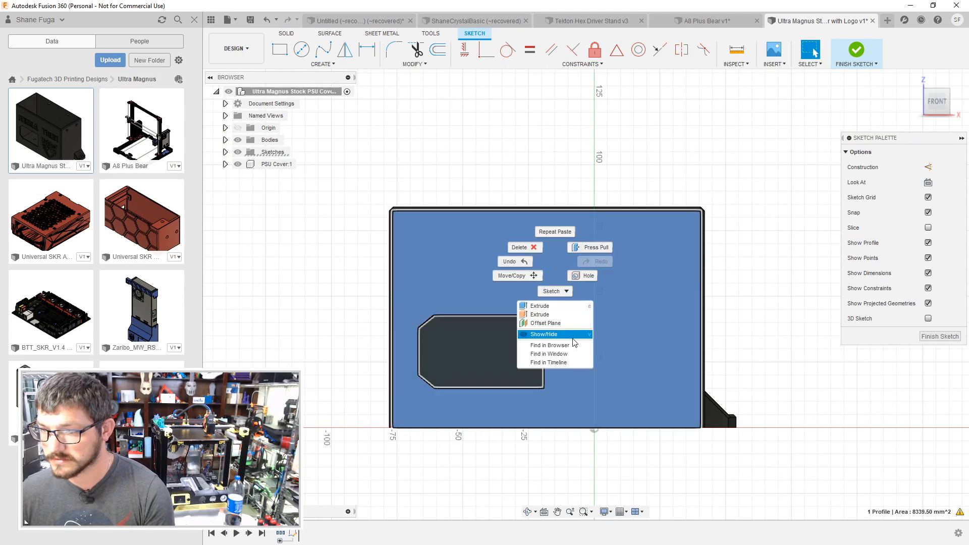
pyautogui.press('Escape')
pyautogui.press('Escape')
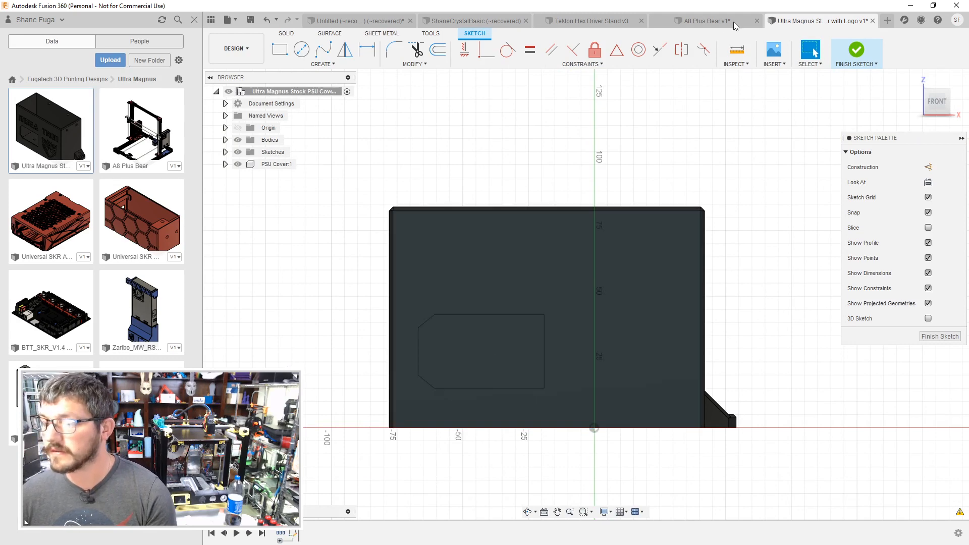
# Step: Export the A8 Plus Bear emblem sketch as a DXF file named "Ultra Magnus" on the Desktop
pyautogui.click(733, 22)
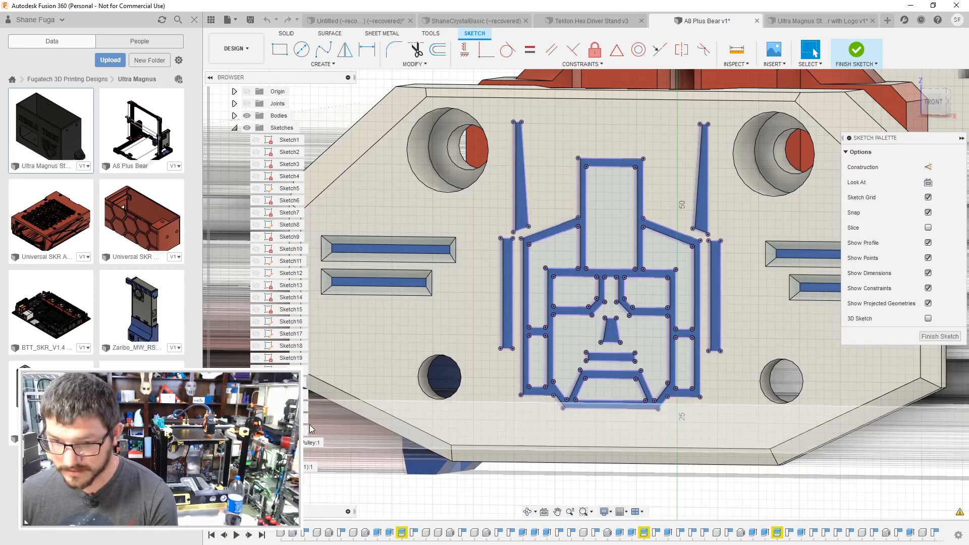
pyautogui.rightClick(309, 432)
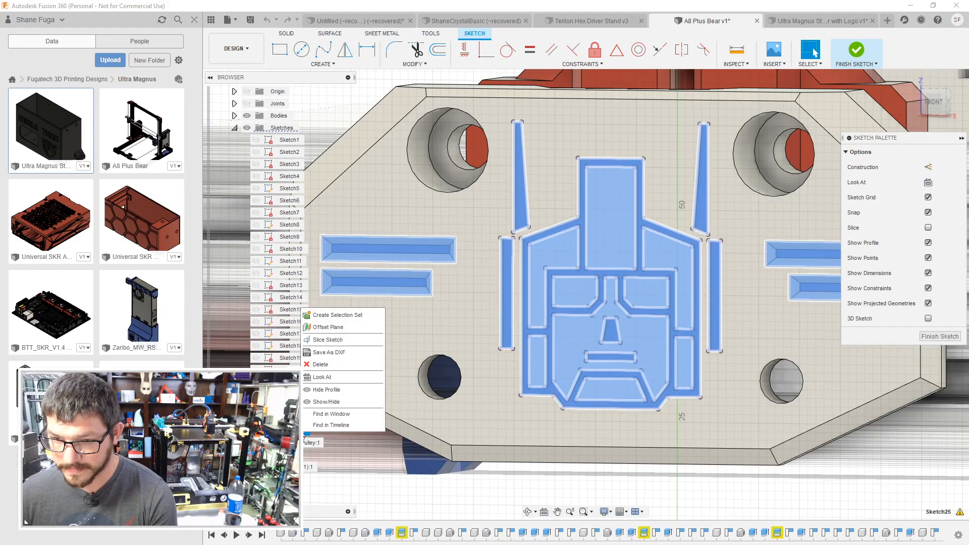
pyautogui.click(348, 352)
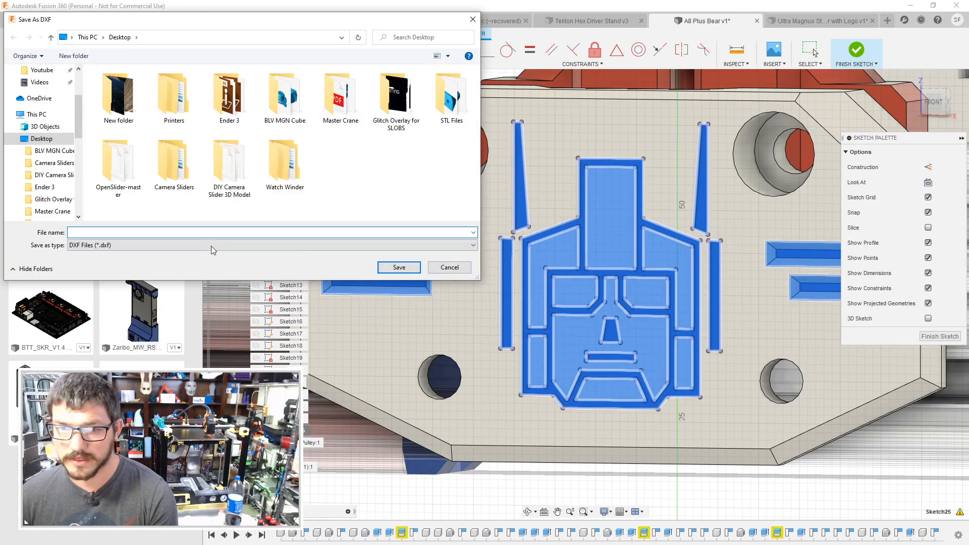
pyautogui.write('Ultra Magus')
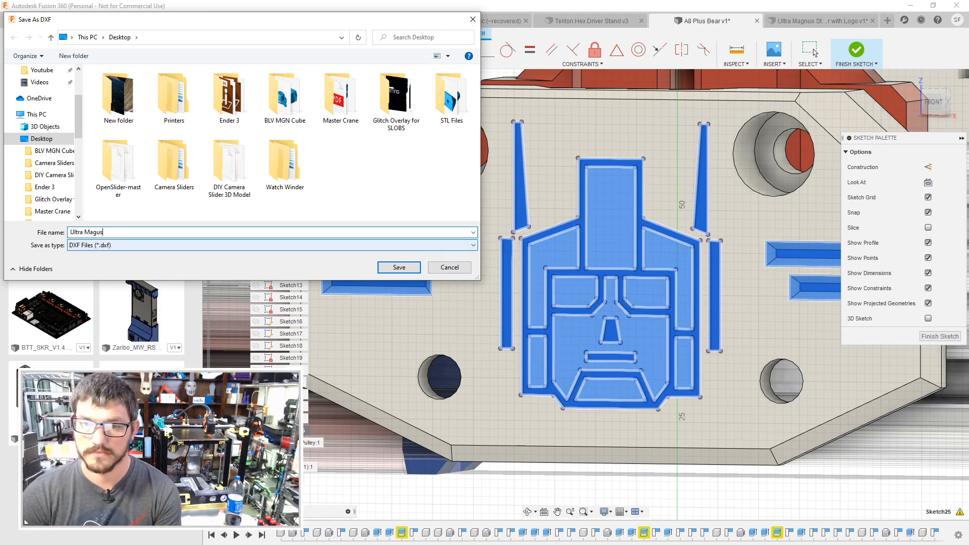
pyautogui.write('gnus')
pyautogui.press('Return')
# Step: Try to insert the Ultra Magnus DXF in millimetres on the PSU cover's front face and shift the emblem beside the cutout
pyautogui.click(820, 20)
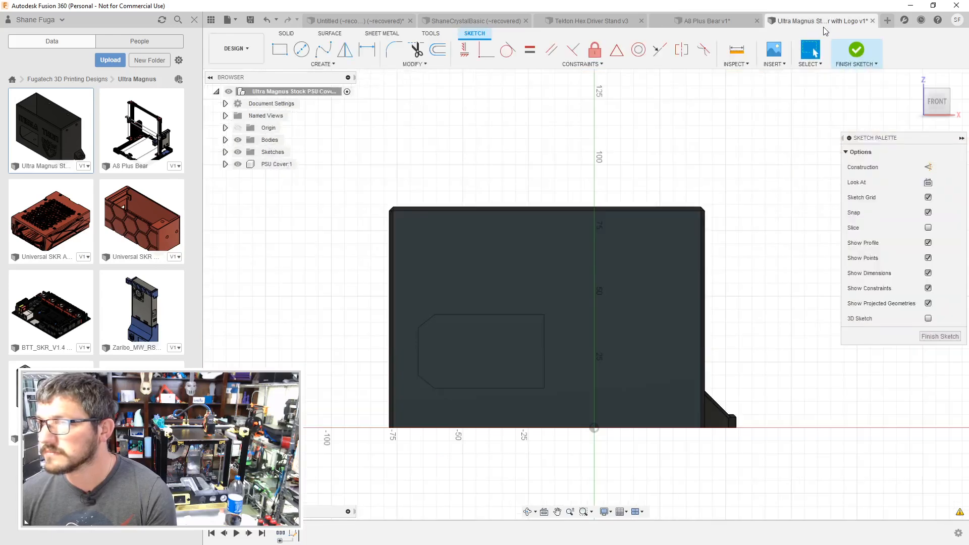
pyautogui.click(770, 51)
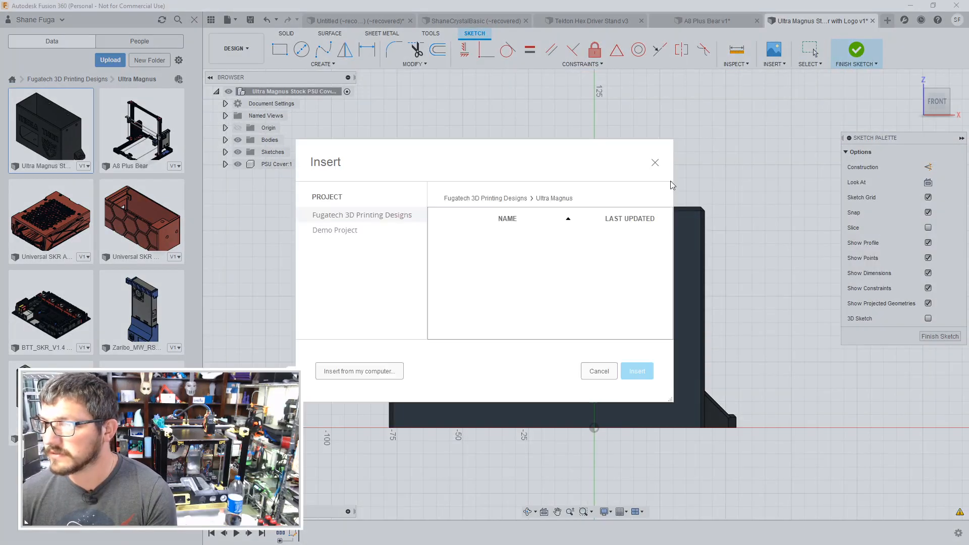
pyautogui.click(655, 163)
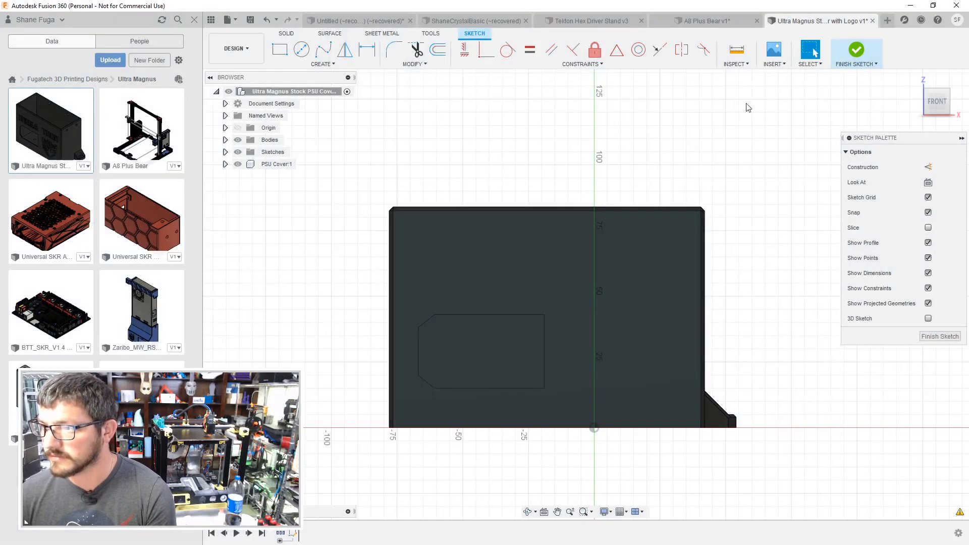
pyautogui.click(783, 64)
pyautogui.click(795, 136)
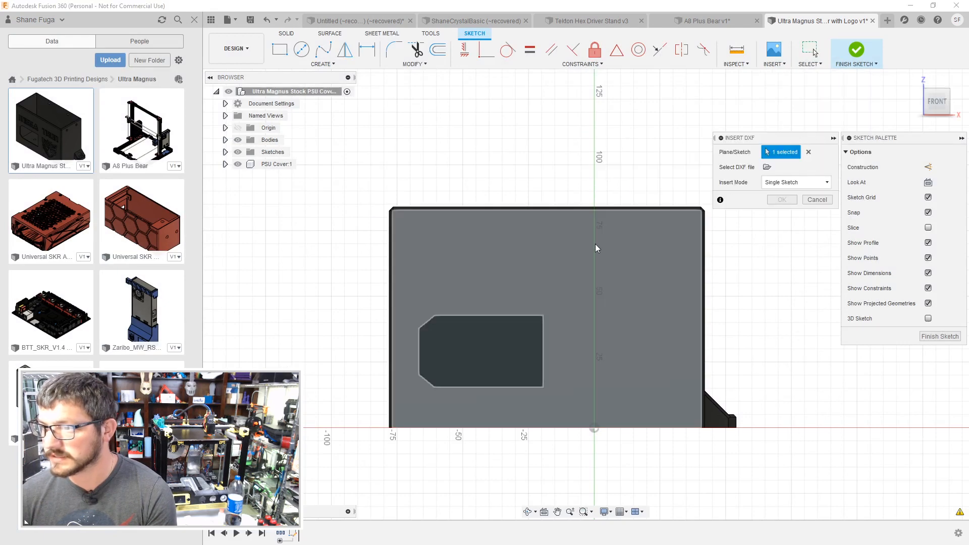
pyautogui.click(766, 167)
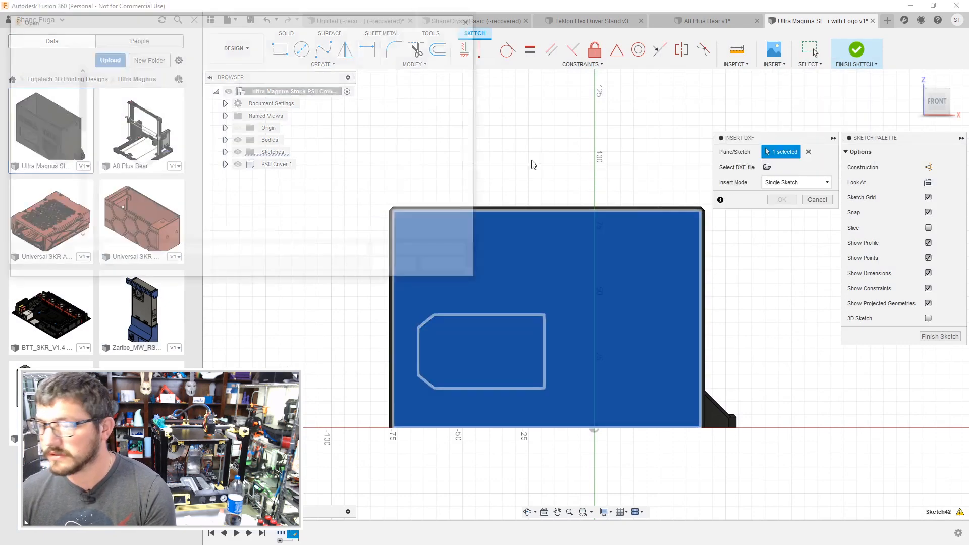
pyautogui.click(368, 165)
pyautogui.click(390, 267)
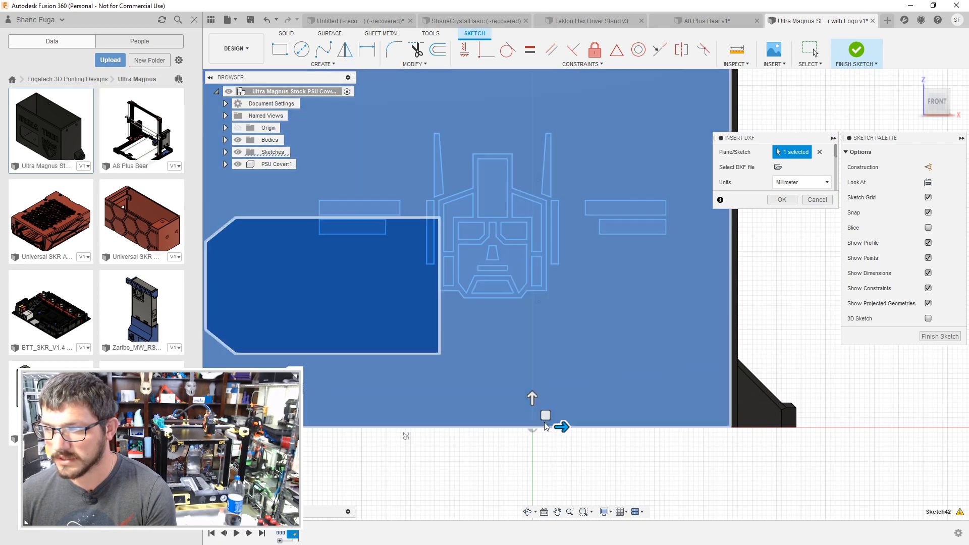
pyautogui.scroll(-2, 551, 424)
pyautogui.moveTo(547, 413); pyautogui.dragTo(591, 434)
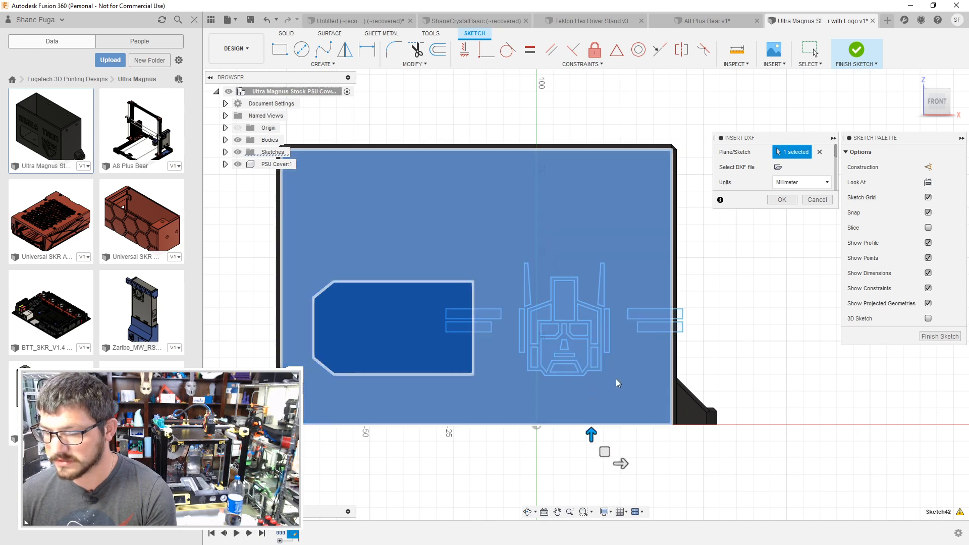
# Step: Copy the robot-face emblem with its antennas and ear bars from the A8 Plus Bear sketch, leaving out the horizontal side bars
pyautogui.click(701, 20)
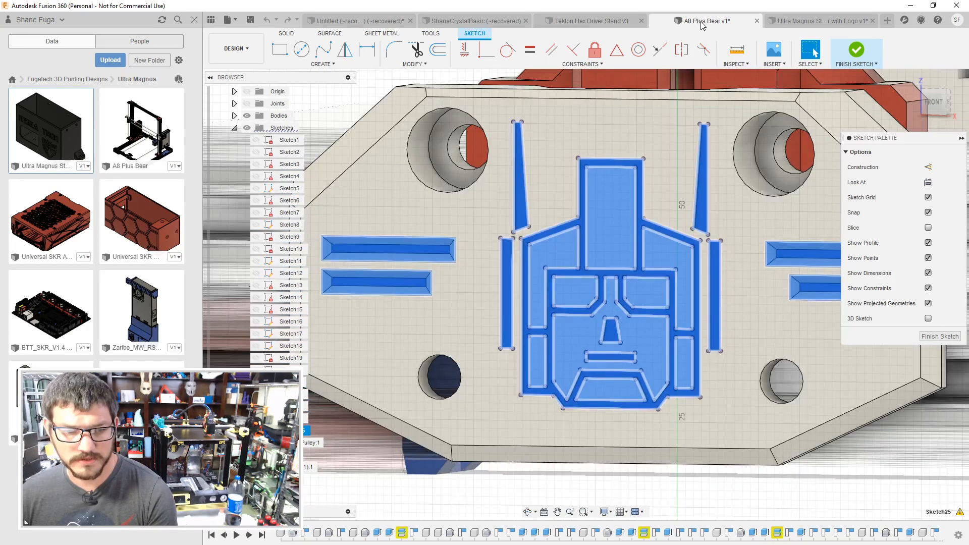
pyautogui.click(558, 228)
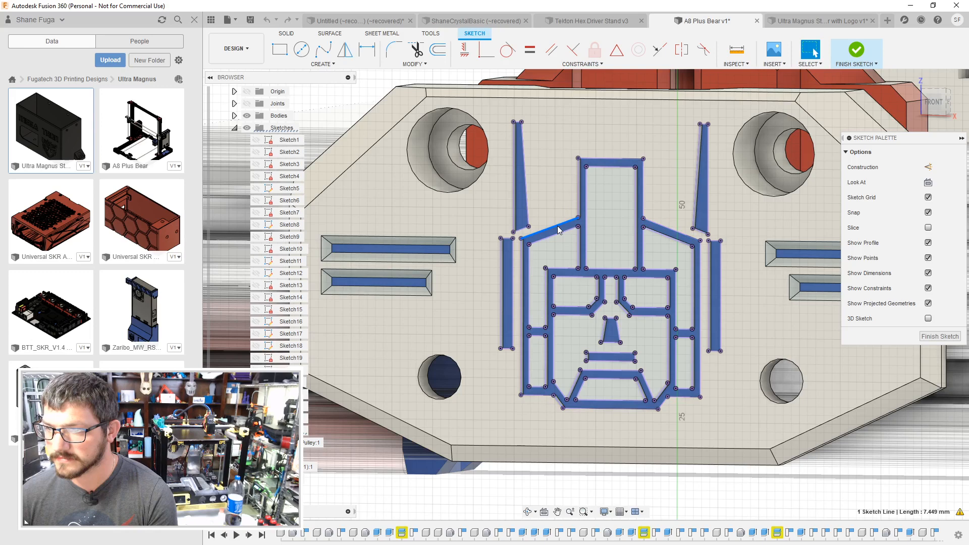
pyautogui.click(558, 230)
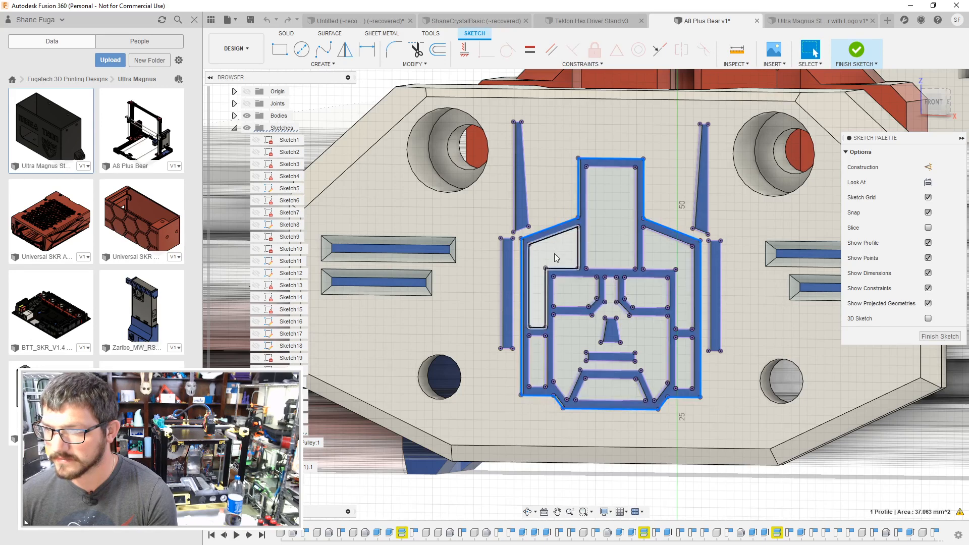
pyautogui.click(555, 211)
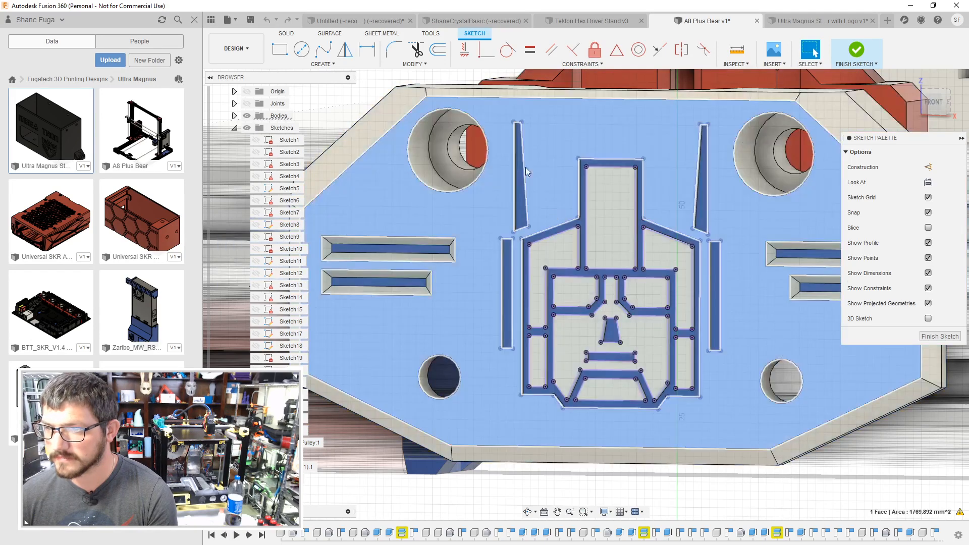
pyautogui.moveTo(497, 112); pyautogui.dragTo(735, 426)
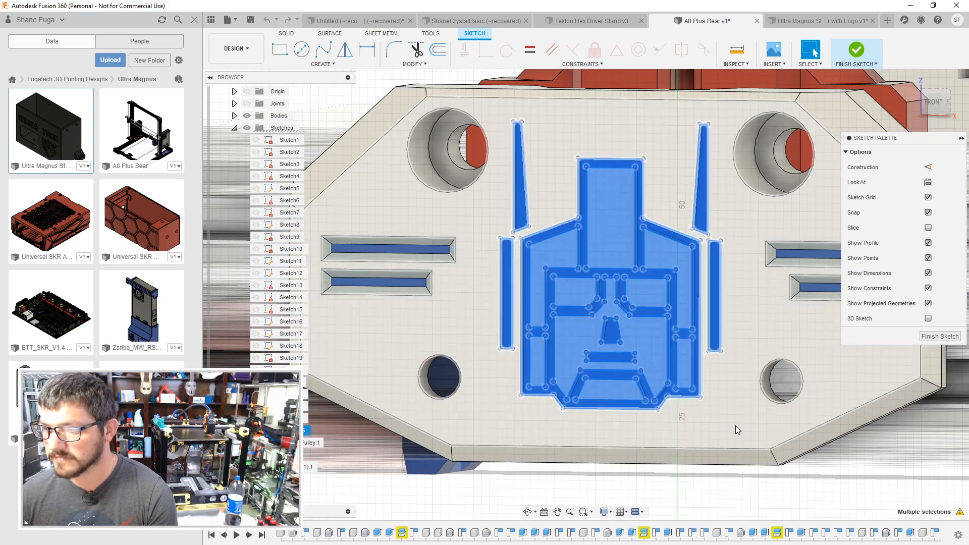
pyautogui.rightClick(577, 256)
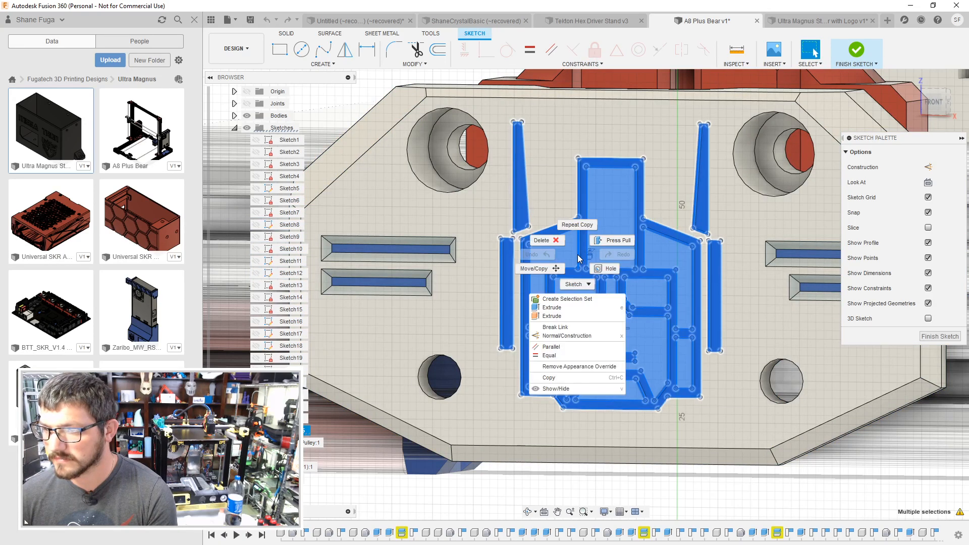
pyautogui.click(572, 380)
# Step: Return to the PSU cover, hide the data panel and start a new sketch on the large front face
pyautogui.click(819, 21)
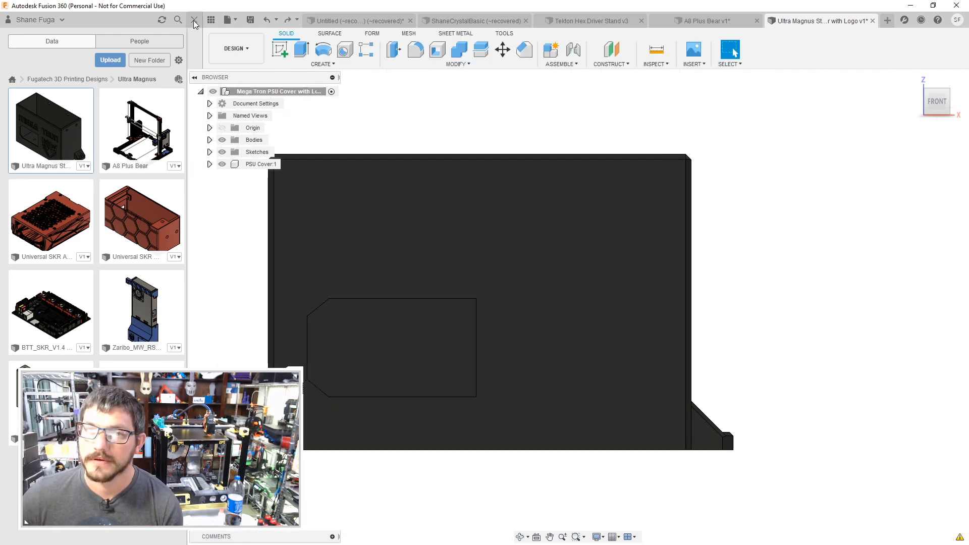
pyautogui.click(194, 20)
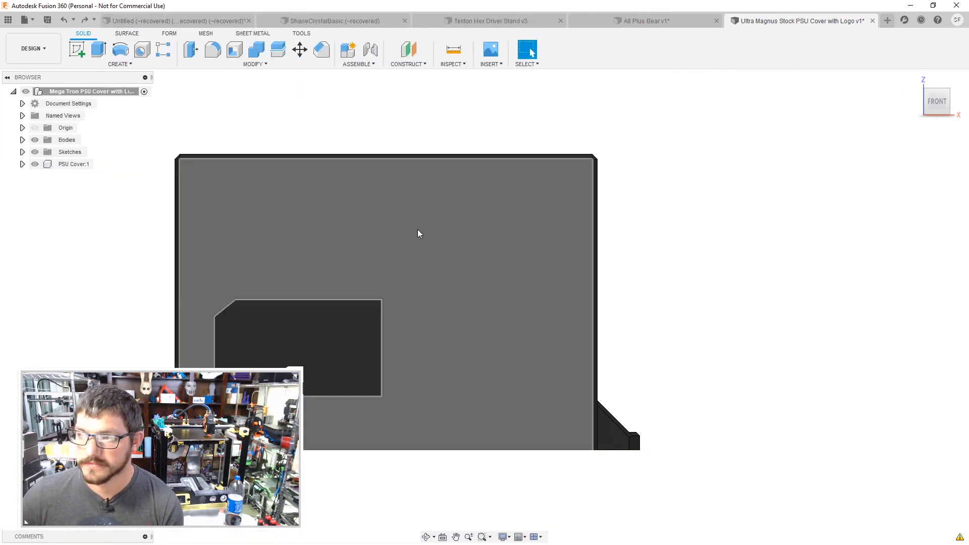
pyautogui.click(407, 258)
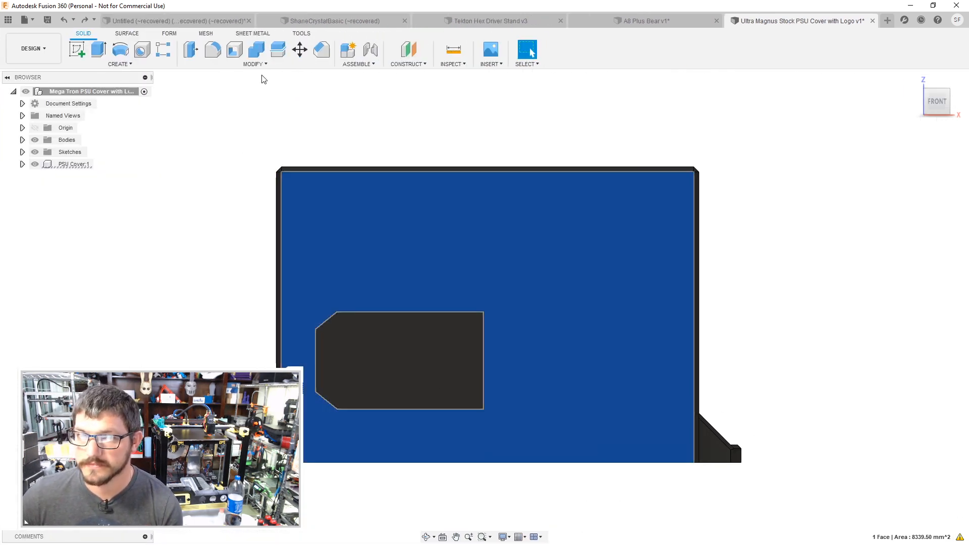
pyautogui.click(76, 49)
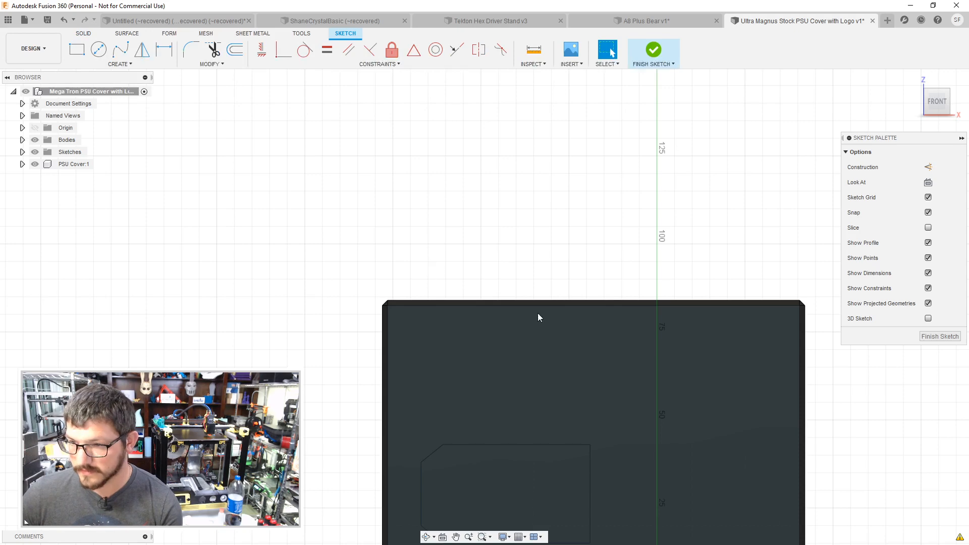
# Step: Paste the emblem into the sketch and move it about 17.2 mm right and 15.1 mm down, beside the cutout
pyautogui.hotkey('ctrl', 'v')
pyautogui.moveTo(715, 460)
pyautogui.mouseDown(button='middle')
pyautogui.moveTo(602, 341)
pyautogui.moveTo(451, 266)
pyautogui.mouseUp(button='middle')
pyautogui.scroll(-3, 450, 265)
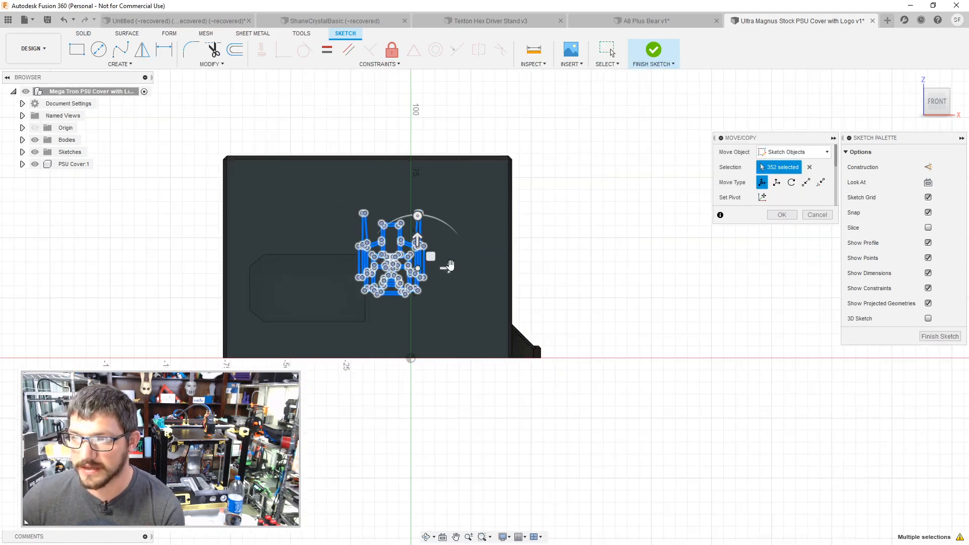
pyautogui.scroll(5, 450, 266)
pyautogui.moveTo(416, 256)
pyautogui.mouseDown()
pyautogui.moveTo(537, 317)
pyautogui.moveTo(548, 338)
pyautogui.mouseUp()
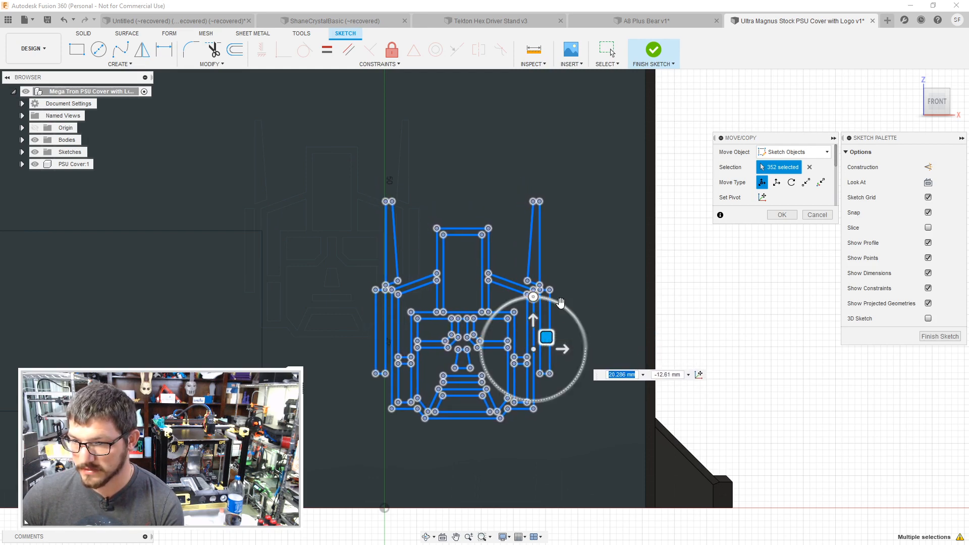
pyautogui.scroll(-5, 560, 302)
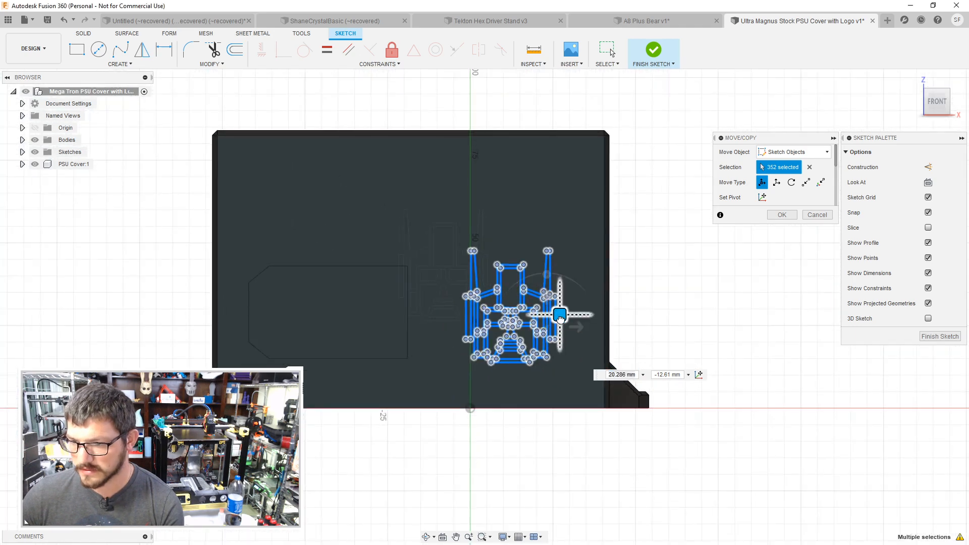
pyautogui.moveTo(560, 318); pyautogui.dragTo(550, 327)
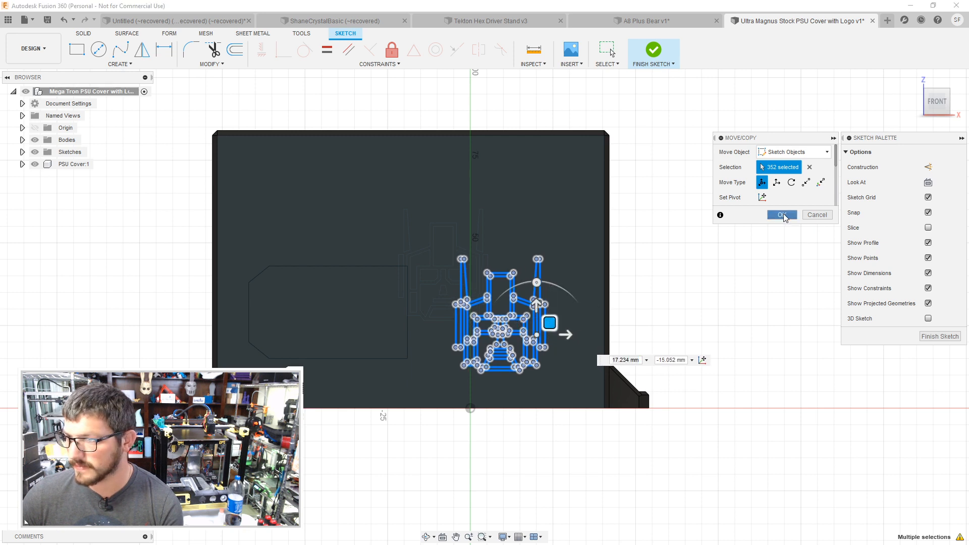
pyautogui.click(782, 215)
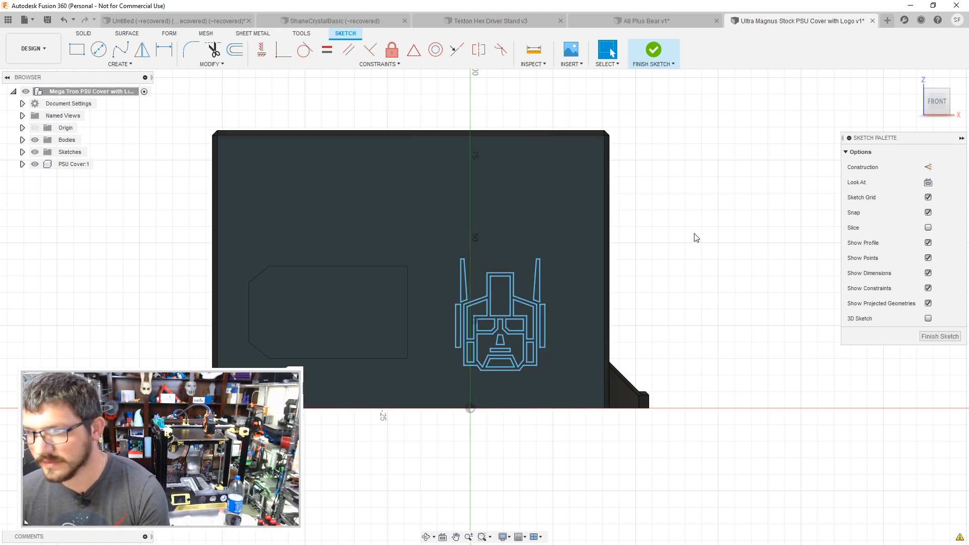
# Step: Add the sketch text "Ultra Magnus" at 10 mm height near the front face's upper-left corner, above the cutout
pyautogui.moveTo(705, 230); pyautogui.dragTo(760, 242, button='middle')
pyautogui.scroll(-1, 760, 242)
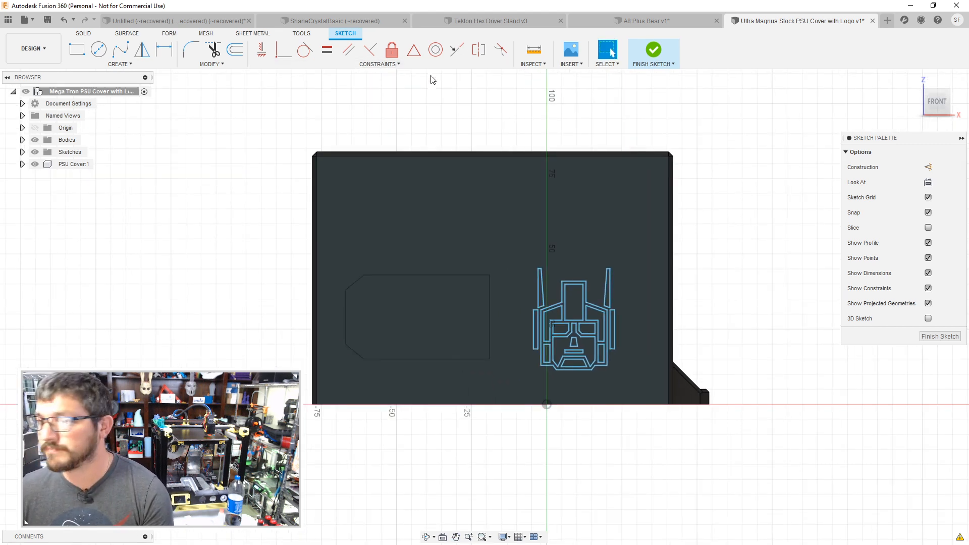
pyautogui.click(121, 65)
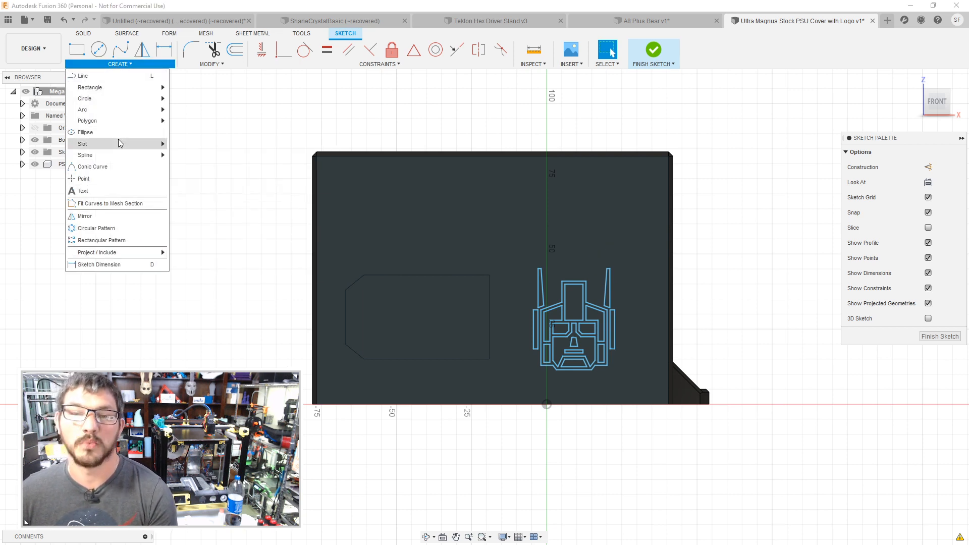
pyautogui.click(111, 191)
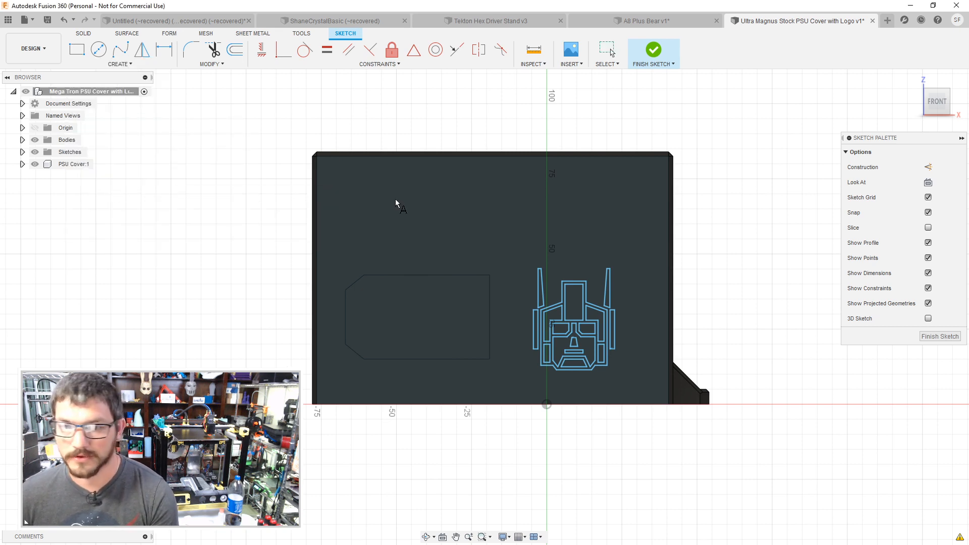
pyautogui.click(352, 194)
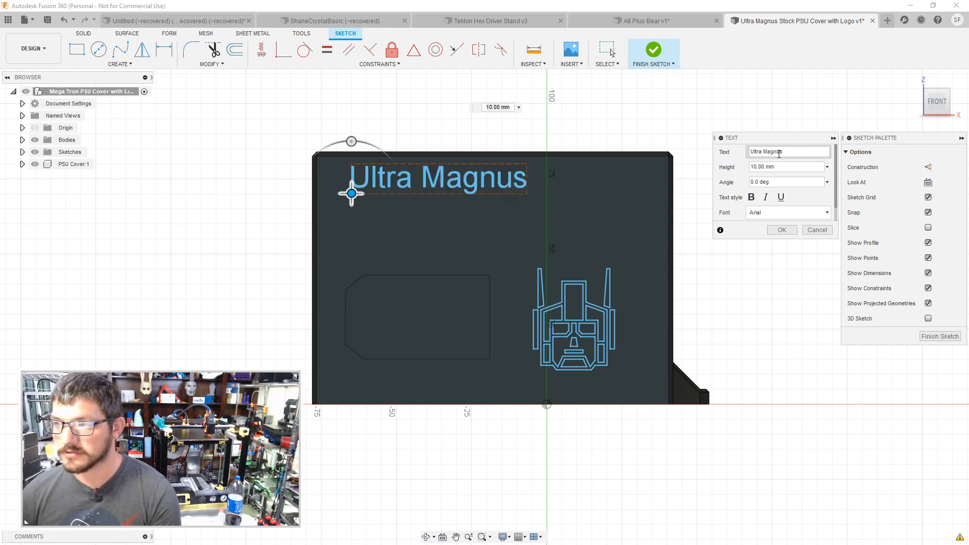
# Step: Set the font of the "Ultra Magnus" text to Transformers
pyautogui.click(828, 213)
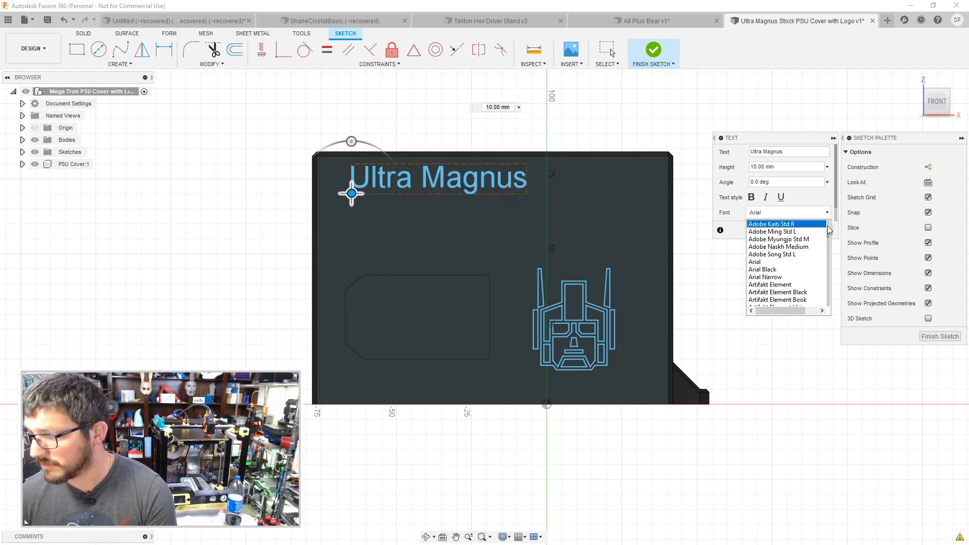
pyautogui.moveTo(828, 236); pyautogui.dragTo(831, 302)
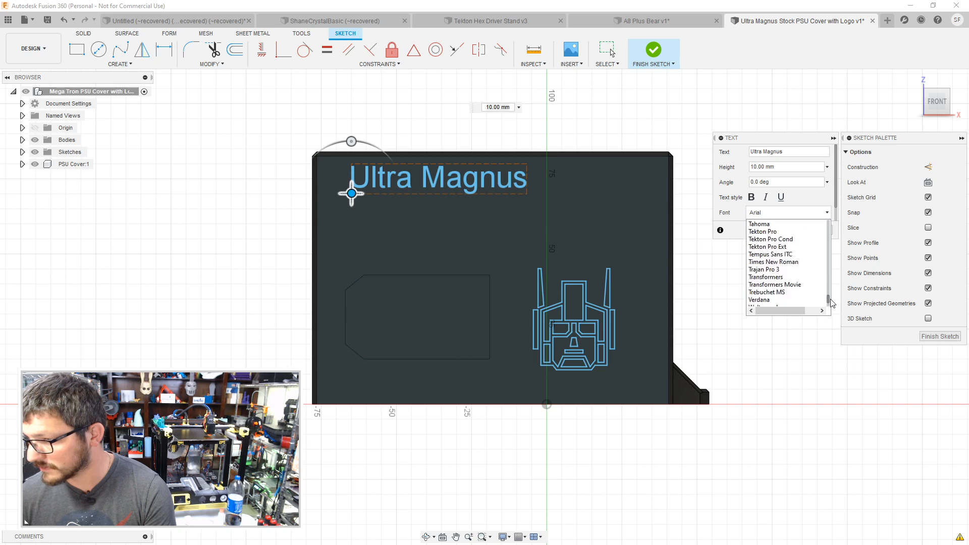
pyautogui.click(783, 284)
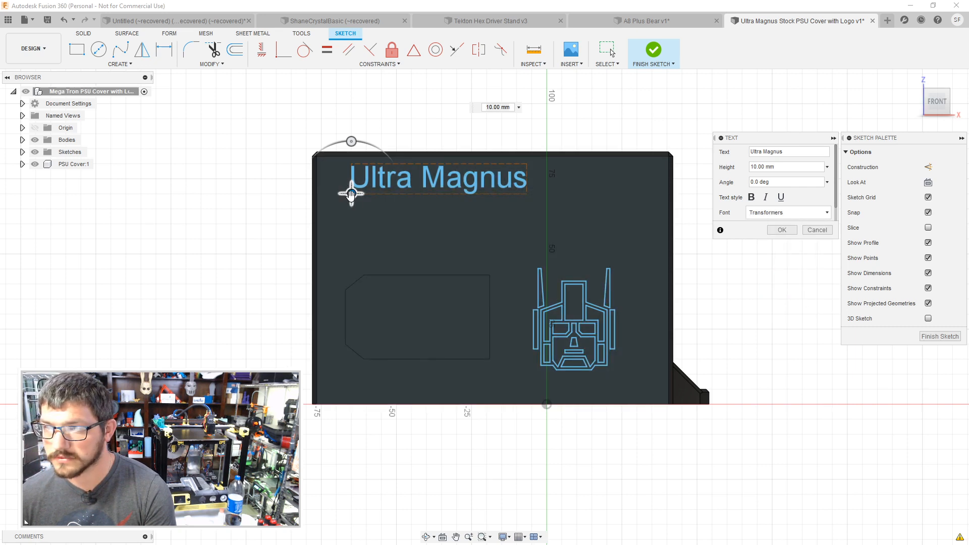
# Step: Lower the "Ultra Magnus" text on the front face above the cutout and set its font to Transformers Movie
pyautogui.moveTo(351, 194); pyautogui.dragTo(355, 226)
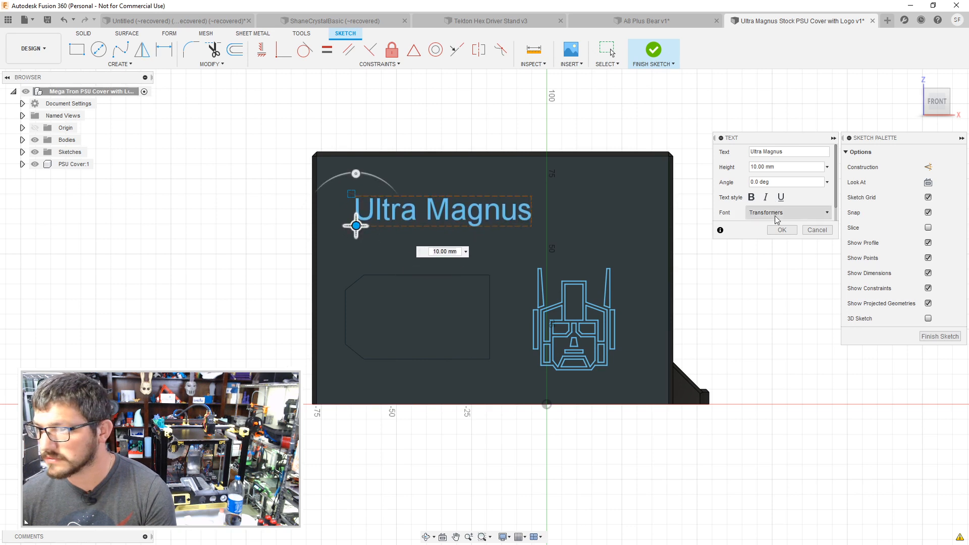
pyautogui.click(777, 218)
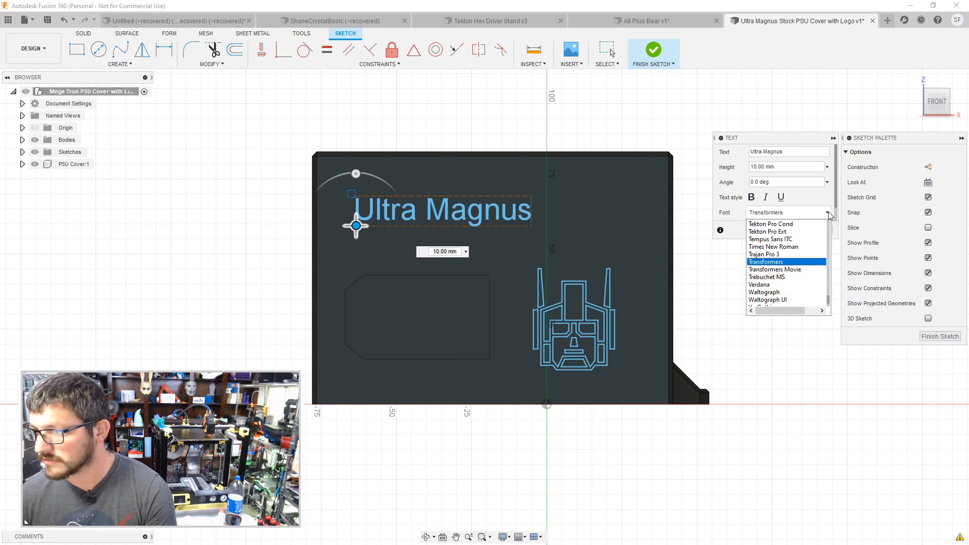
pyautogui.click(789, 269)
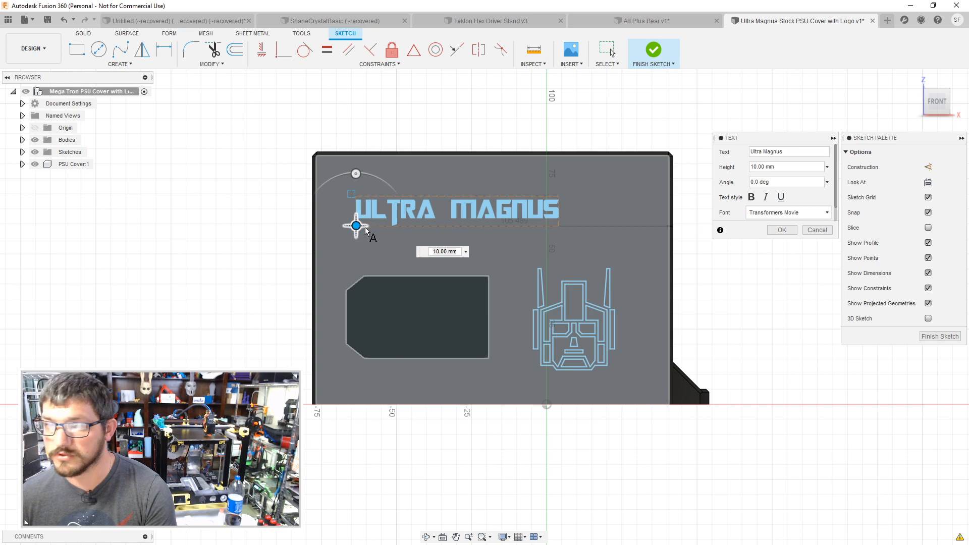
pyautogui.moveTo(356, 226); pyautogui.dragTo(346, 229)
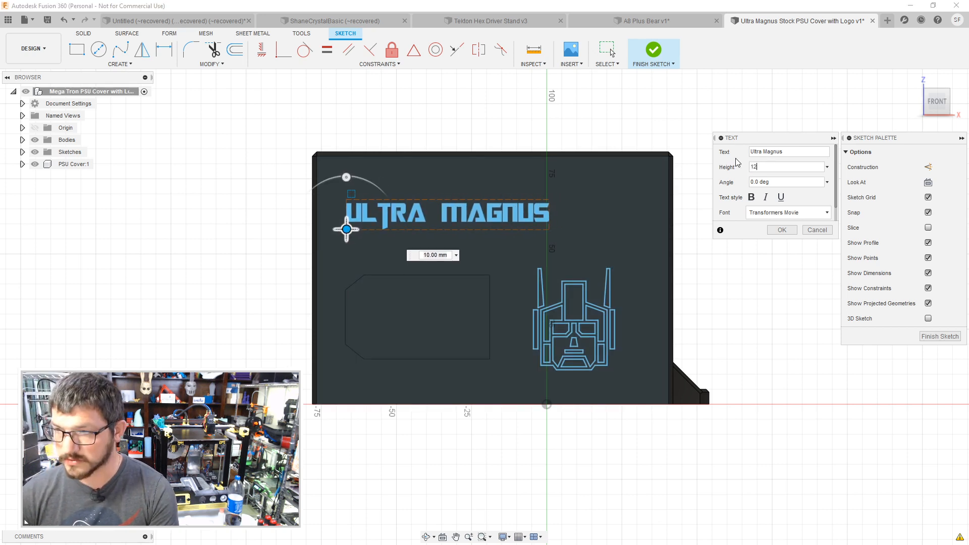
# Step: Set the lettering height to 12 mm, reopen the text, raise the height to 15 mm and nudge it slightly down
pyautogui.write('12')
pyautogui.press('Return')
pyautogui.click(480, 213)
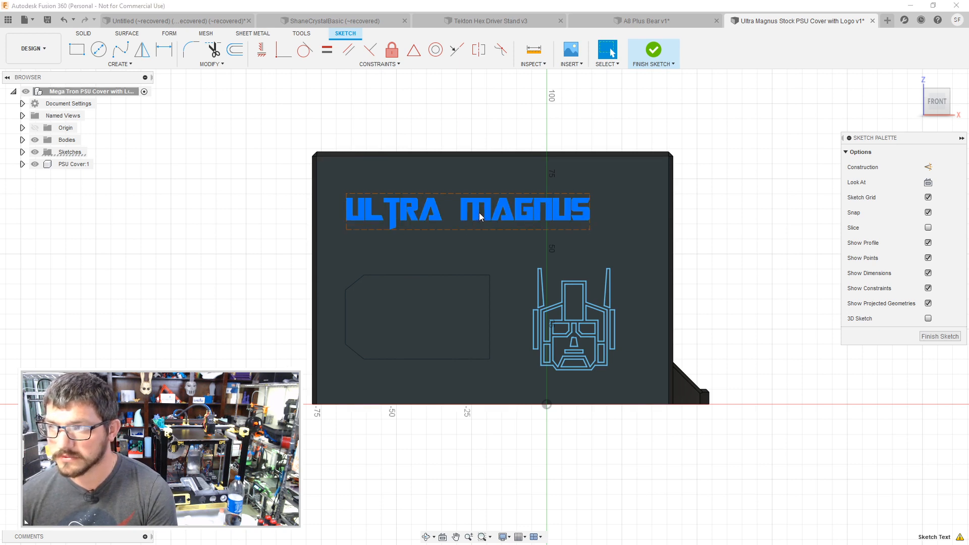
pyautogui.doubleClick(479, 216)
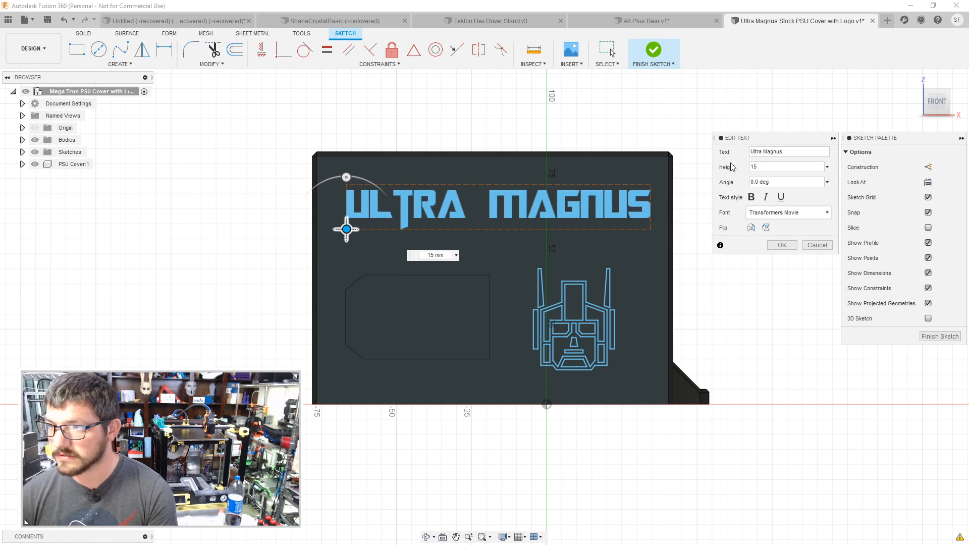
pyautogui.moveTo(346, 229); pyautogui.dragTo(344, 235)
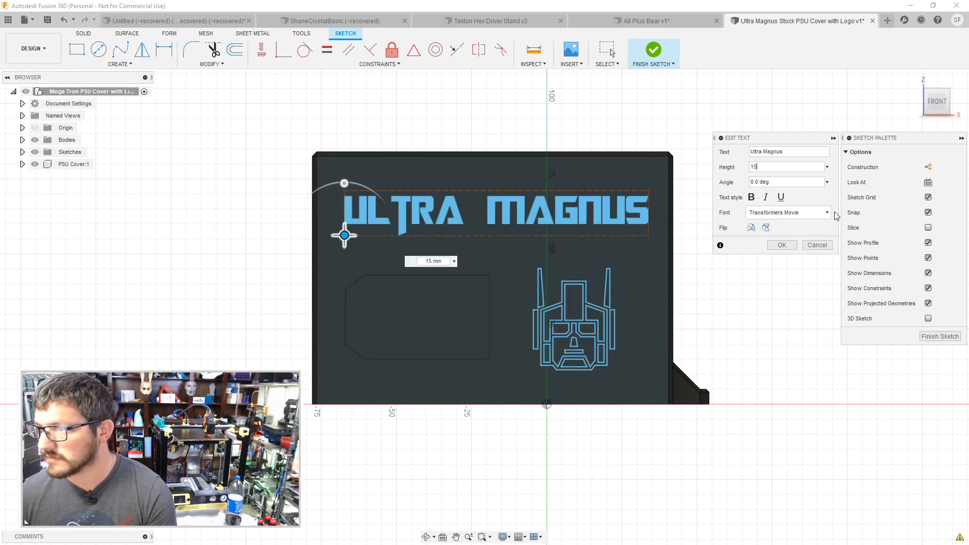
# Step: Try the Transformers font on the "Ultra Magnus" text and return it to Transformers Movie
pyautogui.click(828, 212)
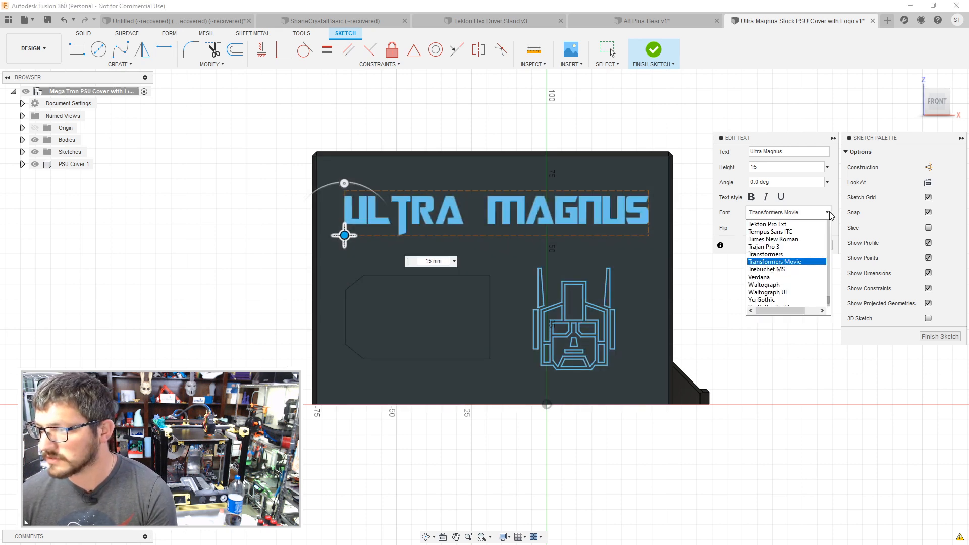
pyautogui.click(790, 254)
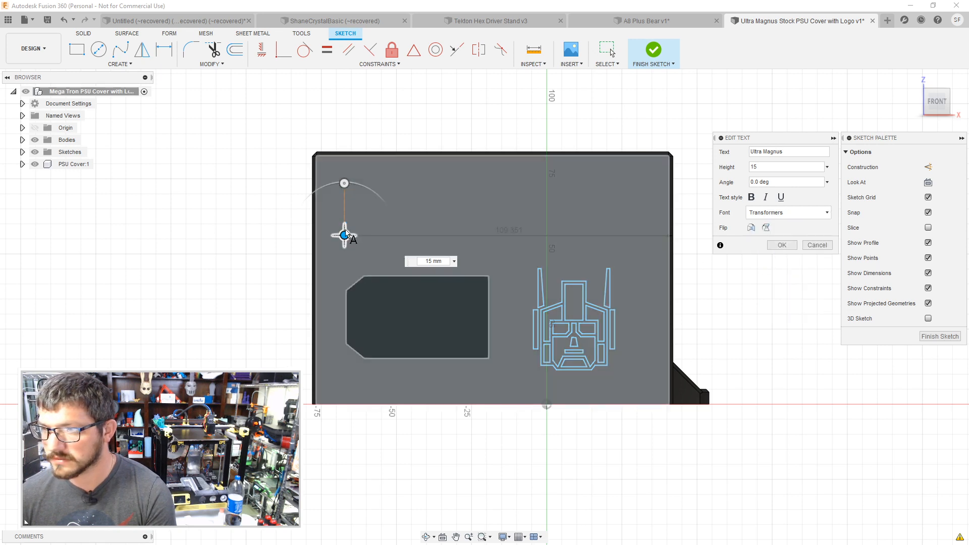
pyautogui.click(827, 213)
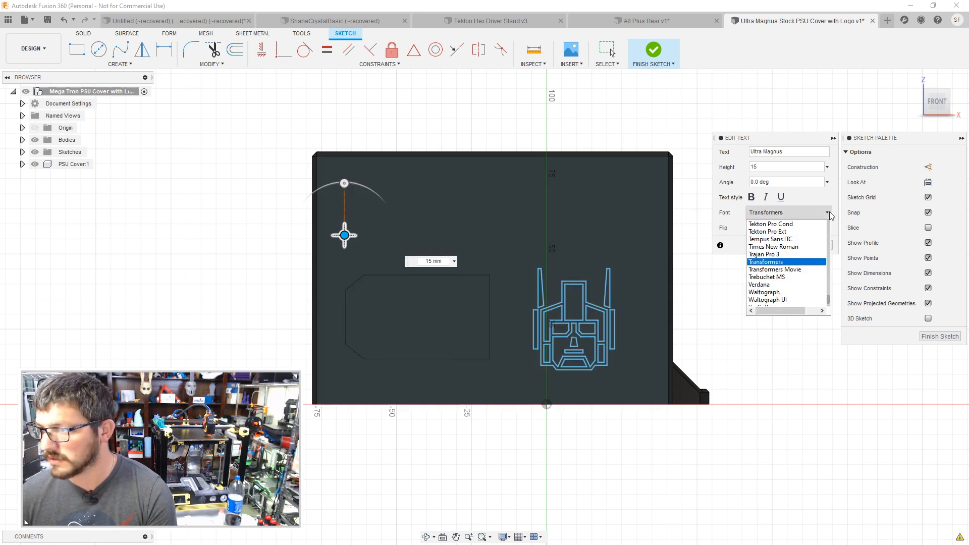
pyautogui.click(790, 270)
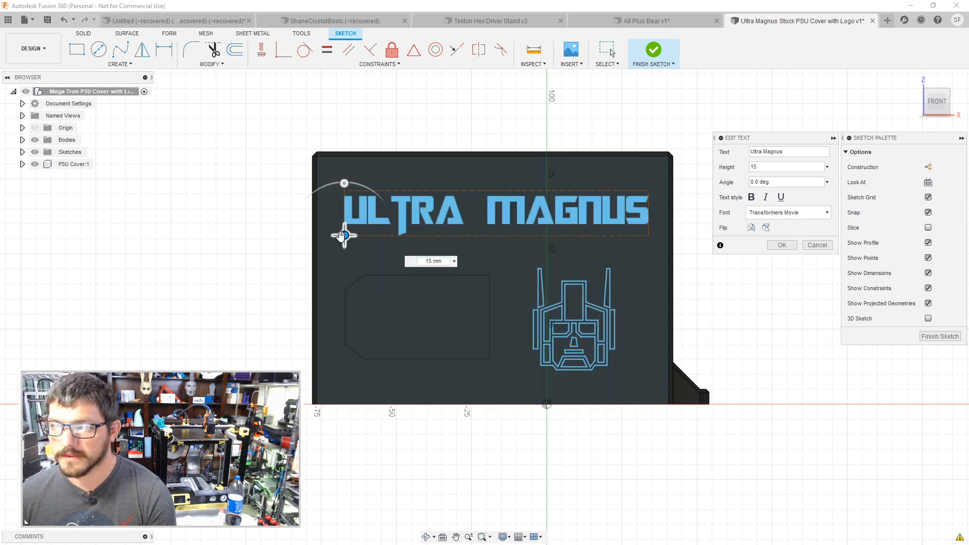
# Step: Shift the lettering slightly left so it sits centered across the front face, and accept the text edit
pyautogui.moveTo(343, 236); pyautogui.dragTo(337, 235)
pyautogui.click(782, 245)
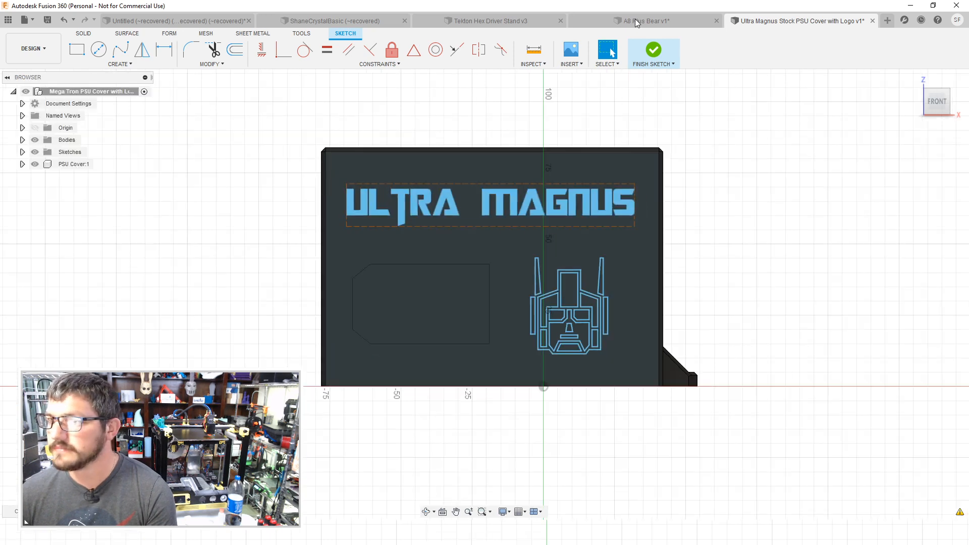
# Step: Switch to the A8 Plus Bear design, clear the selection and finish its open emblem sketch
pyautogui.click(634, 20)
pyautogui.click(839, 93)
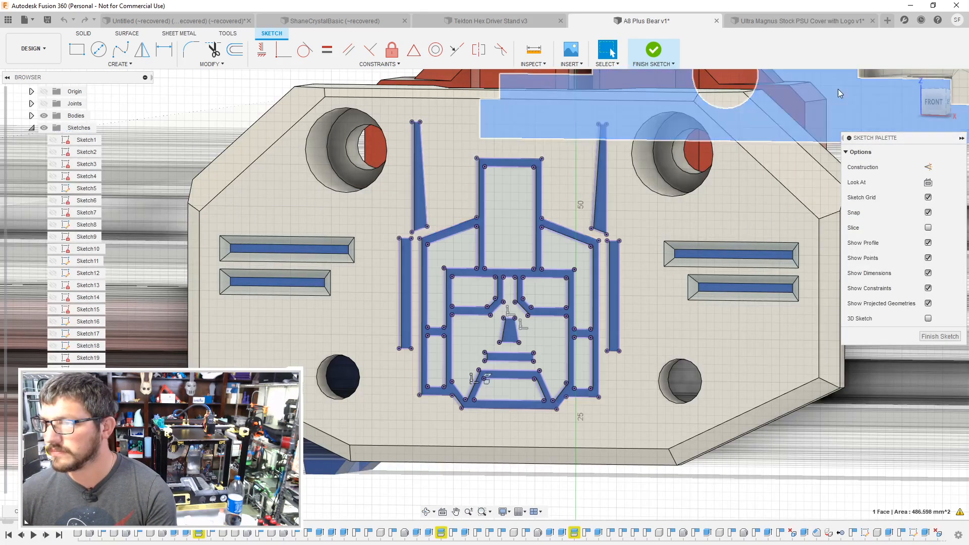
pyautogui.press('Escape')
pyautogui.click(957, 337)
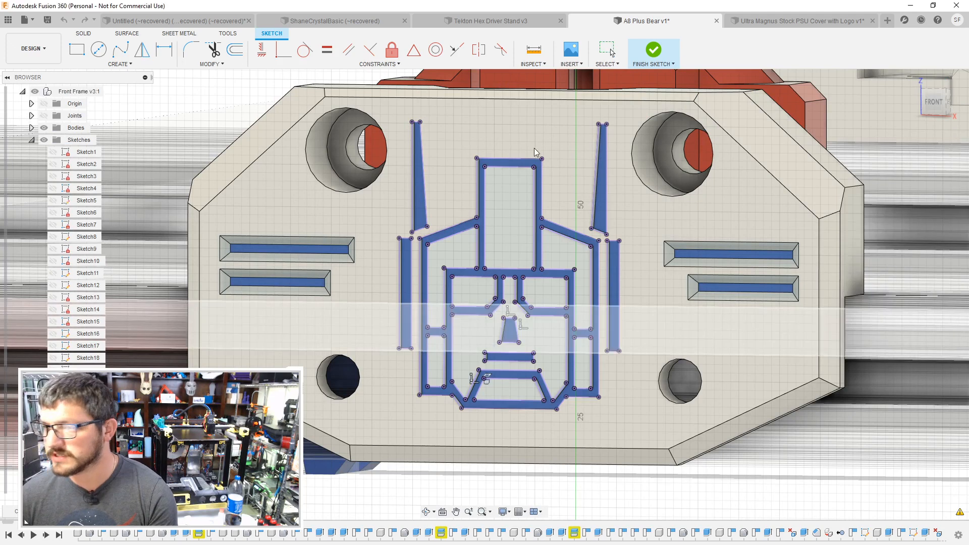
# Step: Examine the face emblem on the Bear's front frame up close and from the front, and return to the Ultra Magnus PSU cover
pyautogui.scroll(3, 591, 236)
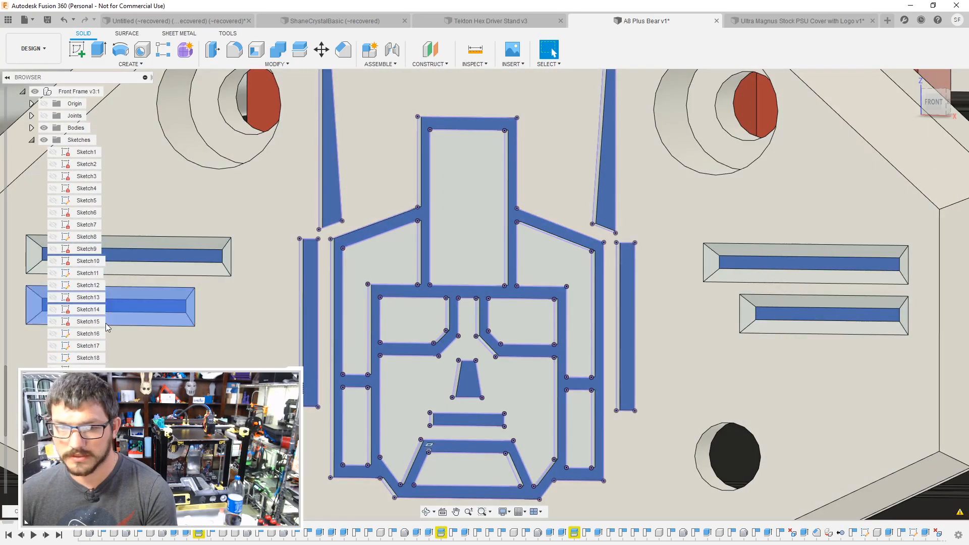
pyautogui.scroll(4, 608, 235)
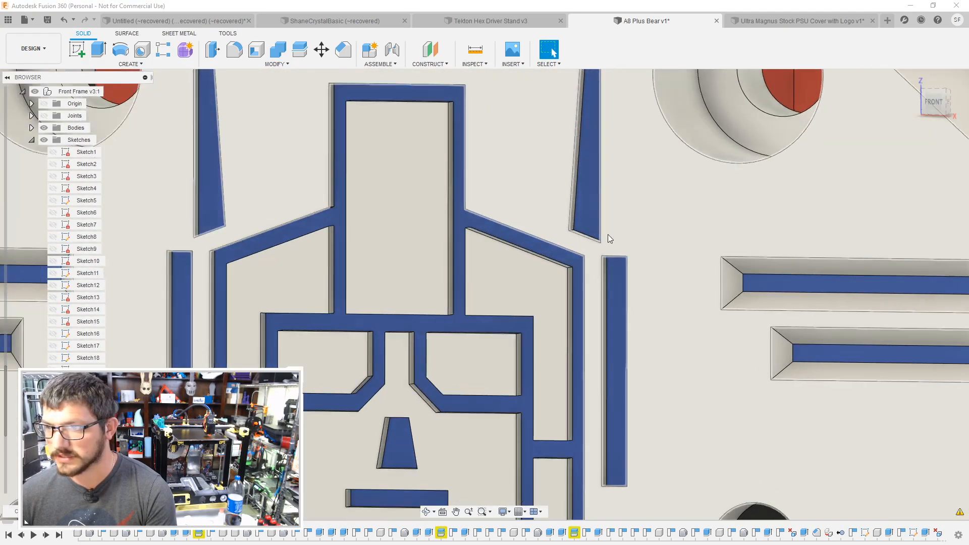
pyautogui.scroll(-5, 497, 307)
pyautogui.keyDown('shift'); pyautogui.moveTo(497, 307); pyautogui.dragTo(501, 250, button='middle'); pyautogui.keyUp('shift')
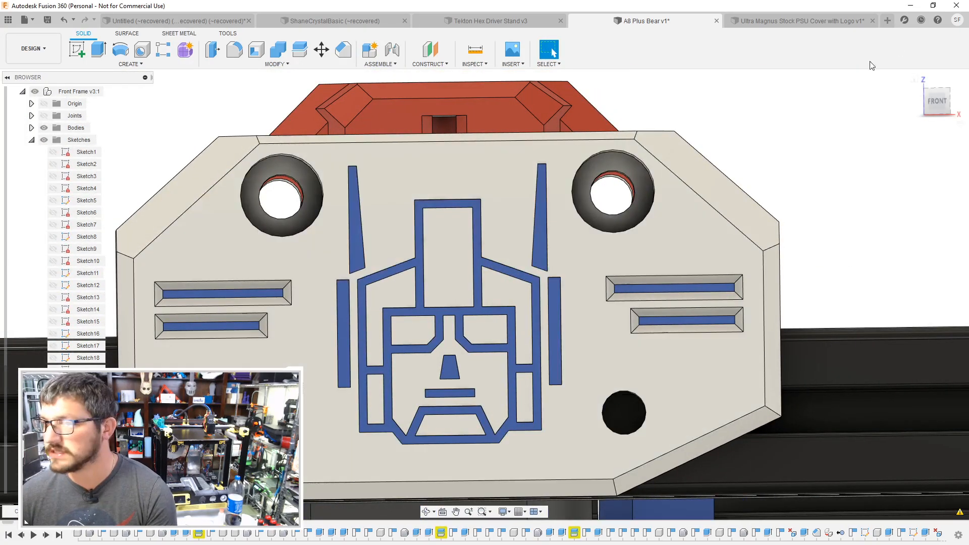
pyautogui.click(936, 101)
pyautogui.click(788, 19)
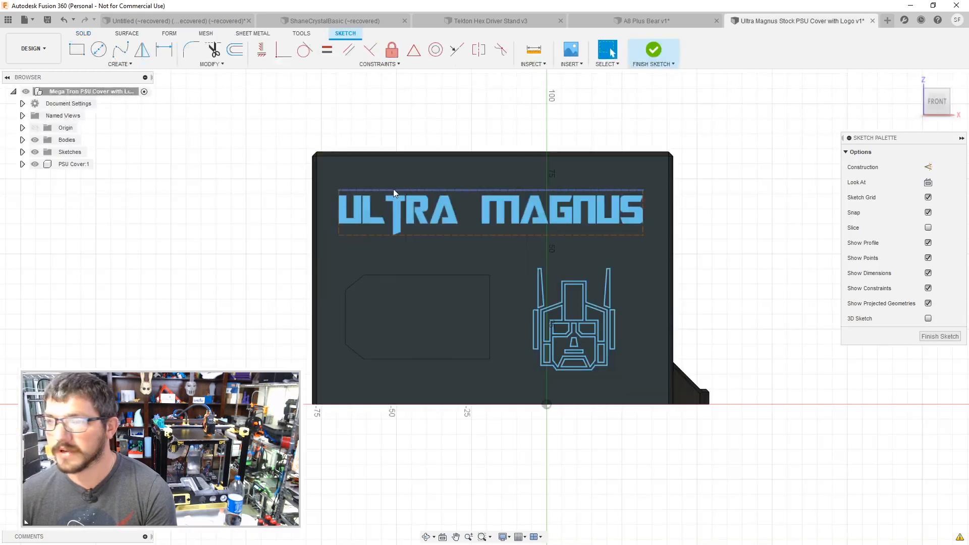
# Step: Cut the "Ultra Magnus" lettering and all eight robot-face emblem profiles 1 mm deep into the cover's front face with Extrude
pyautogui.keyDown('shift'); pyautogui.moveTo(740, 220); pyautogui.dragTo(713, 219, button='middle'); pyautogui.keyUp('shift')
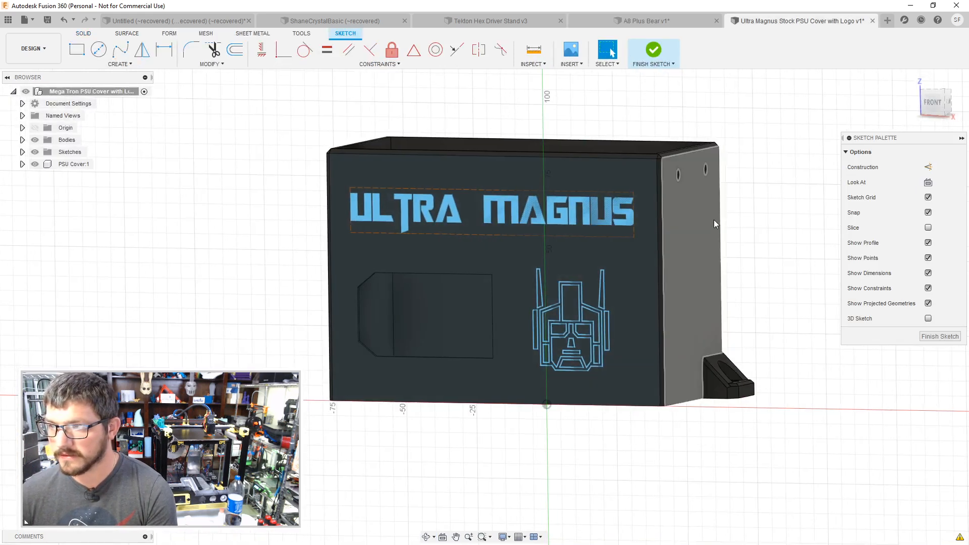
pyautogui.press('e')
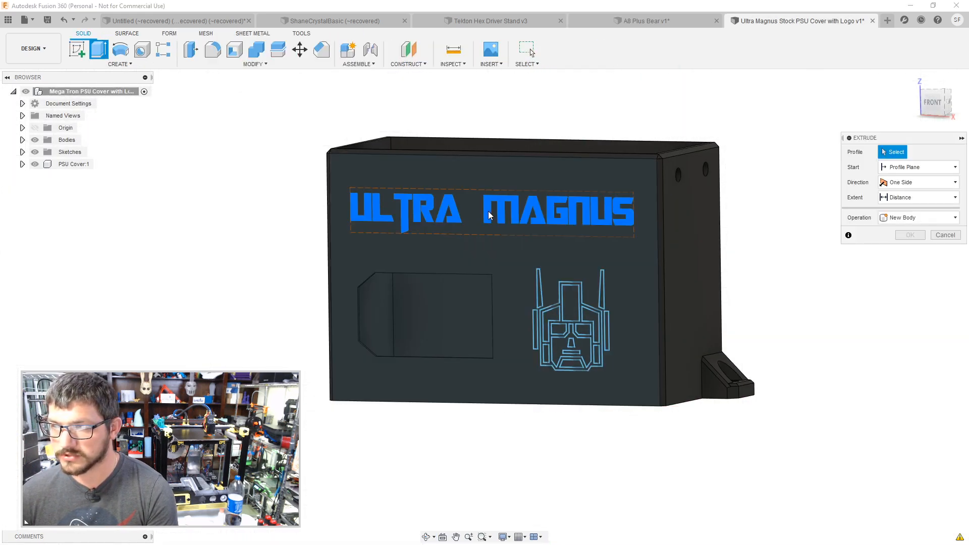
pyautogui.scroll(3, 575, 323)
pyautogui.scroll(4, 577, 328)
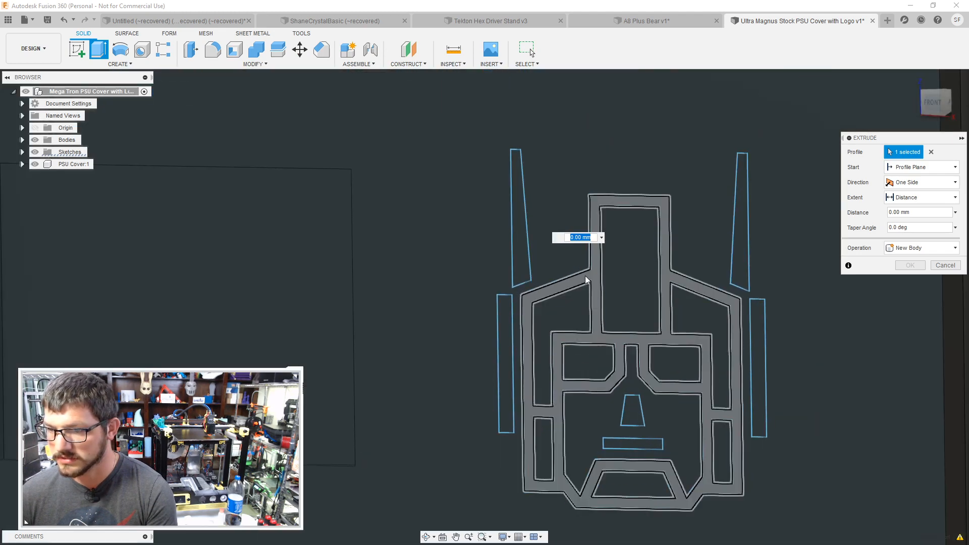
pyautogui.click(594, 277)
pyautogui.click(631, 406)
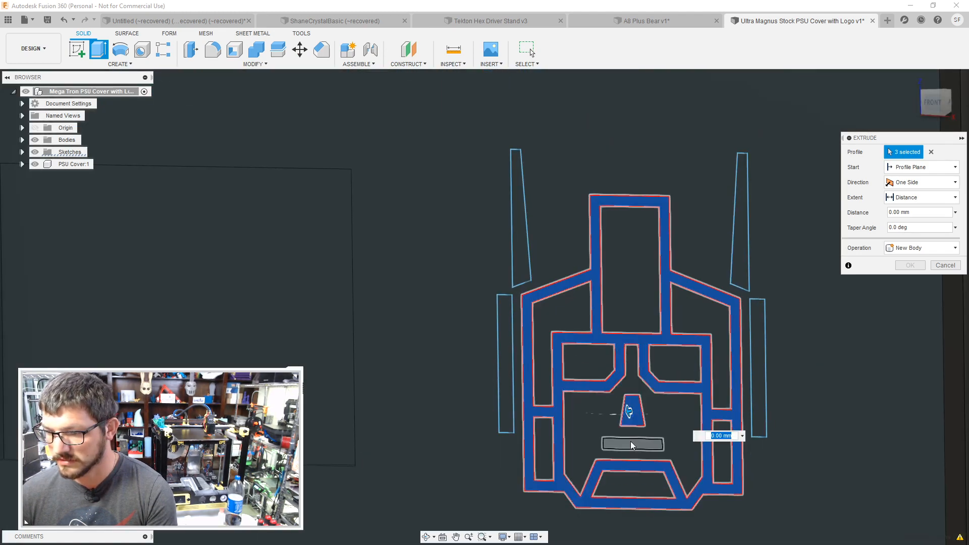
pyautogui.click(629, 444)
pyautogui.click(510, 379)
pyautogui.click(517, 233)
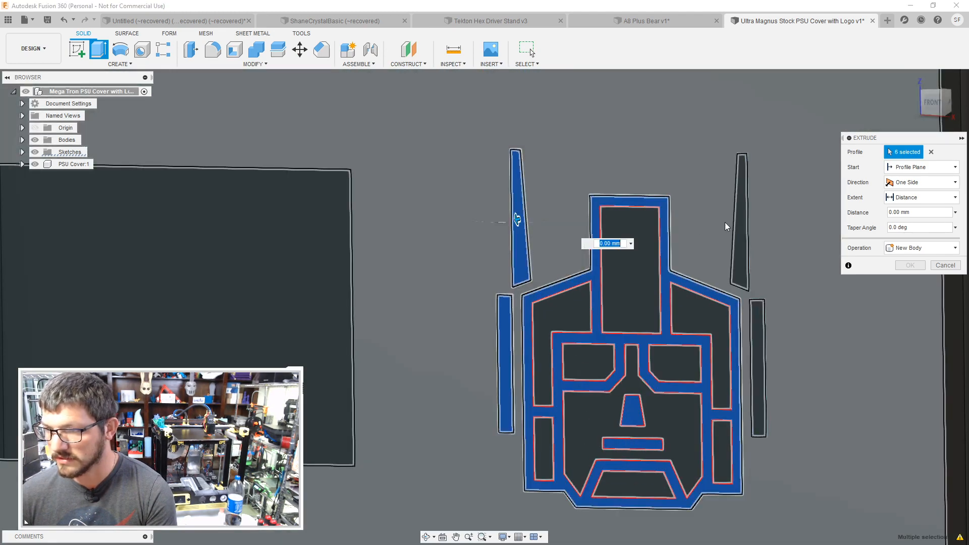
pyautogui.click(741, 237)
pyautogui.click(759, 330)
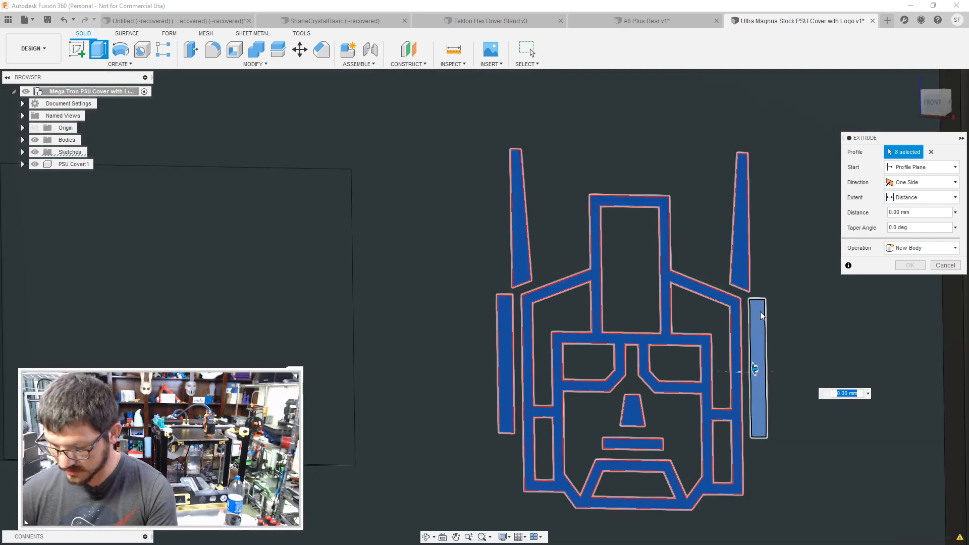
pyautogui.press('BackSpace')
pyautogui.write('-1')
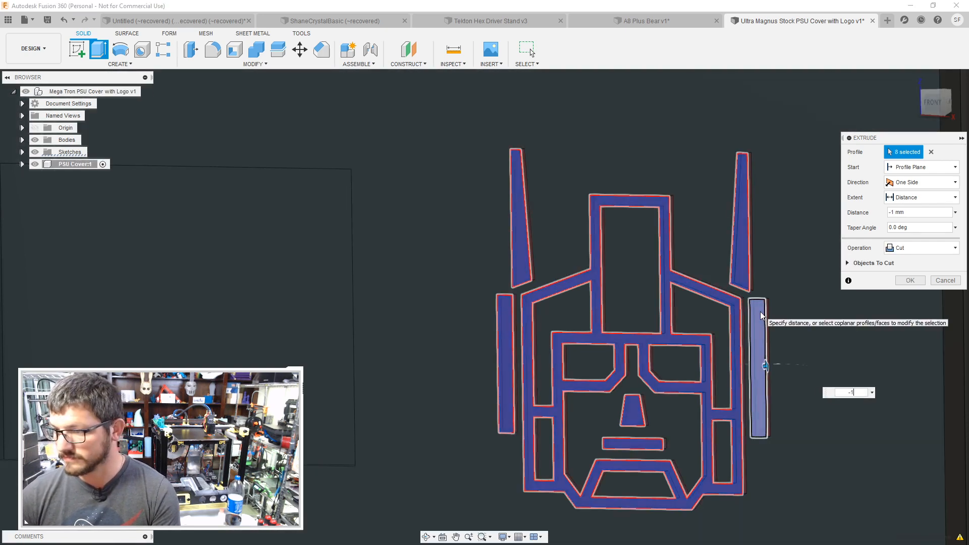
pyautogui.press('Return')
pyautogui.scroll(-5, 745, 303)
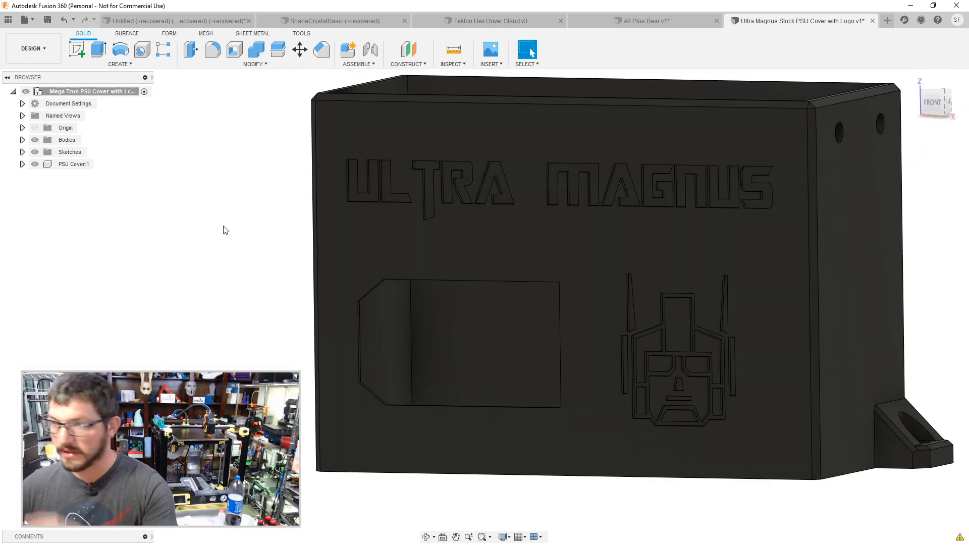
# Step: Sketch a rectangle on the front face that frames the "Ultra Magnus" lettering with a small margin, and finish the sketch
pyautogui.keyDown('shift'); pyautogui.moveTo(233, 228); pyautogui.dragTo(258, 232, button='middle'); pyautogui.keyUp('shift')
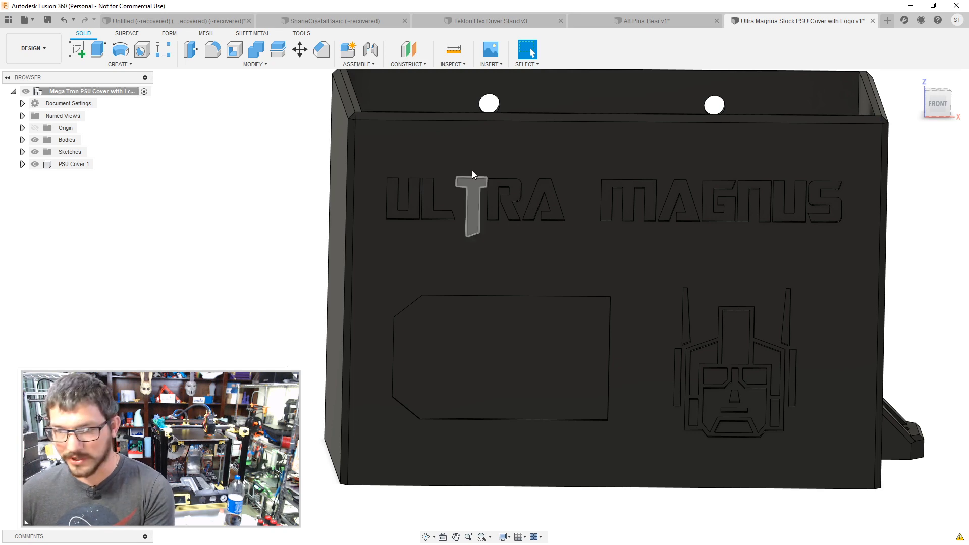
pyautogui.click(77, 58)
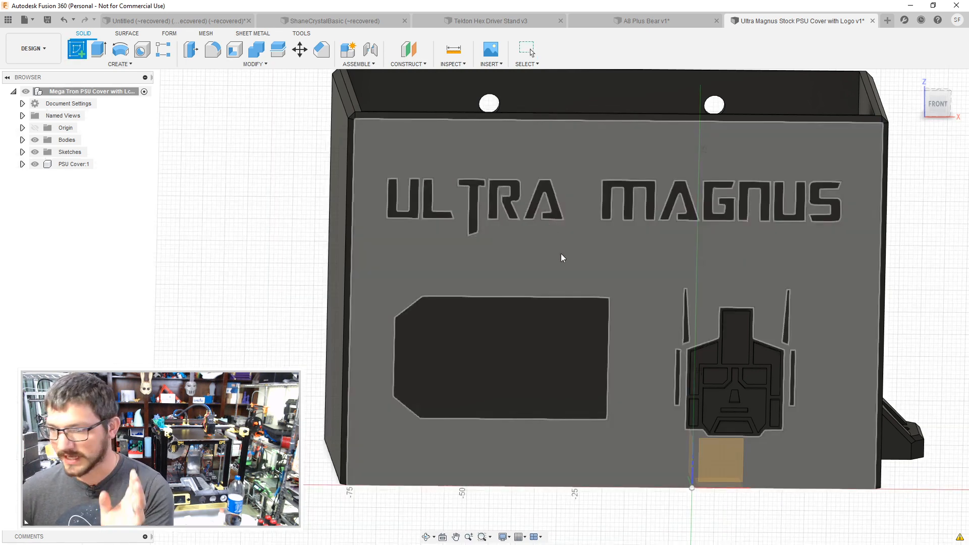
pyautogui.click(564, 256)
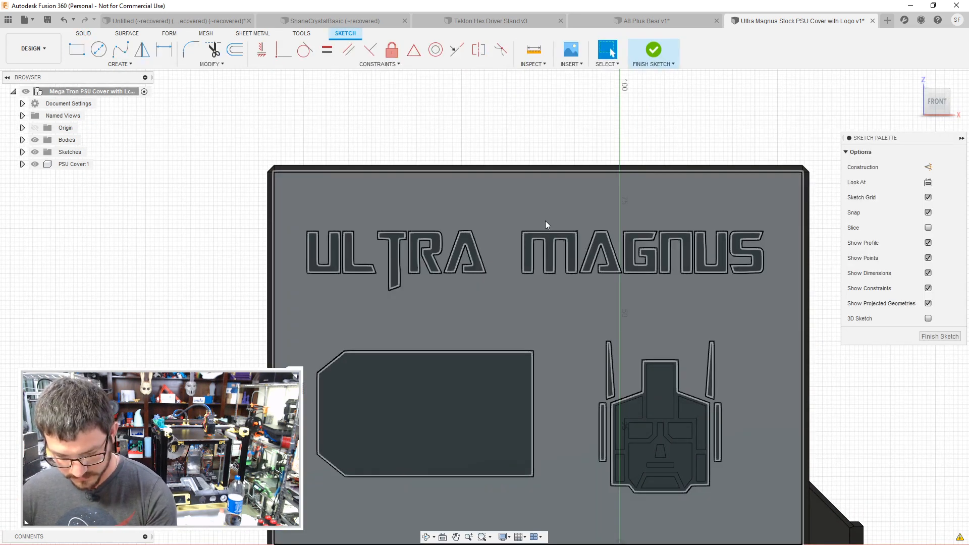
pyautogui.press('r')
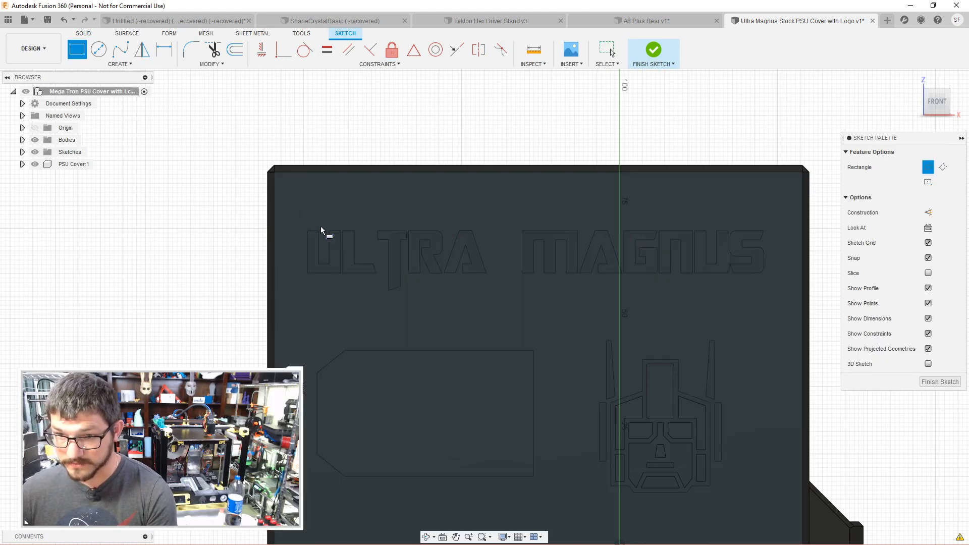
pyautogui.click(298, 214)
pyautogui.click(787, 292)
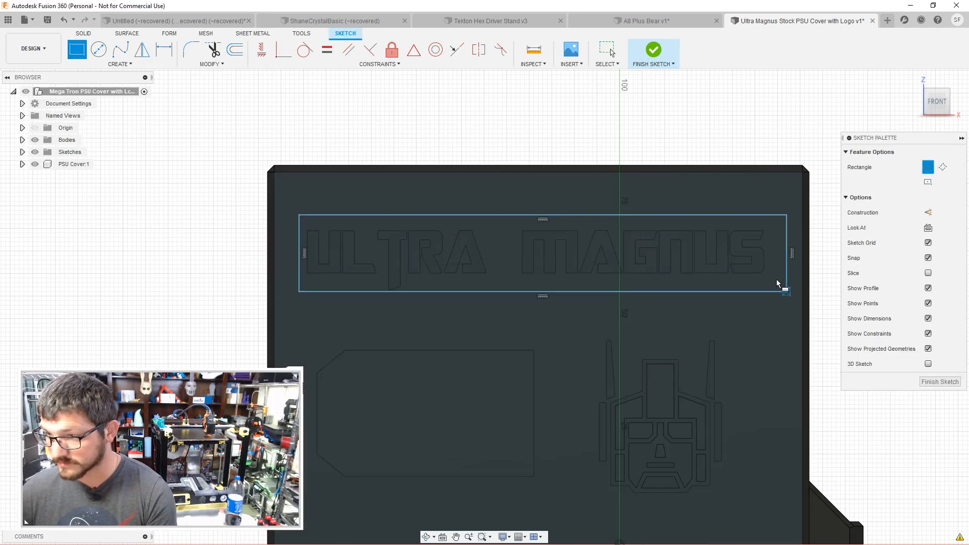
pyautogui.click(940, 381)
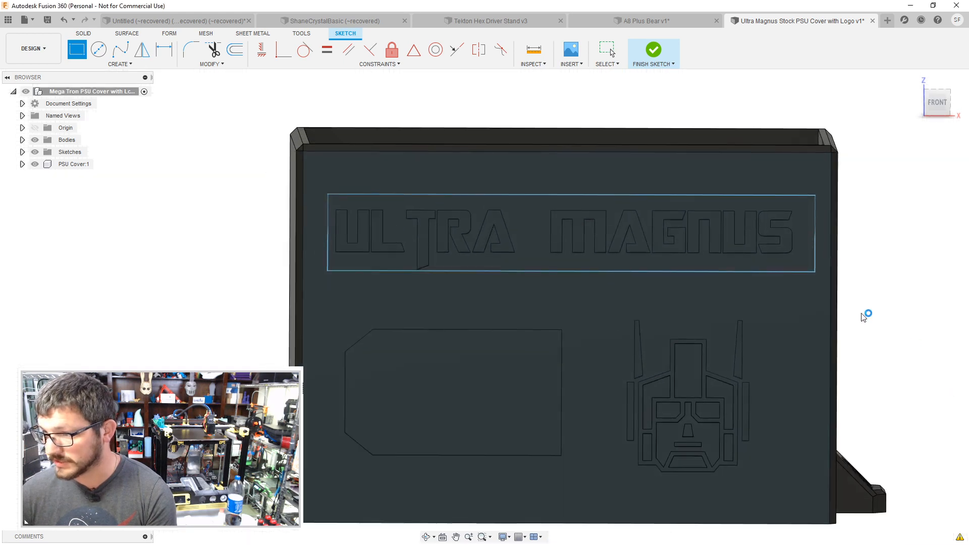
# Step: Cut the rectangular frame profile around the "Ultra Magnus" lettering 2 mm deep into the cover's front face with Extrude
pyautogui.press('e')
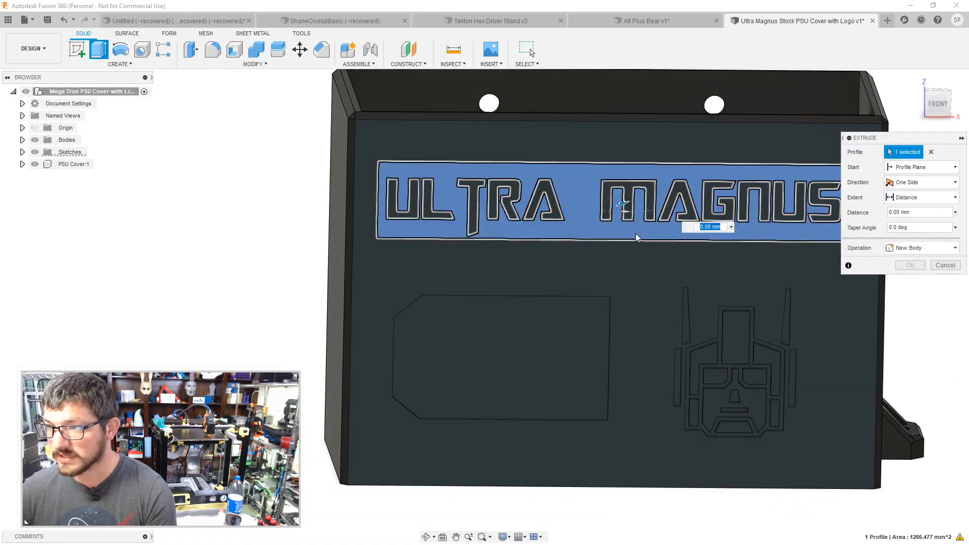
pyautogui.keyDown('shift'); pyautogui.moveTo(635, 234); pyautogui.dragTo(537, 253, button='middle'); pyautogui.keyUp('shift')
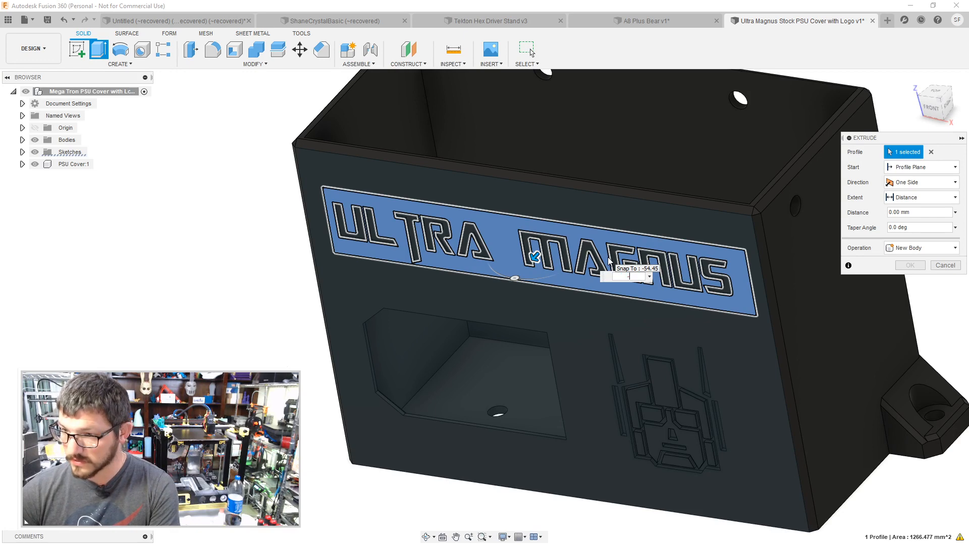
pyautogui.press('Return')
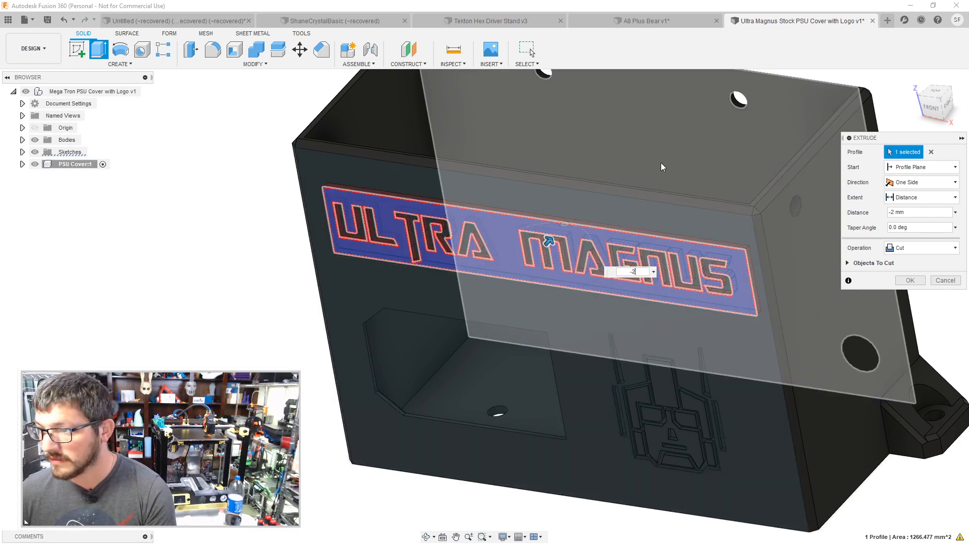
pyautogui.keyDown('shift'); pyautogui.moveTo(661, 162); pyautogui.dragTo(288, 203, button='middle'); pyautogui.keyUp('shift')
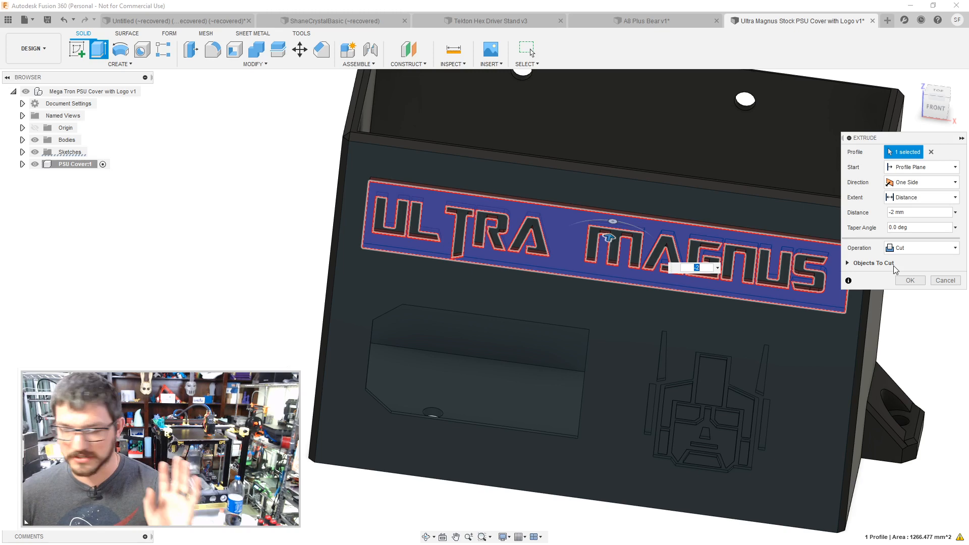
pyautogui.click(912, 282)
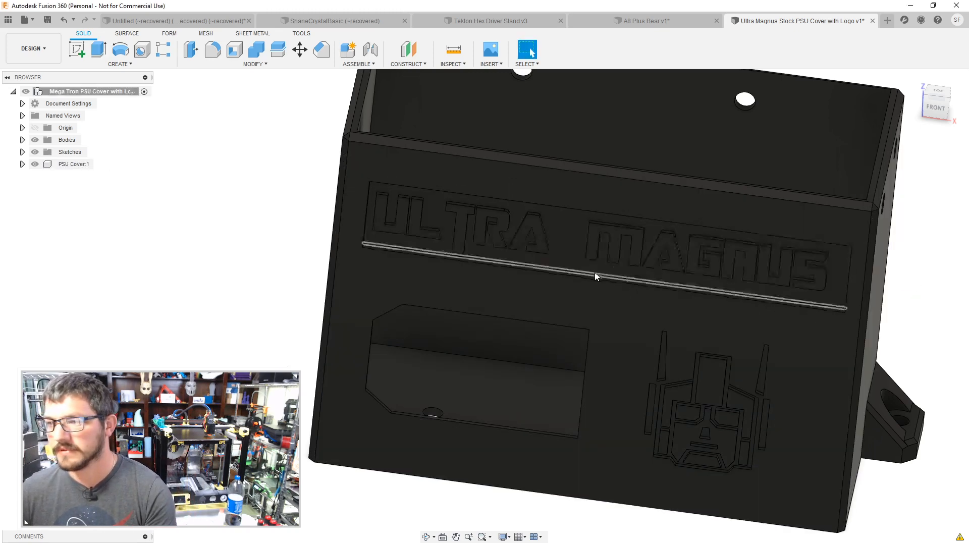
# Step: Extrude the frame profile around the "Ultra Magnus" lettering 1 mm as a new body
pyautogui.moveTo(379, 262); pyautogui.dragTo(325, 272, button='middle')
pyautogui.press('e')
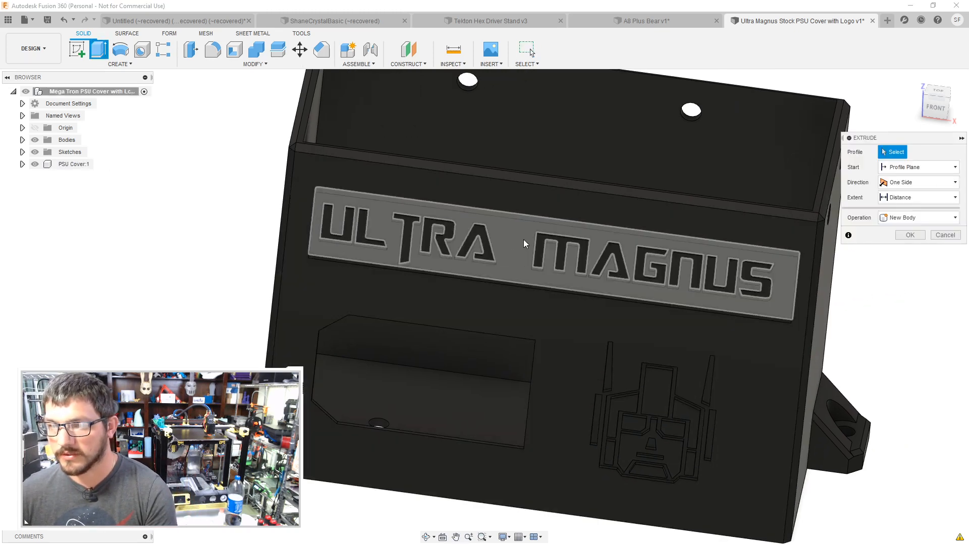
pyautogui.click(524, 243)
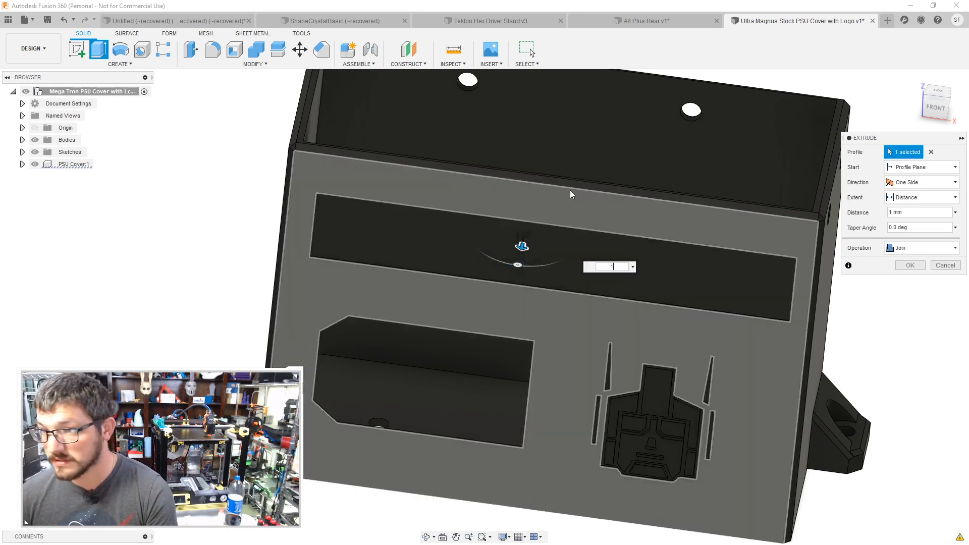
pyautogui.press('BackSpace')
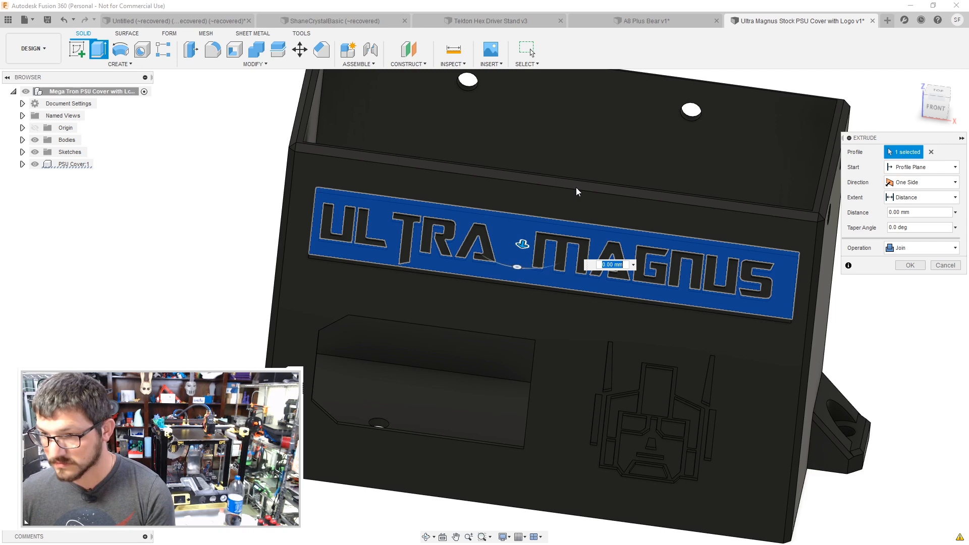
pyautogui.keyDown('shift'); pyautogui.moveTo(536, 256); pyautogui.dragTo(456, 302, button='middle'); pyautogui.keyUp('shift')
pyautogui.write('1')
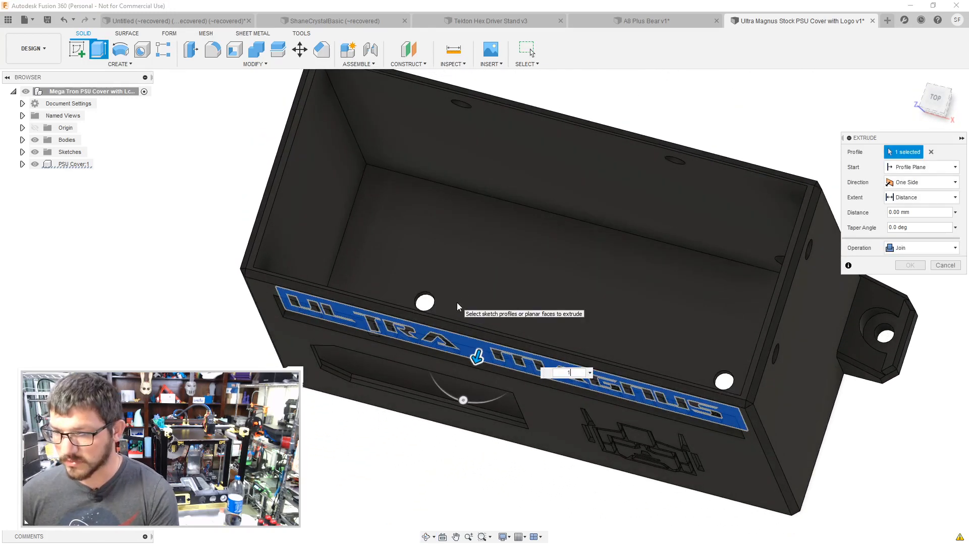
pyautogui.keyDown('shift'); pyautogui.moveTo(480, 255); pyautogui.dragTo(512, 219, button='middle'); pyautogui.keyUp('shift')
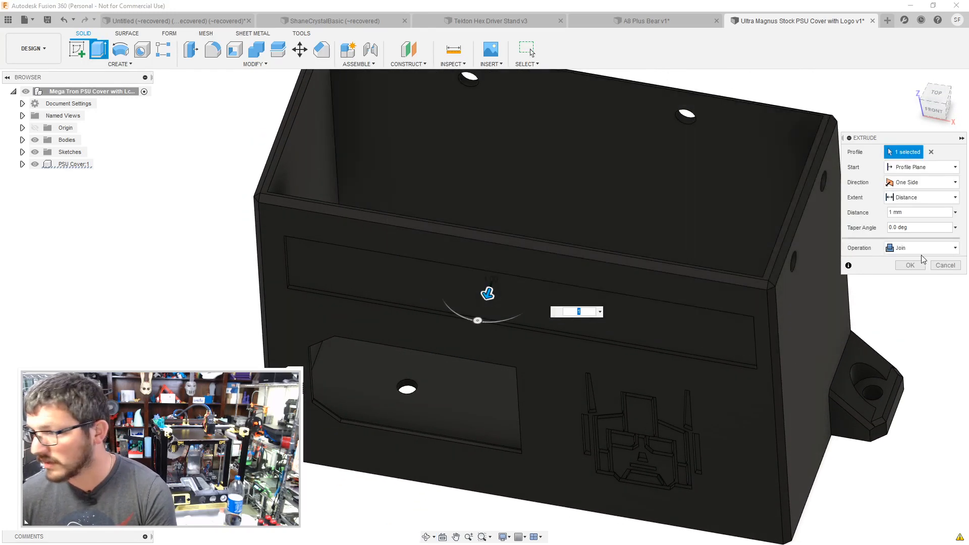
pyautogui.click(921, 248)
pyautogui.click(909, 298)
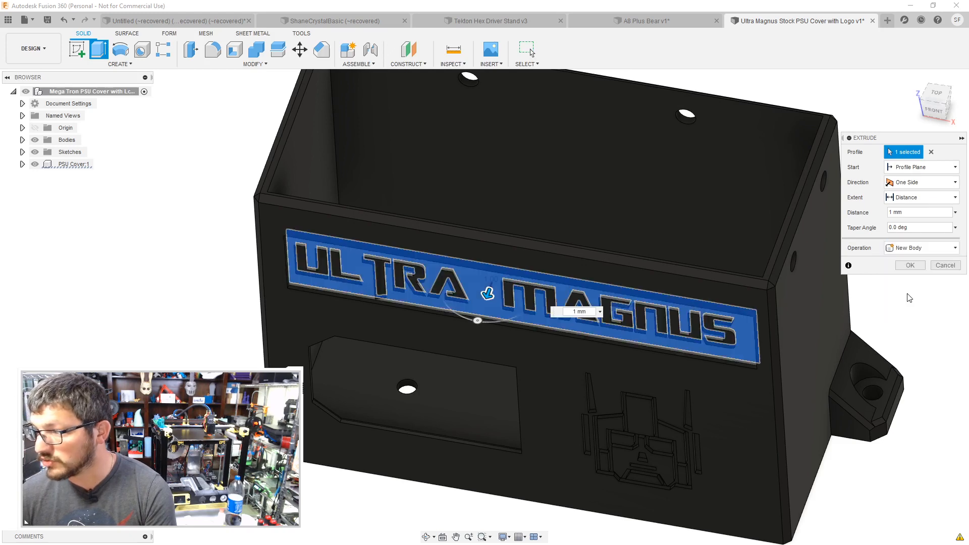
pyautogui.click(912, 267)
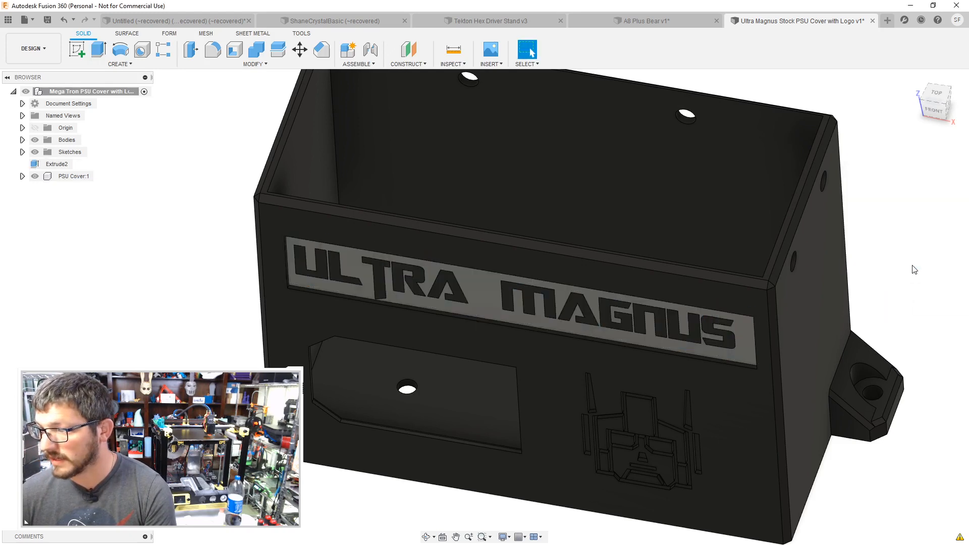
# Step: Extrude the front face of the "Ultra Magnus" lettering plate by another 1 mm with the Join operation
pyautogui.keyDown('shift'); pyautogui.moveTo(461, 272); pyautogui.dragTo(471, 274, button='middle'); pyautogui.keyUp('shift')
pyautogui.scroll(1, 472, 270)
pyautogui.press('e')
pyautogui.click(484, 296)
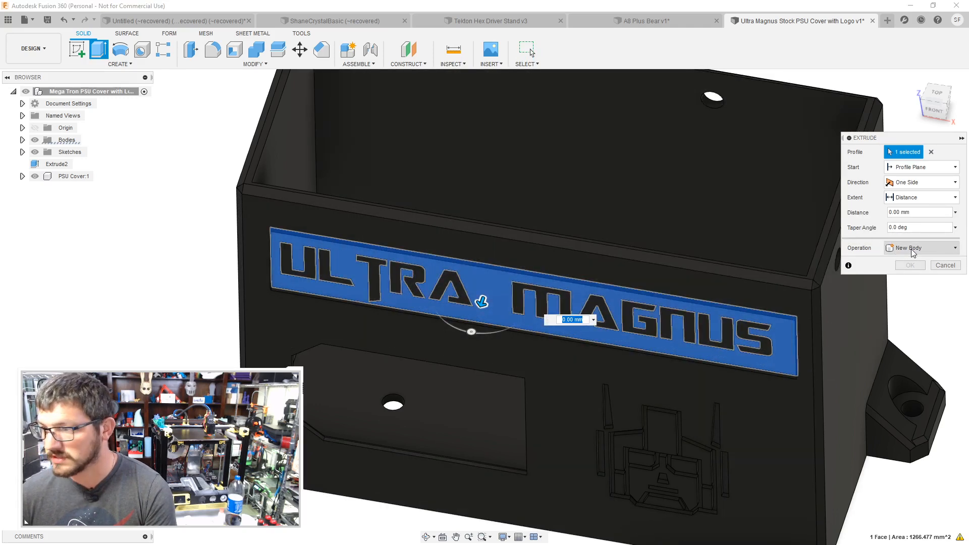
pyautogui.write('1')
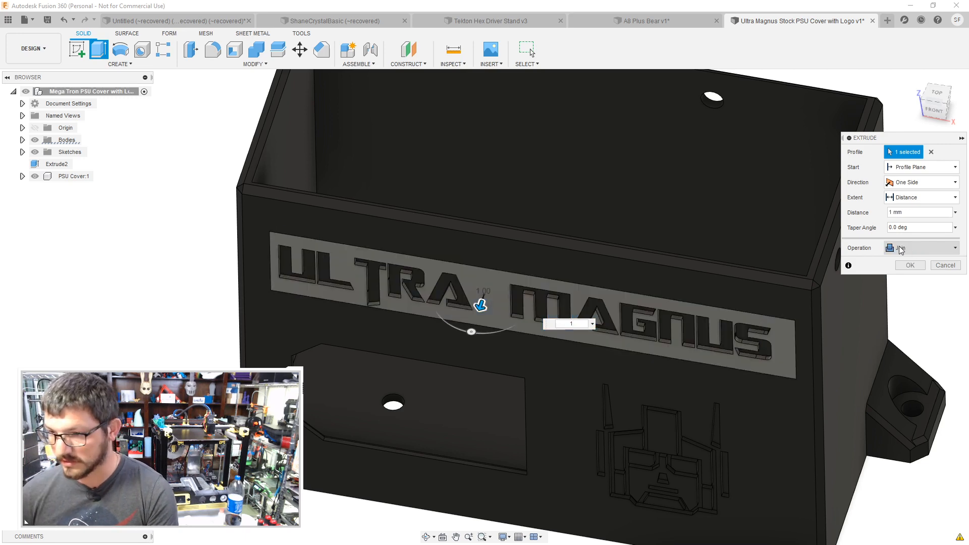
pyautogui.click(909, 265)
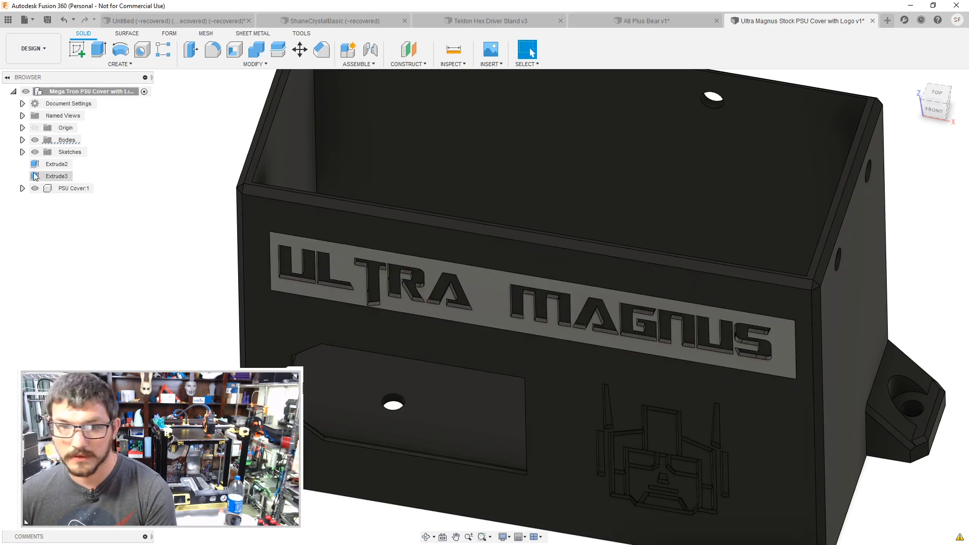
# Step: Undo the three extrusions of the lettering frame and finish the reopened rectangle sketch
pyautogui.click(23, 140)
pyautogui.keyDown('shift'); pyautogui.moveTo(78, 166); pyautogui.dragTo(176, 251, button='middle'); pyautogui.keyUp('shift')
pyautogui.hotkey('ctrl', 'z')
pyautogui.hotkey('ctrl', 'z')
pyautogui.hotkey('ctrl', 'z')
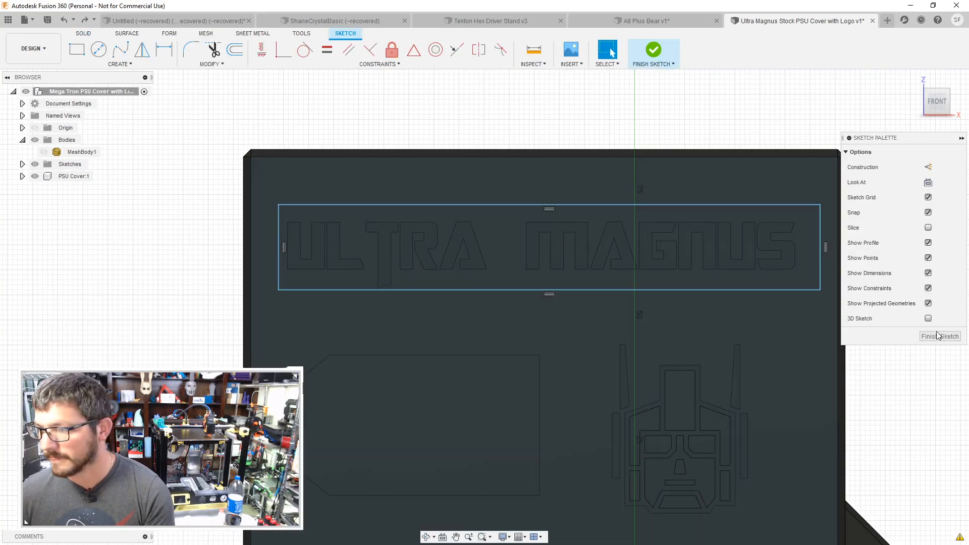
pyautogui.click(937, 335)
# Step: Set up a two-sided Extrude of the frame profile around the lettering, with -2 mm on side 1 and -1 mm on side 2
pyautogui.press('e')
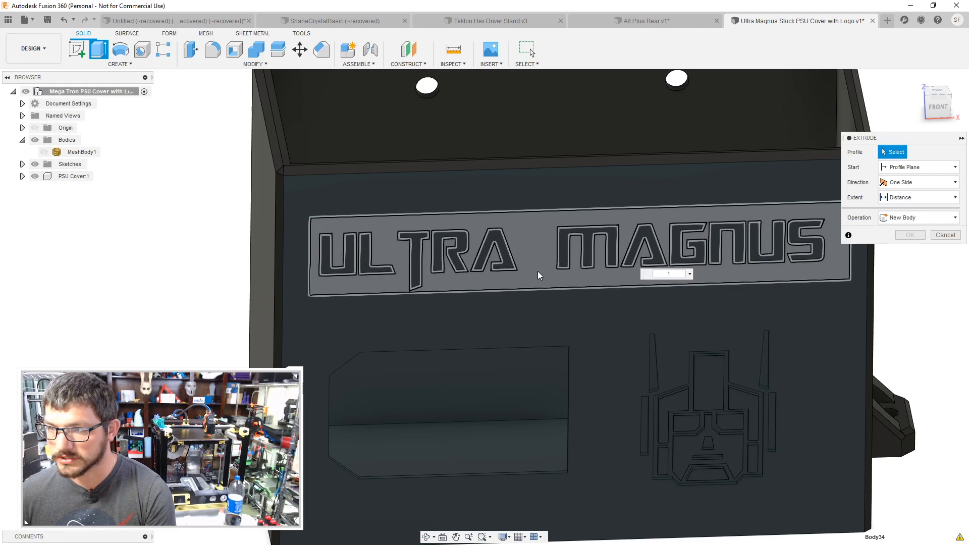
pyautogui.click(537, 271)
pyautogui.keyDown('shift'); pyautogui.moveTo(538, 271); pyautogui.dragTo(534, 292, button='middle'); pyautogui.keyUp('shift')
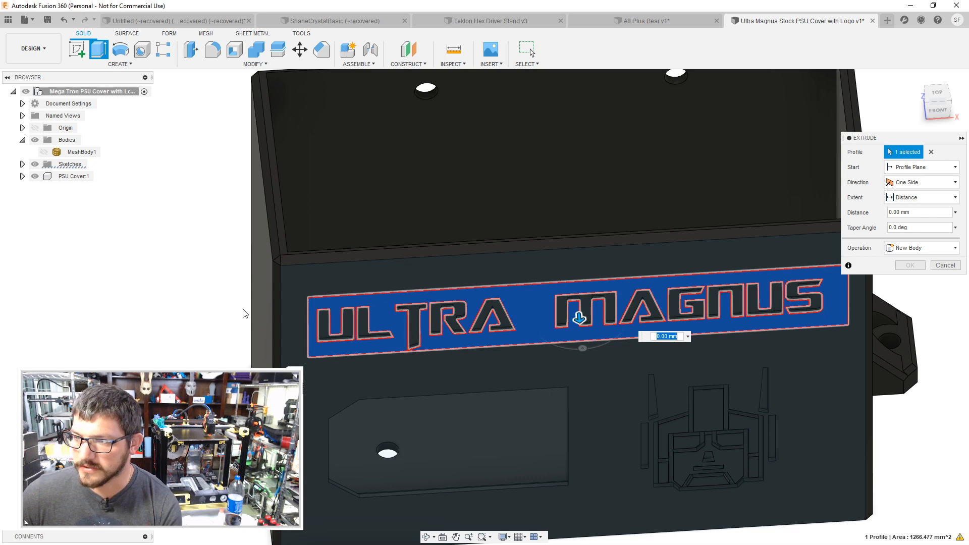
pyautogui.moveTo(201, 323)
pyautogui.keyDown('shift'); pyautogui.mouseDown(button='middle')
pyautogui.moveTo(212, 306)
pyautogui.moveTo(195, 311)
pyautogui.moveTo(195, 324)
pyautogui.mouseUp(button='middle'); pyautogui.keyUp('shift')
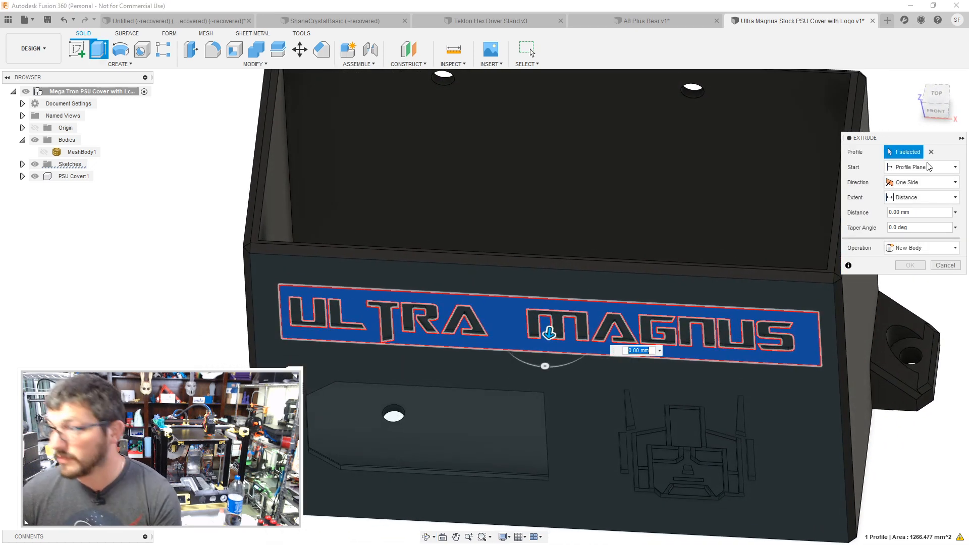
pyautogui.click(925, 183)
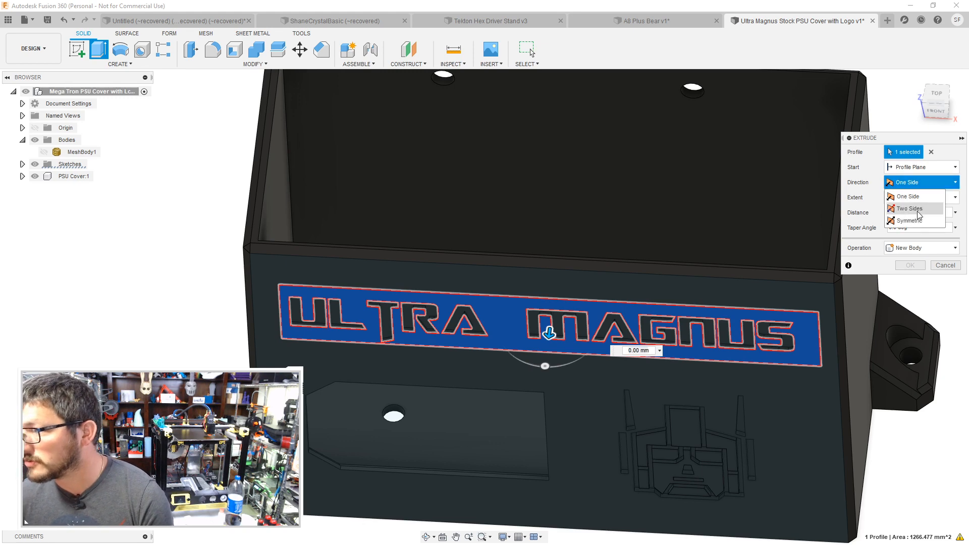
pyautogui.click(909, 208)
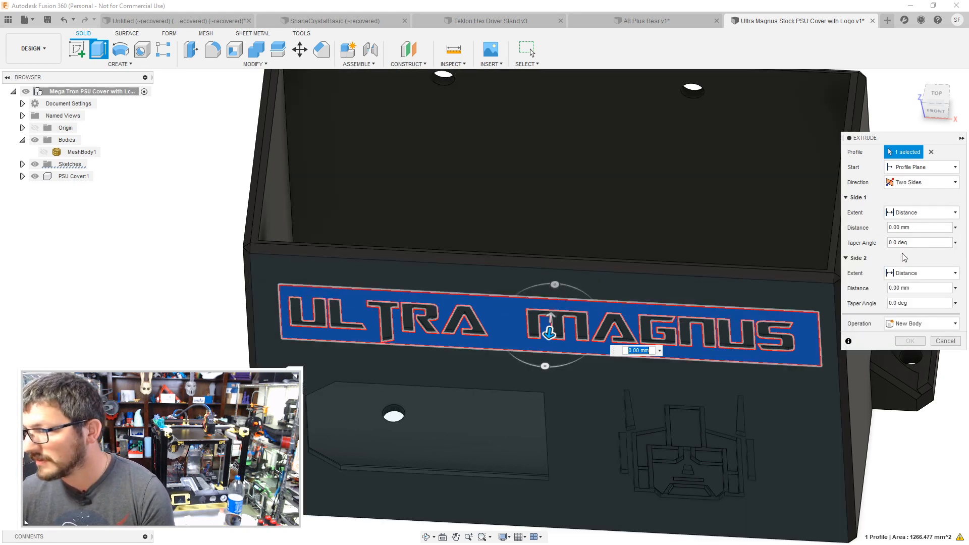
pyautogui.click(916, 228)
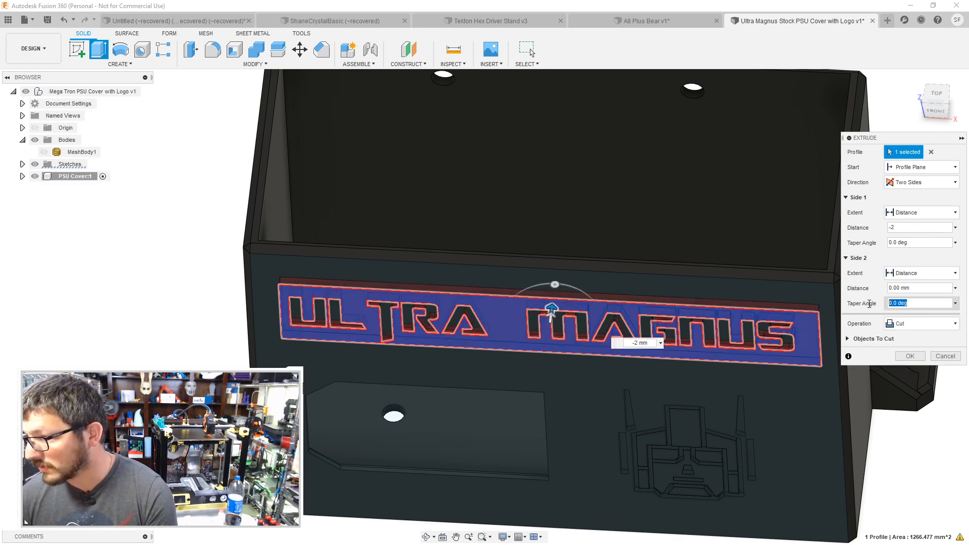
pyautogui.hotkey('shift', 'Tab')
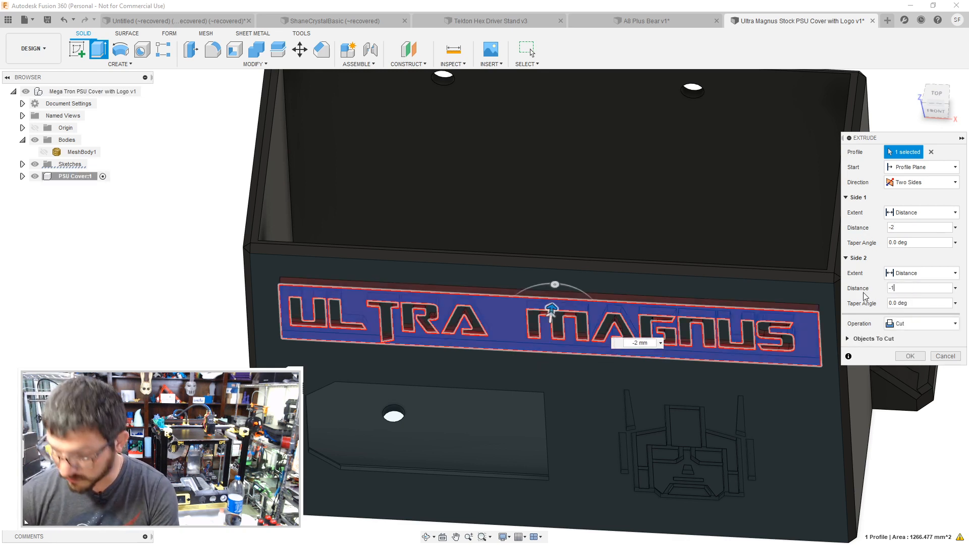
pyautogui.write('-1')
# Step: Try -2 mm and 3 mm for side 2 of the lettering frame's extrude, and set it to 1 mm
pyautogui.keyDown('shift'); pyautogui.moveTo(189, 339); pyautogui.dragTo(159, 353, button='middle'); pyautogui.keyUp('shift')
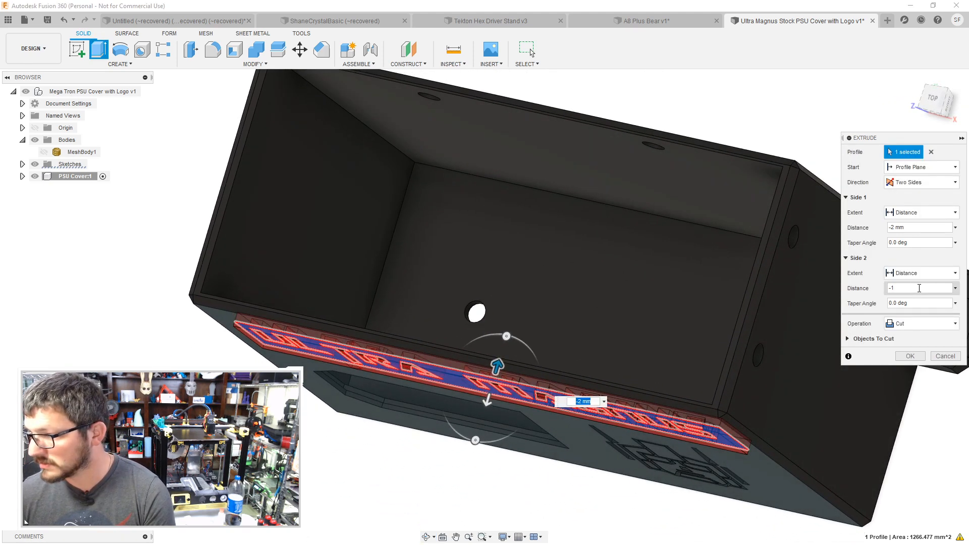
pyautogui.click(919, 325)
pyautogui.click(917, 330)
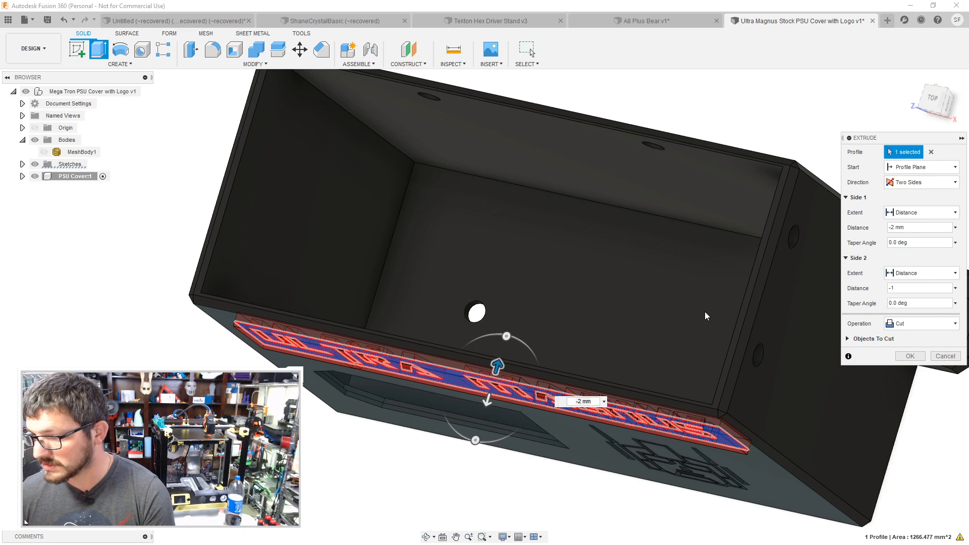
pyautogui.moveTo(774, 122)
pyautogui.keyDown('shift'); pyautogui.mouseDown(button='middle')
pyautogui.moveTo(777, 111)
pyautogui.moveTo(769, 126)
pyautogui.mouseUp(button='middle'); pyautogui.keyUp('shift')
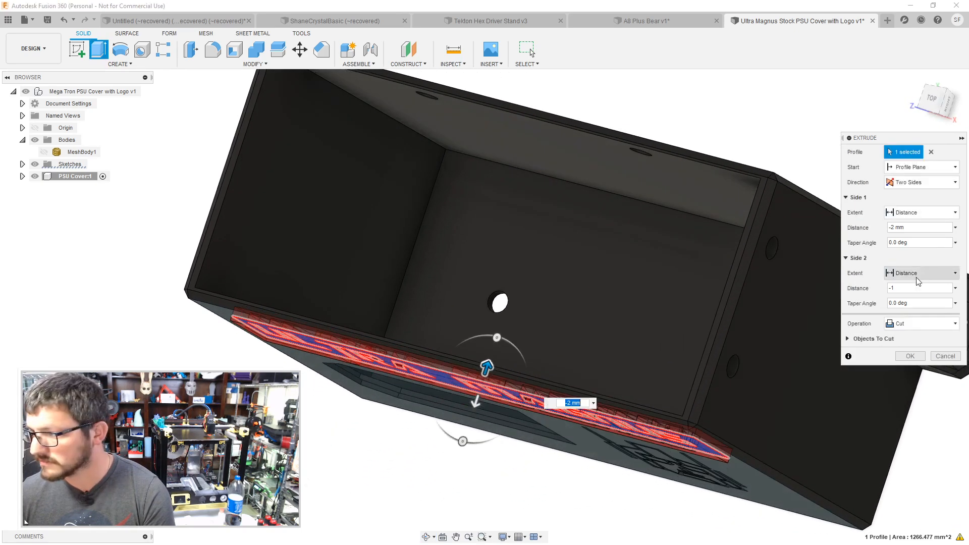
pyautogui.moveTo(916, 288); pyautogui.dragTo(881, 289)
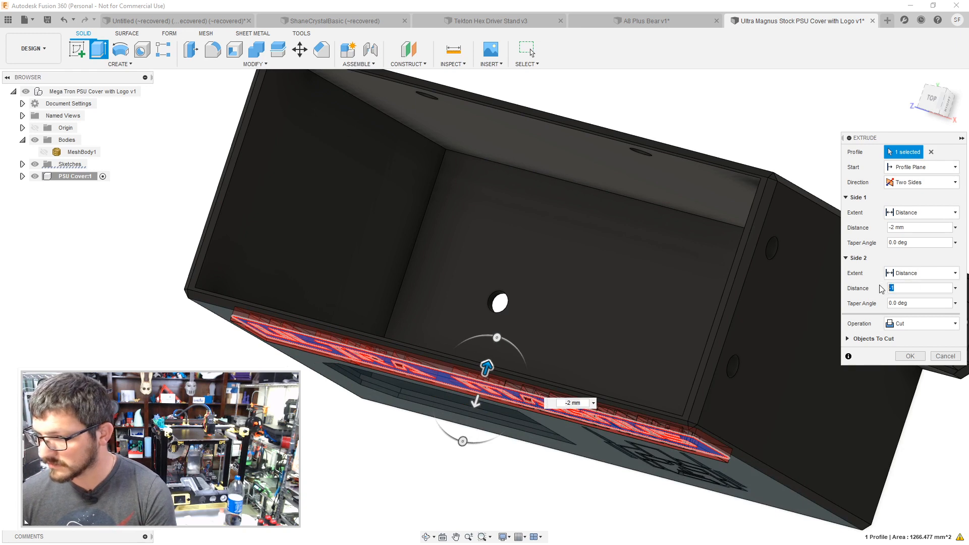
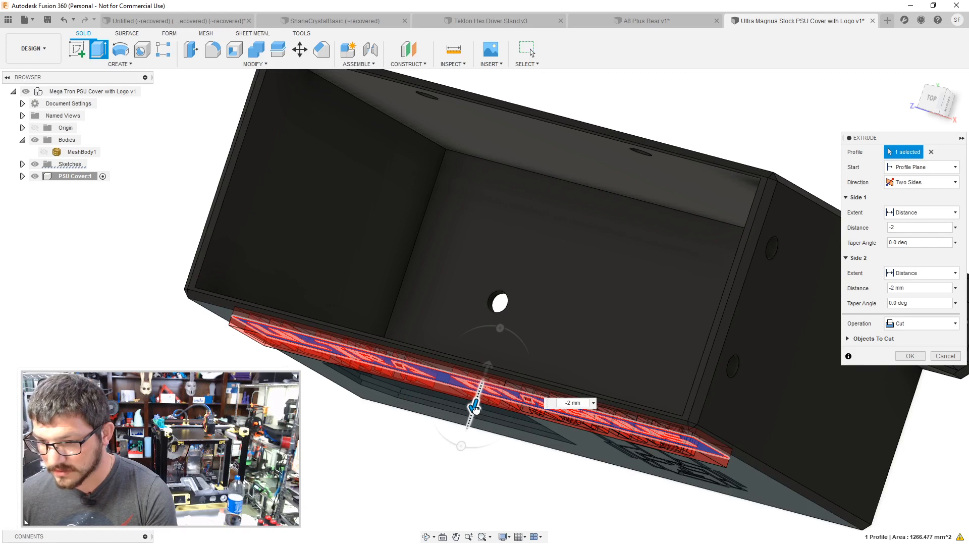
pyautogui.moveTo(479, 399); pyautogui.dragTo(487, 363)
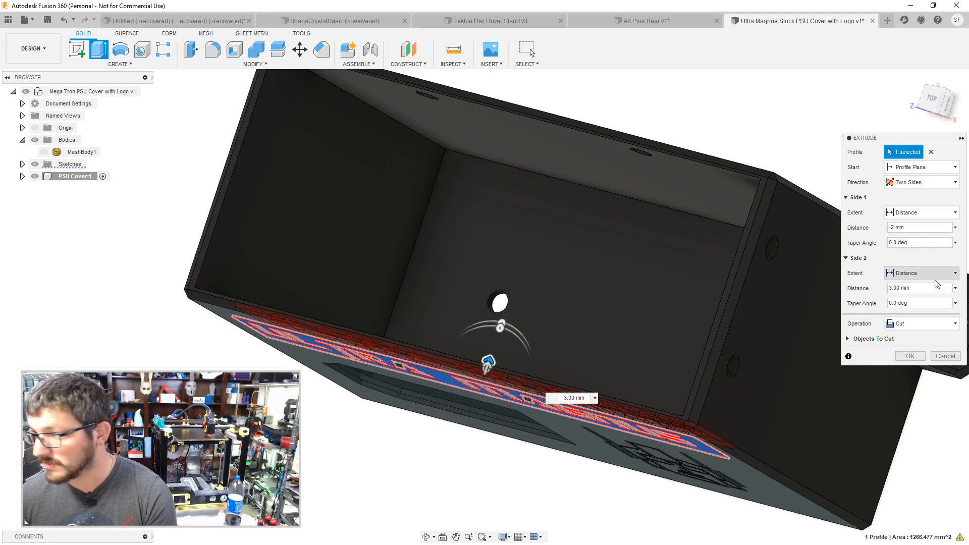
pyautogui.moveTo(916, 287); pyautogui.dragTo(875, 290)
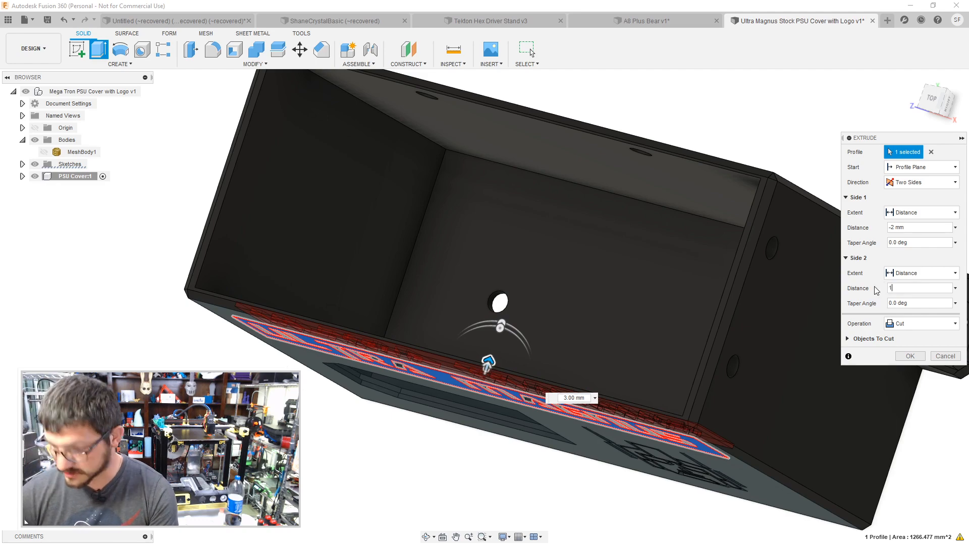
pyautogui.keyDown('shift'); pyautogui.moveTo(709, 295); pyautogui.dragTo(689, 296, button='middle'); pyautogui.keyUp('shift')
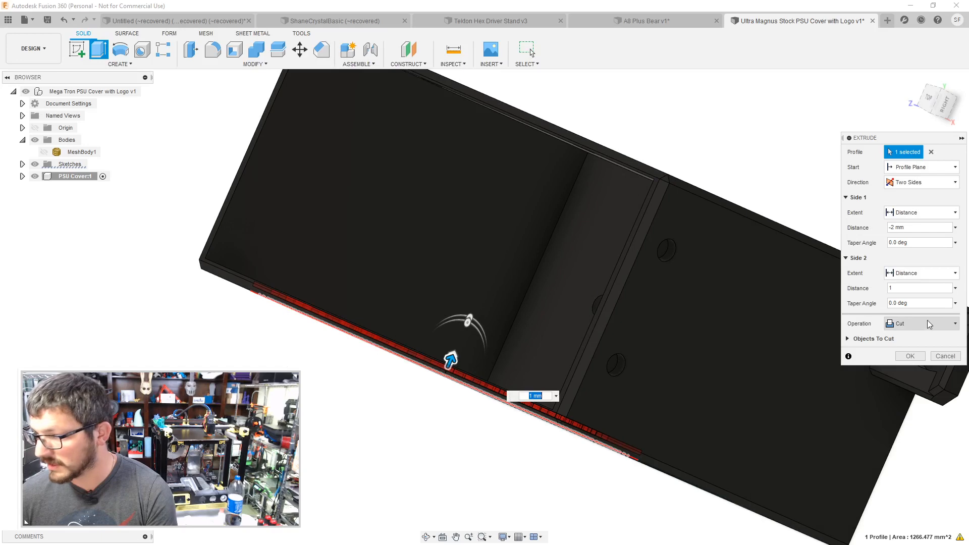
# Step: Try to create the lettering frame's two-sided extrusion as a new body
pyautogui.click(929, 324)
pyautogui.click(910, 374)
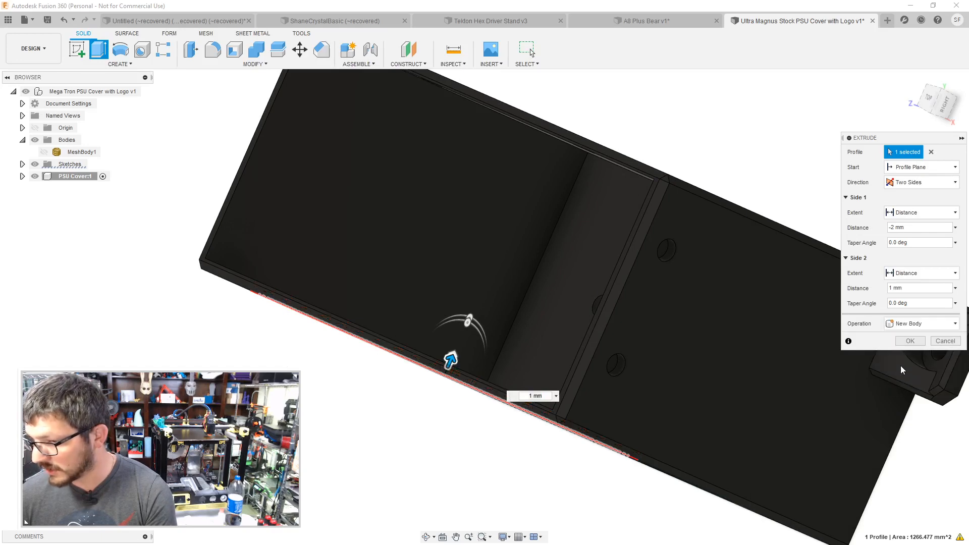
pyautogui.keyDown('shift'); pyautogui.moveTo(827, 356); pyautogui.dragTo(866, 307, button='middle'); pyautogui.keyUp('shift')
pyautogui.moveTo(490, 297)
pyautogui.keyDown('shift'); pyautogui.mouseDown(button='middle')
pyautogui.moveTo(459, 283)
pyautogui.moveTo(426, 288)
pyautogui.moveTo(569, 255)
pyautogui.mouseUp(button='middle'); pyautogui.keyUp('shift')
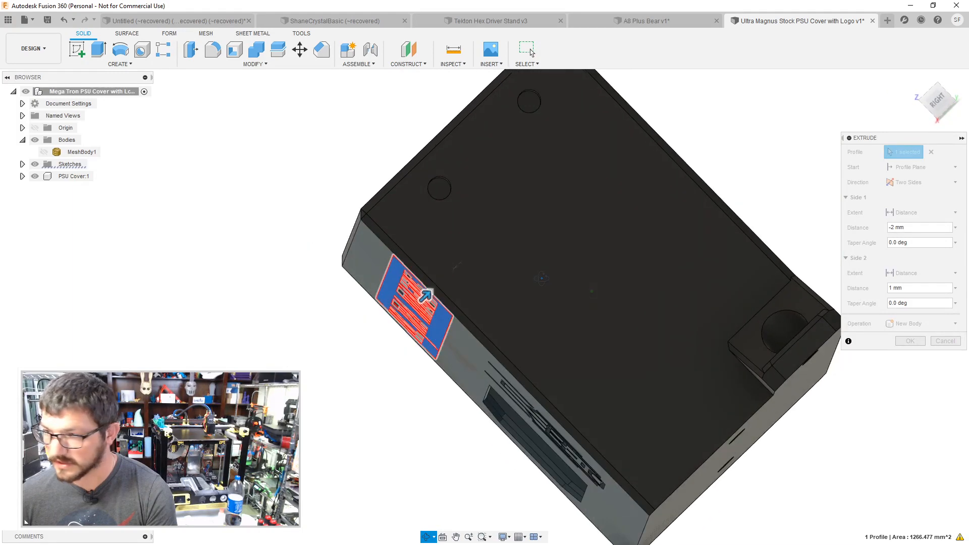
pyautogui.scroll(3, 435, 281)
pyautogui.press('Return')
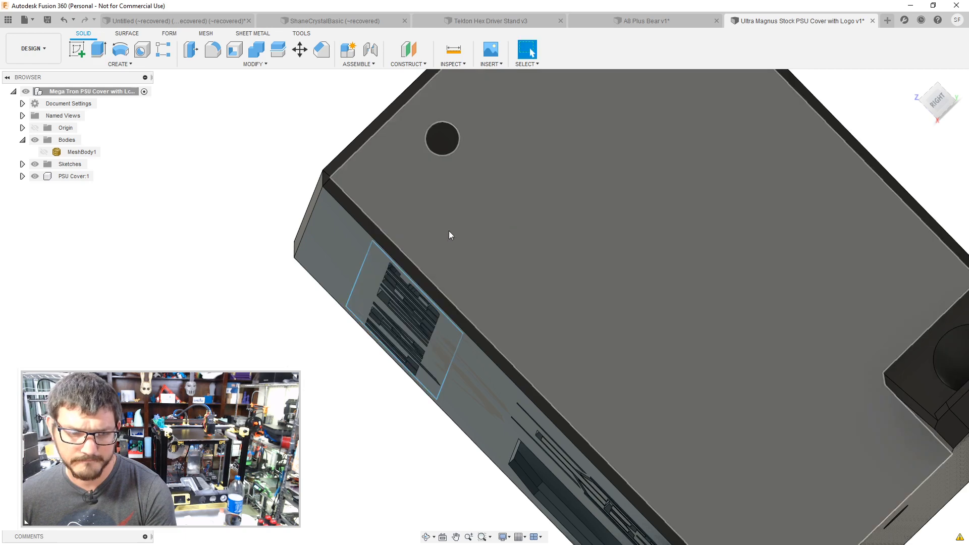
# Step: Set up a two-sided Extrude of the frame profile around the lettering, with -1 mm on side 1 and 2 mm on side 2
pyautogui.keyDown('shift'); pyautogui.moveTo(449, 231); pyautogui.dragTo(407, 273, button='middle'); pyautogui.keyUp('shift')
pyautogui.click(335, 273)
pyautogui.press('e')
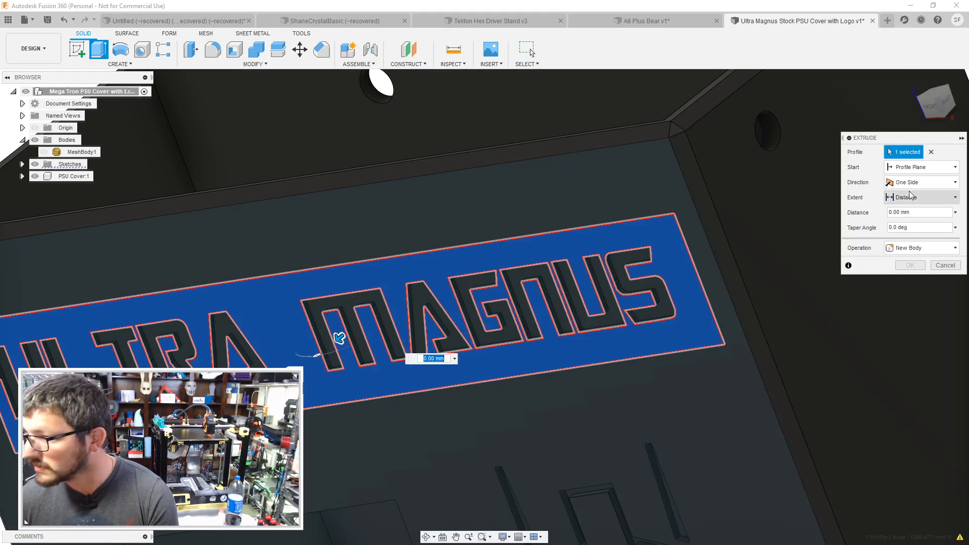
pyautogui.click(919, 182)
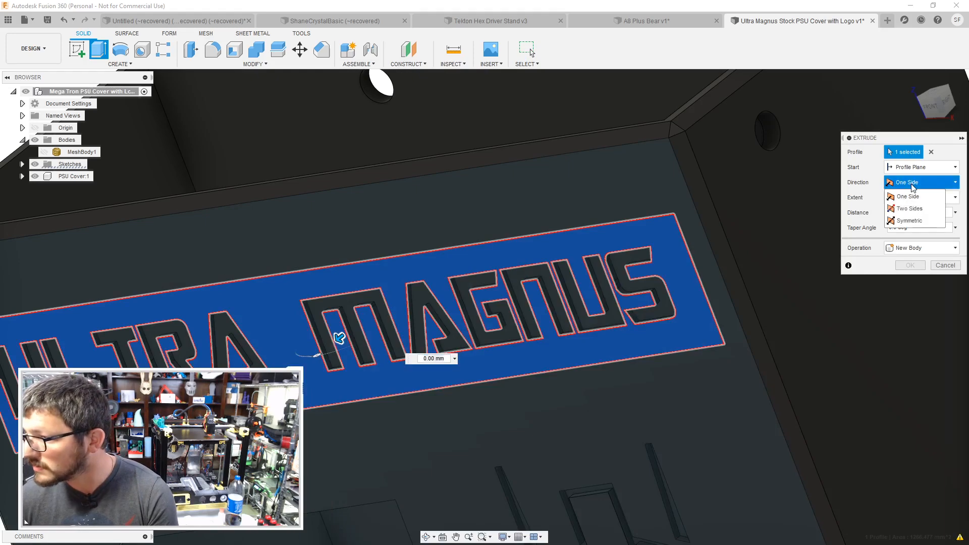
pyautogui.click(908, 195)
pyautogui.keyDown('shift'); pyautogui.moveTo(555, 302); pyautogui.dragTo(504, 323, button='middle'); pyautogui.keyUp('shift')
pyautogui.keyDown('shift'); pyautogui.moveTo(414, 275); pyautogui.dragTo(399, 254, button='middle'); pyautogui.keyUp('shift')
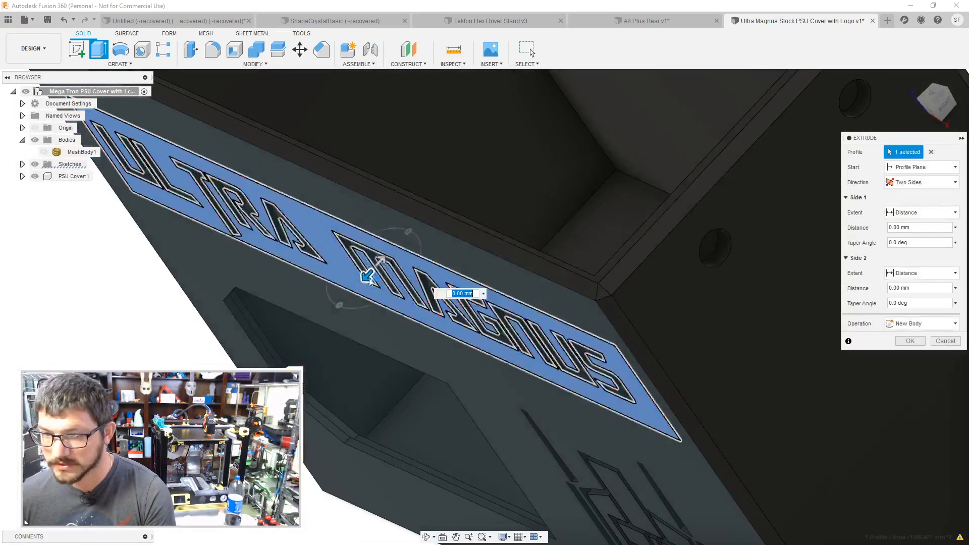
pyautogui.moveTo(397, 253); pyautogui.dragTo(400, 247)
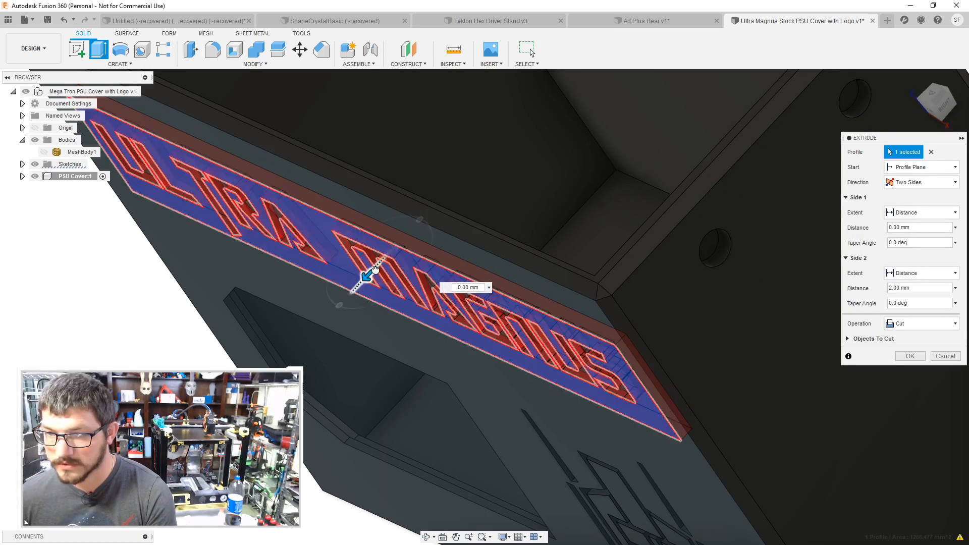
pyautogui.moveTo(374, 271); pyautogui.dragTo(387, 253)
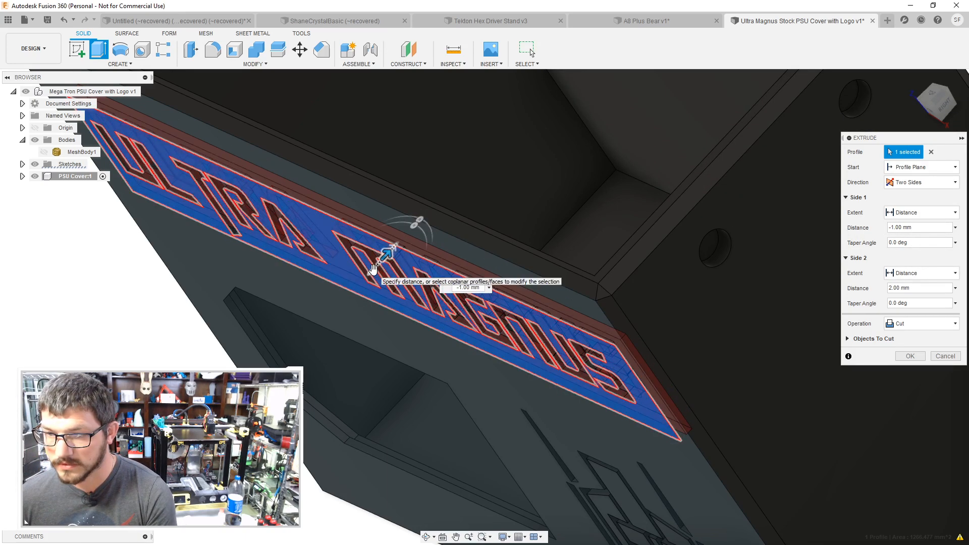
# Step: Try New Body as the extrusion's operation, and cut the lettering frame out of the PSU cover instead
pyautogui.keyDown('shift'); pyautogui.moveTo(522, 180); pyautogui.dragTo(403, 249, button='middle'); pyautogui.keyUp('shift')
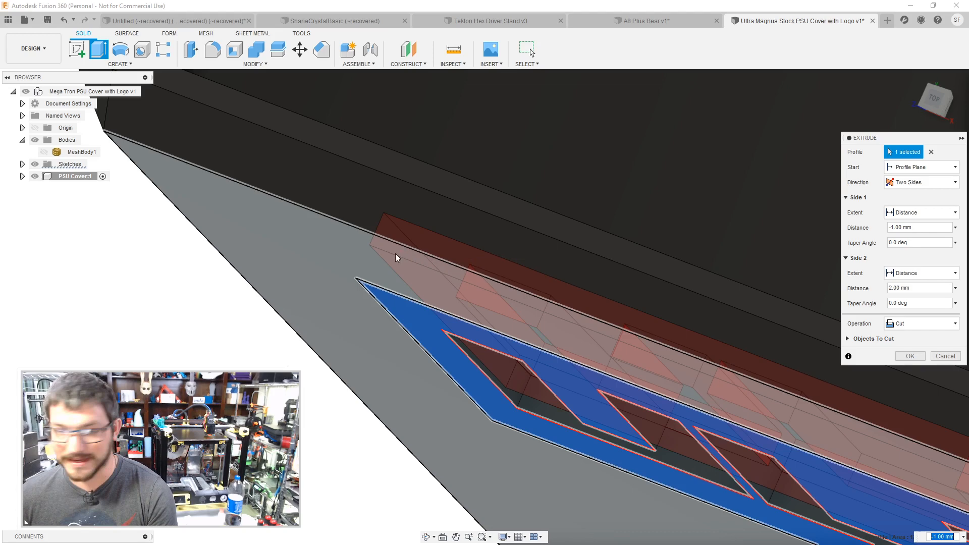
pyautogui.scroll(-5, 430, 272)
pyautogui.click(923, 323)
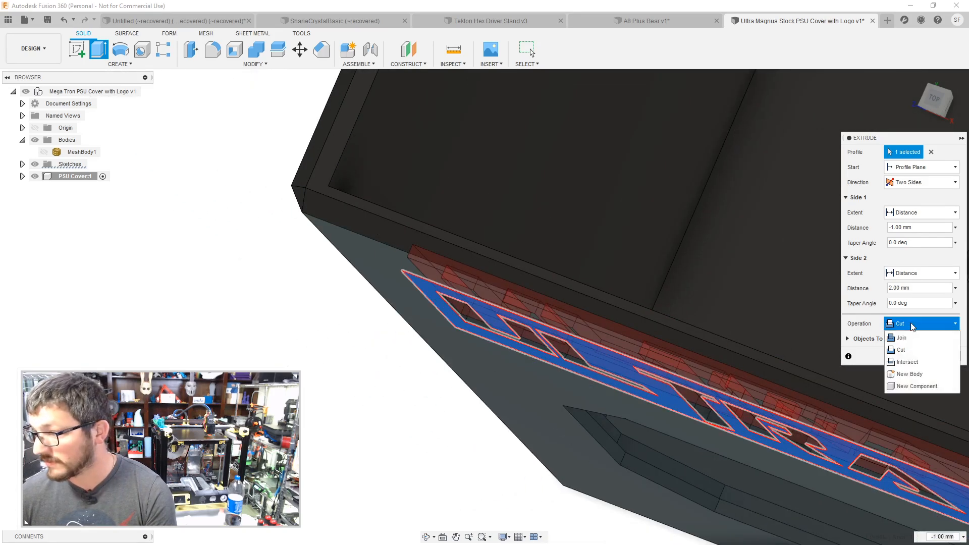
pyautogui.click(909, 373)
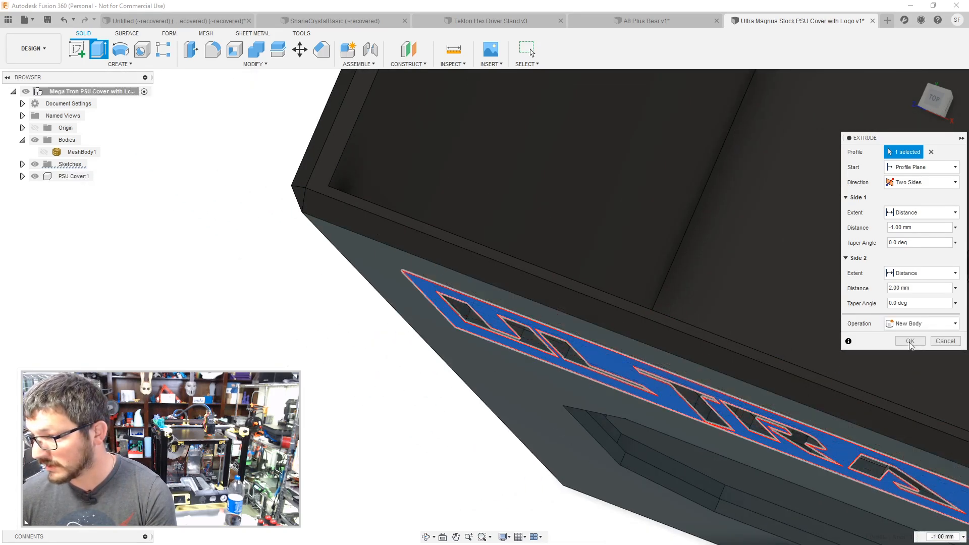
pyautogui.scroll(5, 791, 283)
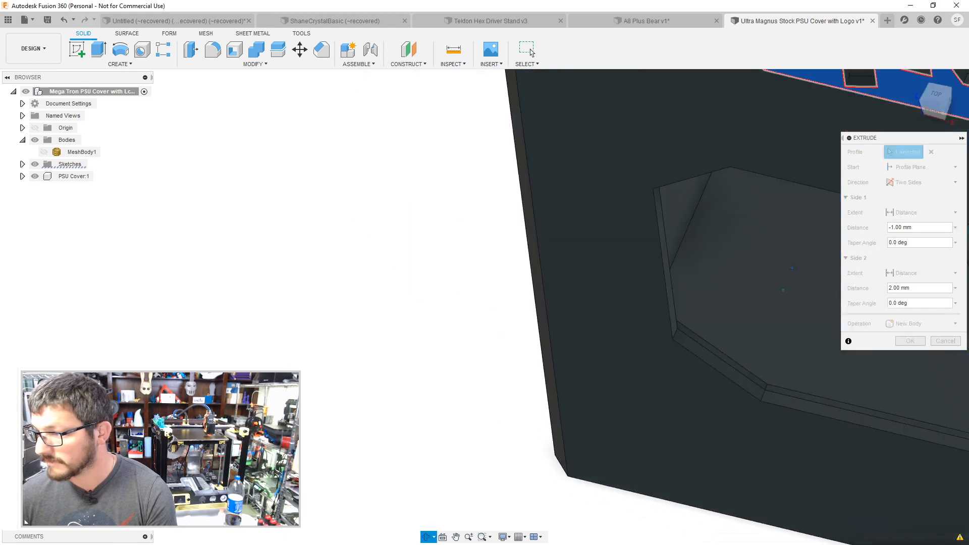
pyautogui.click(920, 324)
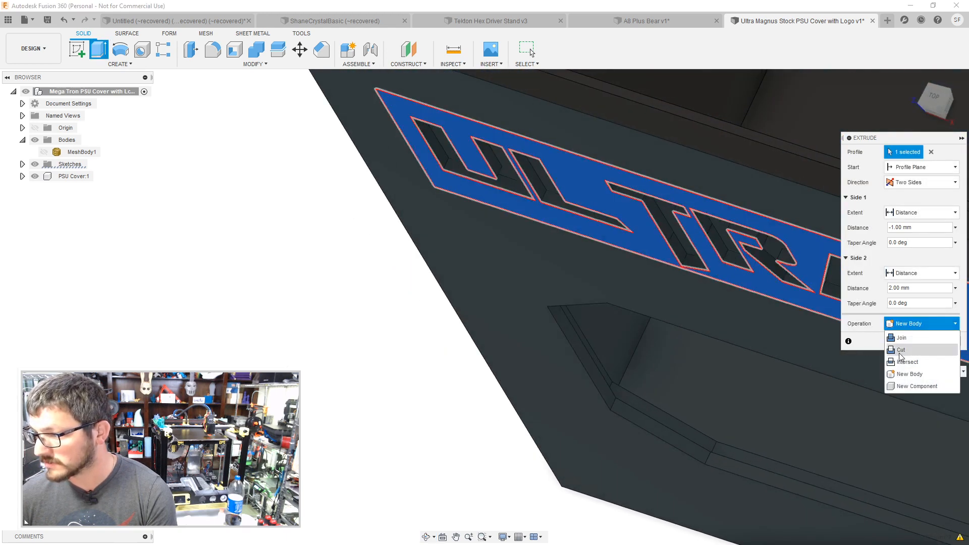
pyautogui.click(903, 349)
pyautogui.click(905, 356)
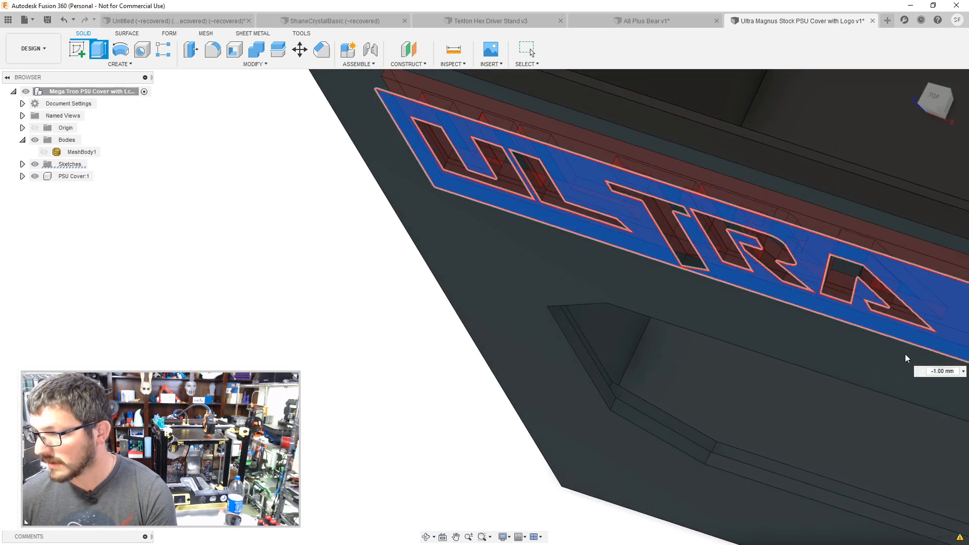
pyautogui.keyDown('shift'); pyautogui.moveTo(670, 287); pyautogui.dragTo(300, 273, button='middle'); pyautogui.keyUp('shift')
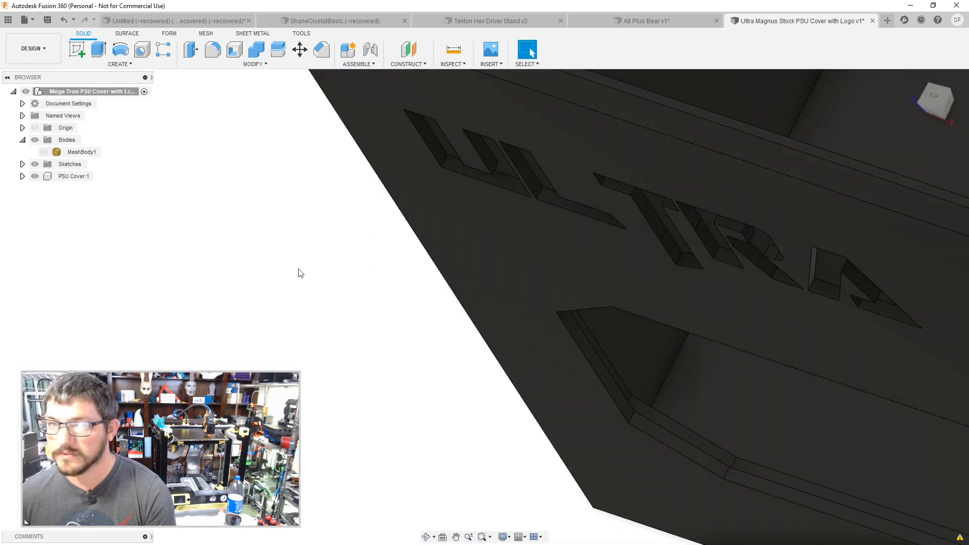
# Step: Show the frame's rectangle sketch again and start a two-sided Extrude of the profile around the lettering
pyautogui.click(22, 177)
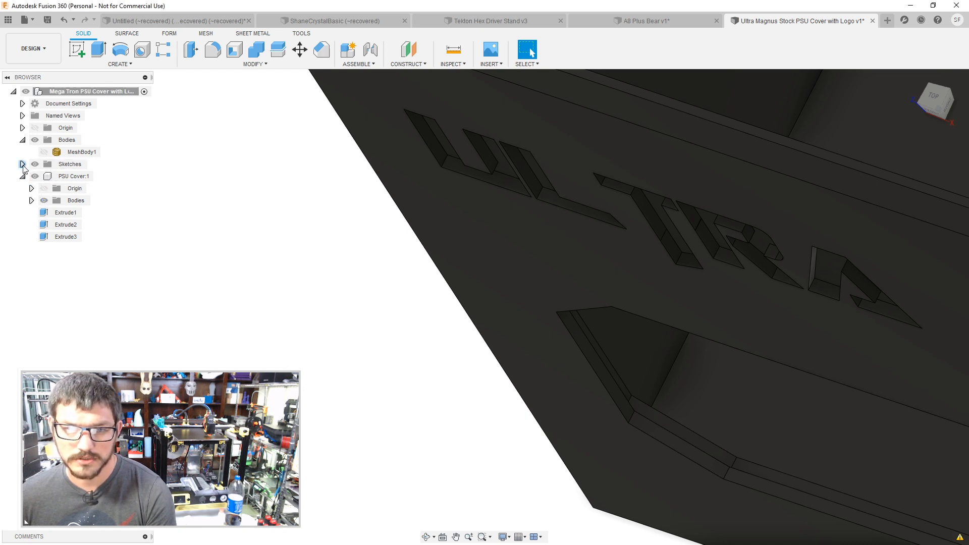
pyautogui.click(22, 164)
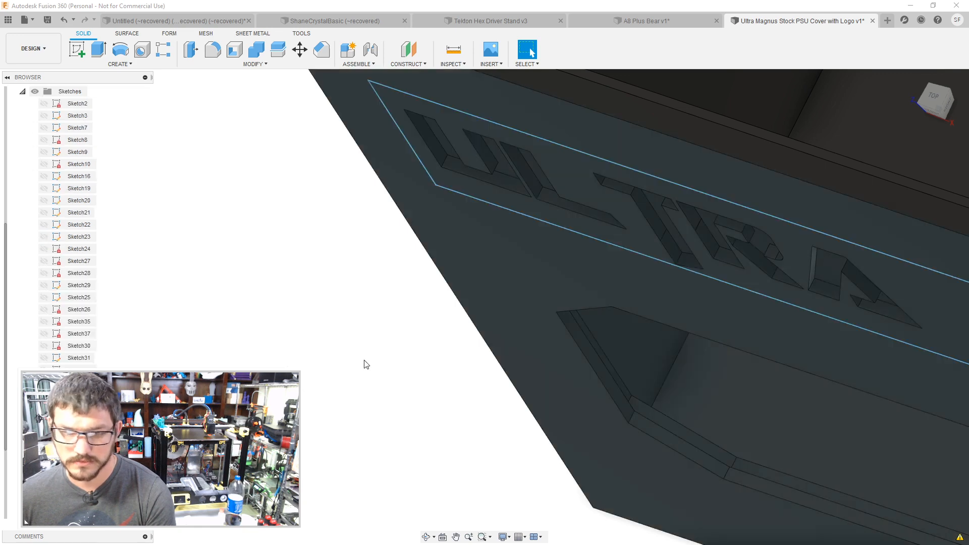
pyautogui.press('e')
pyautogui.click(516, 234)
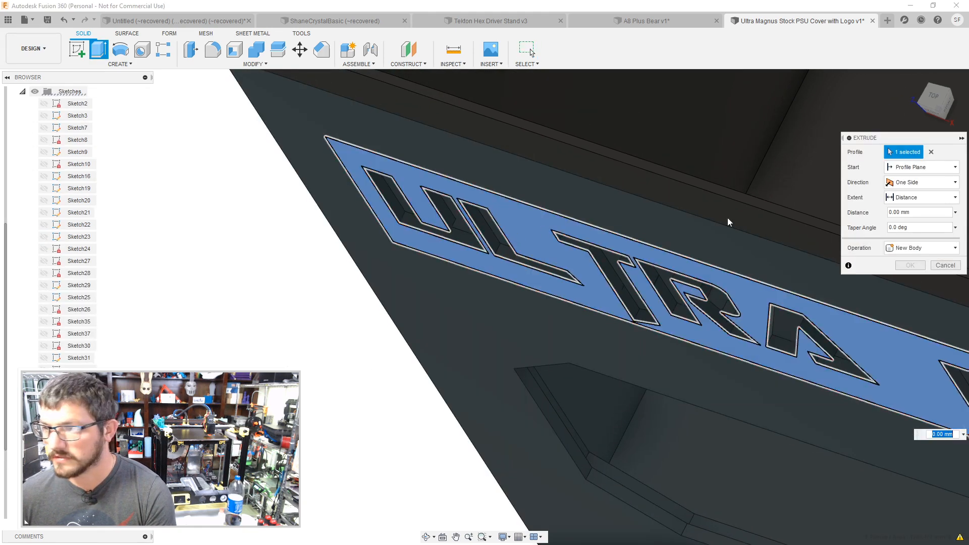
pyautogui.click(914, 184)
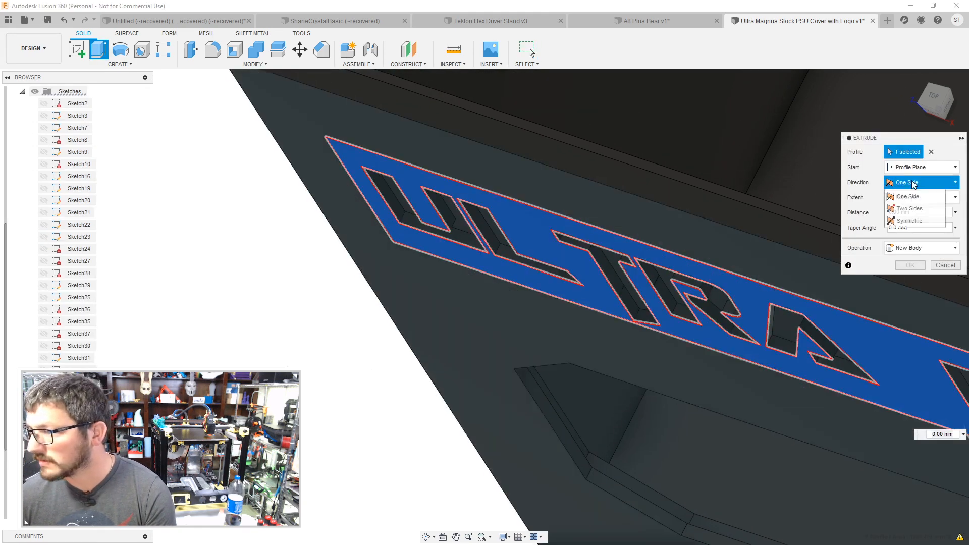
pyautogui.click(909, 209)
pyautogui.keyDown('shift'); pyautogui.moveTo(701, 248); pyautogui.dragTo(525, 354, button='middle'); pyautogui.keyUp('shift')
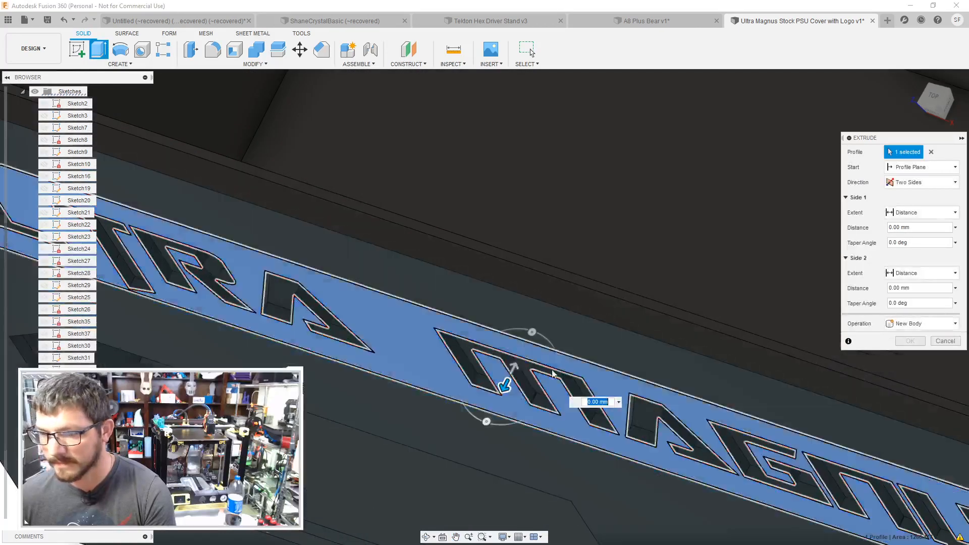
# Step: Extrude the lettering frame as a new body, with -1 mm on side 1 and 2 mm on side 2
pyautogui.moveTo(522, 351); pyautogui.dragTo(522, 349)
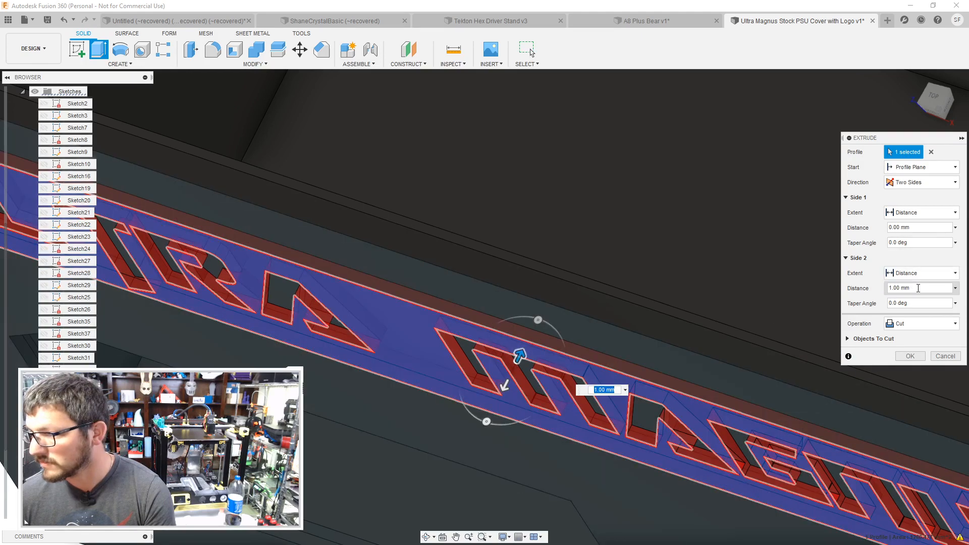
pyautogui.click(899, 288)
pyautogui.write('2')
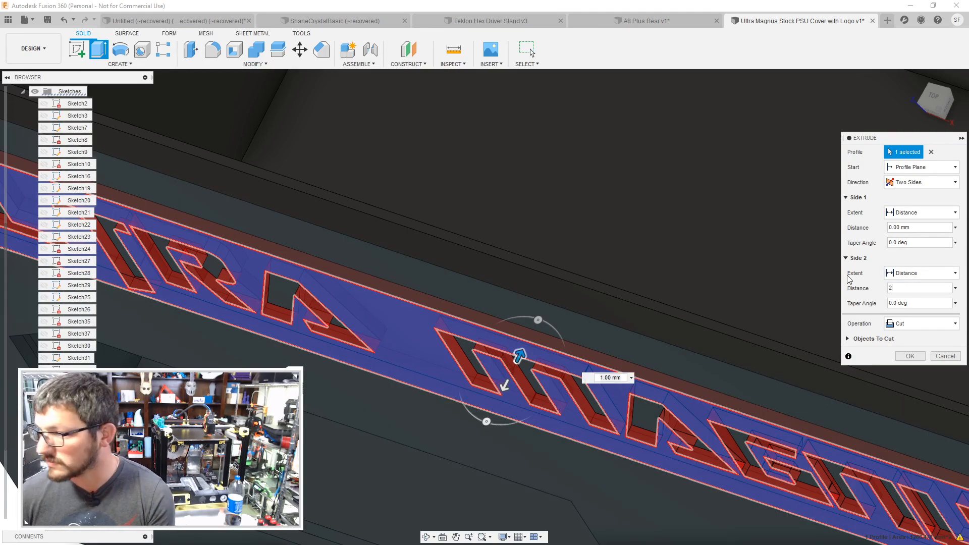
pyautogui.click(905, 227)
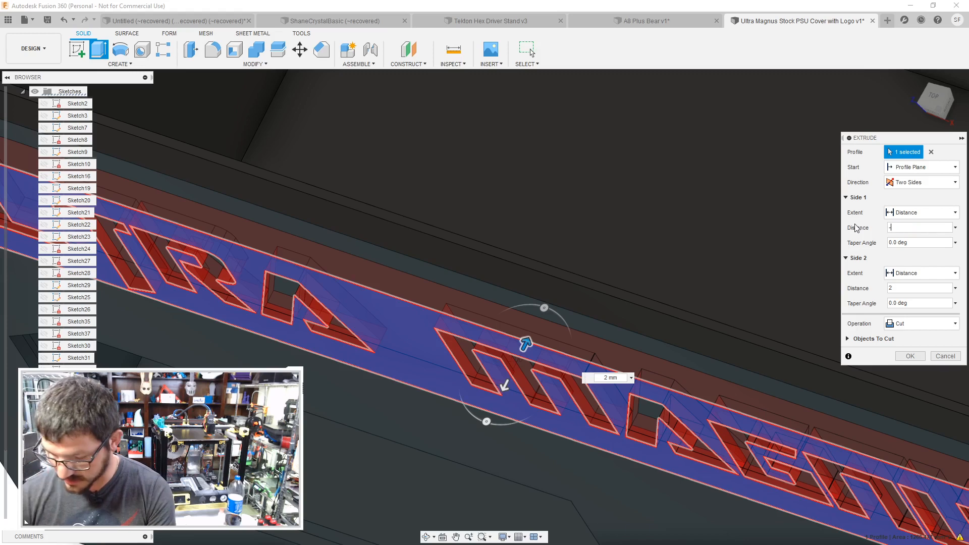
pyautogui.press('Return')
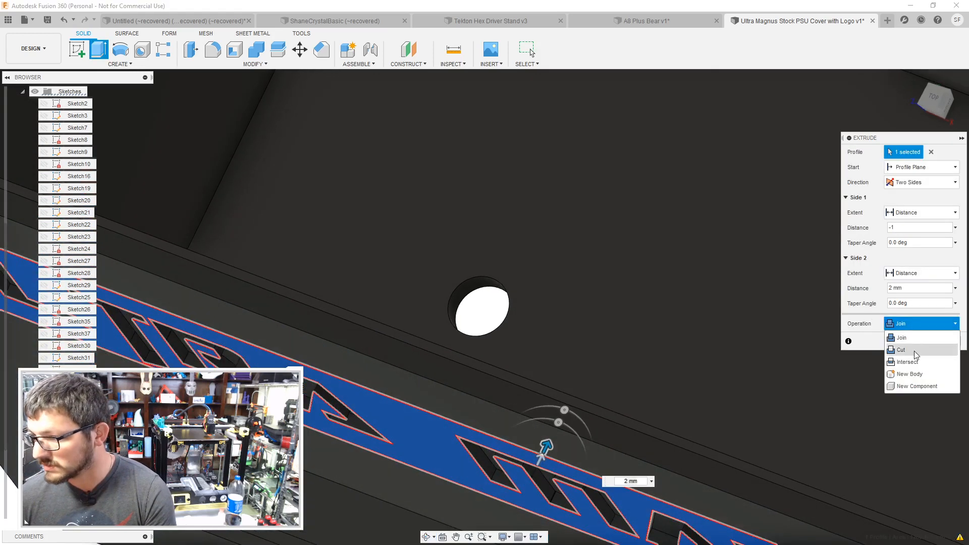
pyautogui.click(909, 374)
pyautogui.click(910, 341)
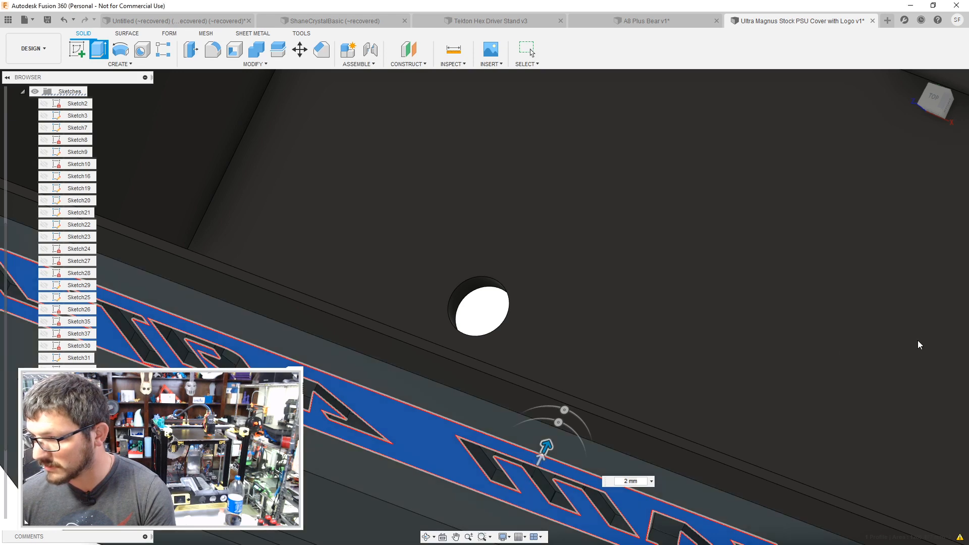
# Step: Move the new lettering-frame body from the root bodies into the PSU Cover component
pyautogui.scroll(-10, 541, 351)
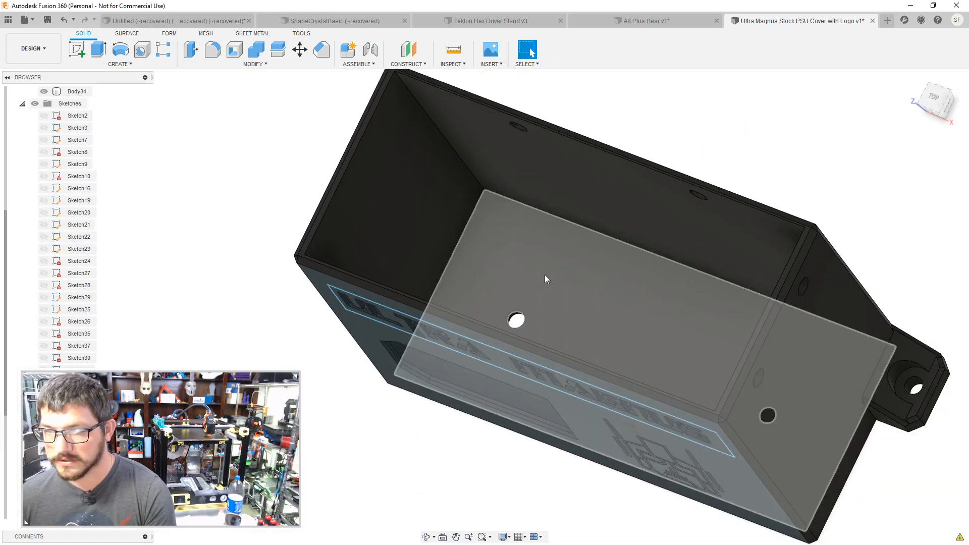
pyautogui.keyDown('shift'); pyautogui.moveTo(545, 275); pyautogui.dragTo(590, 191, button='middle'); pyautogui.keyUp('shift')
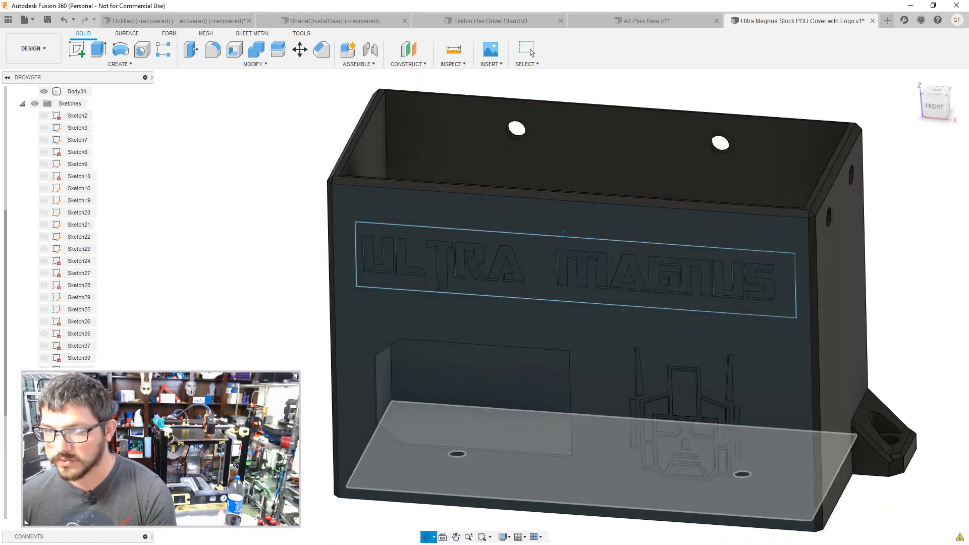
pyautogui.click(22, 104)
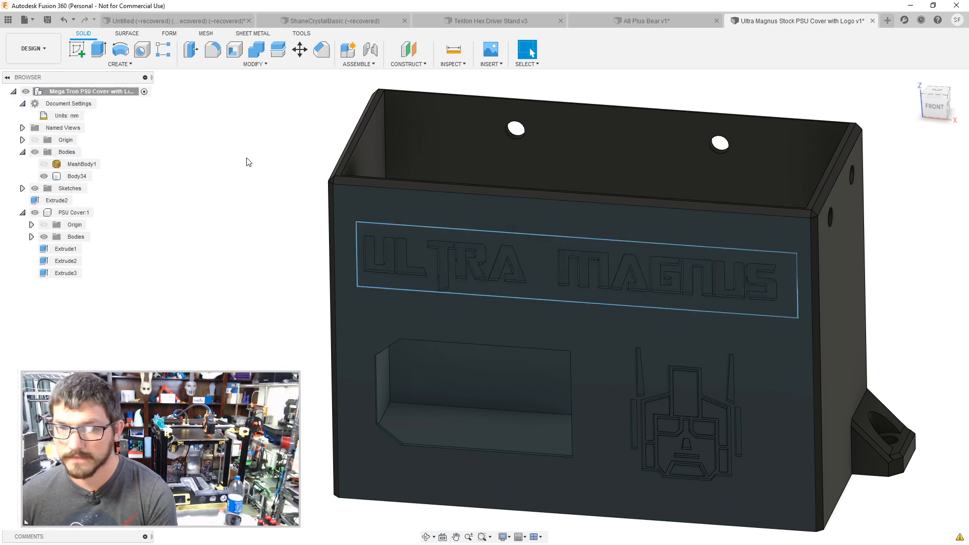
pyautogui.click(30, 237)
pyautogui.moveTo(70, 180); pyautogui.dragTo(71, 239)
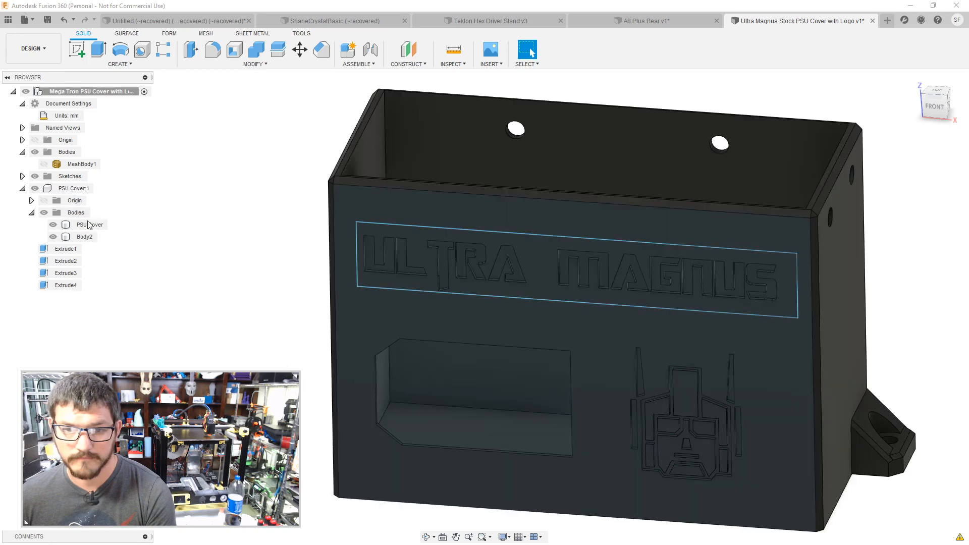
# Step: Rename the lettering-frame body to Text Color and hide the rectangle sketch around the lettering
pyautogui.click(86, 236)
pyautogui.click(86, 236)
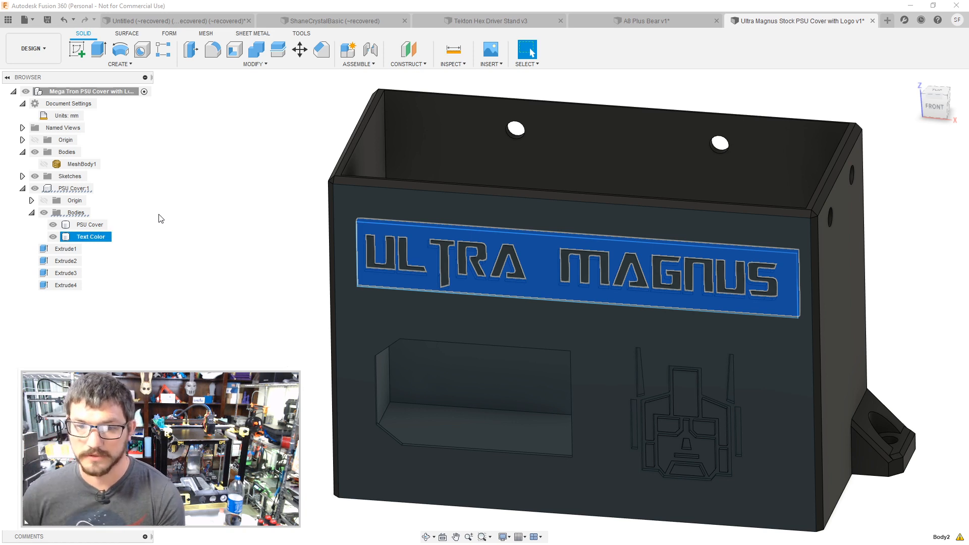
pyautogui.click(176, 211)
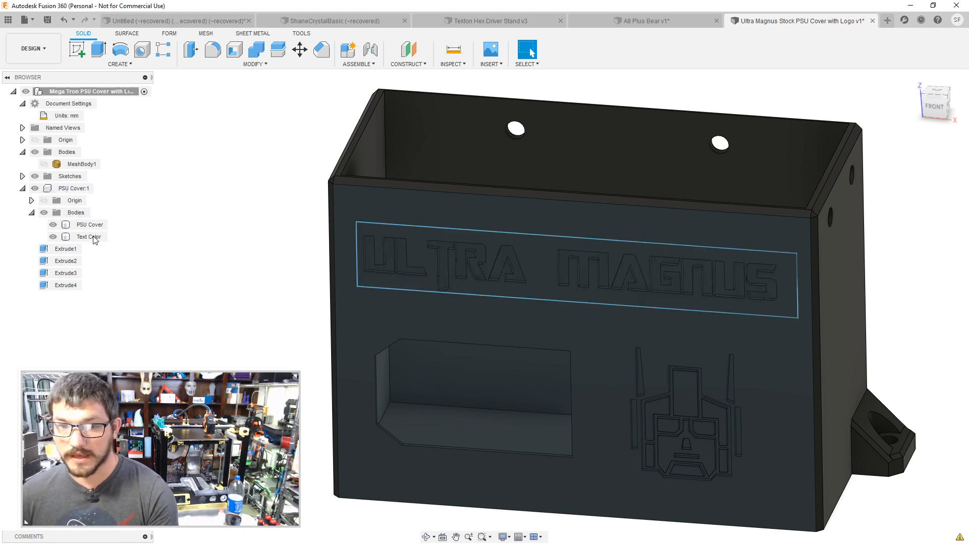
pyautogui.click(22, 176)
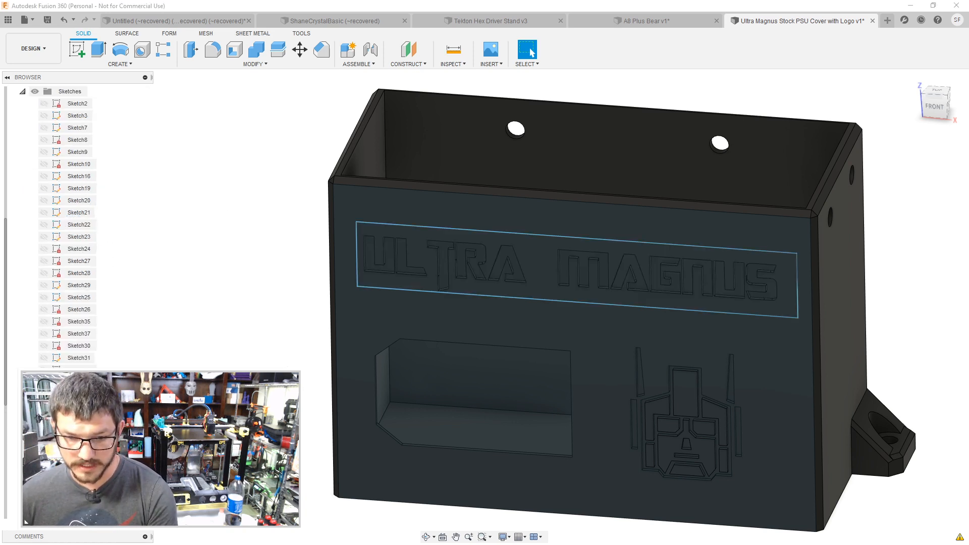
pyautogui.click(22, 92)
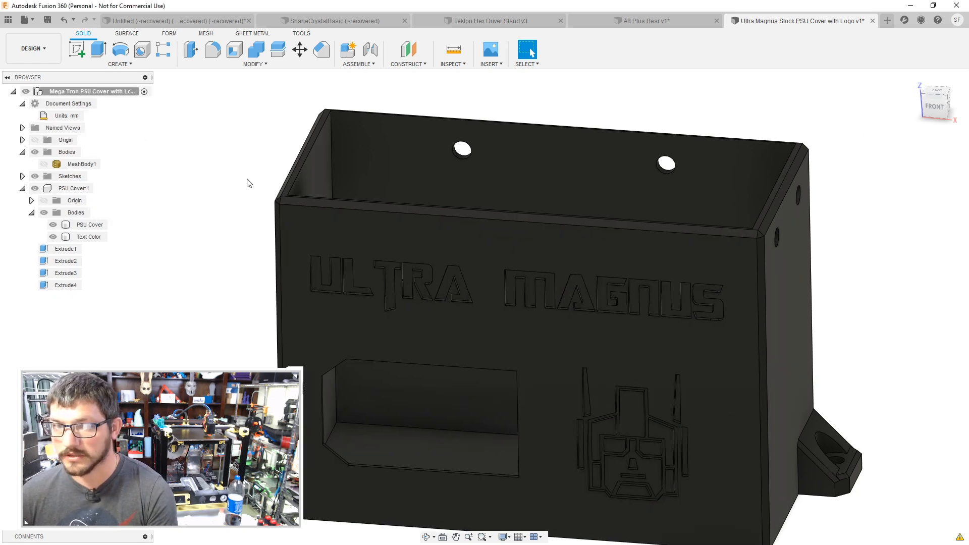
# Step: Search the appearance library for blue and apply Plastic - Matte (Blue) to the PSU cover body
pyautogui.press('a')
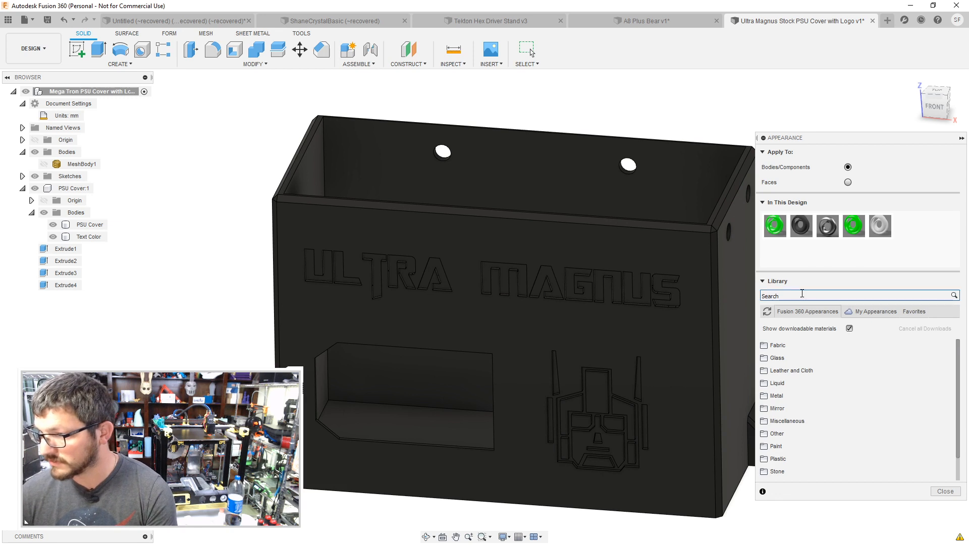
pyautogui.click(804, 293)
pyautogui.write('blue')
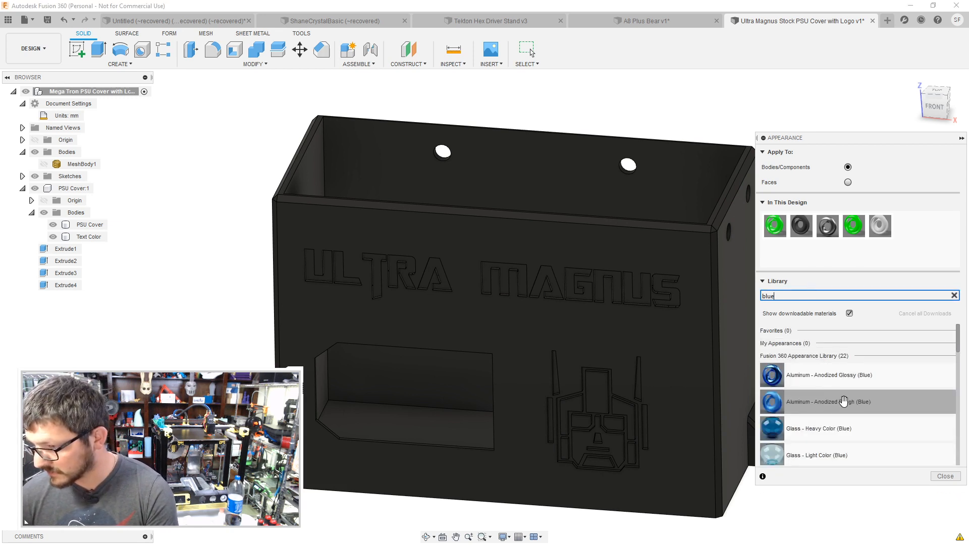
pyautogui.scroll(-6, 844, 401)
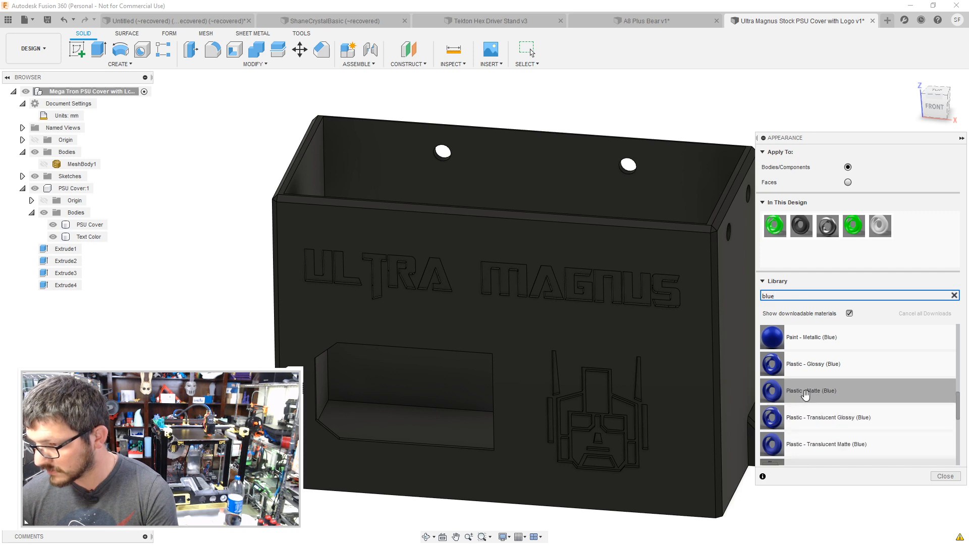
pyautogui.moveTo(805, 394); pyautogui.dragTo(702, 388)
# Step: Search the appearance library for white and apply Plastic - Matte (White) to the Text Color body
pyautogui.keyDown('shift'); pyautogui.moveTo(206, 335); pyautogui.dragTo(211, 328, button='middle'); pyautogui.keyUp('shift')
pyautogui.doubleClick(781, 294)
pyautogui.click(741, 289)
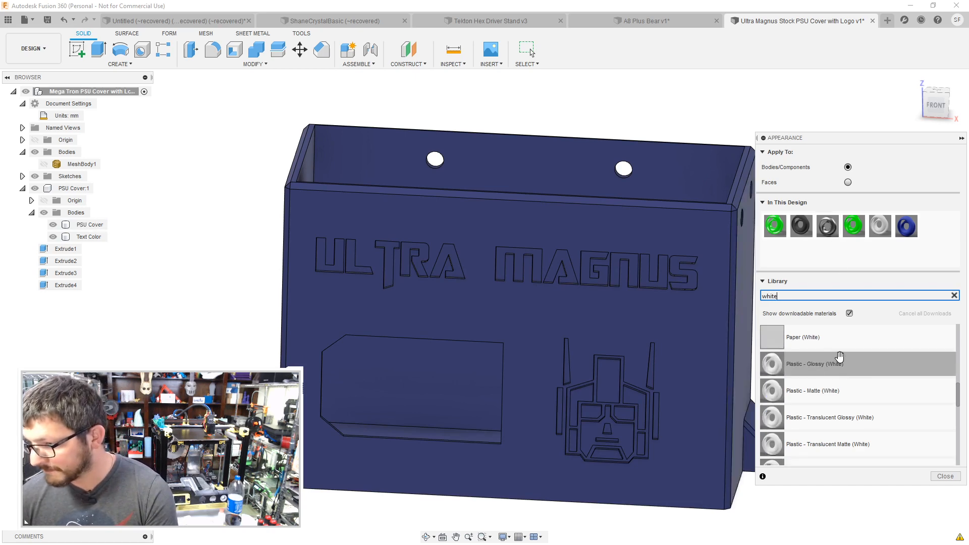
pyautogui.moveTo(830, 392); pyautogui.dragTo(635, 343)
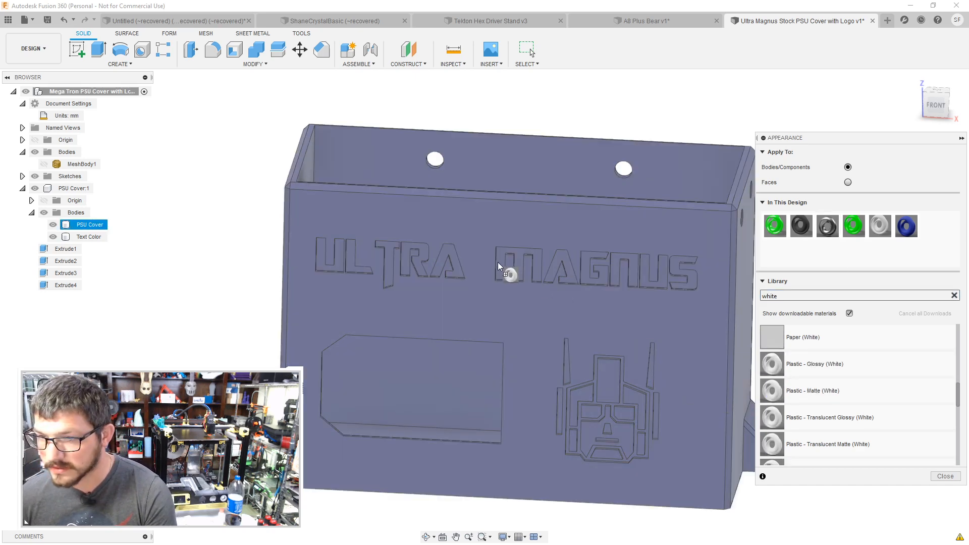
pyautogui.moveTo(503, 263); pyautogui.dragTo(96, 239)
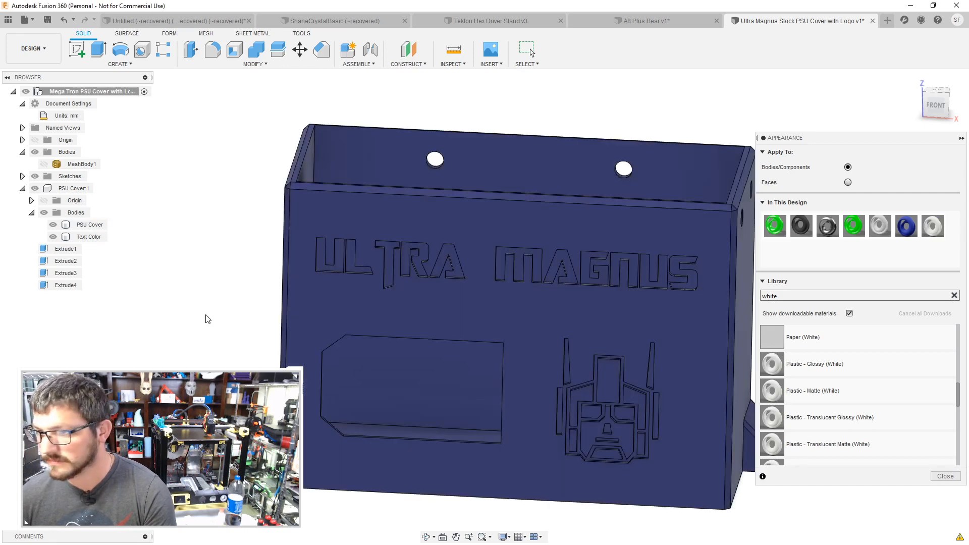
pyautogui.keyDown('shift'); pyautogui.moveTo(206, 318); pyautogui.dragTo(183, 303, button='middle'); pyautogui.keyUp('shift')
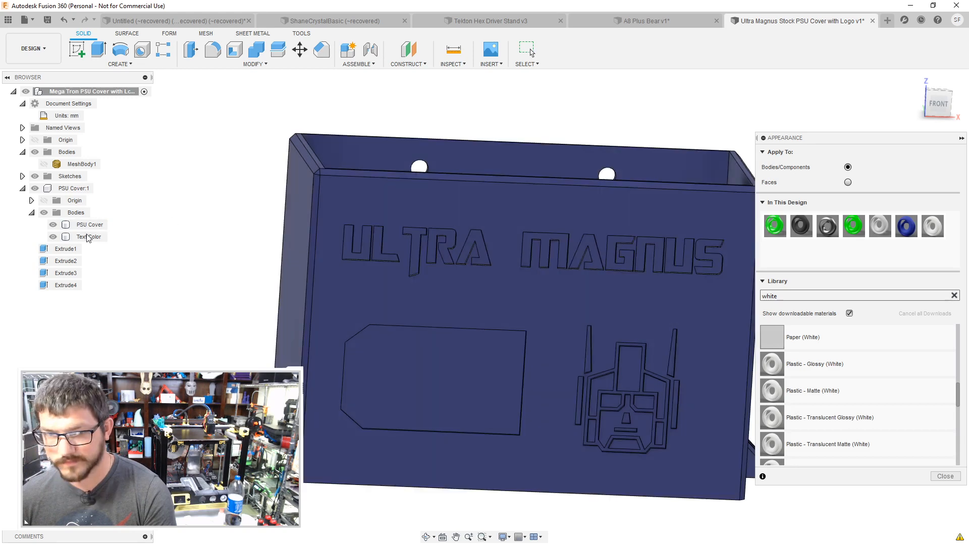
pyautogui.click(88, 237)
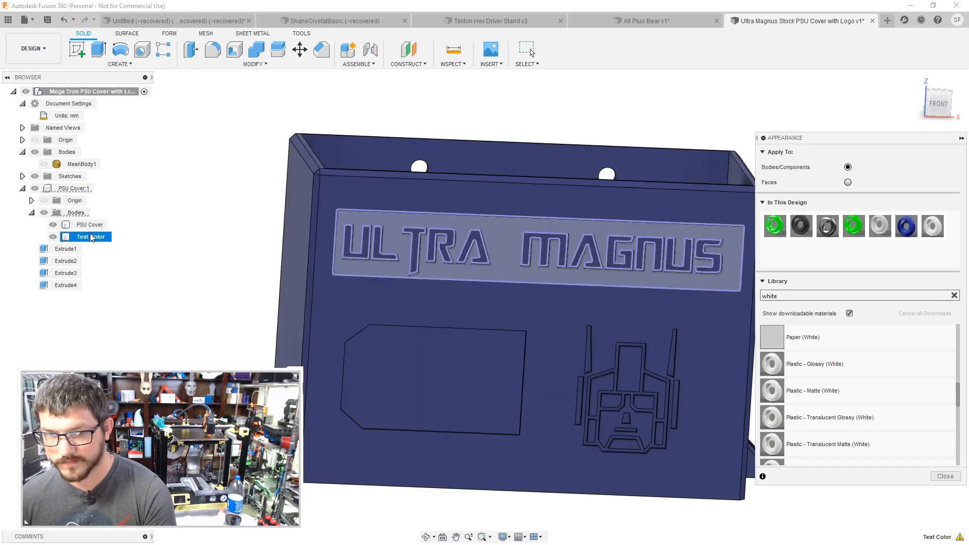
pyautogui.press('Escape')
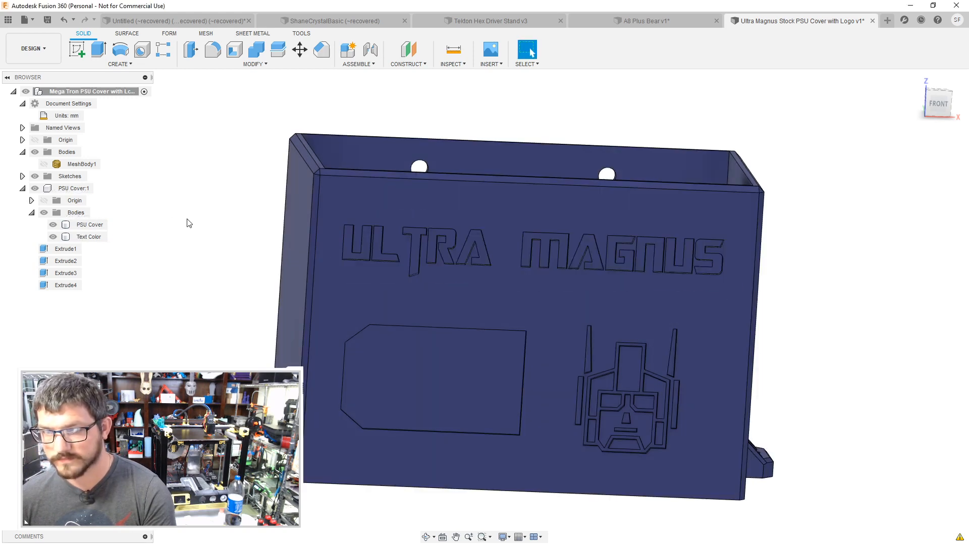
# Step: Examine which faces of the PSU cover belong to the Extrude1 and Extrude2 entries
pyautogui.moveTo(189, 223)
pyautogui.keyDown('shift'); pyautogui.mouseDown(button='middle')
pyautogui.moveTo(164, 275)
pyautogui.moveTo(183, 221)
pyautogui.moveTo(180, 233)
pyautogui.mouseUp(button='middle'); pyautogui.keyUp('shift')
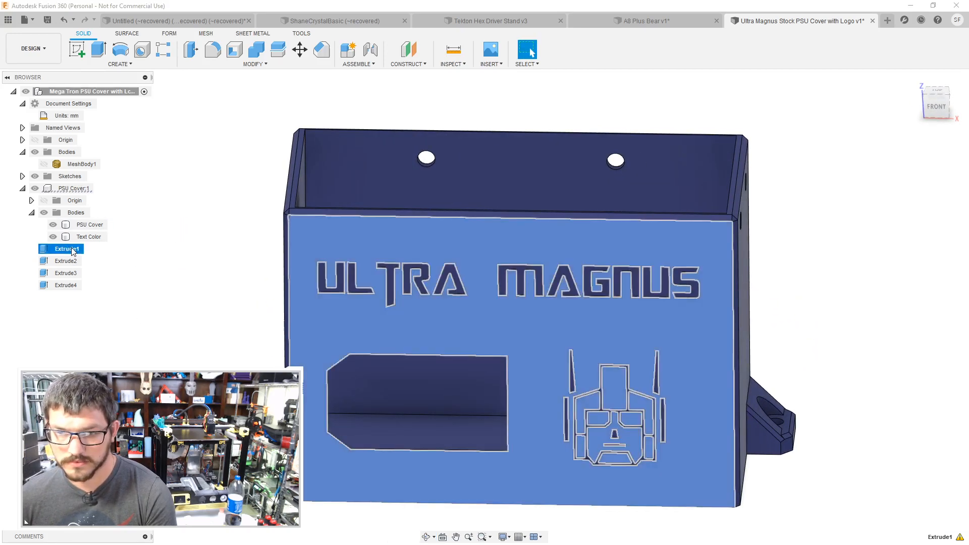
pyautogui.click(67, 261)
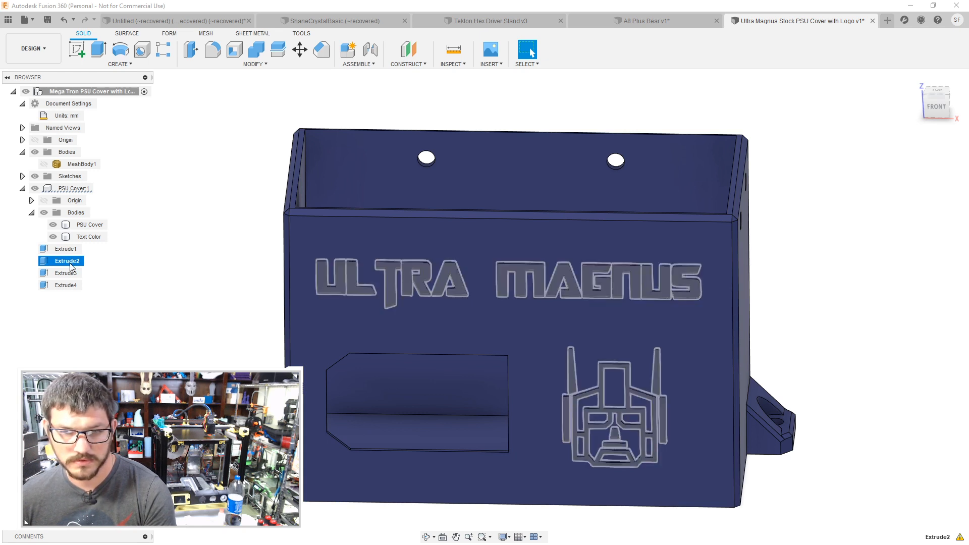
pyautogui.rightClick(71, 263)
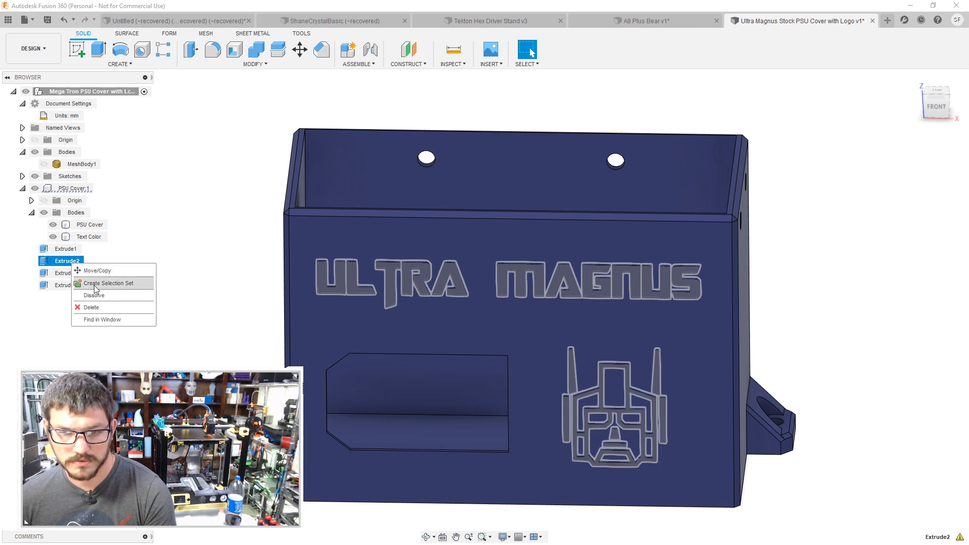
pyautogui.click(60, 262)
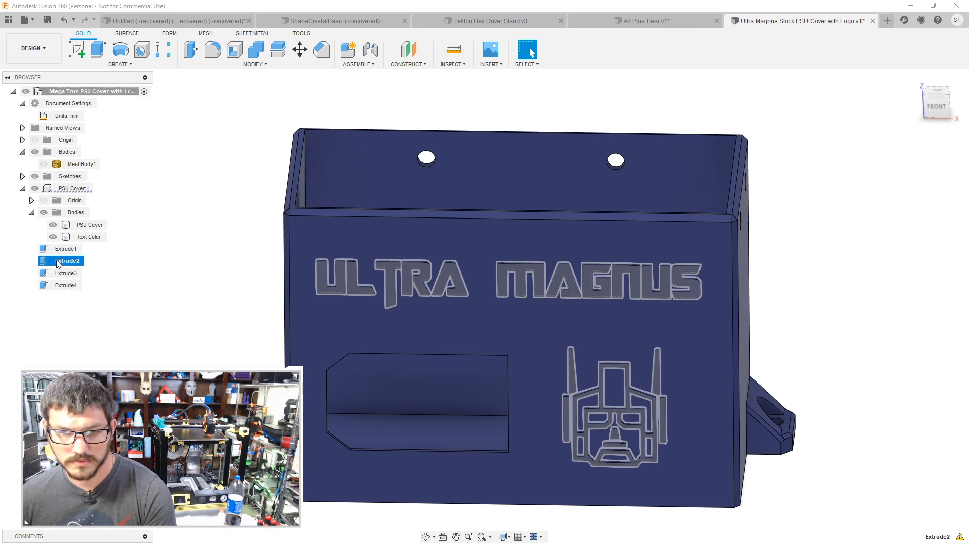
pyautogui.click(151, 253)
pyautogui.scroll(-3, 208, 323)
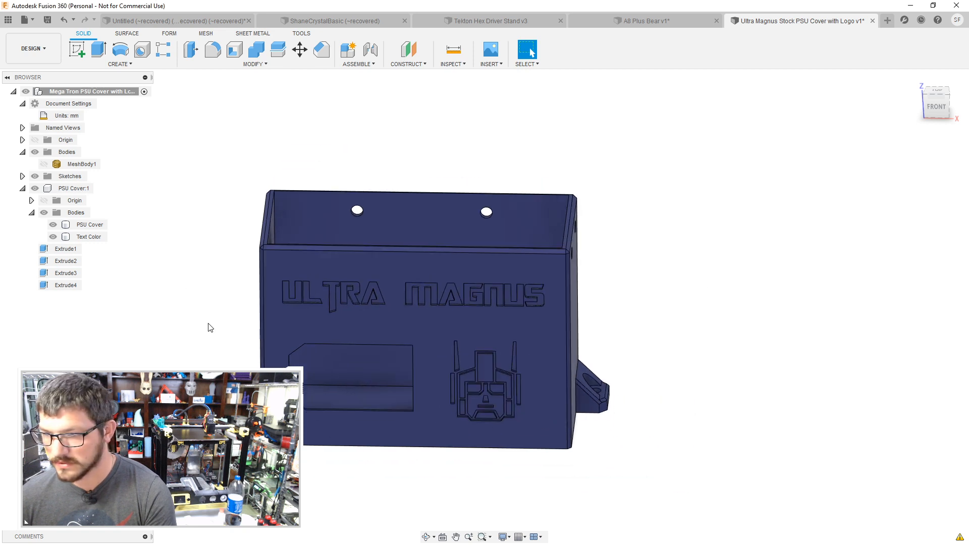
pyautogui.moveTo(202, 329); pyautogui.dragTo(301, 312, button='middle')
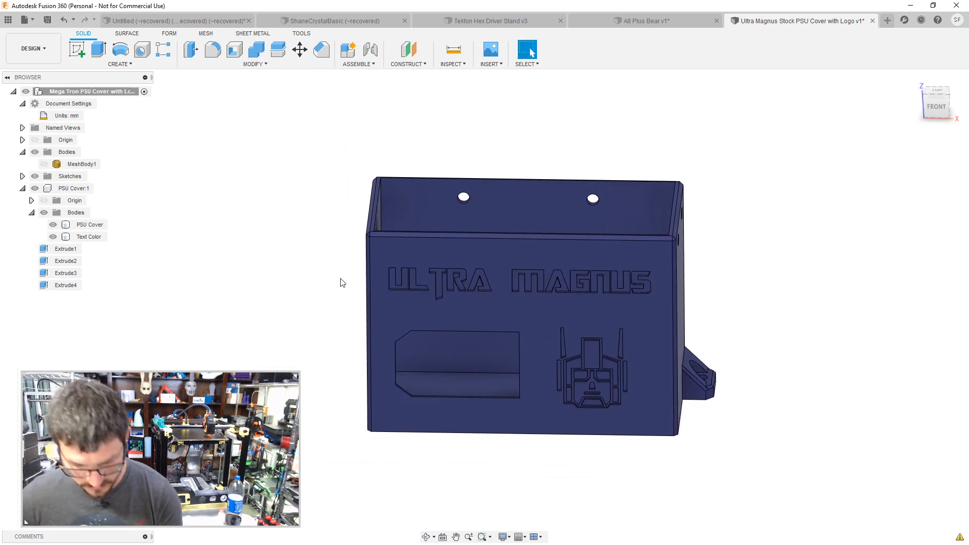
# Step: Undo the appearances, the lettering-frame body, its rectangle sketch, and the lettering and emblem cut
pyautogui.hotkey('ctrl', 'z')
pyautogui.hotkey('ctrl', 'z')
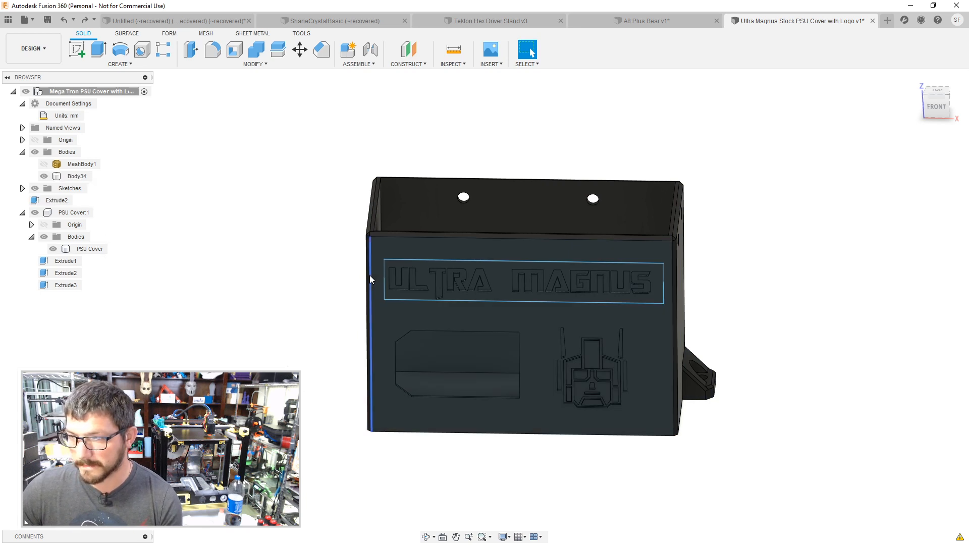
pyautogui.hotkey('ctrl', 'z')
pyautogui.hotkey('ctrl', 'z')
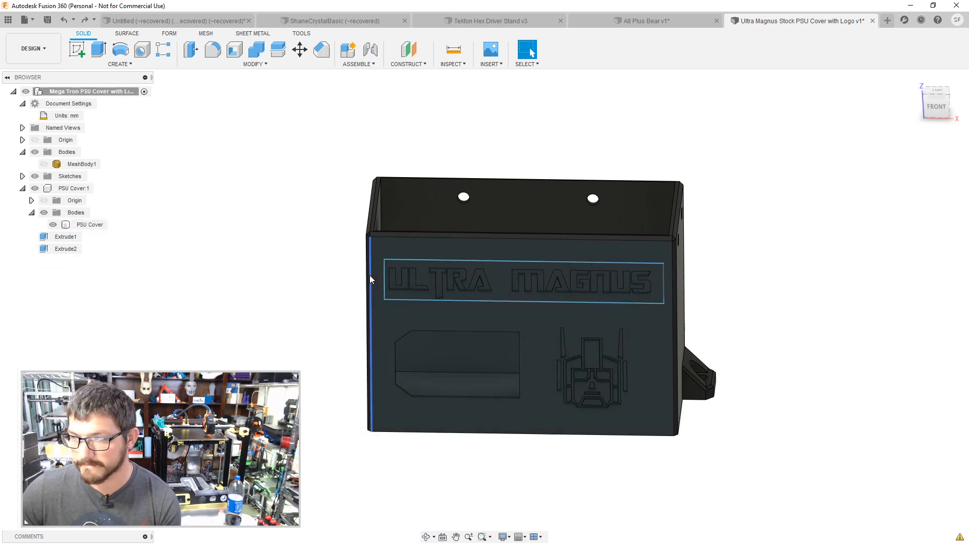
pyautogui.hotkey('ctrl', 'z')
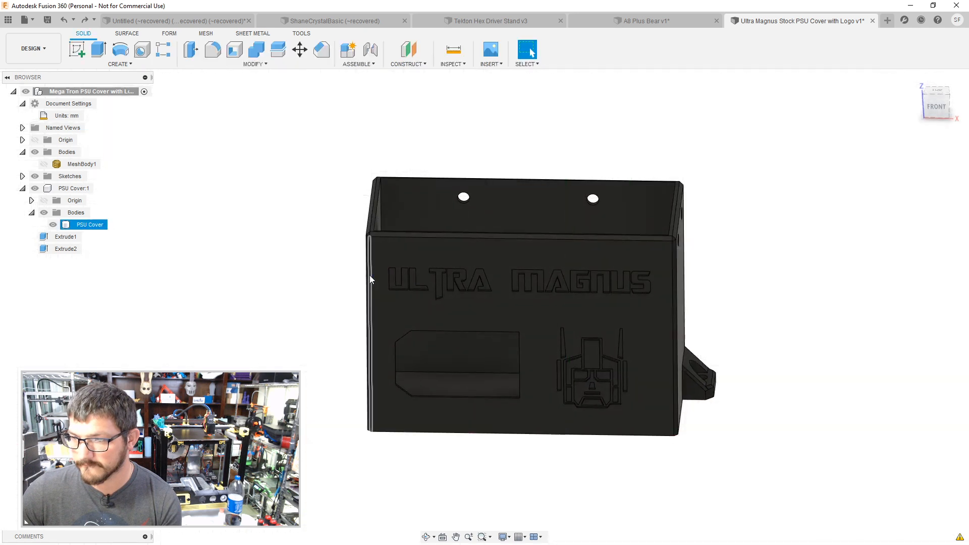
pyautogui.hotkey('ctrl', 'z')
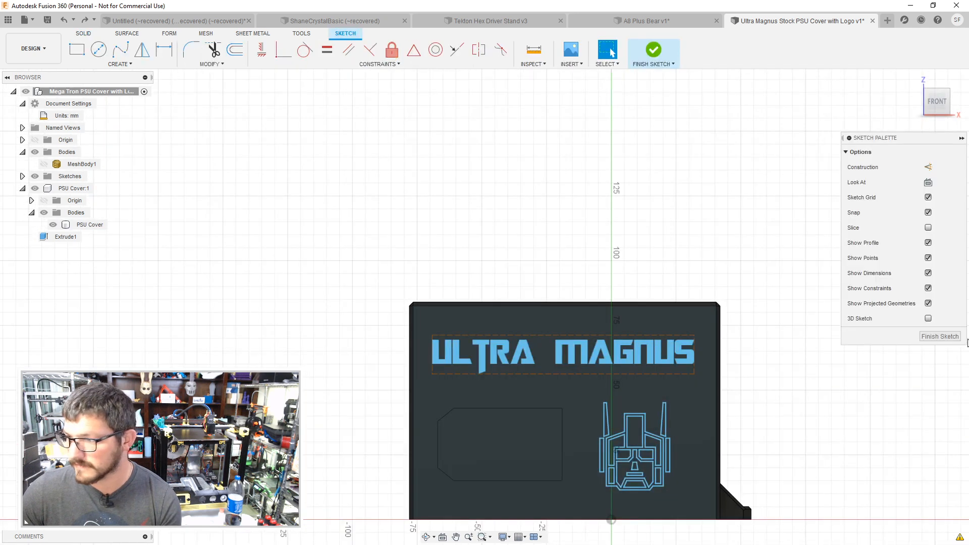
# Step: Finish the lettering and emblem sketch and turn on design history capture for the root component
pyautogui.click(947, 337)
pyautogui.rightClick(98, 92)
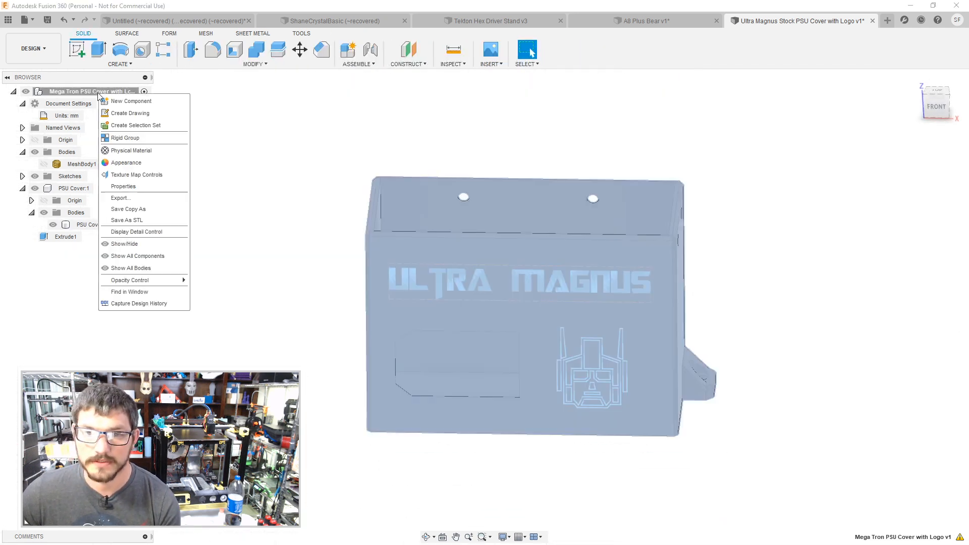
pyautogui.click(142, 304)
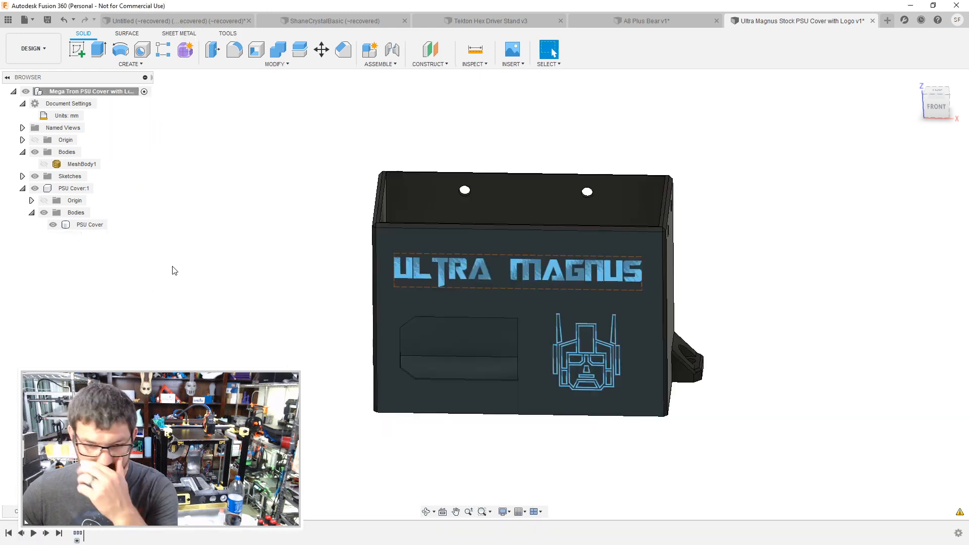
# Step: Cut the ULTRA MAGNUS lettering and all robot-face emblem profiles into the cover's front with a -1 mm extrude
pyautogui.scroll(5, 510, 284)
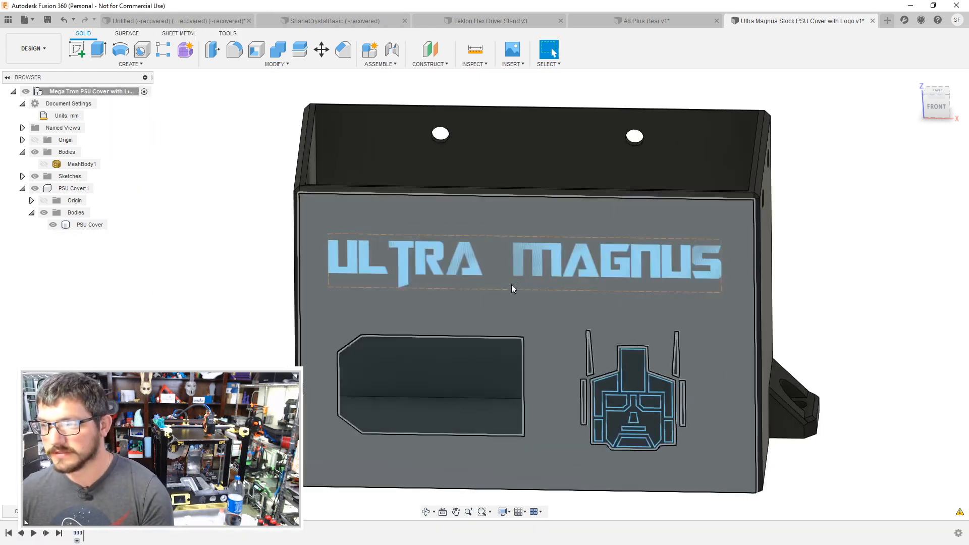
pyautogui.press('e')
pyautogui.click(525, 246)
pyautogui.keyDown('shift'); pyautogui.moveTo(525, 253); pyautogui.dragTo(635, 321, button='middle'); pyautogui.keyUp('shift')
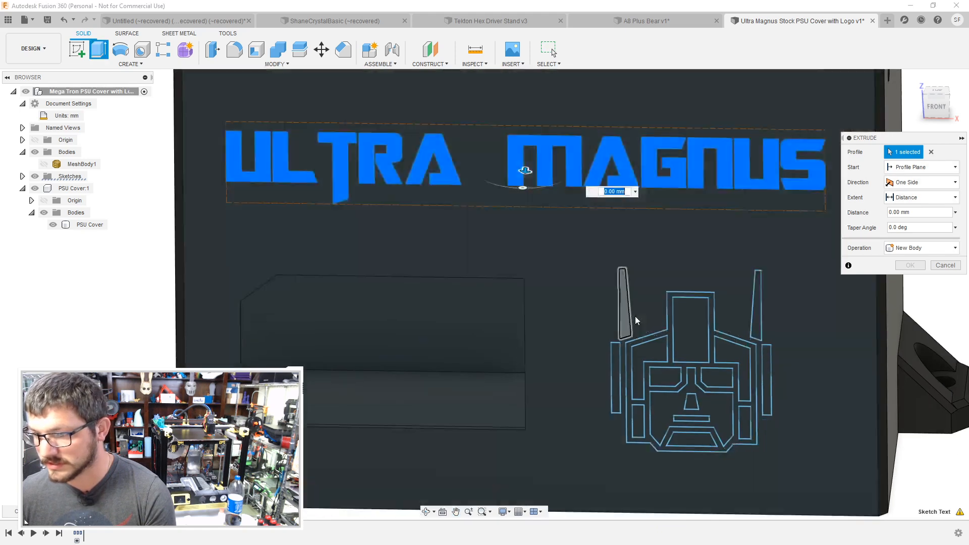
pyautogui.click(627, 328)
pyautogui.click(616, 367)
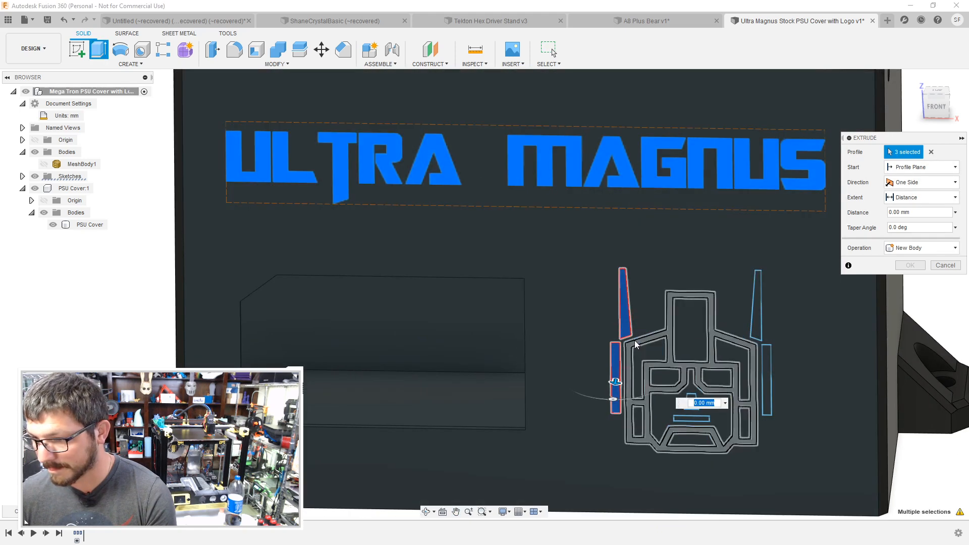
pyautogui.click(634, 342)
pyautogui.click(696, 420)
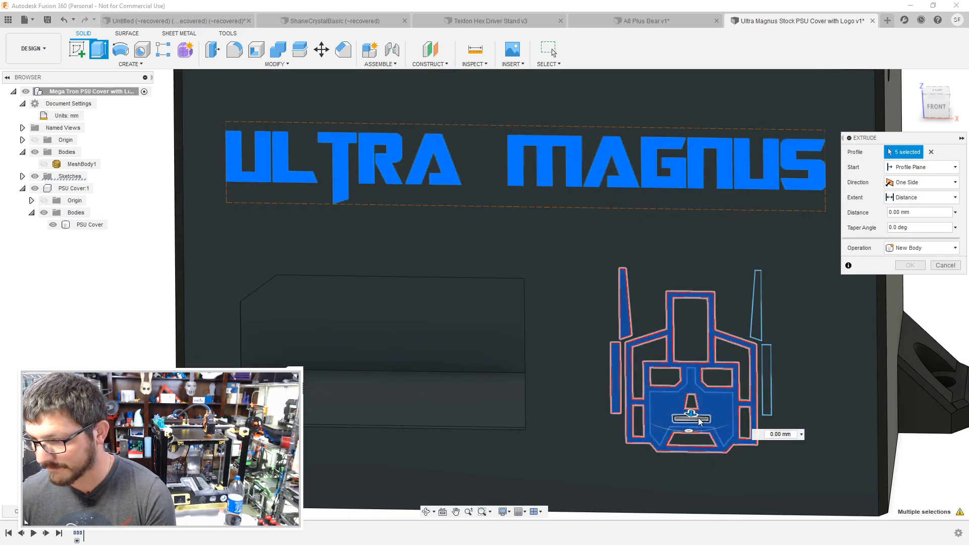
pyautogui.click(699, 419)
pyautogui.click(767, 393)
pyautogui.click(756, 336)
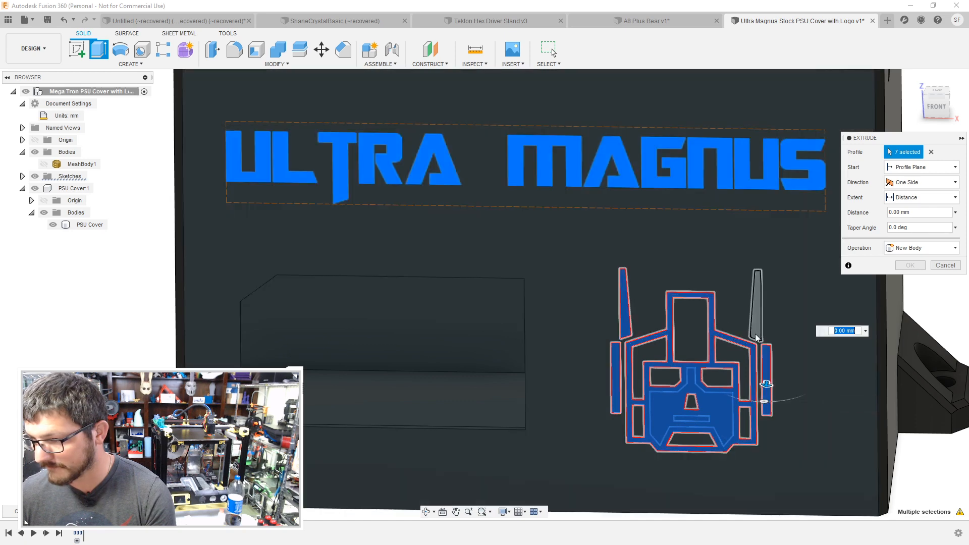
pyautogui.click(755, 338)
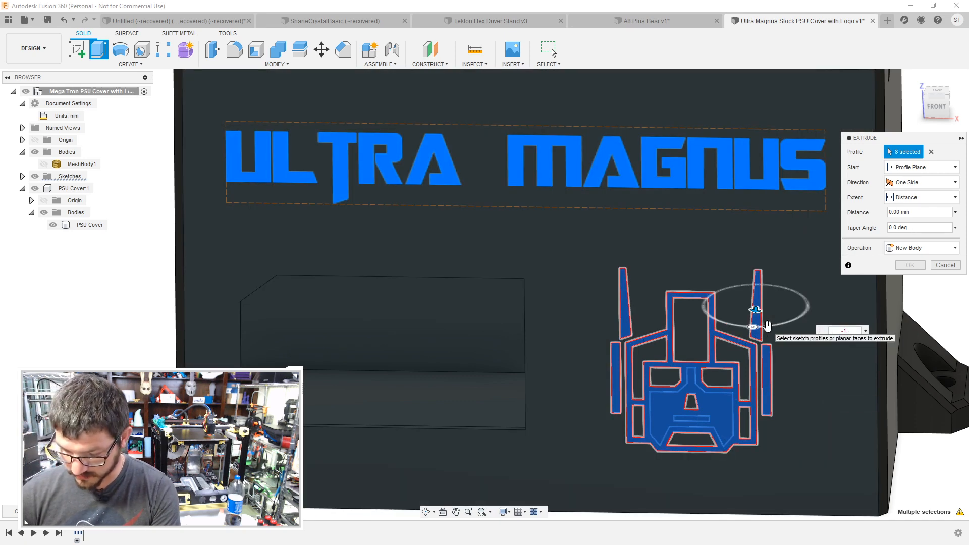
pyautogui.press('Return')
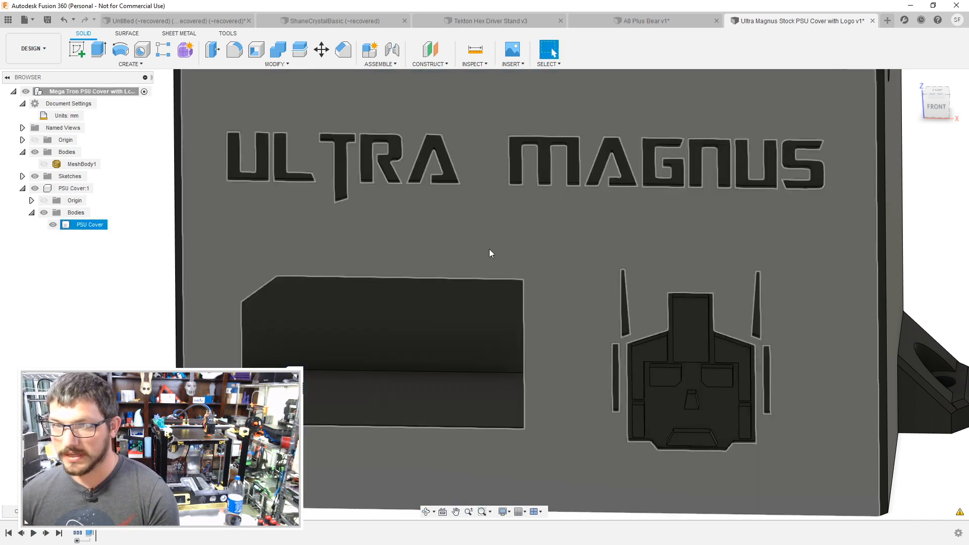
# Step: Start a sketch on the cover's front face and draw a rectangle about 107 by 18 mm around the lettering
pyautogui.moveTo(489, 249); pyautogui.dragTo(516, 313, button='middle')
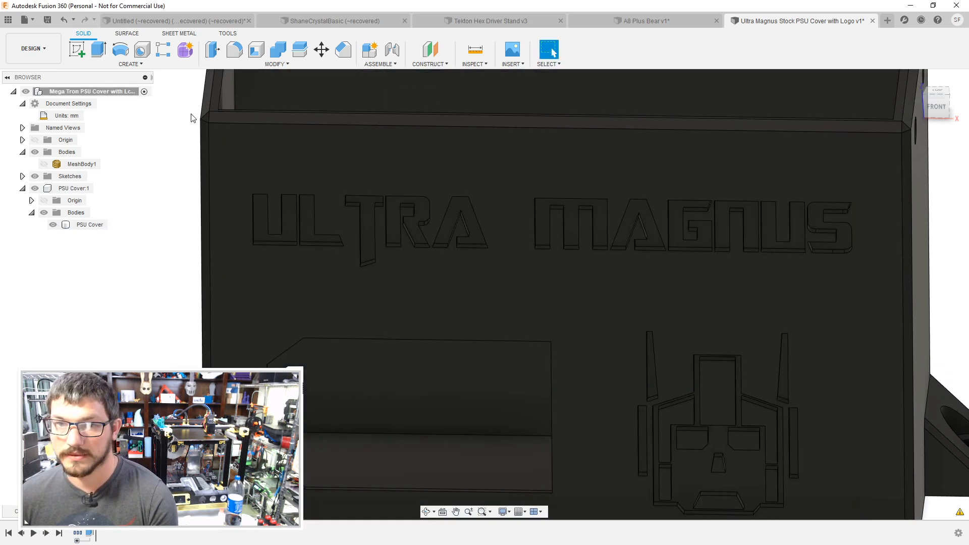
pyautogui.click(77, 50)
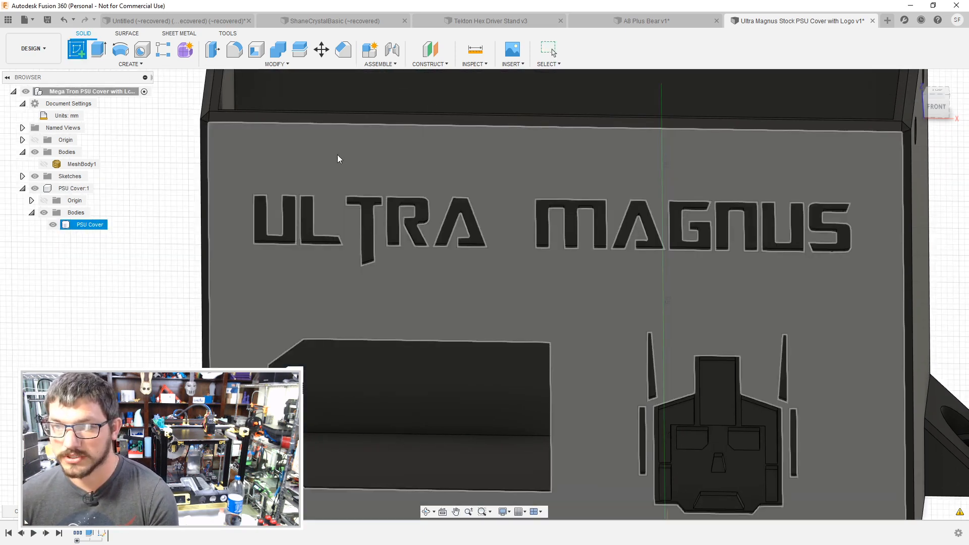
pyautogui.click(338, 159)
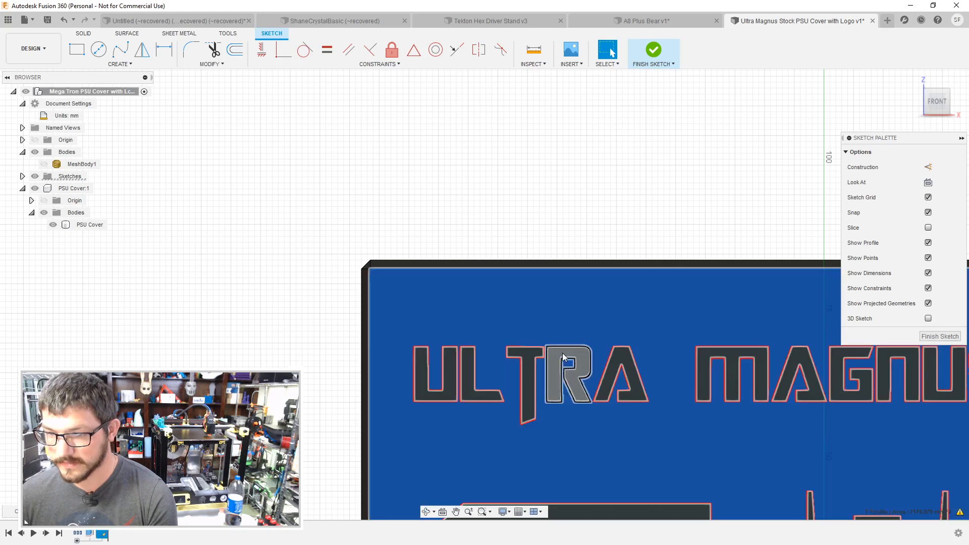
pyautogui.press('r')
pyautogui.moveTo(524, 327); pyautogui.dragTo(325, 204, button='middle')
pyautogui.scroll(-2, 576, 317)
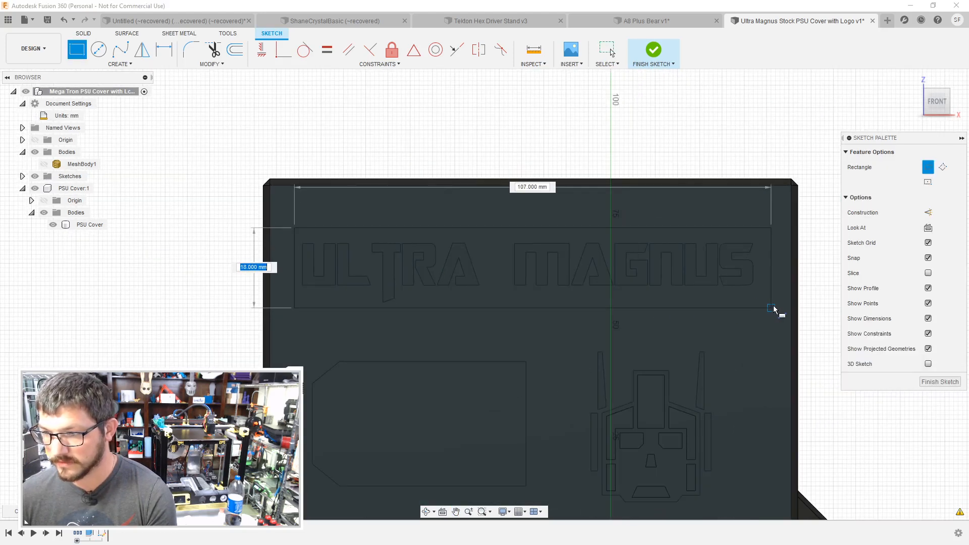
pyautogui.click(774, 309)
# Step: Draw a second rectangle closely around the robot-face emblem and finish the sketch
pyautogui.moveTo(680, 333); pyautogui.dragTo(560, 285, button='middle')
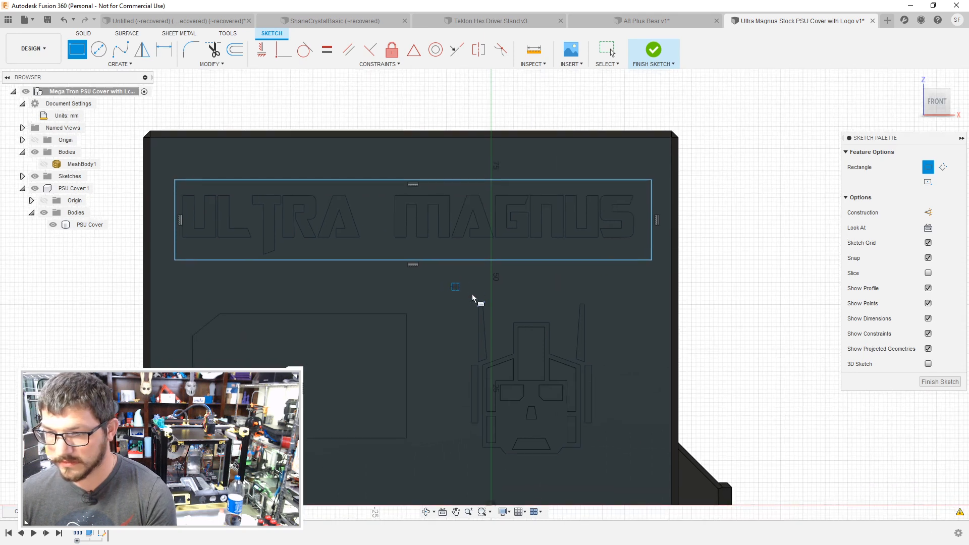
pyautogui.click(450, 287)
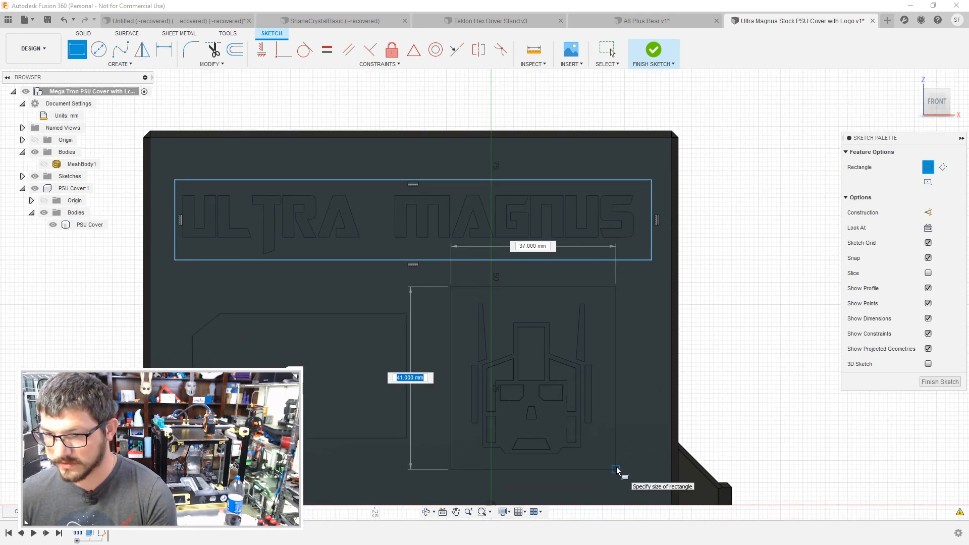
pyautogui.press('Escape')
pyautogui.press('r')
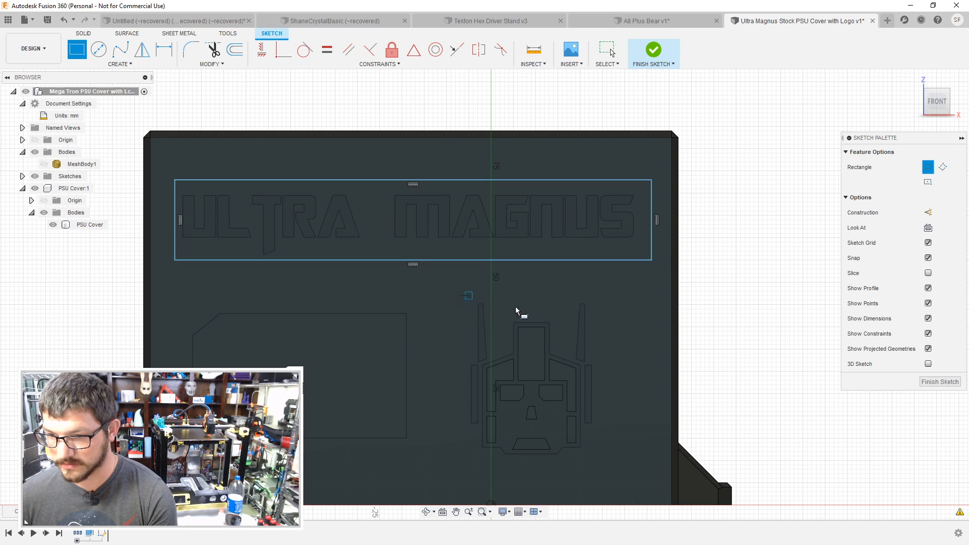
pyautogui.click(460, 295)
pyautogui.click(607, 465)
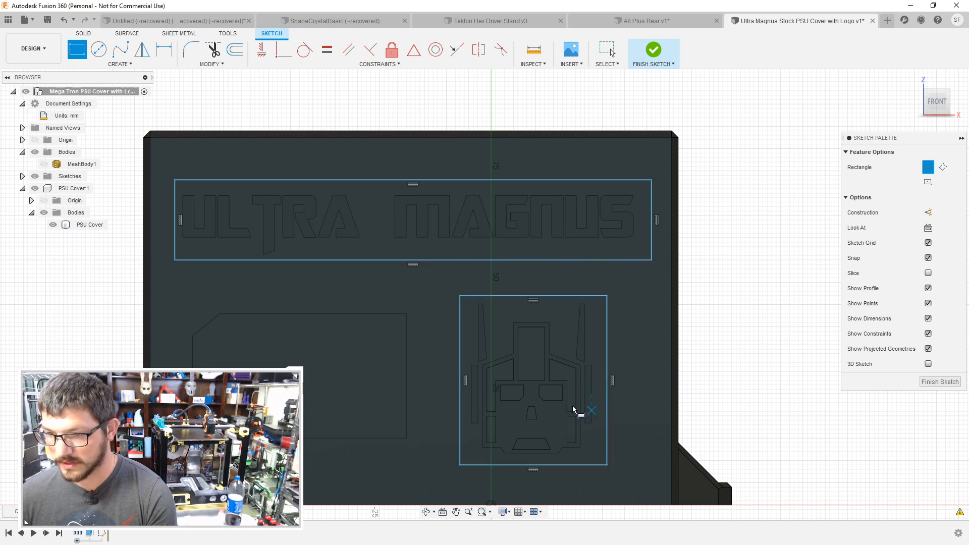
pyautogui.click(939, 382)
pyautogui.press('e')
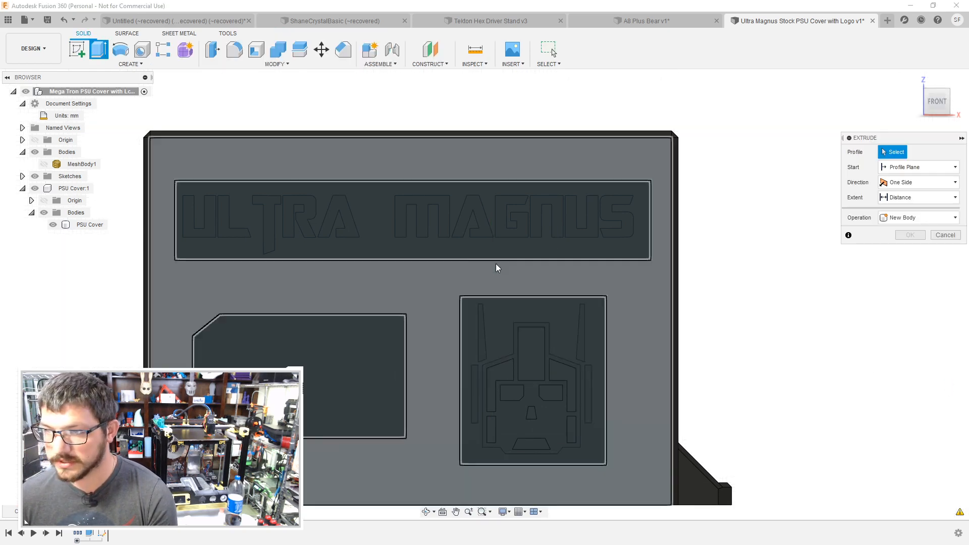
pyautogui.click(494, 254)
pyautogui.click(504, 325)
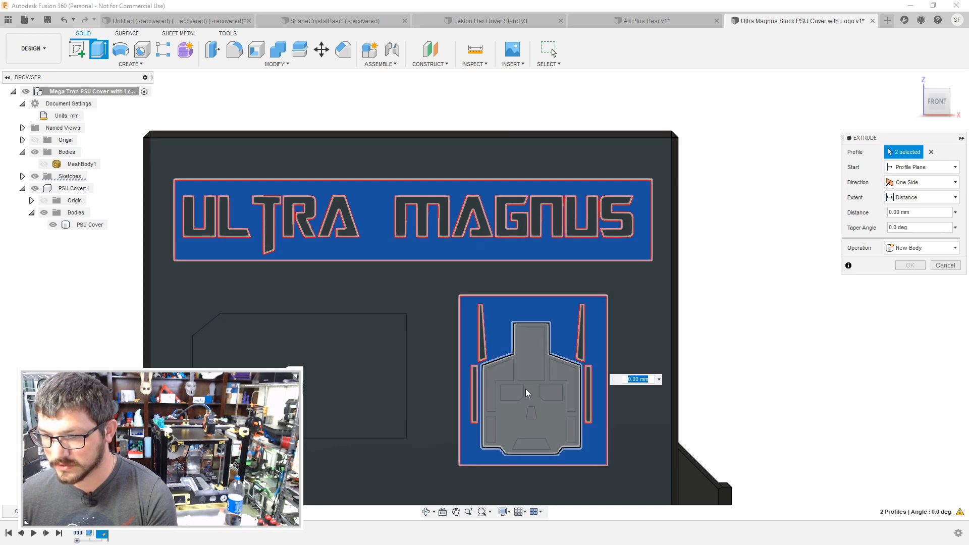
pyautogui.scroll(-2, 526, 384)
pyautogui.scroll(3, 526, 384)
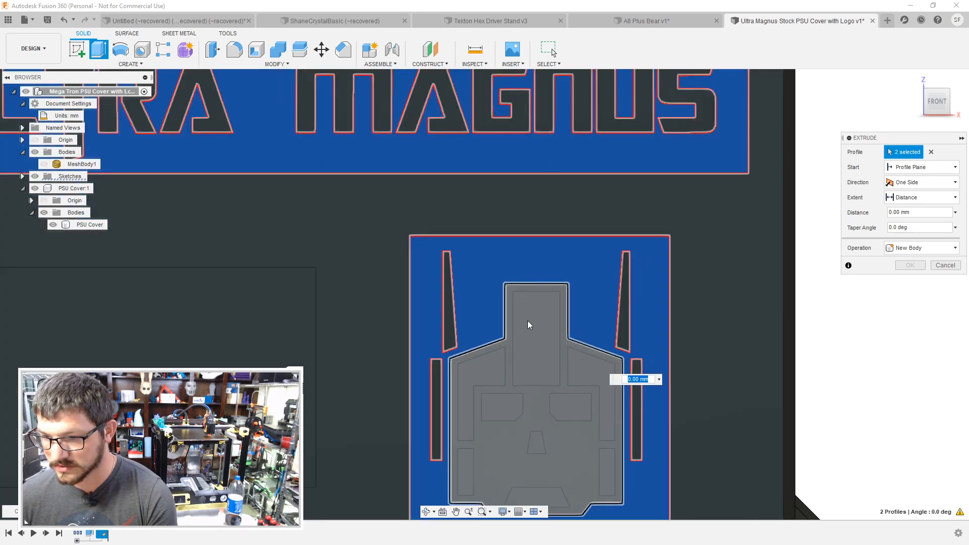
pyautogui.scroll(-2, 558, 340)
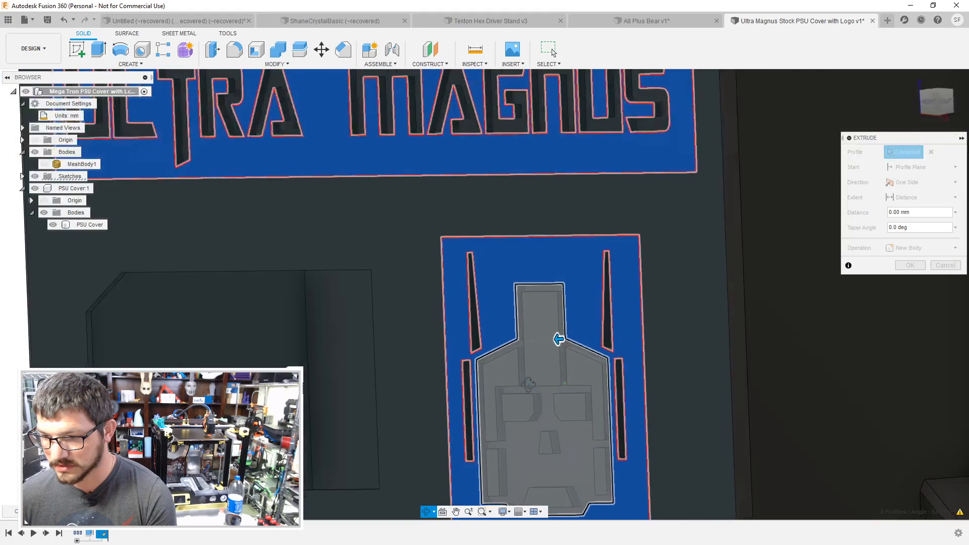
pyautogui.keyDown('shift'); pyautogui.moveTo(558, 340); pyautogui.dragTo(551, 371, button='middle'); pyautogui.keyUp('shift')
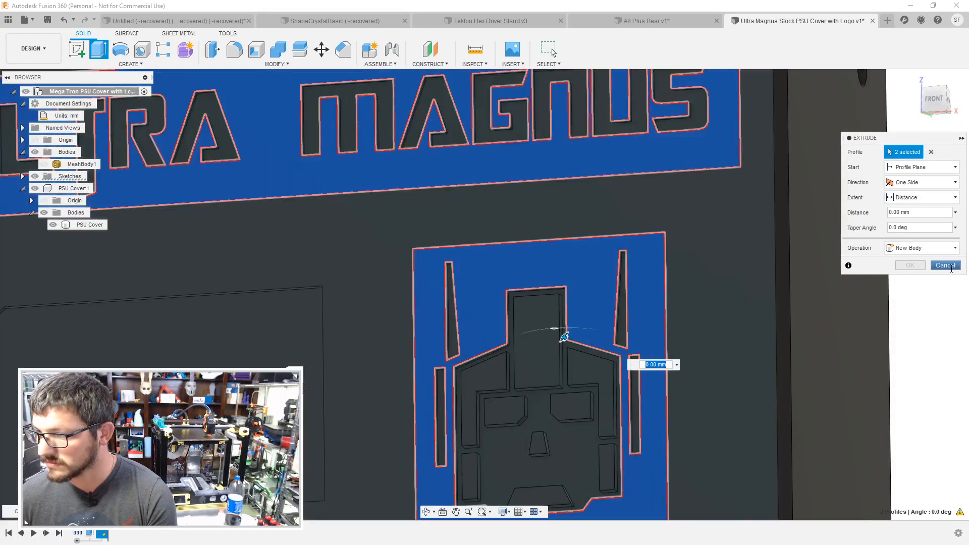
pyautogui.click(951, 267)
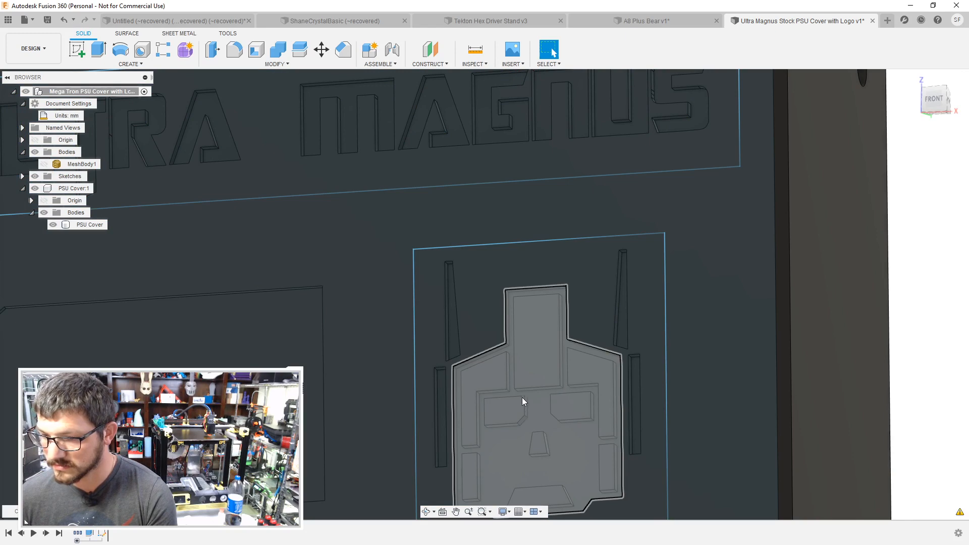
# Step: Edit the cut extrude on the cover's front to leave out the emblem's central face area and include the nose and mouth profiles
pyautogui.keyDown('shift'); pyautogui.moveTo(522, 398); pyautogui.dragTo(521, 328, button='middle'); pyautogui.keyUp('shift')
pyautogui.click(538, 395)
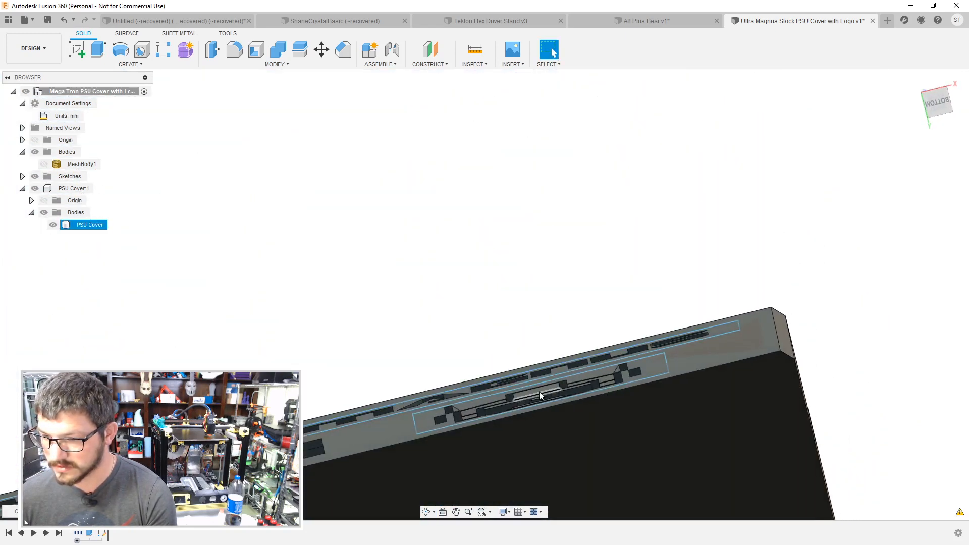
pyautogui.keyDown('shift'); pyautogui.moveTo(539, 395); pyautogui.dragTo(505, 456, button='middle'); pyautogui.keyUp('shift')
pyautogui.scroll(-3, 472, 382)
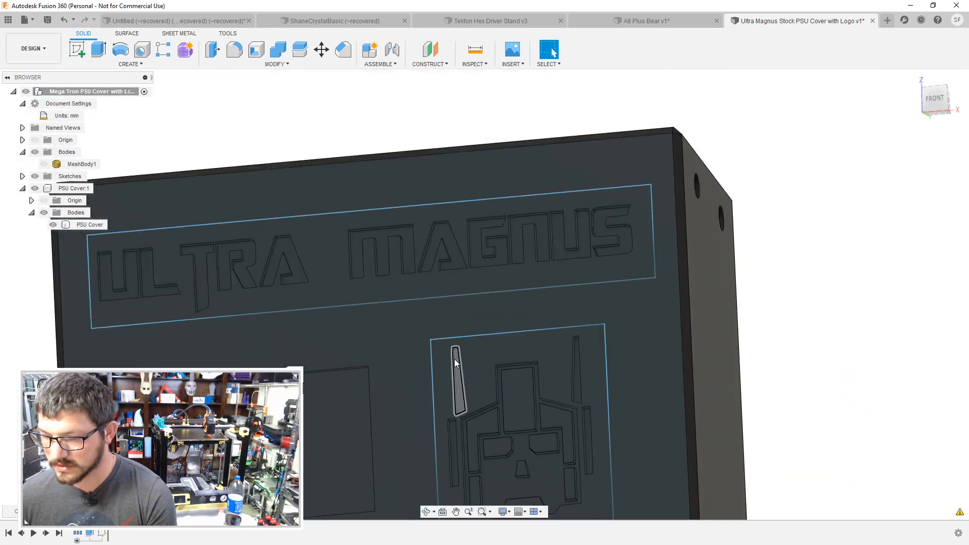
pyautogui.scroll(-1, 488, 353)
pyautogui.moveTo(498, 338); pyautogui.dragTo(607, 272, button='middle')
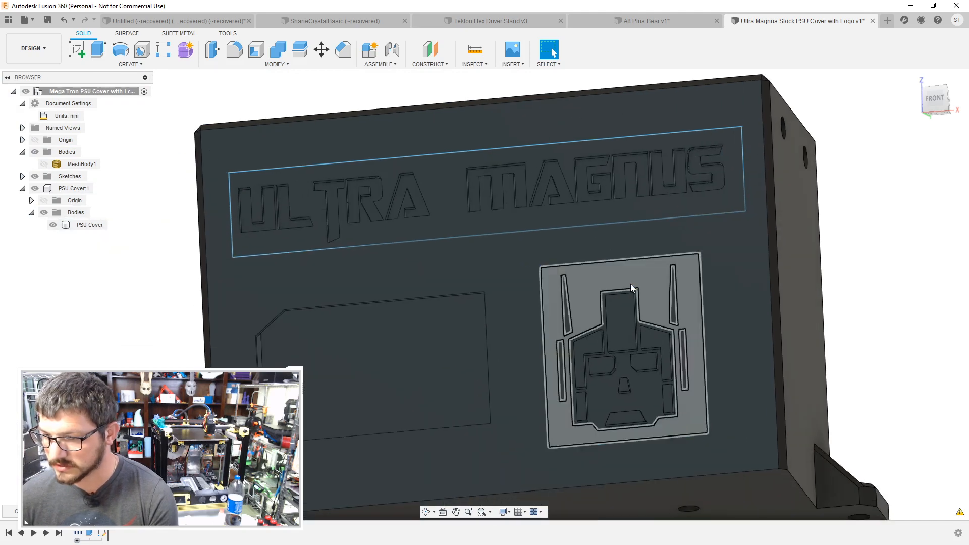
pyautogui.keyDown('shift'); pyautogui.moveTo(707, 379); pyautogui.dragTo(736, 404, button='middle'); pyautogui.keyUp('shift')
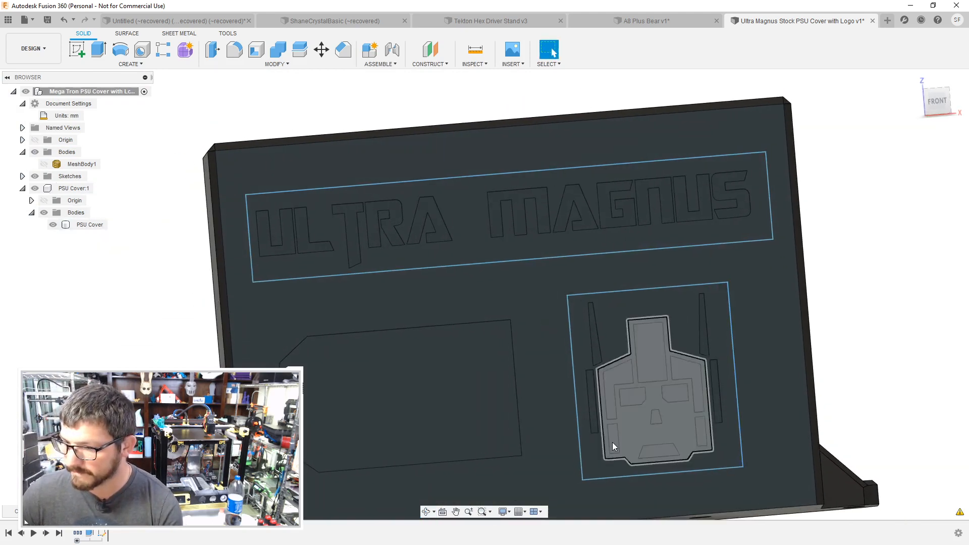
pyautogui.doubleClick(90, 533)
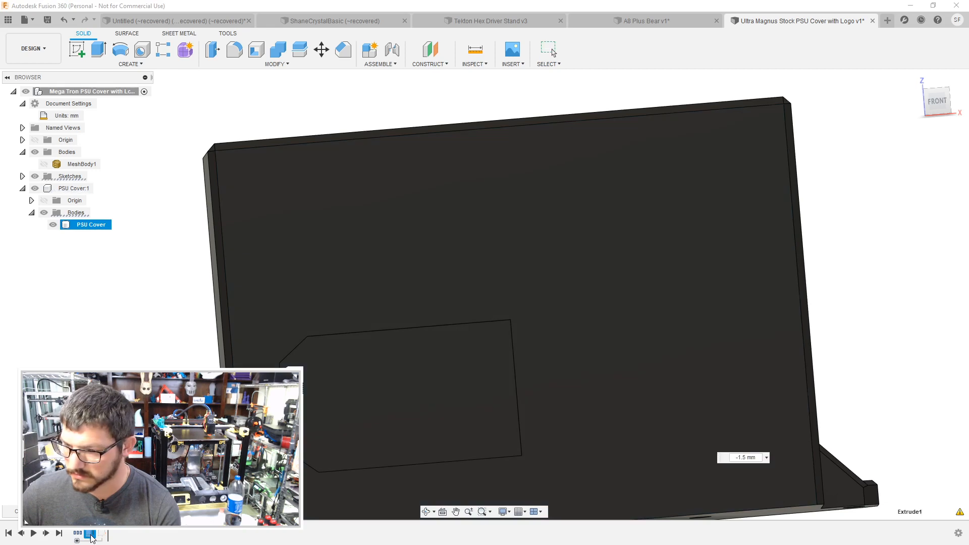
pyautogui.scroll(6, 655, 432)
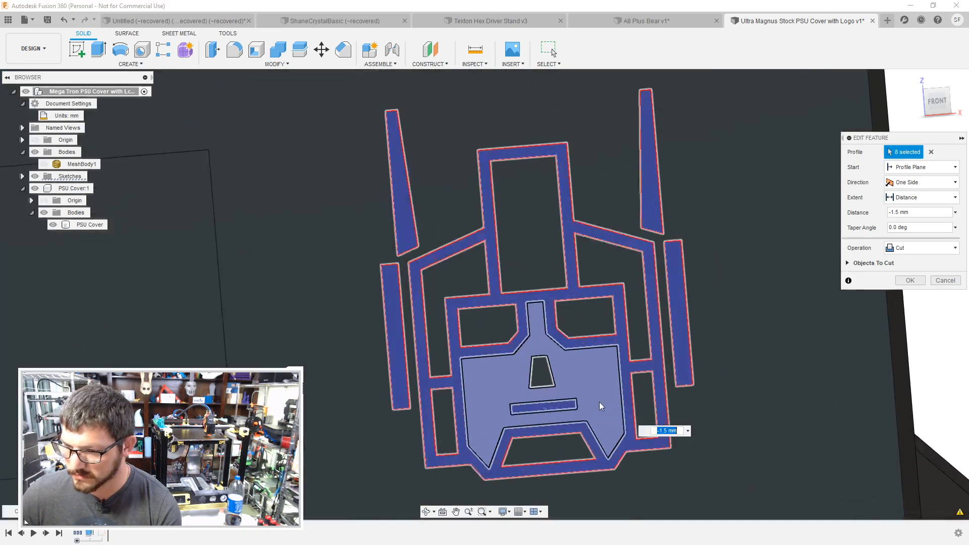
pyautogui.click(543, 411)
pyautogui.click(543, 408)
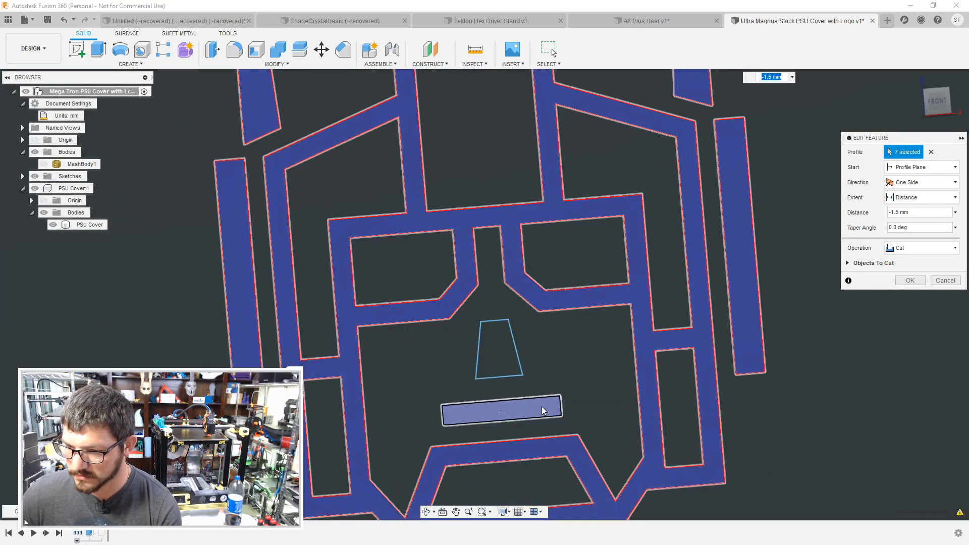
pyautogui.click(497, 360)
pyautogui.click(909, 281)
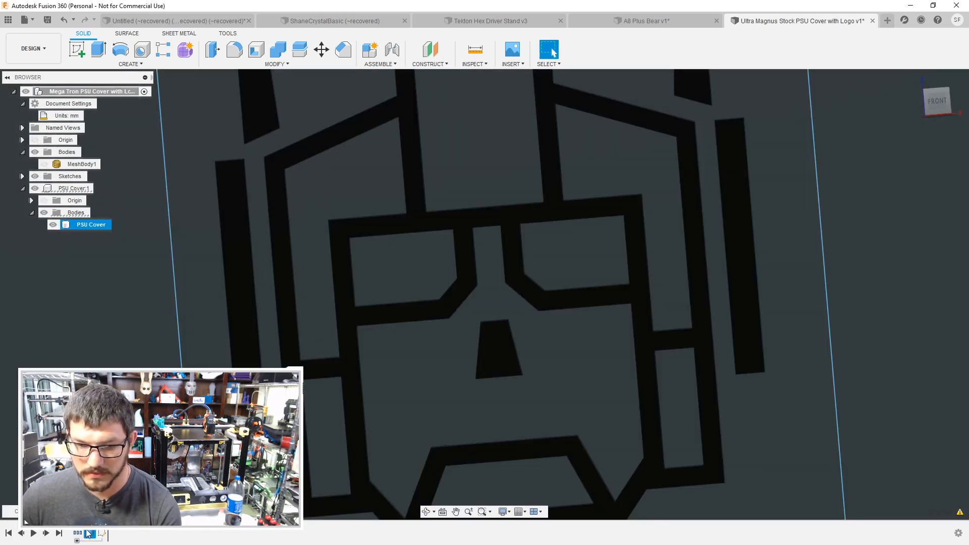
# Step: Check the emblem's cut profiles and compare the recess with the robot face in the A8 Plus Bear design
pyautogui.doubleClick(88, 533)
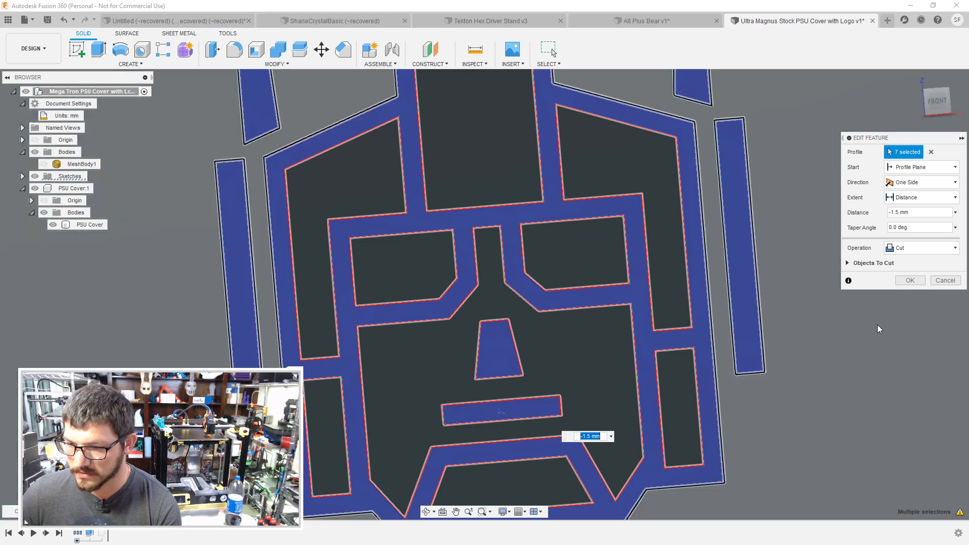
pyautogui.click(917, 281)
pyautogui.scroll(-5, 626, 301)
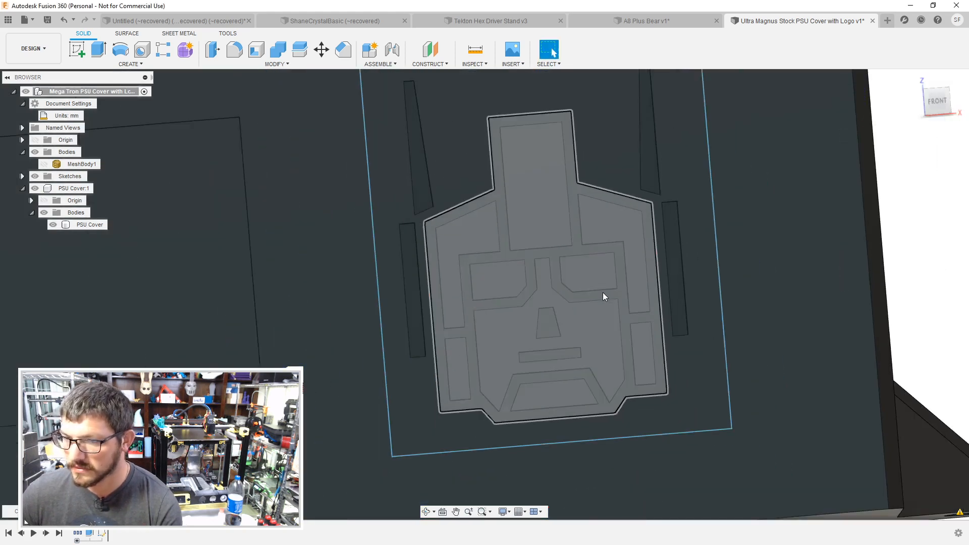
pyautogui.scroll(-4, 551, 248)
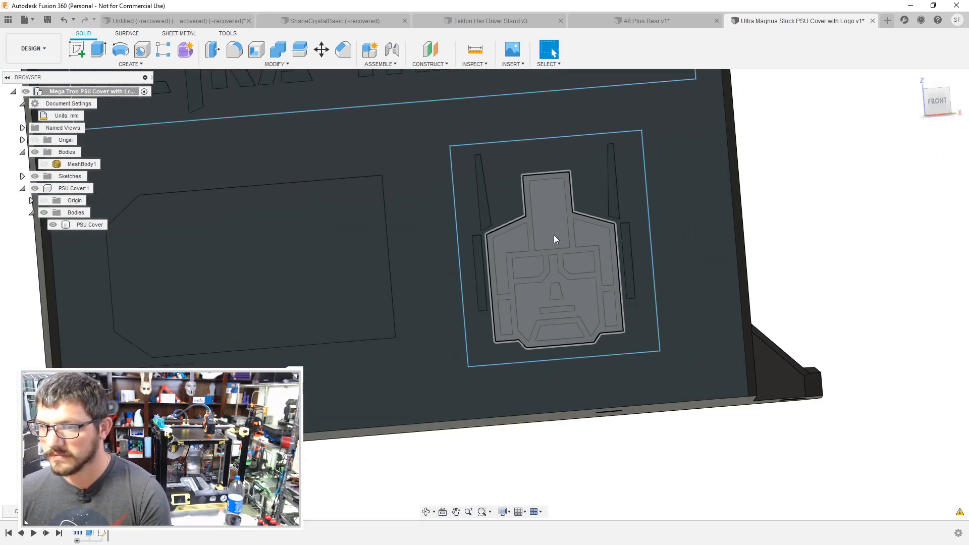
pyautogui.keyDown('shift'); pyautogui.moveTo(539, 204); pyautogui.dragTo(529, 207, button='middle'); pyautogui.keyUp('shift')
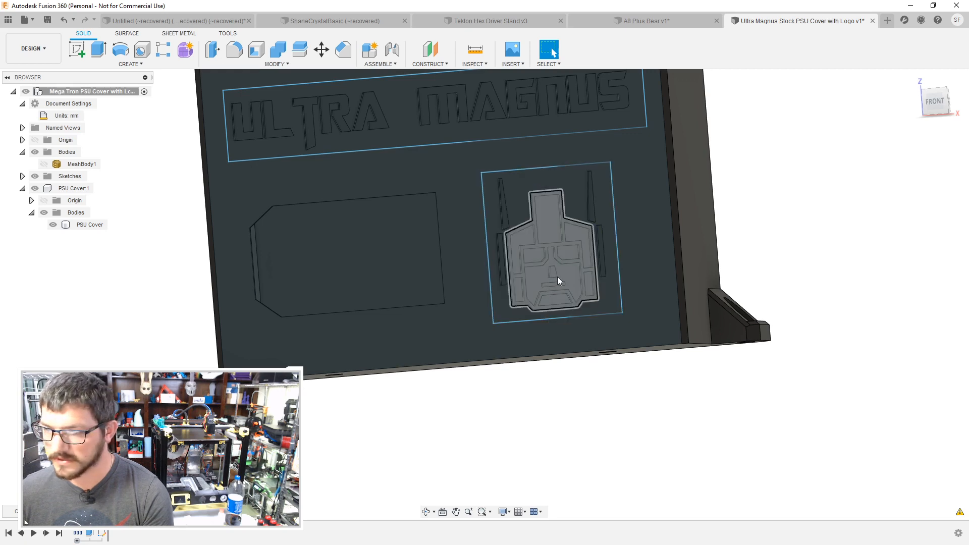
pyautogui.scroll(5, 558, 272)
pyautogui.keyDown('shift'); pyautogui.moveTo(573, 295); pyautogui.dragTo(610, 292, button='middle'); pyautogui.keyUp('shift')
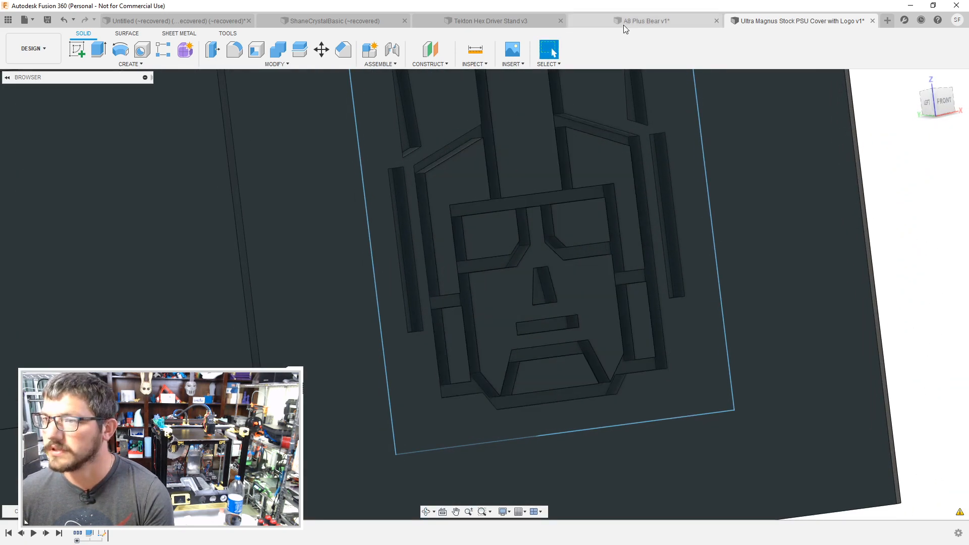
pyautogui.click(622, 25)
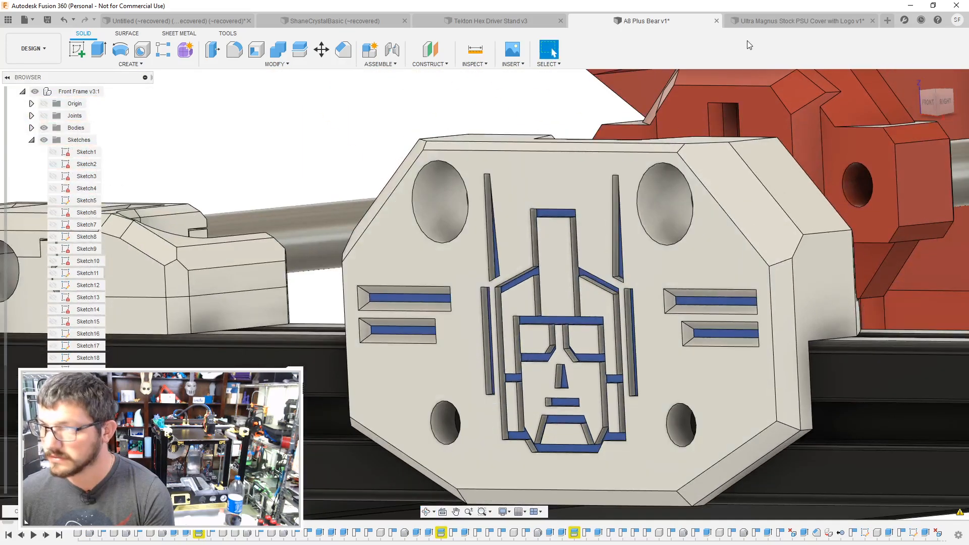
pyautogui.click(765, 22)
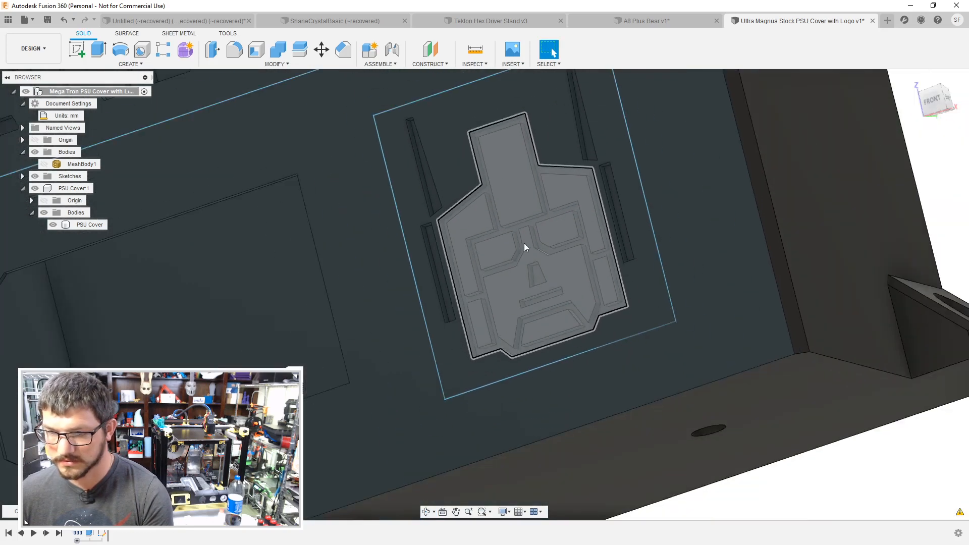
# Step: Try removing the rectangle around the robot-face emblem, select the face profile, and undo the removal
pyautogui.click(610, 238)
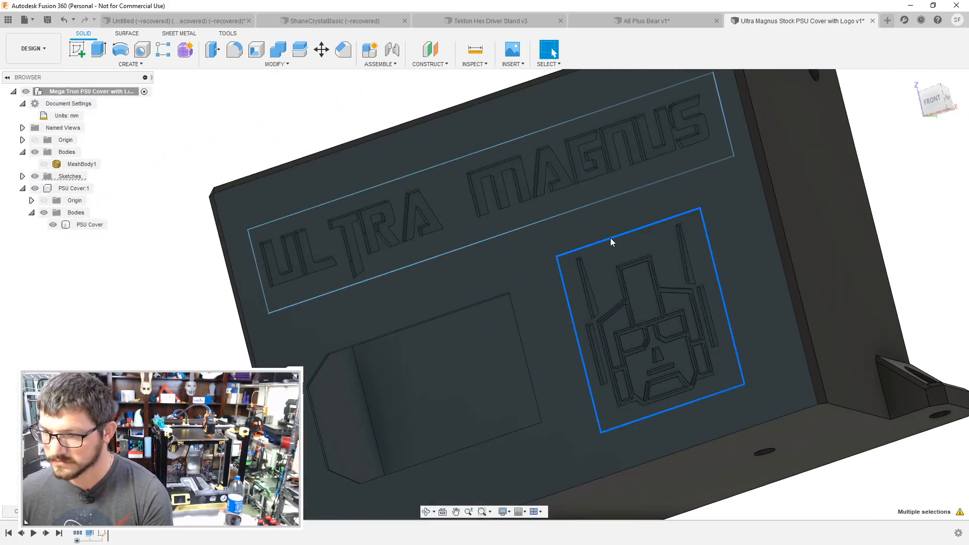
pyautogui.click(611, 238)
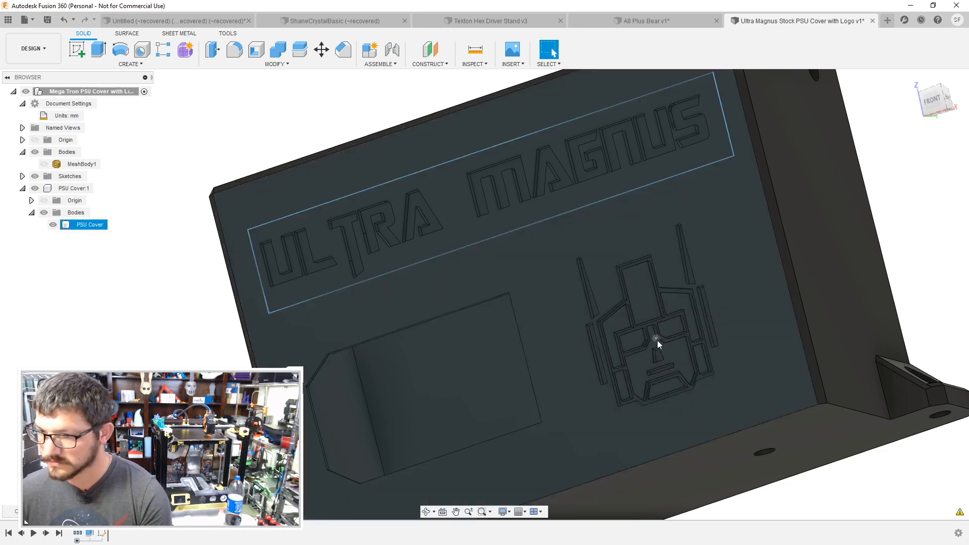
pyautogui.click(643, 362)
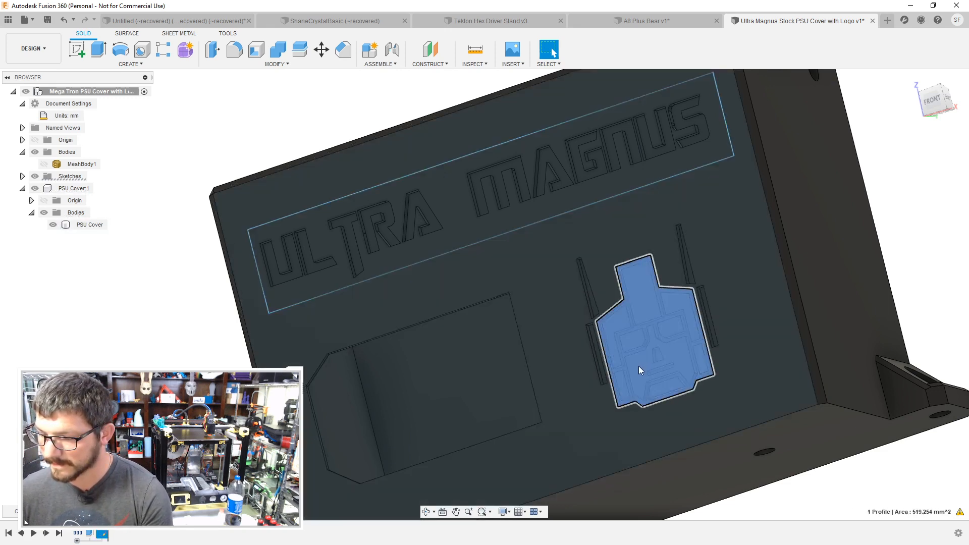
pyautogui.keyDown('shift'); pyautogui.moveTo(638, 365); pyautogui.dragTo(613, 377, button='middle'); pyautogui.keyUp('shift')
pyautogui.hotkey('ctrl', 'z')
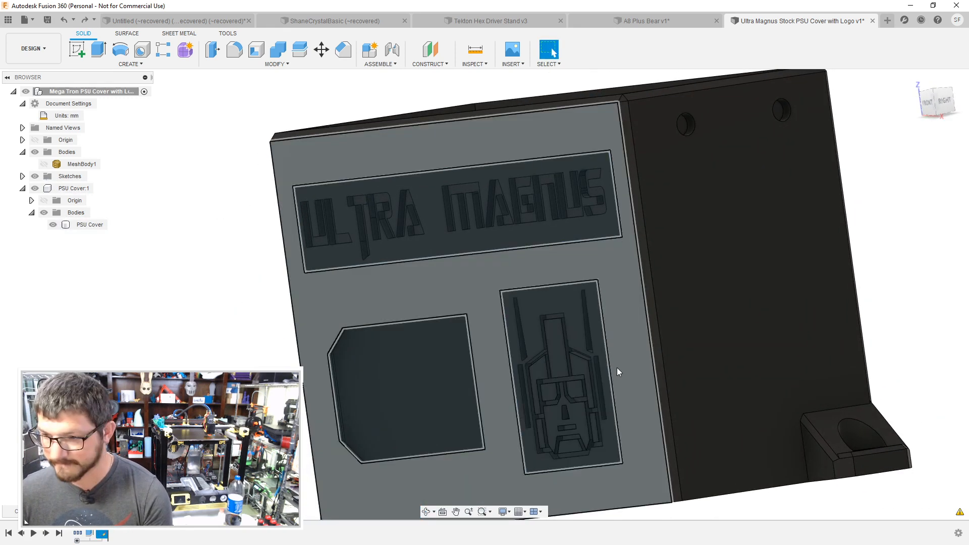
# Step: Undo the rectangle sketch, the lettering and emblem cut, and the design history capture
pyautogui.doubleClick(616, 362)
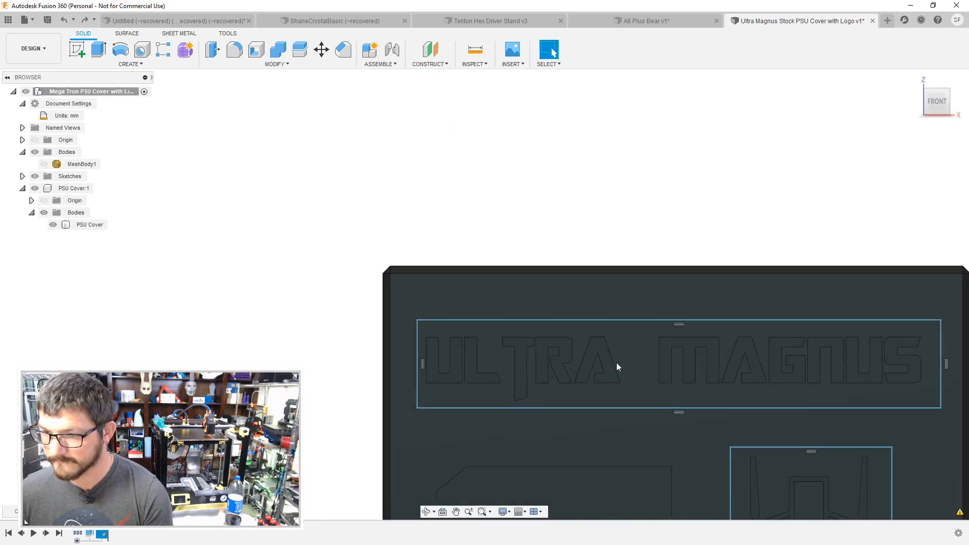
pyautogui.hotkey('ctrl', 'z')
pyautogui.hotkey('ctrl', 'z')
pyautogui.hotkey('ctrl', 'z')
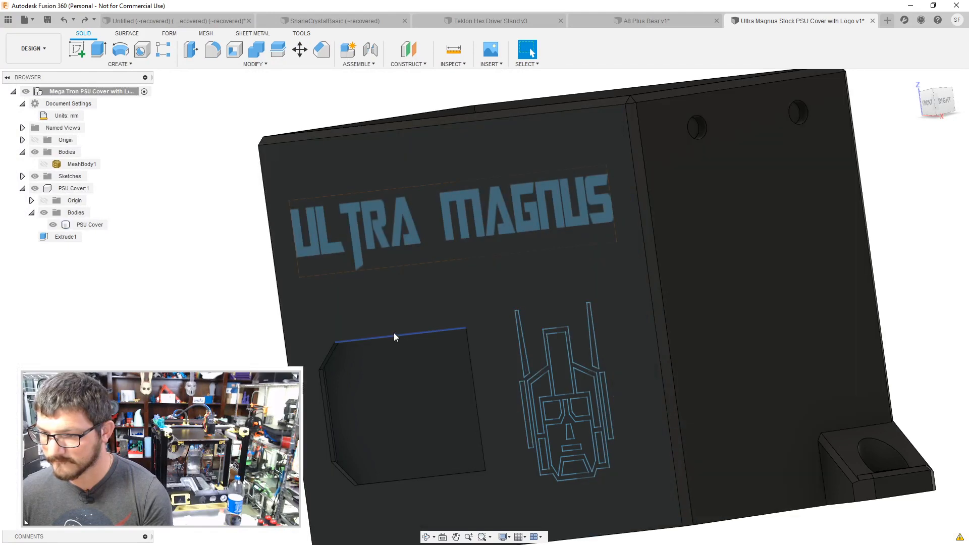
# Step: Turn on design history capture for the root component and cut the ULTRA MAGNUS lettering with a -1.5 mm extrude
pyautogui.rightClick(116, 91)
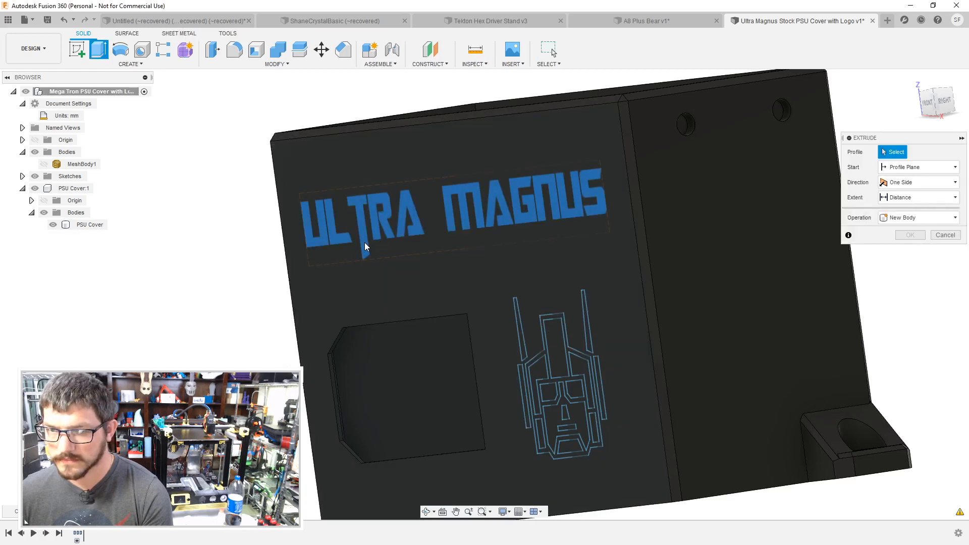
pyautogui.click(364, 242)
pyautogui.write('-1.5')
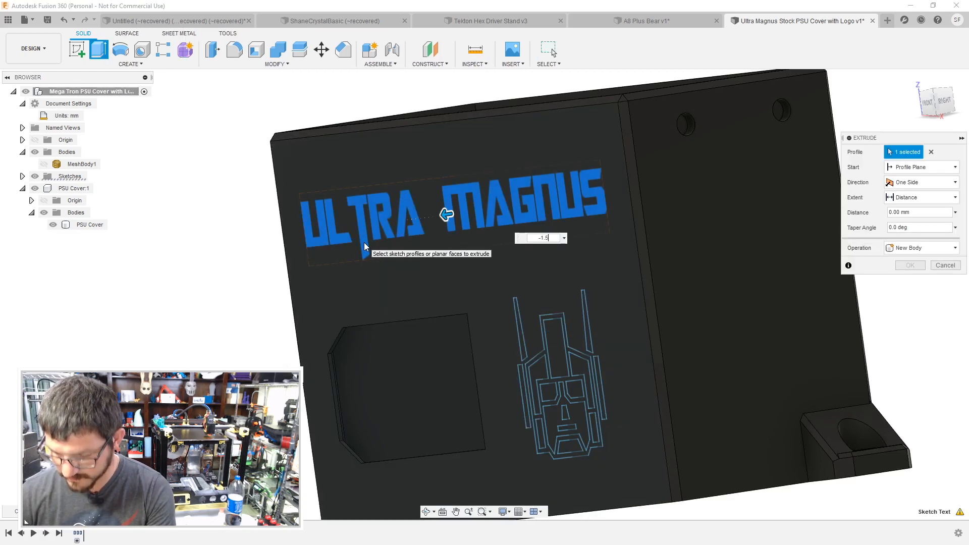
pyautogui.press('Return')
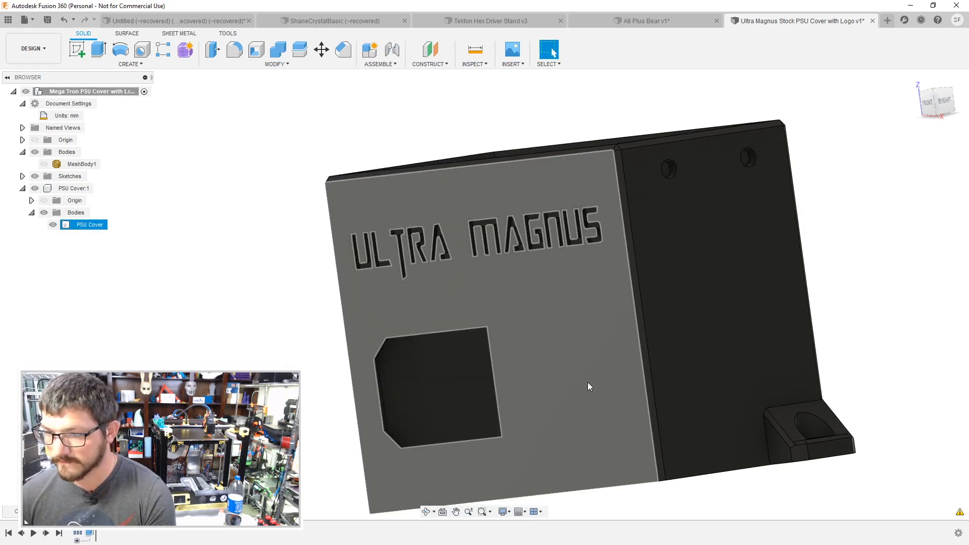
# Step: Show the emblem sketch and cut the robot face's outline, nose, mouth bar and four side profiles with a -1.5 mm extrude
pyautogui.click(149, 302)
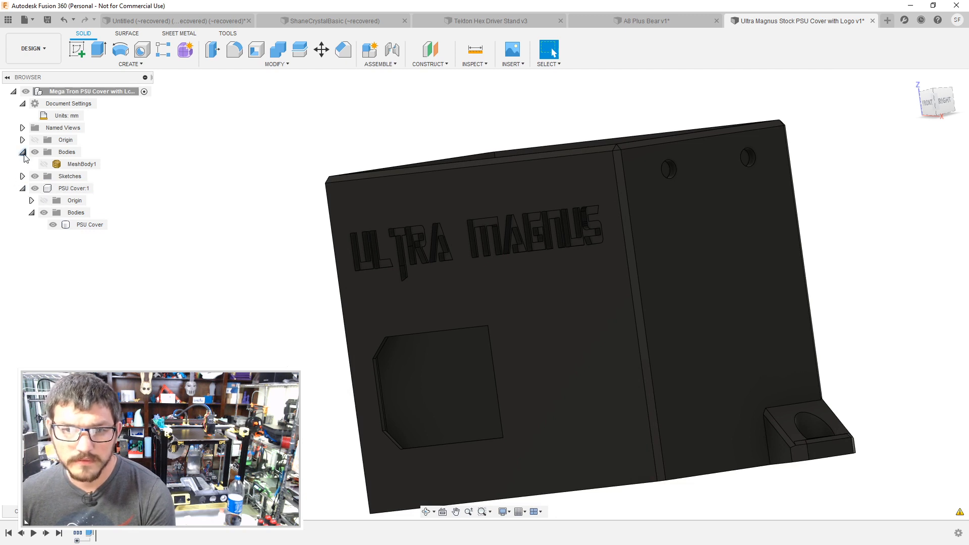
pyautogui.click(22, 176)
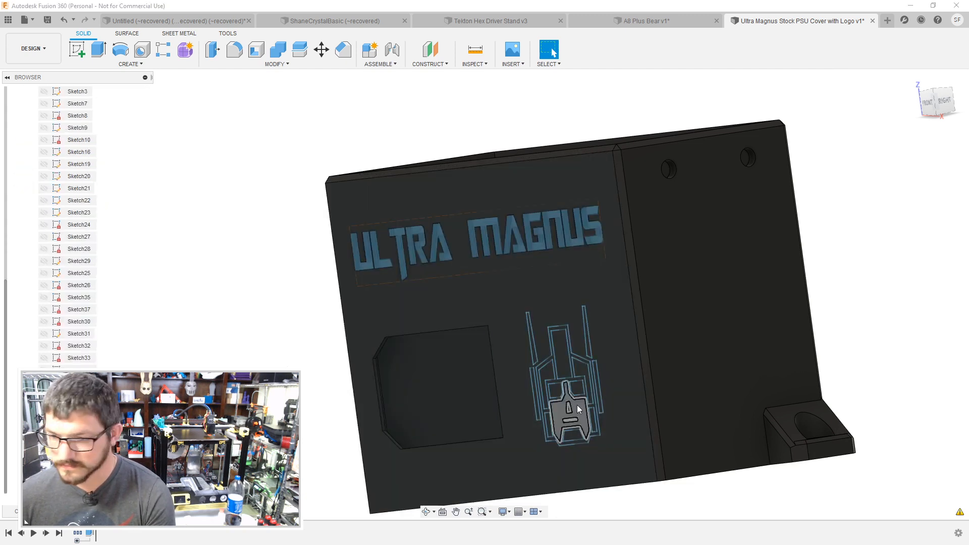
pyautogui.press('e')
pyautogui.scroll(6, 549, 366)
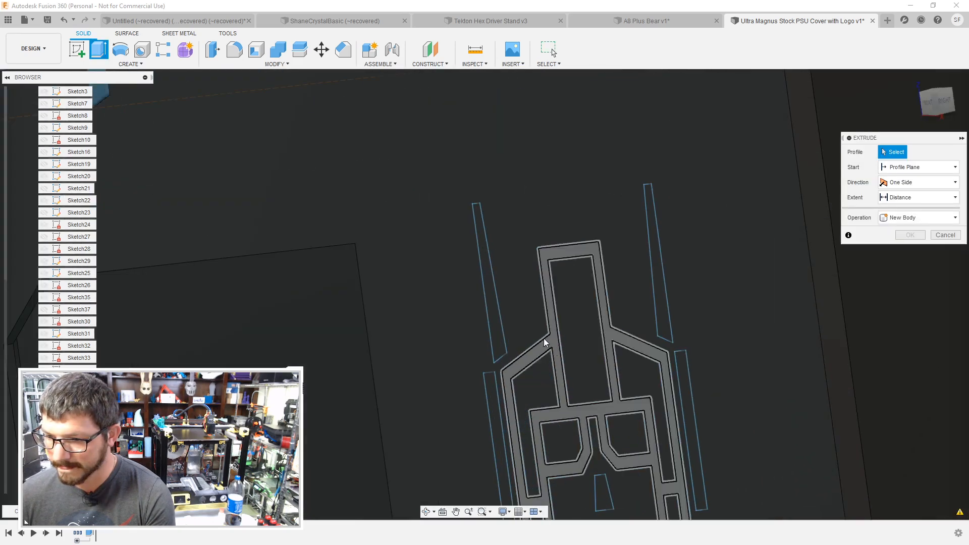
pyautogui.click(553, 338)
pyautogui.scroll(-3, 571, 373)
pyautogui.click(570, 366)
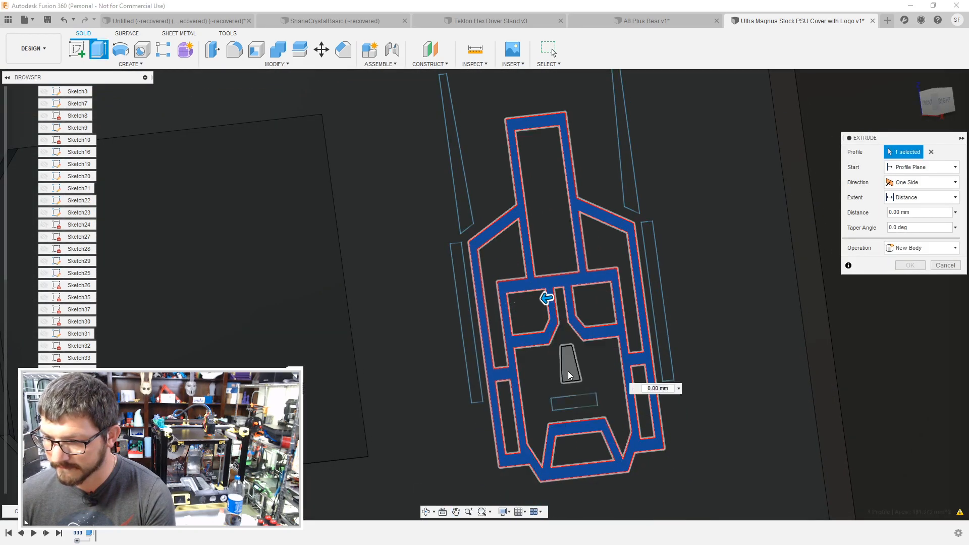
pyautogui.click(571, 402)
pyautogui.click(665, 335)
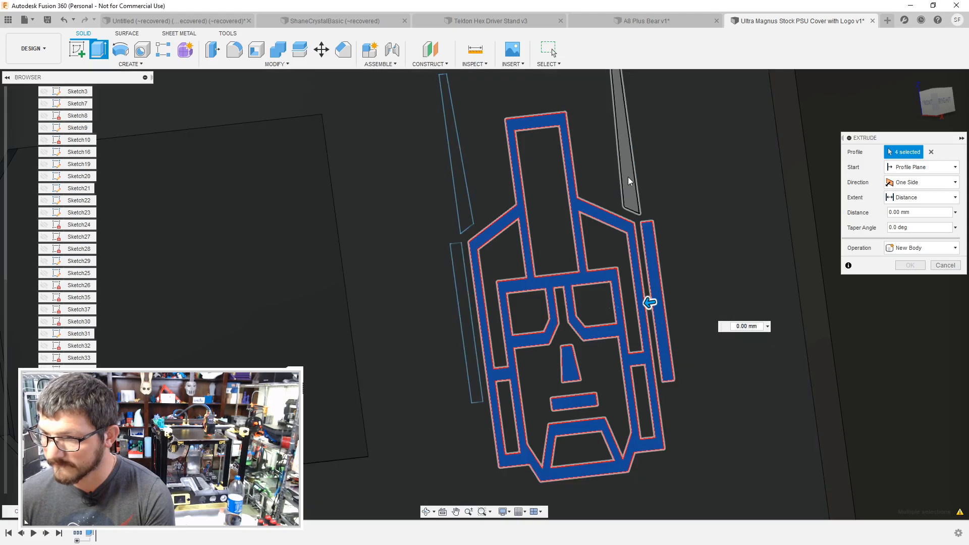
pyautogui.click(628, 177)
pyautogui.click(461, 225)
pyautogui.click(459, 263)
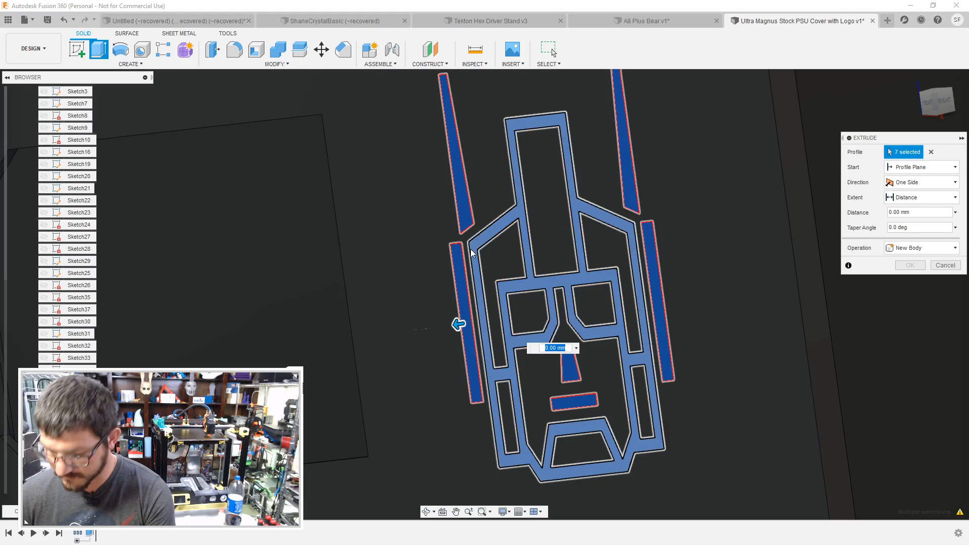
pyautogui.write('-1.5')
pyautogui.press('Return')
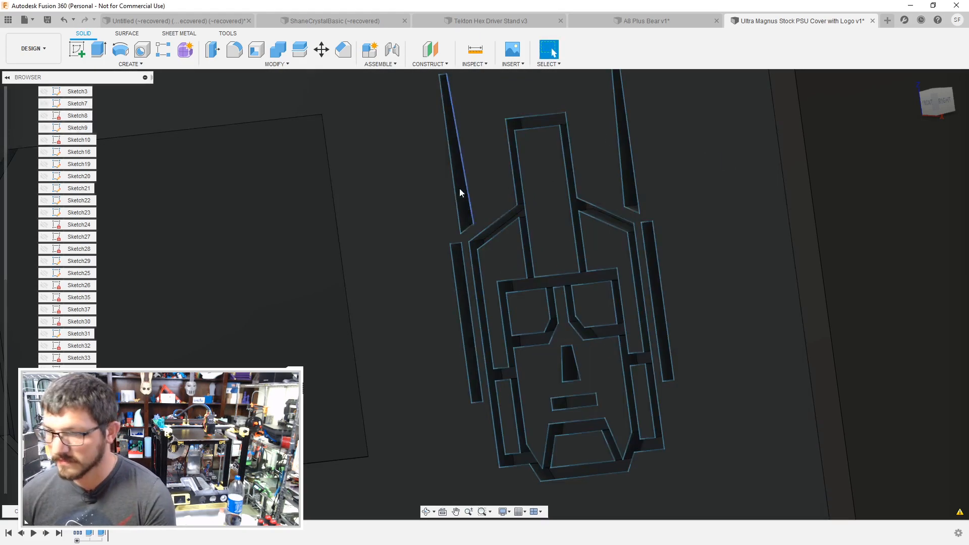
# Step: Sketch a 104 mm by 17 mm rectangle on the cover's front face, enclosing the ULTRA MAGNUS lettering
pyautogui.scroll(-4, 483, 271)
pyautogui.keyDown('shift'); pyautogui.moveTo(394, 290); pyautogui.dragTo(439, 270, button='middle'); pyautogui.keyUp('shift')
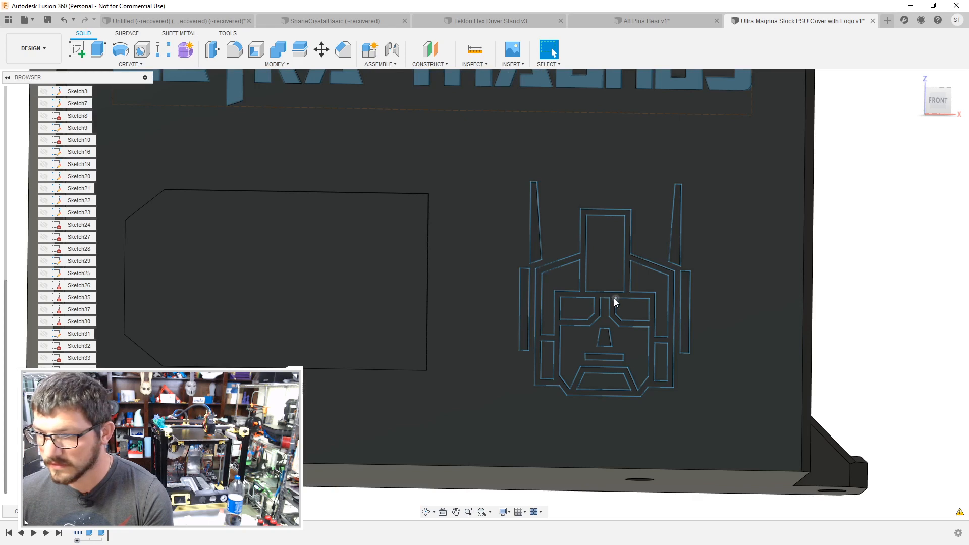
pyautogui.moveTo(613, 298)
pyautogui.keyDown('shift'); pyautogui.mouseDown(button='middle')
pyautogui.moveTo(491, 303)
pyautogui.moveTo(493, 231)
pyautogui.moveTo(483, 300)
pyautogui.moveTo(519, 363)
pyautogui.moveTo(530, 294)
pyautogui.moveTo(557, 263)
pyautogui.mouseUp(button='middle'); pyautogui.keyUp('shift')
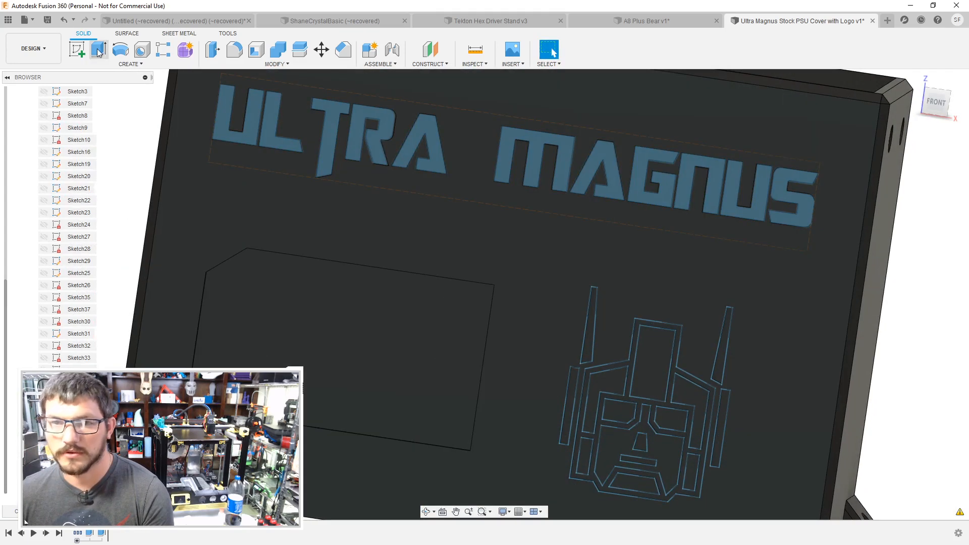
pyautogui.click(77, 49)
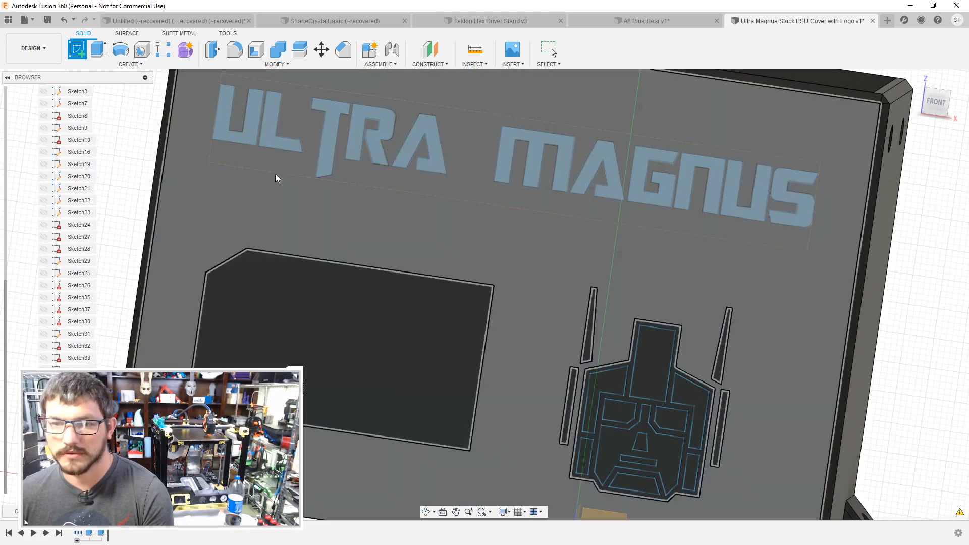
pyautogui.click(357, 210)
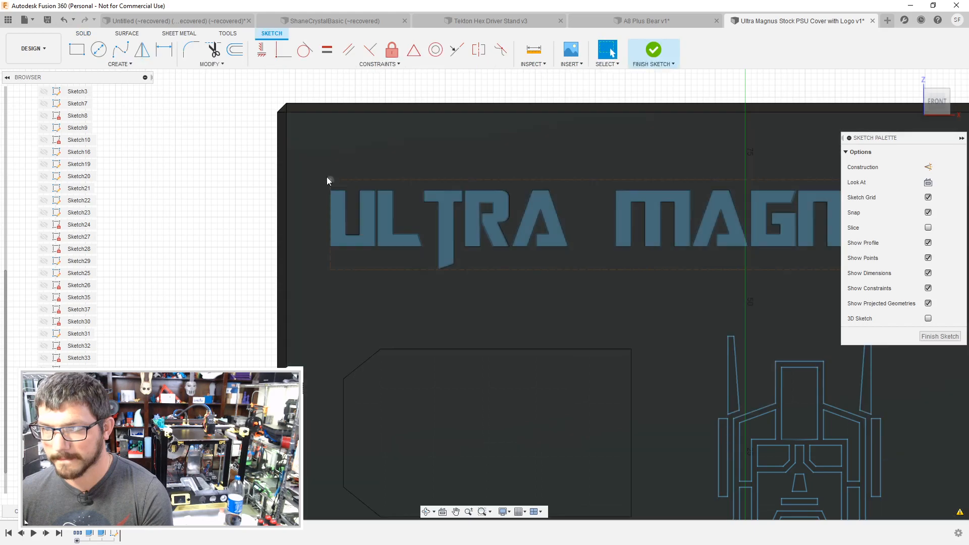
pyautogui.press('r')
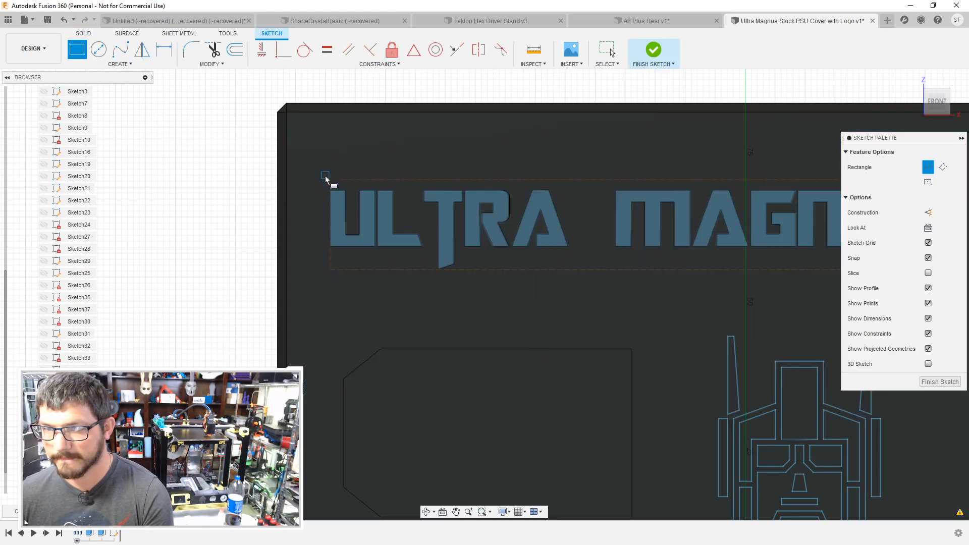
pyautogui.click(320, 176)
pyautogui.moveTo(562, 260); pyautogui.dragTo(325, 247, button='middle')
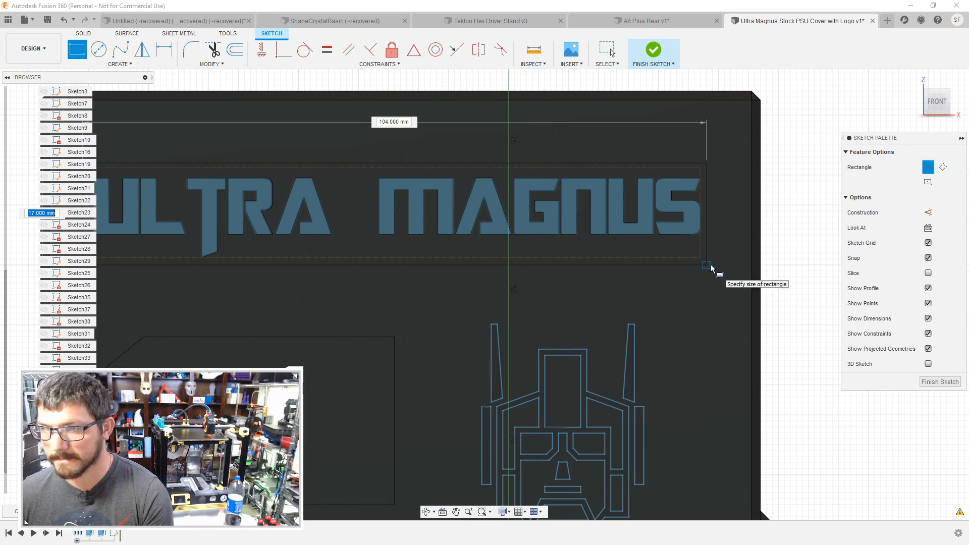
pyautogui.click(710, 266)
pyautogui.scroll(-2, 392, 245)
pyautogui.press('e')
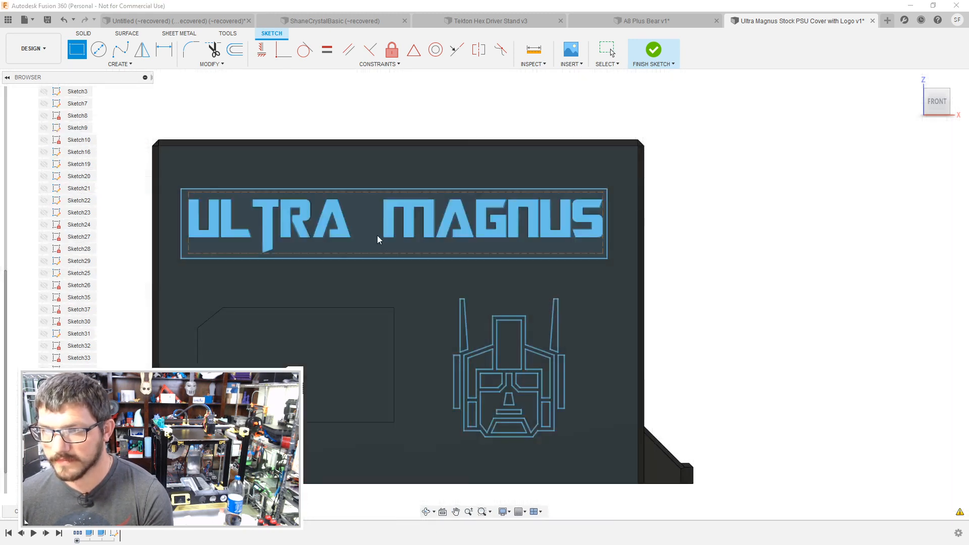
pyautogui.click(375, 234)
pyautogui.press('Escape')
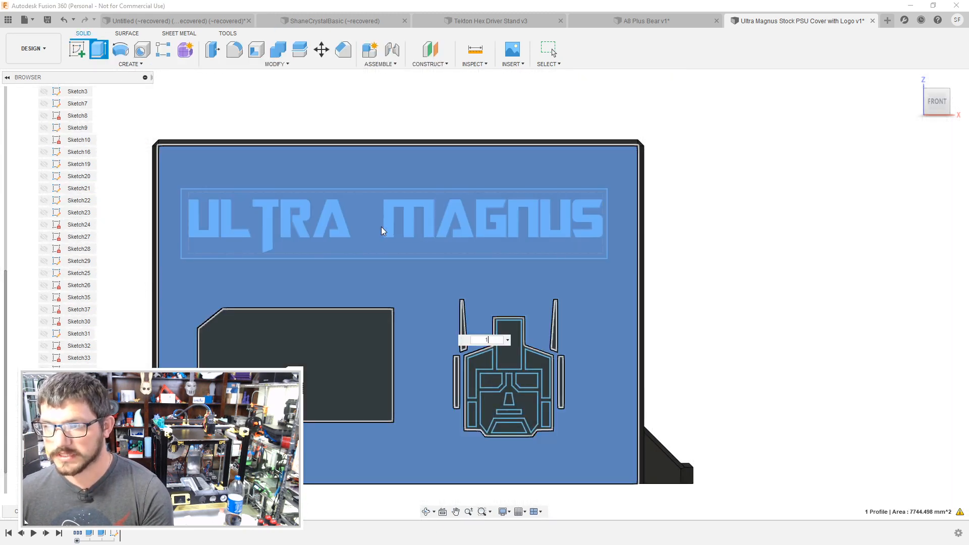
pyautogui.moveTo(381, 227)
pyautogui.mouseDown(button='middle')
pyautogui.moveTo(518, 259)
pyautogui.moveTo(481, 277)
pyautogui.mouseUp(button='middle')
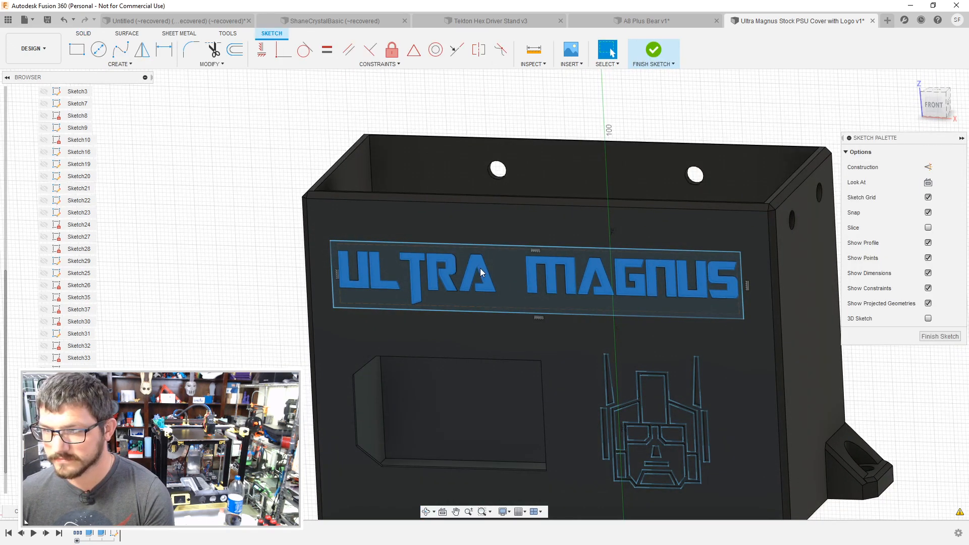
pyautogui.press('e')
pyautogui.click(512, 287)
pyautogui.press('Escape')
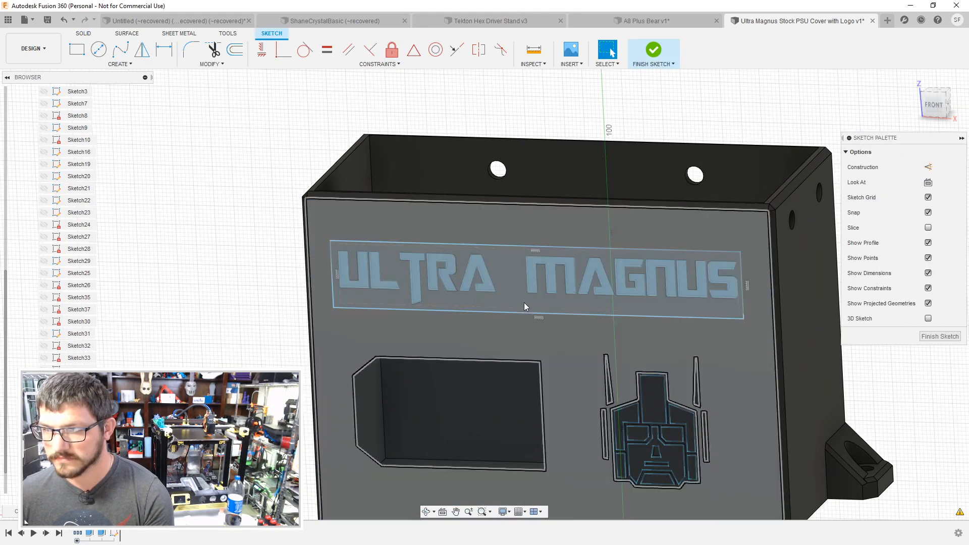
pyautogui.click(372, 320)
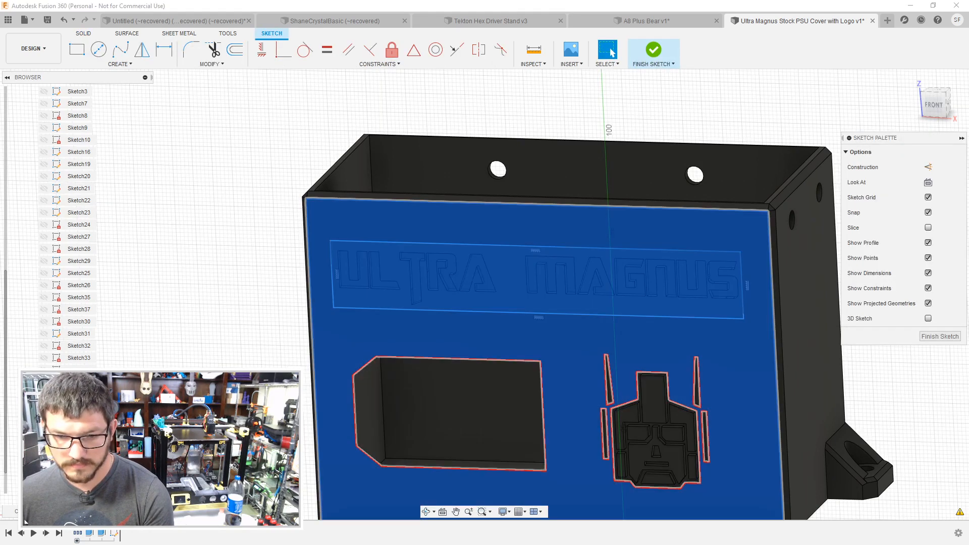
pyautogui.click(520, 298)
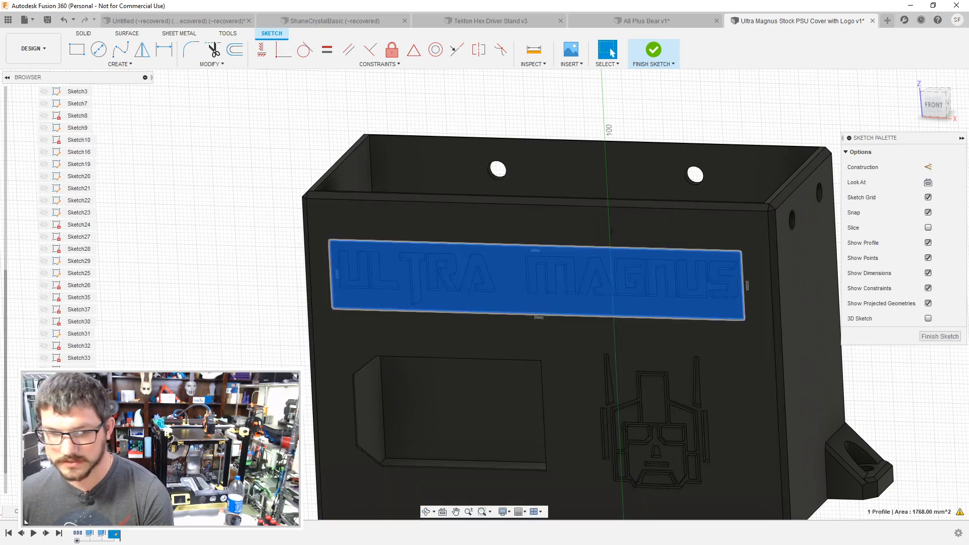
pyautogui.press('e')
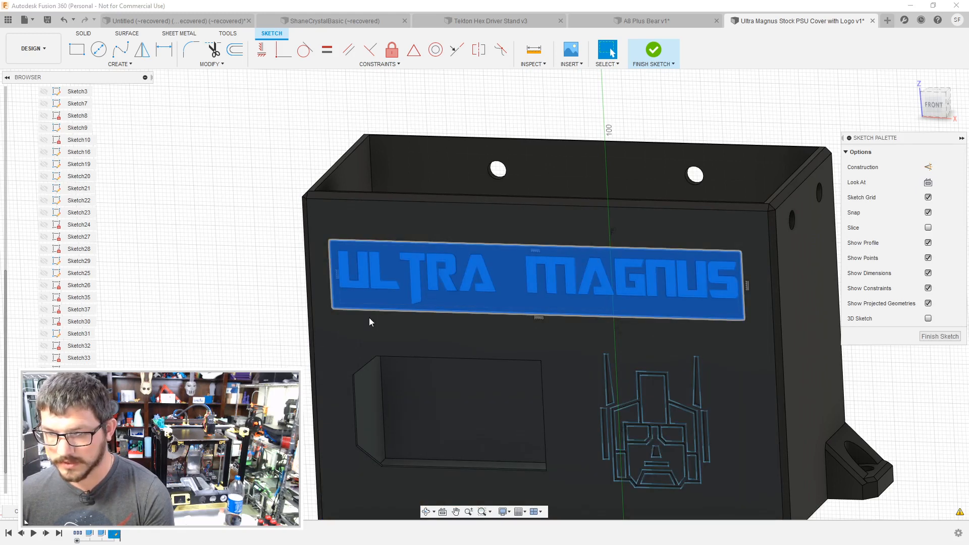
pyautogui.click(253, 307)
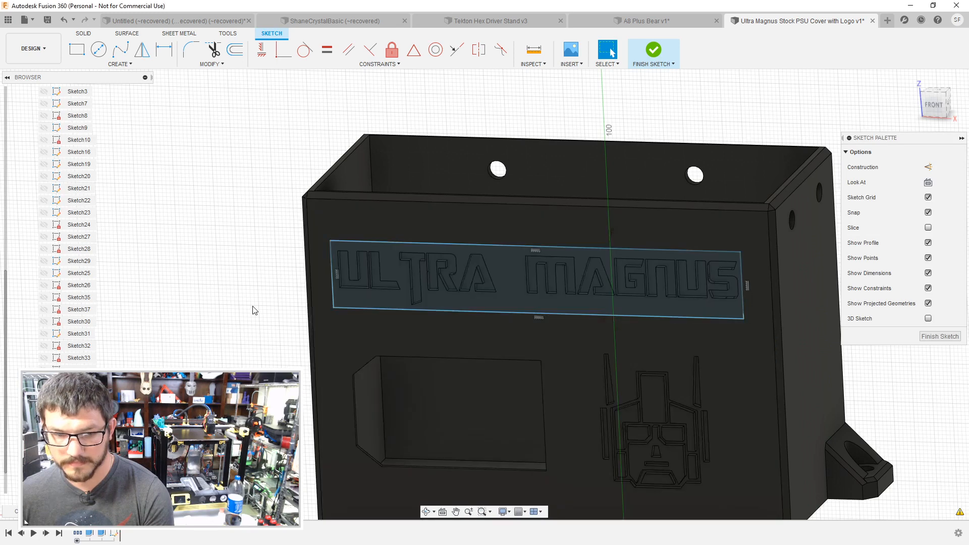
# Step: Extrude the rectangle around the ULTRA MAGNUS lettering on two sides, -1 mm and 2 mm, as a new body
pyautogui.click(518, 302)
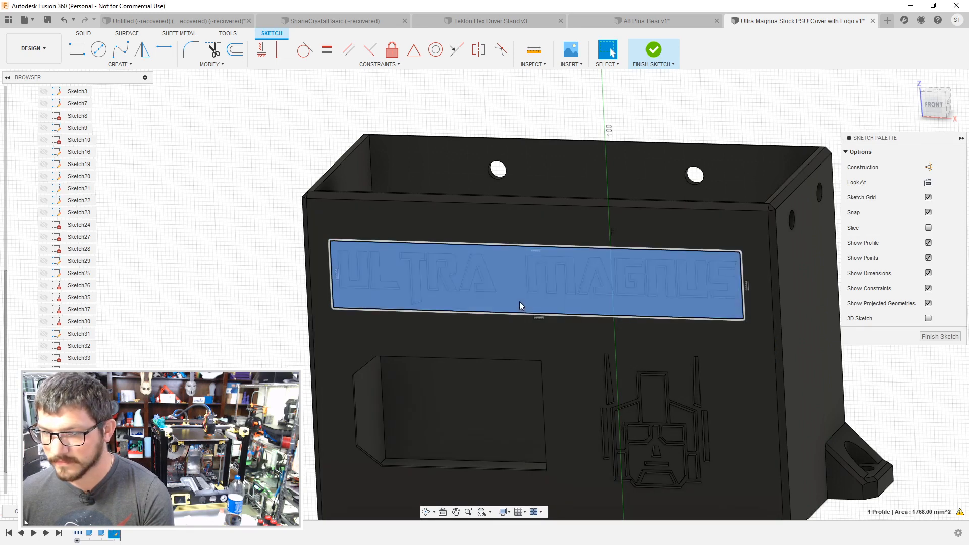
pyautogui.press('e')
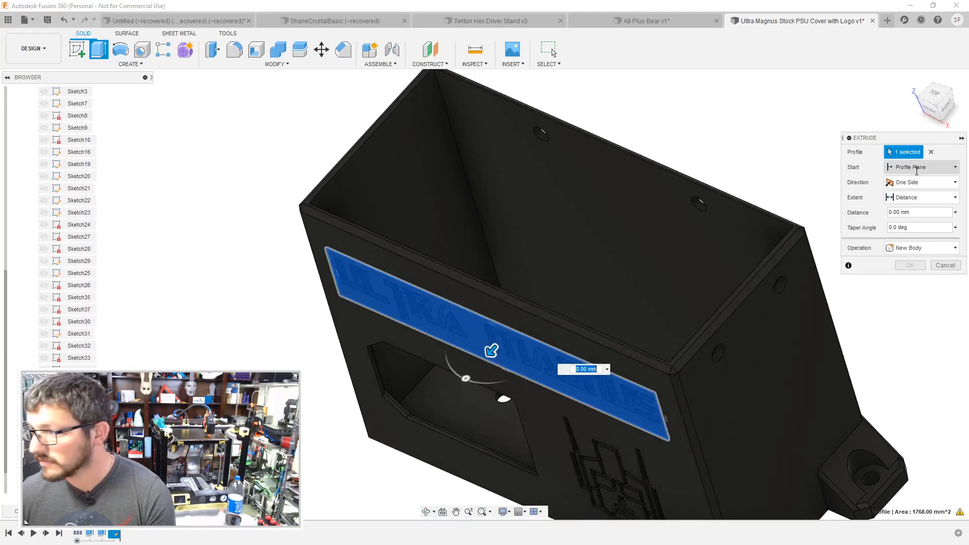
pyautogui.click(924, 182)
pyautogui.click(909, 207)
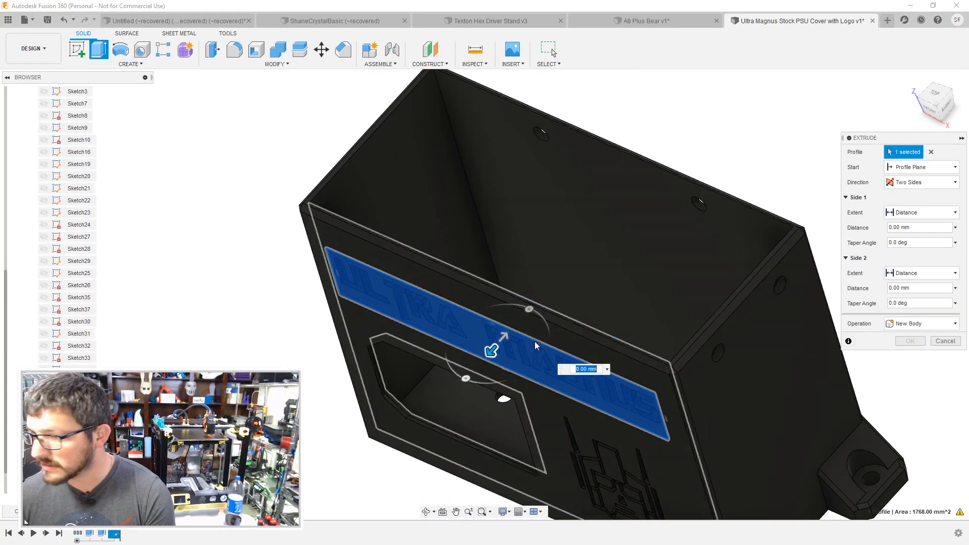
pyautogui.moveTo(492, 349)
pyautogui.mouseDown()
pyautogui.moveTo(514, 329)
pyautogui.moveTo(497, 337)
pyautogui.mouseUp()
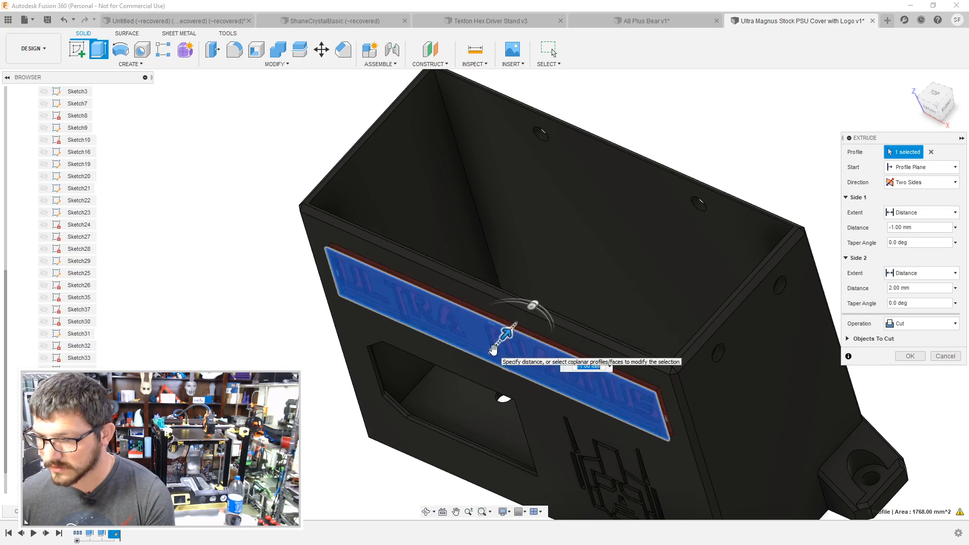
pyautogui.keyDown('shift'); pyautogui.moveTo(579, 258); pyautogui.dragTo(611, 231, button='middle'); pyautogui.keyUp('shift')
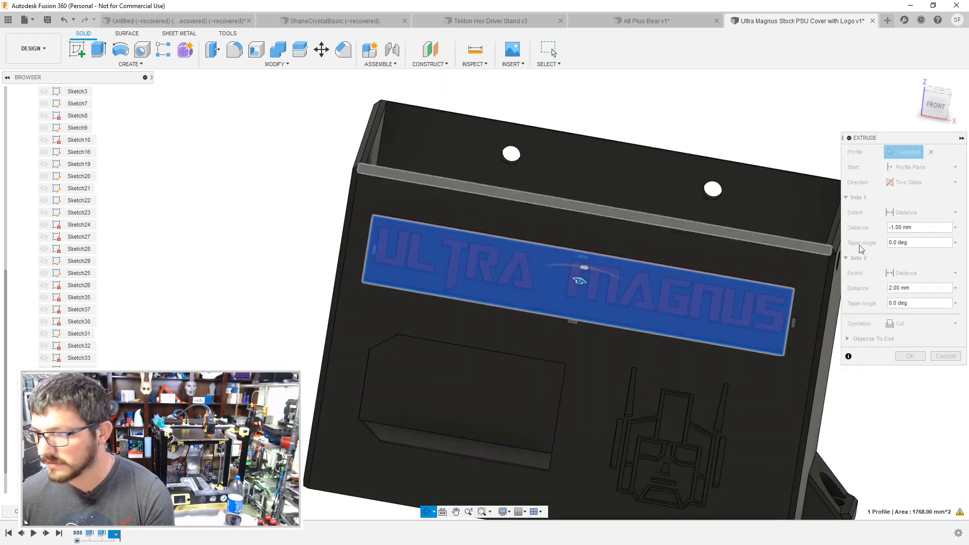
pyautogui.click(927, 326)
pyautogui.click(910, 374)
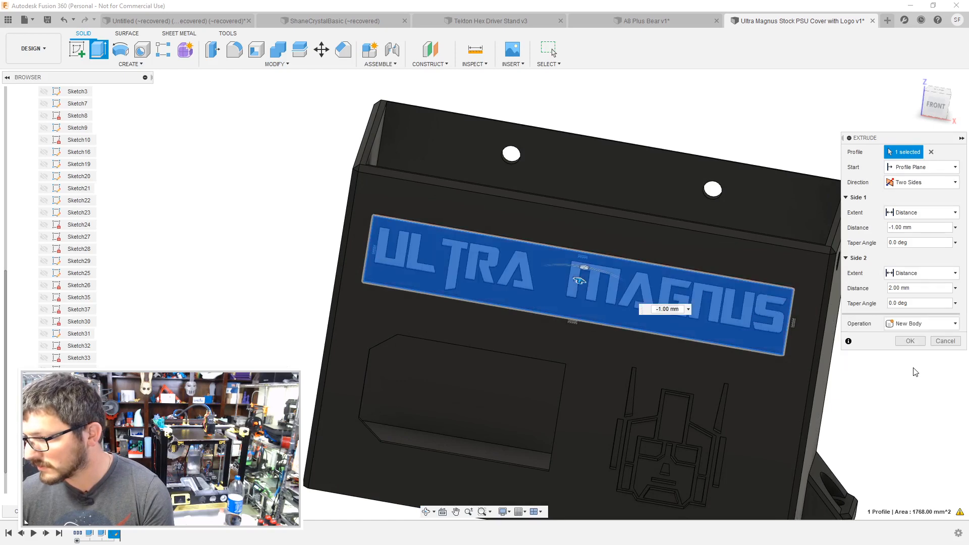
pyautogui.click(909, 341)
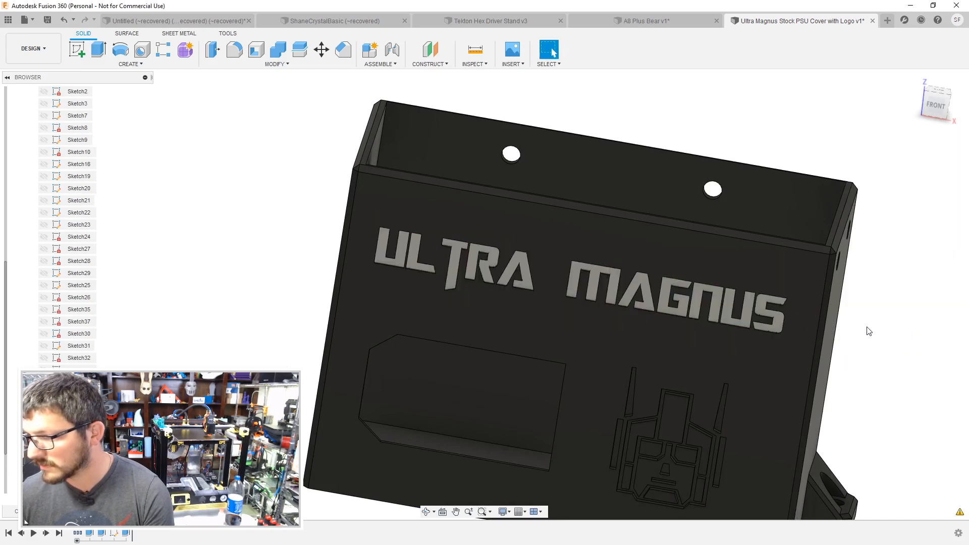
# Step: Sketch a rectangle about 33 mm wide and 38 mm high on the front face, enclosing the robot head logo
pyautogui.keyDown('shift'); pyautogui.moveTo(866, 330); pyautogui.dragTo(807, 318, button='middle'); pyautogui.keyUp('shift')
pyautogui.keyDown('shift'); pyautogui.moveTo(575, 268); pyautogui.dragTo(525, 259, button='middle'); pyautogui.keyUp('shift')
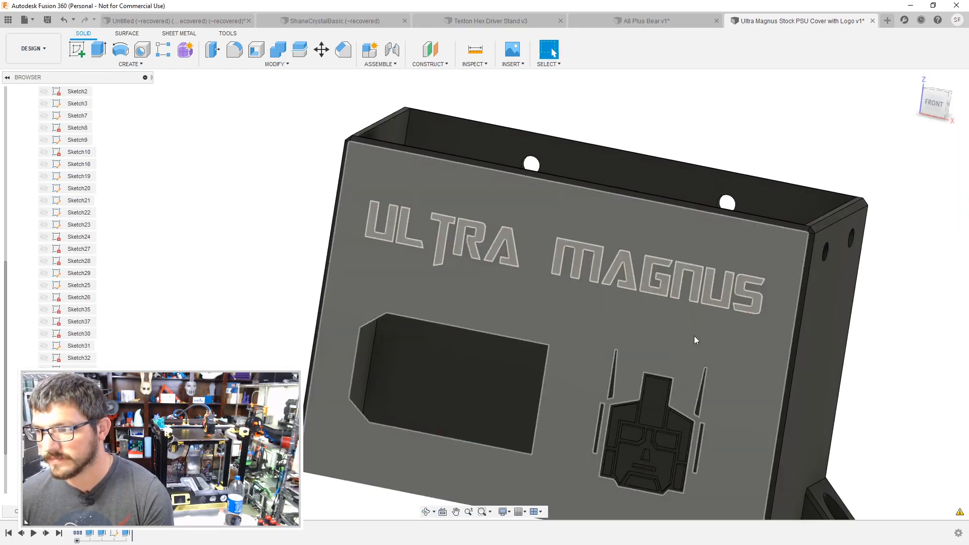
pyautogui.scroll(-1, 694, 335)
pyautogui.moveTo(694, 335); pyautogui.dragTo(562, 196, button='middle')
pyautogui.scroll(-3, 529, 237)
pyautogui.moveTo(528, 237)
pyautogui.keyDown('shift'); pyautogui.mouseDown(button='middle')
pyautogui.moveTo(547, 227)
pyautogui.moveTo(532, 221)
pyautogui.mouseUp(button='middle'); pyautogui.keyUp('shift')
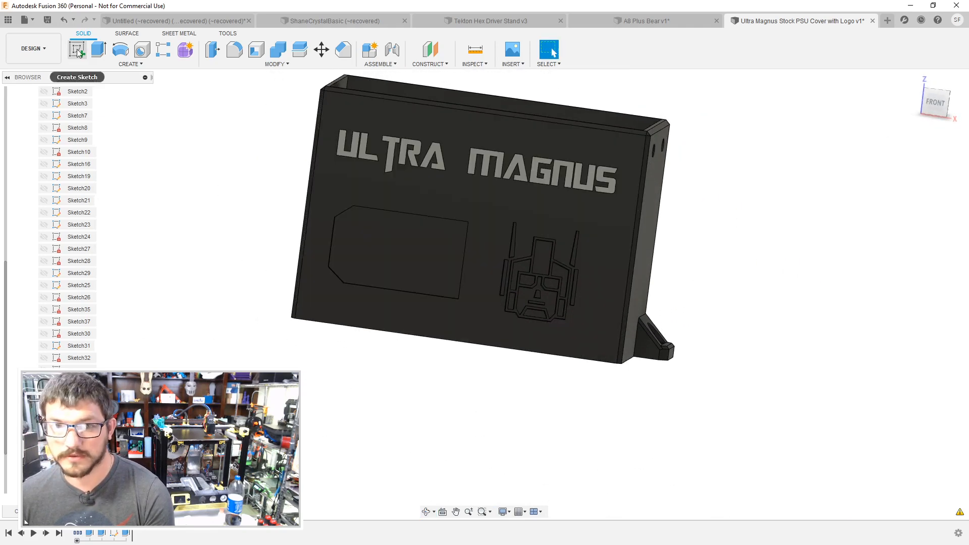
pyautogui.click(77, 49)
pyautogui.click(496, 208)
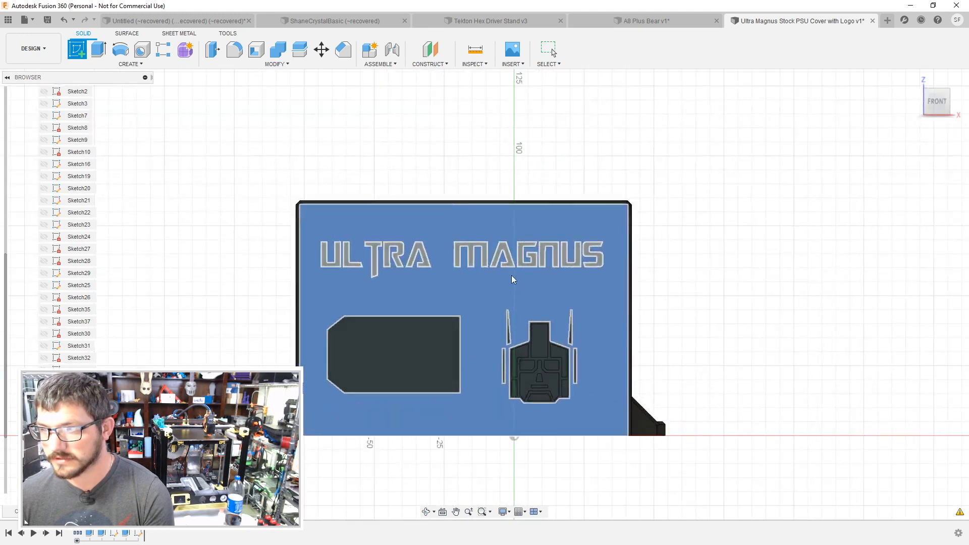
pyautogui.press('r')
pyautogui.click(411, 252)
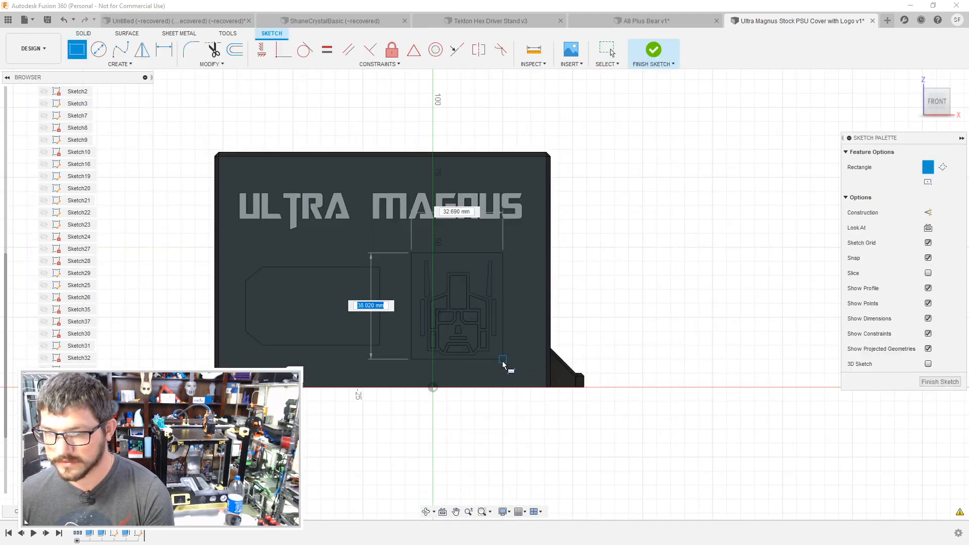
pyautogui.click(503, 364)
# Step: Start an Extrude with the rectangle around the logo, the head outline and the four separate antenna and side bar profiles
pyautogui.scroll(3, 439, 318)
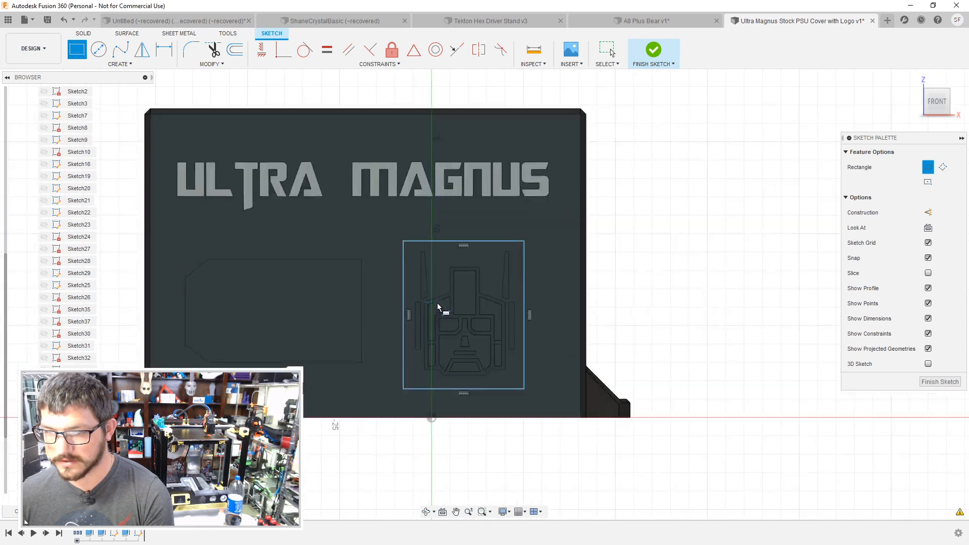
pyautogui.press('e')
pyautogui.click(496, 253)
pyautogui.click(470, 305)
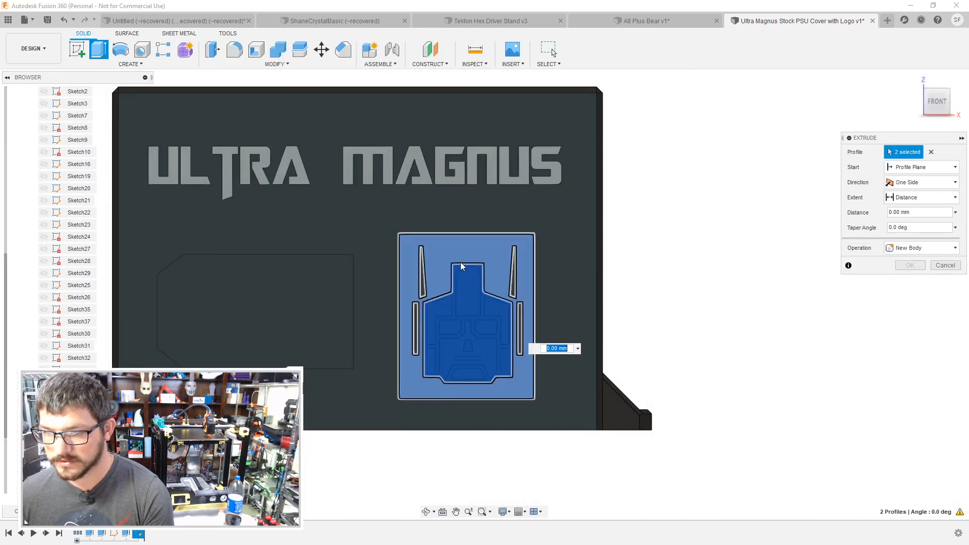
pyautogui.scroll(3, 417, 291)
pyautogui.scroll(2, 416, 290)
pyautogui.click(423, 287)
pyautogui.click(411, 353)
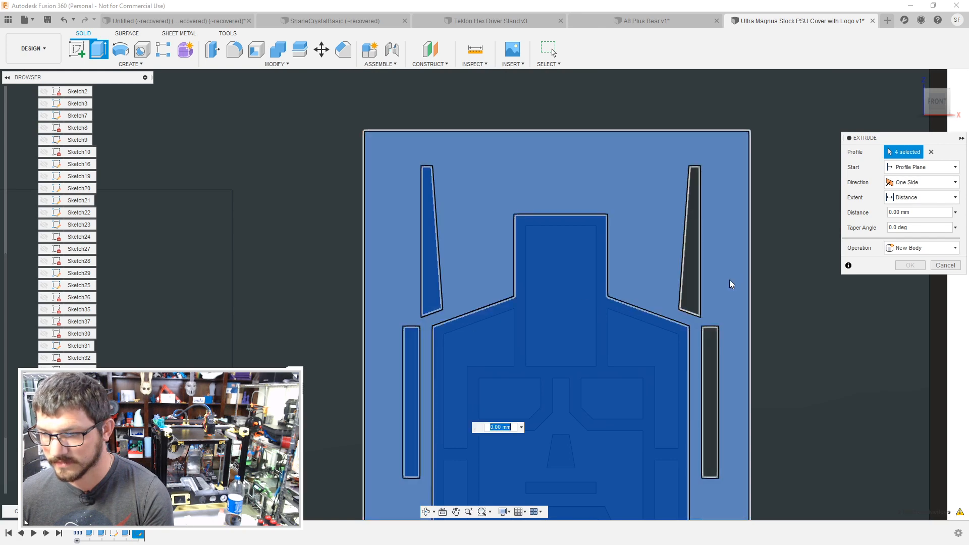
pyautogui.click(705, 346)
pyautogui.keyDown('shift'); pyautogui.moveTo(731, 325); pyautogui.dragTo(709, 265, button='middle'); pyautogui.keyUp('shift')
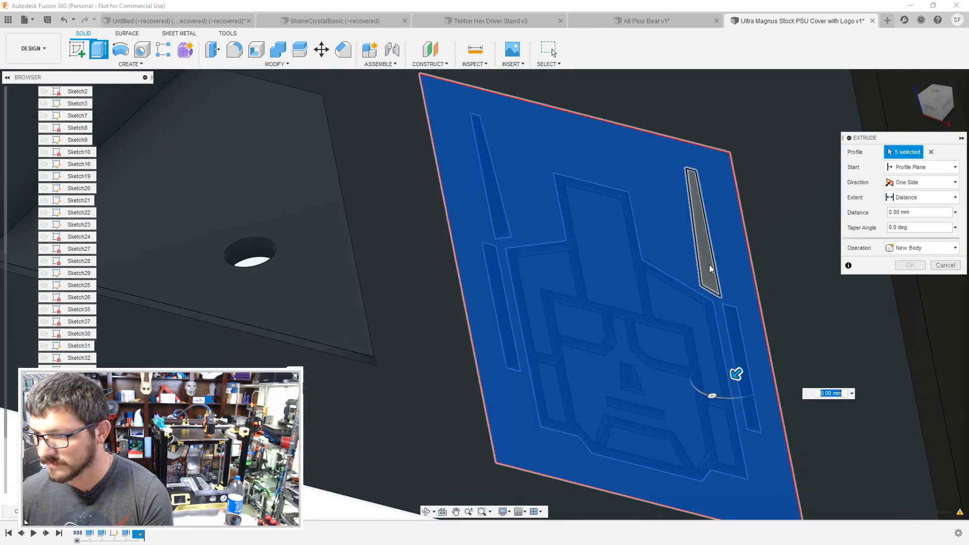
pyautogui.click(708, 264)
# Step: Extrude the six selected logo profiles on two sides, -1 mm and 2 mm, as a new body
pyautogui.click(936, 183)
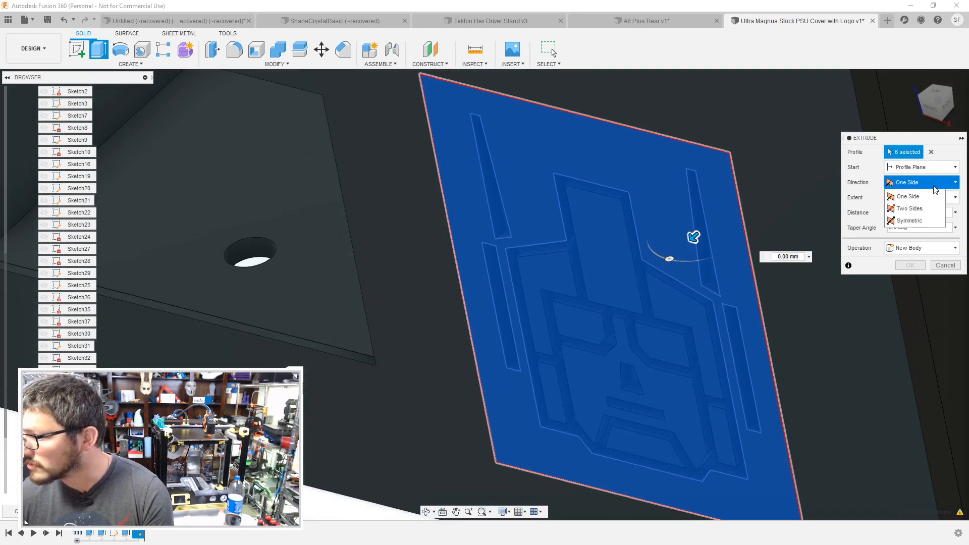
pyautogui.click(908, 209)
pyautogui.moveTo(696, 231)
pyautogui.mouseDown()
pyautogui.moveTo(718, 213)
pyautogui.moveTo(696, 234)
pyautogui.mouseUp()
pyautogui.scroll(-1, 695, 235)
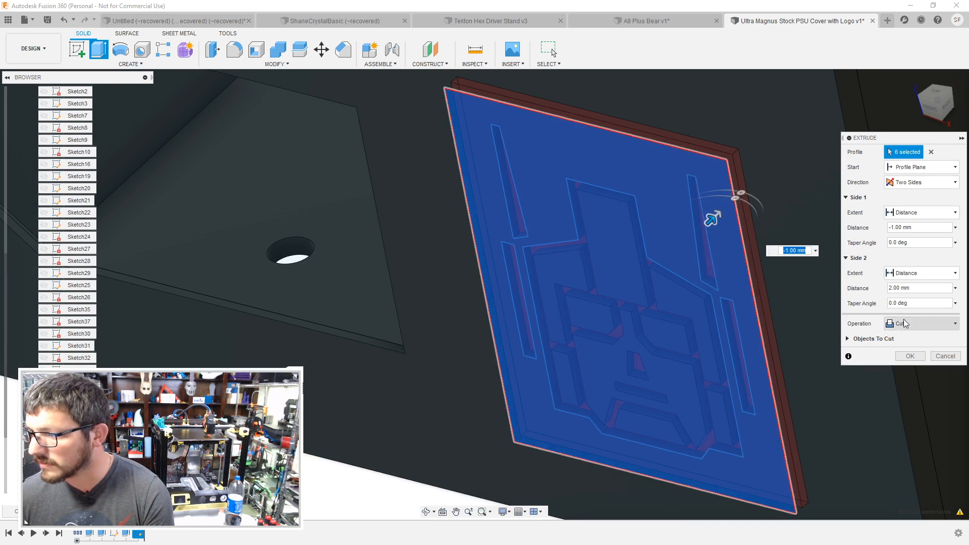
pyautogui.click(922, 323)
pyautogui.click(902, 378)
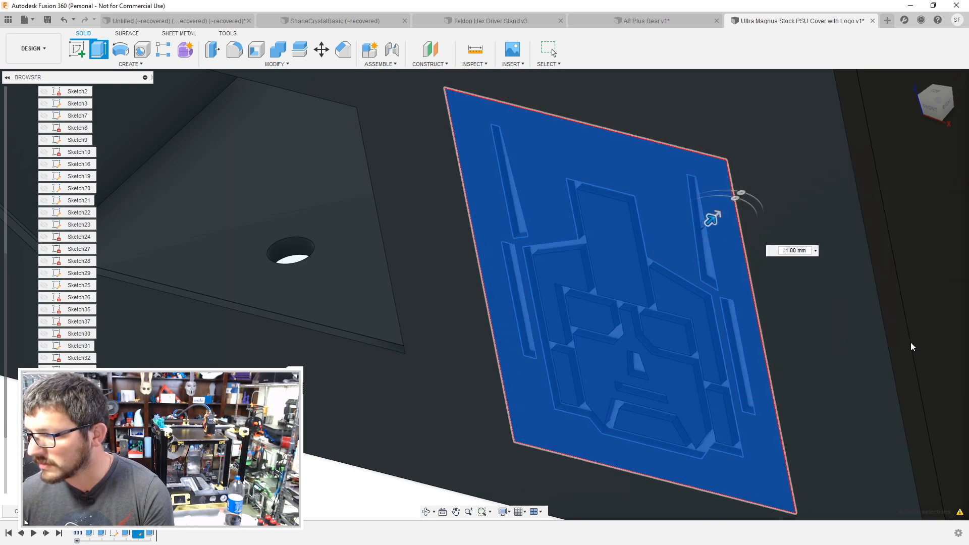
pyautogui.click(910, 342)
pyautogui.scroll(-5, 572, 273)
pyautogui.scroll(1, 569, 275)
pyautogui.keyDown('shift'); pyautogui.moveTo(569, 275); pyautogui.dragTo(599, 223, button='middle'); pyautogui.keyUp('shift')
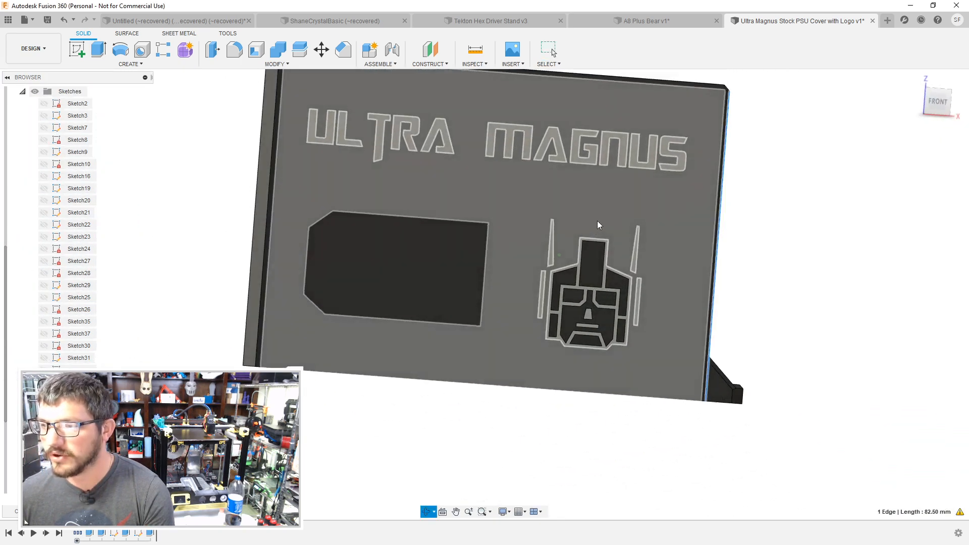
pyautogui.keyDown('shift'); pyautogui.moveTo(776, 214); pyautogui.dragTo(770, 218, button='middle'); pyautogui.keyUp('shift')
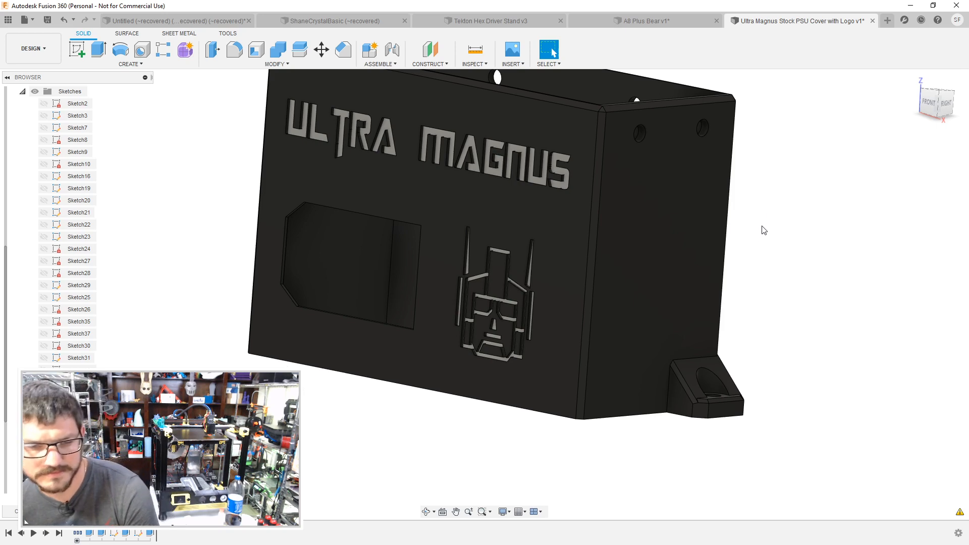
pyautogui.keyDown('shift'); pyautogui.moveTo(757, 218); pyautogui.dragTo(770, 237, button='middle'); pyautogui.keyUp('shift')
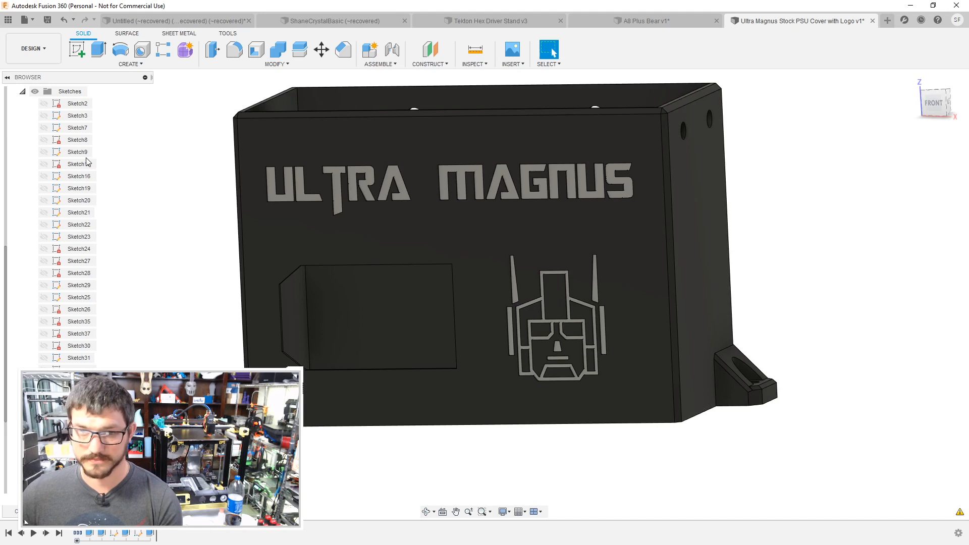
# Step: Move the new lettering body and logo body into the PSU Cover component
pyautogui.scroll(1, 88, 162)
pyautogui.click(23, 128)
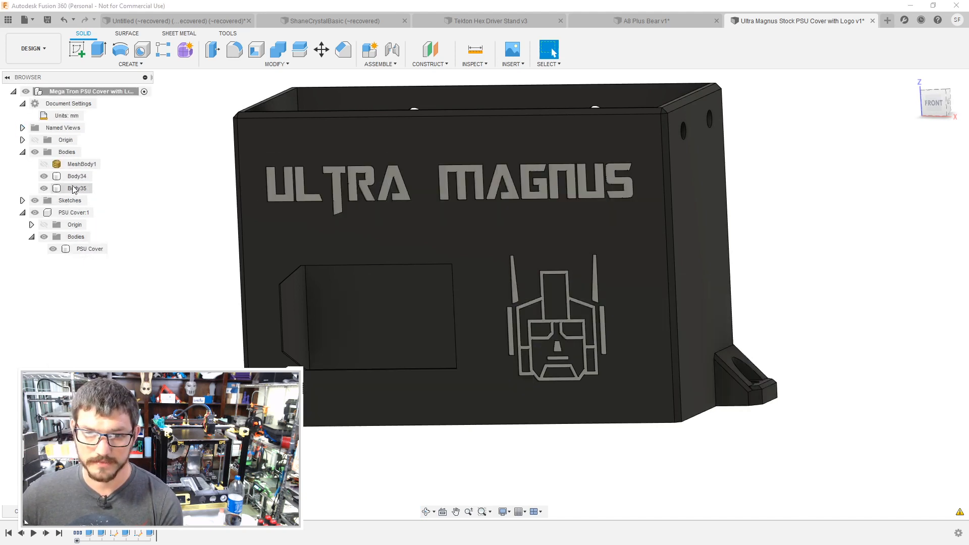
pyautogui.moveTo(76, 176); pyautogui.dragTo(68, 201)
# Step: Rename the lettering inlay body as Text Color and the robot head inlay body as Face Color
pyautogui.doubleClick(85, 237)
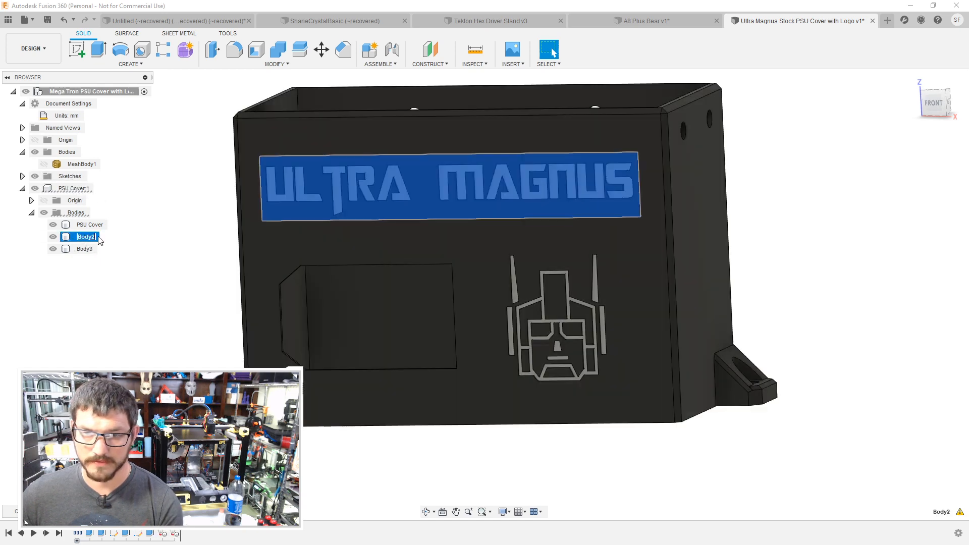
pyautogui.write('Text Color')
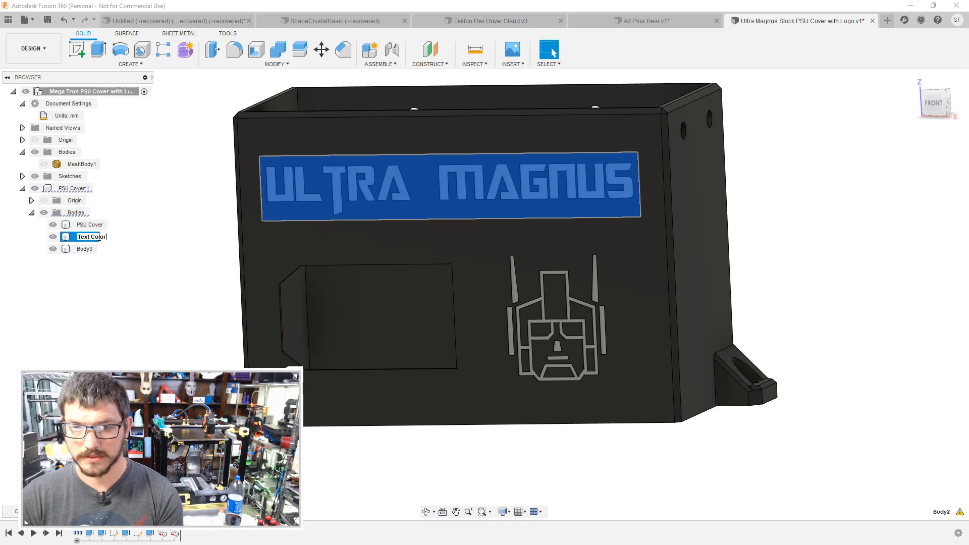
pyautogui.click(84, 248)
pyautogui.doubleClick(84, 248)
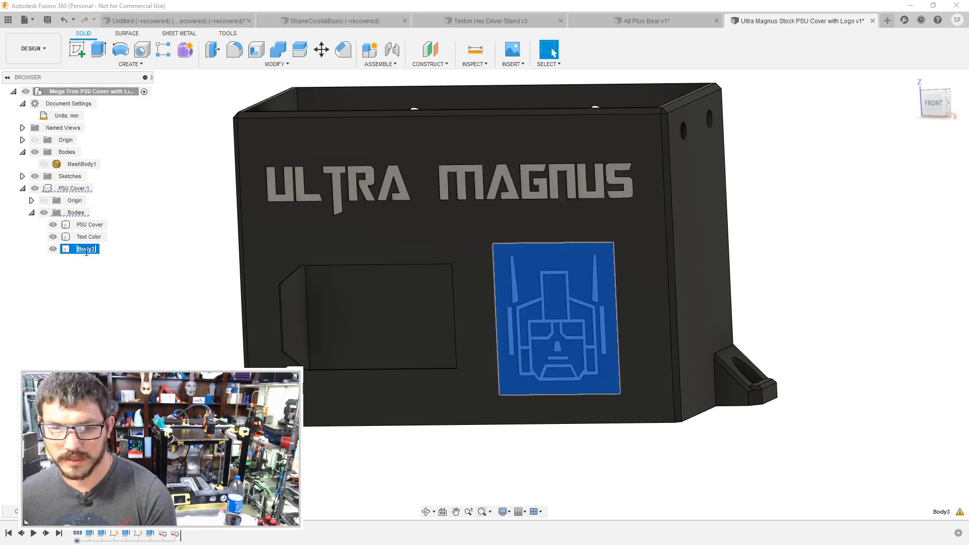
pyautogui.write('Face Color')
pyautogui.press('Return')
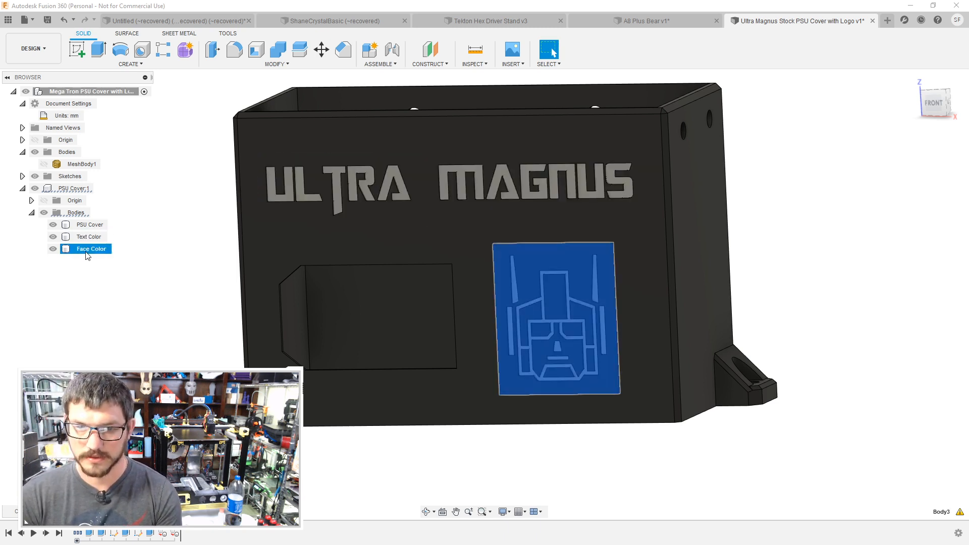
pyautogui.click(194, 298)
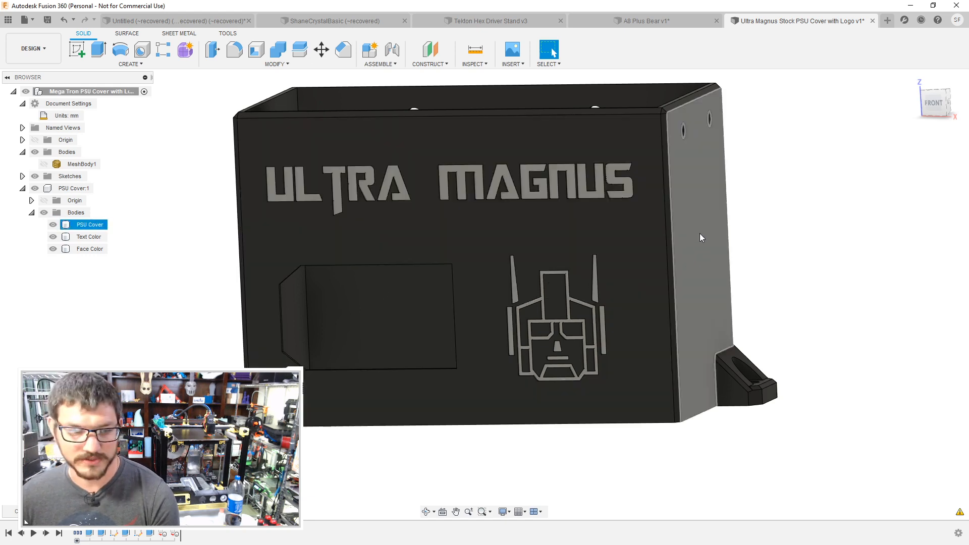
# Step: Search the appearance library for blue materials
pyautogui.keyDown('shift'); pyautogui.moveTo(743, 224); pyautogui.dragTo(791, 218, button='middle'); pyautogui.keyUp('shift')
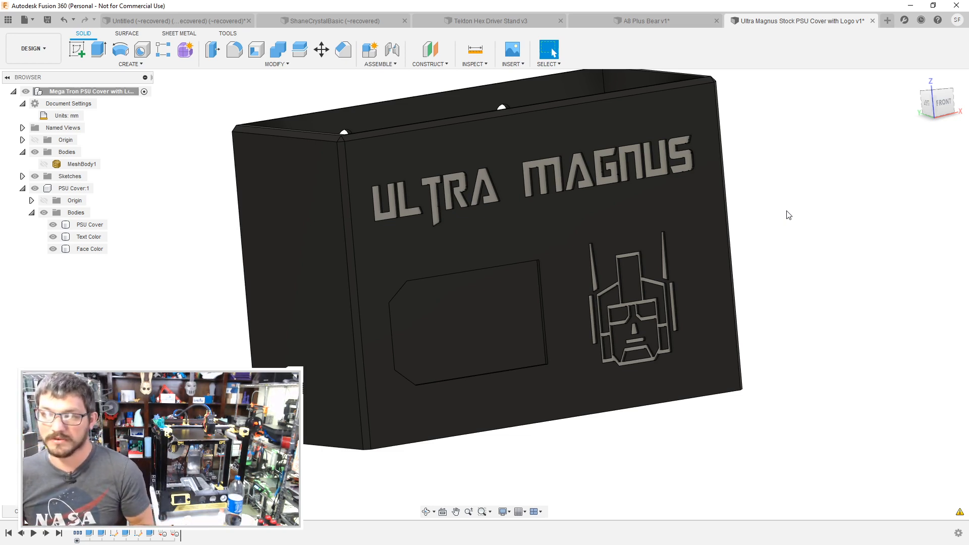
pyautogui.keyDown('shift'); pyautogui.moveTo(802, 184); pyautogui.dragTo(775, 166, button='middle'); pyautogui.keyUp('shift')
pyautogui.press('a')
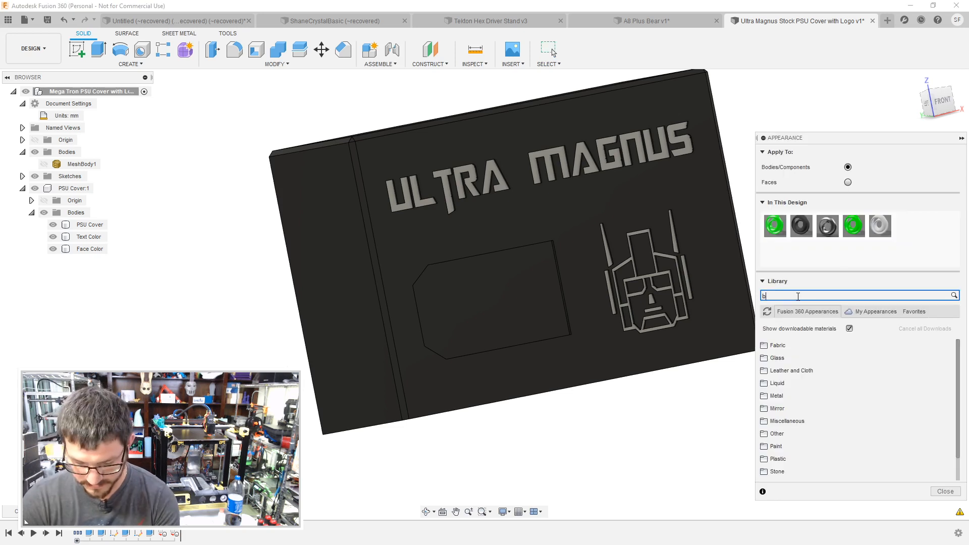
pyautogui.press('Return')
pyautogui.scroll(-3, 857, 369)
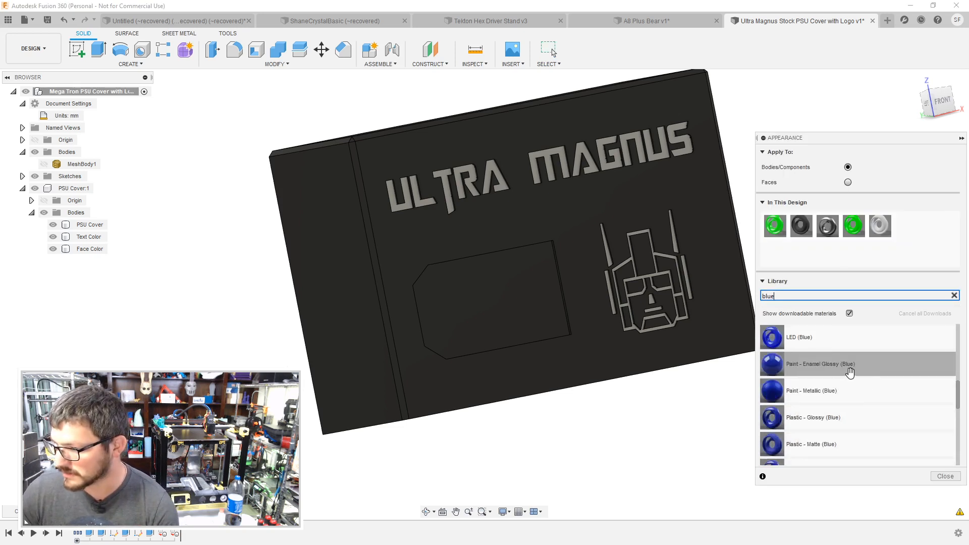
# Step: Switch to the A8 Plus Bear design and examine the blue appearances used around its robot head logo
pyautogui.click(617, 25)
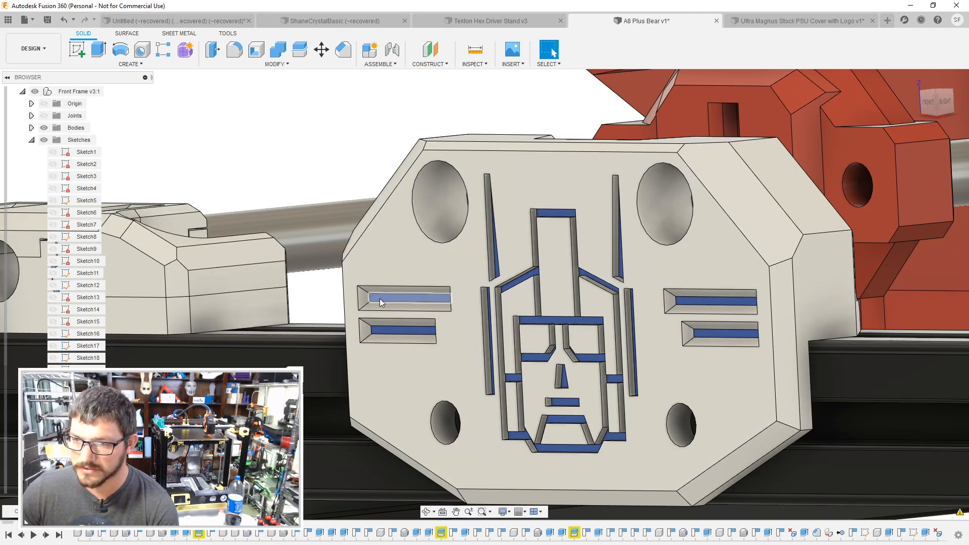
pyautogui.moveTo(752, 228); pyautogui.dragTo(750, 225, button='middle')
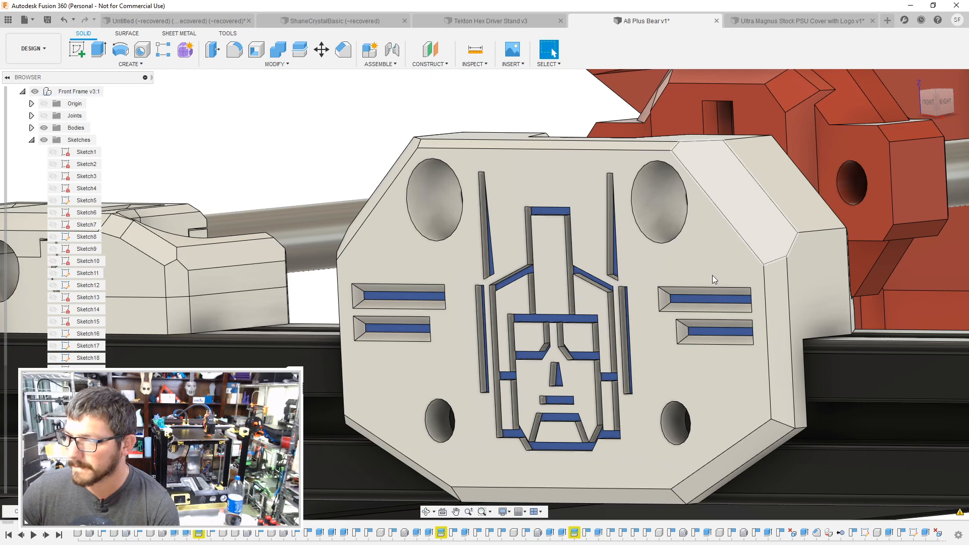
pyautogui.press('a')
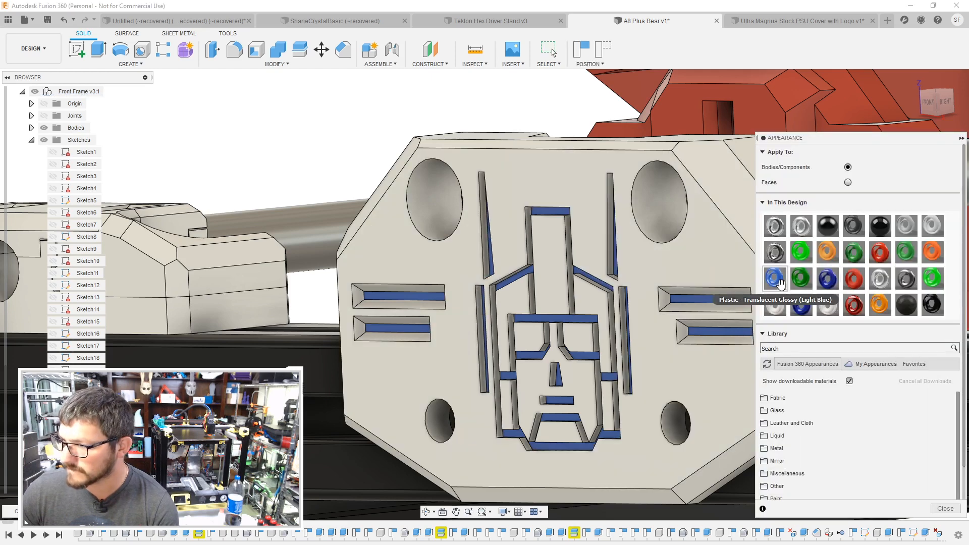
pyautogui.moveTo(775, 304); pyautogui.dragTo(711, 342)
pyautogui.scroll(-1, 804, 304)
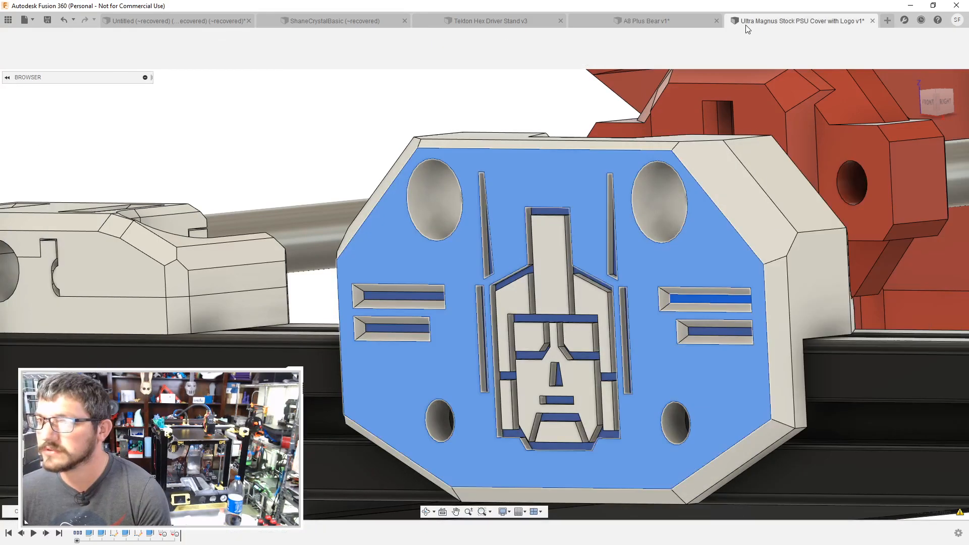
# Step: Return to the Ultra Magnus PSU cover design and apply the Plastic - Translucent Glossy (Blue) appearance to the PSU Cover body
pyautogui.click(745, 25)
pyautogui.keyDown('shift'); pyautogui.moveTo(187, 253); pyautogui.dragTo(210, 244, button='middle'); pyautogui.keyUp('shift')
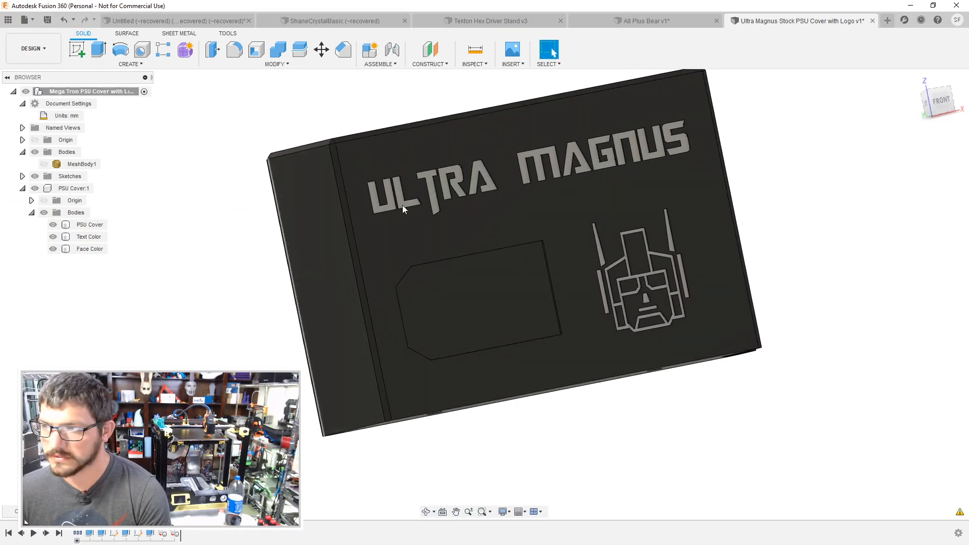
pyautogui.press('a')
pyautogui.click(802, 297)
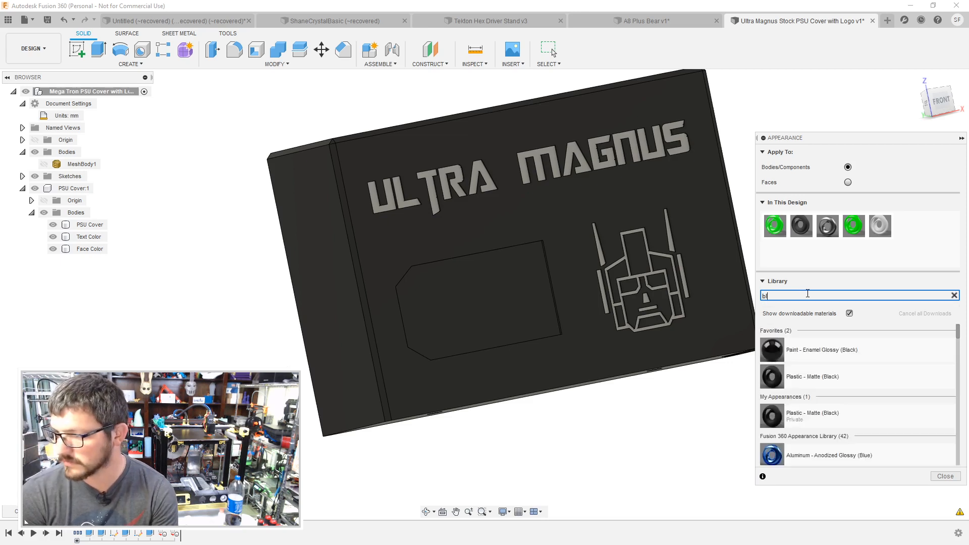
pyautogui.scroll(-5, 813, 348)
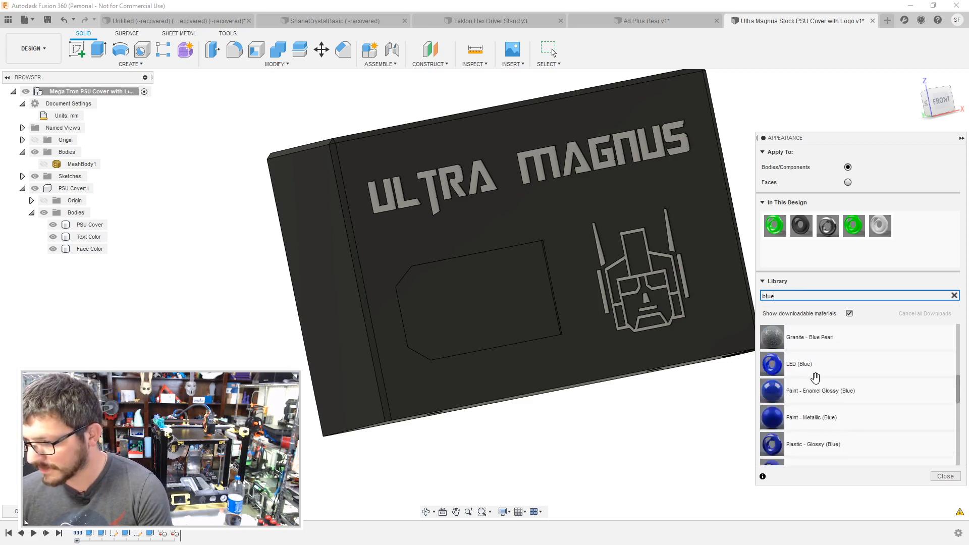
pyautogui.scroll(-3, 813, 348)
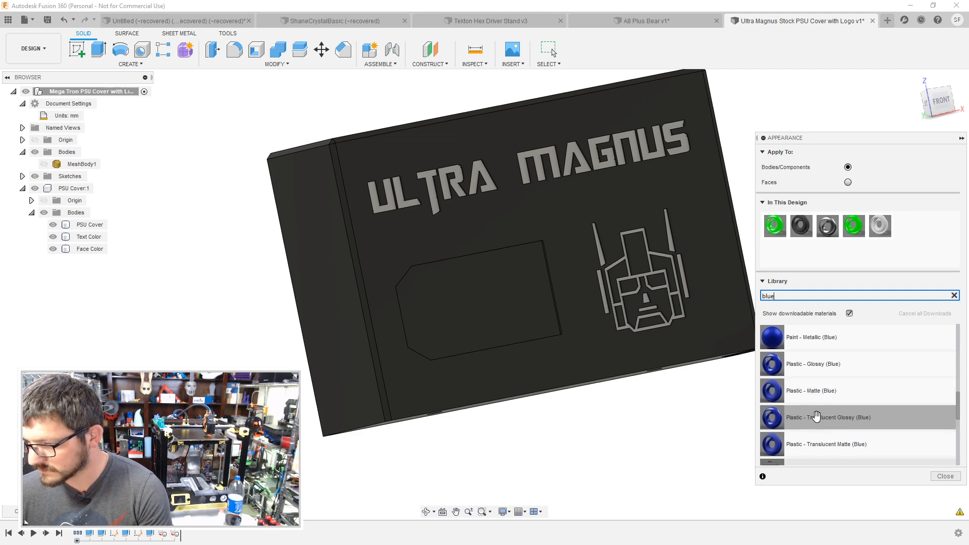
pyautogui.scroll(-3, 817, 407)
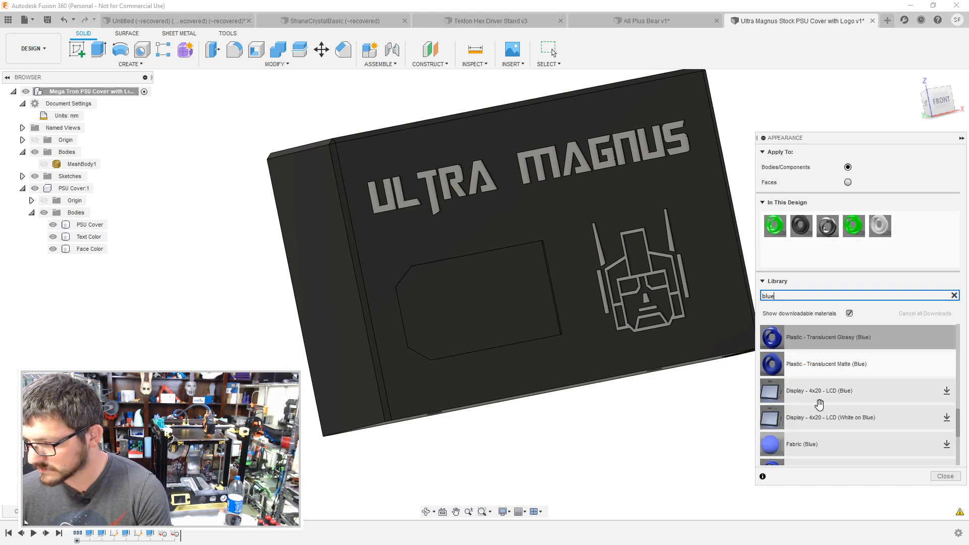
pyautogui.scroll(3, 817, 407)
pyautogui.moveTo(817, 417); pyautogui.dragTo(481, 218)
pyautogui.click(81, 237)
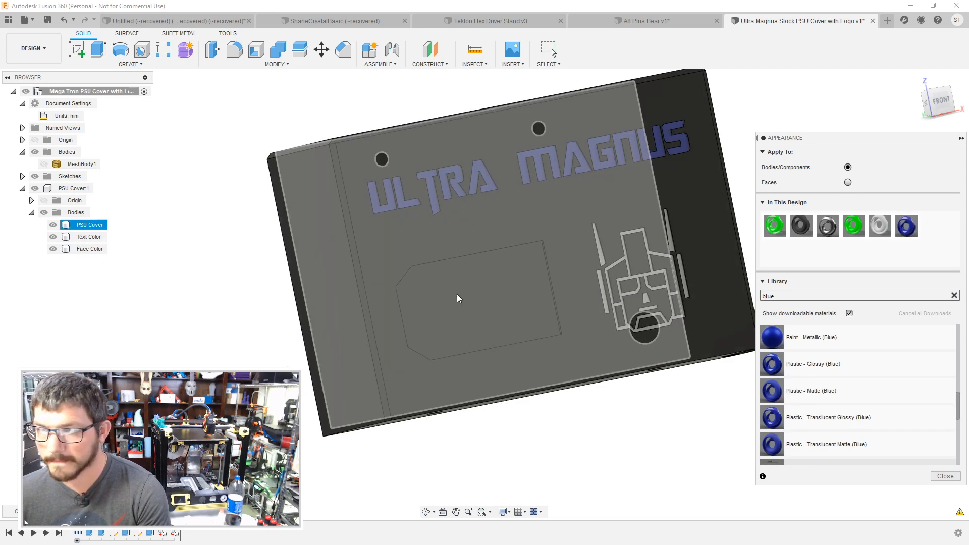
pyautogui.moveTo(853, 423); pyautogui.dragTo(378, 281)
# Step: Find the ABS (White) appearance and apply it to the Text Color and Face Color bodies
pyautogui.doubleClick(804, 301)
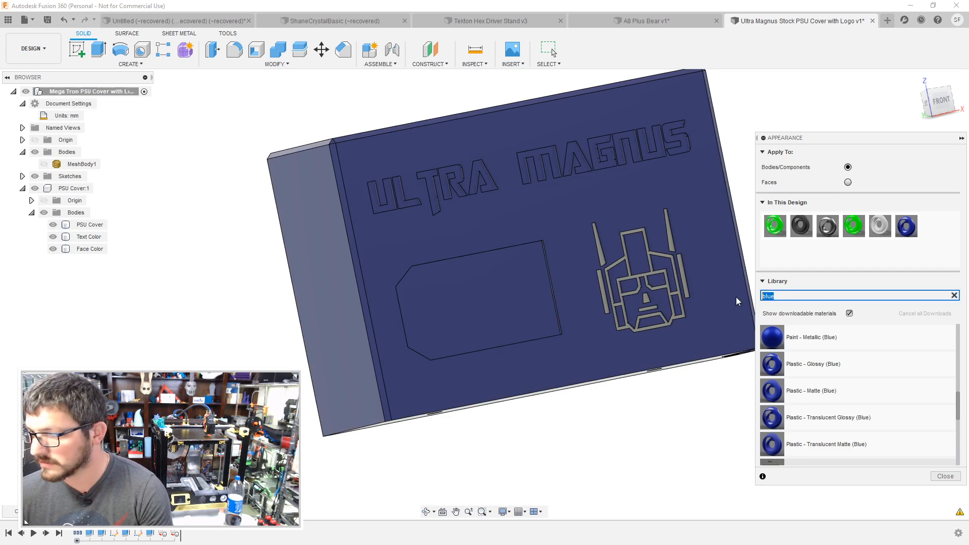
pyautogui.write('whjite')
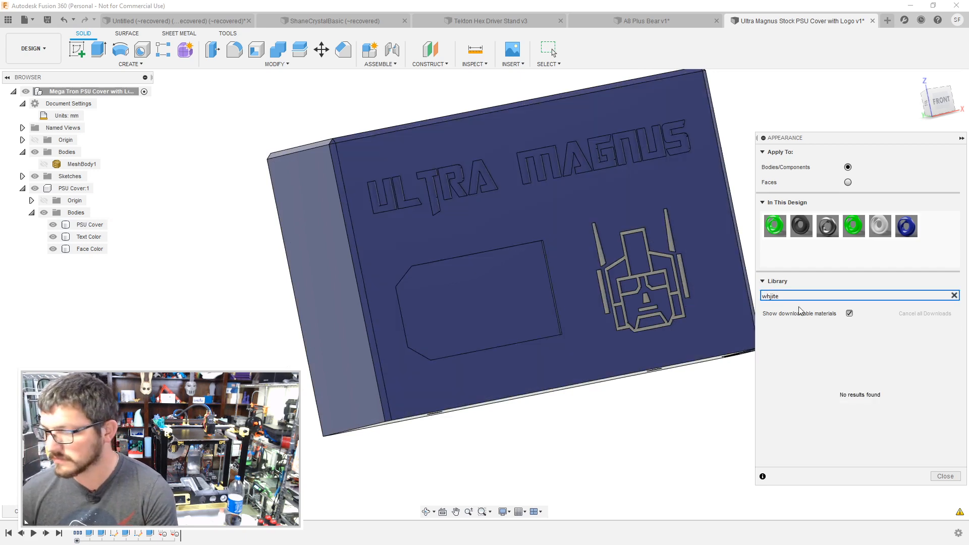
pyautogui.click(747, 293)
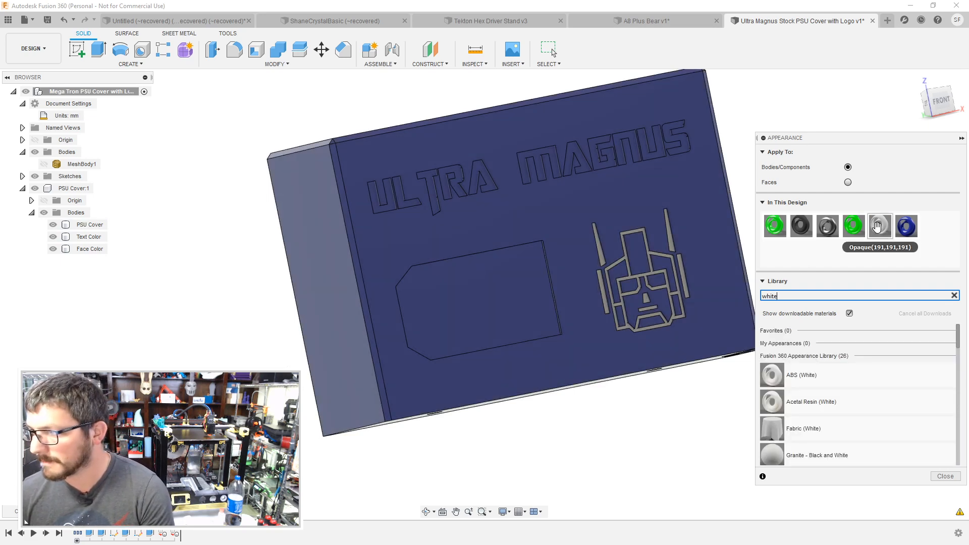
pyautogui.moveTo(800, 373); pyautogui.dragTo(99, 236)
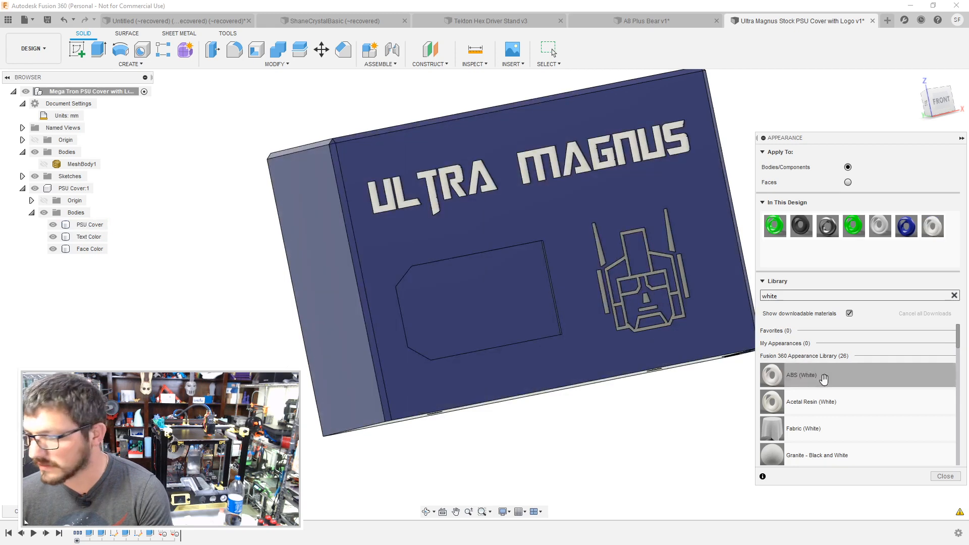
pyautogui.moveTo(797, 381); pyautogui.dragTo(103, 251)
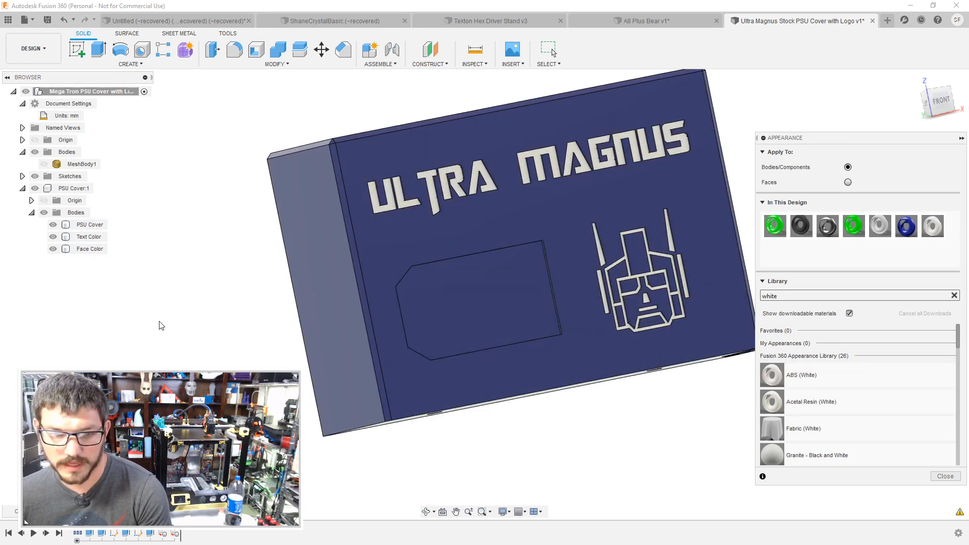
# Step: Switch to the A8 Plus Bear design and check the properties of a blue slot face for its assigned appearance
pyautogui.click(646, 20)
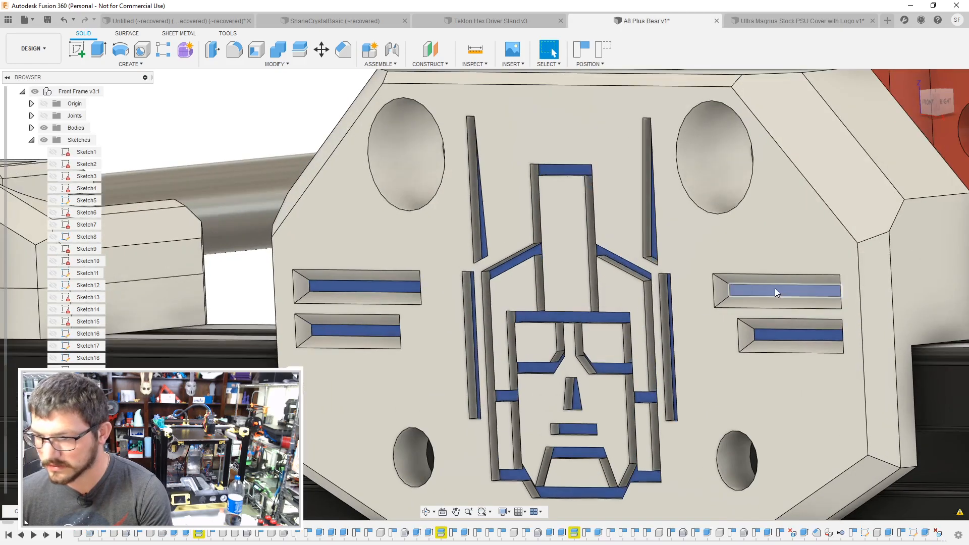
pyautogui.click(762, 292)
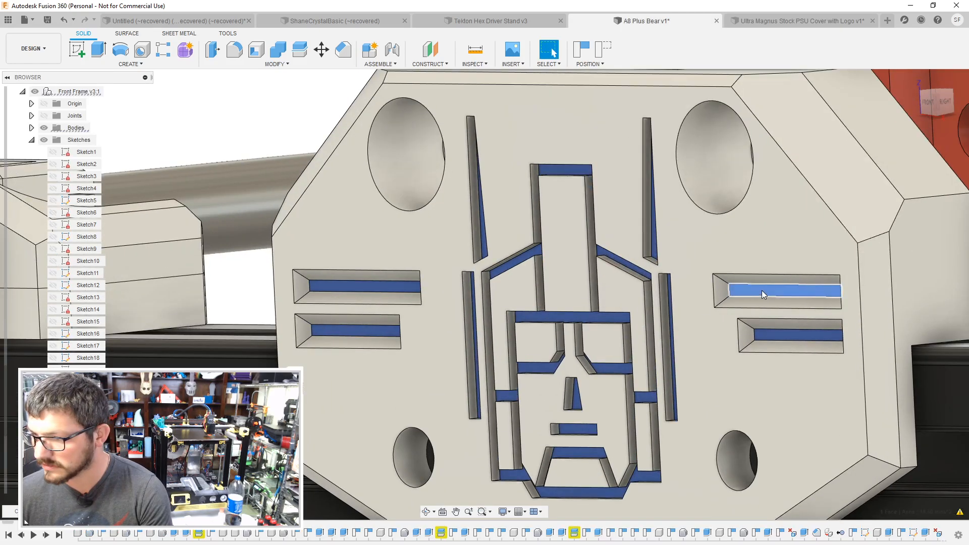
pyautogui.rightClick(762, 292)
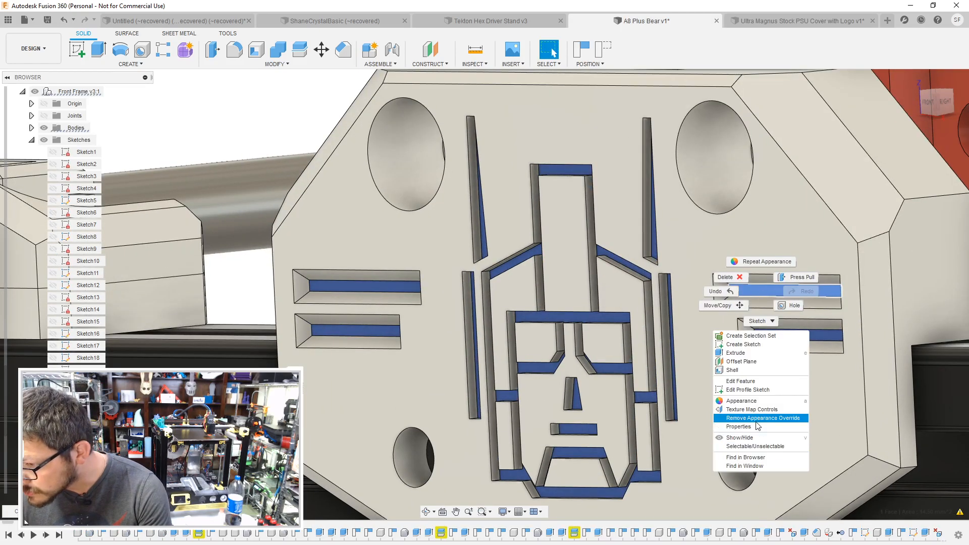
pyautogui.click(763, 401)
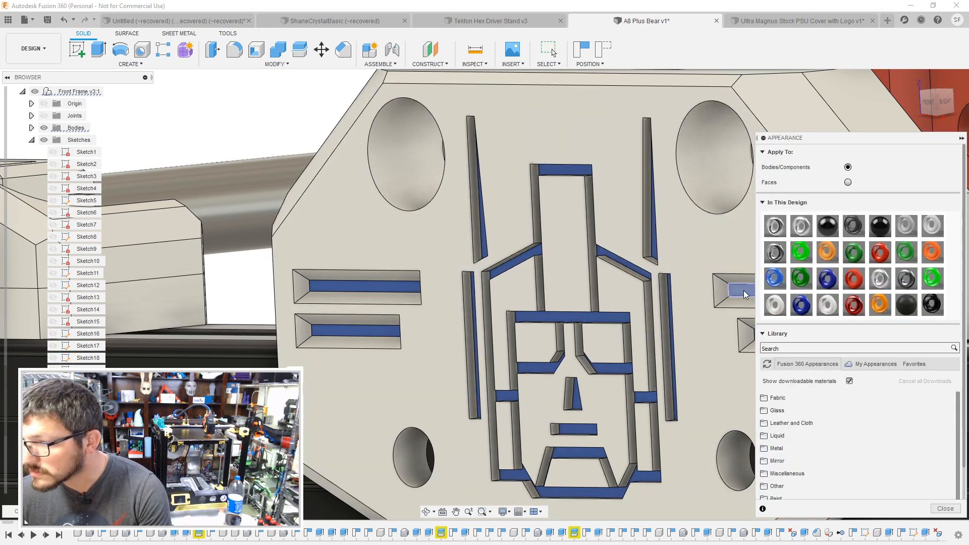
pyautogui.rightClick(744, 289)
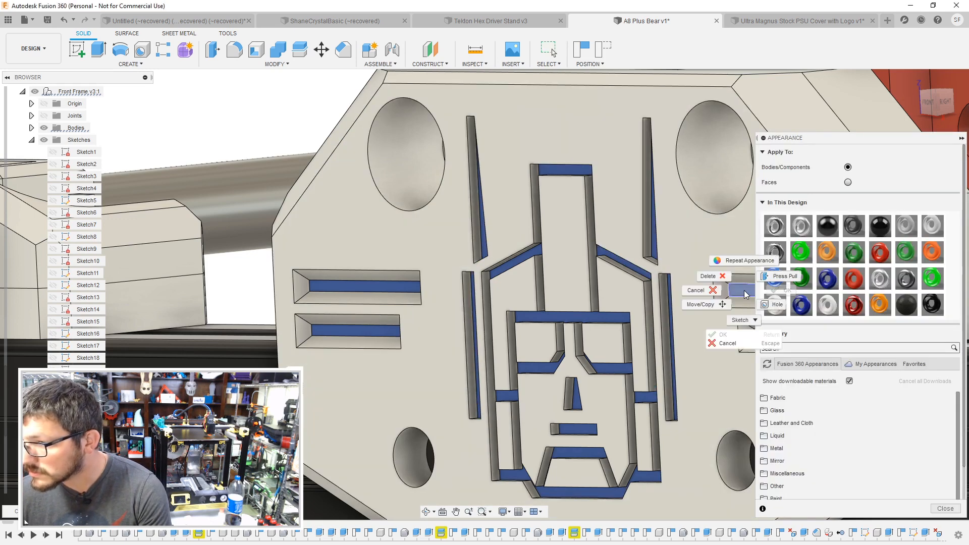
pyautogui.press('Escape')
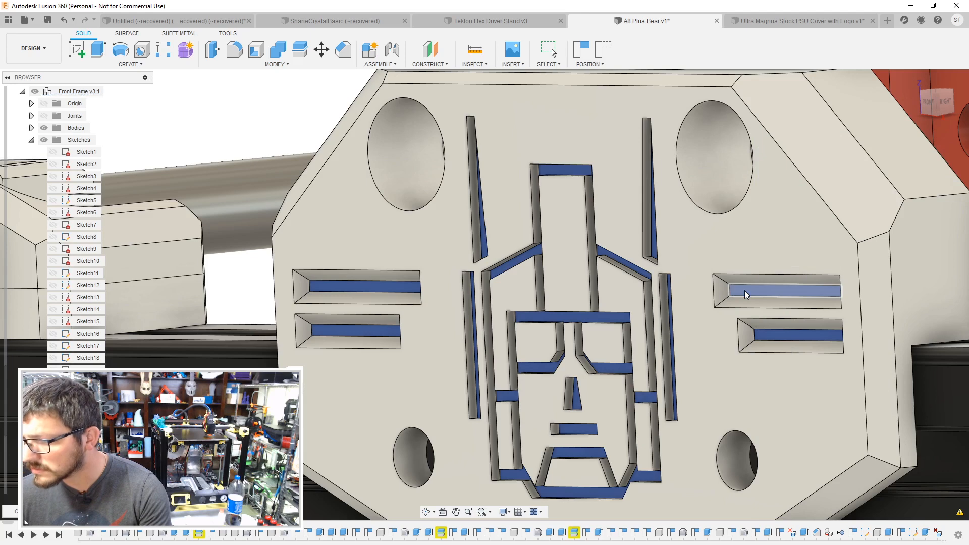
pyautogui.rightClick(744, 290)
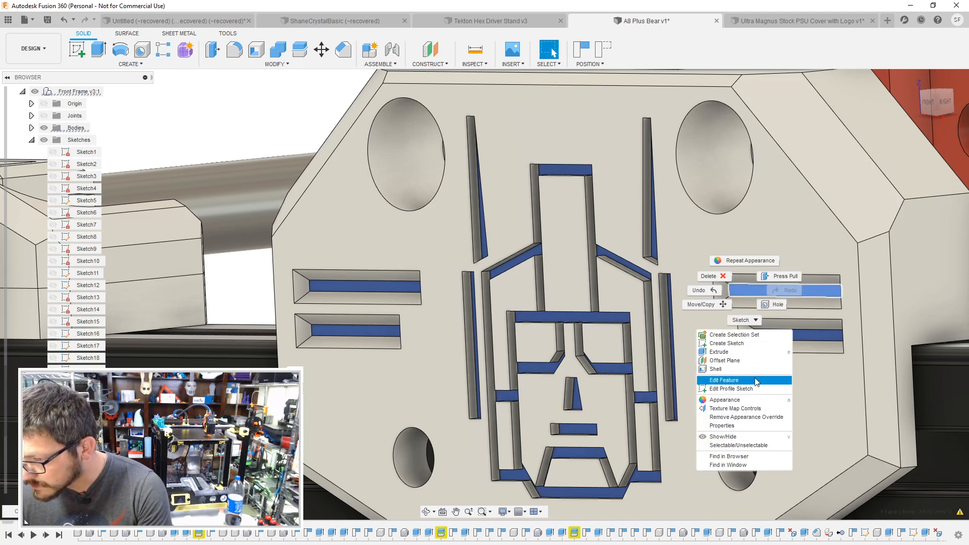
pyautogui.click(740, 429)
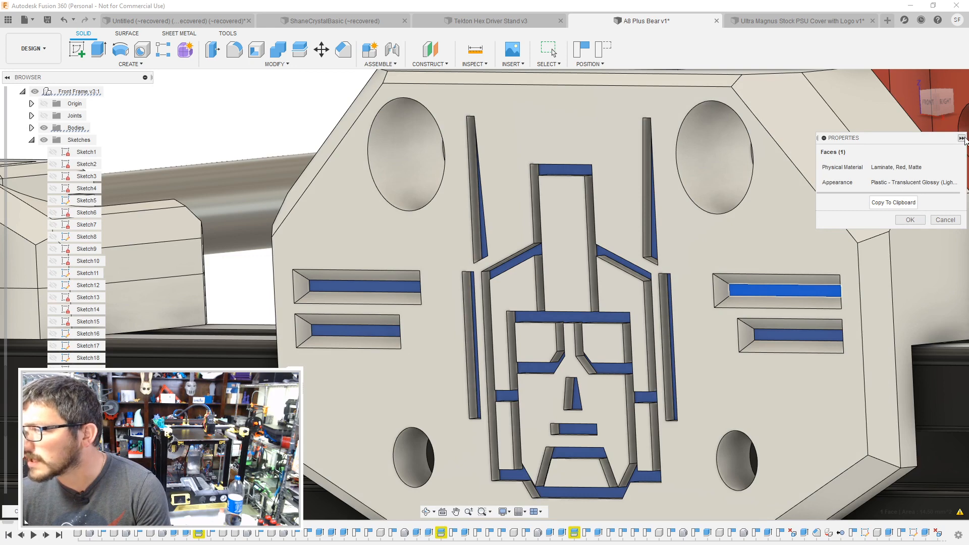
pyautogui.click(963, 139)
# Step: Return to the Ultra Magnus PSU cover design and save it with the version description User Saved
pyautogui.click(798, 20)
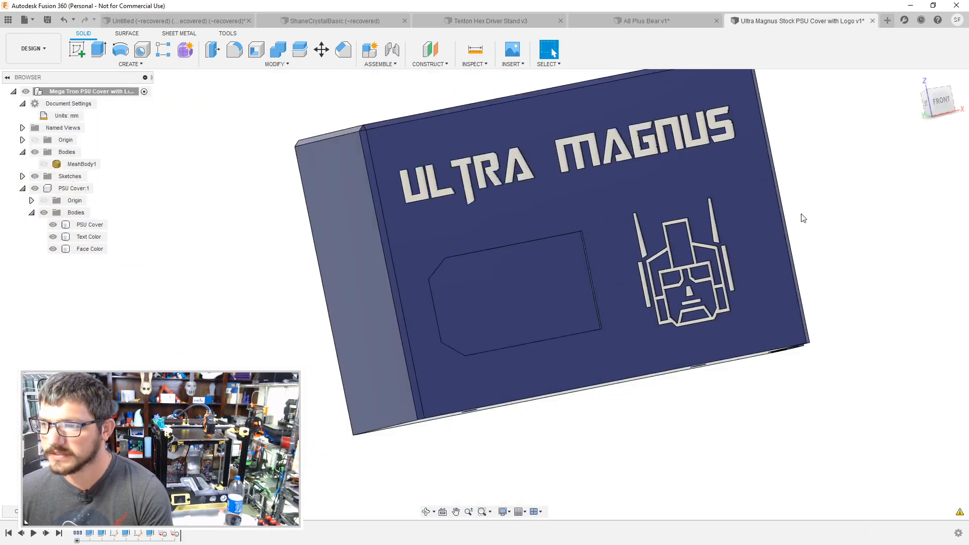
pyautogui.keyDown('shift'); pyautogui.moveTo(803, 218); pyautogui.dragTo(847, 208, button='middle'); pyautogui.keyUp('shift')
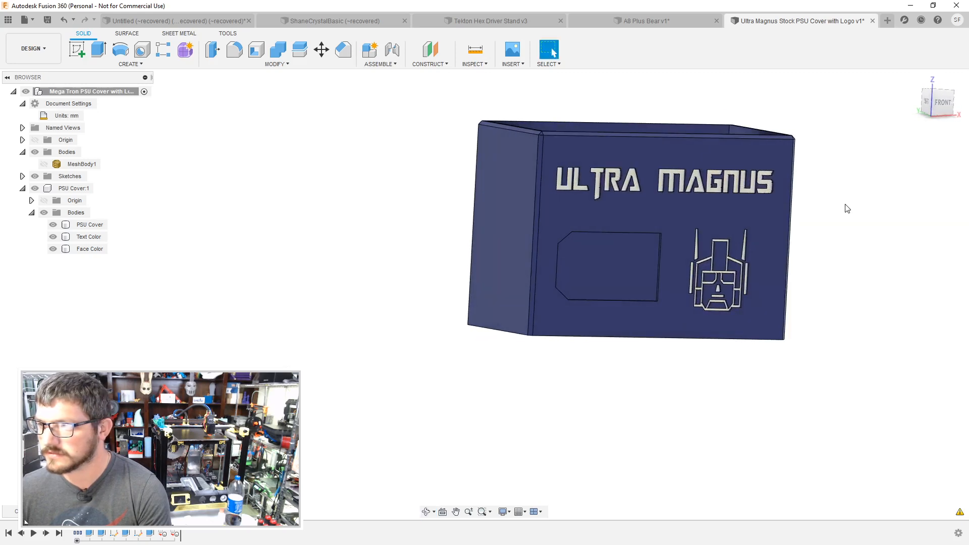
pyautogui.press('a')
pyautogui.moveTo(852, 156); pyautogui.dragTo(792, 199, button='middle')
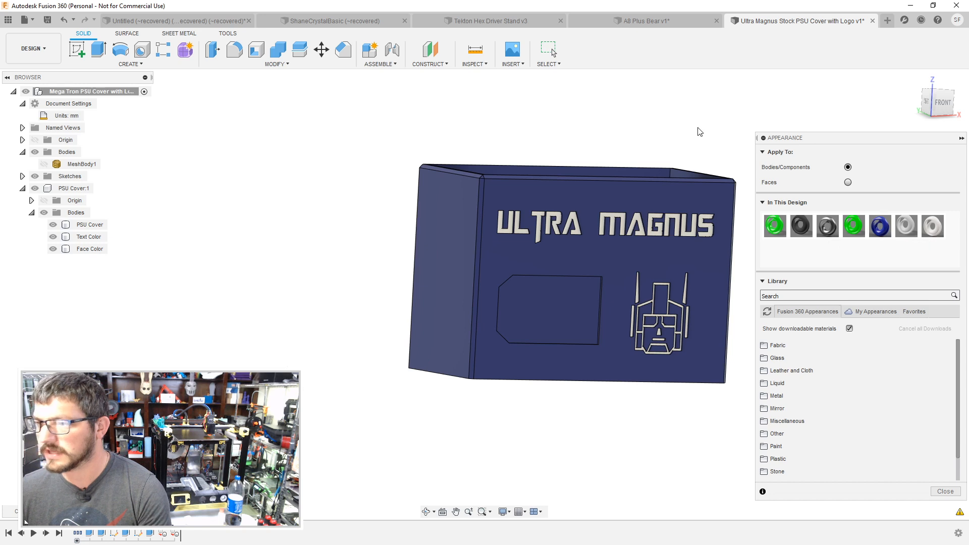
pyautogui.press('Escape')
pyautogui.hotkey('ctrl', 's')
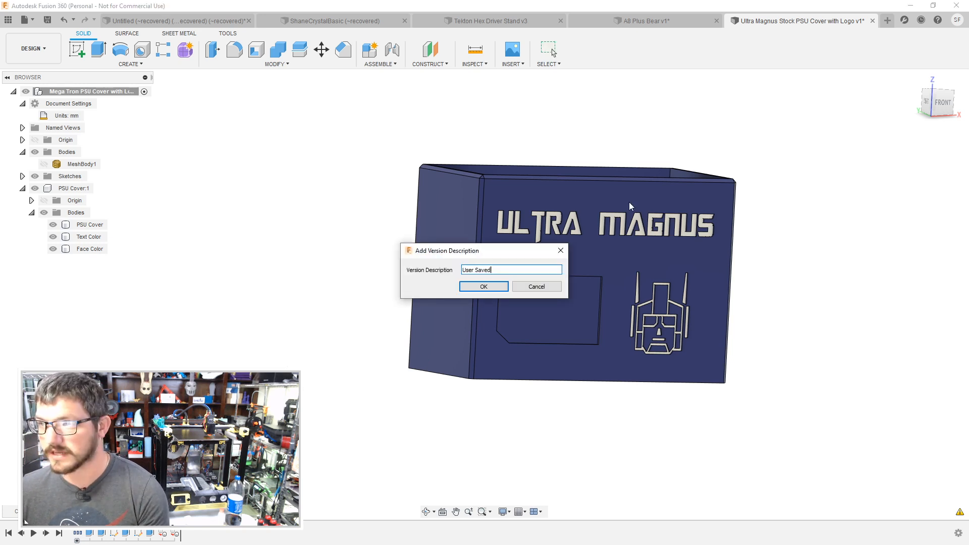
pyautogui.click(487, 291)
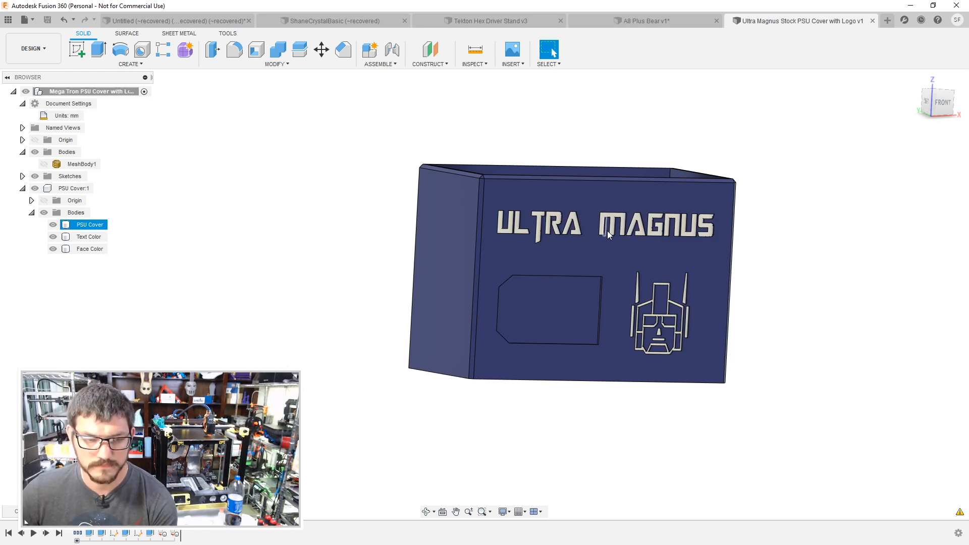
# Step: Switch to the A8 Plus Bear design and hide the power supply together with its blue mount
pyautogui.click(641, 22)
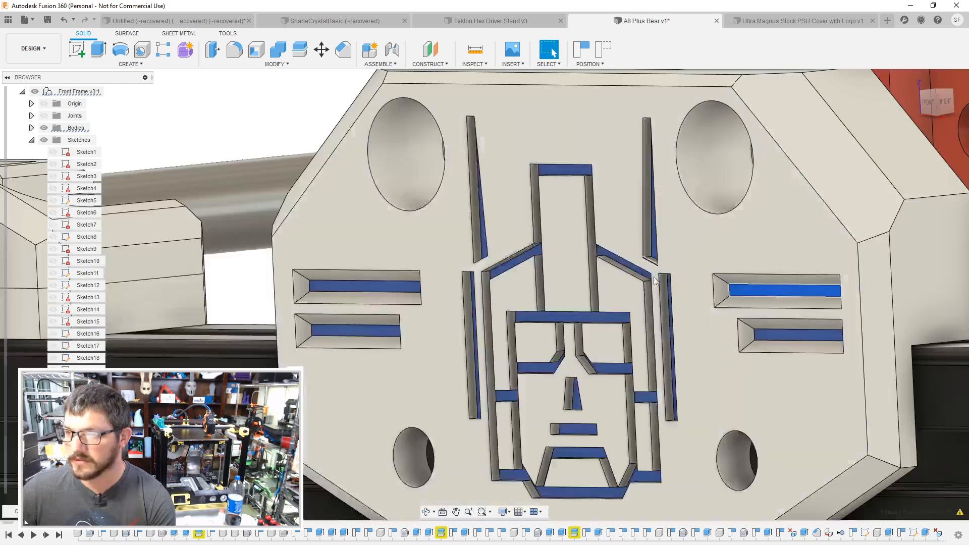
pyautogui.scroll(-9, 692, 313)
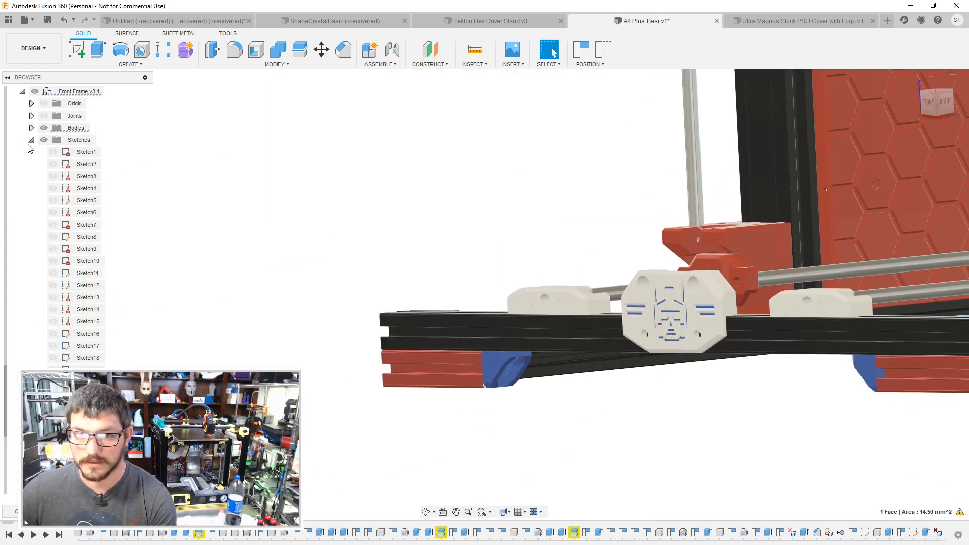
pyautogui.click(31, 140)
pyautogui.scroll(-5, 335, 280)
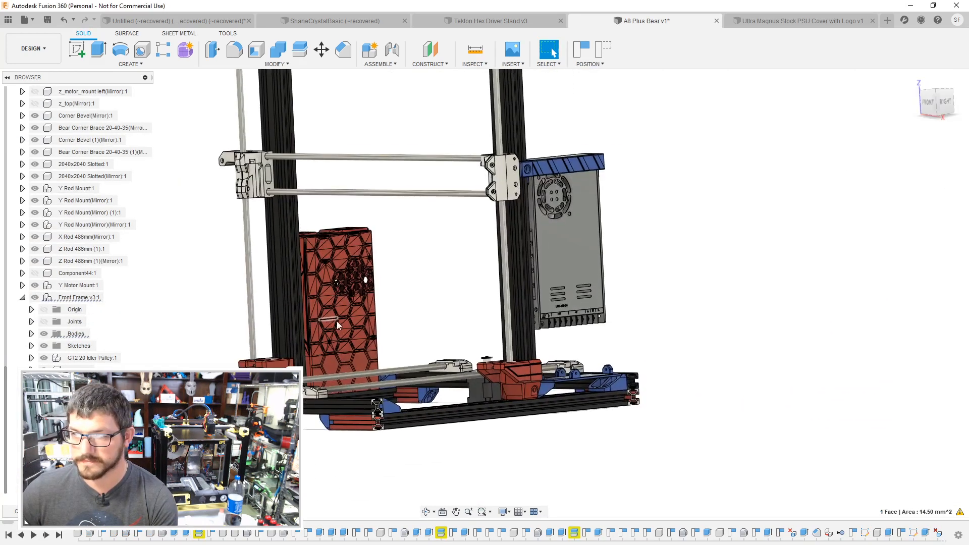
pyautogui.click(753, 275)
pyautogui.keyDown('shift'); pyautogui.moveTo(762, 258); pyautogui.dragTo(631, 247, button='middle'); pyautogui.keyUp('shift')
pyautogui.scroll(3, 553, 256)
pyautogui.click(552, 256)
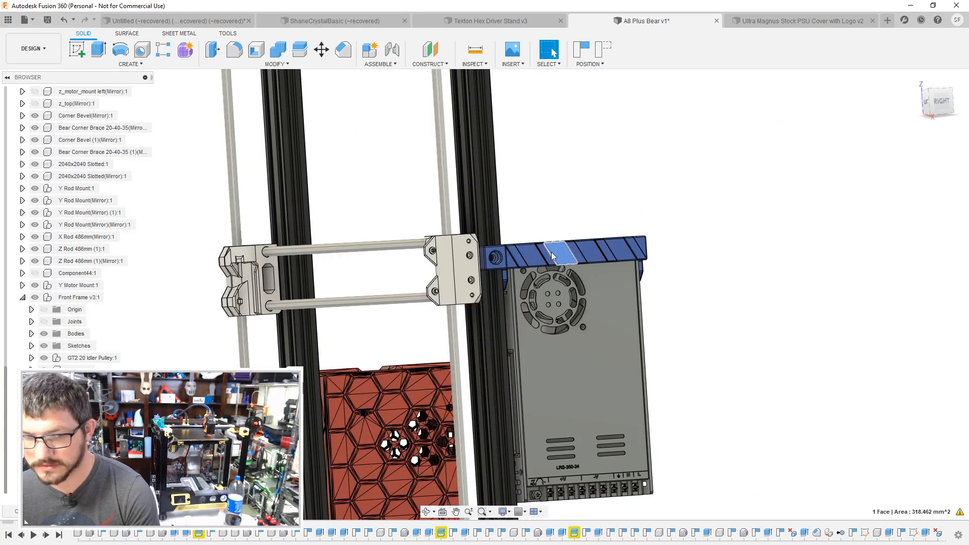
pyautogui.click(22, 297)
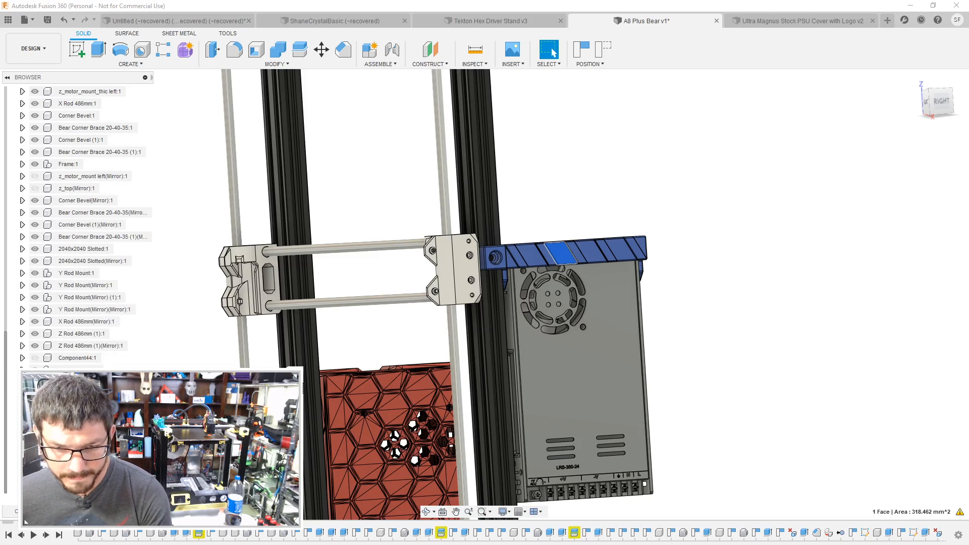
pyautogui.press('v')
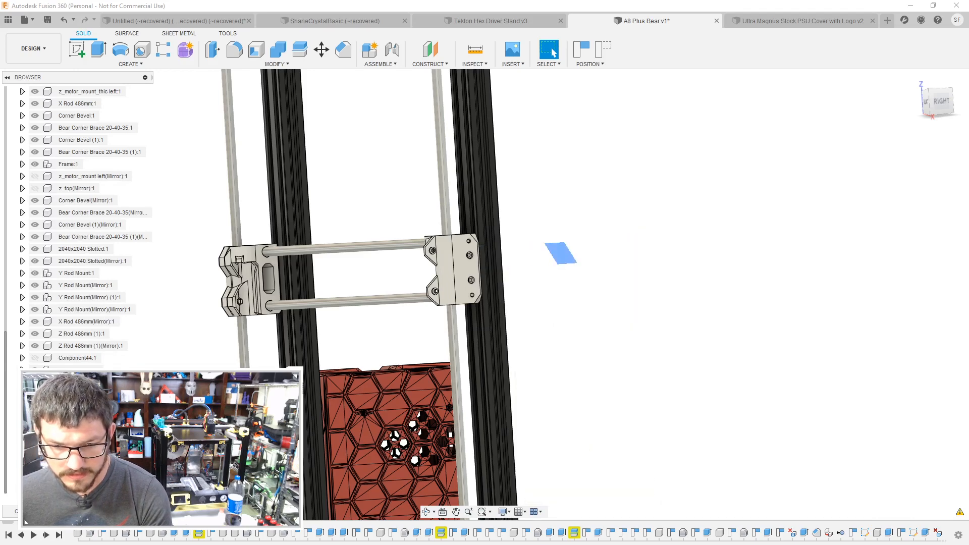
# Step: Hide the blue corner brace beside the red motor mount at the foot of the upright
pyautogui.moveTo(628, 389); pyautogui.dragTo(651, 312, button='middle')
pyautogui.click(642, 285)
pyautogui.click(564, 453)
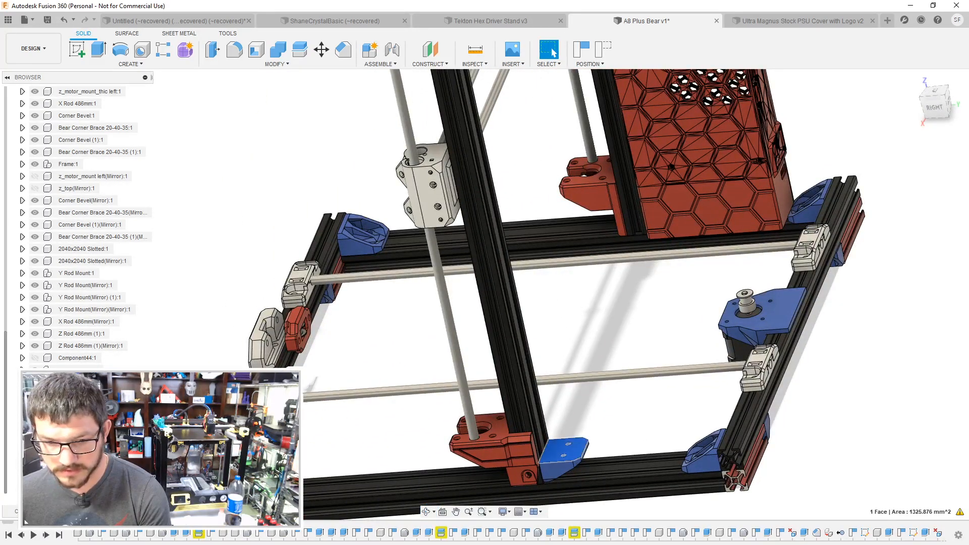
pyautogui.scroll(3, 772, 437)
pyautogui.click(855, 414)
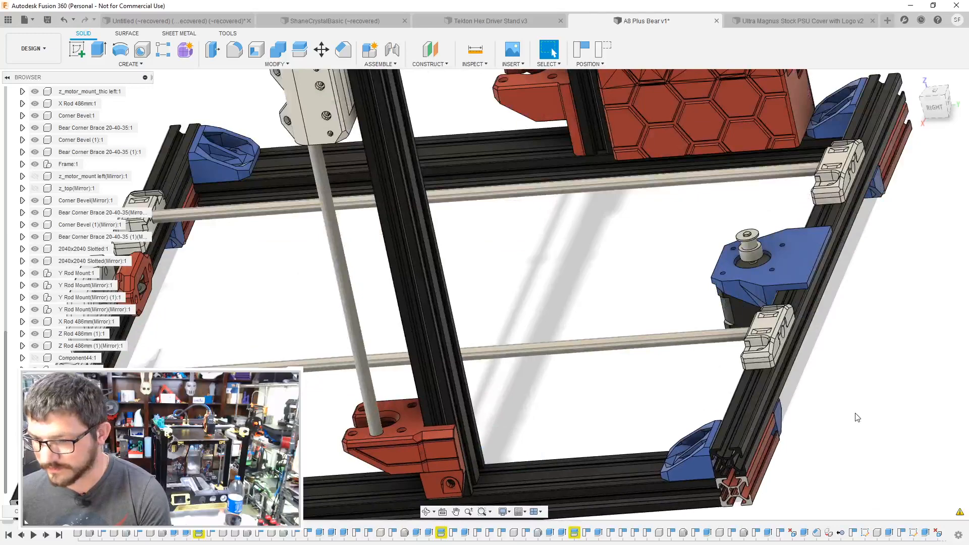
pyautogui.scroll(-2, 855, 413)
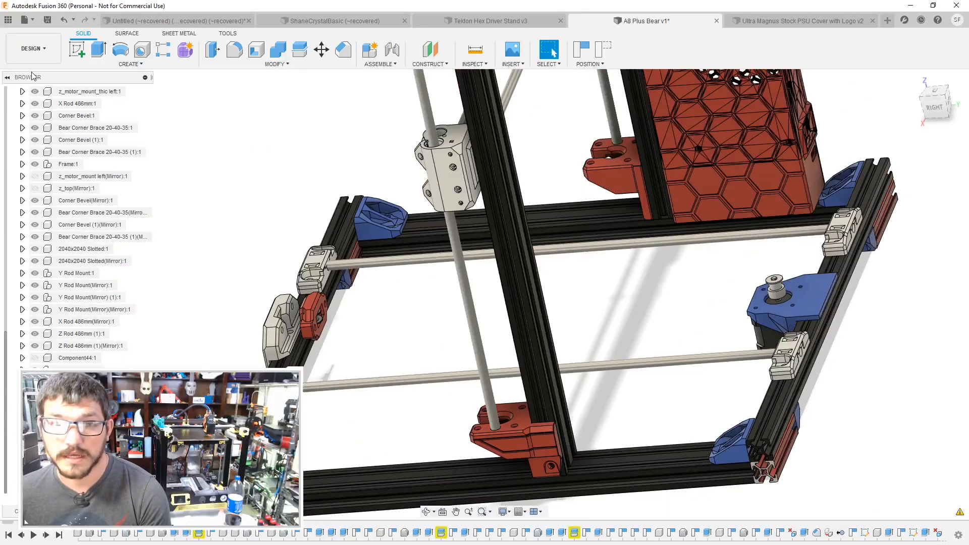
# Step: Insert the Ultra Magnus Stock PSU Cover with Logo design into the printer assembly and move it 520 mm along X
pyautogui.click(8, 20)
pyautogui.moveTo(47, 122); pyautogui.dragTo(720, 250)
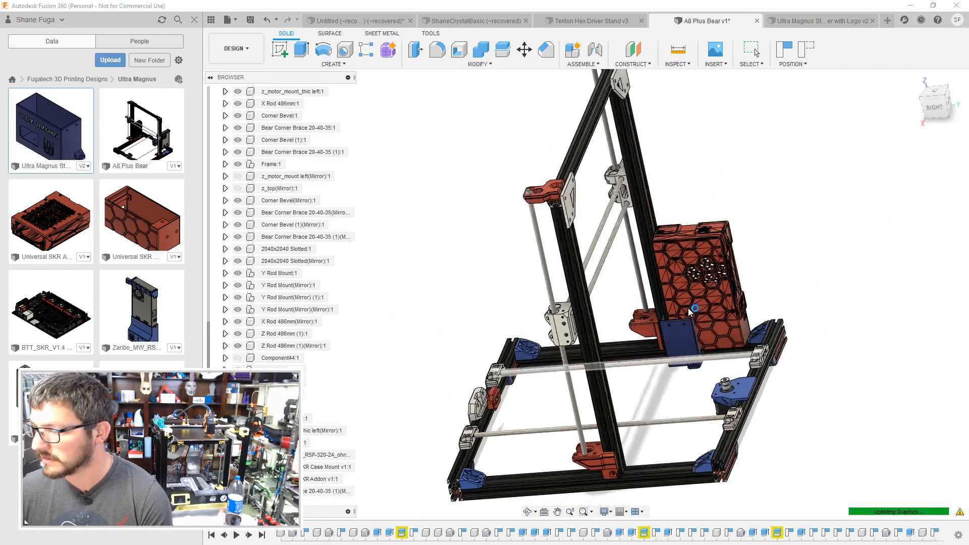
pyautogui.keyDown('shift'); pyautogui.moveTo(689, 312); pyautogui.dragTo(676, 343, button='middle'); pyautogui.keyUp('shift')
pyautogui.moveTo(663, 339); pyautogui.dragTo(601, 508)
pyautogui.moveTo(705, 367); pyautogui.dragTo(732, 224, button='middle')
pyautogui.scroll(5, 664, 381)
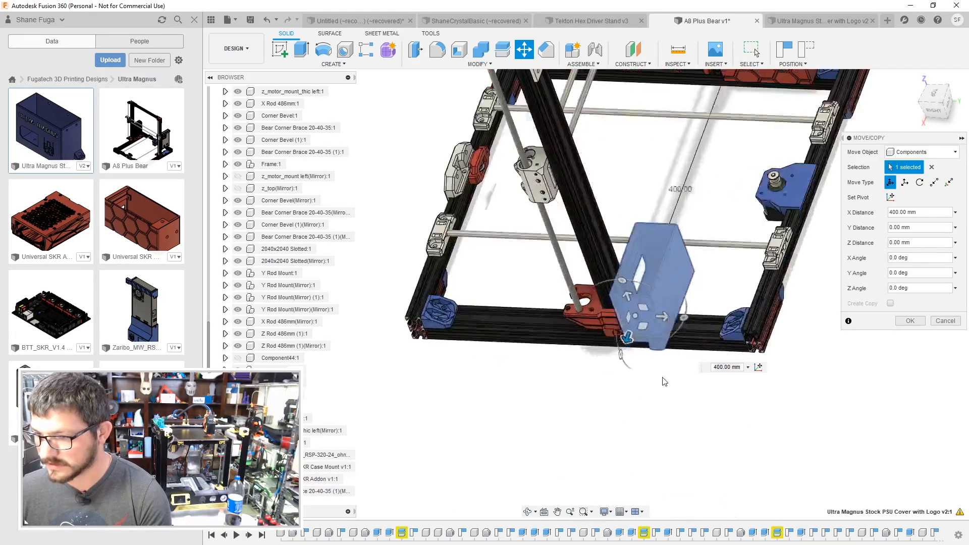
pyautogui.scroll(1, 649, 347)
pyautogui.moveTo(608, 305); pyautogui.dragTo(551, 453)
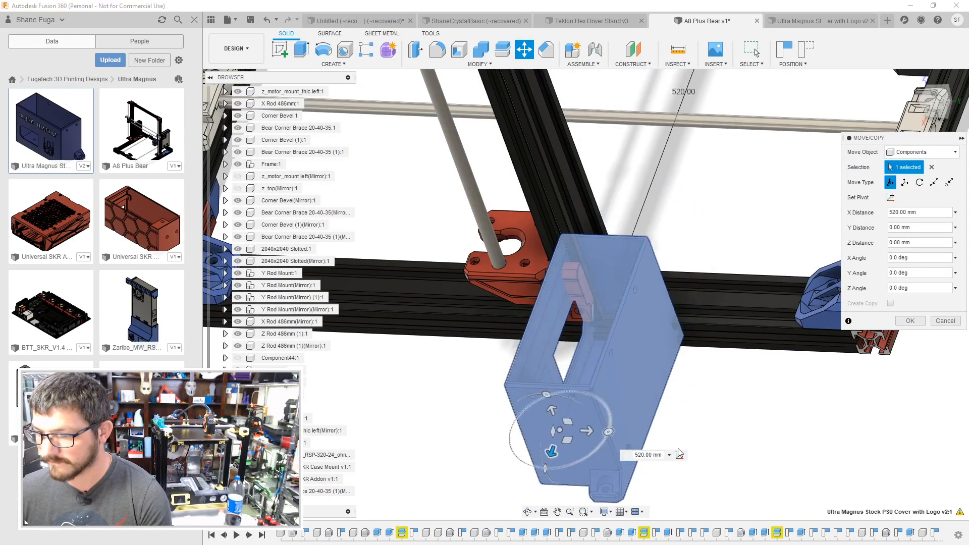
# Step: Rotate the inserted cover 90 degrees about Z, shift it 190 mm along X and accept the placement
pyautogui.keyDown('shift'); pyautogui.moveTo(690, 433); pyautogui.dragTo(697, 434, button='middle'); pyautogui.keyUp('shift')
pyautogui.moveTo(607, 428); pyautogui.dragTo(571, 369)
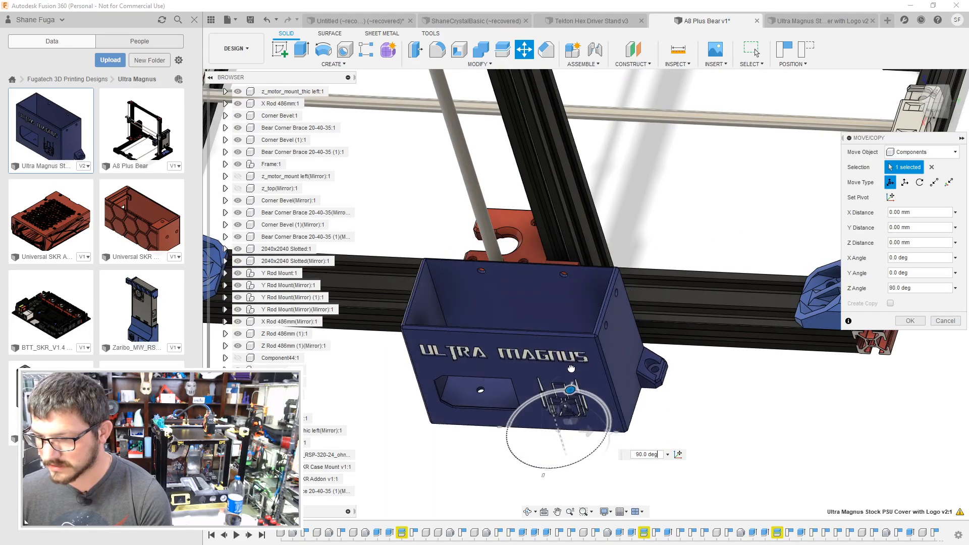
pyautogui.keyDown('shift'); pyautogui.moveTo(569, 370); pyautogui.dragTo(570, 411, button='middle'); pyautogui.keyUp('shift')
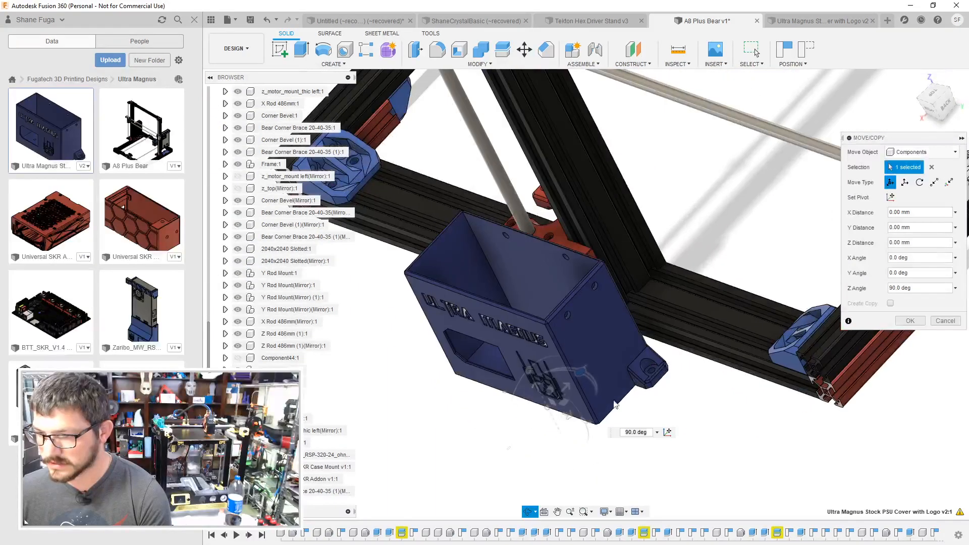
pyautogui.moveTo(569, 413); pyautogui.dragTo(803, 495)
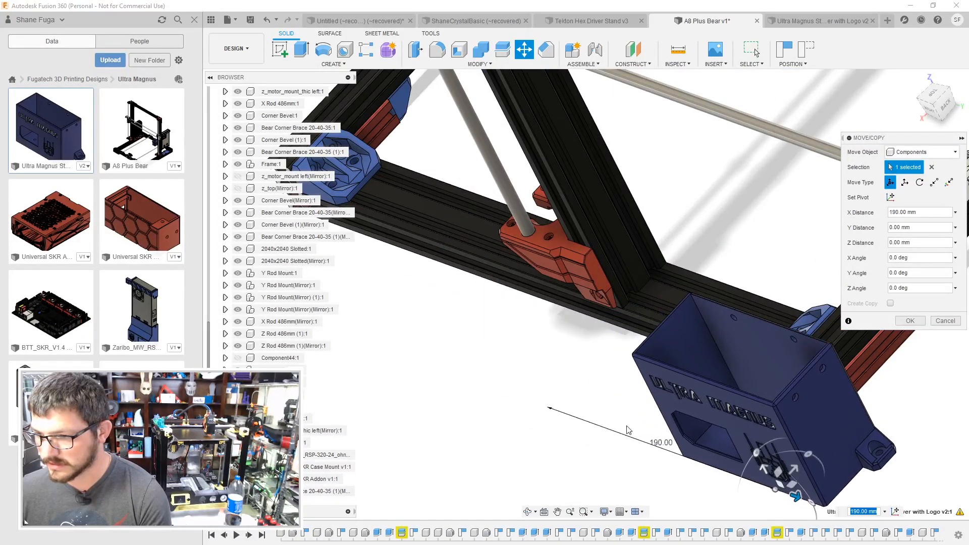
pyautogui.keyDown('shift'); pyautogui.moveTo(601, 424); pyautogui.dragTo(711, 405, button='middle'); pyautogui.keyUp('shift')
pyautogui.click(910, 321)
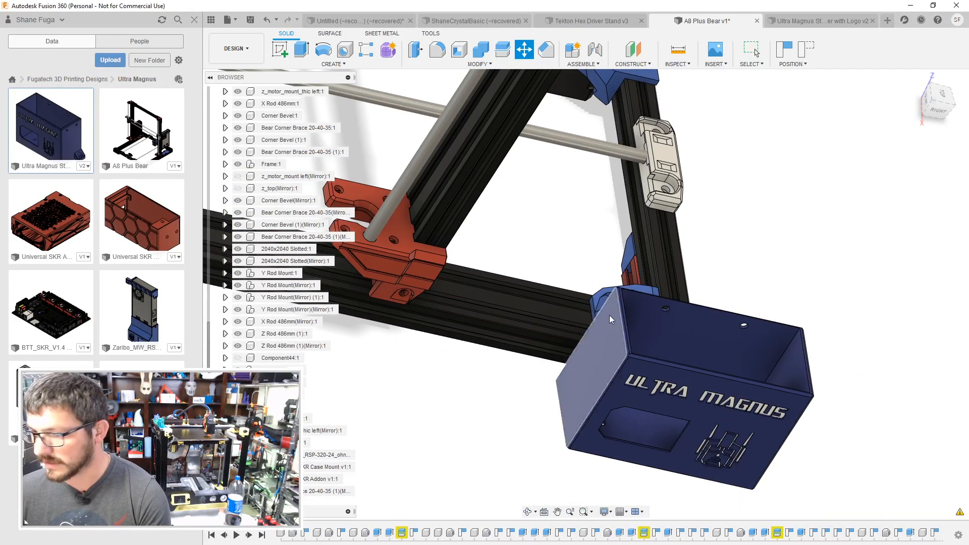
# Step: Align the cover's lower rear corner vertex with the frame vertex where the upright meets the base extrusion
pyautogui.scroll(3, 568, 132)
pyautogui.click(505, 67)
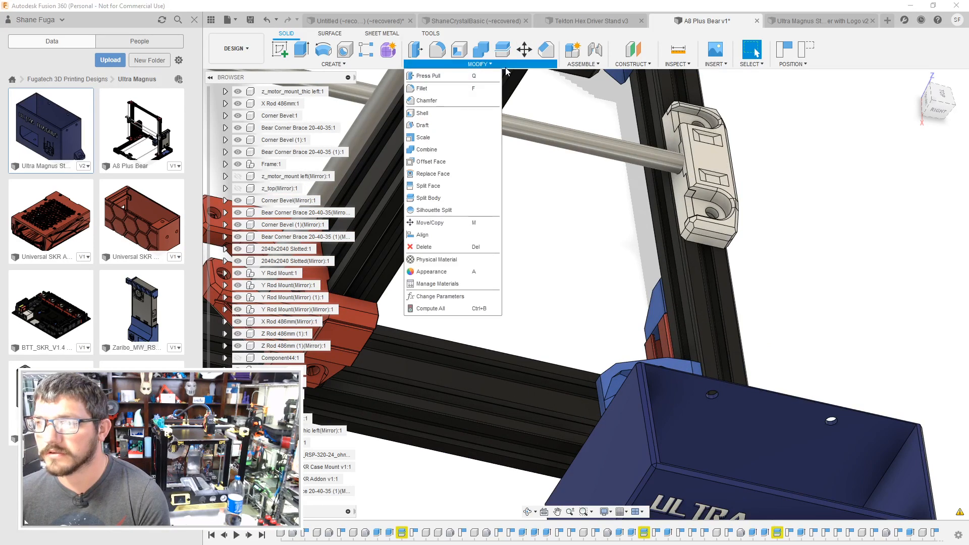
pyautogui.click(427, 234)
pyautogui.moveTo(566, 143)
pyautogui.mouseDown(button='middle')
pyautogui.moveTo(581, 110)
pyautogui.moveTo(646, 76)
pyautogui.mouseUp(button='middle')
pyautogui.scroll(3, 668, 307)
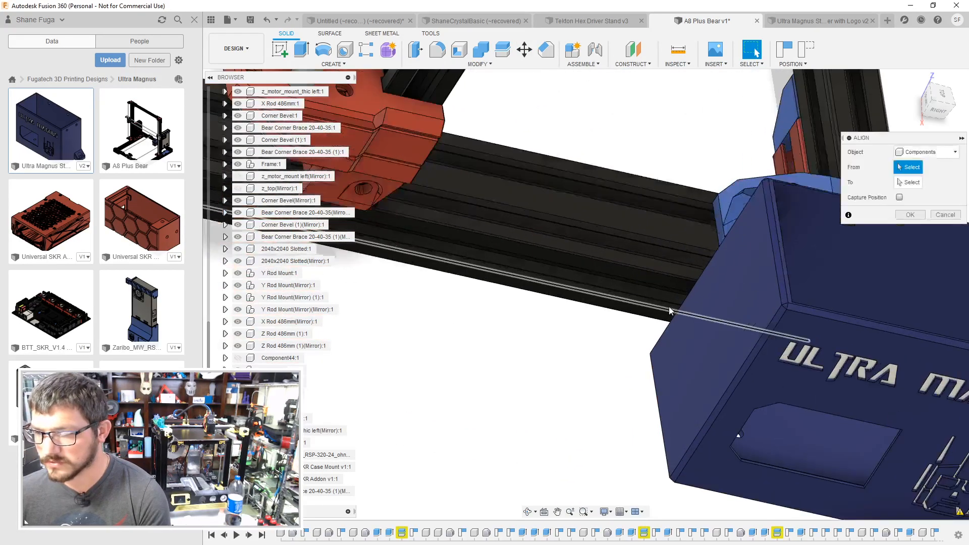
pyautogui.click(646, 362)
pyautogui.click(629, 177)
pyautogui.keyDown('shift'); pyautogui.moveTo(630, 177); pyautogui.dragTo(697, 246, button='middle'); pyautogui.keyUp('shift')
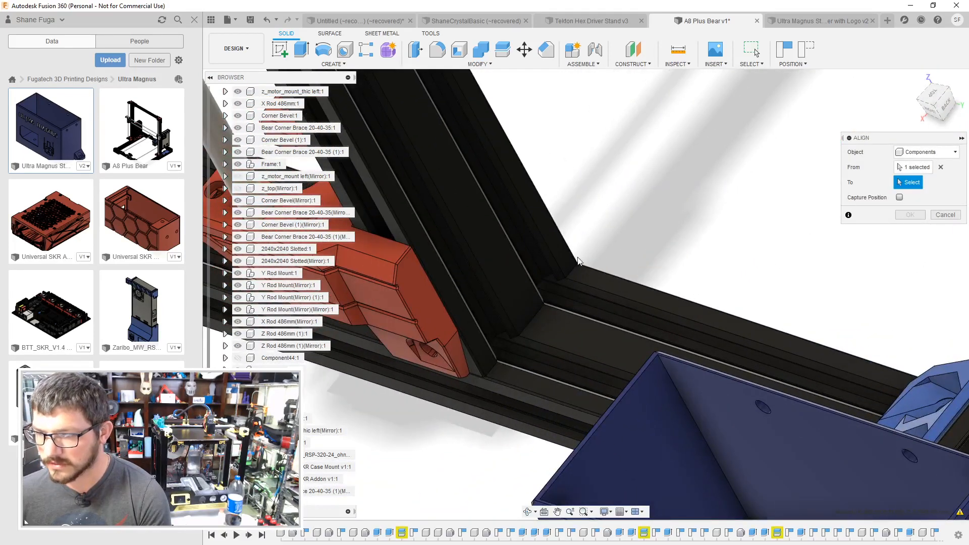
pyautogui.click(577, 266)
pyautogui.scroll(-3, 580, 260)
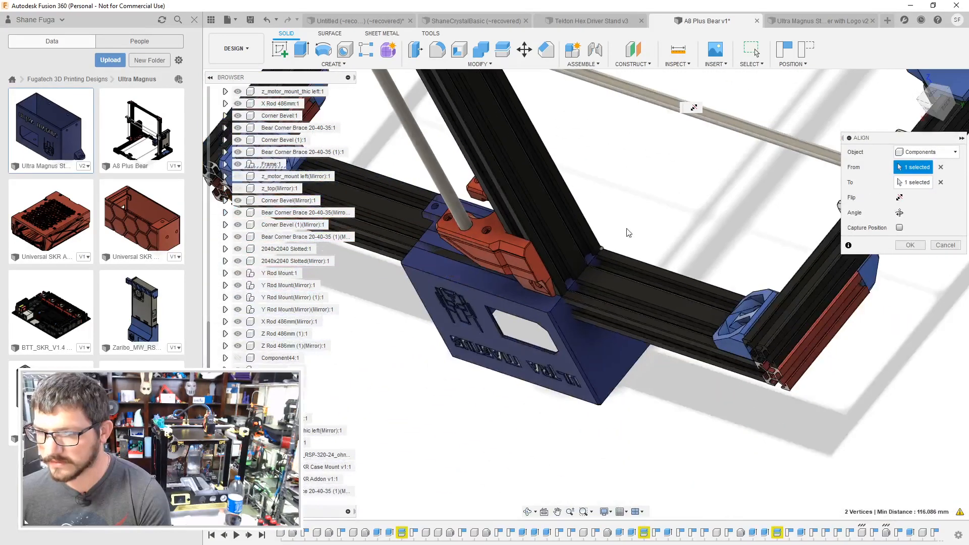
# Step: Flip and rotate the alignment so the cover stands upright on the frame with its lettering facing outward, and accept it
pyautogui.click(900, 198)
pyautogui.click(899, 199)
pyautogui.click(899, 198)
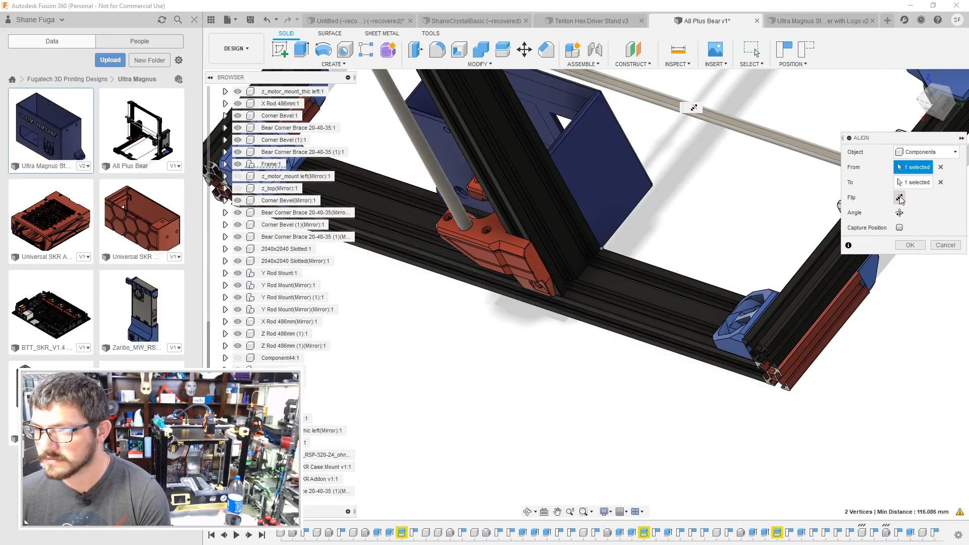
pyautogui.click(899, 212)
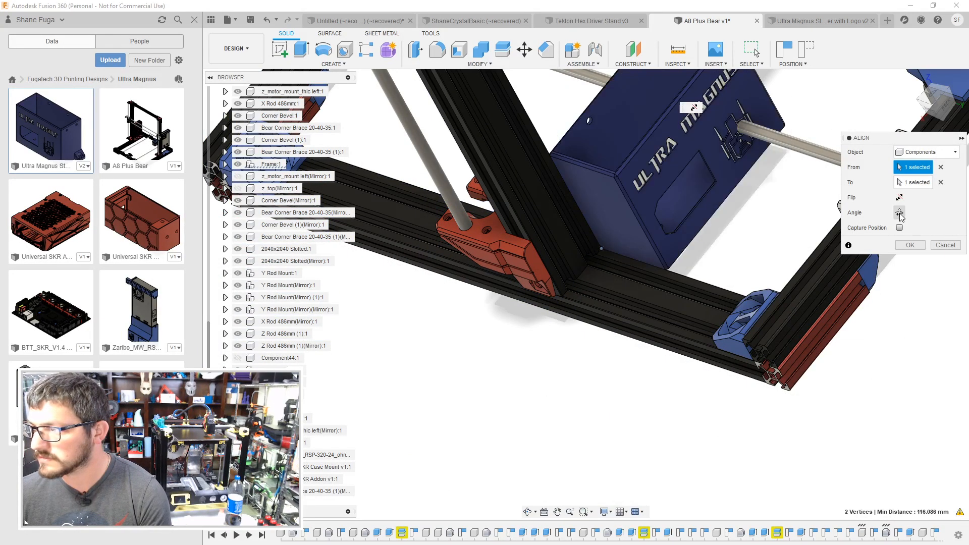
pyautogui.click(899, 212)
pyautogui.keyDown('shift'); pyautogui.moveTo(717, 196); pyautogui.dragTo(794, 151, button='middle'); pyautogui.keyUp('shift')
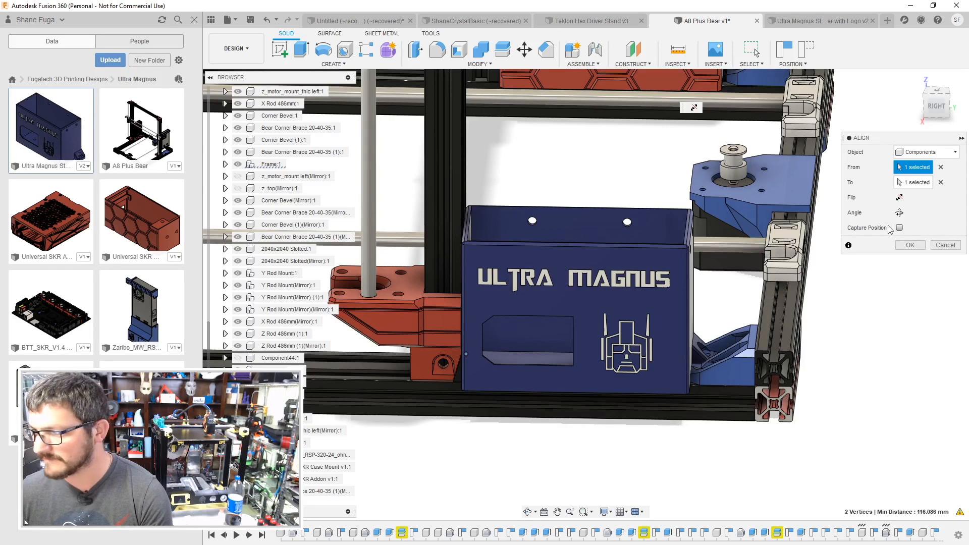
pyautogui.click(910, 244)
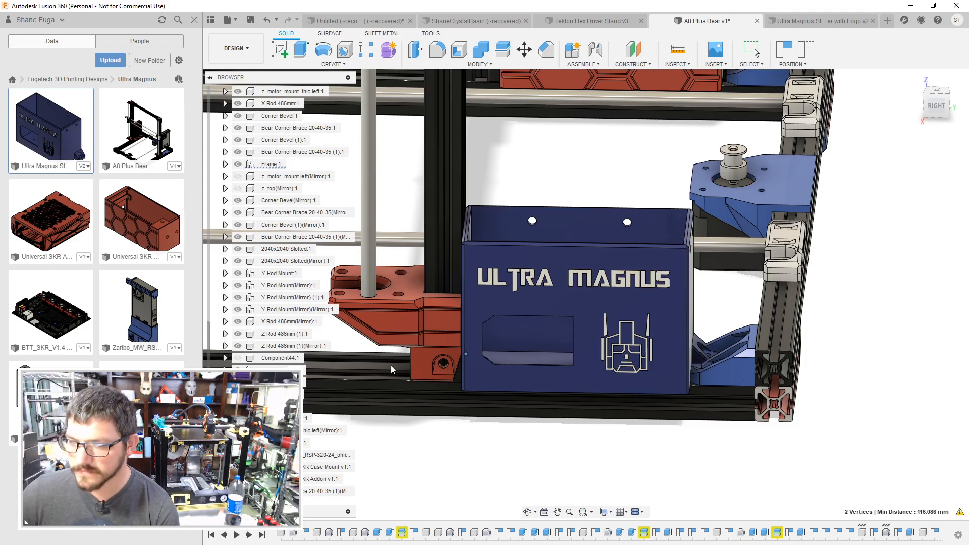
# Step: Check the properties of the blue corner brace face beside the cover for its material and appearance
pyautogui.click(740, 378)
pyautogui.rightClick(740, 378)
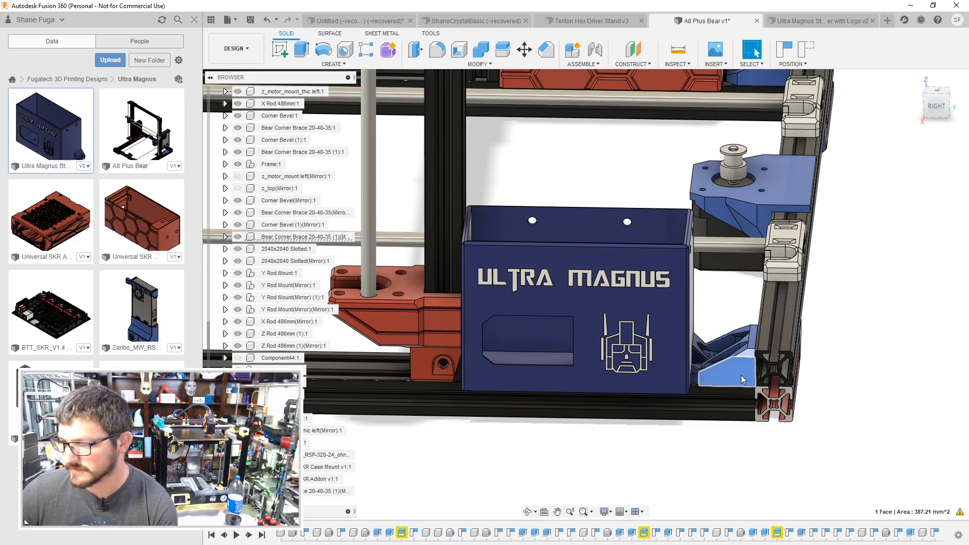
pyautogui.click(740, 494)
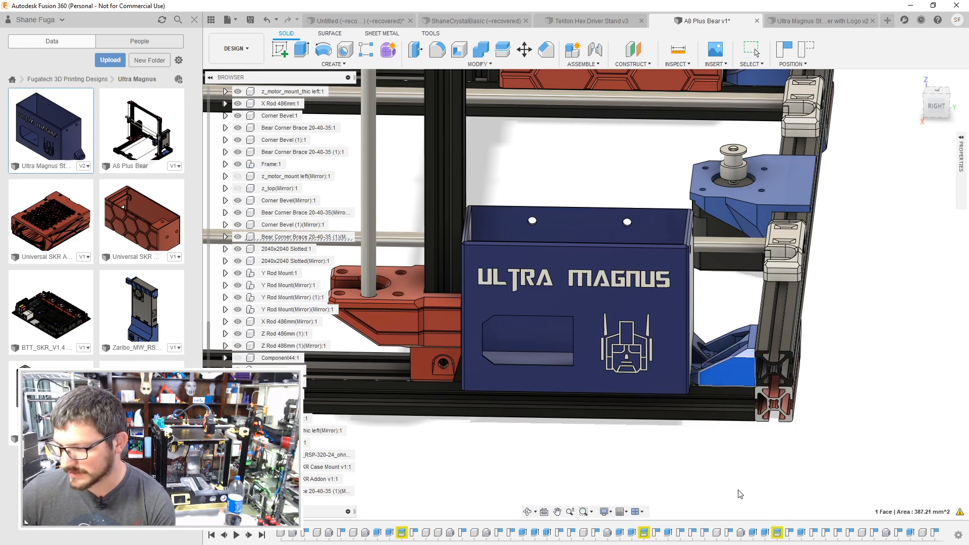
pyautogui.click(962, 139)
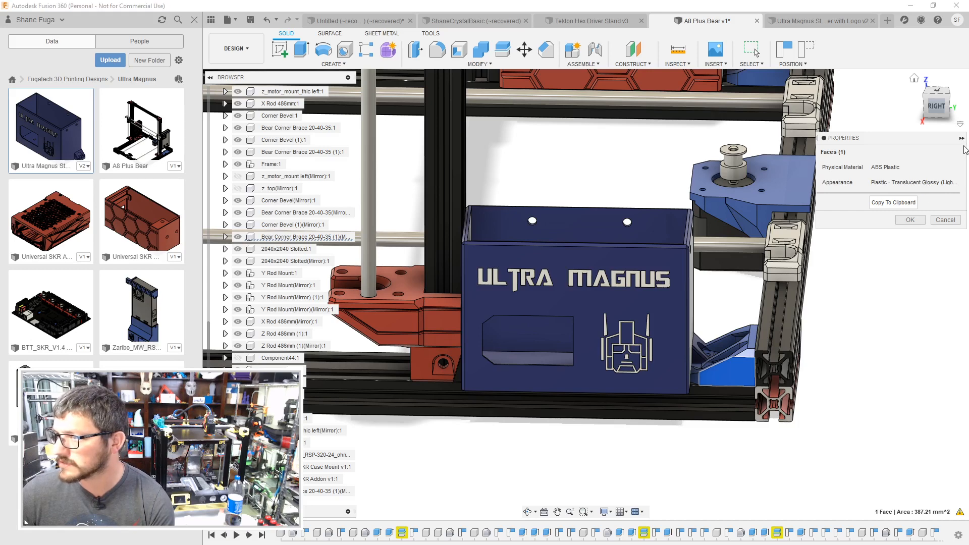
pyautogui.click(945, 220)
pyautogui.keyDown('shift'); pyautogui.moveTo(909, 238); pyautogui.dragTo(871, 288, button='middle'); pyautogui.keyUp('shift')
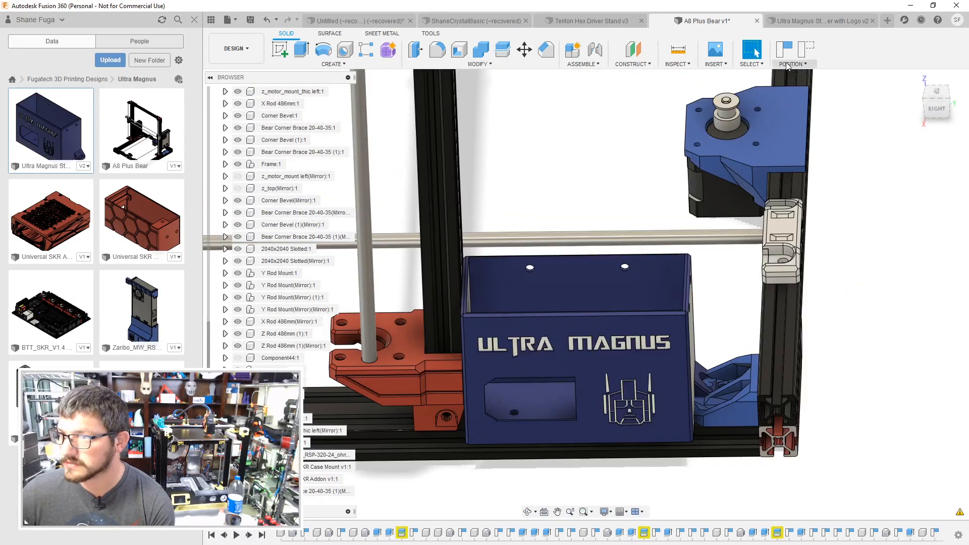
# Step: Switch to the Ultra Magnus PSU cover design and apply the Plastic - Translucent Glossy (Blue) appearance to the cover
pyautogui.click(802, 21)
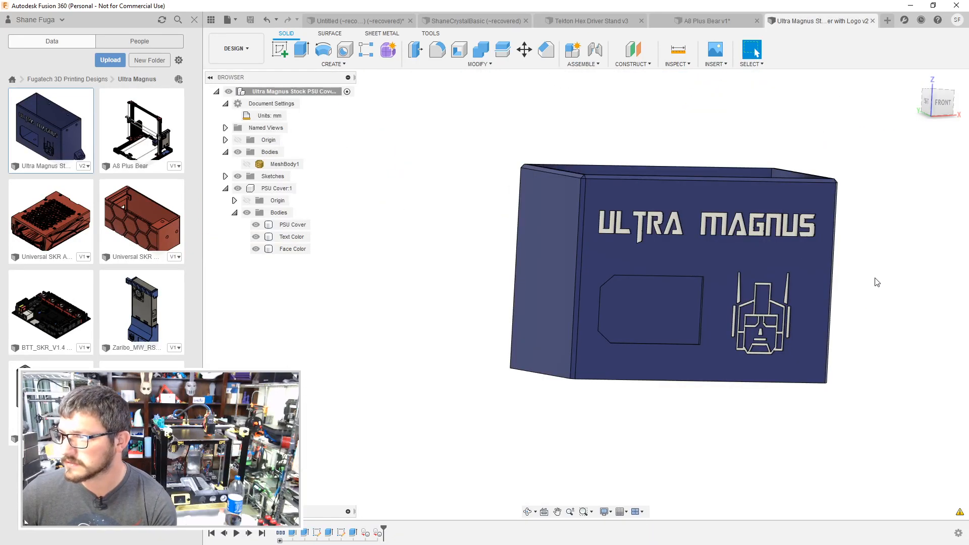
pyautogui.press('a')
pyautogui.click(789, 295)
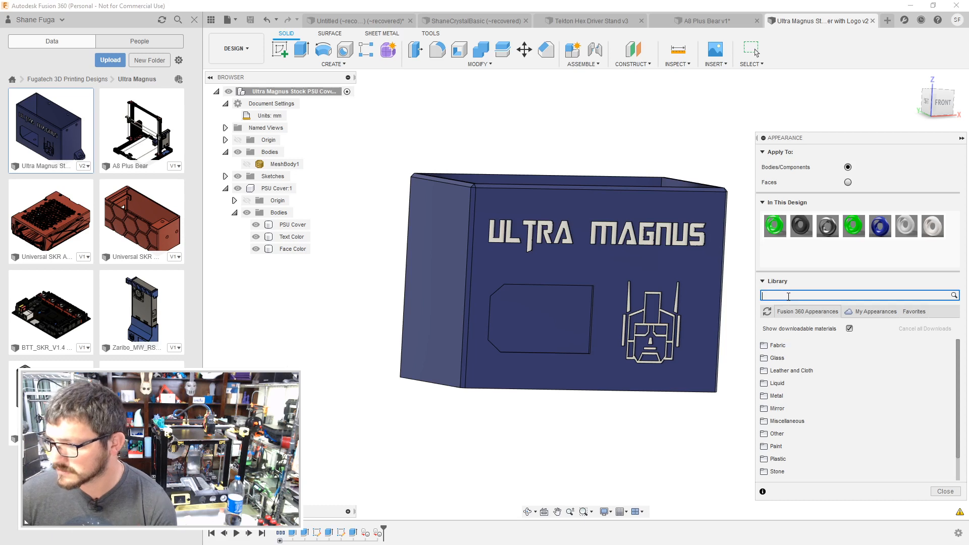
pyautogui.write('translucent glossy blue')
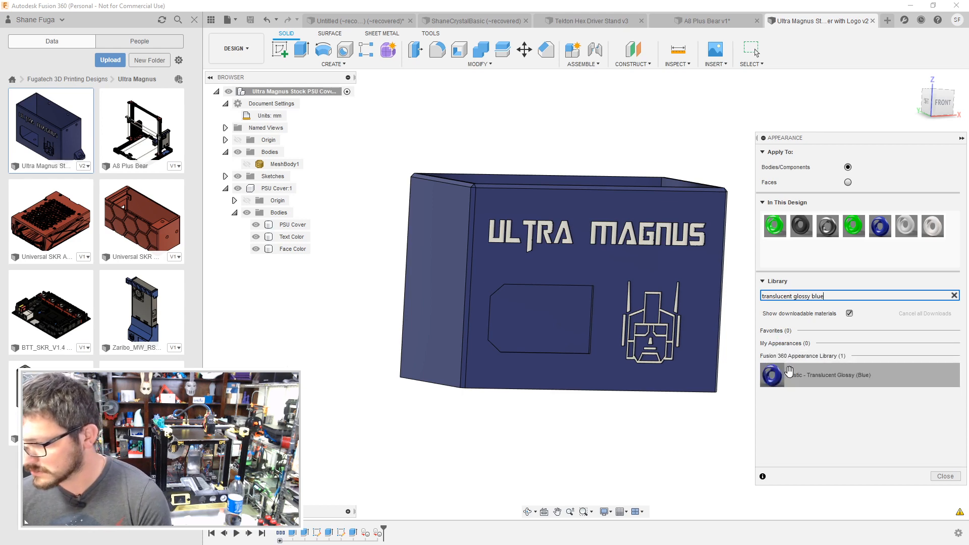
pyautogui.moveTo(772, 375); pyautogui.dragTo(644, 277)
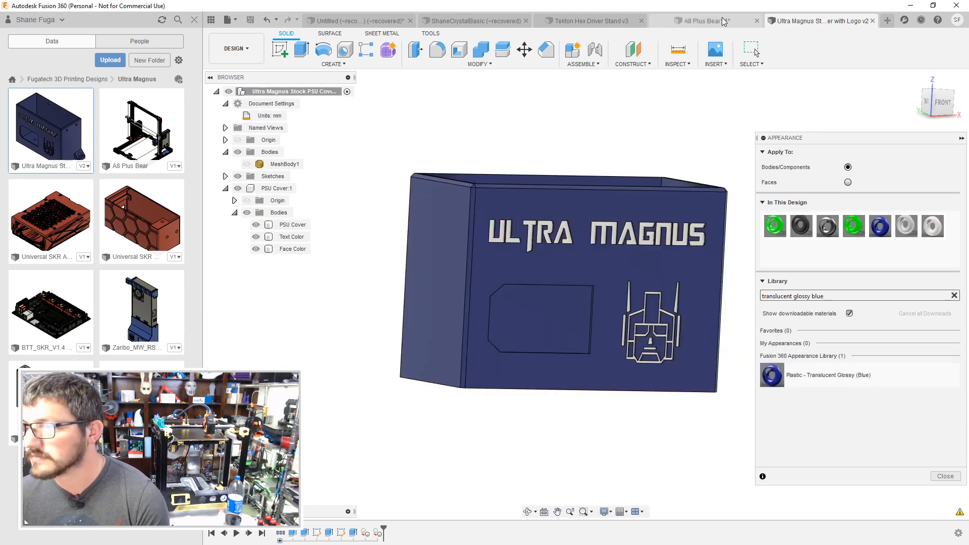
# Step: Return to the A8 Plus Bear assembly and hide the blue Bear Corner Brace 20-40-35 (1)(Mirror) beside the cover
pyautogui.click(707, 21)
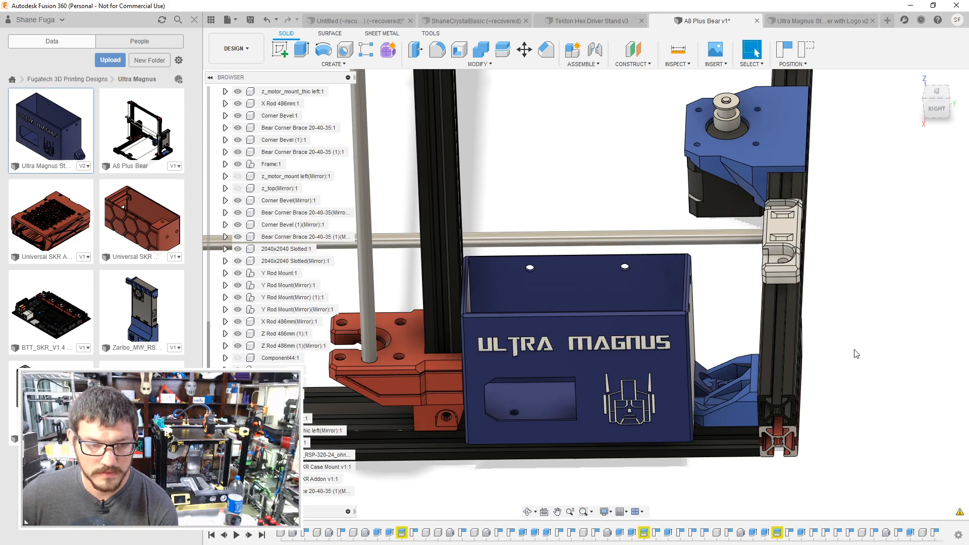
pyautogui.scroll(5, 807, 323)
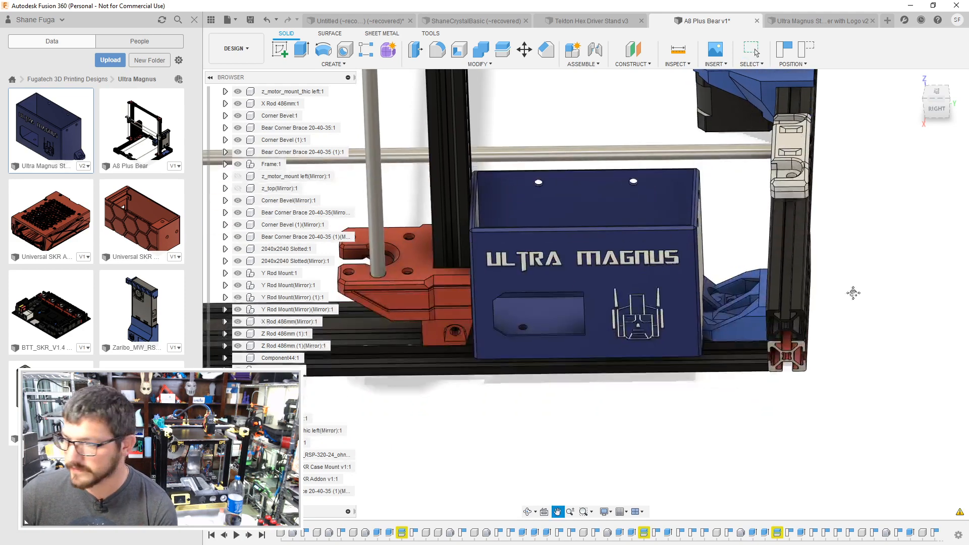
pyautogui.click(738, 328)
pyautogui.moveTo(738, 328)
pyautogui.keyDown('shift'); pyautogui.mouseDown(button='middle')
pyautogui.moveTo(727, 291)
pyautogui.moveTo(752, 317)
pyautogui.mouseUp(button='middle'); pyautogui.keyUp('shift')
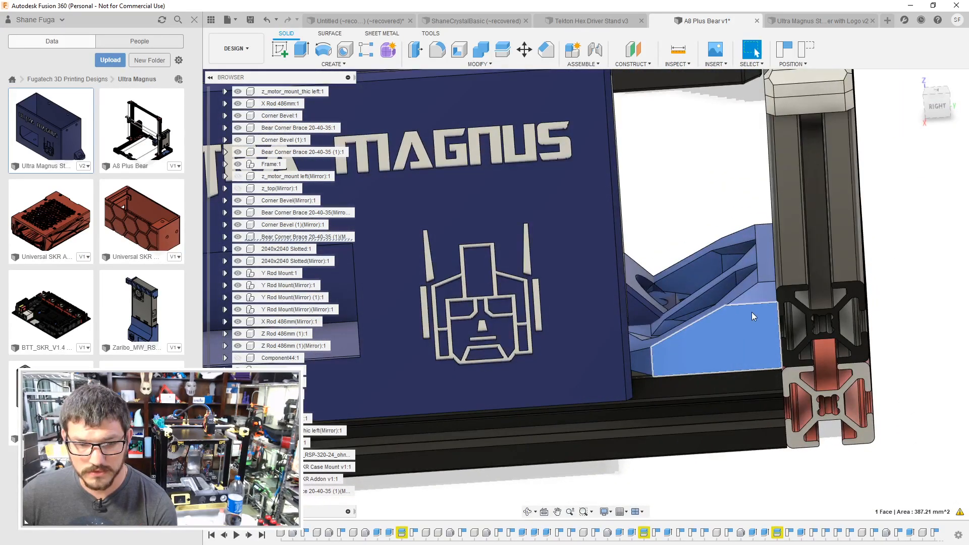
pyautogui.scroll(1, 243, 247)
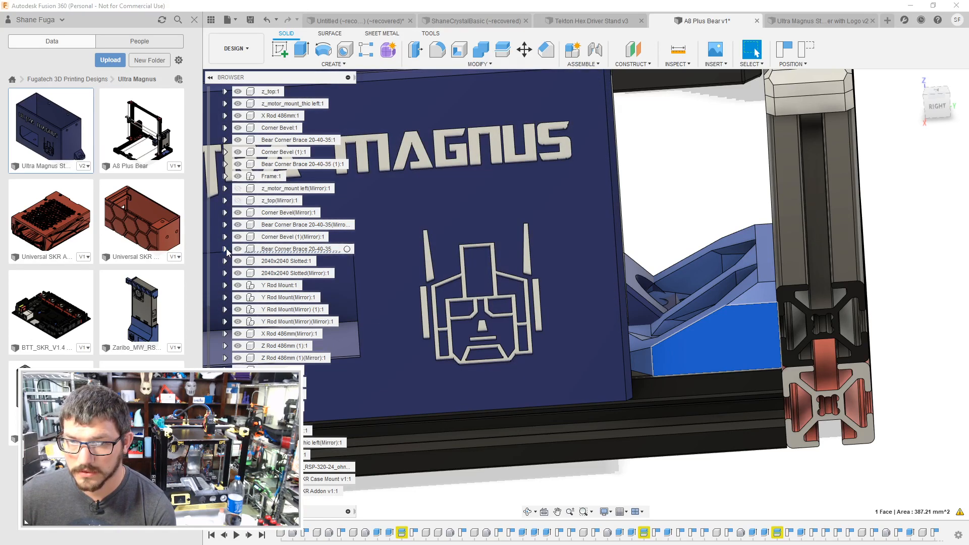
pyautogui.click(237, 250)
pyautogui.click(237, 250)
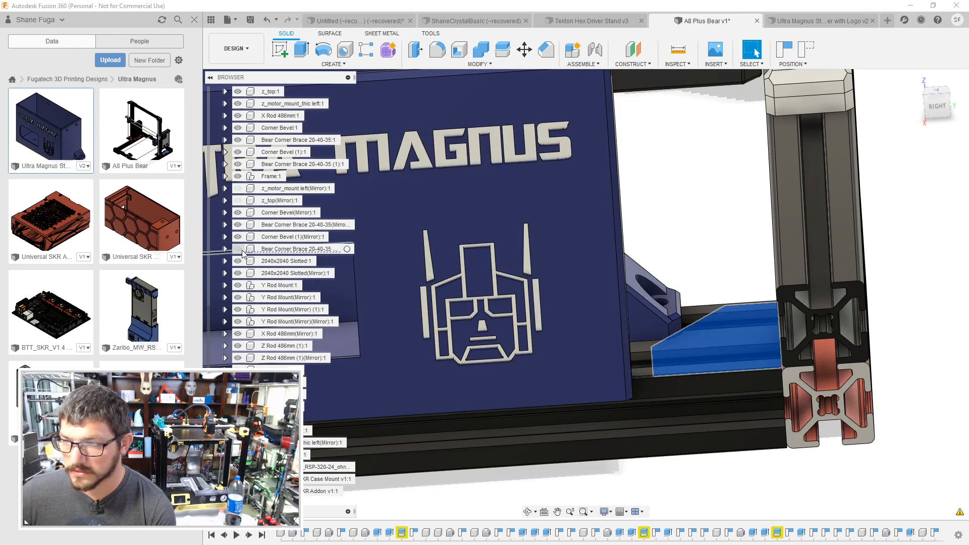
pyautogui.scroll(-5, 538, 278)
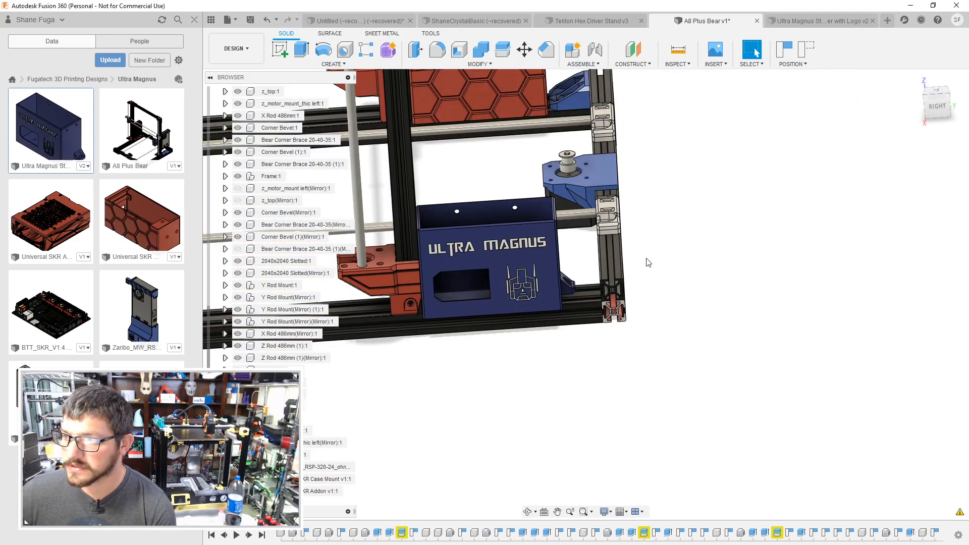
pyautogui.scroll(3, 680, 253)
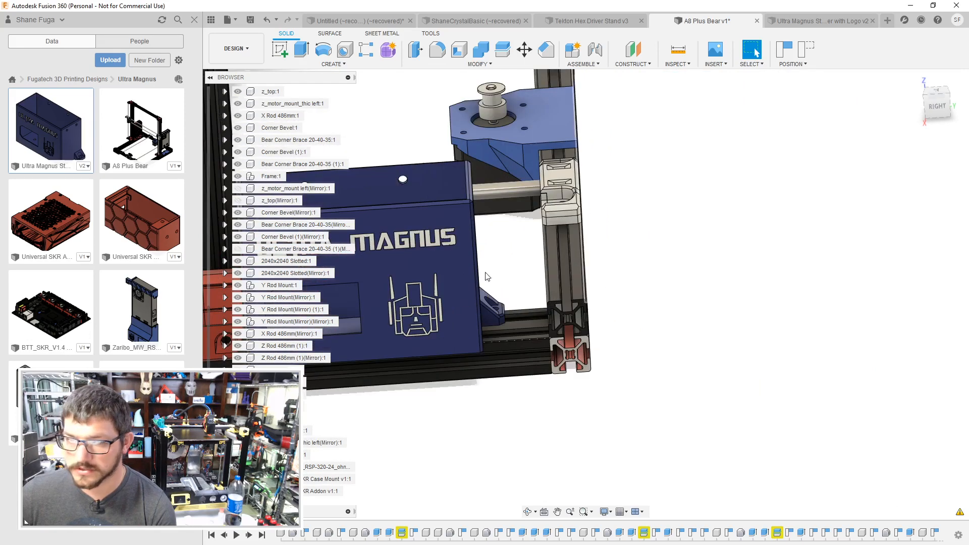
# Step: Copy the body of the 2040x2040 Slotted(Mirror) component and paste it into the assembly
pyautogui.click(291, 275)
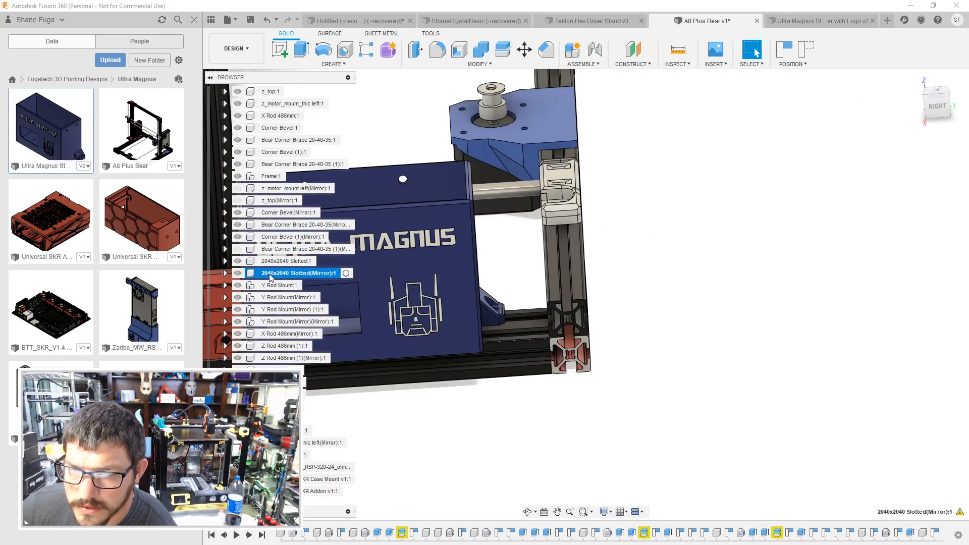
pyautogui.rightClick(271, 277)
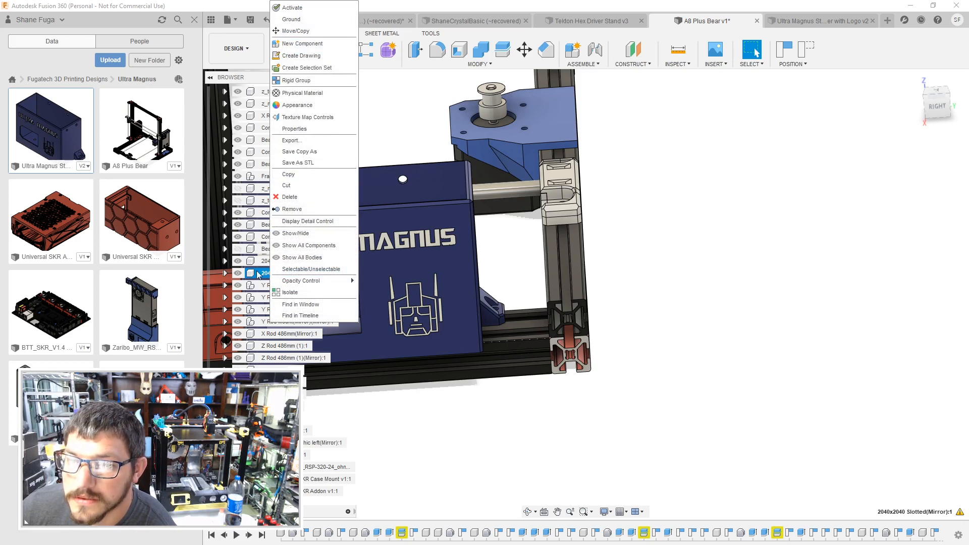
pyautogui.click(225, 273)
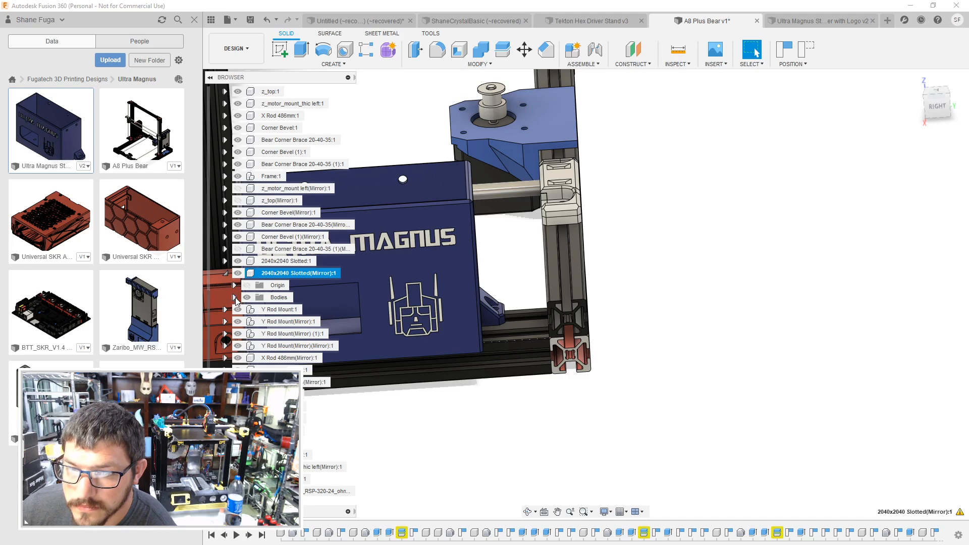
pyautogui.click(234, 297)
pyautogui.click(287, 310)
pyautogui.rightClick(293, 310)
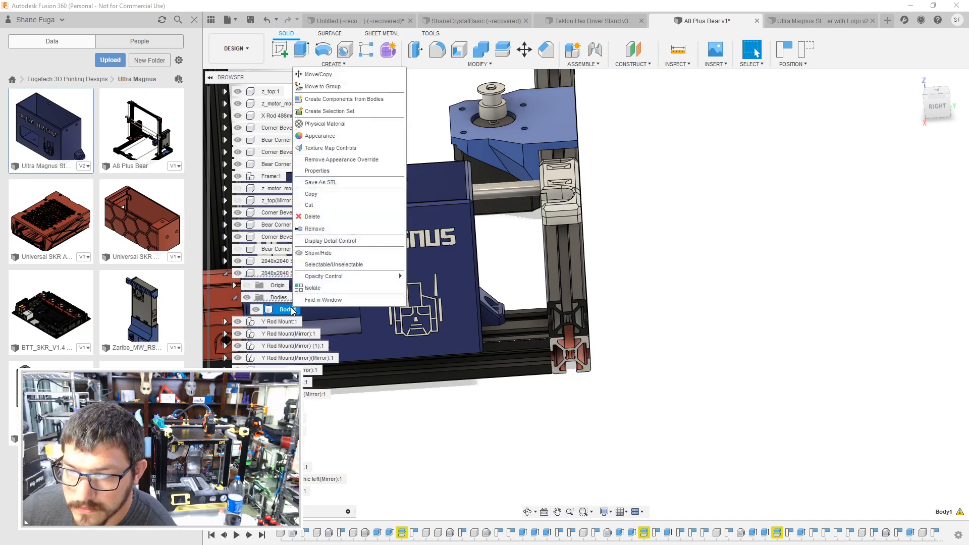
pyautogui.click(319, 201)
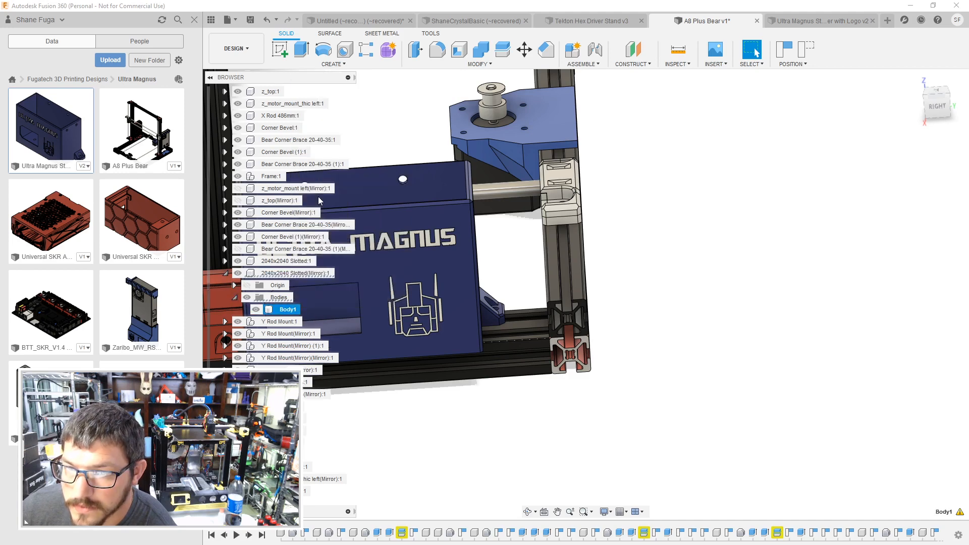
pyautogui.click(612, 314)
pyautogui.moveTo(620, 256); pyautogui.dragTo(621, 254, button='right')
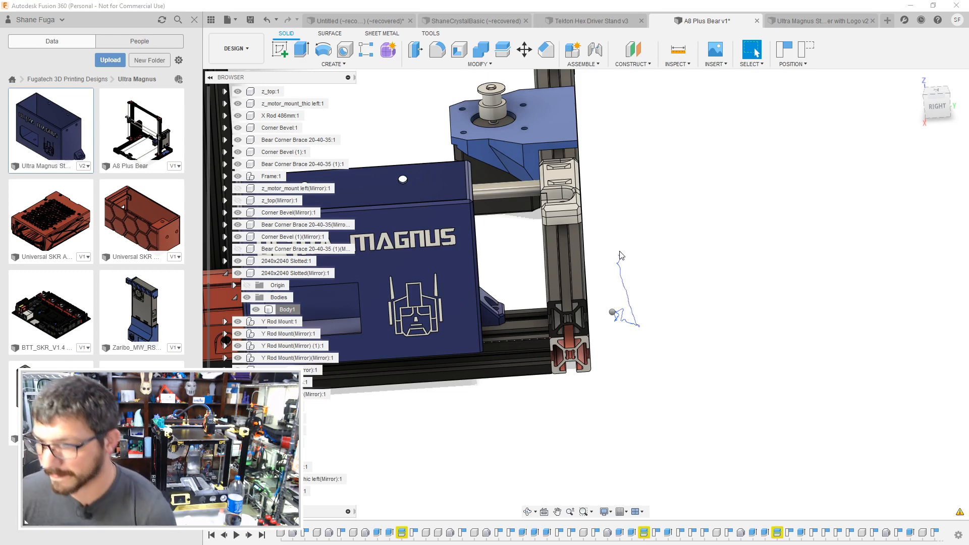
pyautogui.press('Escape')
pyautogui.rightClick(513, 293)
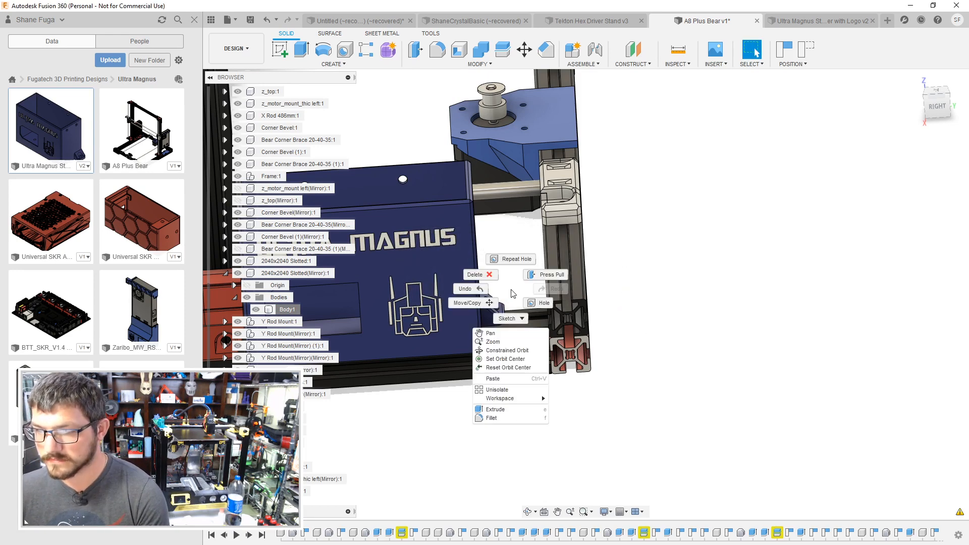
pyautogui.click(503, 384)
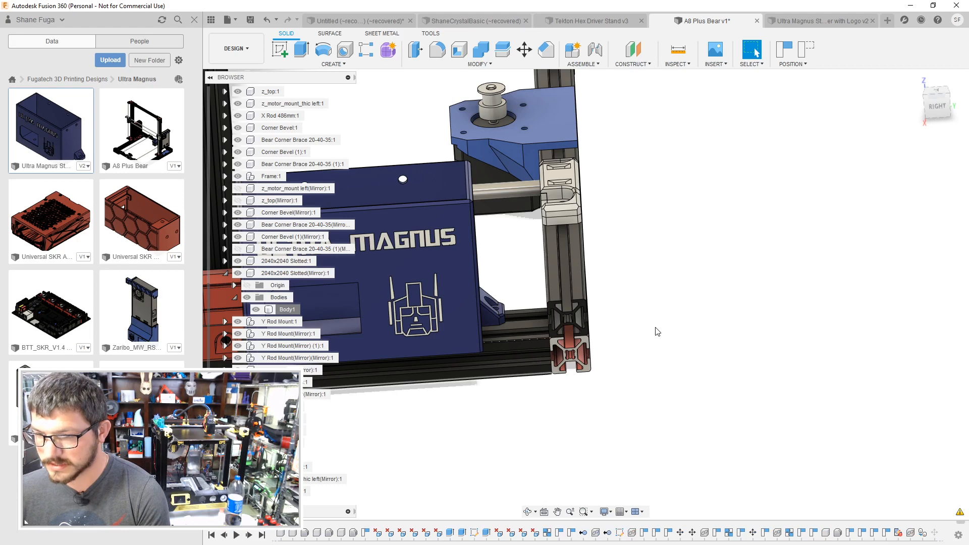
# Step: Move the pasted plate body 125 mm along Y, away from the upright frame, and accept the move
pyautogui.press('m')
pyautogui.scroll(-5, 657, 331)
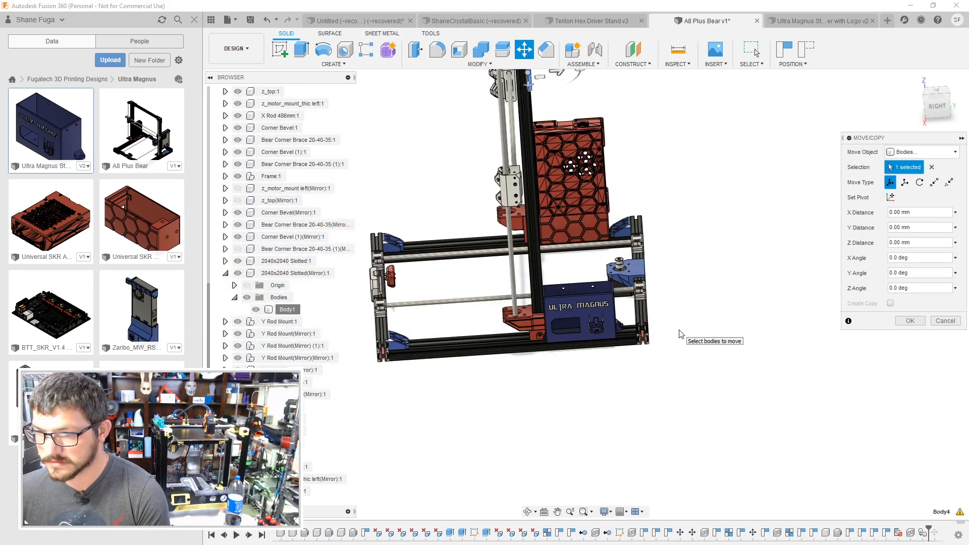
pyautogui.moveTo(679, 331); pyautogui.dragTo(681, 449, button='middle')
pyautogui.moveTo(549, 191); pyautogui.dragTo(628, 184)
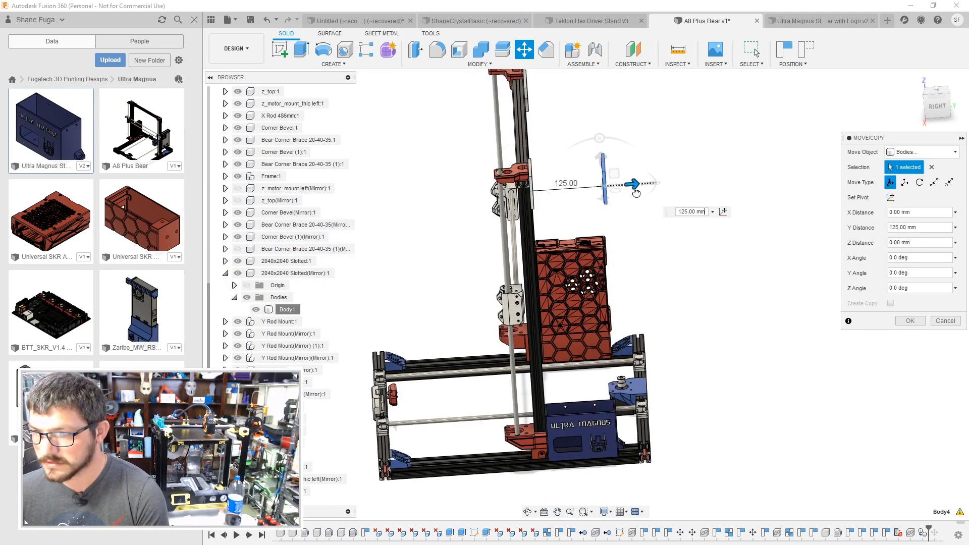
pyautogui.keyDown('shift'); pyautogui.moveTo(628, 185); pyautogui.dragTo(658, 237, button='middle'); pyautogui.keyUp('shift')
pyautogui.press('Return')
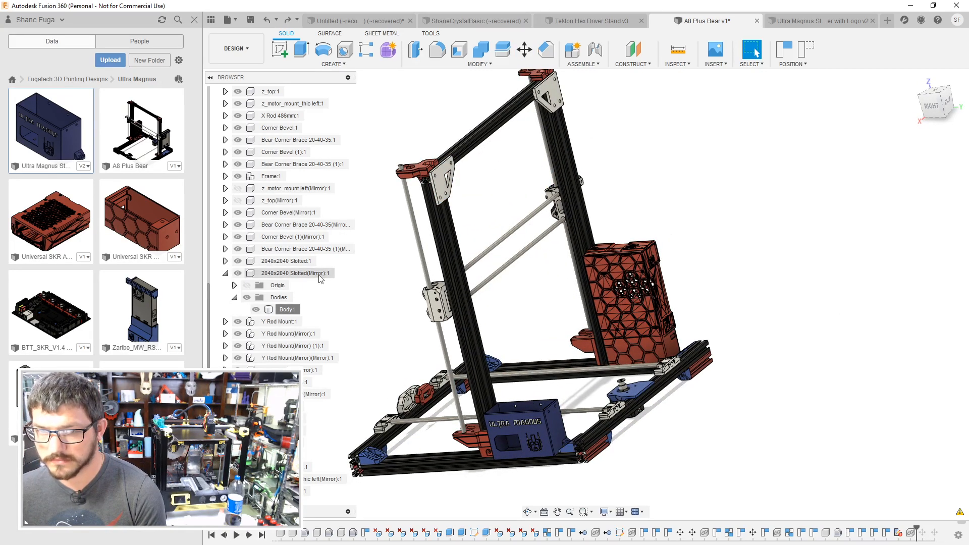
# Step: Highlight the 2040x2040 Slotted(Mirror) and Bear Corner Brace 20-40-35 (1)(Mirror) components to identify where each sits on the frame
pyautogui.click(283, 273)
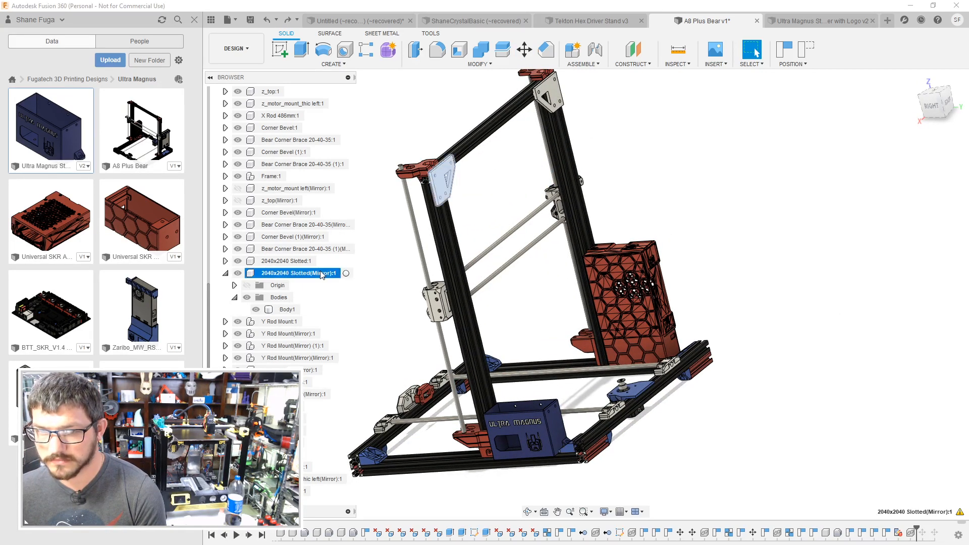
pyautogui.click(225, 273)
pyautogui.scroll(-2, 301, 309)
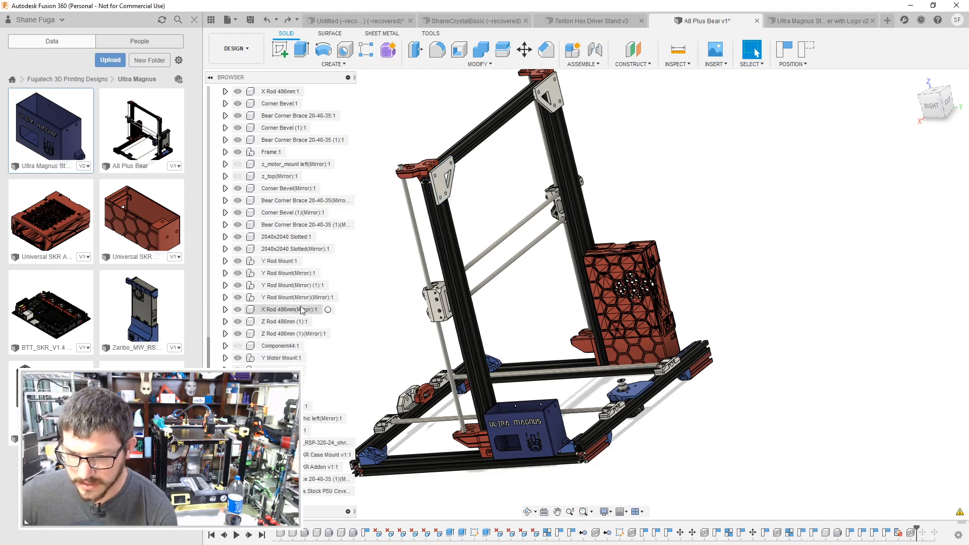
pyautogui.keyDown('shift'); pyautogui.moveTo(581, 233); pyautogui.dragTo(626, 284, button='middle'); pyautogui.keyUp('shift')
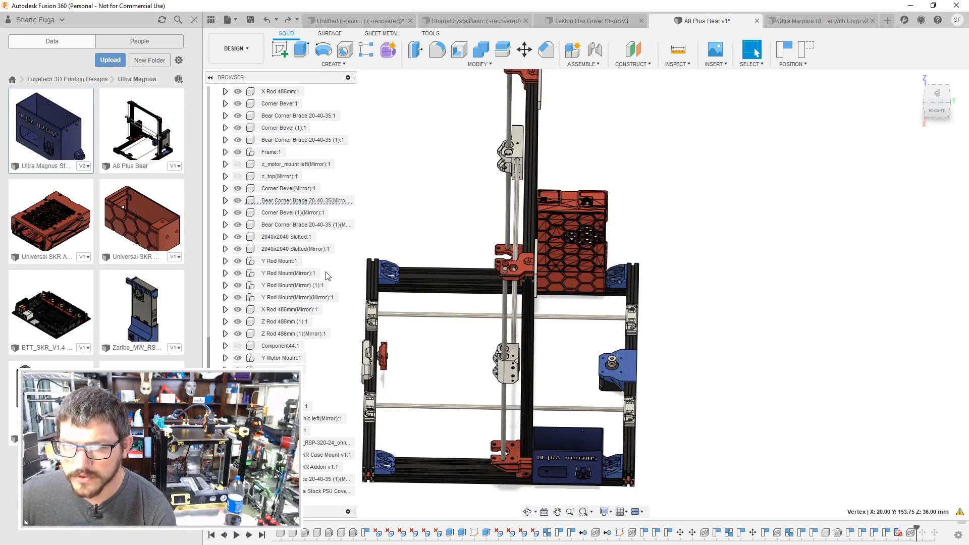
pyautogui.click(313, 248)
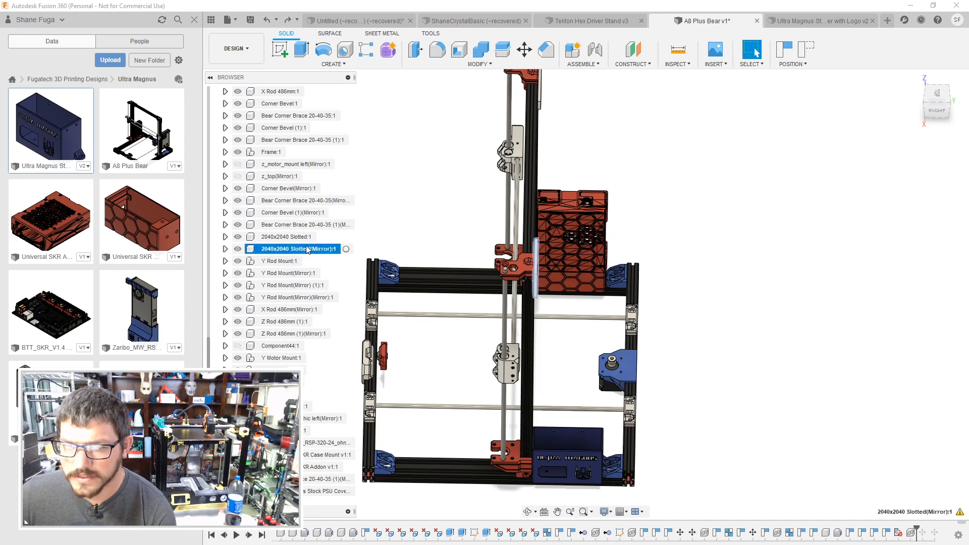
pyautogui.click(319, 226)
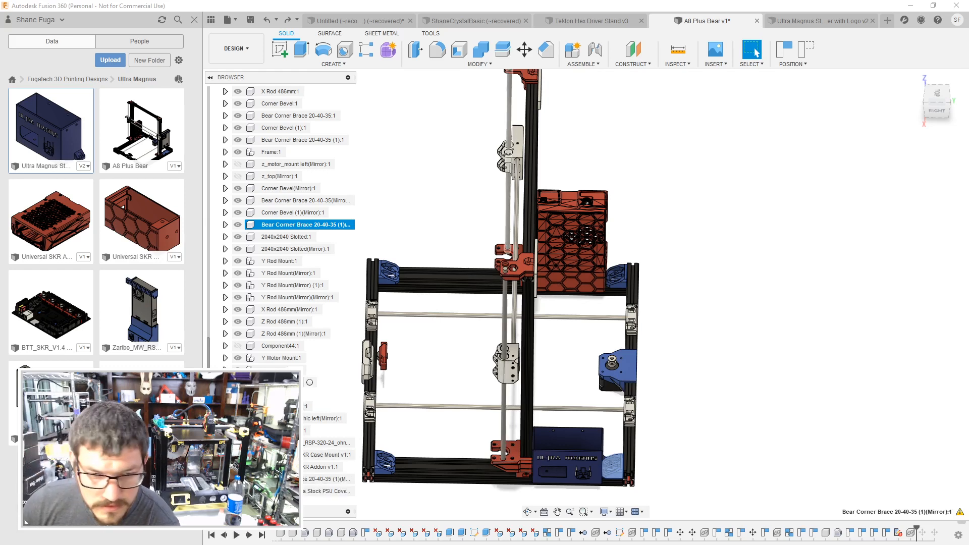
# Step: Examine the assembly's component tree and locate the top-level Body3 in the model, with the sketches and bodies lists collapsed
pyautogui.scroll(3, 280, 315)
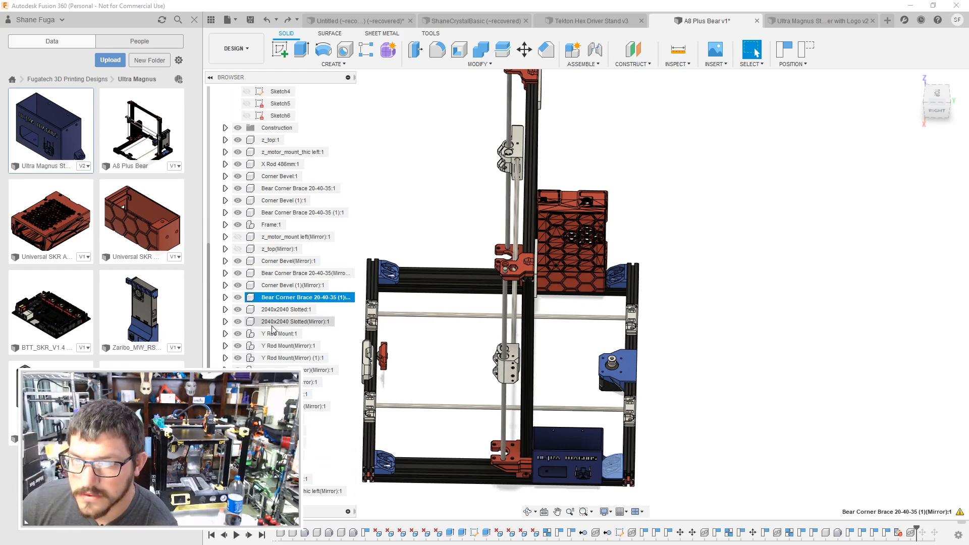
pyautogui.scroll(3, 278, 313)
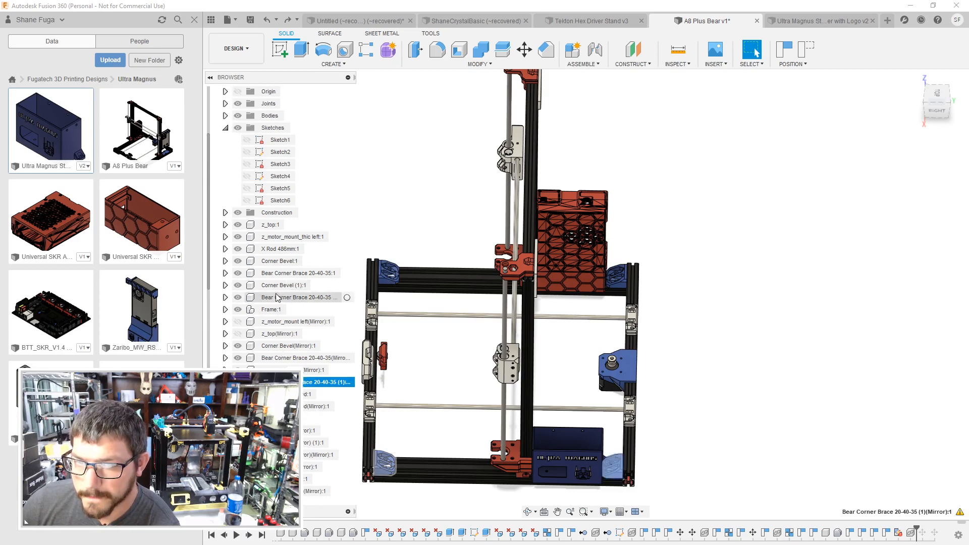
pyautogui.scroll(1, 283, 298)
pyautogui.click(225, 164)
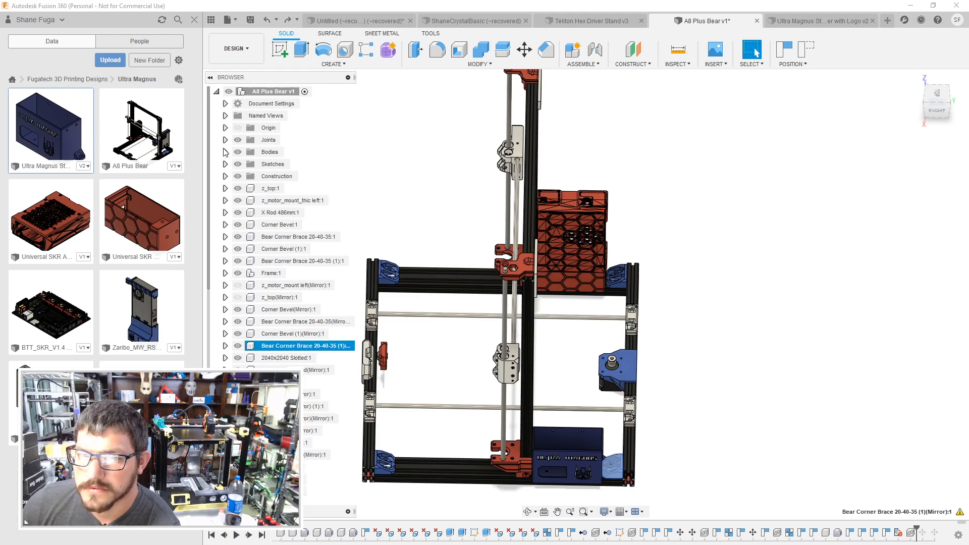
pyautogui.click(226, 153)
pyautogui.click(275, 165)
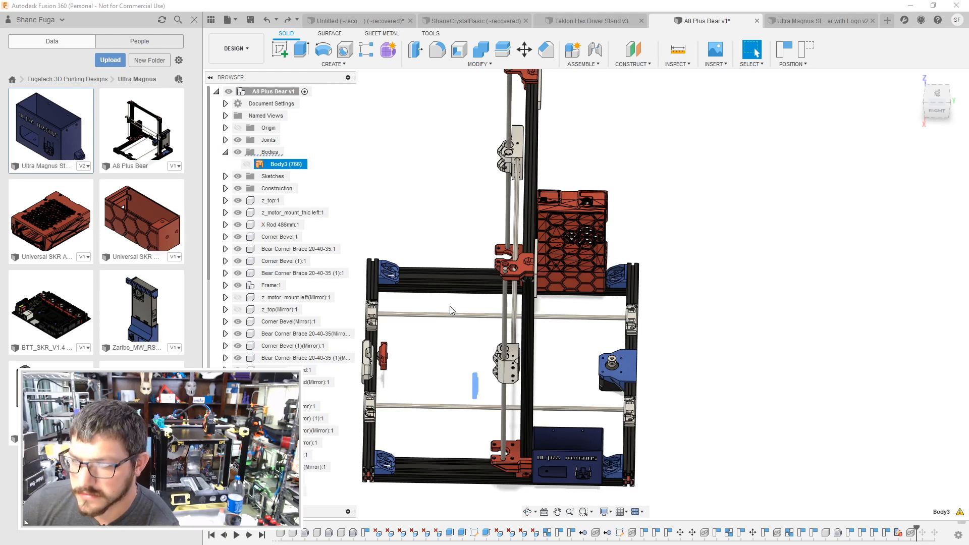
pyautogui.moveTo(406, 328)
pyautogui.keyDown('shift'); pyautogui.mouseDown(button='middle')
pyautogui.moveTo(471, 307)
pyautogui.moveTo(414, 328)
pyautogui.mouseUp(button='middle'); pyautogui.keyUp('shift')
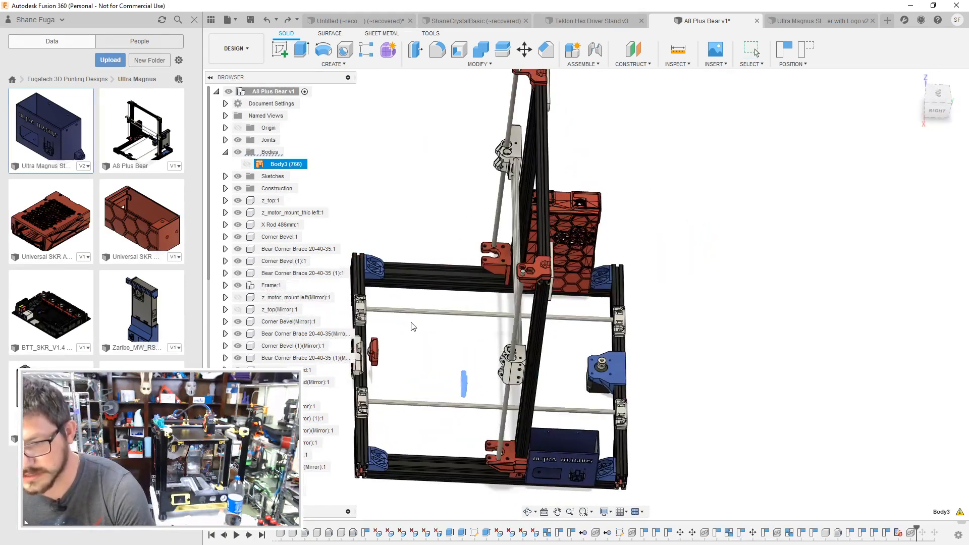
pyautogui.click(226, 152)
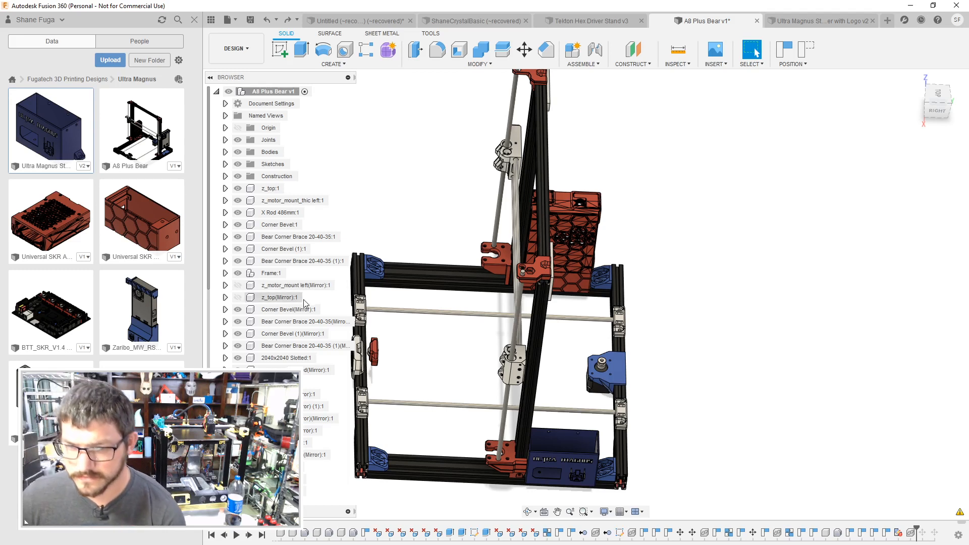
pyautogui.scroll(-3, 277, 302)
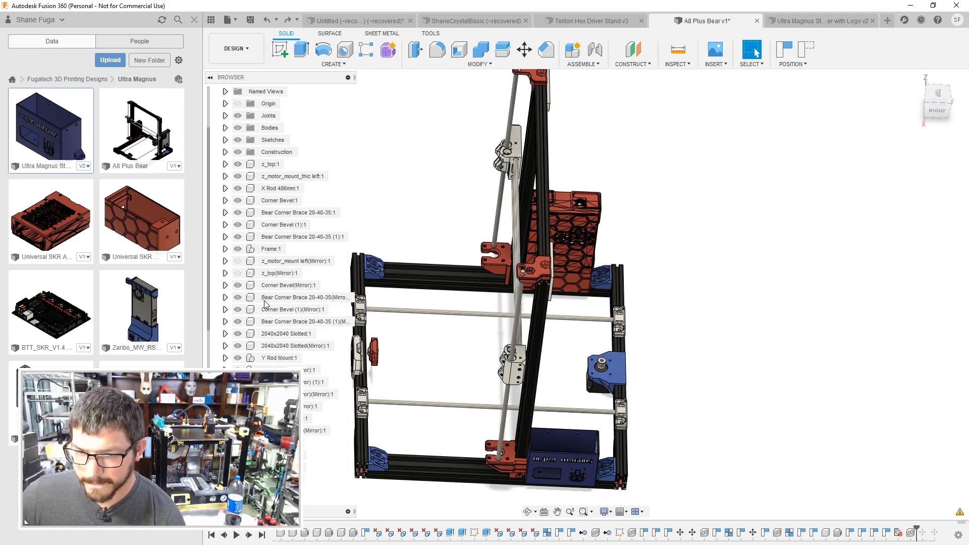
pyautogui.scroll(-2, 273, 323)
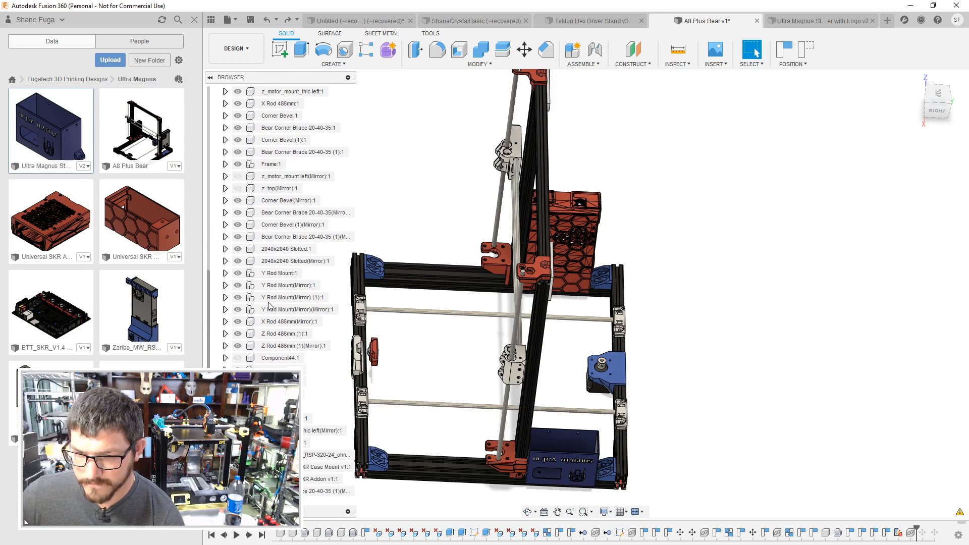
# Step: Highlight Component44 in the A8 Plus Bear assembly to identify where it sits on the frame
pyautogui.click(283, 358)
pyautogui.scroll(-1, 287, 363)
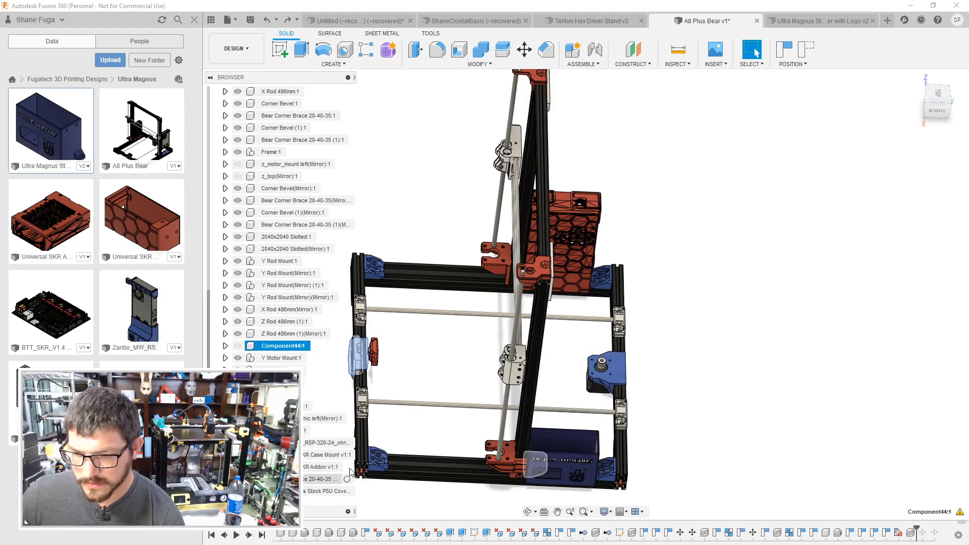
pyautogui.click(698, 408)
# Step: Hide the Bear Corner Brace 20-40-35 (1)(Mirror) component beside the Ultra Magnus PSU cover
pyautogui.keyDown('shift'); pyautogui.moveTo(714, 390); pyautogui.dragTo(709, 369, button='middle'); pyautogui.keyUp('shift')
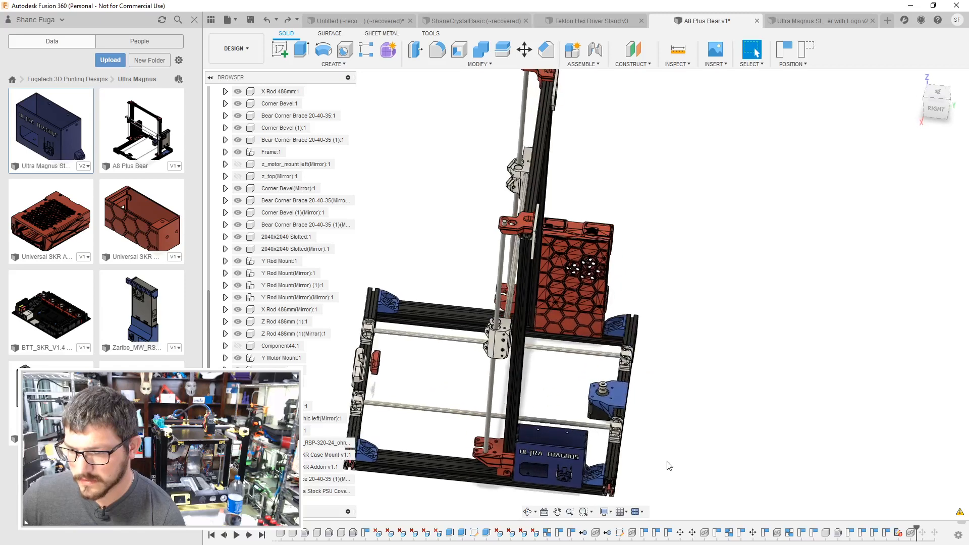
pyautogui.scroll(-2, 671, 460)
pyautogui.scroll(7, 676, 449)
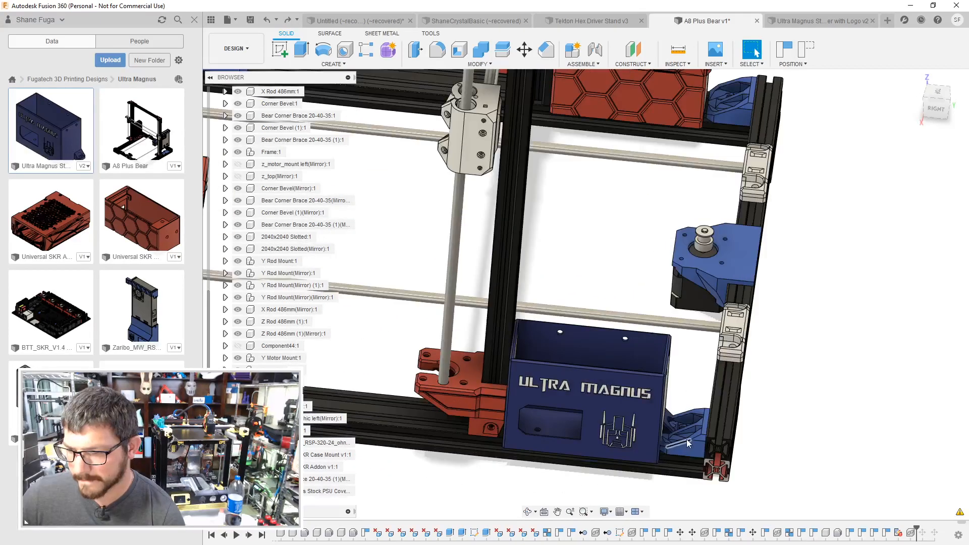
pyautogui.click(239, 227)
pyautogui.click(238, 225)
pyautogui.scroll(2, 469, 355)
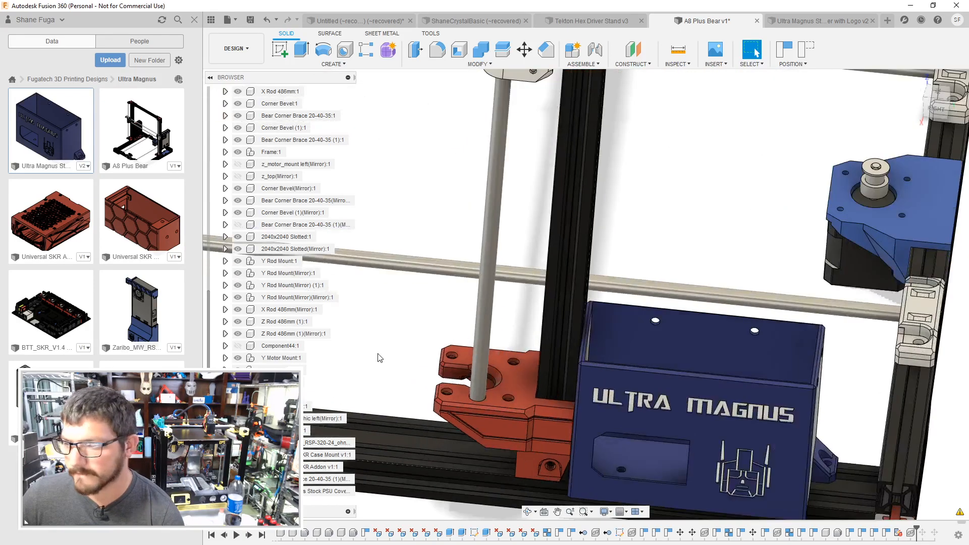
# Step: Examine the PSU cover's screw holes and mounting tab against the frame extrusion from above and from the front
pyautogui.keyDown('shift'); pyautogui.moveTo(848, 357); pyautogui.dragTo(625, 372, button='middle'); pyautogui.keyUp('shift')
pyautogui.keyDown('shift'); pyautogui.moveTo(792, 335); pyautogui.dragTo(759, 377, button='middle'); pyautogui.keyUp('shift')
pyautogui.scroll(-2, 643, 268)
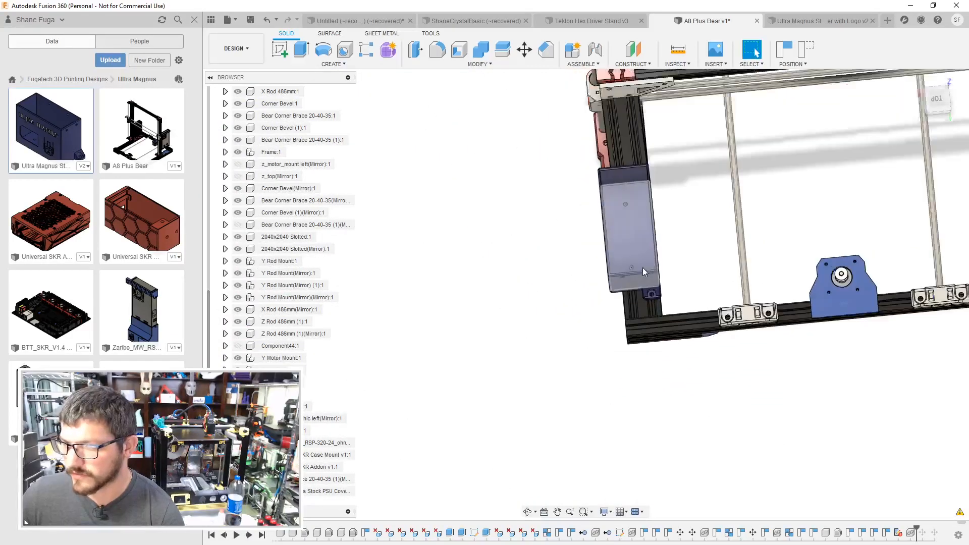
pyautogui.scroll(8, 636, 264)
pyautogui.scroll(2, 625, 288)
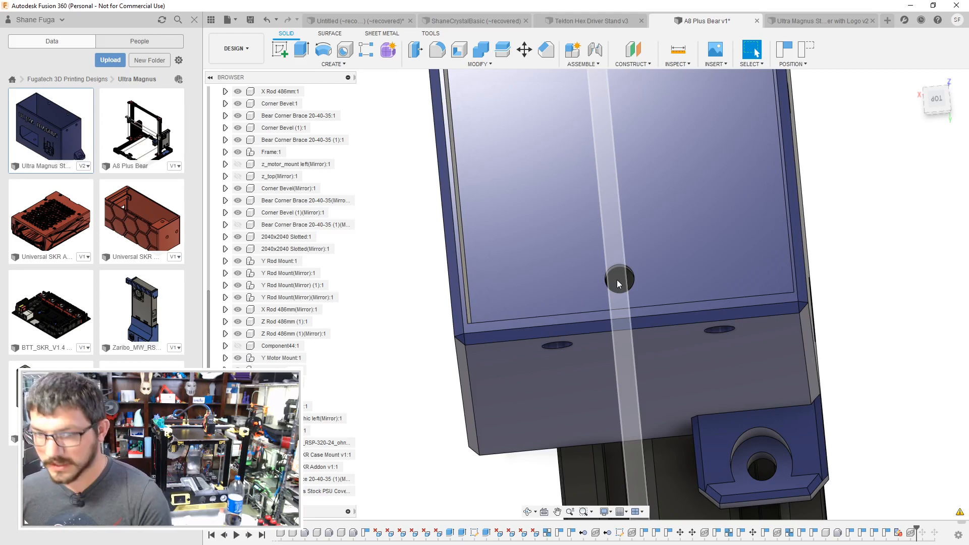
pyautogui.scroll(-5, 617, 280)
pyautogui.keyDown('shift'); pyautogui.moveTo(495, 292); pyautogui.dragTo(616, 368, button='middle'); pyautogui.keyUp('shift')
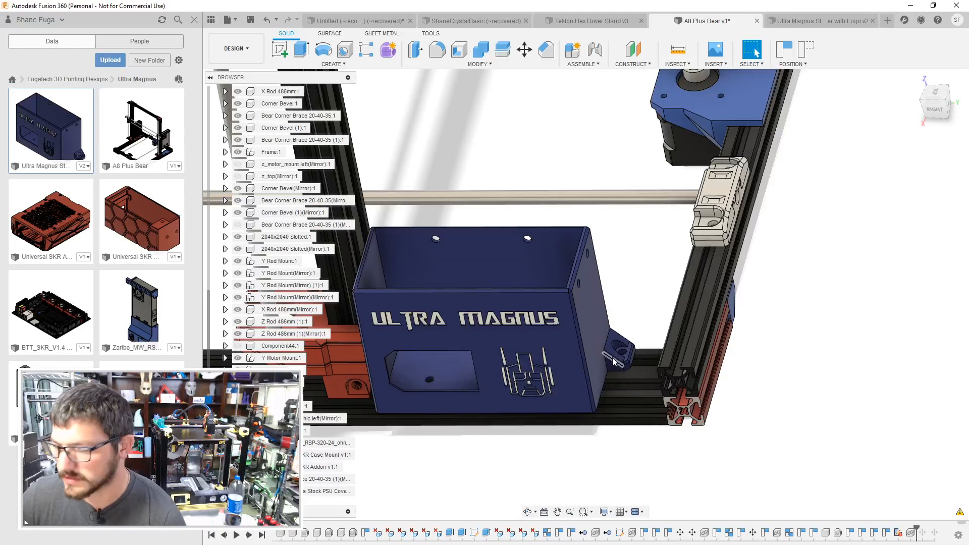
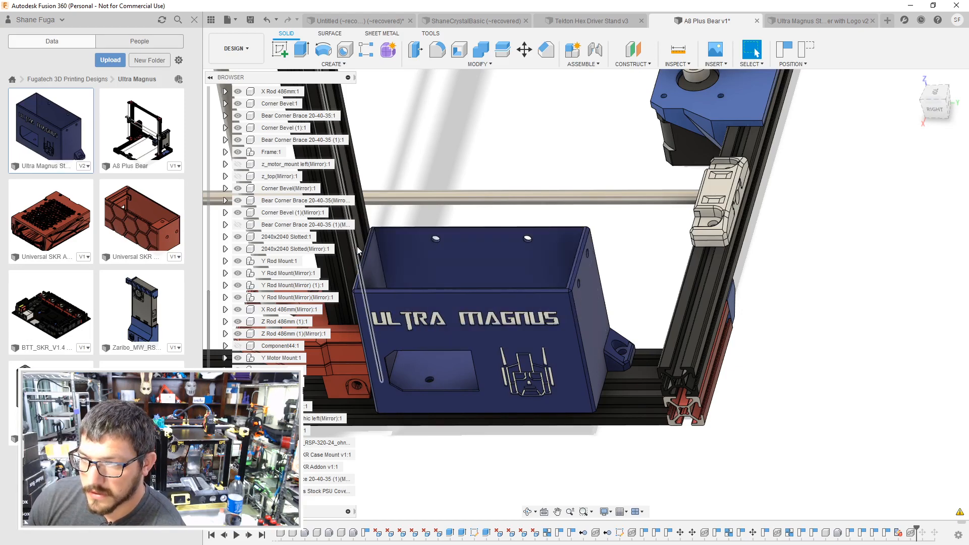
# Step: Browse the designs in the Mega Tron i3 folder for a suitable PSU part and return to the parent project
pyautogui.click(46, 79)
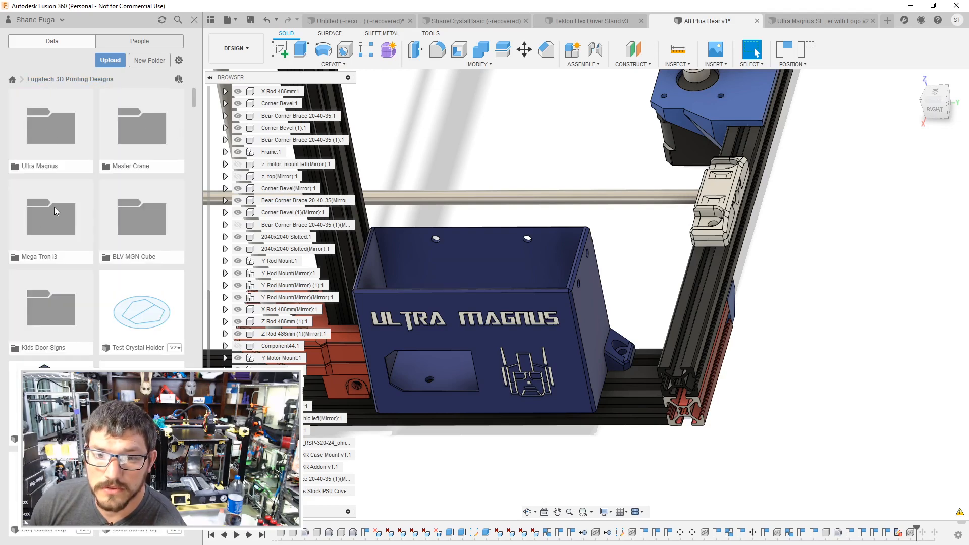
pyautogui.click(56, 210)
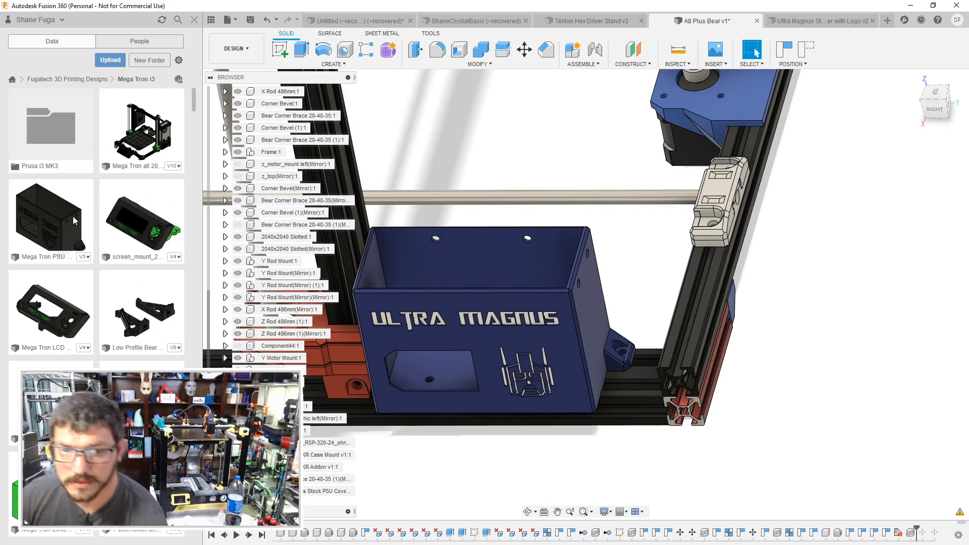
pyautogui.scroll(-10, 73, 216)
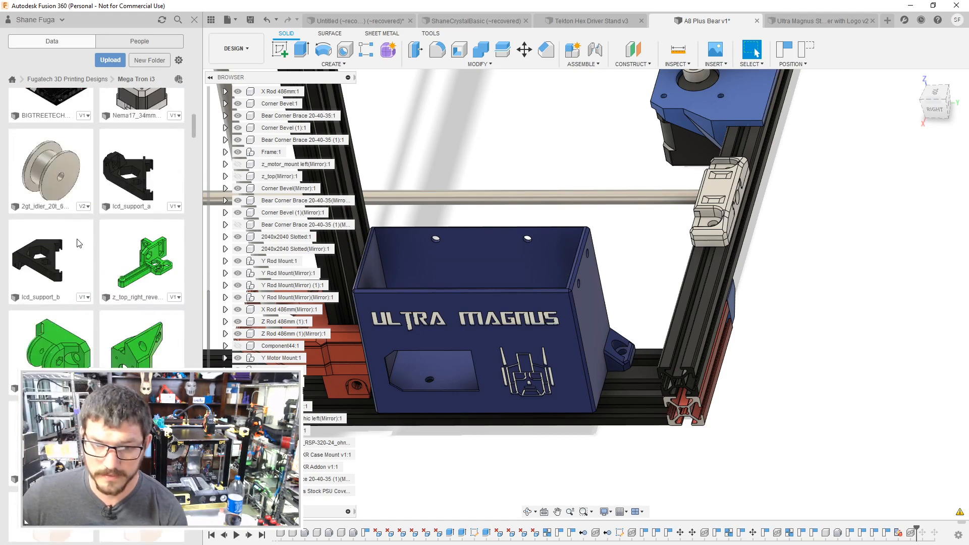
pyautogui.scroll(-10, 79, 243)
pyautogui.scroll(-10, 80, 244)
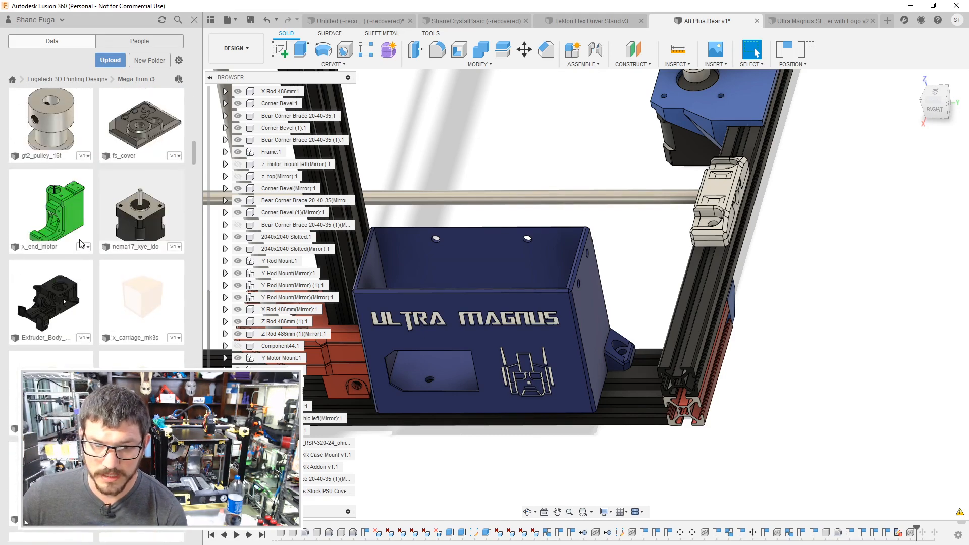
pyautogui.scroll(-10, 83, 245)
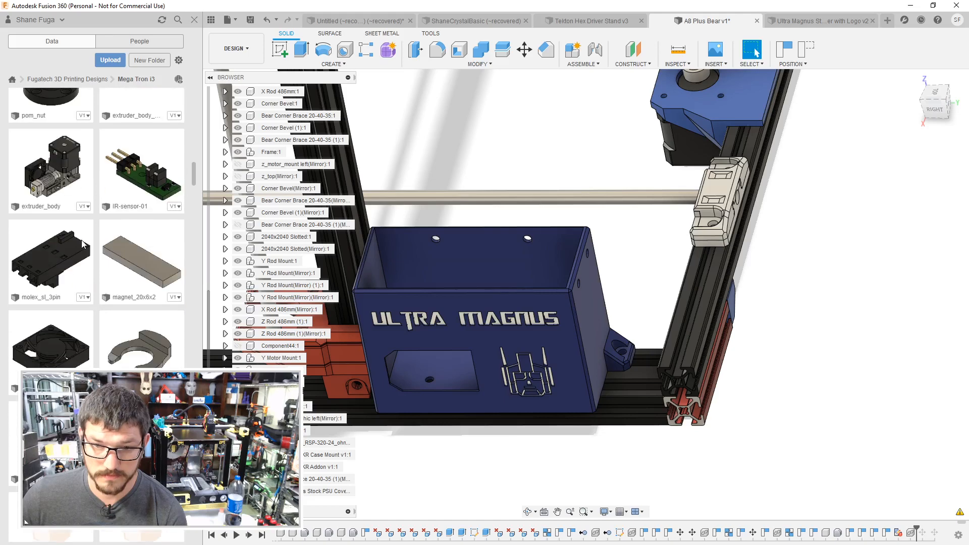
pyautogui.scroll(-5, 81, 247)
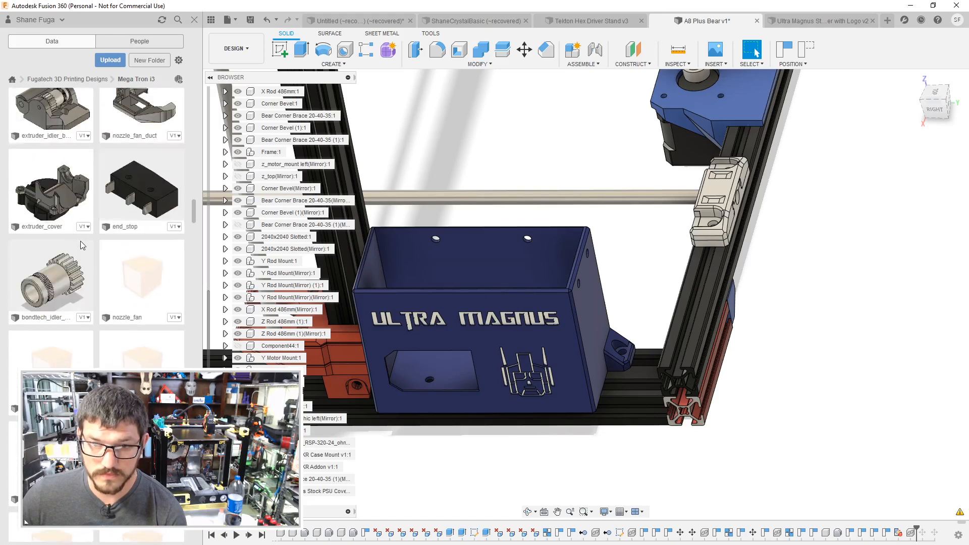
pyautogui.moveTo(195, 220); pyautogui.dragTo(199, 78)
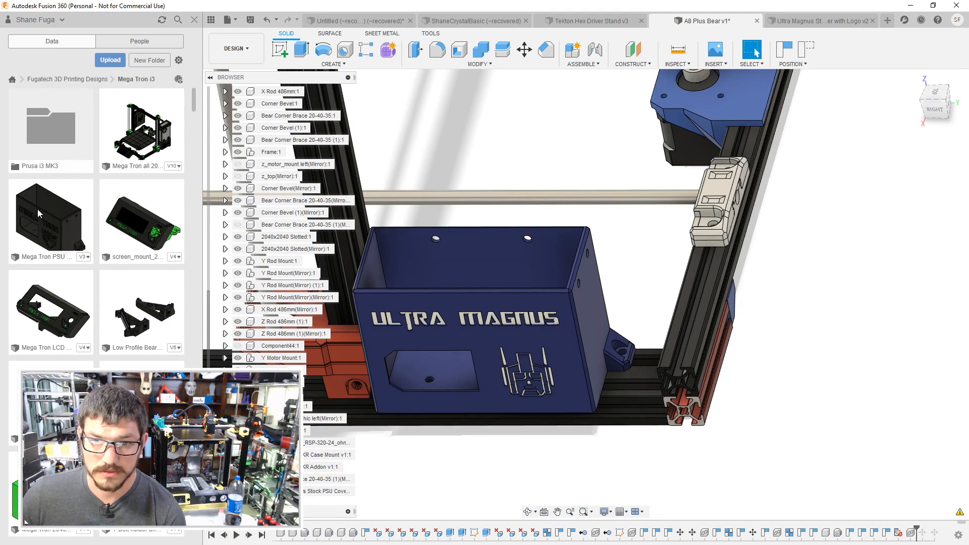
pyautogui.click(84, 78)
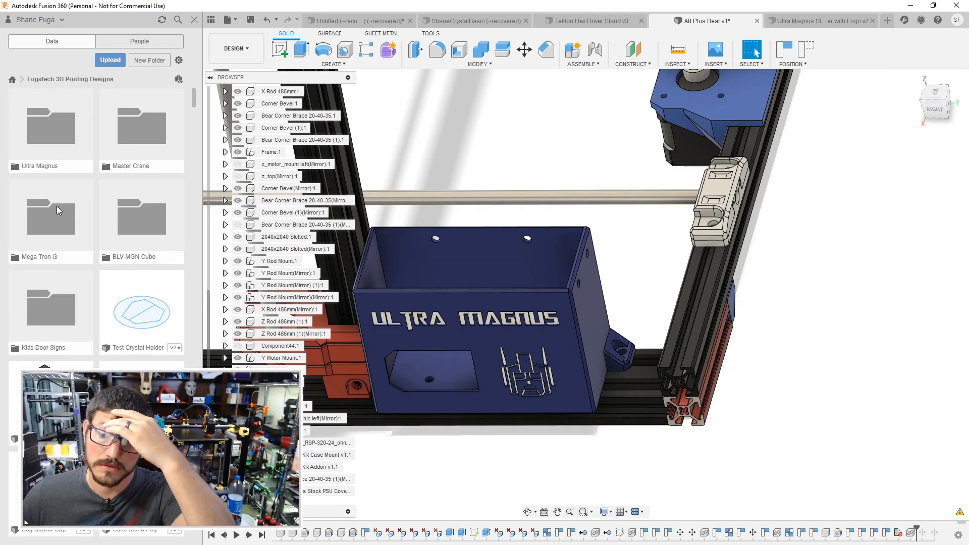
# Step: Open the Mega Tron PSU Cover with Logo design from the Mega Tron i3 folder and close it again
pyautogui.doubleClick(59, 206)
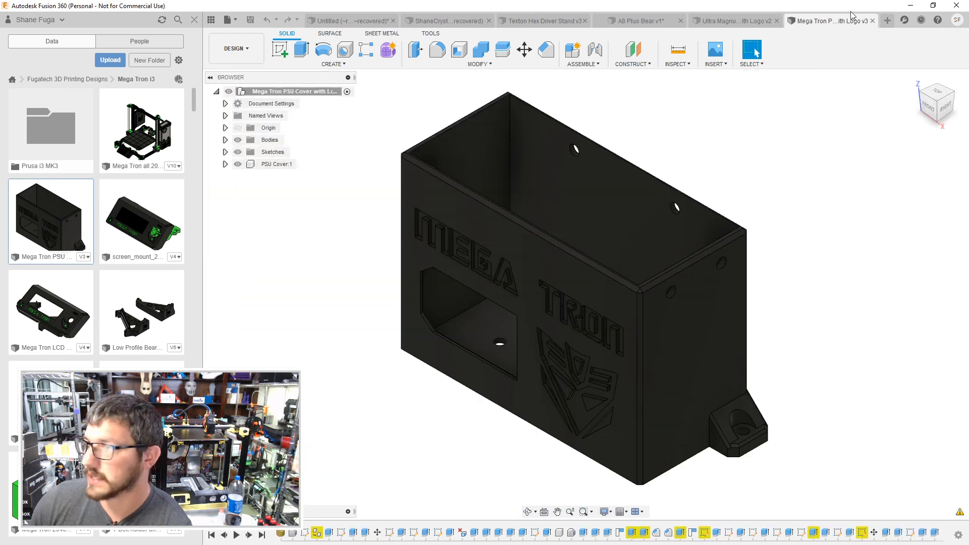
pyautogui.click(870, 21)
# Step: Find the complete Mega Tron PSU Cover v6 design in the Mega Tron i3 folder and open it
pyautogui.scroll(-5, 84, 236)
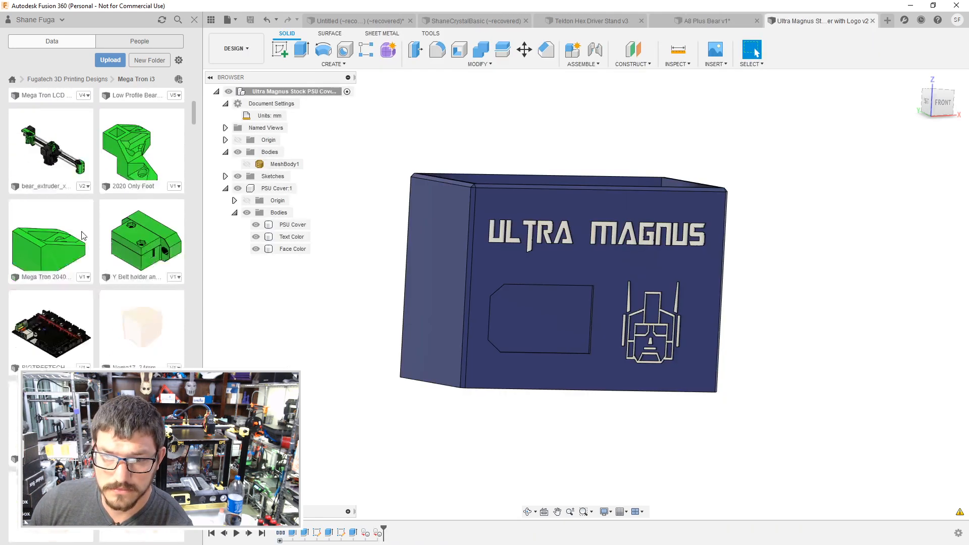
pyautogui.scroll(-8, 84, 236)
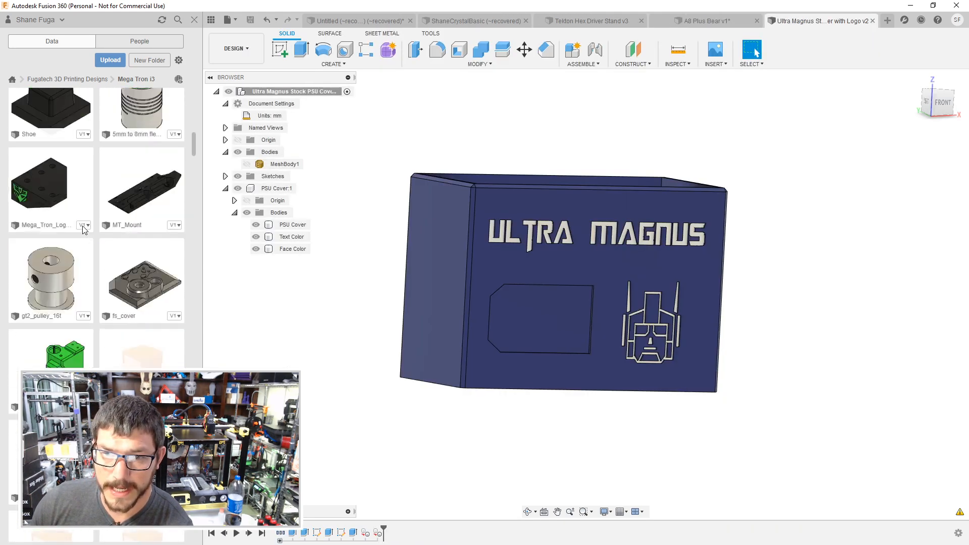
pyautogui.scroll(-10, 83, 227)
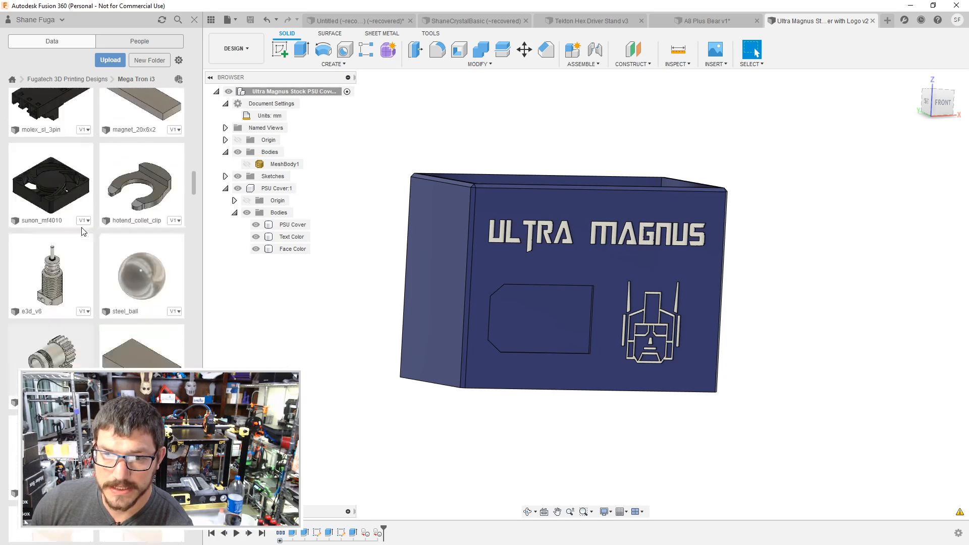
pyautogui.scroll(-10, 84, 231)
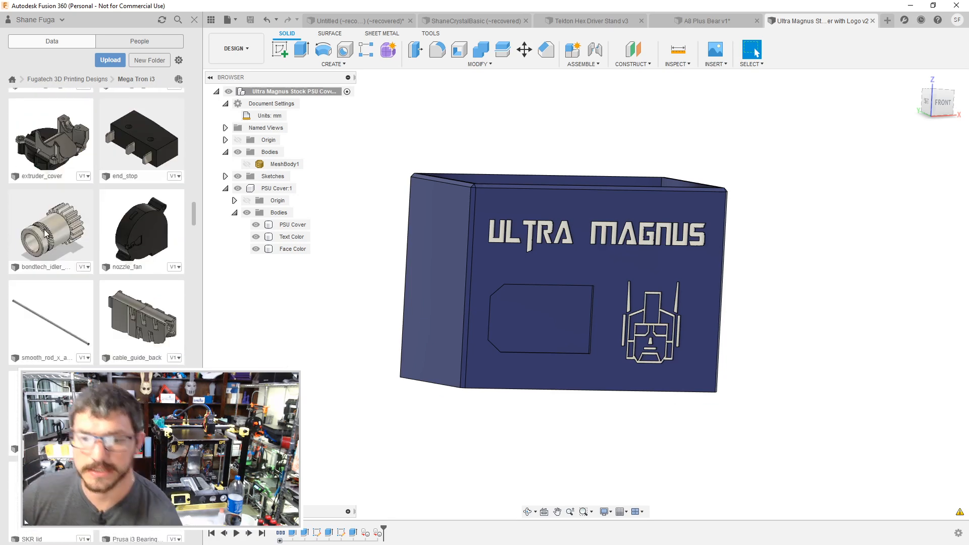
pyautogui.scroll(-10, 72, 223)
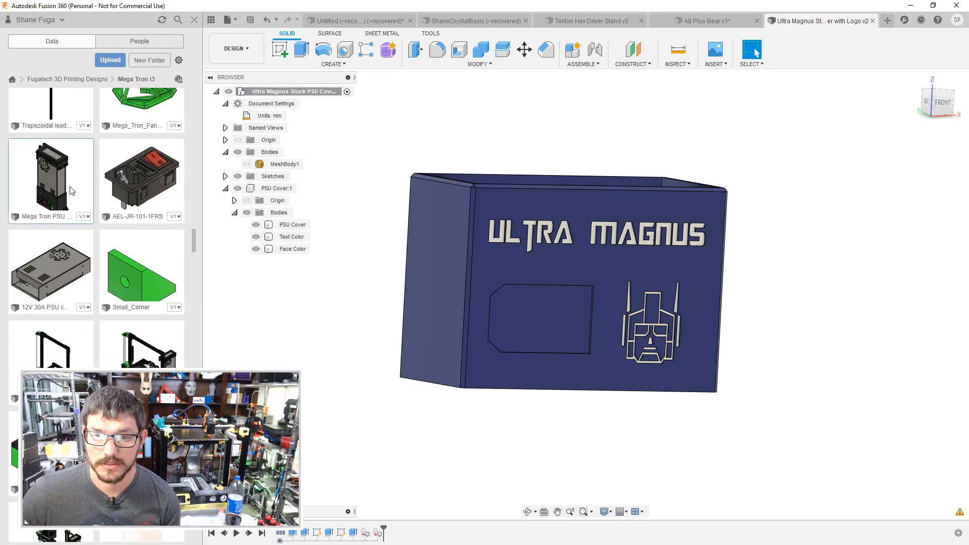
pyautogui.scroll(-10, 71, 189)
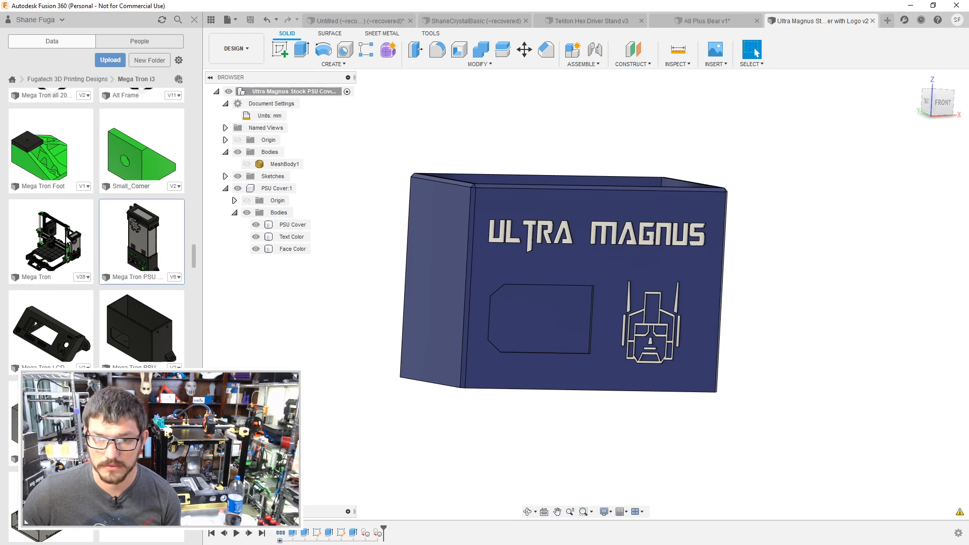
pyautogui.scroll(3, 143, 169)
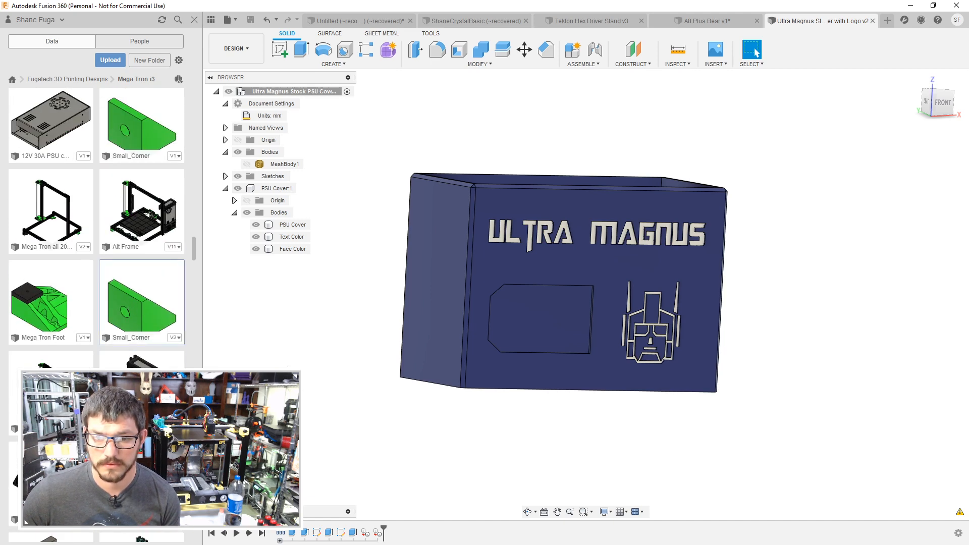
pyautogui.rightClick(132, 317)
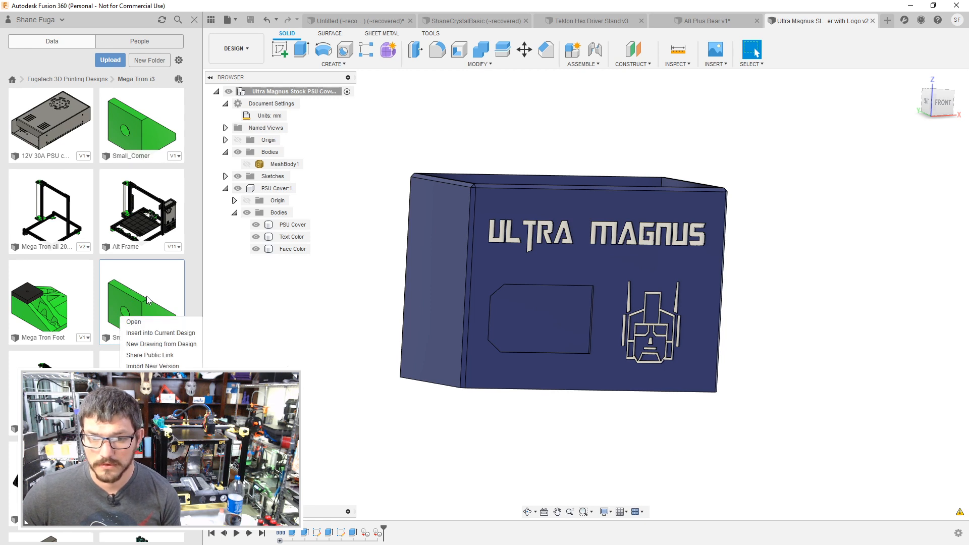
pyautogui.press('Escape')
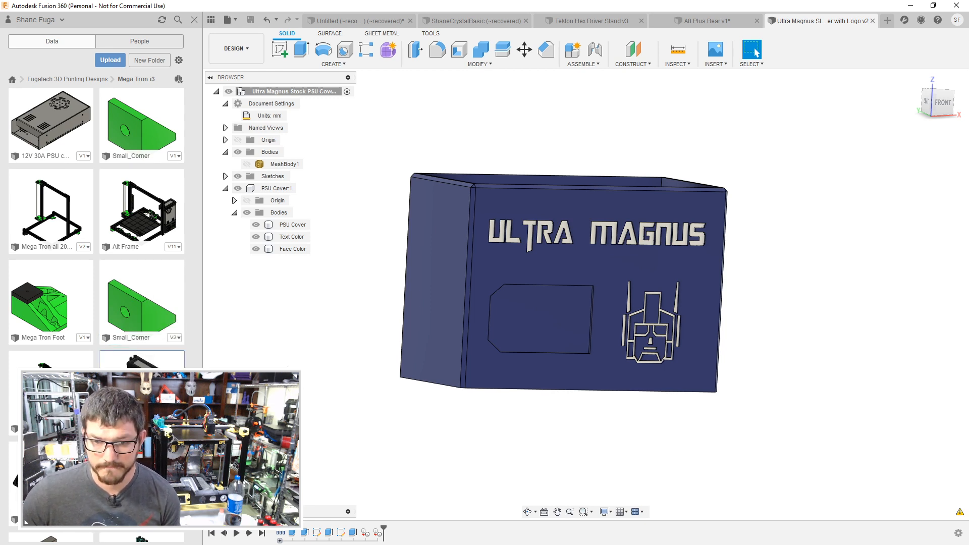
pyautogui.doubleClick(117, 359)
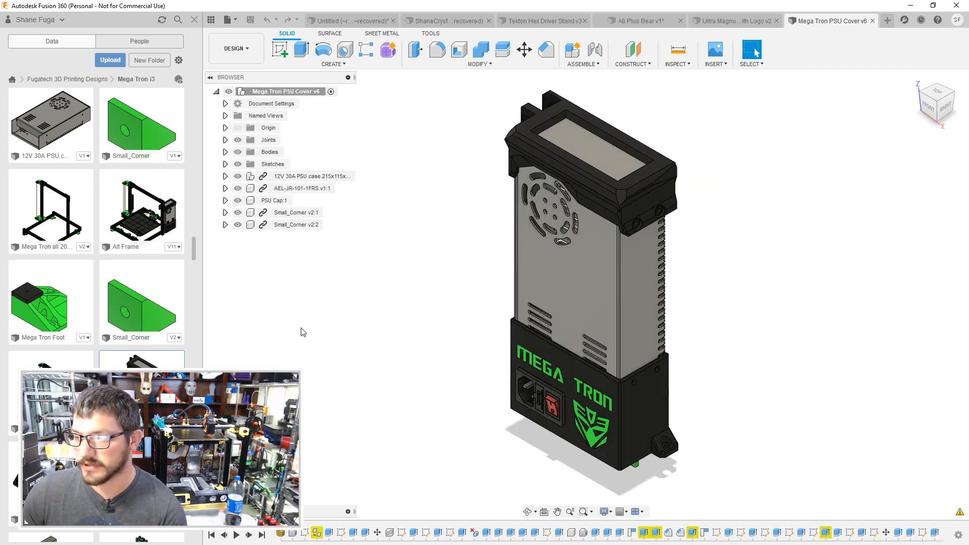
# Step: Inspect the Mega Tron PSU assembly and copy its PSU Cap component
pyautogui.keyDown('shift'); pyautogui.moveTo(675, 305); pyautogui.dragTo(687, 270, button='middle'); pyautogui.keyUp('shift')
pyautogui.keyDown('shift'); pyautogui.moveTo(653, 239); pyautogui.dragTo(698, 272, button='middle'); pyautogui.keyUp('shift')
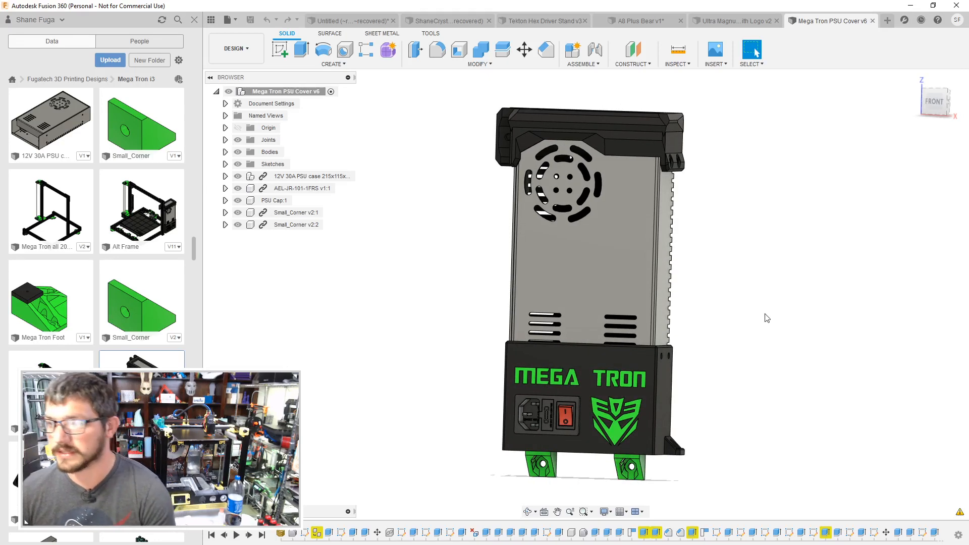
pyautogui.keyDown('shift'); pyautogui.moveTo(767, 317); pyautogui.dragTo(774, 305, button='middle'); pyautogui.keyUp('shift')
pyautogui.moveTo(441, 194); pyautogui.dragTo(413, 233, button='middle')
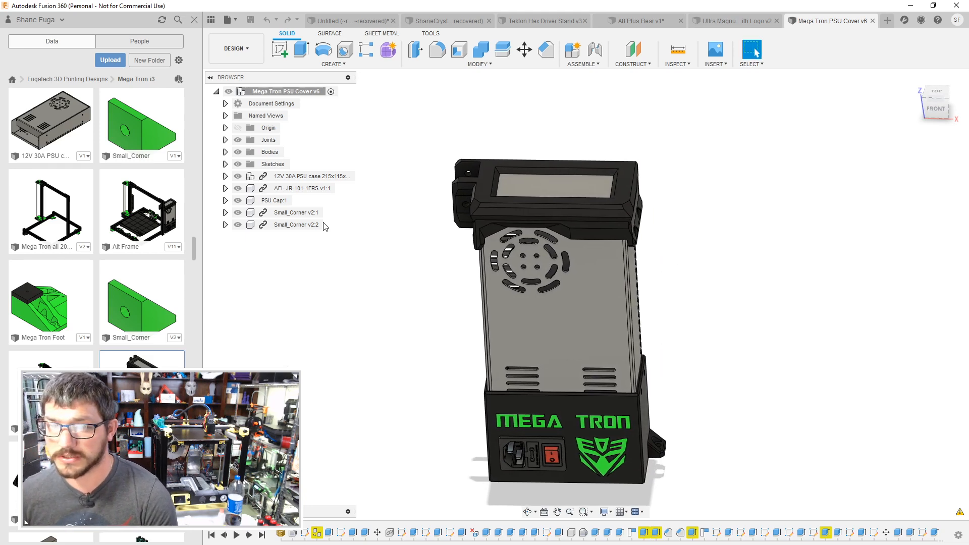
pyautogui.rightClick(273, 202)
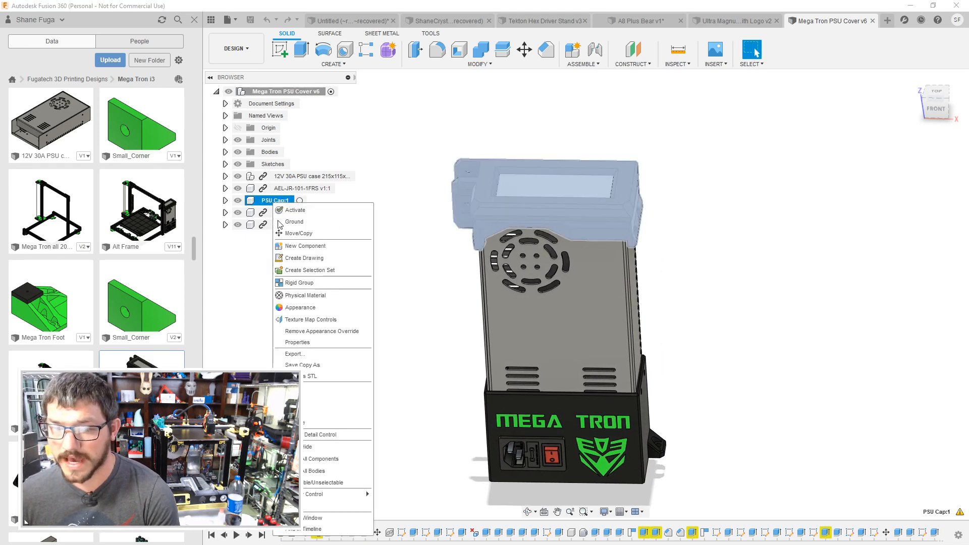
pyautogui.click(304, 388)
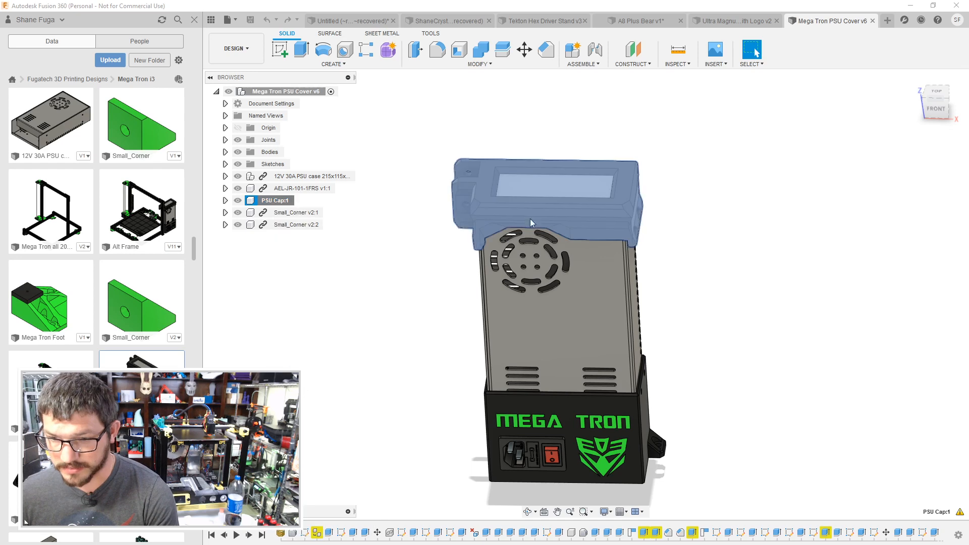
# Step: Paste the copied PSU Cap as a new component into the Ultra Magnus PSU cover design, keeping its default position
pyautogui.click(707, 21)
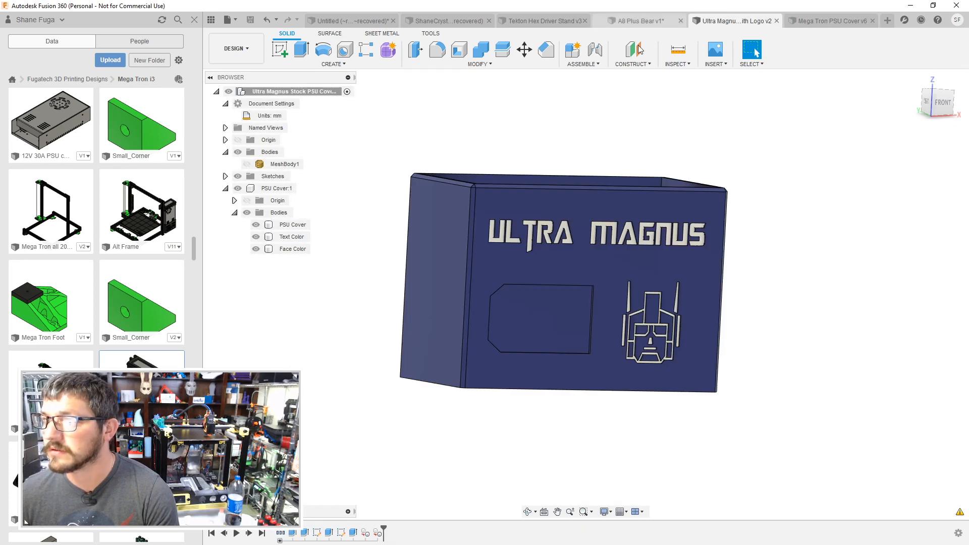
pyautogui.rightClick(467, 154)
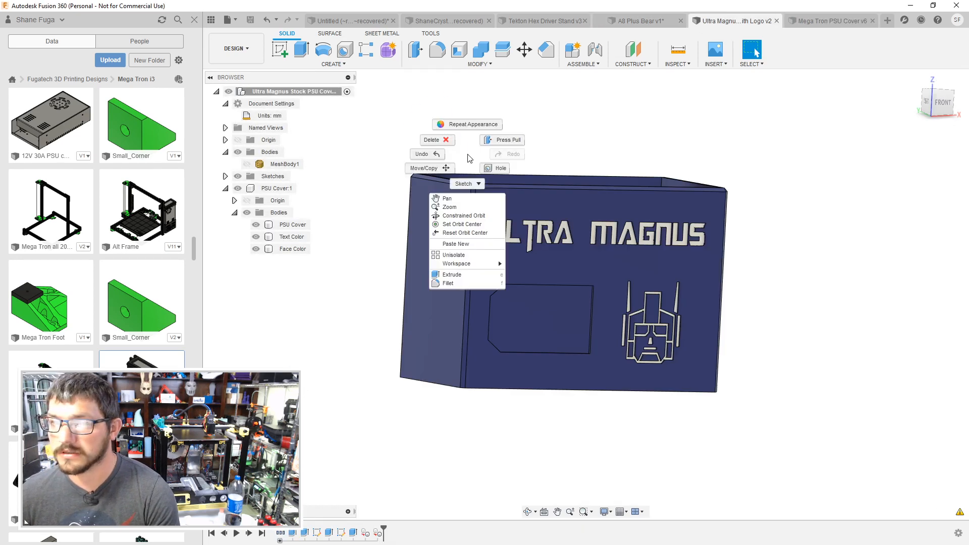
pyautogui.click(471, 244)
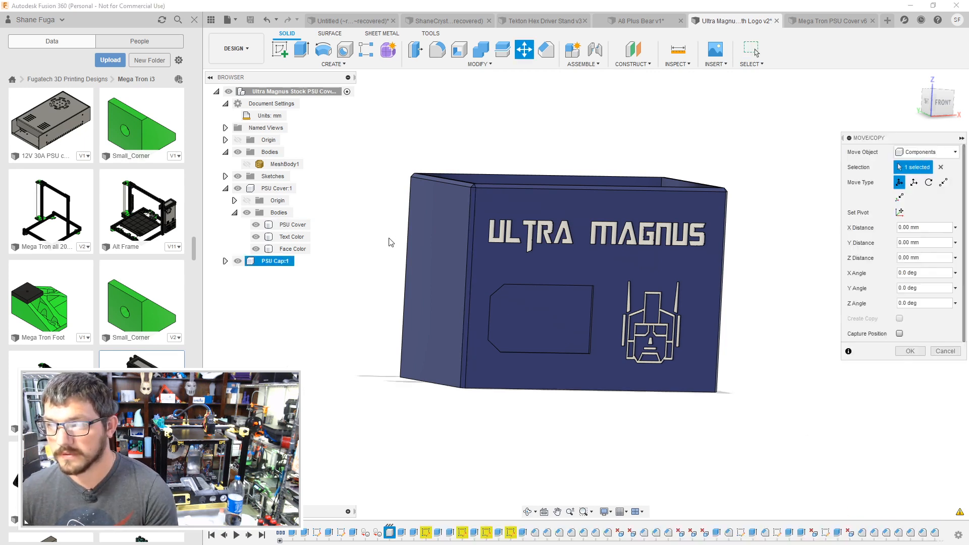
pyautogui.scroll(-5, 389, 242)
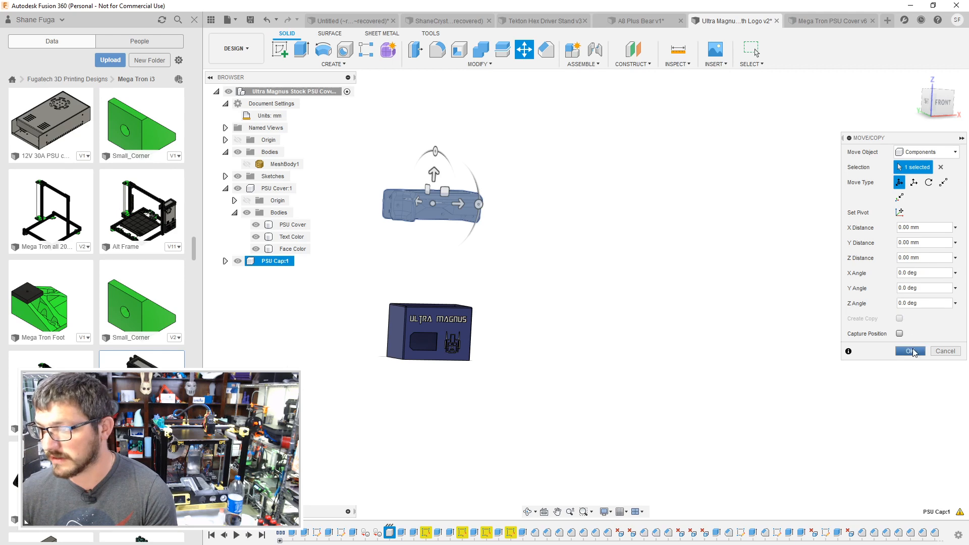
pyautogui.click(910, 351)
pyautogui.keyDown('shift'); pyautogui.moveTo(666, 287); pyautogui.dragTo(588, 257, button='middle'); pyautogui.keyUp('shift')
# Step: Copy the 12V 30A PSU case and AEL-JR-101-1FRS components from the Mega Tron design and try to paste them into the Ultra Magnus design
pyautogui.click(827, 21)
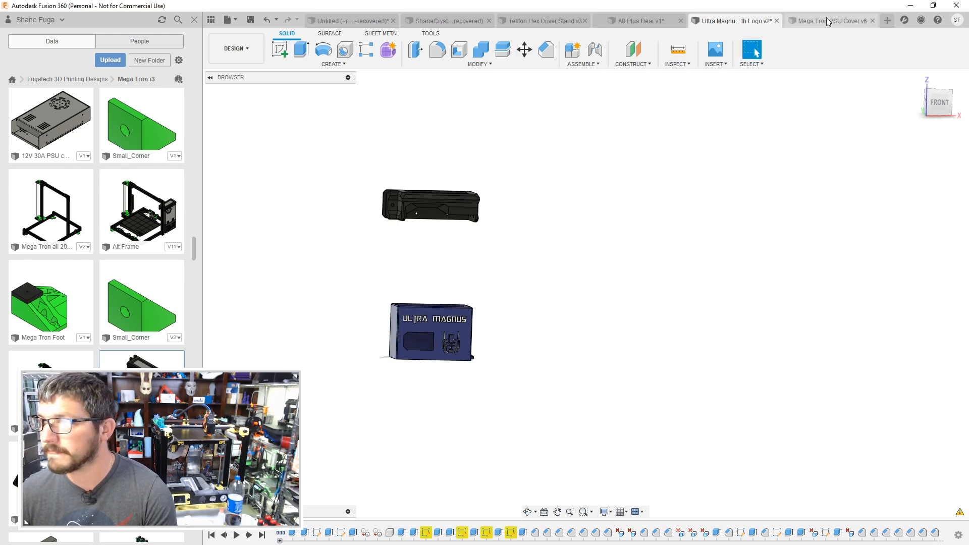
pyautogui.click(304, 176)
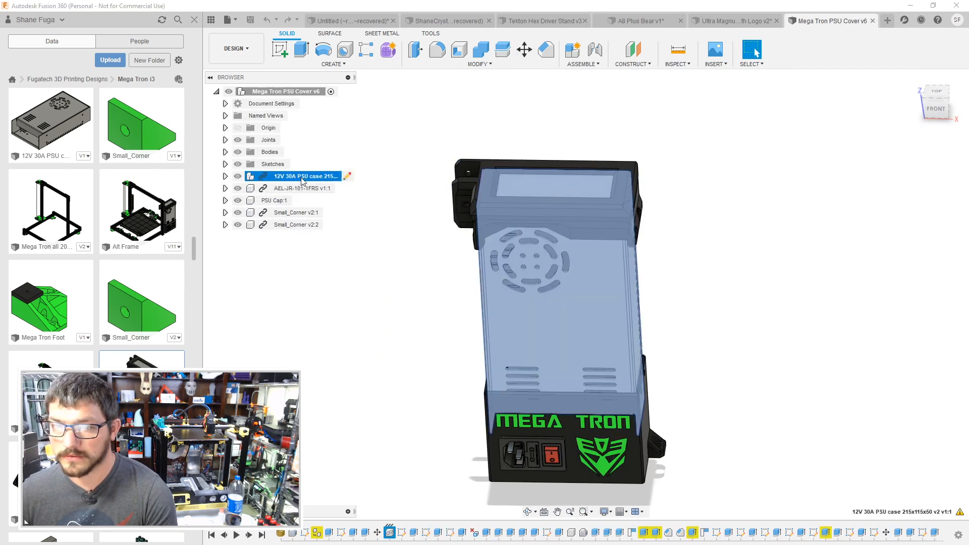
pyautogui.keyDown('ctrl'); pyautogui.click(307, 189); pyautogui.keyUp('ctrl')
pyautogui.rightClick(307, 189)
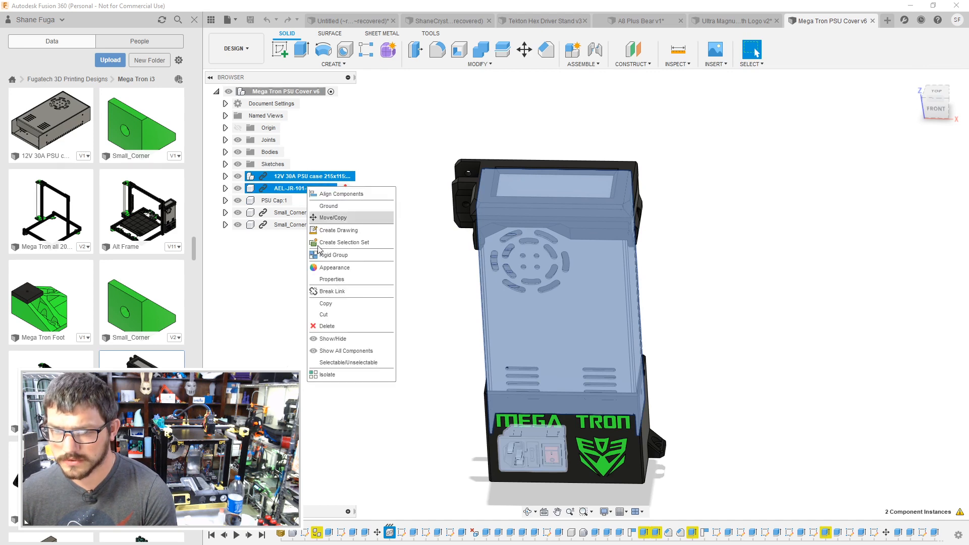
pyautogui.click(325, 303)
pyautogui.click(736, 20)
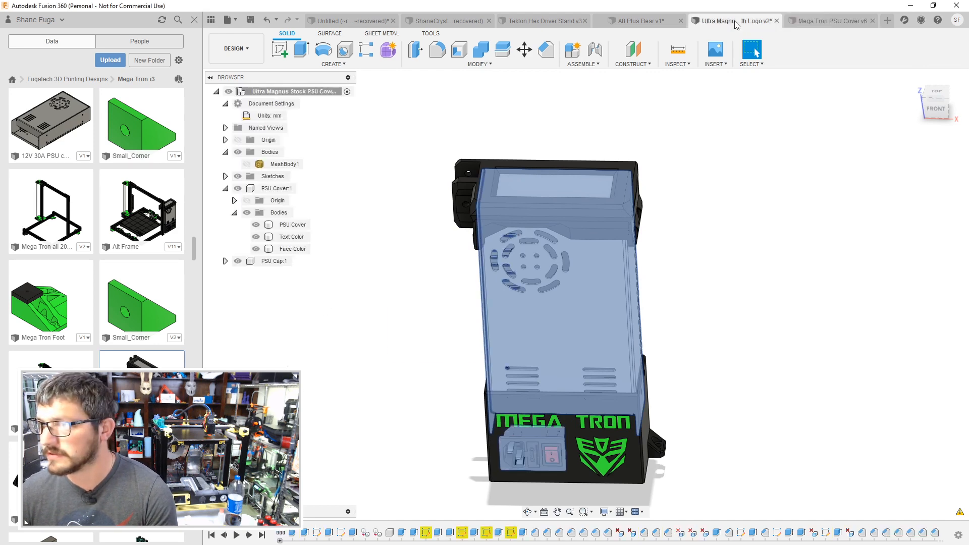
pyautogui.rightClick(396, 275)
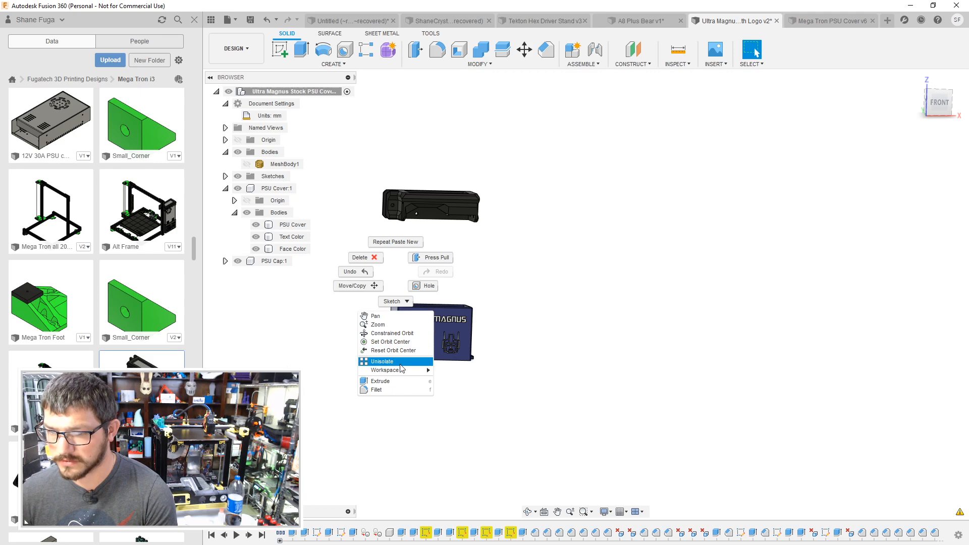
pyautogui.click(722, 118)
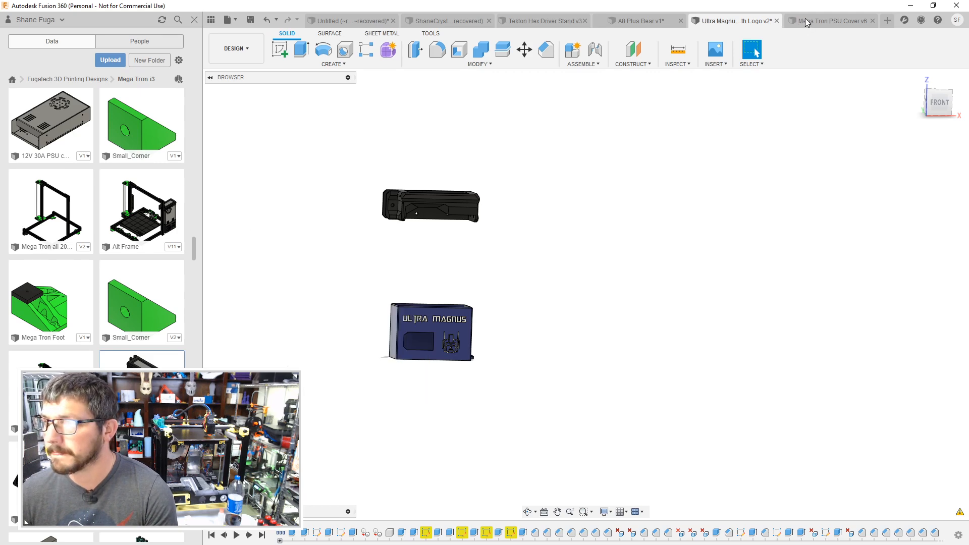
# Step: Copy only the AEL-JR-101-1FRS component from the Mega Tron design and try to paste it into the Ultra Magnus design
pyautogui.click(808, 22)
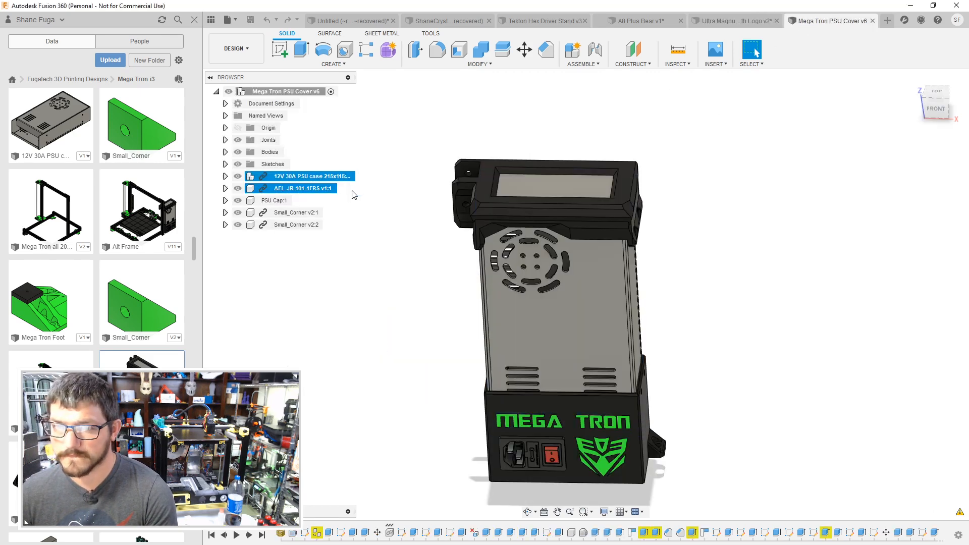
pyautogui.click(315, 188)
pyautogui.rightClick(318, 191)
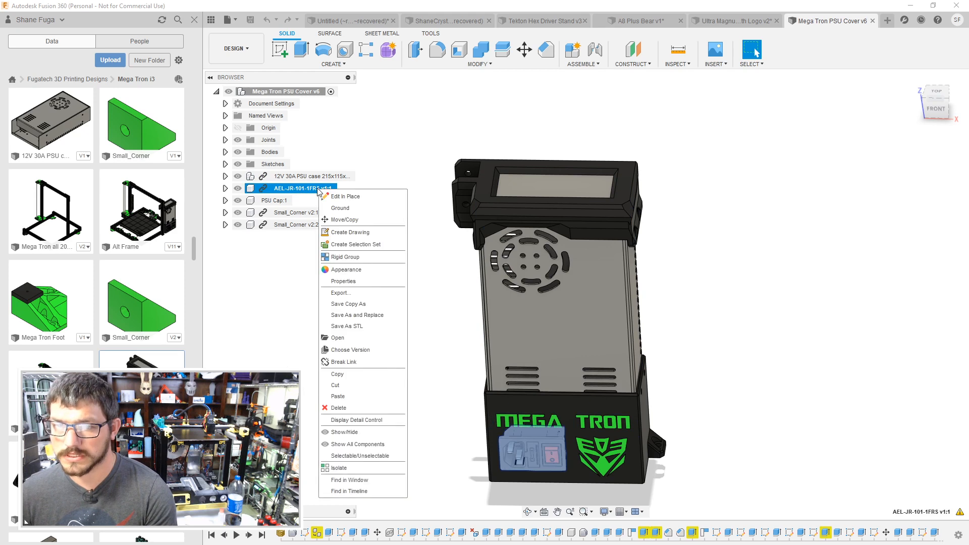
pyautogui.click(337, 374)
pyautogui.click(767, 21)
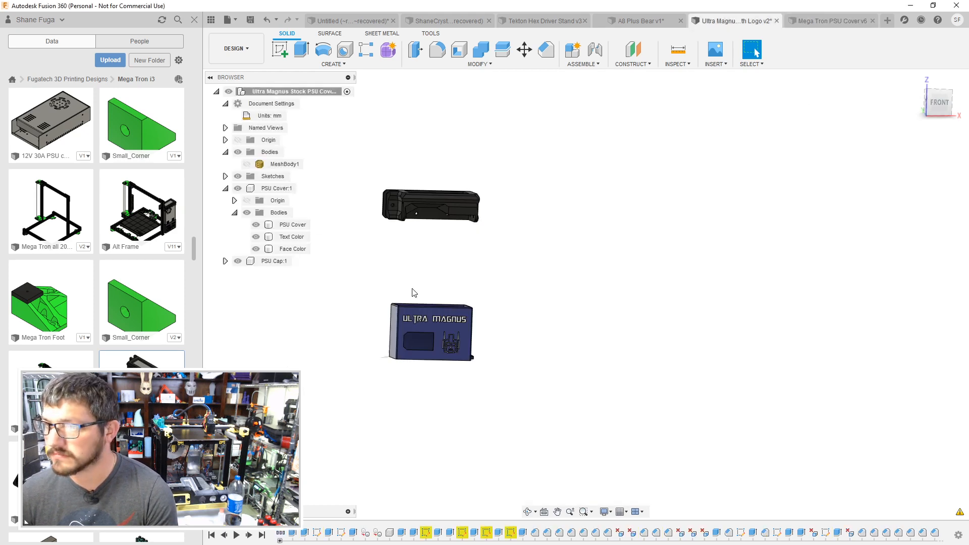
pyautogui.rightClick(397, 309)
pyautogui.press('Escape')
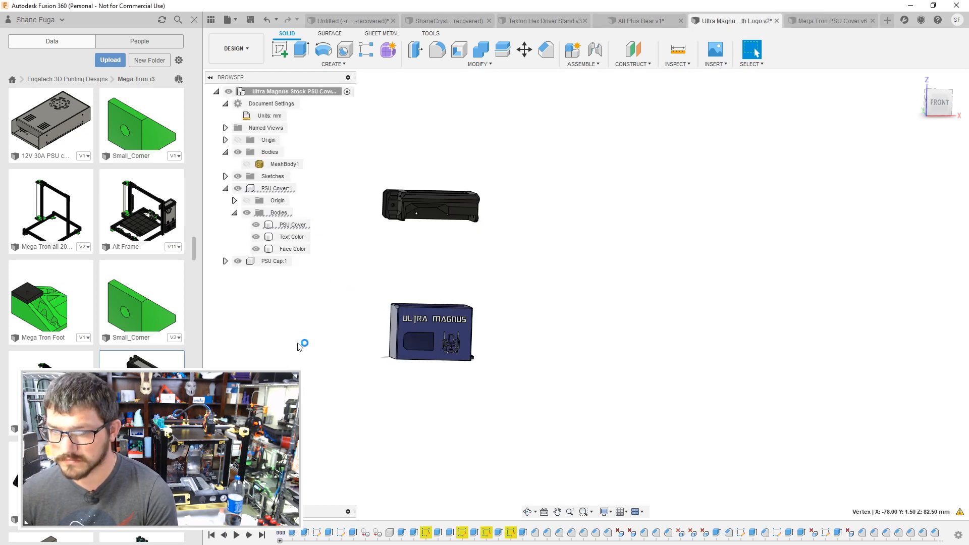
pyautogui.rightClick(300, 347)
pyautogui.click(542, 236)
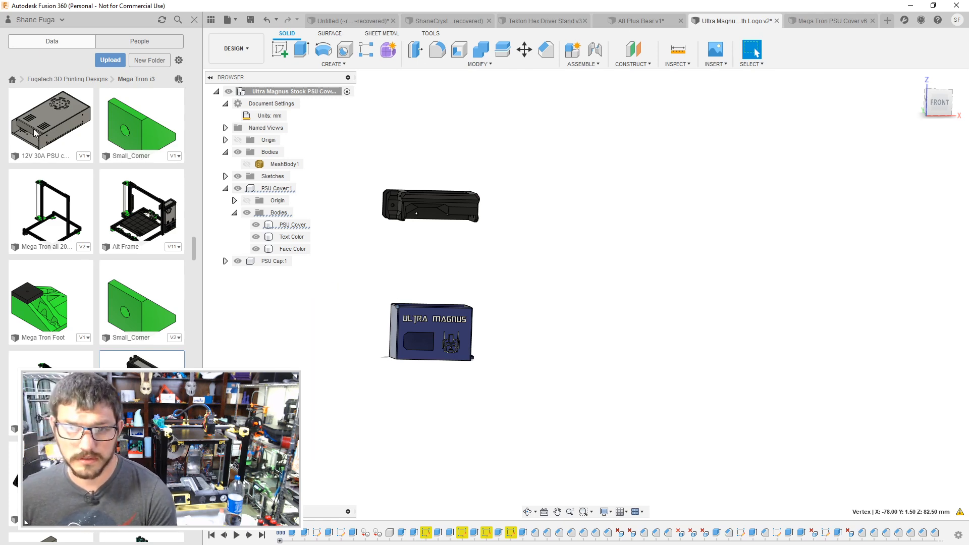
# Step: Copy the 12V 30A PSU case and AEL-JR-101-1FRS designs from the Mega Tron i3 folder to the Ultra Magnus folder and open that folder
pyautogui.scroll(4, 50, 202)
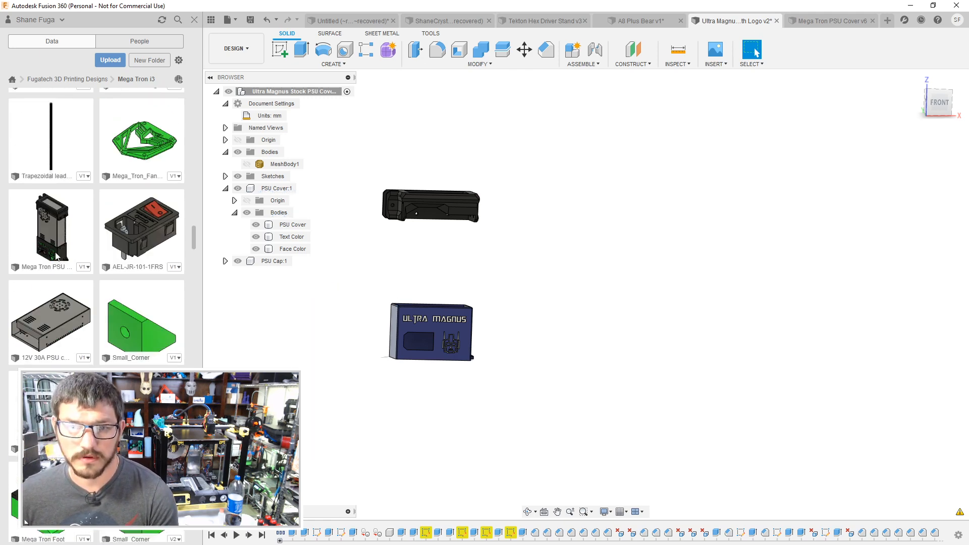
pyautogui.rightClick(130, 218)
pyautogui.click(140, 242)
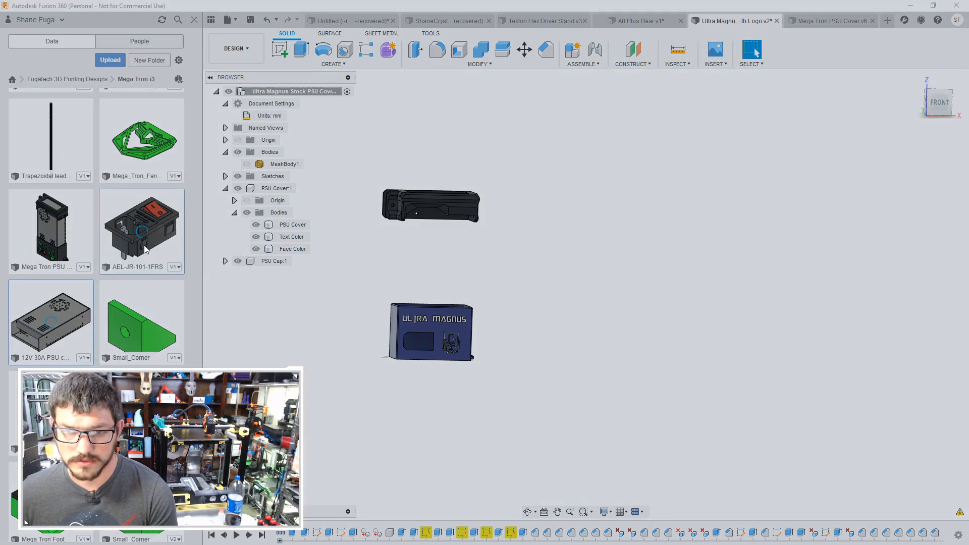
pyautogui.click(518, 200)
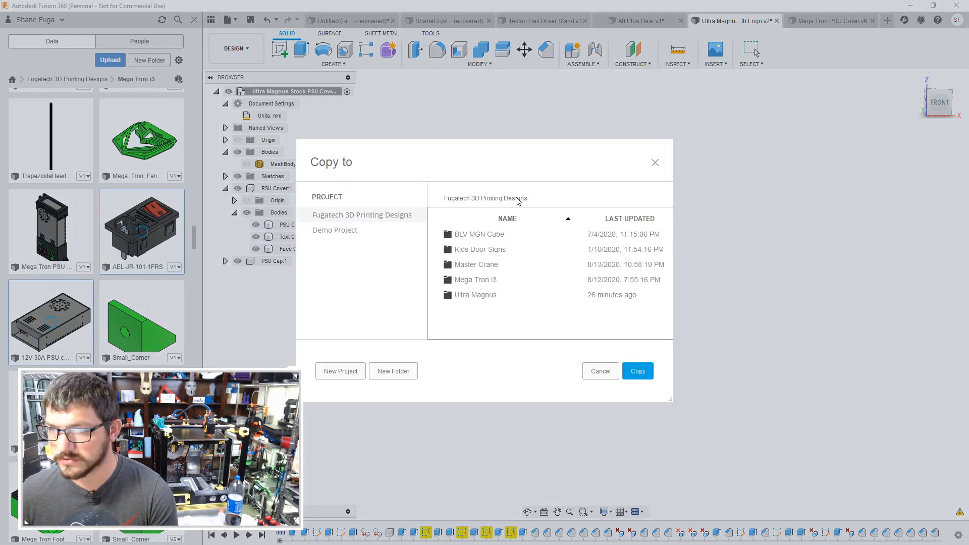
pyautogui.doubleClick(474, 295)
pyautogui.click(637, 371)
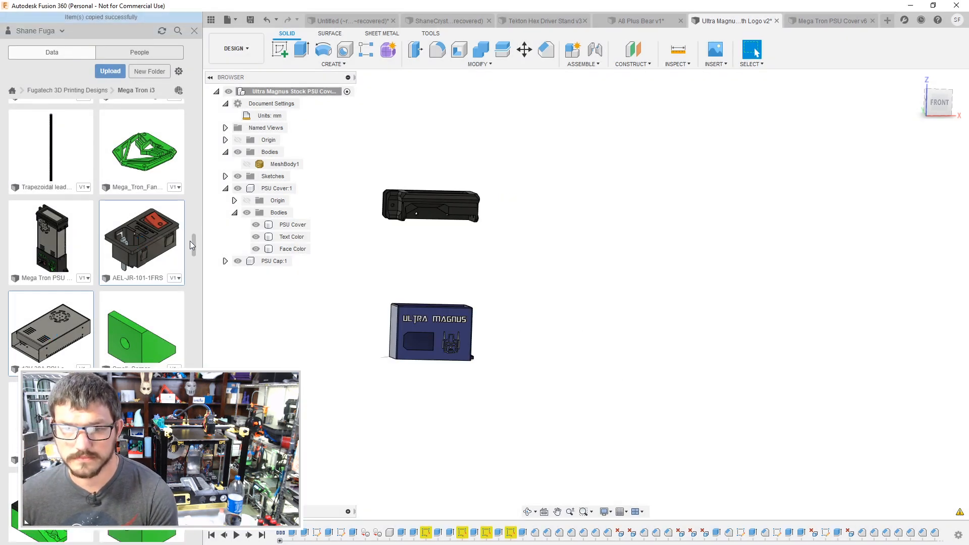
pyautogui.click(70, 89)
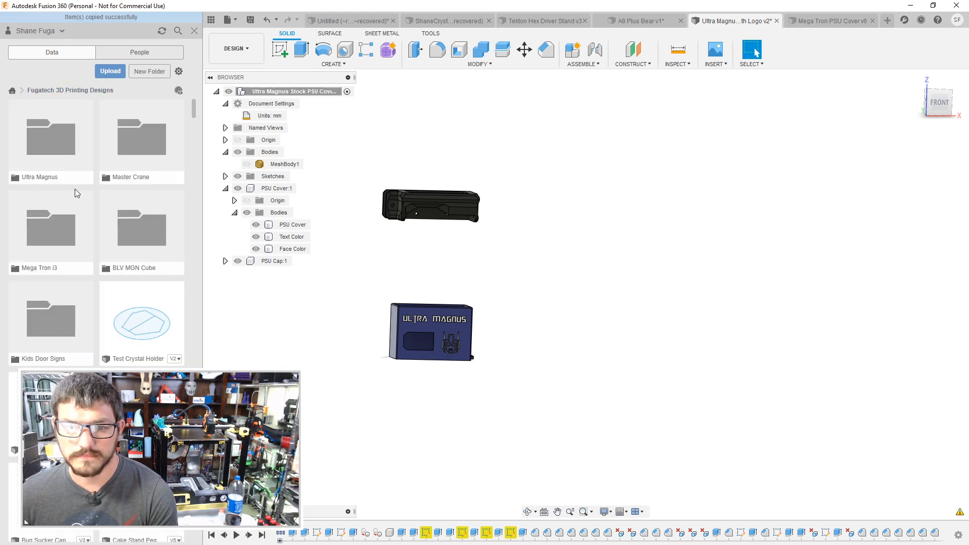
pyautogui.click(45, 130)
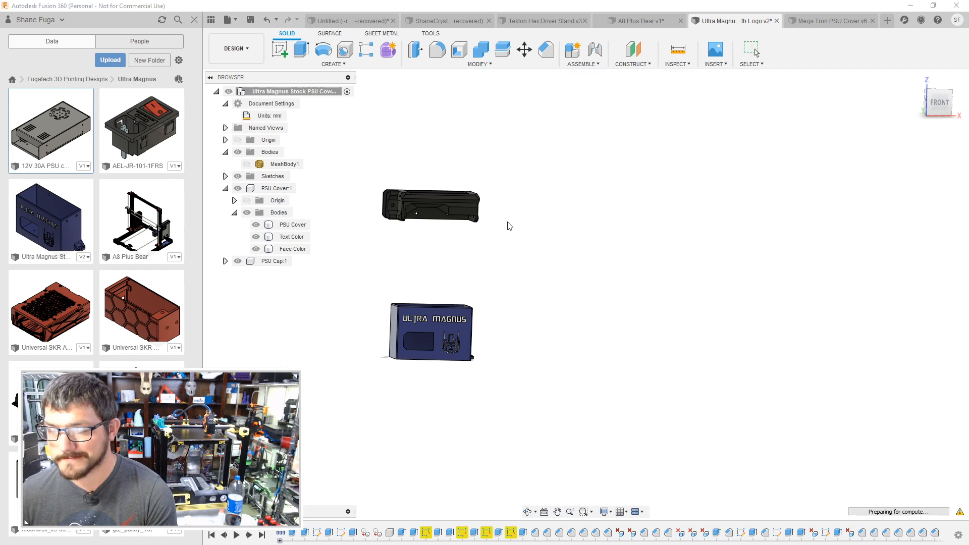
# Step: Try to rotate the inserted 12V 30A PSU case together with the PSU cover, and delete the case
pyautogui.keyDown('shift'); pyautogui.moveTo(547, 298); pyautogui.dragTo(582, 286, button='middle'); pyautogui.keyUp('shift')
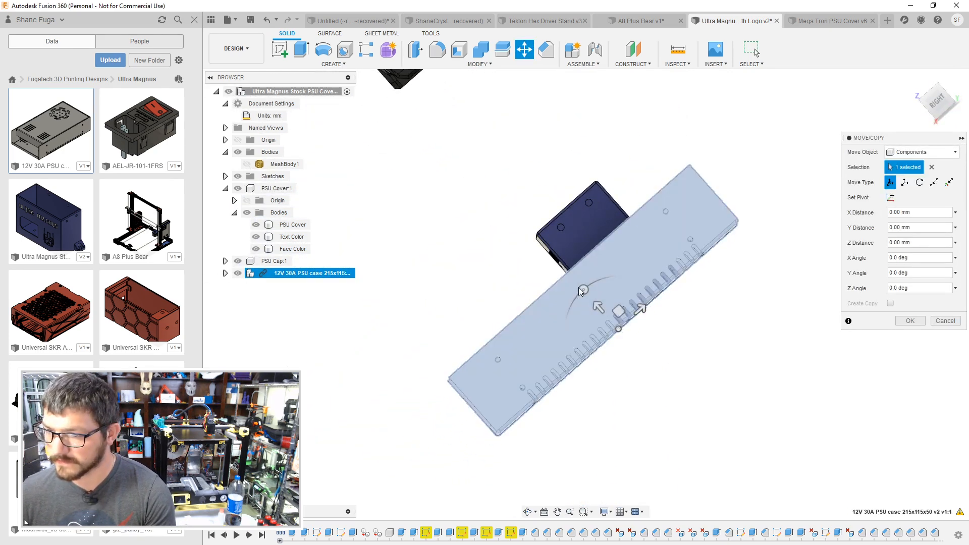
pyautogui.keyDown('ctrl'); pyautogui.click(582, 286); pyautogui.keyUp('ctrl')
pyautogui.moveTo(579, 282); pyautogui.dragTo(578, 298)
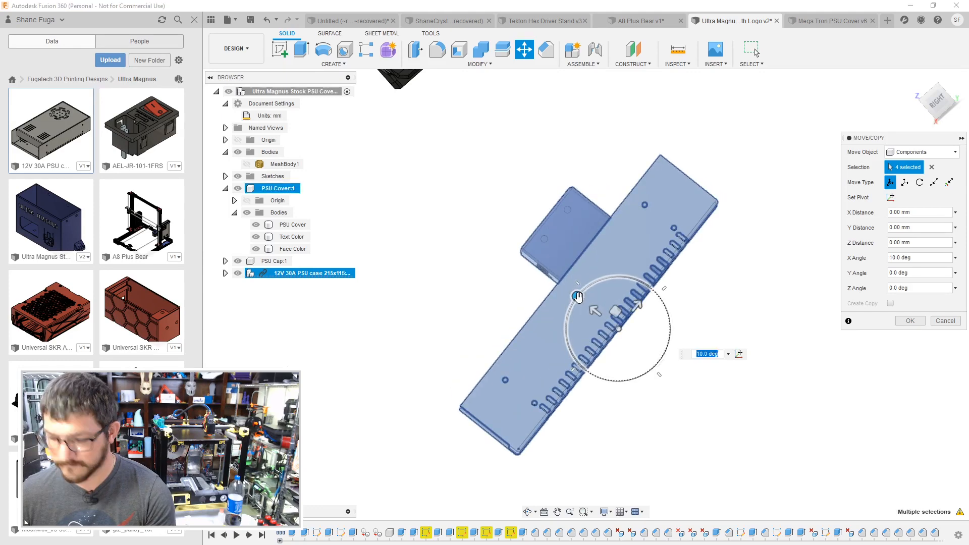
pyautogui.press('Return')
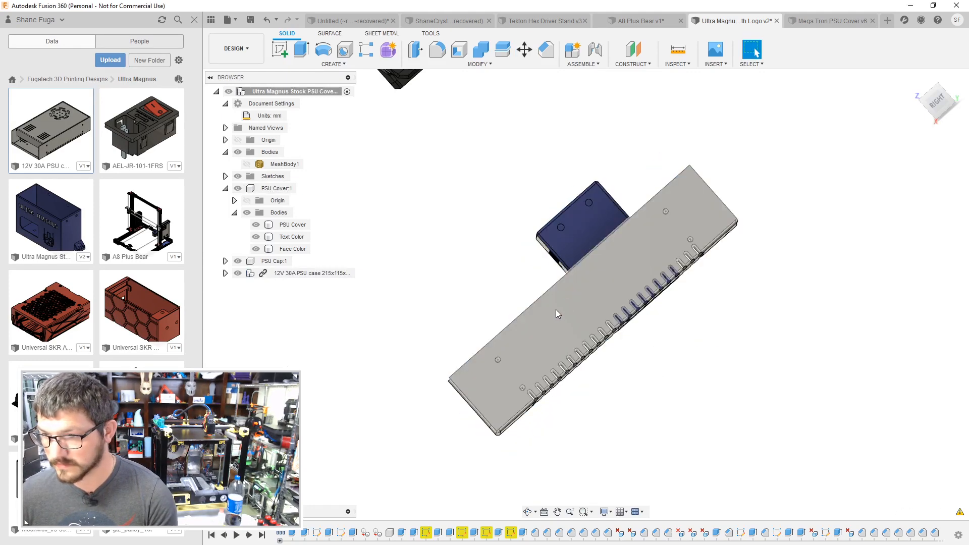
pyautogui.click(555, 311)
pyautogui.press('Delete')
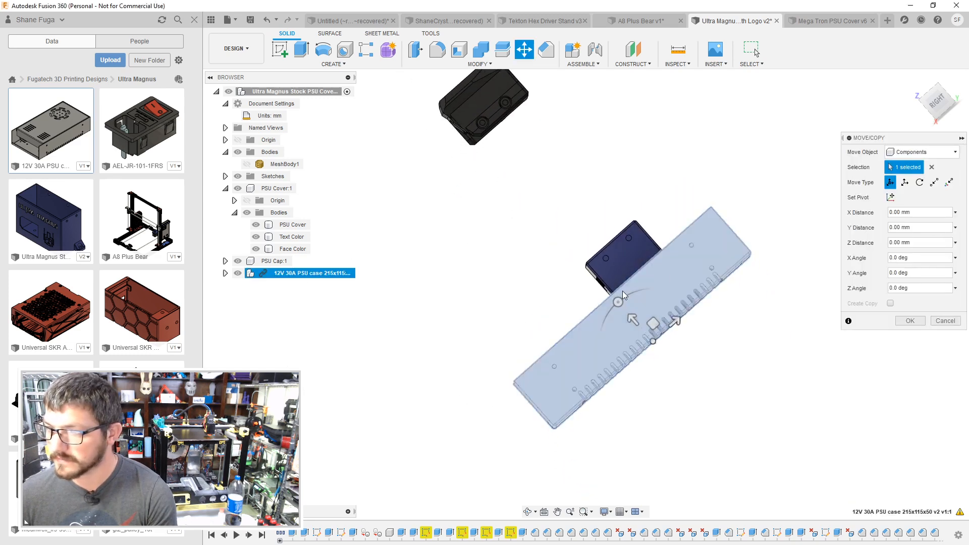
# Step: Rotate the reinserted 12V 30A PSU case about a quarter turn so that it stands along the cover, and accept the placement
pyautogui.moveTo(617, 302); pyautogui.dragTo(634, 357)
pyautogui.click(910, 321)
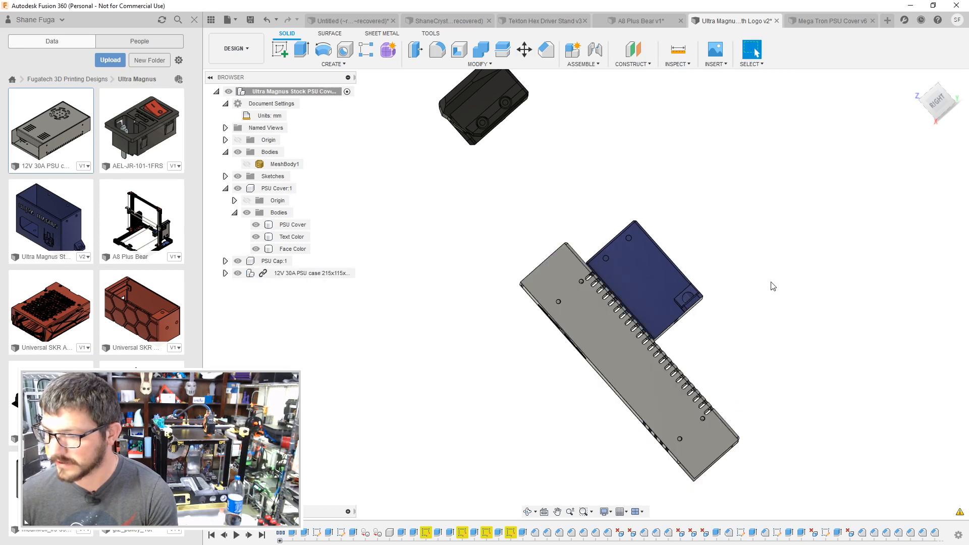
pyautogui.keyDown('shift'); pyautogui.moveTo(771, 281); pyautogui.dragTo(649, 210, button='middle'); pyautogui.keyUp('shift')
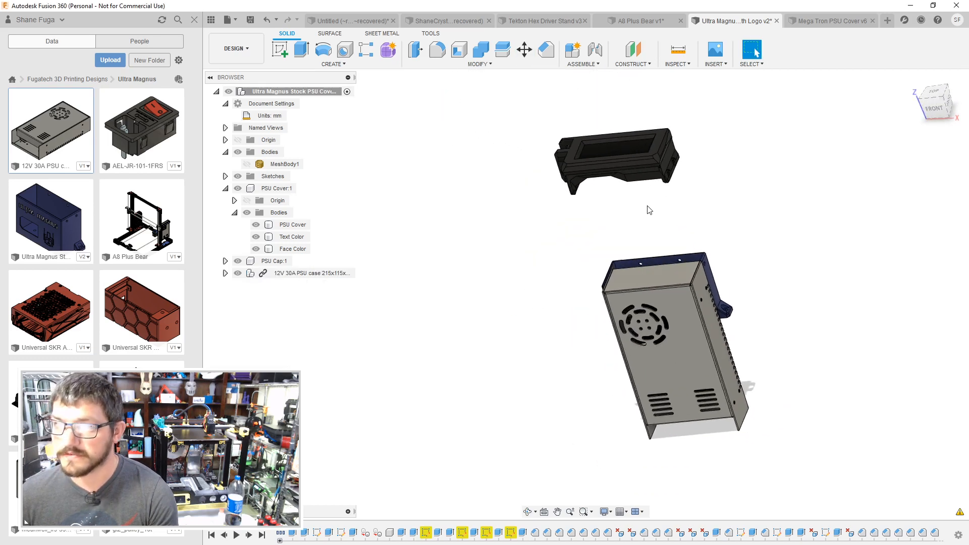
# Step: Align a broad face of the 12V 30A PSU case with the matching broad face of the PSU cover
pyautogui.click(486, 64)
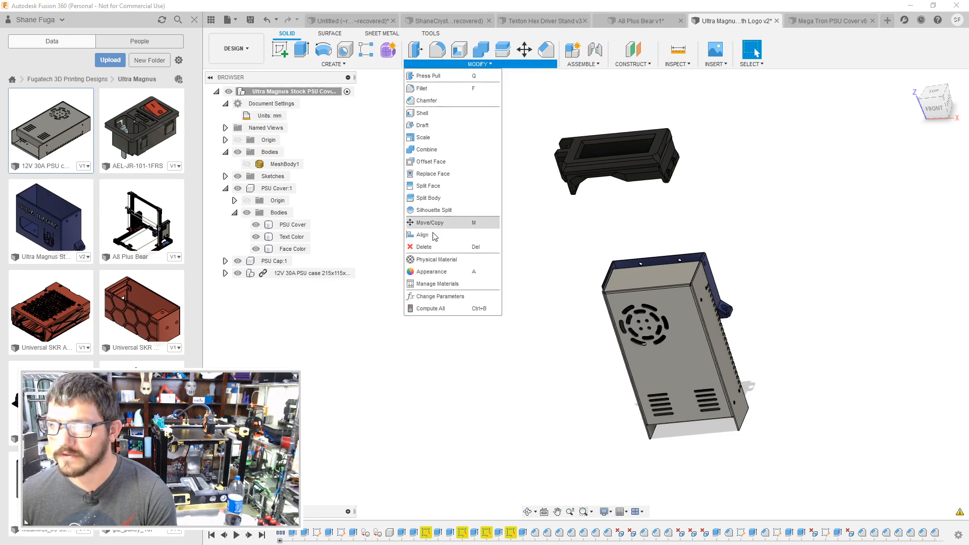
pyautogui.click(469, 222)
pyautogui.scroll(3, 677, 293)
pyautogui.scroll(8, 647, 283)
pyautogui.keyDown('shift'); pyautogui.moveTo(525, 210); pyautogui.dragTo(660, 326, button='middle'); pyautogui.keyUp('shift')
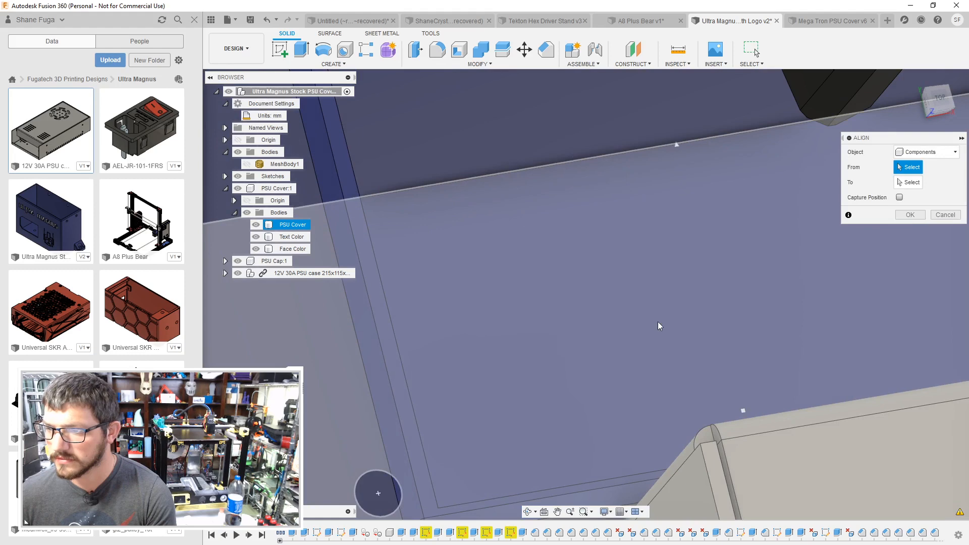
pyautogui.scroll(-6, 604, 304)
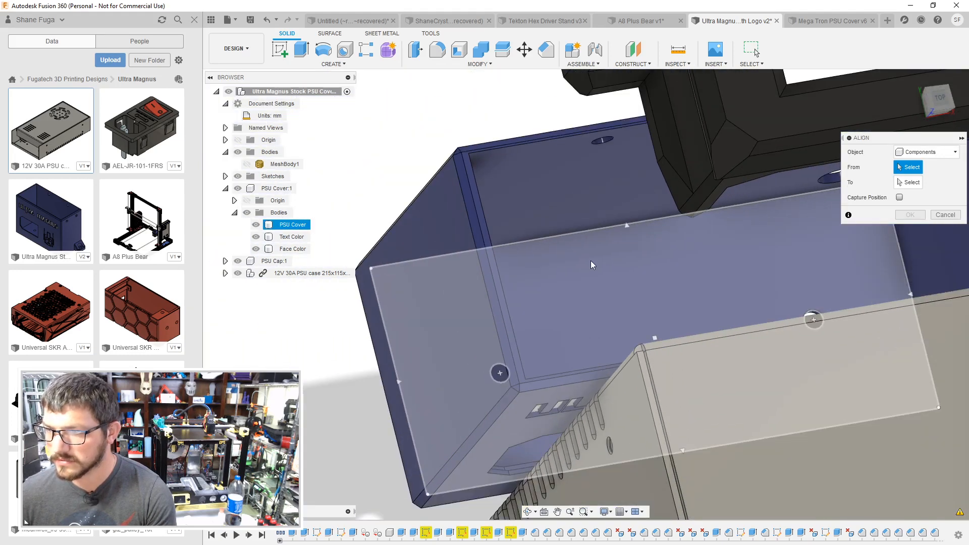
pyautogui.keyDown('shift'); pyautogui.moveTo(590, 260); pyautogui.dragTo(706, 206, button='middle'); pyautogui.keyUp('shift')
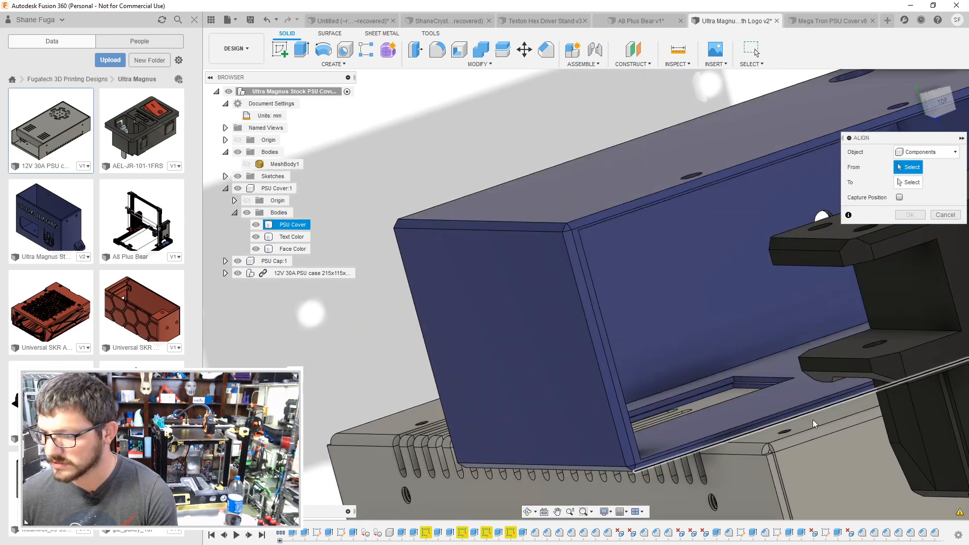
pyautogui.keyDown('shift'); pyautogui.moveTo(721, 307); pyautogui.dragTo(823, 495, button='middle'); pyautogui.keyUp('shift')
pyautogui.click(587, 195)
pyautogui.scroll(-6, 589, 196)
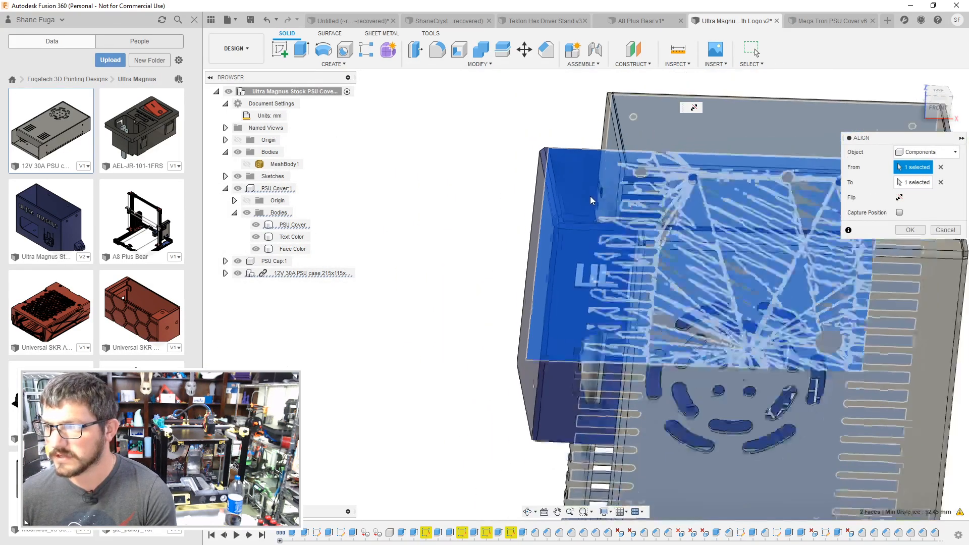
# Step: Align the slotted side face of the 12V 30A PSU case with the side wall of the PSU cover
pyautogui.keyDown('shift'); pyautogui.moveTo(585, 182); pyautogui.dragTo(553, 208, button='middle'); pyautogui.keyUp('shift')
pyautogui.click(621, 219)
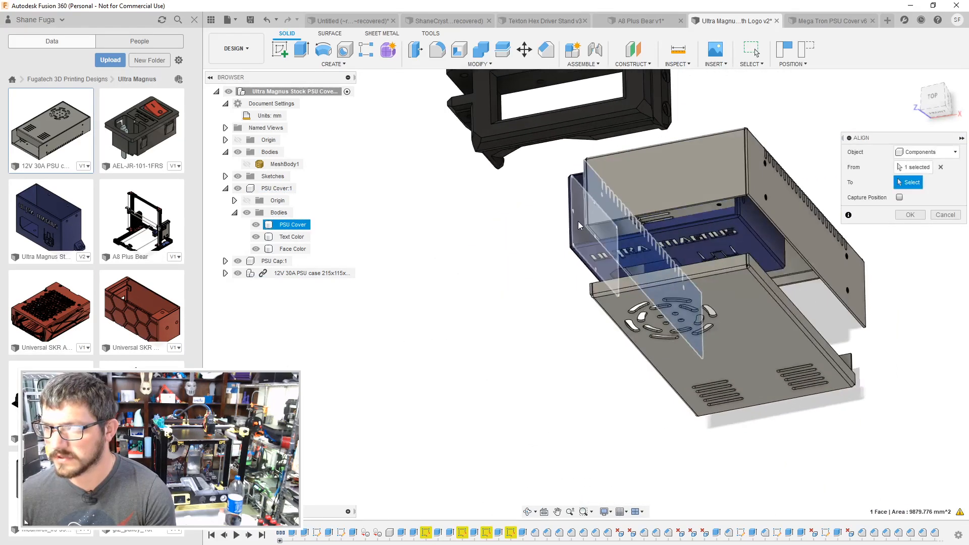
pyautogui.click(581, 227)
pyautogui.click(912, 230)
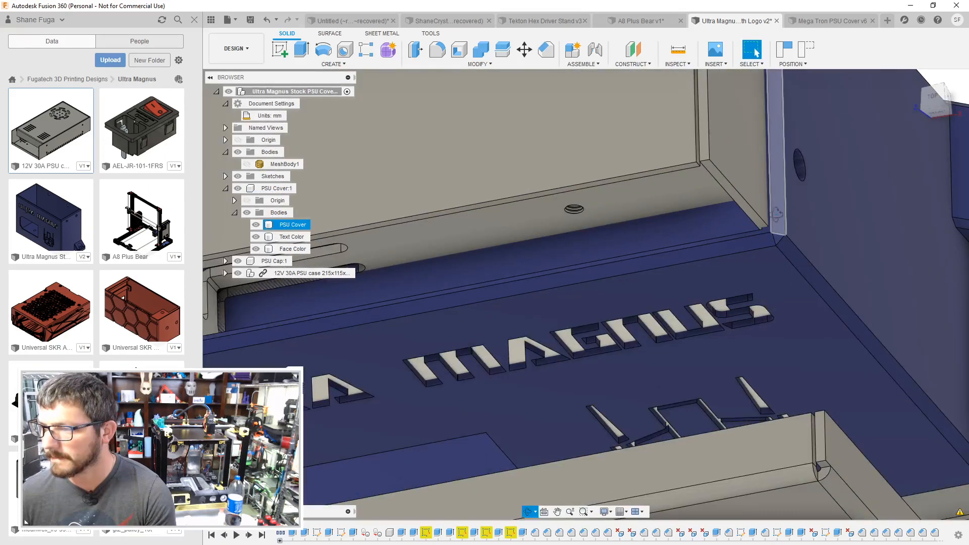
# Step: Try to move the 12V 30A PSU case 140 mm along Y towards the PSU cap
pyautogui.keyDown('shift'); pyautogui.moveTo(777, 215); pyautogui.dragTo(633, 258, button='middle'); pyautogui.keyUp('shift')
pyautogui.scroll(-3, 631, 262)
pyautogui.moveTo(487, 255); pyautogui.dragTo(653, 224, button='middle')
pyautogui.scroll(-2, 624, 273)
pyautogui.rightClick(296, 274)
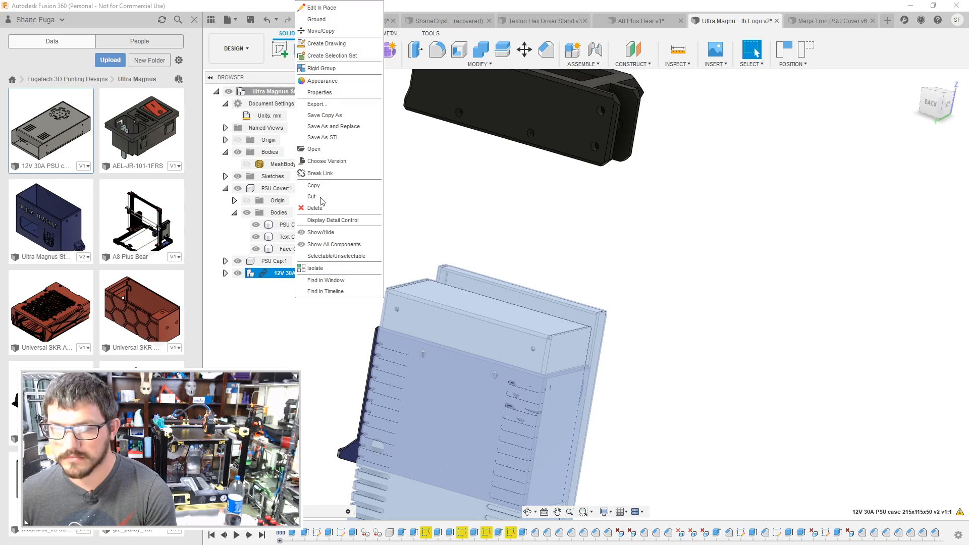
pyautogui.click(321, 31)
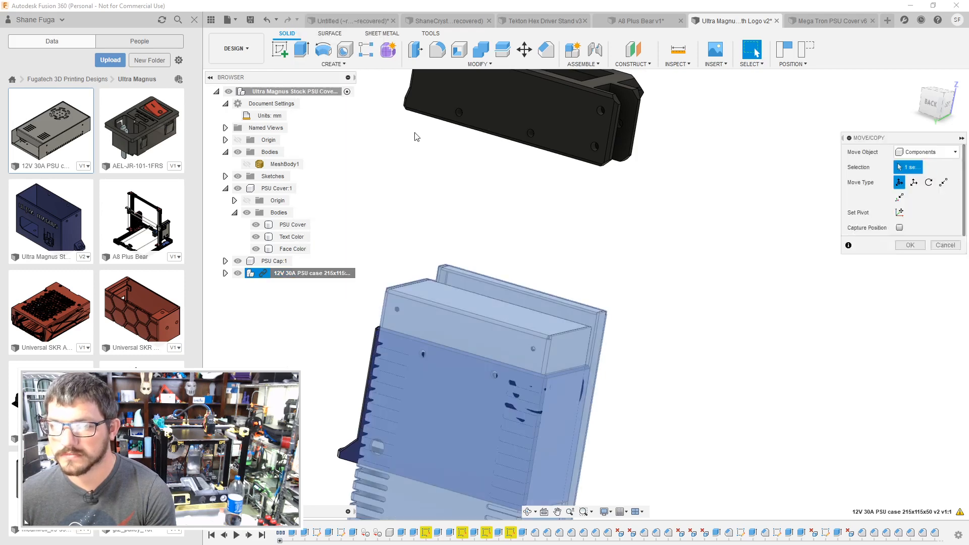
pyautogui.moveTo(462, 437); pyautogui.dragTo(473, 270)
pyautogui.scroll(6, 474, 267)
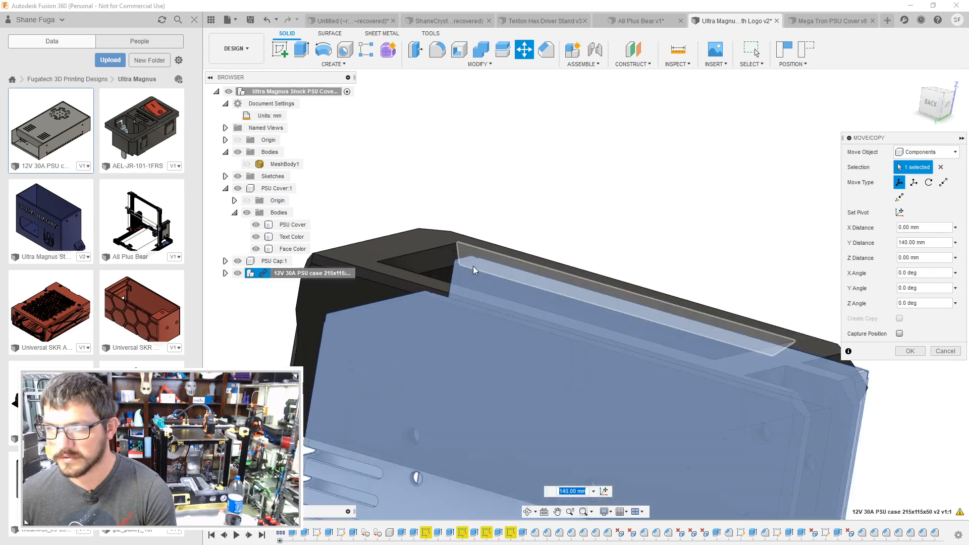
pyautogui.keyDown('shift'); pyautogui.moveTo(473, 265); pyautogui.dragTo(570, 138, button='middle'); pyautogui.keyUp('shift')
pyautogui.scroll(-5, 713, 324)
pyautogui.scroll(-3, 709, 315)
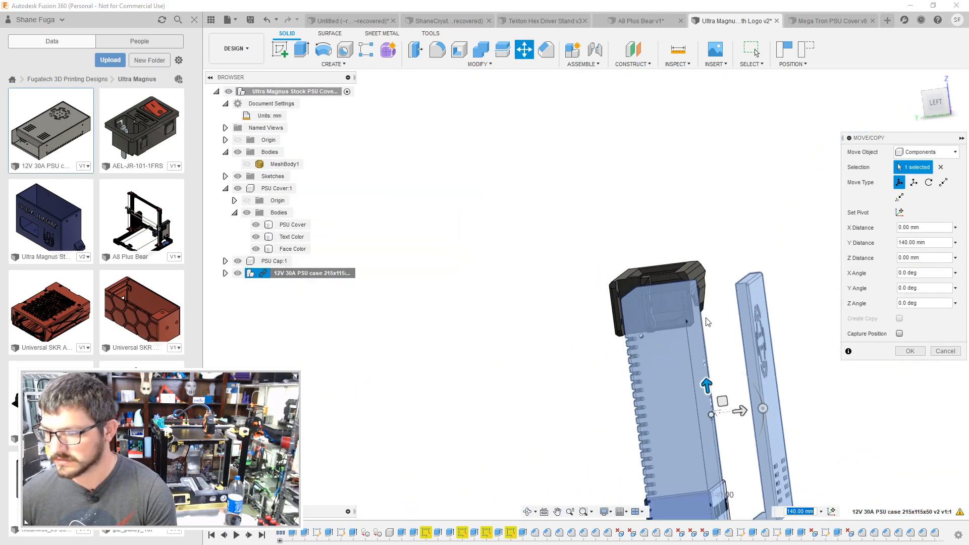
pyautogui.moveTo(707, 304); pyautogui.dragTo(595, 262, button='middle')
pyautogui.press('Return')
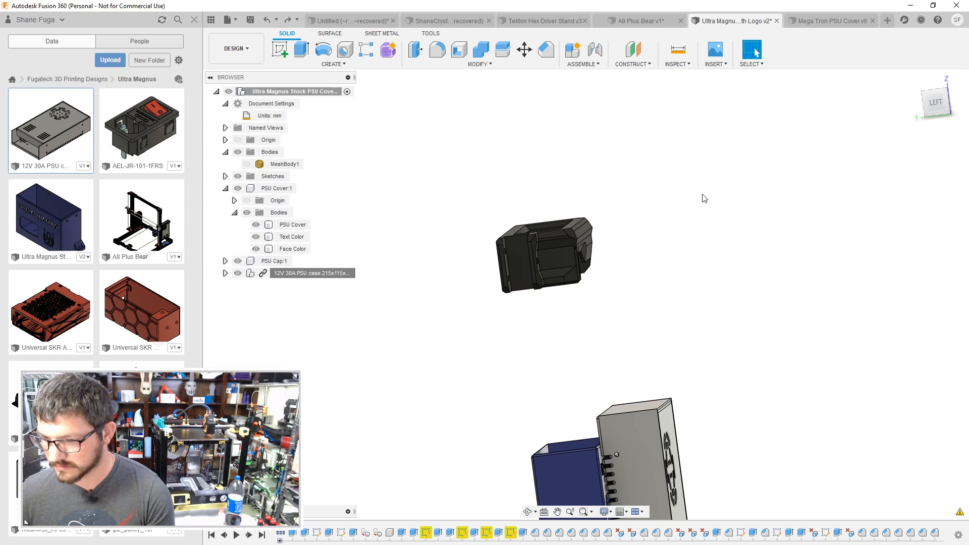
# Step: Create a rigid group that includes the 12V 30A PSU case component
pyautogui.scroll(-1, 722, 232)
pyautogui.moveTo(721, 237); pyautogui.dragTo(587, 182, button='middle')
pyautogui.rightClick(342, 275)
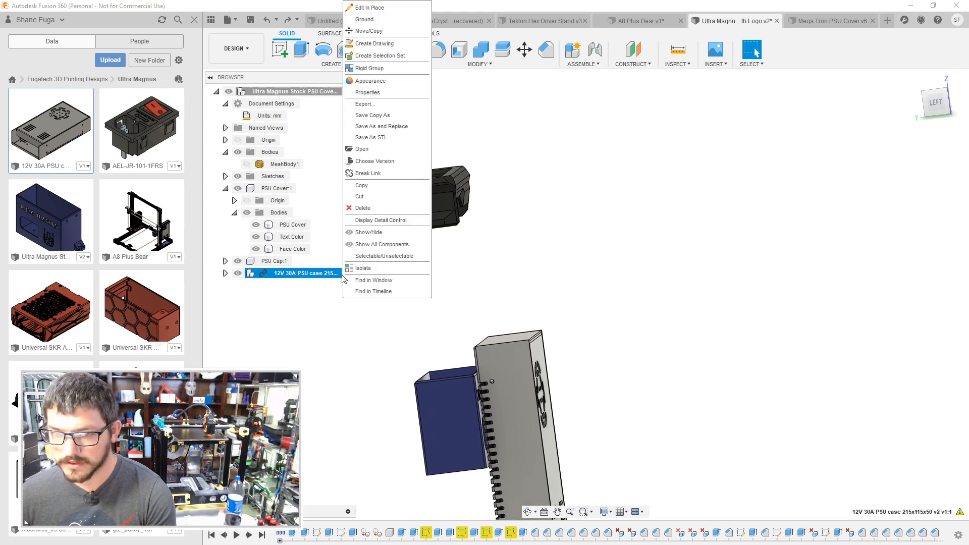
pyautogui.click(374, 69)
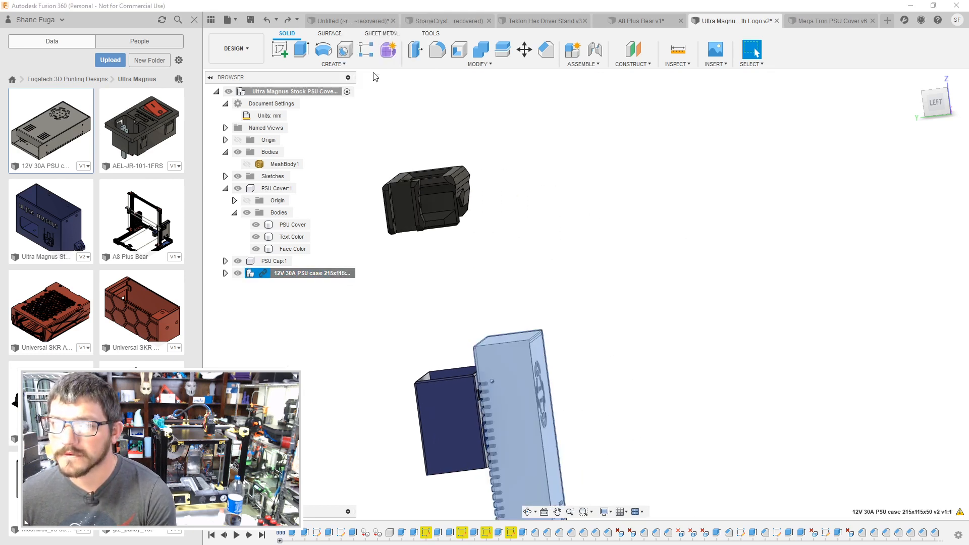
pyautogui.click(910, 185)
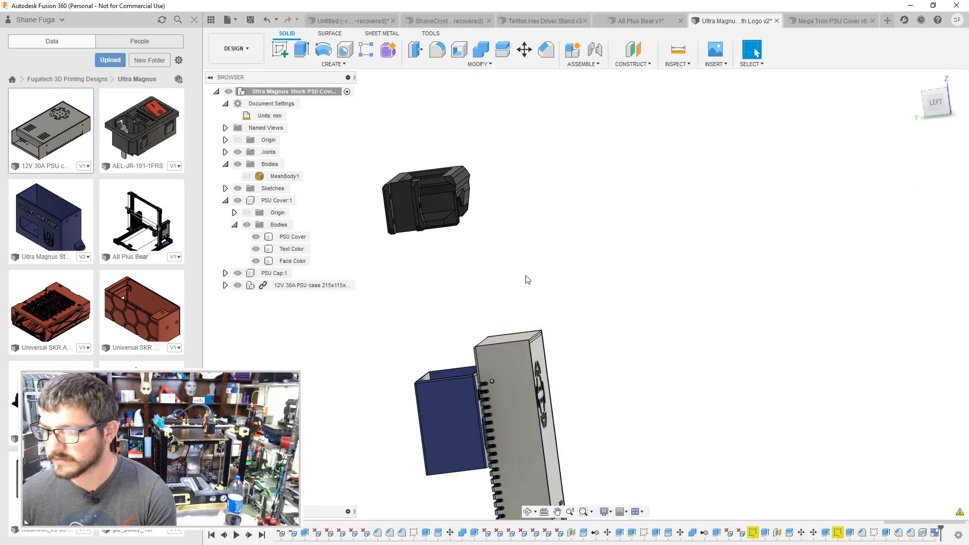
# Step: Align the 12V 30A PSU case's end face with the PSU cap and its slotted side face with the PSU cover's side wall
pyautogui.keyDown('shift'); pyautogui.moveTo(528, 280); pyautogui.dragTo(560, 279, button='middle'); pyautogui.keyUp('shift')
pyautogui.keyDown('shift'); pyautogui.moveTo(418, 291); pyautogui.dragTo(539, 288, button='middle'); pyautogui.keyUp('shift')
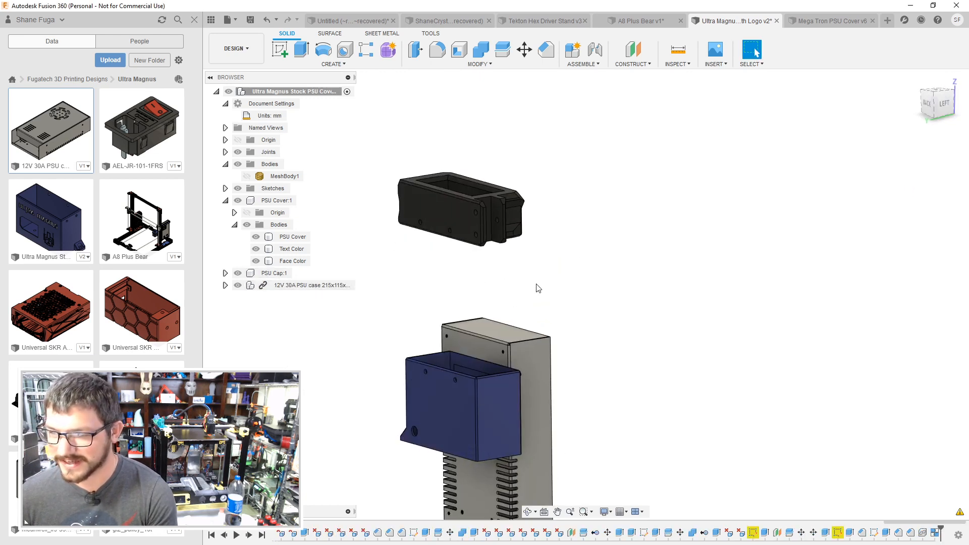
pyautogui.click(480, 65)
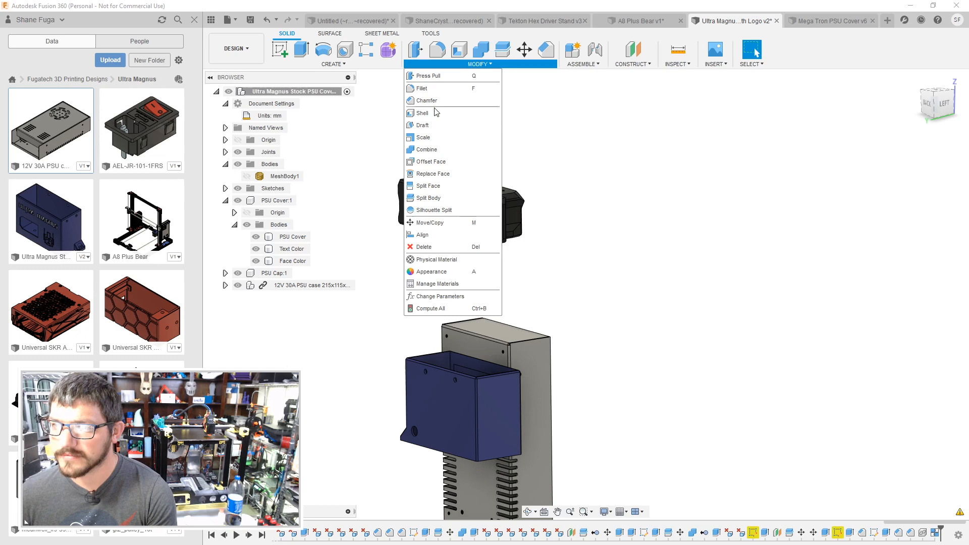
pyautogui.click(443, 235)
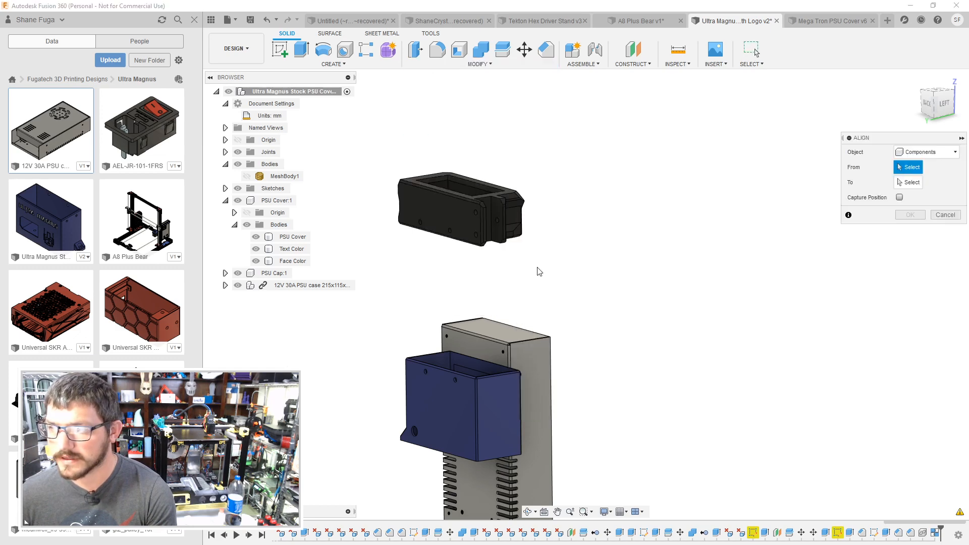
pyautogui.click(505, 335)
pyautogui.keyDown('shift'); pyautogui.moveTo(477, 294); pyautogui.dragTo(459, 230, button='middle'); pyautogui.keyUp('shift')
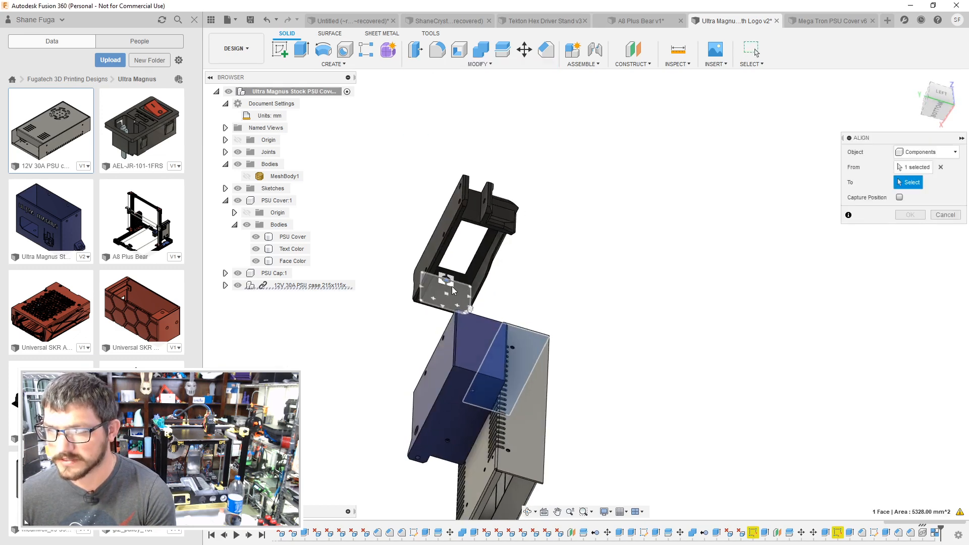
pyautogui.click(462, 279)
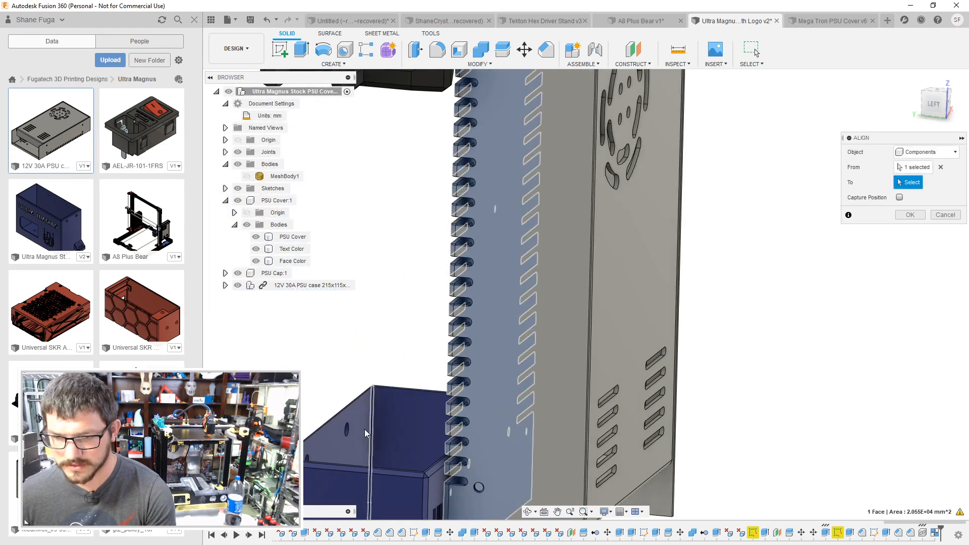
pyautogui.click(338, 453)
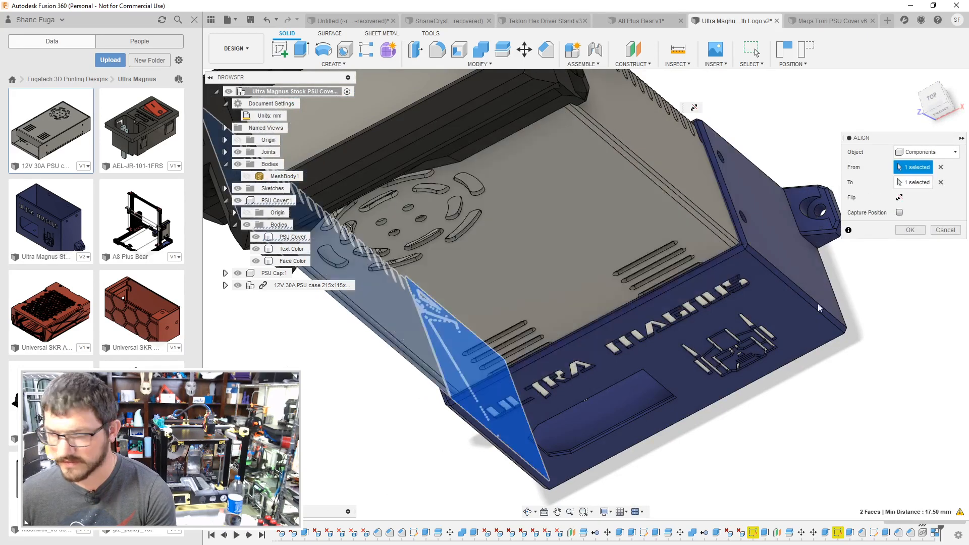
pyautogui.click(910, 230)
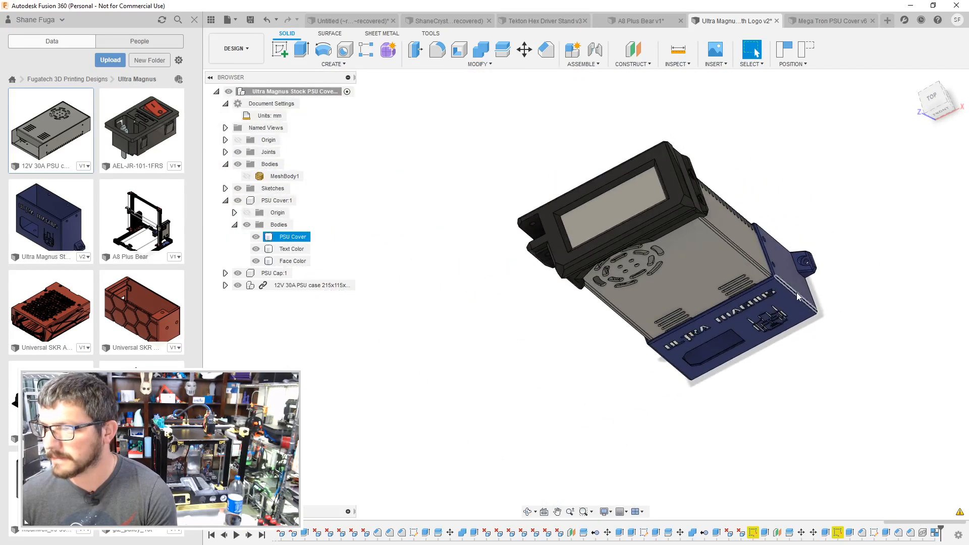
# Step: Apply the cover's blue appearance to the PSU cap and save the design with the version description "User Saved"
pyautogui.keyDown('shift'); pyautogui.moveTo(717, 220); pyautogui.dragTo(870, 257, button='middle'); pyautogui.keyUp('shift')
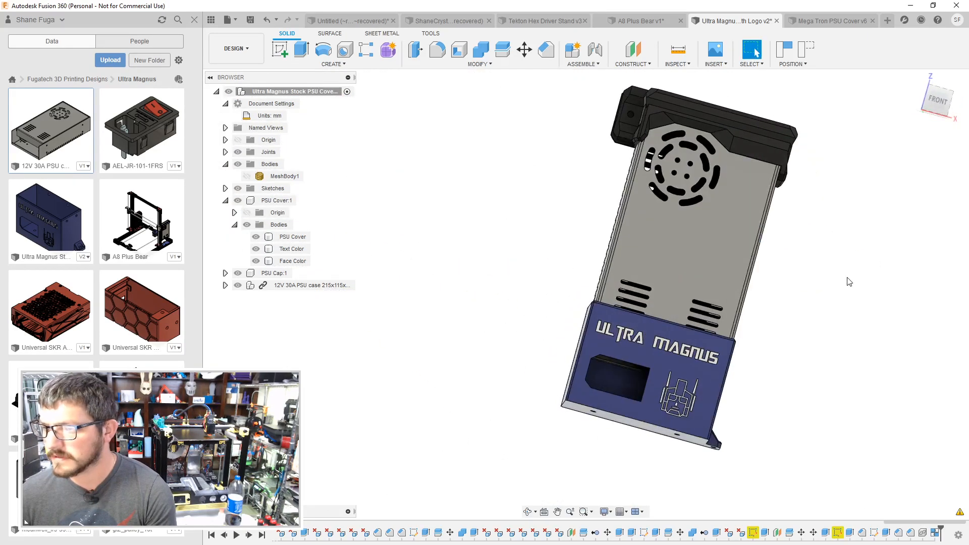
pyautogui.press('a')
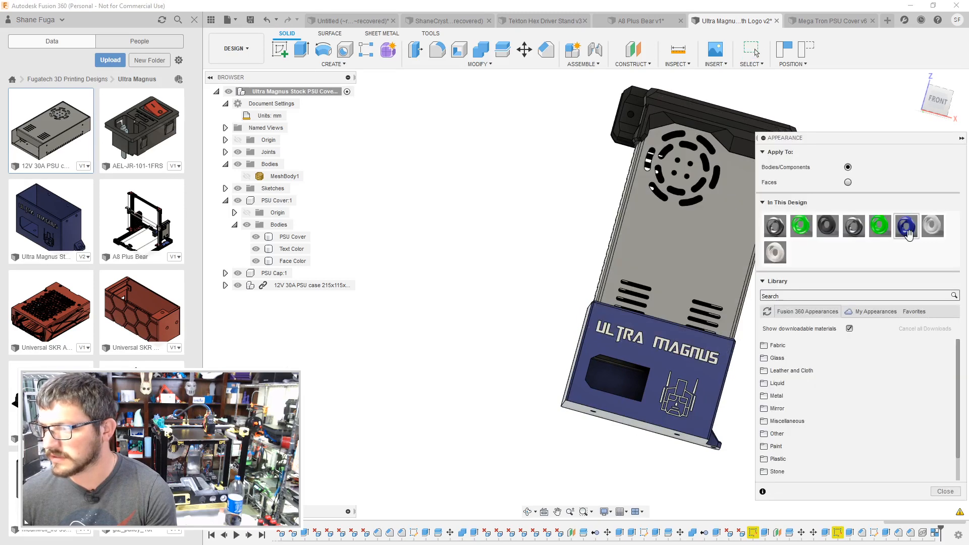
pyautogui.moveTo(895, 227); pyautogui.dragTo(716, 116)
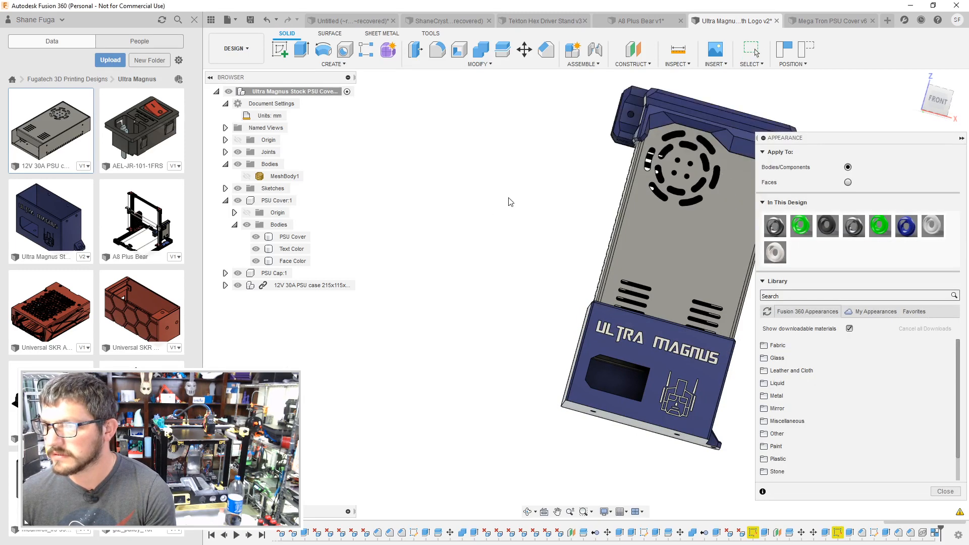
pyautogui.keyDown('shift'); pyautogui.moveTo(716, 116); pyautogui.dragTo(457, 263, button='middle'); pyautogui.keyUp('shift')
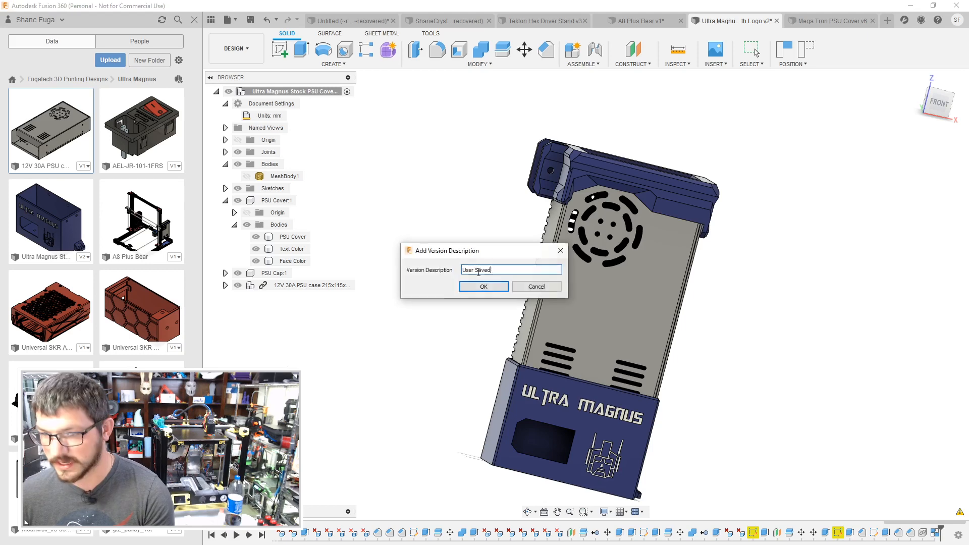
pyautogui.click(479, 286)
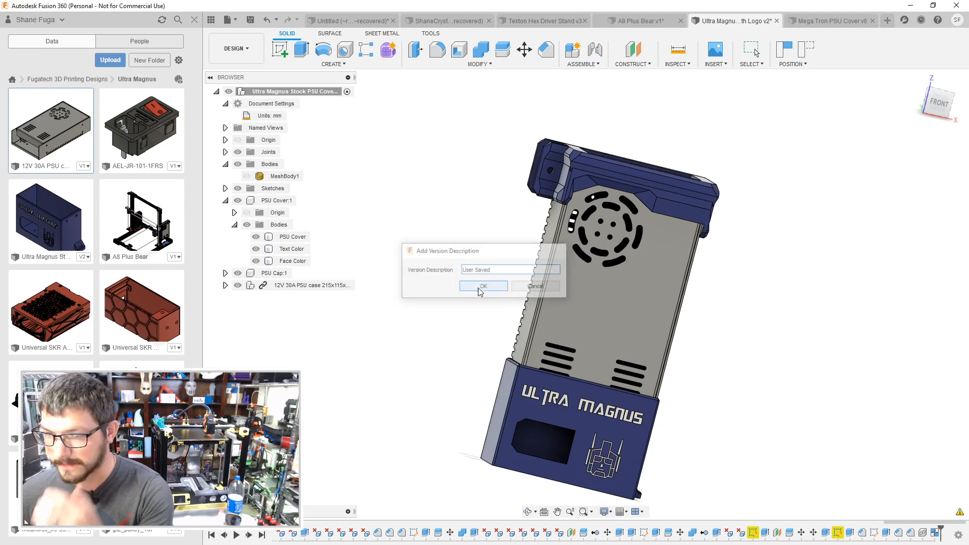
# Step: Examine the Ultra Magnus PSU cover in the A8 Plus Bear assembly and compare it with the Mega Tron PSU Cover design
pyautogui.click(617, 22)
pyautogui.keyDown('shift'); pyautogui.moveTo(607, 165); pyautogui.dragTo(659, 222, button='middle'); pyautogui.keyUp('shift')
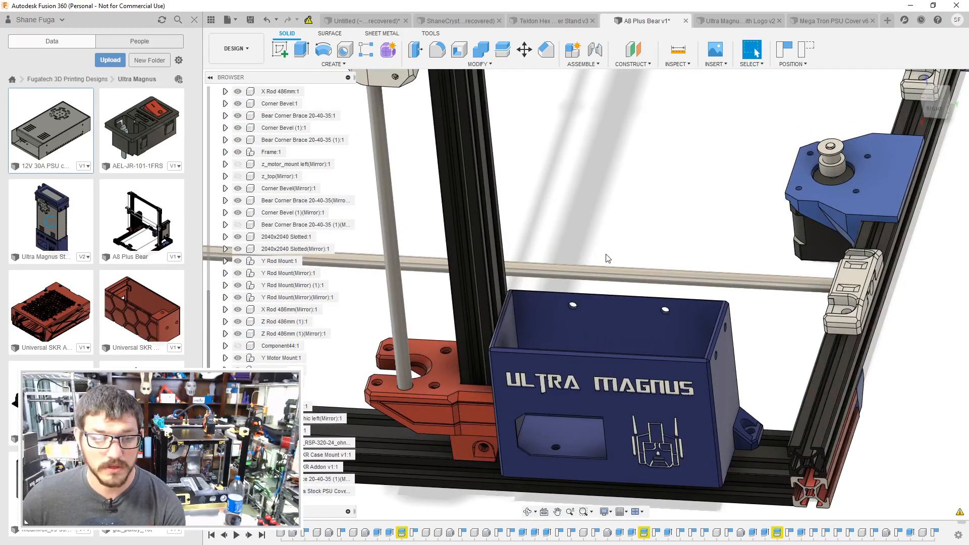
pyautogui.scroll(-3, 607, 258)
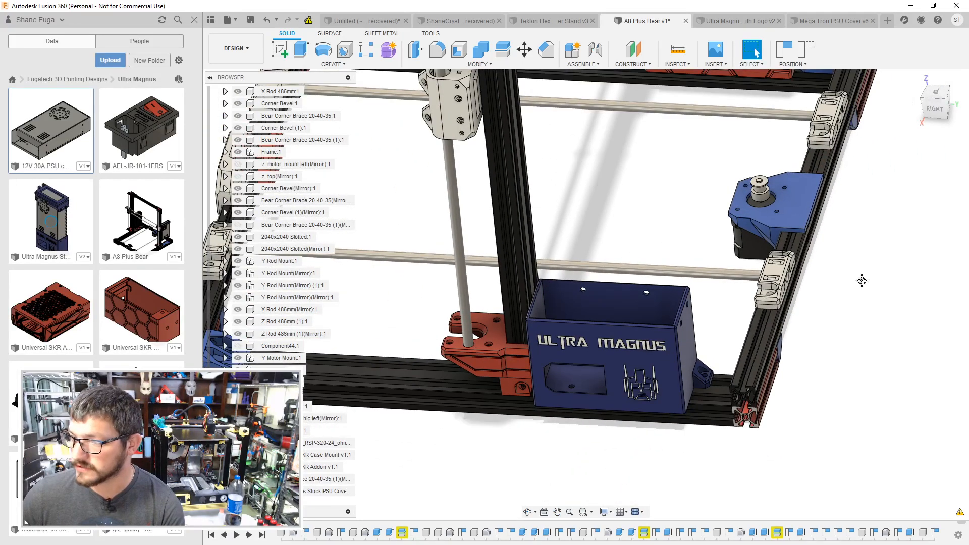
pyautogui.moveTo(862, 281); pyautogui.dragTo(858, 298, button='middle')
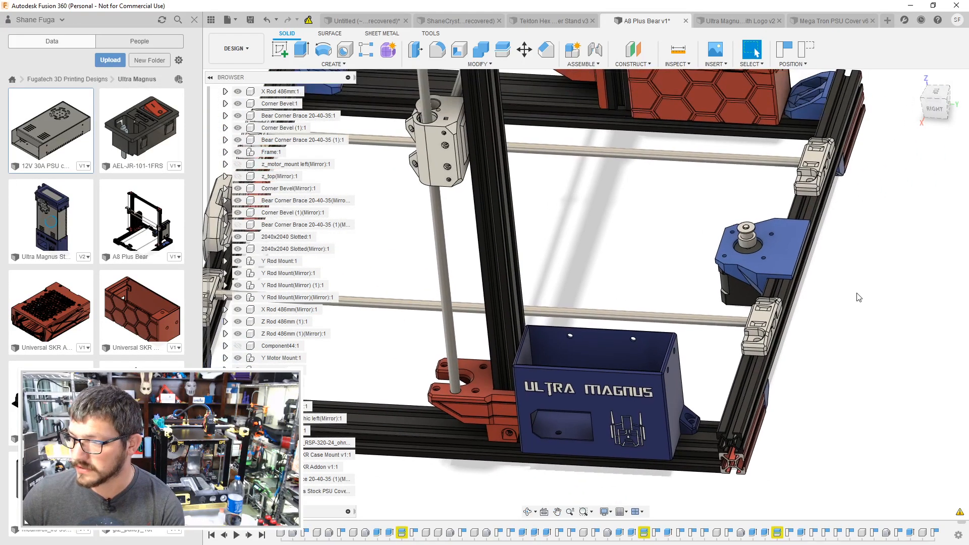
pyautogui.click(831, 21)
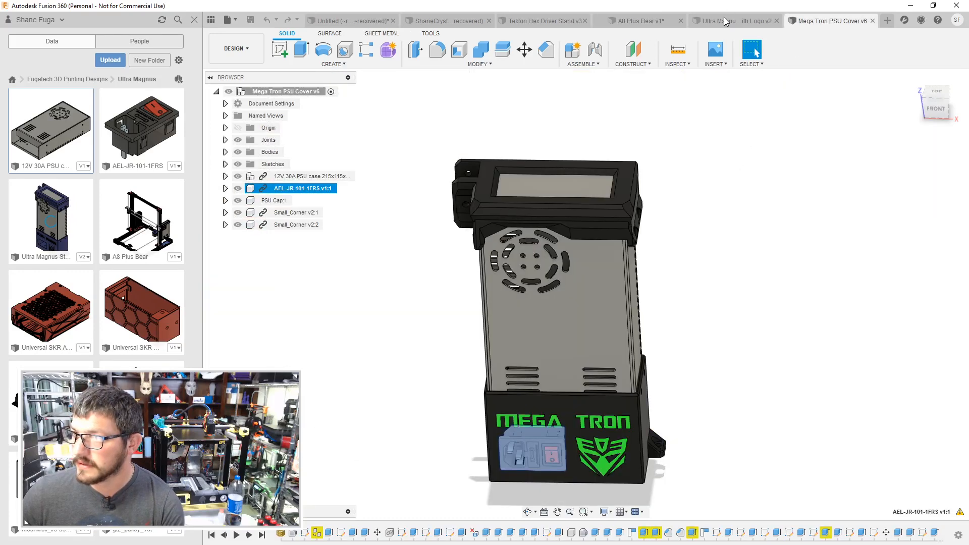
pyautogui.click(725, 21)
pyautogui.keyDown('shift'); pyautogui.moveTo(686, 237); pyautogui.dragTo(490, 255, button='middle'); pyautogui.keyUp('shift')
pyautogui.click(646, 23)
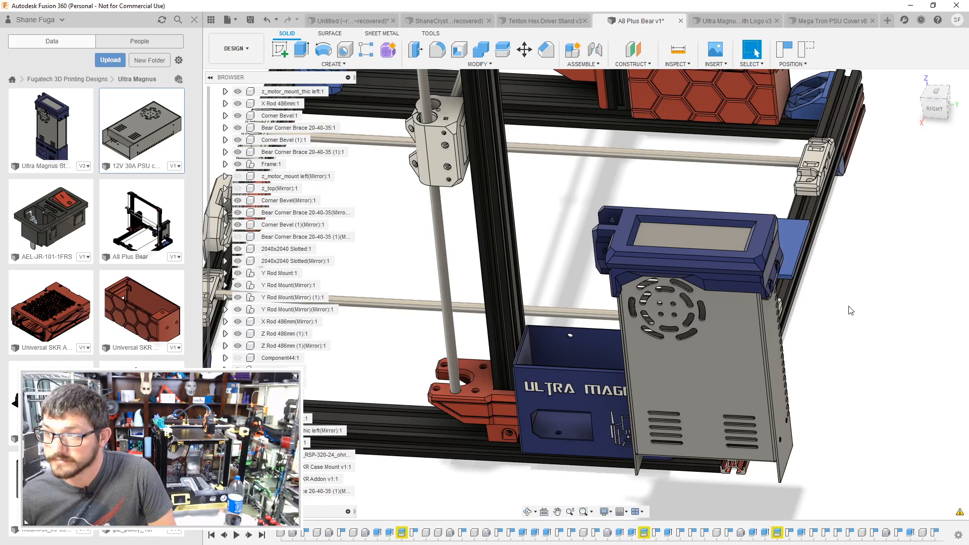
# Step: Clear the power socket selection in the Mega Tron PSU Cover v6 design and close that design
pyautogui.click(801, 20)
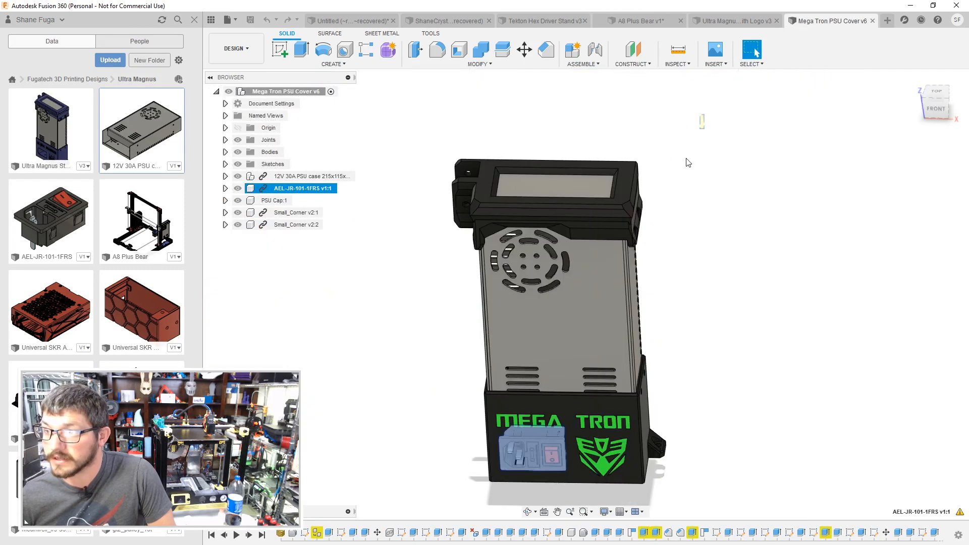
pyautogui.moveTo(686, 159); pyautogui.dragTo(448, 482)
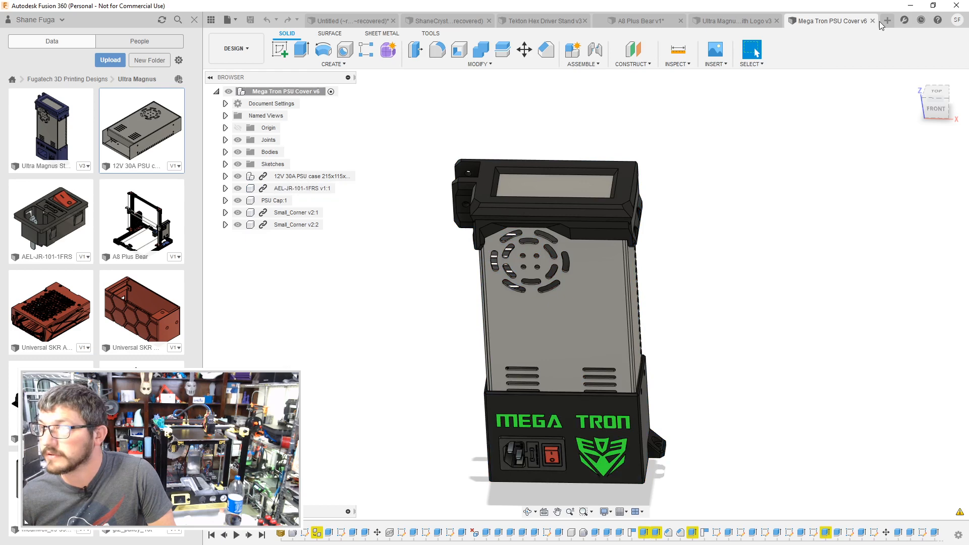
pyautogui.click(872, 20)
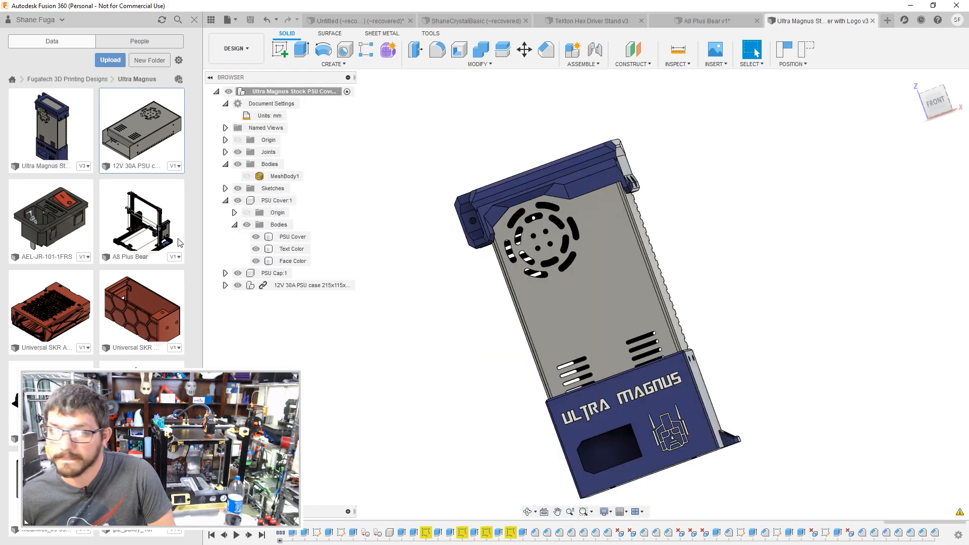
# Step: Insert the AEL-JR-101-1FRS power socket, rotate it -90 degrees about Y, turn its switch face outward, and accept the placement
pyautogui.doubleClick(64, 211)
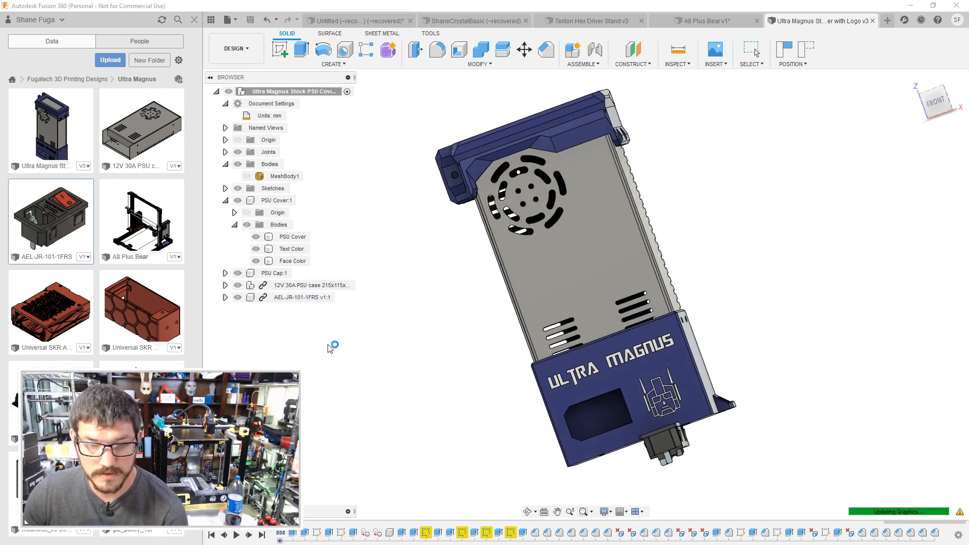
pyautogui.keyDown('shift'); pyautogui.moveTo(347, 394); pyautogui.dragTo(370, 422, button='middle'); pyautogui.keyUp('shift')
pyautogui.scroll(5, 588, 474)
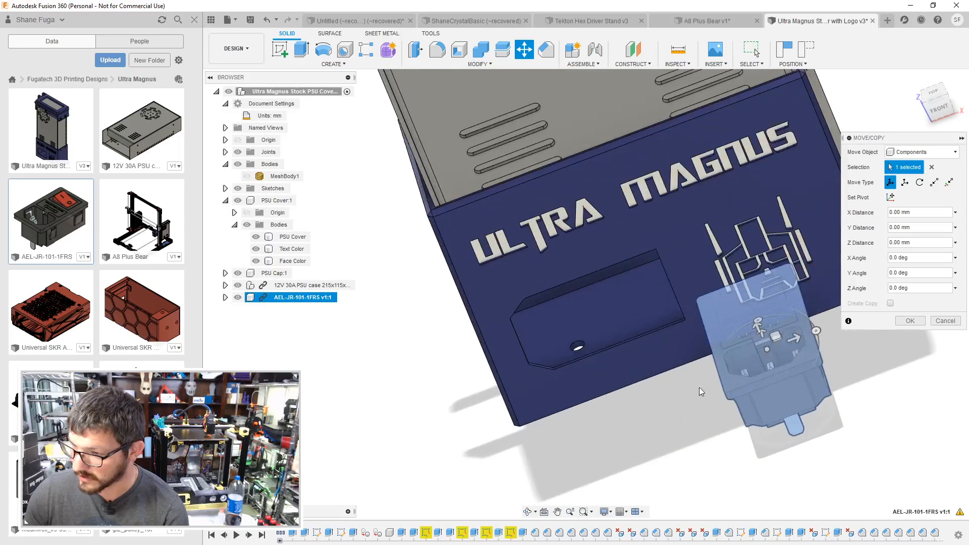
pyautogui.moveTo(816, 332); pyautogui.dragTo(747, 299)
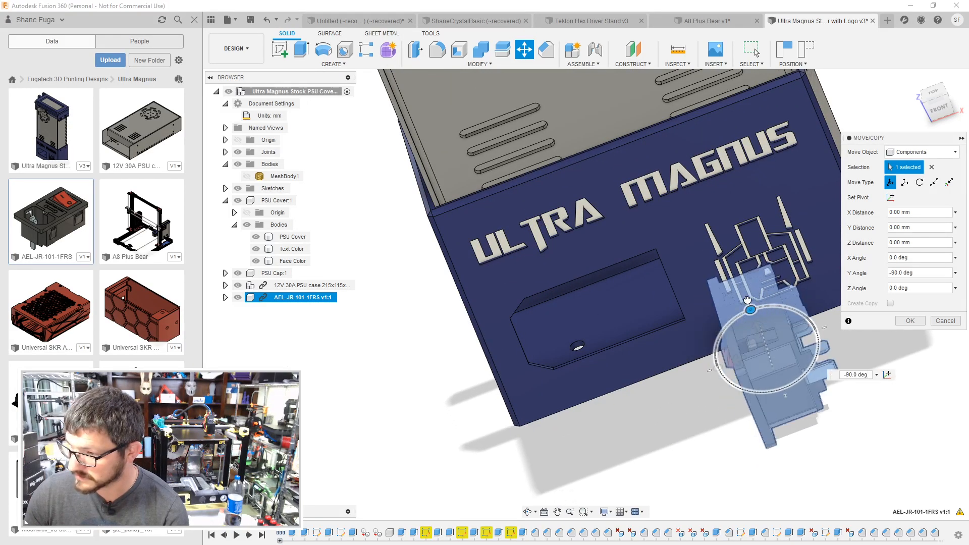
pyautogui.keyDown('shift'); pyautogui.moveTo(749, 323); pyautogui.dragTo(764, 387, button='middle'); pyautogui.keyUp('shift')
pyautogui.moveTo(736, 381); pyautogui.dragTo(806, 403)
pyautogui.click(908, 321)
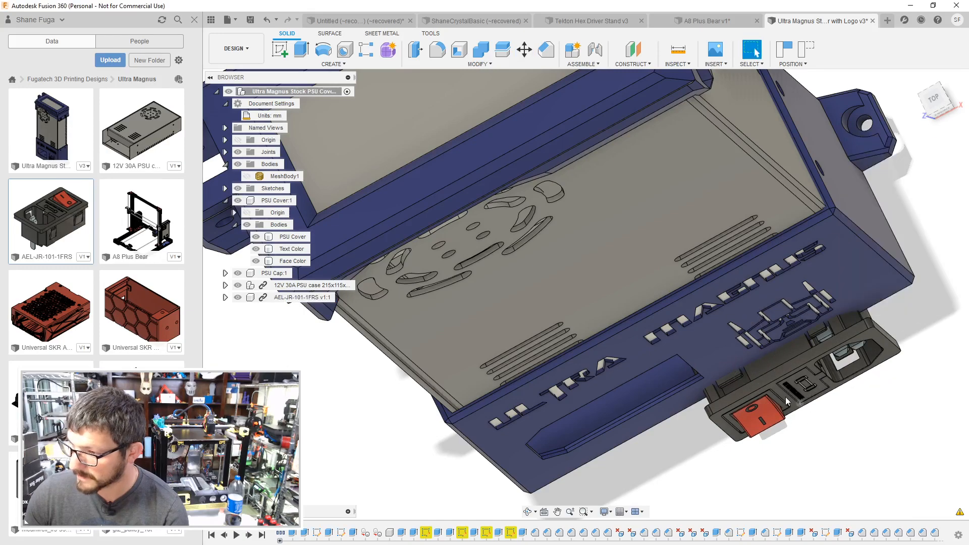
# Step: Move the AEL-JR-101-1FRS power socket 50 mm along Y and rotate it 180 degrees about Z
pyautogui.keyDown('shift'); pyautogui.moveTo(785, 397); pyautogui.dragTo(554, 352, button='middle'); pyautogui.keyUp('shift')
pyautogui.click(553, 351)
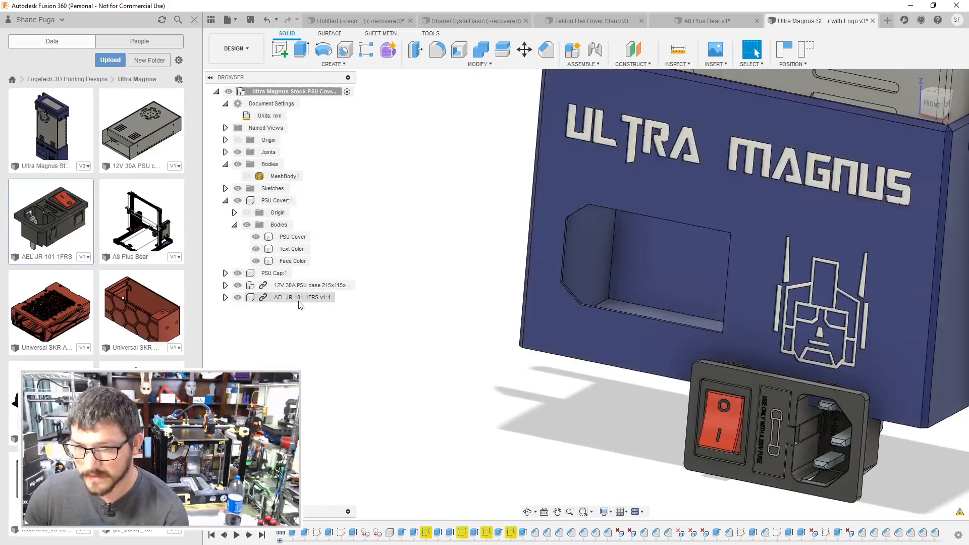
pyautogui.rightClick(301, 297)
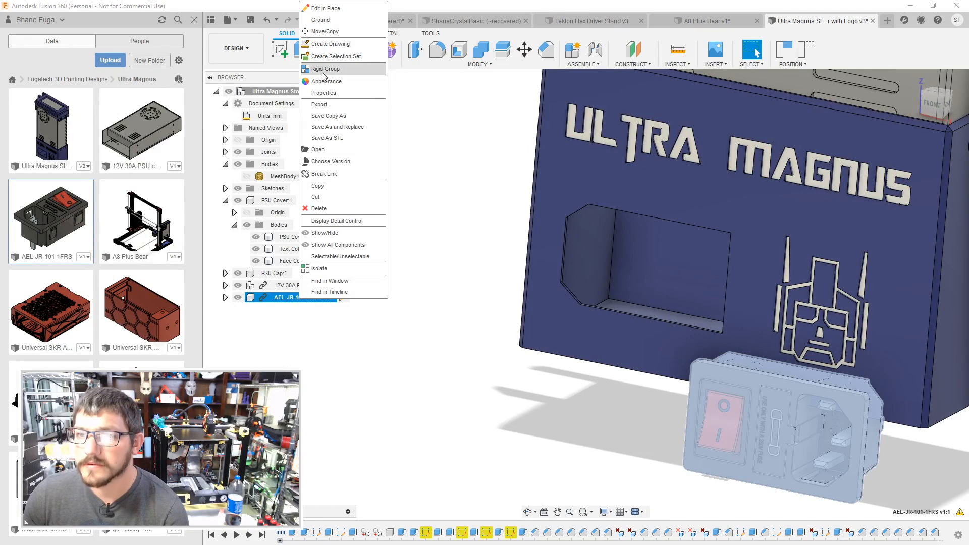
pyautogui.click(325, 31)
pyautogui.moveTo(751, 421); pyautogui.dragTo(585, 384)
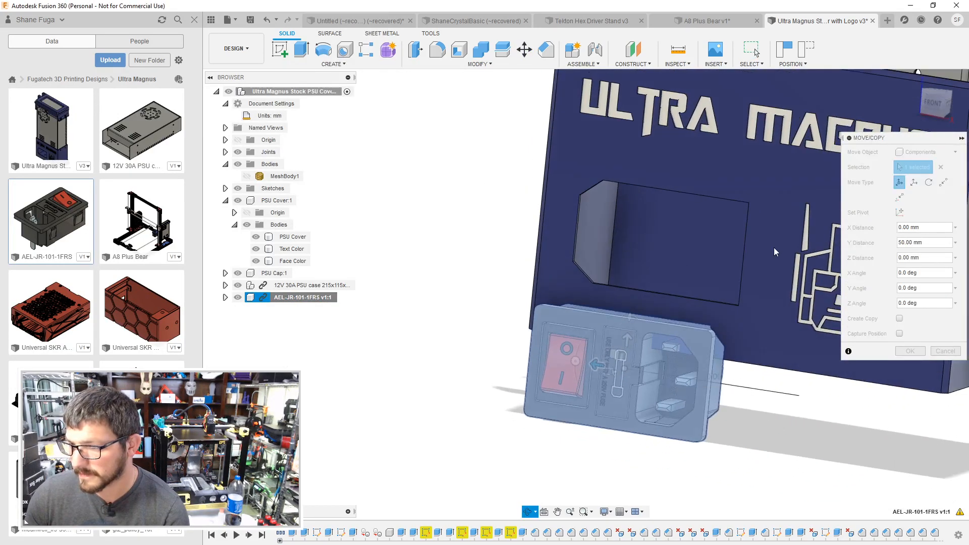
pyautogui.click(927, 103)
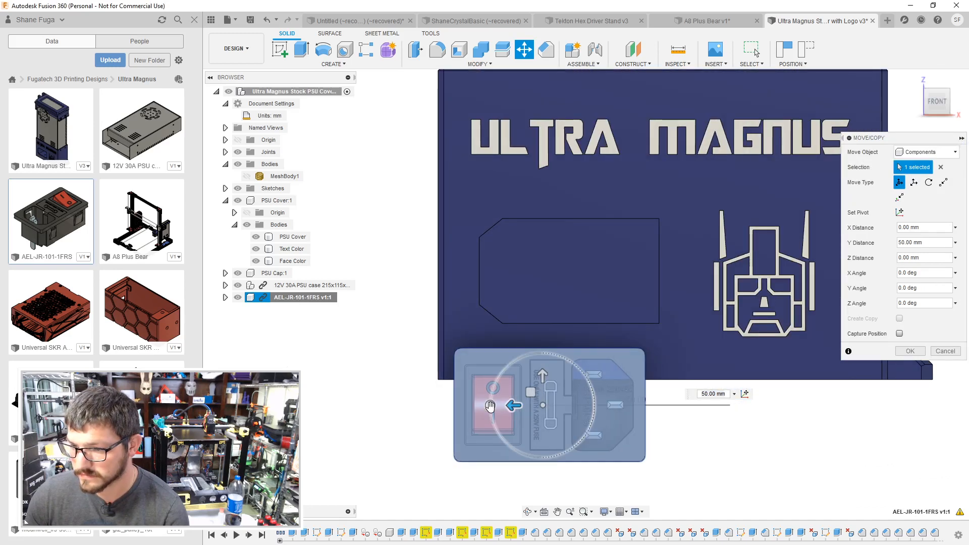
pyautogui.moveTo(490, 406); pyautogui.dragTo(631, 402)
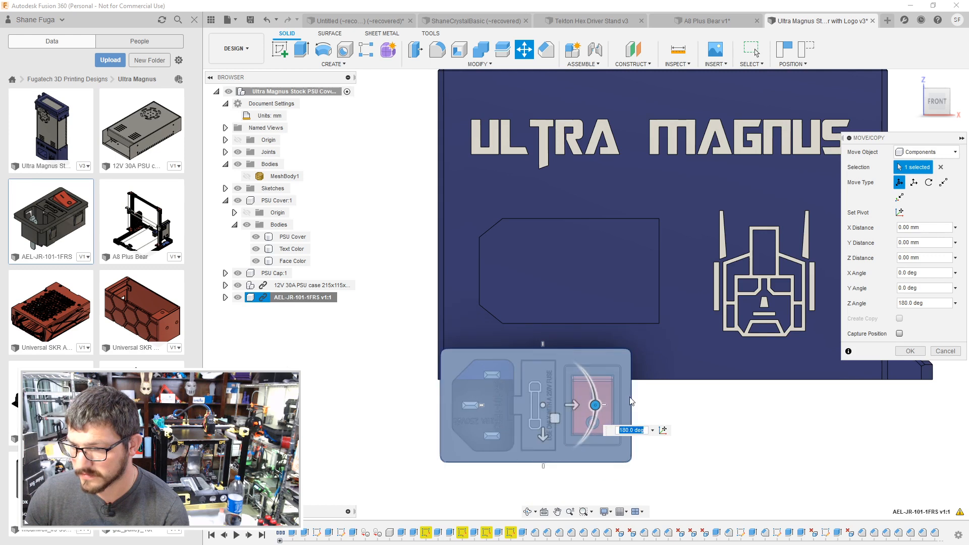
# Step: Shift the power socket -35 mm in X and -5 mm in Z to seat it in the cover's cutout, and accept
pyautogui.moveTo(571, 404); pyautogui.dragTo(587, 301)
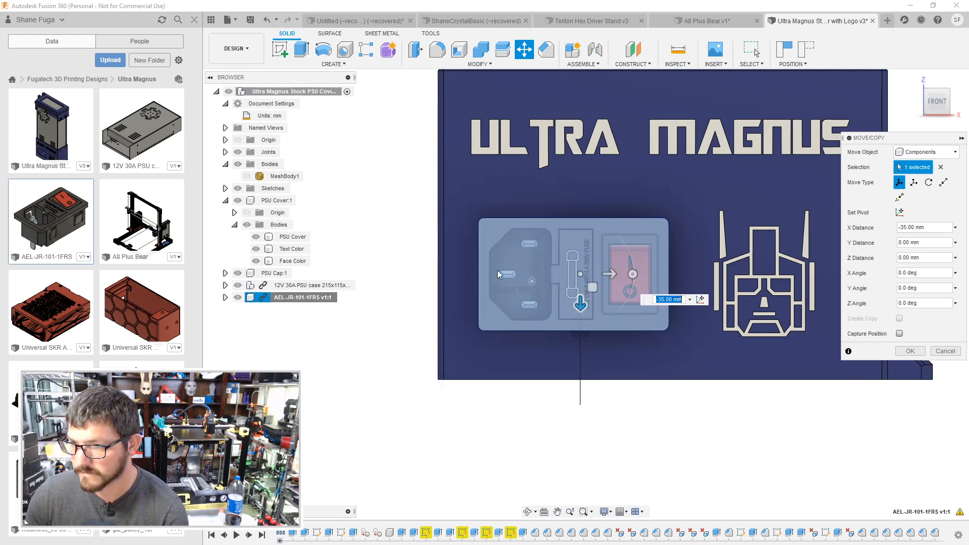
pyautogui.keyDown('shift'); pyautogui.moveTo(497, 271); pyautogui.dragTo(534, 269, button='middle'); pyautogui.keyUp('shift')
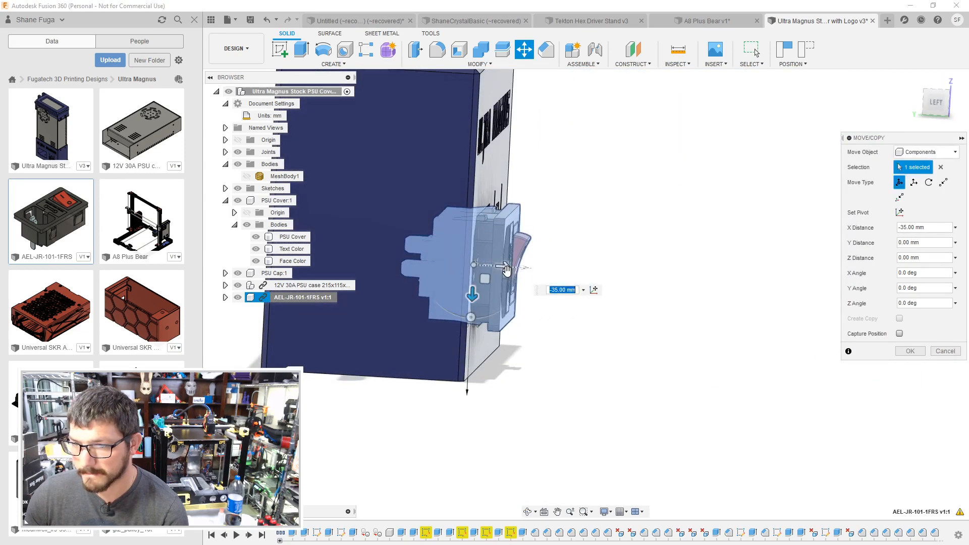
pyautogui.moveTo(499, 272); pyautogui.dragTo(493, 272)
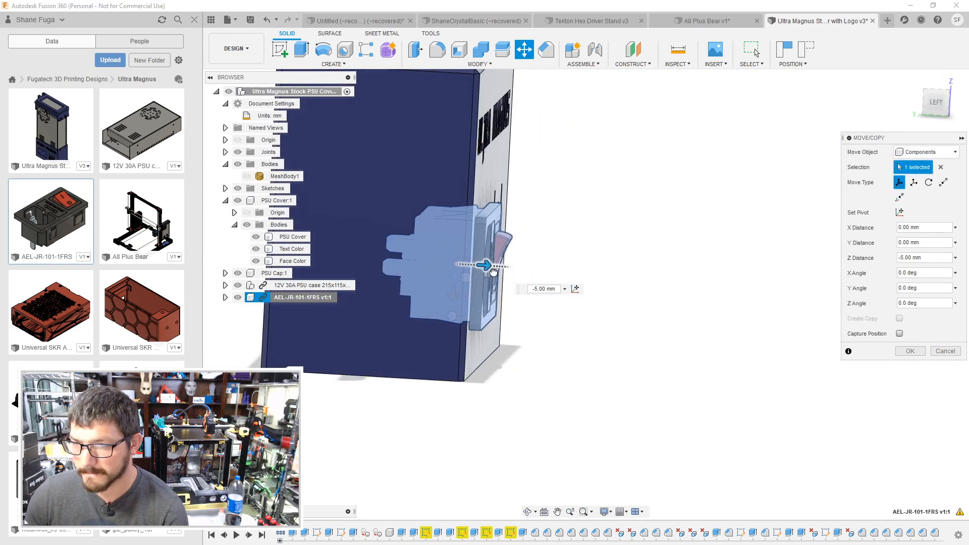
pyautogui.click(908, 354)
# Step: Save the Ultra Magnus PSU design with the version description "User Saved"
pyautogui.keyDown('shift'); pyautogui.moveTo(668, 274); pyautogui.dragTo(554, 290, button='middle'); pyautogui.keyUp('shift')
pyautogui.scroll(-5, 535, 319)
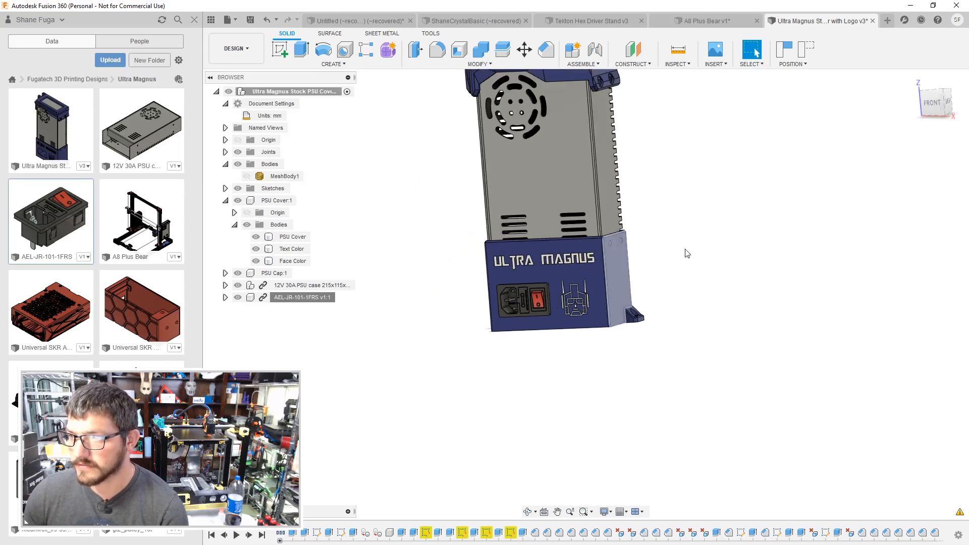
pyautogui.moveTo(687, 254); pyautogui.dragTo(728, 331, button='middle')
pyautogui.hotkey('ctrl', 's')
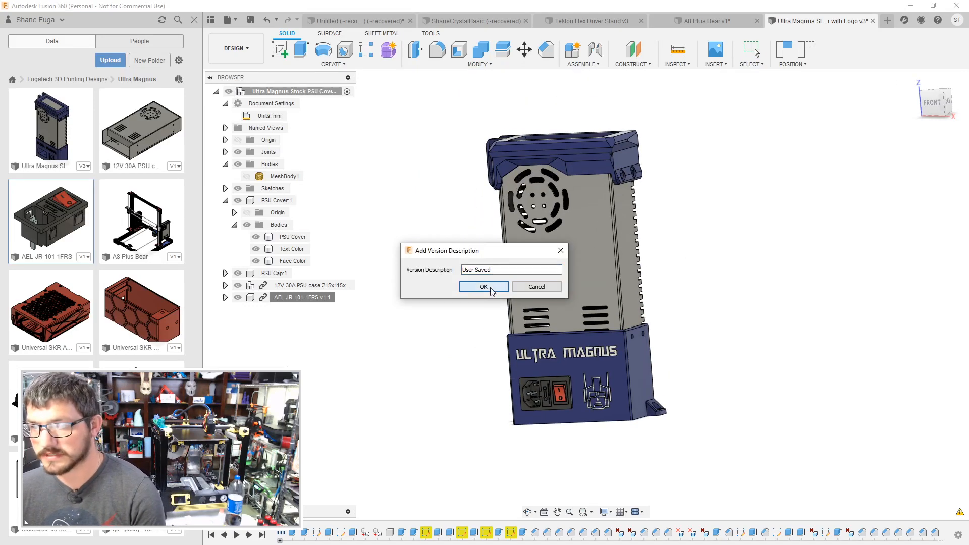
pyautogui.click(484, 286)
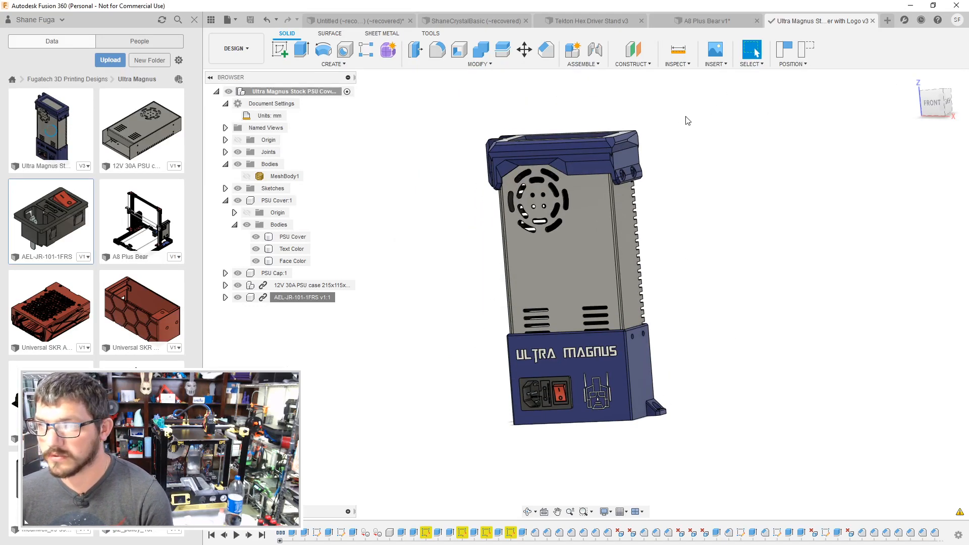
pyautogui.moveTo(688, 120); pyautogui.dragTo(444, 416)
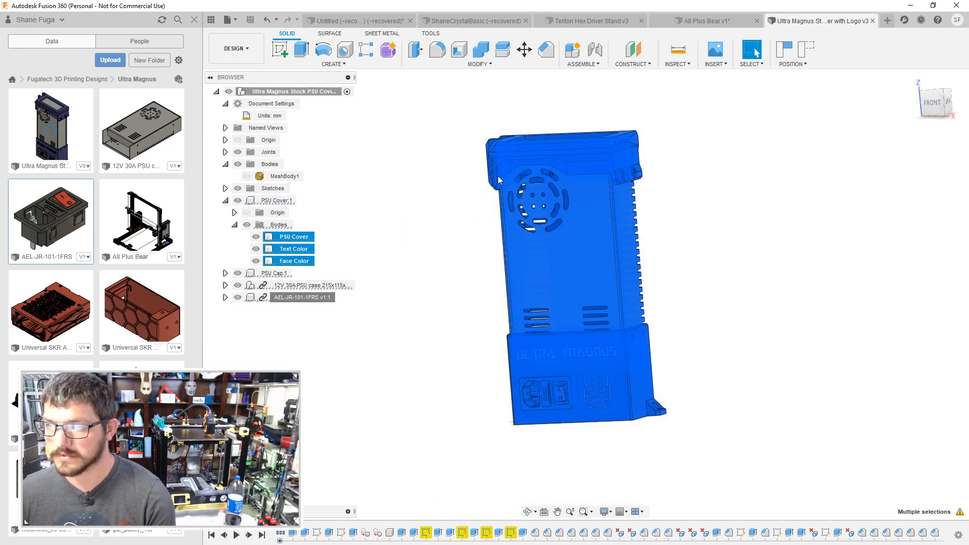
pyautogui.rightClick(537, 261)
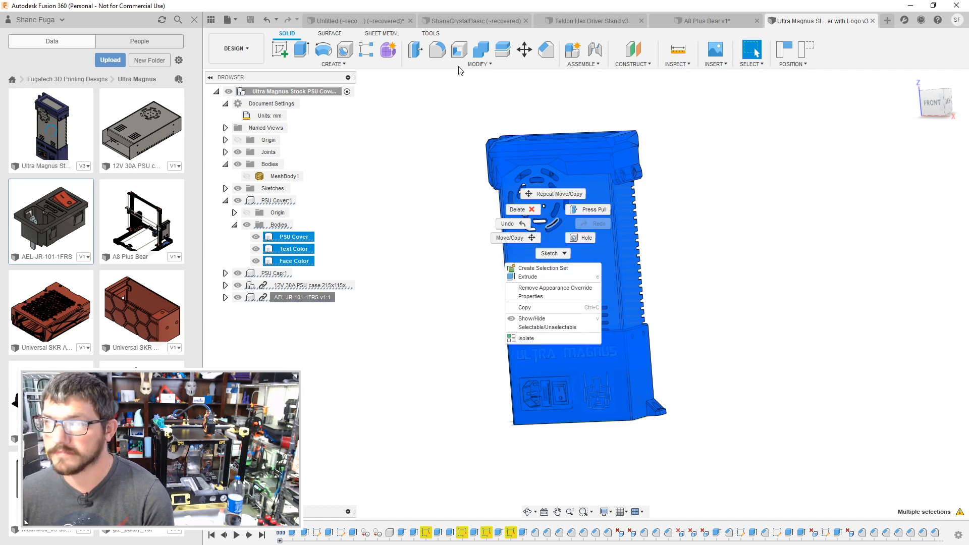
pyautogui.click(569, 71)
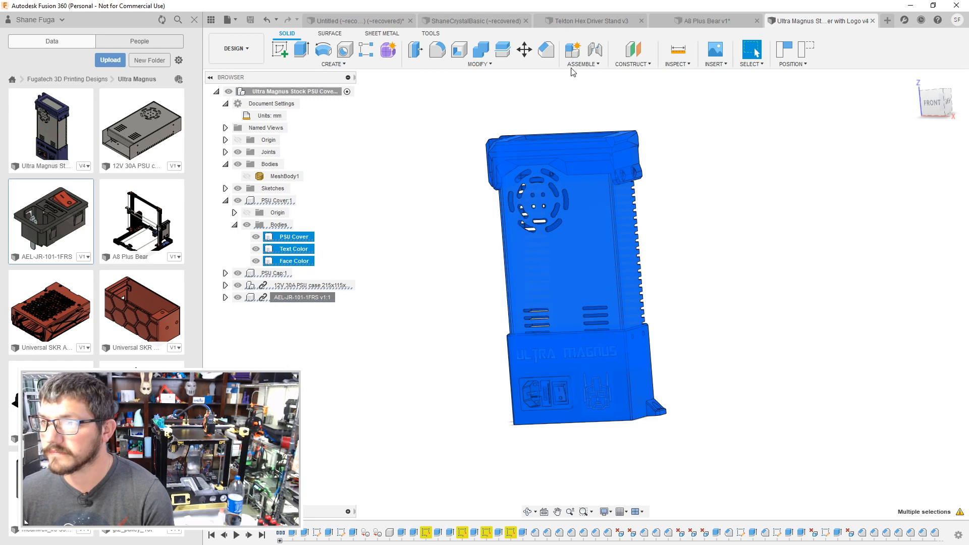
# Step: Capture the component positions, join the PSU cover, cap, 12V 30A case and power socket in a rigid group, and save the design
pyautogui.click(572, 66)
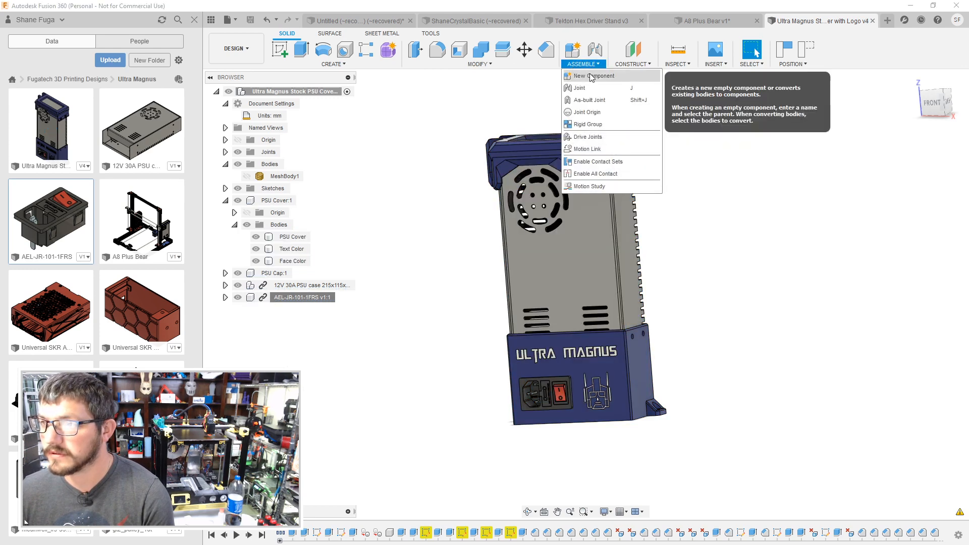
pyautogui.click(587, 124)
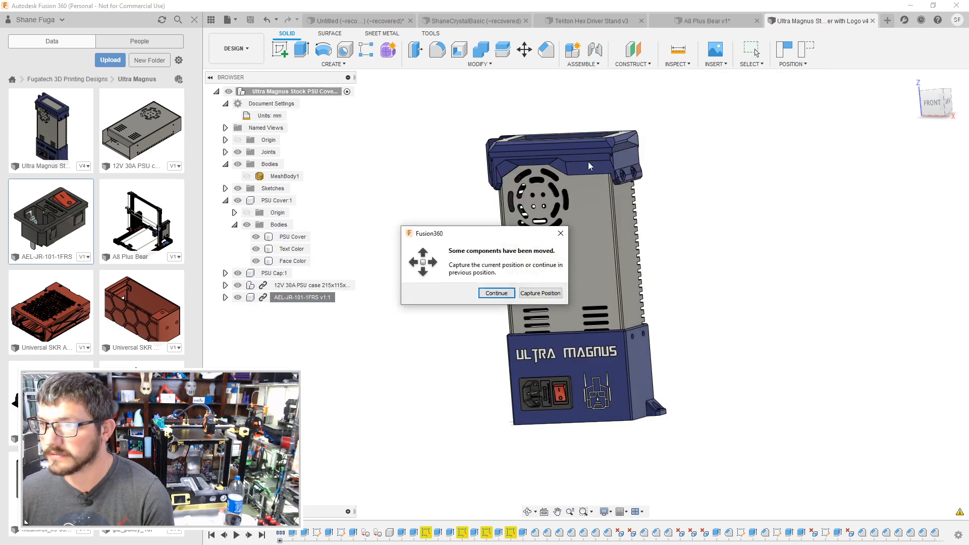
pyautogui.click(540, 293)
pyautogui.click(564, 247)
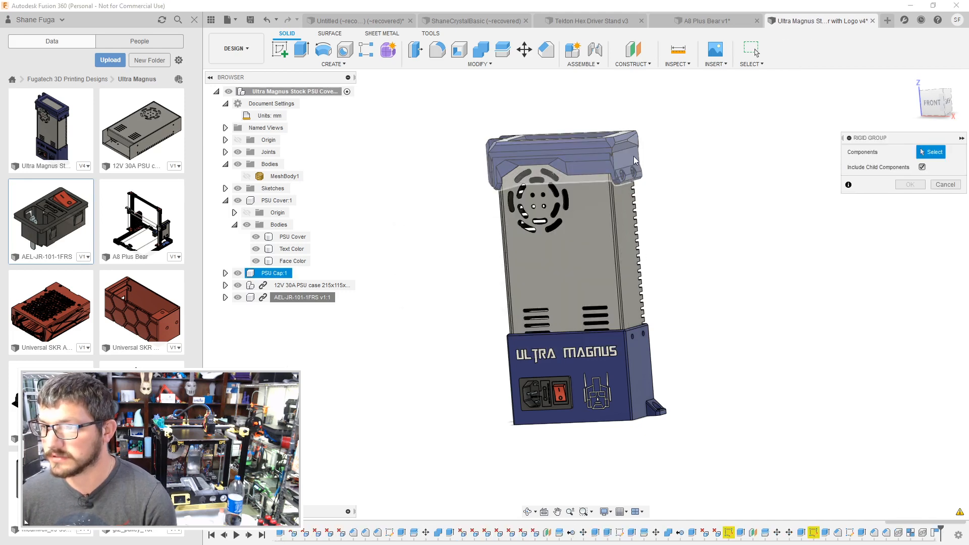
pyautogui.click(564, 247)
pyautogui.click(564, 394)
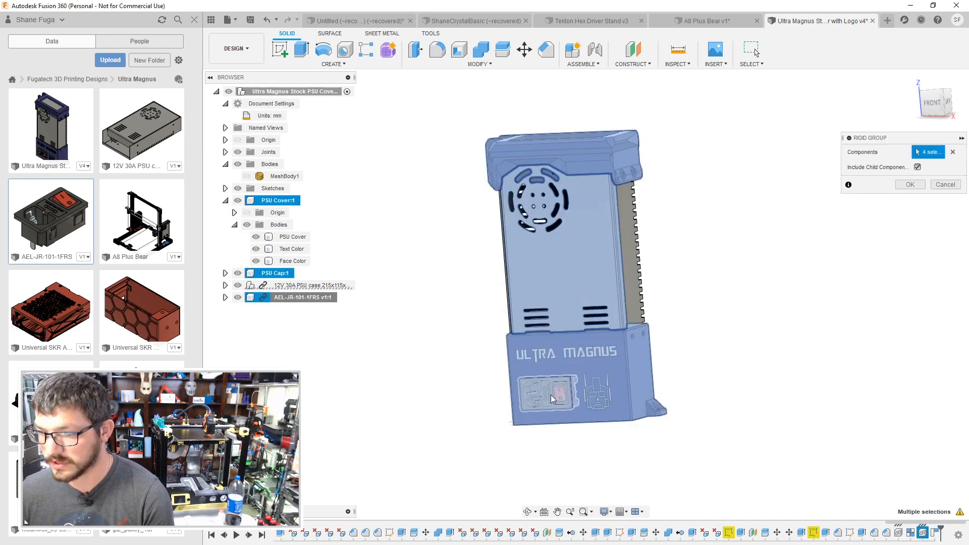
pyautogui.click(550, 395)
pyautogui.click(910, 185)
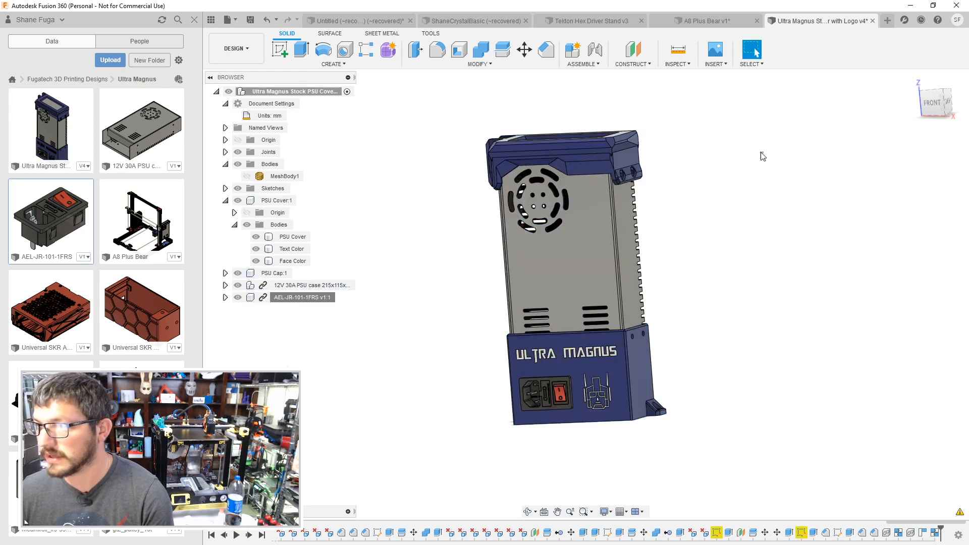
pyautogui.hotkey('ctrl', 's')
pyautogui.click(489, 283)
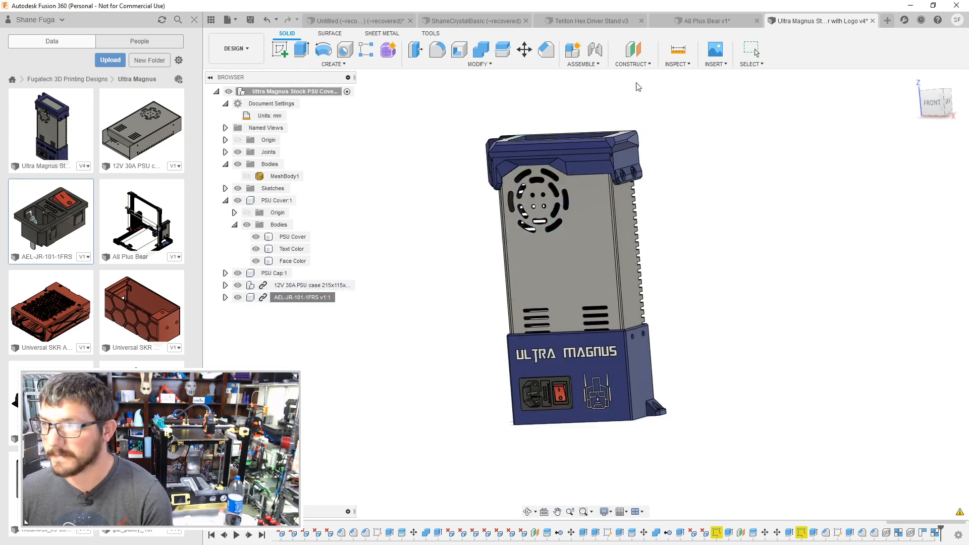
# Step: In the A8 Plus Bear assembly, align a face of the Ultra Magnus PSU cover with a face of the nearby frame extrusion
pyautogui.click(692, 23)
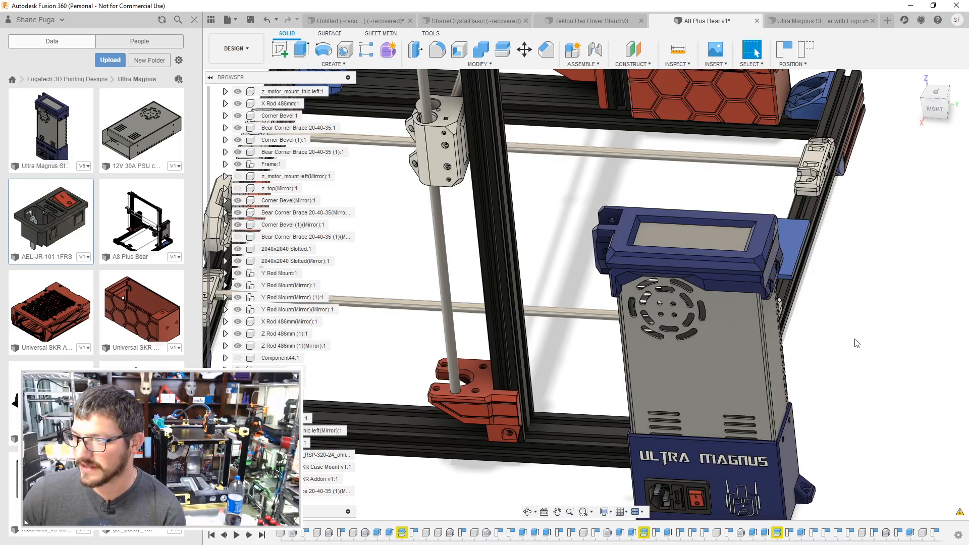
pyautogui.keyDown('shift'); pyautogui.moveTo(854, 340); pyautogui.dragTo(888, 249, button='middle'); pyautogui.keyUp('shift')
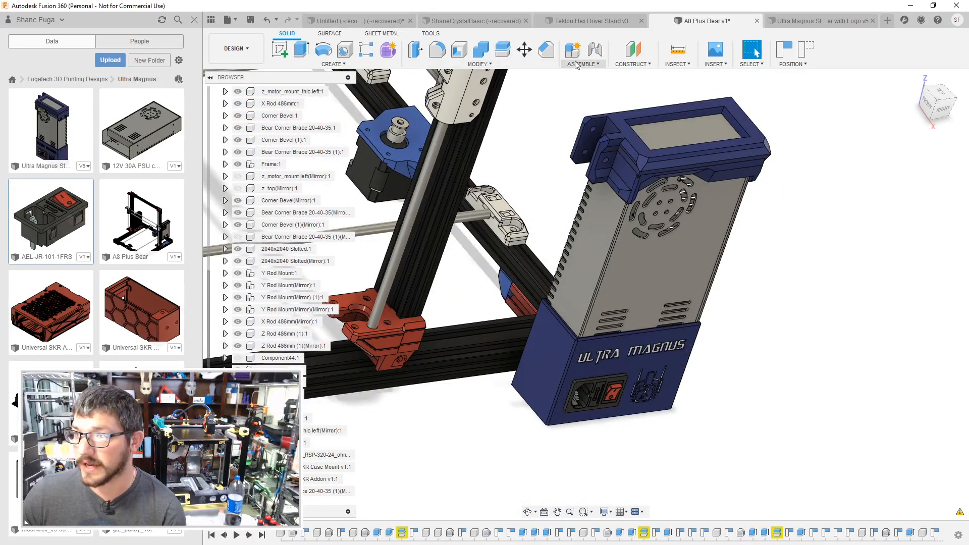
pyautogui.click(477, 64)
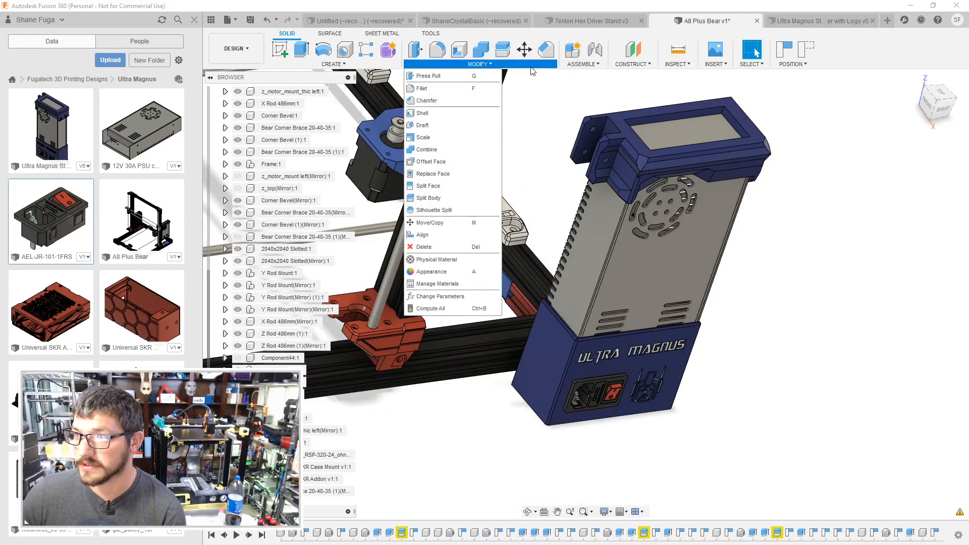
pyautogui.click(437, 235)
pyautogui.click(555, 369)
pyautogui.keyDown('shift'); pyautogui.moveTo(519, 283); pyautogui.dragTo(462, 389, button='middle'); pyautogui.keyUp('shift')
pyautogui.click(451, 225)
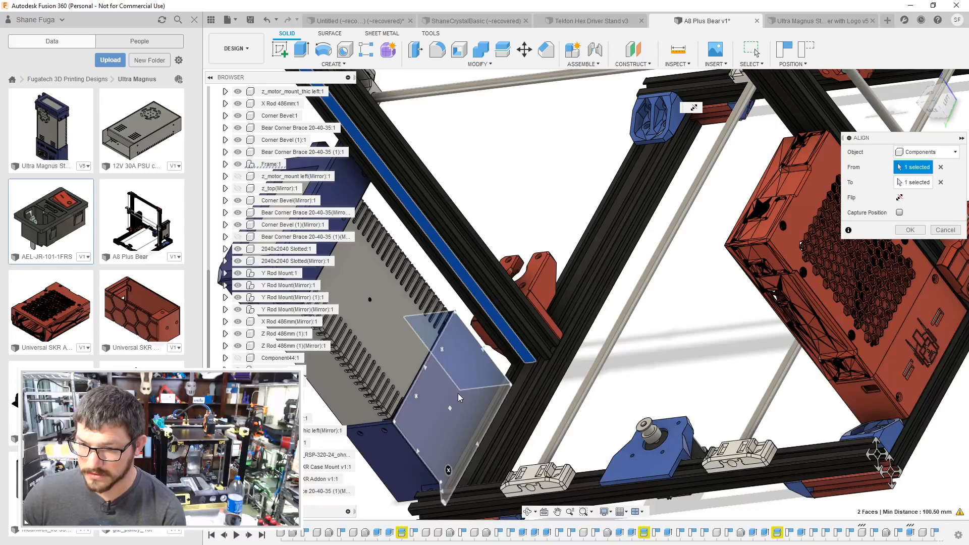
# Step: Align the PSU cover's side face with the two screw holes to the long face of the frame extrusion
pyautogui.click(459, 393)
pyautogui.scroll(5, 497, 306)
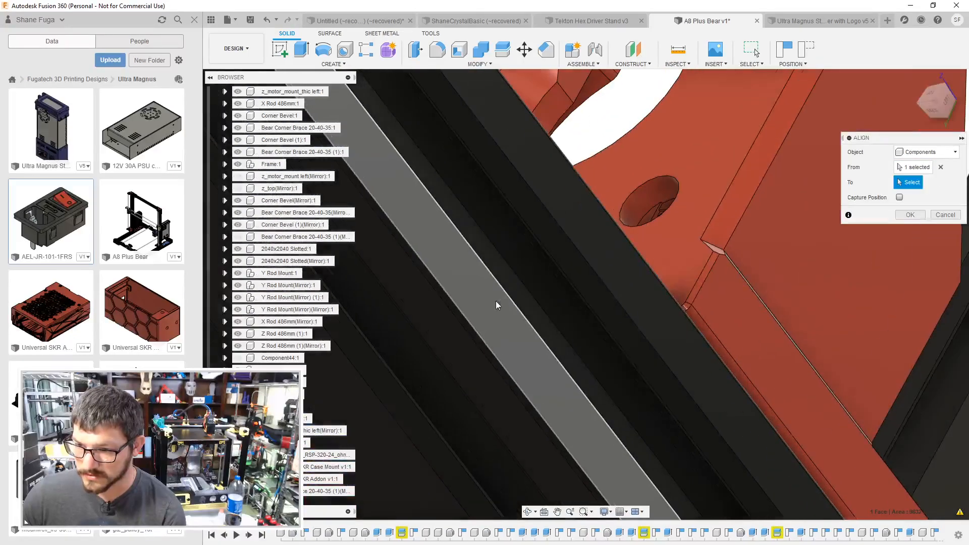
pyautogui.click(497, 305)
pyautogui.scroll(-5, 490, 312)
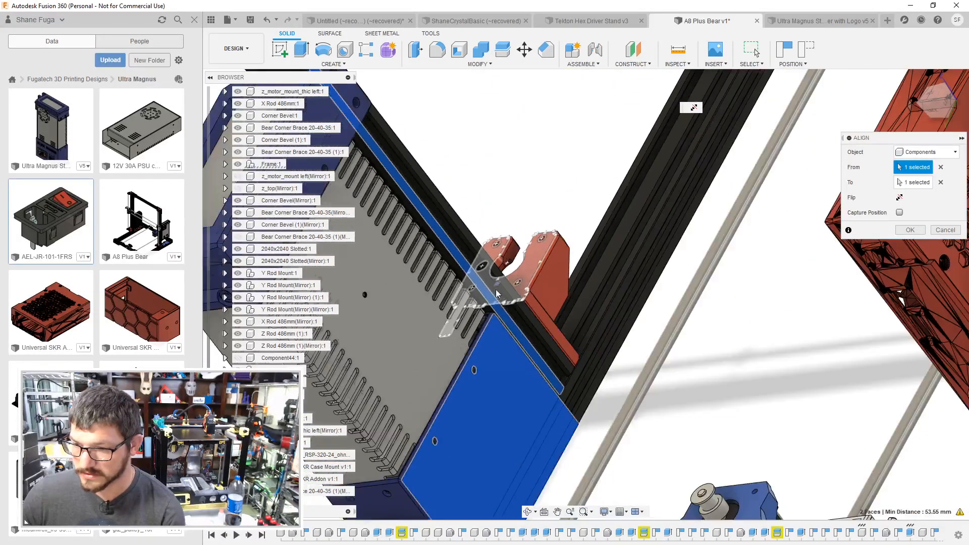
# Step: Align the PSU cover's bottom face with the underside of the lower frame extrusion and accept the alignment
pyautogui.scroll(-5, 496, 294)
pyautogui.keyDown('shift'); pyautogui.moveTo(478, 233); pyautogui.dragTo(567, 390, button='middle'); pyautogui.keyUp('shift')
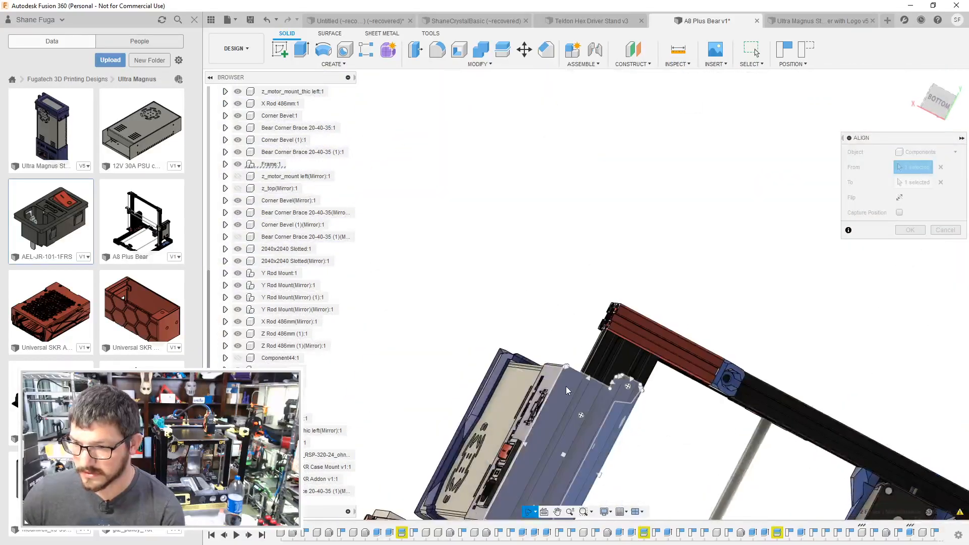
pyautogui.click(567, 386)
pyautogui.keyDown('shift'); pyautogui.moveTo(575, 335); pyautogui.dragTo(580, 392, button='middle'); pyautogui.keyUp('shift')
pyautogui.scroll(4, 584, 291)
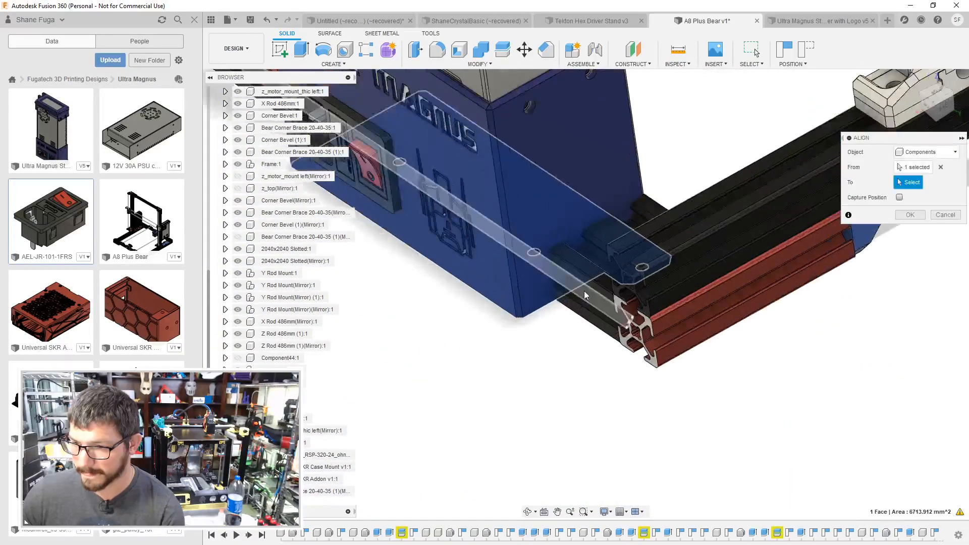
pyautogui.scroll(2, 583, 290)
pyautogui.click(578, 244)
pyautogui.click(900, 230)
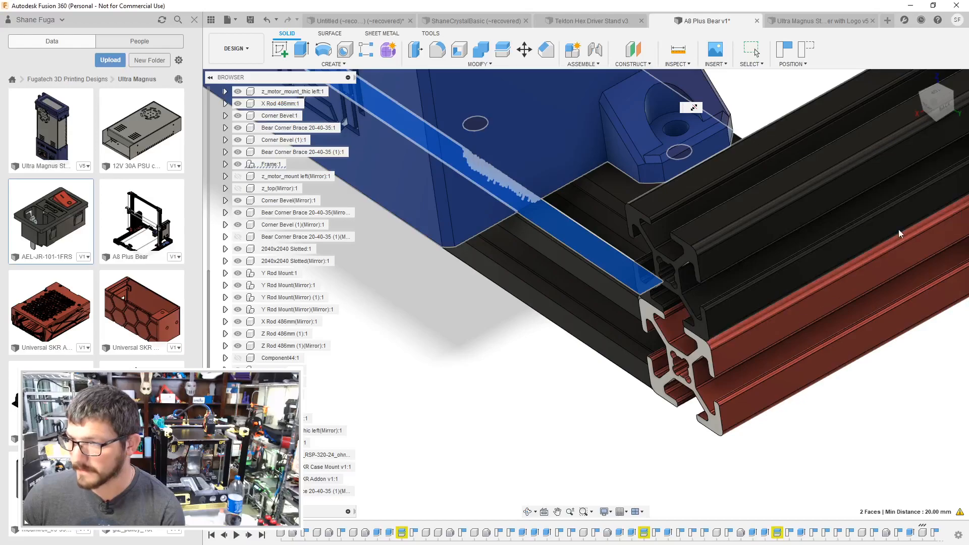
# Step: Examine how the PSU cap and cover fit against the frame extrusions and the Z-axis parts from above and below
pyautogui.scroll(-3, 536, 346)
pyautogui.keyDown('shift'); pyautogui.moveTo(536, 347); pyautogui.dragTo(624, 429, button='middle'); pyautogui.keyUp('shift')
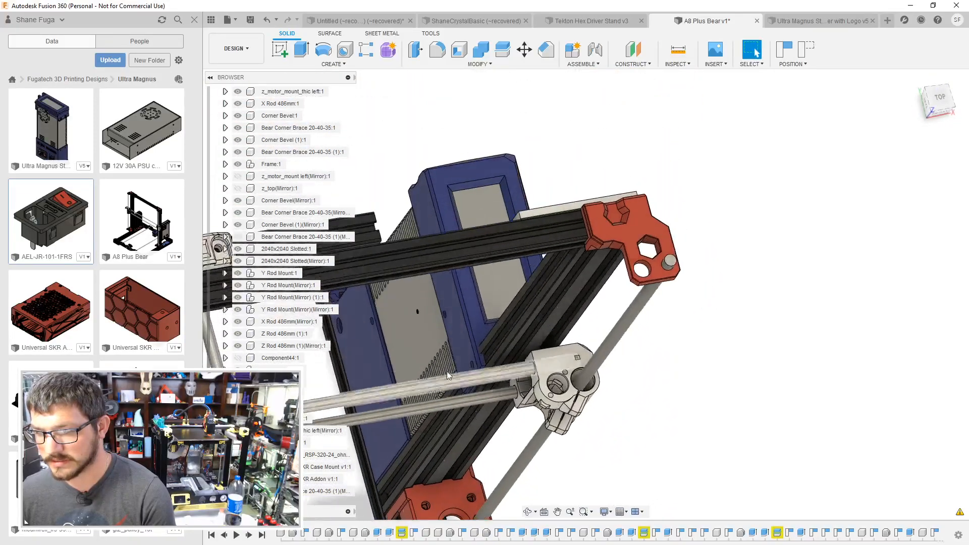
pyautogui.scroll(5, 448, 375)
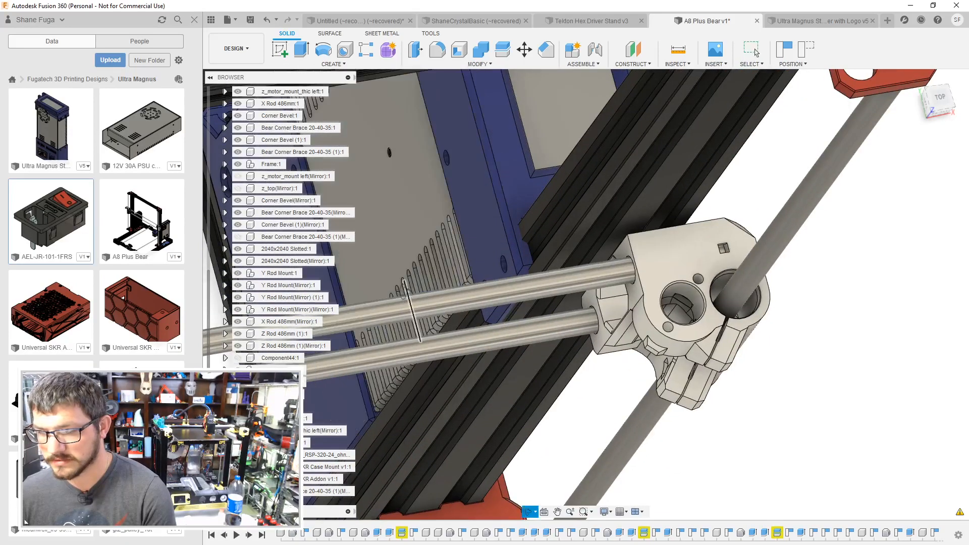
pyautogui.keyDown('shift'); pyautogui.moveTo(405, 290); pyautogui.dragTo(389, 312, button='middle'); pyautogui.keyUp('shift')
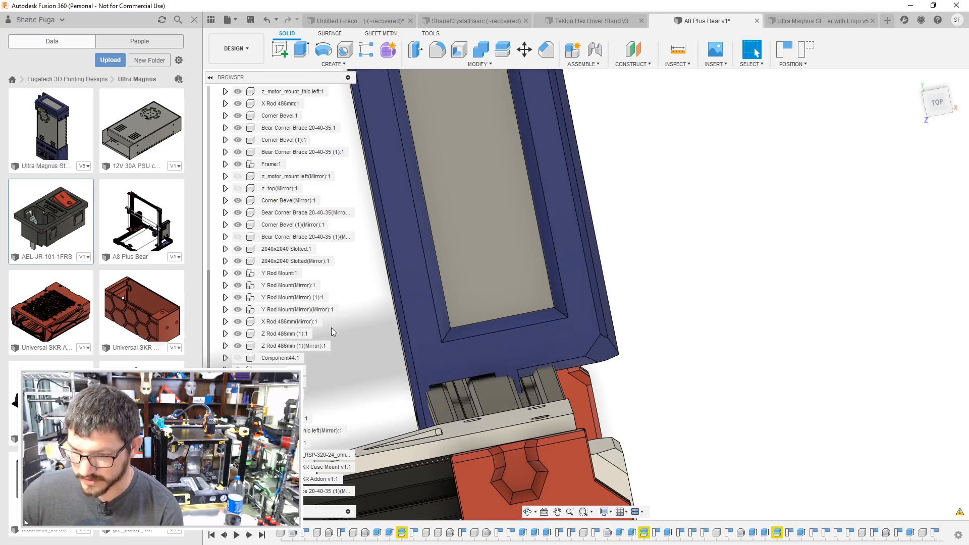
pyautogui.keyDown('shift'); pyautogui.moveTo(331, 328); pyautogui.dragTo(616, 299, button='middle'); pyautogui.keyUp('shift')
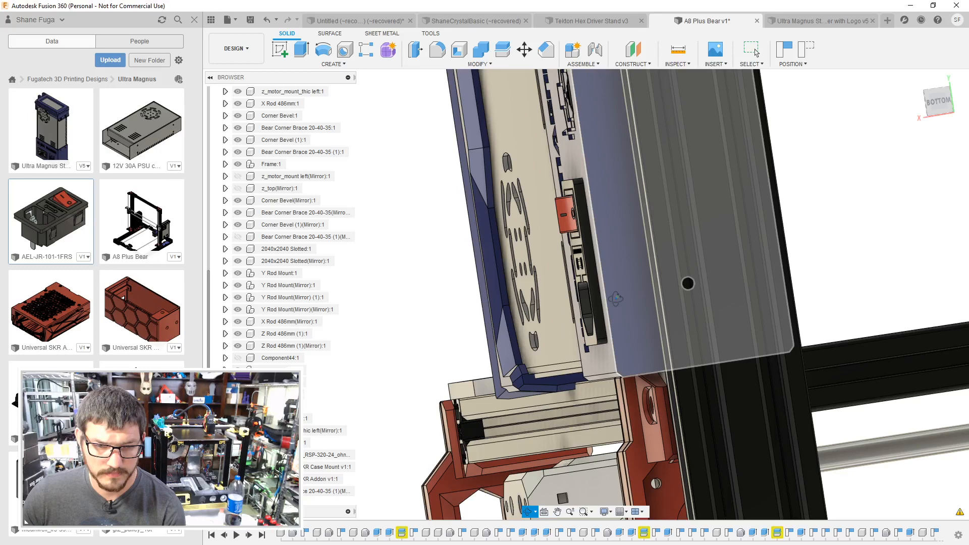
pyautogui.keyDown('shift'); pyautogui.moveTo(615, 298); pyautogui.dragTo(765, 289, button='middle'); pyautogui.keyUp('shift')
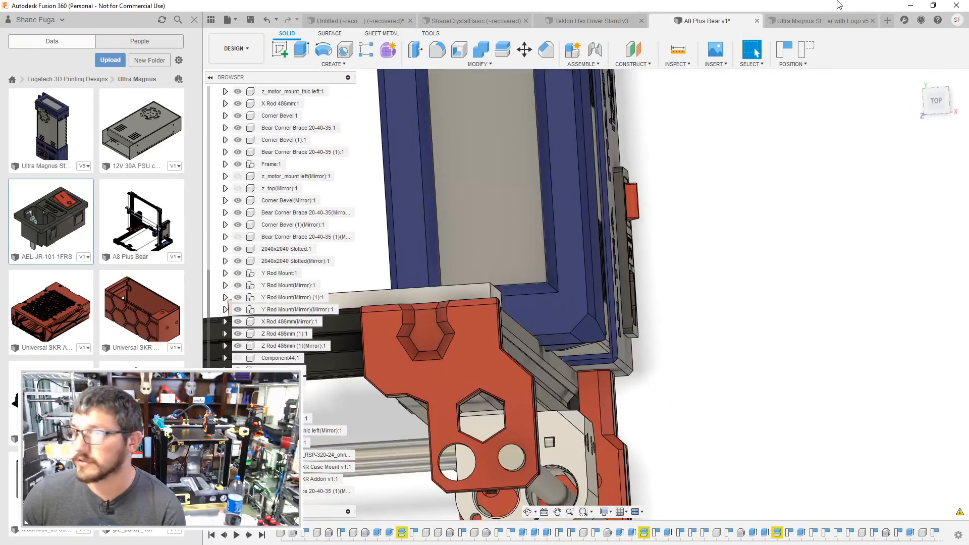
# Step: Switch to the Ultra Magnus PSU design and cut away the outer two-hole mounting tab by extruding its face -35 mm
pyautogui.click(838, 21)
pyautogui.keyDown('shift'); pyautogui.moveTo(643, 236); pyautogui.dragTo(635, 202, button='middle'); pyautogui.keyUp('shift')
pyautogui.scroll(6, 635, 202)
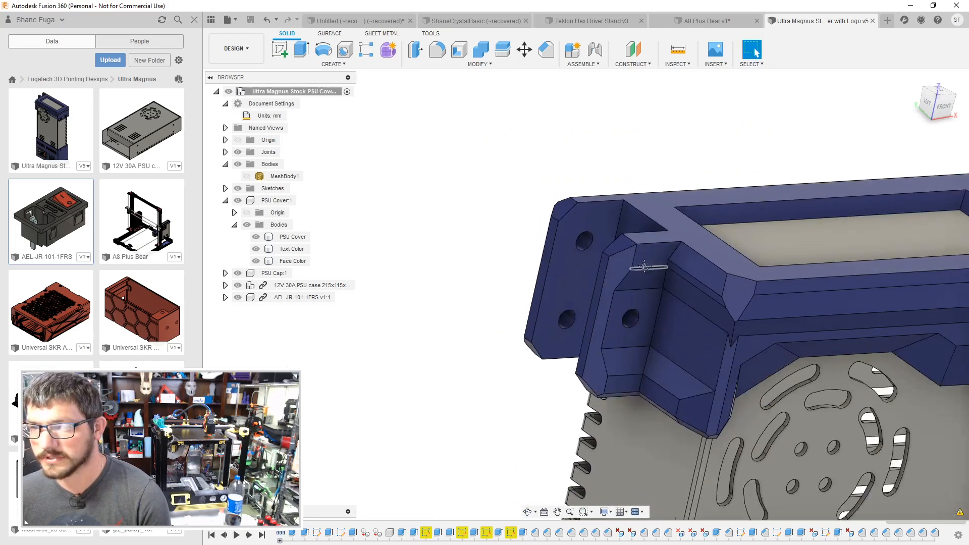
pyautogui.click(579, 284)
pyautogui.press('e')
pyautogui.moveTo(574, 275); pyautogui.dragTo(494, 224)
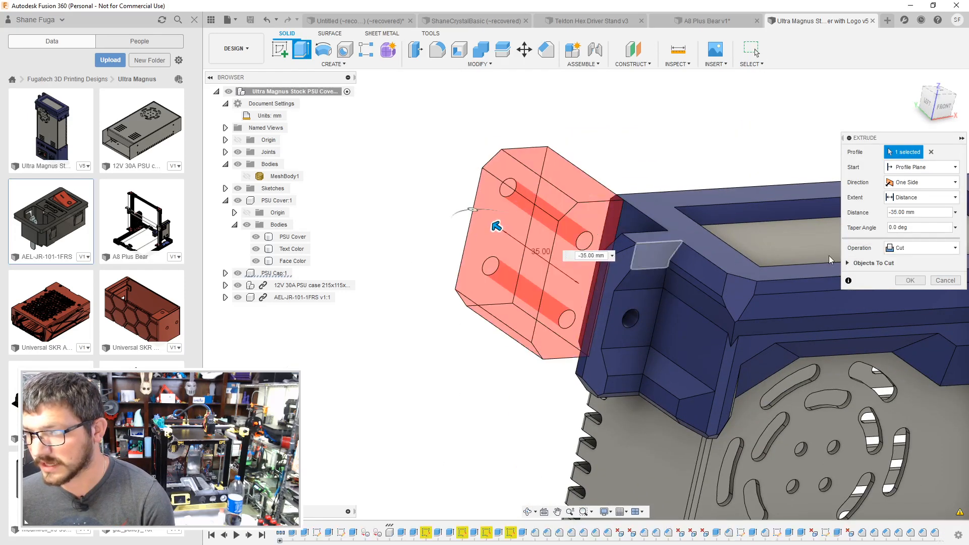
pyautogui.click(910, 280)
pyautogui.keyDown('shift'); pyautogui.moveTo(913, 283); pyautogui.dragTo(787, 283, button='middle'); pyautogui.keyUp('shift')
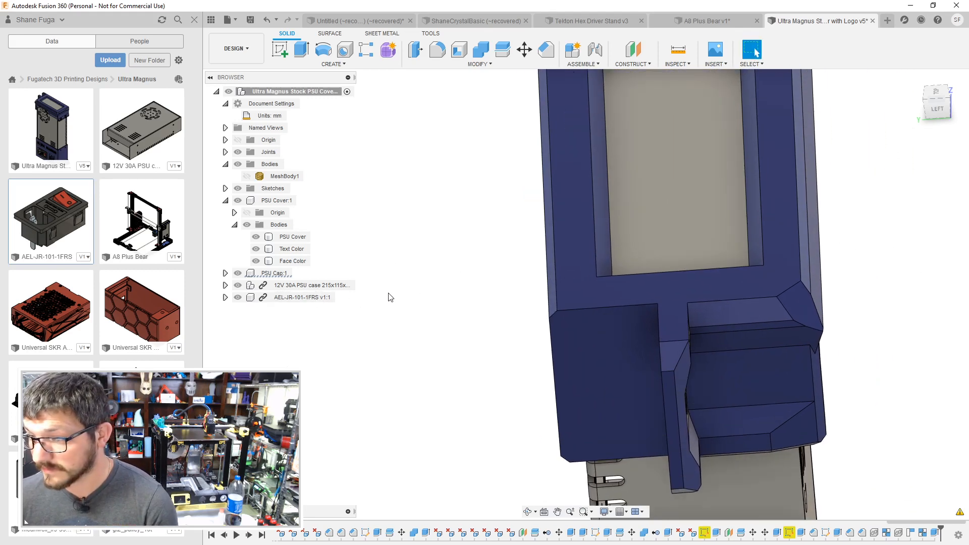
# Step: Sketch a straight line about 41 mm long on the PSU cap's top face, from the bracket's corner past the cap's edge
pyautogui.keyDown('shift'); pyautogui.moveTo(390, 297); pyautogui.dragTo(392, 331, button='middle'); pyautogui.keyUp('shift')
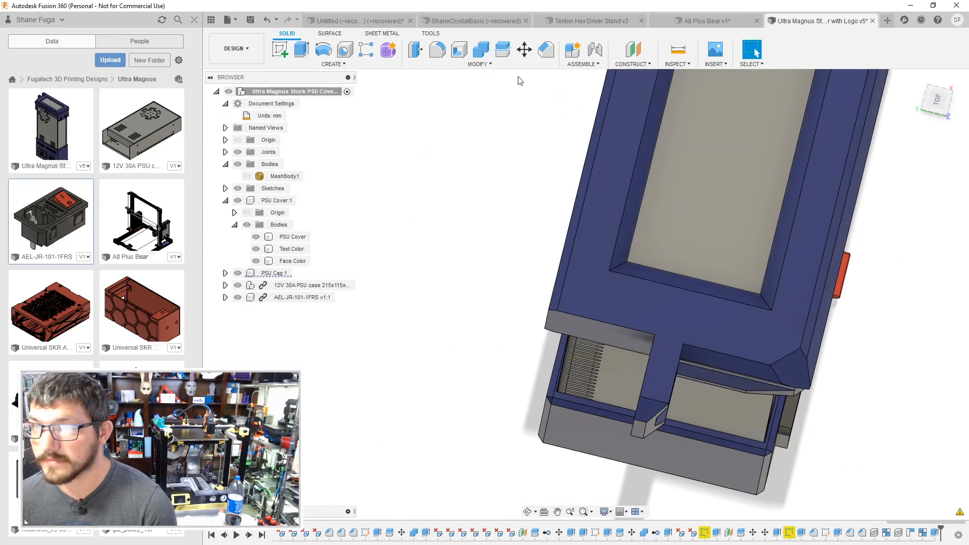
pyautogui.click(601, 281)
pyautogui.click(280, 51)
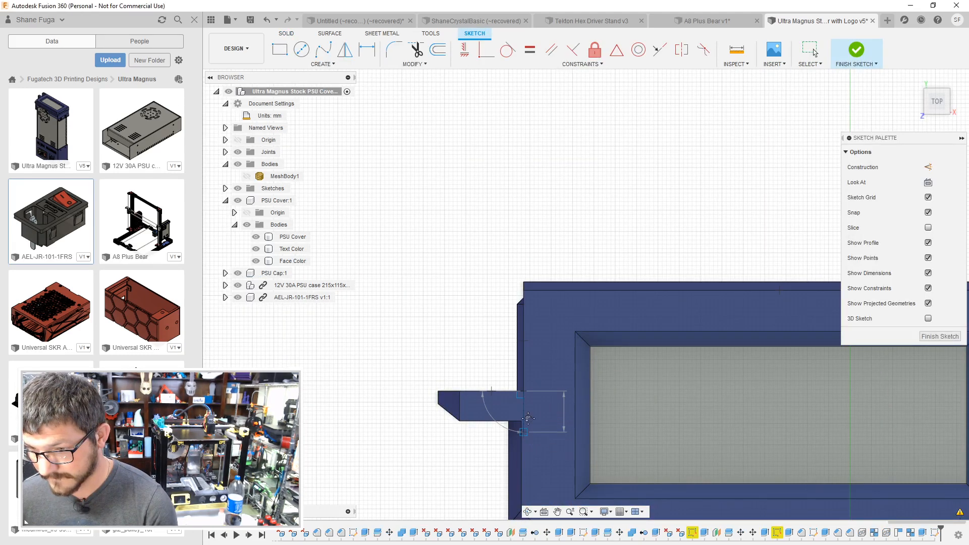
pyautogui.moveTo(530, 467); pyautogui.dragTo(537, 357, button='middle')
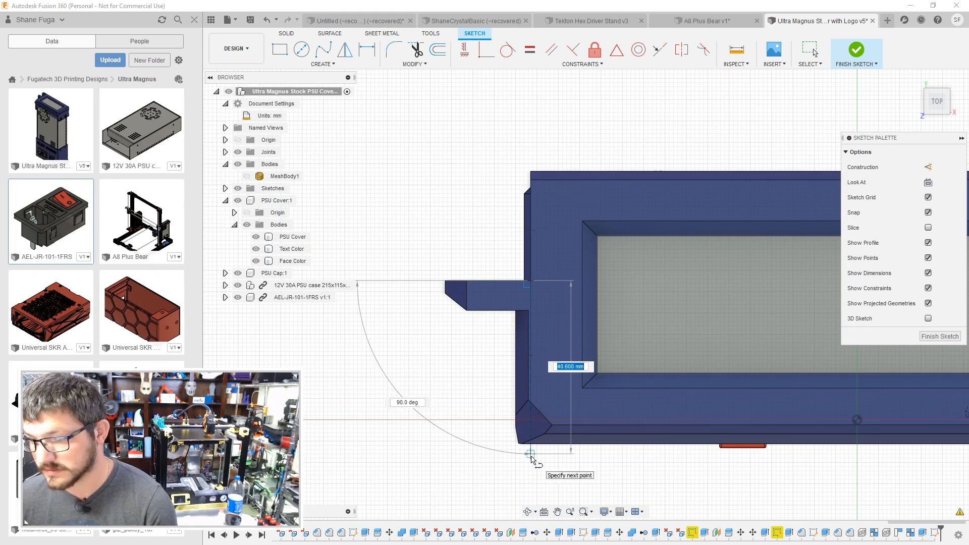
pyautogui.click(531, 458)
pyautogui.press('Escape')
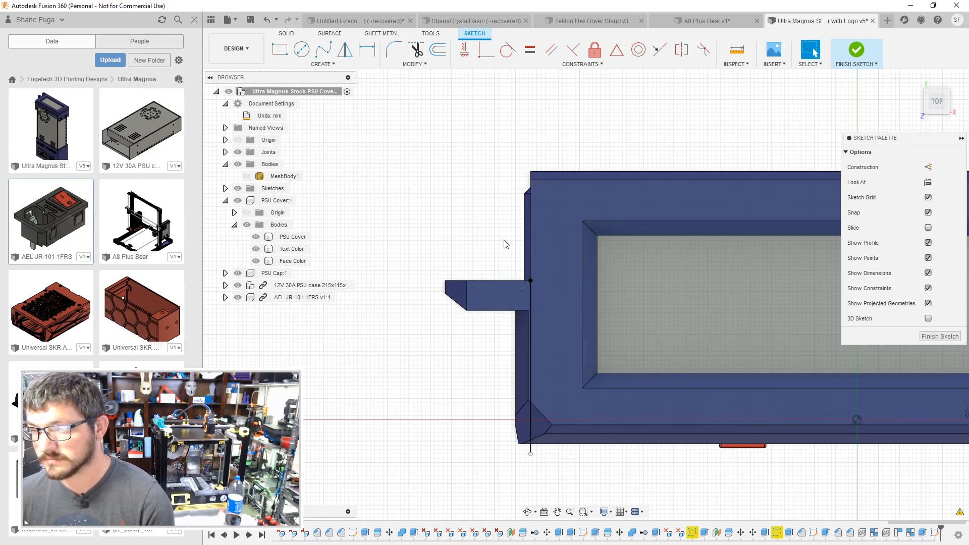
pyautogui.click(939, 336)
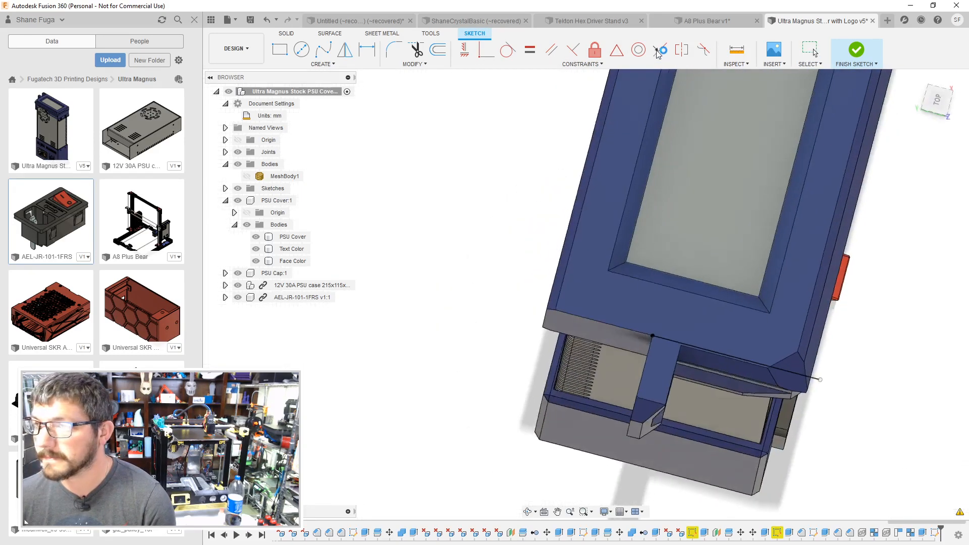
# Step: Split the PSU cap body along the sketched line to separate the remaining mounting bracket
pyautogui.click(503, 50)
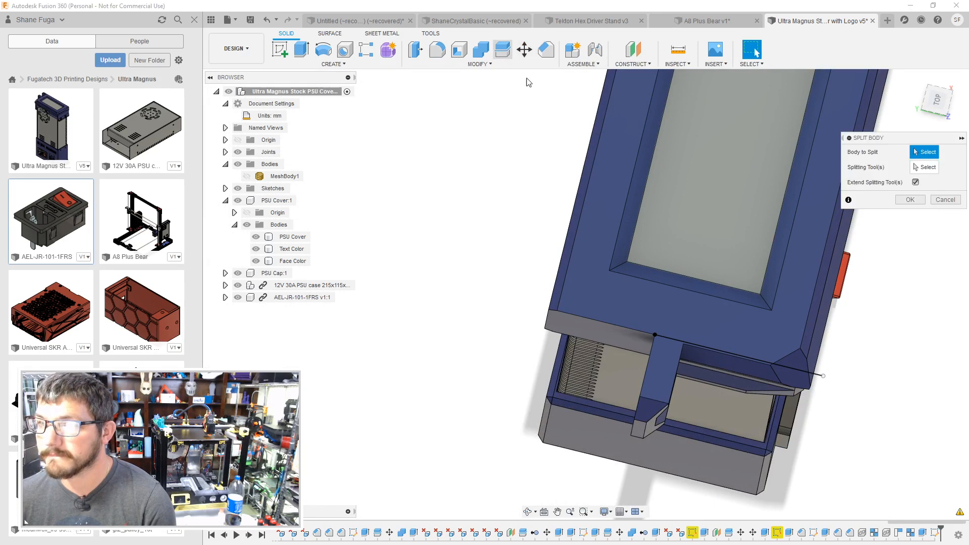
pyautogui.click(593, 261)
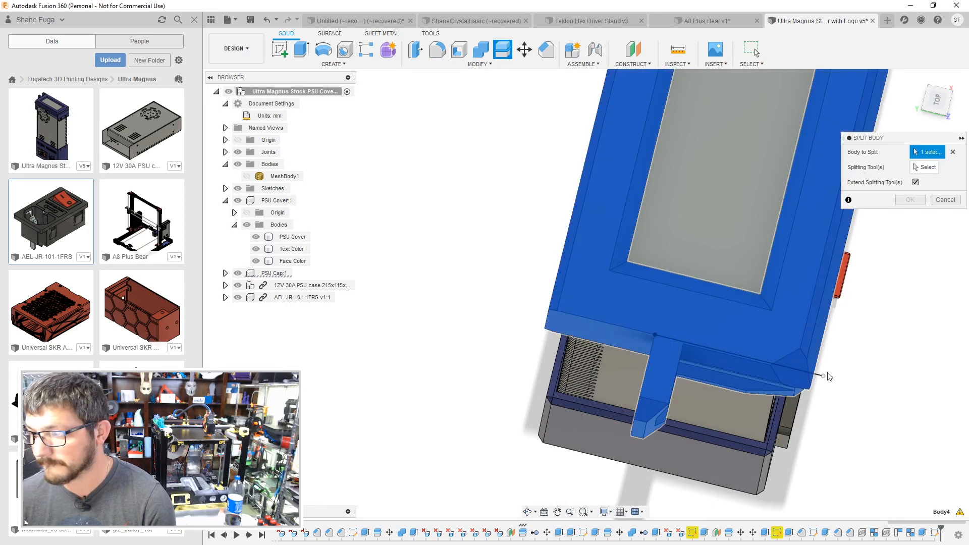
pyautogui.click(928, 169)
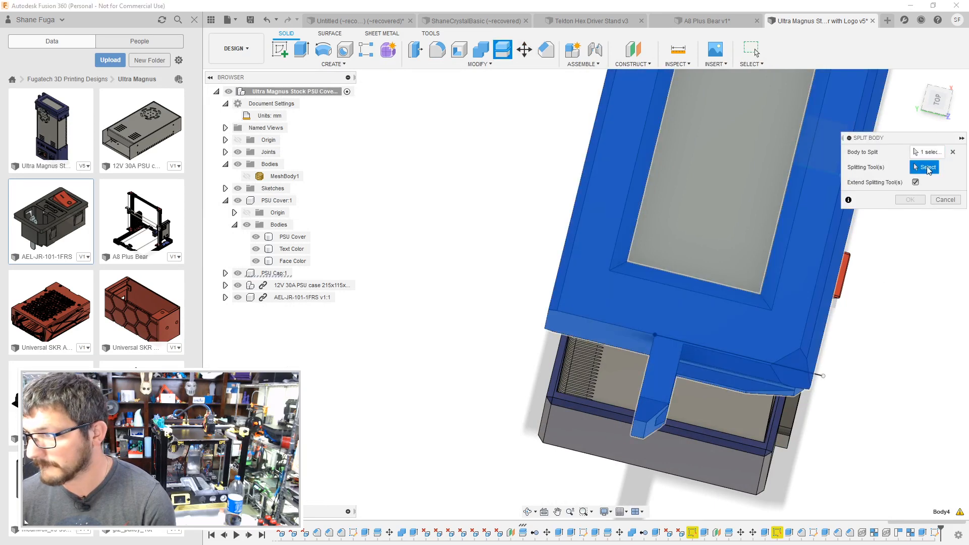
pyautogui.click(821, 379)
pyautogui.click(910, 200)
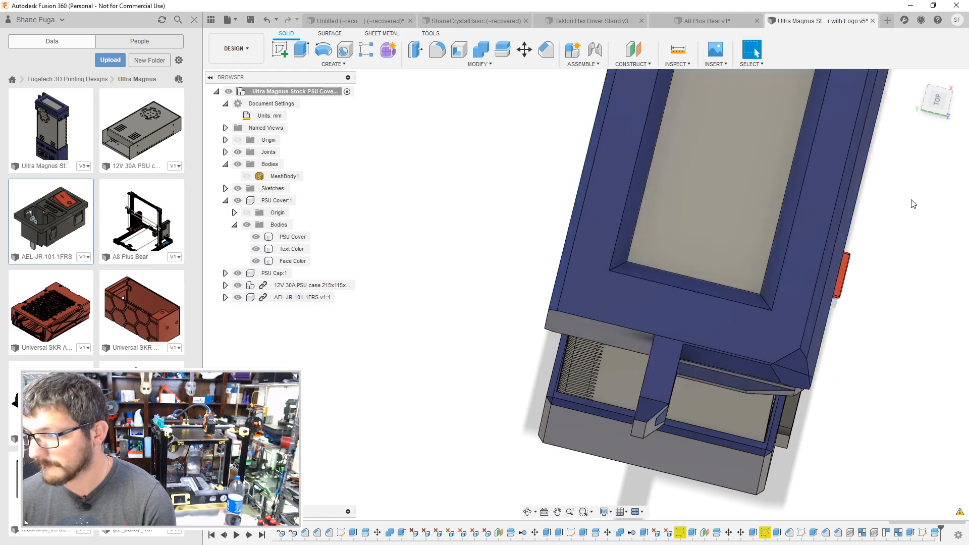
# Step: Move the split-off mounting bracket body (Body8) of the PSU cap by -10 mm in Y
pyautogui.keyDown('shift'); pyautogui.moveTo(706, 303); pyautogui.dragTo(300, 306, button='middle'); pyautogui.keyUp('shift')
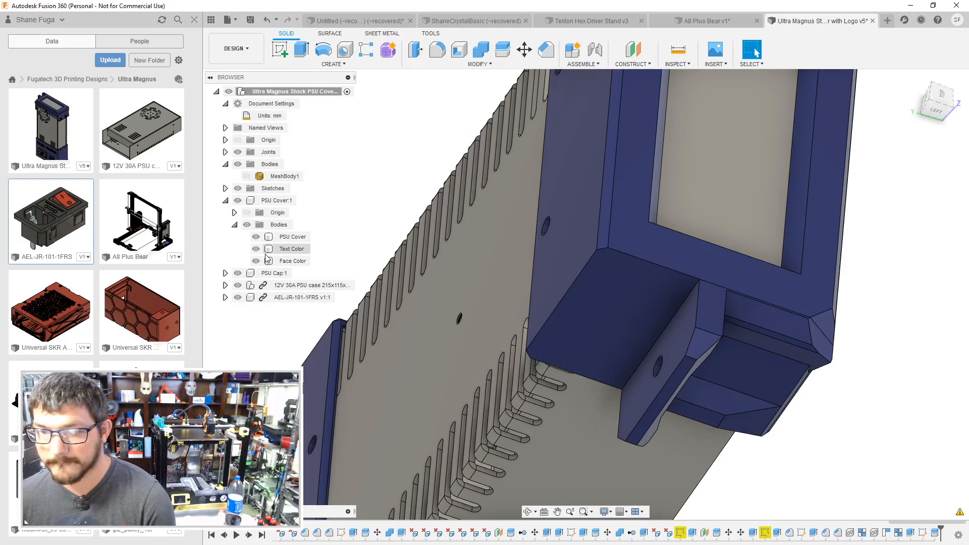
pyautogui.click(226, 273)
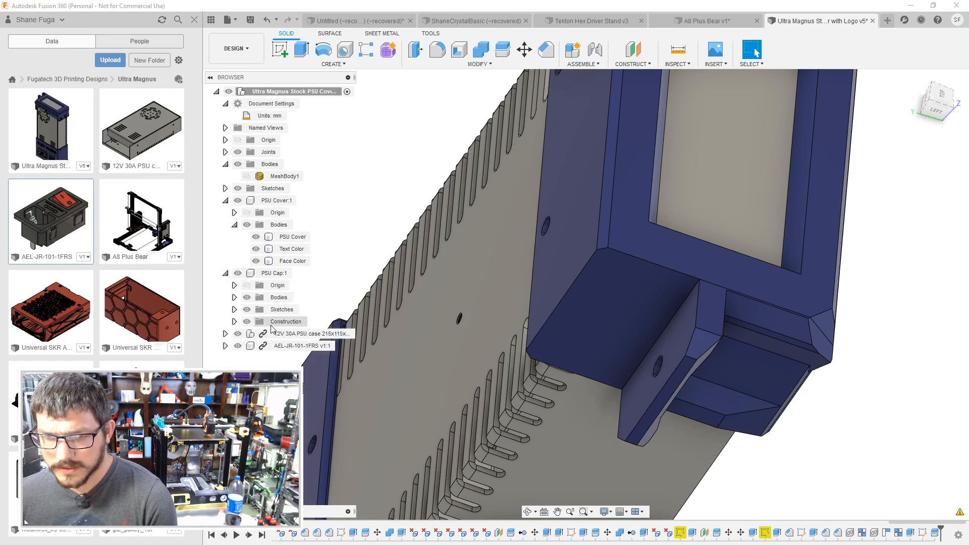
pyautogui.click(234, 298)
pyautogui.click(287, 322)
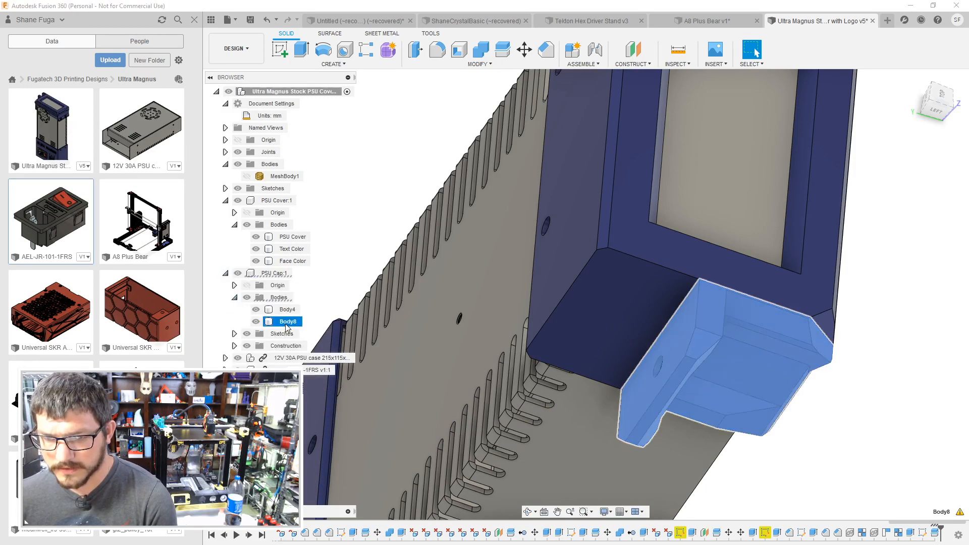
pyautogui.rightClick(286, 323)
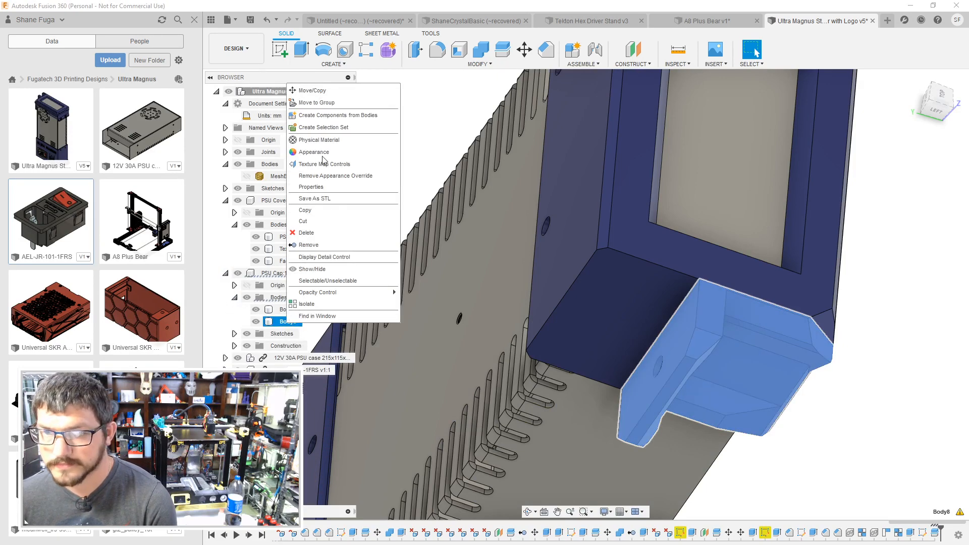
pyautogui.click(312, 90)
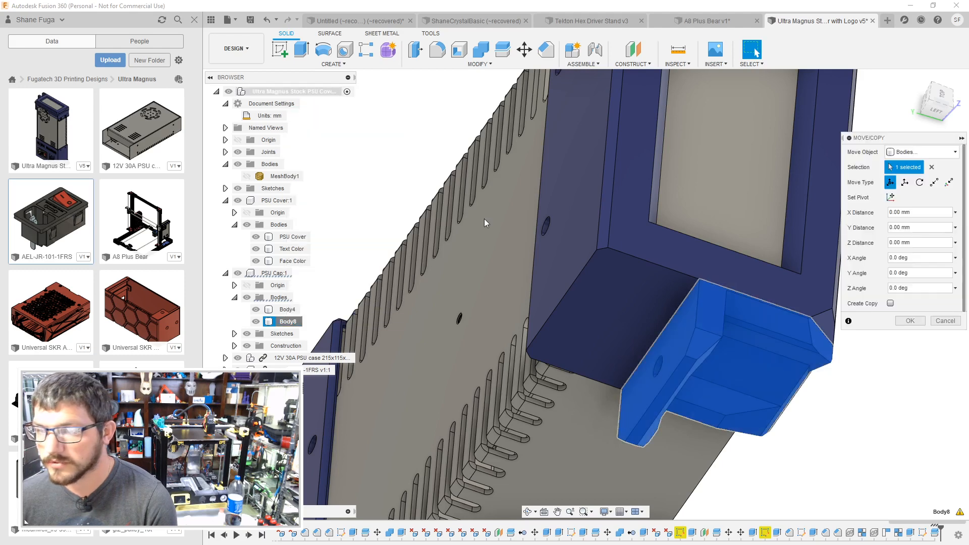
pyautogui.keyDown('shift'); pyautogui.moveTo(655, 331); pyautogui.dragTo(613, 320, button='middle'); pyautogui.keyUp('shift')
pyautogui.moveTo(632, 343); pyautogui.dragTo(623, 212, button='middle')
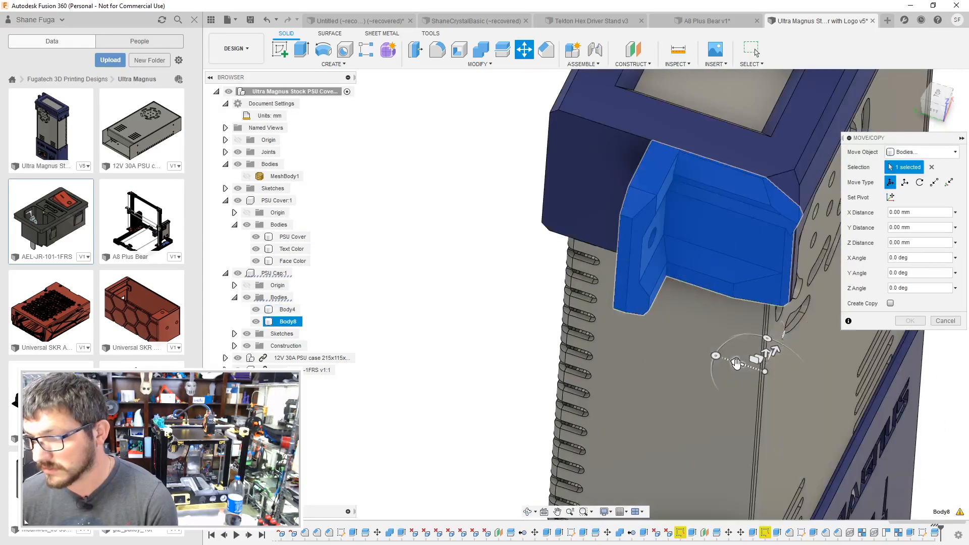
pyautogui.moveTo(735, 365); pyautogui.dragTo(775, 382)
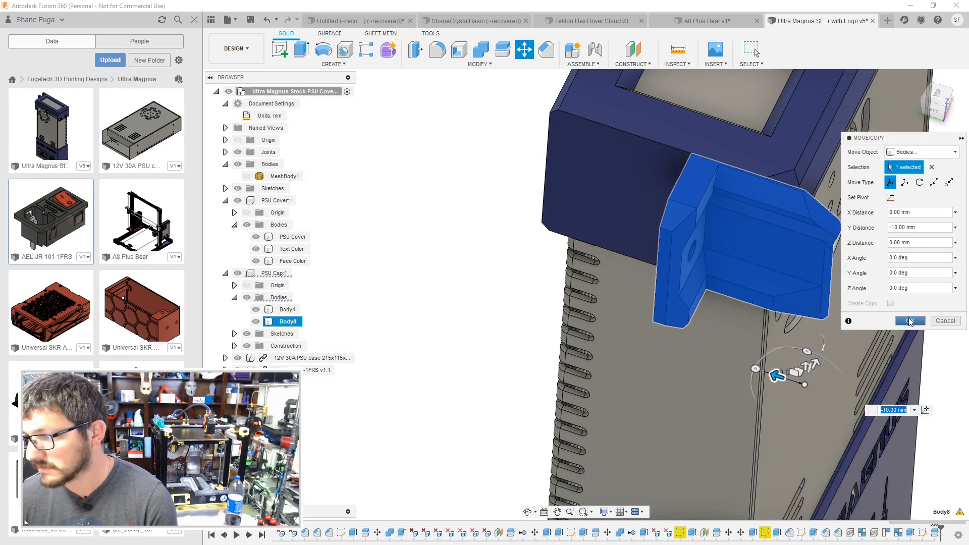
pyautogui.click(909, 321)
pyautogui.keyDown('shift'); pyautogui.moveTo(850, 286); pyautogui.dragTo(541, 304, button='middle'); pyautogui.keyUp('shift')
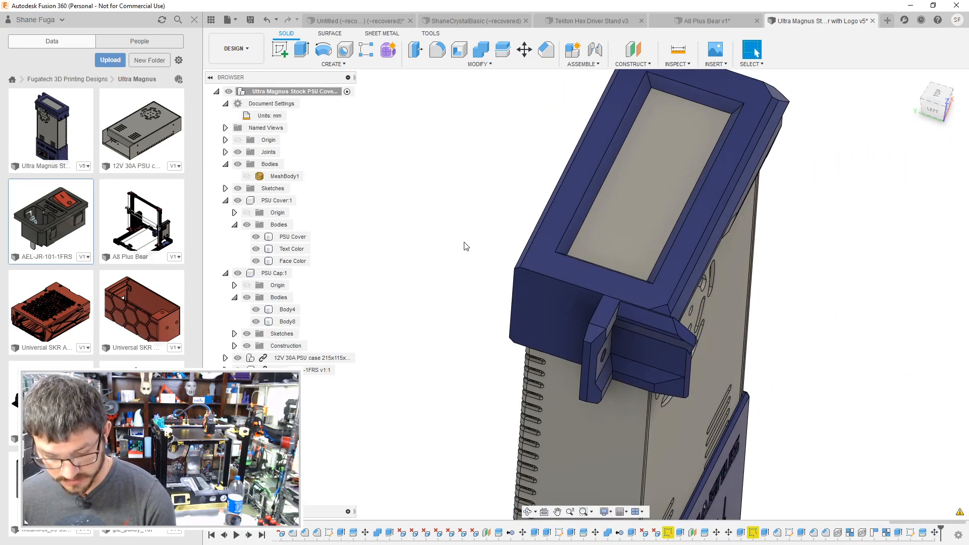
# Step: Save the PSU design as a new version and update the linked part in the A8 Plus Bear assembly
pyautogui.hotkey('ctrl', 's')
pyautogui.click(495, 288)
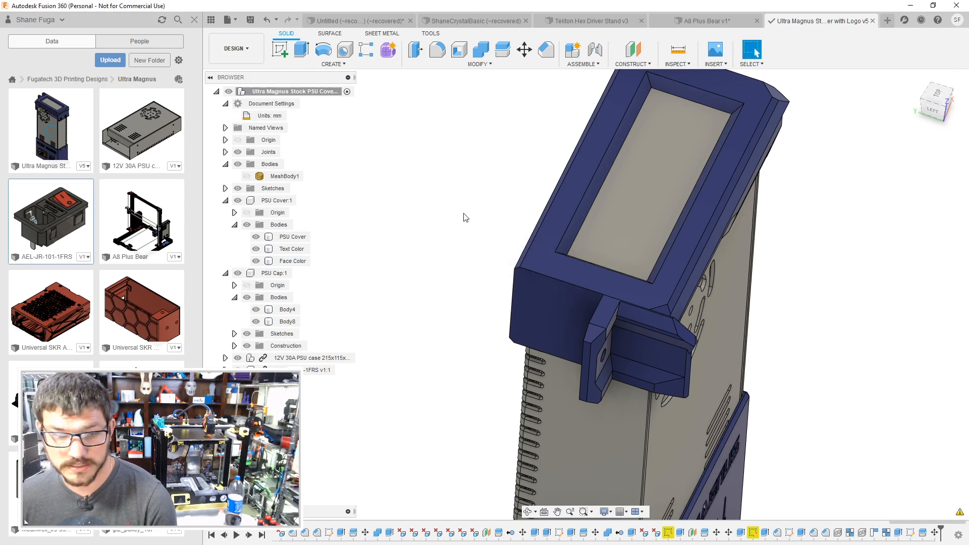
pyautogui.click(707, 20)
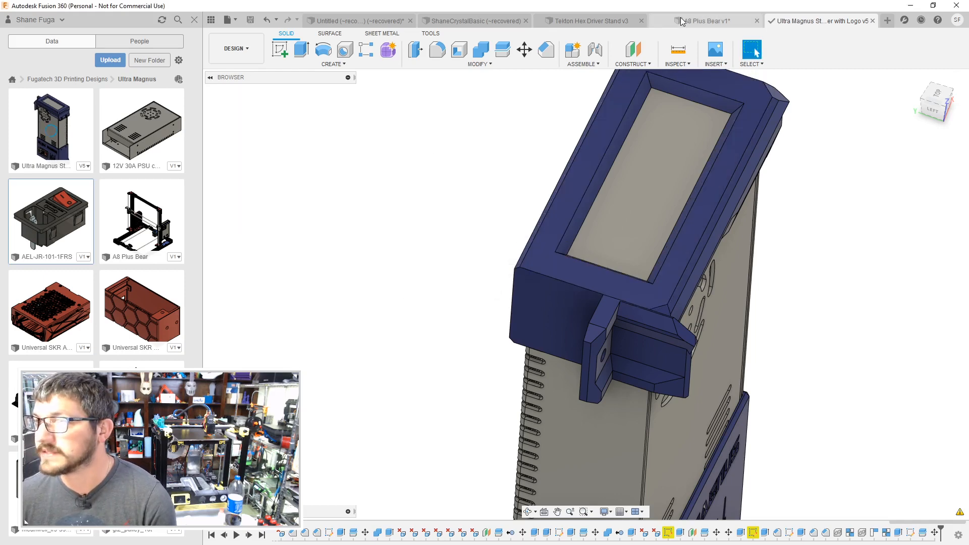
pyautogui.moveTo(580, 222); pyautogui.dragTo(740, 207, button='middle')
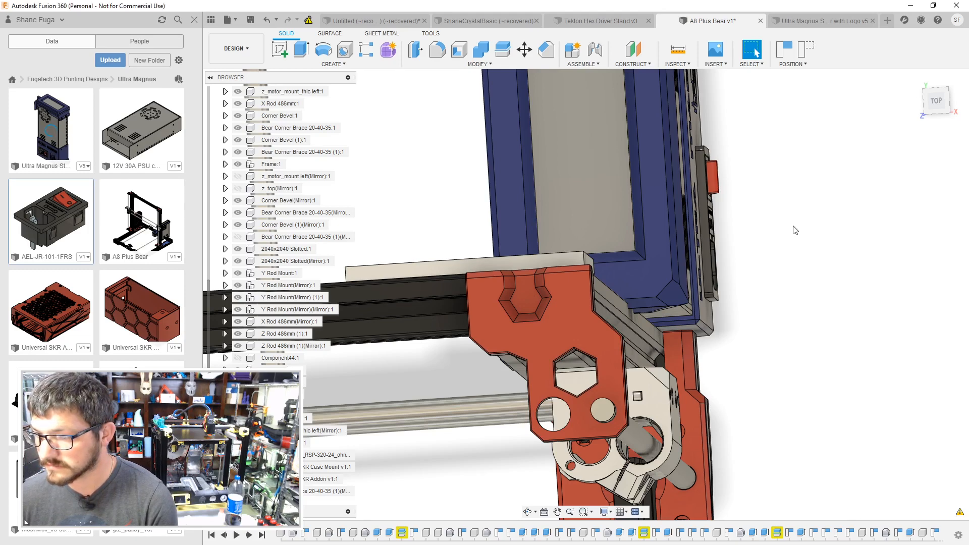
pyautogui.scroll(-1, 793, 230)
pyautogui.keyDown('shift'); pyautogui.moveTo(794, 230); pyautogui.dragTo(802, 239, button='middle'); pyautogui.keyUp('shift')
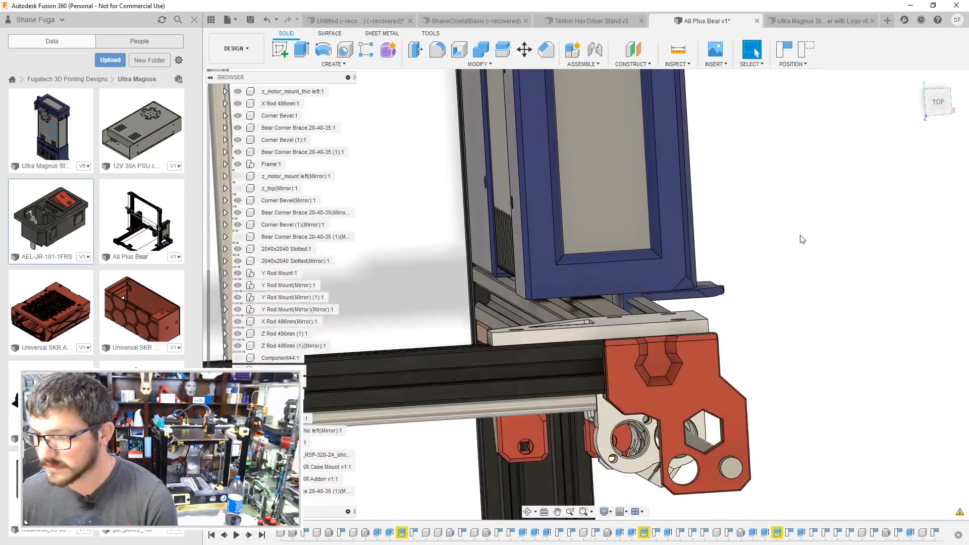
# Step: Measure the distance between the mounting bracket's side face and the parallel face of the frame extrusion
pyautogui.scroll(3, 726, 193)
pyautogui.scroll(3, 499, 339)
pyautogui.press('i')
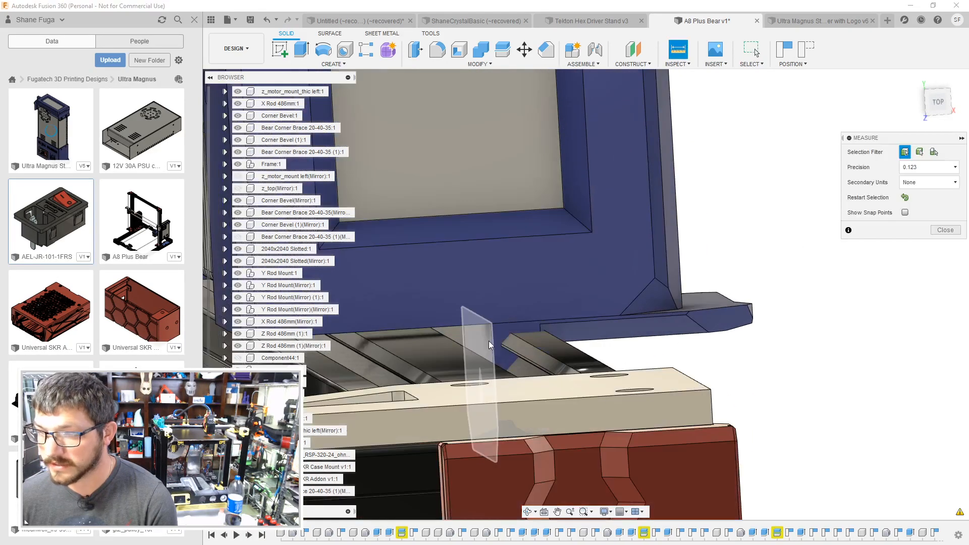
pyautogui.click(486, 341)
pyautogui.keyDown('shift'); pyautogui.moveTo(486, 342); pyautogui.dragTo(491, 346, button='middle'); pyautogui.keyUp('shift')
pyautogui.click(492, 350)
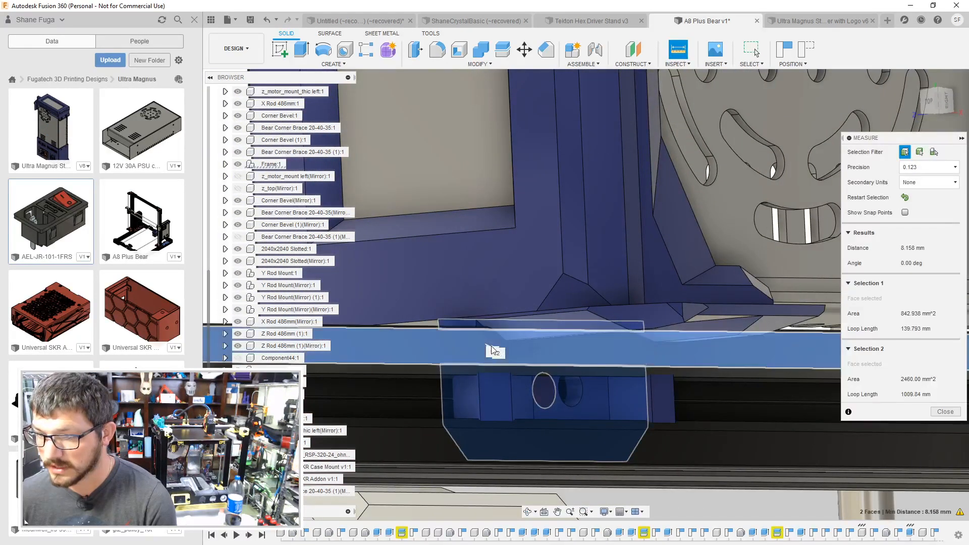
pyautogui.click(913, 252)
# Step: Switch back to the Ultra Magnus PSU design
pyautogui.click(807, 20)
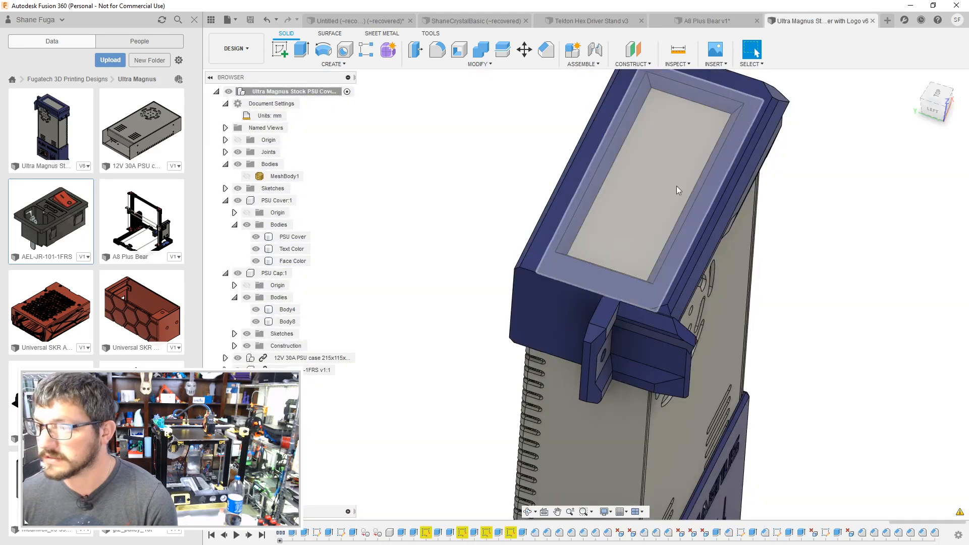
pyautogui.keyDown('shift'); pyautogui.moveTo(642, 187); pyautogui.dragTo(662, 206, button='middle'); pyautogui.keyUp('shift')
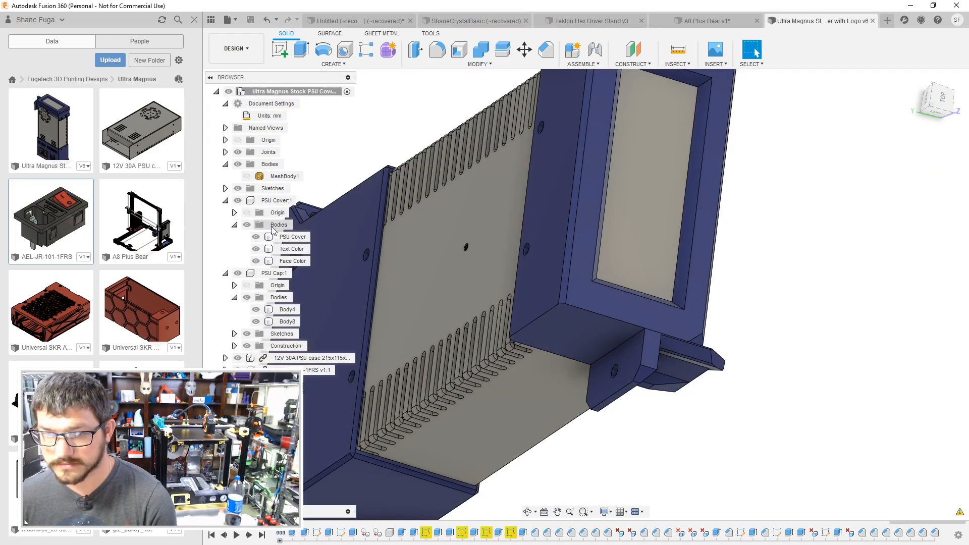
pyautogui.rightClick(287, 321)
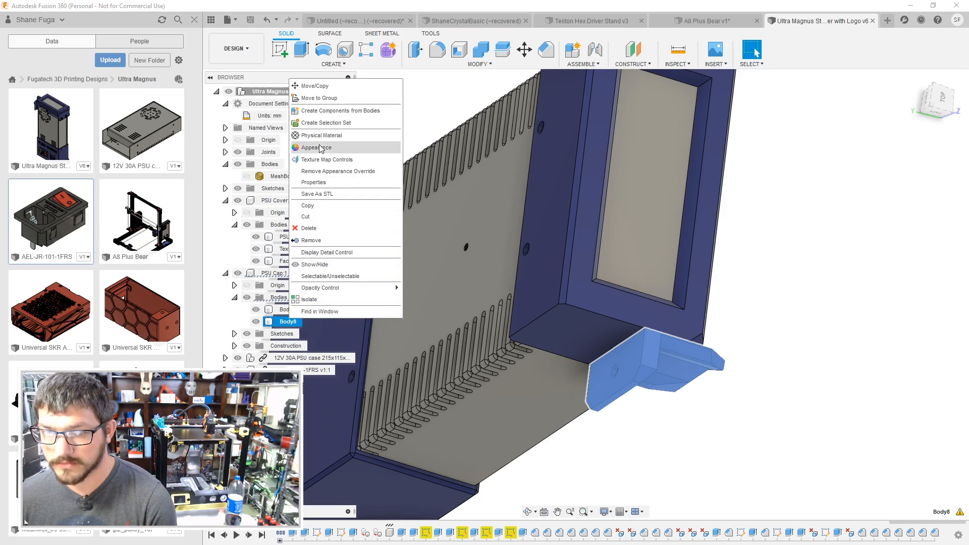
pyautogui.click(322, 98)
pyautogui.keyDown('shift'); pyautogui.moveTo(375, 282); pyautogui.dragTo(693, 410, button='middle'); pyautogui.keyUp('shift')
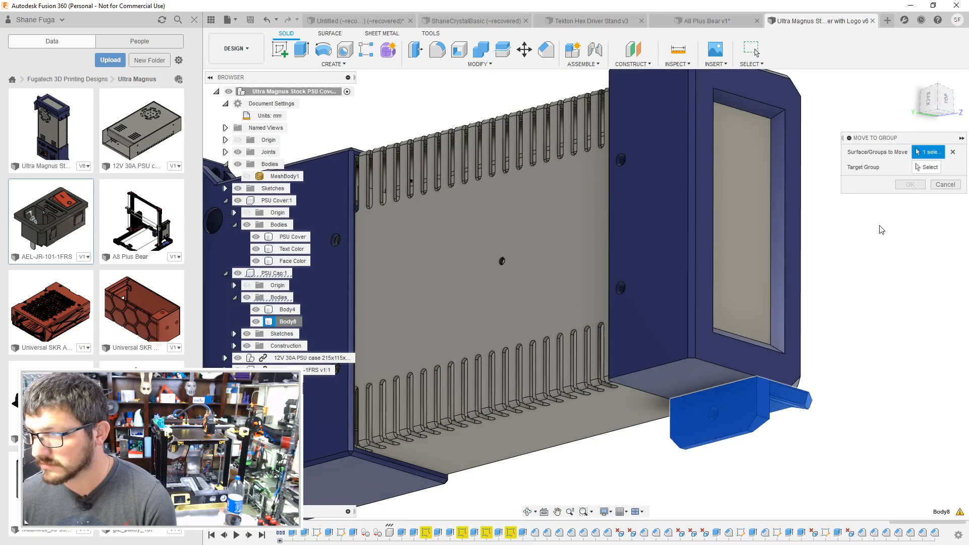
pyautogui.click(945, 184)
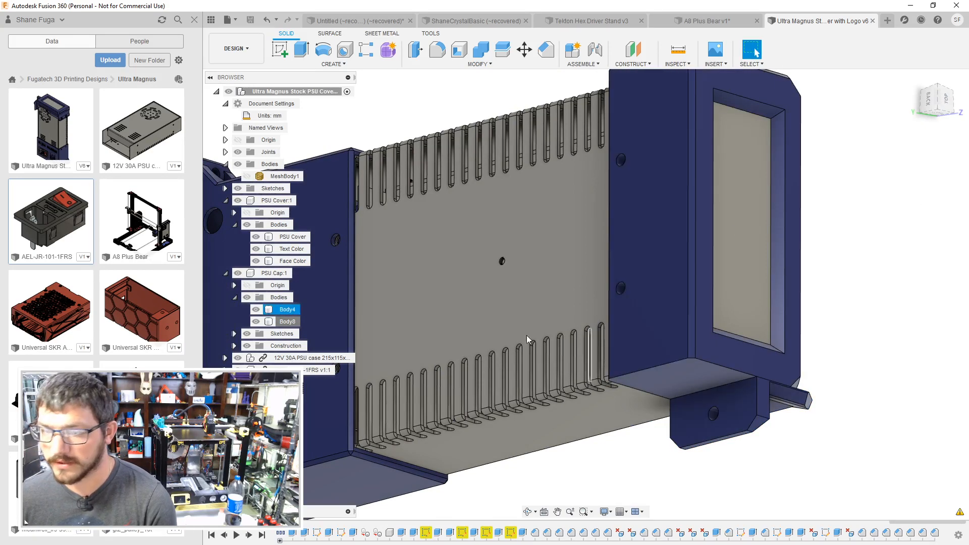
# Step: Move the PSU cap's mounting bracket body (Body8) by -8.2 mm in Y
pyautogui.rightClick(289, 322)
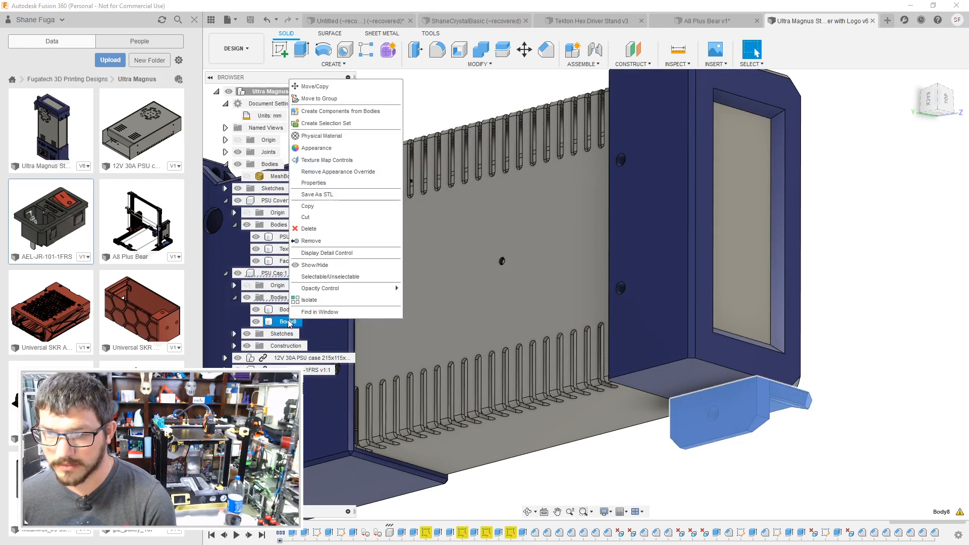
pyautogui.click(353, 90)
pyautogui.keyDown('shift'); pyautogui.moveTo(454, 303); pyautogui.dragTo(511, 161, button='middle'); pyautogui.keyUp('shift')
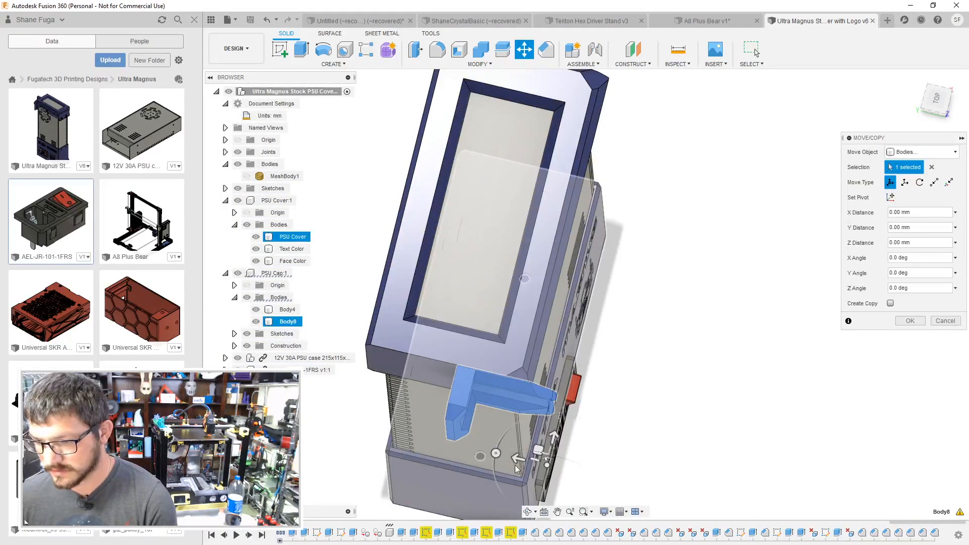
pyautogui.moveTo(517, 469); pyautogui.dragTo(541, 464)
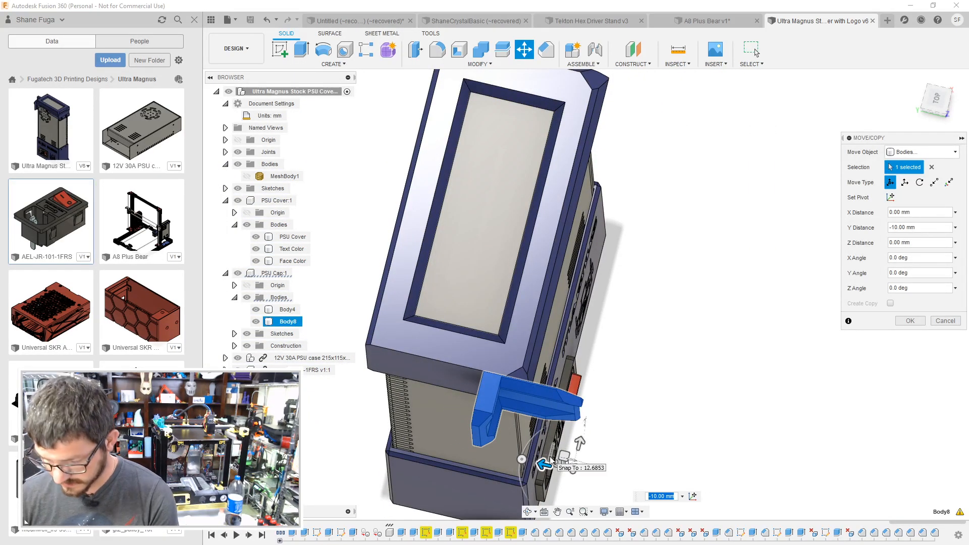
pyautogui.write('-8.2')
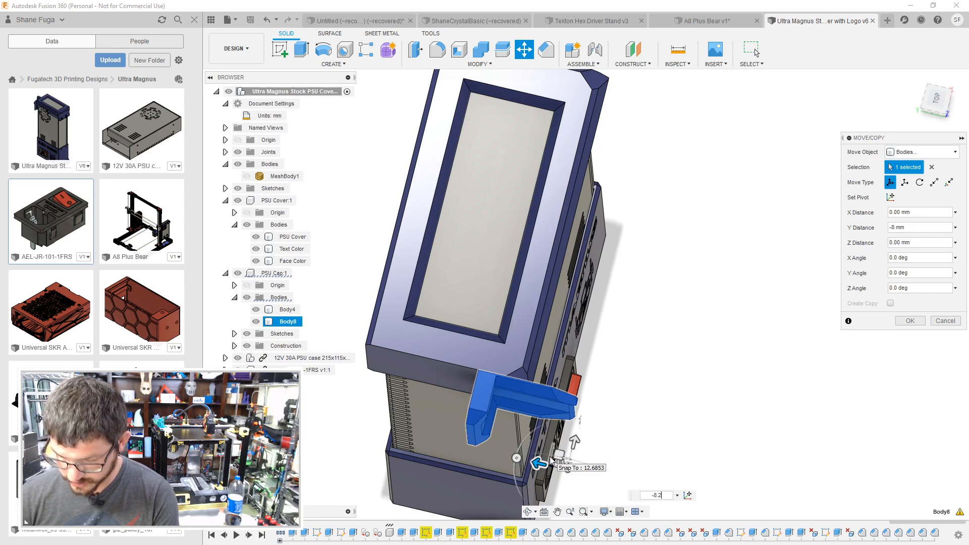
pyautogui.press('Return')
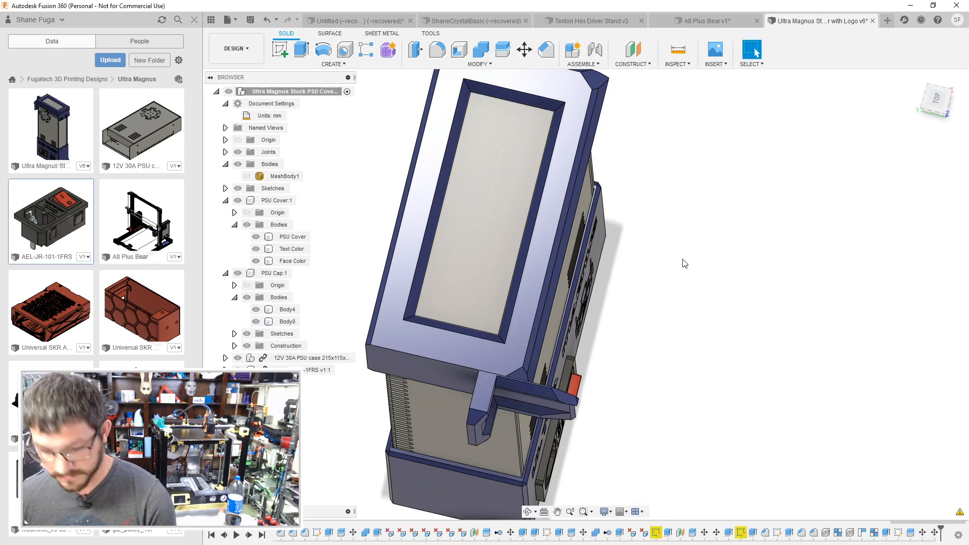
# Step: Save the moved bracket as a new version of the PSU design and update the linked part in the A8 Plus Bear assembly
pyautogui.hotkey('ctrl', 's')
pyautogui.click(502, 287)
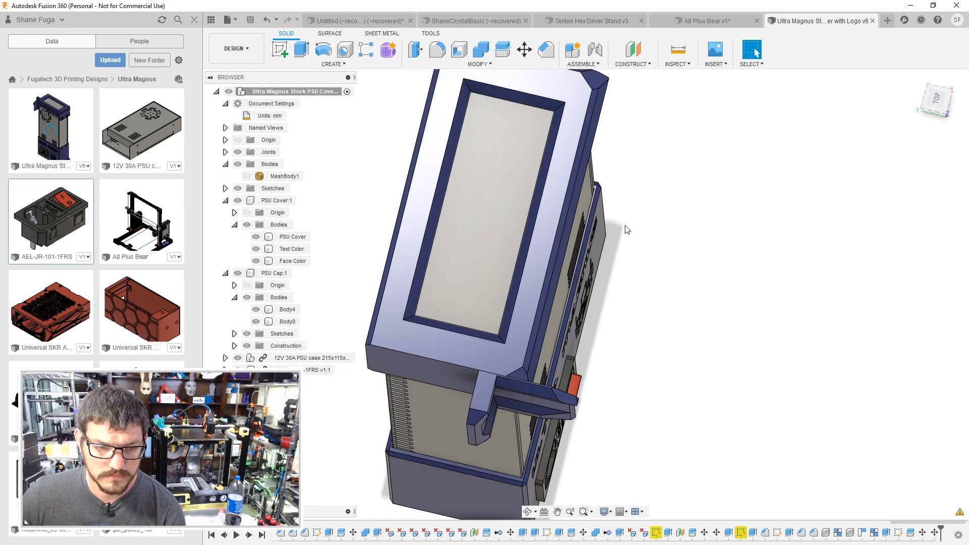
pyautogui.click(707, 21)
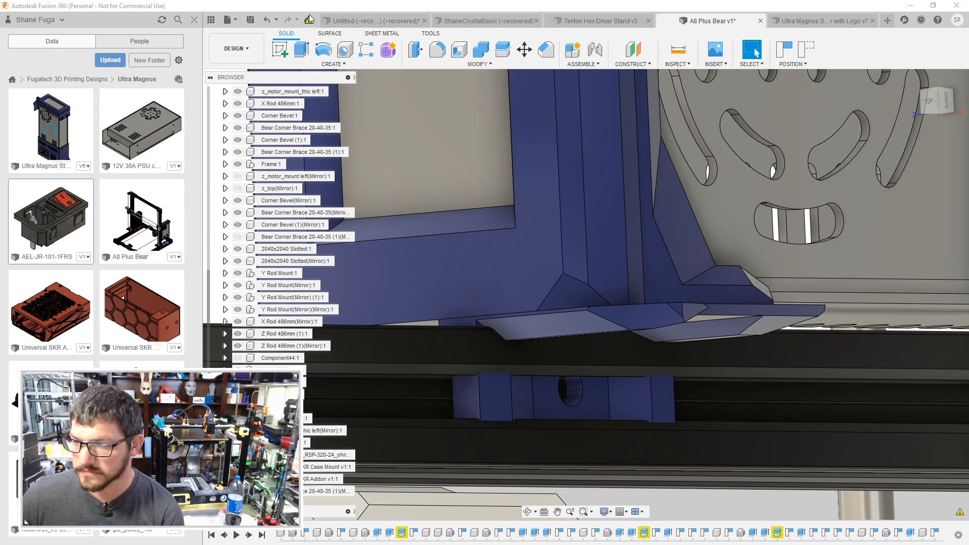
pyautogui.moveTo(479, 302)
pyautogui.keyDown('shift'); pyautogui.mouseDown(button='middle')
pyautogui.moveTo(518, 301)
pyautogui.moveTo(482, 306)
pyautogui.mouseUp(button='middle'); pyautogui.keyUp('shift')
# Step: In the Ultra Magnus PSU design, combine the cap body (Body4) and the mounting bracket body (Body8) into one body
pyautogui.click(822, 21)
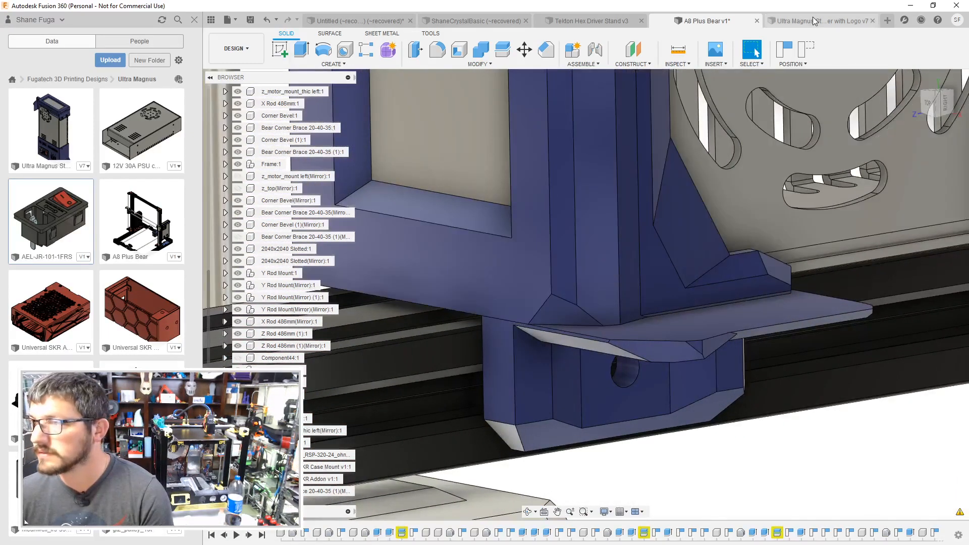
pyautogui.keyDown('shift'); pyautogui.moveTo(499, 152); pyautogui.dragTo(396, 250, button='middle'); pyautogui.keyUp('shift')
pyautogui.click(287, 309)
pyautogui.keyDown('shift'); pyautogui.click(287, 322); pyautogui.keyUp('shift')
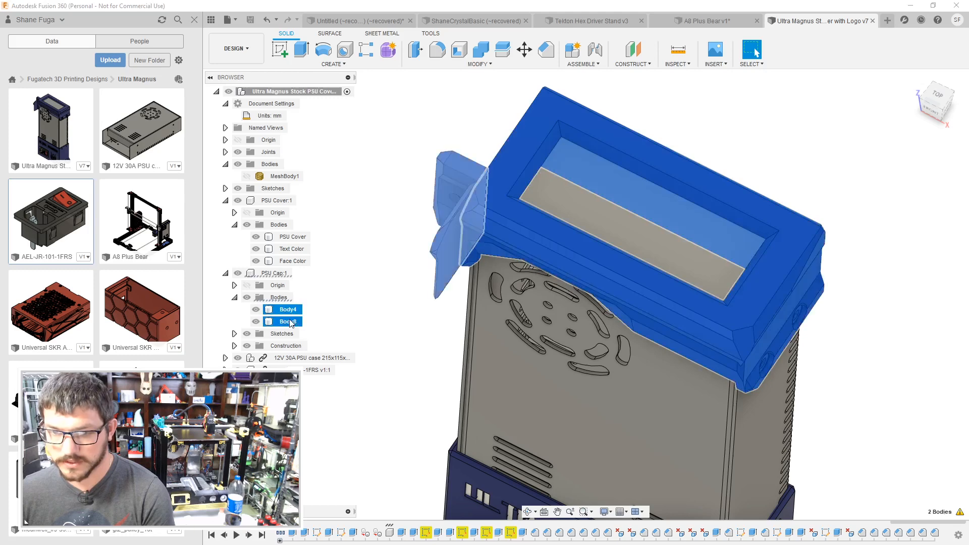
pyautogui.rightClick(290, 323)
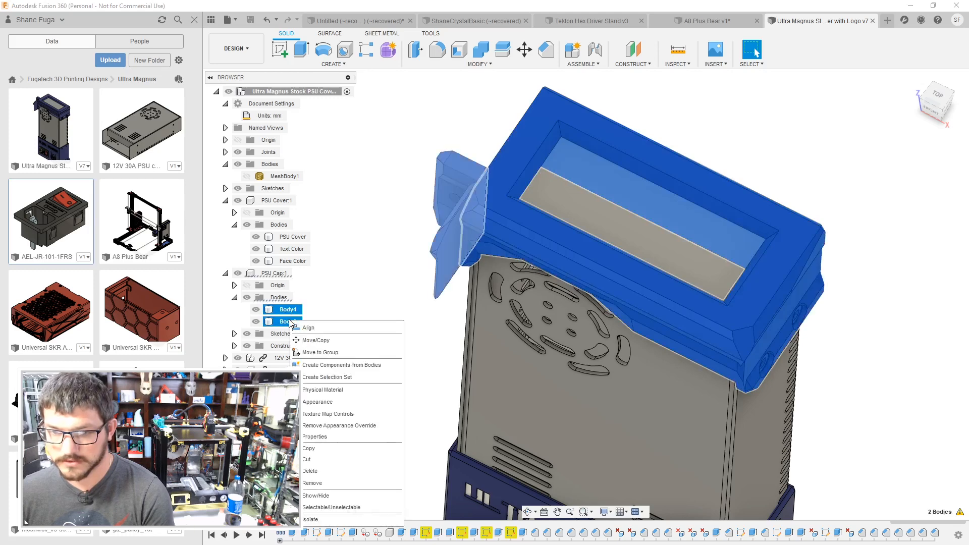
pyautogui.click(474, 51)
pyautogui.click(907, 227)
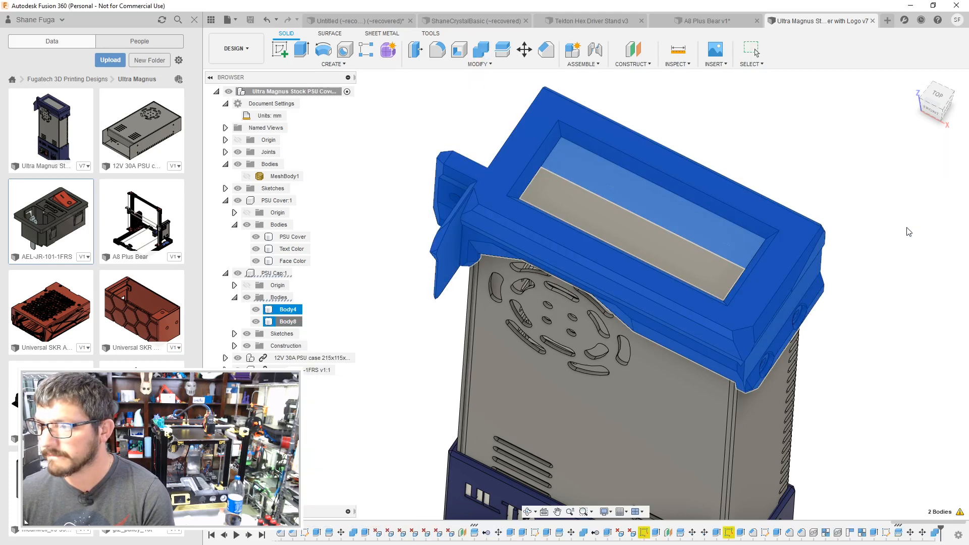
# Step: Extrude the outer face of the bracket's protruding side flange by -20 mm to cut the flange away
pyautogui.keyDown('shift'); pyautogui.moveTo(409, 194); pyautogui.dragTo(359, 198, button='middle'); pyautogui.keyUp('shift')
pyautogui.click(471, 249)
pyautogui.write('e')
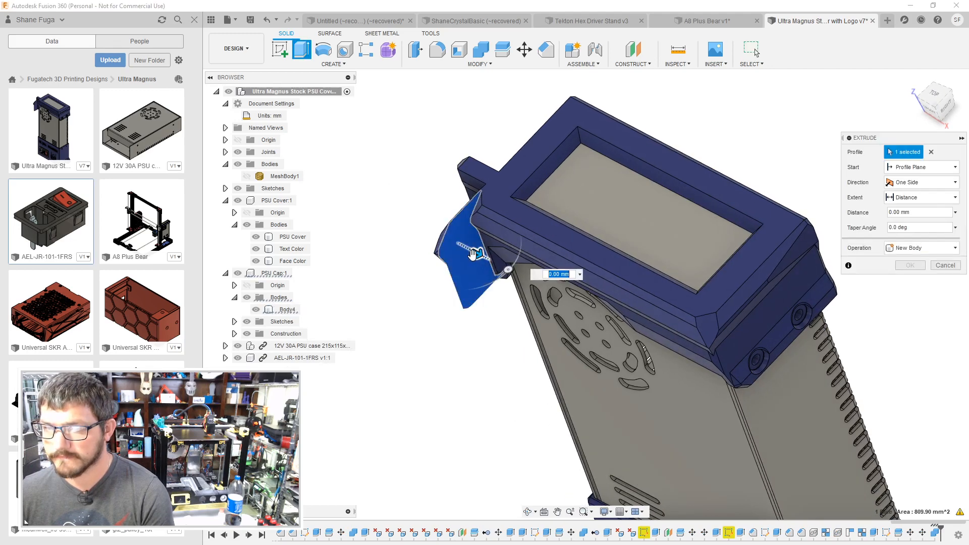
pyautogui.write('-20')
pyautogui.click(910, 281)
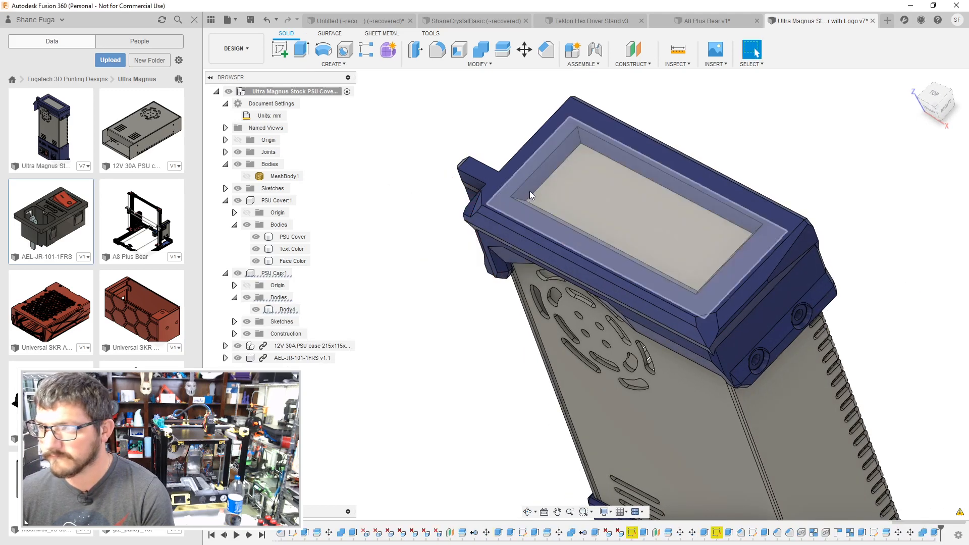
pyautogui.keyDown('shift'); pyautogui.moveTo(530, 194); pyautogui.dragTo(564, 229, button='middle'); pyautogui.keyUp('shift')
pyautogui.scroll(5, 562, 197)
pyautogui.scroll(3, 565, 230)
pyautogui.click(571, 214)
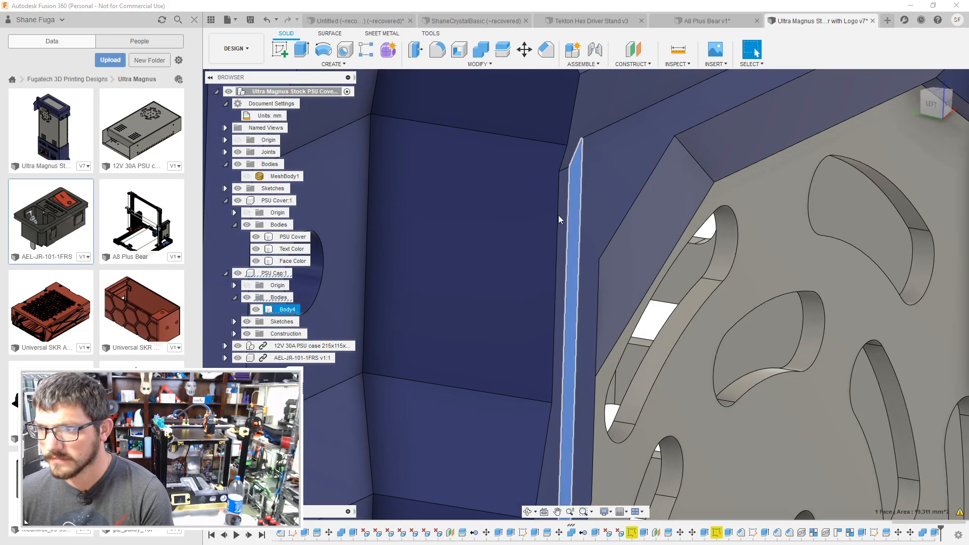
pyautogui.press('e')
pyautogui.keyDown('shift'); pyautogui.moveTo(580, 218); pyautogui.dragTo(573, 236, button='middle'); pyautogui.keyUp('shift')
pyautogui.press('Escape')
# Step: Delete the small leftover faces at the corner where the mounting bracket joins the PSU cap
pyautogui.keyDown('shift'); pyautogui.moveTo(640, 209); pyautogui.dragTo(626, 131, button='middle'); pyautogui.keyUp('shift')
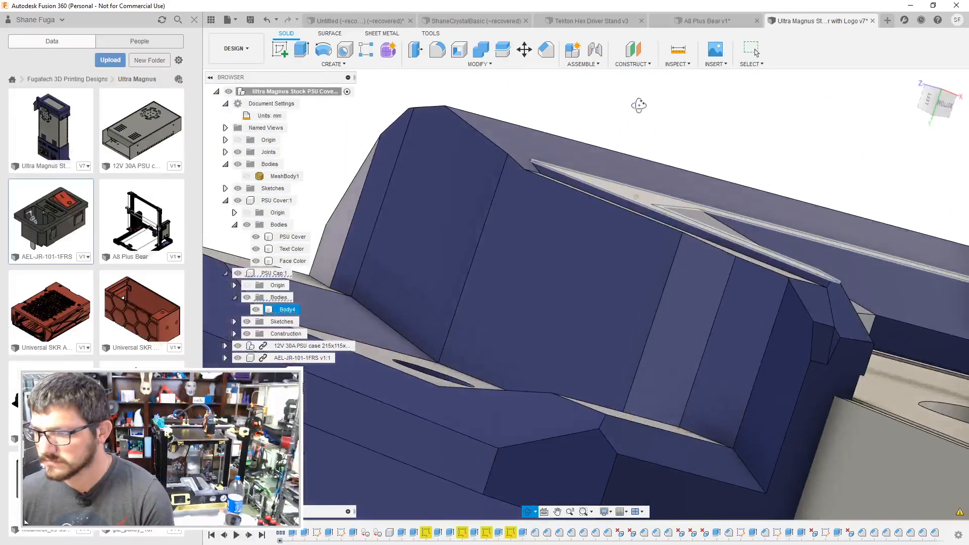
pyautogui.scroll(4, 833, 338)
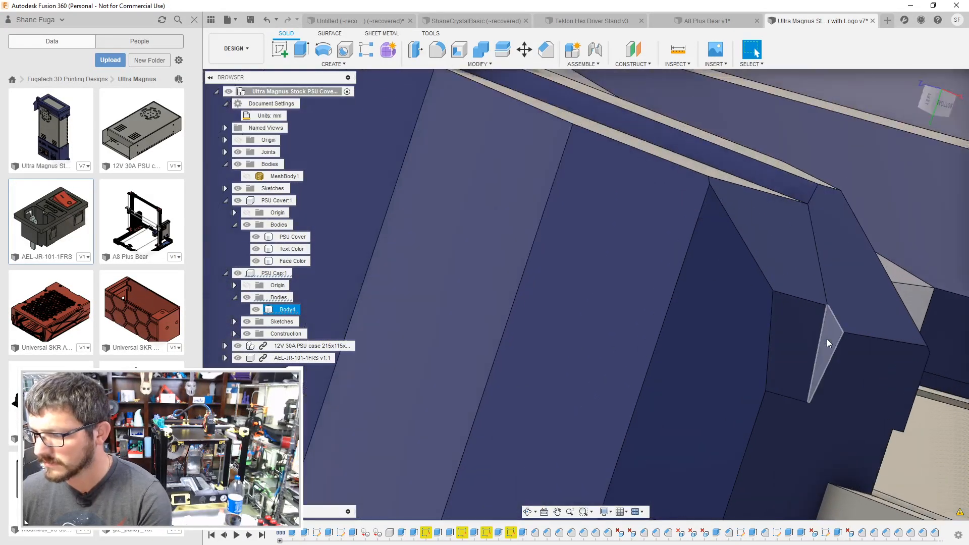
pyautogui.click(830, 337)
pyautogui.press('Delete')
pyautogui.keyDown('shift'); pyautogui.moveTo(829, 338); pyautogui.dragTo(594, 299, button='middle'); pyautogui.keyUp('shift')
pyautogui.scroll(-6, 594, 298)
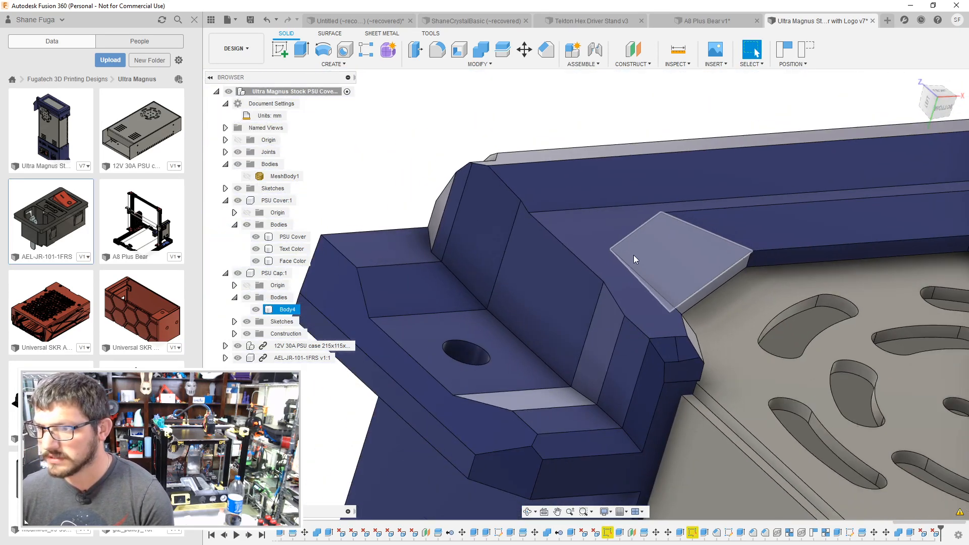
pyautogui.keyDown('shift'); pyautogui.moveTo(634, 256); pyautogui.dragTo(654, 267, button='middle'); pyautogui.keyUp('shift')
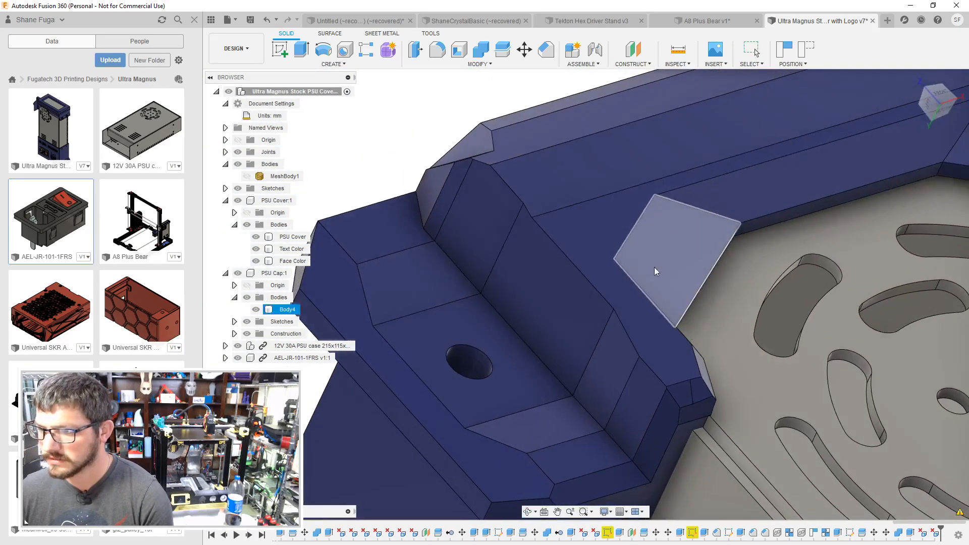
pyautogui.scroll(2, 697, 383)
pyautogui.click(694, 384)
pyautogui.moveTo(696, 383)
pyautogui.keyDown('shift'); pyautogui.mouseDown(button='middle')
pyautogui.moveTo(780, 336)
pyautogui.moveTo(639, 256)
pyautogui.moveTo(570, 185)
pyautogui.moveTo(616, 130)
pyautogui.moveTo(599, 161)
pyautogui.moveTo(628, 209)
pyautogui.moveTo(575, 252)
pyautogui.moveTo(796, 236)
pyautogui.moveTo(782, 251)
pyautogui.moveTo(807, 277)
pyautogui.moveTo(807, 268)
pyautogui.mouseUp(button='middle'); pyautogui.keyUp('shift')
pyautogui.scroll(-2, 564, 174)
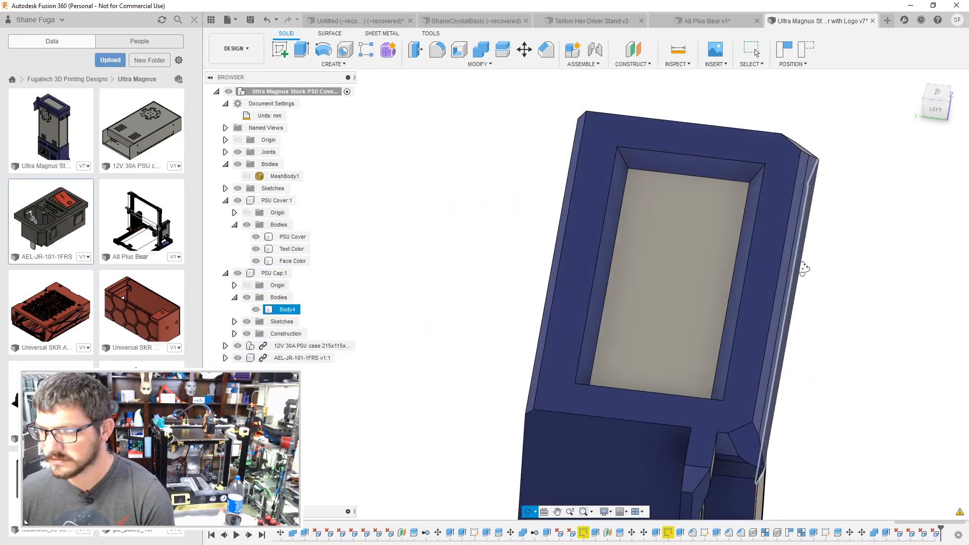
pyautogui.scroll(-3, 688, 340)
# Step: Save the cleaned-up PSU design as a new version and update the linked part in the A8 Plus Bear assembly
pyautogui.click(706, 20)
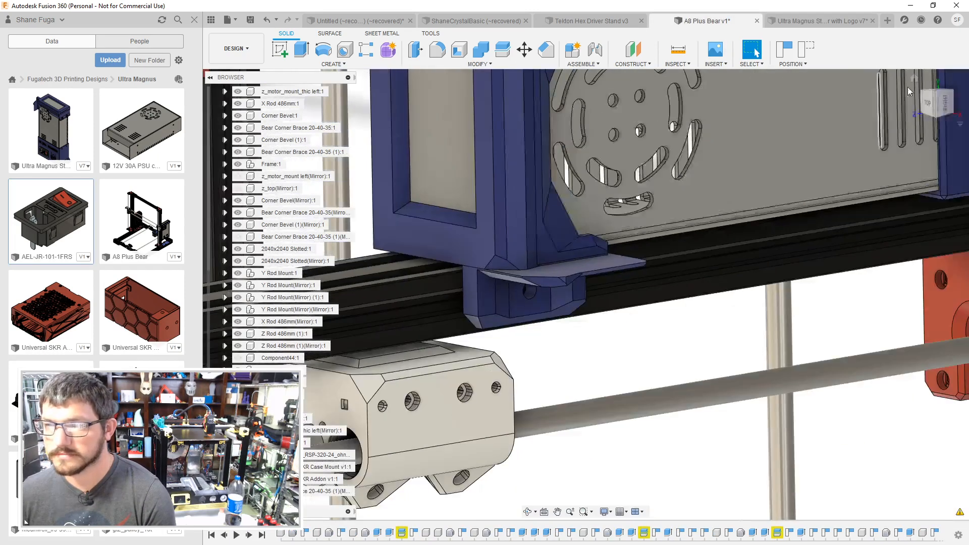
pyautogui.click(838, 22)
pyautogui.hotkey('ctrl', 's')
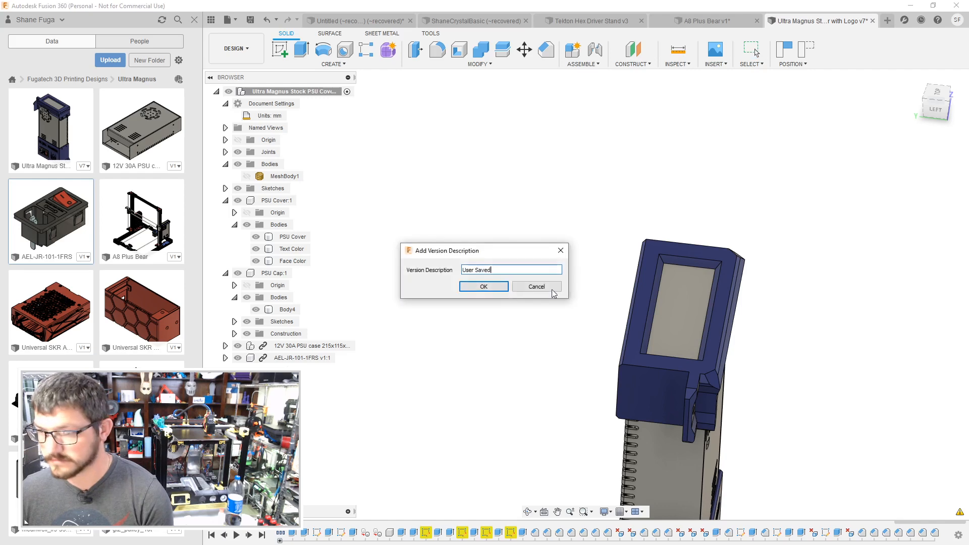
pyautogui.click(505, 289)
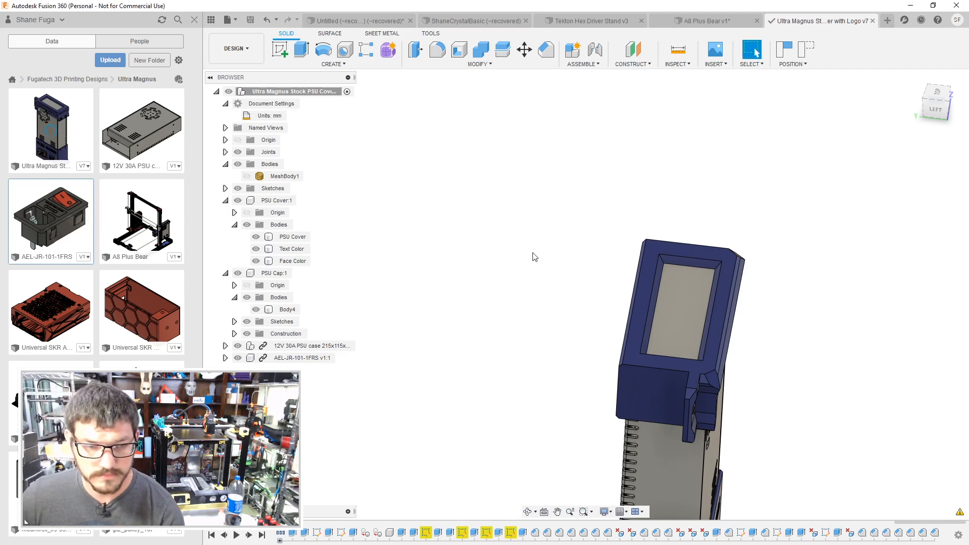
pyautogui.click(727, 21)
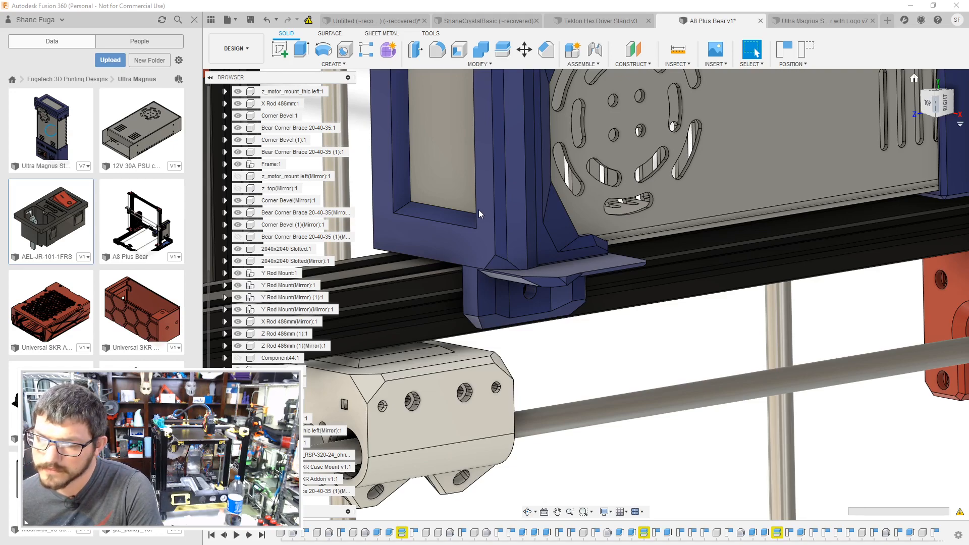
# Step: Measure the distance between the PSU cap's flat end face and the parallel face of the frame extrusion
pyautogui.keyDown('shift'); pyautogui.moveTo(479, 209); pyautogui.dragTo(732, 91, button='middle'); pyautogui.keyUp('shift')
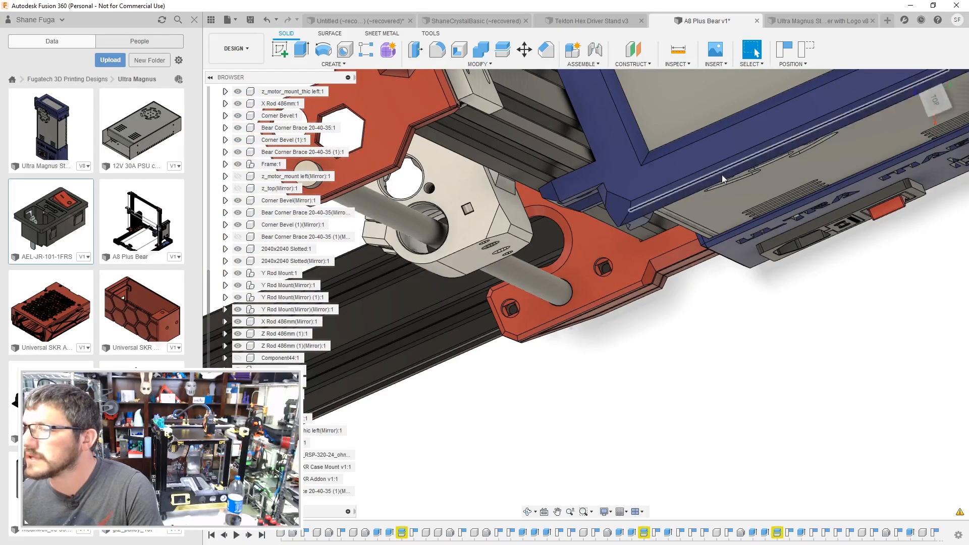
pyautogui.scroll(4, 722, 174)
pyautogui.keyDown('shift'); pyautogui.moveTo(576, 251); pyautogui.dragTo(538, 325, button='middle'); pyautogui.keyUp('shift')
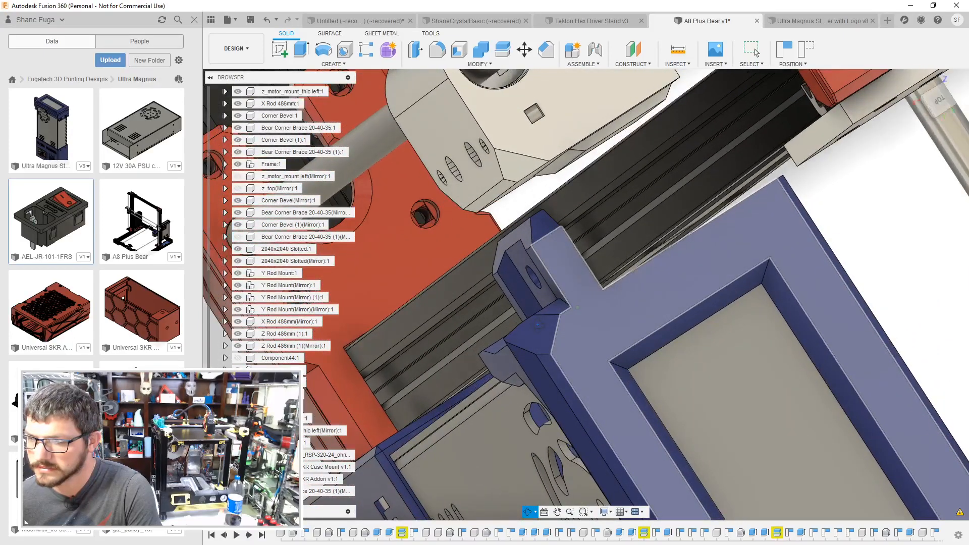
pyautogui.scroll(8, 534, 327)
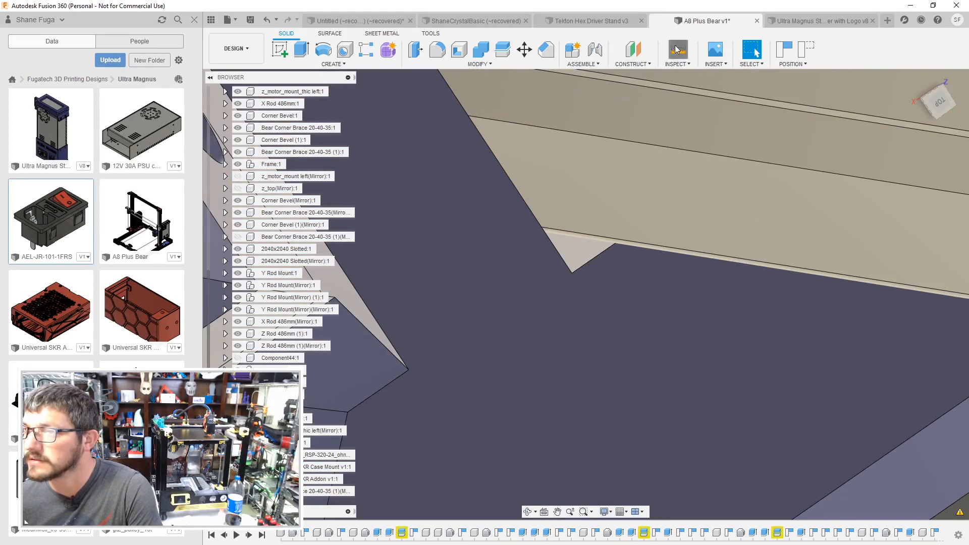
pyautogui.click(678, 49)
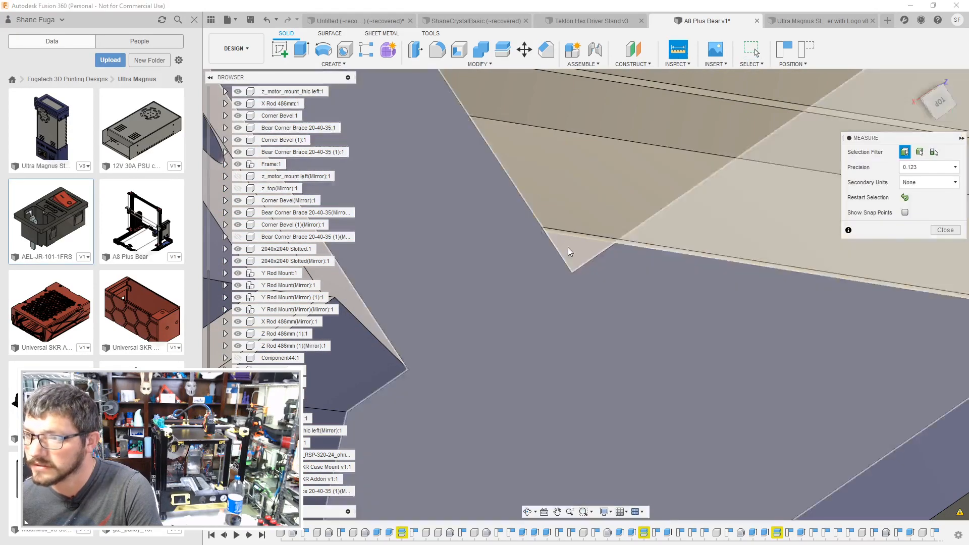
pyautogui.click(571, 244)
pyautogui.keyDown('shift'); pyautogui.moveTo(572, 245); pyautogui.dragTo(396, 203, button='middle'); pyautogui.keyUp('shift')
pyautogui.scroll(-2, 632, 159)
pyautogui.scroll(-3, 633, 159)
pyautogui.click(397, 205)
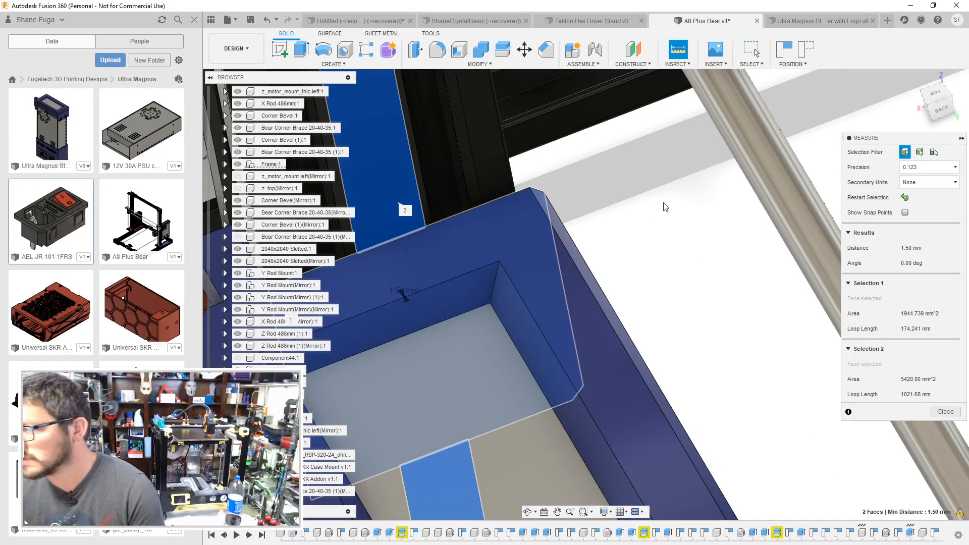
pyautogui.keyDown('shift'); pyautogui.moveTo(656, 202); pyautogui.dragTo(716, 197, button='middle'); pyautogui.keyUp('shift')
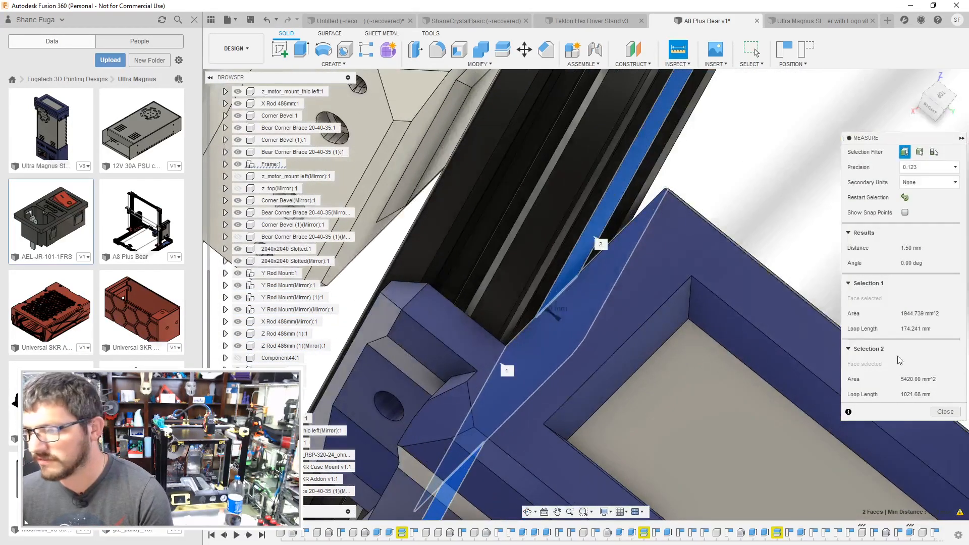
pyautogui.click(752, 64)
# Step: In the Ultra Magnus PSU design, capture the component positions and extrude the PSU cap's flat end face beside the bracket by 1.4 mm
pyautogui.click(837, 23)
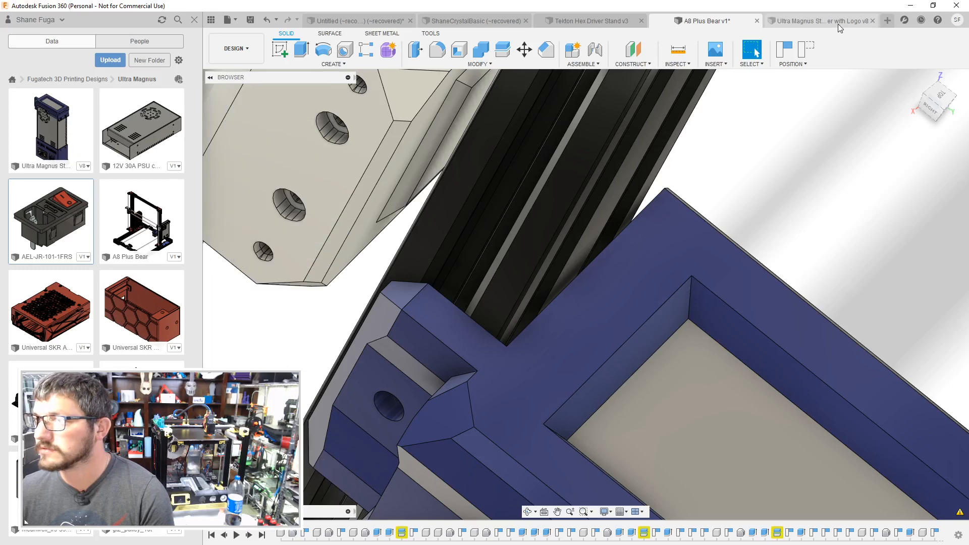
pyautogui.click(656, 385)
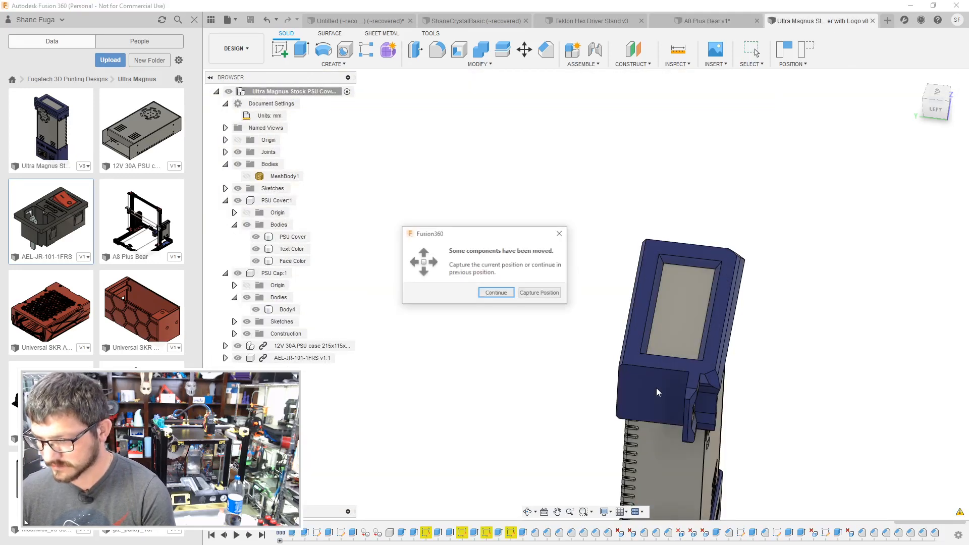
pyautogui.click(534, 295)
pyautogui.press('e')
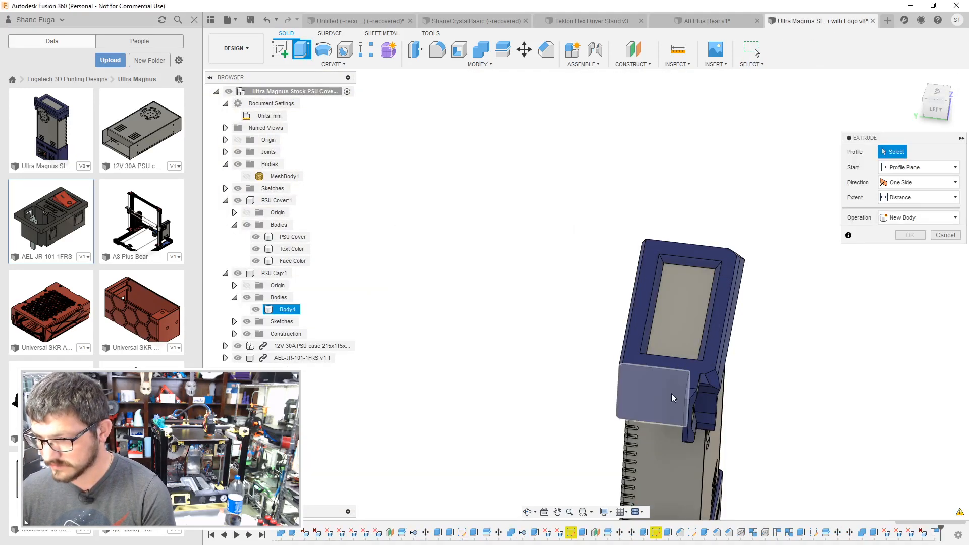
pyautogui.click(671, 393)
pyautogui.write('1.4')
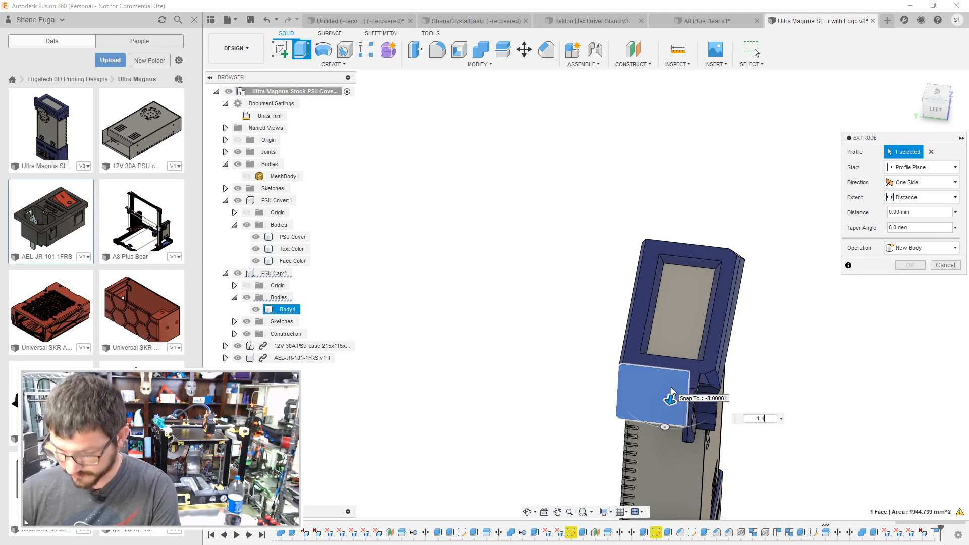
pyautogui.press('Return')
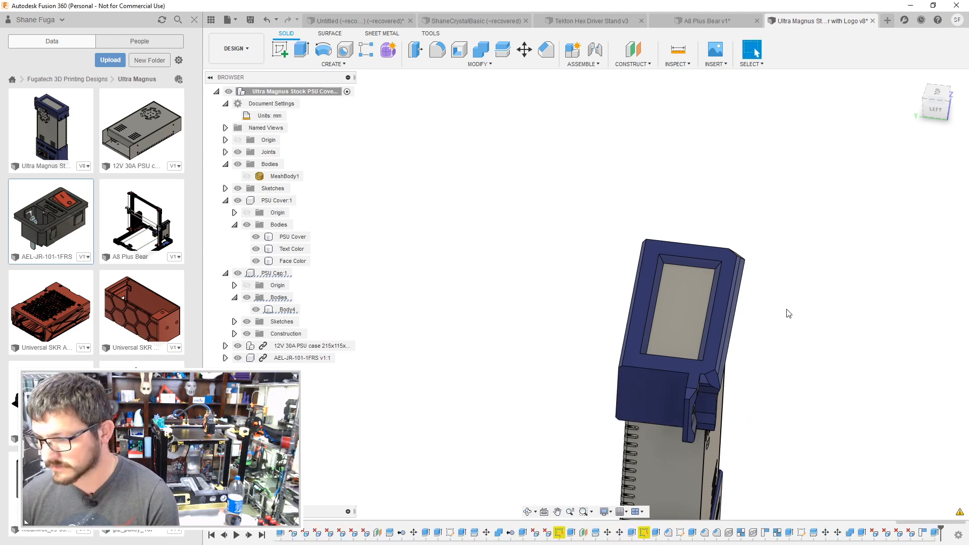
# Step: Save the extended PSU cap design as a new version and update its linked part in the A8 Plus Bear assembly
pyautogui.hotkey('ctrl', 's')
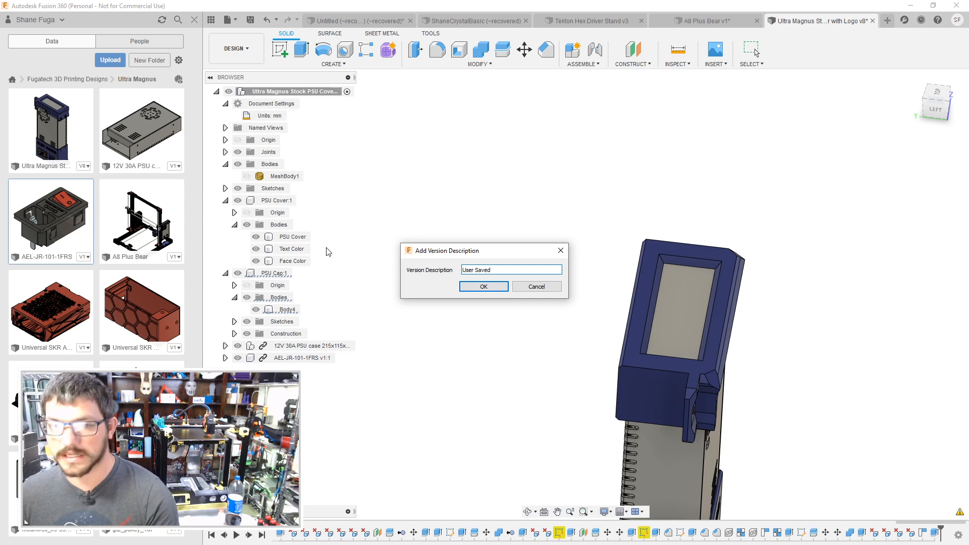
pyautogui.click(474, 287)
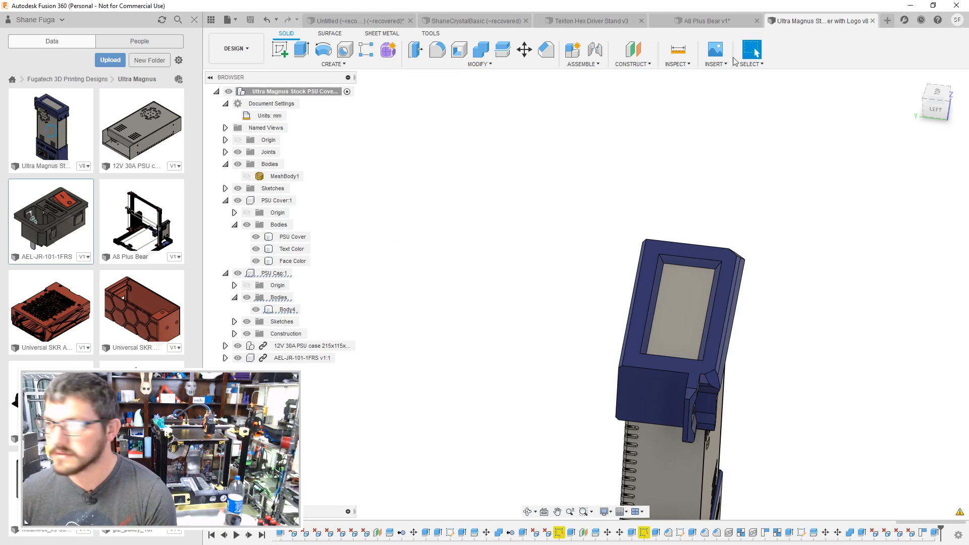
pyautogui.click(709, 21)
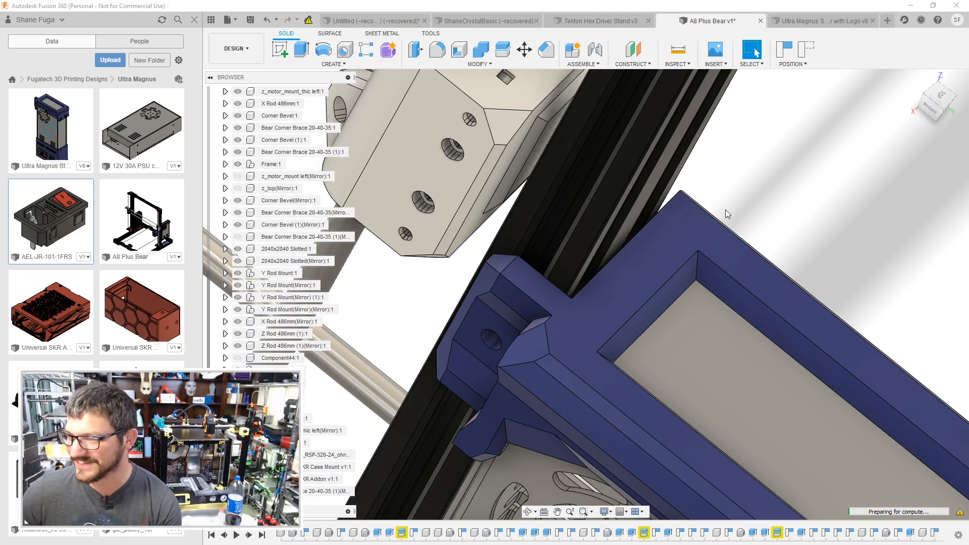
# Step: Examine the updated PSU cap bracket against the frame extrusion, and the PSU case around the cover's mounting holes
pyautogui.keyDown('shift'); pyautogui.moveTo(730, 233); pyautogui.dragTo(690, 254, button='middle'); pyautogui.keyUp('shift')
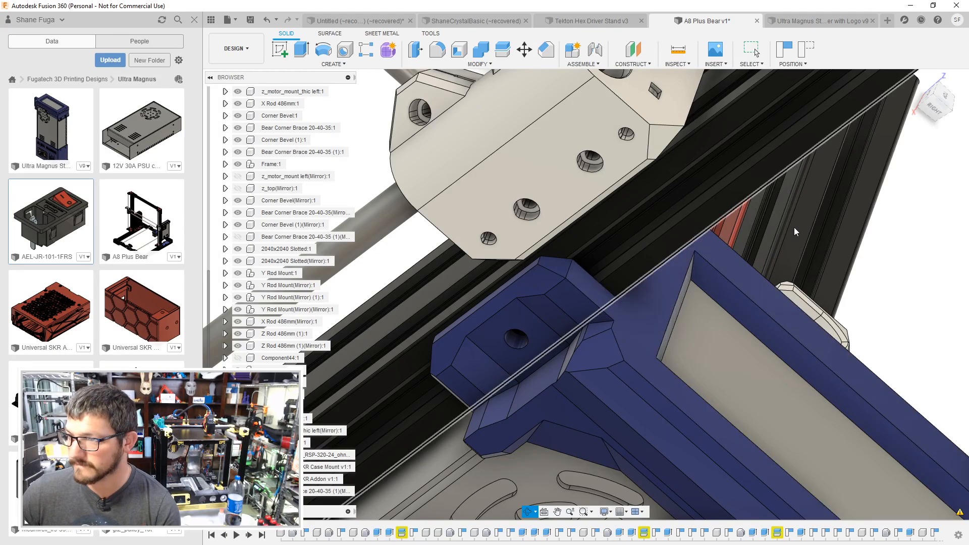
pyautogui.scroll(-5, 794, 227)
pyautogui.keyDown('shift'); pyautogui.moveTo(658, 243); pyautogui.dragTo(637, 342, button='middle'); pyautogui.keyUp('shift')
pyautogui.scroll(5, 638, 285)
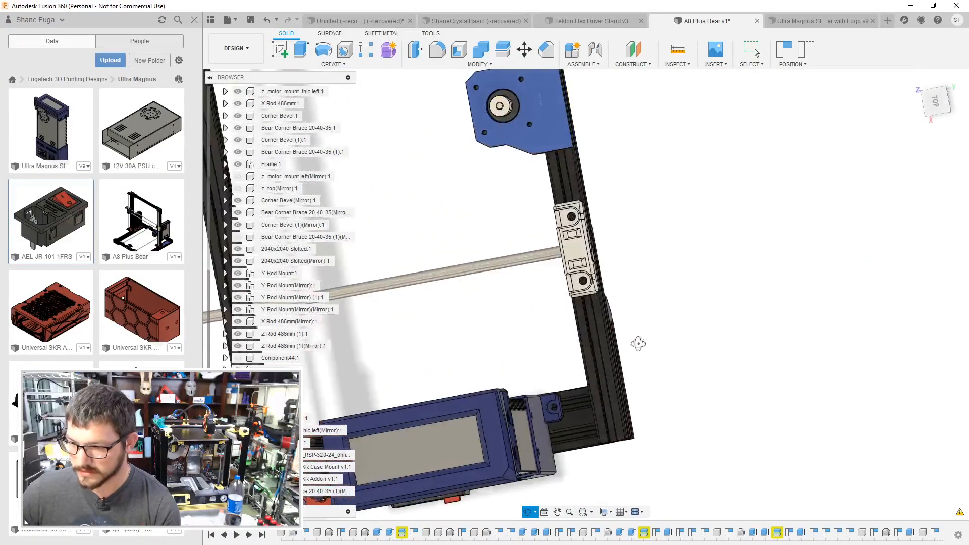
pyautogui.scroll(5, 566, 429)
pyautogui.scroll(-3, 566, 440)
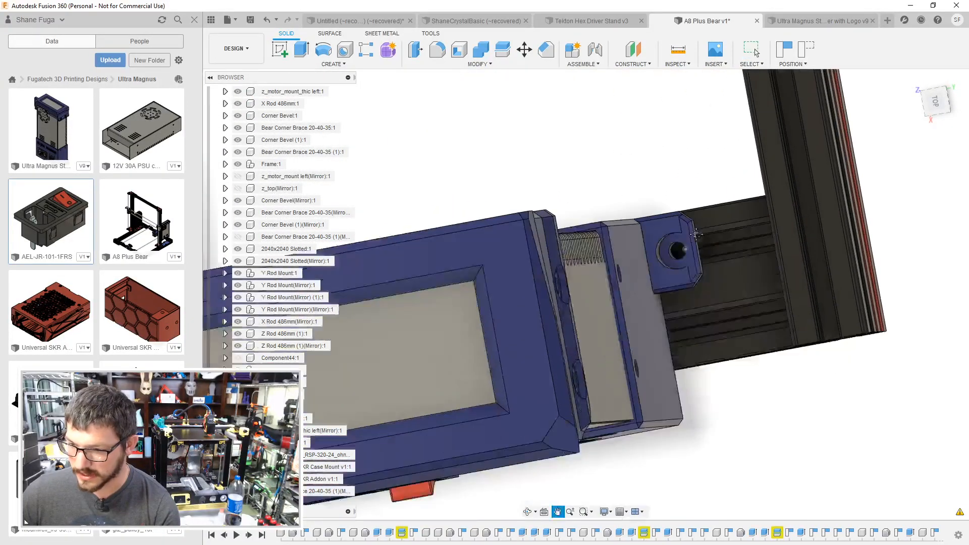
pyautogui.keyDown('shift'); pyautogui.moveTo(694, 237); pyautogui.dragTo(381, 405, button='middle'); pyautogui.keyUp('shift')
pyautogui.scroll(-4, 379, 405)
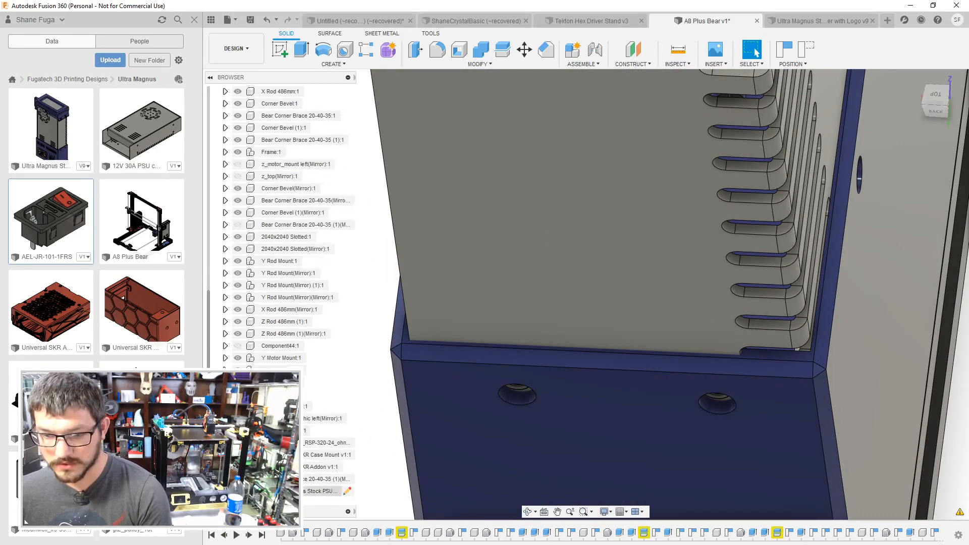
pyautogui.scroll(-3, 328, 491)
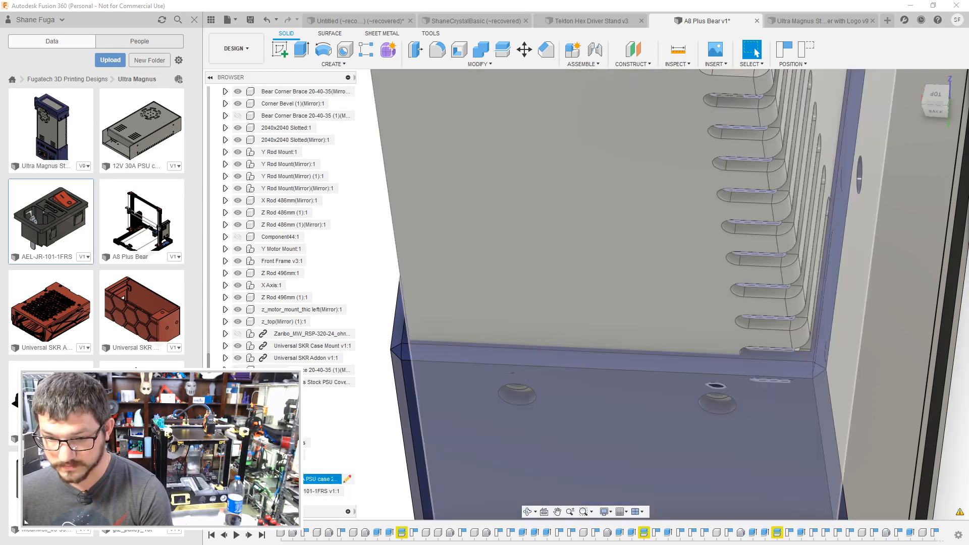
# Step: Hide the 12V 30A PSU case and examine how the PSU cover's holes and mounting bracket sit against the frame
pyautogui.click(238, 478)
pyautogui.keyDown('shift'); pyautogui.moveTo(505, 345); pyautogui.dragTo(510, 365, button='middle'); pyautogui.keyUp('shift')
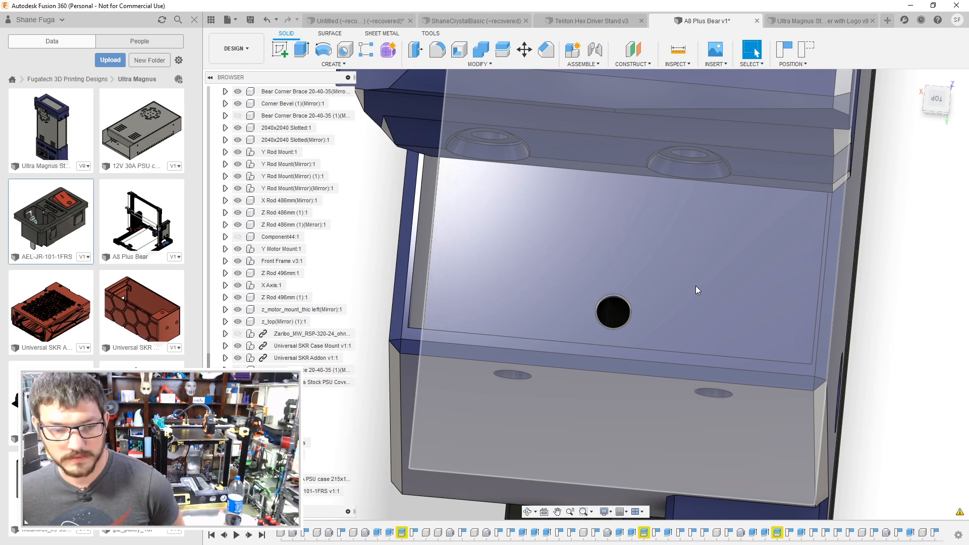
pyautogui.keyDown('shift'); pyautogui.moveTo(725, 313); pyautogui.dragTo(579, 301, button='middle'); pyautogui.keyUp('shift')
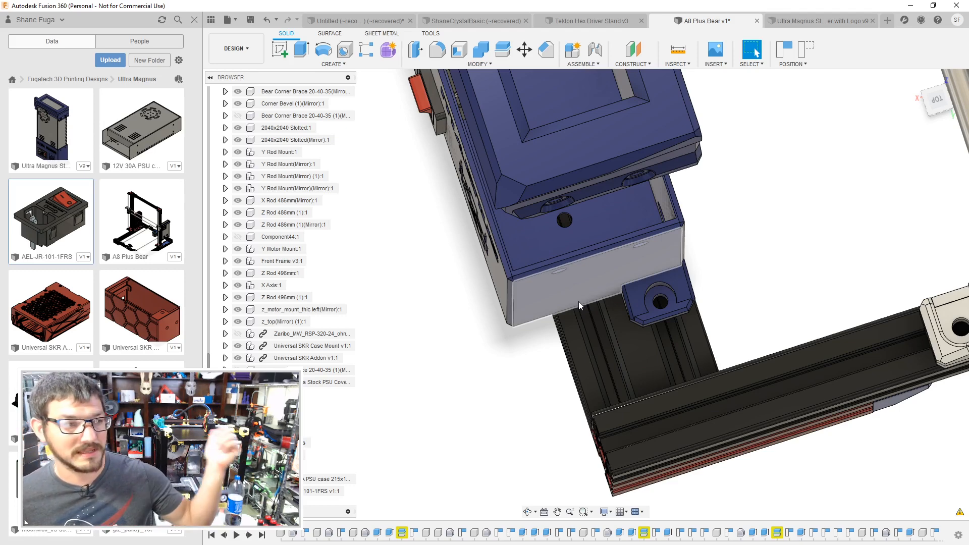
pyautogui.keyDown('shift'); pyautogui.moveTo(578, 301); pyautogui.dragTo(699, 198, button='middle'); pyautogui.keyUp('shift')
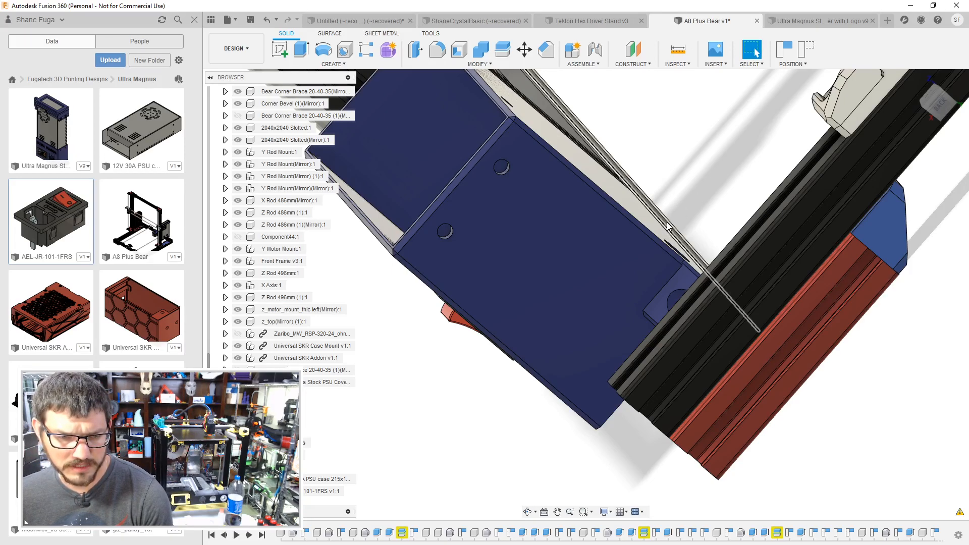
pyautogui.keyDown('shift'); pyautogui.moveTo(624, 194); pyautogui.dragTo(600, 257, button='middle'); pyautogui.keyUp('shift')
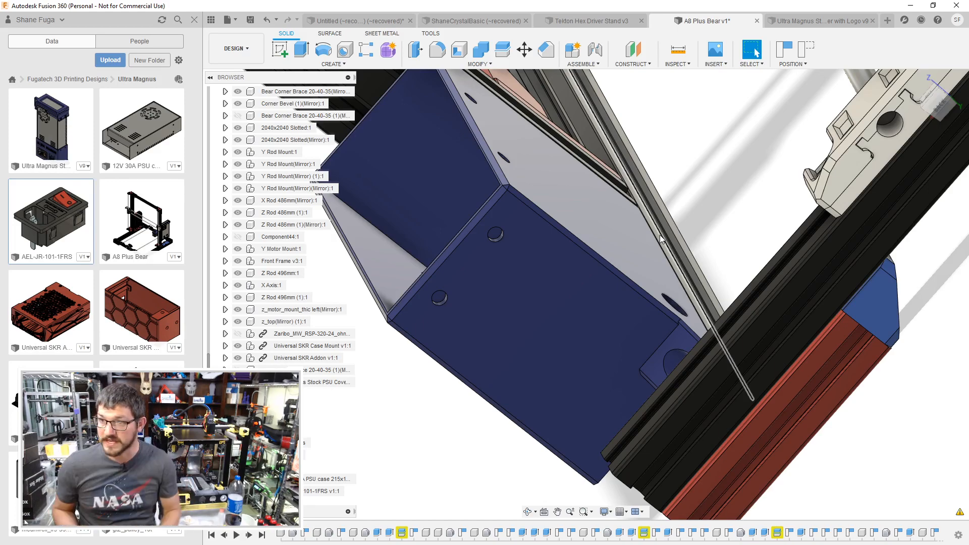
pyautogui.keyDown('shift'); pyautogui.moveTo(661, 238); pyautogui.dragTo(550, 101, button='middle'); pyautogui.keyUp('shift')
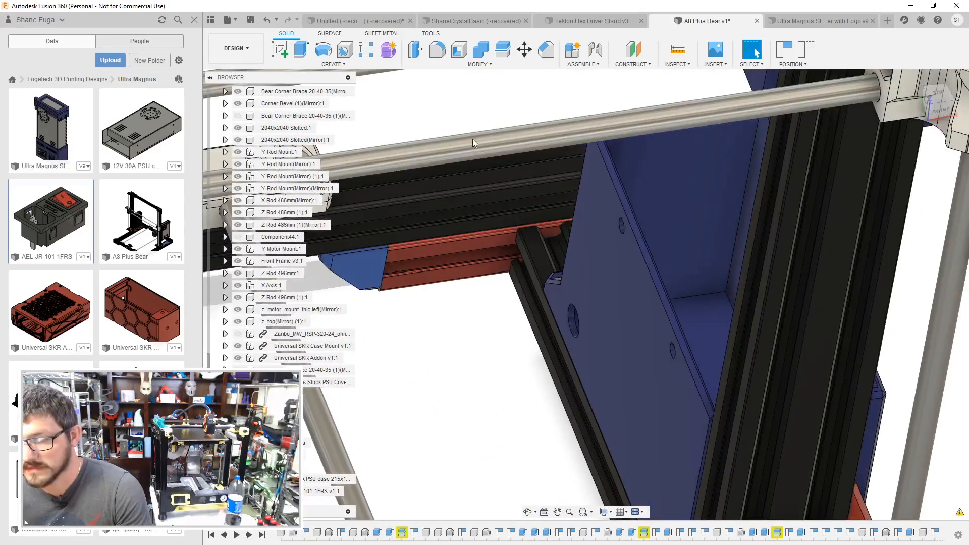
# Step: Align the flat back face of the PSU cover with the side face of the slotted frame extrusion
pyautogui.click(478, 64)
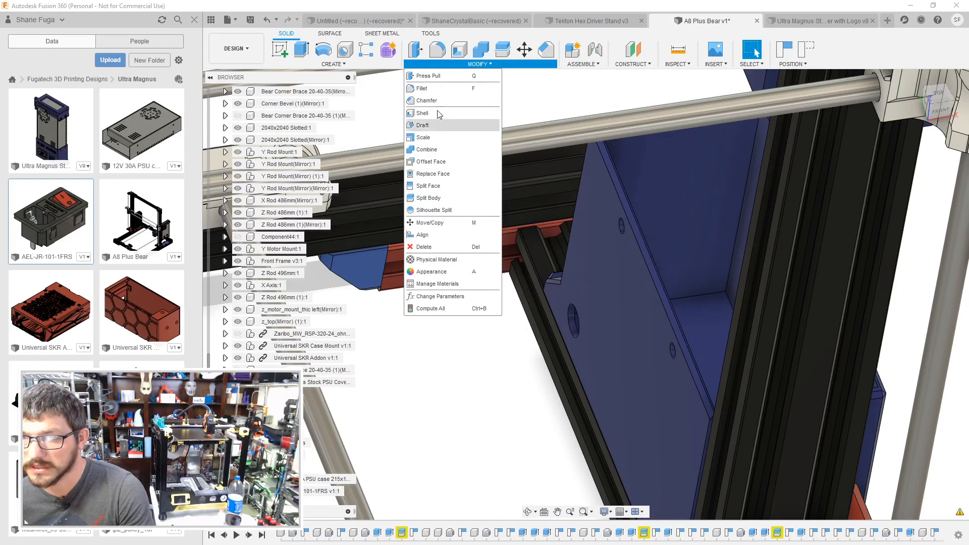
pyautogui.click(440, 235)
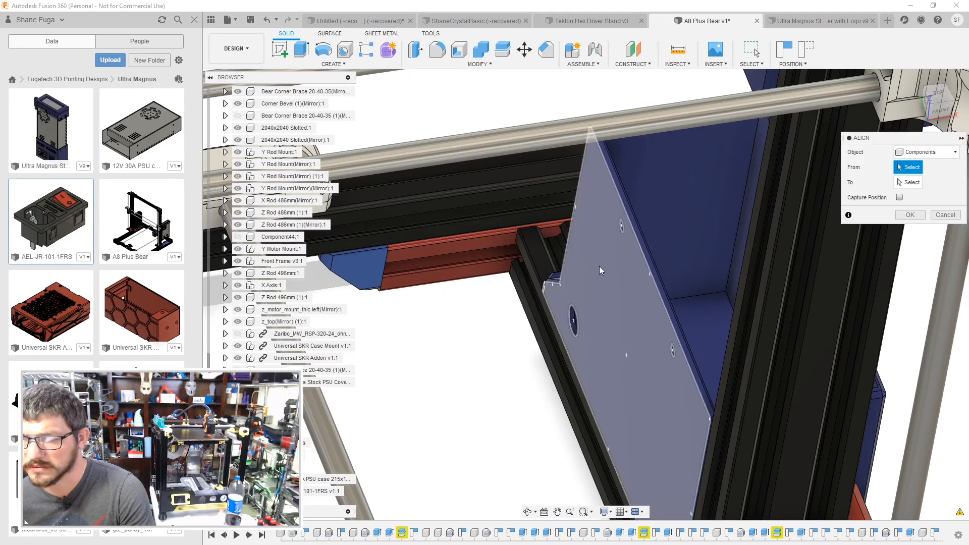
pyautogui.click(561, 293)
pyautogui.scroll(3, 529, 268)
pyautogui.click(530, 267)
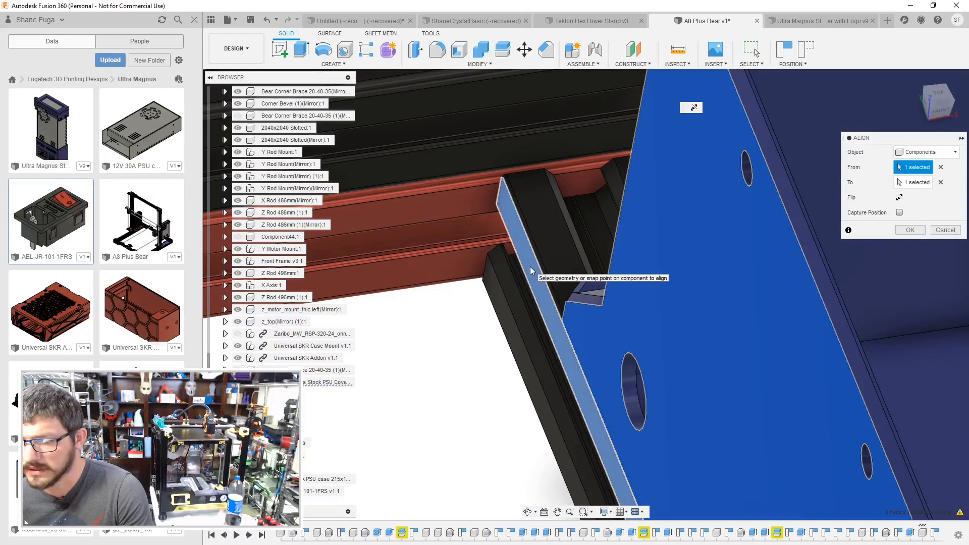
pyautogui.click(909, 230)
# Step: Hide the PSU cap and check from above how the PSU cover's mounting hole lines up with the extrusion slot edges
pyautogui.keyDown('shift'); pyautogui.moveTo(908, 228); pyautogui.dragTo(858, 228, button='middle'); pyautogui.keyUp('shift')
pyautogui.click(937, 102)
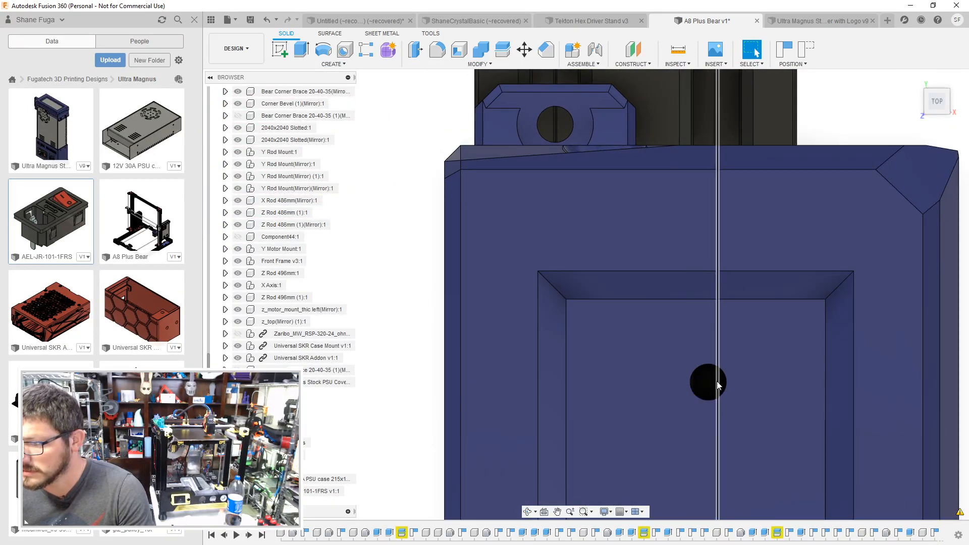
pyautogui.click(718, 384)
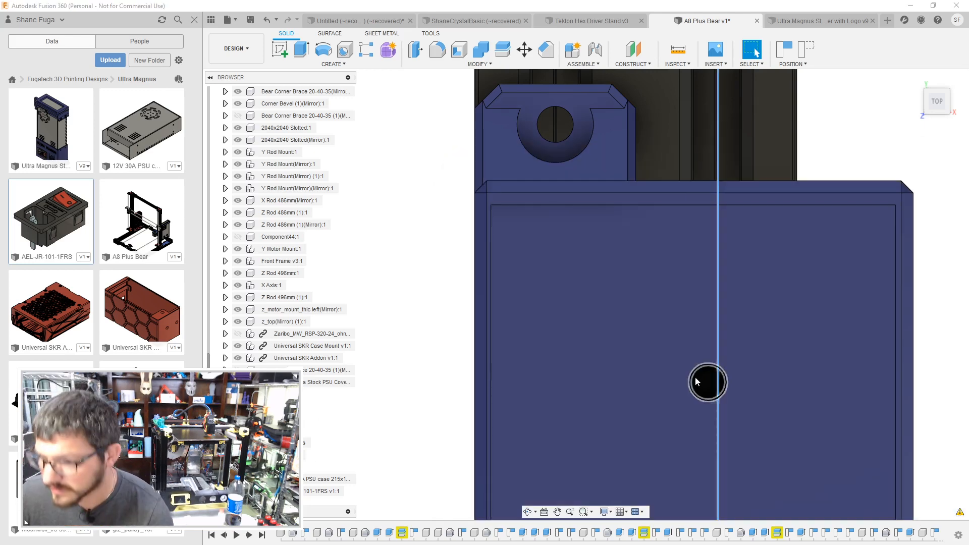
pyautogui.moveTo(693, 366); pyautogui.dragTo(600, 364, button='middle')
pyautogui.scroll(8, 622, 353)
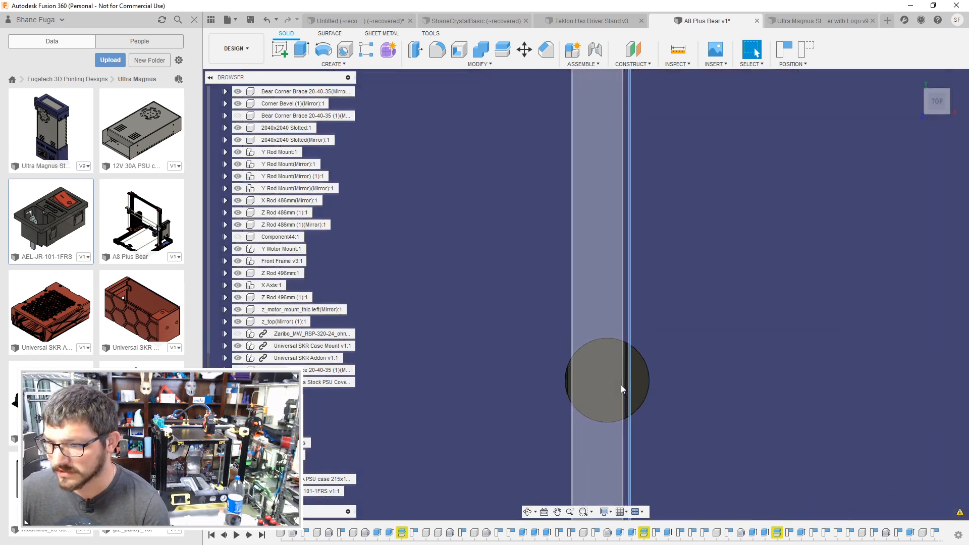
pyautogui.scroll(2, 626, 374)
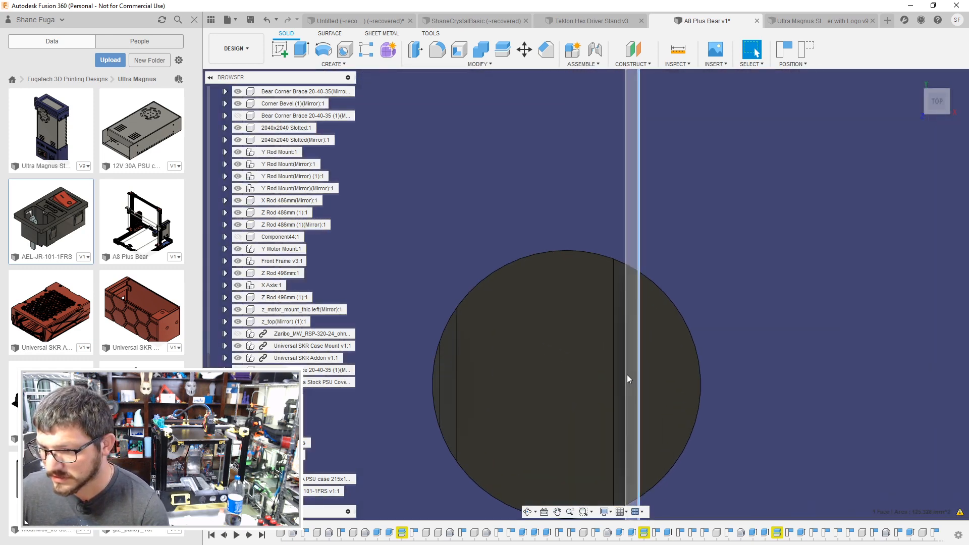
pyautogui.scroll(-3, 625, 375)
pyautogui.scroll(-6, 625, 374)
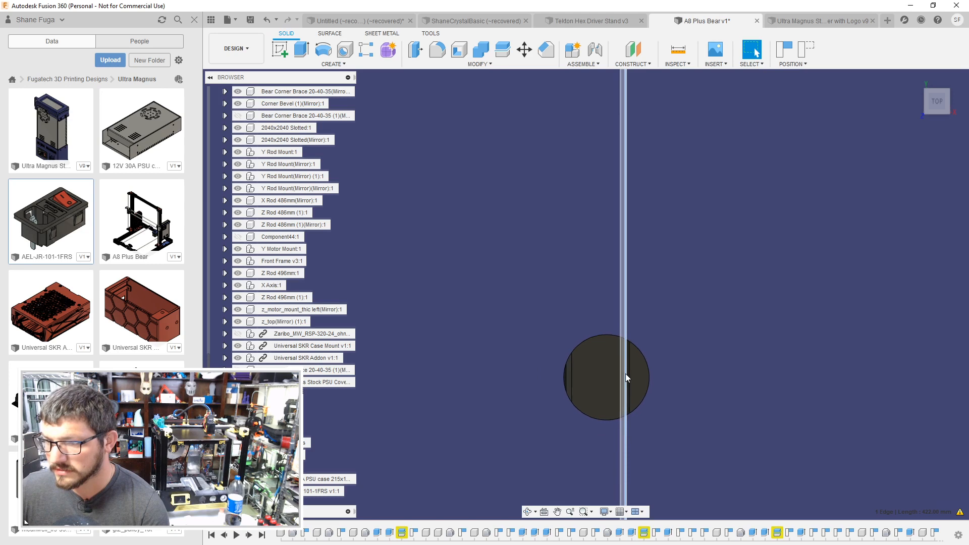
pyautogui.scroll(-3, 751, 300)
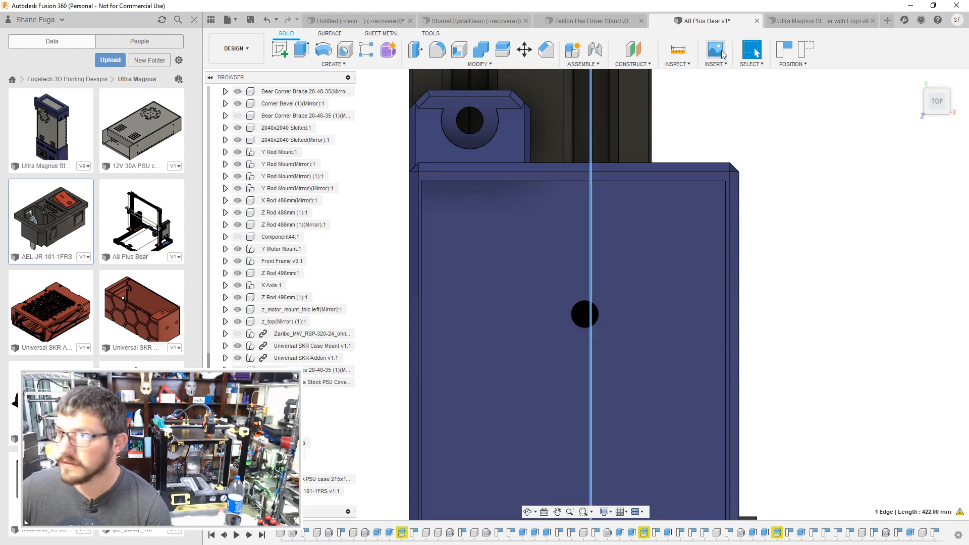
# Step: Switch to the Ultra Magnus PSU cover design and go up to the Fugatech 3D Printing Designs project folder
pyautogui.click(794, 21)
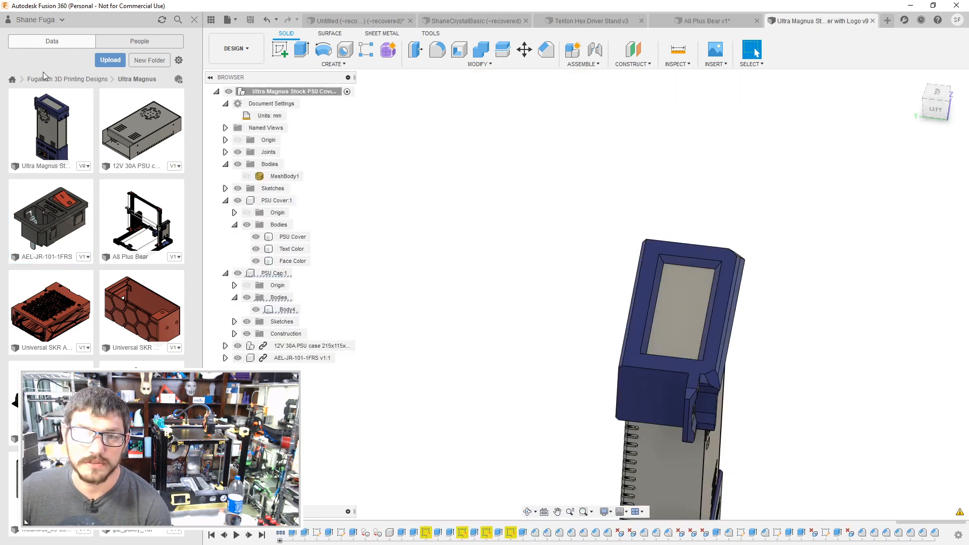
pyautogui.click(41, 80)
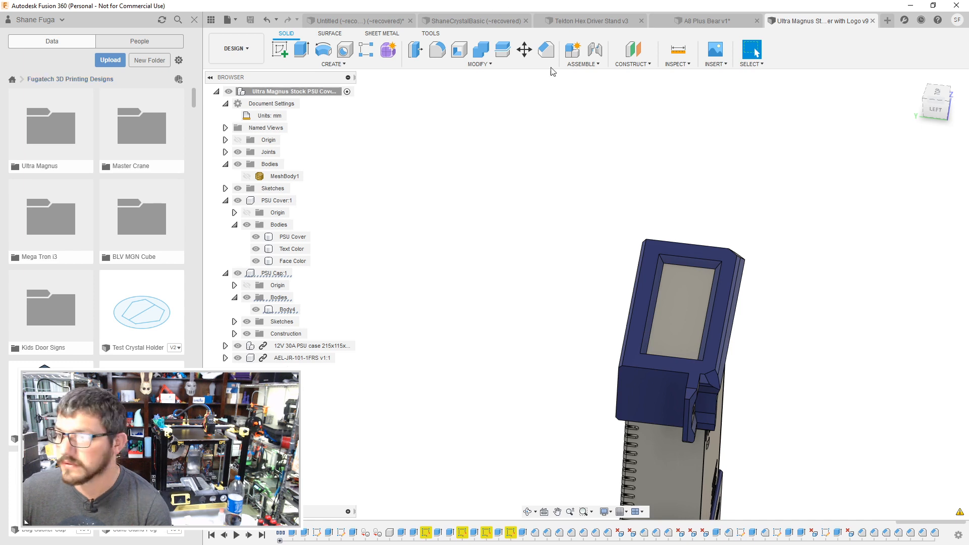
pyautogui.keyDown('shift'); pyautogui.moveTo(679, 147); pyautogui.dragTo(712, 151, button='middle'); pyautogui.keyUp('shift')
pyautogui.moveTo(376, 316); pyautogui.dragTo(374, 137, button='middle')
pyautogui.scroll(3, 406, 298)
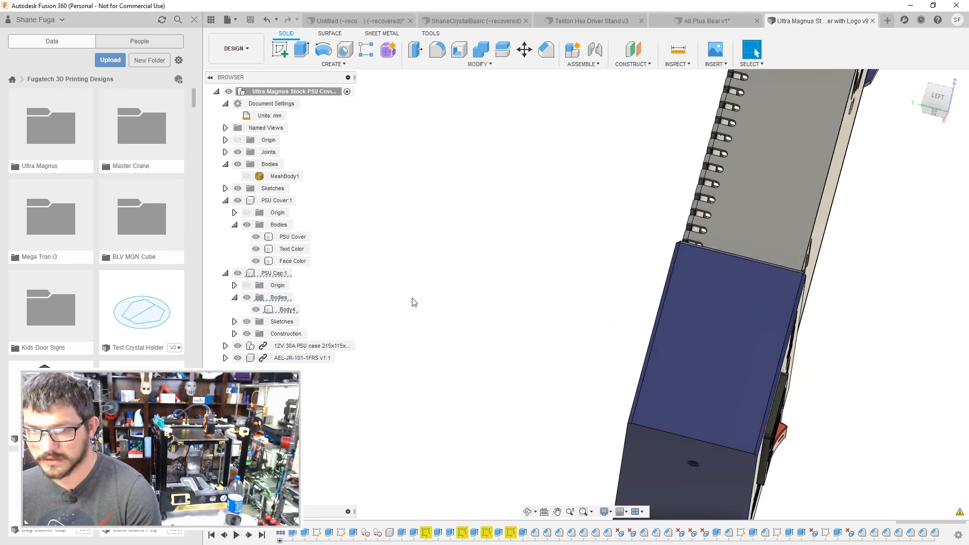
# Step: Hide the 12V 30A PSU case to expose the insides of the PSU cover and PSU cap
pyautogui.click(686, 273)
pyautogui.click(239, 347)
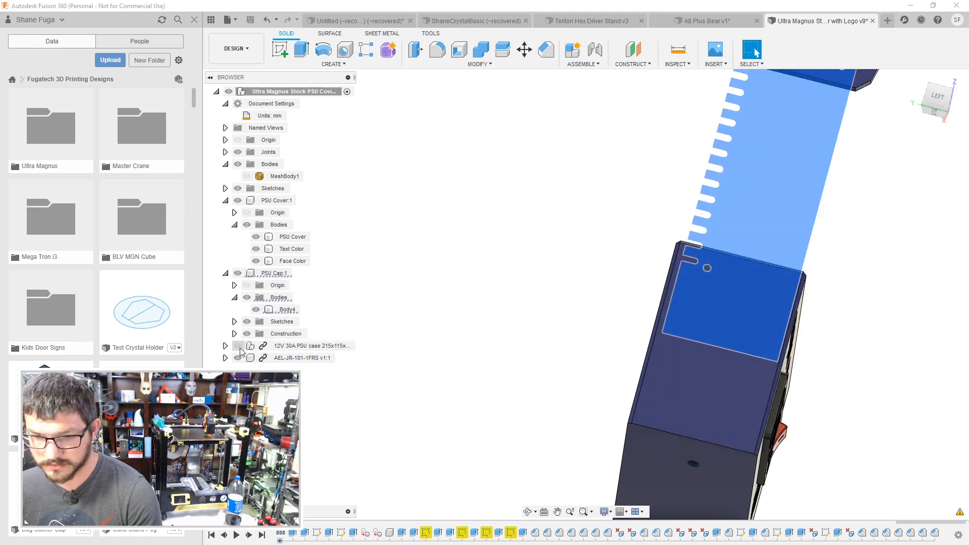
pyautogui.keyDown('shift'); pyautogui.moveTo(533, 257); pyautogui.dragTo(676, 143, button='middle'); pyautogui.keyUp('shift')
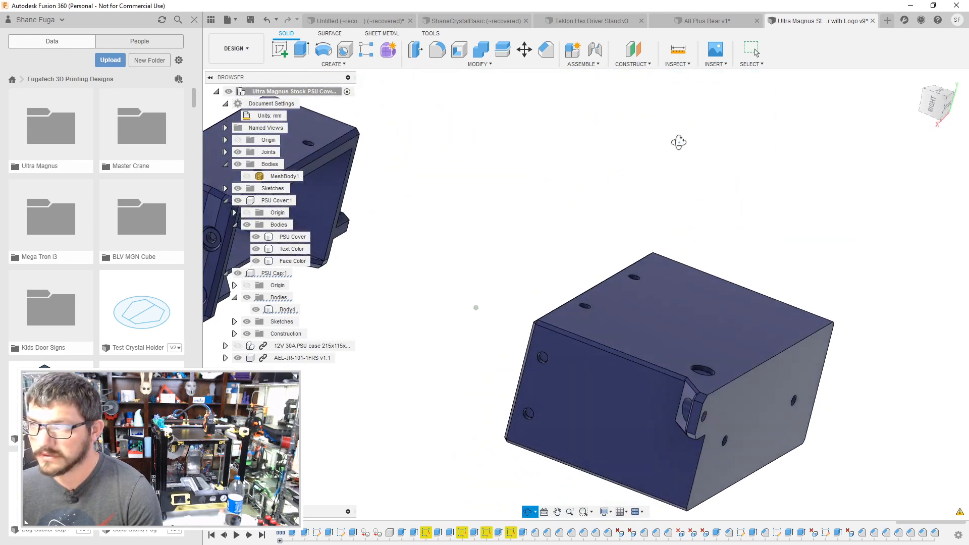
pyautogui.moveTo(557, 194); pyautogui.dragTo(710, 170, button='middle')
# Step: Align the PSU cap's inner side wall with the matching inner side wall of the PSU cover
pyautogui.click(479, 64)
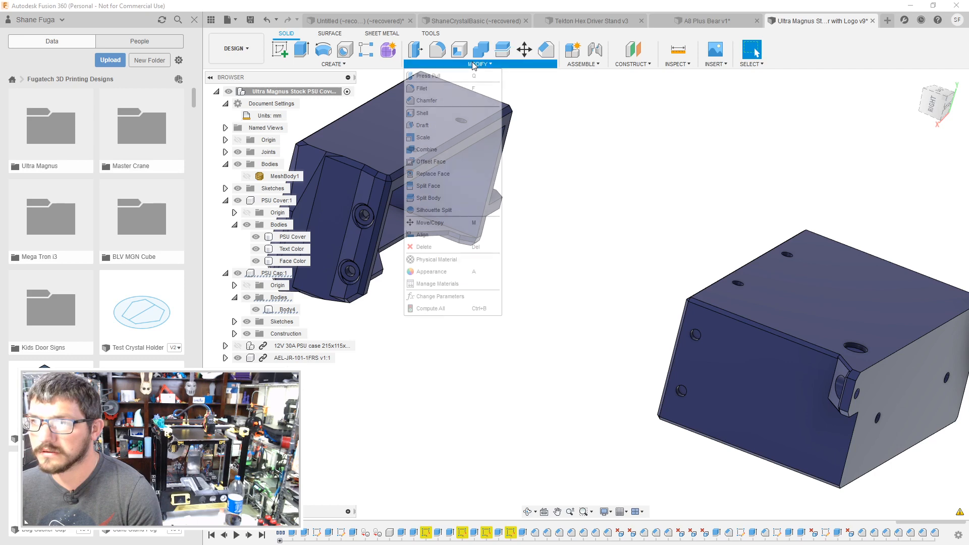
pyautogui.click(424, 234)
pyautogui.click(454, 162)
pyautogui.keyDown('shift'); pyautogui.moveTo(579, 188); pyautogui.dragTo(632, 190, button='middle'); pyautogui.keyUp('shift')
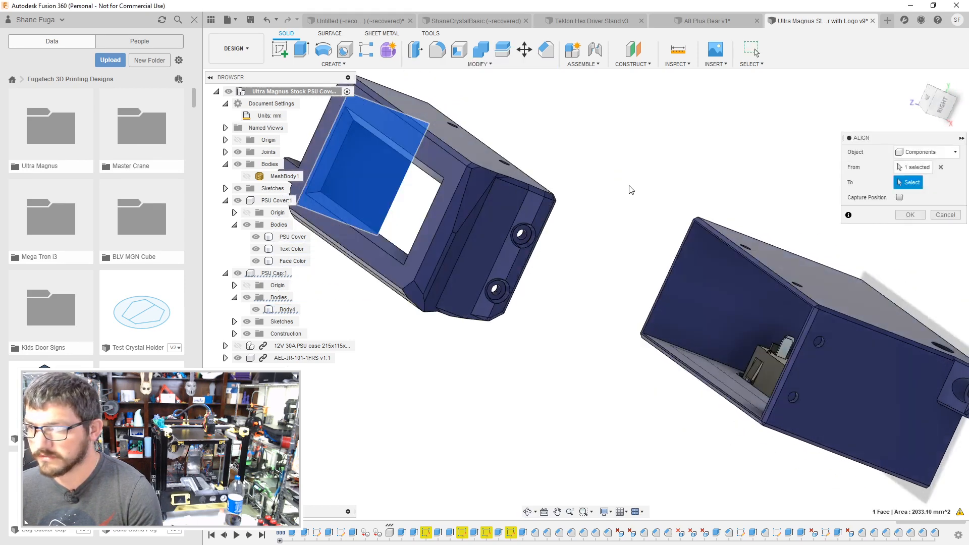
pyautogui.click(692, 292)
pyautogui.click(911, 230)
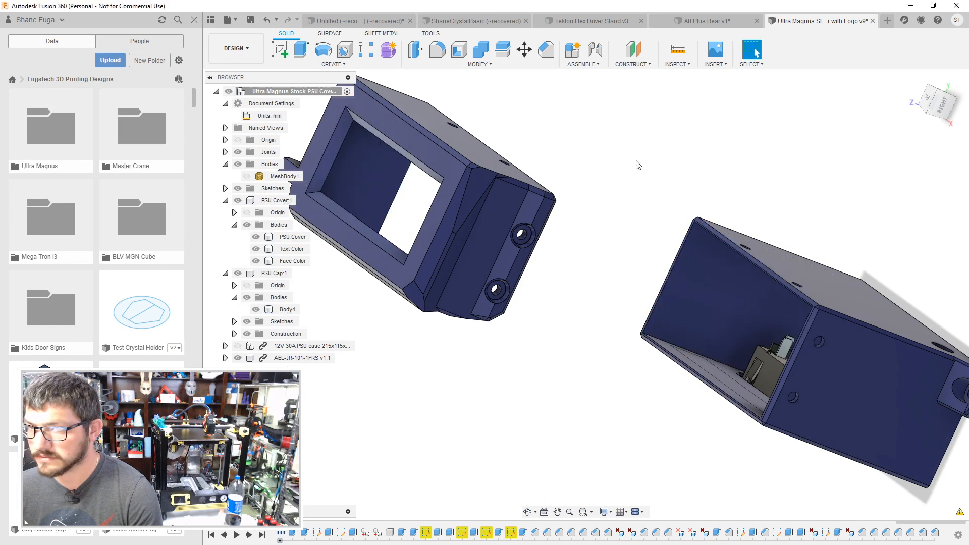
# Step: Show the 12V 30A PSU case again and save the design as a new version described as User Saved
pyautogui.keyDown('shift'); pyautogui.moveTo(638, 165); pyautogui.dragTo(665, 99, button='middle'); pyautogui.keyUp('shift')
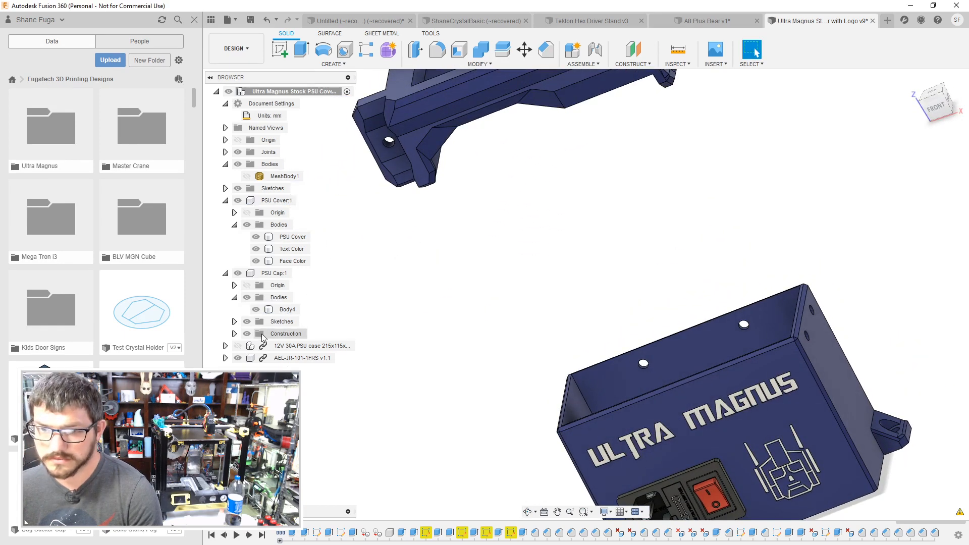
pyautogui.click(238, 345)
pyautogui.keyDown('shift'); pyautogui.moveTo(417, 277); pyautogui.dragTo(419, 219, button='middle'); pyautogui.keyUp('shift')
pyautogui.hotkey('ctrl', 's')
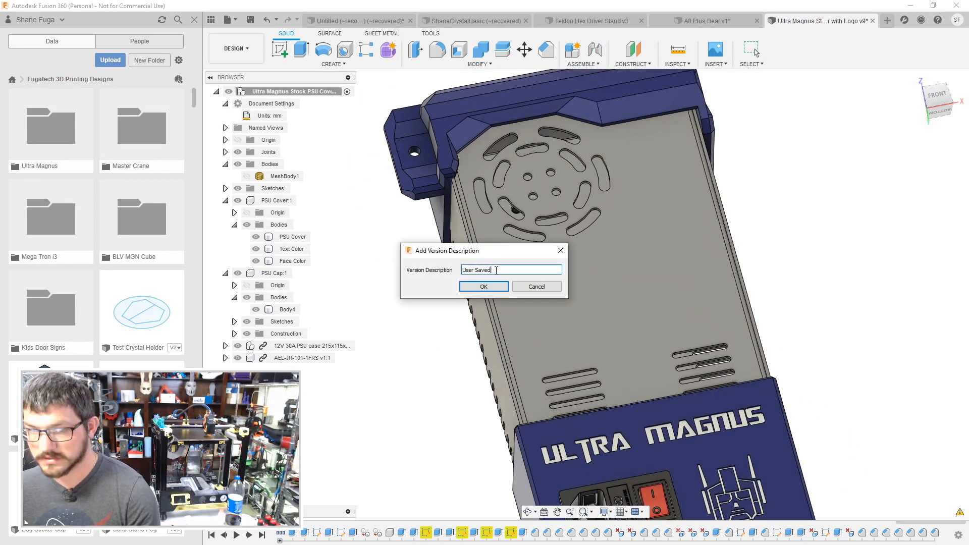
pyautogui.click(482, 287)
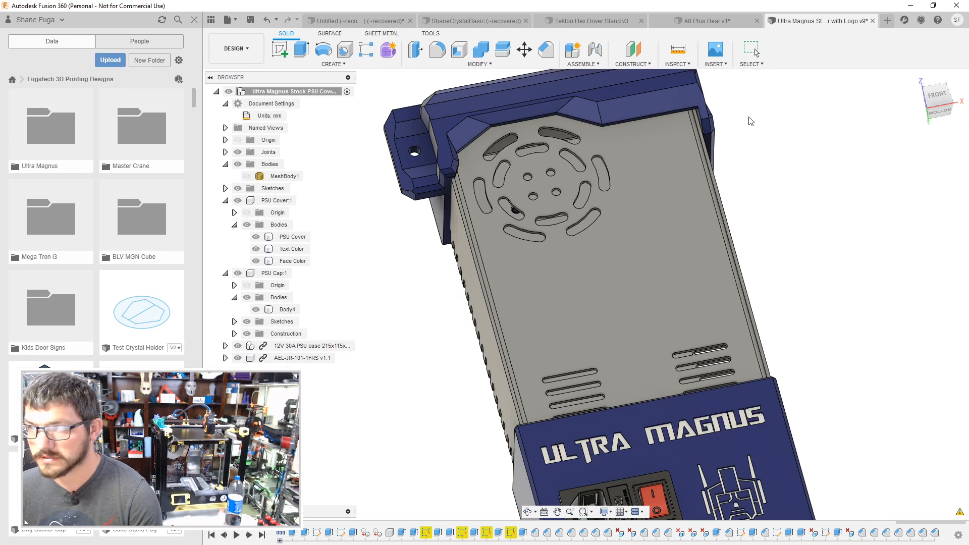
# Step: In the A8 Plus Bear assembly, update the outdated linked PSU cover design and show the PSU case and PSU cap
pyautogui.click(719, 23)
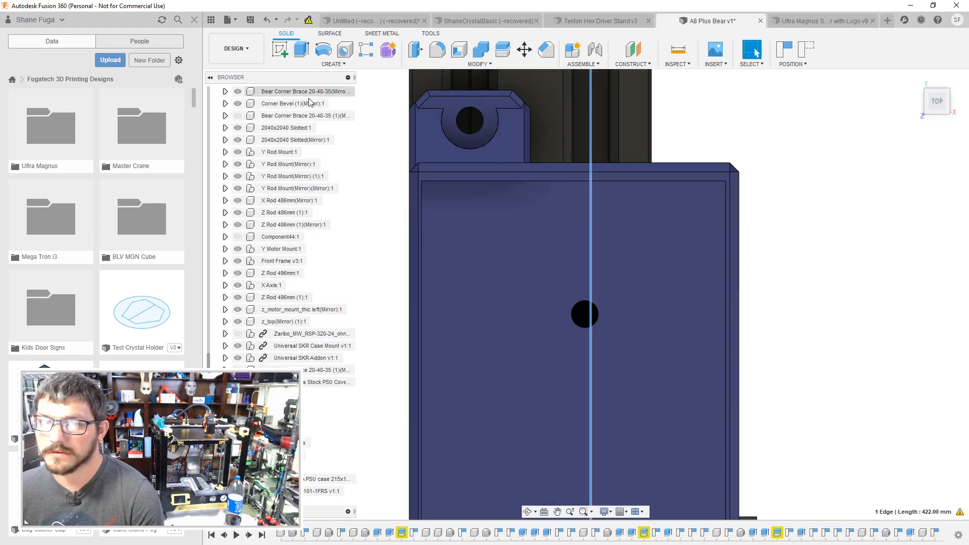
pyautogui.scroll(-5, 628, 232)
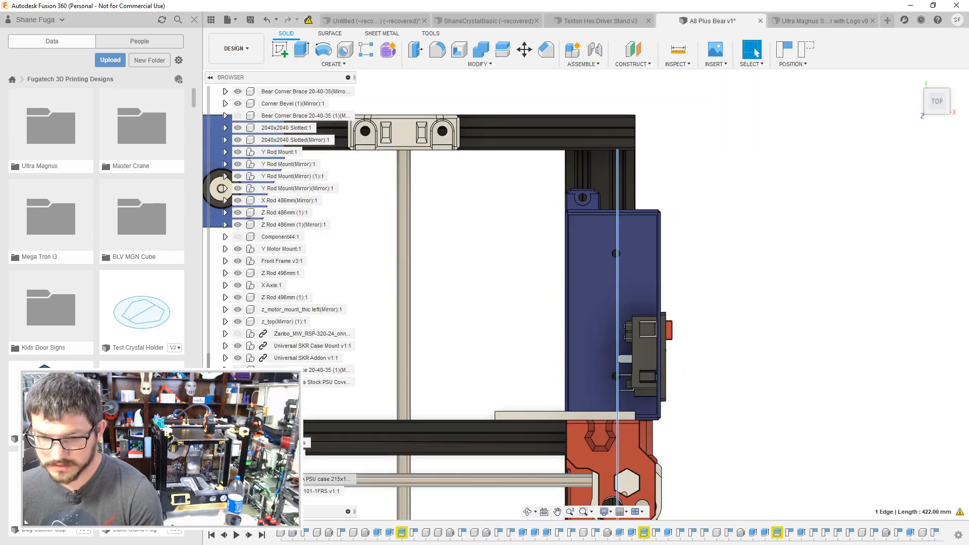
pyautogui.click(238, 479)
pyautogui.click(238, 467)
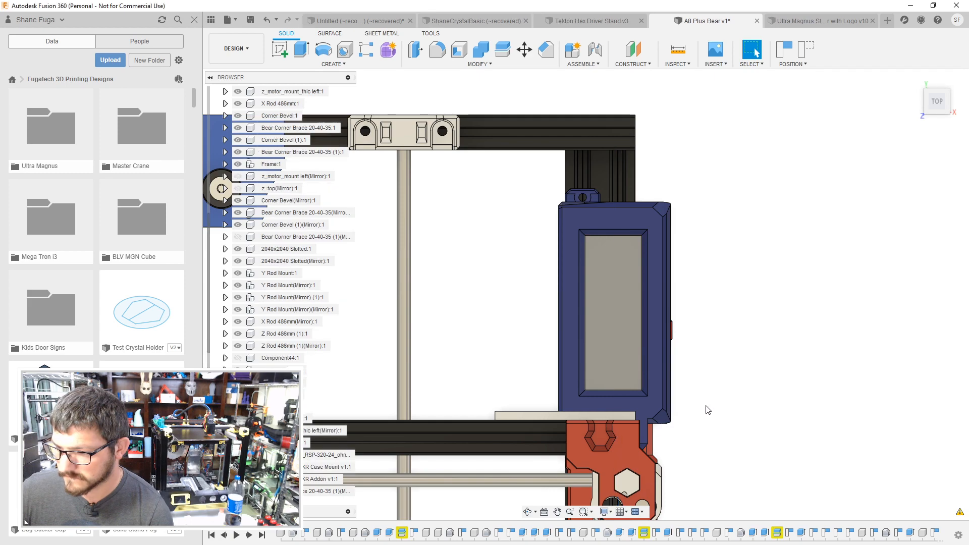
# Step: Examine the PSU cap against the frame, checking from the right side whether its mounting hole is centred on the extrusion slot
pyautogui.keyDown('shift'); pyautogui.moveTo(706, 410); pyautogui.dragTo(382, 323, button='middle'); pyautogui.keyUp('shift')
pyautogui.scroll(6, 586, 428)
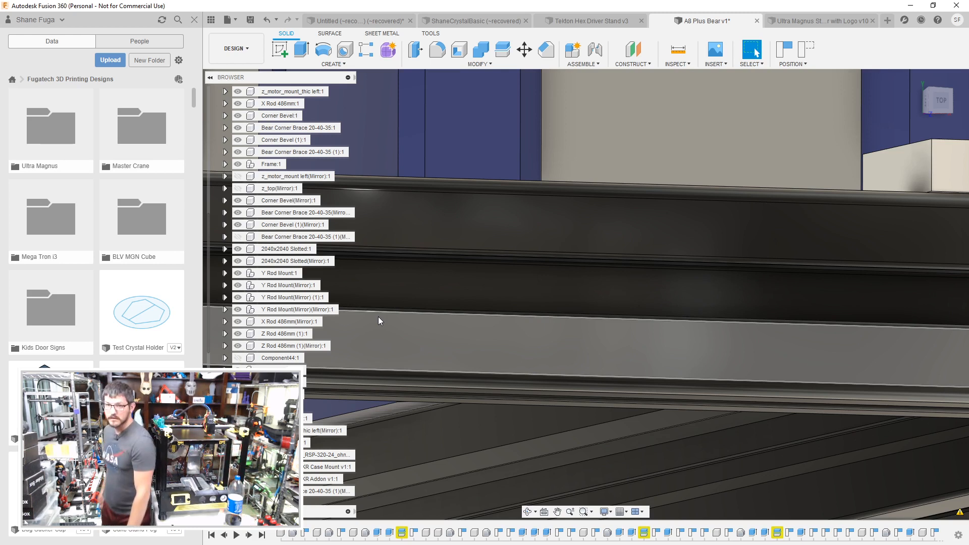
pyautogui.scroll(-5, 410, 317)
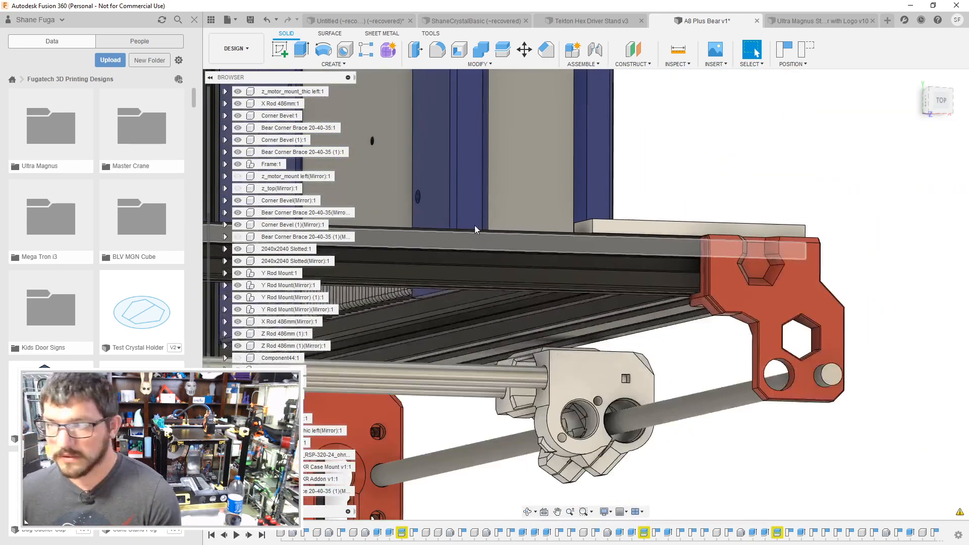
pyautogui.moveTo(480, 204); pyautogui.dragTo(512, 362, button='middle')
pyautogui.keyDown('shift'); pyautogui.moveTo(638, 223); pyautogui.dragTo(568, 221, button='middle'); pyautogui.keyUp('shift')
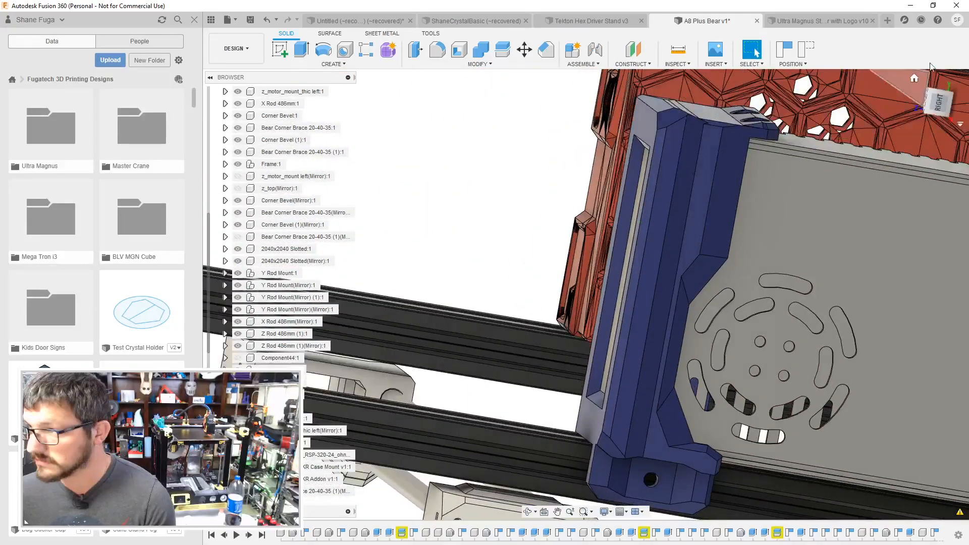
pyautogui.click(933, 112)
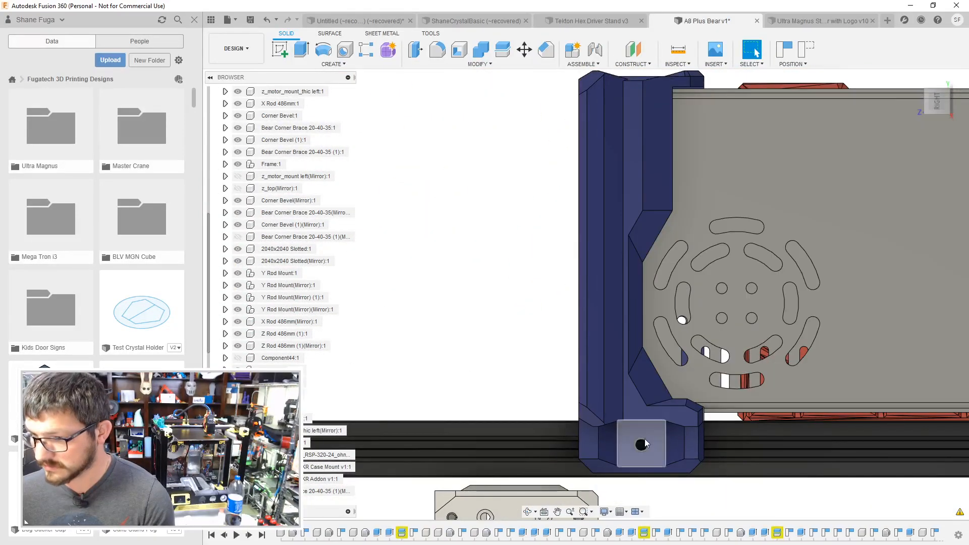
pyautogui.scroll(5, 627, 373)
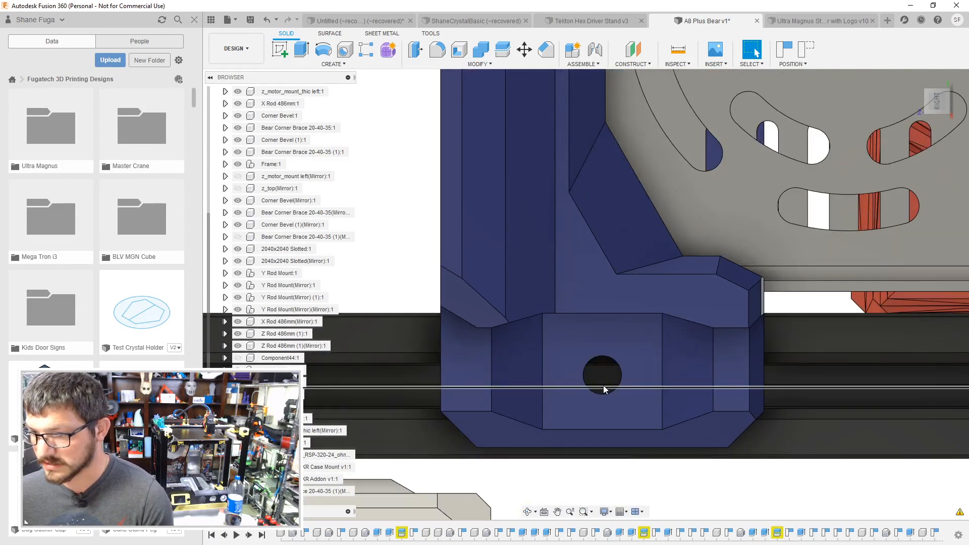
pyautogui.keyDown('shift'); pyautogui.moveTo(598, 379); pyautogui.dragTo(618, 363, button='middle'); pyautogui.keyUp('shift')
# Step: In the Ultra Magnus Stock PSU Cover with Logo design, delete the PSU Cap's last extrusion, Extrude33, from the design history
pyautogui.click(815, 22)
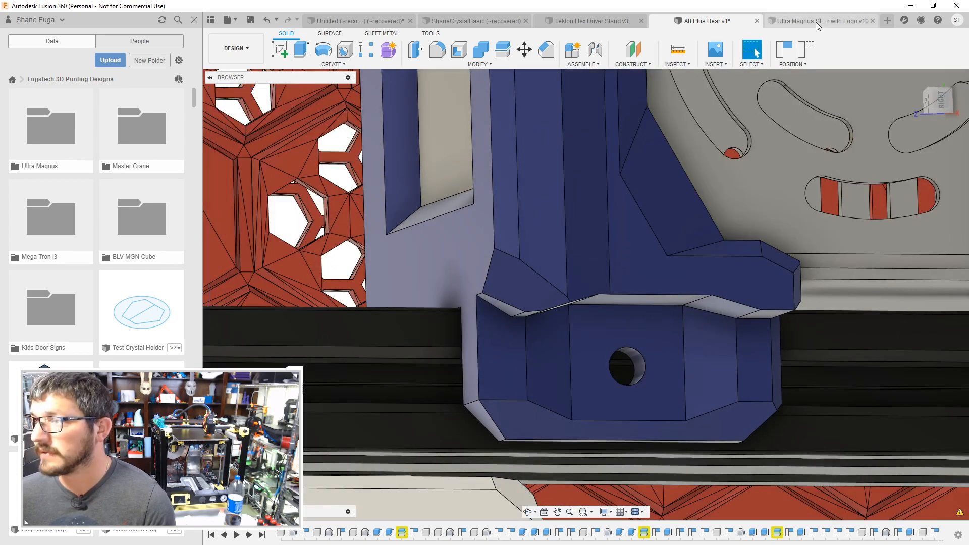
pyautogui.keyDown('shift'); pyautogui.moveTo(520, 191); pyautogui.dragTo(616, 210, button='middle'); pyautogui.keyUp('shift')
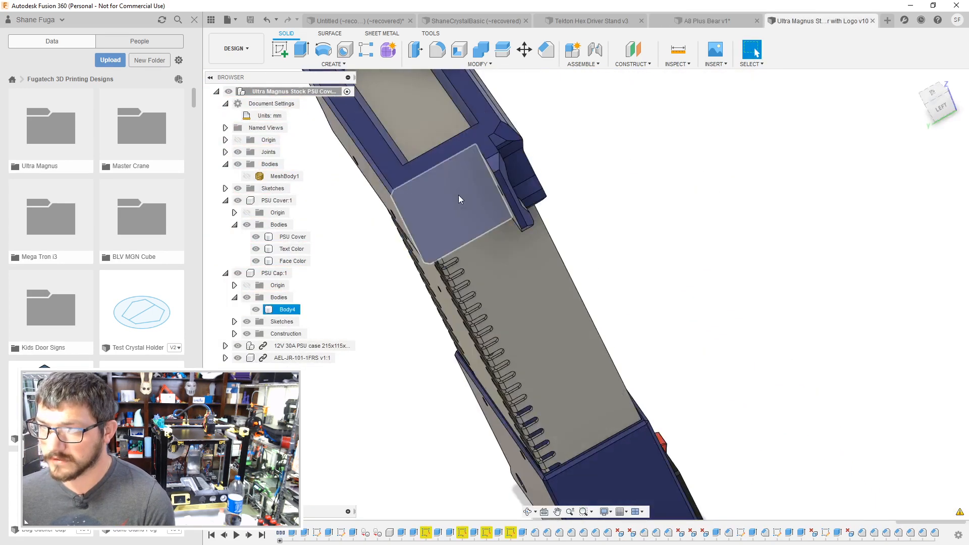
pyautogui.scroll(-10, 912, 535)
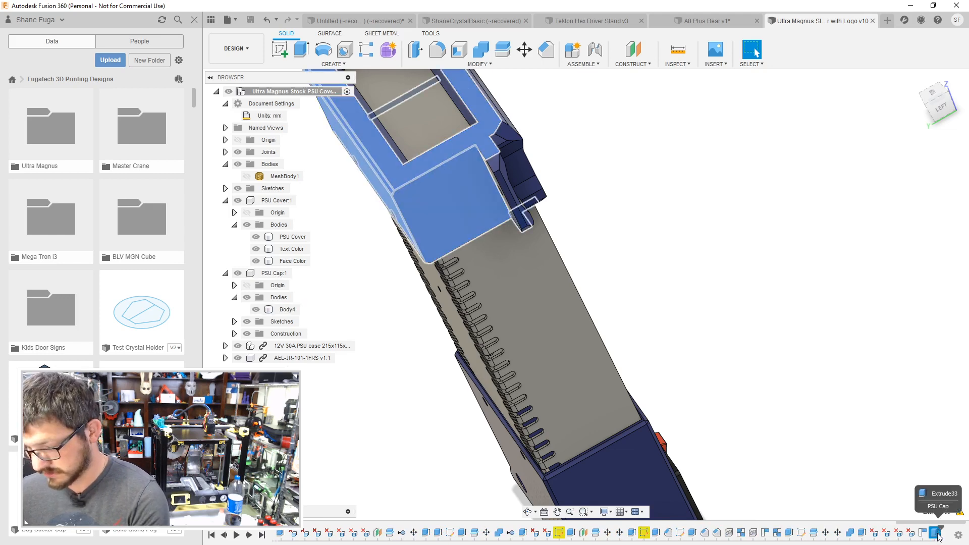
pyautogui.press('Delete')
pyautogui.moveTo(741, 269); pyautogui.dragTo(778, 301, button='middle')
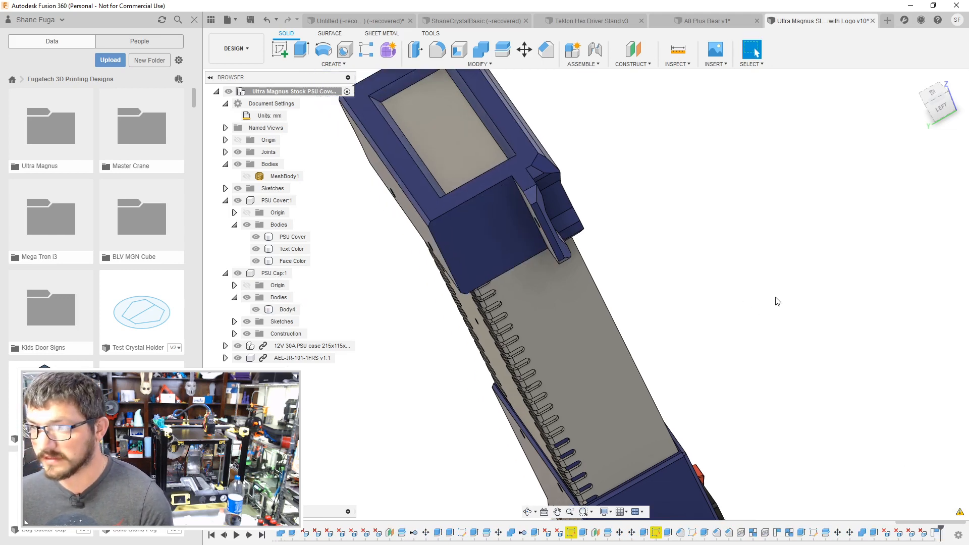
# Step: Save the Ultra Magnus PSU cover design as a new version and update its link in the A8 Plus Bear assembly
pyautogui.click(706, 20)
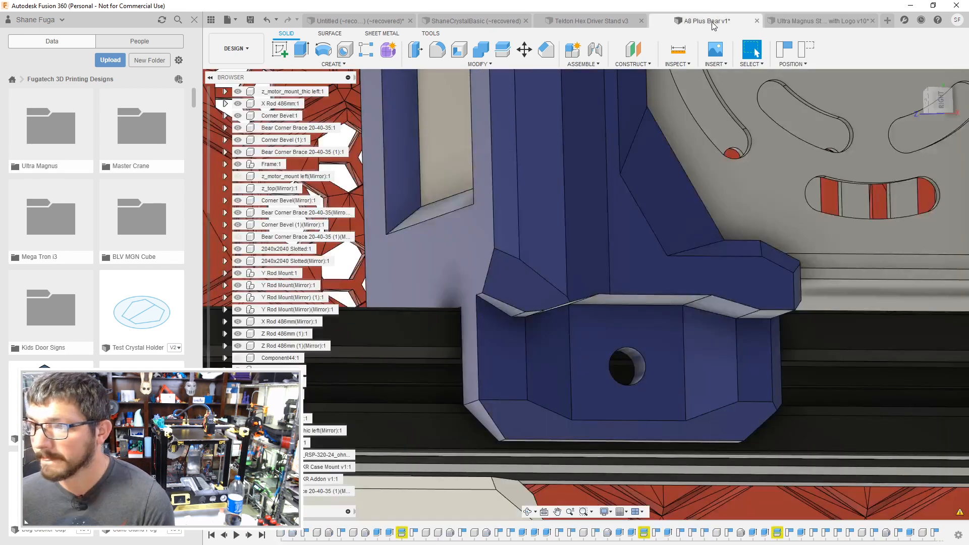
pyautogui.click(827, 21)
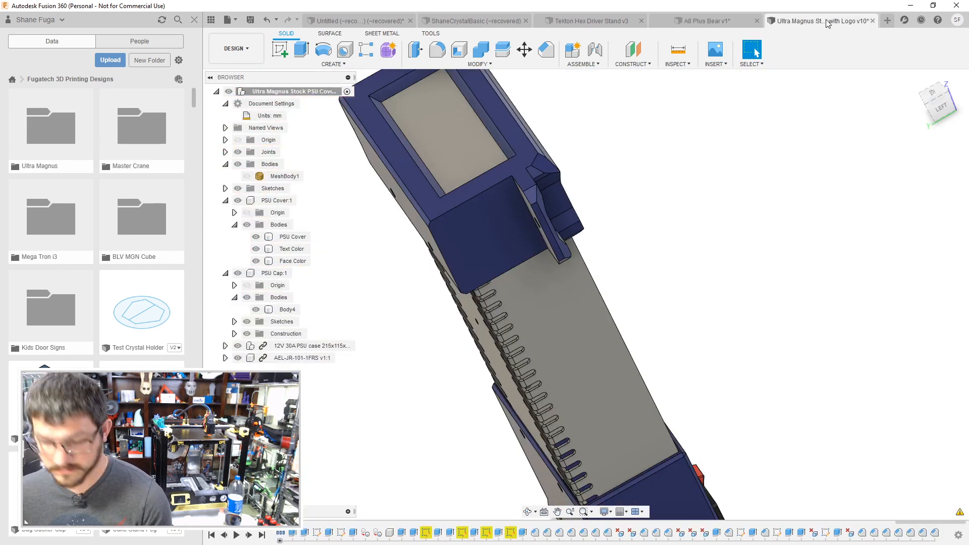
pyautogui.hotkey('ctrl', 's')
pyautogui.click(492, 285)
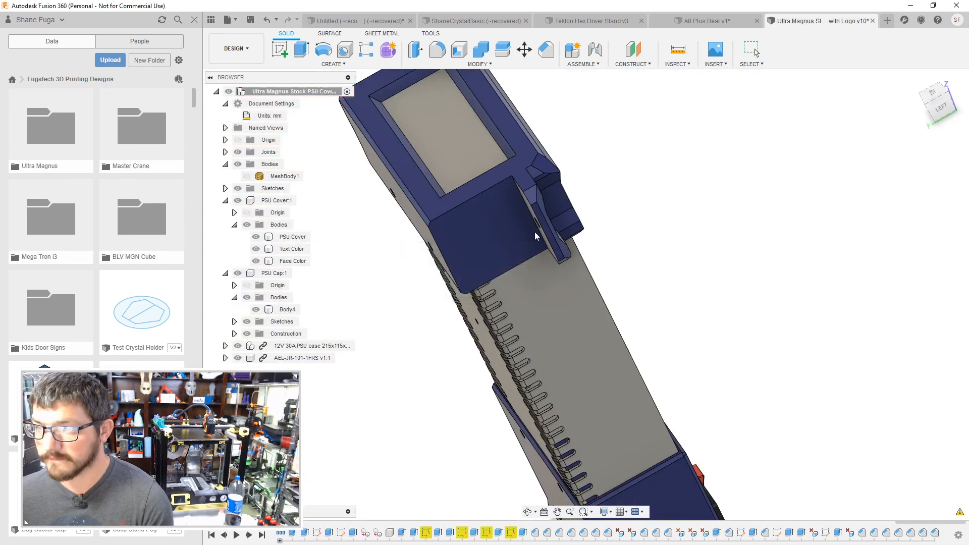
pyautogui.click(714, 22)
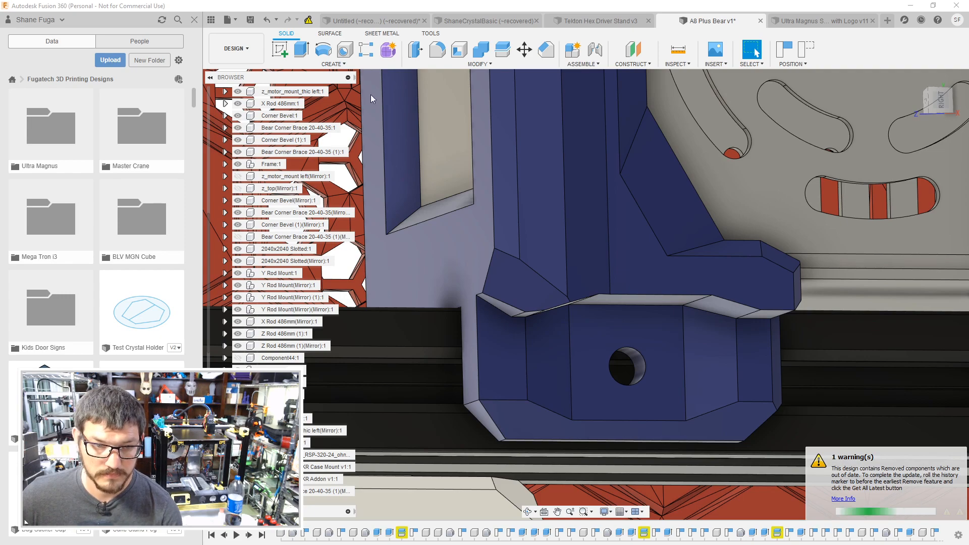
# Step: Move the linked Ultra Magnus PSU cover component -1.5 mm along the X axis in the A8 Plus Bear assembly
pyautogui.keyDown('shift'); pyautogui.moveTo(522, 252); pyautogui.dragTo(441, 296, button='middle'); pyautogui.keyUp('shift')
pyautogui.scroll(-4, 323, 382)
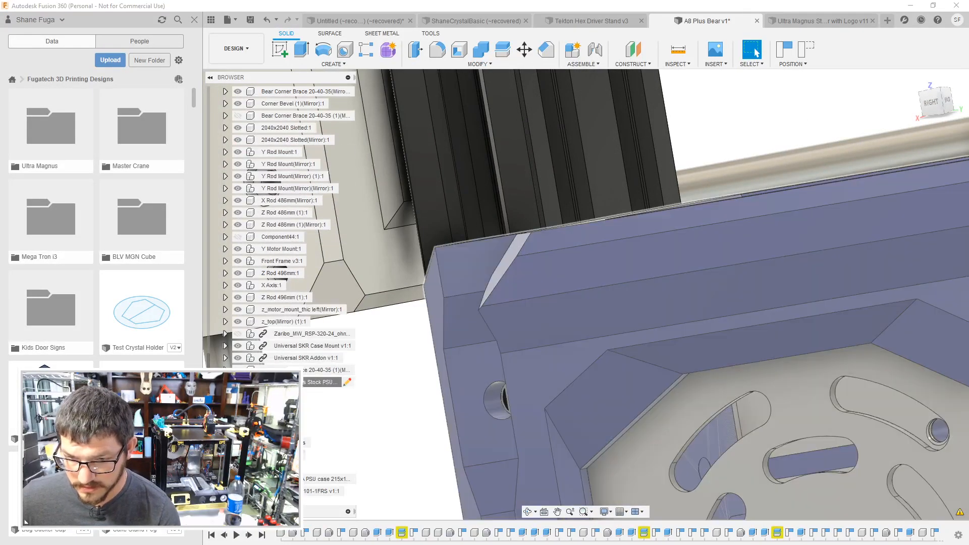
pyautogui.rightClick(323, 382)
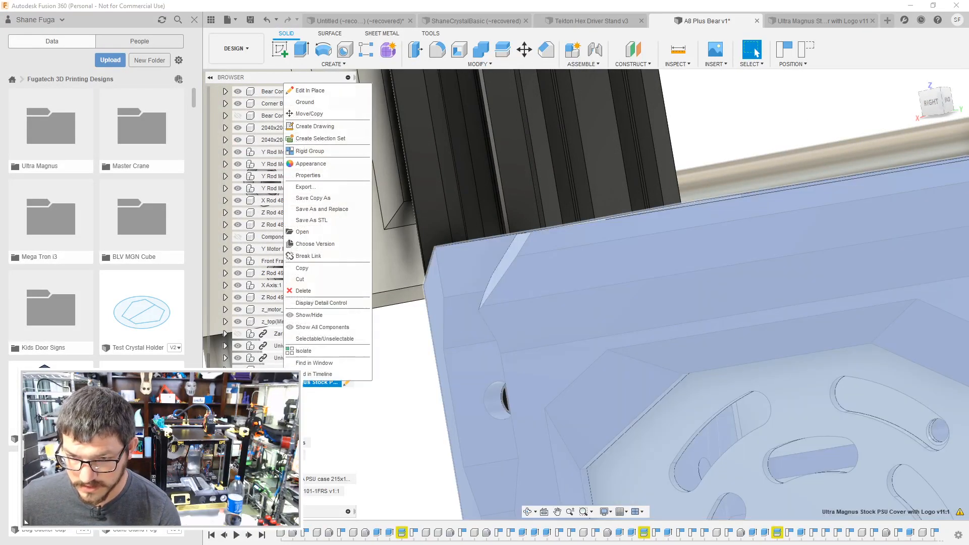
pyautogui.click(303, 113)
pyautogui.scroll(-5, 610, 325)
pyautogui.moveTo(615, 301); pyautogui.dragTo(468, 189, button='middle')
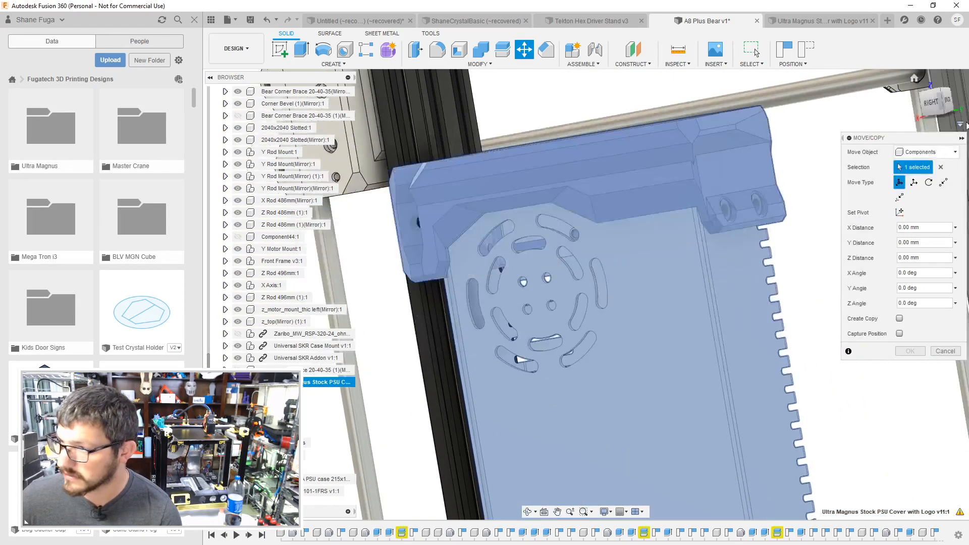
pyautogui.click(932, 101)
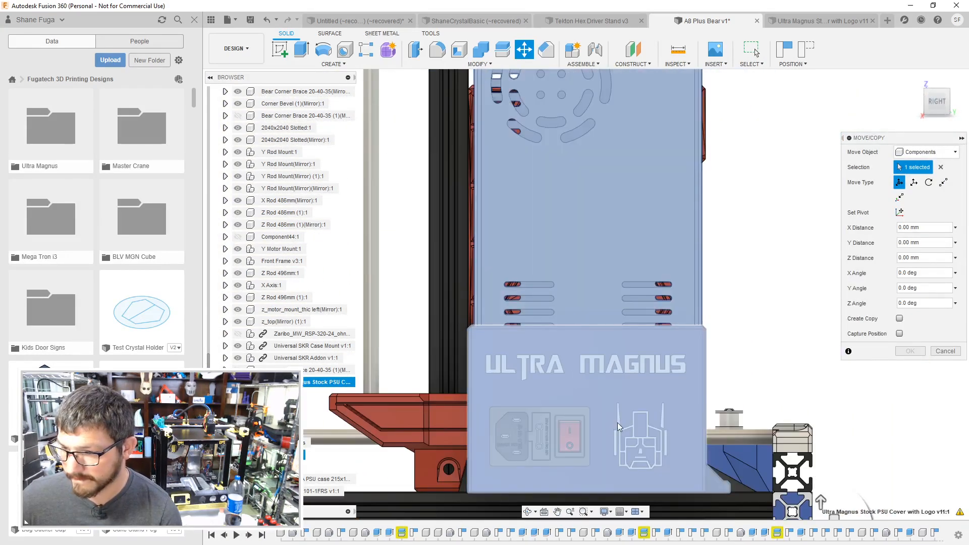
pyautogui.moveTo(618, 426); pyautogui.dragTo(596, 297, button='middle')
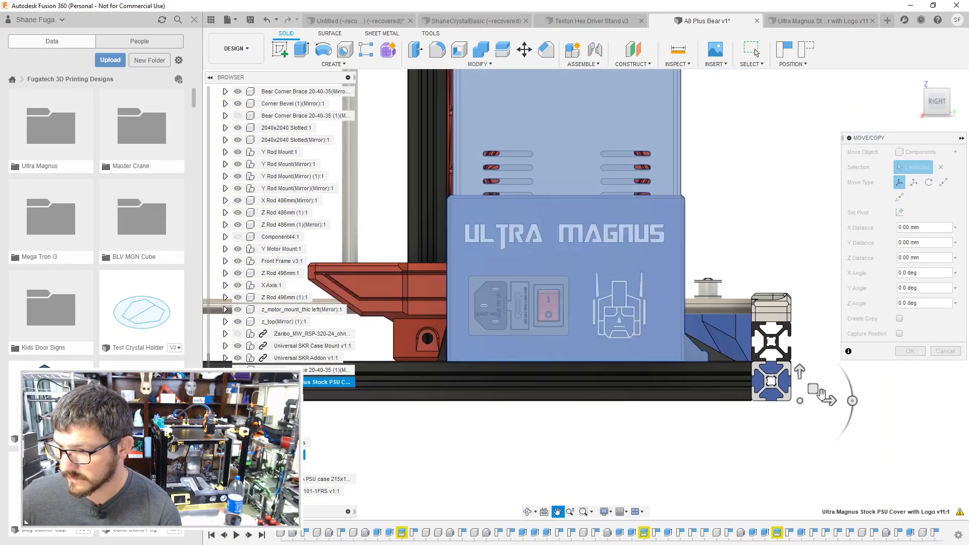
pyautogui.moveTo(828, 400); pyautogui.dragTo(809, 401)
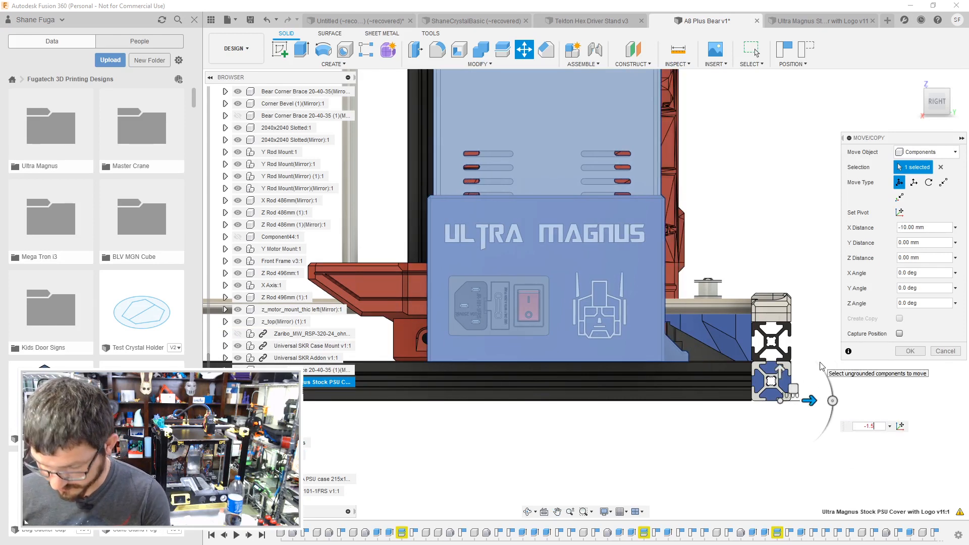
pyautogui.write('-1.5')
pyautogui.press('Return')
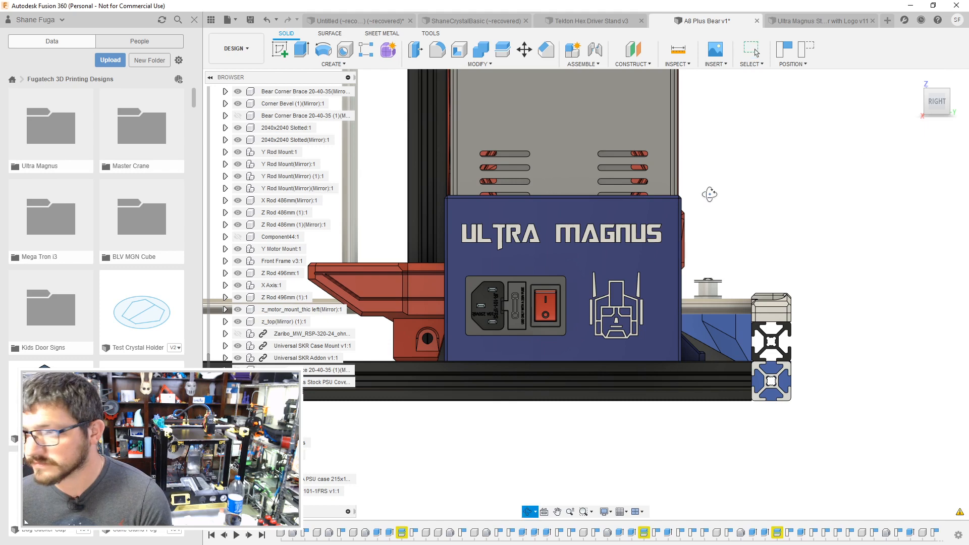
# Step: Inspect the side edge of the moved Ultra Magnus PSU cover against the vertical frame extrusion
pyautogui.keyDown('shift'); pyautogui.moveTo(696, 200); pyautogui.dragTo(714, 227, button='middle'); pyautogui.keyUp('shift')
pyautogui.scroll(8, 441, 197)
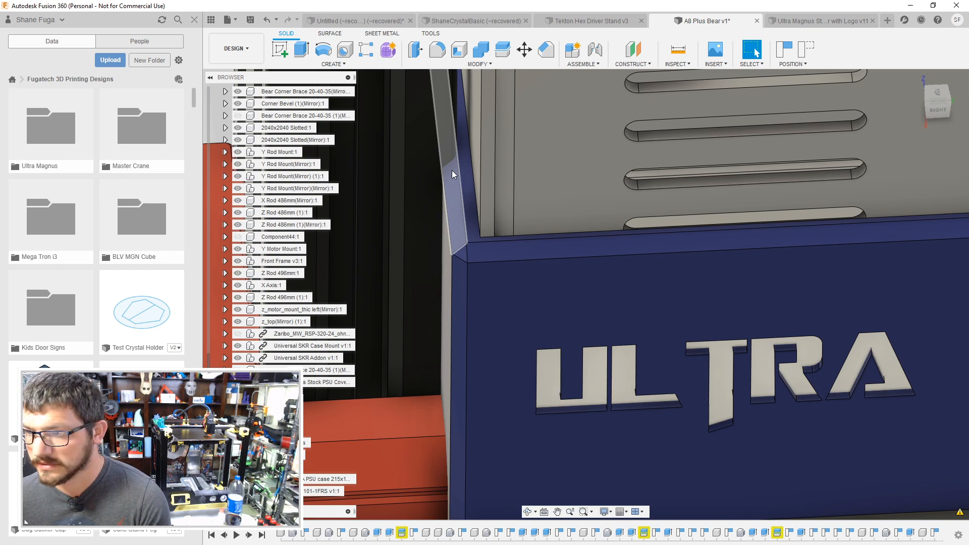
pyautogui.scroll(-5, 453, 170)
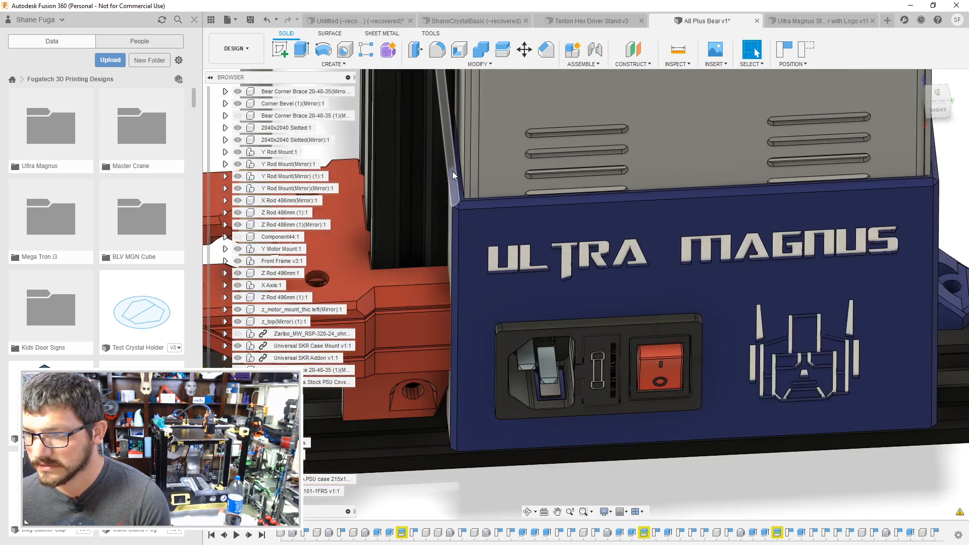
pyautogui.click(789, 20)
pyautogui.click(719, 22)
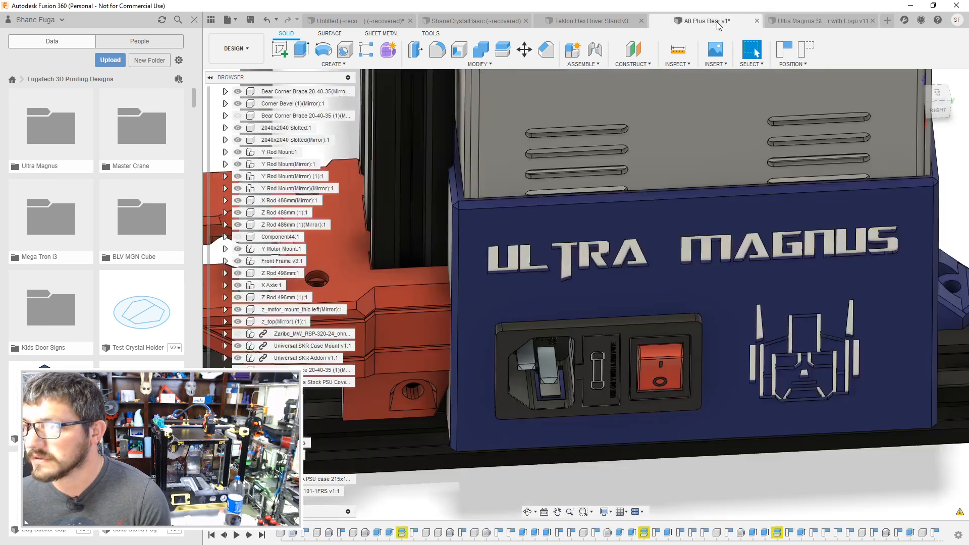
# Step: Find the Mega Tron PSU Cover v1 design in the Mega Tron i3 project folder, open it and view its PSU cap and cover
pyautogui.scroll(-5, 104, 322)
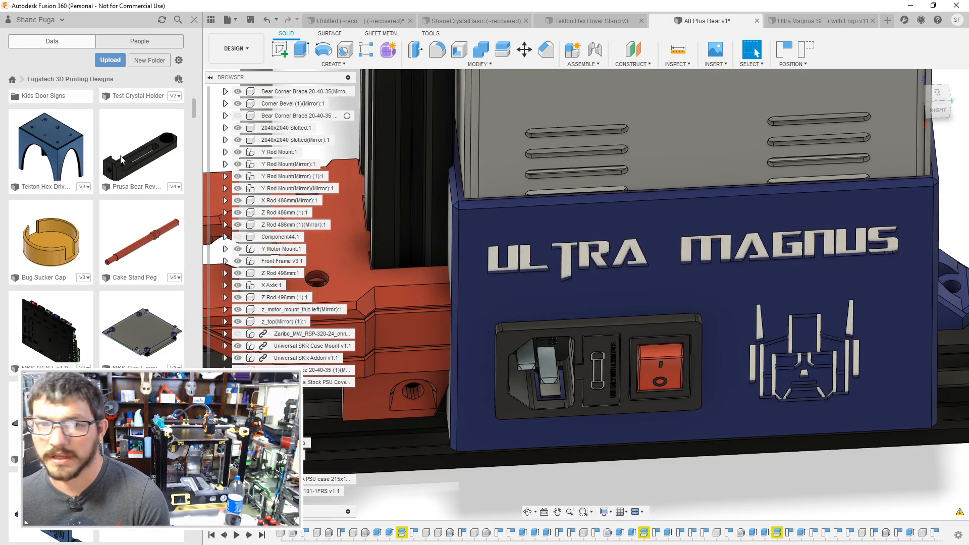
pyautogui.scroll(5, 83, 107)
pyautogui.doubleClick(73, 122)
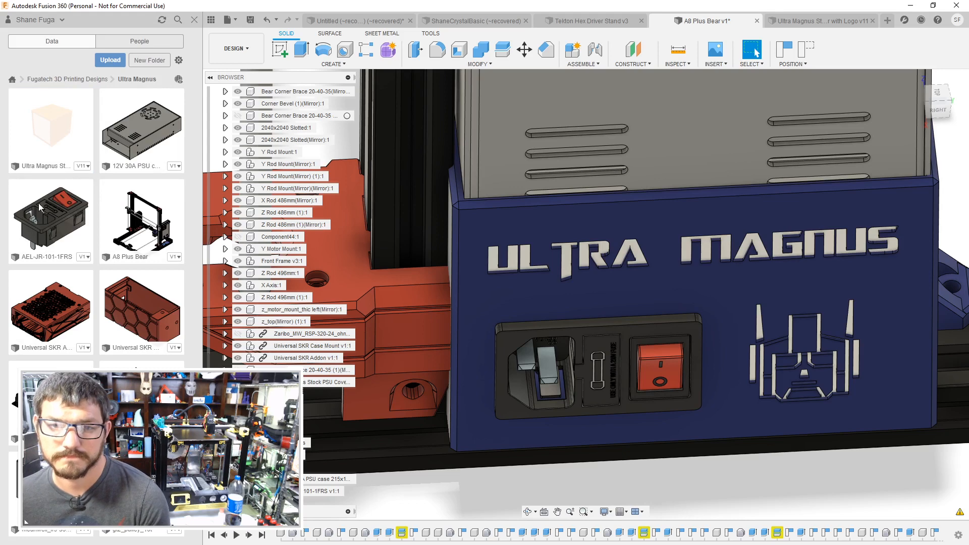
pyautogui.click(55, 81)
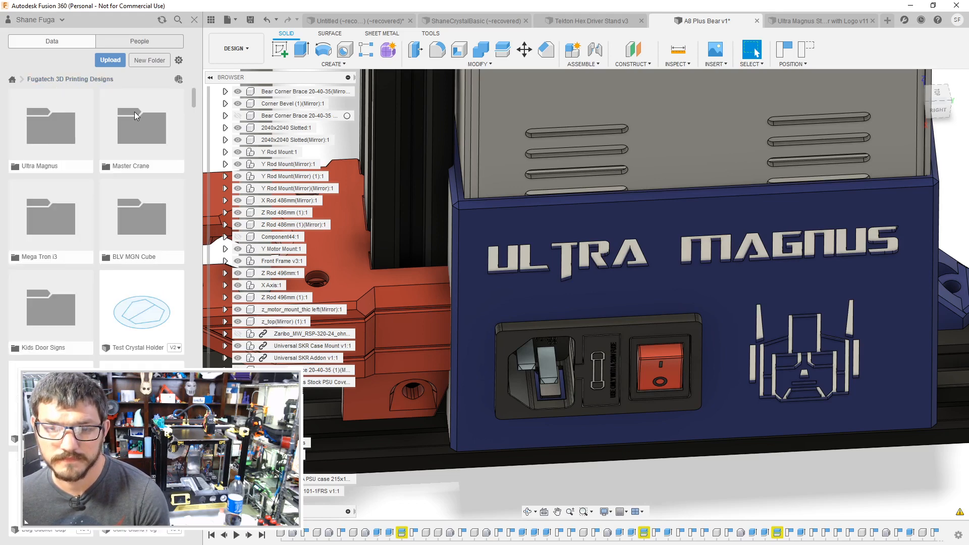
pyautogui.doubleClick(71, 214)
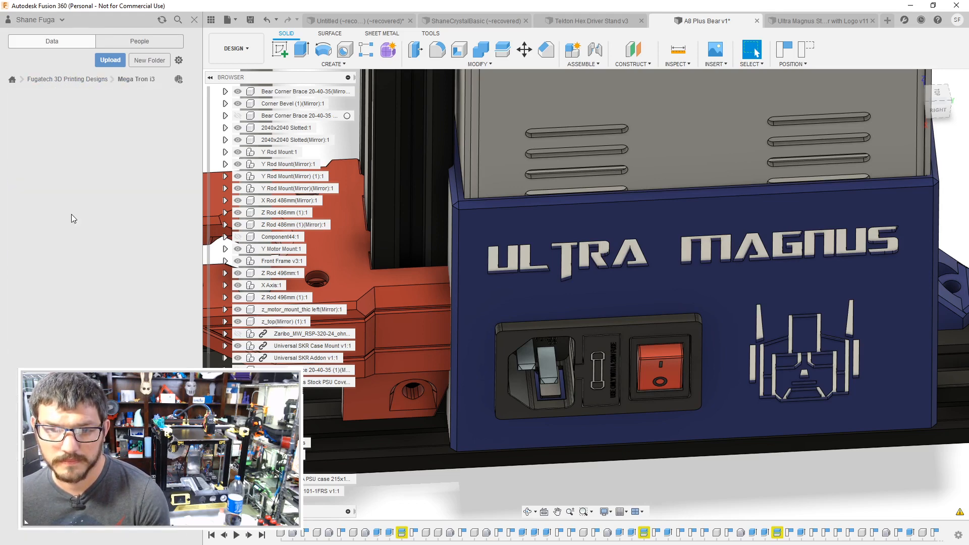
pyautogui.scroll(-10, 85, 206)
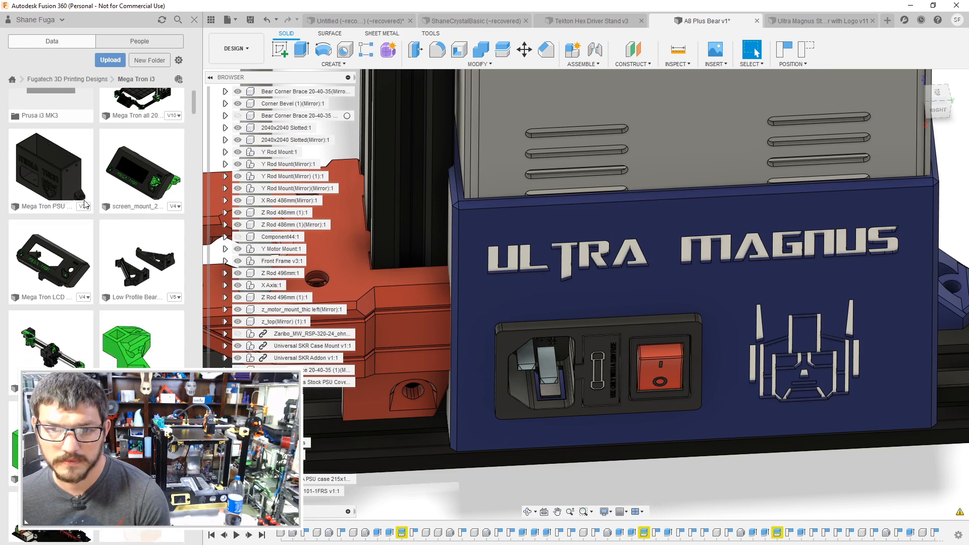
pyautogui.scroll(-8, 84, 208)
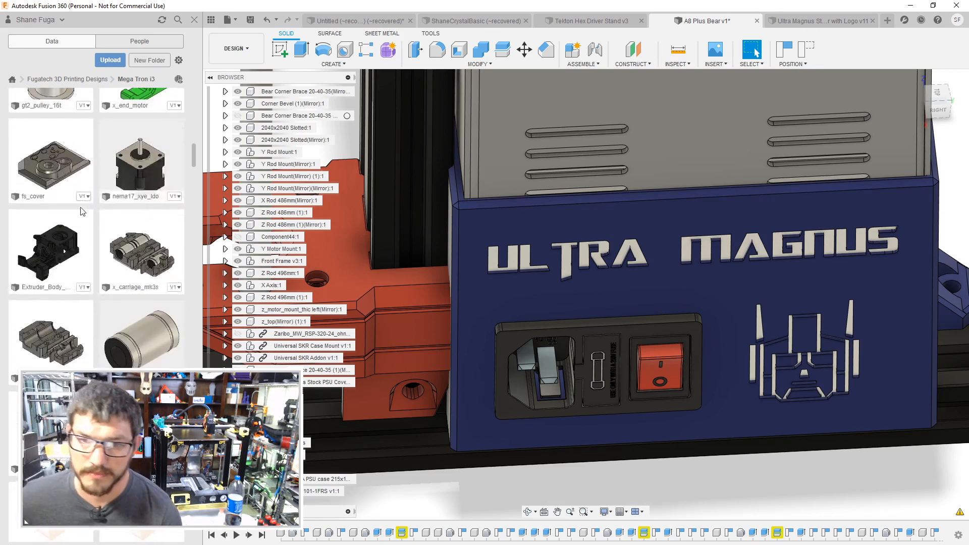
pyautogui.scroll(-10, 90, 216)
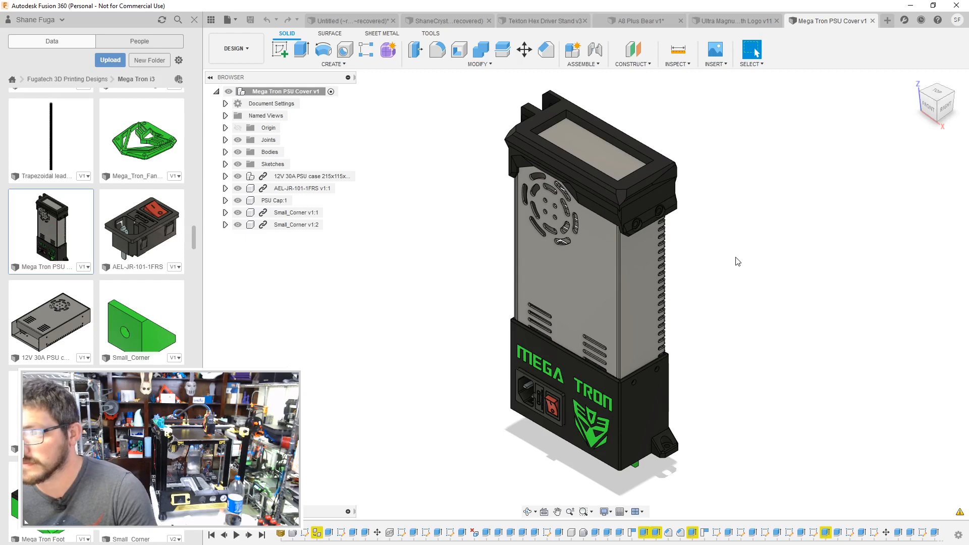
pyautogui.keyDown('shift'); pyautogui.moveTo(737, 261); pyautogui.dragTo(795, 252, button='middle'); pyautogui.keyUp('shift')
# Step: Open the Mega Tron PSU Cover v6 design, view its underside brackets and compare it with the v1 design
pyautogui.scroll(-5, 138, 270)
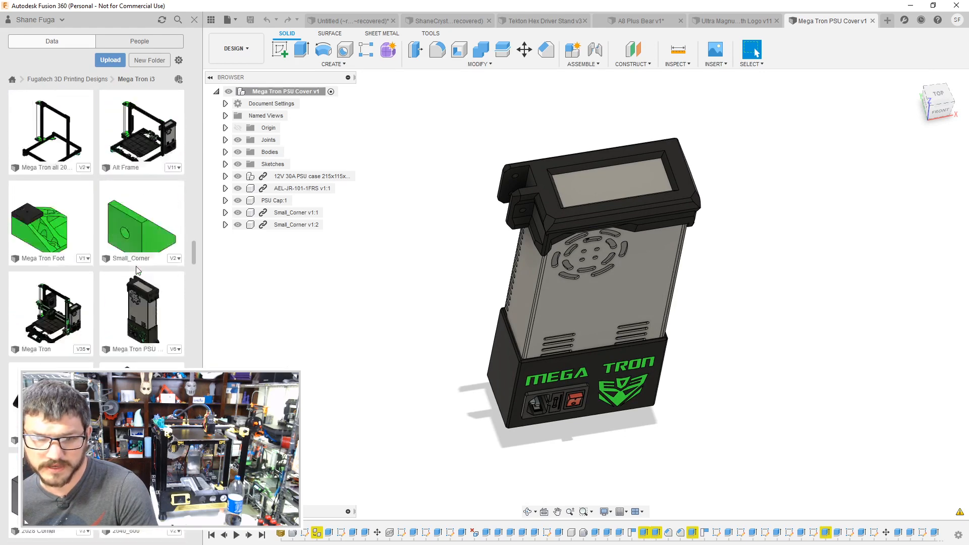
pyautogui.scroll(-1, 137, 270)
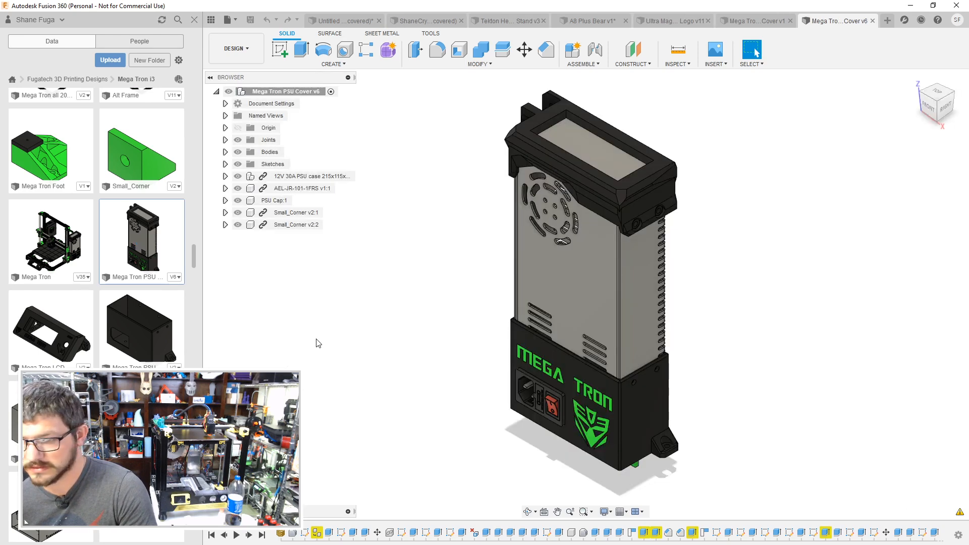
pyautogui.keyDown('shift'); pyautogui.moveTo(324, 338); pyautogui.dragTo(426, 273, button='middle'); pyautogui.keyUp('shift')
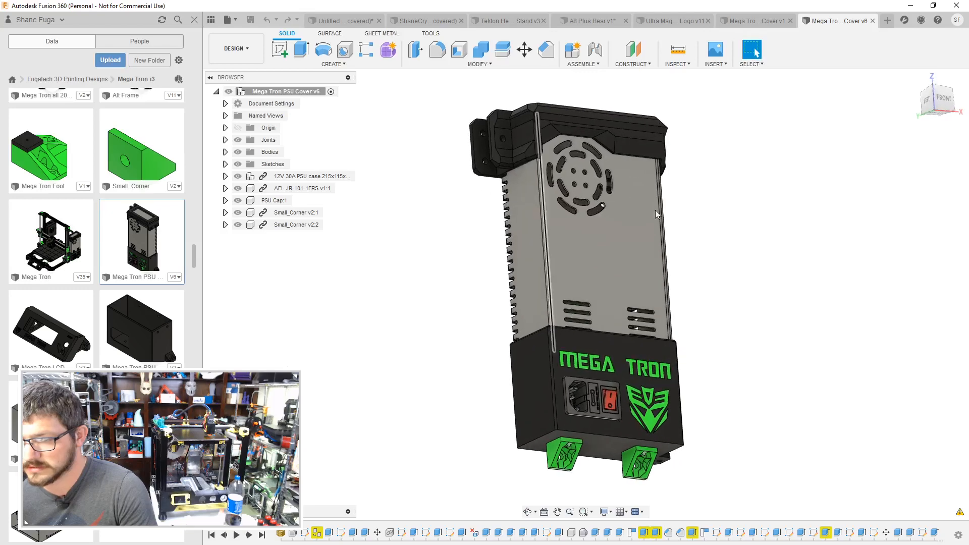
pyautogui.click(753, 23)
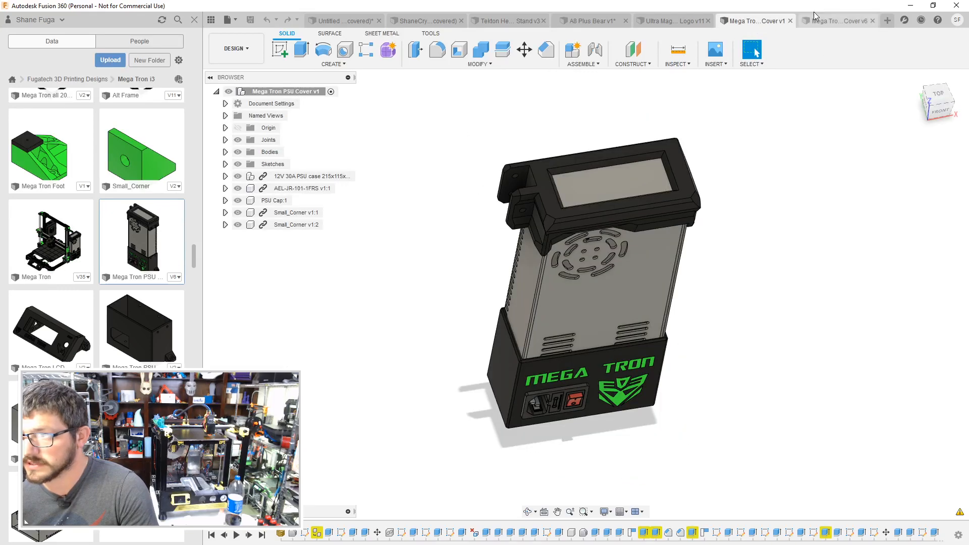
pyautogui.click(819, 16)
# Step: Close both Mega Tron PSU cover designs and the Ultra Magnus PSU cover design, returning to the A8 Plus Bear assembly
pyautogui.click(788, 24)
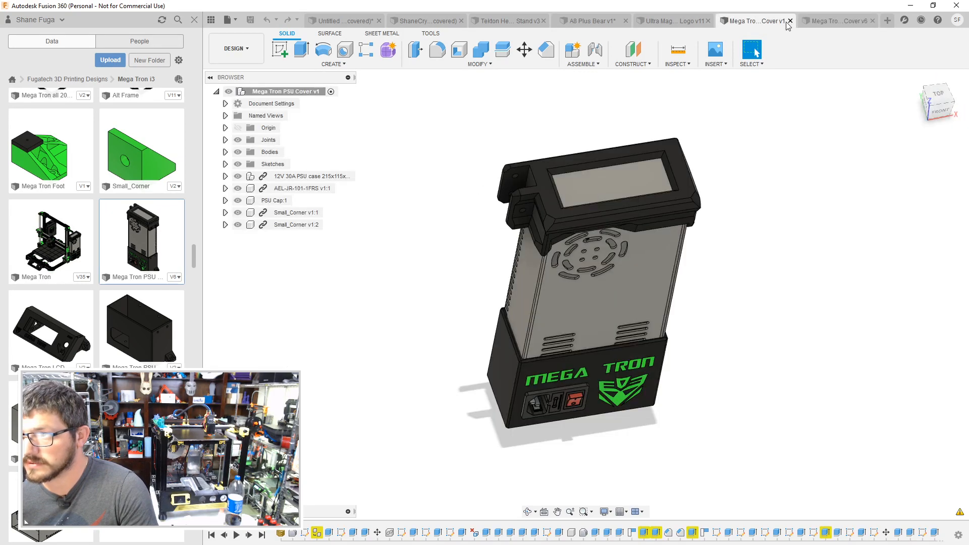
pyautogui.click(790, 22)
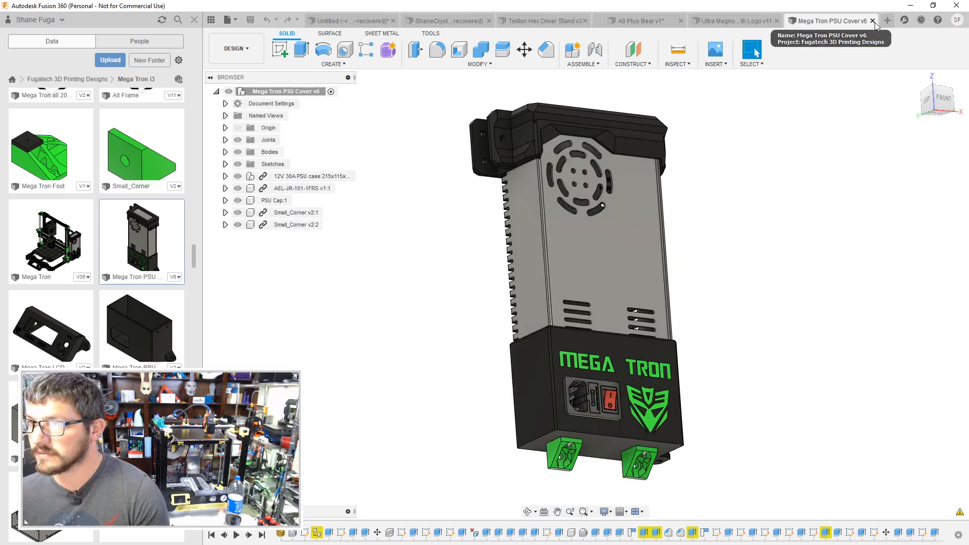
pyautogui.click(873, 21)
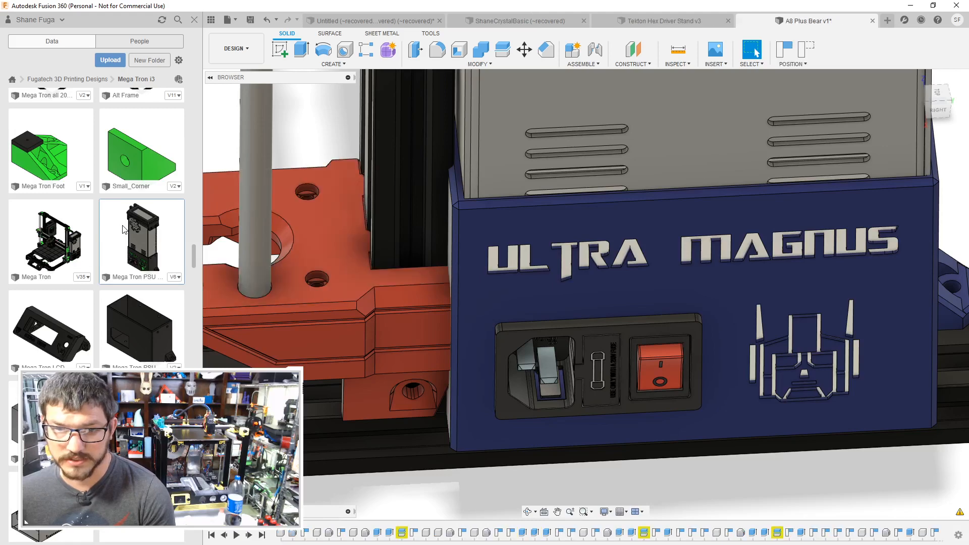
# Step: Open the full Mega Tron v35 assembly from the Mega Tron i3 folder to view its PSU cover placement, and close it
pyautogui.rightClick(124, 228)
pyautogui.click(71, 251)
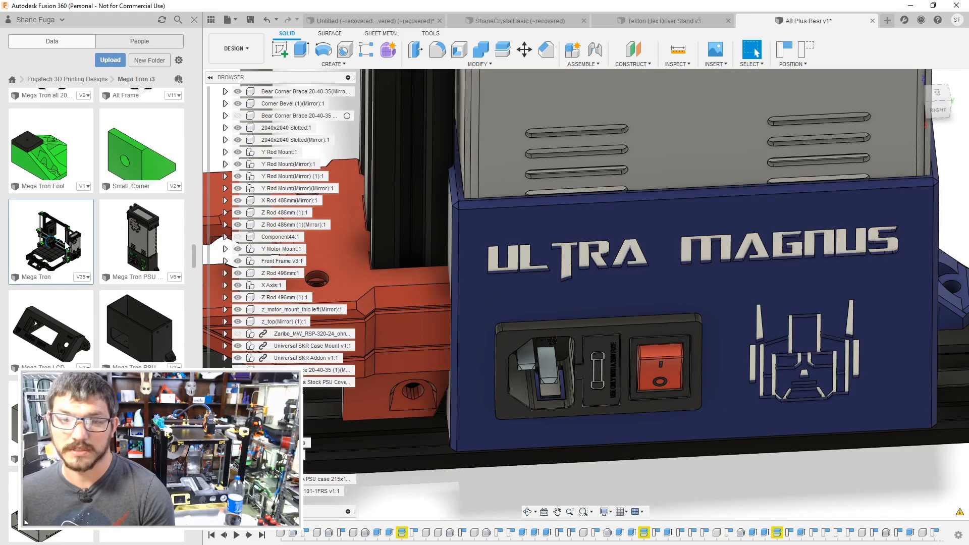
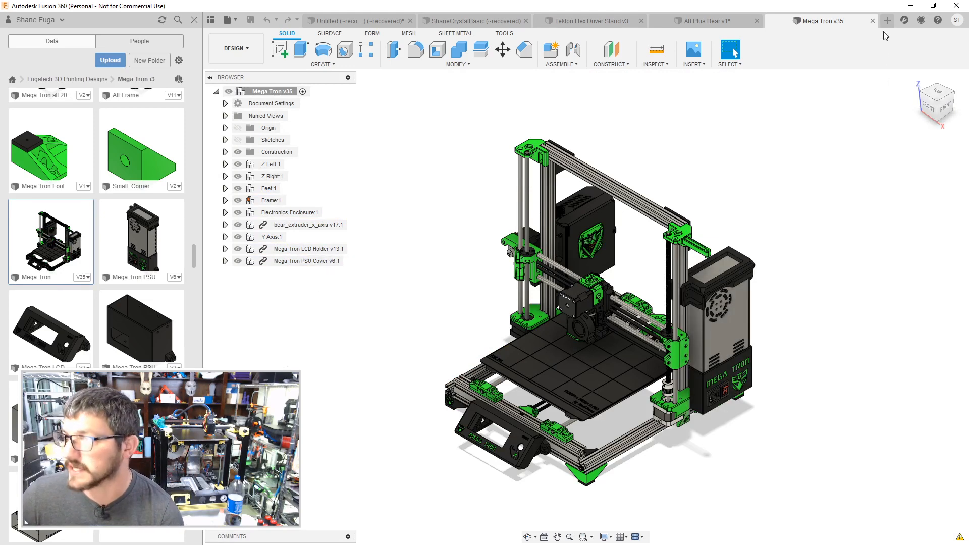
pyautogui.click(873, 22)
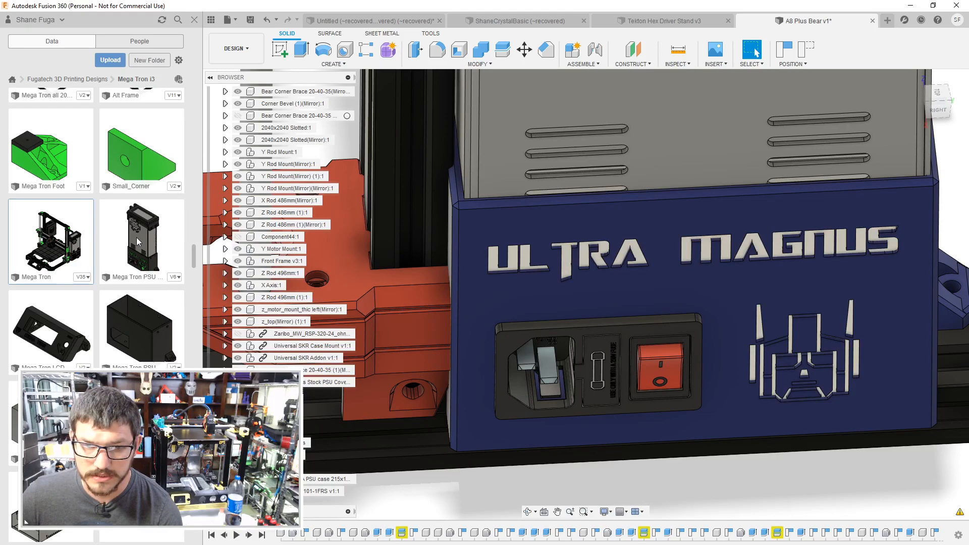
# Step: Copy the Mega Tron PSU Cover v6 design from the Mega Tron i3 folder into the Ultra Magnus folder
pyautogui.rightClick(147, 241)
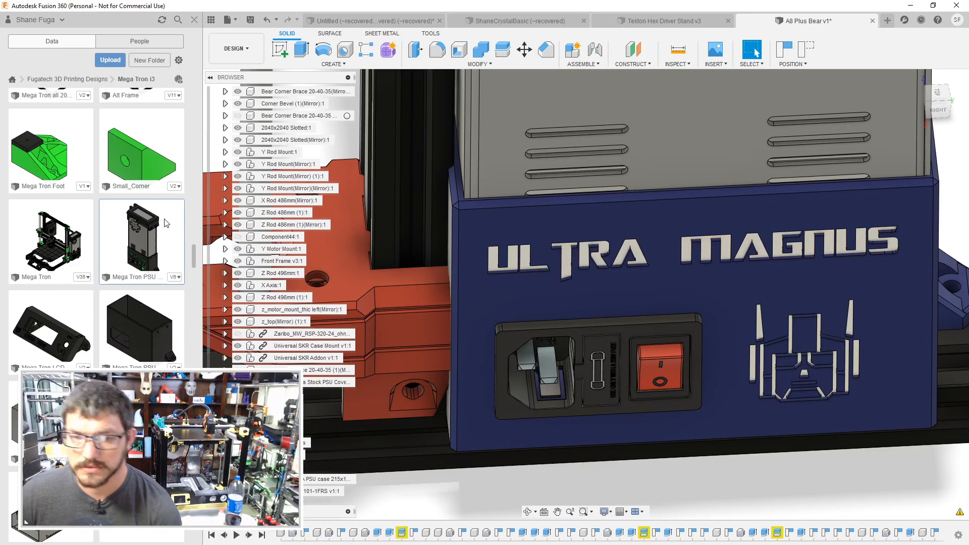
pyautogui.click(134, 321)
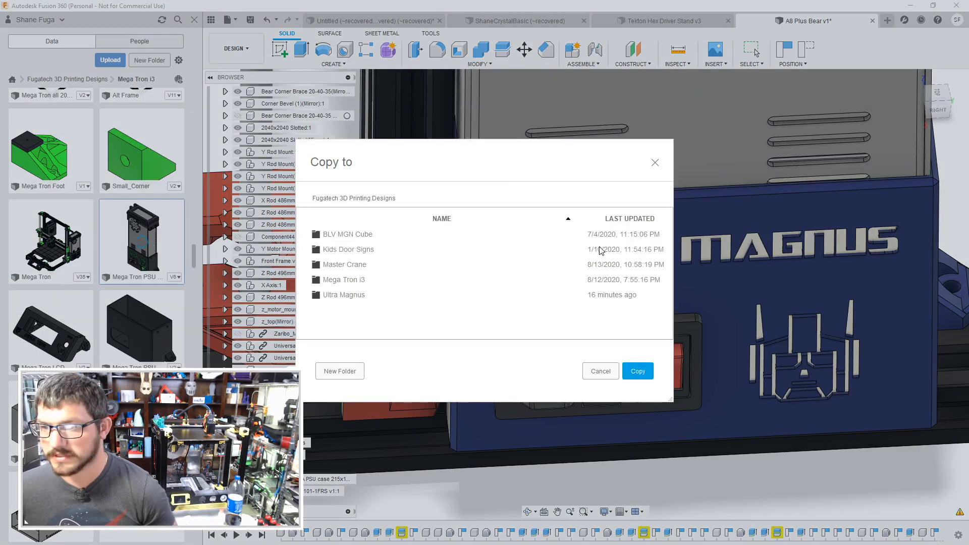
pyautogui.doubleClick(353, 296)
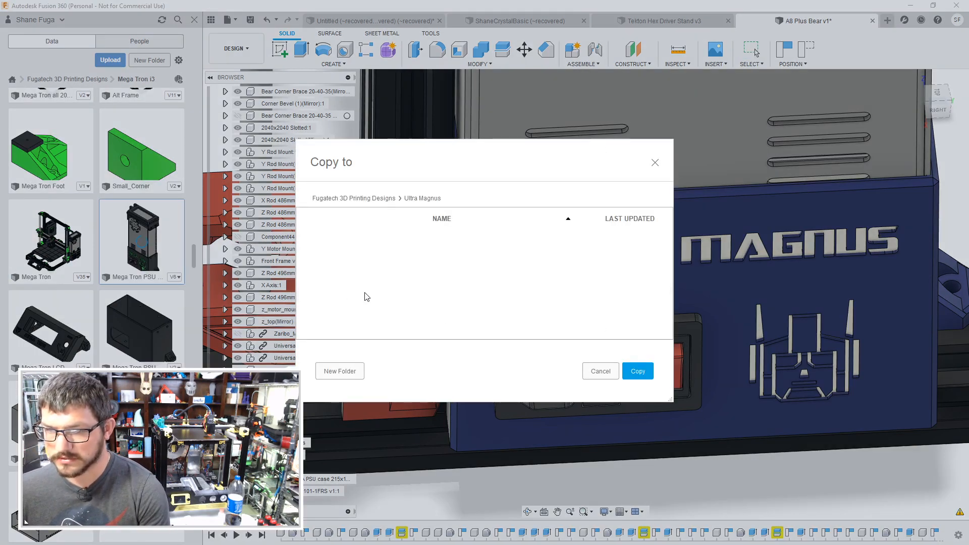
pyautogui.click(638, 371)
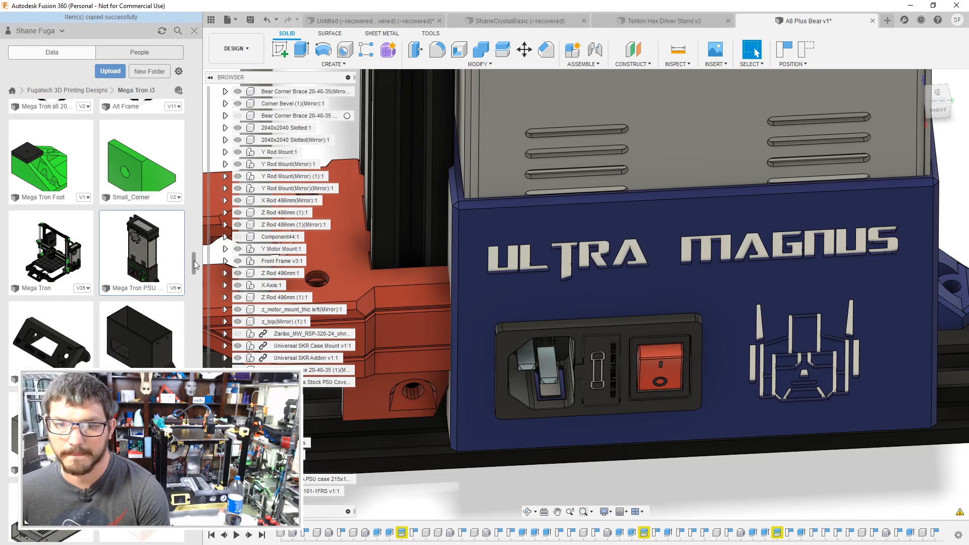
# Step: Go to the Ultra Magnus project folder and open the copied Mega Tron PSU Cover design
pyautogui.moveTo(195, 265); pyautogui.dragTo(197, 87)
pyautogui.click(60, 90)
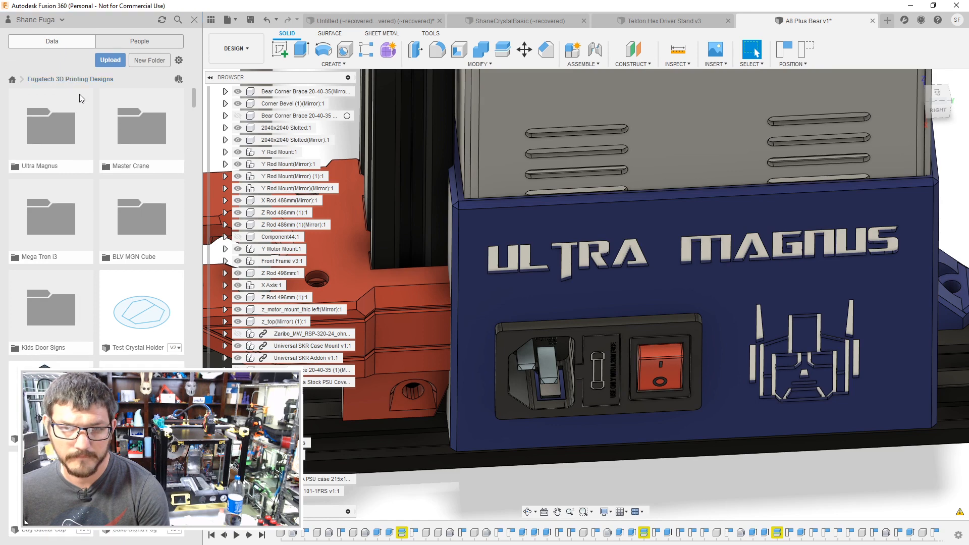
pyautogui.doubleClick(65, 126)
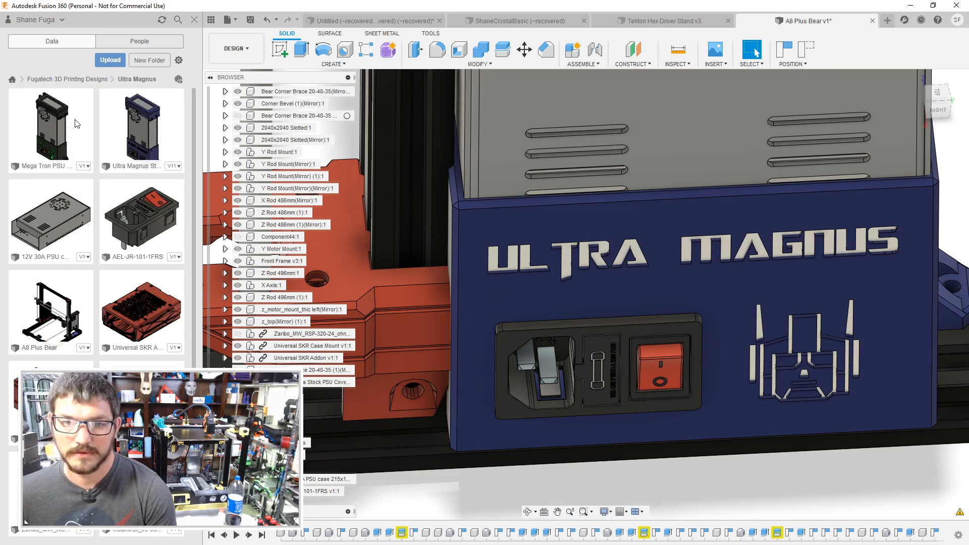
pyautogui.doubleClick(63, 122)
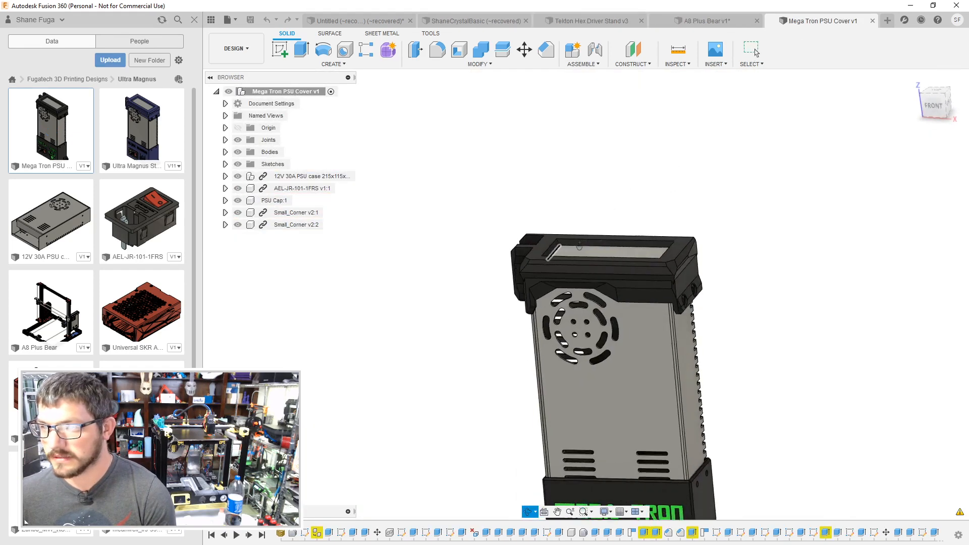
# Step: Cut away the two-hole mounting flange at the side of the PSU cap by extruding its end face -25 mm
pyautogui.moveTo(579, 245)
pyautogui.keyDown('shift'); pyautogui.mouseDown(button='middle')
pyautogui.moveTo(640, 207)
pyautogui.moveTo(589, 253)
pyautogui.mouseUp(button='middle'); pyautogui.keyUp('shift')
pyautogui.scroll(5, 524, 303)
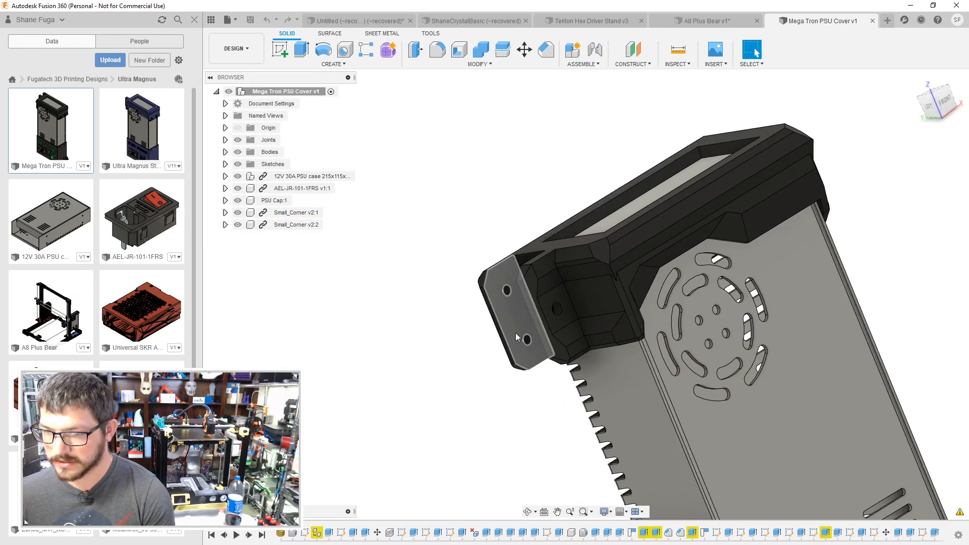
pyautogui.press('e')
pyautogui.click(510, 316)
pyautogui.write('-25')
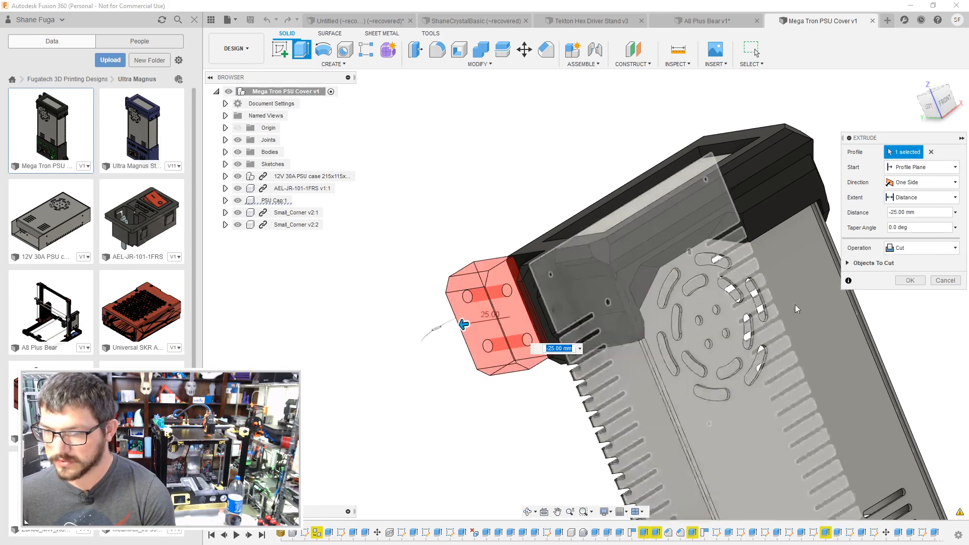
pyautogui.click(910, 280)
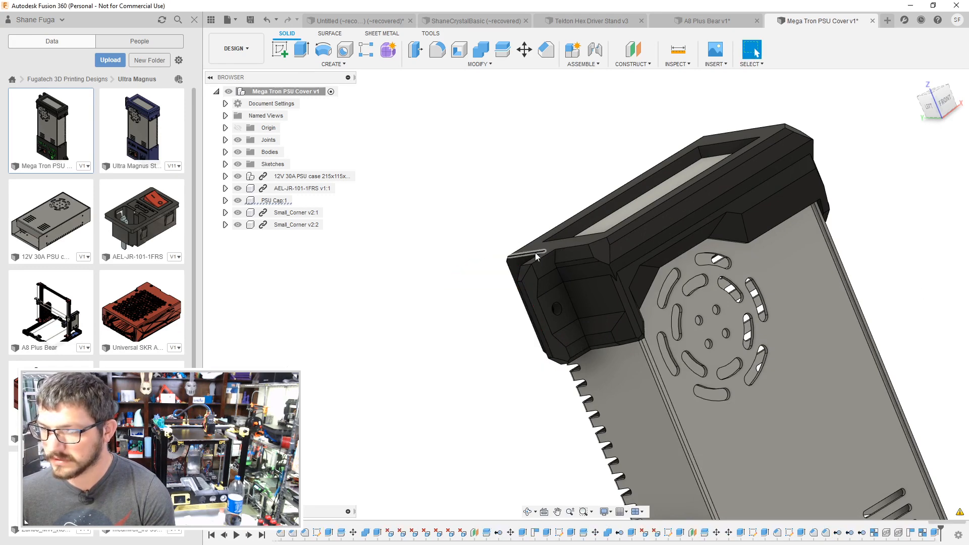
# Step: Sketch a straight line on the cap's top face along the base of the side bracket, extending past the front edge
pyautogui.keyDown('shift'); pyautogui.moveTo(535, 252); pyautogui.dragTo(416, 152, button='middle'); pyautogui.keyUp('shift')
pyautogui.click(280, 49)
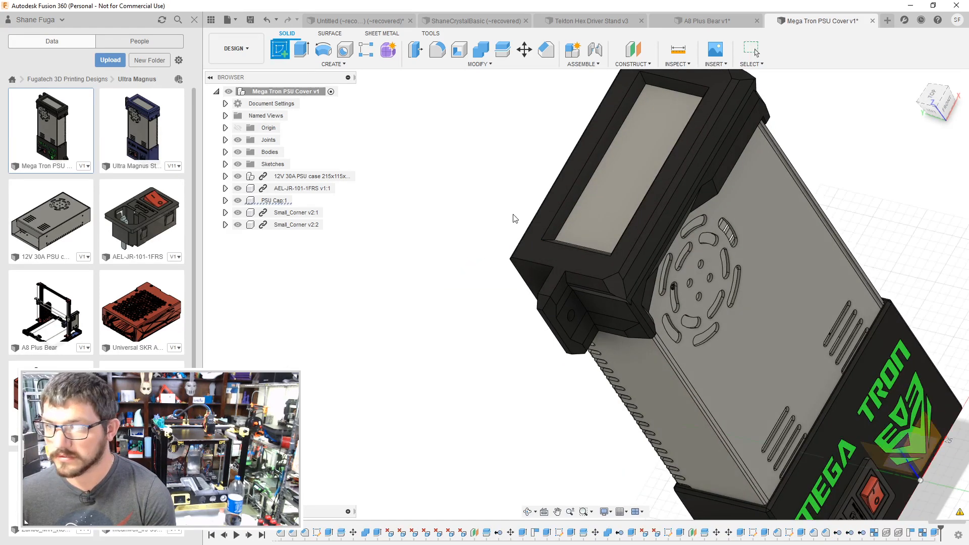
pyautogui.click(529, 249)
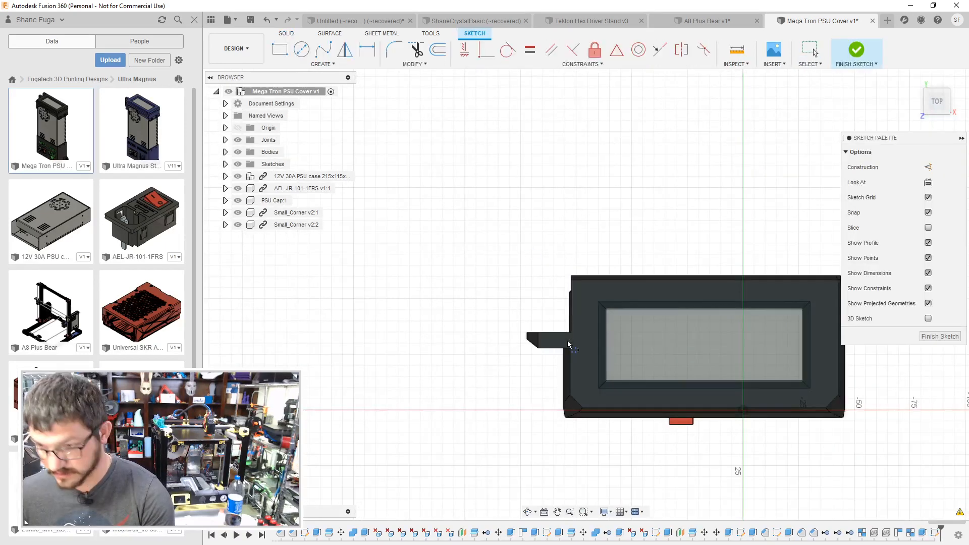
pyautogui.scroll(6, 568, 344)
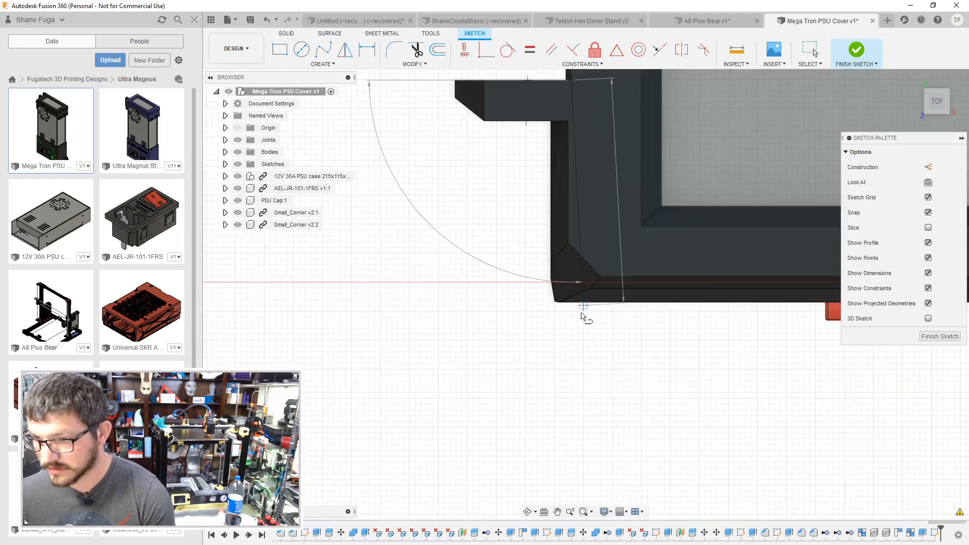
pyautogui.click(572, 328)
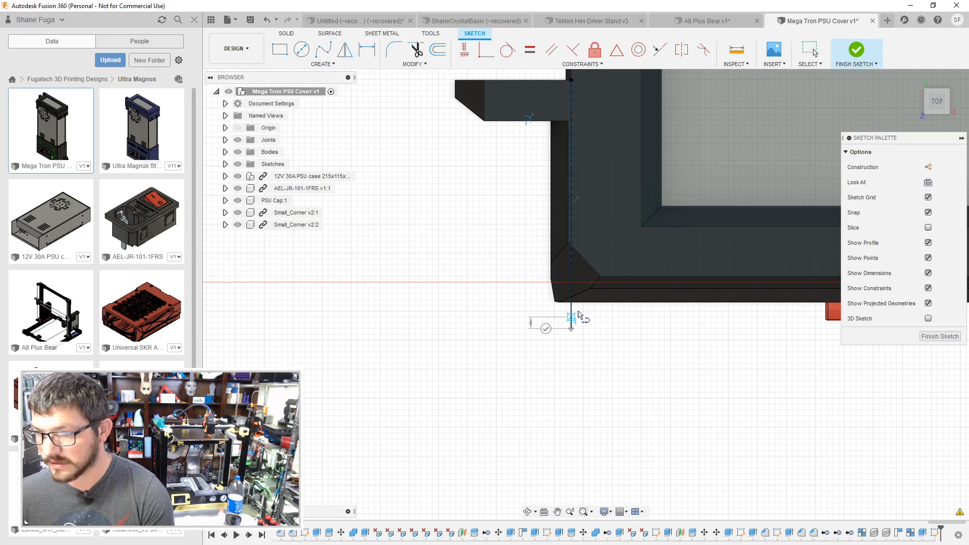
pyautogui.click(858, 65)
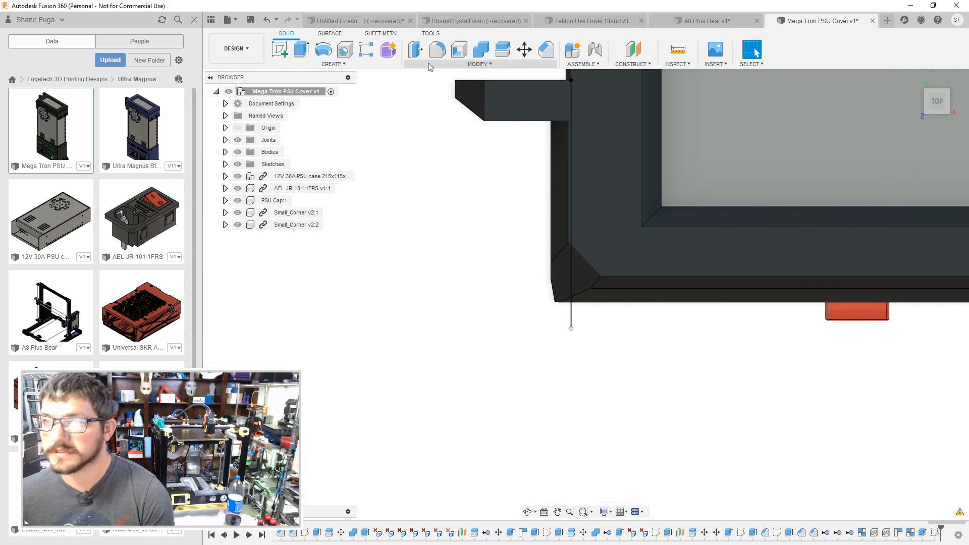
# Step: Split the PSU cap body along the sketched line to separate the side bracket
pyautogui.click(505, 50)
pyautogui.click(596, 117)
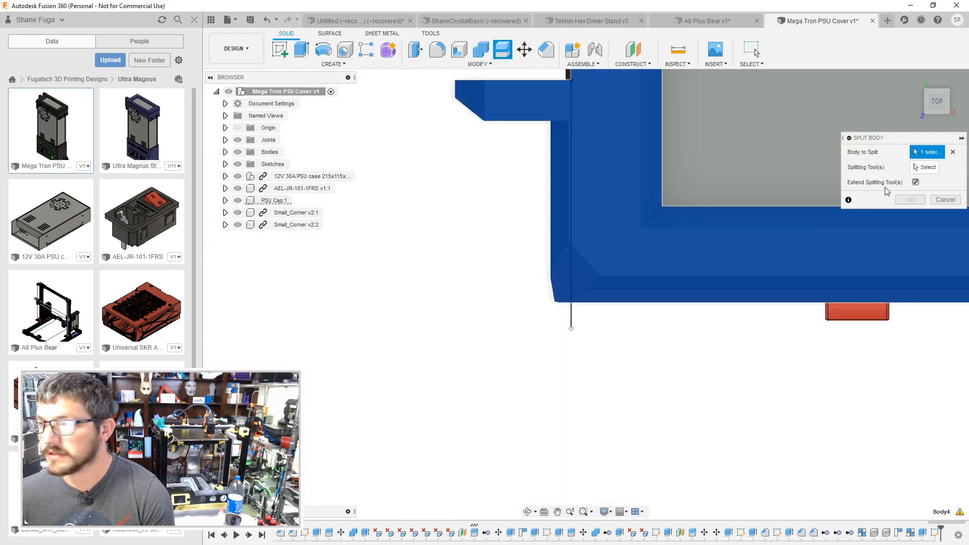
pyautogui.click(571, 320)
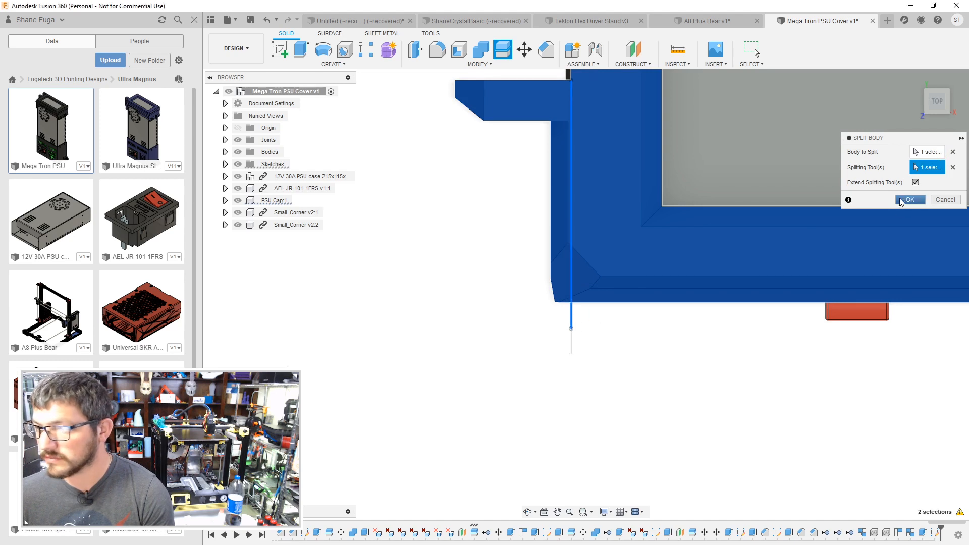
pyautogui.click(910, 200)
# Step: Move the split-off bracket body of the PSU cap -19 mm along Y
pyautogui.moveTo(596, 107); pyautogui.dragTo(627, 257, button='middle')
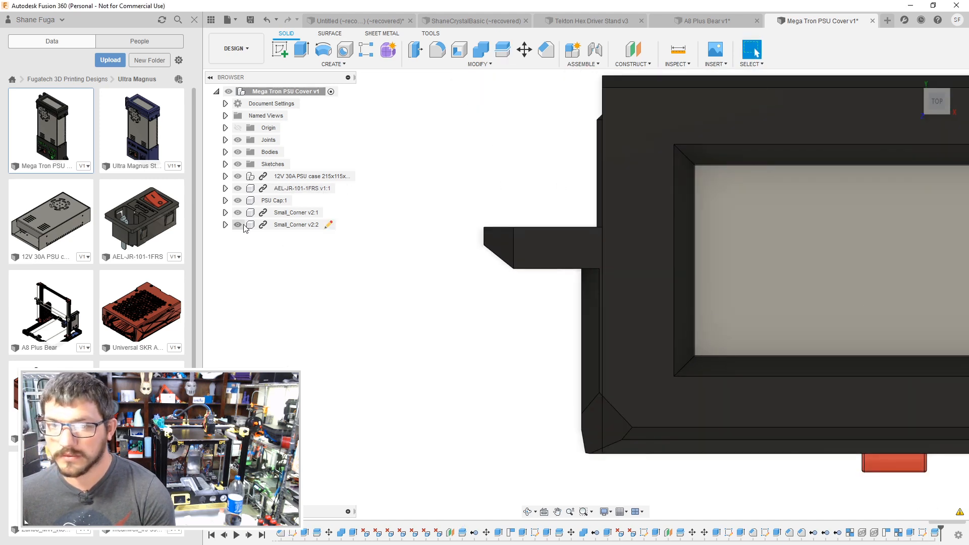
pyautogui.click(225, 201)
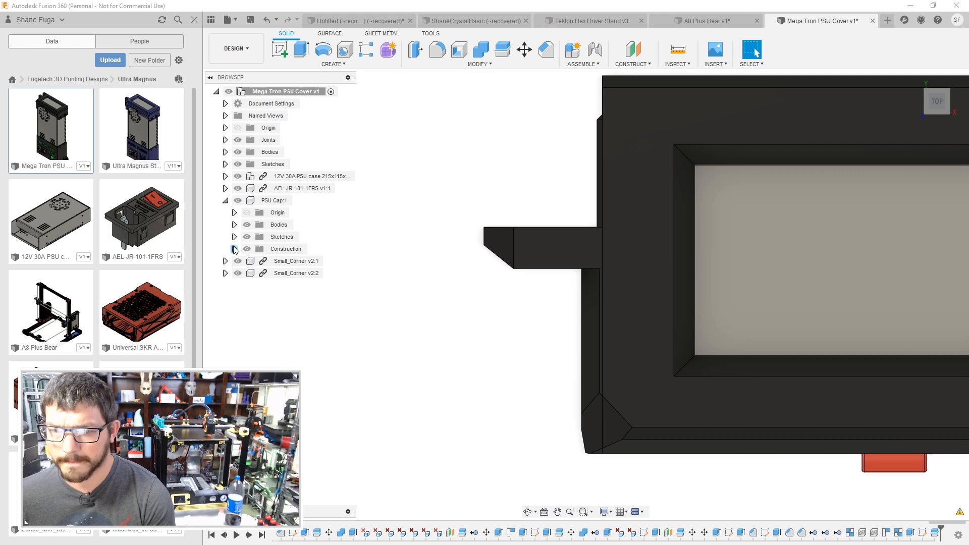
pyautogui.click(234, 225)
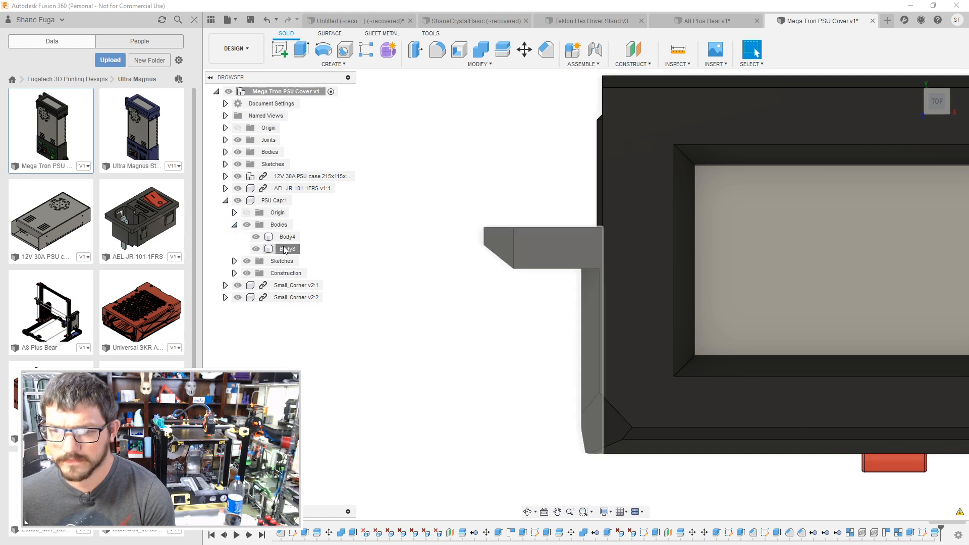
pyautogui.rightClick(288, 249)
pyautogui.click(326, 256)
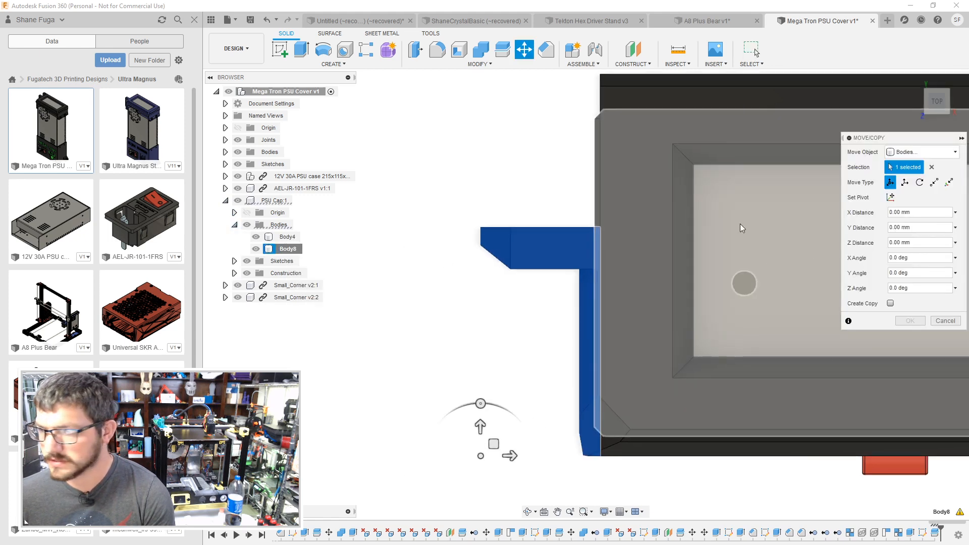
pyautogui.write('-3')
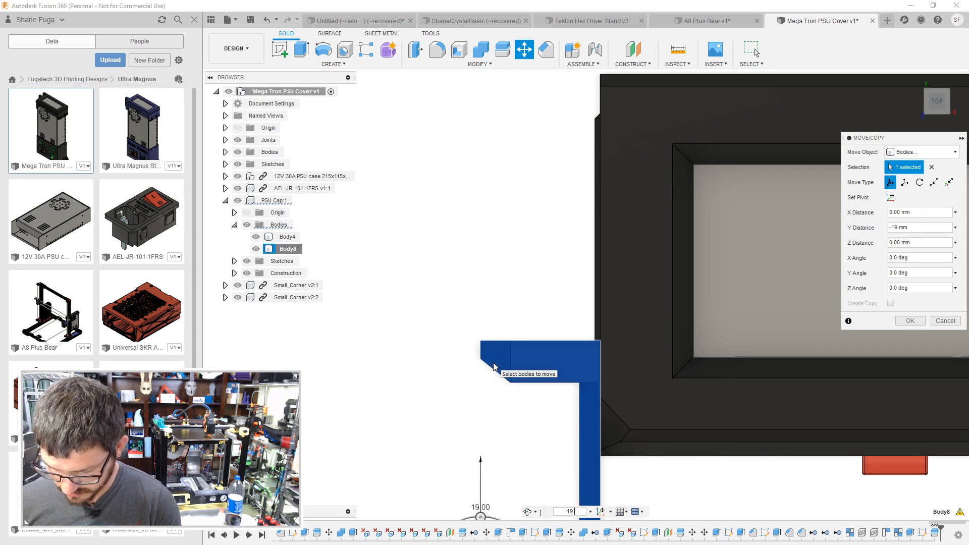
pyautogui.press('Return')
# Step: Combine the moved bracket body and the main PSU cap body into one
pyautogui.scroll(-5, 527, 316)
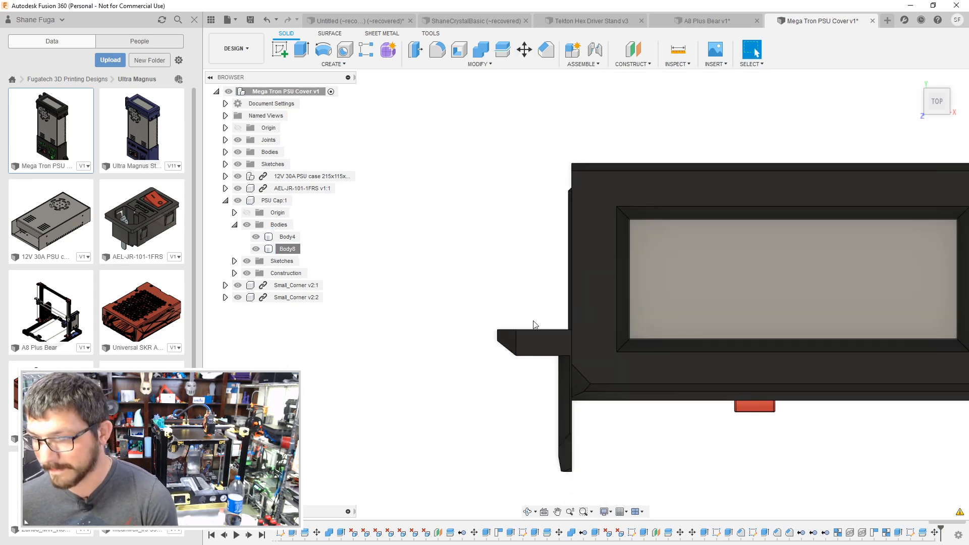
pyautogui.moveTo(440, 246)
pyautogui.mouseDown(button='middle')
pyautogui.moveTo(452, 281)
pyautogui.moveTo(459, 250)
pyautogui.mouseUp(button='middle')
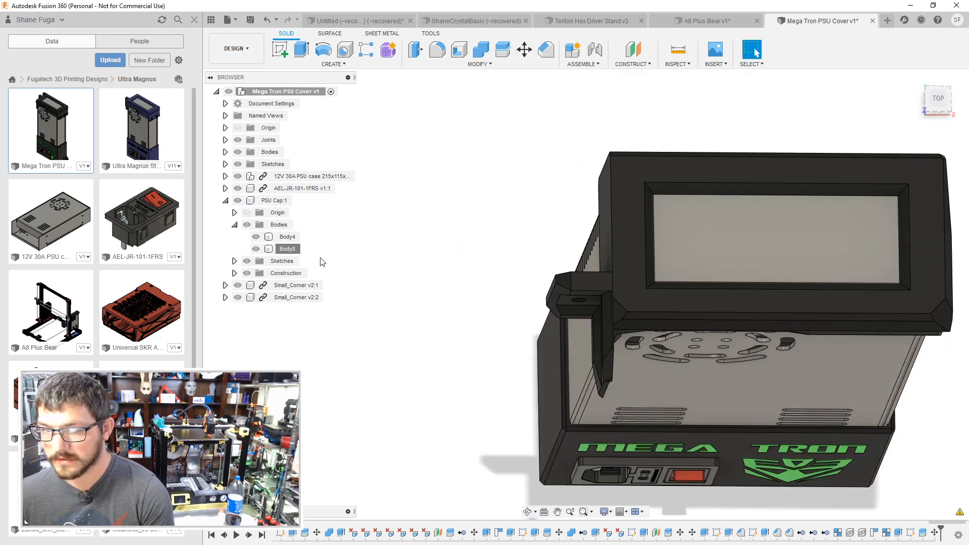
pyautogui.keyDown('shift'); pyautogui.click(294, 238); pyautogui.keyUp('shift')
pyautogui.click(481, 50)
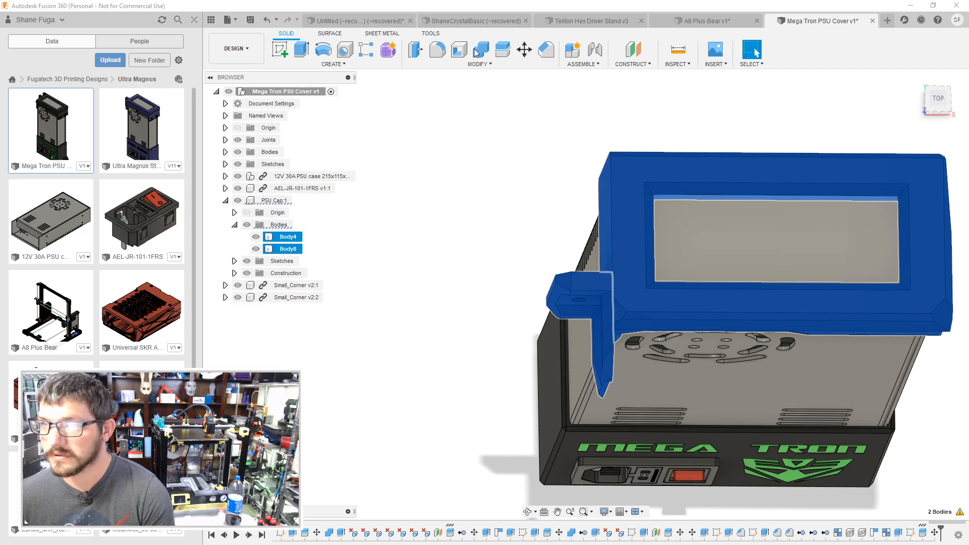
pyautogui.click(918, 230)
# Step: Cut off the bracket portion overhanging the cap's front with a -40 mm extrusion, and save the design
pyautogui.keyDown('shift'); pyautogui.moveTo(580, 239); pyautogui.dragTo(381, 277, button='middle'); pyautogui.keyUp('shift')
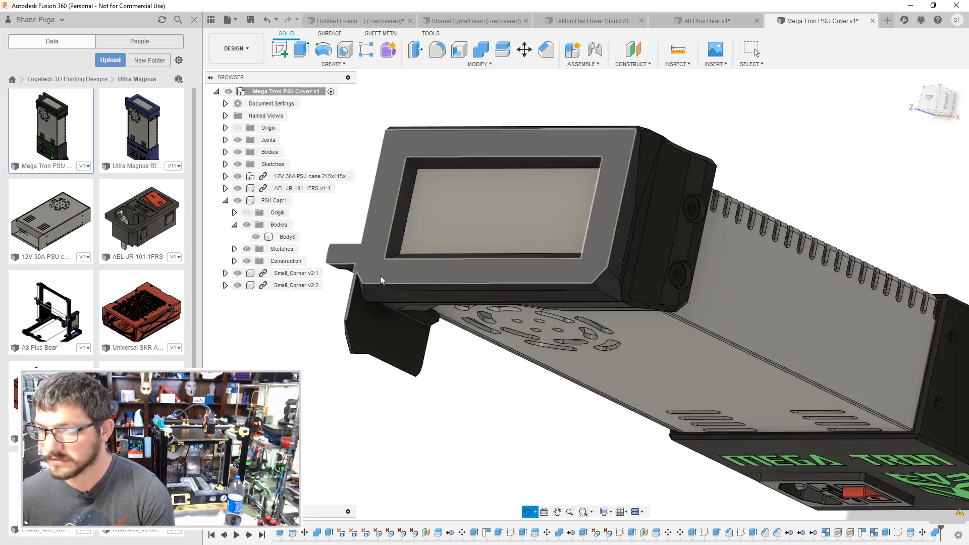
pyautogui.click(394, 343)
pyautogui.write('e')
pyautogui.write('-40')
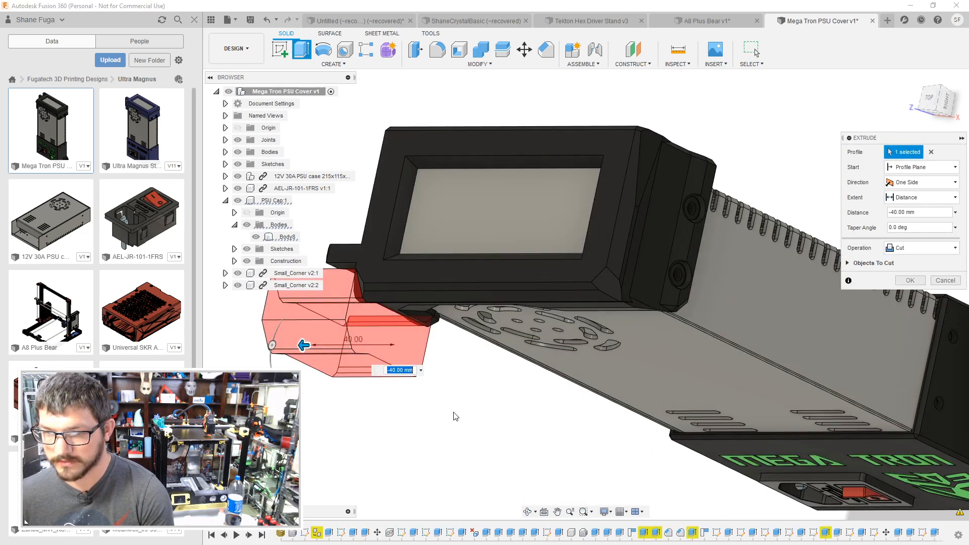
pyautogui.press('Return')
pyautogui.keyDown('shift'); pyautogui.moveTo(468, 444); pyautogui.dragTo(413, 388, button='middle'); pyautogui.keyUp('shift')
pyautogui.hotkey('ctrl', 's')
pyautogui.click(489, 290)
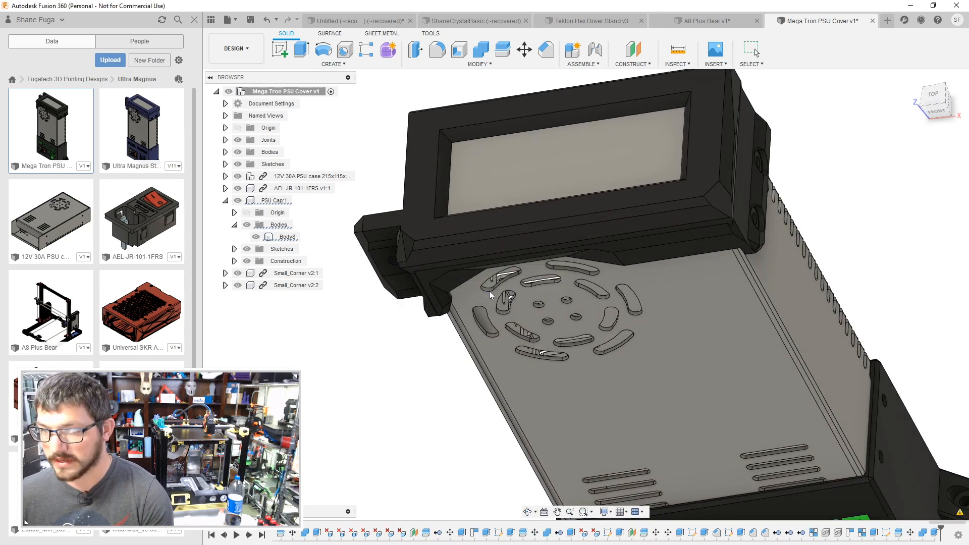
# Step: Switch to the A8 Plus Bear assembly and hide the Ultra Magnus PSU cover component
pyautogui.click(715, 23)
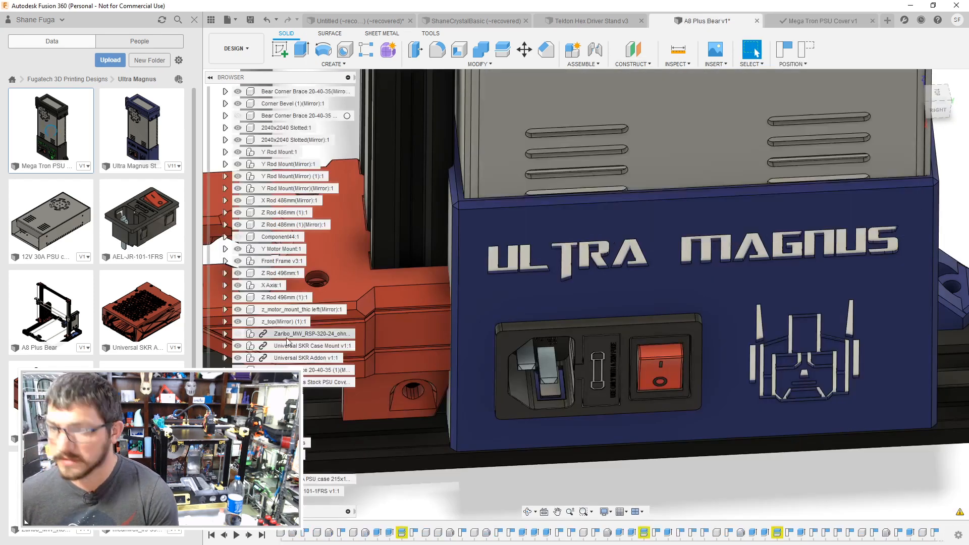
pyautogui.press('v')
pyautogui.scroll(-4, 662, 151)
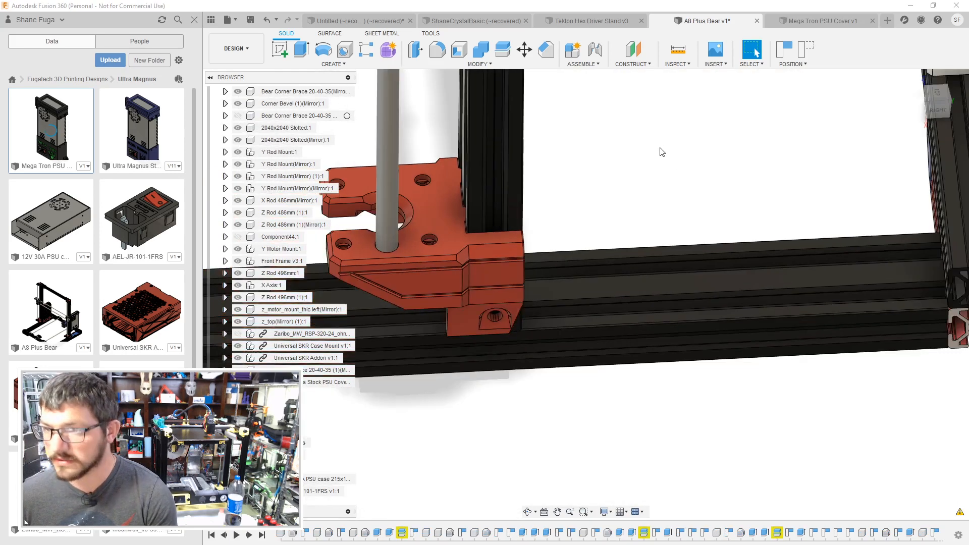
pyautogui.moveTo(661, 151); pyautogui.dragTo(622, 259, button='middle')
pyautogui.click(823, 23)
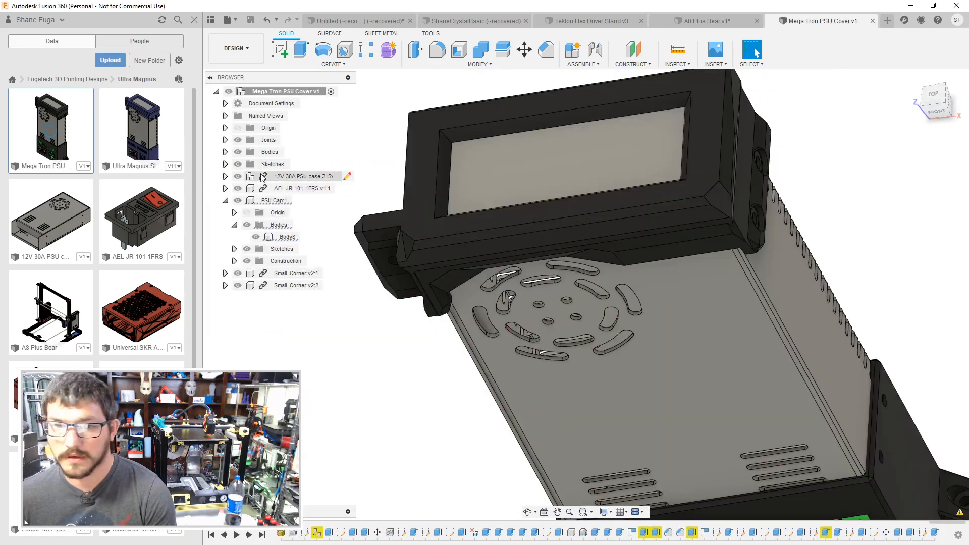
pyautogui.click(671, 24)
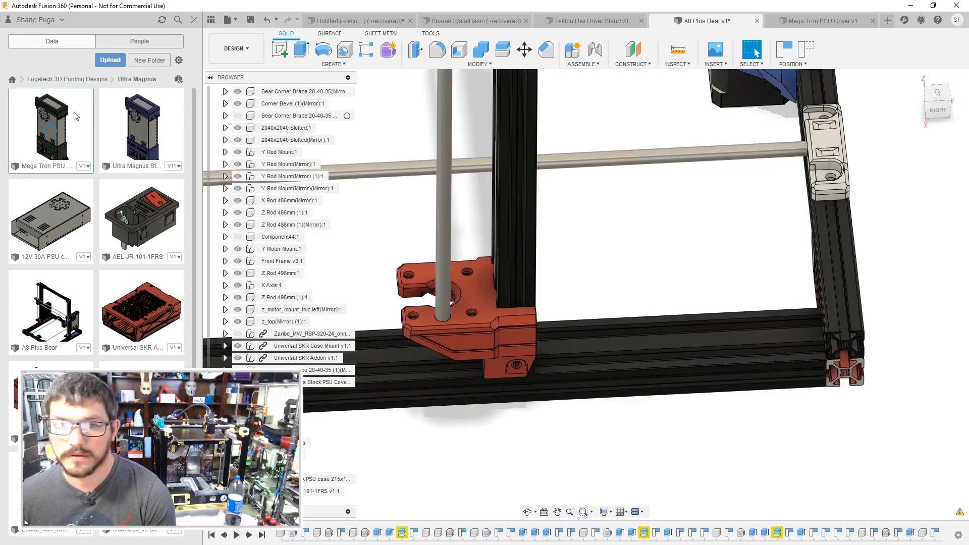
# Step: Insert the modified Mega Tron PSU Cover into the A8 Plus Bear assembly, moving it 275 mm along X to clear the frame
pyautogui.moveTo(76, 117); pyautogui.dragTo(623, 165)
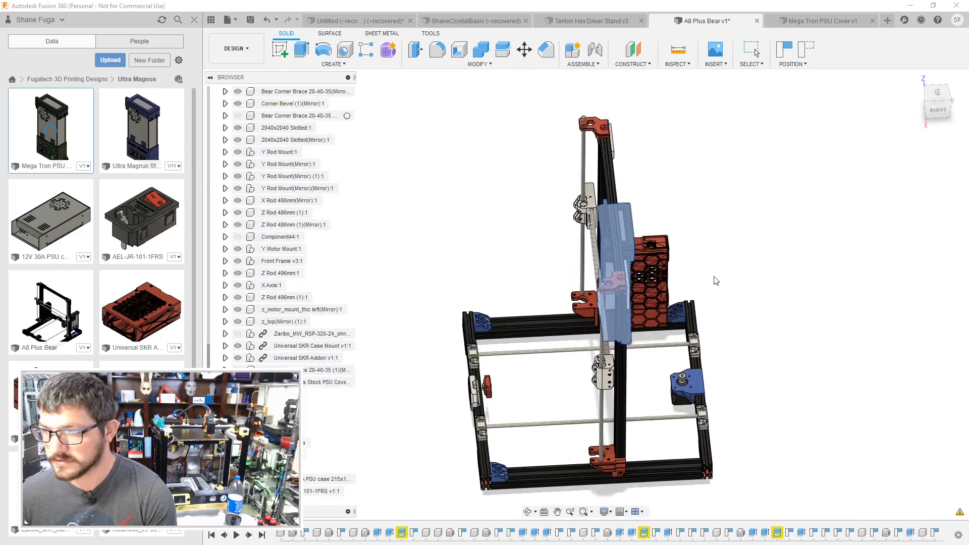
pyautogui.moveTo(694, 309); pyautogui.dragTo(609, 481)
pyautogui.moveTo(665, 331); pyautogui.dragTo(686, 227, button='middle')
pyautogui.scroll(-1, 687, 258)
pyautogui.moveTo(688, 350); pyautogui.dragTo(784, 351)
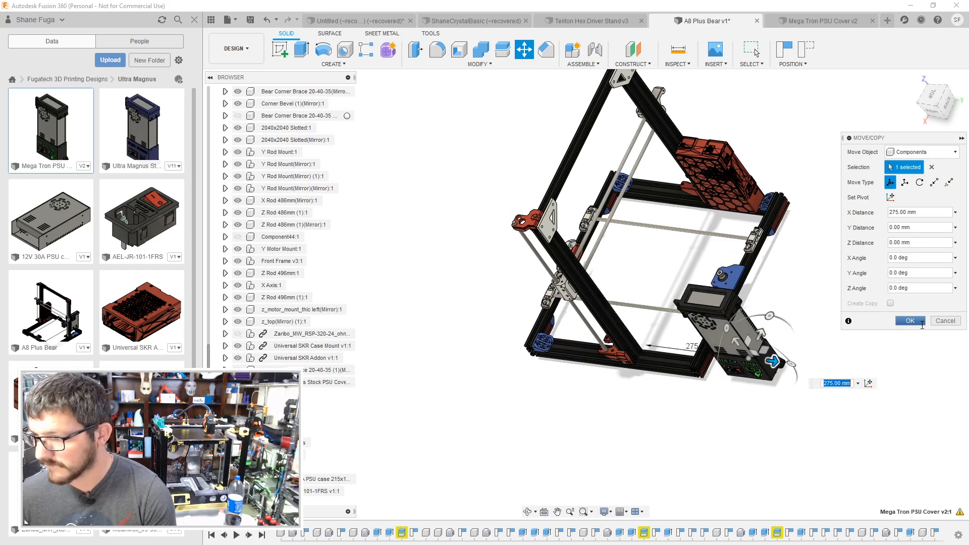
pyautogui.click(921, 322)
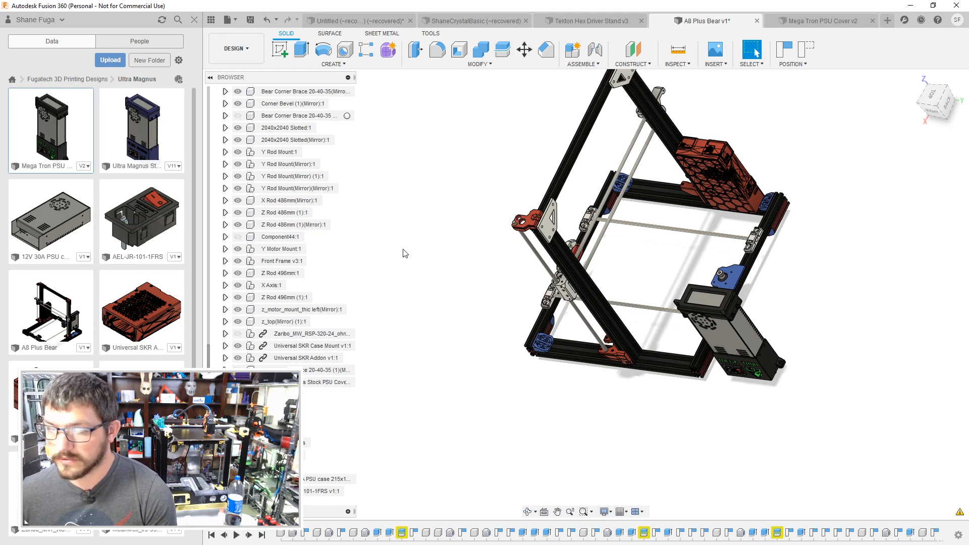
# Step: In the Mega Tron PSU Cover design, join all components into one rigid group including child components, and save a new version
pyautogui.click(826, 15)
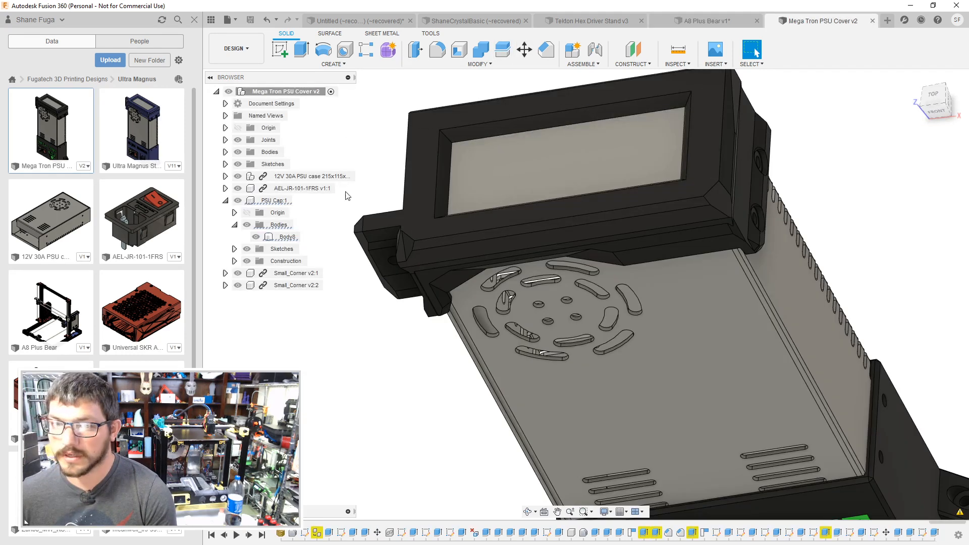
pyautogui.scroll(-5, 381, 262)
pyautogui.moveTo(708, 155); pyautogui.dragTo(379, 489)
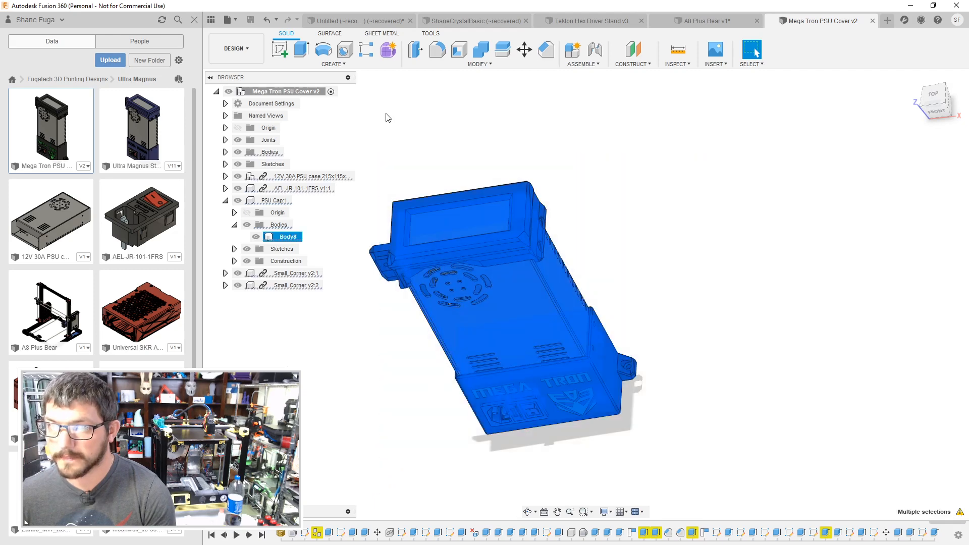
pyautogui.click(581, 64)
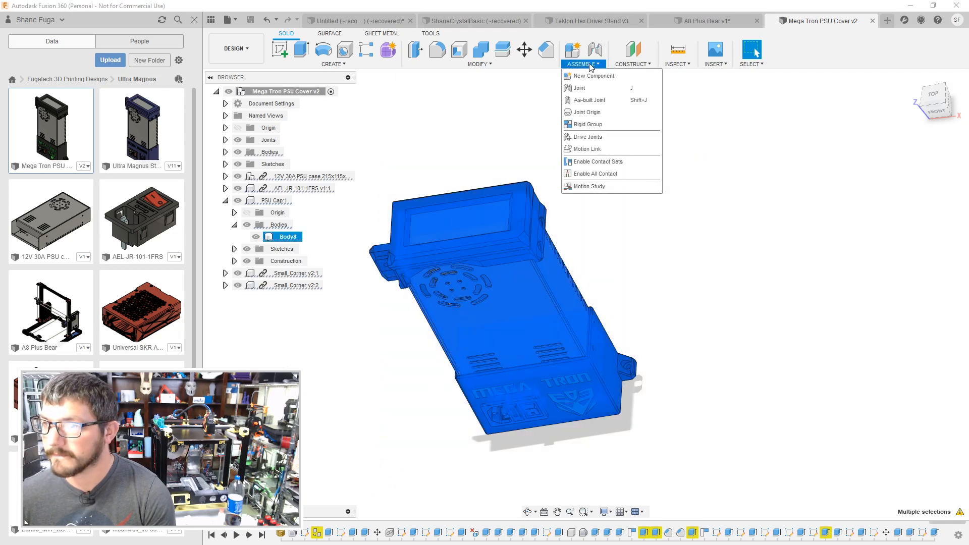
pyautogui.click(588, 124)
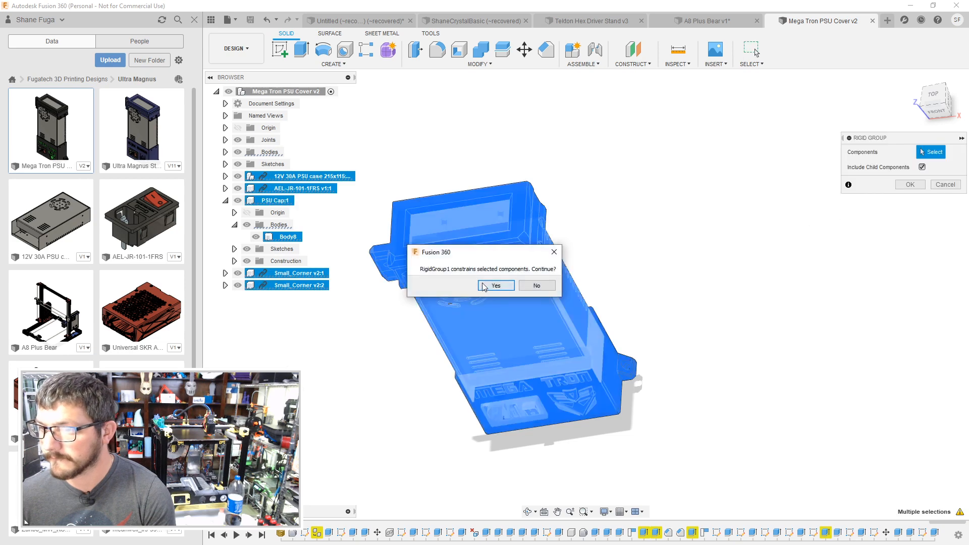
pyautogui.click(495, 286)
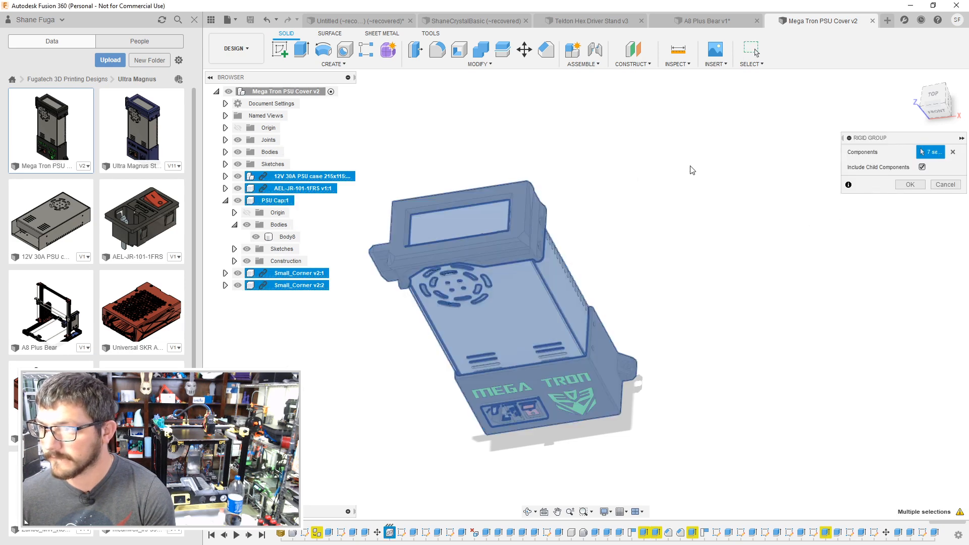
pyautogui.click(910, 185)
pyautogui.hotkey('ctrl', 's')
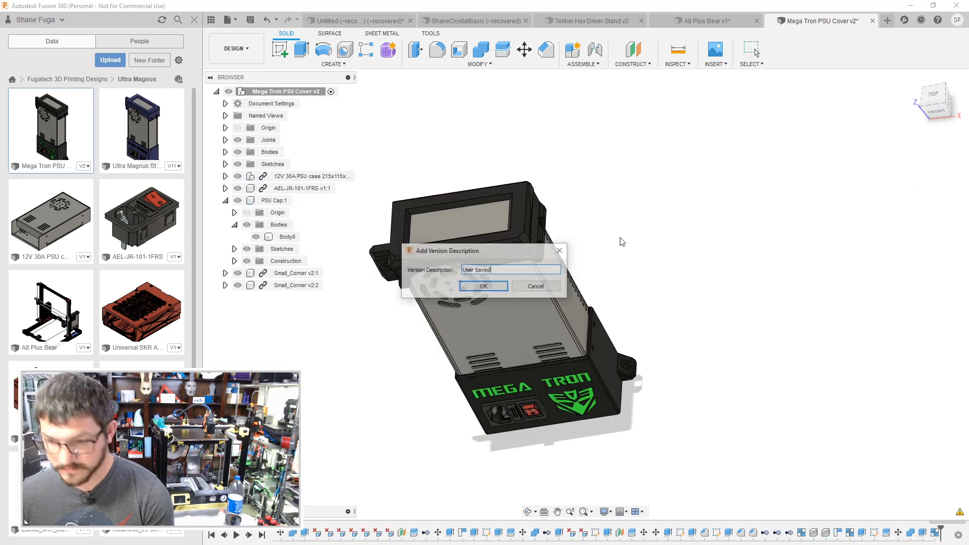
pyautogui.click(494, 286)
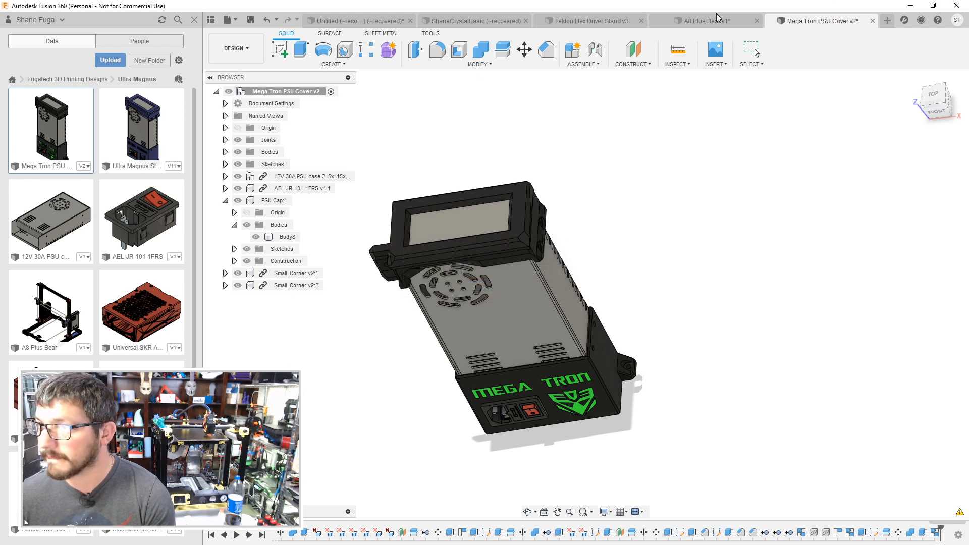
# Step: In the A8 Plus Bear assembly, align the PSU cap's bracket tab face with the face of the frame's slotted upright
pyautogui.click(718, 18)
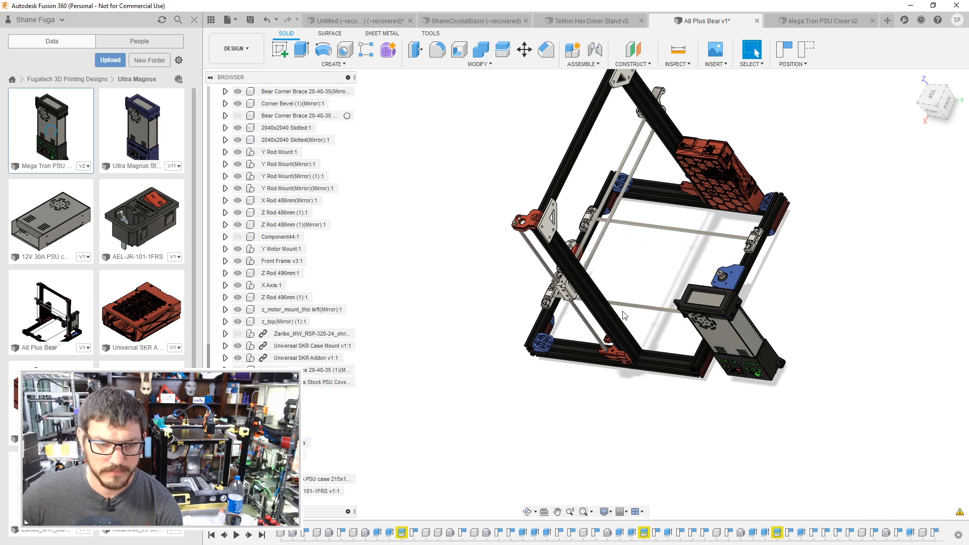
pyautogui.keyDown('shift'); pyautogui.moveTo(649, 337); pyautogui.dragTo(570, 252, button='middle'); pyautogui.keyUp('shift')
pyautogui.scroll(5, 565, 245)
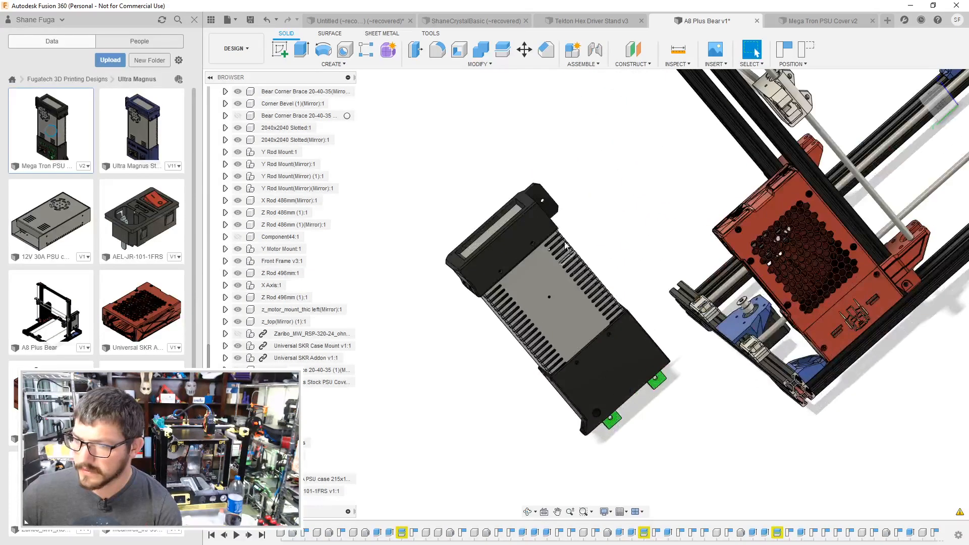
pyautogui.click(480, 64)
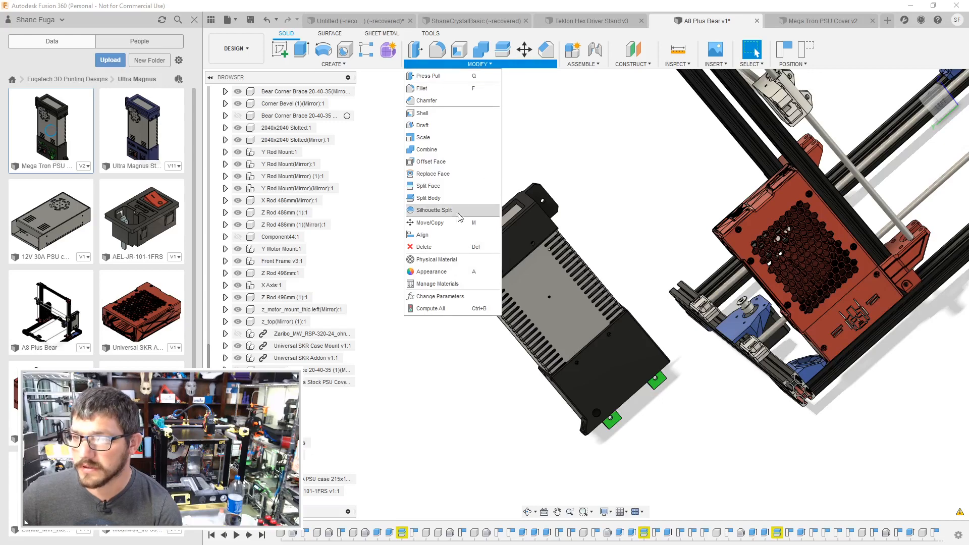
pyautogui.click(422, 235)
pyautogui.scroll(3, 538, 193)
pyautogui.click(538, 191)
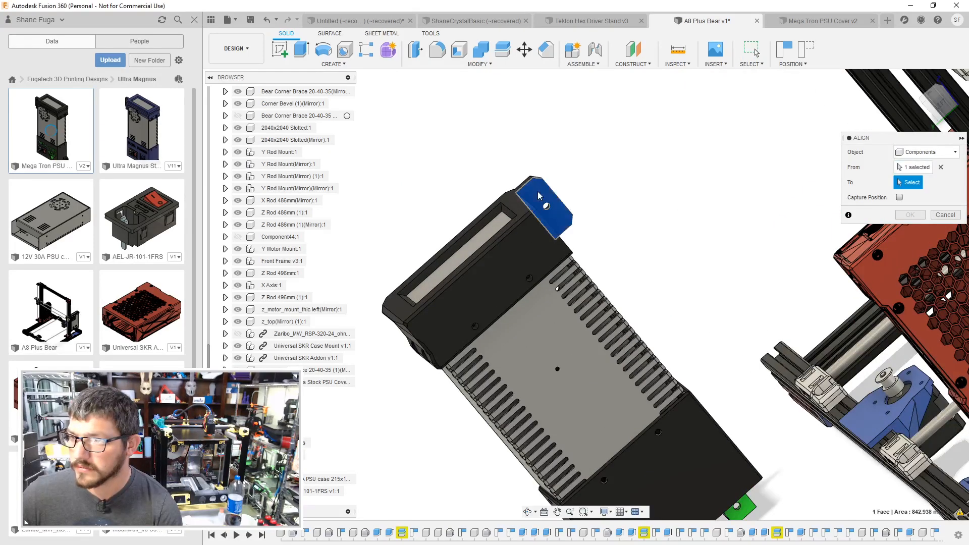
pyautogui.moveTo(576, 104); pyautogui.dragTo(805, 226, button='middle')
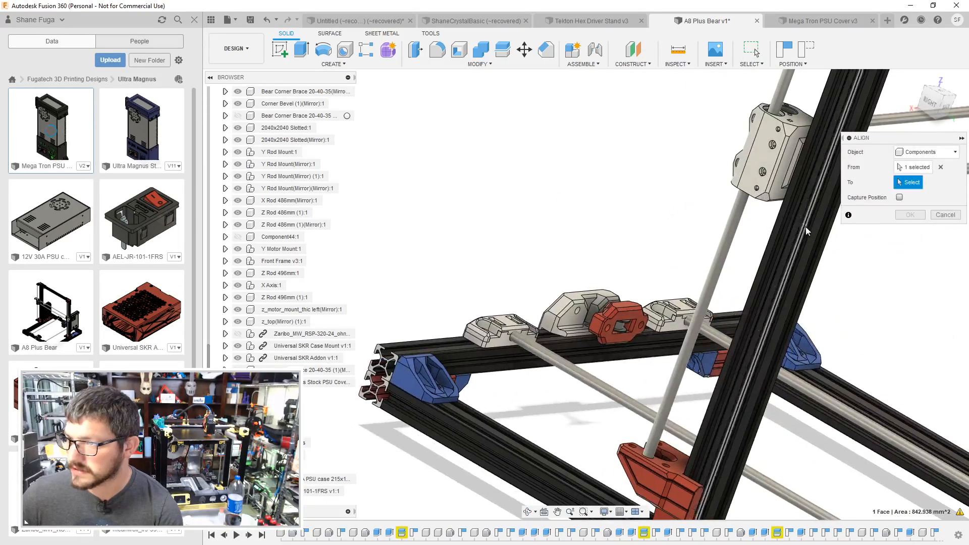
pyautogui.scroll(3, 806, 226)
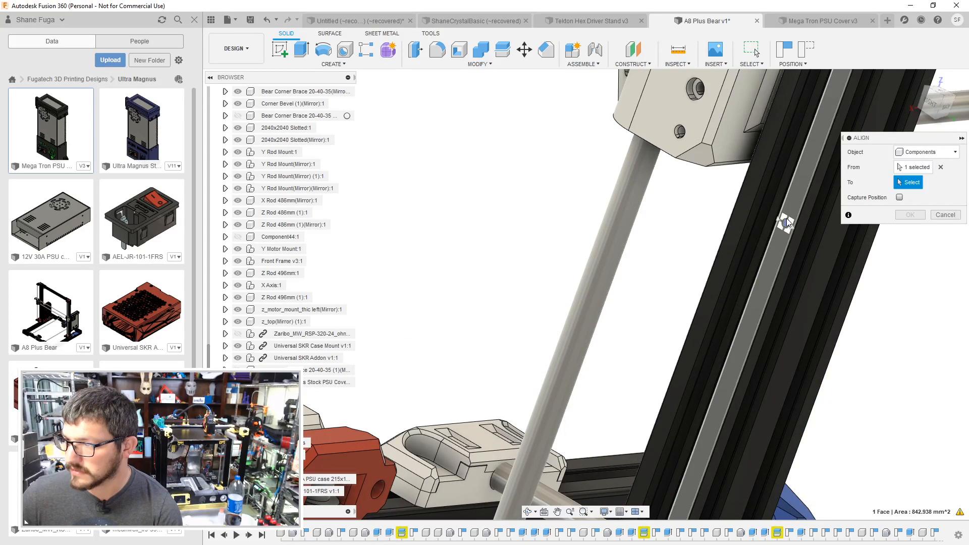
pyautogui.click(785, 219)
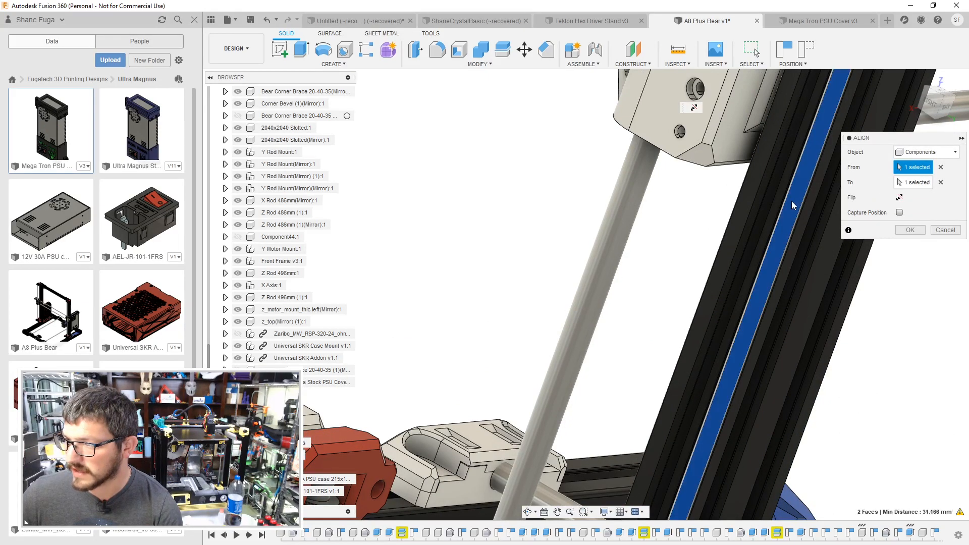
pyautogui.scroll(-5, 789, 204)
pyautogui.moveTo(789, 205); pyautogui.dragTo(718, 284, button='middle')
pyautogui.scroll(5, 614, 239)
pyautogui.press('Return')
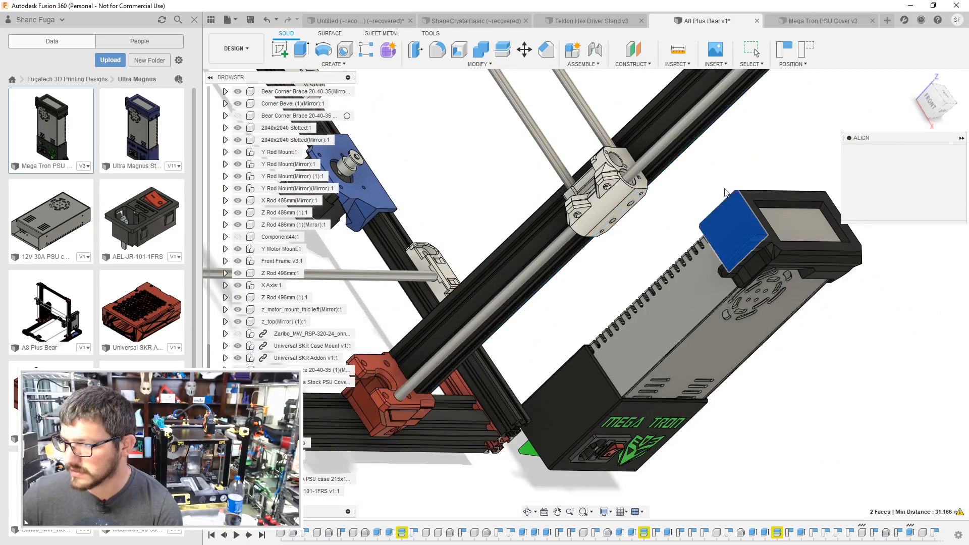
# Step: Align the side face of the PSU cap with the side face of the slotted upright
pyautogui.click(727, 197)
pyautogui.keyDown('shift'); pyautogui.moveTo(726, 197); pyautogui.dragTo(552, 196, button='middle'); pyautogui.keyUp('shift')
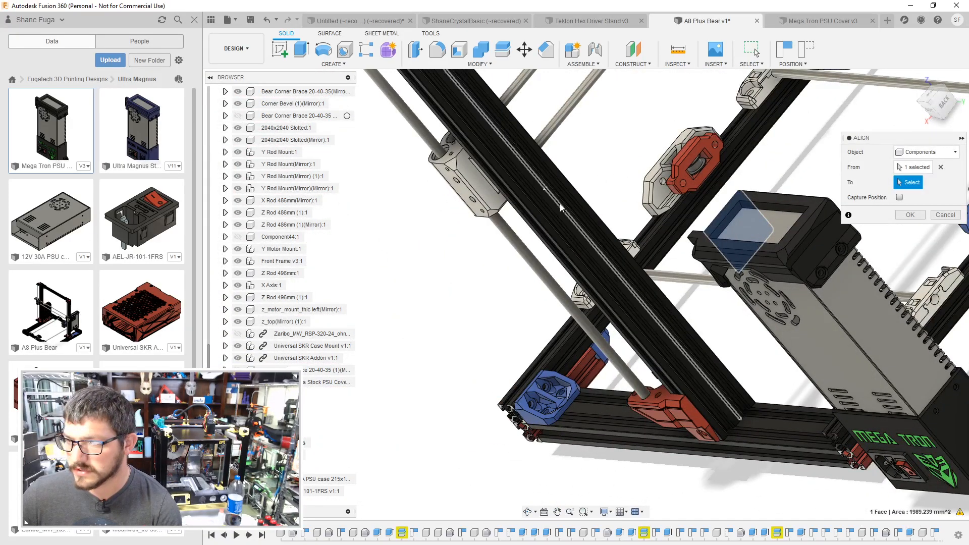
pyautogui.click(556, 208)
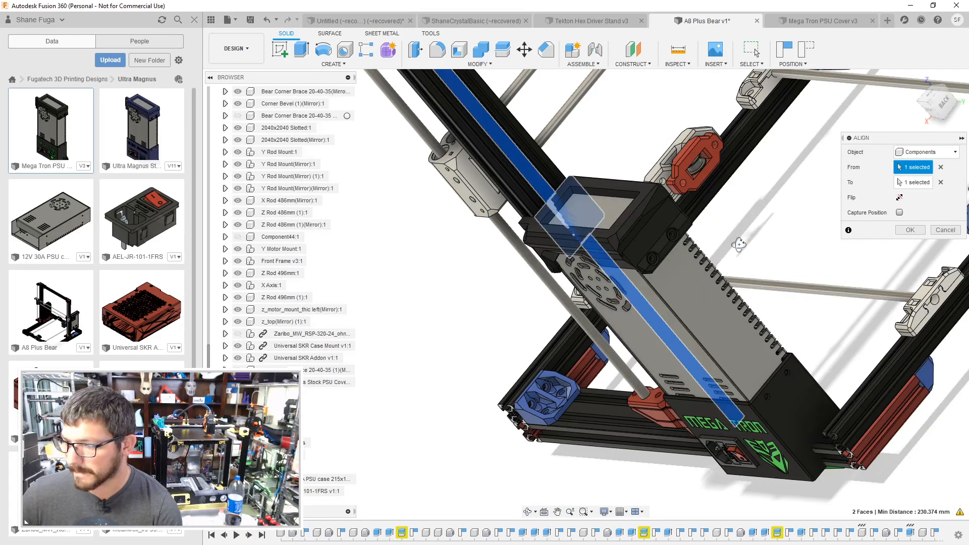
pyautogui.keyDown('shift'); pyautogui.moveTo(738, 245); pyautogui.dragTo(678, 183, button='middle'); pyautogui.keyUp('shift')
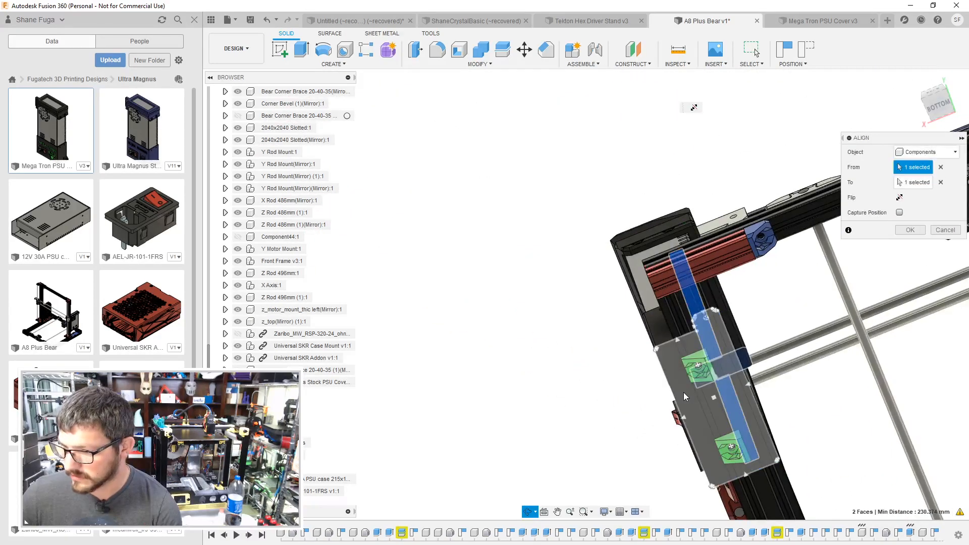
# Step: Align the bottom face of the PSU cover with the top face of the base extrusion
pyautogui.click(679, 369)
pyautogui.keyDown('shift'); pyautogui.moveTo(680, 369); pyautogui.dragTo(730, 353, button='middle'); pyautogui.keyUp('shift')
pyautogui.click(729, 354)
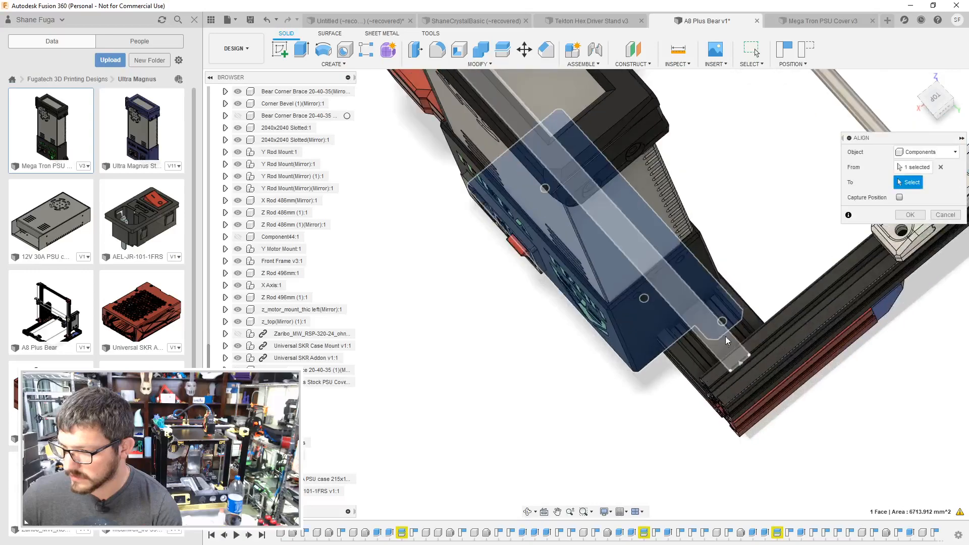
pyautogui.click(908, 230)
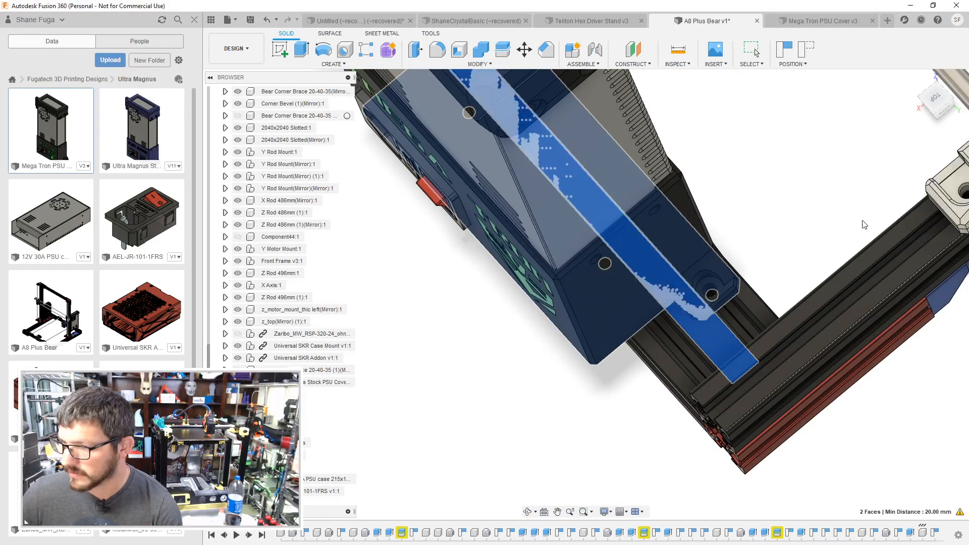
# Step: Examine how the aligned PSU cover sits against the upright extrusion and the red Z motor mount
pyautogui.scroll(3, 806, 322)
pyautogui.keyDown('shift'); pyautogui.moveTo(805, 321); pyautogui.dragTo(837, 307, button='middle'); pyautogui.keyUp('shift')
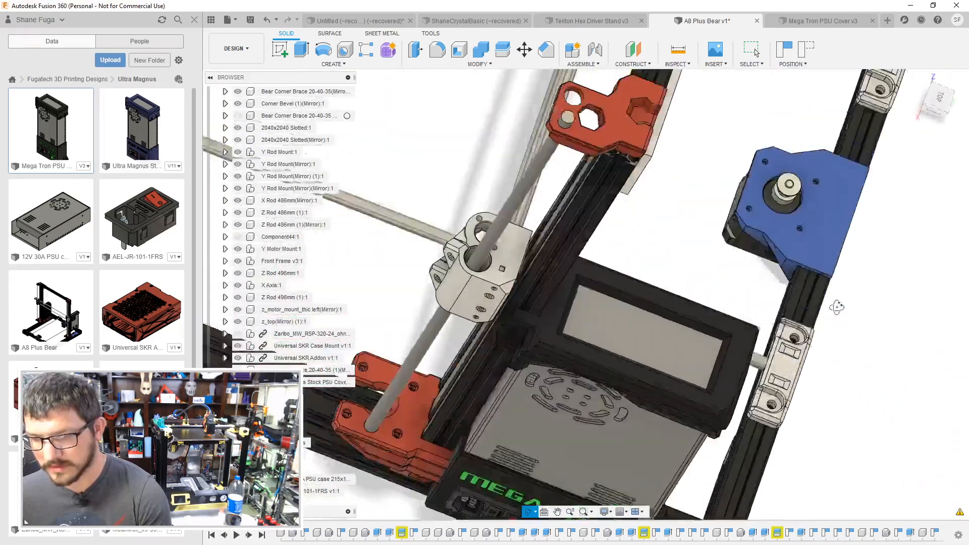
pyautogui.moveTo(487, 447); pyautogui.dragTo(713, 311, button='middle')
pyautogui.scroll(7, 713, 313)
pyautogui.keyDown('shift'); pyautogui.moveTo(613, 245); pyautogui.dragTo(621, 240, button='middle'); pyautogui.keyUp('shift')
pyautogui.scroll(-3, 621, 240)
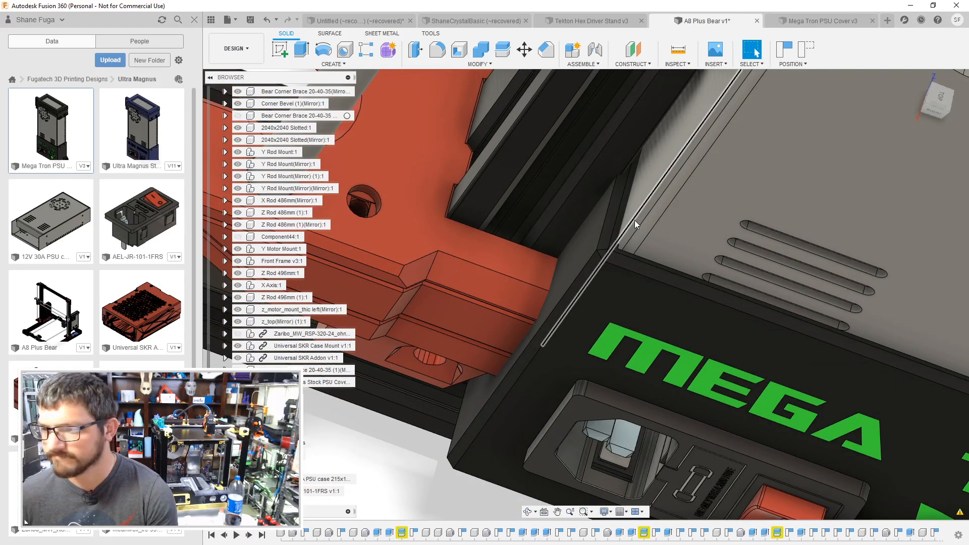
pyautogui.scroll(3, 619, 212)
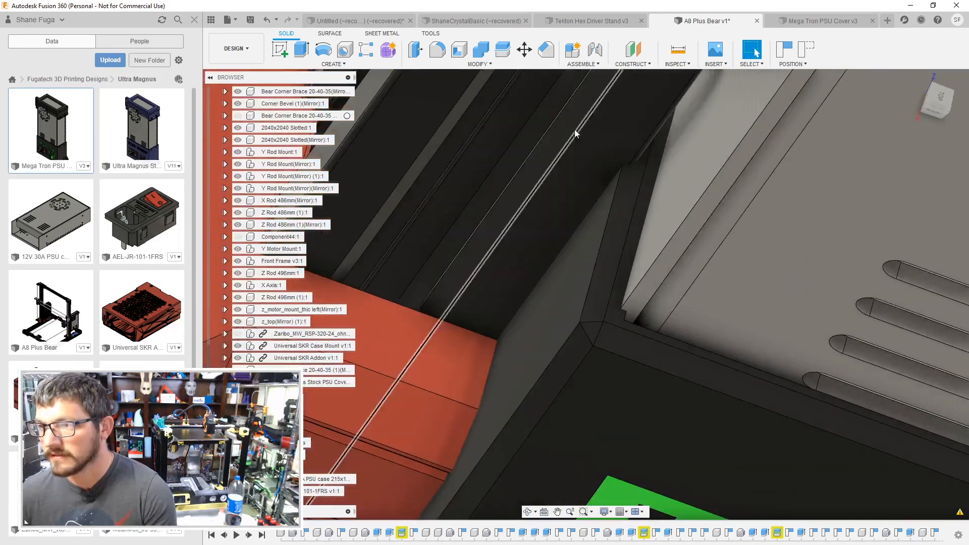
pyautogui.press('i')
pyautogui.click(562, 225)
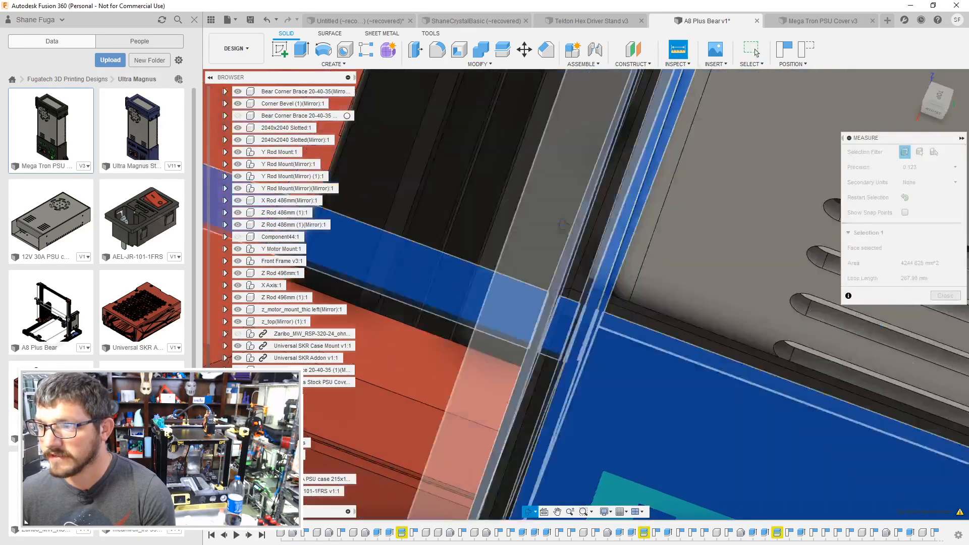
pyautogui.keyDown('shift'); pyautogui.moveTo(562, 225); pyautogui.dragTo(683, 201, button='middle'); pyautogui.keyUp('shift')
pyautogui.press('Escape')
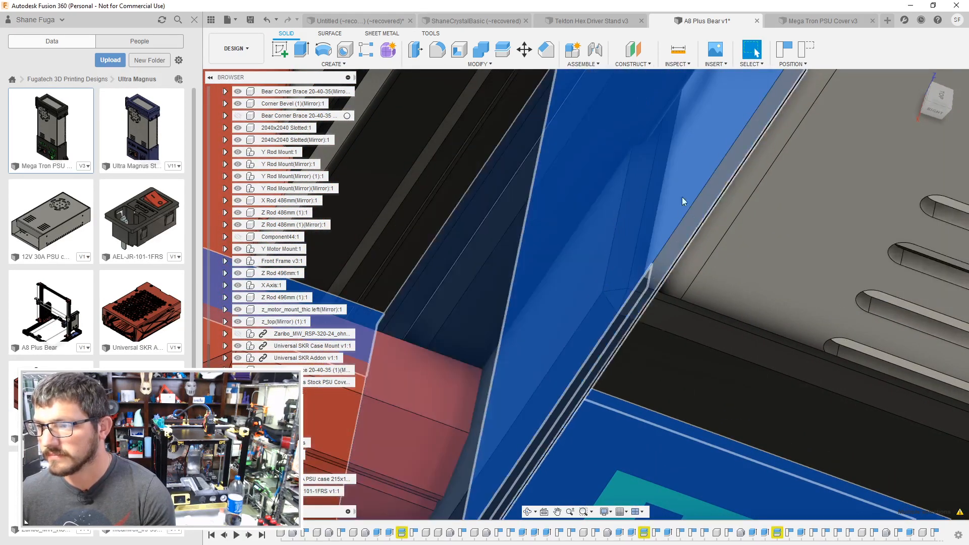
# Step: Measure the distance between the lower PSU cover's side face and the adjoining face of the upright extrusion
pyautogui.click(686, 60)
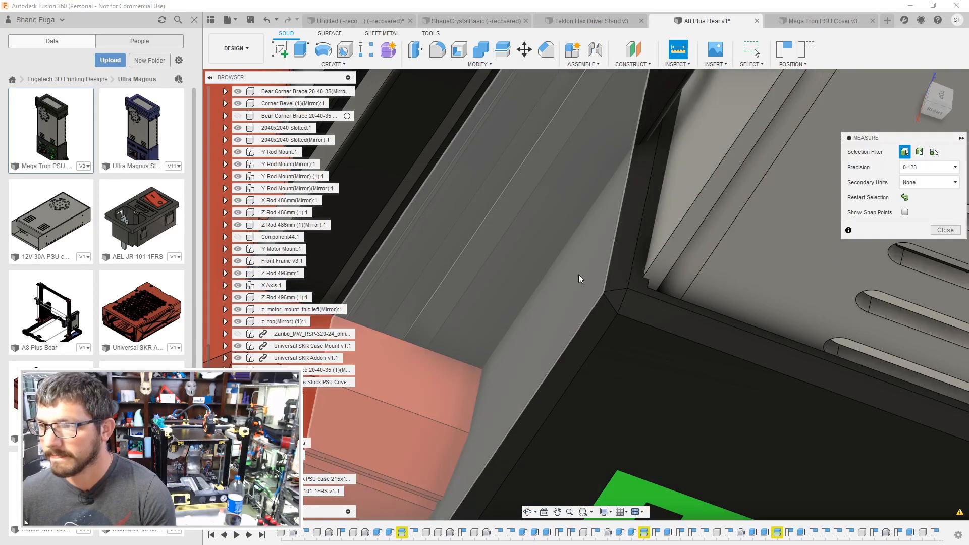
pyautogui.click(580, 277)
pyautogui.keyDown('shift'); pyautogui.moveTo(580, 277); pyautogui.dragTo(557, 283, button='middle'); pyautogui.keyUp('shift')
pyautogui.scroll(-6, 601, 165)
pyautogui.moveTo(596, 106); pyautogui.dragTo(582, 203, button='middle')
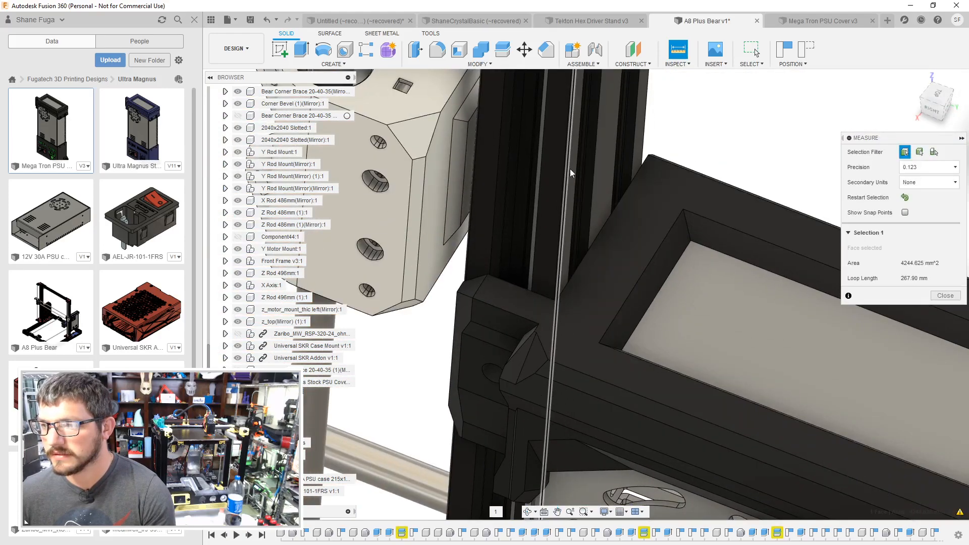
pyautogui.scroll(3, 571, 165)
pyautogui.click(573, 164)
pyautogui.scroll(-5, 573, 287)
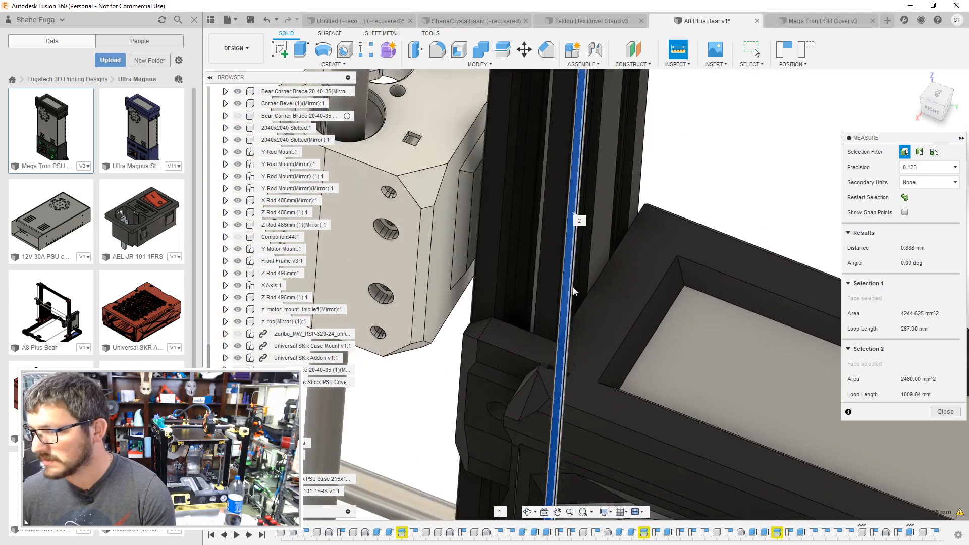
pyautogui.moveTo(573, 475); pyautogui.dragTo(552, 271, button='middle')
pyautogui.scroll(5, 552, 271)
pyautogui.moveTo(454, 444); pyautogui.dragTo(608, 38, button='middle')
pyautogui.scroll(3, 573, 318)
pyautogui.moveTo(573, 318); pyautogui.dragTo(540, 254, button='middle')
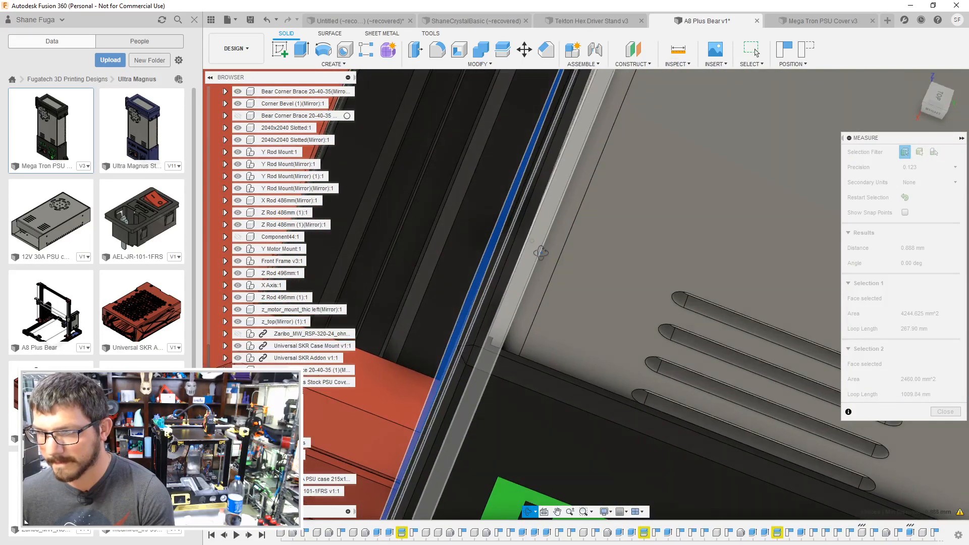
pyautogui.scroll(5, 487, 230)
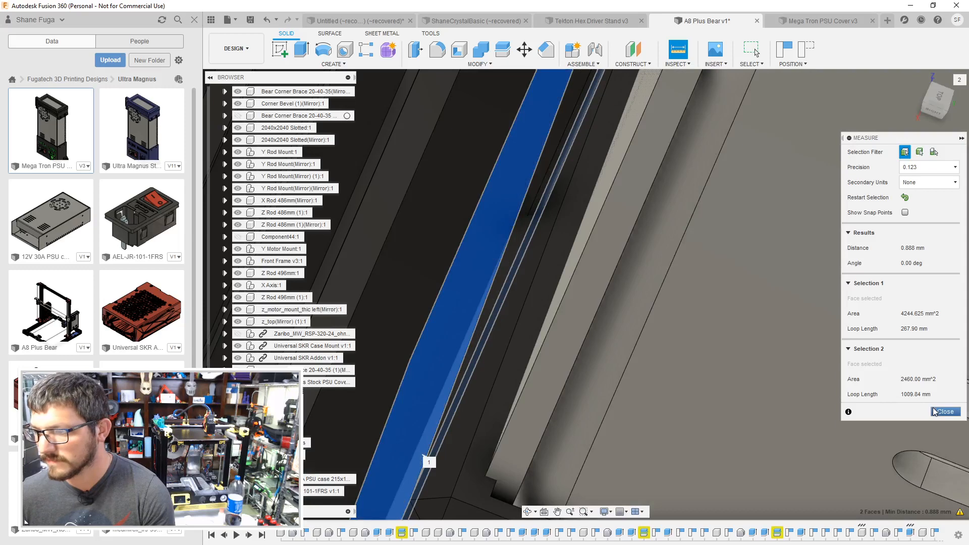
pyautogui.click(944, 412)
pyautogui.scroll(-8, 560, 317)
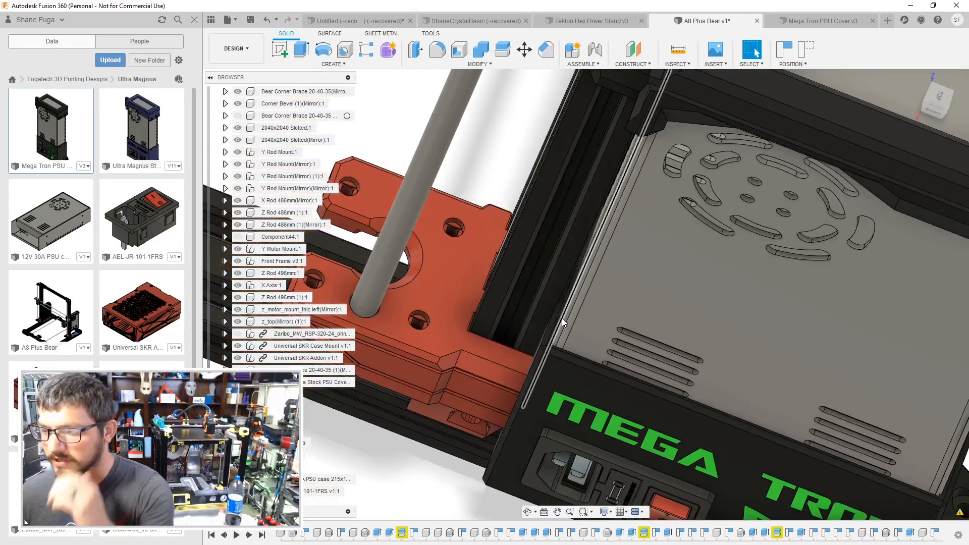
# Step: In the Mega Tron PSU Cover design, extrude the lower cover's plain side face beside the MEGA TRON lettering by -0.9 mm
pyautogui.click(820, 20)
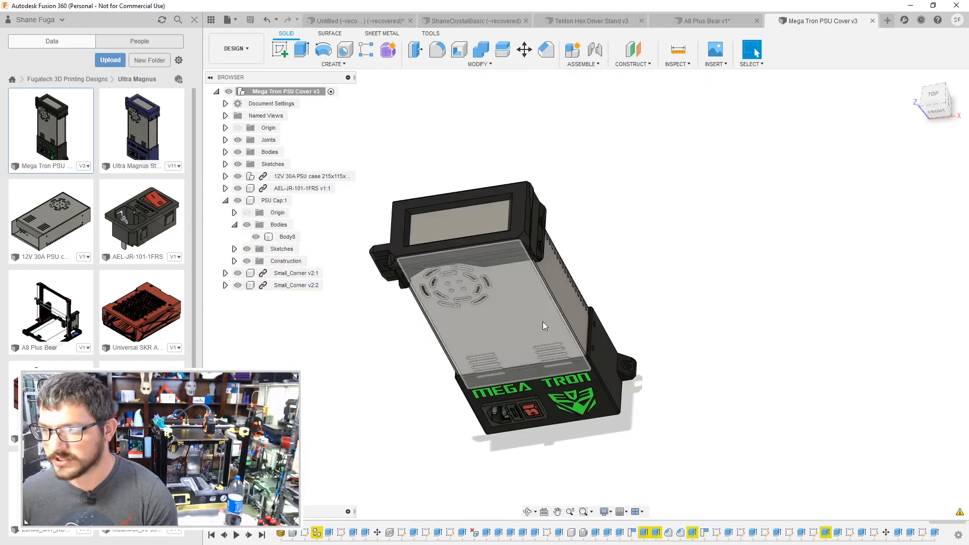
pyautogui.keyDown('shift'); pyautogui.moveTo(544, 325); pyautogui.dragTo(530, 326, button='middle'); pyautogui.keyUp('shift')
pyautogui.scroll(5, 530, 303)
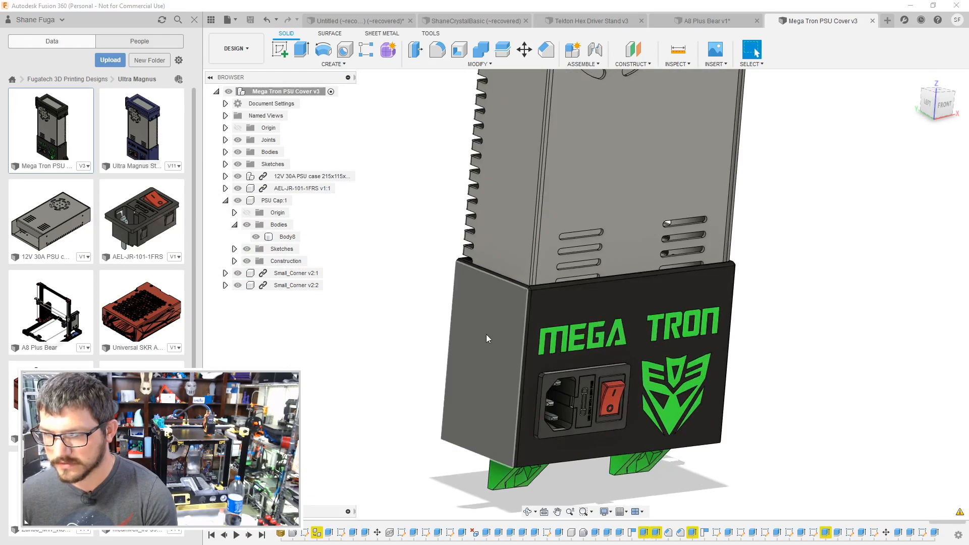
pyautogui.press('e')
pyautogui.click(486, 334)
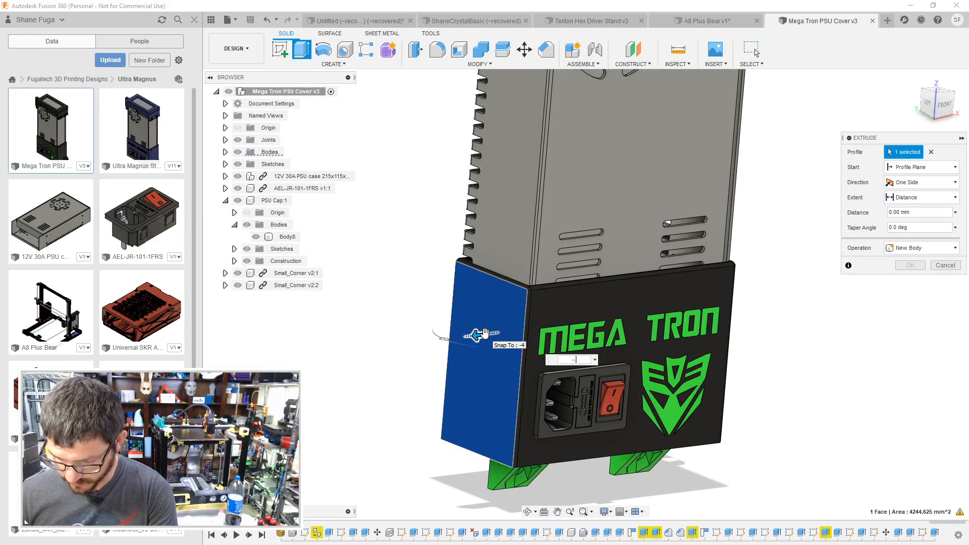
pyautogui.write('-.9')
pyautogui.press('Return')
pyautogui.scroll(-3, 485, 334)
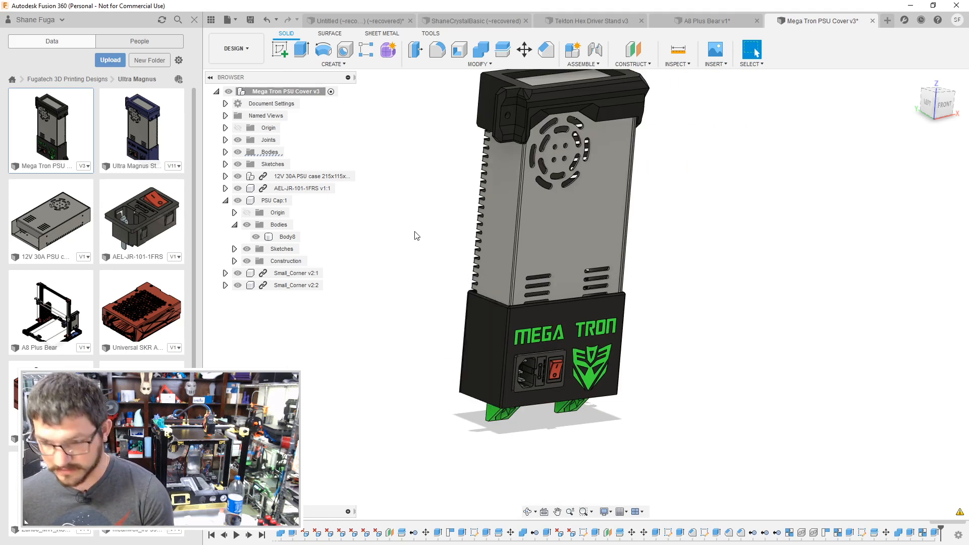
# Step: Sketch a rectangle on the lower PSU cover's plain side face, large enough to enclose the whole face outline
pyautogui.click(474, 319)
pyautogui.click(283, 52)
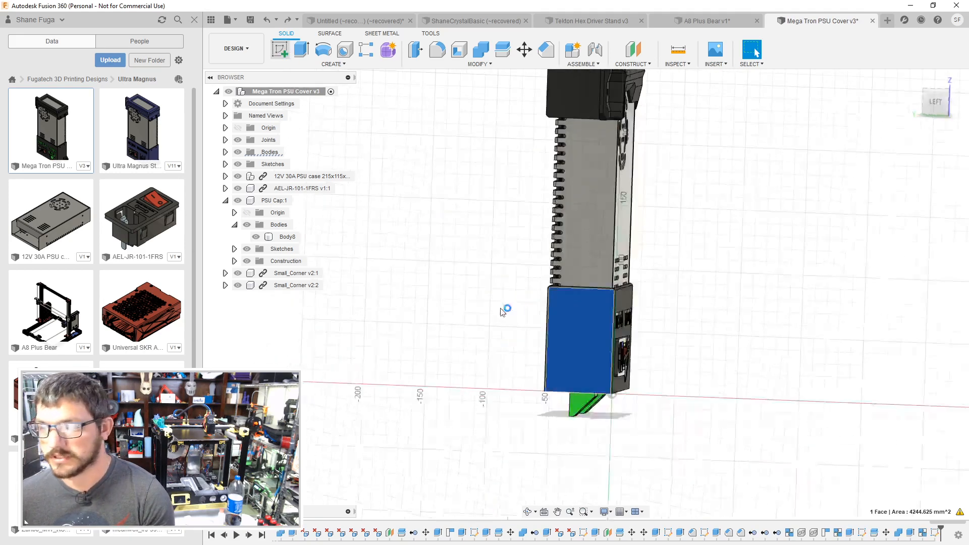
pyautogui.press('r')
pyautogui.click(560, 257)
pyautogui.click(673, 392)
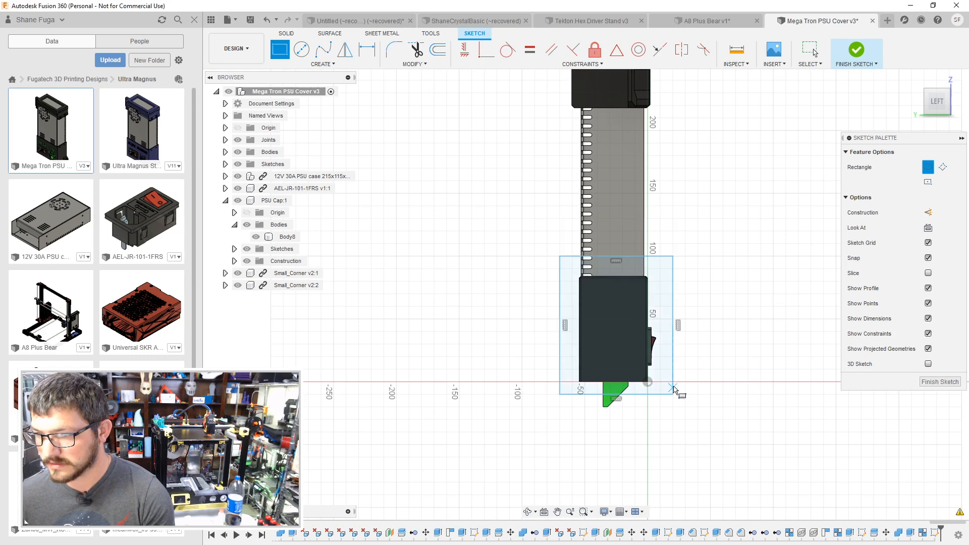
pyautogui.click(922, 379)
# Step: Cut both profiles of the rectangle sketch shallowly into the lower PSU cover's side wall and save the design as "User Saved"
pyautogui.press('e')
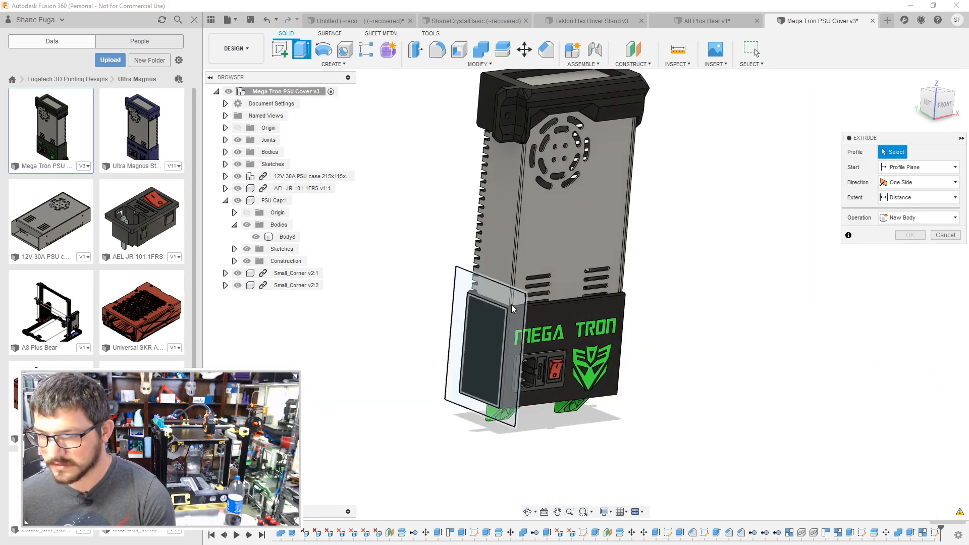
pyautogui.click(487, 325)
pyautogui.click(496, 318)
pyautogui.write('-.9')
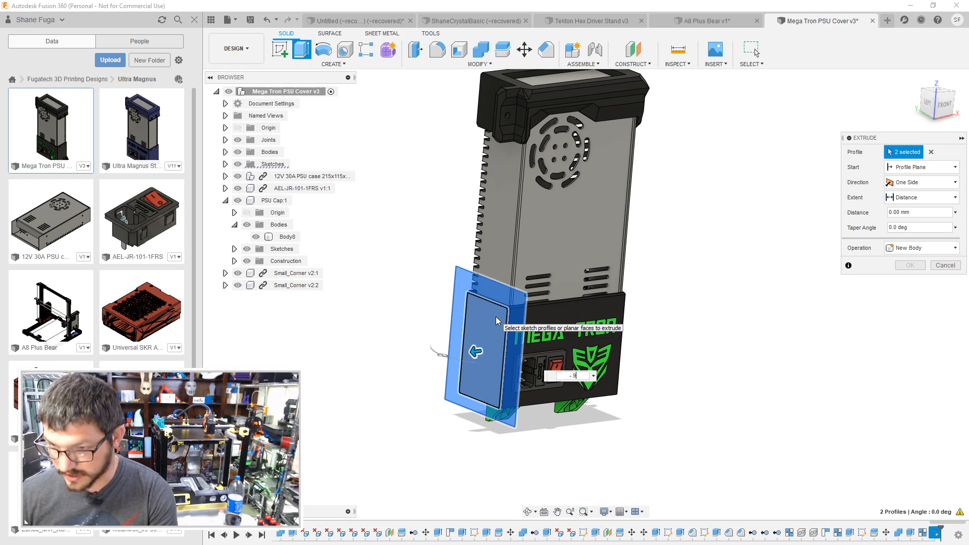
pyautogui.press('Return')
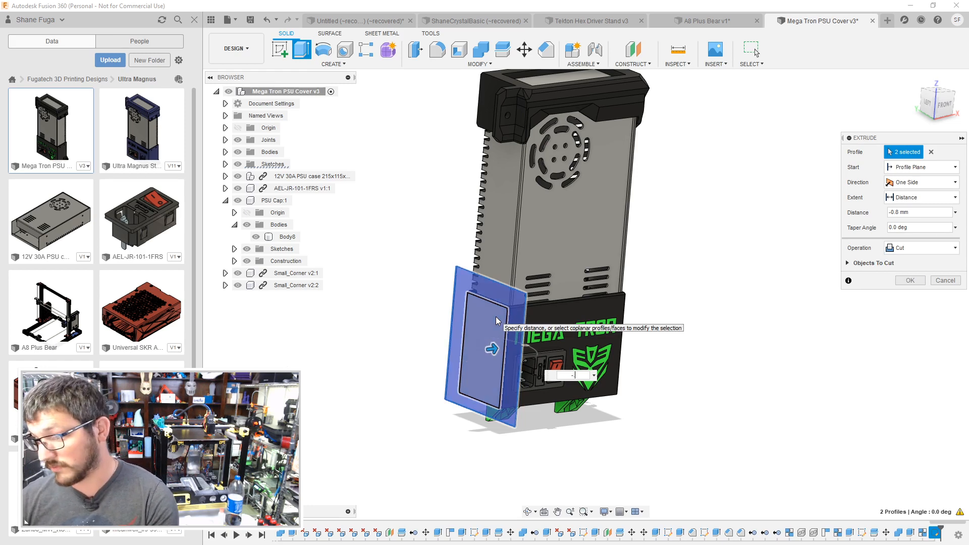
pyautogui.press('Return')
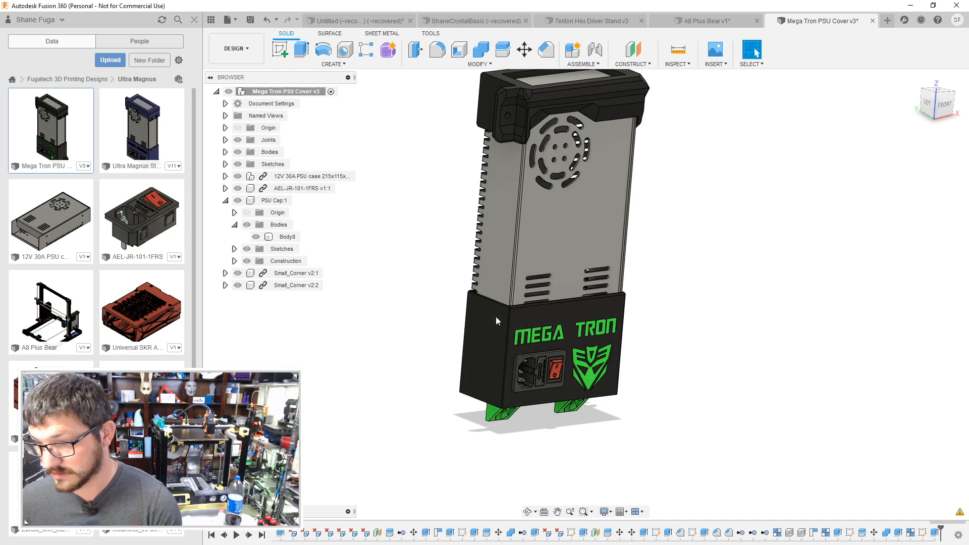
pyautogui.hotkey('ctrl', 's')
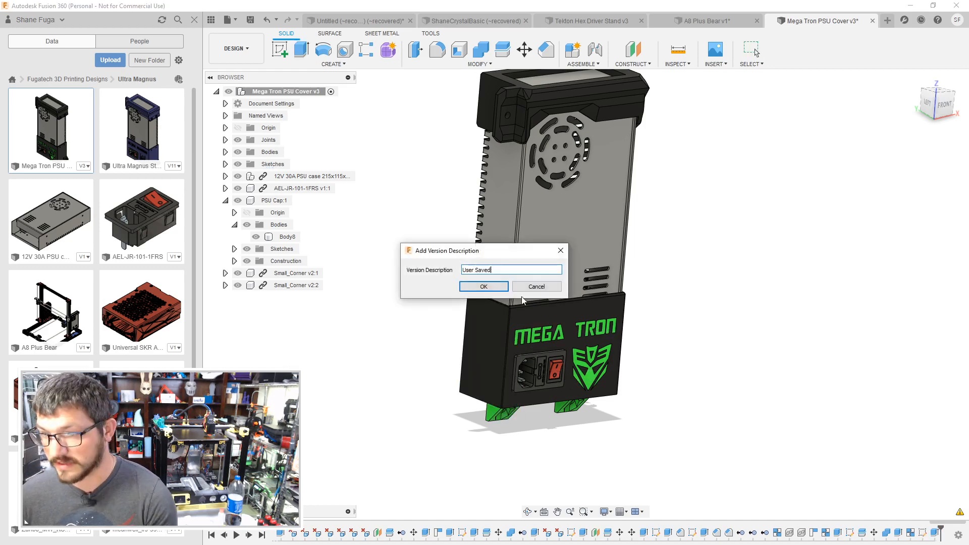
pyautogui.press('Return')
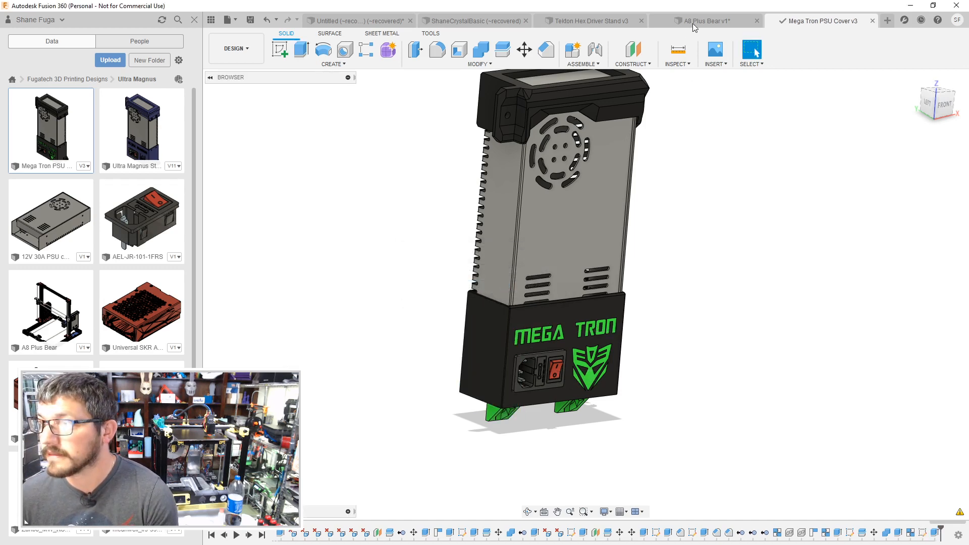
# Step: Switch to the A8 Plus Bear design and examine where the PSU cap and cover meet the upright extrusion
pyautogui.click(692, 23)
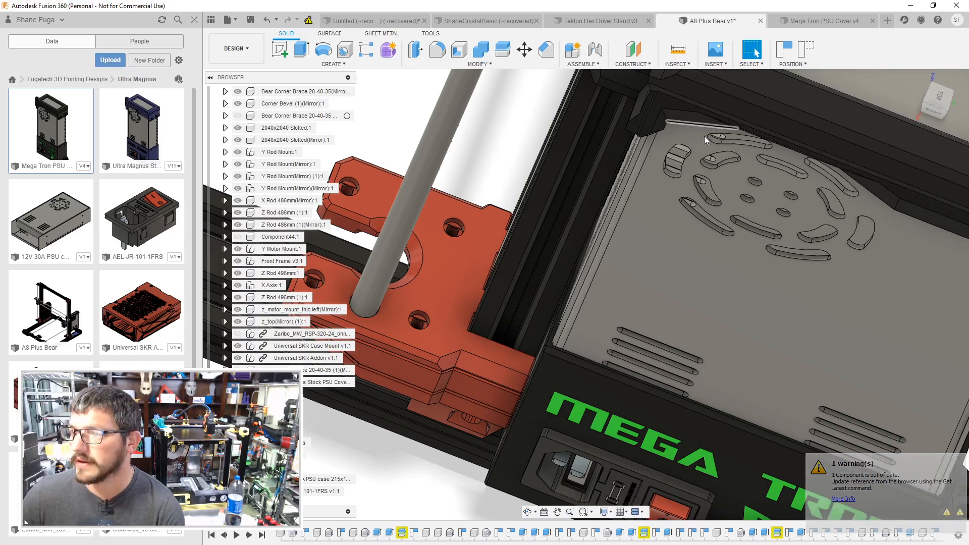
pyautogui.moveTo(704, 135); pyautogui.dragTo(595, 263, button='middle')
pyautogui.scroll(-3, 596, 258)
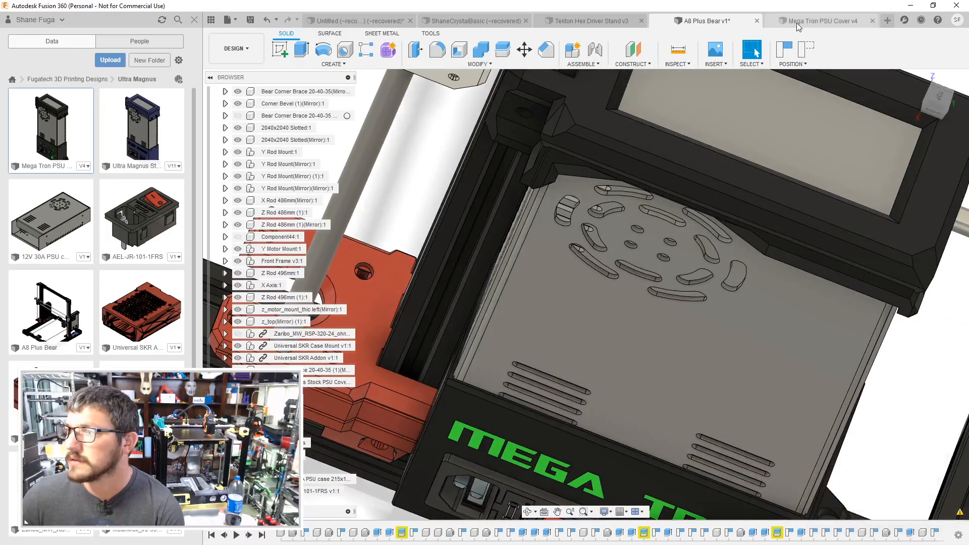
# Step: In the Mega Tron PSU Cover design, hide the 12V 30A PSU case and measure the PSU cap's side wall thickness
pyautogui.click(807, 21)
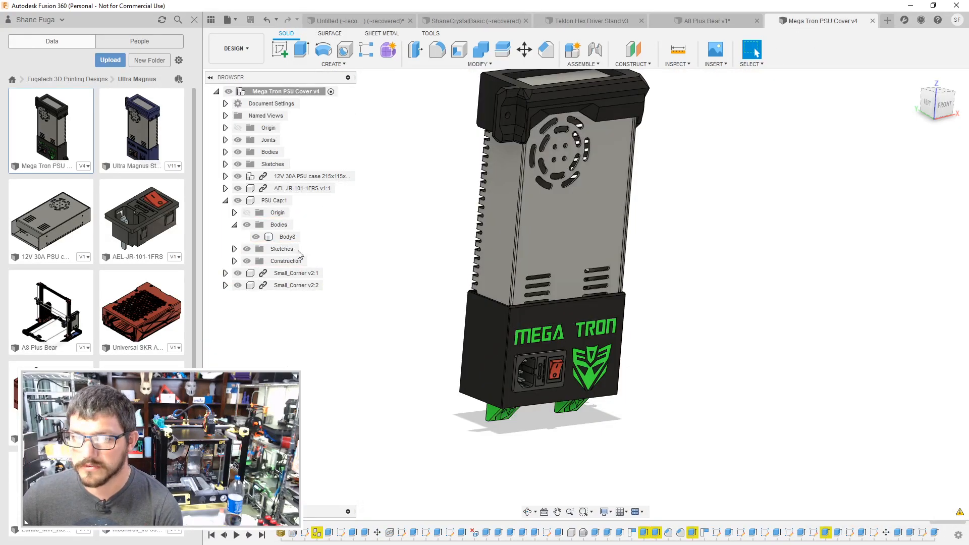
pyautogui.click(238, 176)
pyautogui.keyDown('shift'); pyautogui.moveTo(426, 214); pyautogui.dragTo(397, 376, button='middle'); pyautogui.keyUp('shift')
pyautogui.scroll(8, 399, 366)
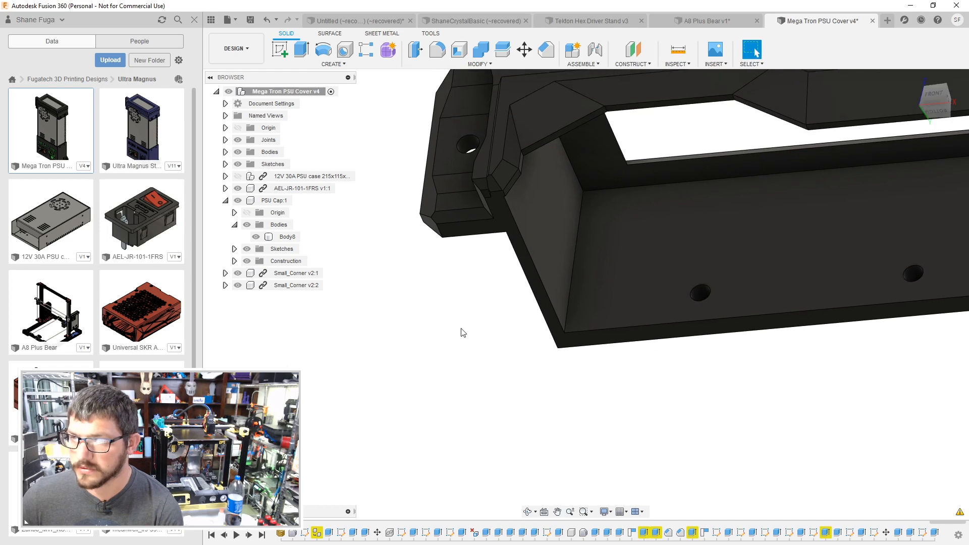
pyautogui.click(677, 51)
pyautogui.click(555, 243)
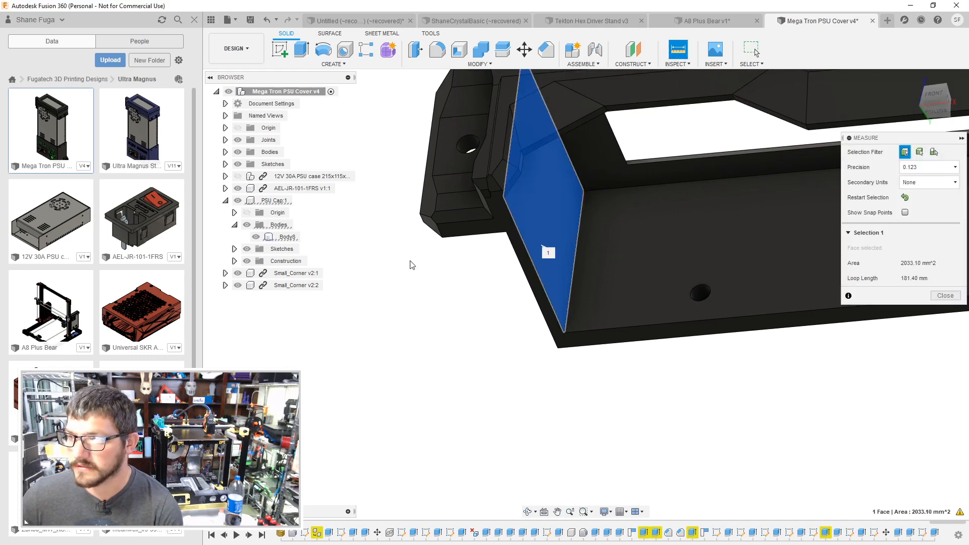
pyautogui.keyDown('shift'); pyautogui.moveTo(411, 264); pyautogui.dragTo(448, 266, button='middle'); pyautogui.keyUp('shift')
pyautogui.click(441, 278)
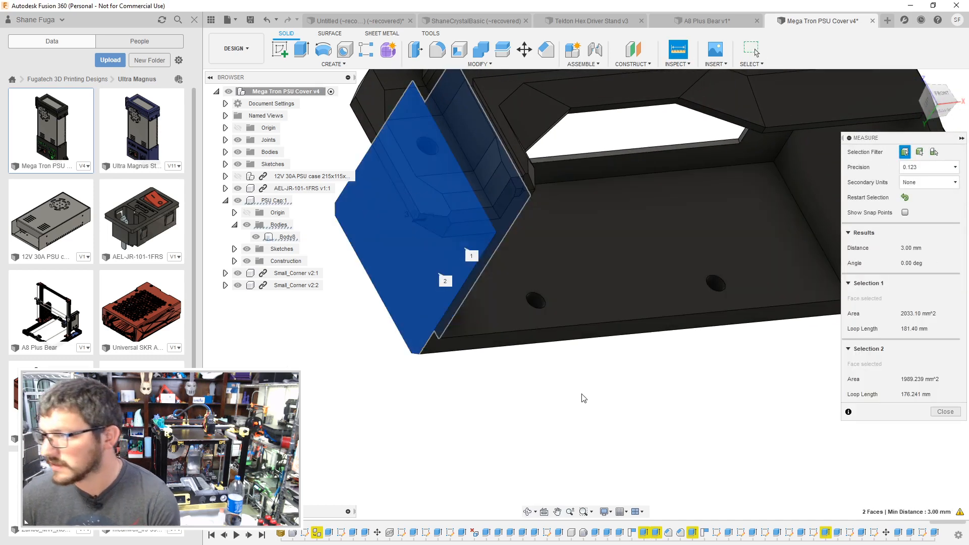
# Step: Measure the thickness of the lower PSU cover's side wall between its inner and outer faces
pyautogui.keyDown('shift'); pyautogui.moveTo(583, 398); pyautogui.dragTo(411, 368, button='middle'); pyautogui.keyUp('shift')
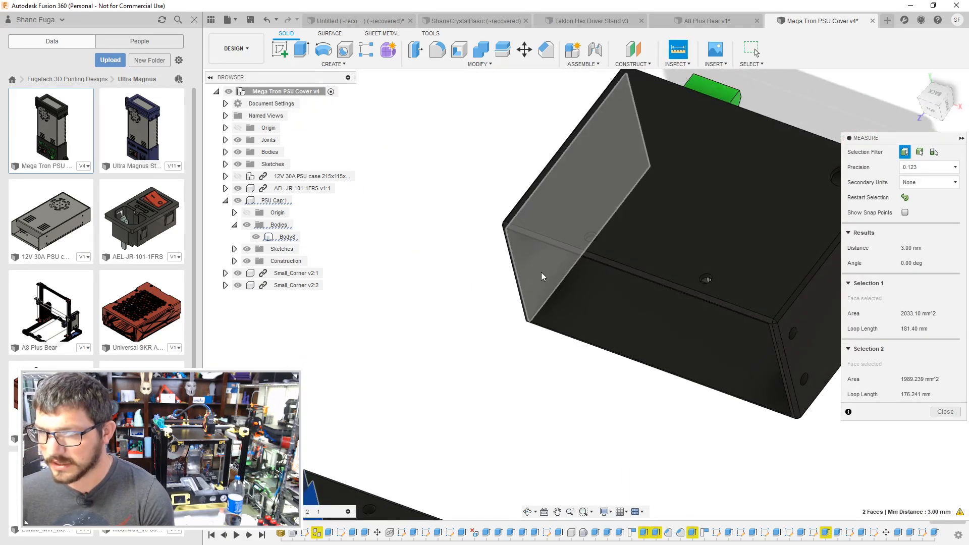
pyautogui.keyDown('shift'); pyautogui.moveTo(541, 276); pyautogui.dragTo(386, 148, button='middle'); pyautogui.keyUp('shift')
pyautogui.click(450, 255)
pyautogui.press('Escape')
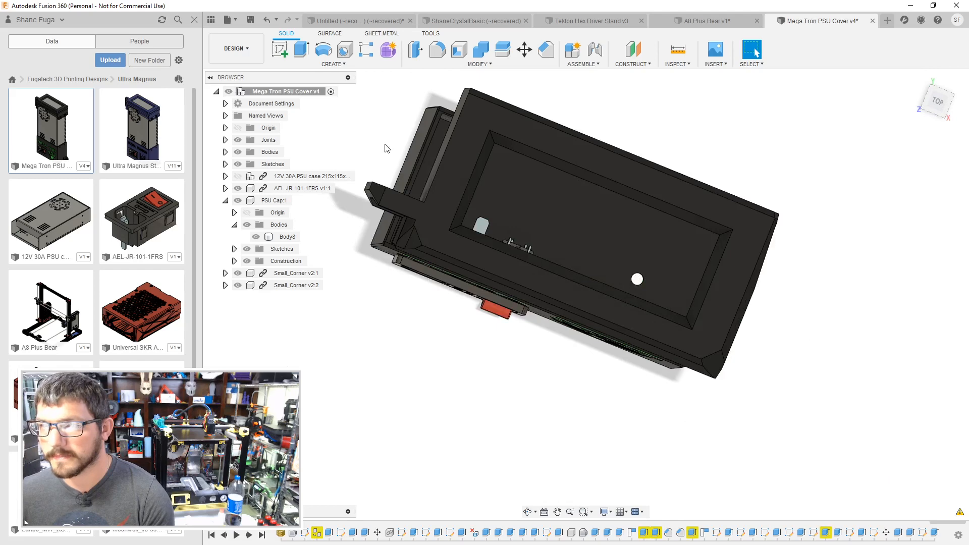
pyautogui.click(679, 51)
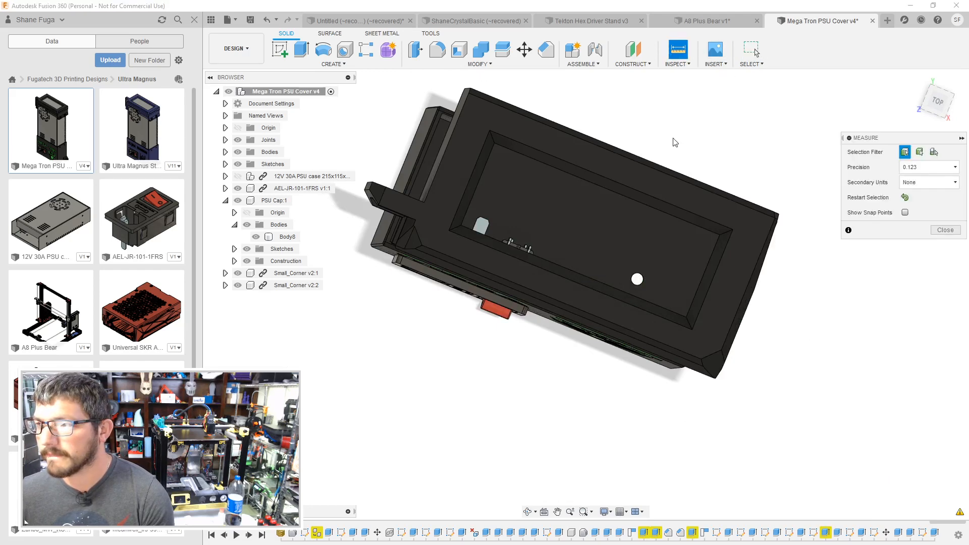
pyautogui.keyDown('shift'); pyautogui.moveTo(587, 318); pyautogui.dragTo(525, 228, button='middle'); pyautogui.keyUp('shift')
pyautogui.click(444, 277)
pyautogui.keyDown('shift'); pyautogui.moveTo(444, 278); pyautogui.dragTo(426, 292, button='middle'); pyautogui.keyUp('shift')
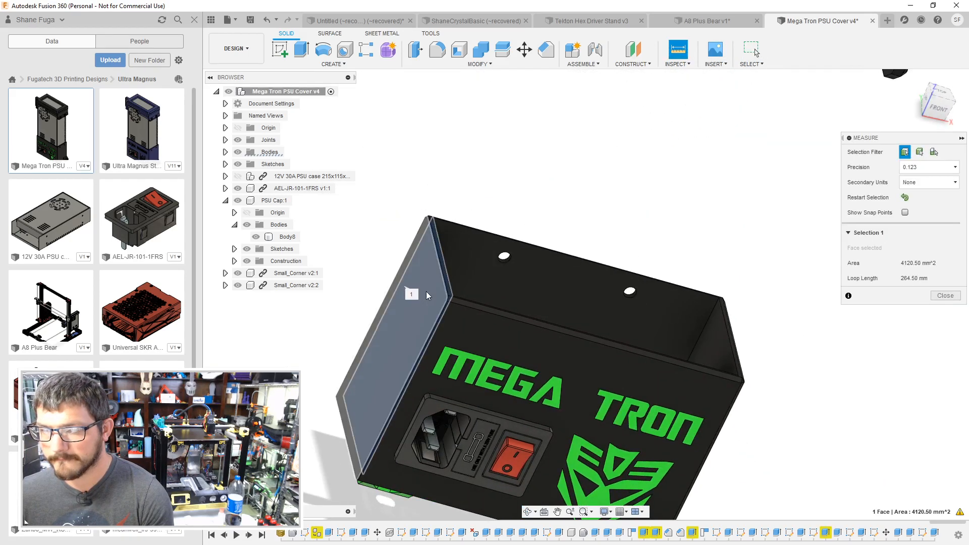
pyautogui.click(427, 292)
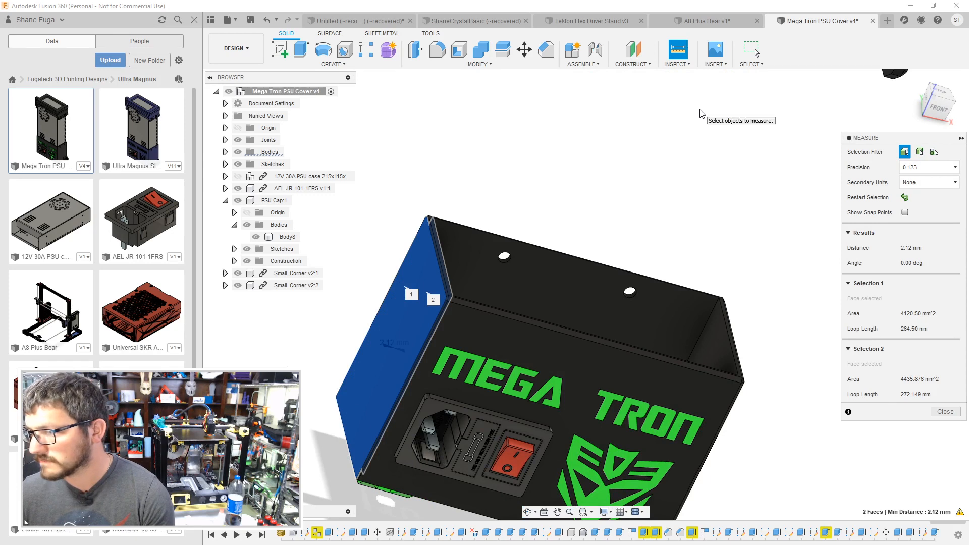
pyautogui.press('Escape')
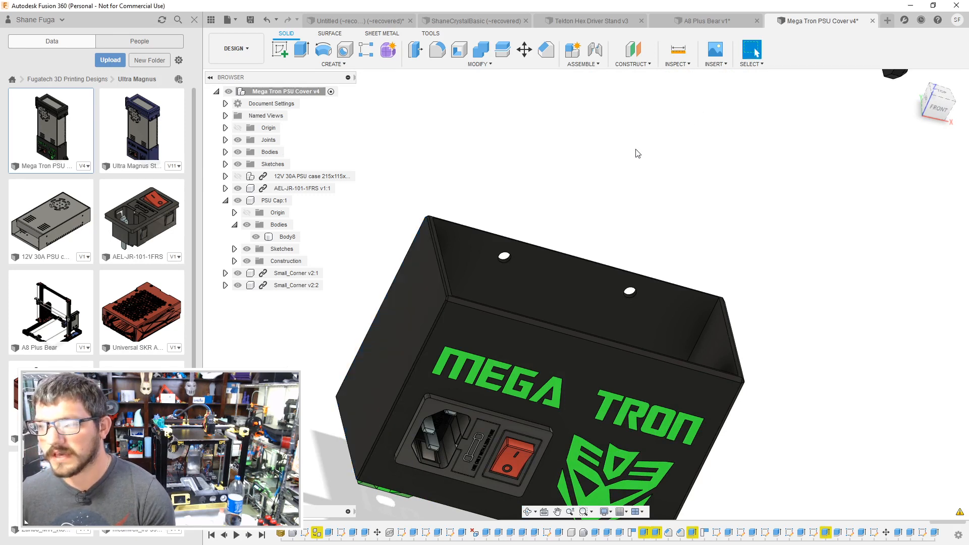
# Step: Undo the PSU case hiding, the side-wall cut and its rectangle sketch, and save the design as "User Saved"
pyautogui.scroll(-3, 616, 212)
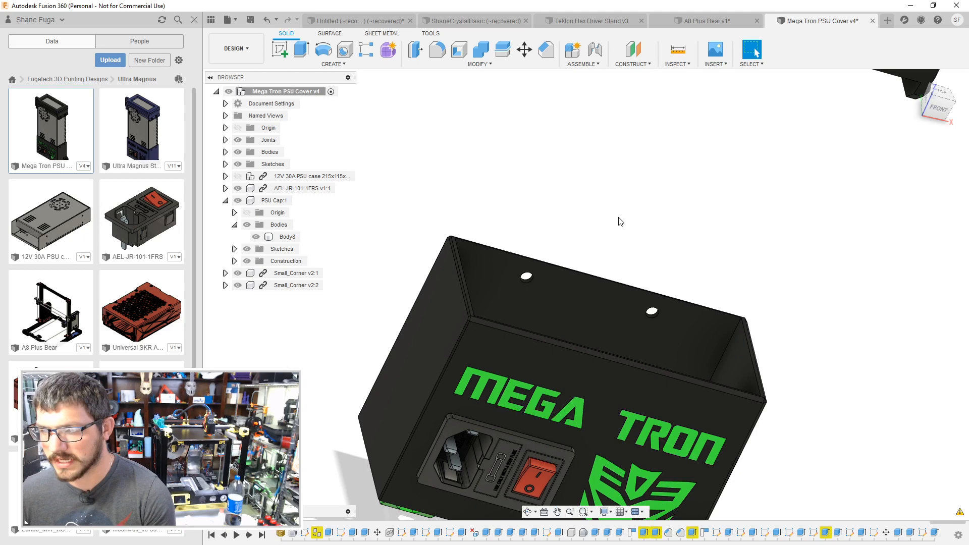
pyautogui.hotkey('ctrl', 'z')
pyautogui.hotkey('ctrl', 'z')
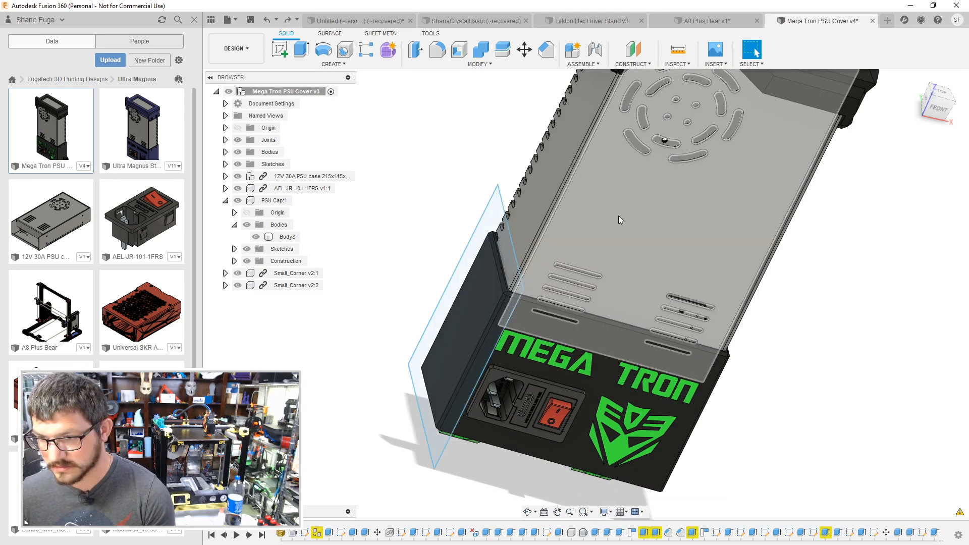
pyautogui.hotkey('ctrl', 'z')
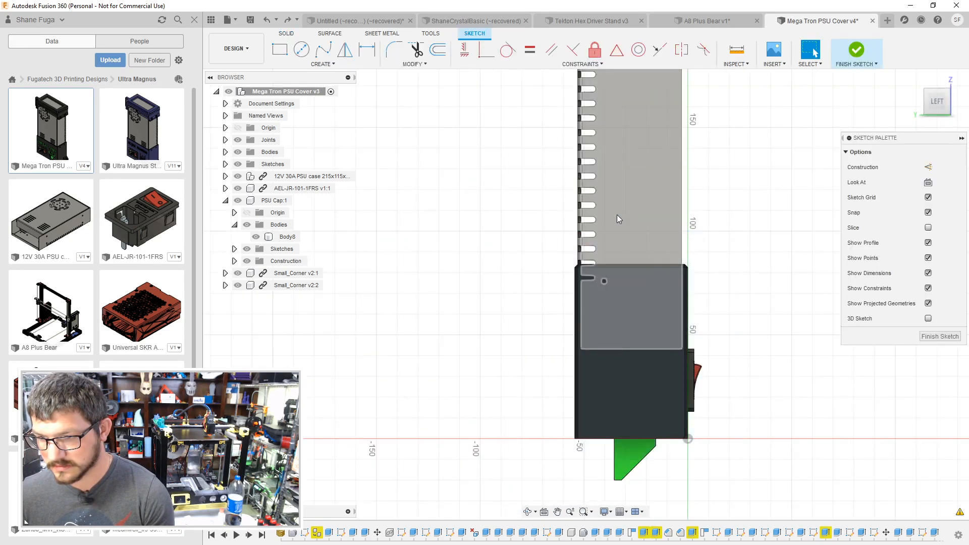
pyautogui.hotkey('ctrl', 'z')
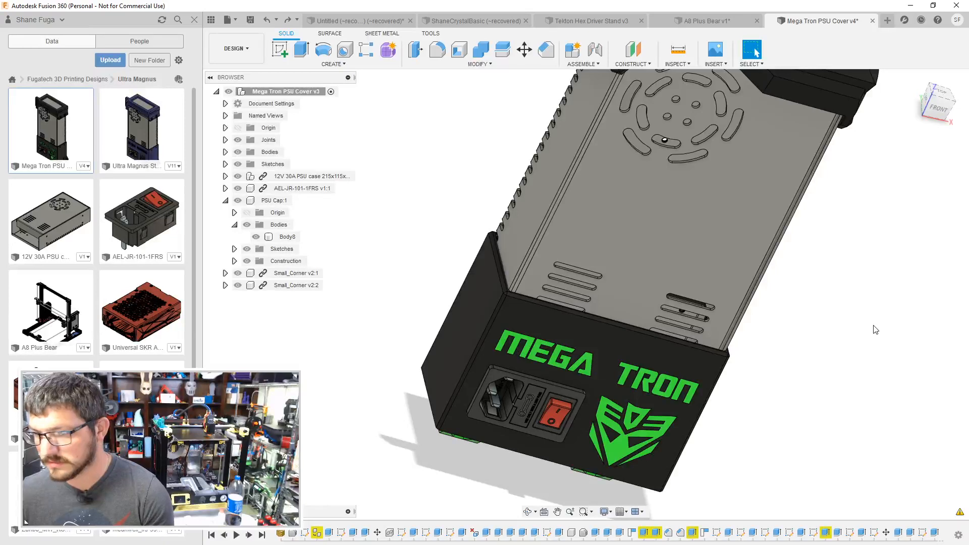
pyautogui.hotkey('ctrl', 's')
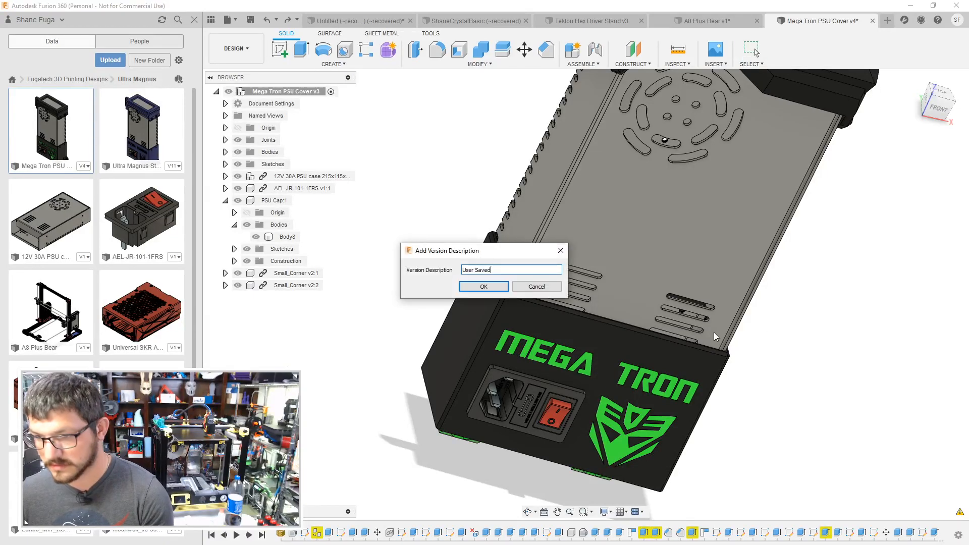
pyautogui.click(496, 290)
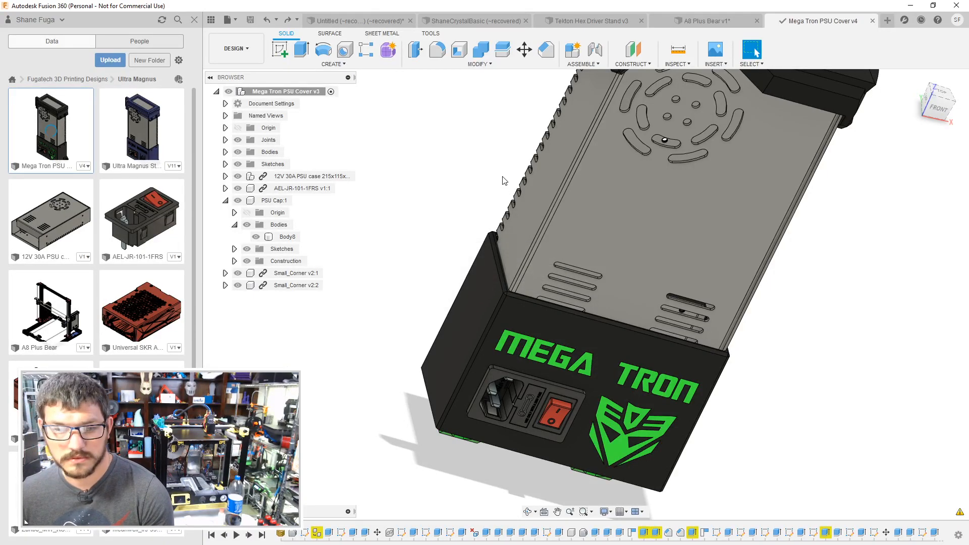
# Step: Return to the A8 Plus Bear design and examine the PSU cap's fit against the upright extrusion from several angles
pyautogui.moveTo(488, 135); pyautogui.dragTo(466, 239, button='middle')
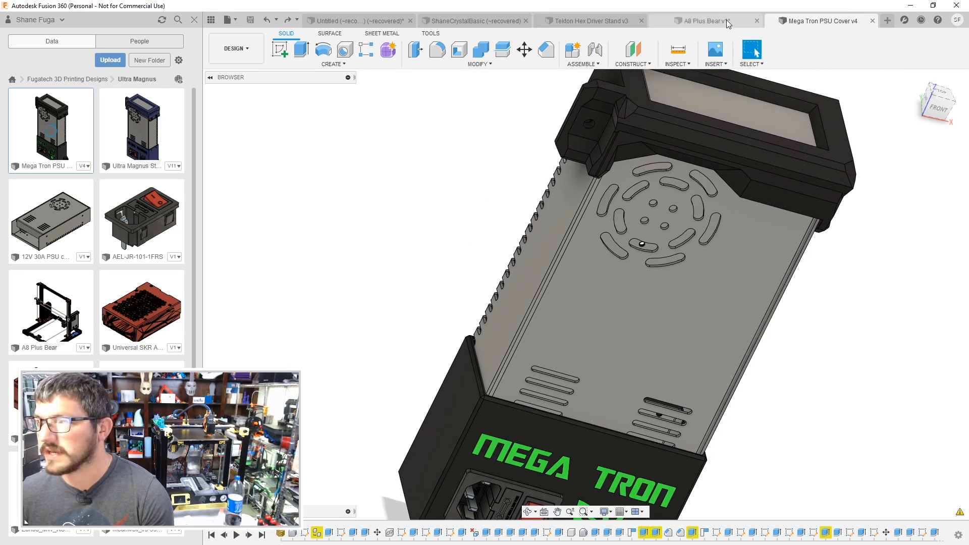
pyautogui.click(737, 22)
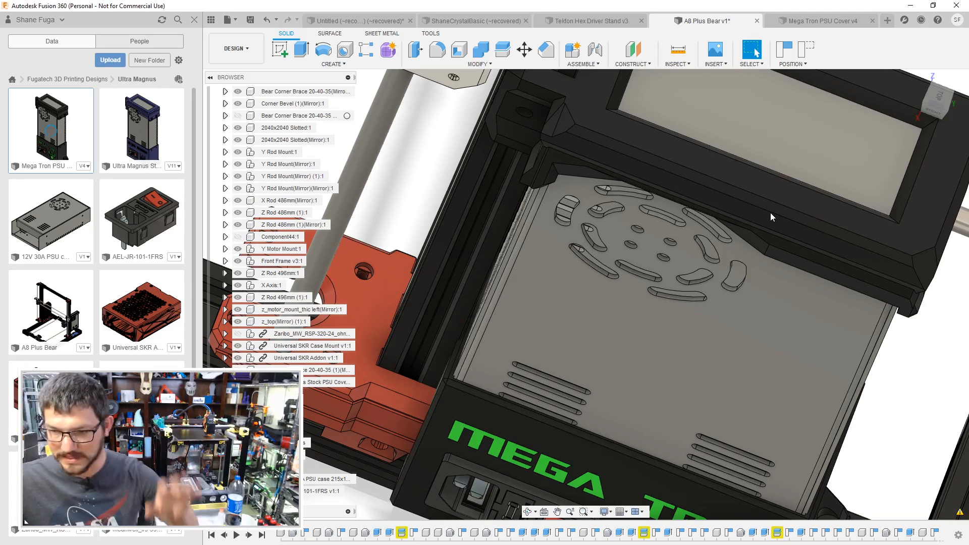
pyautogui.scroll(-1, 559, 164)
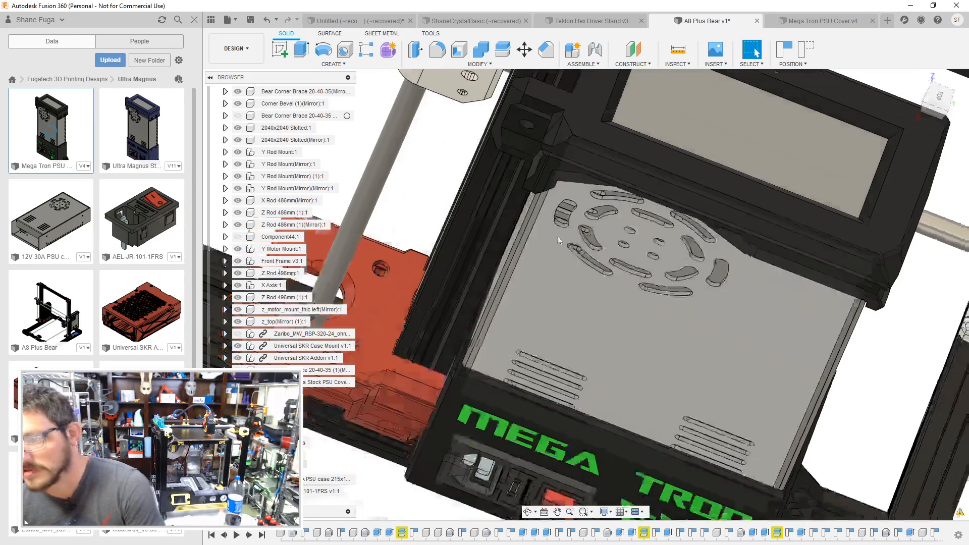
pyautogui.moveTo(559, 164); pyautogui.dragTo(533, 309, button='middle')
pyautogui.keyDown('shift'); pyautogui.moveTo(633, 289); pyautogui.dragTo(620, 156, button='middle'); pyautogui.keyUp('shift')
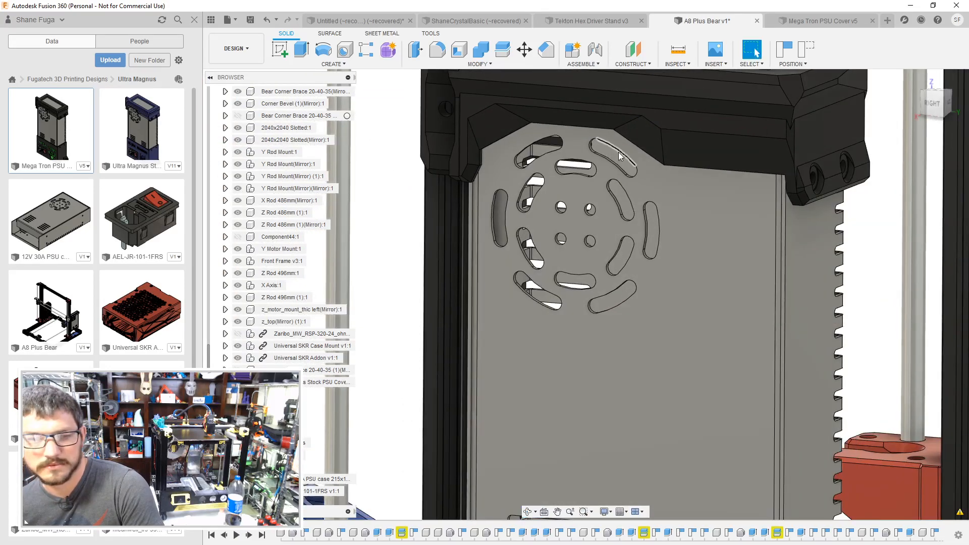
# Step: Switch to the Mega Tron PSU Cover design and delete the RigidGroup1 and RigidGroup3 joints
pyautogui.click(817, 20)
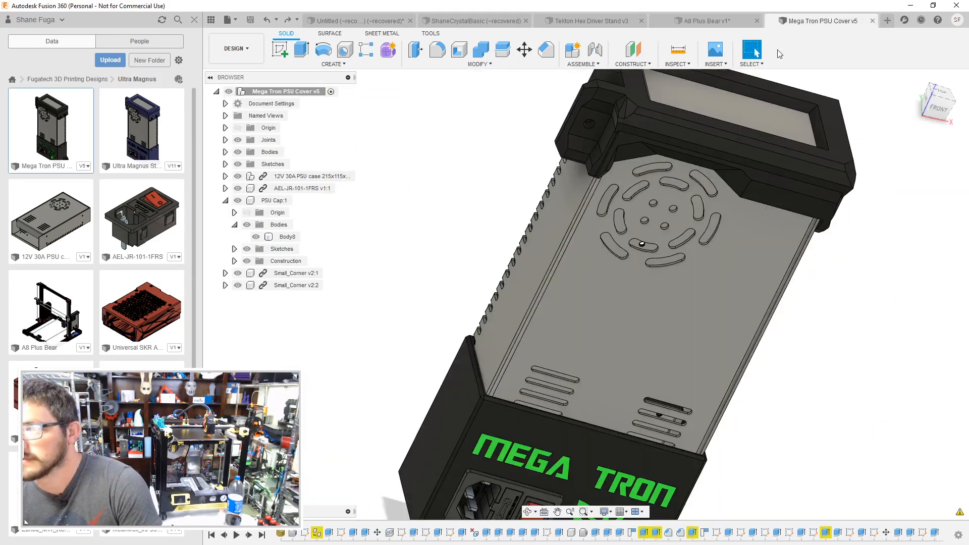
pyautogui.moveTo(460, 304); pyautogui.dragTo(350, 183, button='middle')
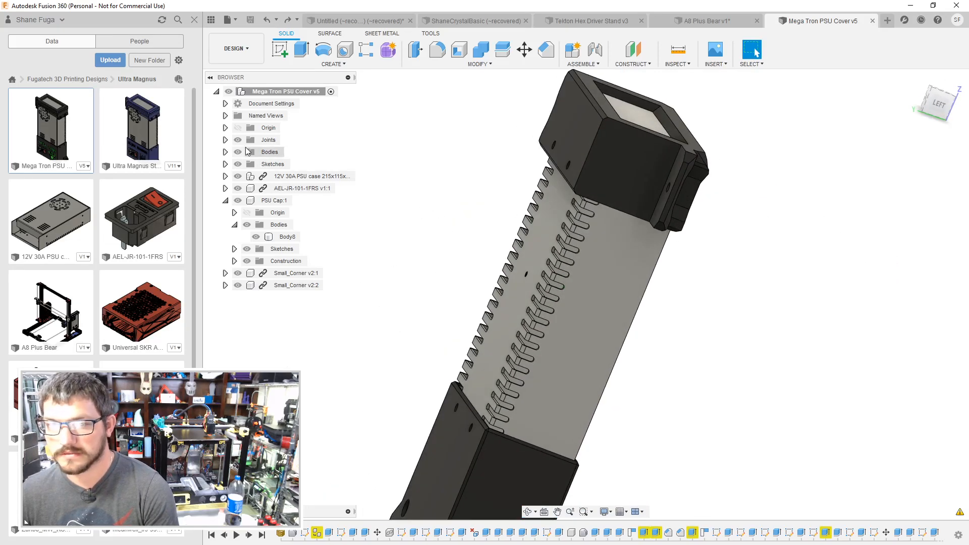
pyautogui.click(226, 140)
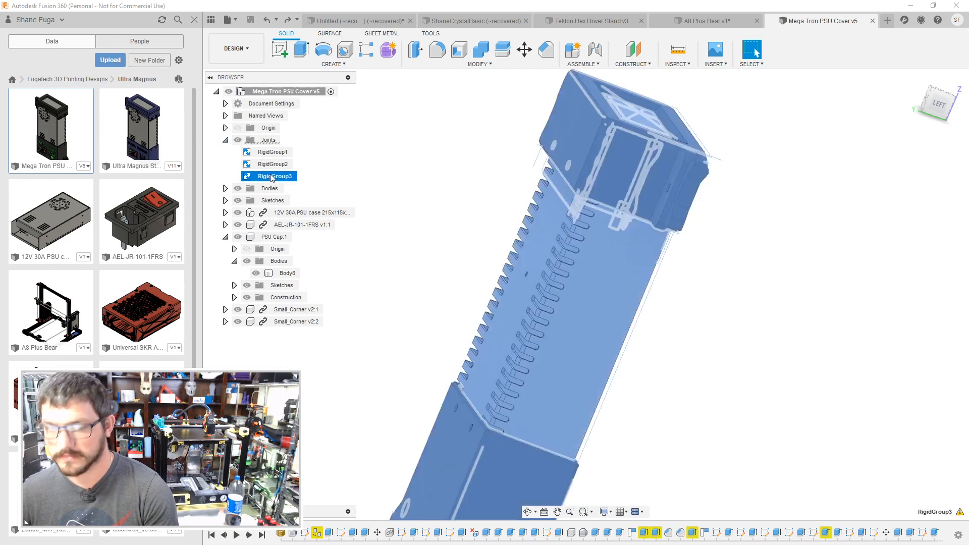
pyautogui.click(274, 174)
pyautogui.click(273, 165)
pyautogui.click(275, 152)
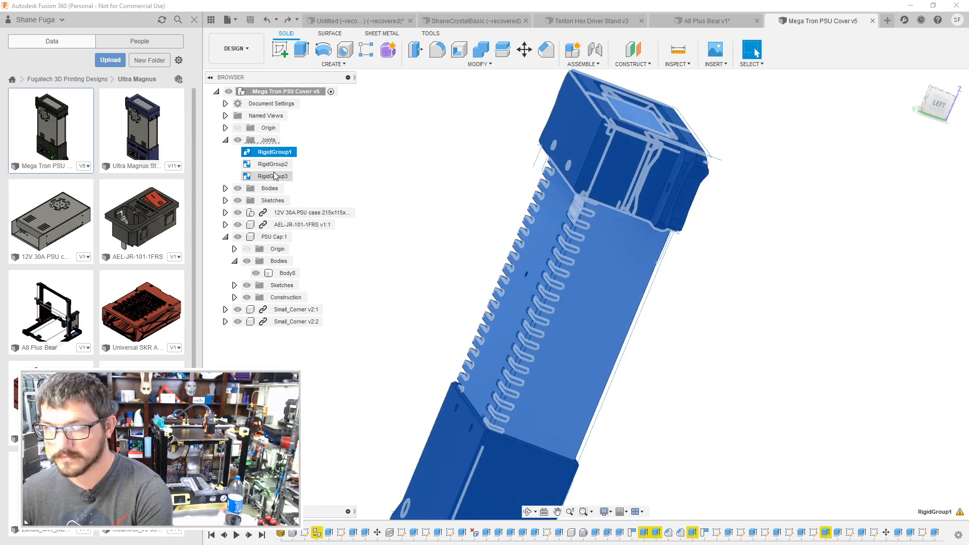
pyautogui.press('Delete')
pyautogui.click(273, 164)
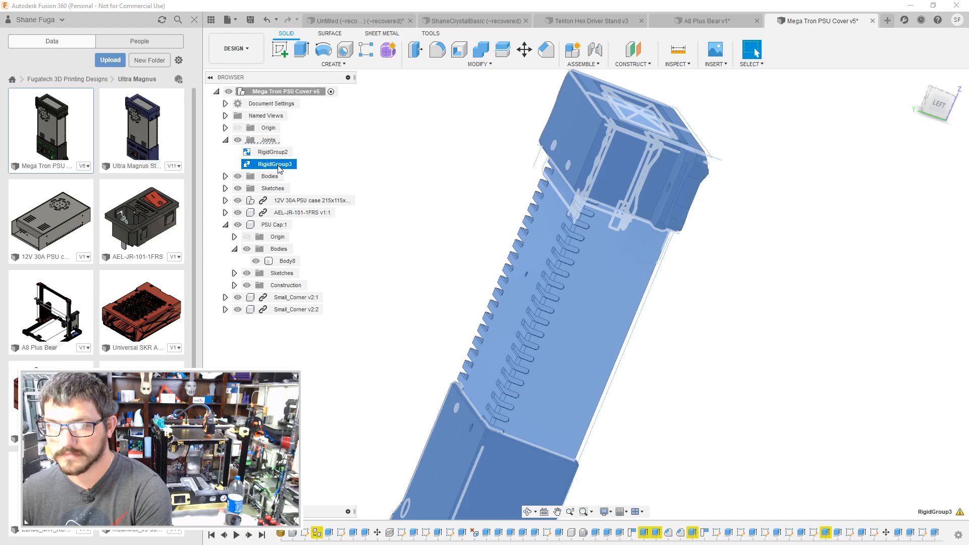
pyautogui.press('Delete')
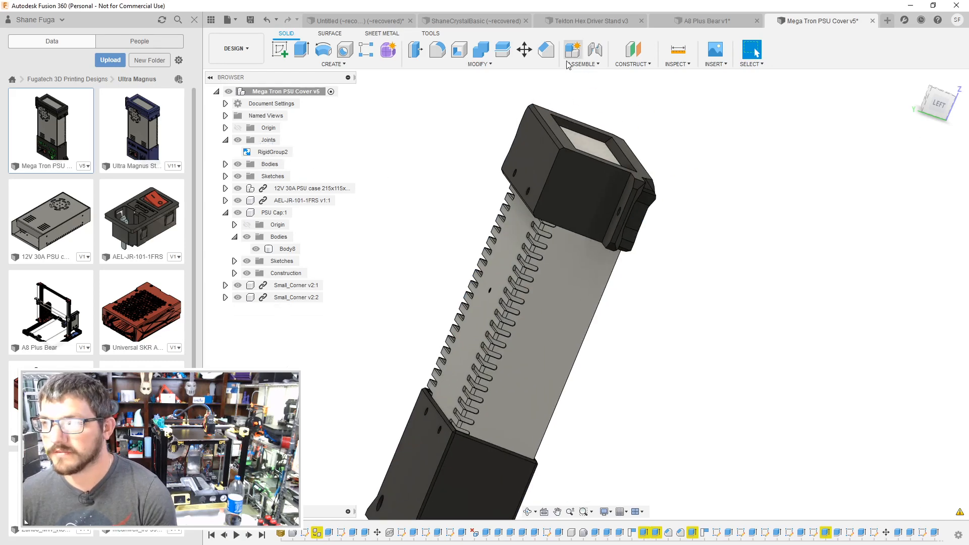
# Step: Align the PSU cap's outer side face with the lower PSU cover's matching side face and save the design as "User Saved"
pyautogui.click(477, 64)
pyautogui.click(444, 230)
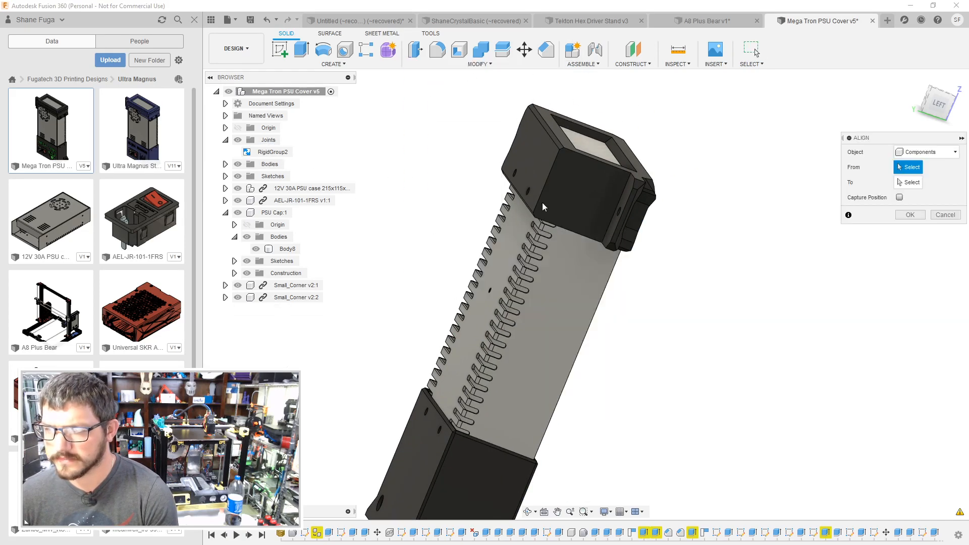
pyautogui.click(573, 209)
pyautogui.click(492, 483)
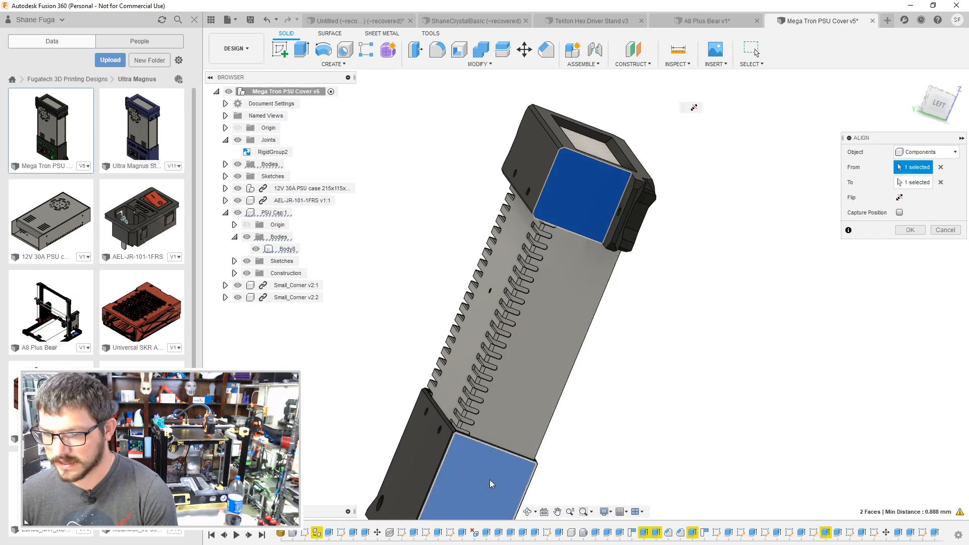
pyautogui.click(909, 230)
pyautogui.keyDown('shift'); pyautogui.moveTo(765, 197); pyautogui.dragTo(715, 255, button='middle'); pyautogui.keyUp('shift')
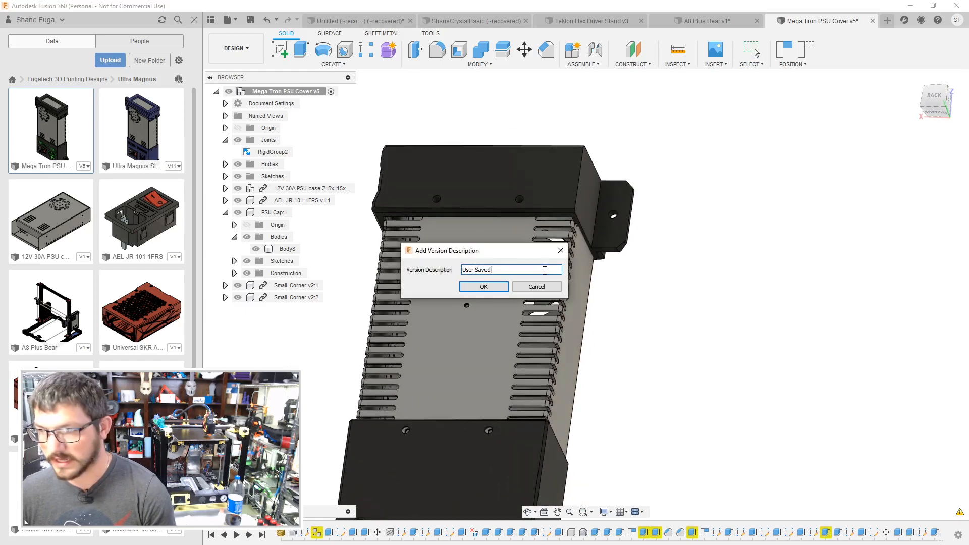
pyautogui.click(503, 286)
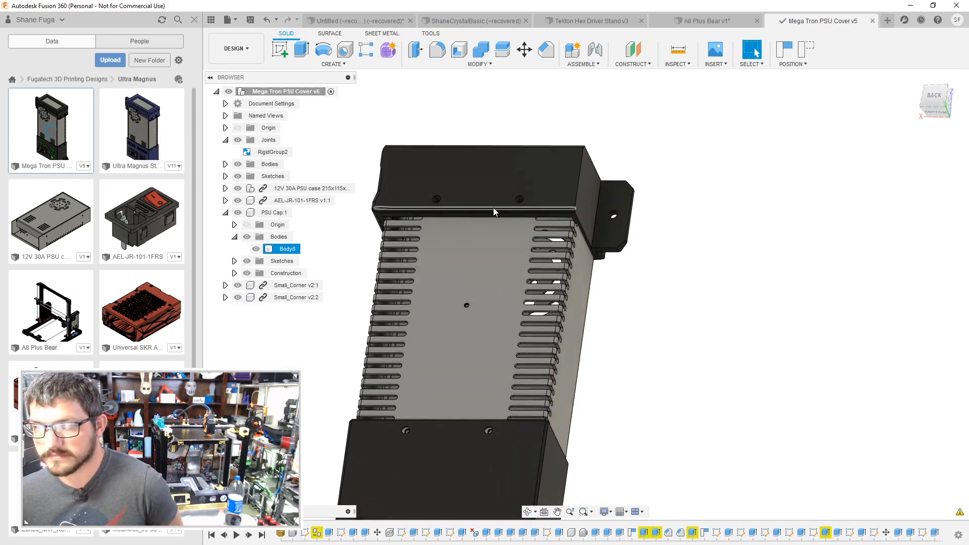
# Step: Capture the current position and create a rigid group from the whole PSU assembly, including child components, accepting the RigidGroup2 constraint
pyautogui.scroll(-2, 695, 193)
pyautogui.moveTo(632, 238); pyautogui.dragTo(413, 482)
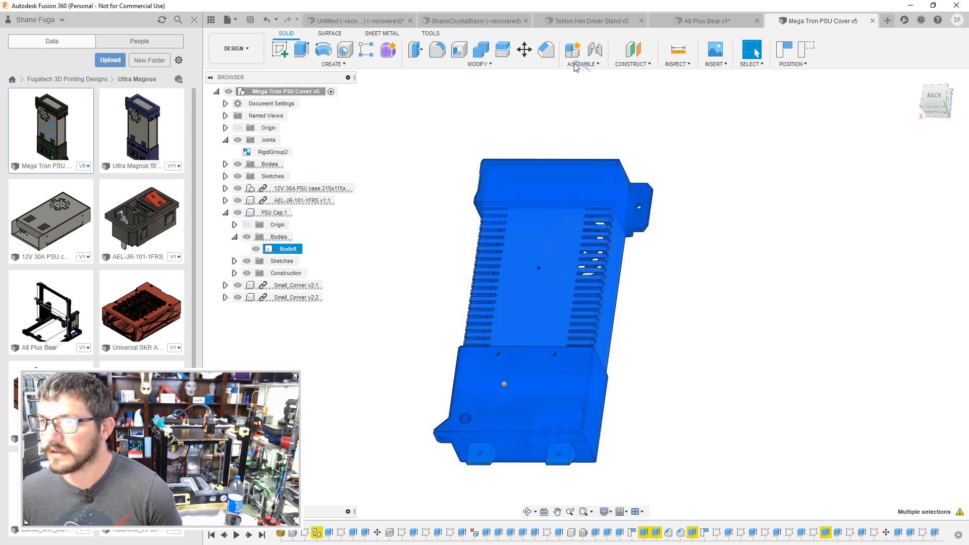
pyautogui.press('Escape')
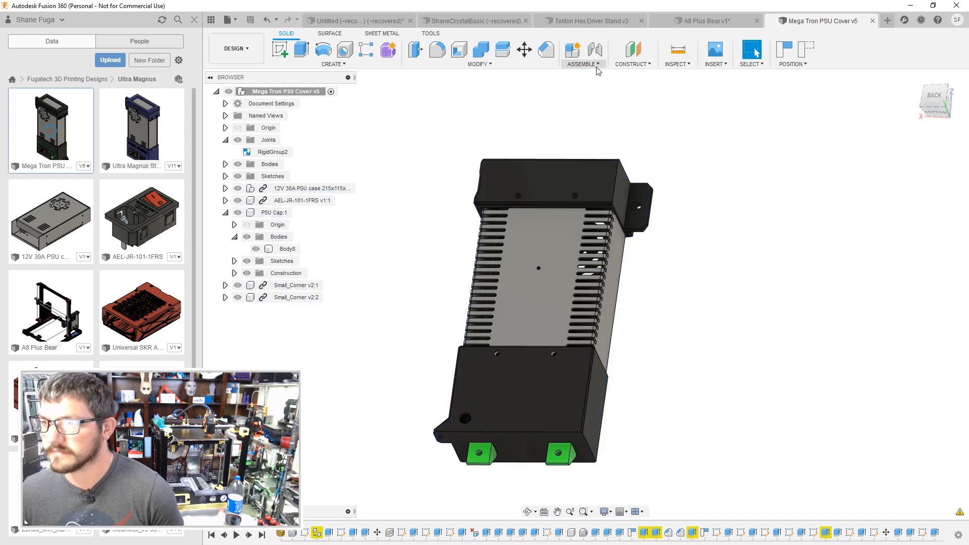
pyautogui.moveTo(753, 119); pyautogui.dragTo(275, 528)
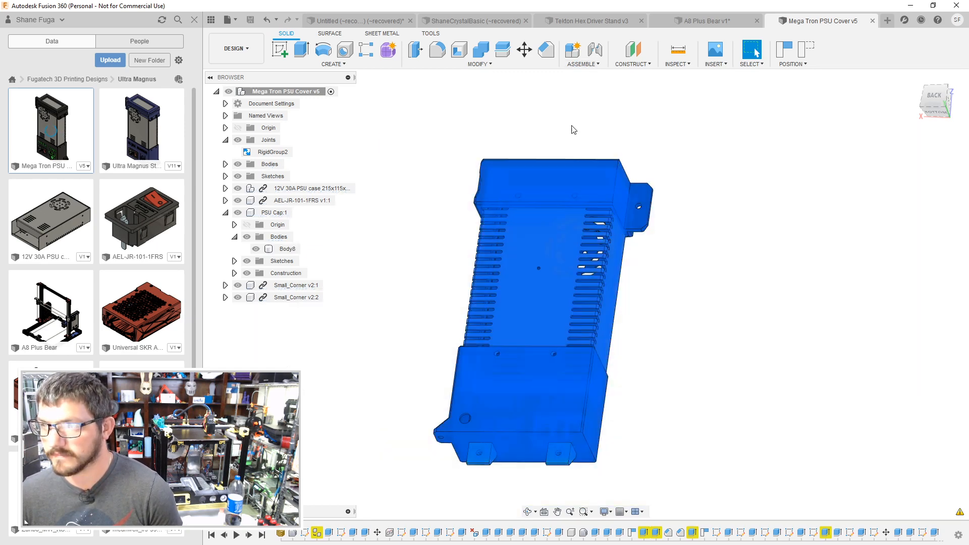
pyautogui.click(595, 65)
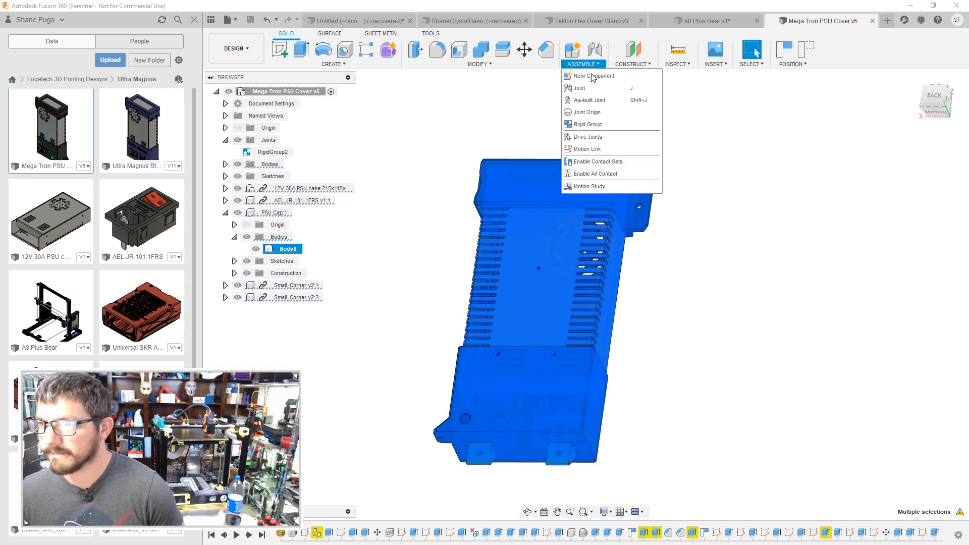
pyautogui.click(593, 127)
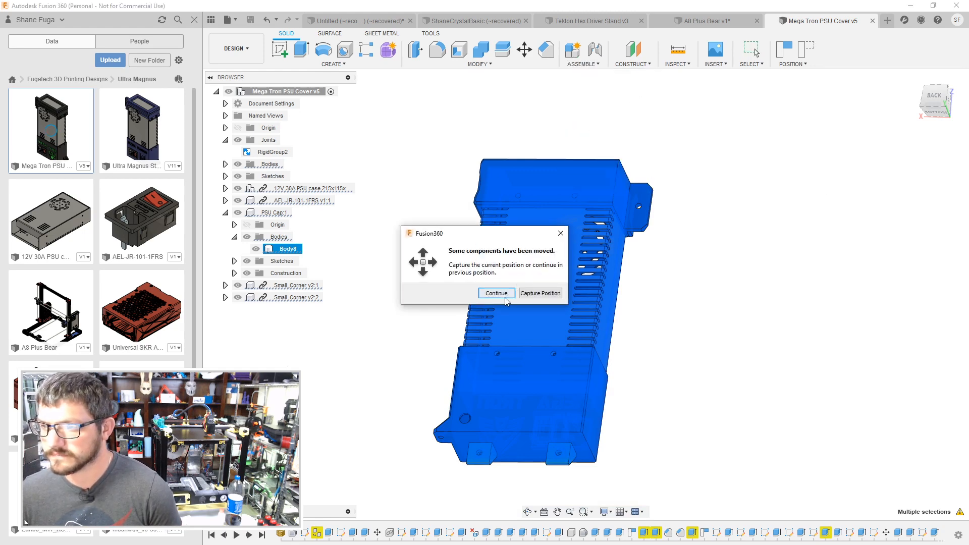
pyautogui.click(540, 294)
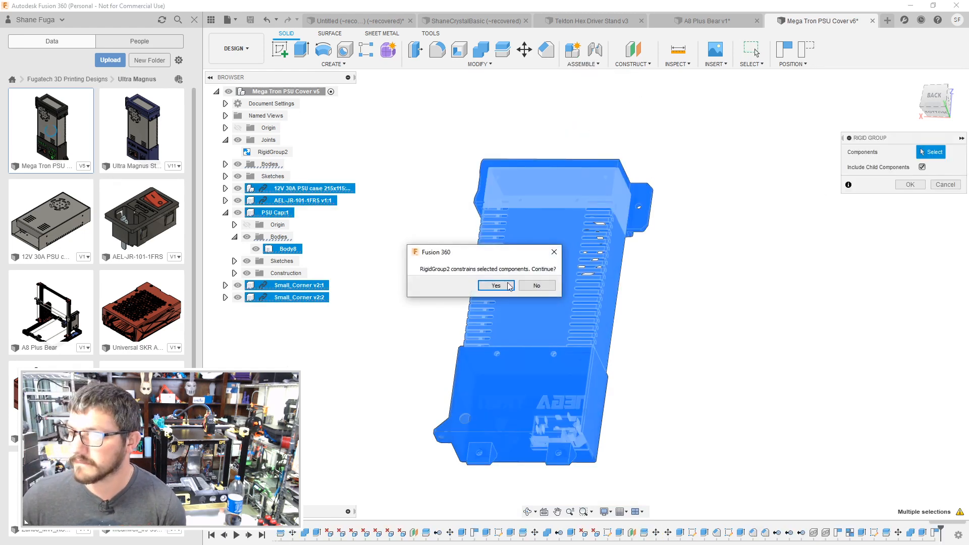
pyautogui.click(496, 286)
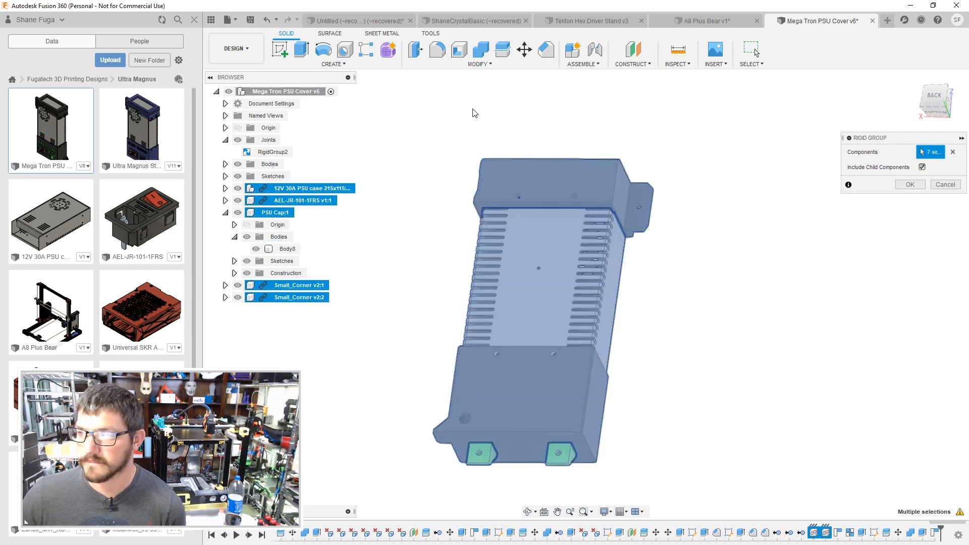
pyautogui.click(910, 185)
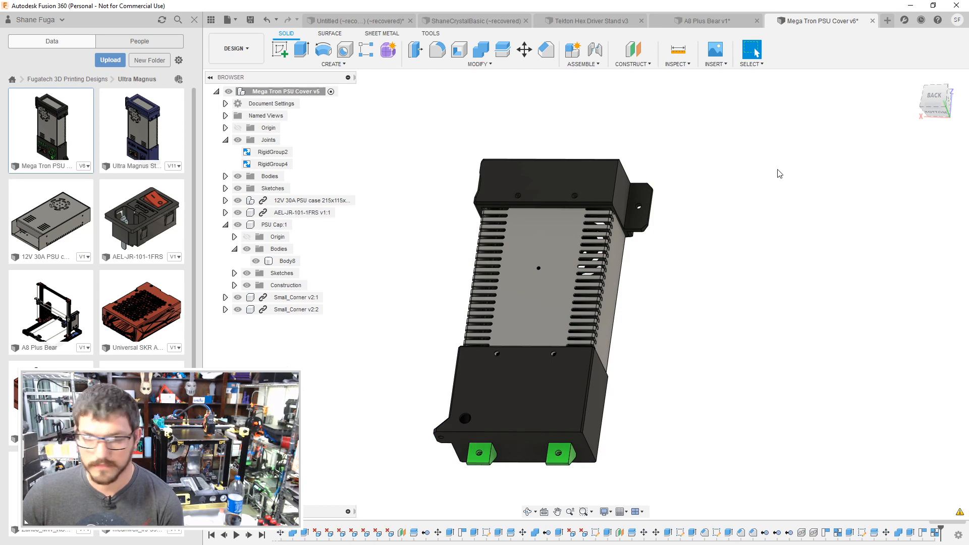
# Step: Go to the A8 Plus Bear design and examine how the PSU cap and its mounting tab sit against the upright extrusion
pyautogui.click(734, 23)
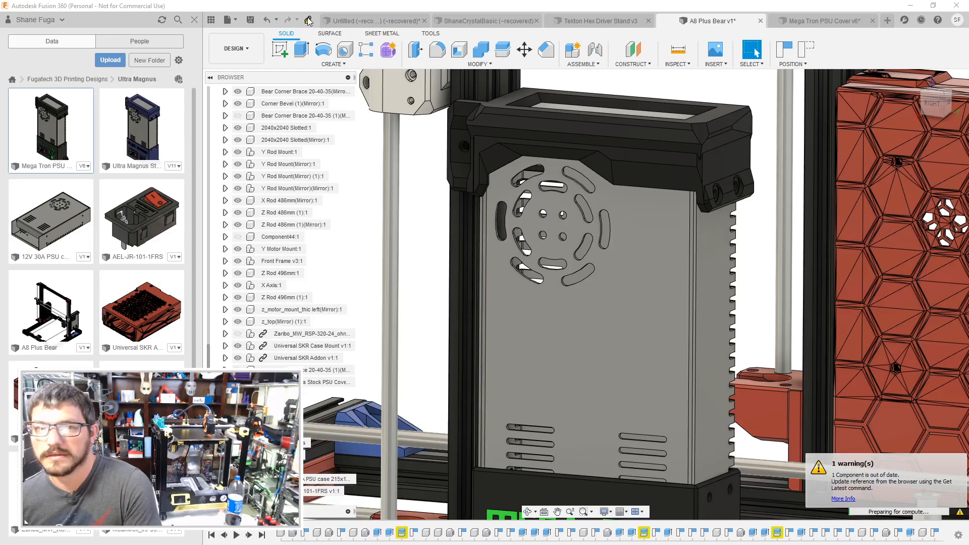
pyautogui.click(373, 21)
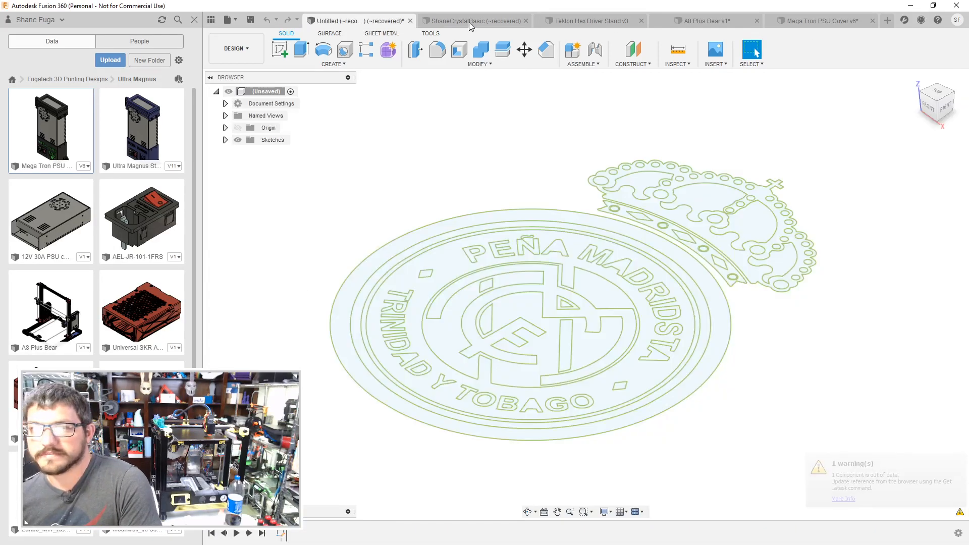
pyautogui.click(787, 21)
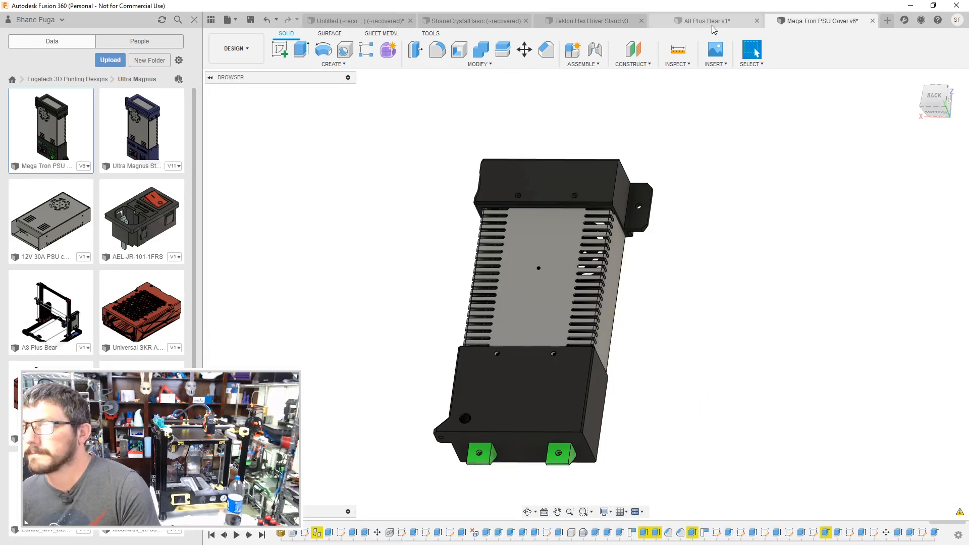
pyautogui.click(706, 20)
pyautogui.keyDown('shift'); pyautogui.moveTo(640, 159); pyautogui.dragTo(711, 191, button='middle'); pyautogui.keyUp('shift')
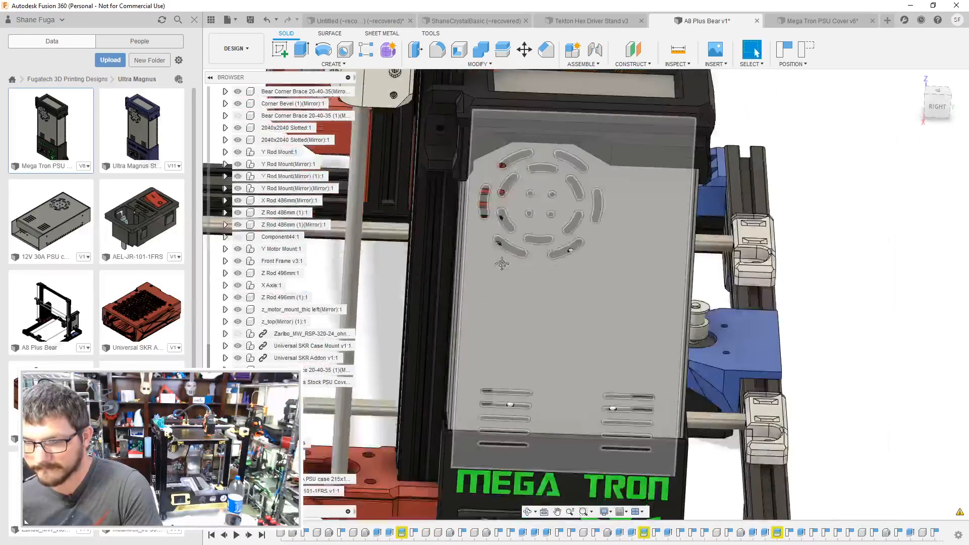
pyautogui.scroll(-3, 501, 264)
pyautogui.scroll(5, 472, 315)
pyautogui.scroll(-3, 484, 302)
pyautogui.keyDown('shift'); pyautogui.moveTo(544, 214); pyautogui.dragTo(486, 168, button='middle'); pyautogui.keyUp('shift')
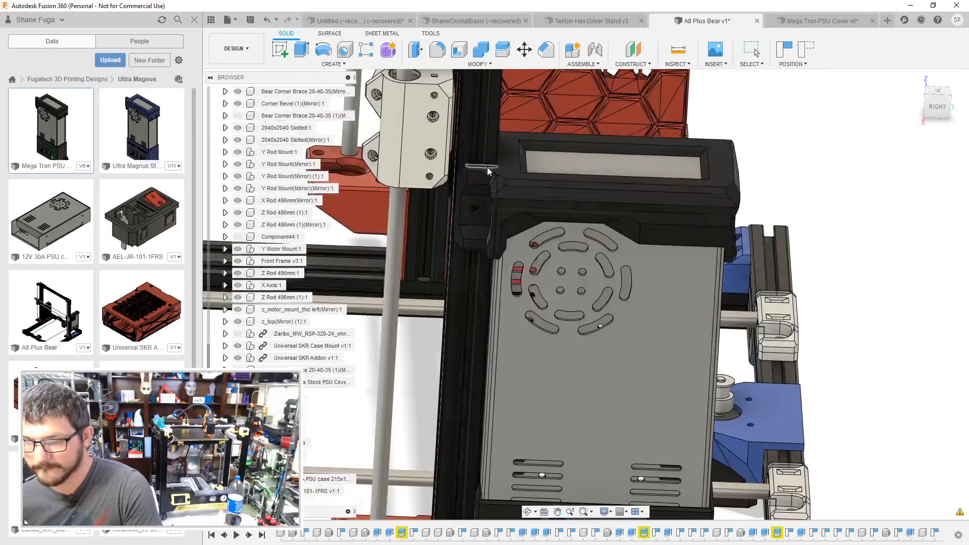
pyautogui.scroll(5, 516, 176)
pyautogui.scroll(-3, 530, 288)
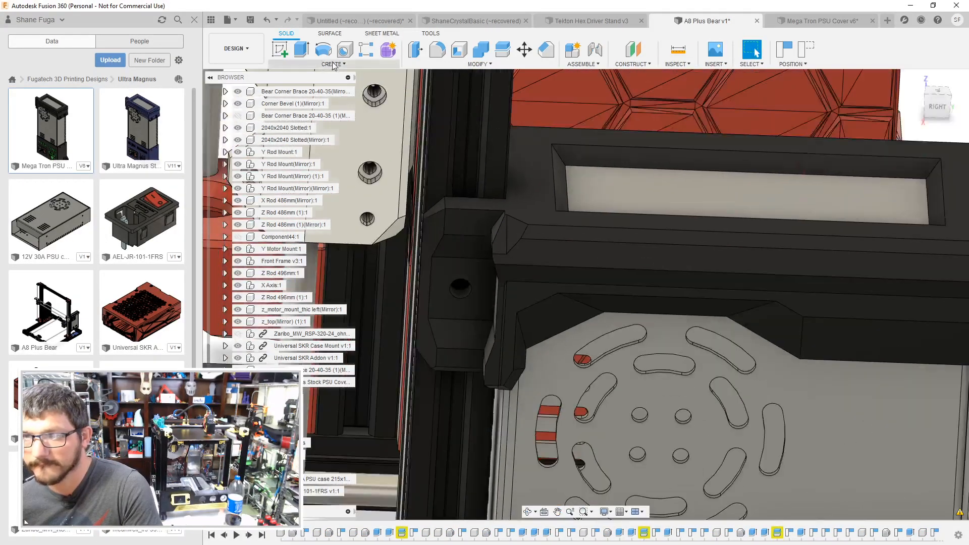
pyautogui.scroll(5, 515, 181)
pyautogui.keyDown('shift'); pyautogui.moveTo(551, 244); pyautogui.dragTo(536, 278, button='middle'); pyautogui.keyUp('shift')
pyautogui.scroll(-8, 538, 277)
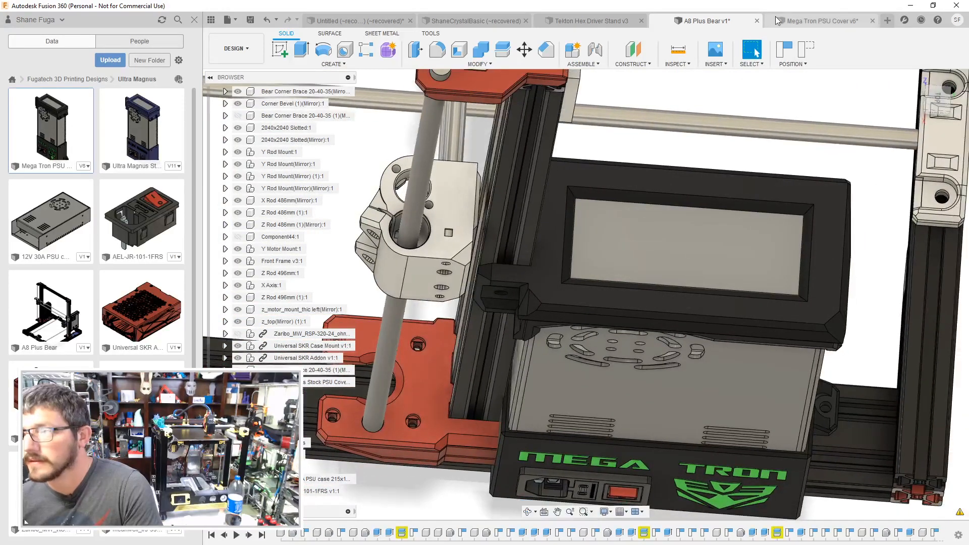
# Step: Return to the Mega Tron PSU Cover design and save it as a new version
pyautogui.click(820, 21)
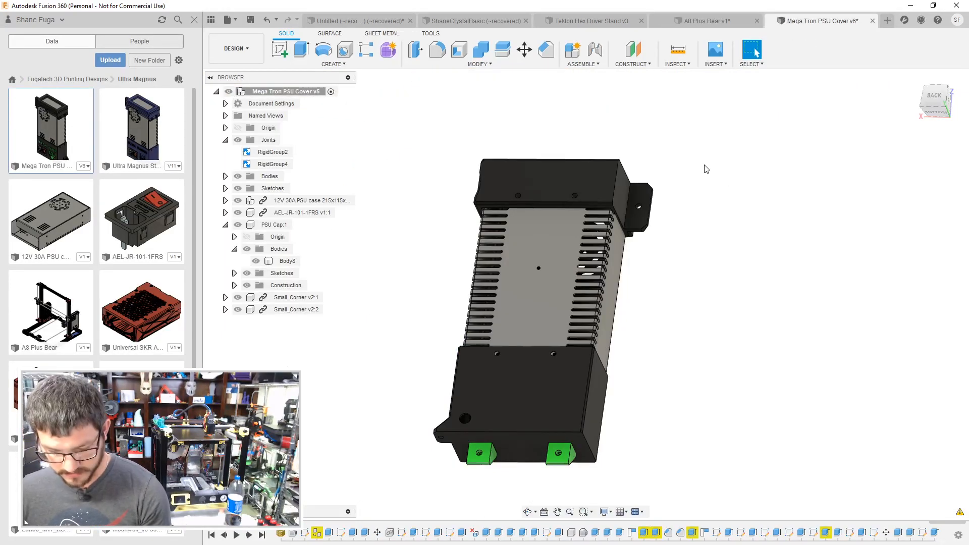
pyautogui.hotkey('ctrl', 's')
pyautogui.click(486, 288)
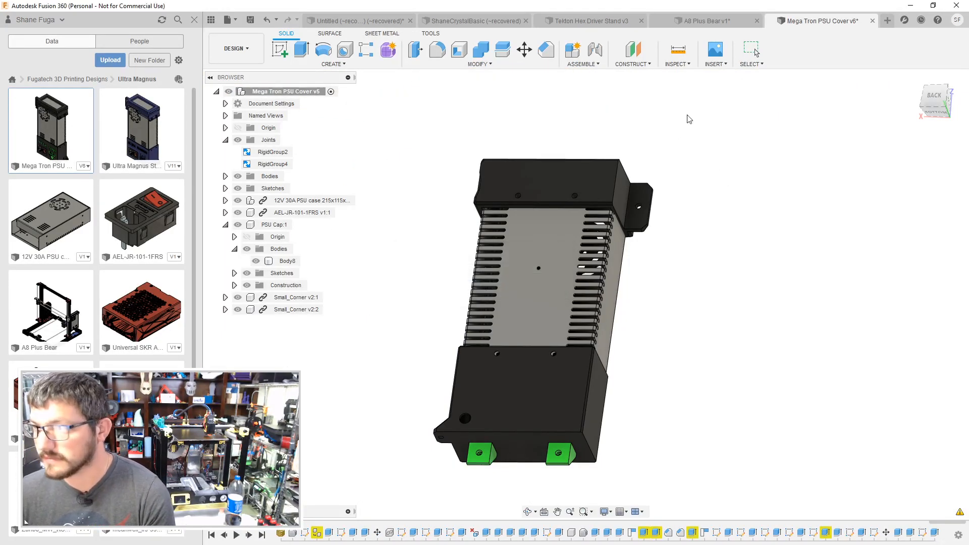
# Step: In the A8 Plus Bear design, inspect the PSU case and lower cover alongside the upright extrusion
pyautogui.click(712, 21)
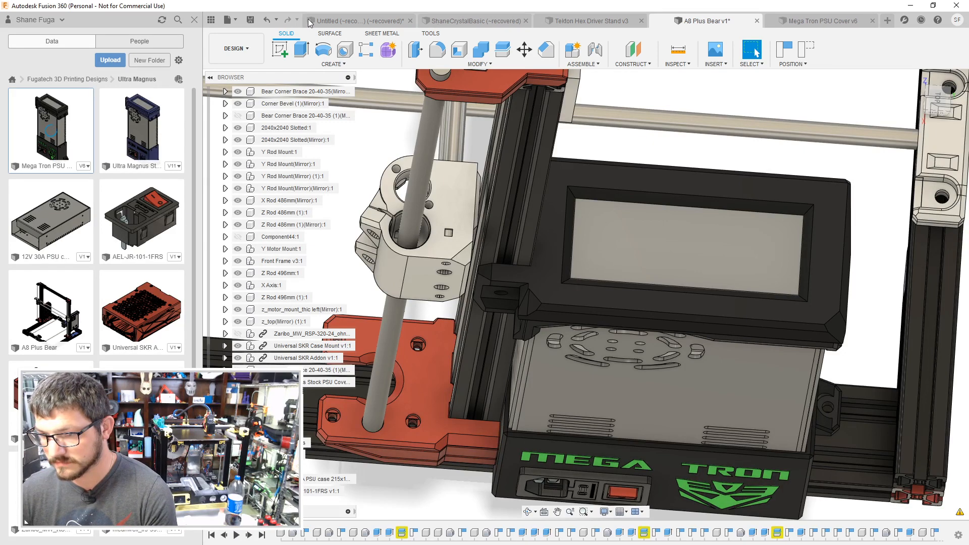
pyautogui.scroll(-2, 497, 401)
pyautogui.scroll(5, 510, 384)
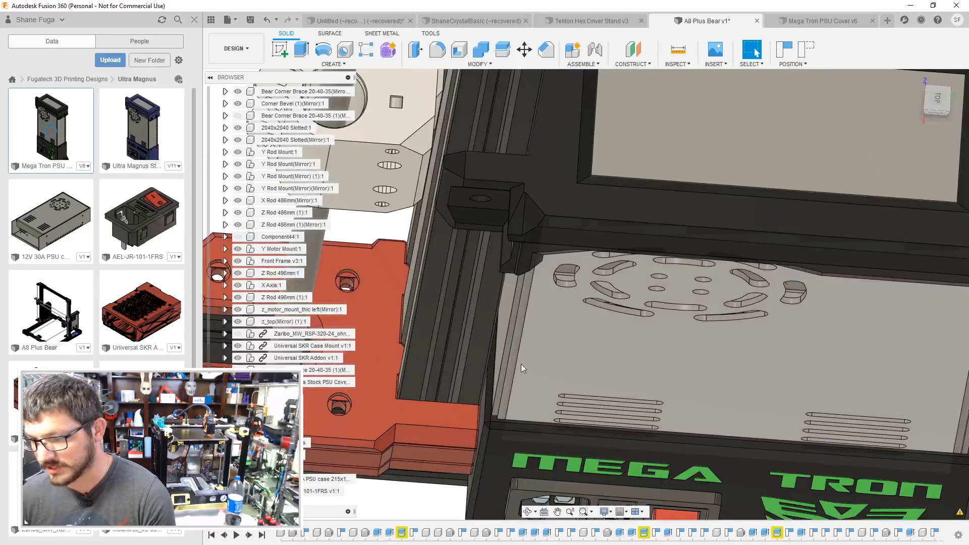
pyautogui.keyDown('shift'); pyautogui.moveTo(523, 369); pyautogui.dragTo(722, 332, button='middle'); pyautogui.keyUp('shift')
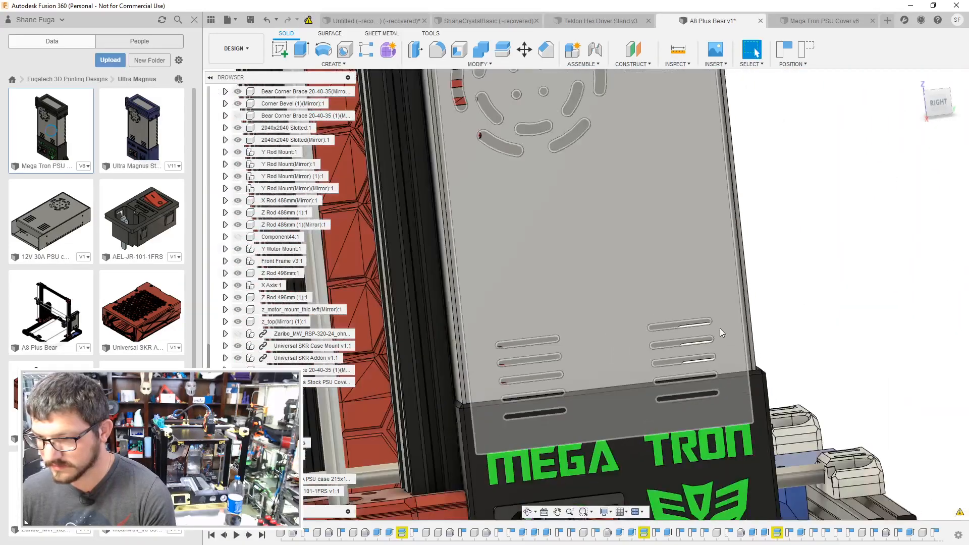
pyautogui.scroll(-2, 720, 330)
pyautogui.moveTo(798, 268); pyautogui.dragTo(760, 322, button='middle')
pyautogui.keyDown('shift'); pyautogui.moveTo(747, 241); pyautogui.dragTo(736, 279, button='middle'); pyautogui.keyUp('shift')
# Step: In the Mega Tron PSU Cover design, delete the narrow strip face and adjoining tip face beside the PSU cap's mounting tab
pyautogui.click(820, 21)
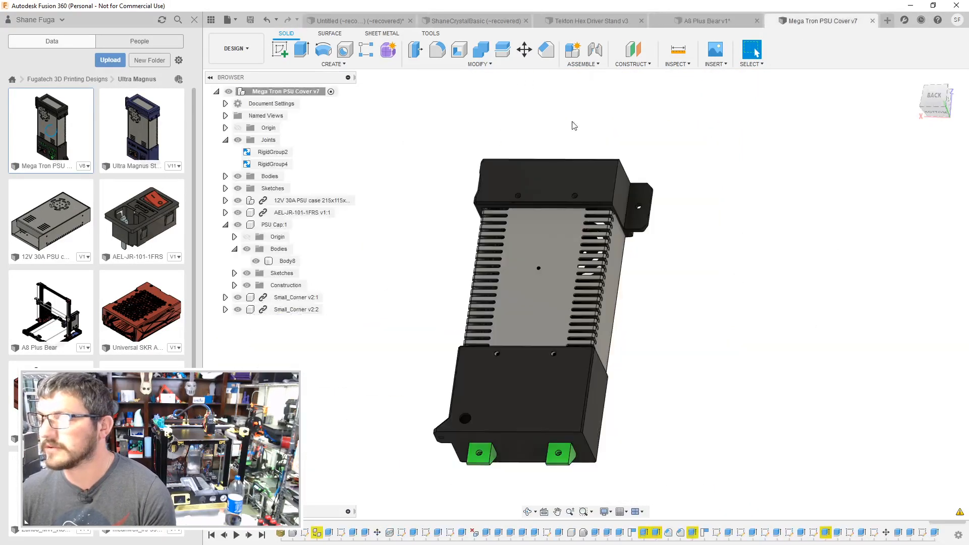
pyautogui.keyDown('shift'); pyautogui.moveTo(455, 189); pyautogui.dragTo(613, 148, button='middle'); pyautogui.keyUp('shift')
pyautogui.scroll(6, 413, 235)
pyautogui.scroll(3, 412, 235)
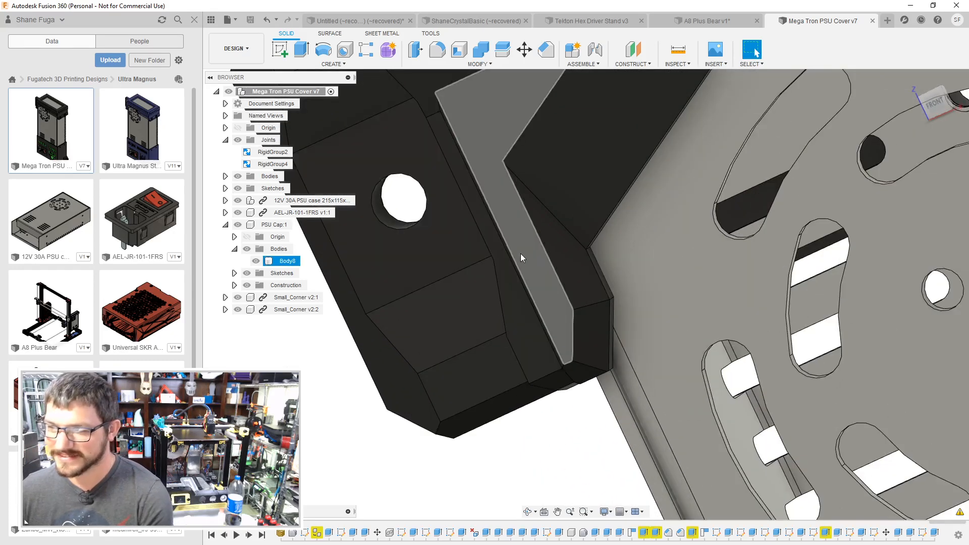
pyautogui.scroll(2, 519, 254)
pyautogui.keyDown('shift'); pyautogui.moveTo(520, 253); pyautogui.dragTo(537, 290, button='middle'); pyautogui.keyUp('shift')
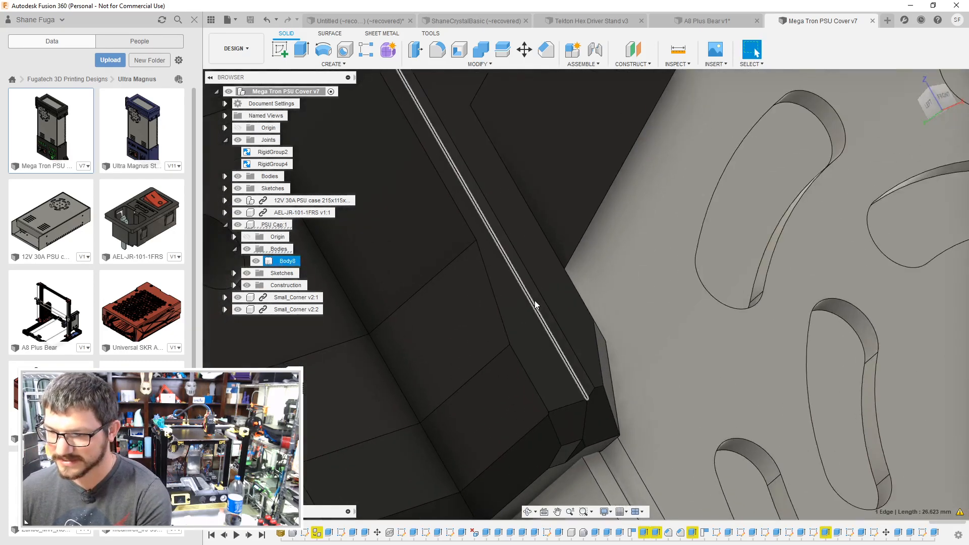
pyautogui.click(577, 370)
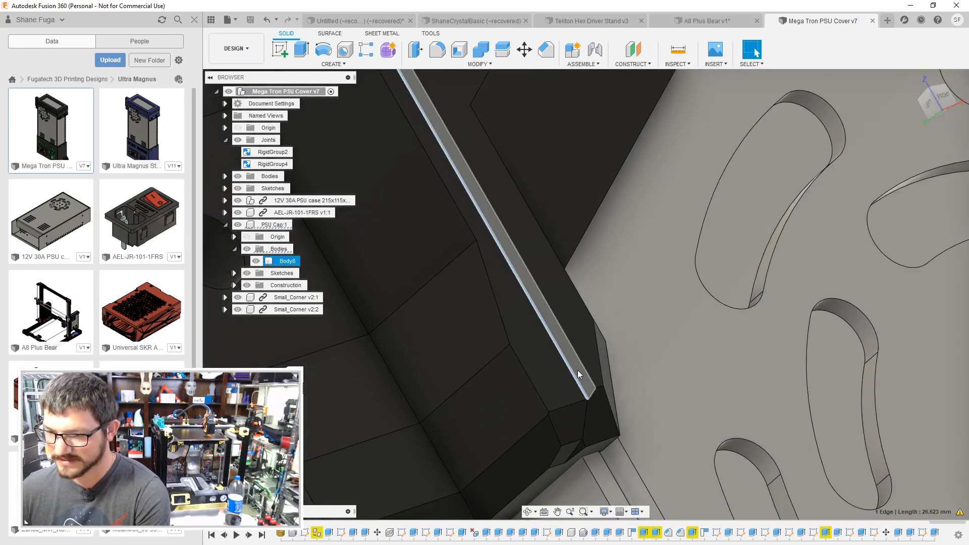
pyautogui.click(576, 418)
pyautogui.press('Delete')
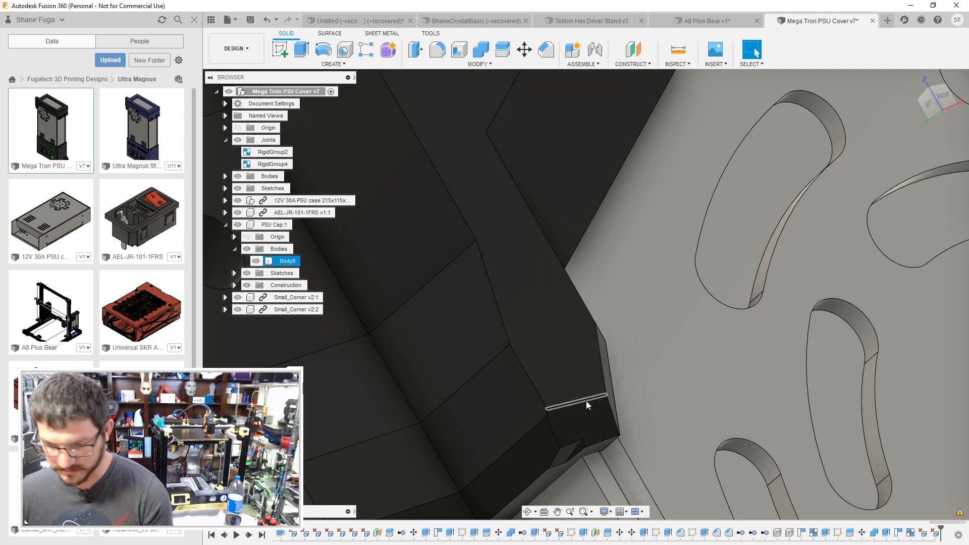
# Step: Delete the remaining narrow sliver face and the wedge-shaped face beside the PSU cap's mounting tab
pyautogui.keyDown('shift'); pyautogui.moveTo(575, 455); pyautogui.dragTo(579, 441, button='middle'); pyautogui.keyUp('shift')
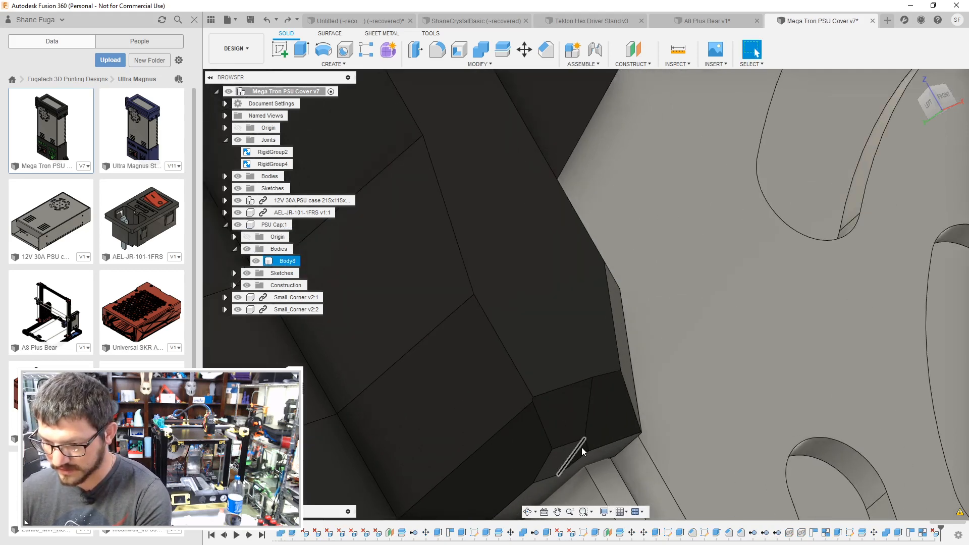
pyautogui.scroll(3, 582, 448)
pyautogui.click(586, 448)
pyautogui.press('Delete')
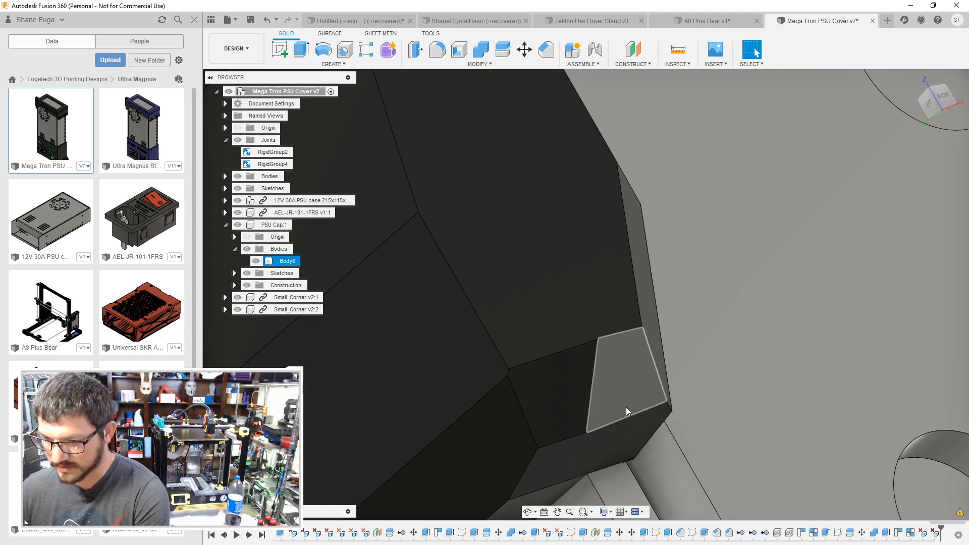
pyautogui.keyDown('shift'); pyautogui.moveTo(625, 407); pyautogui.dragTo(468, 282, button='middle'); pyautogui.keyUp('shift')
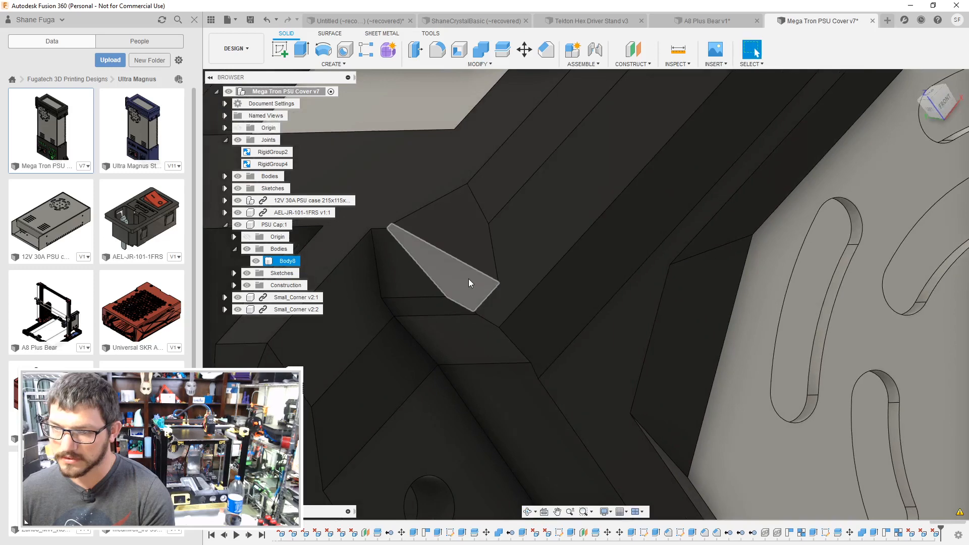
pyautogui.click(468, 278)
pyautogui.press('Delete')
pyautogui.scroll(-4, 469, 271)
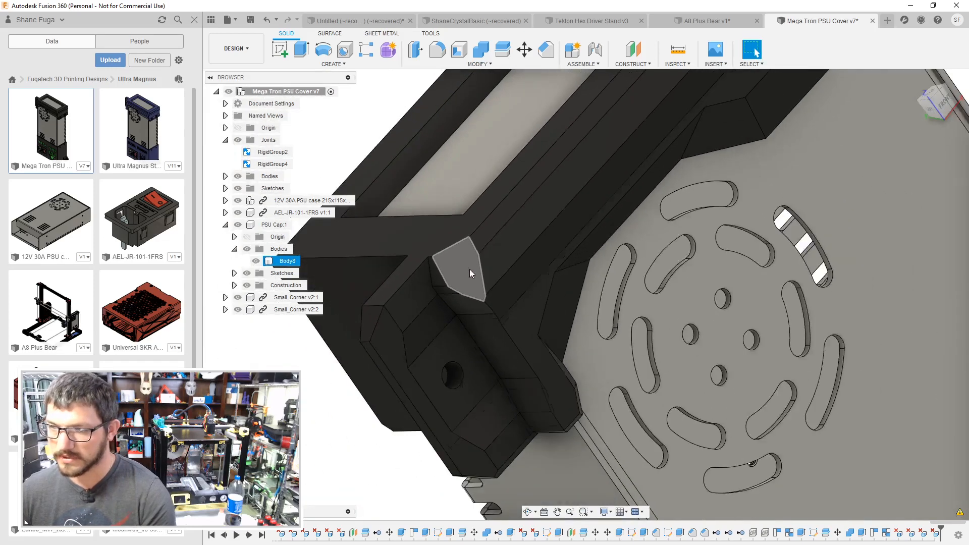
# Step: Save the Mega Tron PSU Cover design as a new version with the description User Saved
pyautogui.scroll(-3, 685, 267)
pyautogui.keyDown('shift'); pyautogui.moveTo(684, 268); pyautogui.dragTo(857, 133, button='middle'); pyautogui.keyUp('shift')
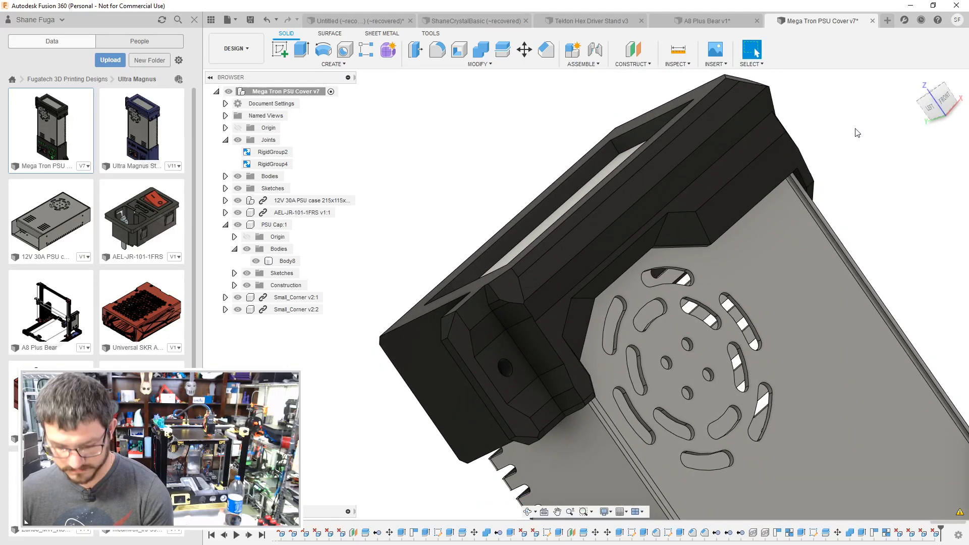
pyautogui.hotkey('ctrl', 's')
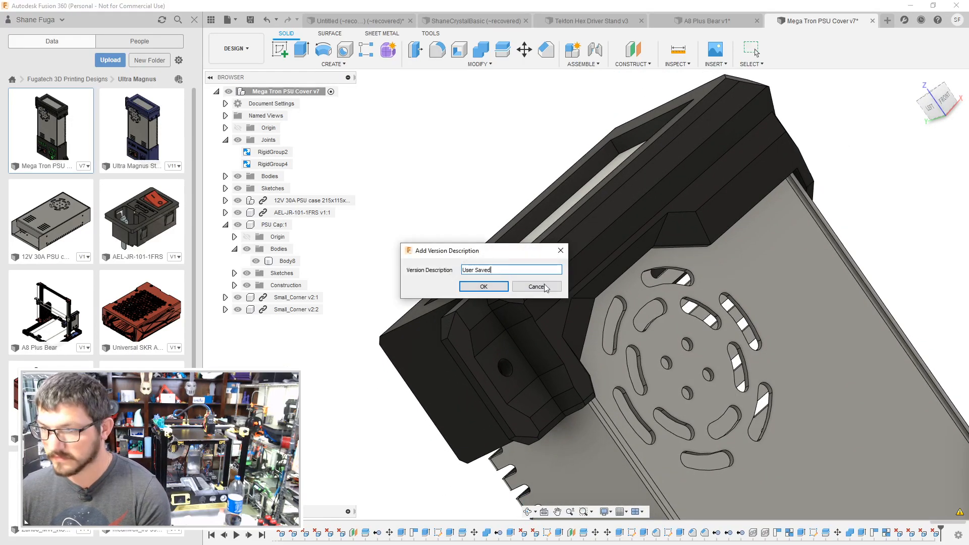
pyautogui.click(497, 290)
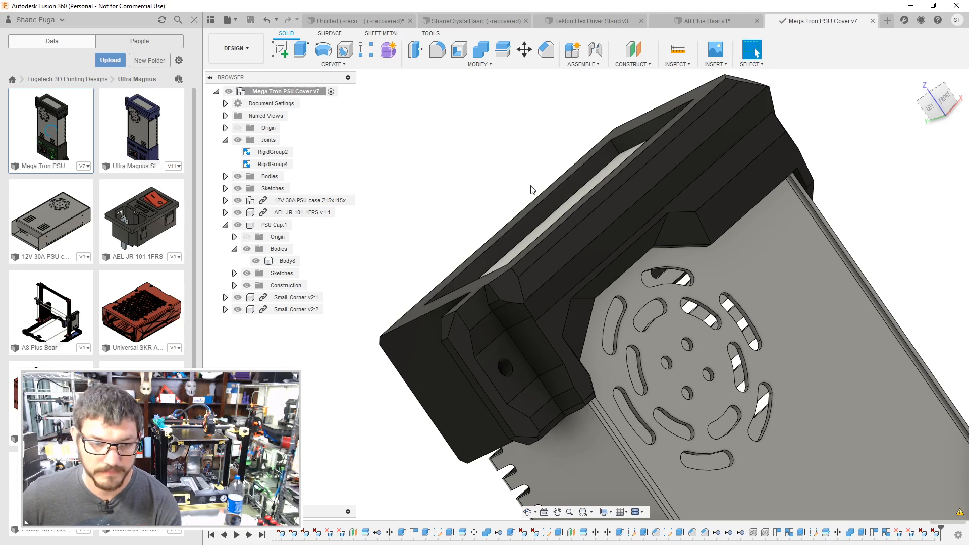
# Step: In the A8 Plus Bear design, delete the Stock PSU Cover component and update all linked components to their latest versions
pyautogui.keyDown('shift'); pyautogui.moveTo(486, 201); pyautogui.dragTo(690, 247, button='middle'); pyautogui.keyUp('shift')
pyautogui.click(709, 21)
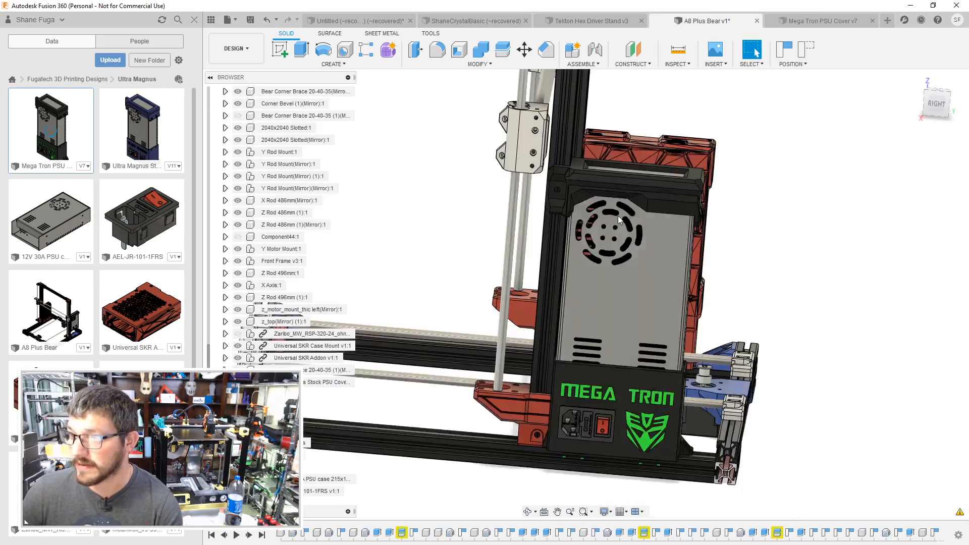
pyautogui.keyDown('shift'); pyautogui.moveTo(687, 282); pyautogui.dragTo(389, 413, button='middle'); pyautogui.keyUp('shift')
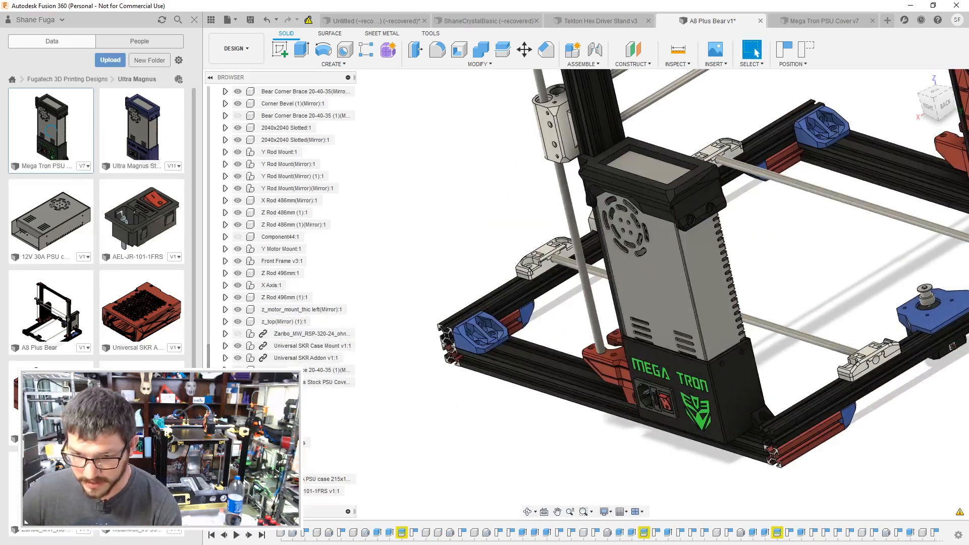
pyautogui.click(314, 480)
pyautogui.press('Escape')
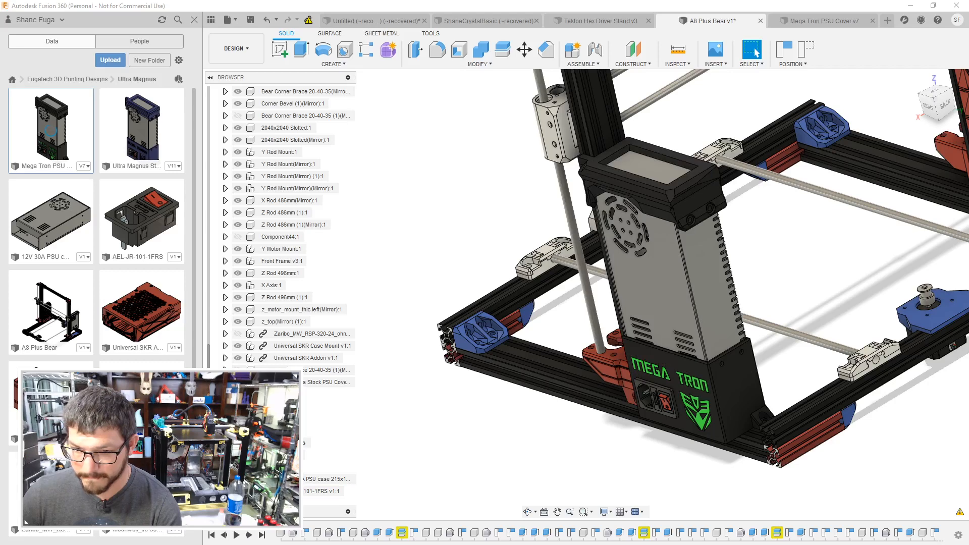
pyautogui.scroll(3, 283, 222)
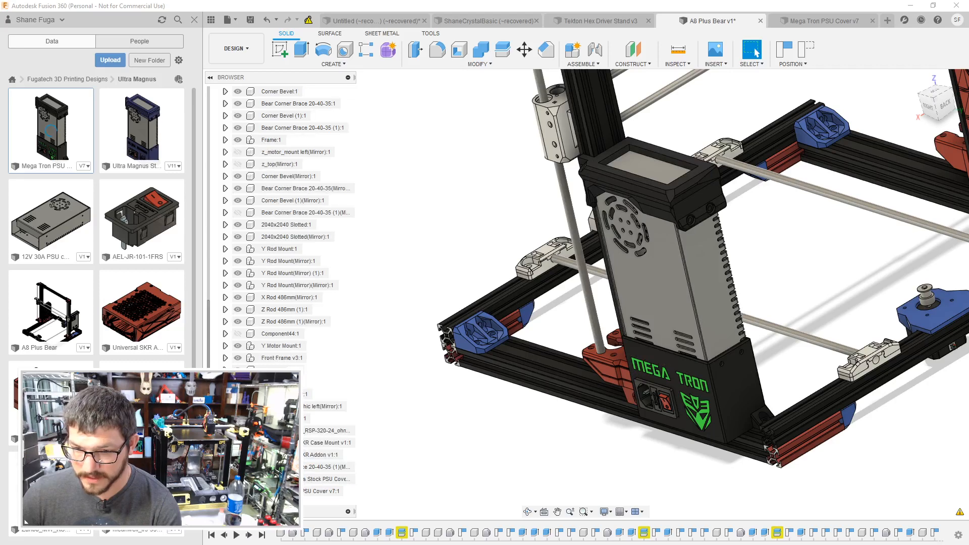
pyautogui.click(316, 480)
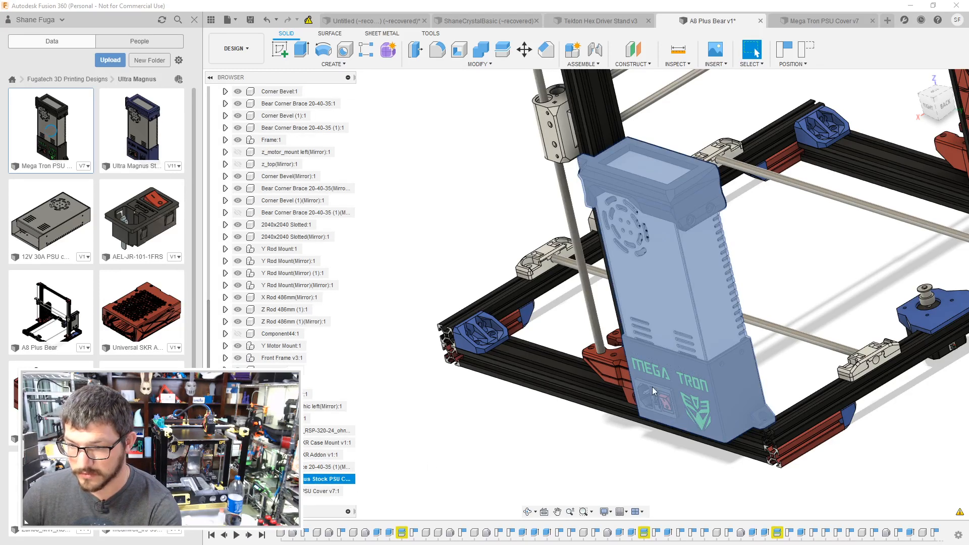
pyautogui.press('Delete')
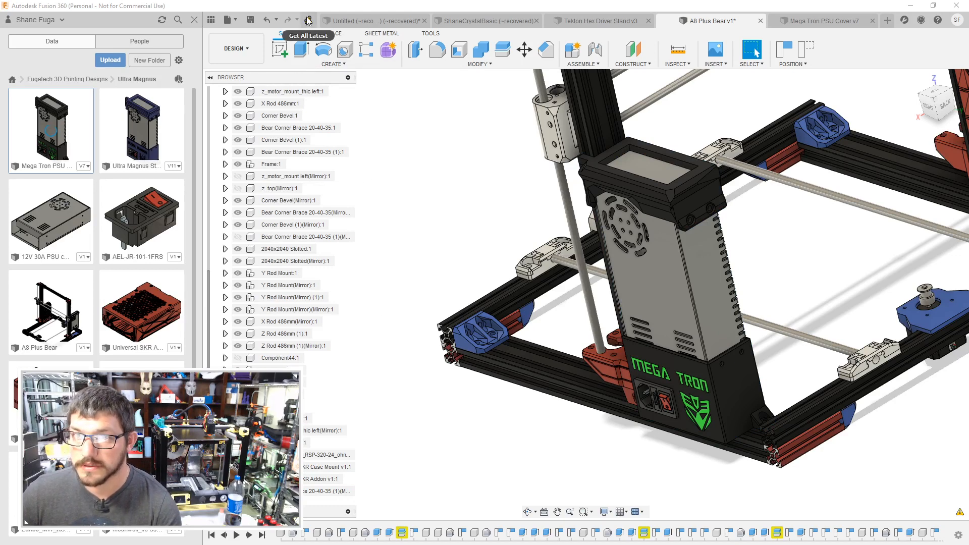
pyautogui.click(308, 20)
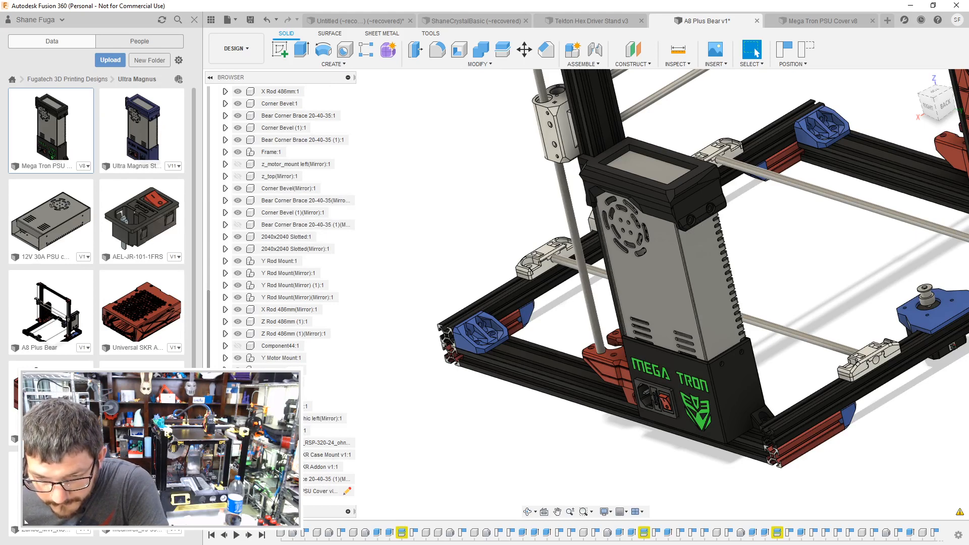
# Step: Hide the linked 12V 30A PSU case and the PSU cap to expose the inside of the lower cover
pyautogui.scroll(-4, 323, 454)
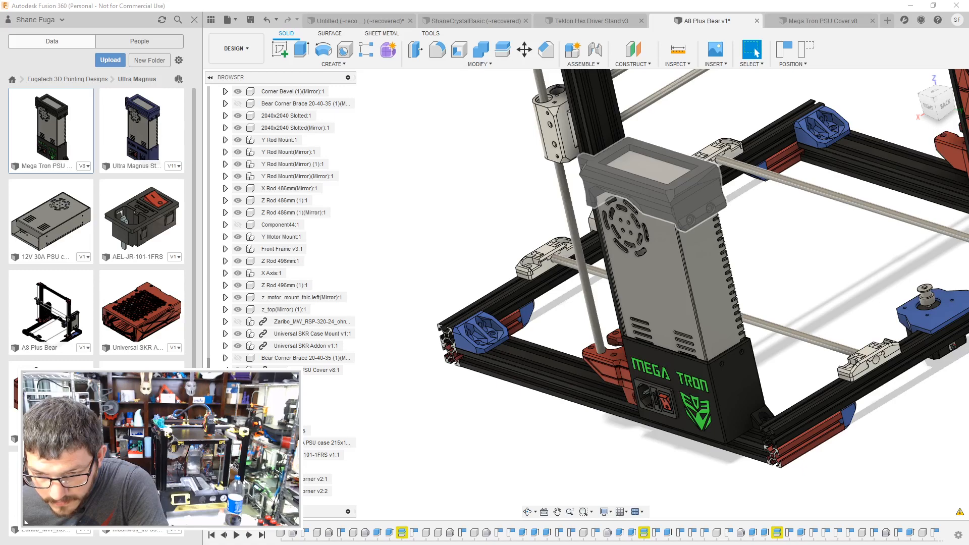
pyautogui.click(251, 443)
pyautogui.keyDown('shift'); pyautogui.moveTo(721, 357); pyautogui.dragTo(692, 406, button='middle'); pyautogui.keyUp('shift')
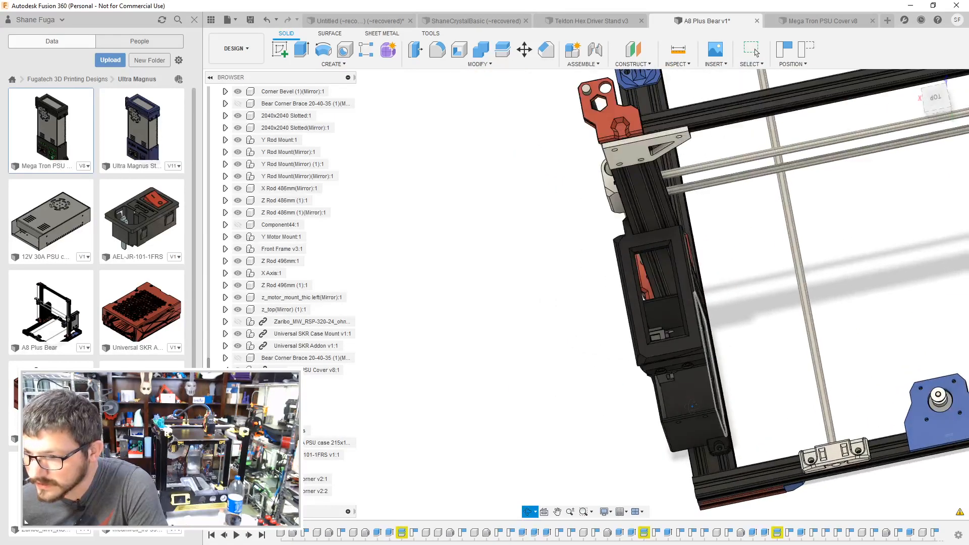
pyautogui.scroll(-5, 686, 389)
pyautogui.scroll(10, 687, 389)
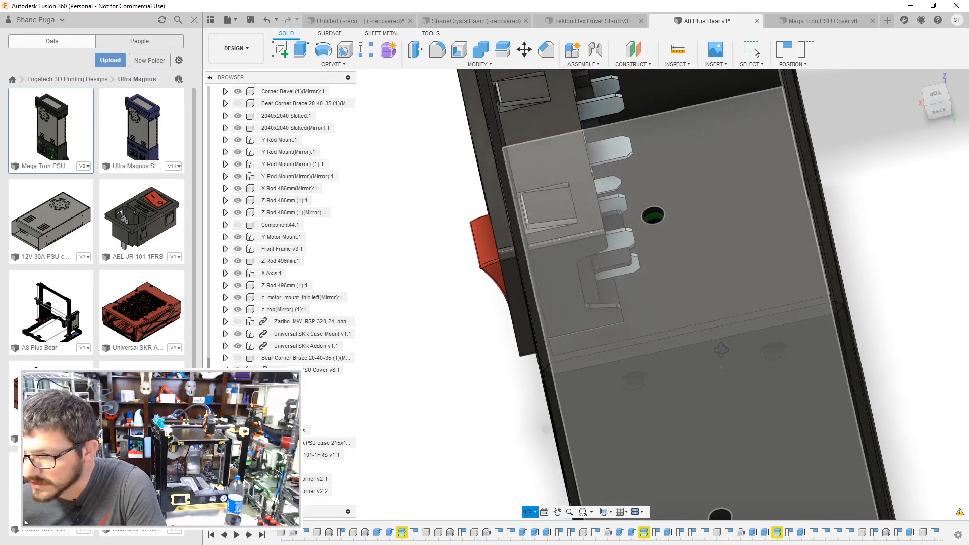
pyautogui.keyDown('shift'); pyautogui.moveTo(721, 350); pyautogui.dragTo(727, 381, button='middle'); pyautogui.keyUp('shift')
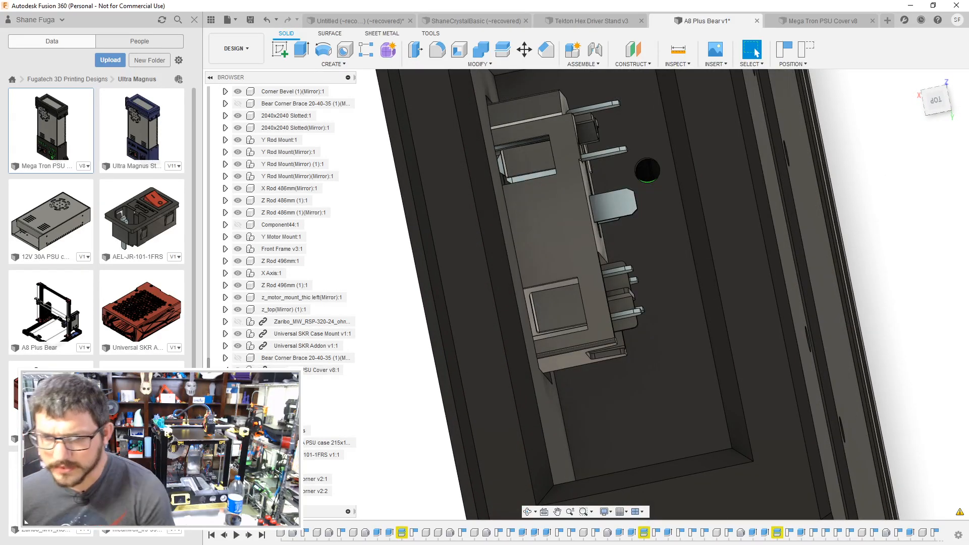
pyautogui.click(250, 467)
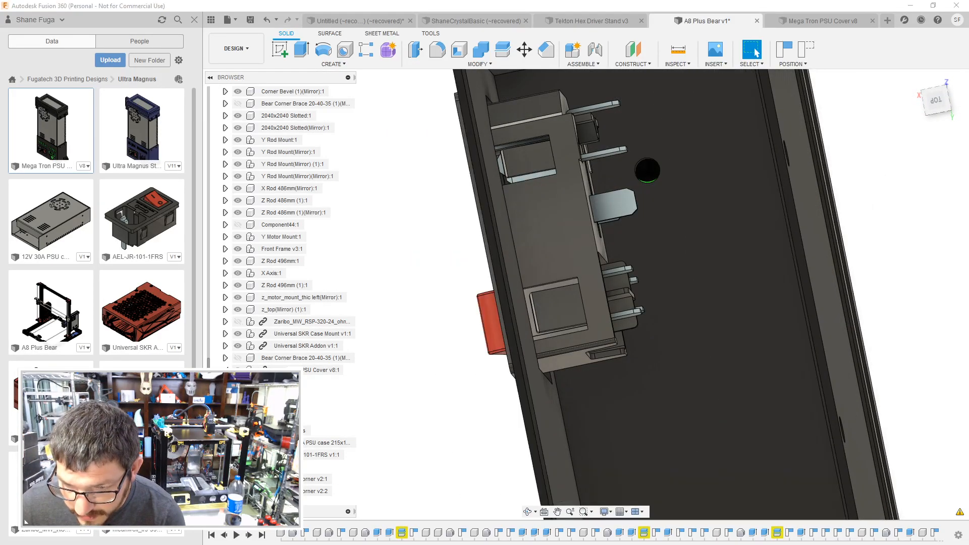
# Step: Examine from above how the lower cover's floor holes and corner mount line up with the frame extrusion's slots
pyautogui.click(648, 173)
pyautogui.click(938, 100)
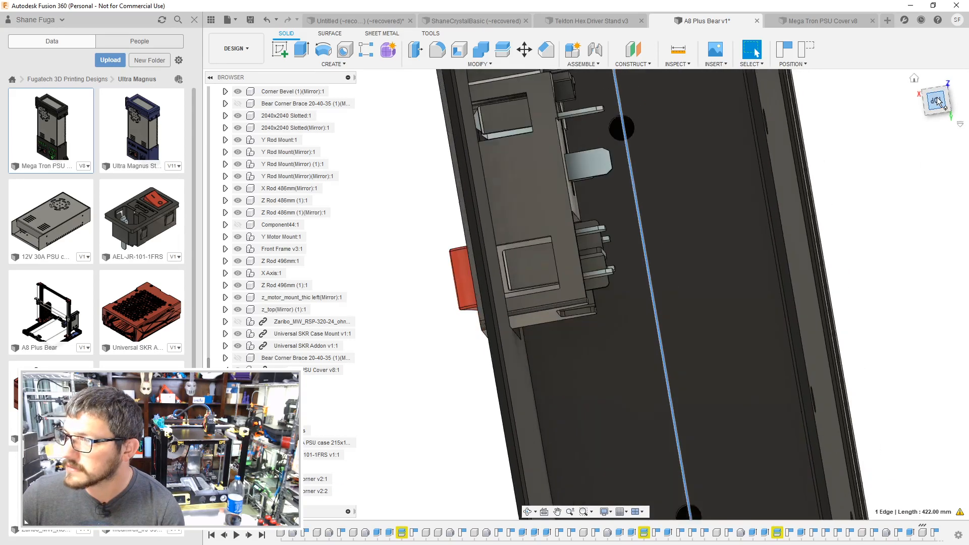
pyautogui.scroll(5, 501, 253)
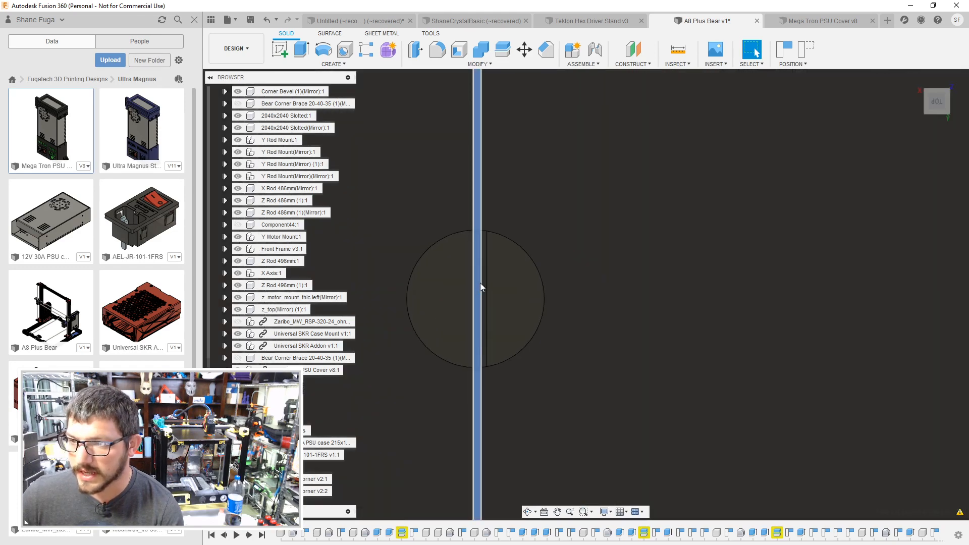
pyautogui.scroll(-3, 479, 281)
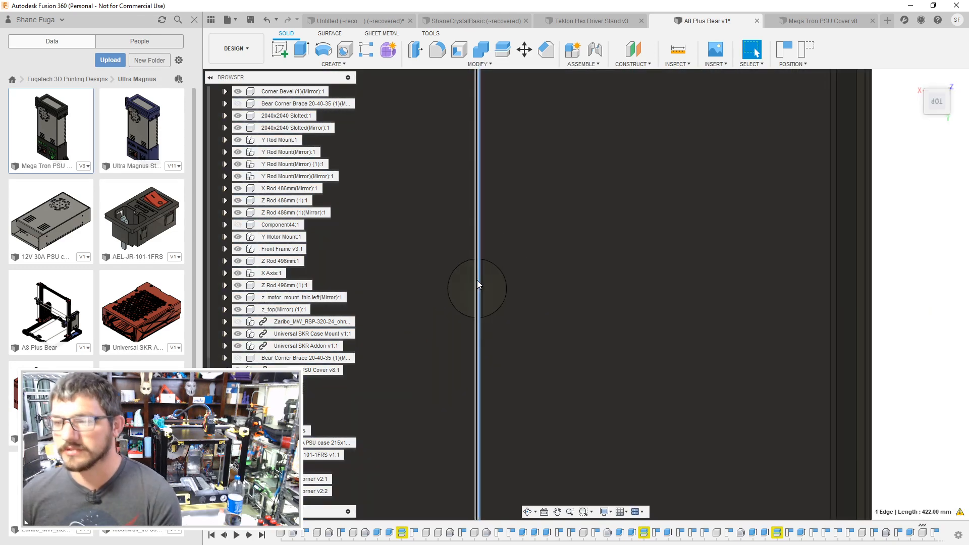
pyautogui.scroll(-2, 487, 296)
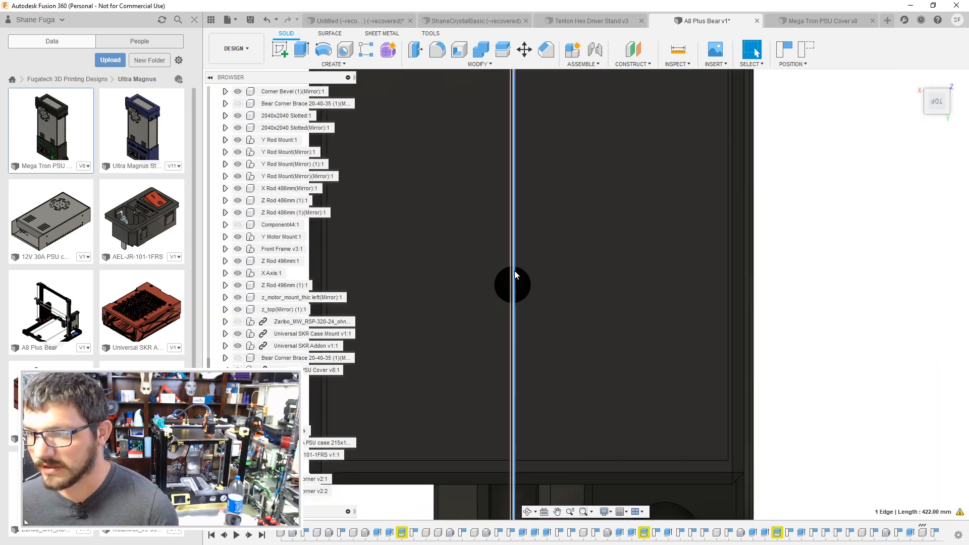
pyautogui.scroll(-5, 514, 274)
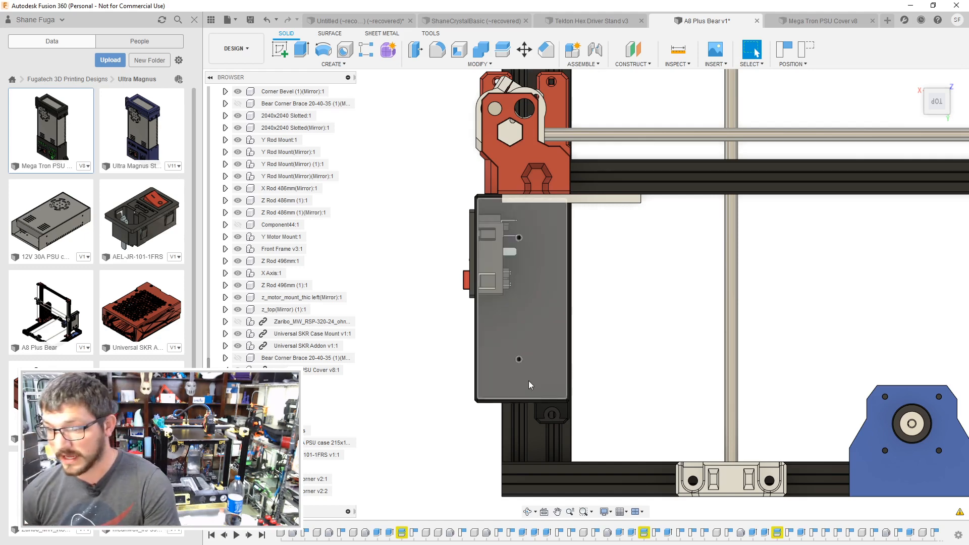
pyautogui.scroll(5, 529, 383)
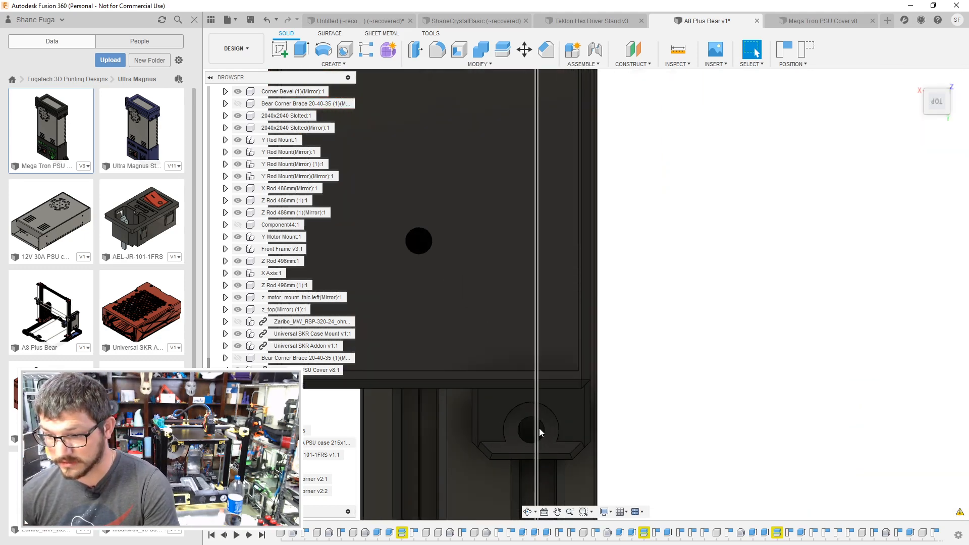
# Step: Show the PSU cap again above the lower cover beside the upright extrusion
pyautogui.keyDown('shift'); pyautogui.moveTo(639, 344); pyautogui.dragTo(628, 295, button='middle'); pyautogui.keyUp('shift')
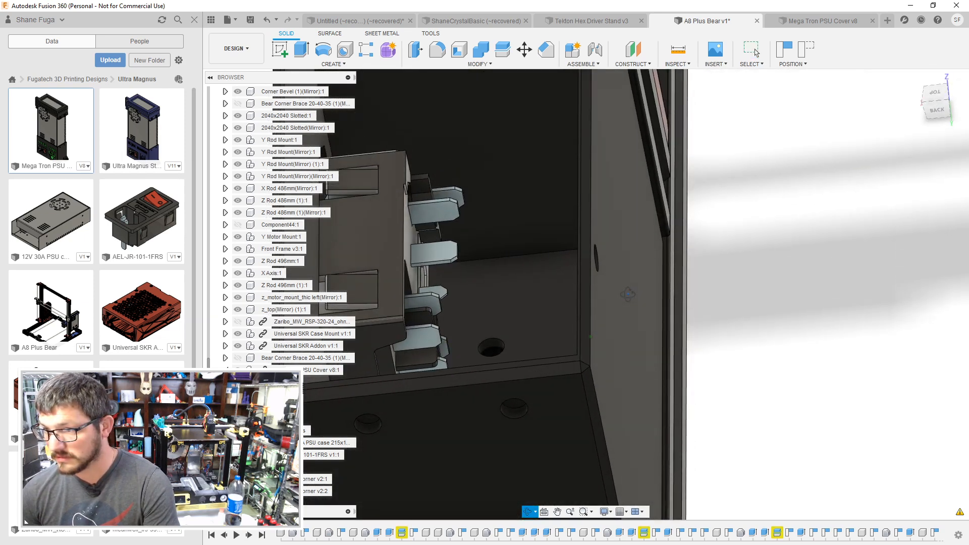
pyautogui.scroll(-8, 628, 295)
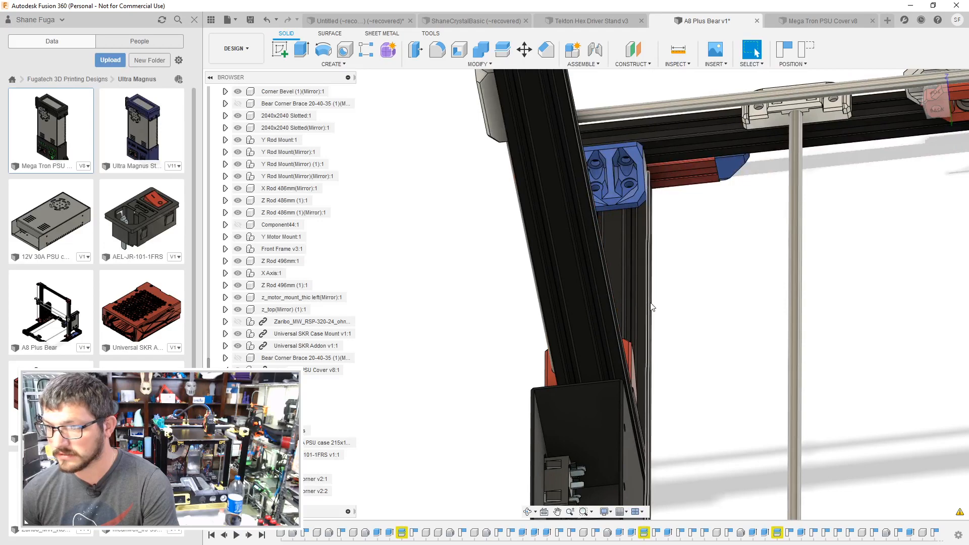
pyautogui.keyDown('shift'); pyautogui.moveTo(651, 307); pyautogui.dragTo(646, 283, button='middle'); pyautogui.keyUp('shift')
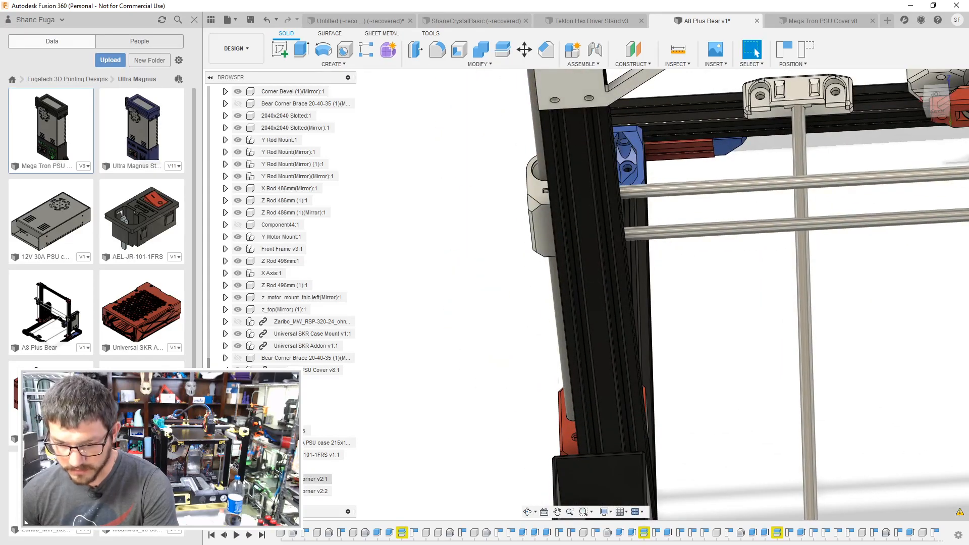
pyautogui.press('v')
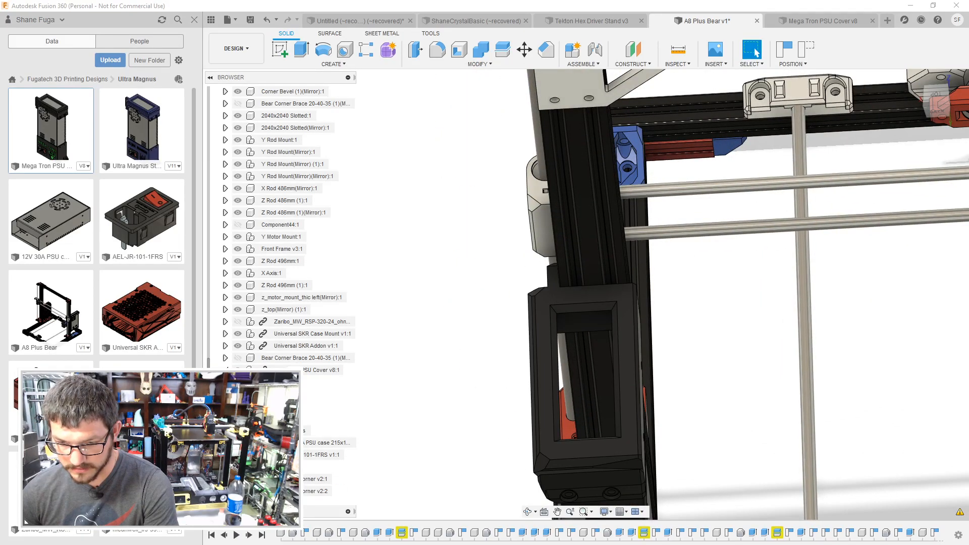
pyautogui.moveTo(355, 365)
pyautogui.keyDown('shift'); pyautogui.mouseDown(button='middle')
pyautogui.moveTo(371, 357)
pyautogui.moveTo(363, 385)
pyautogui.moveTo(371, 365)
pyautogui.mouseUp(button='middle'); pyautogui.keyUp('shift')
# Step: In the Mega Tron PSU Cover design, hide the 12V 30A PSU case and both Small_Corner components
pyautogui.click(814, 21)
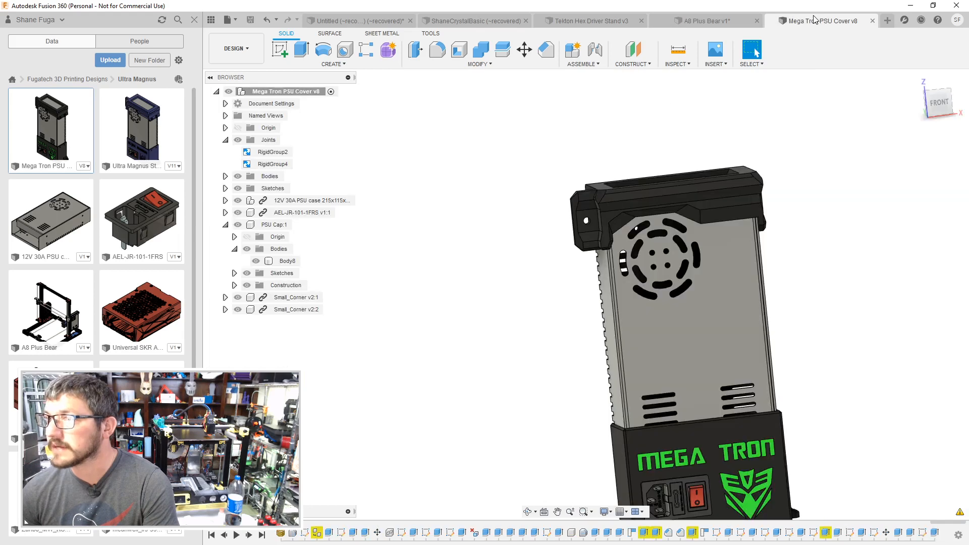
pyautogui.keyDown('shift'); pyautogui.moveTo(621, 232); pyautogui.dragTo(555, 329, button='middle'); pyautogui.keyUp('shift')
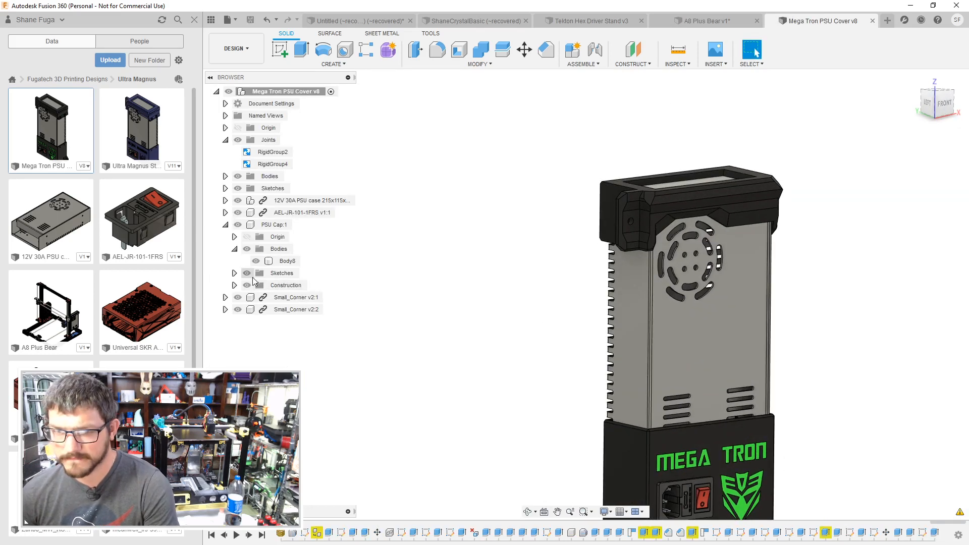
pyautogui.click(235, 249)
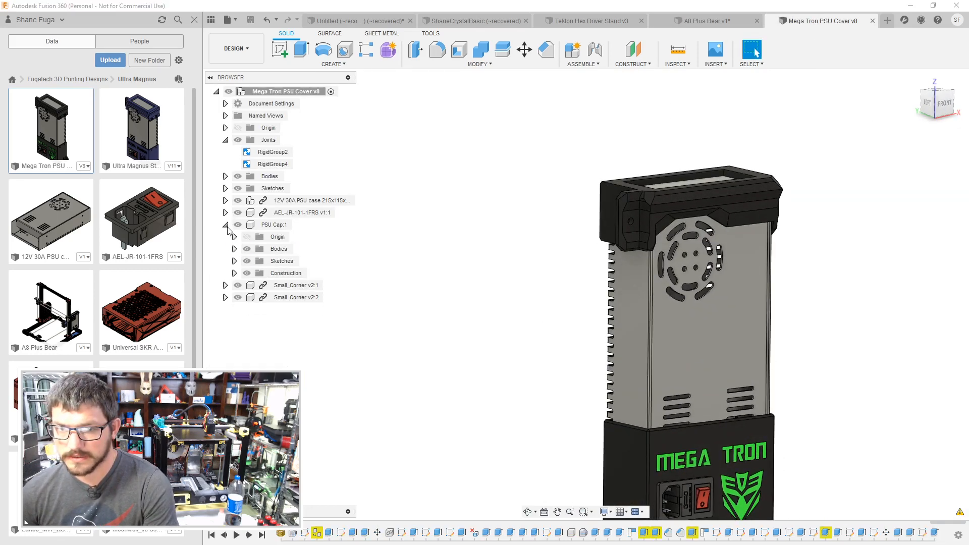
pyautogui.click(225, 225)
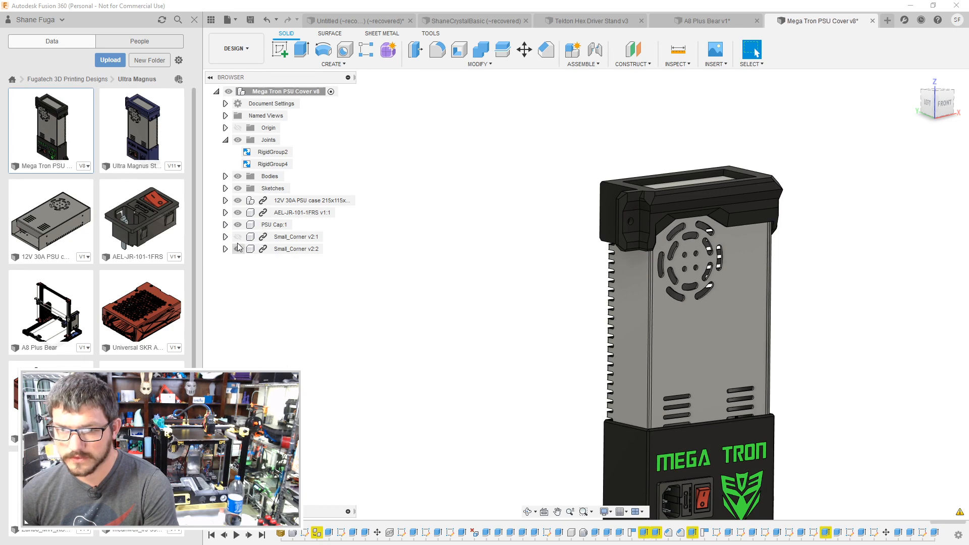
pyautogui.click(238, 200)
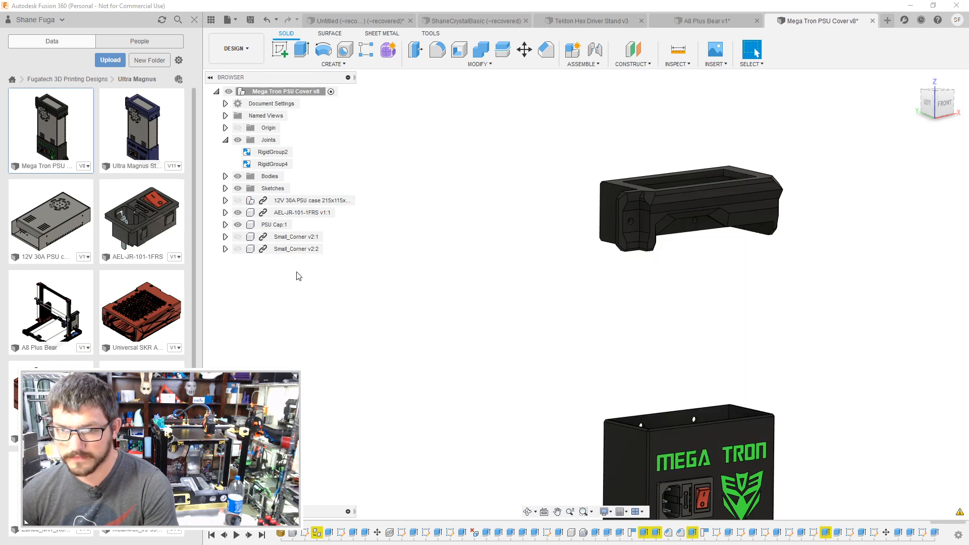
pyautogui.keyDown('shift'); pyautogui.moveTo(299, 276); pyautogui.dragTo(512, 331, button='middle'); pyautogui.keyUp('shift')
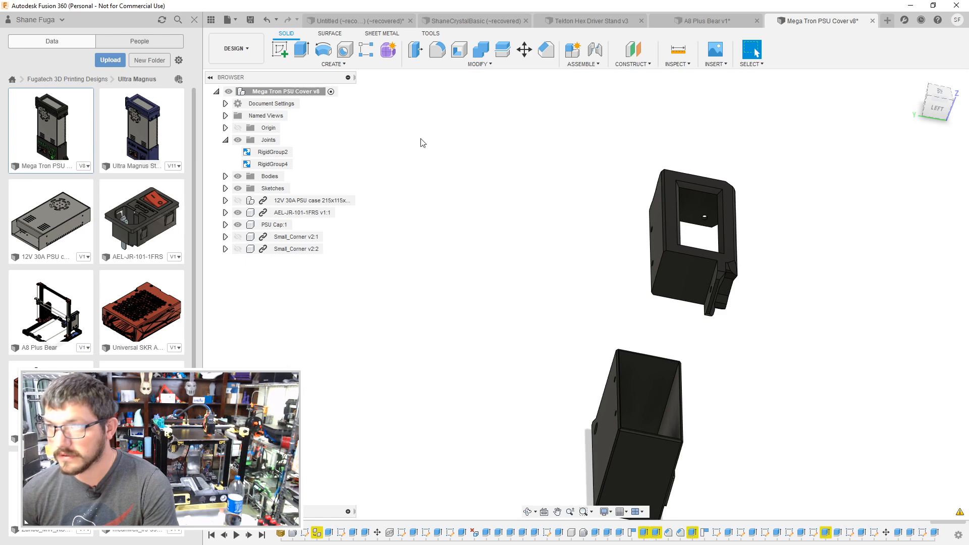
pyautogui.click(477, 64)
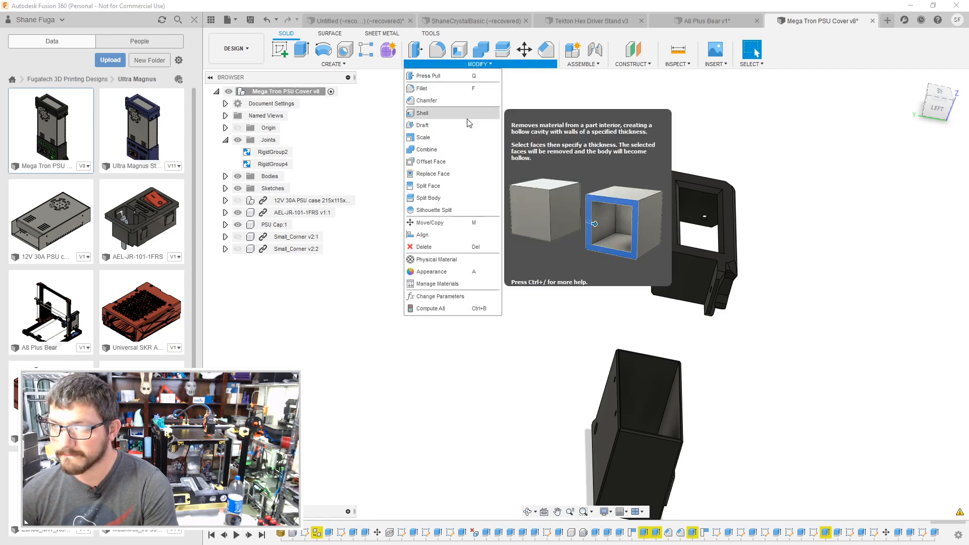
pyautogui.click(422, 234)
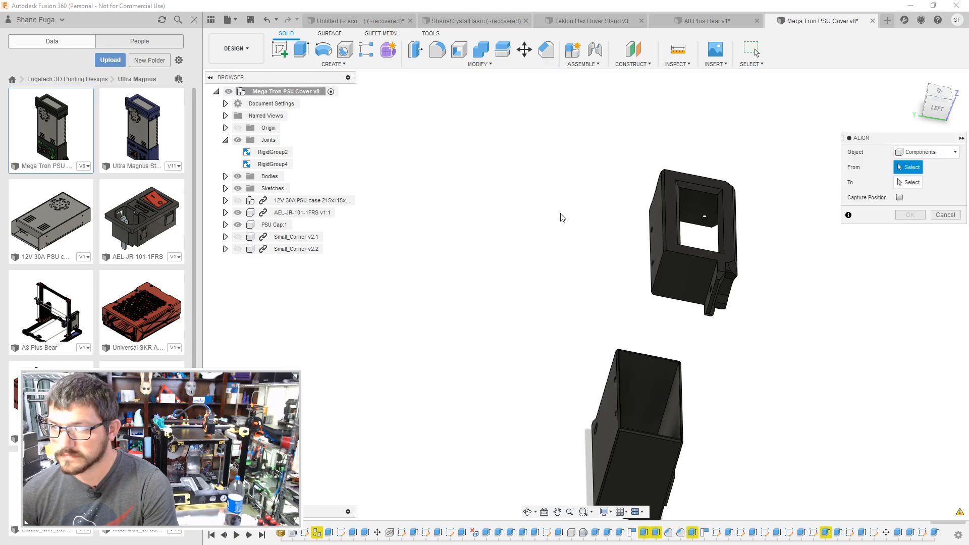
pyautogui.keyDown('shift'); pyautogui.moveTo(561, 214); pyautogui.dragTo(687, 387, button='middle'); pyautogui.keyUp('shift')
pyautogui.click(687, 386)
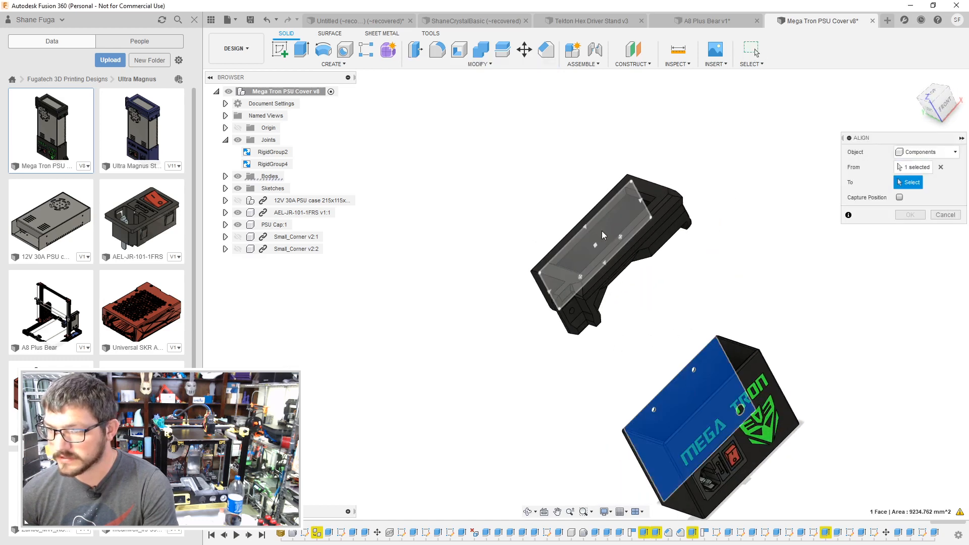
pyautogui.click(601, 231)
pyautogui.click(937, 229)
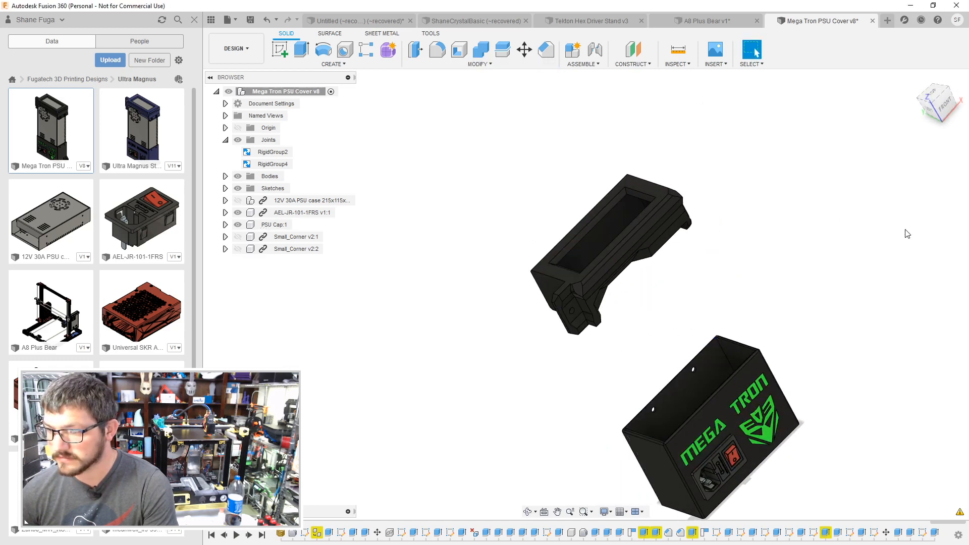
# Step: Save the Mega Tron PSU Cover design as a new version and update its linked copy in the A8 Plus Bear design
pyautogui.keyDown('shift'); pyautogui.moveTo(801, 254); pyautogui.dragTo(823, 255, button='middle'); pyautogui.keyUp('shift')
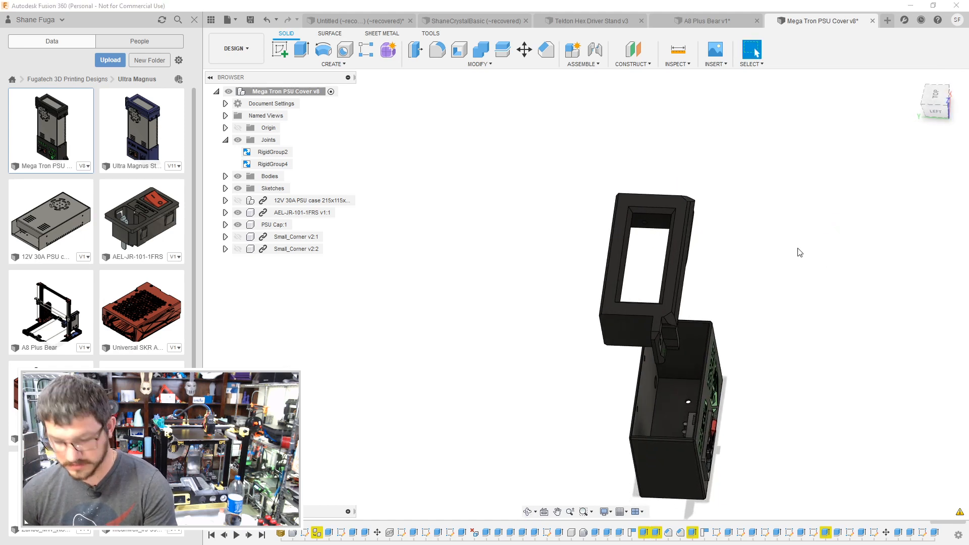
pyautogui.click(487, 283)
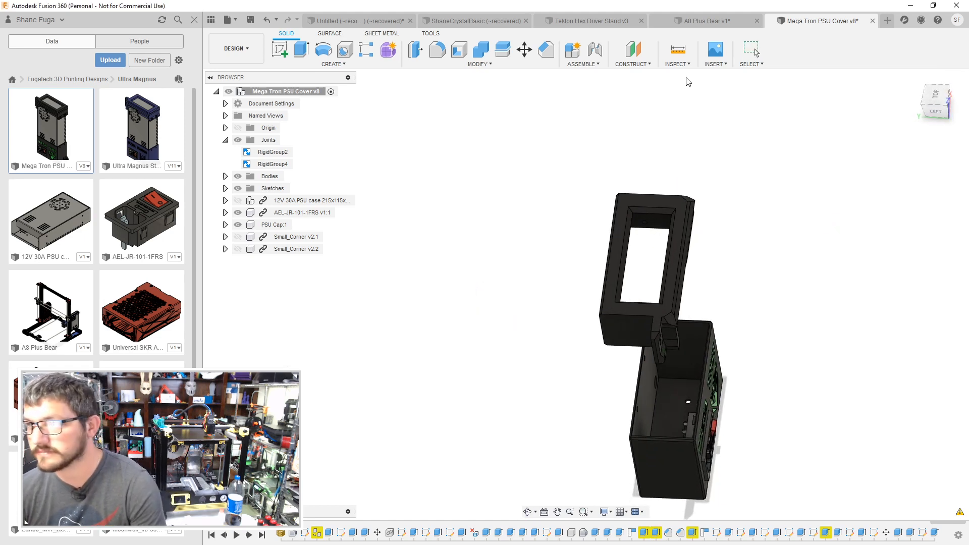
pyautogui.click(713, 21)
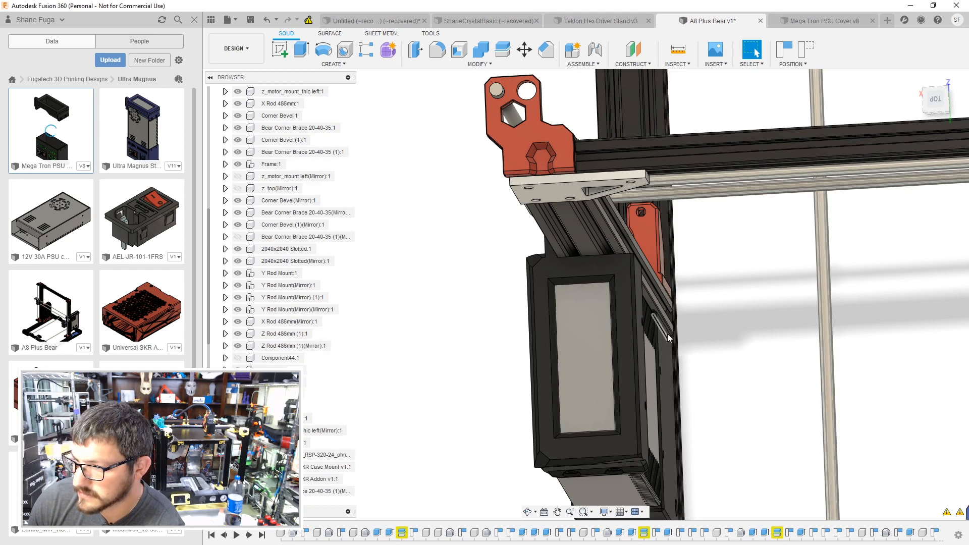
pyautogui.scroll(5, 667, 334)
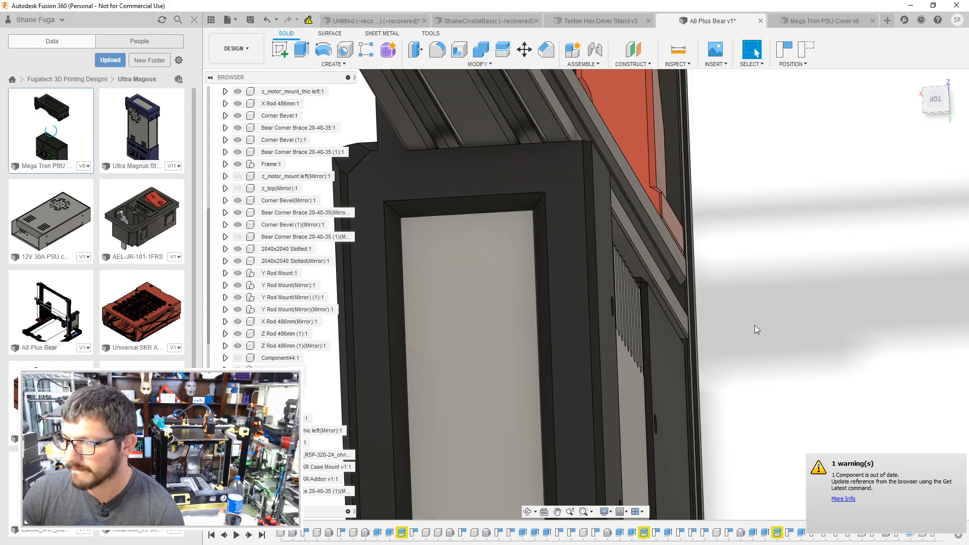
pyautogui.moveTo(755, 325)
pyautogui.mouseDown(button='middle')
pyautogui.moveTo(768, 389)
pyautogui.moveTo(766, 315)
pyautogui.mouseUp(button='middle')
pyautogui.moveTo(448, 311); pyautogui.dragTo(491, 149, button='middle')
pyautogui.scroll(-4, 283, 323)
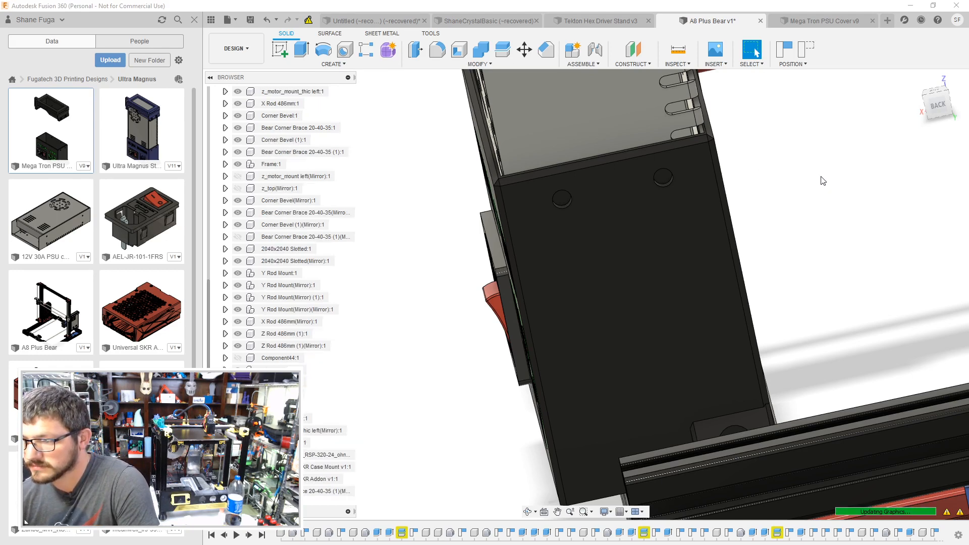
# Step: Align the lower PSU cover's side face, the one with the slotted holes, flush with the adjacent face of the frame extrusion
pyautogui.keyDown('shift'); pyautogui.moveTo(820, 180); pyautogui.dragTo(719, 299, button='middle'); pyautogui.keyUp('shift')
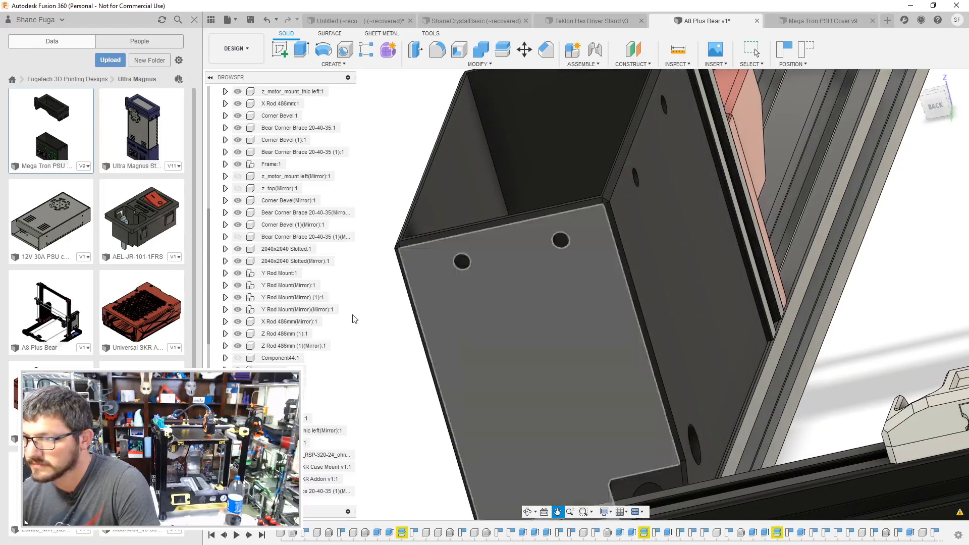
pyautogui.scroll(-4, 347, 479)
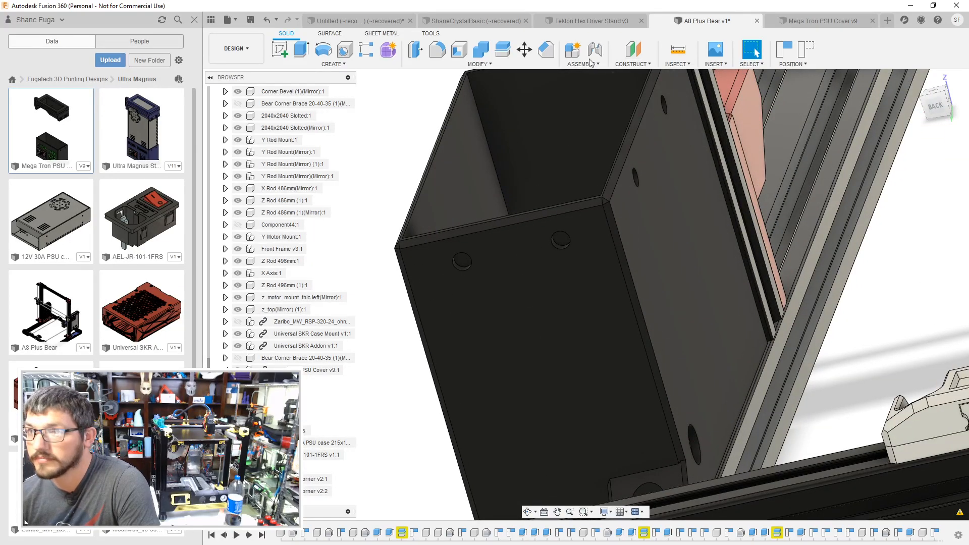
pyautogui.click(480, 64)
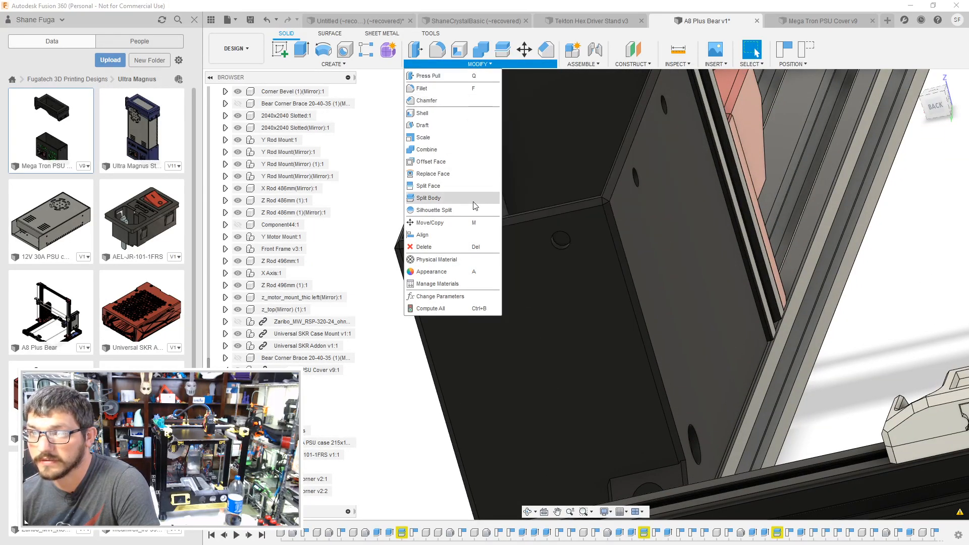
pyautogui.click(438, 235)
pyautogui.click(695, 252)
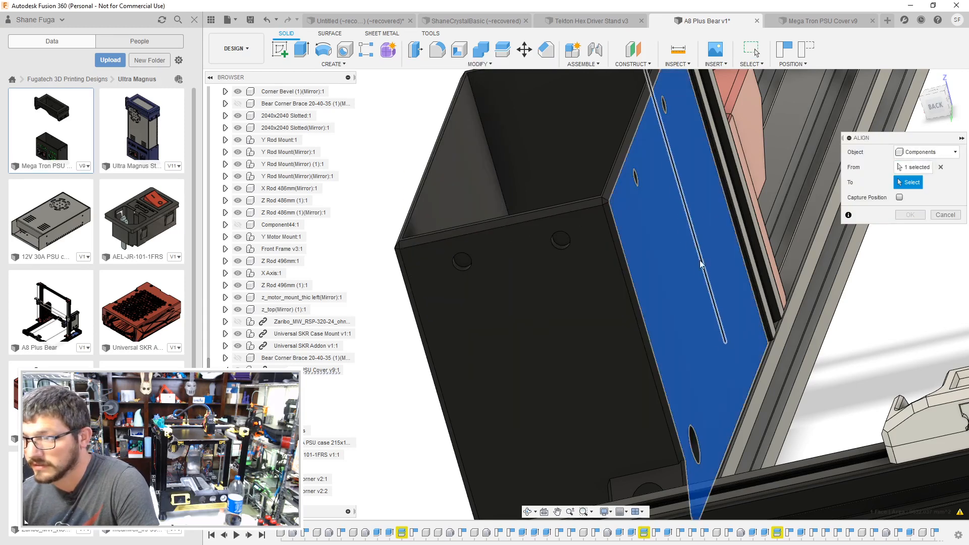
pyautogui.click(794, 346)
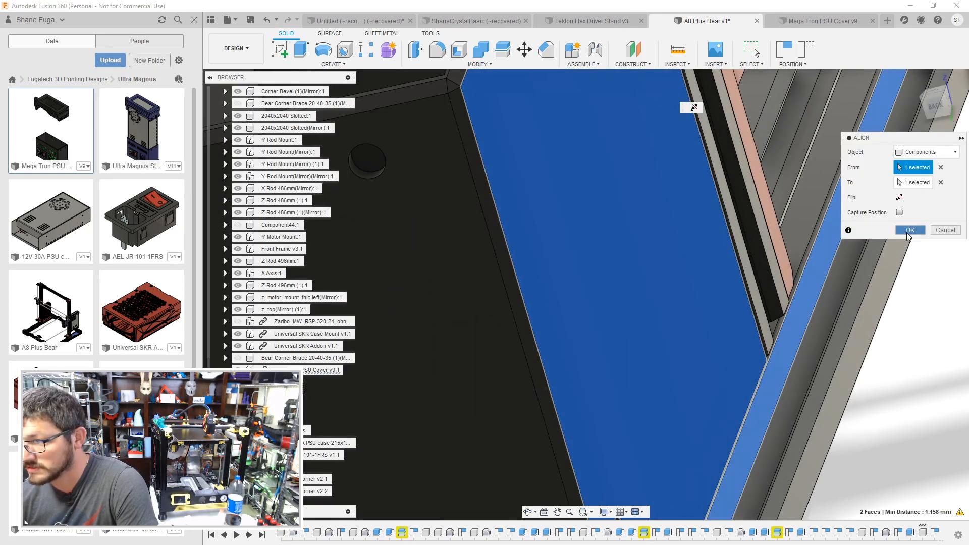
pyautogui.click(909, 230)
# Step: Hide the Frame component and select the mounting face of the PSU cap's corner arm for a distance measurement
pyautogui.keyDown('shift'); pyautogui.moveTo(906, 232); pyautogui.dragTo(743, 257, button='middle'); pyautogui.keyUp('shift')
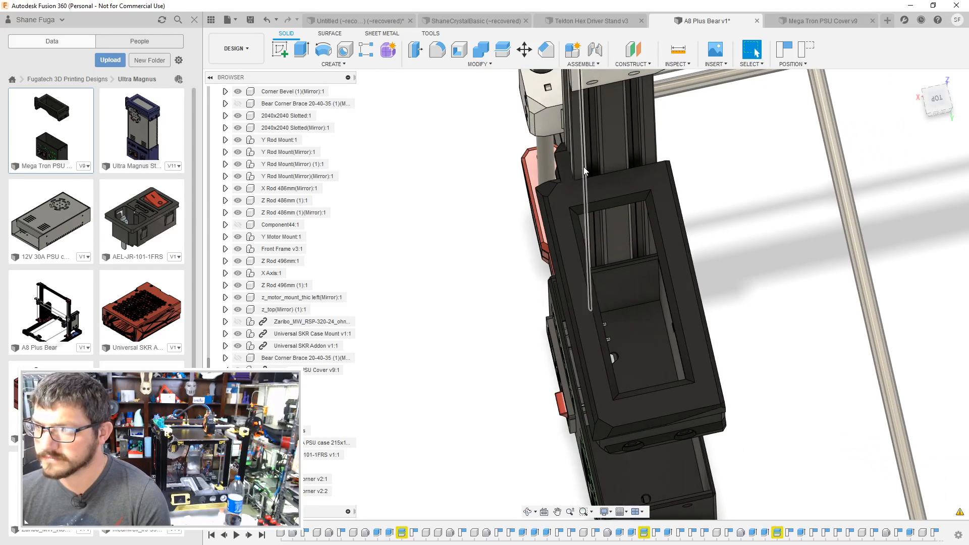
pyautogui.scroll(6, 565, 174)
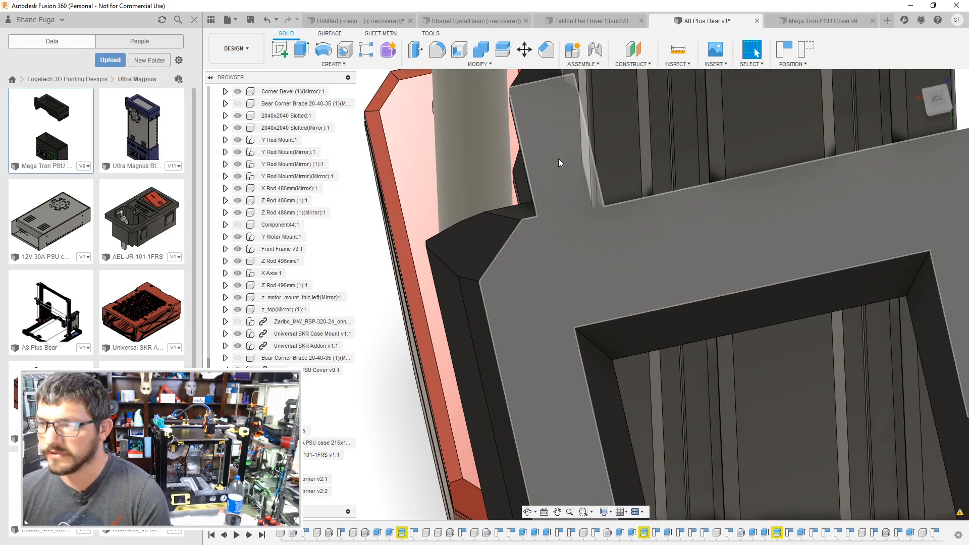
pyautogui.keyDown('shift'); pyautogui.moveTo(558, 159); pyautogui.dragTo(772, 155, button='middle'); pyautogui.keyUp('shift')
pyautogui.scroll(3, 669, 166)
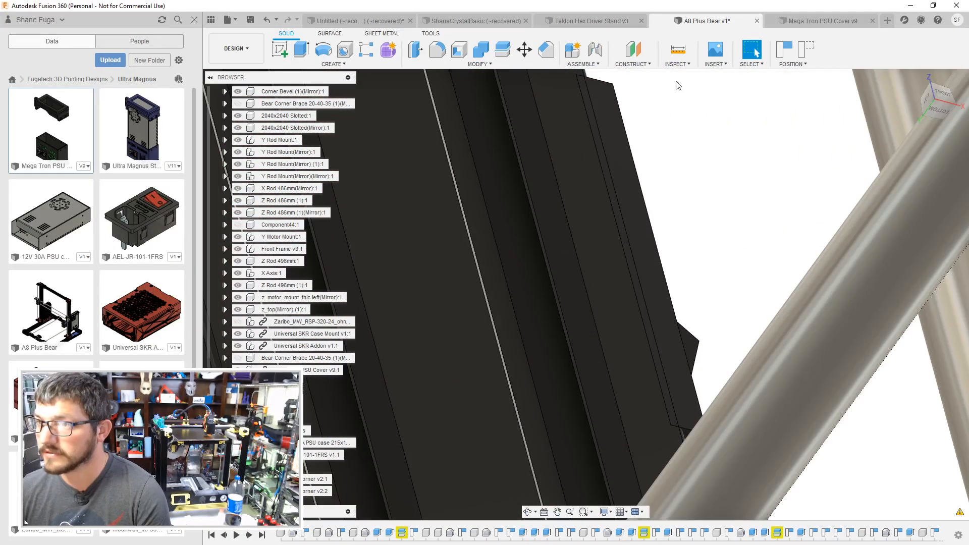
pyautogui.click(685, 56)
pyautogui.keyDown('shift'); pyautogui.moveTo(677, 124); pyautogui.dragTo(745, 325, button='middle'); pyautogui.keyUp('shift')
pyautogui.scroll(-2, 549, 204)
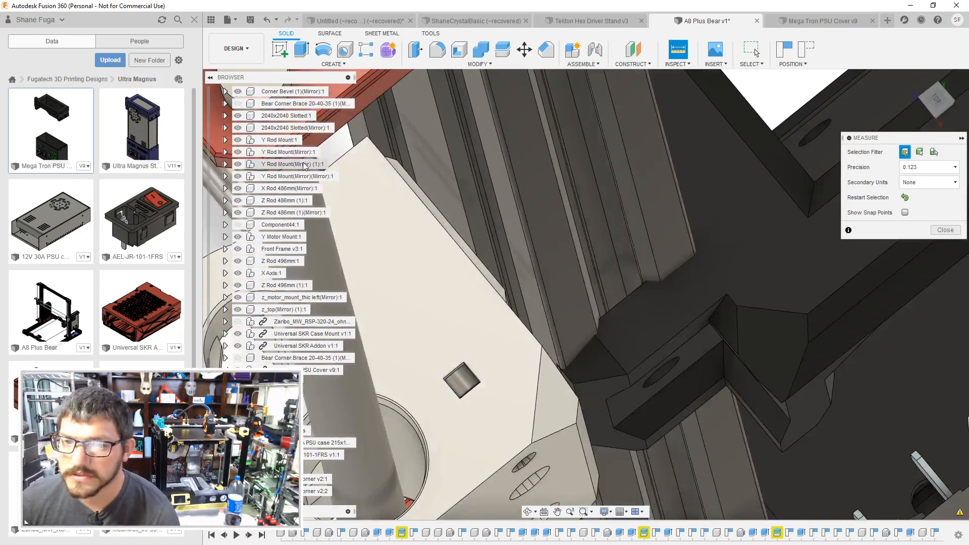
pyautogui.scroll(5, 305, 166)
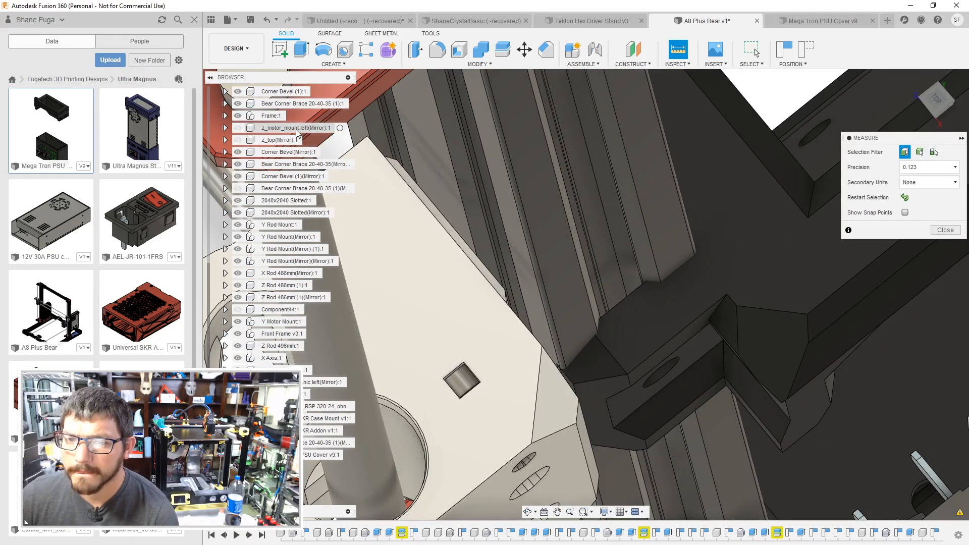
pyautogui.scroll(2, 296, 132)
pyautogui.click(238, 153)
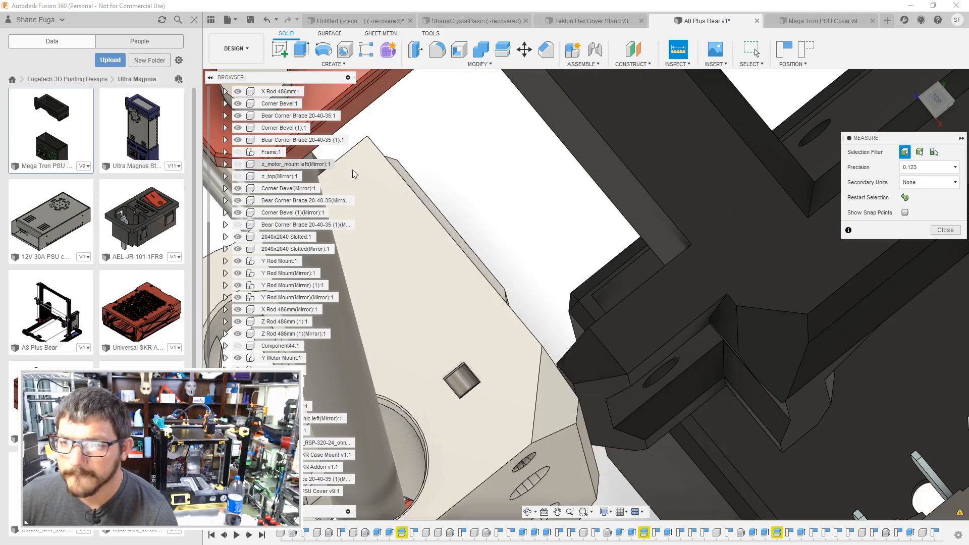
pyautogui.keyDown('shift'); pyautogui.moveTo(459, 234); pyautogui.dragTo(545, 220, button='middle'); pyautogui.keyUp('shift')
pyautogui.click(423, 150)
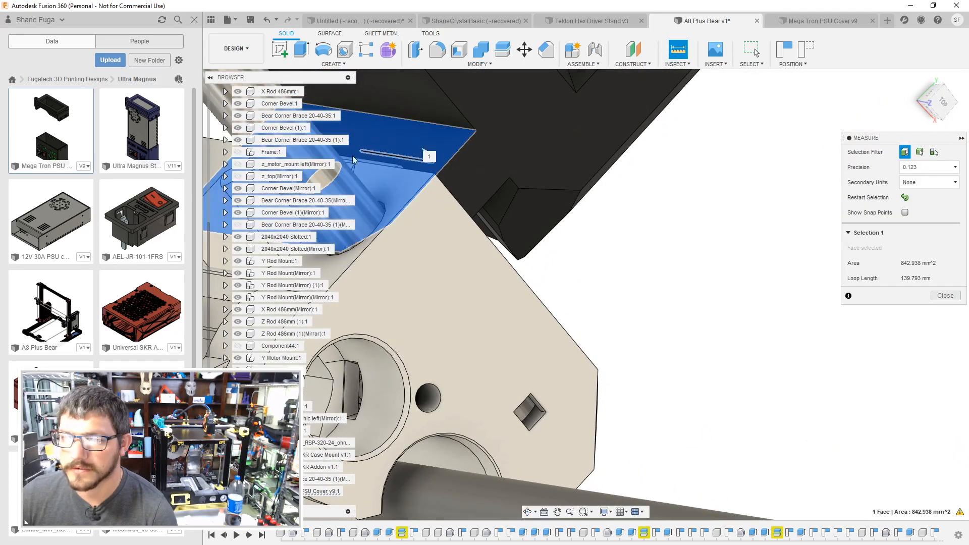
# Step: Show the Frame again and measure the gap between the cap arm's mounting face and the extrusion's parallel face
pyautogui.click(238, 153)
pyautogui.keyDown('shift'); pyautogui.moveTo(454, 227); pyautogui.dragTo(553, 292, button='middle'); pyautogui.keyUp('shift')
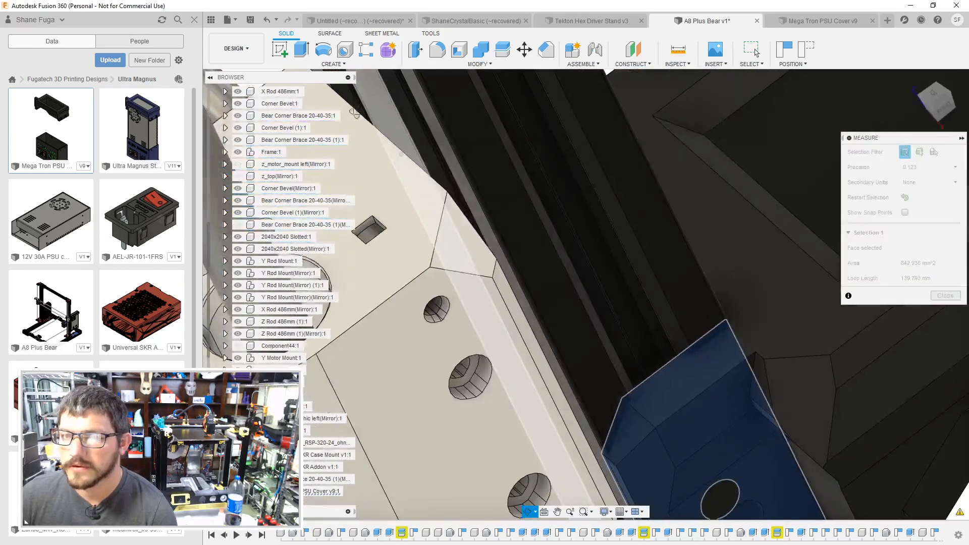
pyautogui.click(555, 298)
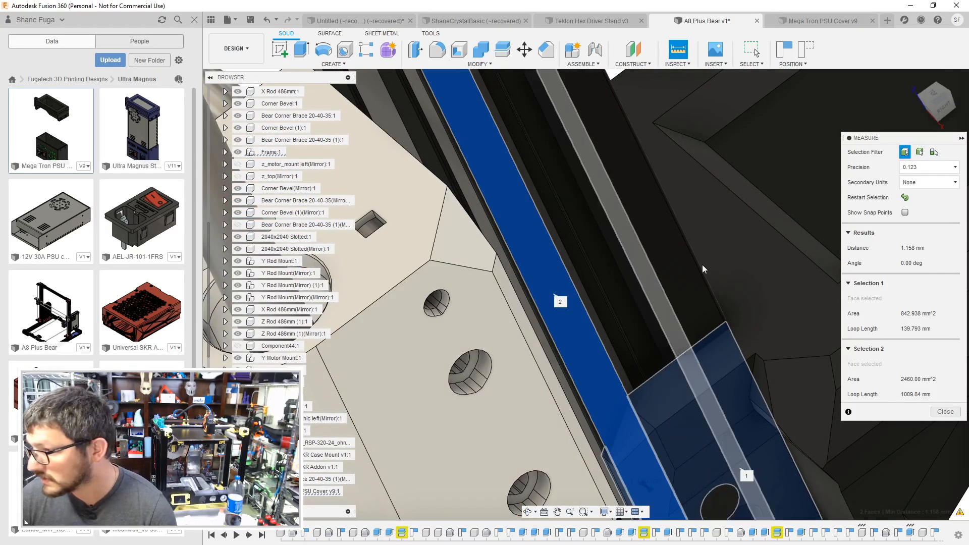
pyautogui.scroll(-3, 733, 356)
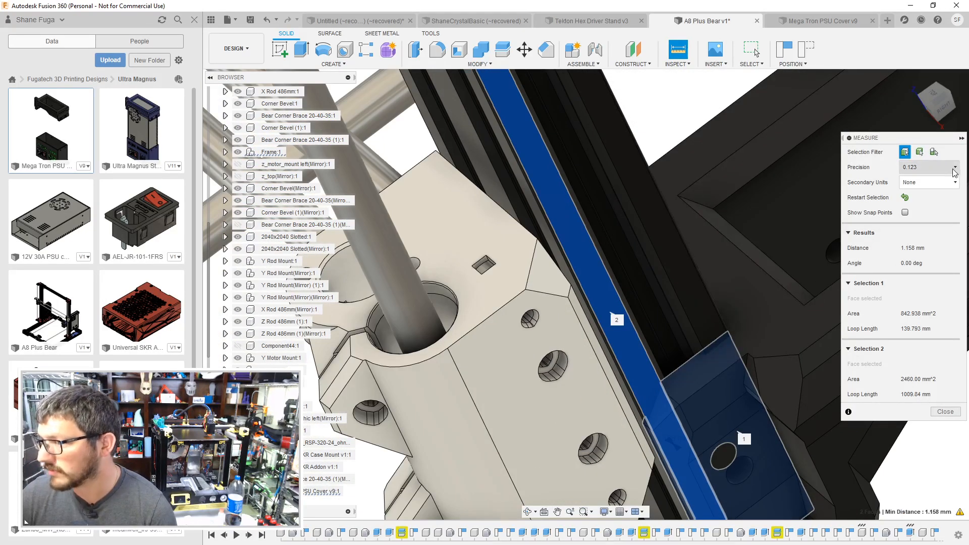
pyautogui.click(946, 412)
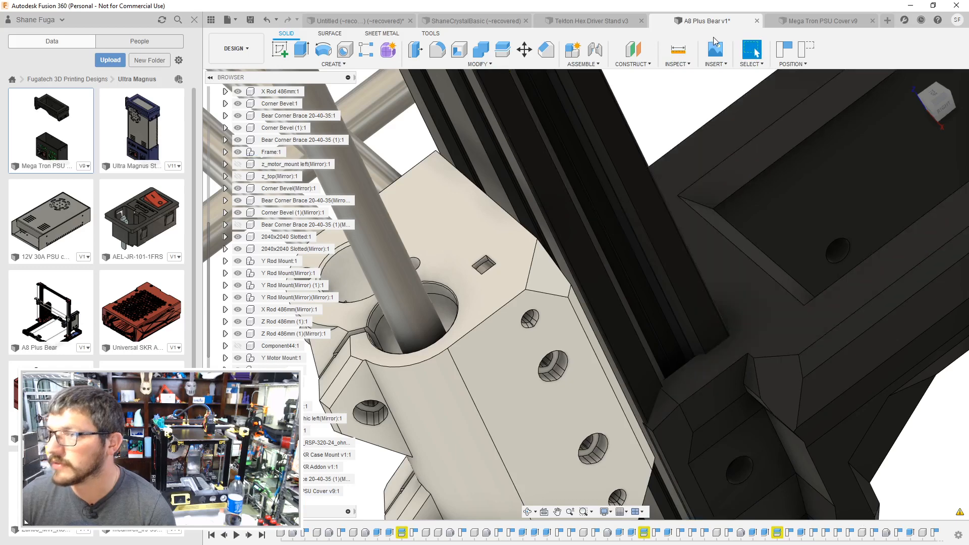
# Step: In the Mega Tron PSU Cover design, show the sketch containing the PSU cap's outline and the line beside its mounting arm
pyautogui.click(807, 19)
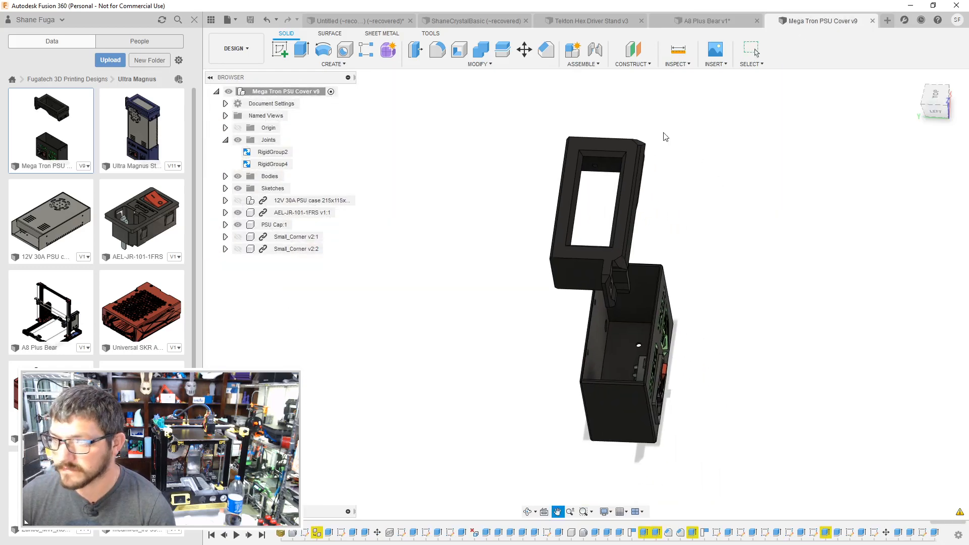
pyautogui.scroll(2, 502, 336)
pyautogui.moveTo(544, 411); pyautogui.dragTo(454, 406, button='middle')
pyautogui.click(225, 188)
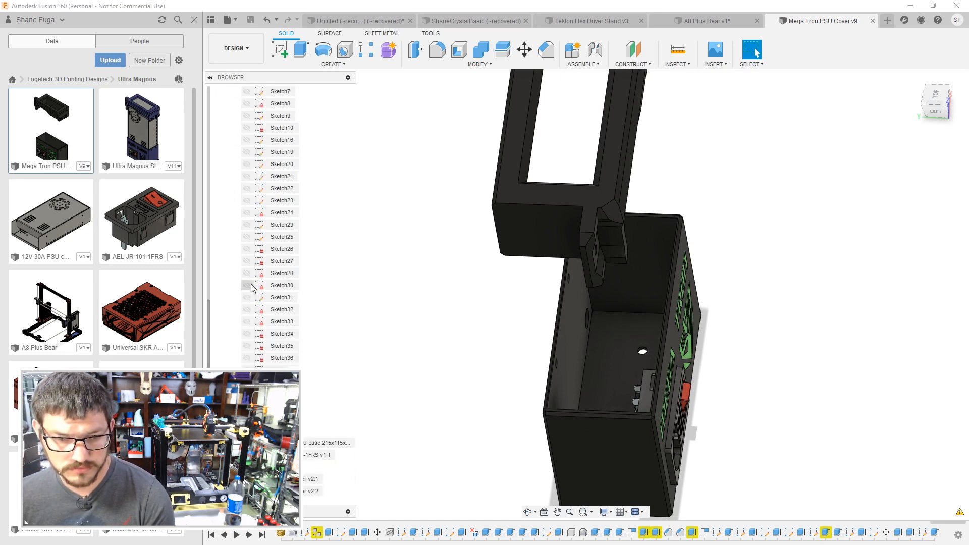
pyautogui.scroll(-1, 283, 298)
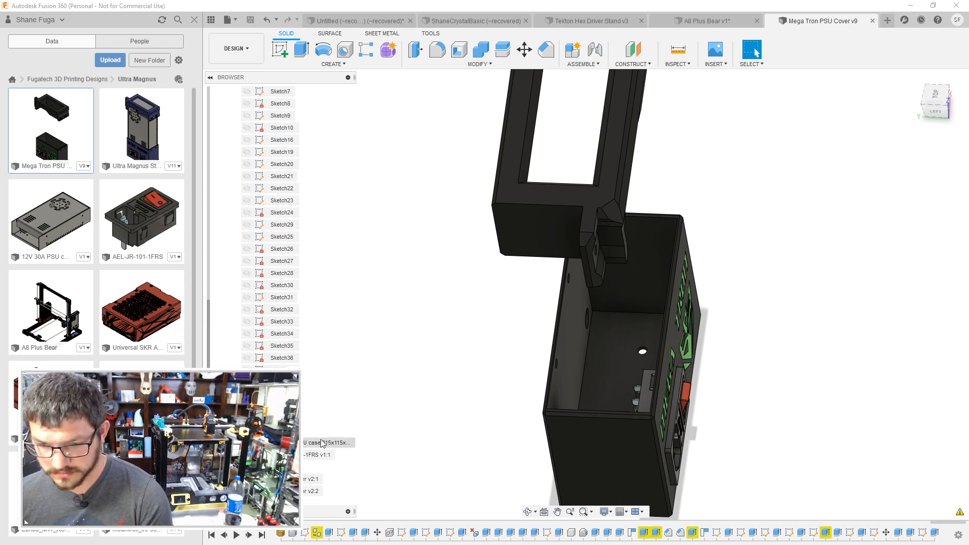
pyautogui.click(247, 431)
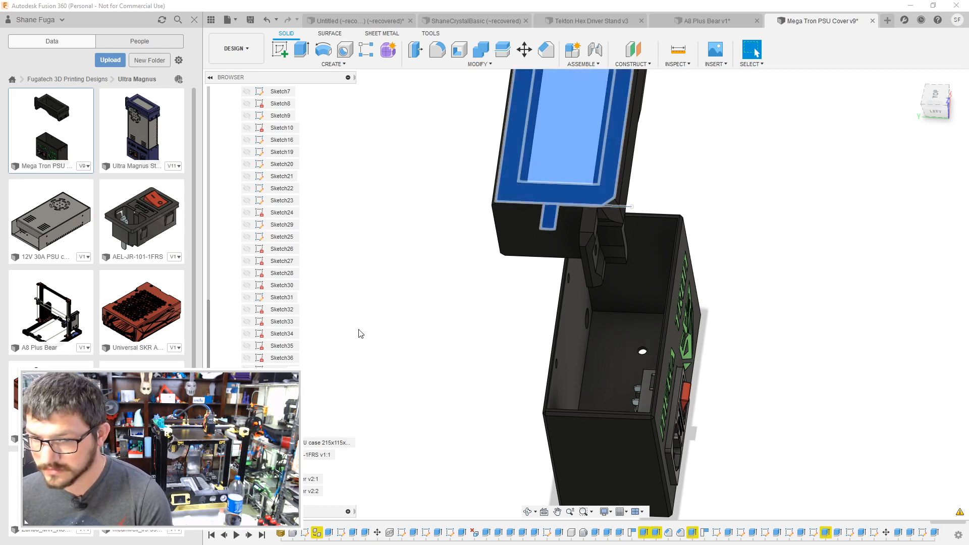
pyautogui.moveTo(487, 229); pyautogui.dragTo(480, 303, button='middle')
pyautogui.scroll(4, 473, 273)
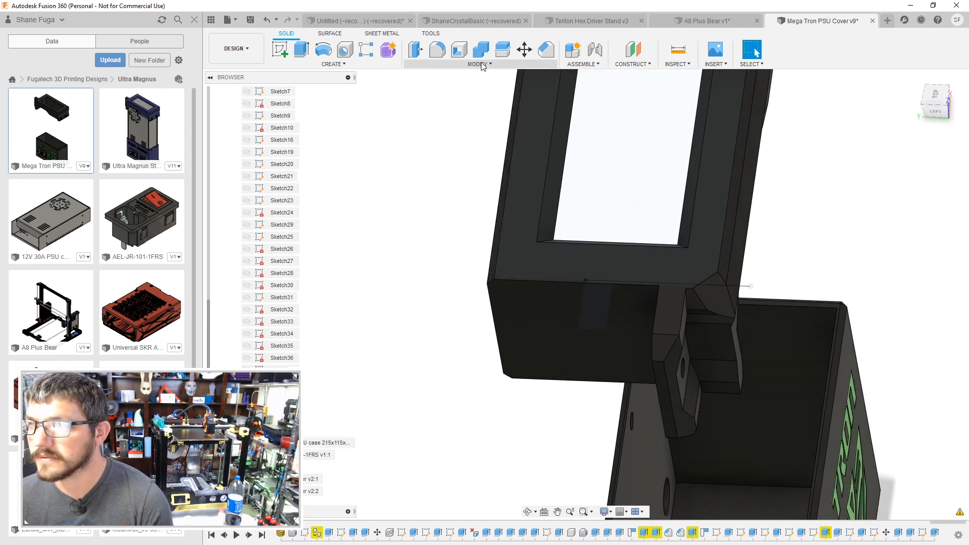
# Step: Split the PSU cap body with the short sketch line extending past its mounting arm, and expand the design's list of bodies
pyautogui.click(502, 49)
pyautogui.click(602, 306)
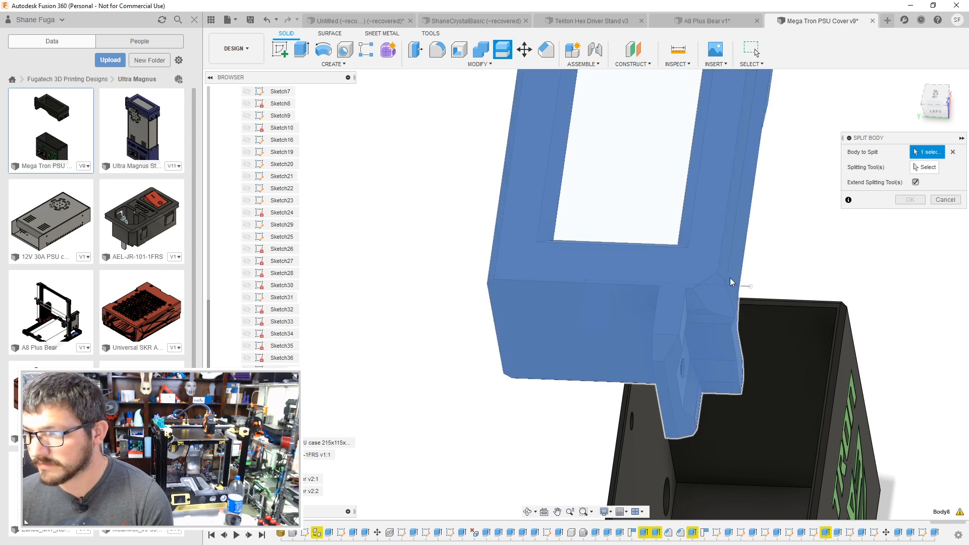
pyautogui.keyDown('shift'); pyautogui.moveTo(747, 287); pyautogui.dragTo(750, 281, button='middle'); pyautogui.keyUp('shift')
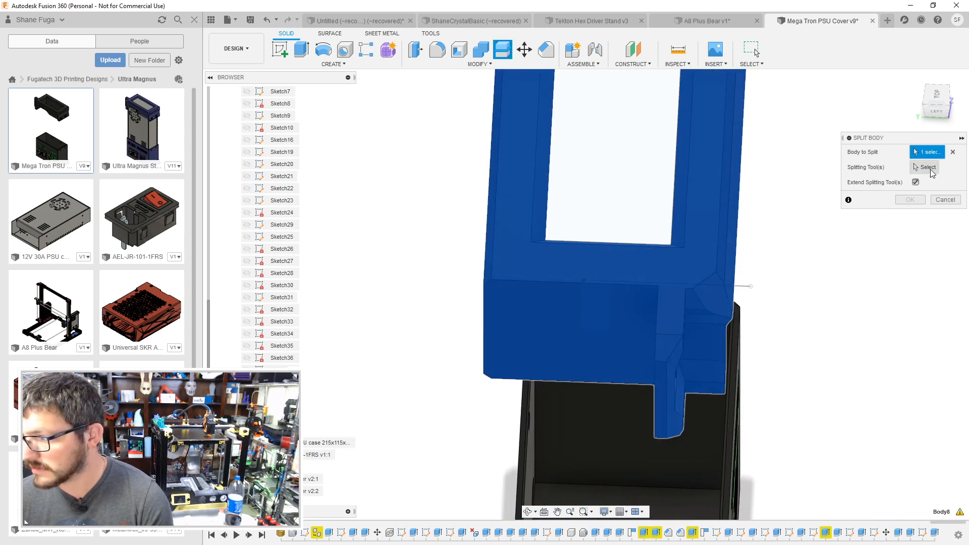
pyautogui.click(750, 289)
pyautogui.press('Return')
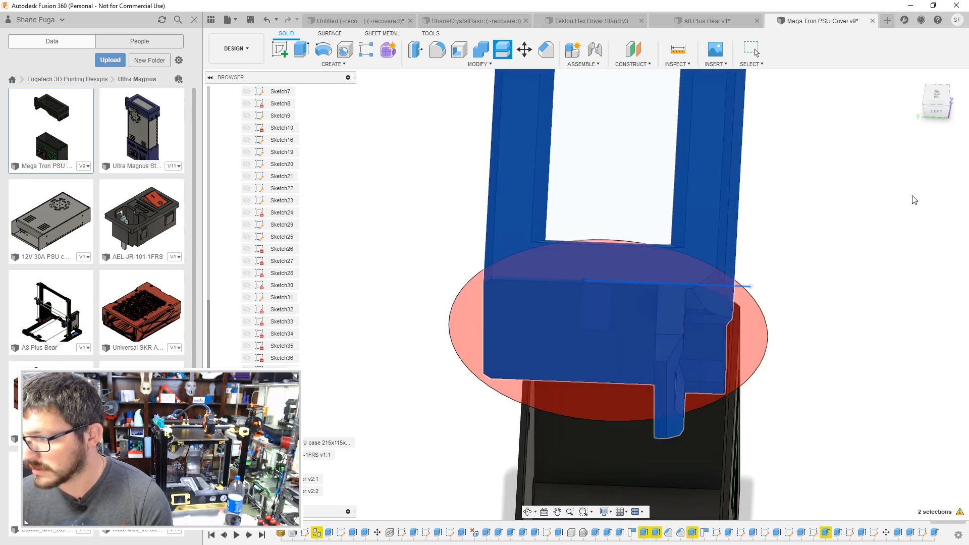
pyautogui.scroll(5, 258, 293)
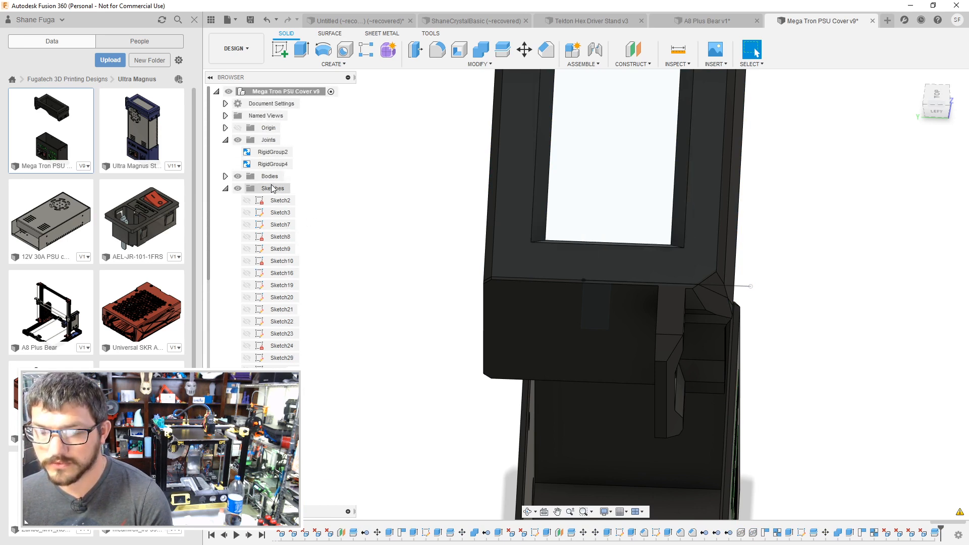
pyautogui.click(225, 177)
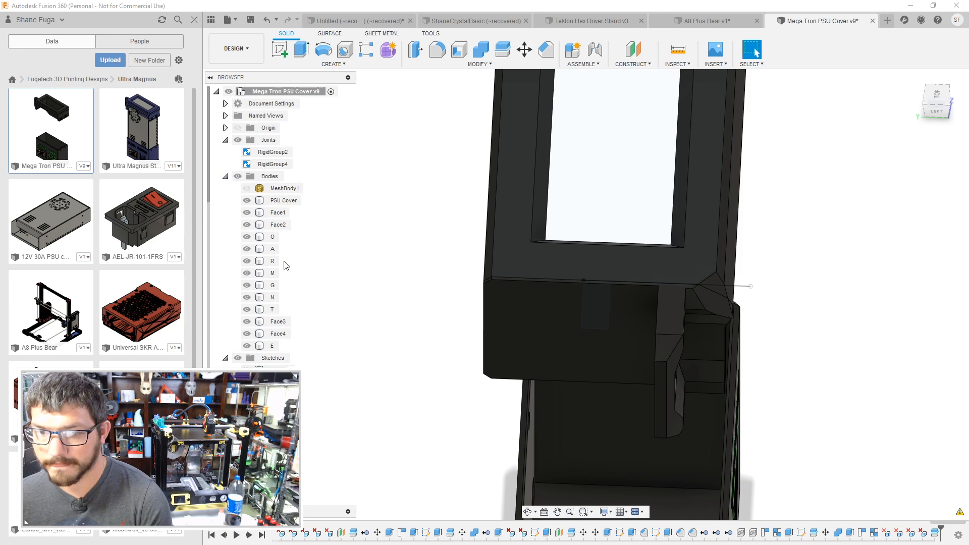
# Step: Collapse the design's top-level body and sketch lists and expand the PSU Cap component down to its bodies
pyautogui.click(225, 177)
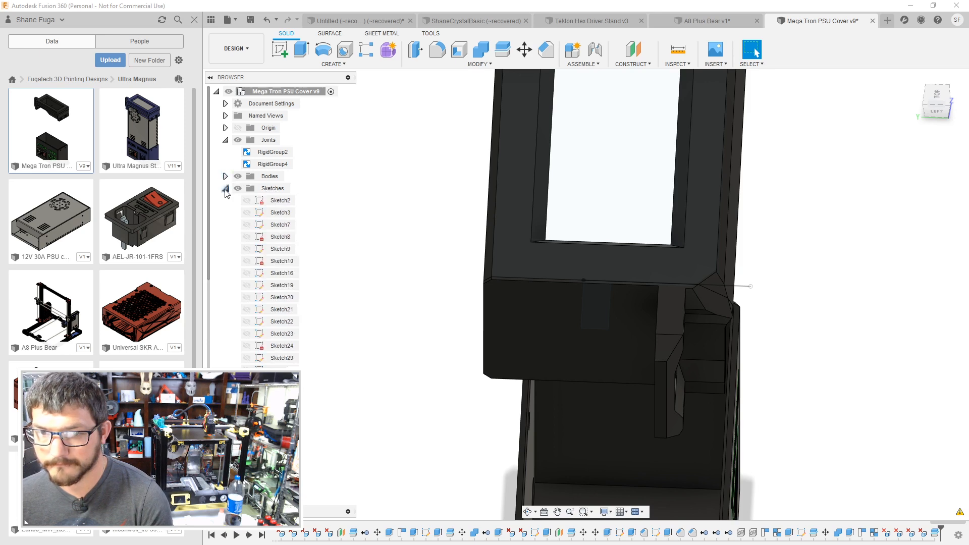
pyautogui.click(225, 188)
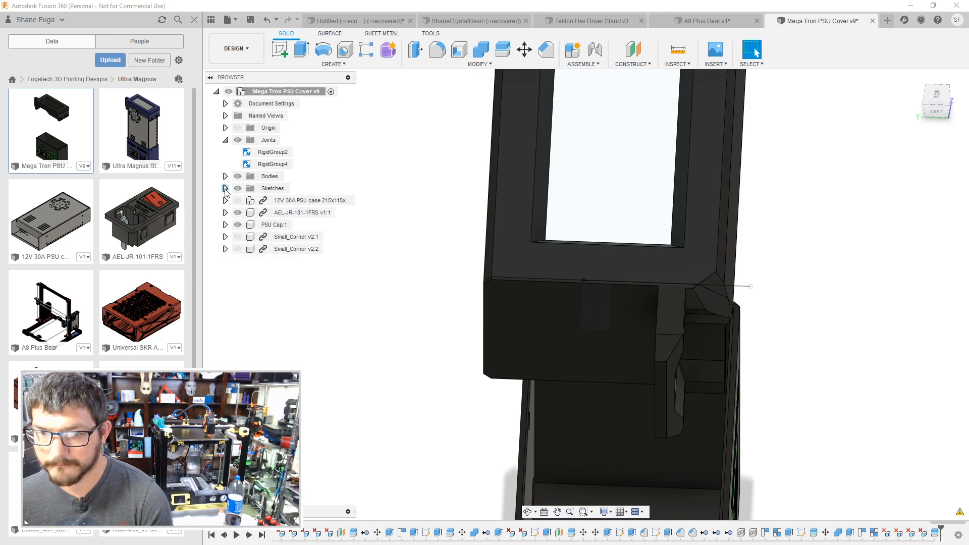
pyautogui.click(225, 225)
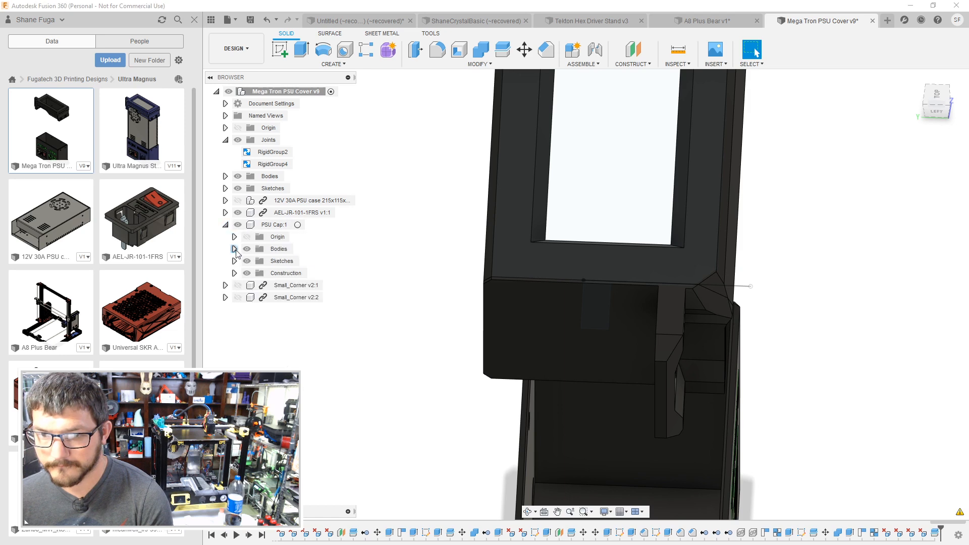
pyautogui.click(234, 248)
# Step: Try to move the split-off piece of the PSU cap carrying the mounting arm 1.2 mm along Y
pyautogui.click(290, 273)
pyautogui.rightClick(295, 274)
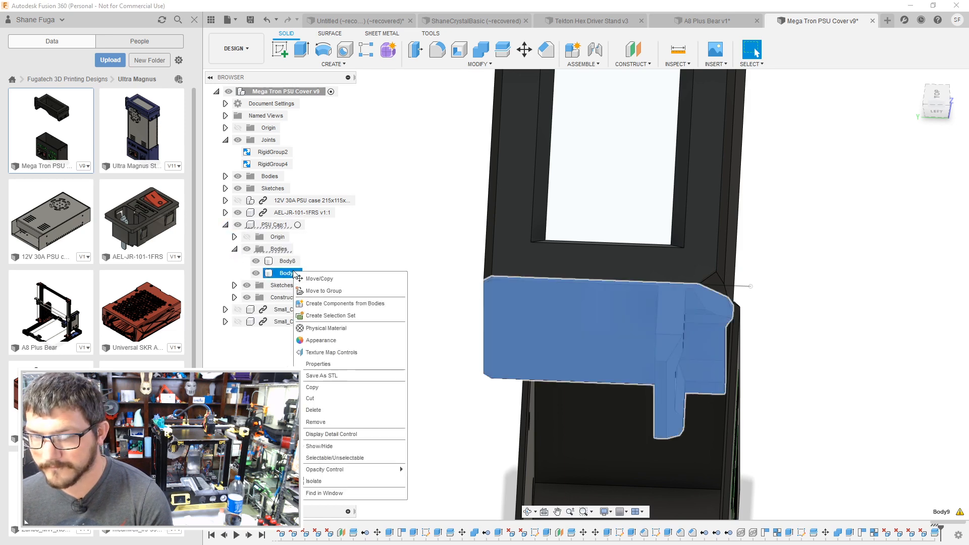
pyautogui.click(317, 278)
pyautogui.keyDown('shift'); pyautogui.moveTo(716, 279); pyautogui.dragTo(774, 278, button='middle'); pyautogui.keyUp('shift')
pyautogui.scroll(3, 772, 278)
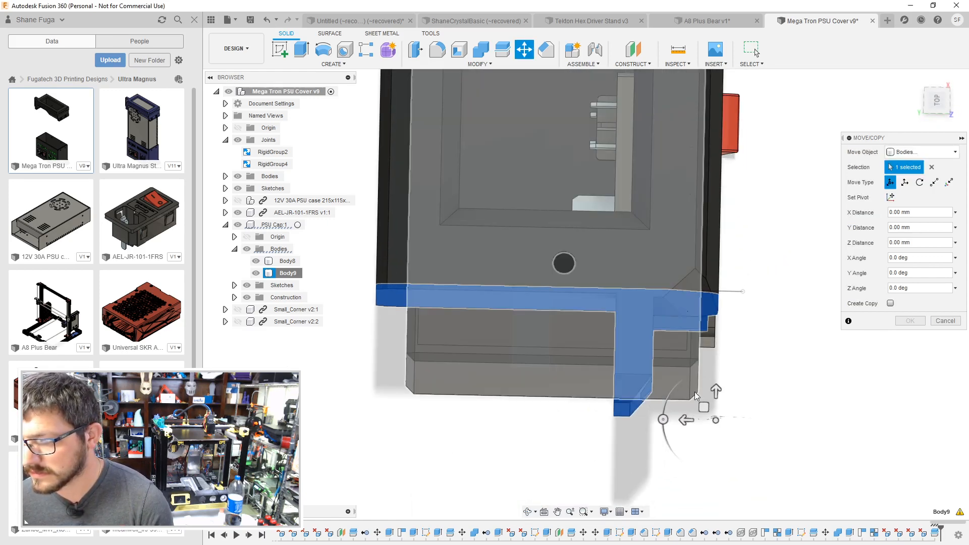
pyautogui.moveTo(685, 419); pyautogui.dragTo(696, 421)
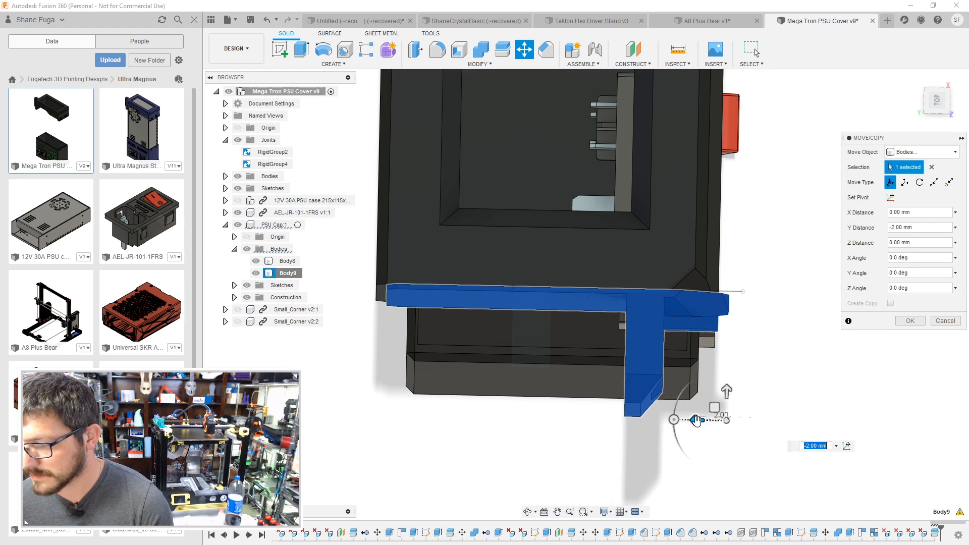
pyautogui.write('1.2')
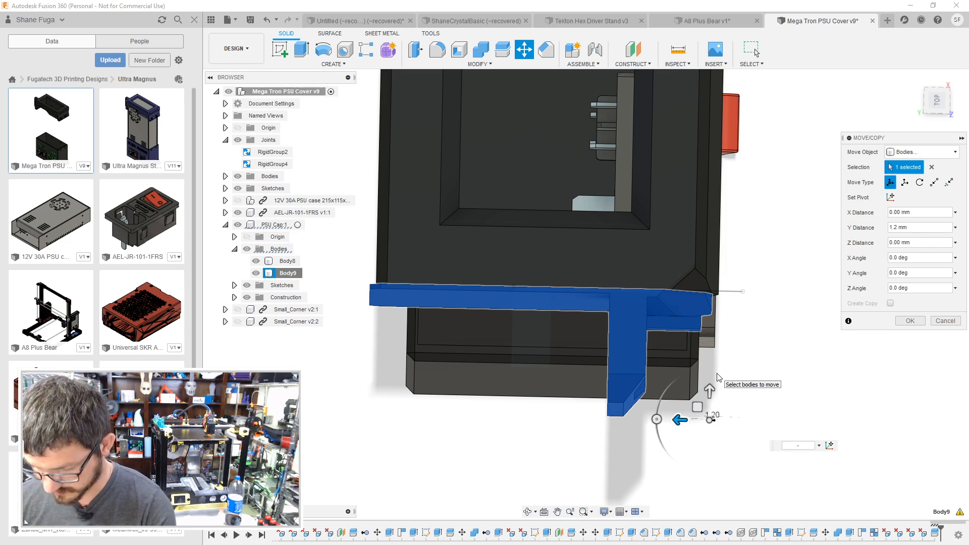
pyautogui.press('Return')
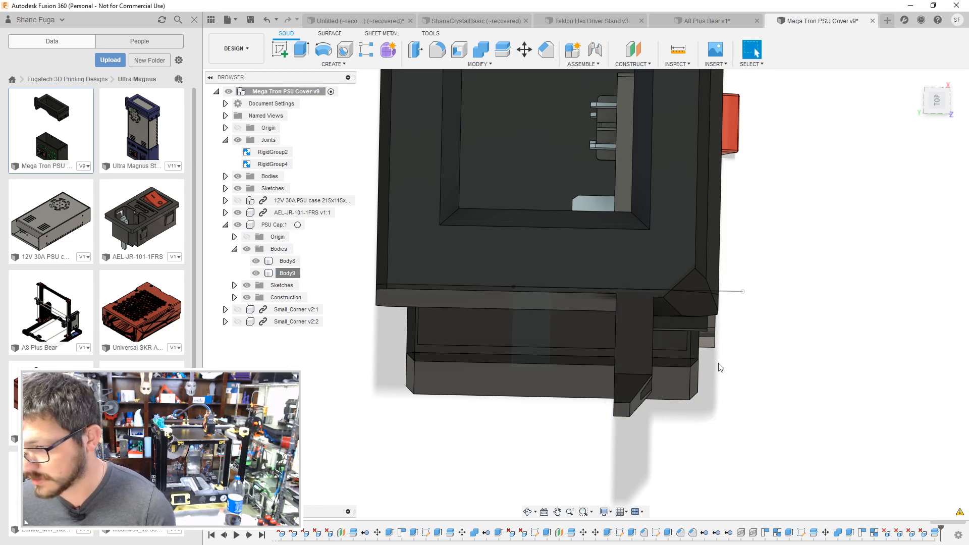
# Step: Undo the cap's split and sketch a line about 26 mm long from the mounting arm's inner corner past the cap's opposite edge
pyautogui.press('Delete')
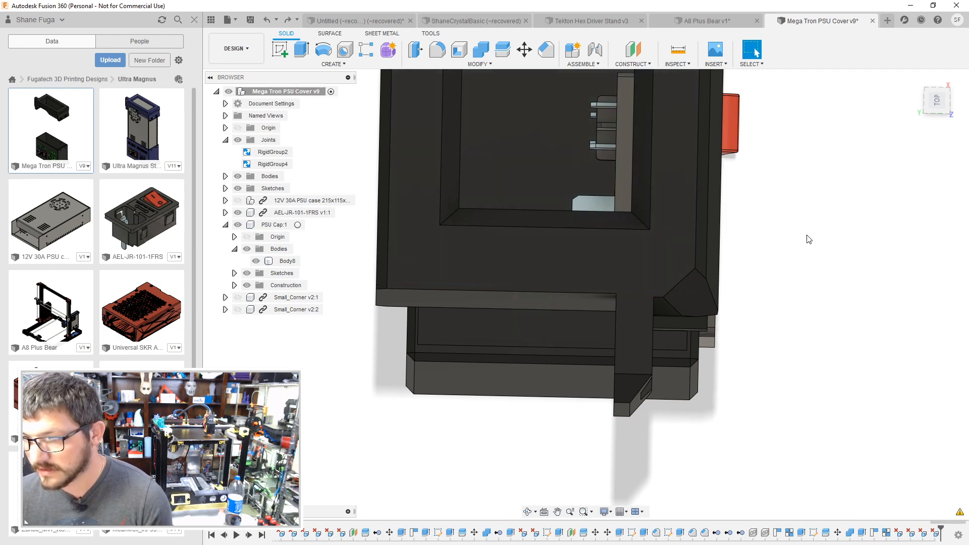
pyautogui.click(275, 55)
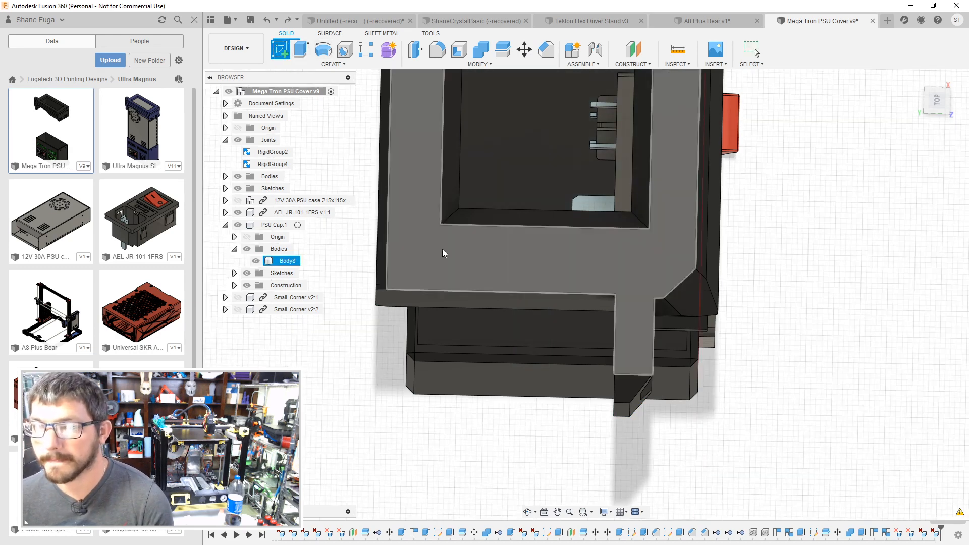
pyautogui.click(443, 250)
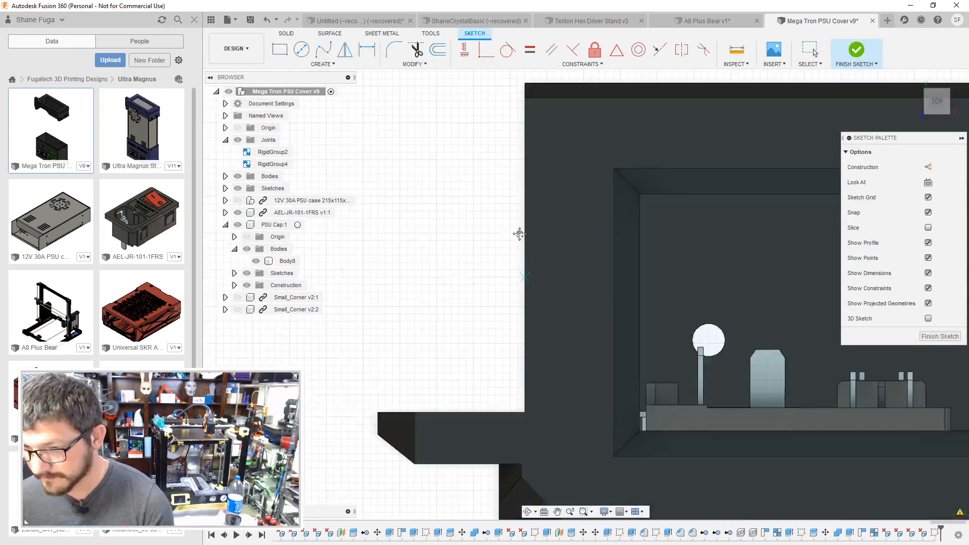
pyautogui.click(514, 289)
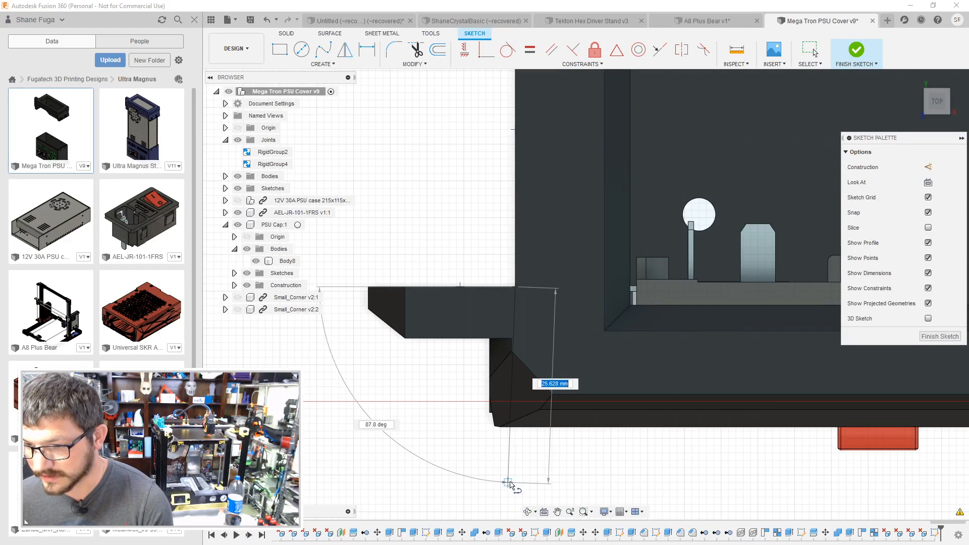
pyautogui.click(515, 482)
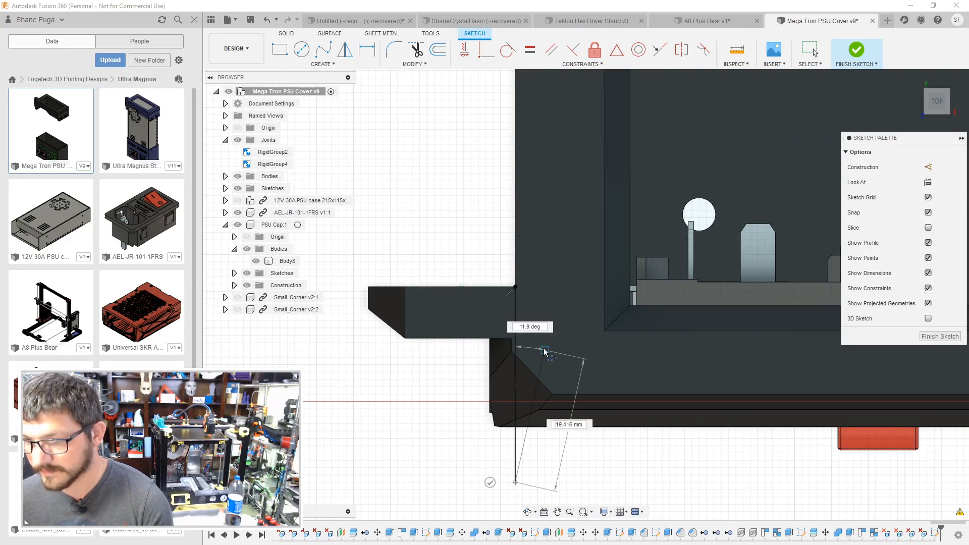
pyautogui.click(946, 337)
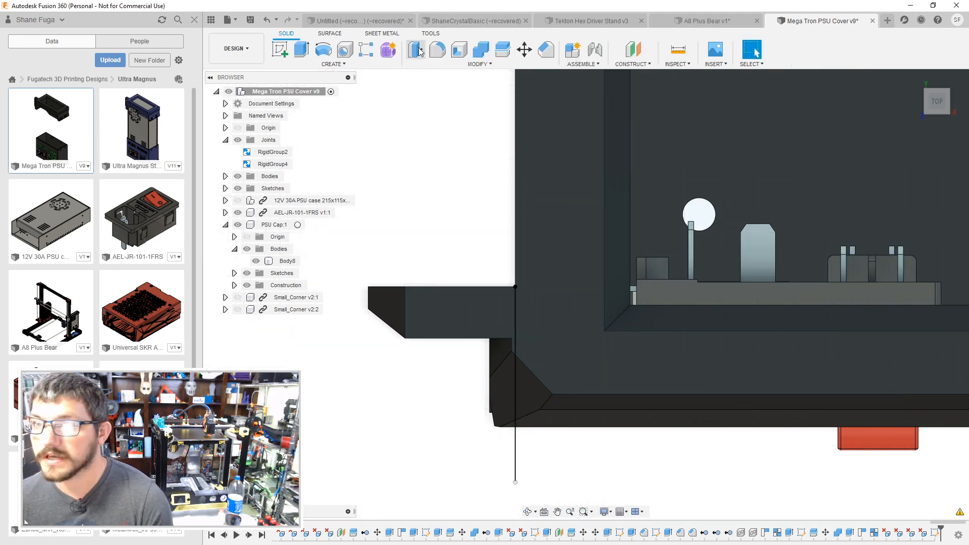
# Step: Try to split the PSU cap and PSU cover bodies together with the new sketch line
pyautogui.click(502, 49)
pyautogui.click(580, 243)
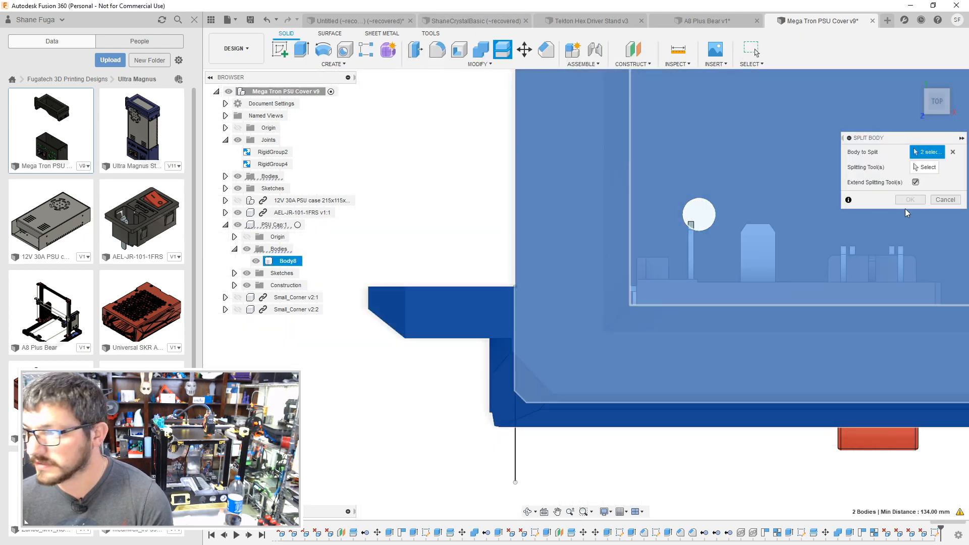
pyautogui.click(515, 457)
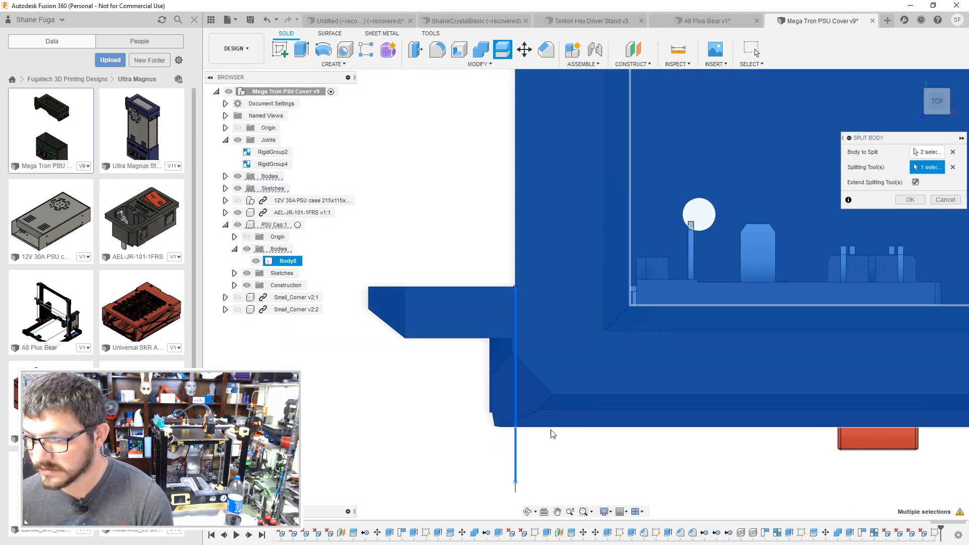
pyautogui.click(910, 199)
pyautogui.keyDown('shift'); pyautogui.moveTo(433, 201); pyautogui.dragTo(396, 186, button='middle'); pyautogui.keyUp('shift')
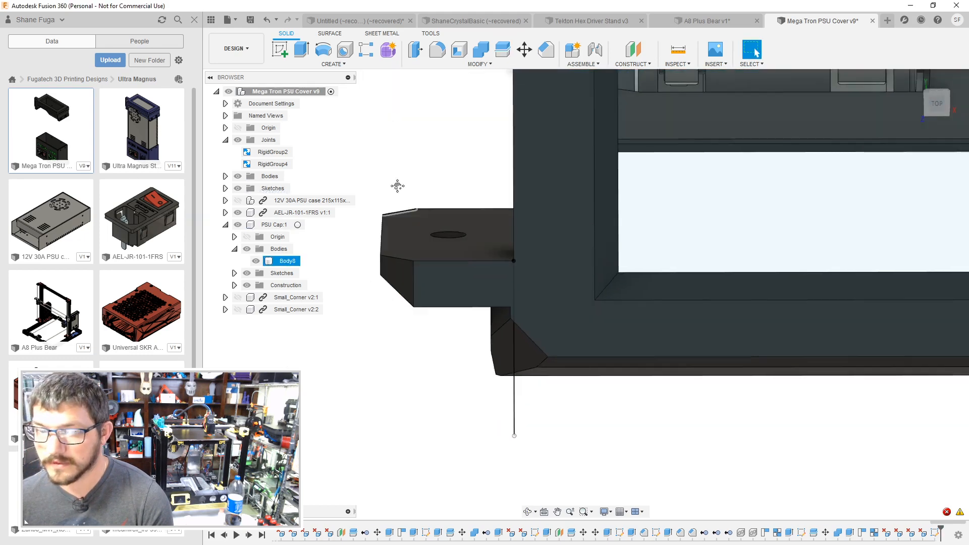
pyautogui.click(287, 261)
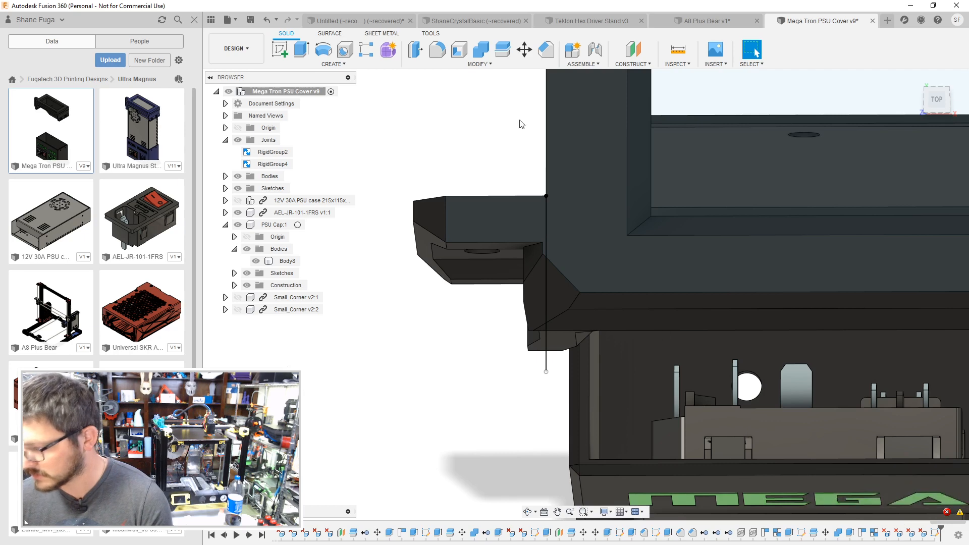
# Step: Split only the PSU cap body with the new sketch line at the base of the mounting arm
pyautogui.click(504, 51)
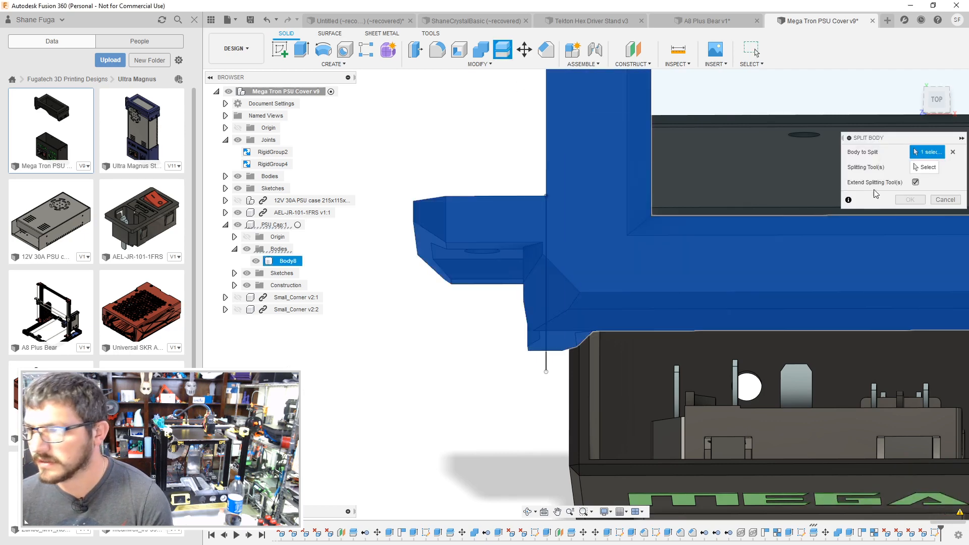
pyautogui.click(926, 167)
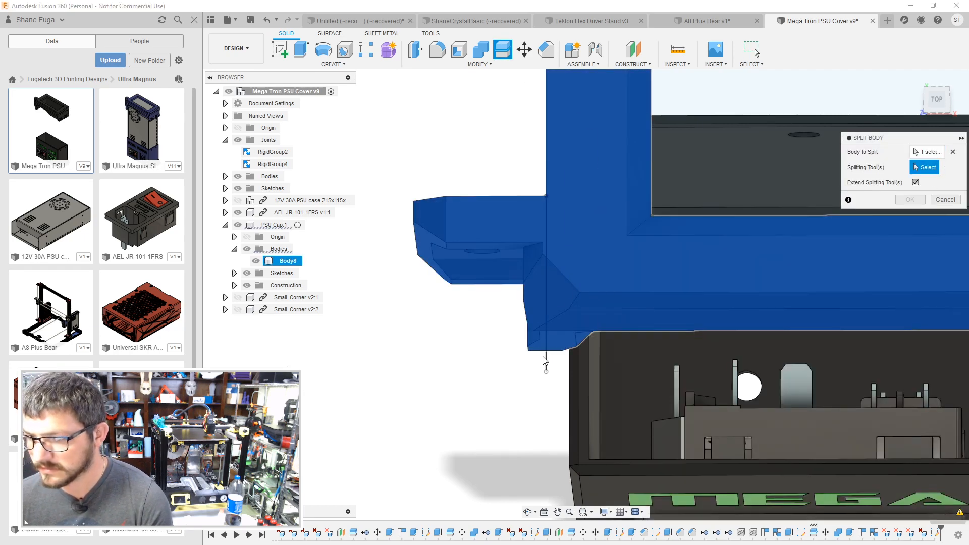
pyautogui.click(546, 362)
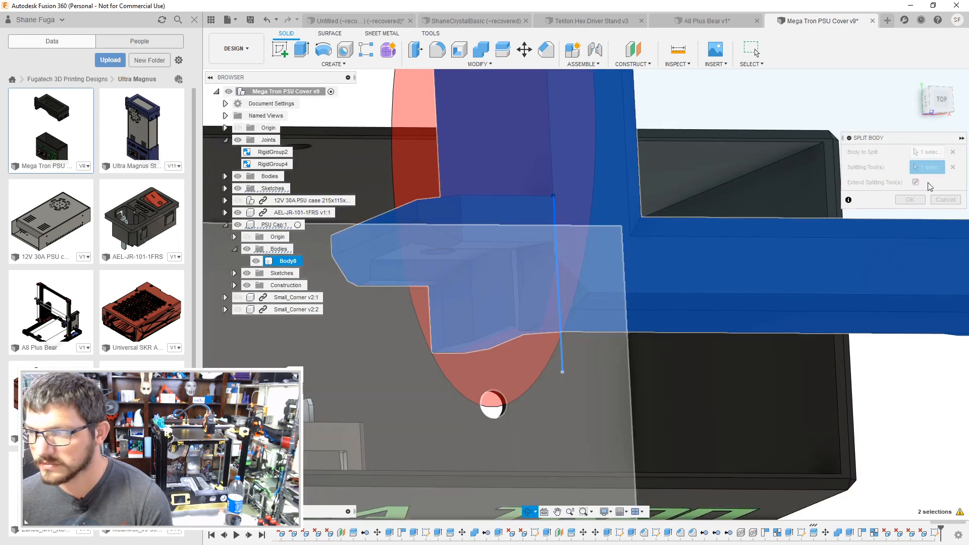
pyautogui.click(911, 200)
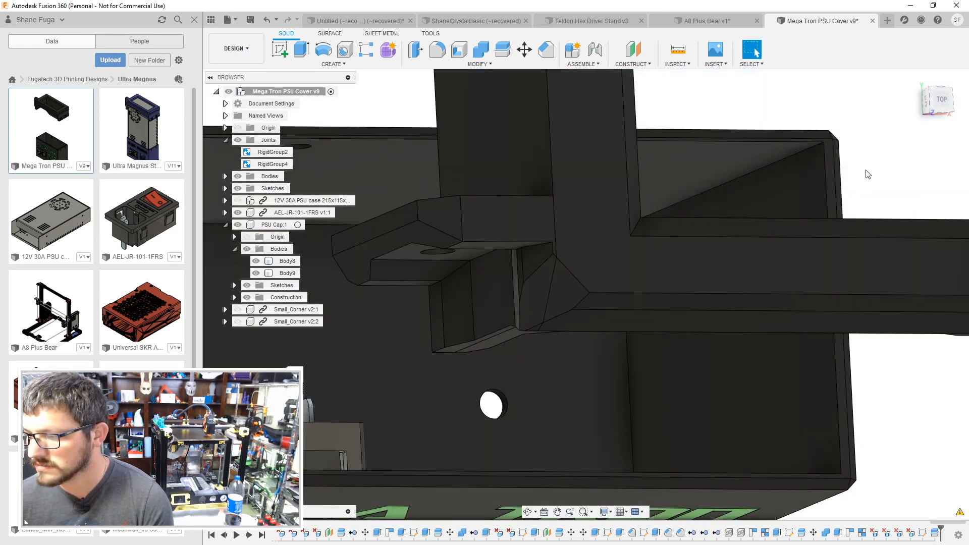
# Step: Move the split-off mounting arm piece -1.2 mm along Y
pyautogui.rightClick(281, 274)
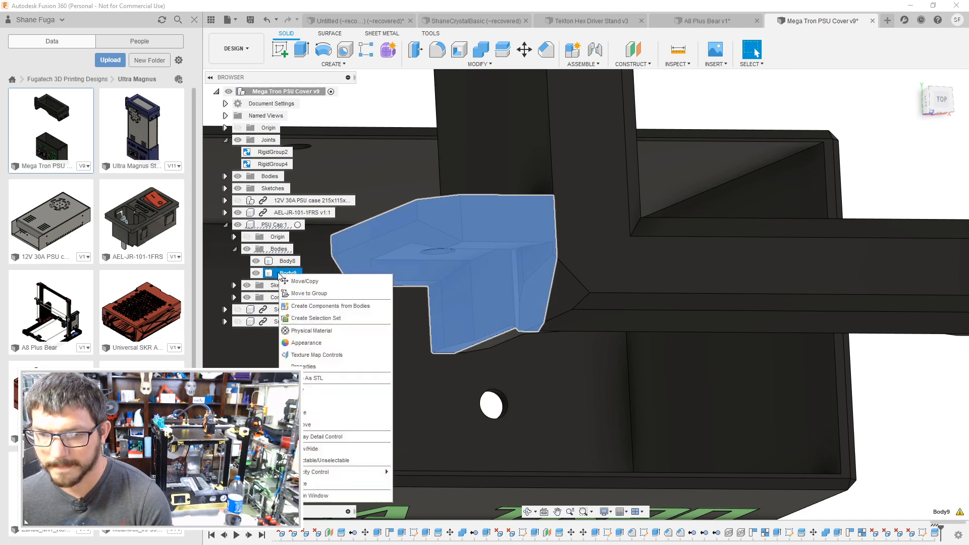
pyautogui.click(305, 281)
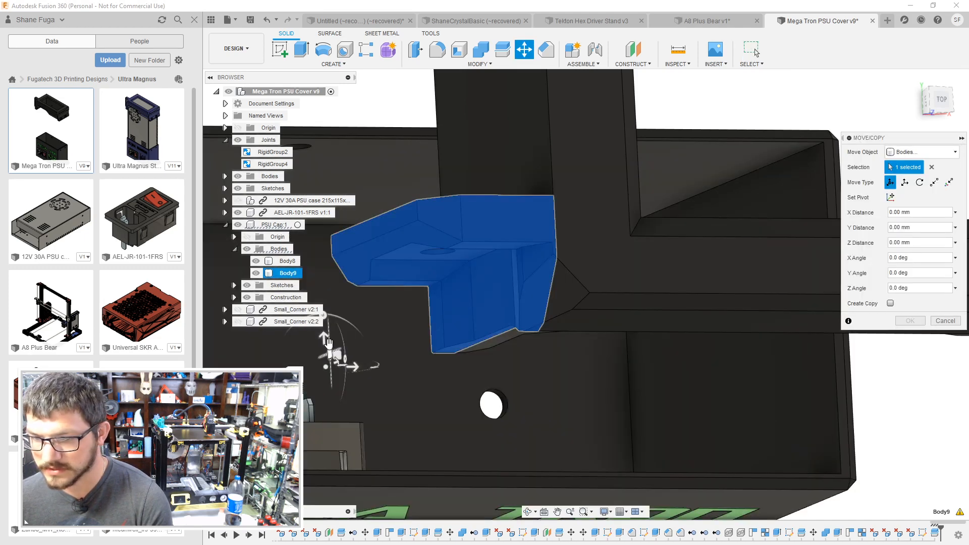
pyautogui.moveTo(325, 338); pyautogui.dragTo(332, 345)
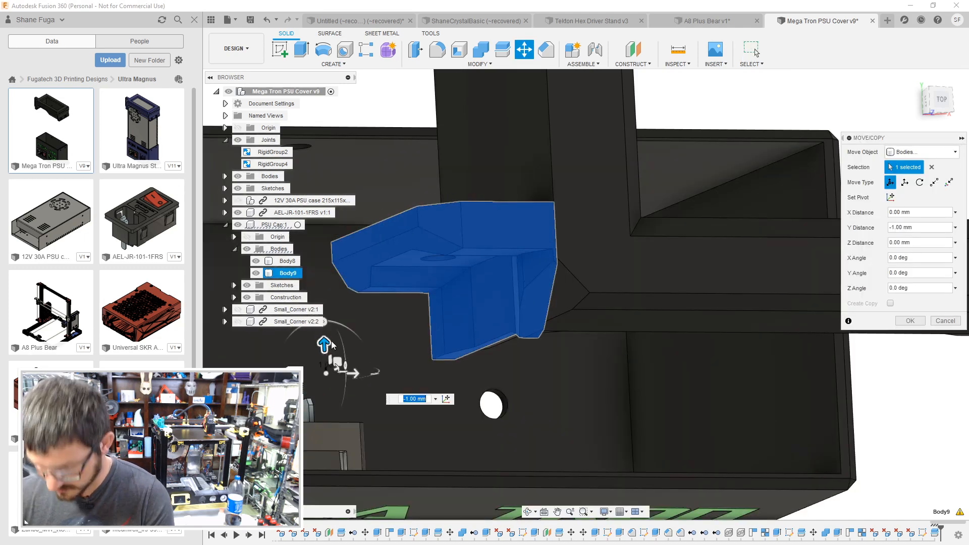
pyautogui.write('-1.2')
pyautogui.press('Return')
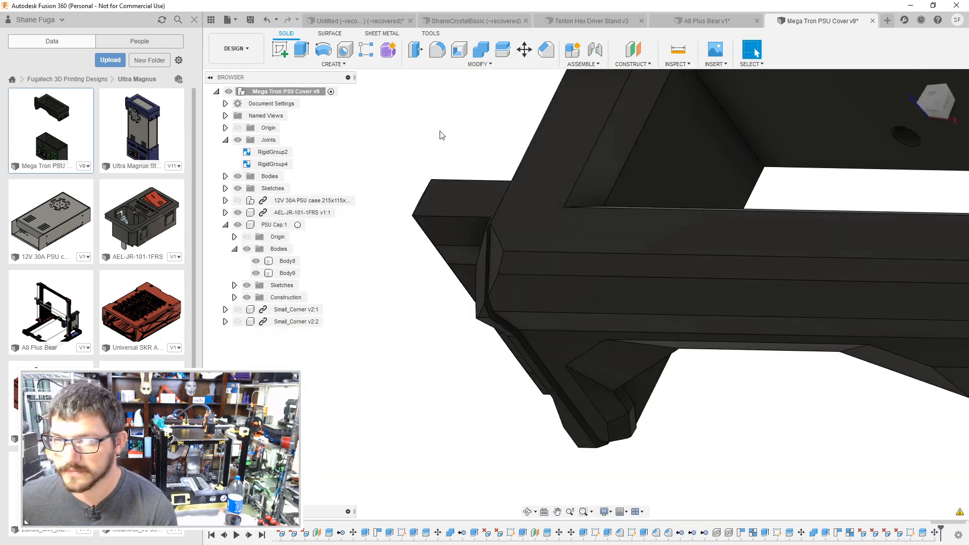
# Step: Join the shifted mounting arm piece and the main PSU cap body into one body
pyautogui.keyDown('ctrl'); pyautogui.click(287, 273); pyautogui.keyUp('ctrl')
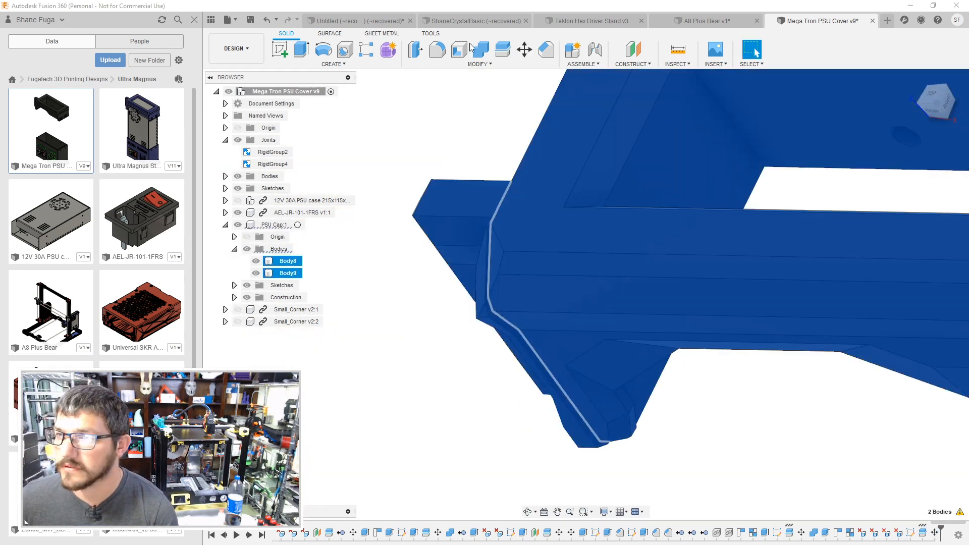
pyautogui.click(480, 51)
pyautogui.scroll(5, 444, 343)
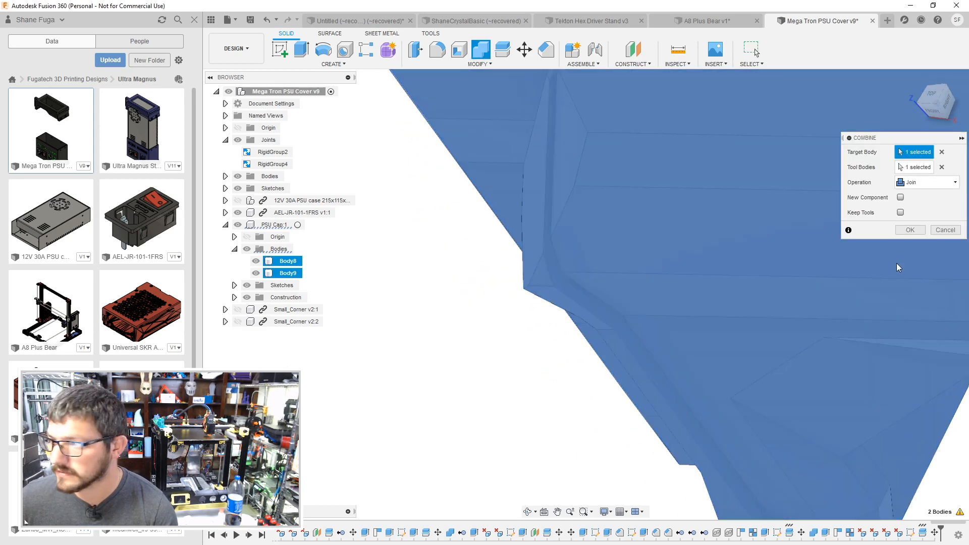
pyautogui.click(918, 228)
# Step: Extrude the narrow step face beside the shifted arm -16 mm as a cut, and delete the small face at the arm's corner
pyautogui.press('e')
pyautogui.click(564, 281)
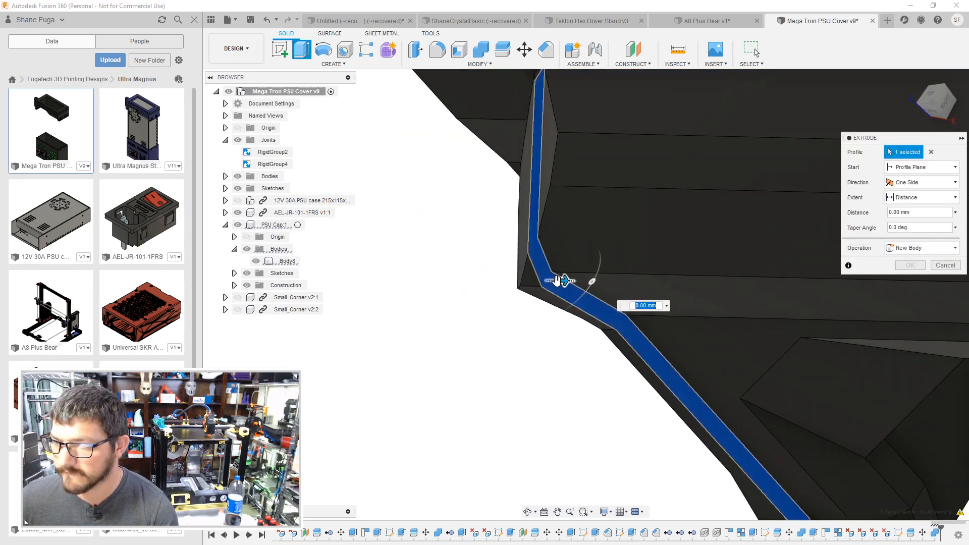
pyautogui.moveTo(565, 281); pyautogui.dragTo(381, 275)
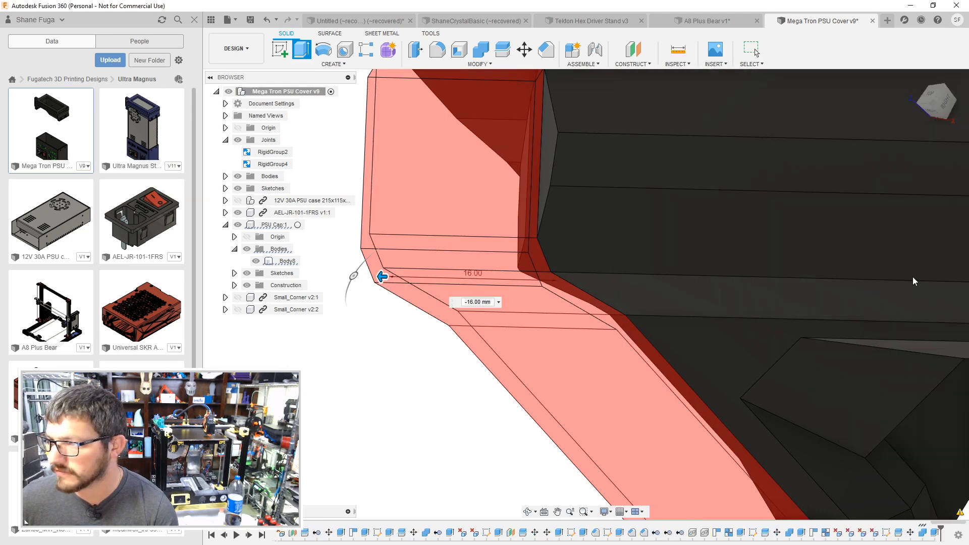
pyautogui.press('Return')
pyautogui.keyDown('shift'); pyautogui.moveTo(656, 246); pyautogui.dragTo(647, 335, button='middle'); pyautogui.keyUp('shift')
pyautogui.click(669, 309)
pyautogui.press('Delete')
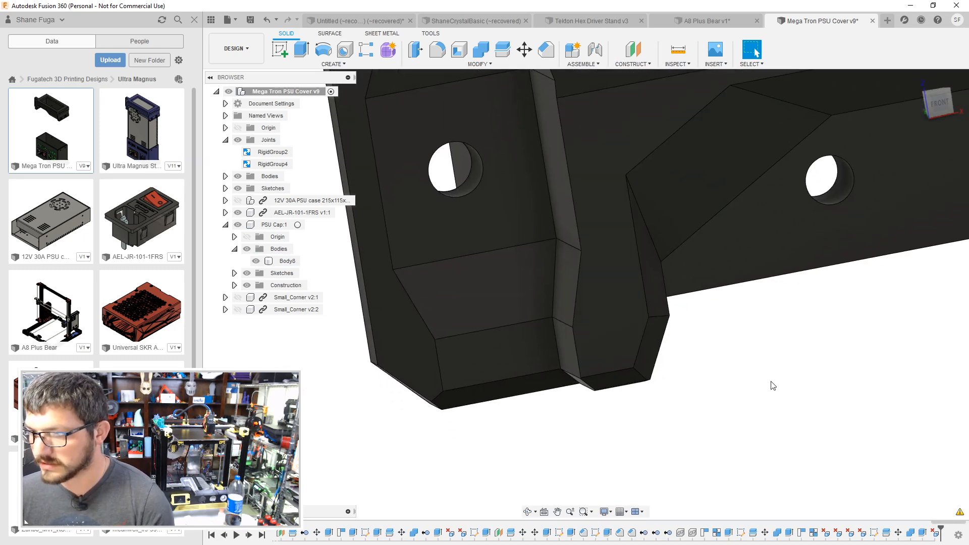
# Step: Save the design with the version description "User Saved" and show the 12V 30A PSU case component
pyautogui.keyDown('shift'); pyautogui.moveTo(772, 385); pyautogui.dragTo(786, 345, button='middle'); pyautogui.keyUp('shift')
pyautogui.scroll(-4, 720, 419)
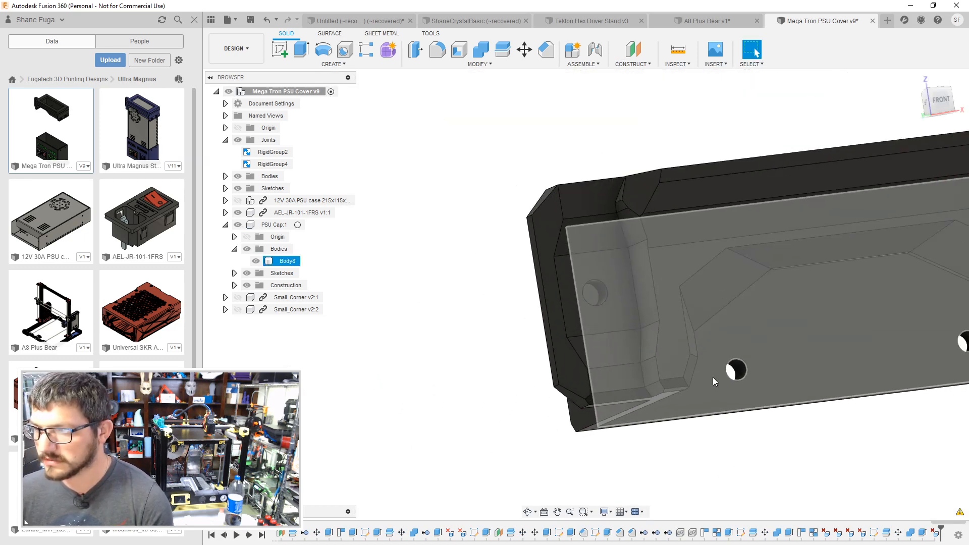
pyautogui.keyDown('shift'); pyautogui.moveTo(715, 382); pyautogui.dragTo(756, 419, button='middle'); pyautogui.keyUp('shift')
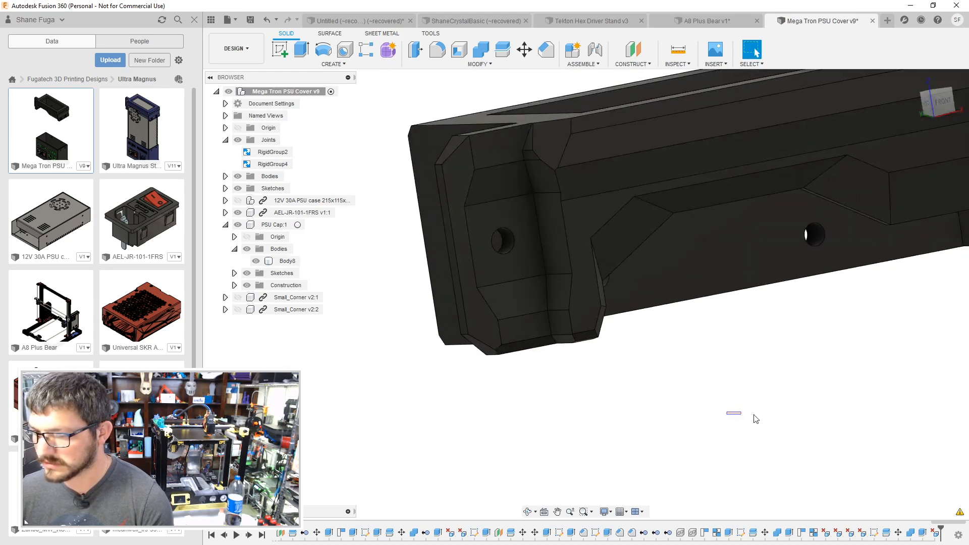
pyautogui.hotkey('ctrl', 's')
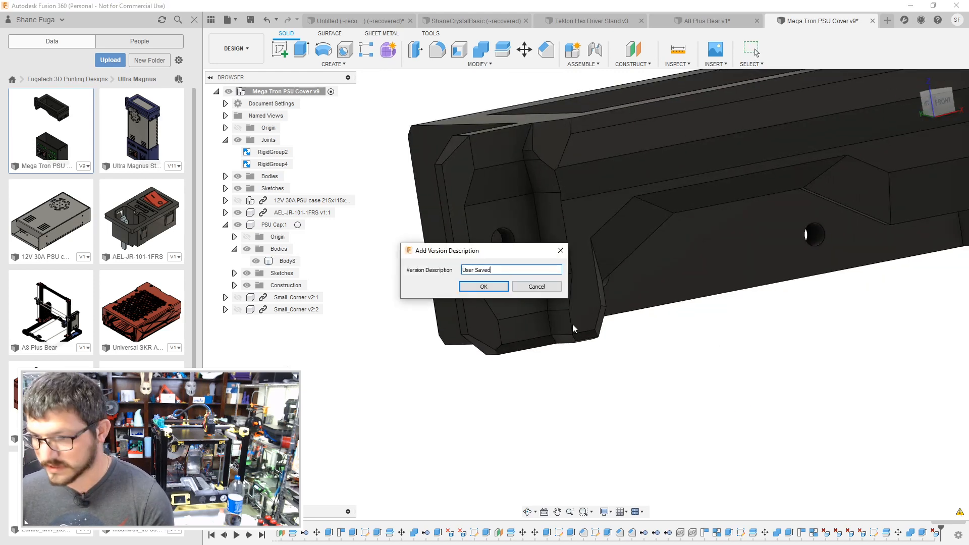
pyautogui.click(483, 287)
pyautogui.click(238, 200)
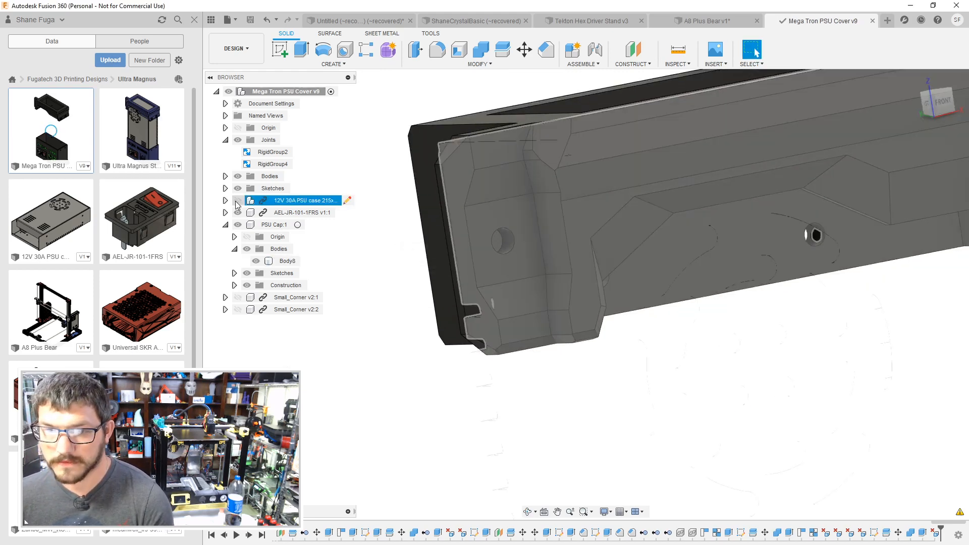
# Step: Save the Mega Tron PSU Cover design with the version description "User Saved"
pyautogui.scroll(-6, 528, 373)
pyautogui.hotkey('ctrl', 's')
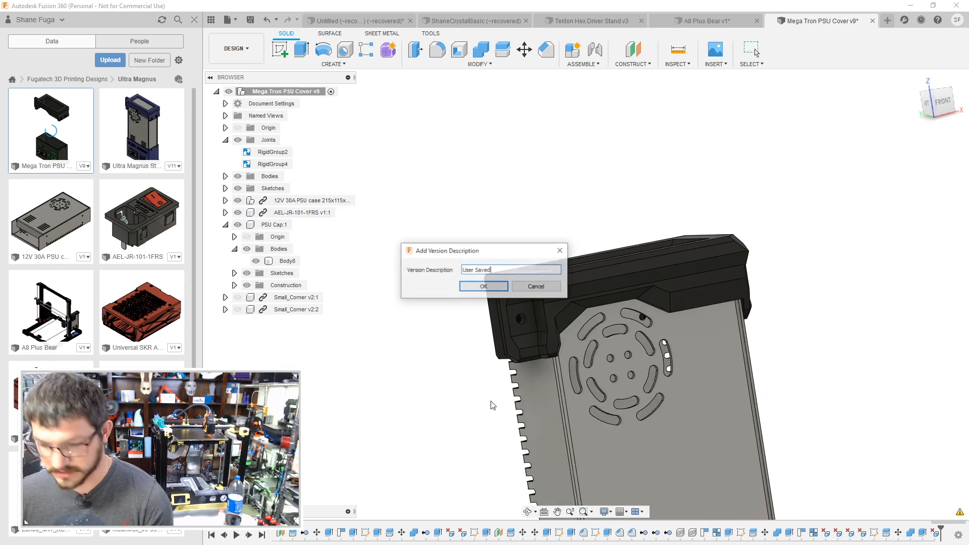
pyautogui.press('Return')
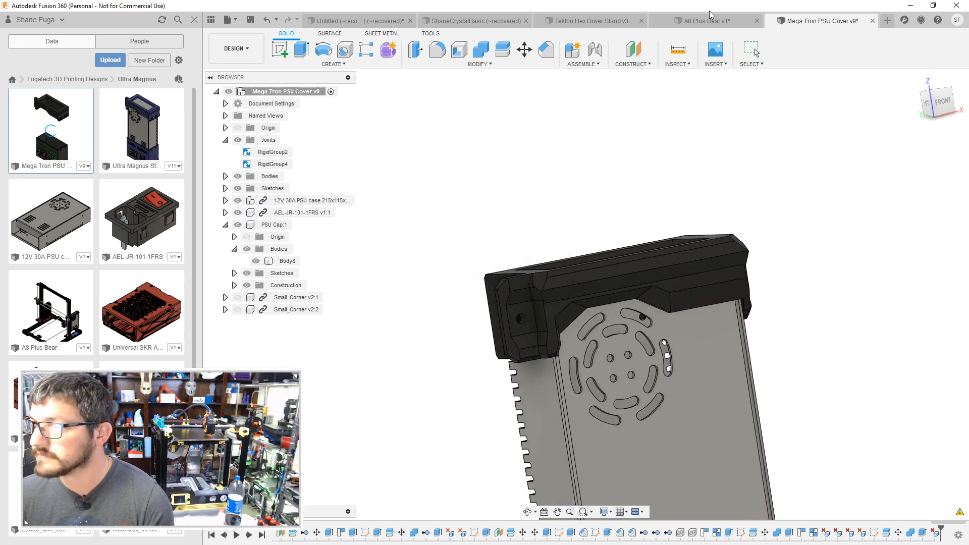
# Step: Switch to the A8 Plus Bear design and update its linked PSU cover to the latest version
pyautogui.click(707, 16)
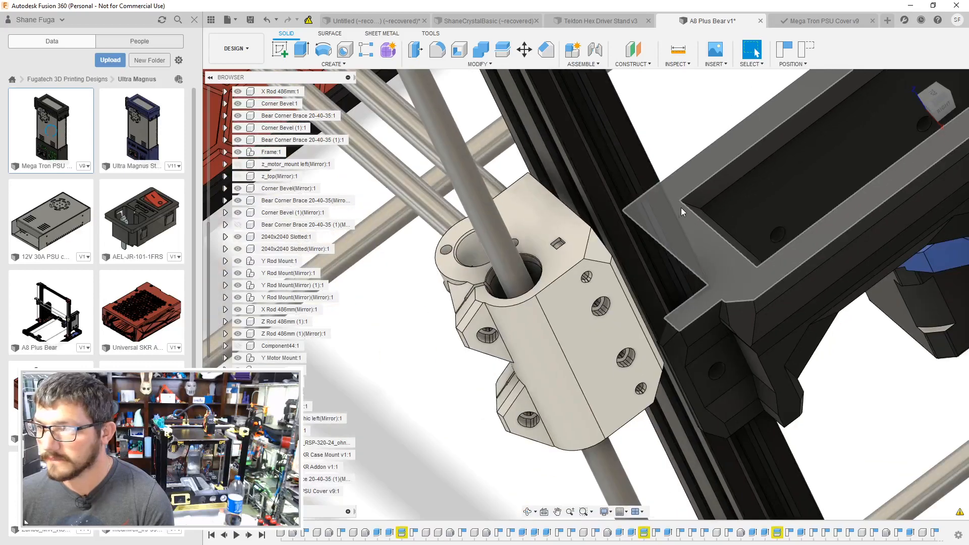
pyautogui.scroll(-3, 680, 208)
pyautogui.moveTo(683, 156); pyautogui.dragTo(507, 227, button='middle')
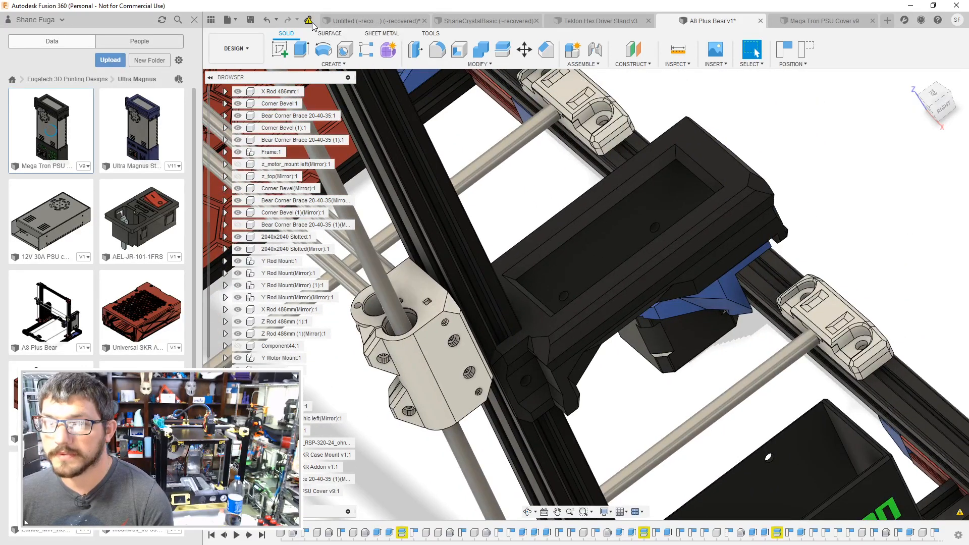
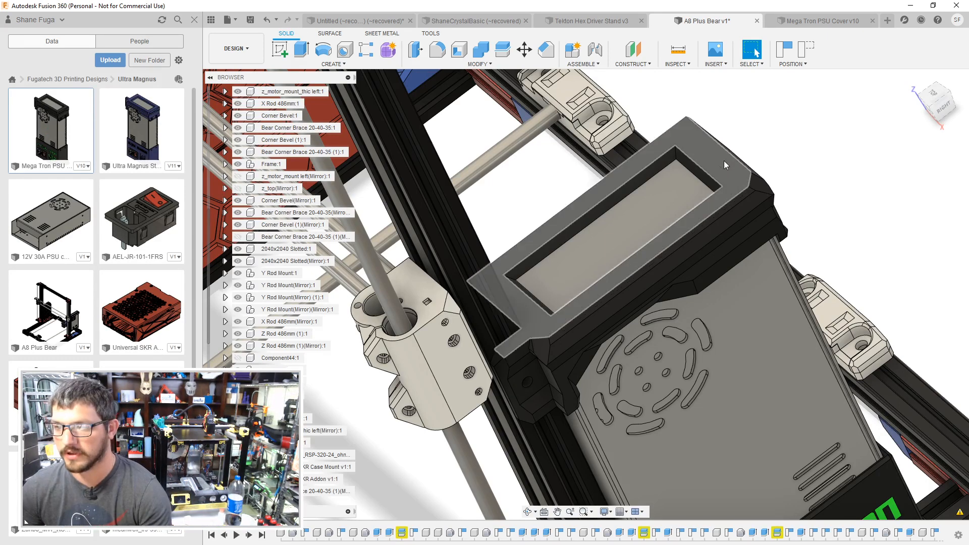
pyautogui.scroll(-2, 749, 146)
pyautogui.scroll(-1, 769, 325)
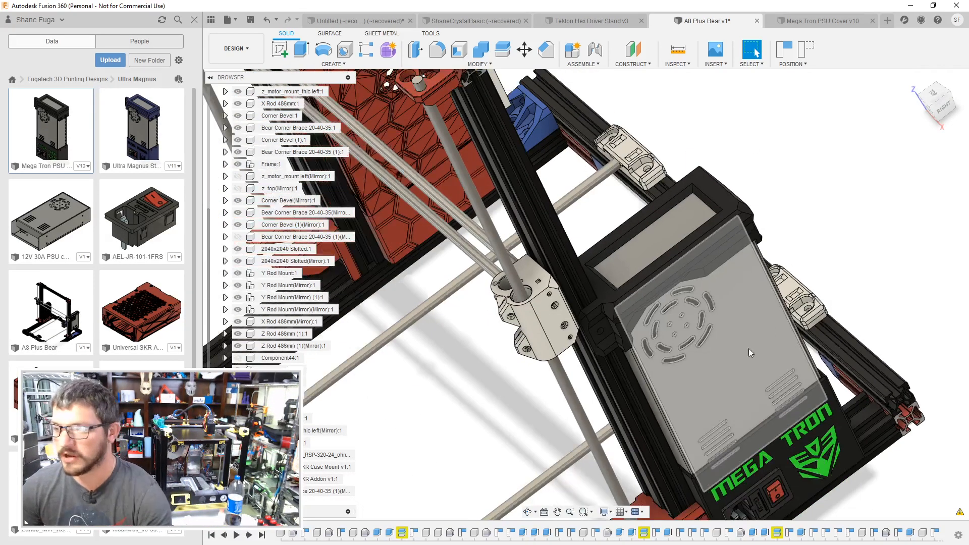
pyautogui.keyDown('shift'); pyautogui.moveTo(852, 261); pyautogui.dragTo(709, 364, button='middle'); pyautogui.keyUp('shift')
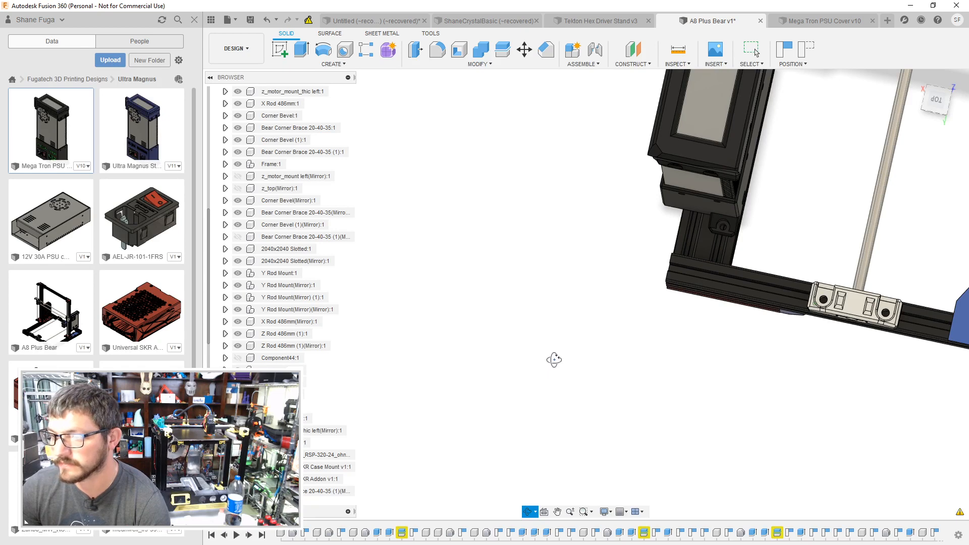
# Step: Get the linked Mega Tron PSU Cover's newest version, v11, in the assembly and bring the end of the timeline into view
pyautogui.keyDown('shift'); pyautogui.moveTo(555, 354); pyautogui.dragTo(561, 354, button='middle'); pyautogui.keyUp('shift')
pyautogui.scroll(-6, 920, 532)
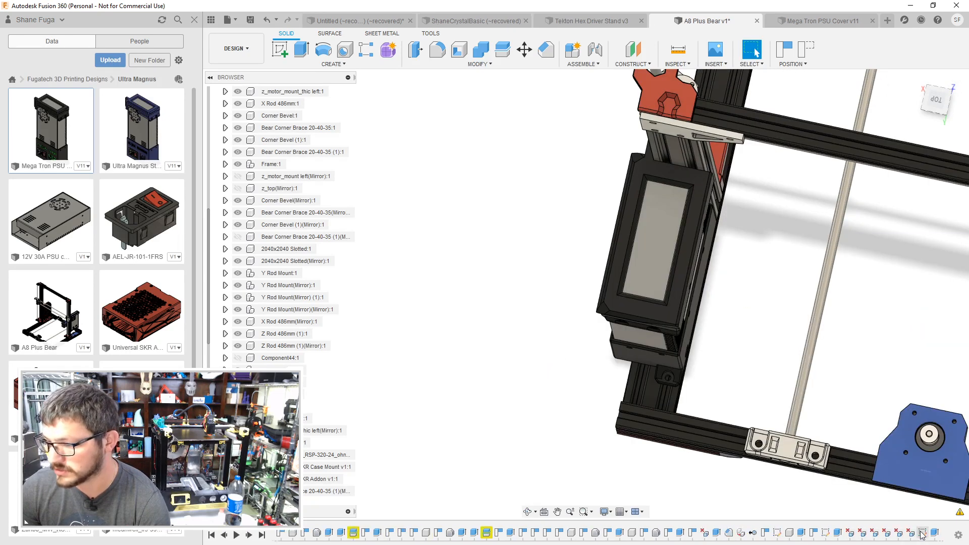
pyautogui.moveTo(316, 523); pyautogui.dragTo(966, 525)
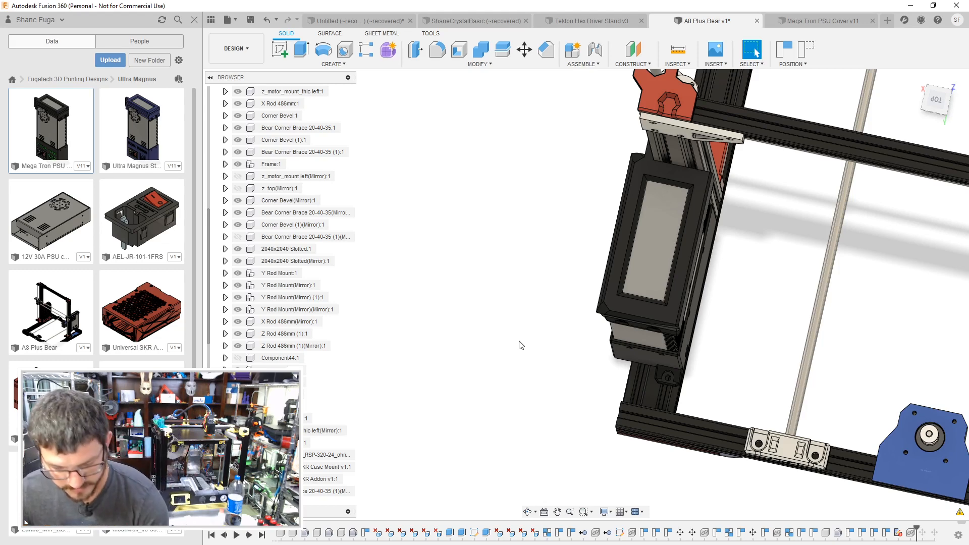
# Step: Undo the latest component update in the A8 Plus Bear assembly
pyautogui.hotkey('ctrl', 'z')
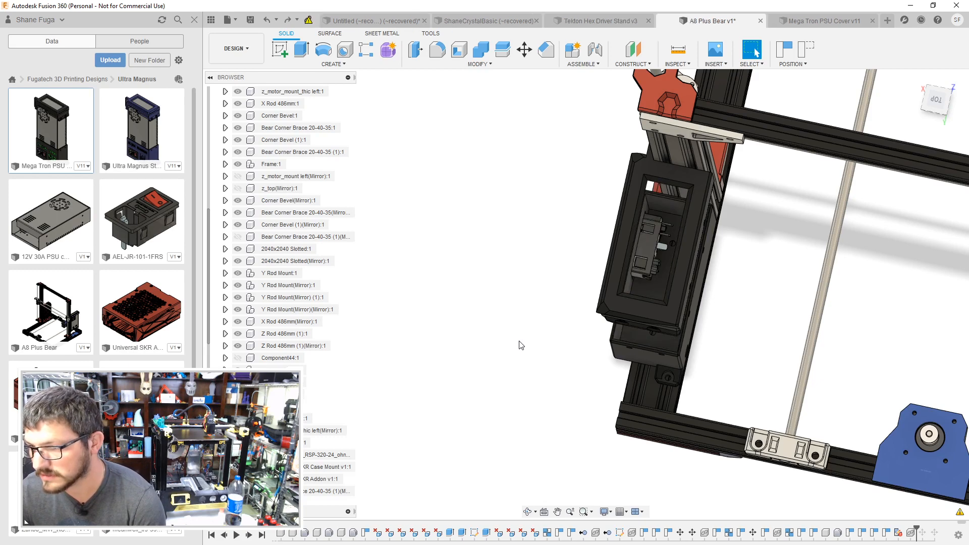
pyautogui.hotkey('ctrl', 'z')
pyautogui.hotkey('ctrl', 'y')
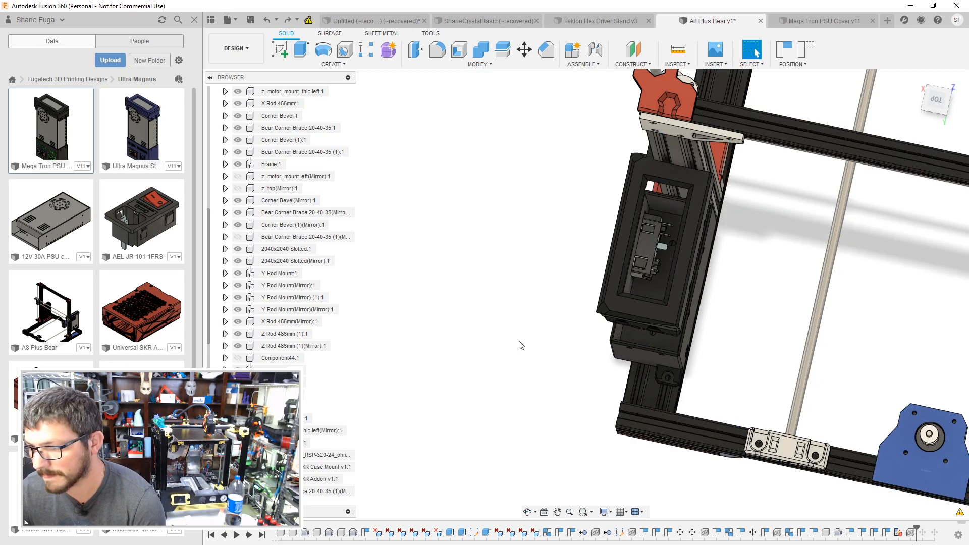
pyautogui.hotkey('ctrl', 'z')
pyautogui.scroll(5, 720, 315)
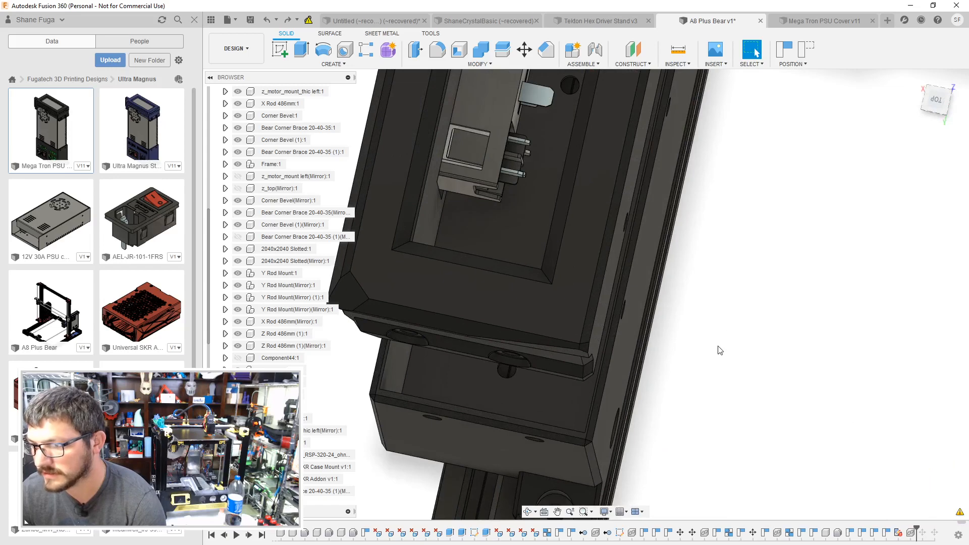
pyautogui.keyDown('shift'); pyautogui.moveTo(714, 335); pyautogui.dragTo(708, 314, button='middle'); pyautogui.keyUp('shift')
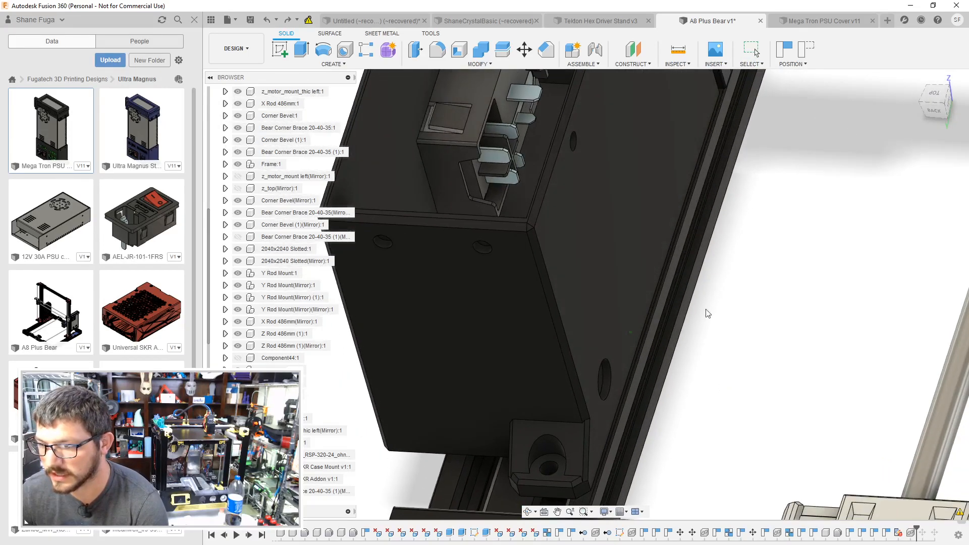
# Step: Measure the gap between the PSU cover's side face and the adjacent frame extrusion face
pyautogui.click(677, 51)
pyautogui.click(653, 322)
pyautogui.scroll(3, 656, 322)
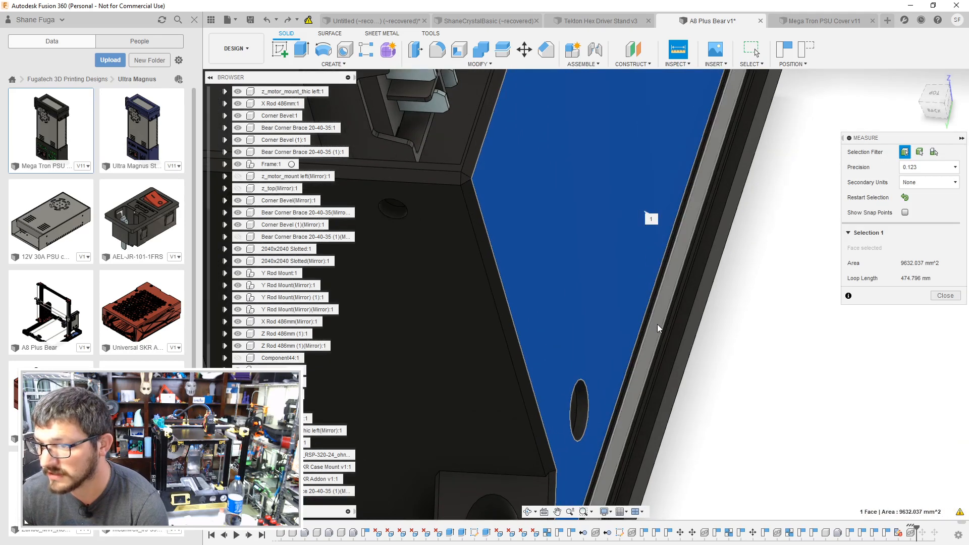
pyautogui.click(657, 325)
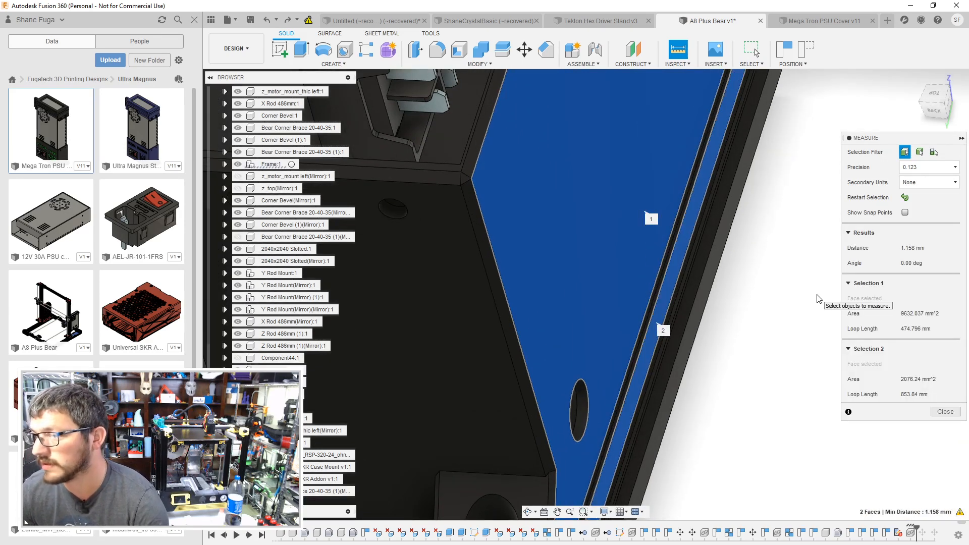
pyautogui.press('Escape')
pyautogui.scroll(-4, 787, 322)
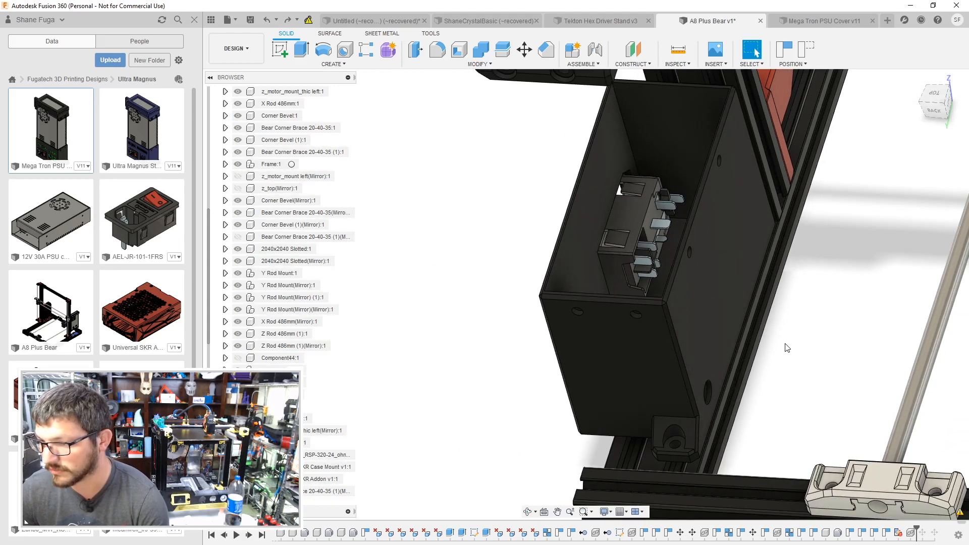
# Step: Show the hidden PSU case again and redo the Get All Latest update of the linked components
pyautogui.hotkey('ctrl', 'z')
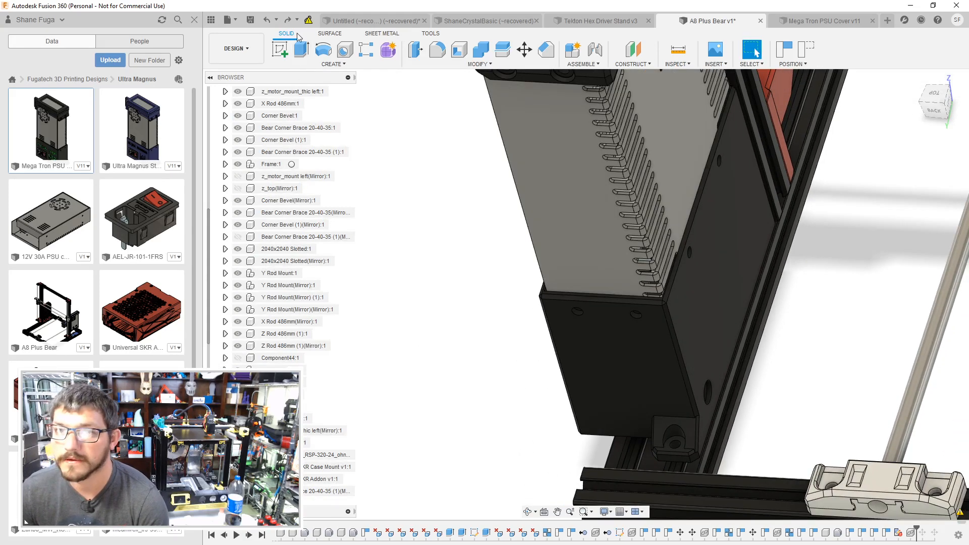
pyautogui.click(286, 20)
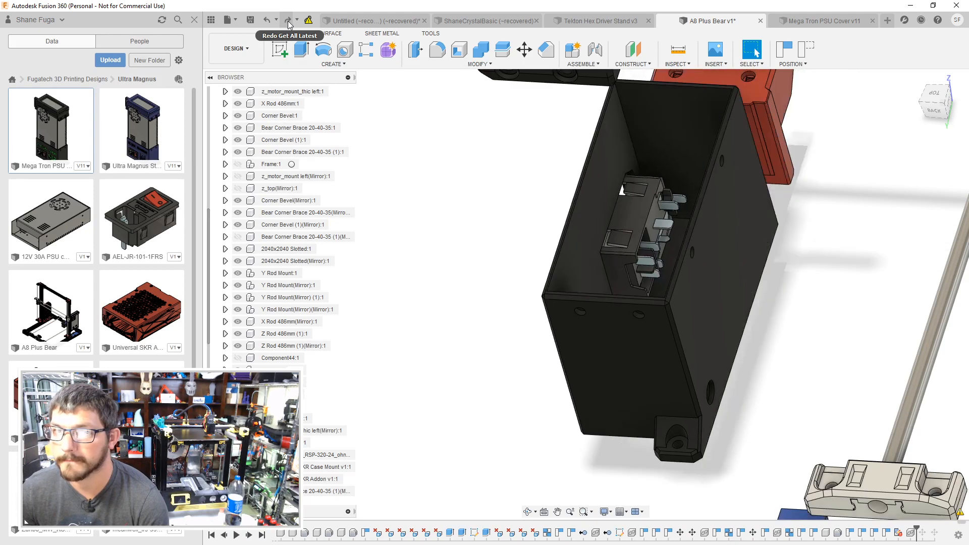
pyautogui.scroll(-5, 441, 259)
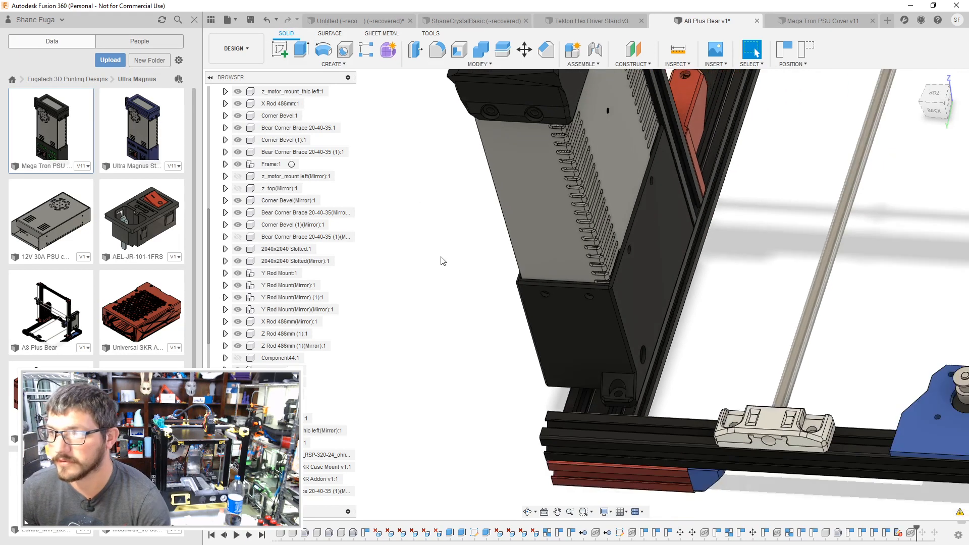
# Step: Switch to the Mega Tron PSU Cover design and hide the PSU Cap, AEL-JR-101-1FRS and 12V 30A PSU case components
pyautogui.click(849, 17)
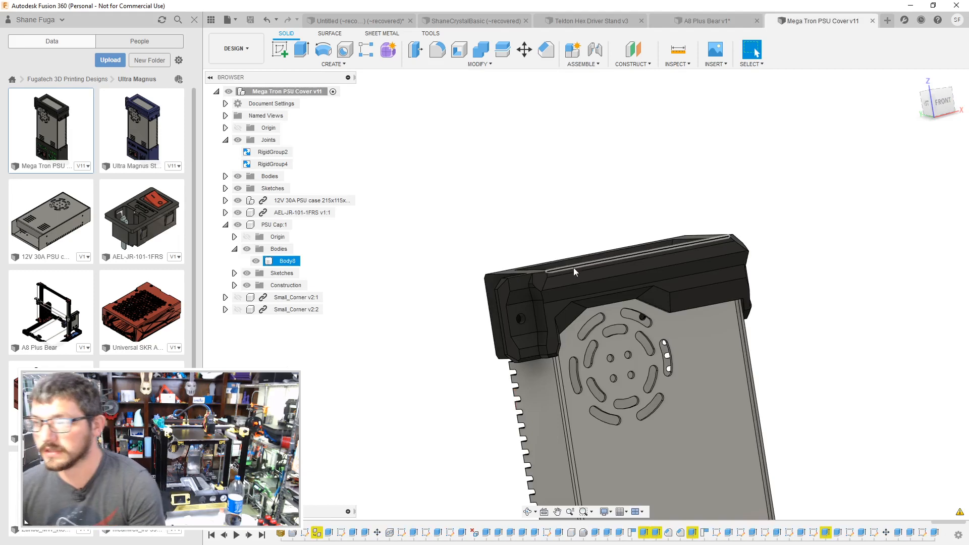
pyautogui.keyDown('shift'); pyautogui.moveTo(464, 287); pyautogui.dragTo(303, 233, button='middle'); pyautogui.keyUp('shift')
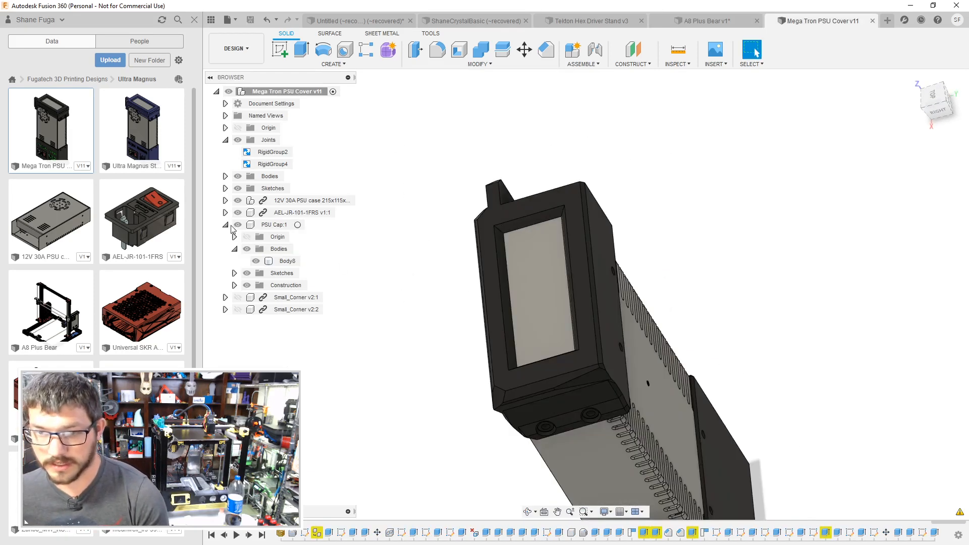
pyautogui.click(238, 224)
pyautogui.click(238, 212)
pyautogui.click(239, 201)
pyautogui.moveTo(450, 247); pyautogui.dragTo(474, 62, button='middle')
pyautogui.keyDown('shift'); pyautogui.moveTo(558, 207); pyautogui.dragTo(701, 344, button='middle'); pyautogui.keyUp('shift')
# Step: Start a sketch on the cover's inner wall face that contains the two round holes
pyautogui.click(700, 344)
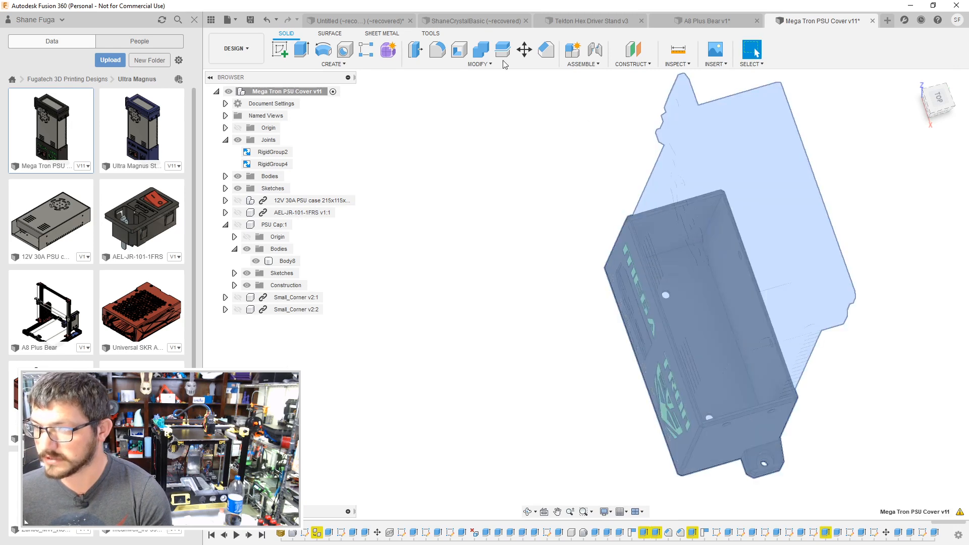
pyautogui.click(280, 49)
pyautogui.click(702, 334)
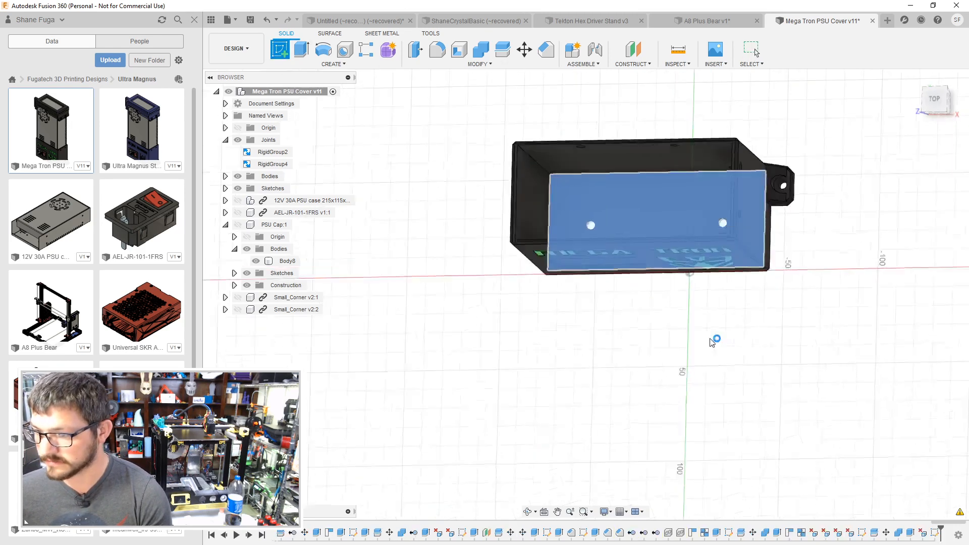
pyautogui.scroll(5, 538, 325)
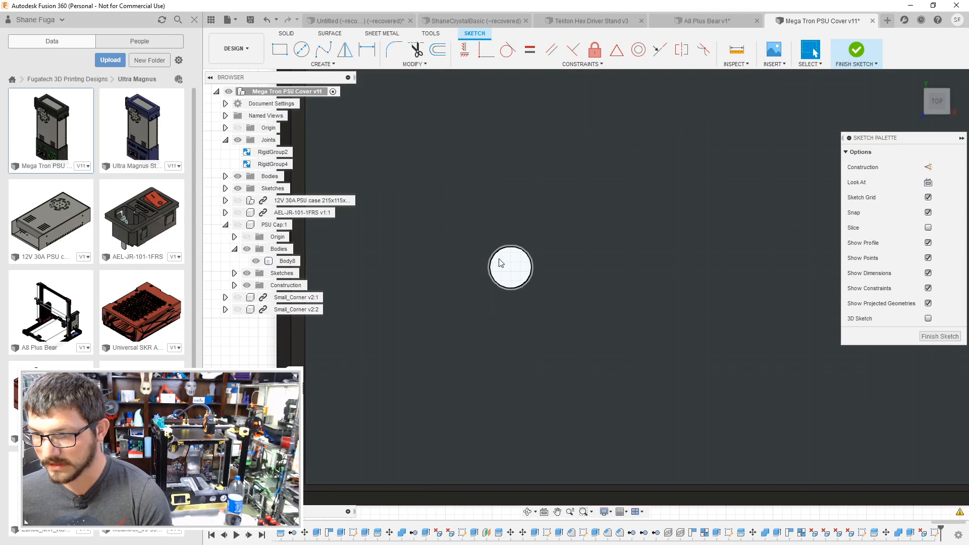
# Step: Switch to the A8 Plus Bear design and examine the cover's interior and its mounting hole from above, with the PSU case hidden
pyautogui.click(705, 21)
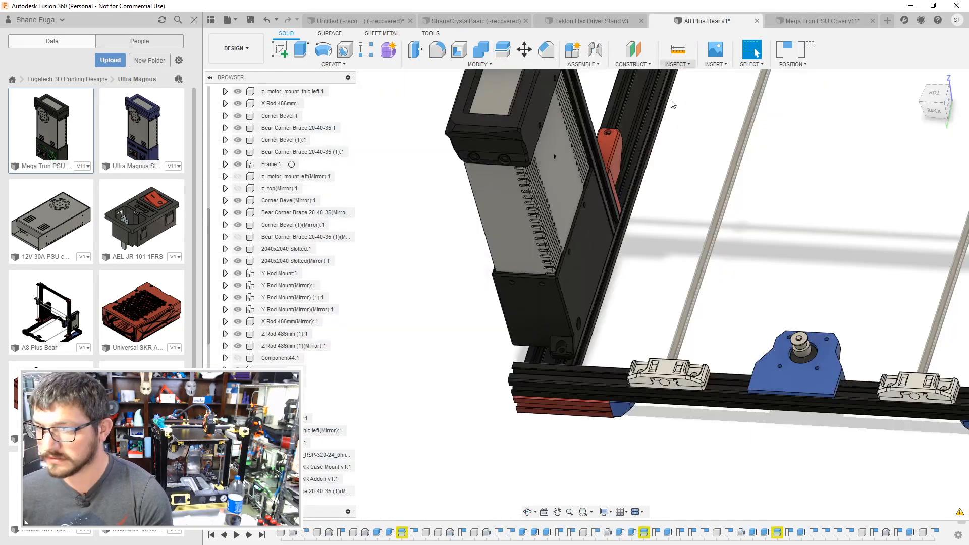
pyautogui.keyDown('shift'); pyautogui.moveTo(620, 182); pyautogui.dragTo(643, 230, button='middle'); pyautogui.keyUp('shift')
pyautogui.scroll(-6, 309, 472)
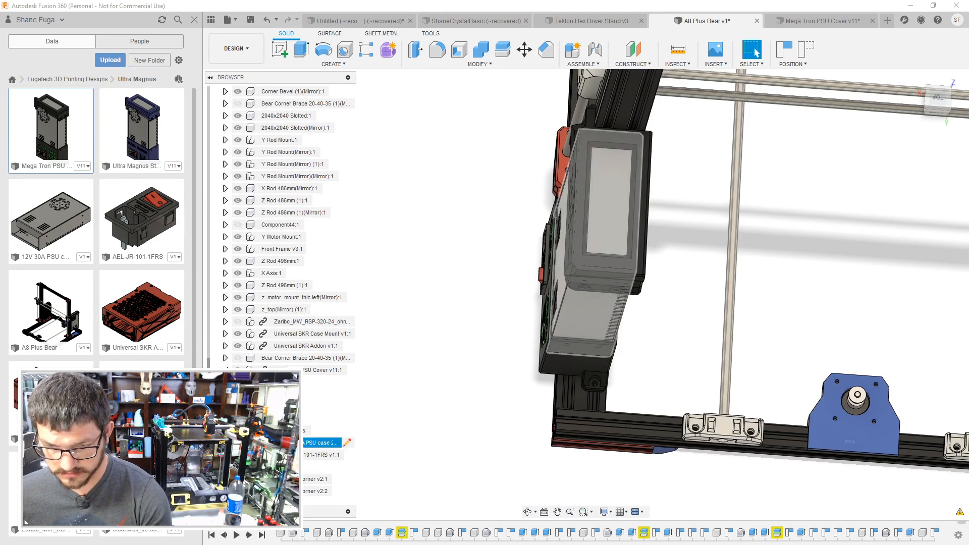
pyautogui.scroll(5, 571, 333)
pyautogui.scroll(5, 575, 330)
pyautogui.keyDown('shift'); pyautogui.moveTo(616, 323); pyautogui.dragTo(610, 344, button='middle'); pyautogui.keyUp('shift')
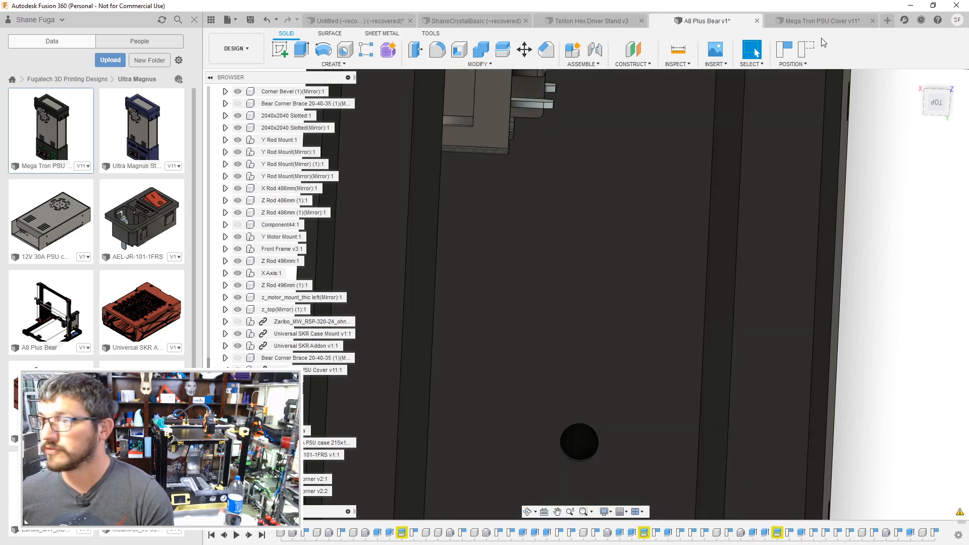
# Step: Back in the PSU cover sketch, draw a line about 23 mm long from the round hole's center to the wall's lower edge
pyautogui.click(822, 21)
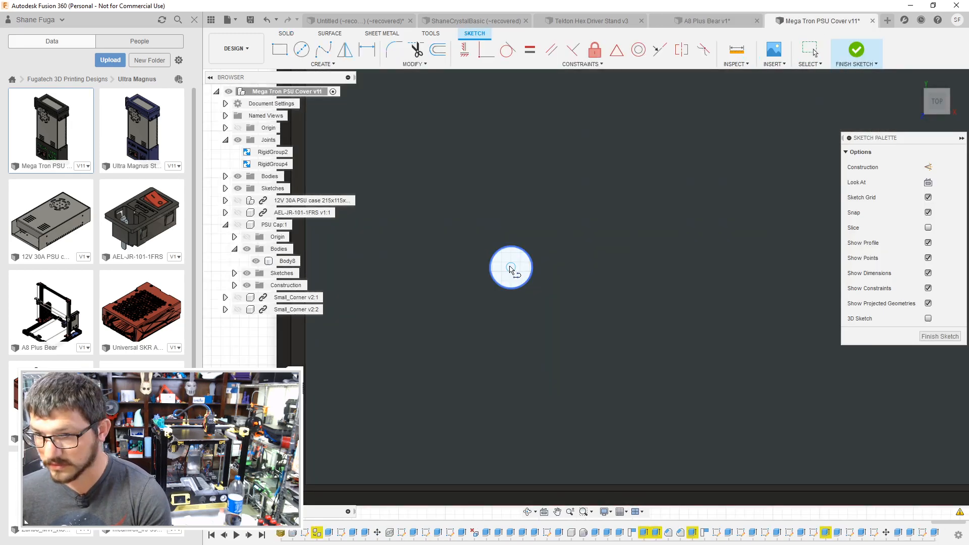
pyautogui.click(510, 268)
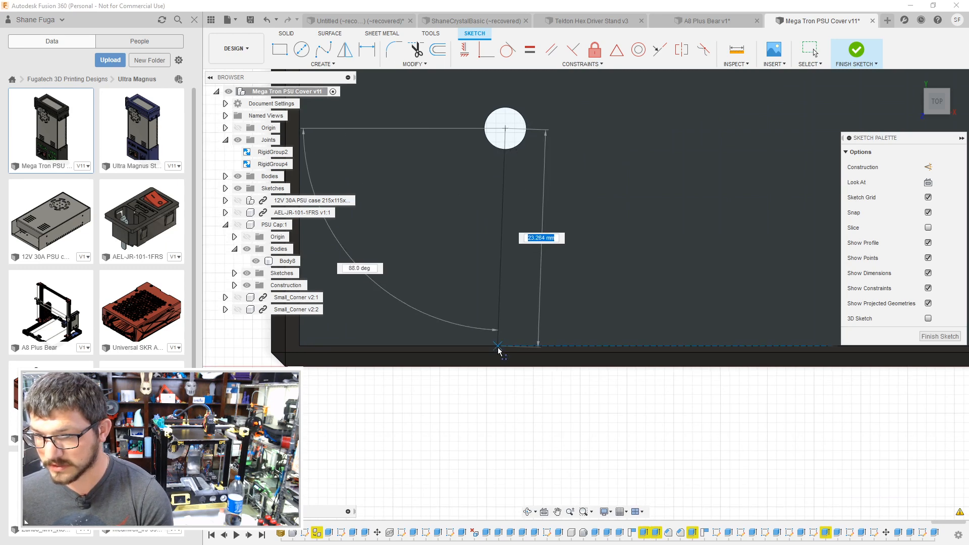
pyautogui.click(501, 346)
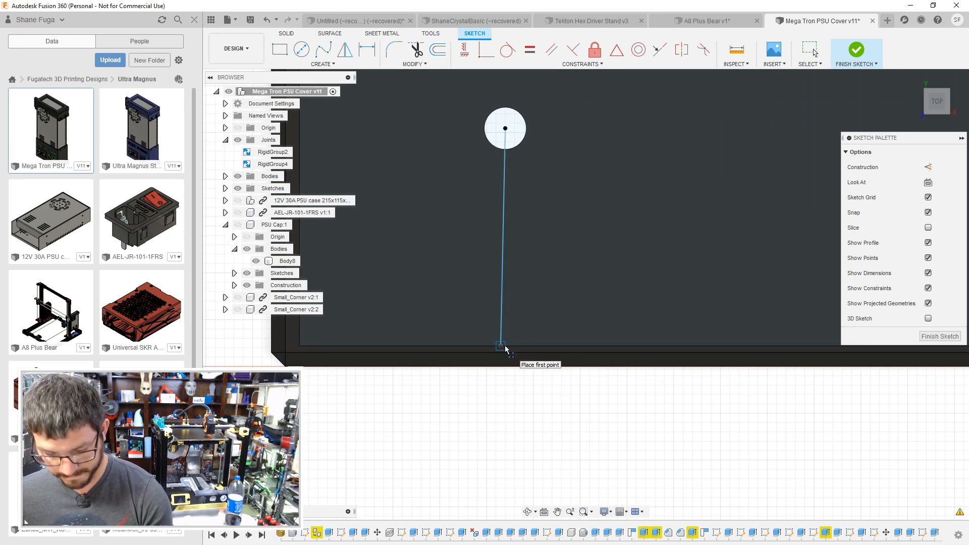
pyautogui.press('Escape')
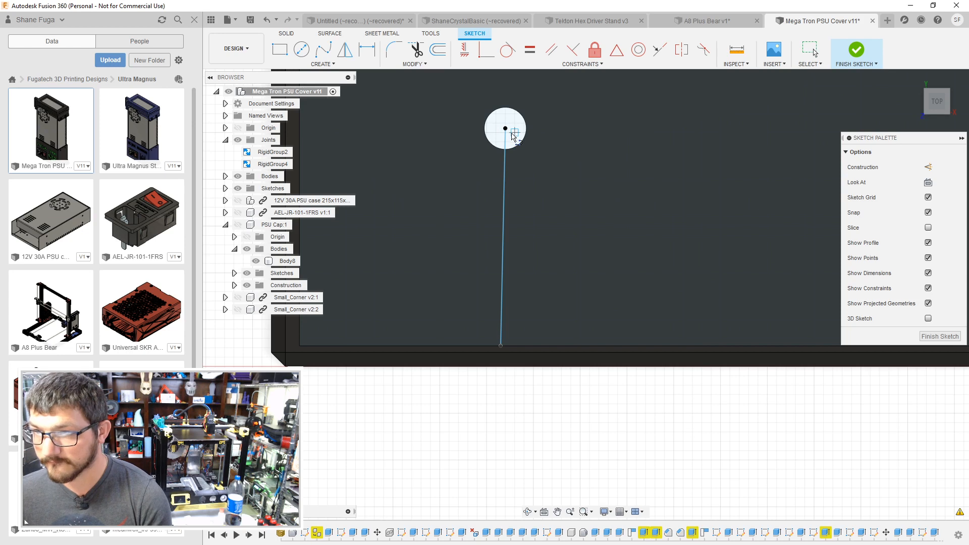
# Step: Draw vertical lines about 23.25 mm long from the centres of the left and right holes to the plate's lower inner edge
pyautogui.press('Escape')
pyautogui.hotkey('ctrl', 'z')
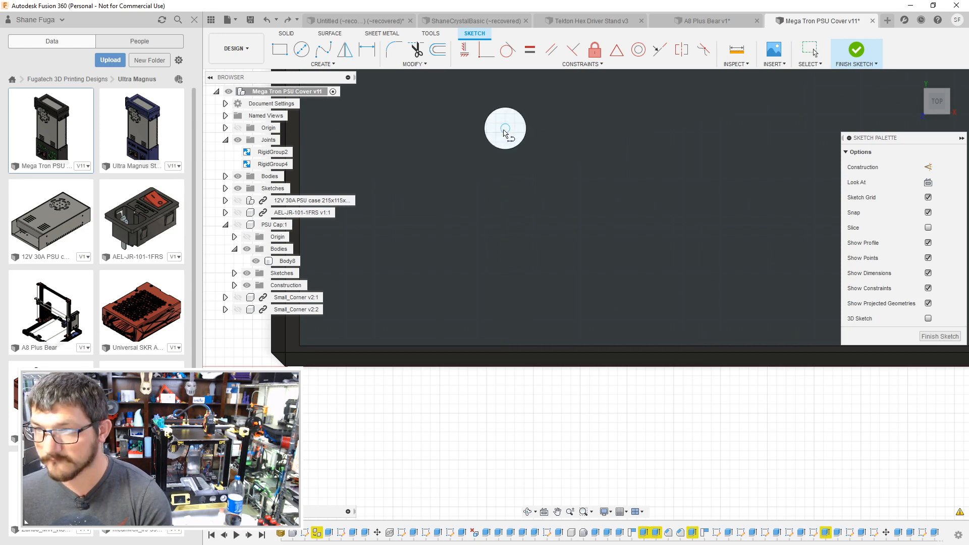
pyautogui.click(505, 131)
pyautogui.click(304, 130)
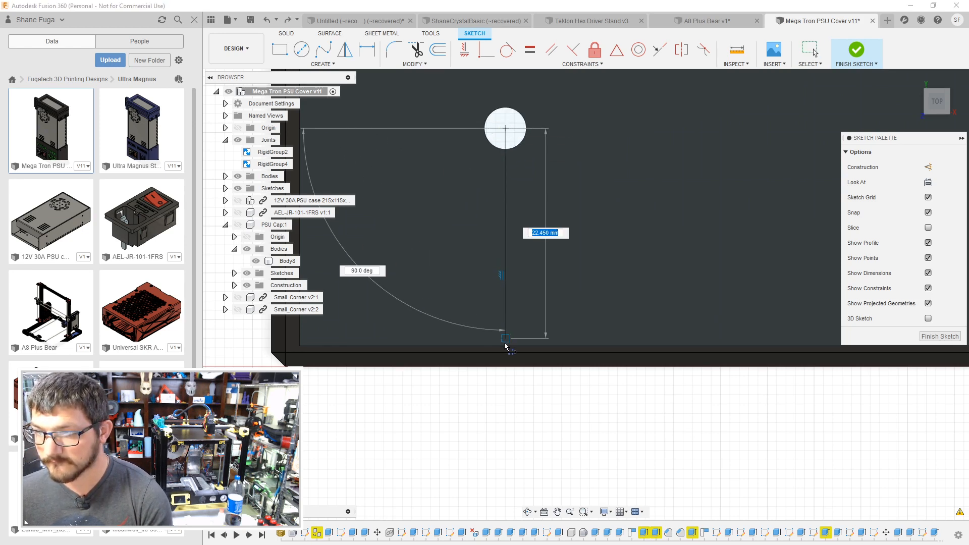
pyautogui.click(505, 346)
pyautogui.scroll(-3, 605, 305)
pyautogui.moveTo(661, 238); pyautogui.dragTo(285, 292, button='middle')
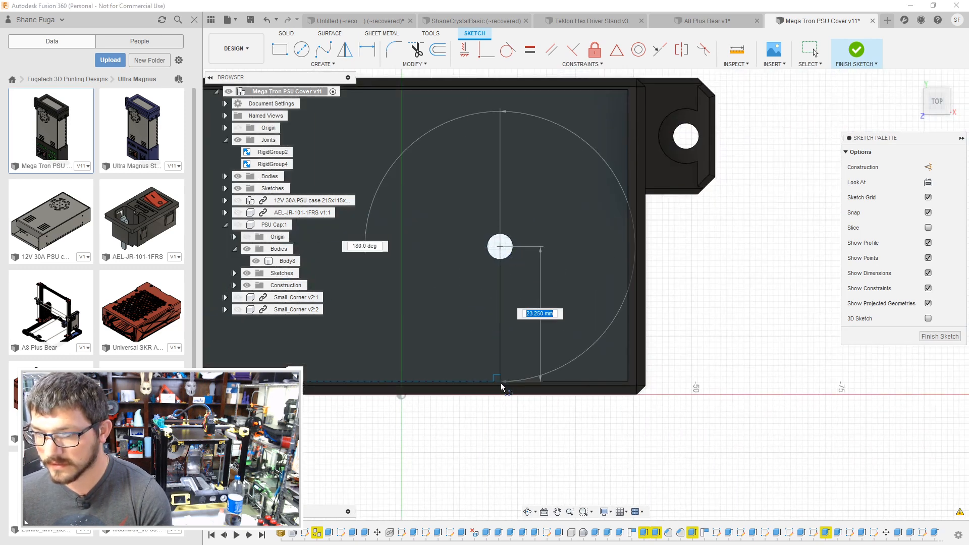
pyautogui.click(500, 382)
# Step: Try to dimension the length of the vertical line below the left hole
pyautogui.moveTo(512, 340); pyautogui.dragTo(859, 333, button='middle')
pyautogui.press('d')
pyautogui.click(438, 309)
pyautogui.click(533, 342)
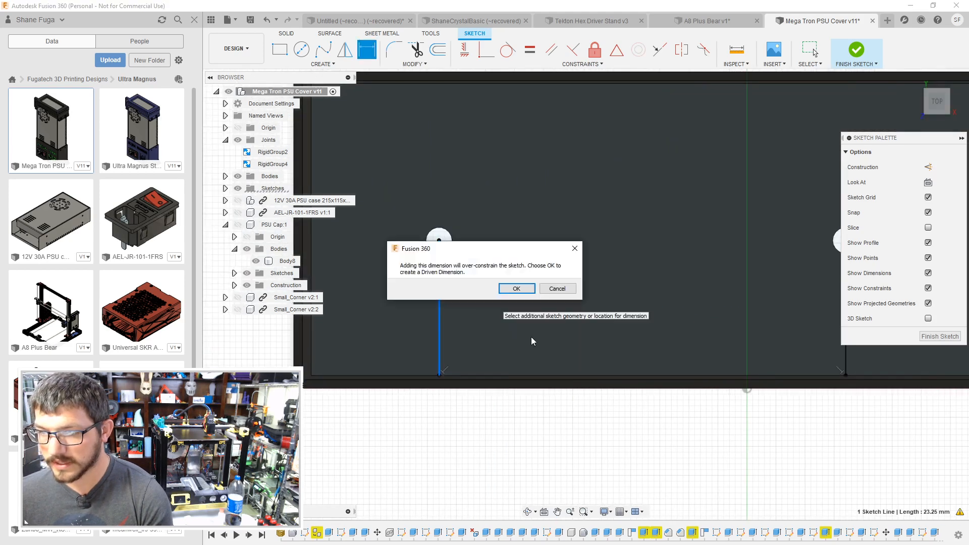
pyautogui.click(530, 287)
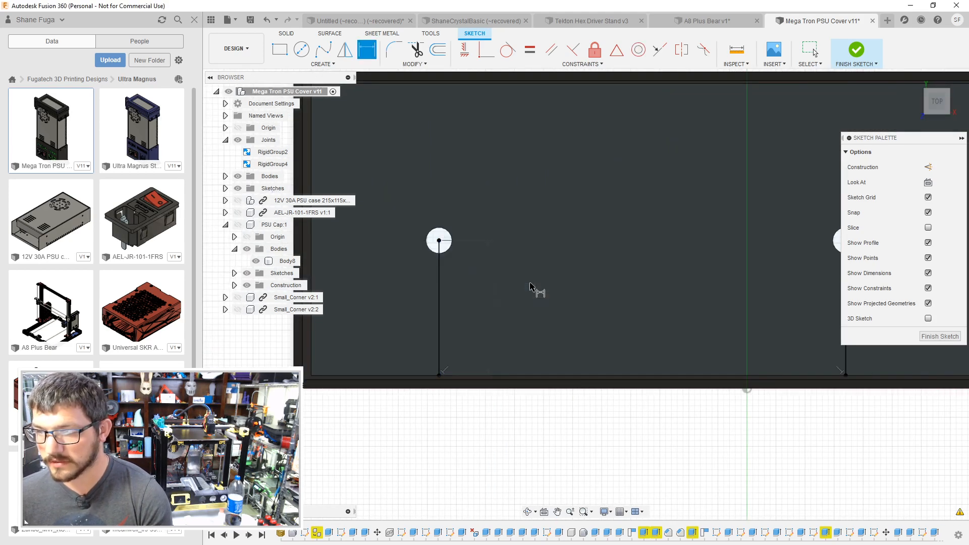
pyautogui.press('Escape')
# Step: Draw a 1.158 mm line straight down from the left hole's centre along the vertical line
pyautogui.press('l')
pyautogui.click(439, 241)
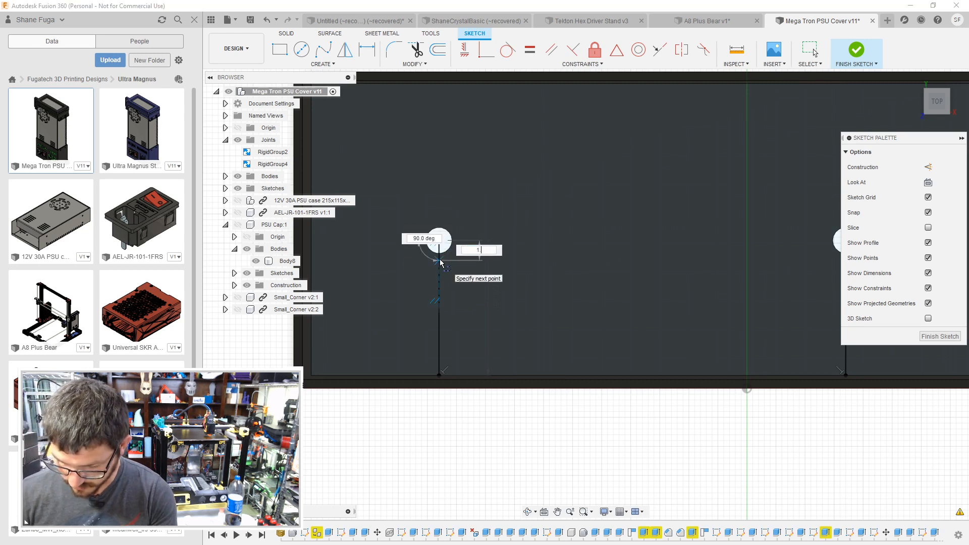
pyautogui.write('1.150')
pyautogui.press('Return')
pyautogui.press('Escape')
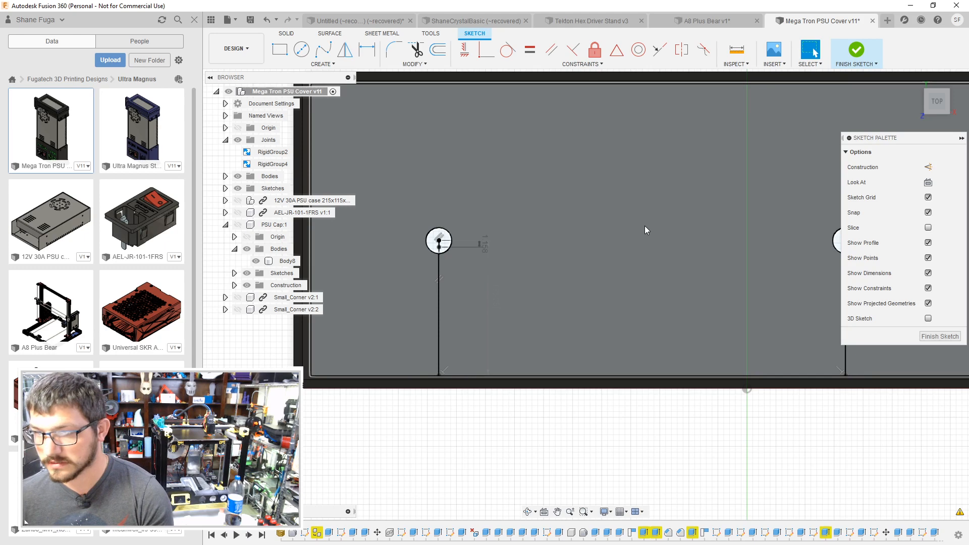
# Step: Try to draw a 1.158 mm line from the right hole's centre, and delete it
pyautogui.moveTo(642, 225); pyautogui.dragTo(396, 213, button='middle')
pyautogui.click(598, 228)
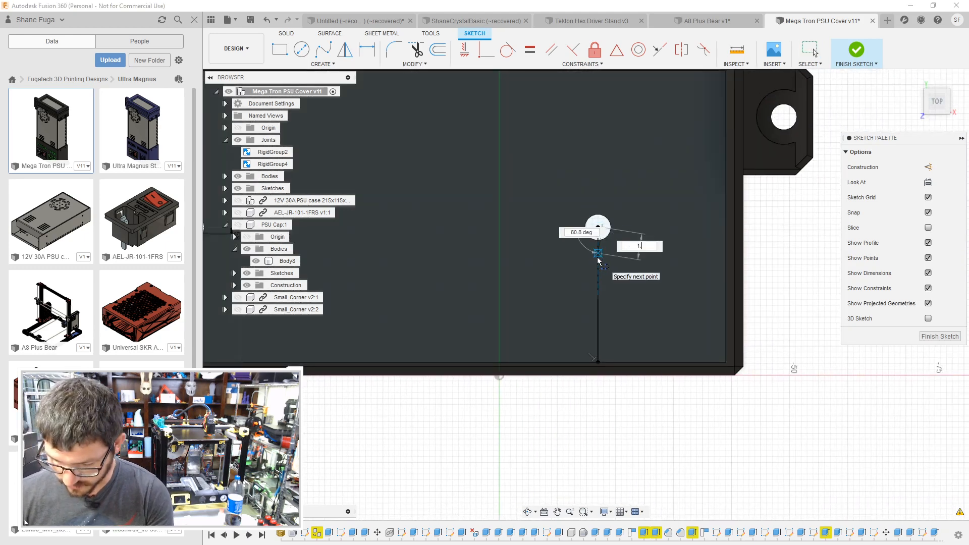
pyautogui.write('1.158')
pyautogui.press('Return')
pyautogui.press('Escape')
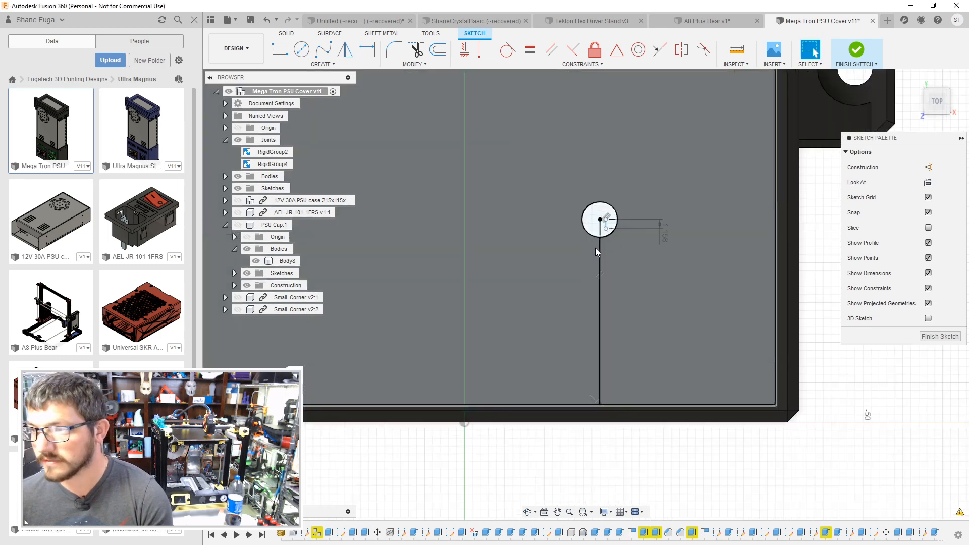
pyautogui.scroll(5, 613, 232)
pyautogui.scroll(2, 612, 233)
pyautogui.press('Delete')
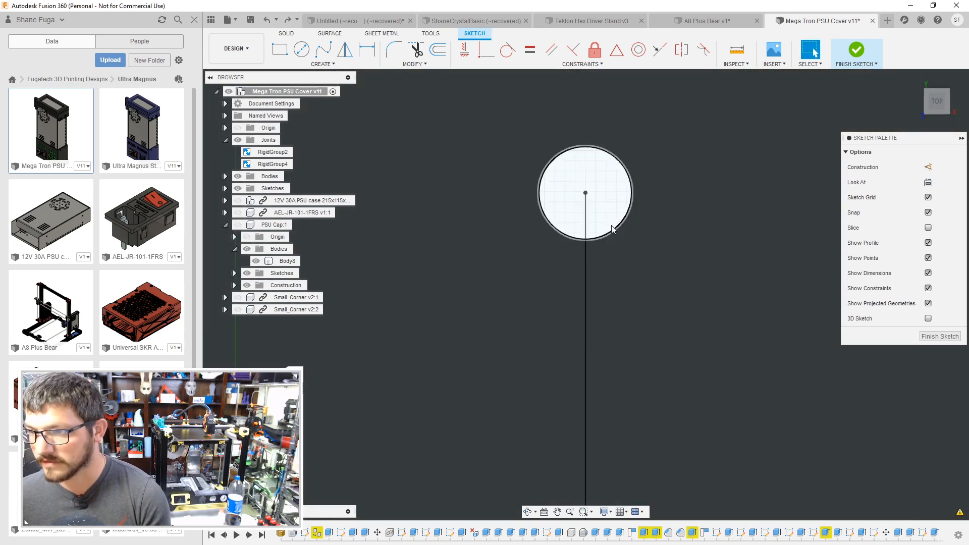
# Step: Draw a 1.158 mm line straight down from the right hole's centre, along the existing vertical line
pyautogui.press('l')
pyautogui.click(586, 193)
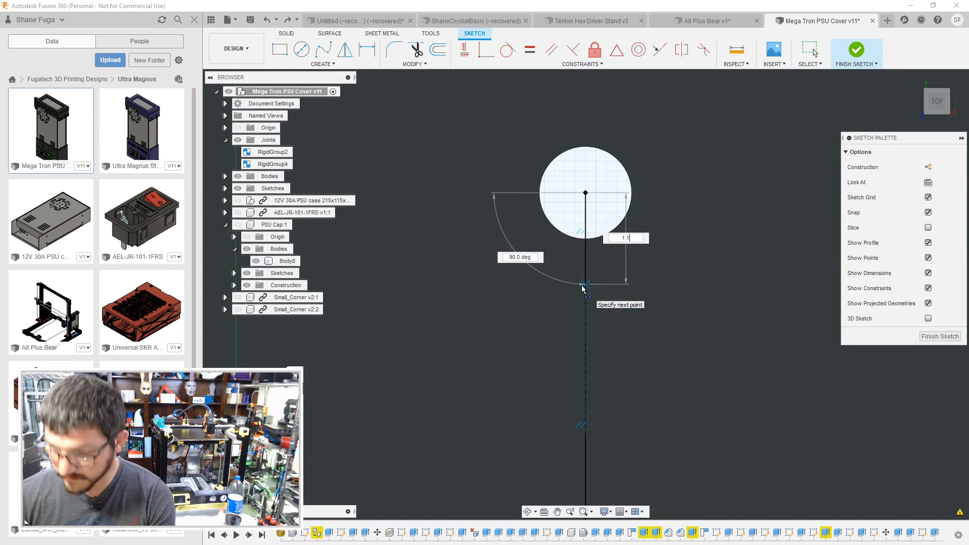
pyautogui.write('1.158')
pyautogui.press('Return')
pyautogui.press('Escape')
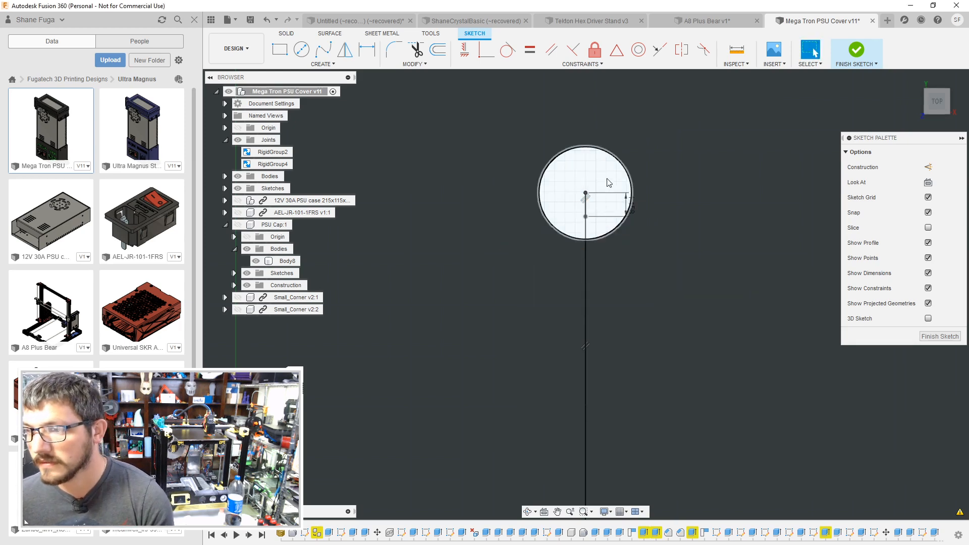
pyautogui.press('c')
pyautogui.click(586, 193)
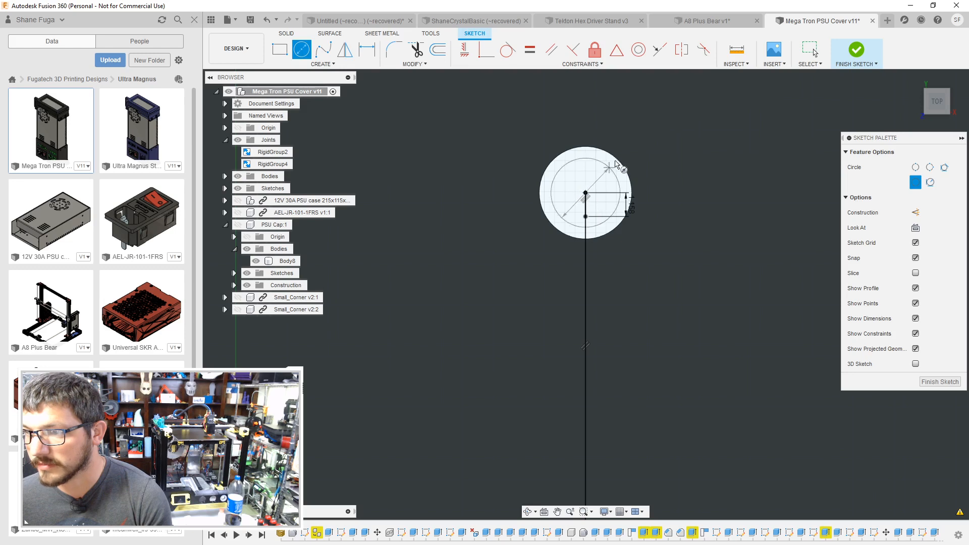
pyautogui.click(618, 162)
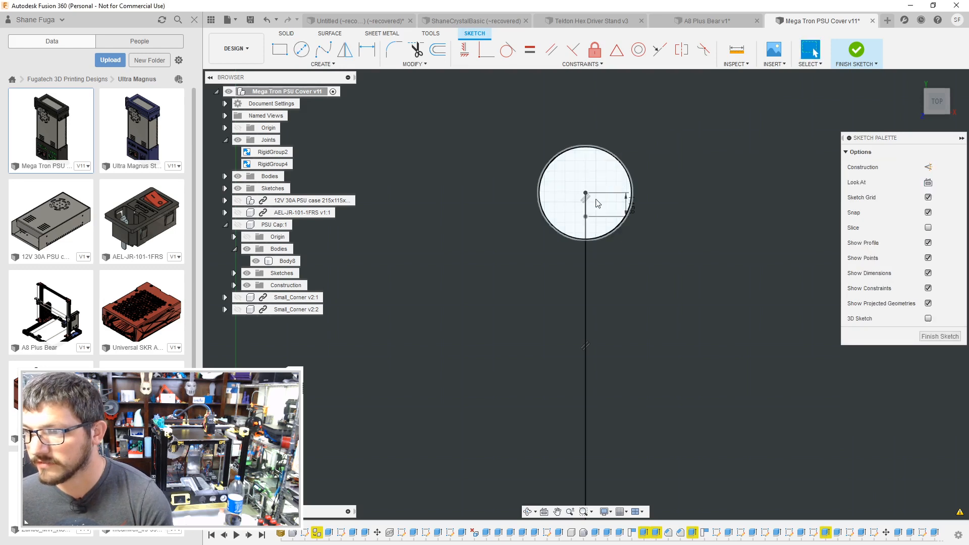
# Step: Draw a 4.5 mm diameter circle centred on the lower end of the right hole's 1.158 mm line
pyautogui.click(586, 217)
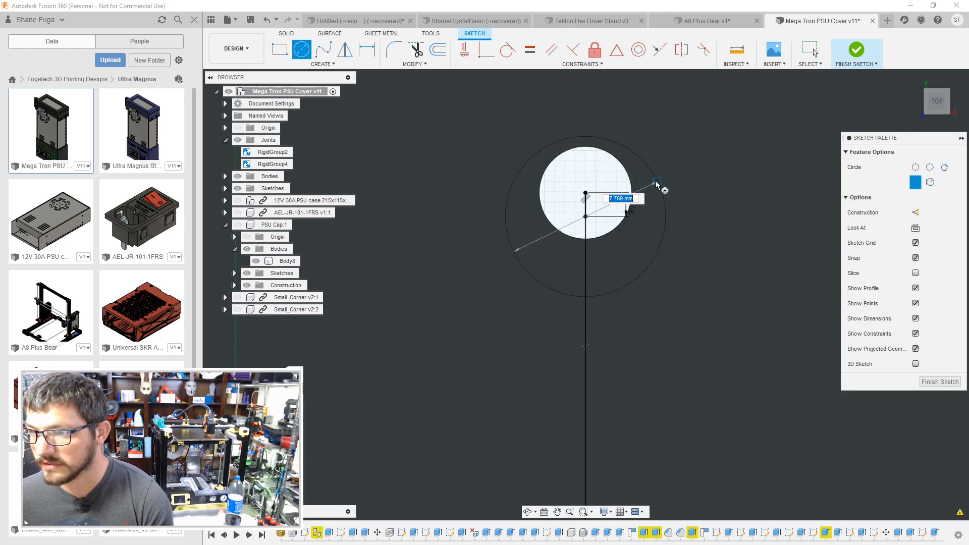
pyautogui.press('Return')
pyautogui.press('Escape')
pyautogui.scroll(-1, 656, 185)
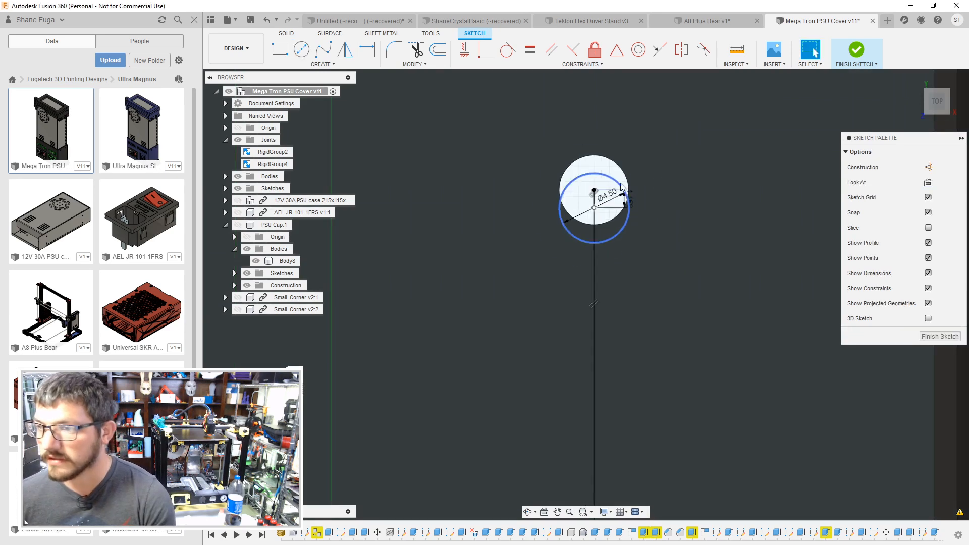
# Step: Draw a 4.5 mm diameter circle at the lower end of the left hole's short line and finish the sketch
pyautogui.moveTo(656, 184)
pyautogui.mouseDown(button='middle')
pyautogui.moveTo(781, 221)
pyautogui.moveTo(751, 244)
pyautogui.mouseUp(button='middle')
pyautogui.press('c')
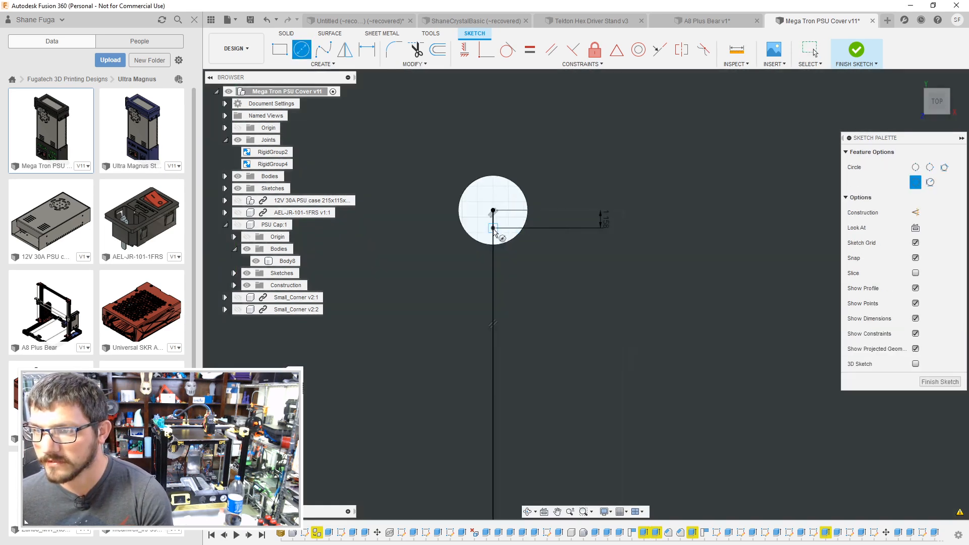
pyautogui.click(493, 228)
pyautogui.write('4.5')
pyautogui.press('Return')
pyautogui.press('Escape')
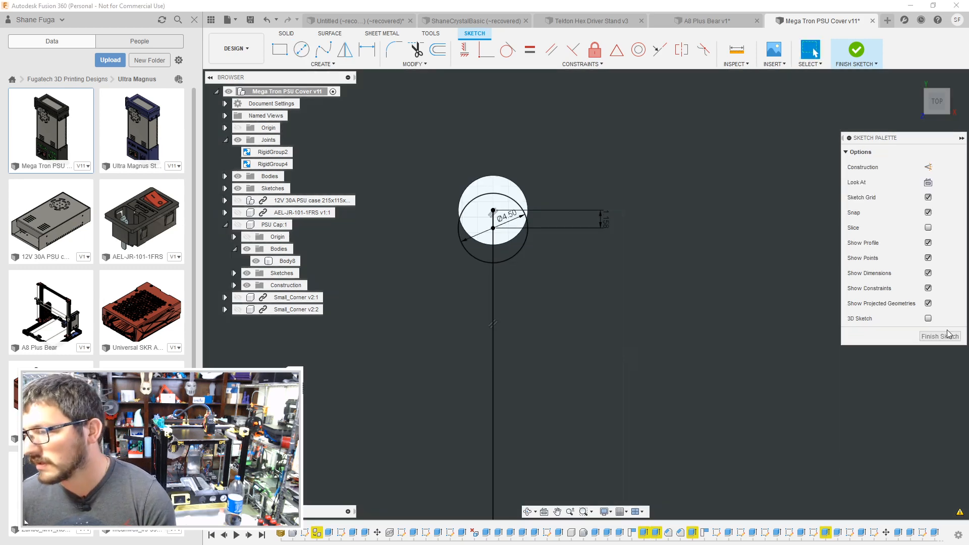
pyautogui.click(947, 334)
# Step: Try to extrude the selected profiles around both holes as a cut with a distance of -8 mm
pyautogui.press('e')
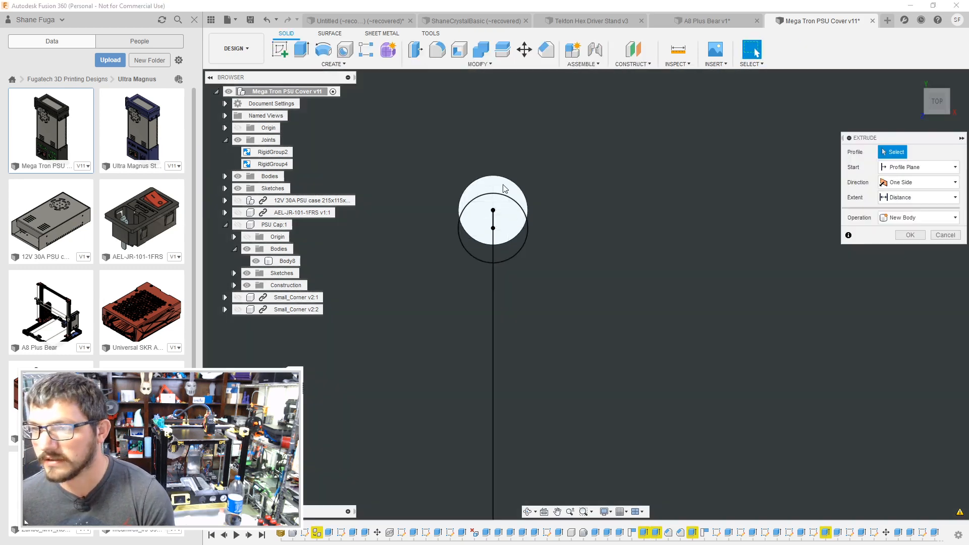
pyautogui.click(477, 250)
pyautogui.scroll(-2, 599, 228)
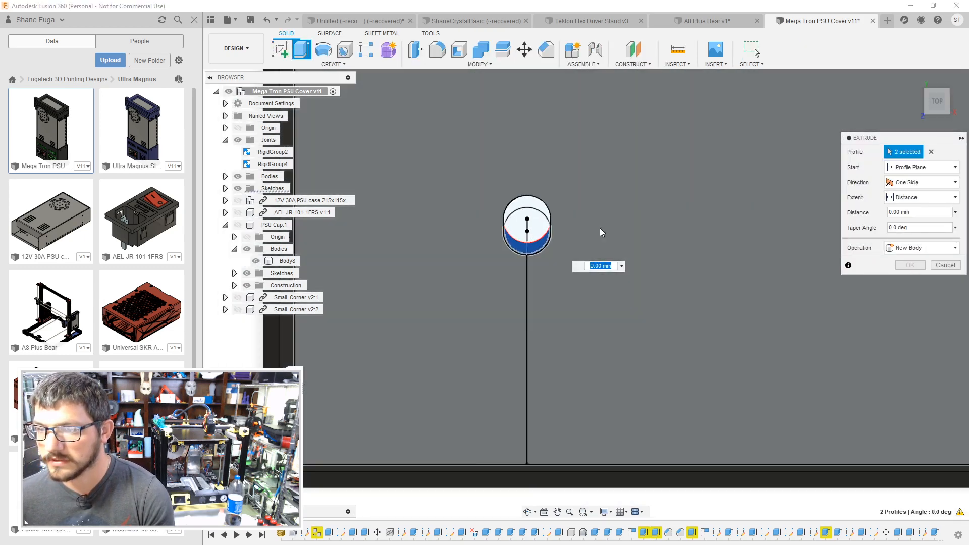
pyautogui.click(567, 255)
pyautogui.click(561, 251)
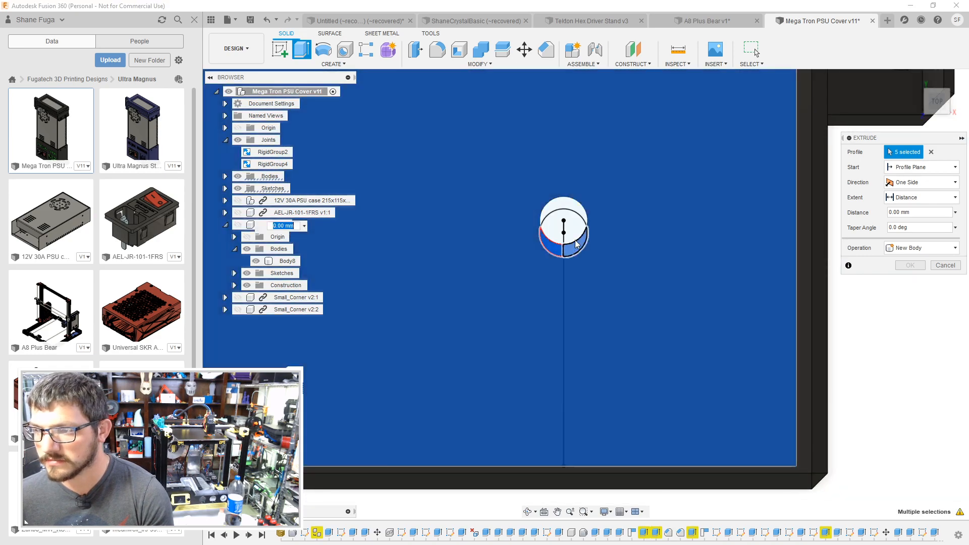
pyautogui.keyDown('shift'); pyautogui.moveTo(562, 252); pyautogui.dragTo(512, 384, button='middle'); pyautogui.keyUp('shift')
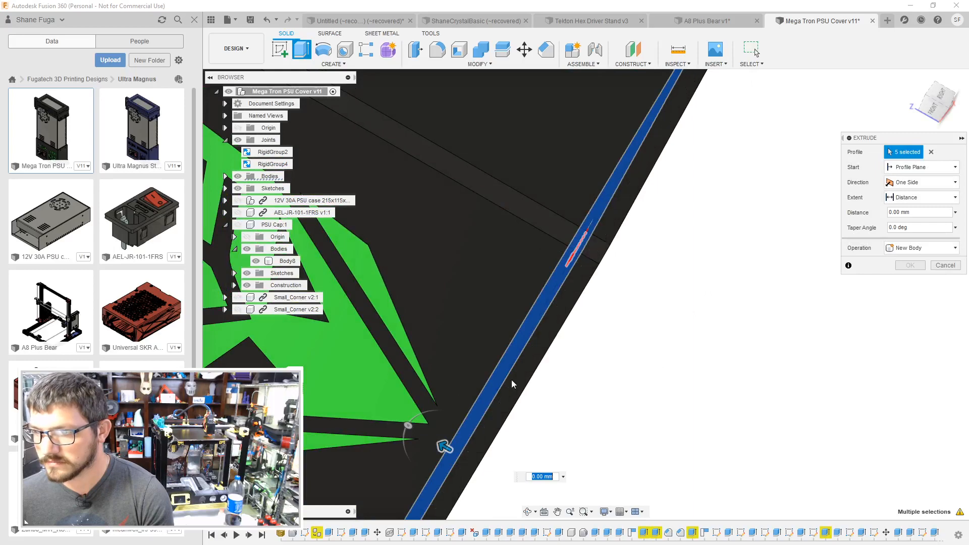
pyautogui.moveTo(440, 435); pyautogui.dragTo(531, 452)
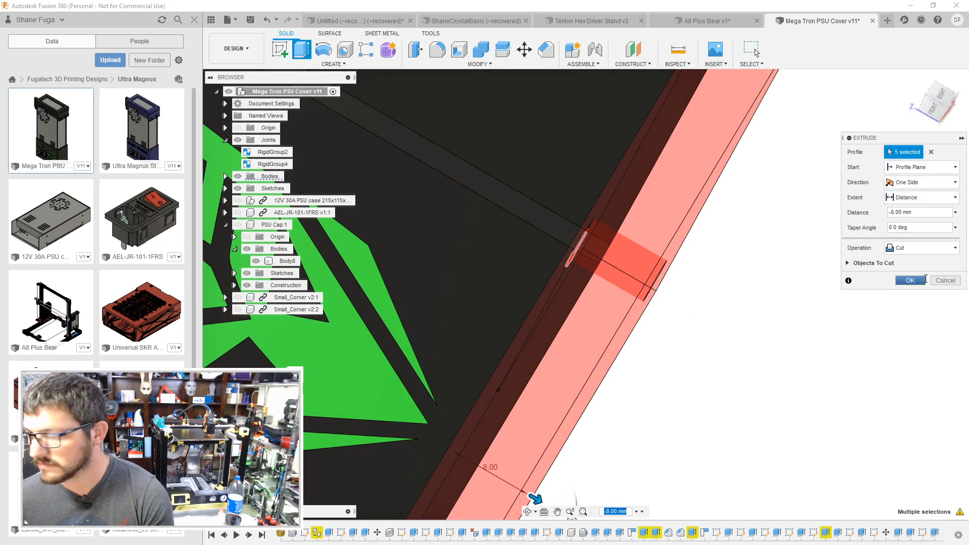
pyautogui.click(910, 280)
# Step: Cut the crescent-shaped profiles beside both holes through the plate with an extrusion distance of -5 mm
pyautogui.keyDown('shift'); pyautogui.moveTo(842, 275); pyautogui.dragTo(635, 278, button='middle'); pyautogui.keyUp('shift')
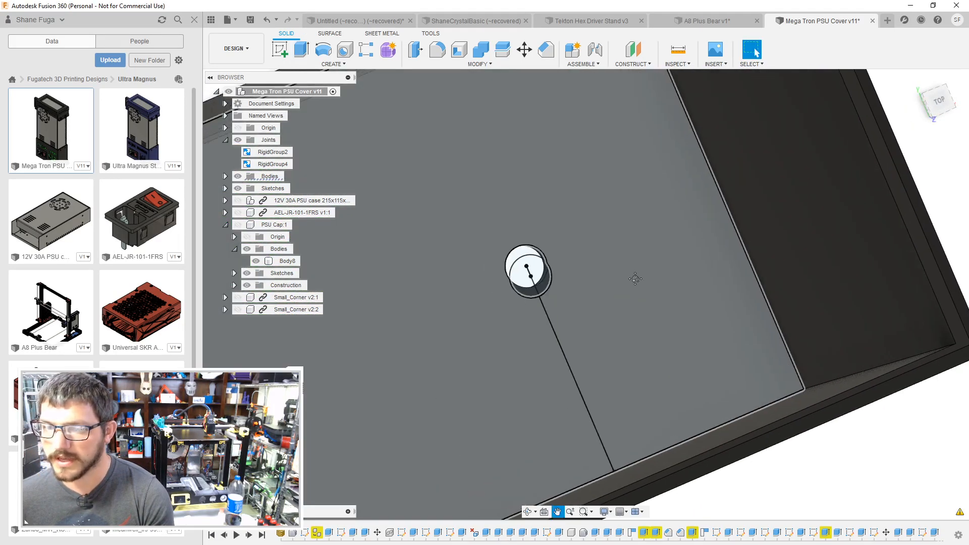
pyautogui.scroll(3, 534, 278)
pyautogui.press('e')
pyautogui.click(517, 275)
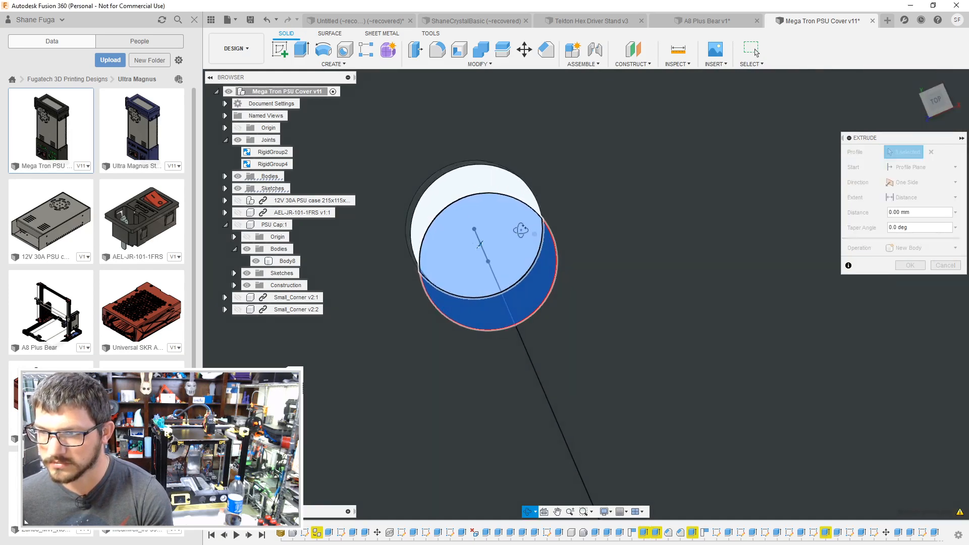
pyautogui.keyDown('shift'); pyautogui.moveTo(518, 226); pyautogui.dragTo(515, 232, button='middle'); pyautogui.keyUp('shift')
pyautogui.keyDown('shift'); pyautogui.moveTo(434, 286); pyautogui.dragTo(610, 347, button='middle'); pyautogui.keyUp('shift')
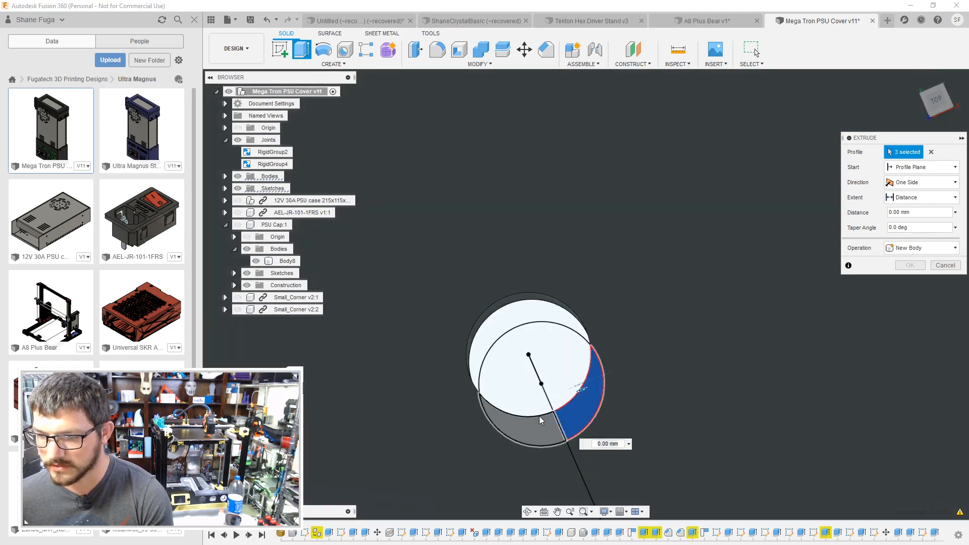
pyautogui.keyDown('shift'); pyautogui.moveTo(544, 426); pyautogui.dragTo(545, 360, button='middle'); pyautogui.keyUp('shift')
pyautogui.moveTo(517, 374); pyautogui.dragTo(528, 487)
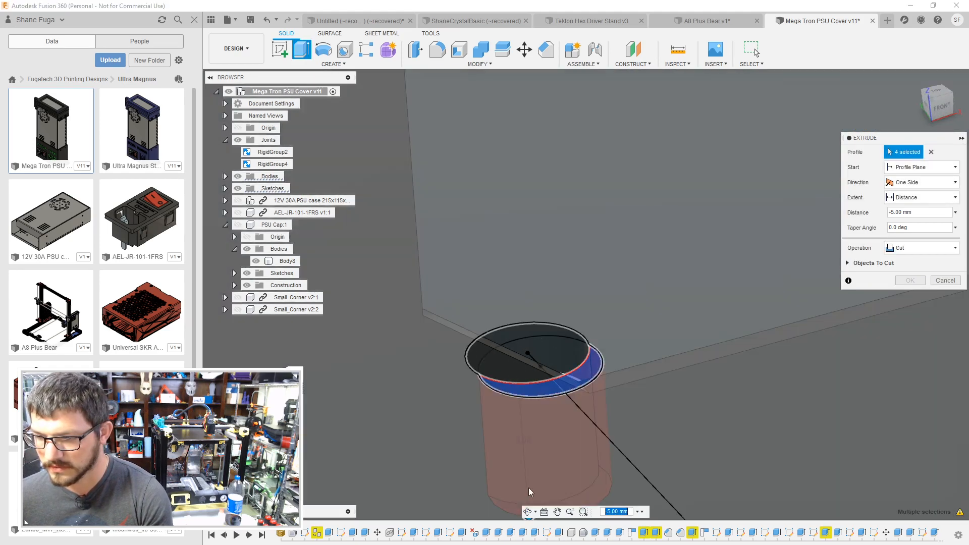
pyautogui.click(908, 278)
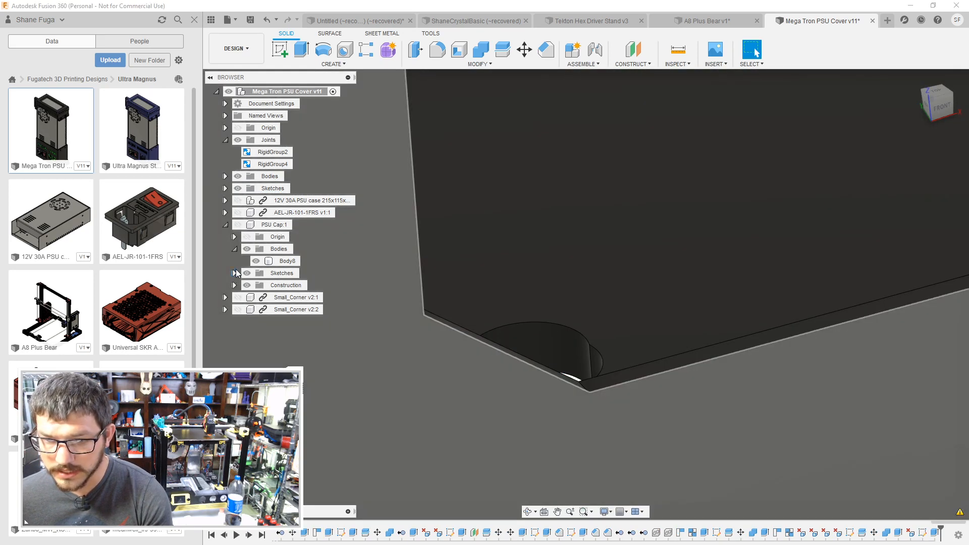
# Step: Find the sketch containing the offset hole circles among the main design's sketches and make it visible again
pyautogui.click(234, 273)
pyautogui.keyDown('shift'); pyautogui.moveTo(550, 363); pyautogui.dragTo(541, 399, button='middle'); pyautogui.keyUp('shift')
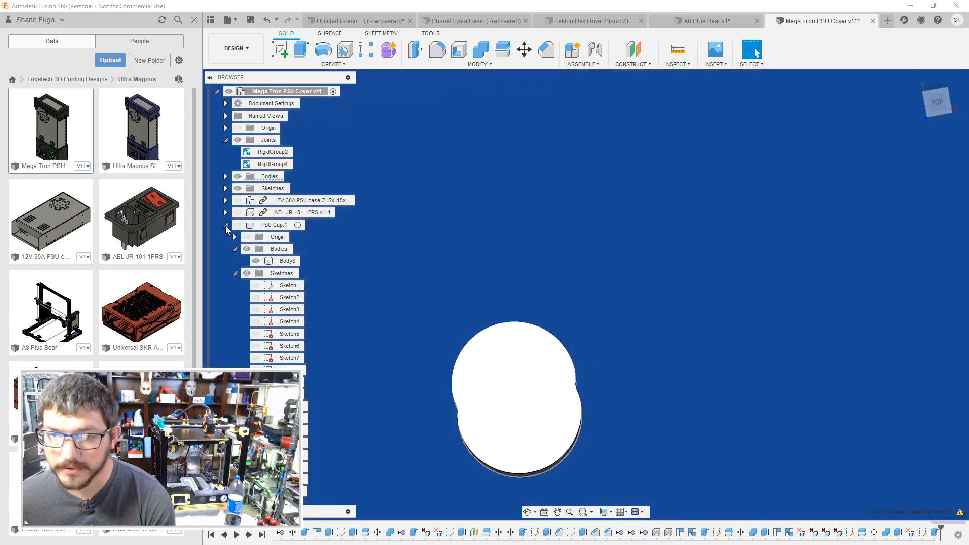
pyautogui.click(226, 225)
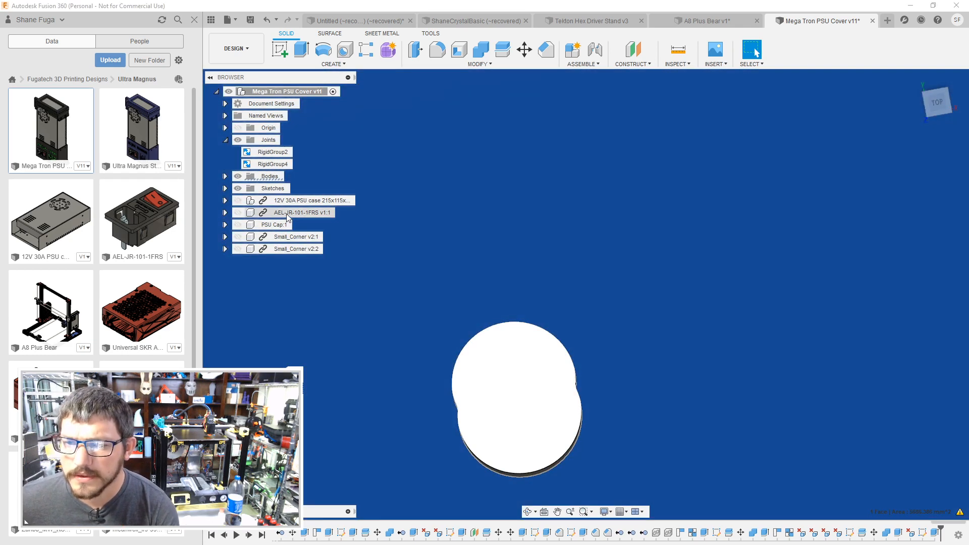
pyautogui.click(225, 189)
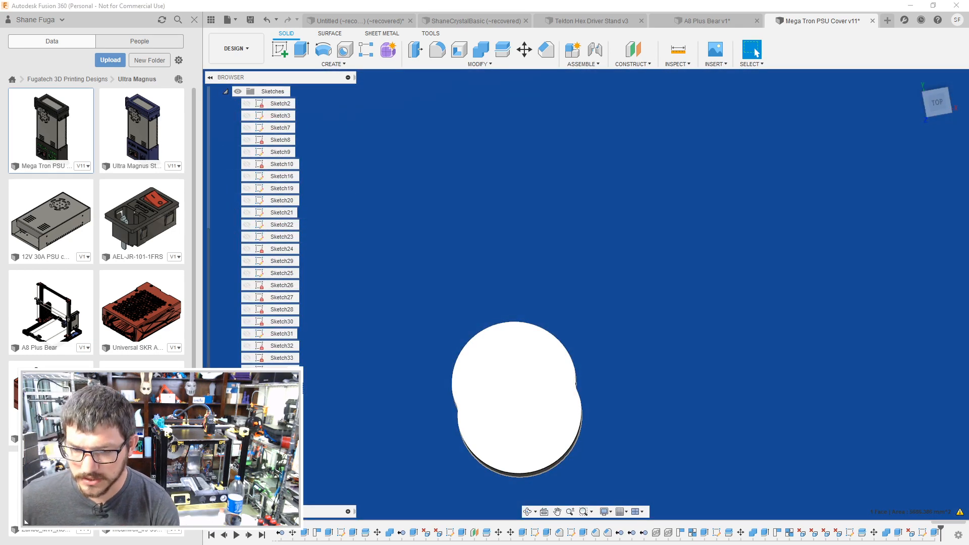
pyautogui.scroll(-3, 289, 404)
pyautogui.click(283, 431)
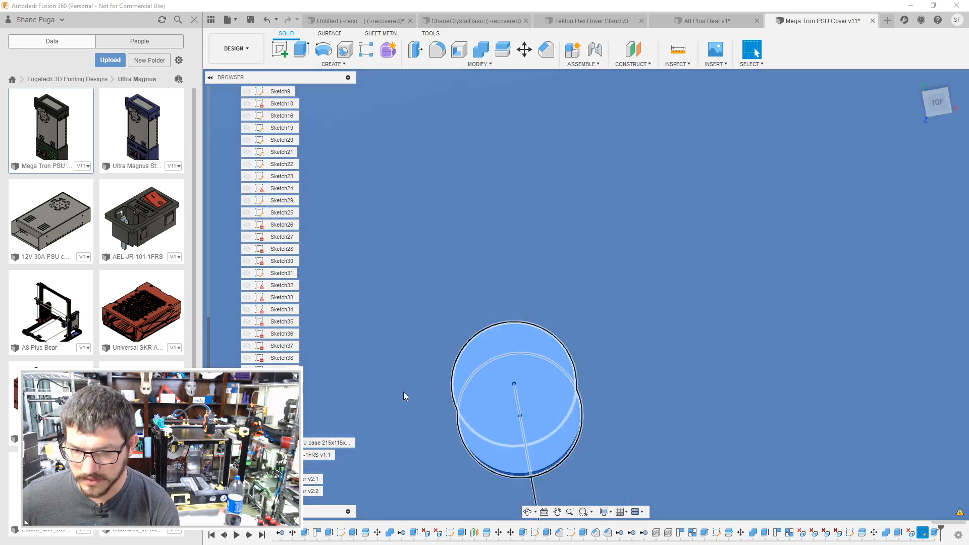
pyautogui.scroll(-2, 420, 377)
pyautogui.click(494, 349)
pyautogui.press('e')
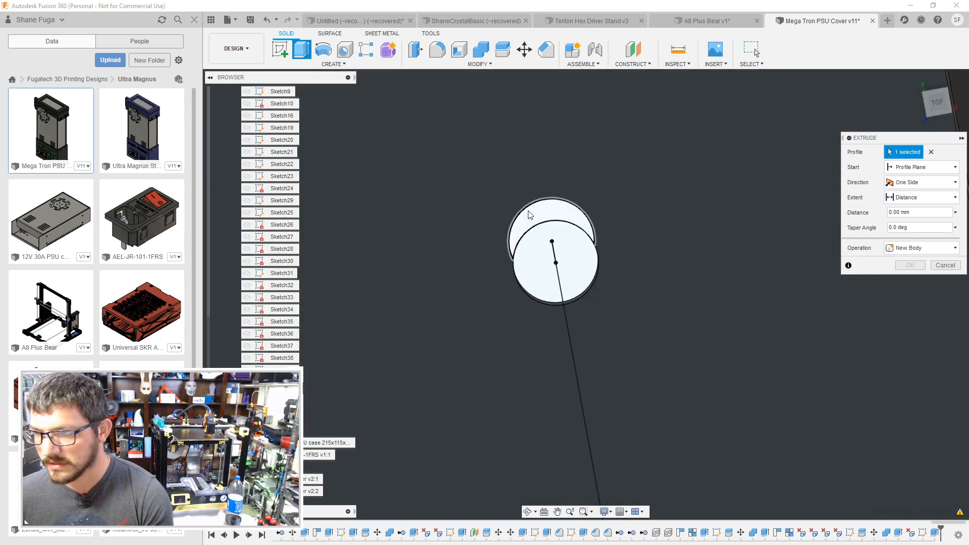
pyautogui.click(529, 254)
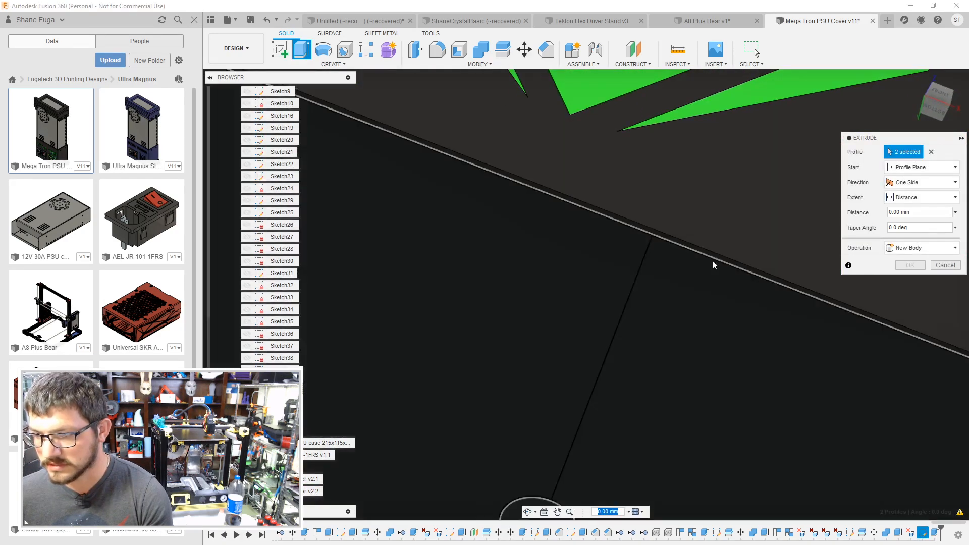
pyautogui.press('Escape')
pyautogui.keyDown('shift'); pyautogui.moveTo(661, 378); pyautogui.dragTo(539, 438, button='middle'); pyautogui.keyUp('shift')
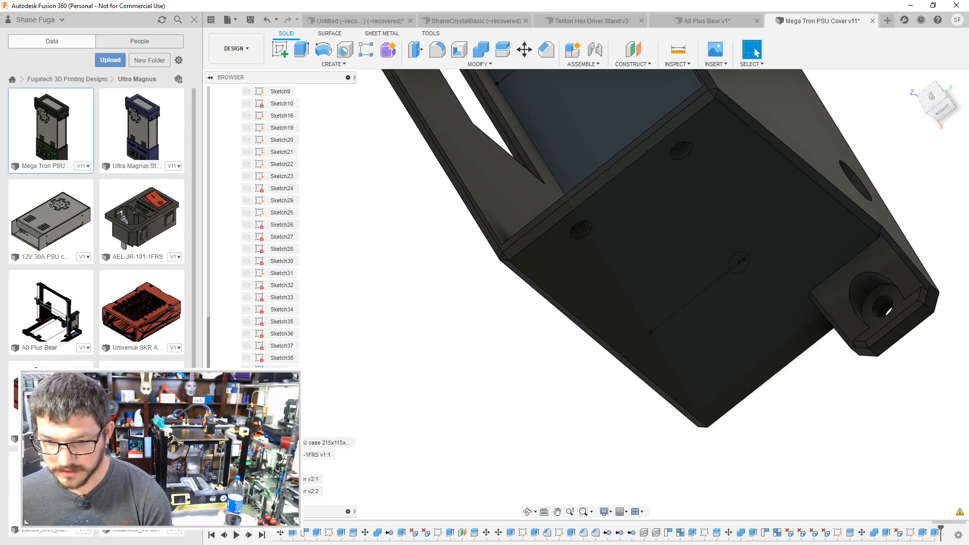
# Step: Save the PSU cover as a new version and inspect its mounting hole against the frame extrusion in the A8 Plus Bear assembly
pyautogui.hotkey('ctrl', 's')
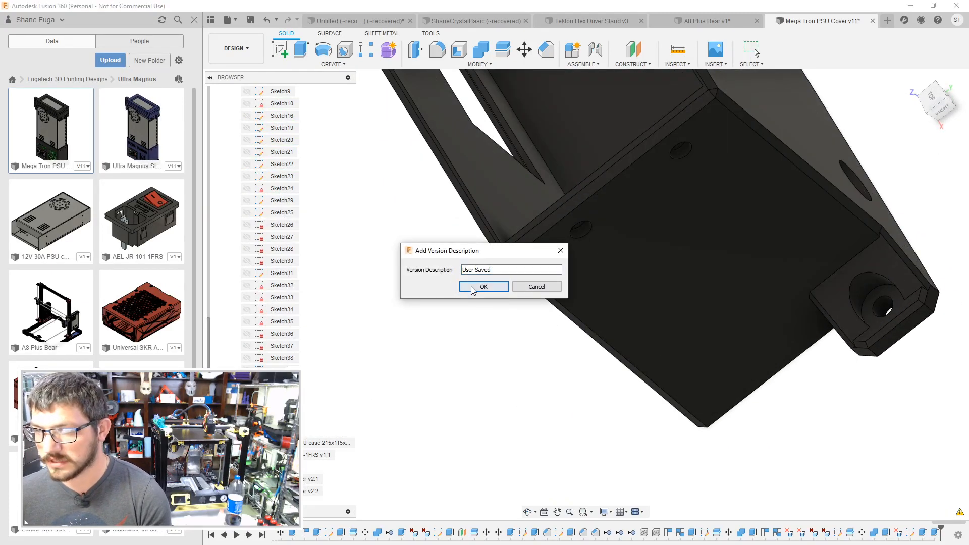
pyautogui.click(472, 288)
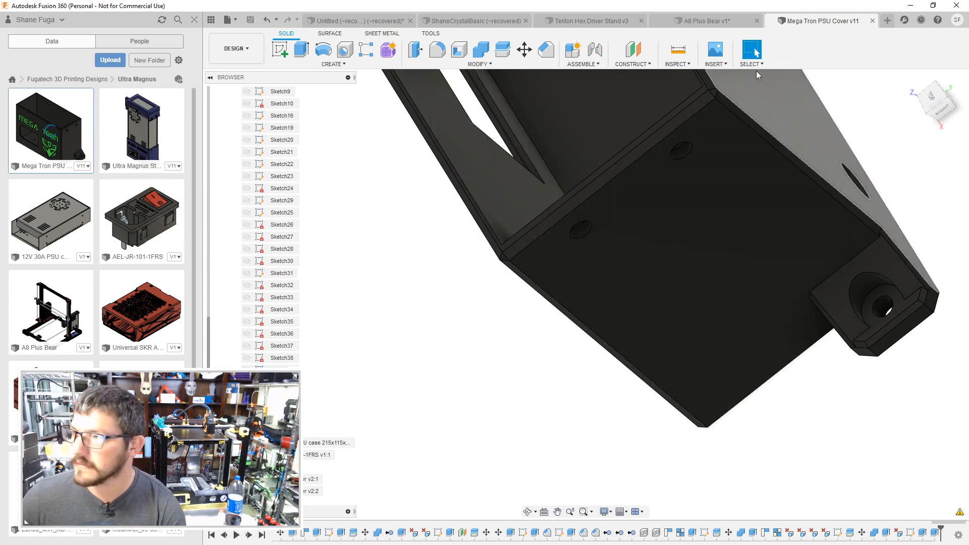
pyautogui.click(727, 15)
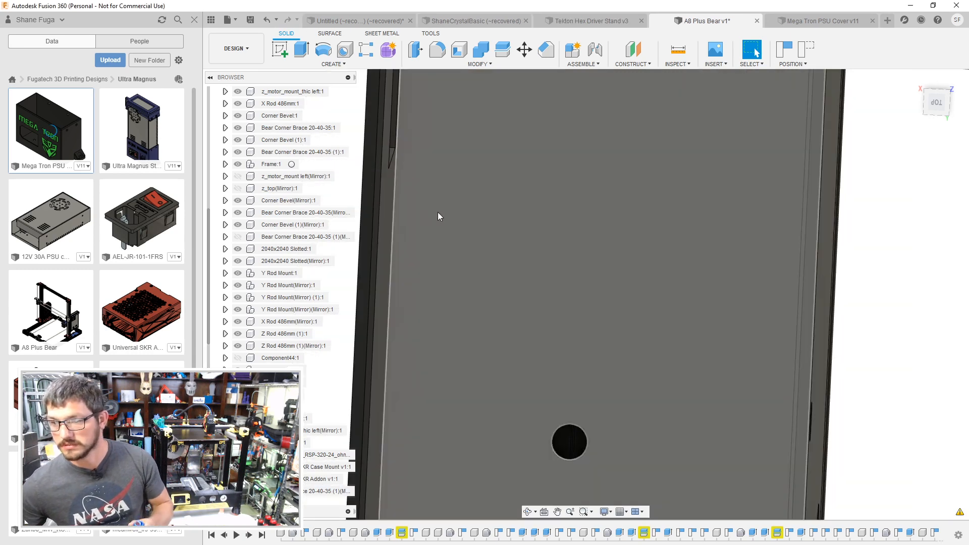
pyautogui.scroll(5, 567, 443)
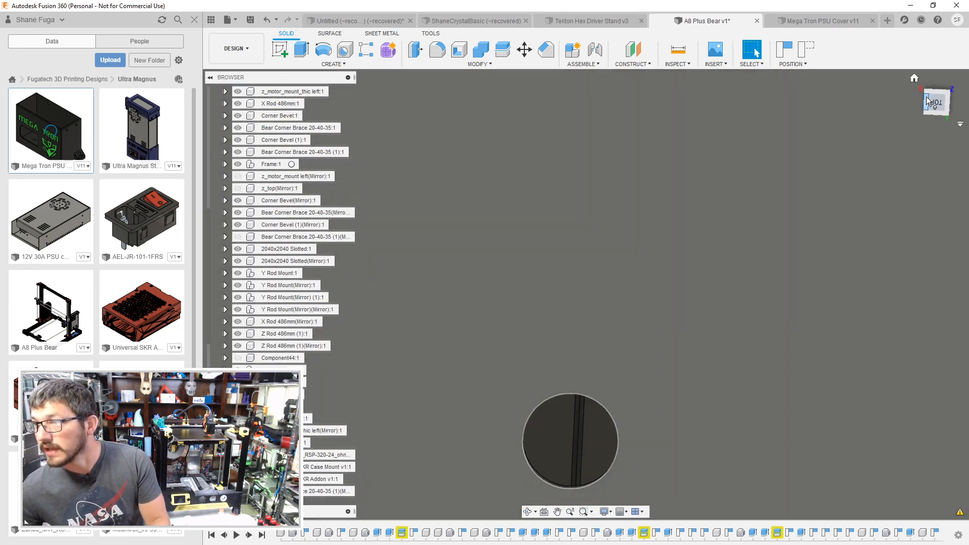
pyautogui.click(928, 101)
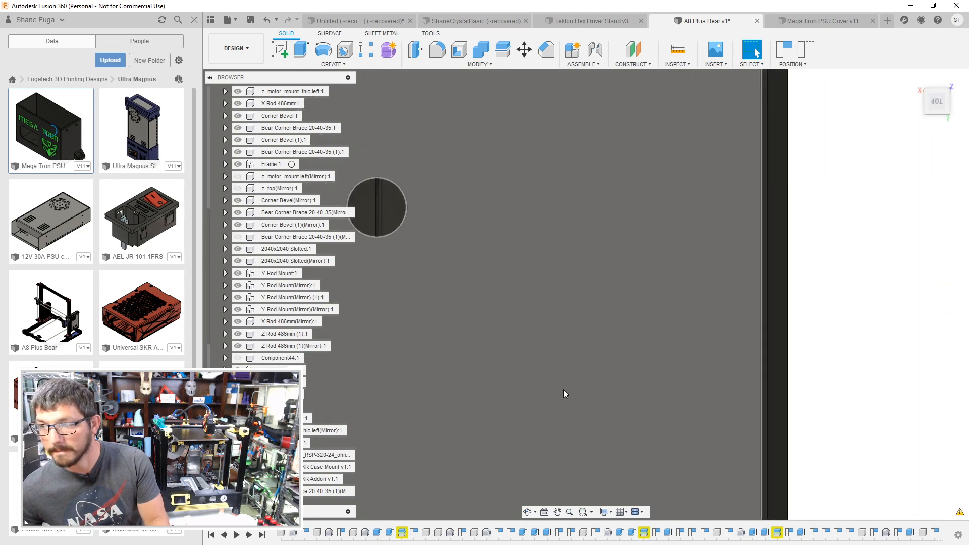
pyautogui.scroll(5, 521, 274)
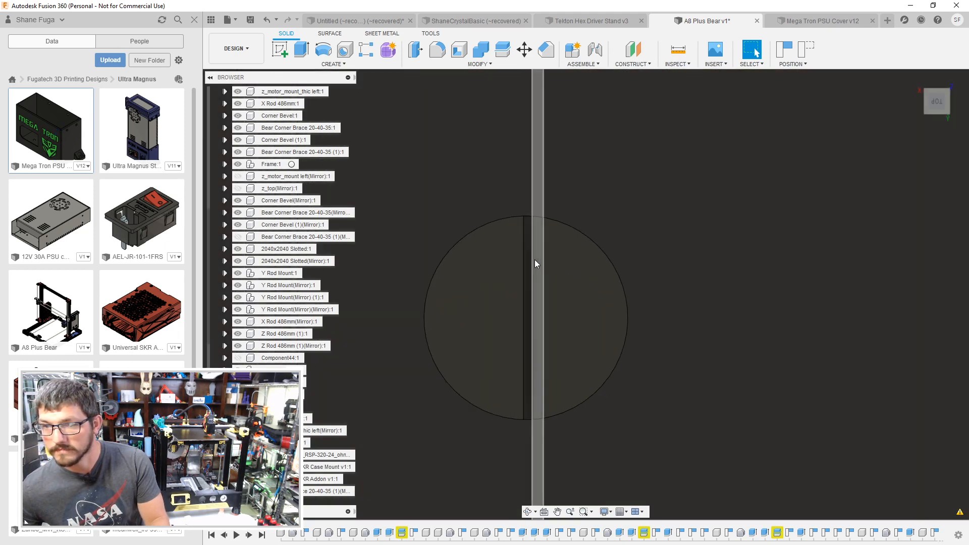
pyautogui.click(533, 259)
pyautogui.scroll(-5, 532, 259)
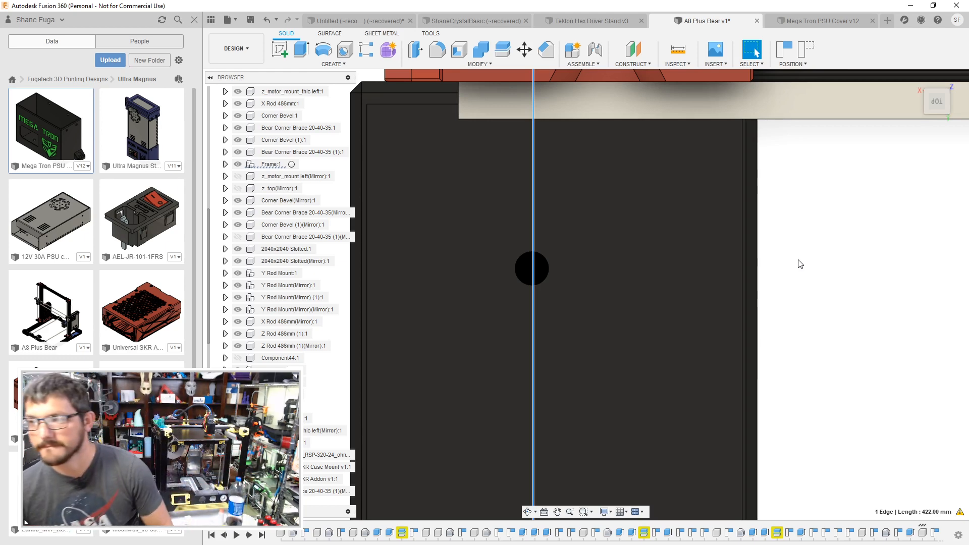
pyautogui.scroll(-2, 779, 259)
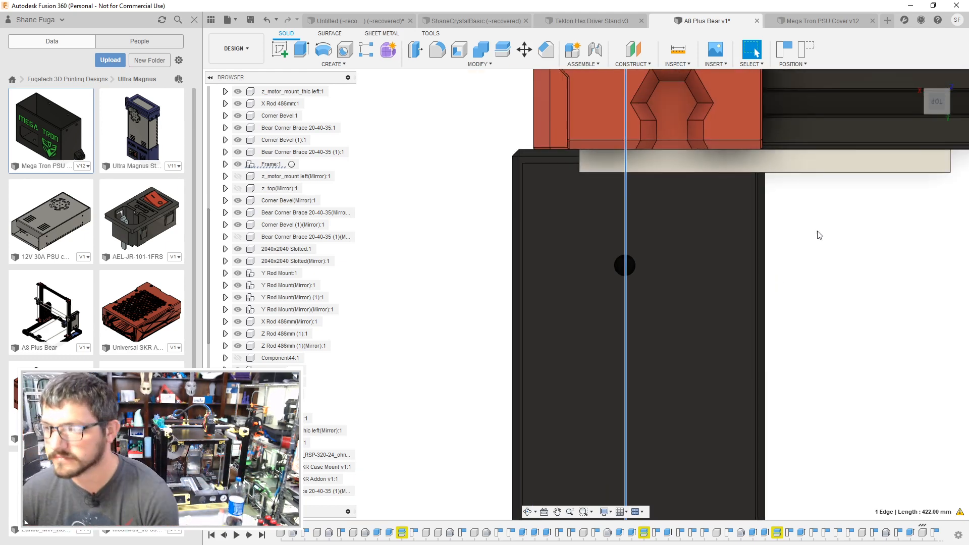
# Step: Reopen the hole sketch in the Mega Tron PSU Cover design and set the left circle's centre offset to 1 mm
pyautogui.click(807, 21)
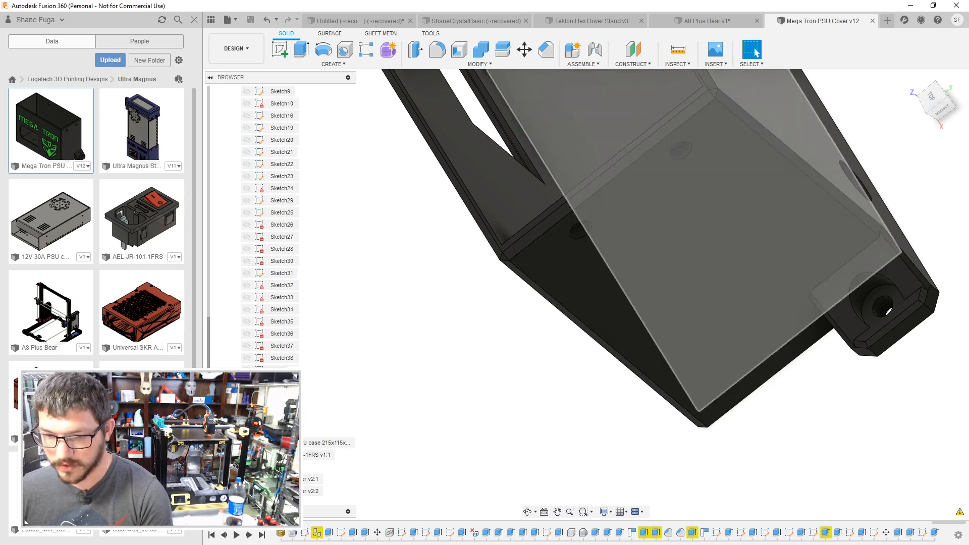
pyautogui.click(236, 442)
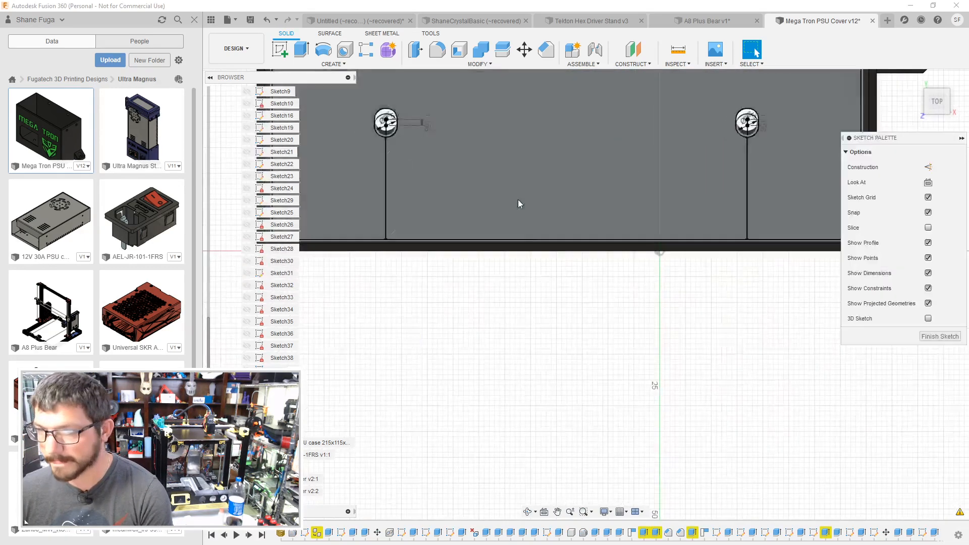
pyautogui.moveTo(437, 132); pyautogui.dragTo(491, 331, button='middle')
pyautogui.scroll(4, 490, 331)
pyautogui.click(474, 320)
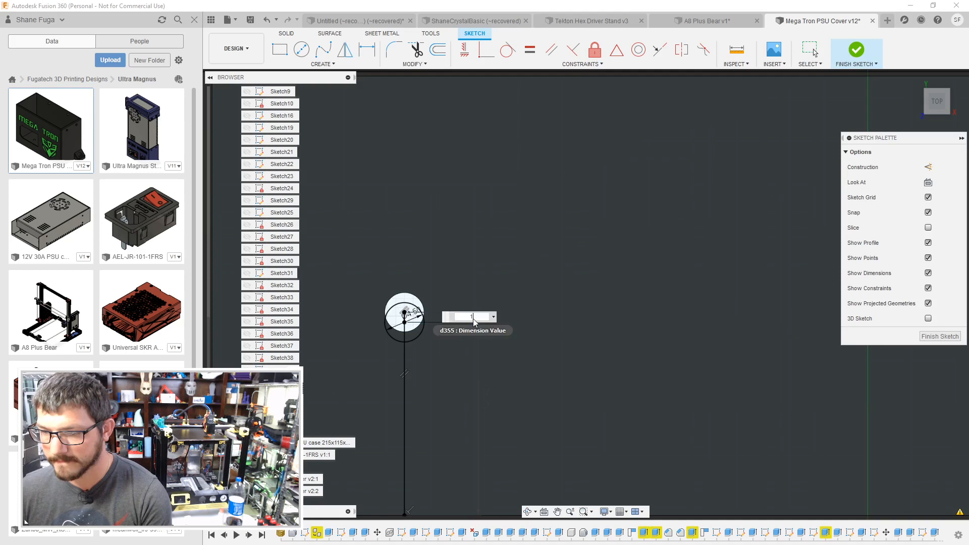
pyautogui.press('Return')
# Step: Set the right circle's centre offset to 1 mm and finish the sketch
pyautogui.moveTo(618, 331); pyautogui.dragTo(239, 344, button='middle')
pyautogui.click(636, 331)
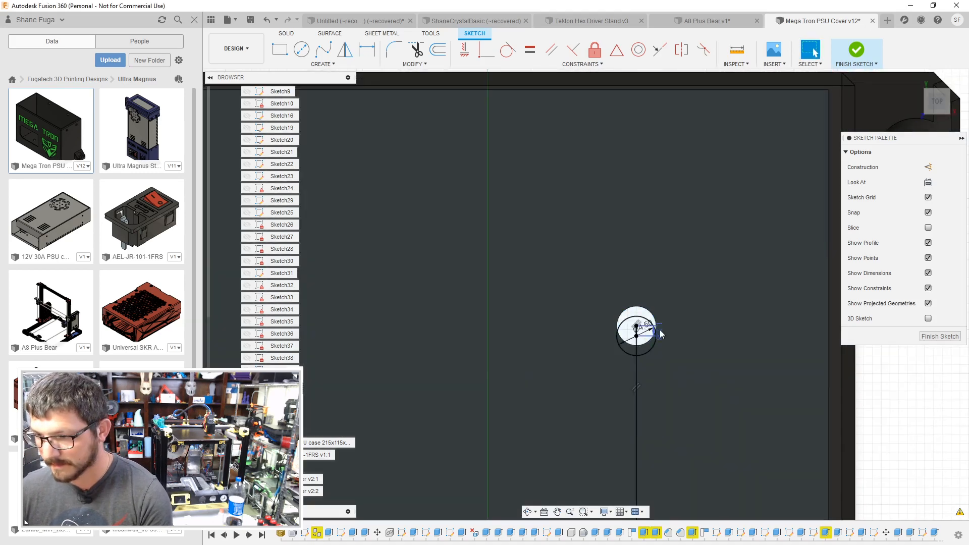
pyautogui.click(660, 330)
pyautogui.press('Return')
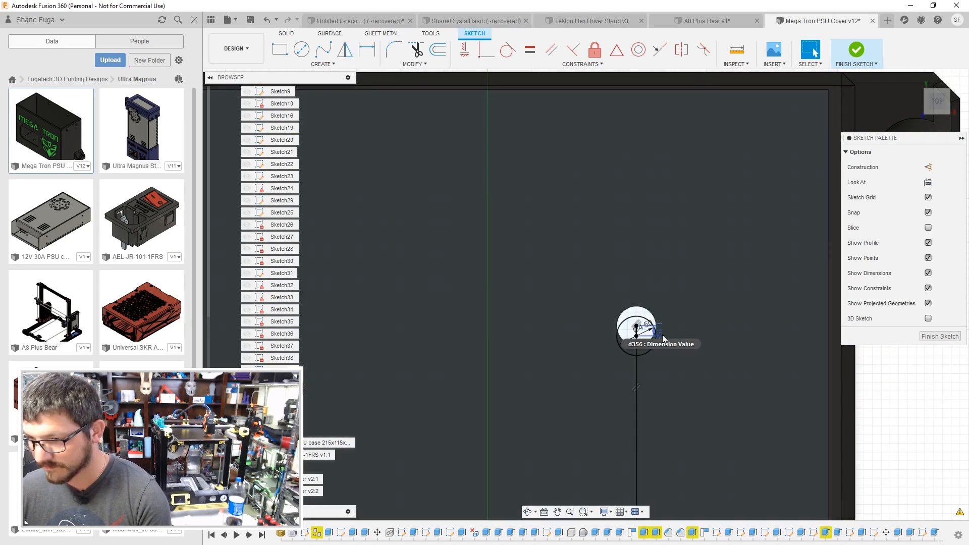
pyautogui.doubleClick(662, 336)
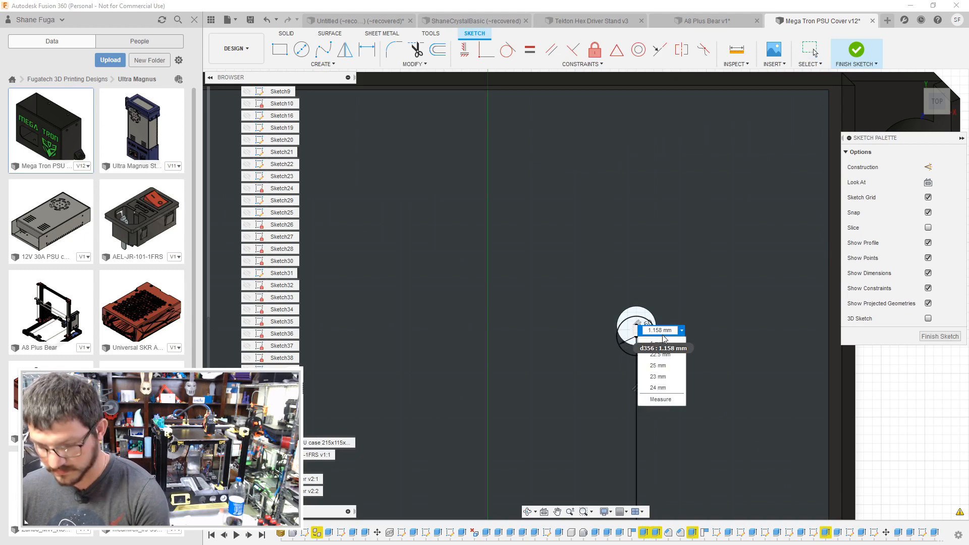
pyautogui.moveTo(673, 330); pyautogui.dragTo(644, 331)
pyautogui.write('4.5')
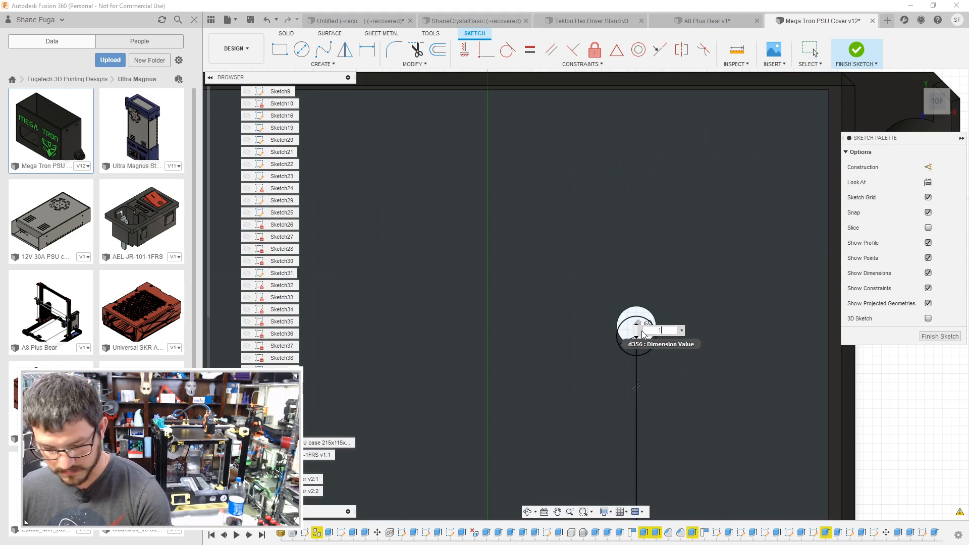
pyautogui.press('Return')
pyautogui.click(931, 339)
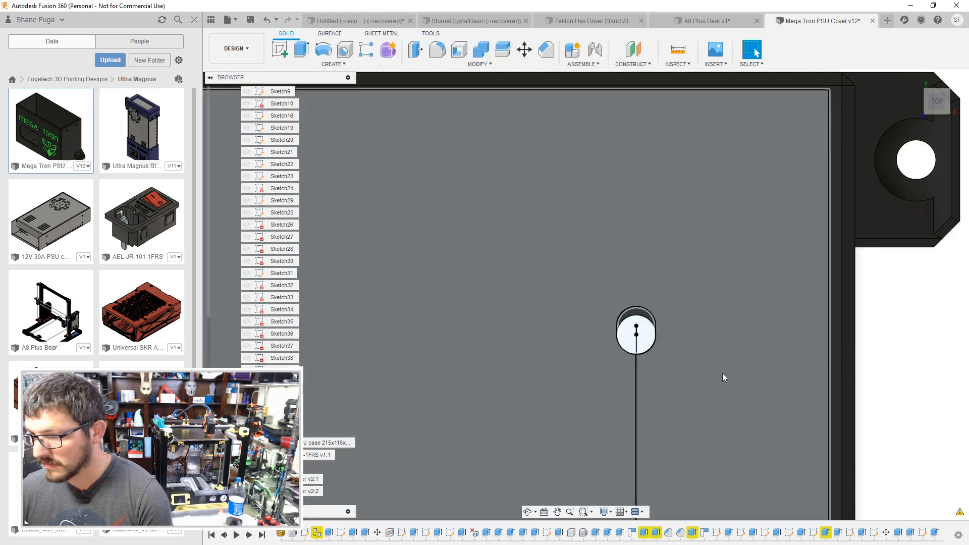
# Step: Save the revised PSU cover and check the moved hole's alignment with the frame slot in the A8 Plus Bear assembly
pyautogui.hotkey('ctrl', 's')
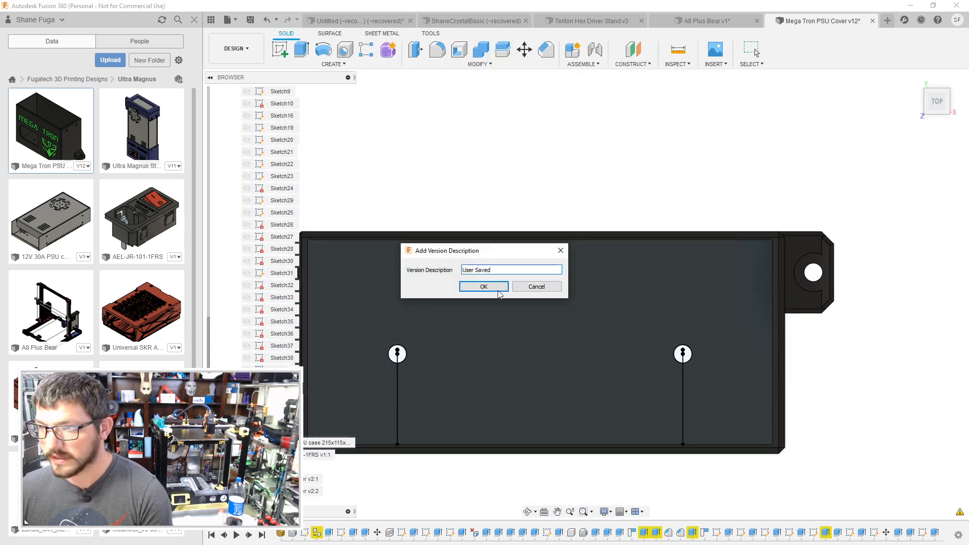
pyautogui.click(498, 288)
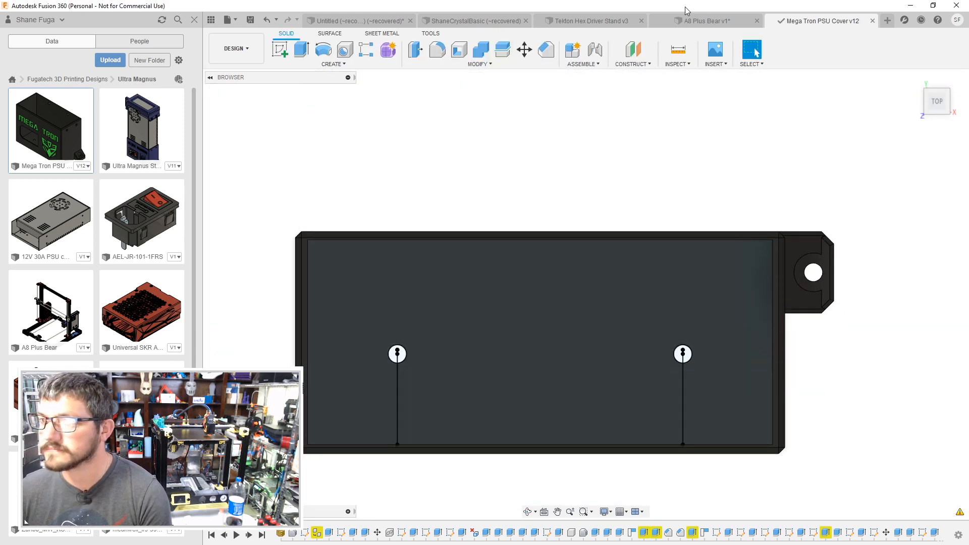
pyautogui.click(714, 21)
pyautogui.scroll(6, 628, 273)
pyautogui.scroll(4, 633, 257)
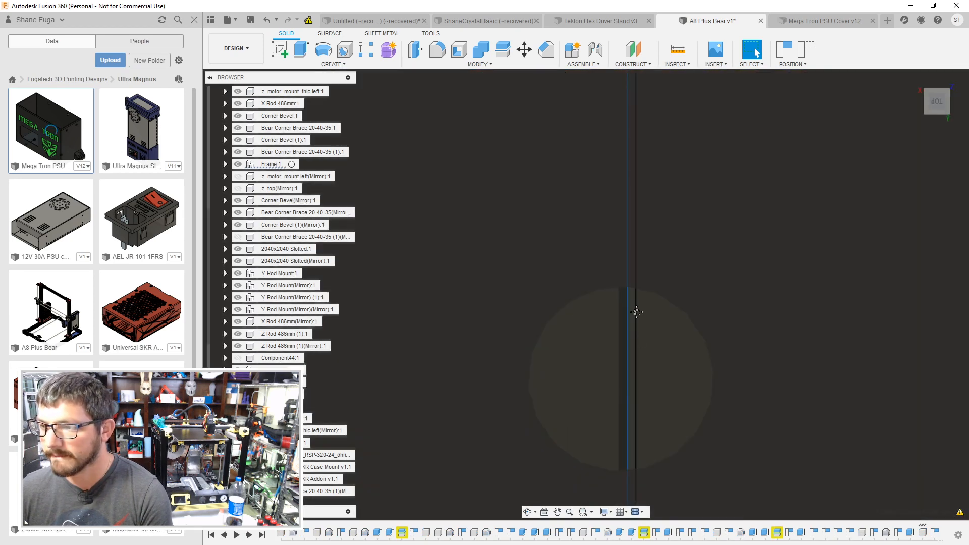
pyautogui.moveTo(636, 312); pyautogui.dragTo(556, 216, button='middle')
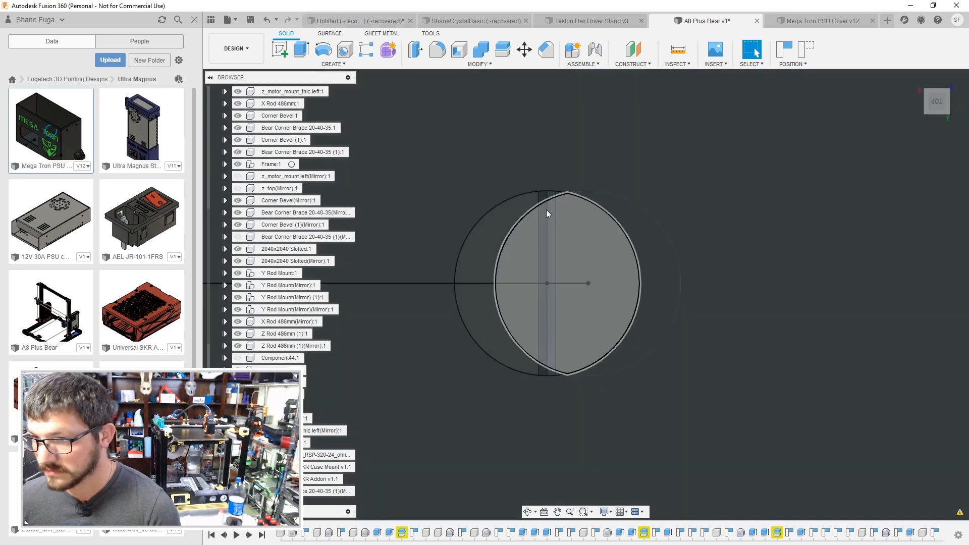
# Step: Hide the hole sketch in the Mega Tron PSU Cover design, collapse the joints list and save the design
pyautogui.click(796, 21)
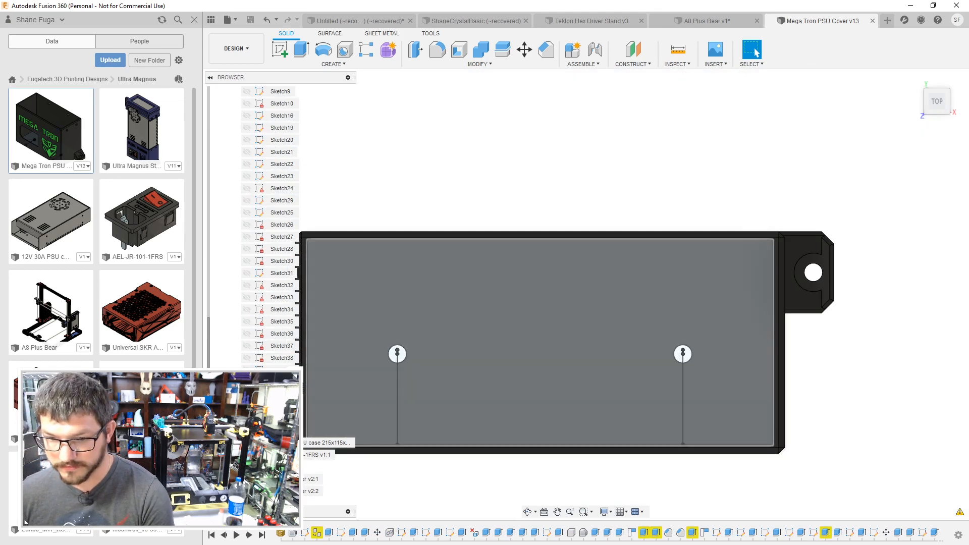
pyautogui.click(234, 442)
pyautogui.scroll(-5, 439, 438)
pyautogui.keyDown('shift'); pyautogui.moveTo(626, 419); pyautogui.dragTo(626, 308, button='middle'); pyautogui.keyUp('shift')
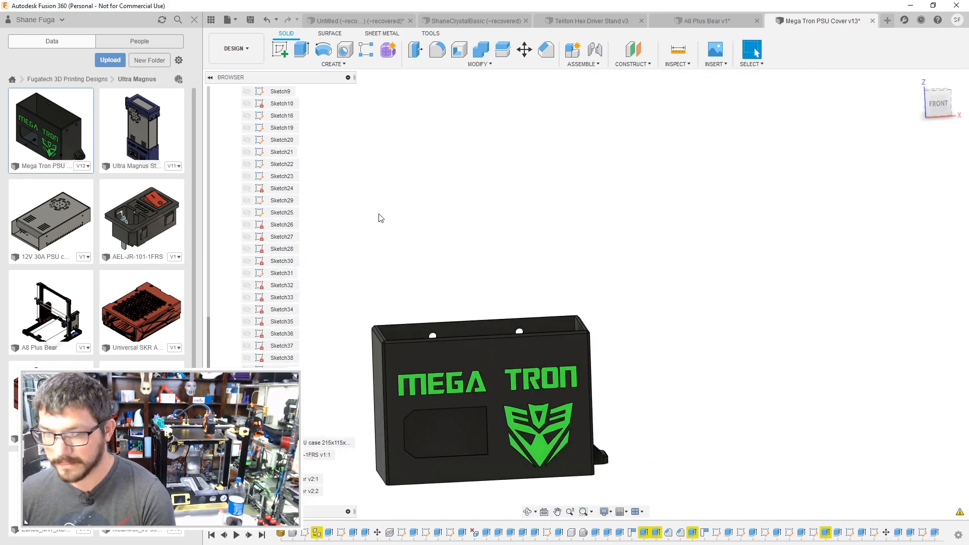
pyautogui.scroll(10, 273, 147)
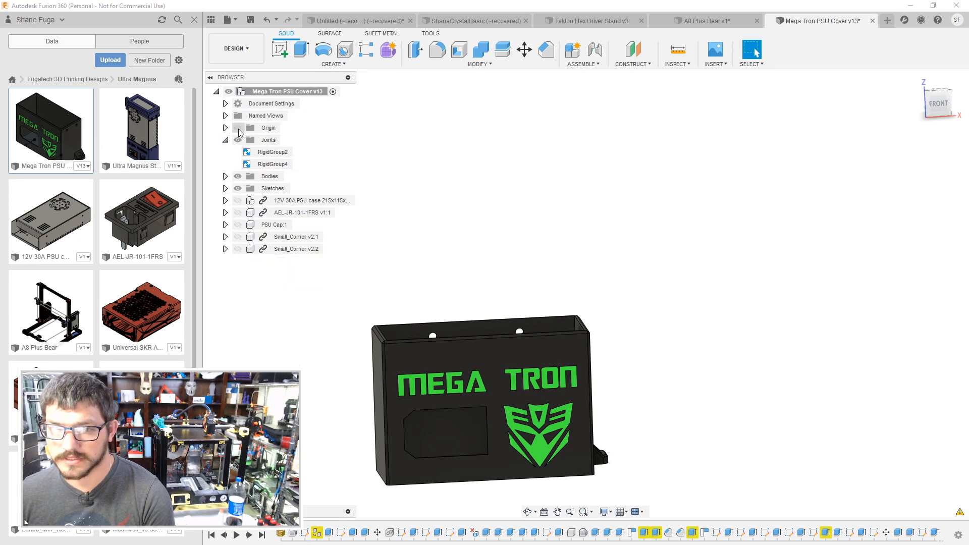
pyautogui.click(225, 139)
pyautogui.moveTo(437, 185); pyautogui.dragTo(519, 162, button='middle')
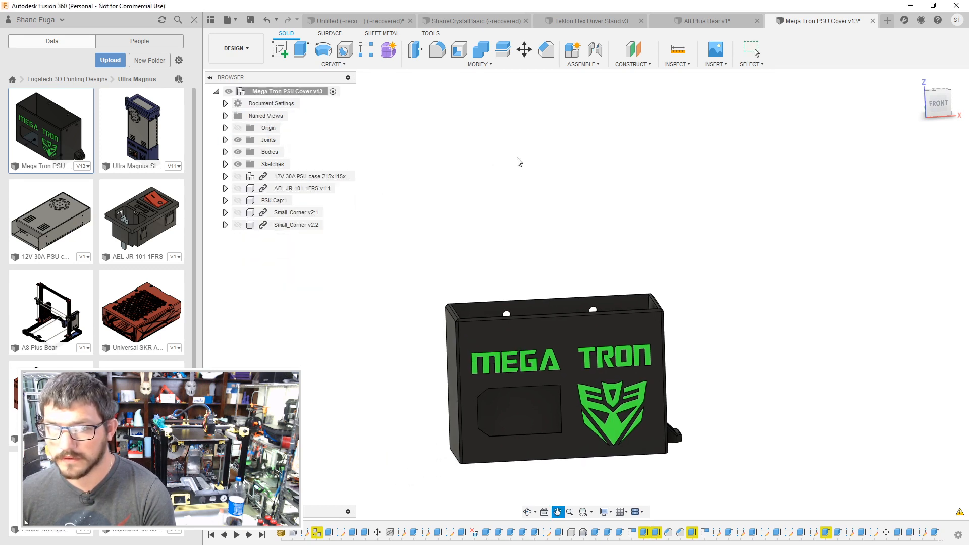
pyautogui.hotkey('ctrl', 's')
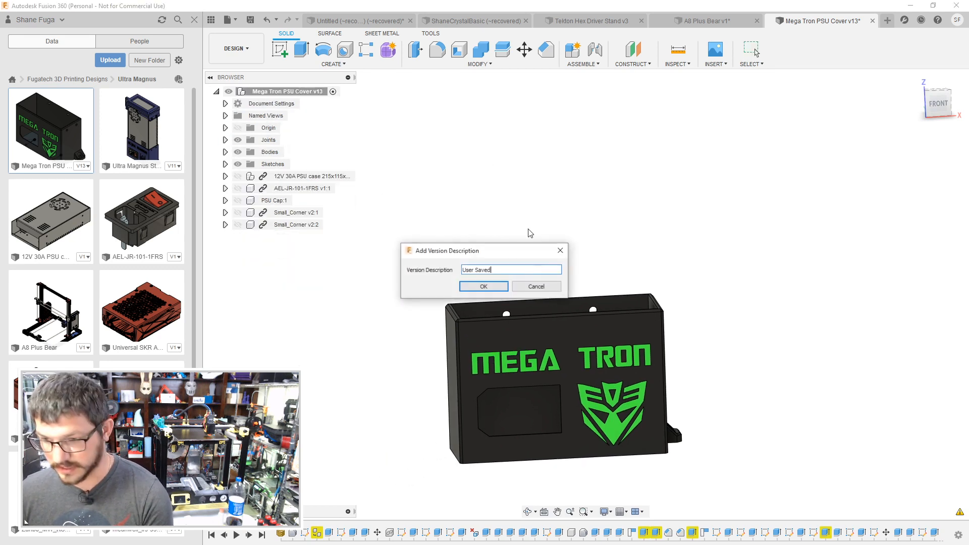
pyautogui.click(481, 286)
# Step: Identify the two Small_Corner v2 components by toggling their visibility and delete both from the PSU cover design
pyautogui.click(238, 225)
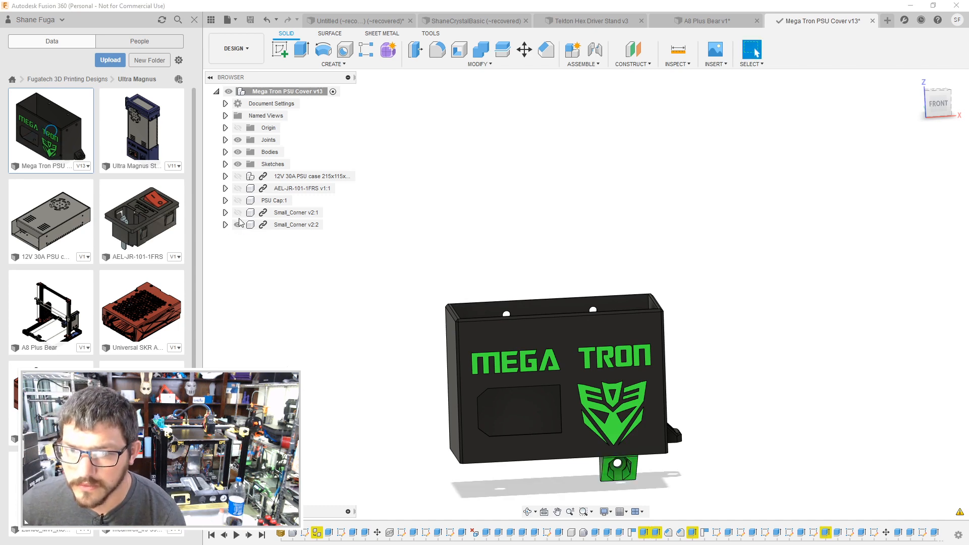
pyautogui.click(237, 213)
pyautogui.click(238, 224)
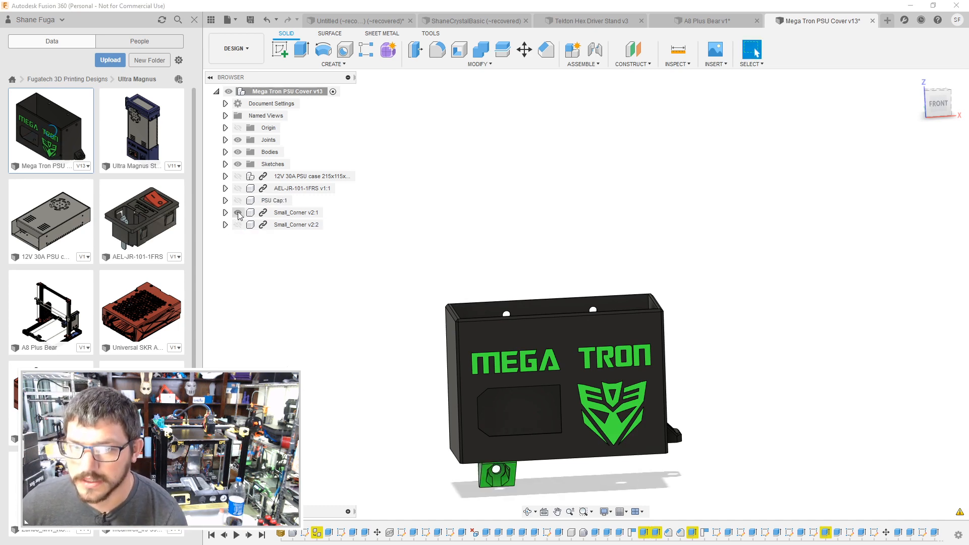
pyautogui.click(238, 212)
pyautogui.click(275, 212)
pyautogui.press('Delete')
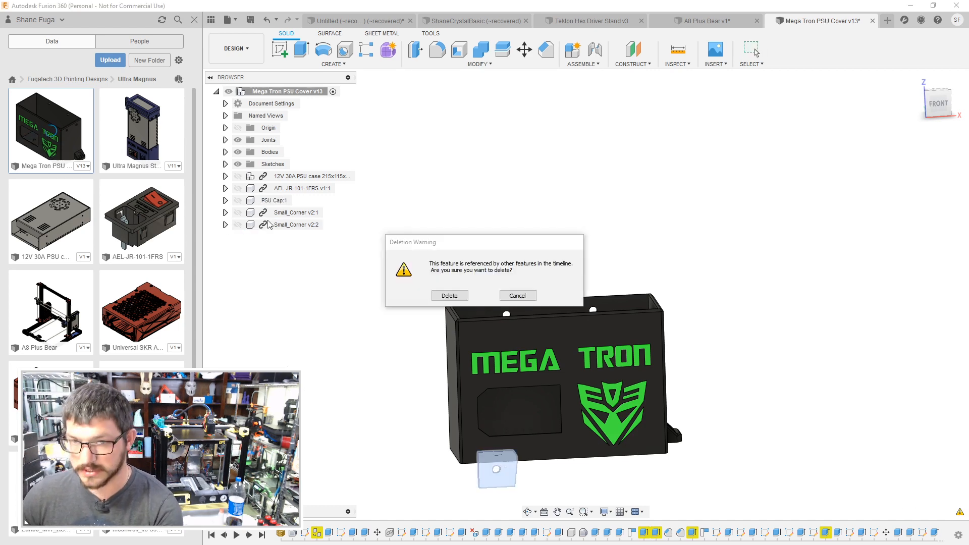
pyautogui.click(443, 296)
pyautogui.click(301, 214)
pyautogui.press('Delete')
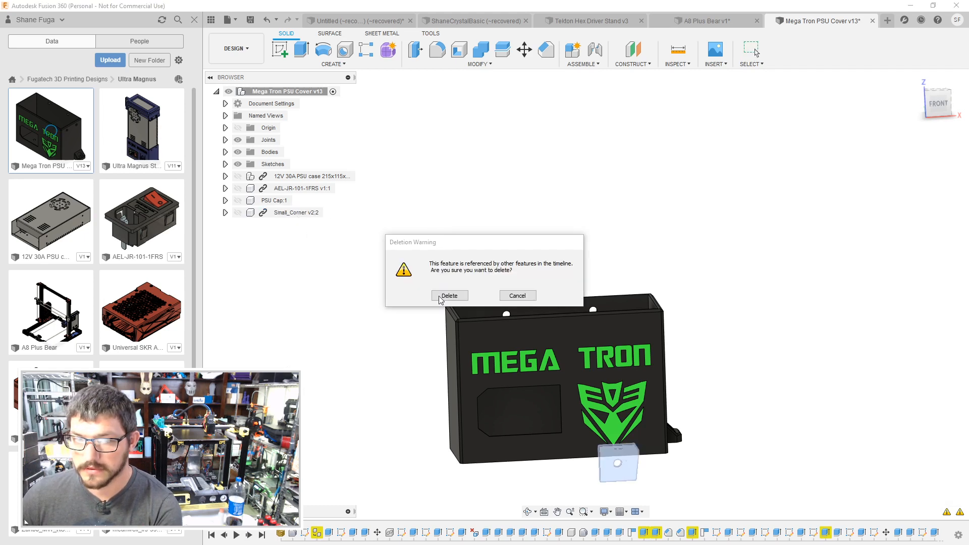
pyautogui.click(443, 296)
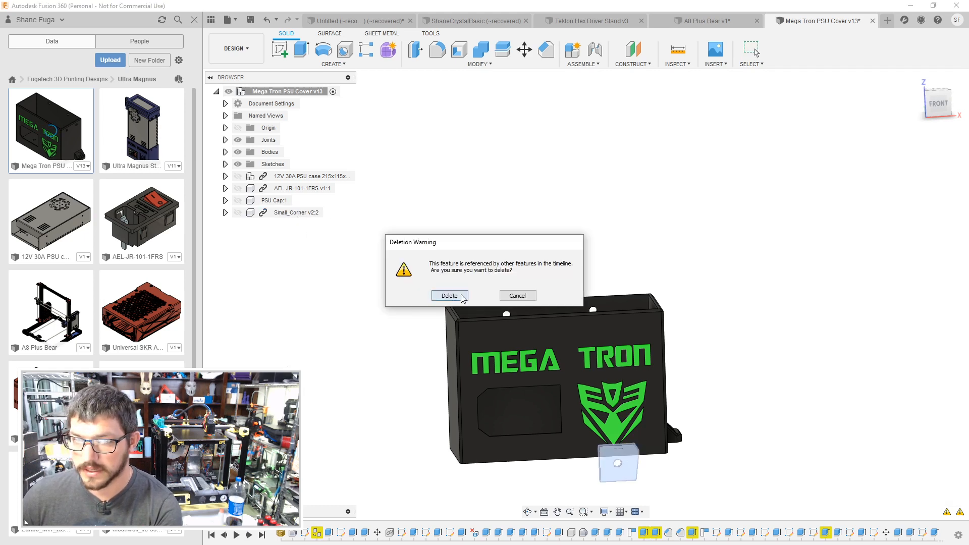
# Step: Show the 12V 30A PSU case, AEL-JR-101-1FRS and PSU Cap components and save the design as a new version
pyautogui.click(237, 188)
pyautogui.click(238, 176)
pyautogui.keyDown('shift'); pyautogui.moveTo(356, 313); pyautogui.dragTo(357, 310, button='middle'); pyautogui.keyUp('shift')
pyautogui.hotkey('ctrl', 's')
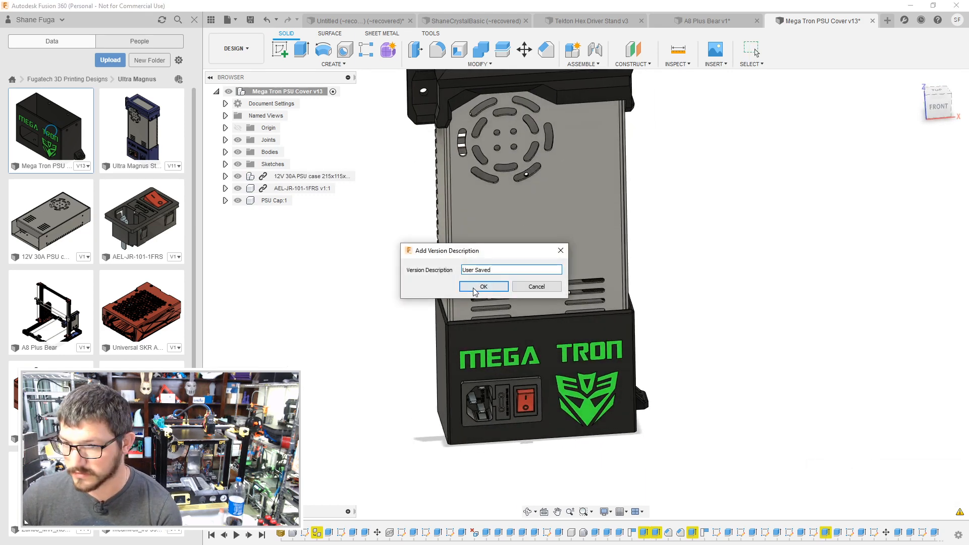
pyautogui.click(495, 286)
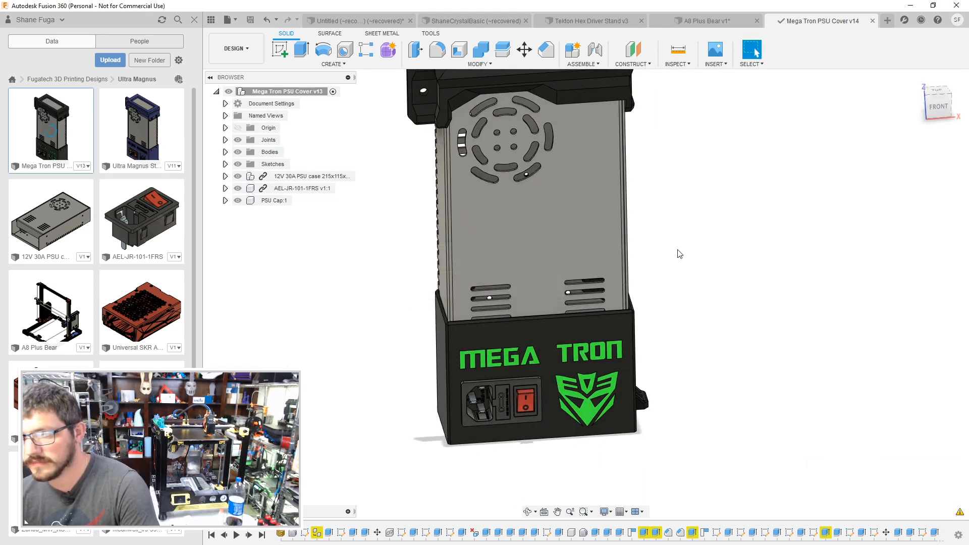
pyautogui.keyDown('shift'); pyautogui.moveTo(776, 260); pyautogui.dragTo(736, 219, button='middle'); pyautogui.keyUp('shift')
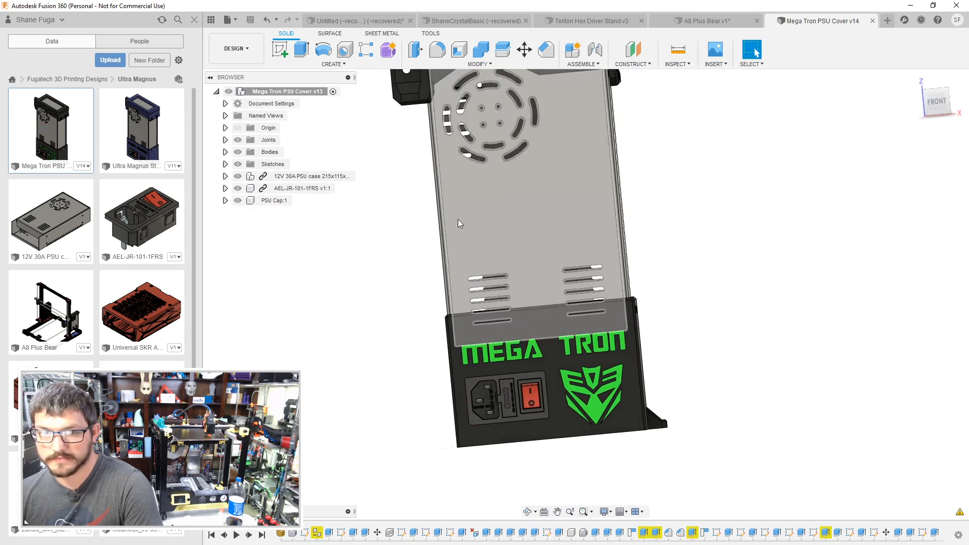
# Step: Try to delete the blue Ultra Magnus PSU design file from the Ultra Magnus project folder
pyautogui.rightClick(163, 138)
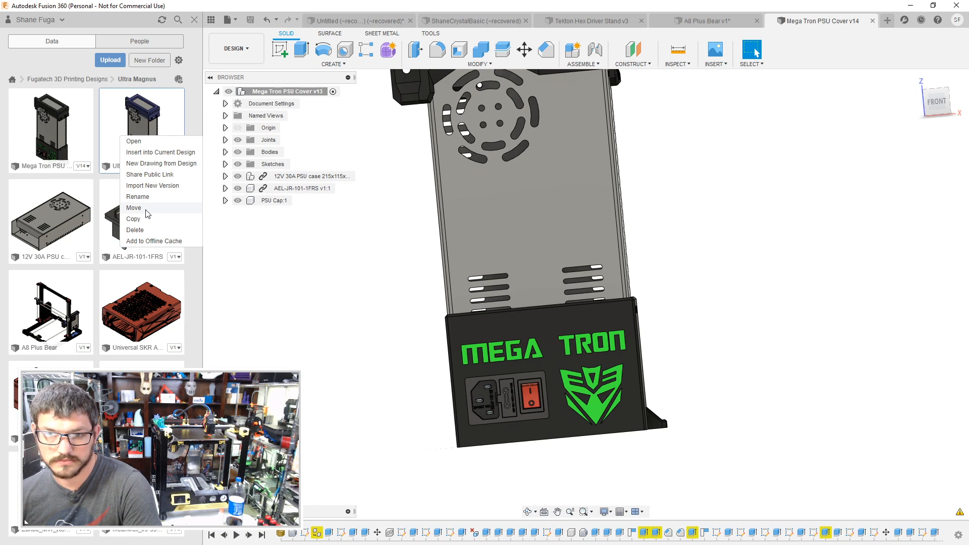
pyautogui.click(144, 229)
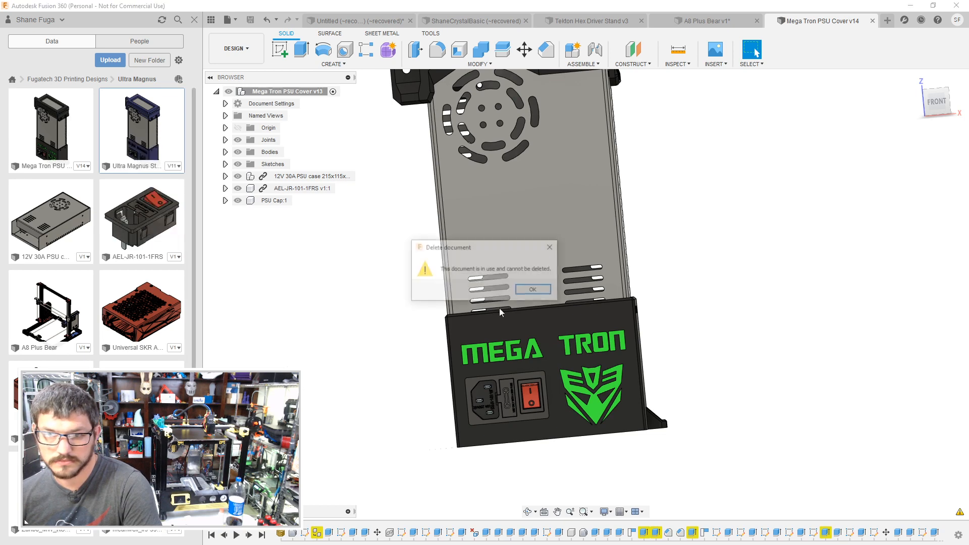
# Step: Remove the inserted Mega Tron PSU Cover component from the A8 Plus Bear assembly
pyautogui.click(525, 291)
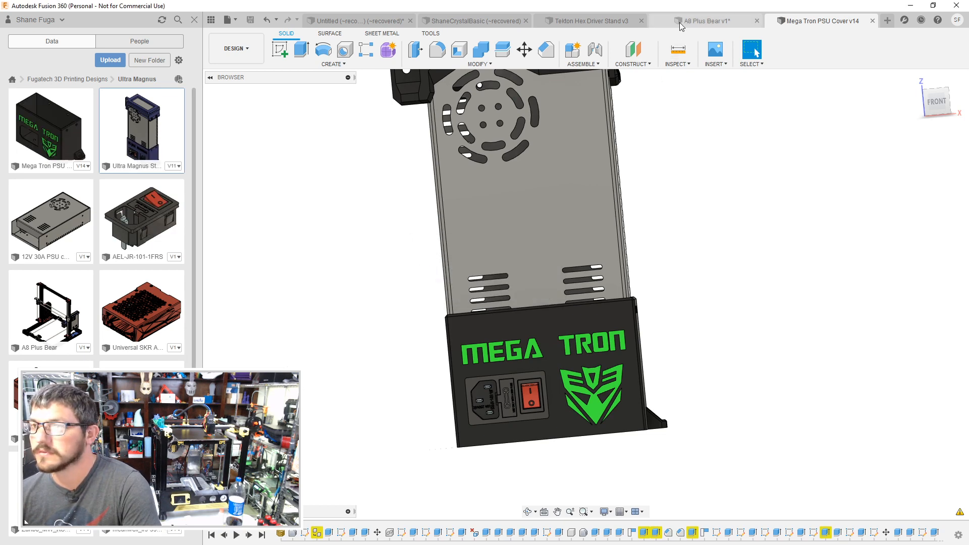
pyautogui.click(679, 22)
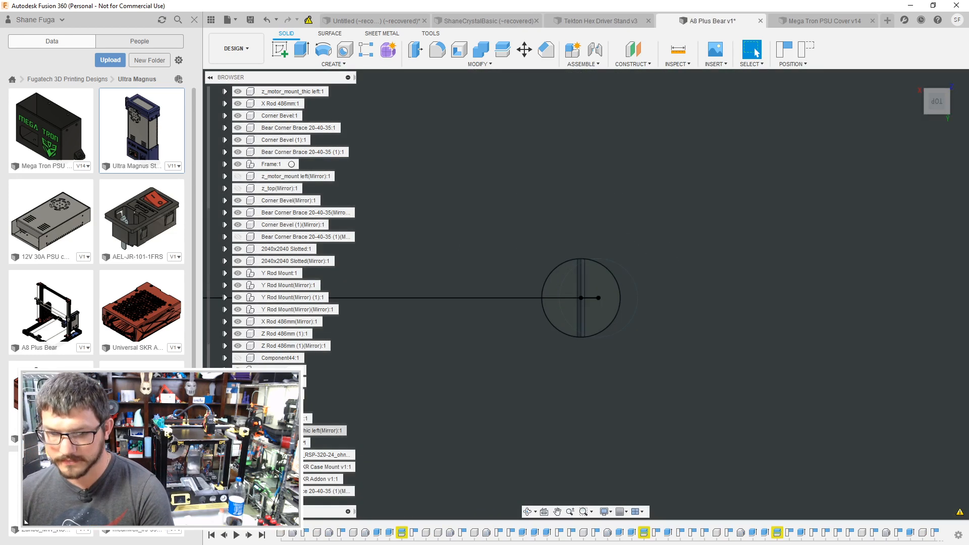
pyautogui.scroll(-4, 280, 292)
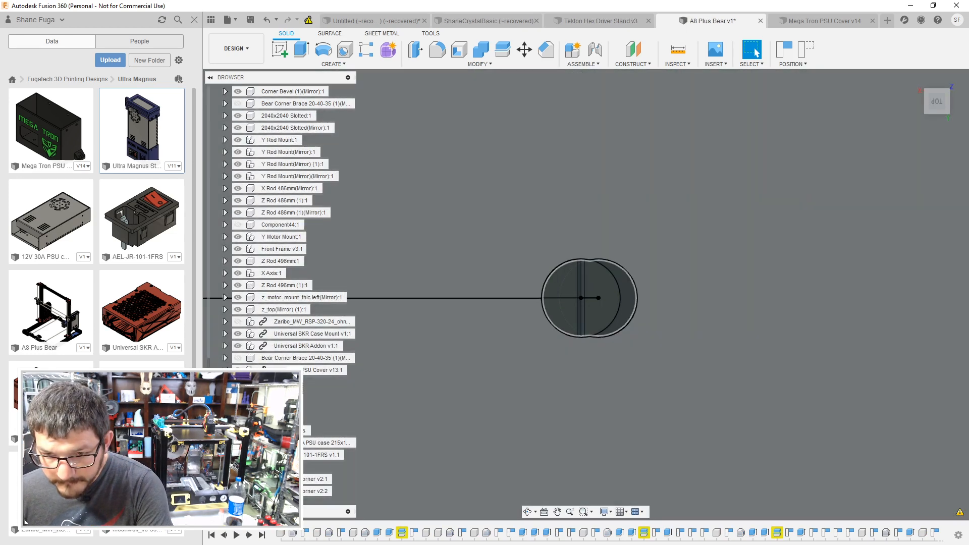
pyautogui.click(386, 370)
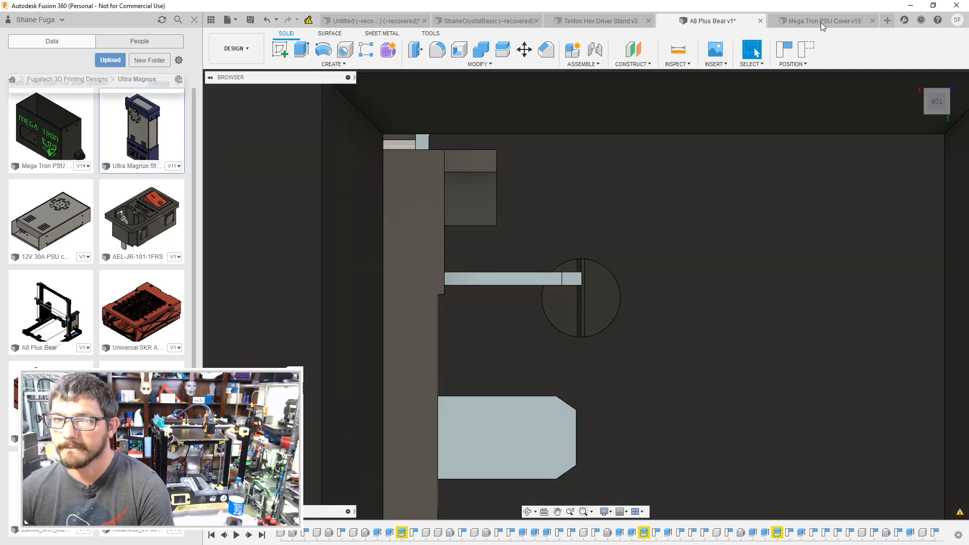
# Step: Return to the Mega Tron PSU Cover design and try again to delete the blue Ultra Magnus file from the project folder
pyautogui.click(820, 22)
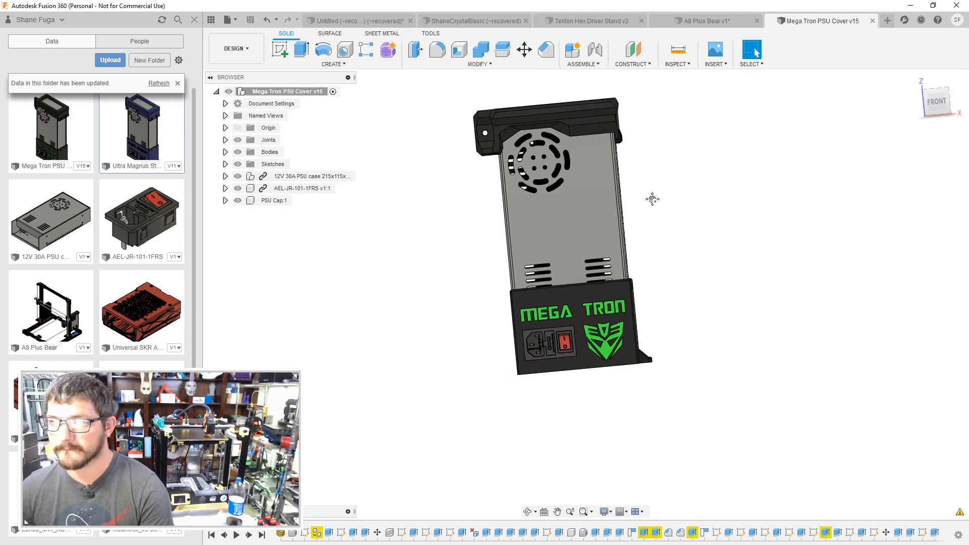
pyautogui.rightClick(145, 133)
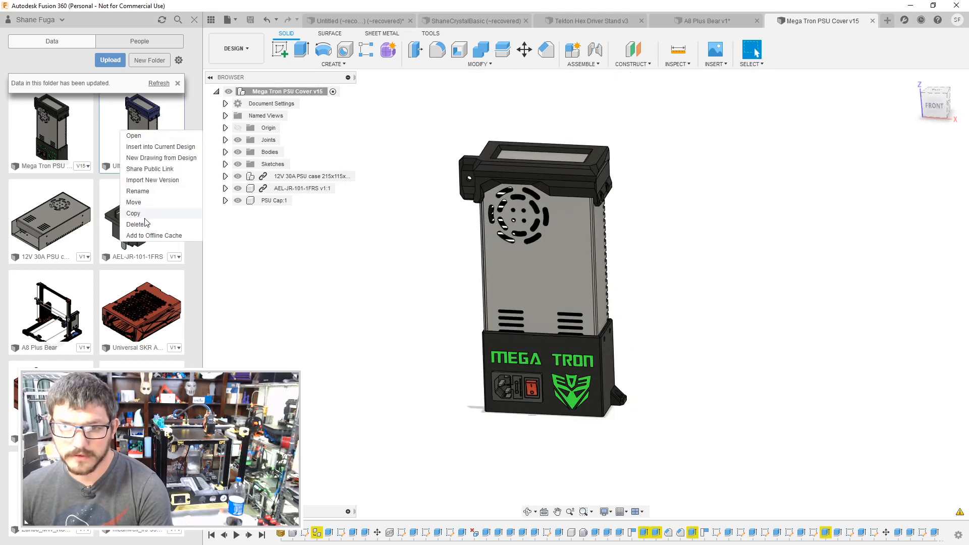
pyautogui.rightClick(122, 155)
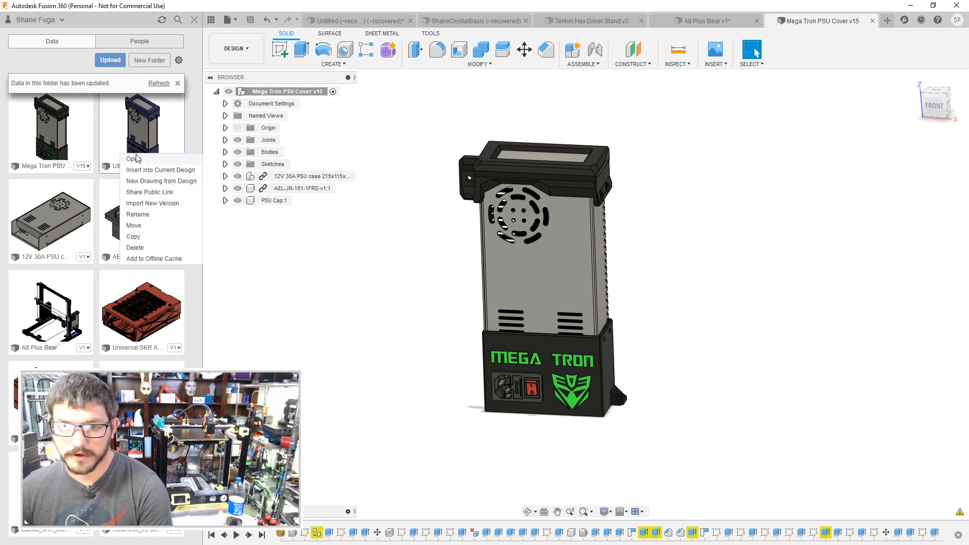
pyautogui.click(133, 248)
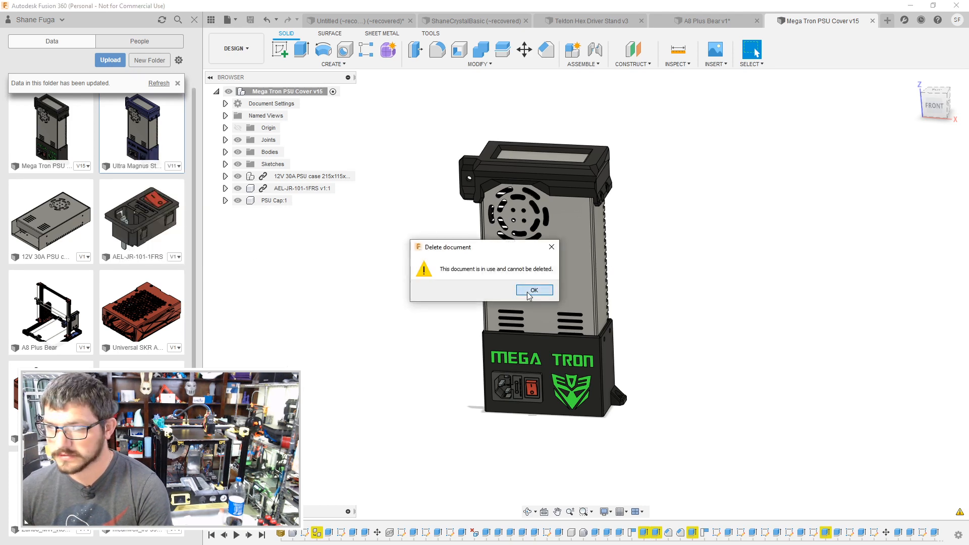
pyautogui.click(529, 292)
# Step: Save the A8 Plus Bear design as a new version with the description "User Saved"
pyautogui.click(706, 20)
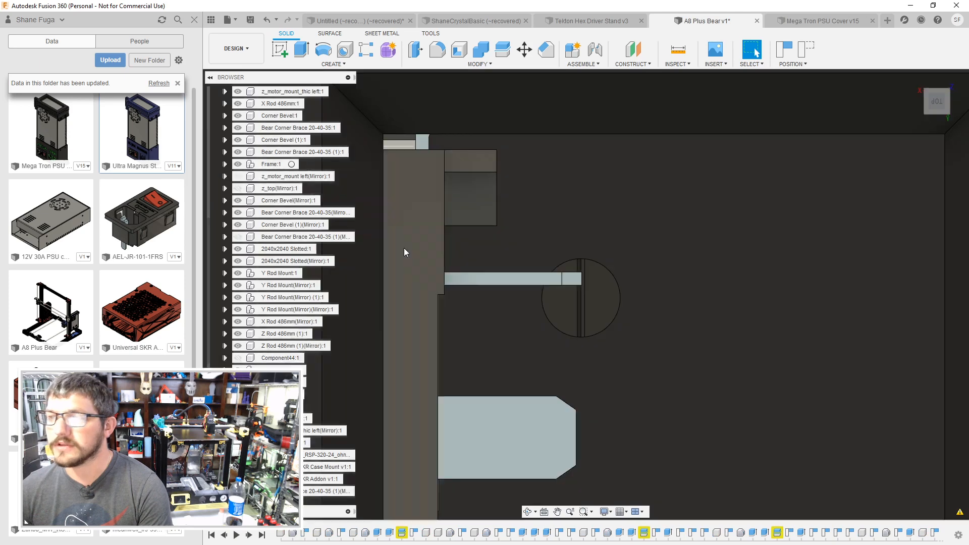
pyautogui.click(507, 212)
pyautogui.hotkey('ctrl', 's')
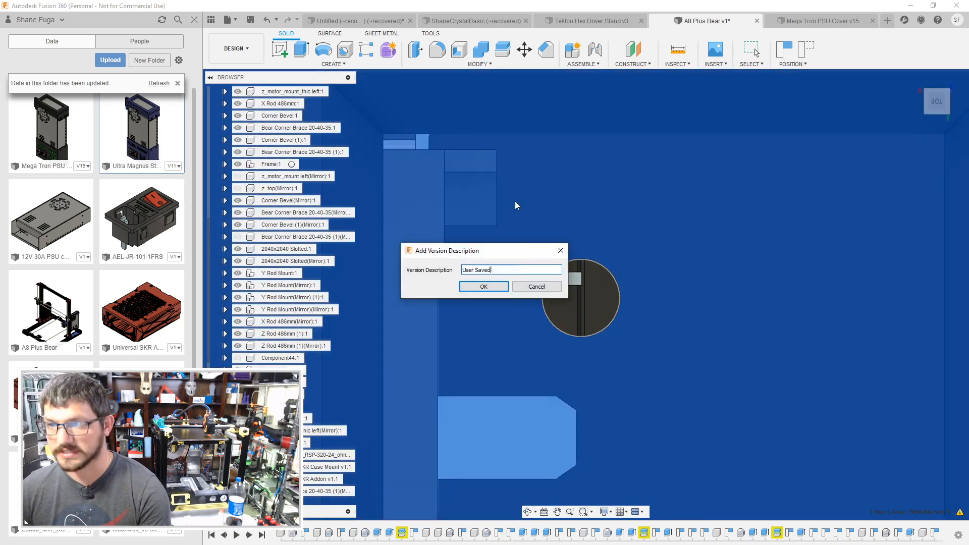
pyautogui.click(494, 286)
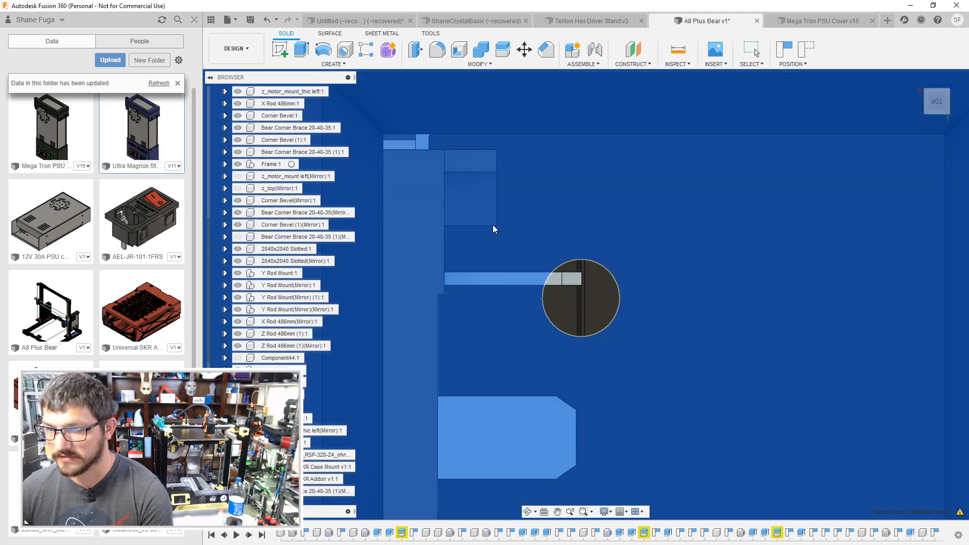
# Step: Retry deleting the blue Ultra Magnus design file with the Mega Tron PSU Cover design active
pyautogui.click(795, 21)
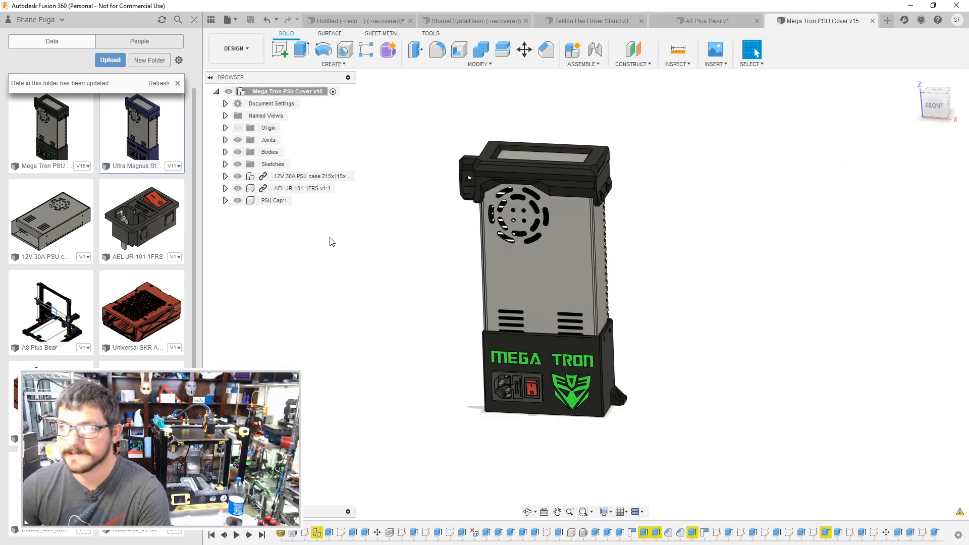
pyautogui.rightClick(180, 135)
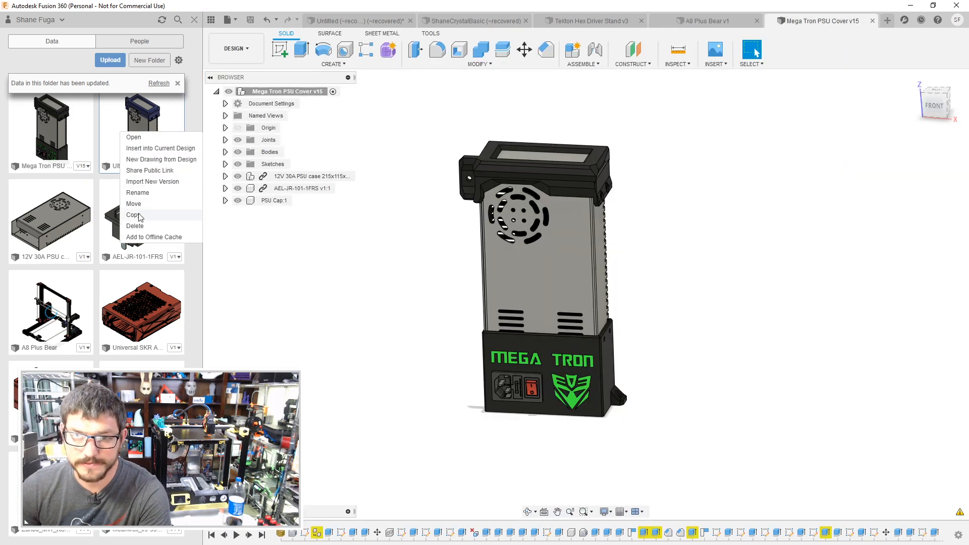
pyautogui.click(139, 226)
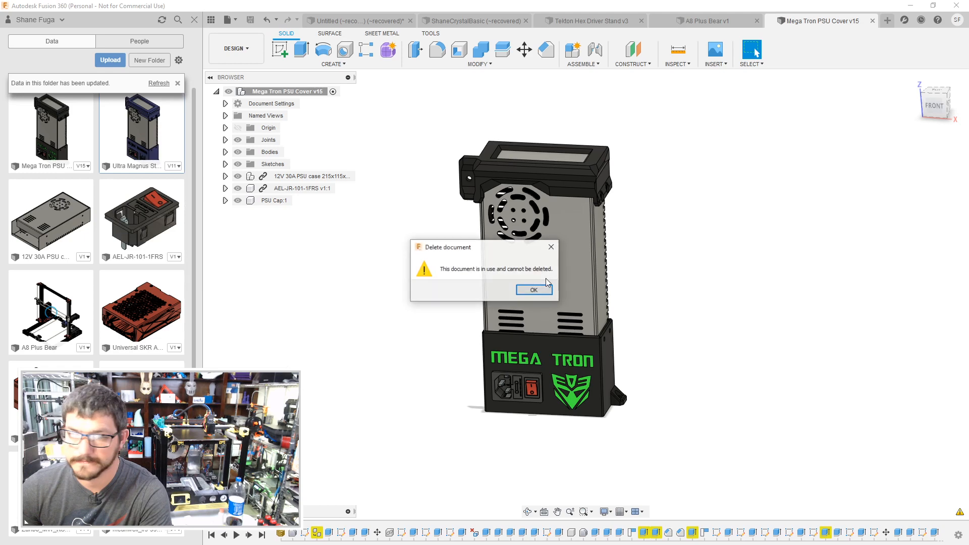
pyautogui.click(534, 290)
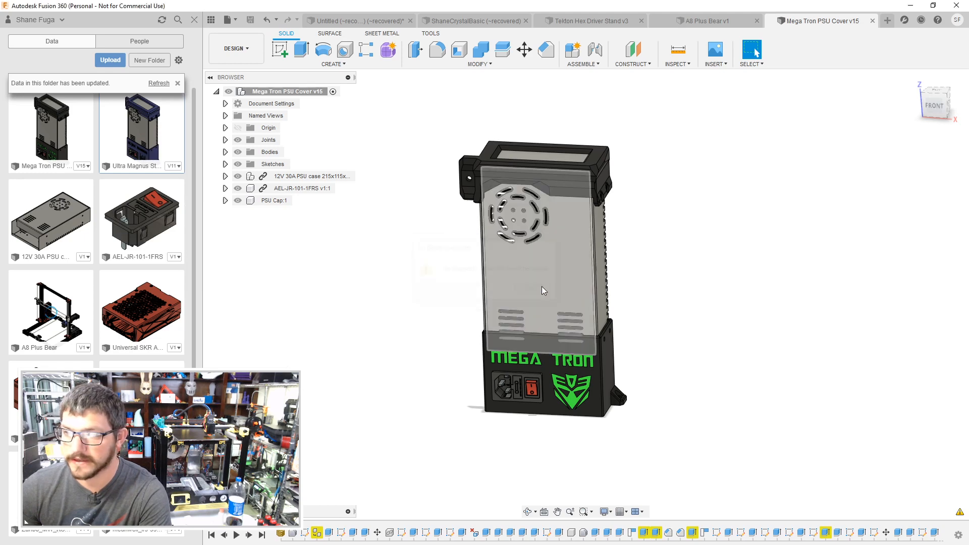
# Step: Delete the green lettering and emblem bodies, from Face1 through E, from the PSU cover design
pyautogui.scroll(4, 656, 268)
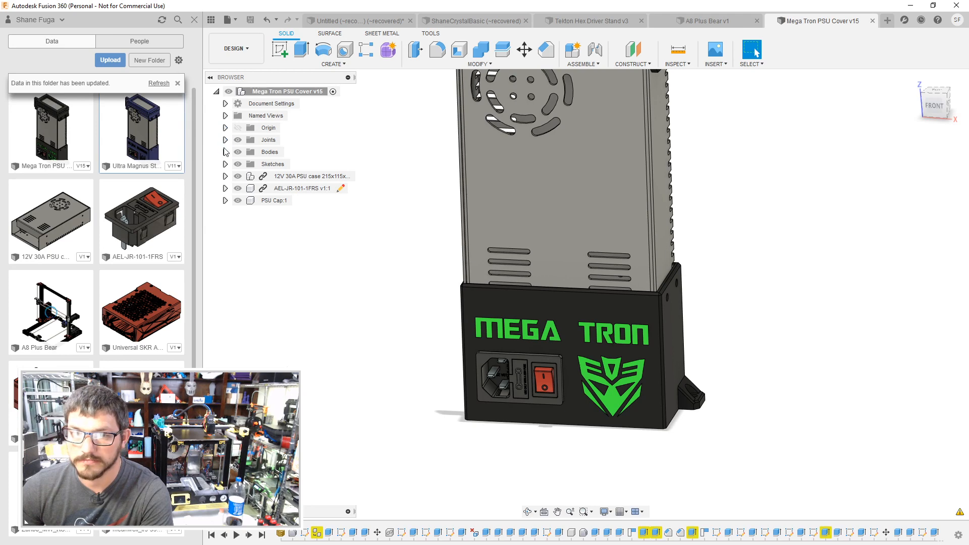
pyautogui.click(225, 152)
pyautogui.click(277, 176)
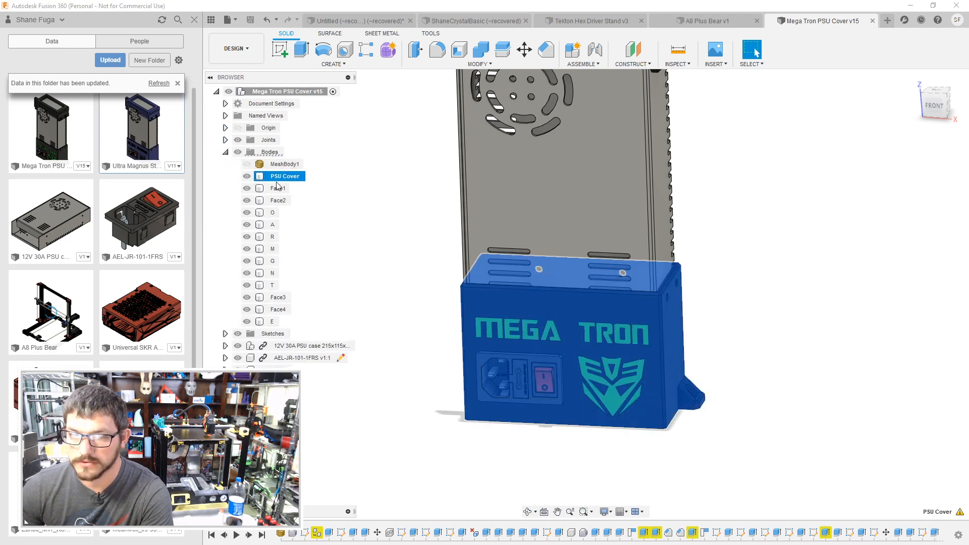
pyautogui.click(277, 188)
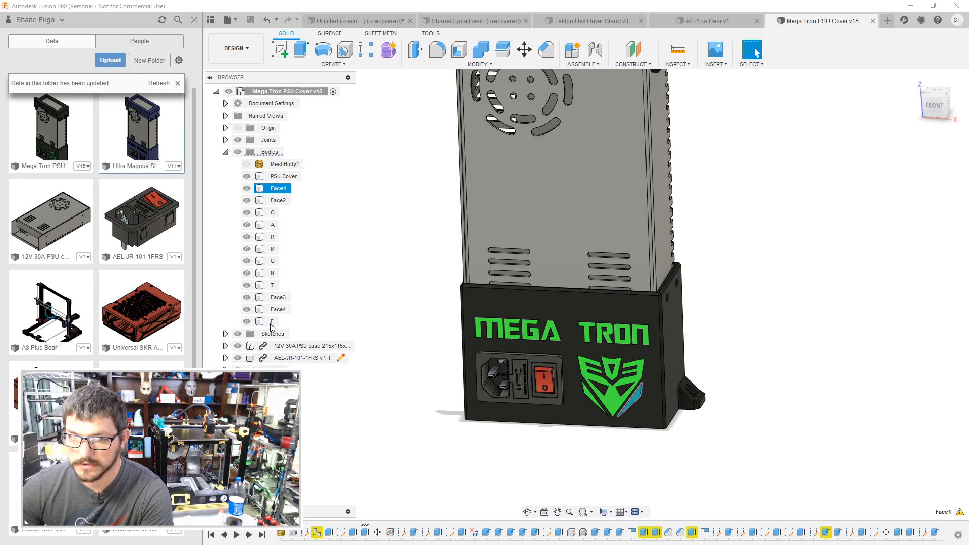
pyautogui.keyDown('shift'); pyautogui.click(273, 321); pyautogui.keyUp('shift')
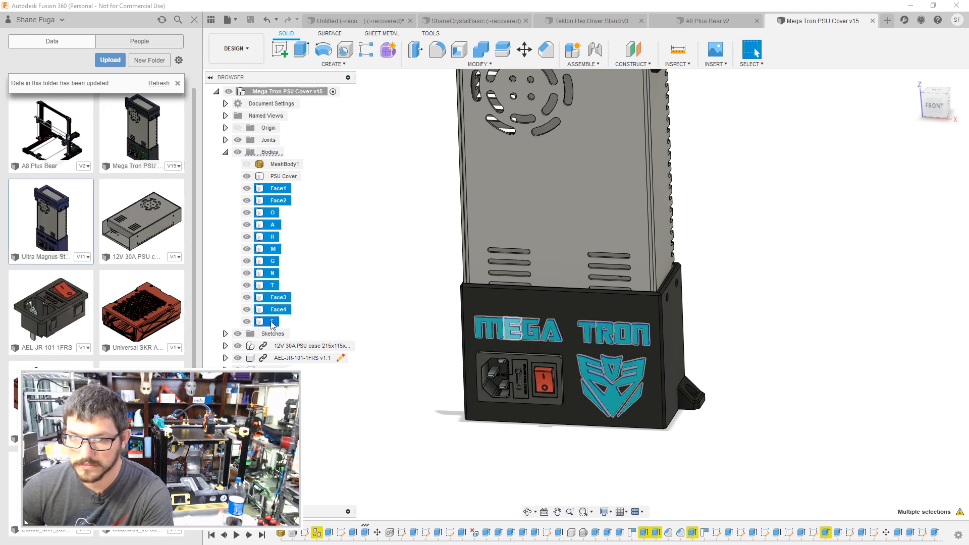
pyautogui.press('Delete')
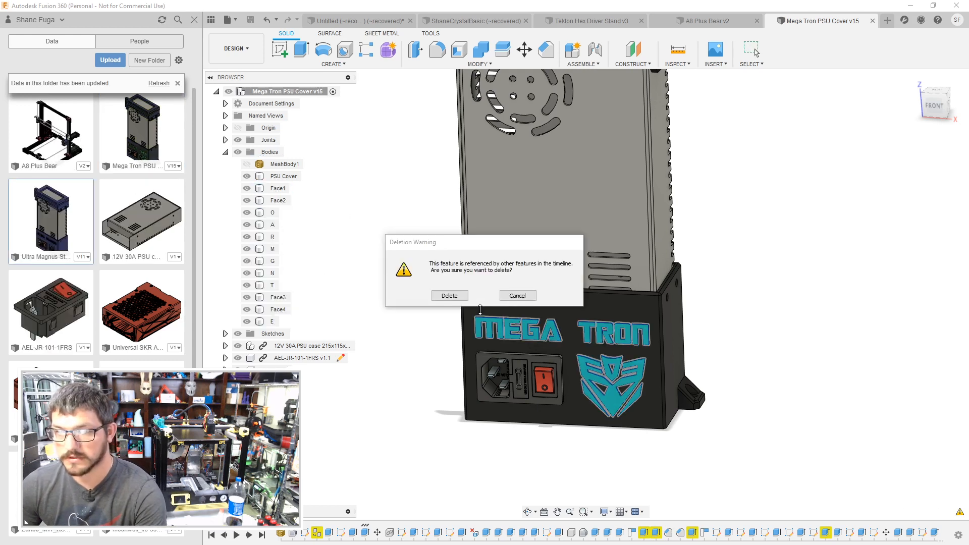
pyautogui.click(449, 295)
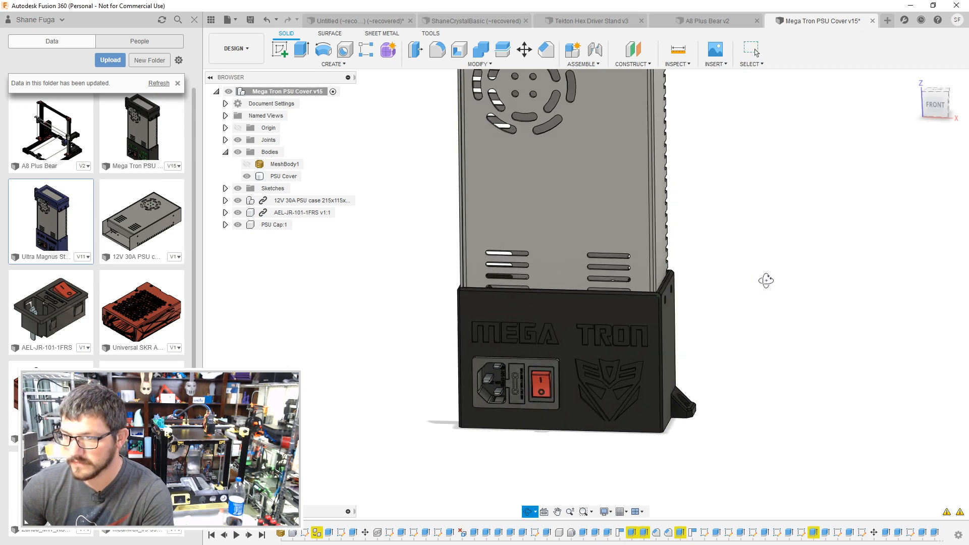
# Step: Start an Extrude on the recessed lettering of the PSU cover's front, selecting the M, E, G, A, T, R and O profiles
pyautogui.scroll(10, 558, 334)
pyautogui.press('e')
pyautogui.click(348, 300)
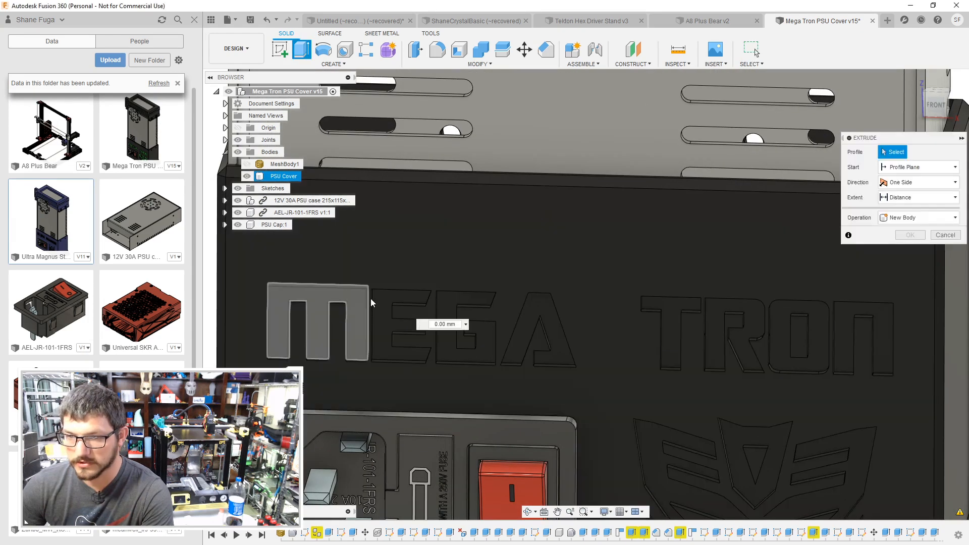
pyautogui.click(404, 302)
pyautogui.click(487, 303)
pyautogui.click(540, 305)
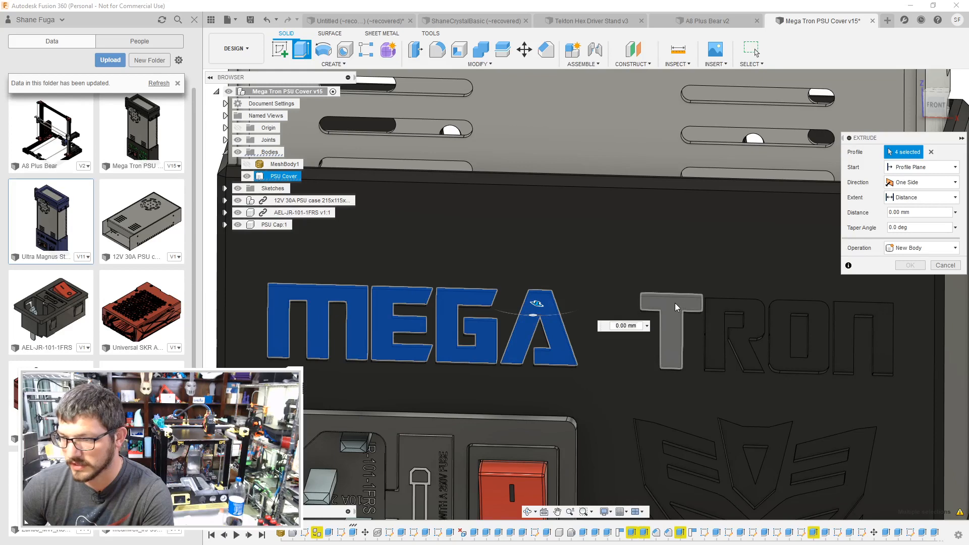
pyautogui.click(661, 303)
pyautogui.click(737, 313)
pyautogui.click(812, 323)
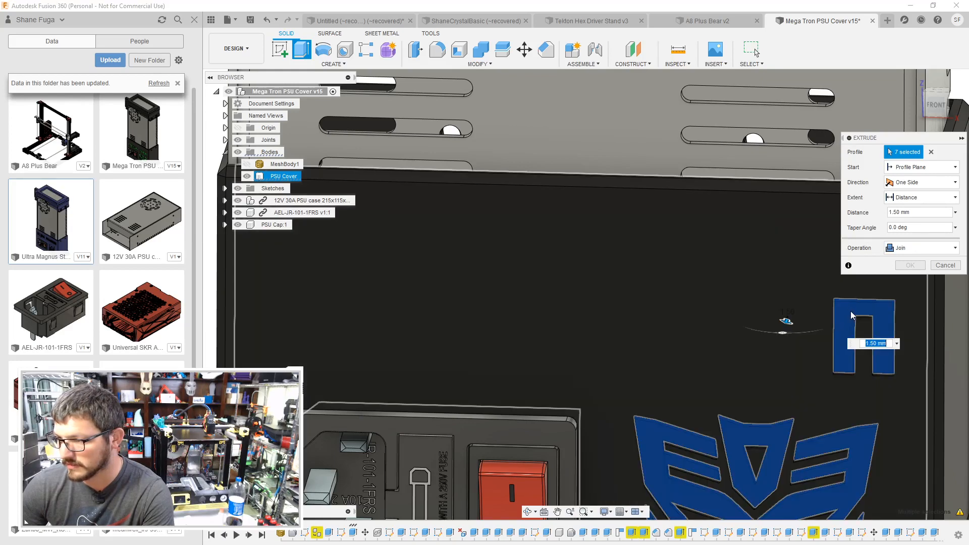
# Step: Clear the trial -0.7 mm extrusion distance and add the recessed N of TRON to the selected profiles
pyautogui.write('-0.7')
pyautogui.press('Return')
pyautogui.click(912, 212)
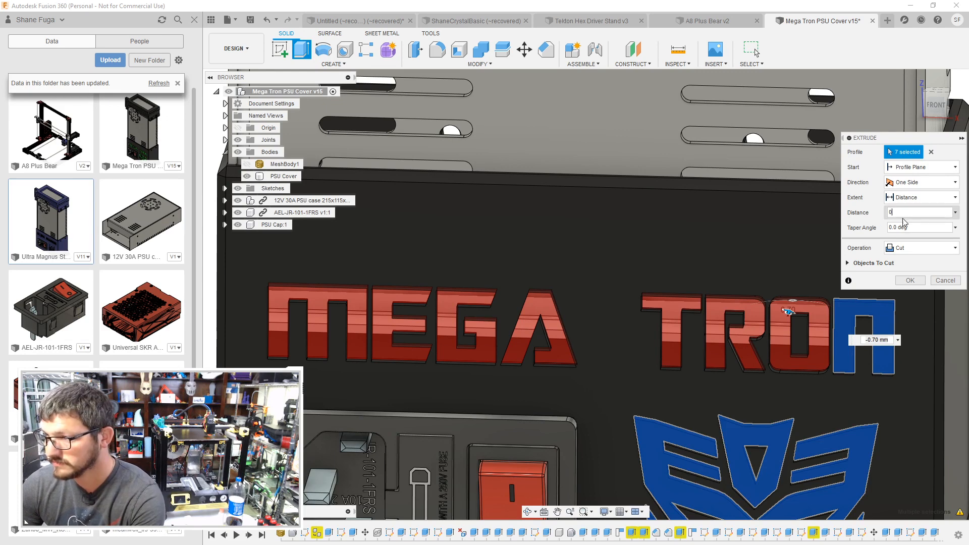
pyautogui.press('BackSpace')
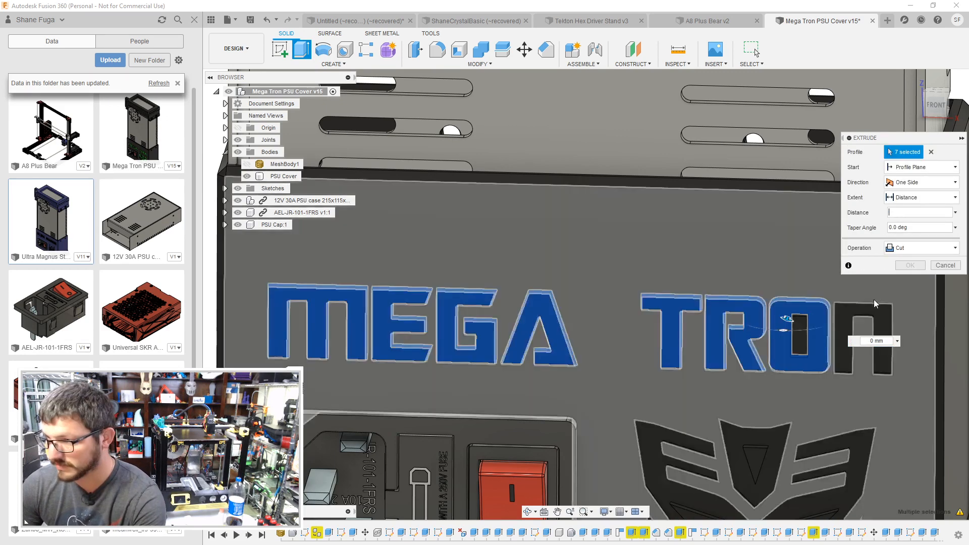
pyautogui.click(876, 305)
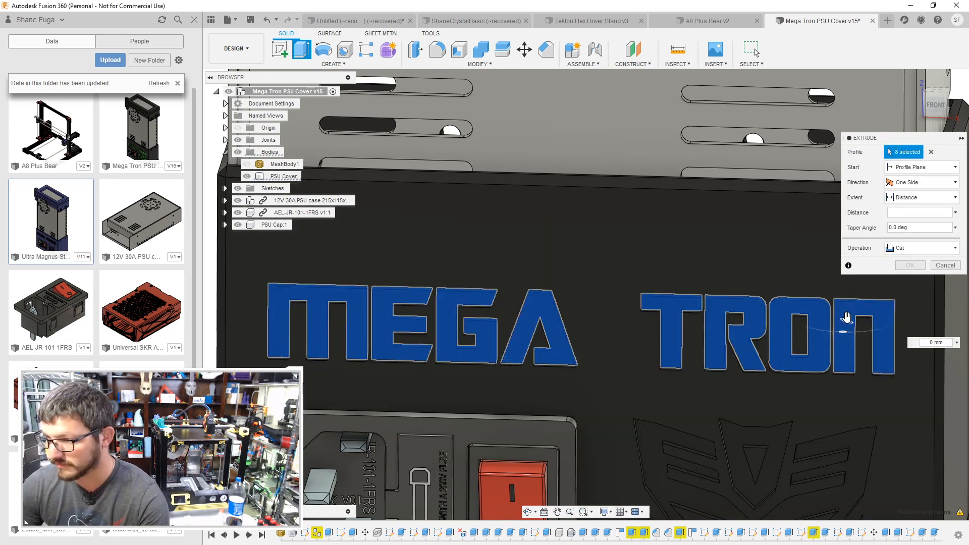
# Step: Add the emblem's main face and its lower side pieces to the extrusion profiles, resetting the distance to 0
pyautogui.moveTo(733, 343); pyautogui.dragTo(711, 200, button='middle')
pyautogui.click(753, 307)
pyautogui.click(641, 347)
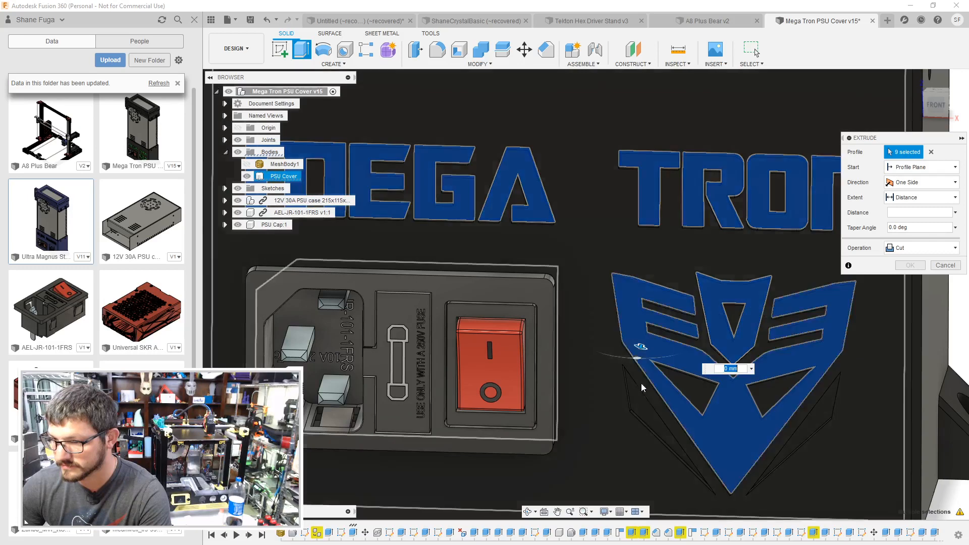
pyautogui.click(633, 406)
pyautogui.moveTo(823, 409); pyautogui.dragTo(861, 326)
pyautogui.moveTo(931, 213); pyautogui.dragTo(844, 210)
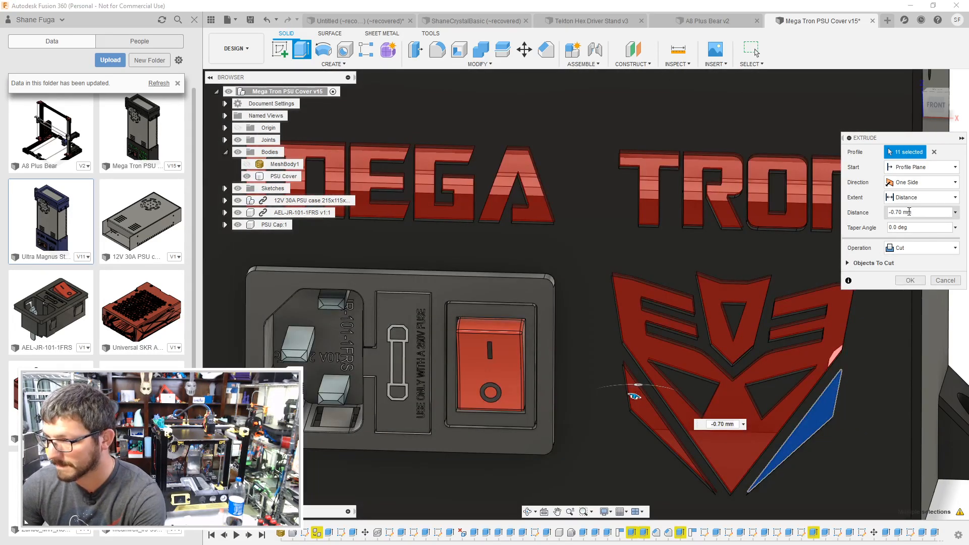
pyautogui.doubleClick(908, 212)
pyautogui.press('BackSpace')
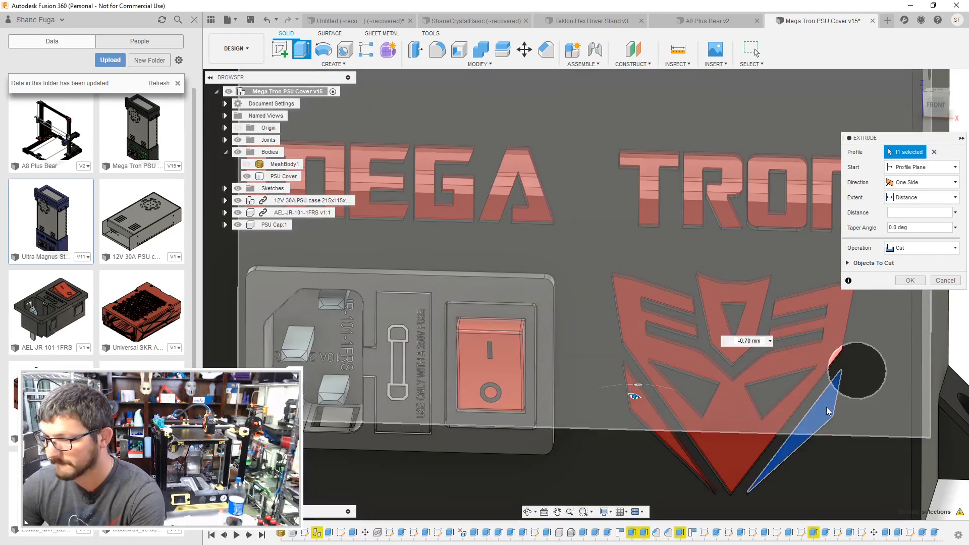
pyautogui.click(828, 411)
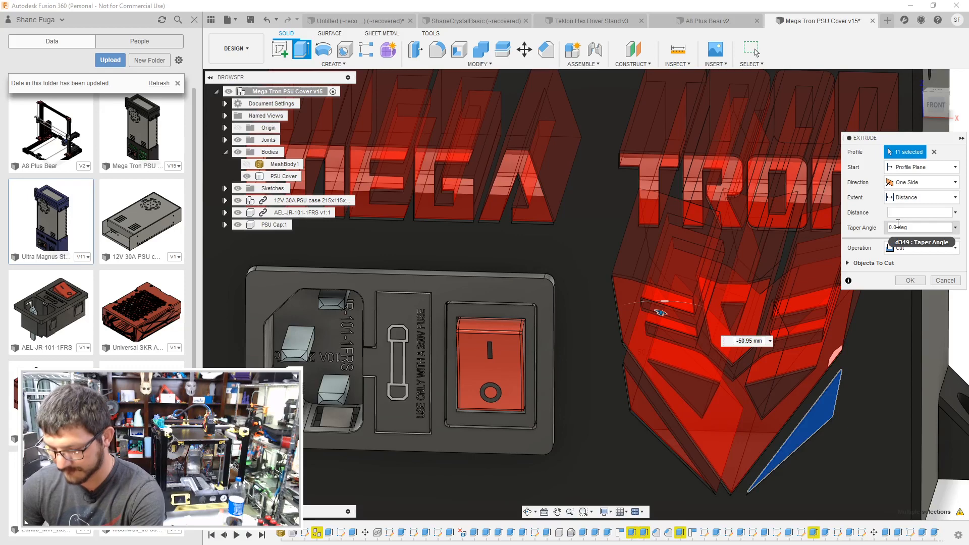
pyautogui.write('0')
pyautogui.click(823, 419)
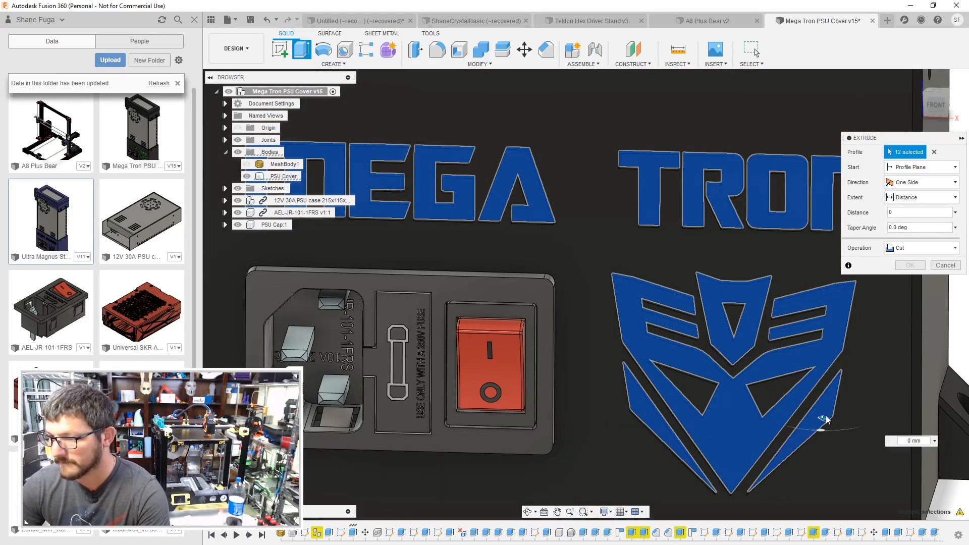
# Step: Fill the recesses with a 1.5 mm Join extrusion and save the PSU cover design with the description "User Saved"
pyautogui.write('1.5')
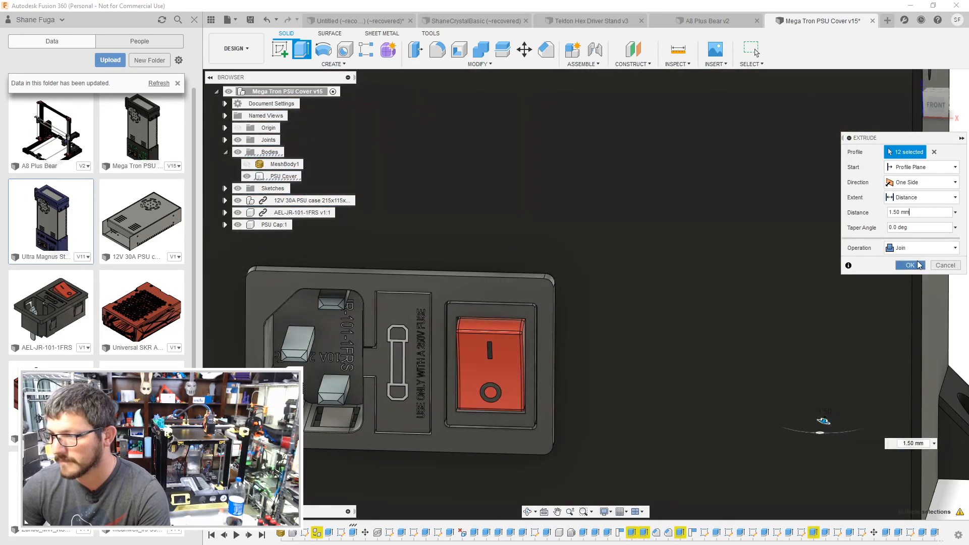
pyautogui.press('Return')
pyautogui.scroll(-6, 748, 327)
pyautogui.keyDown('shift'); pyautogui.moveTo(725, 288); pyautogui.dragTo(812, 299, button='middle'); pyautogui.keyUp('shift')
pyautogui.hotkey('ctrl', 's')
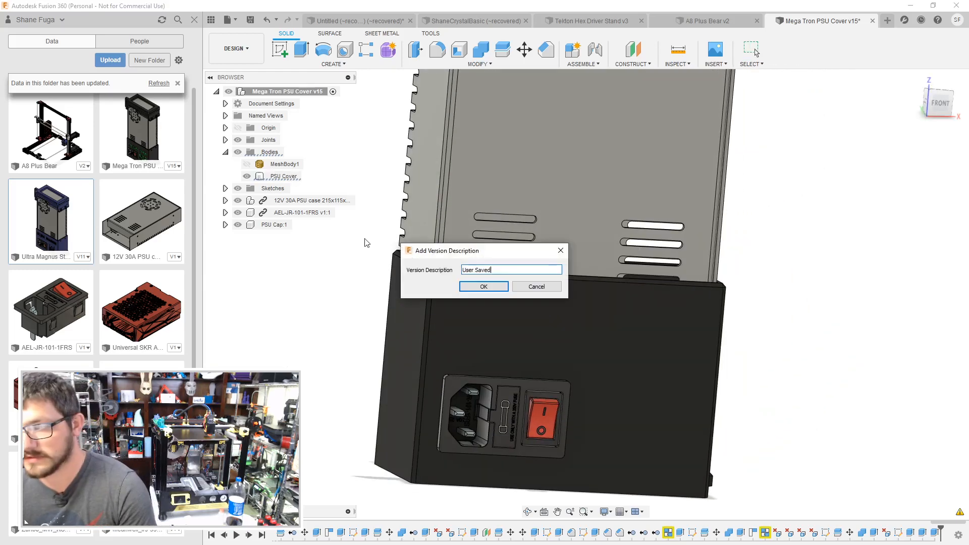
pyautogui.click(480, 284)
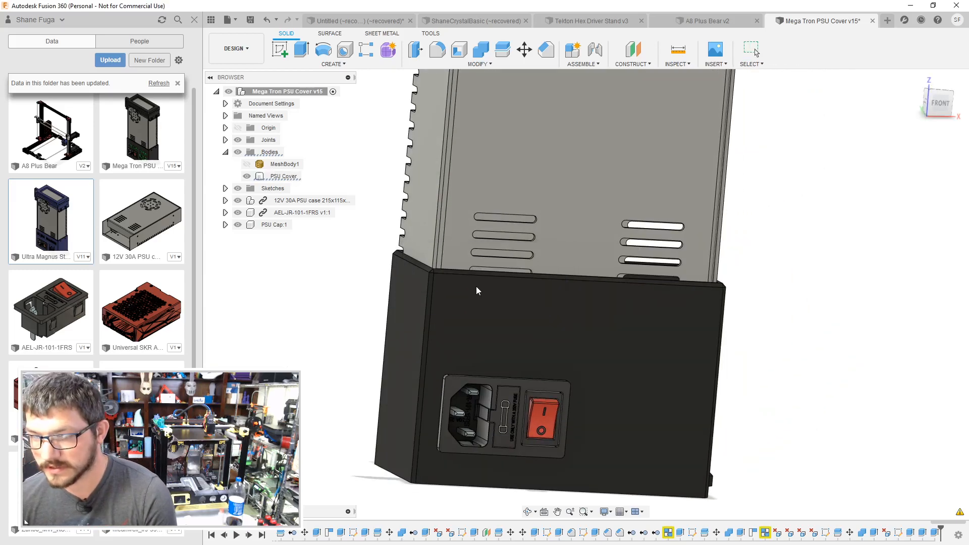
# Step: Discard the Mega Tron PSU Cover's design history by turning off history capture, and turn capture back on
pyautogui.rightClick(277, 96)
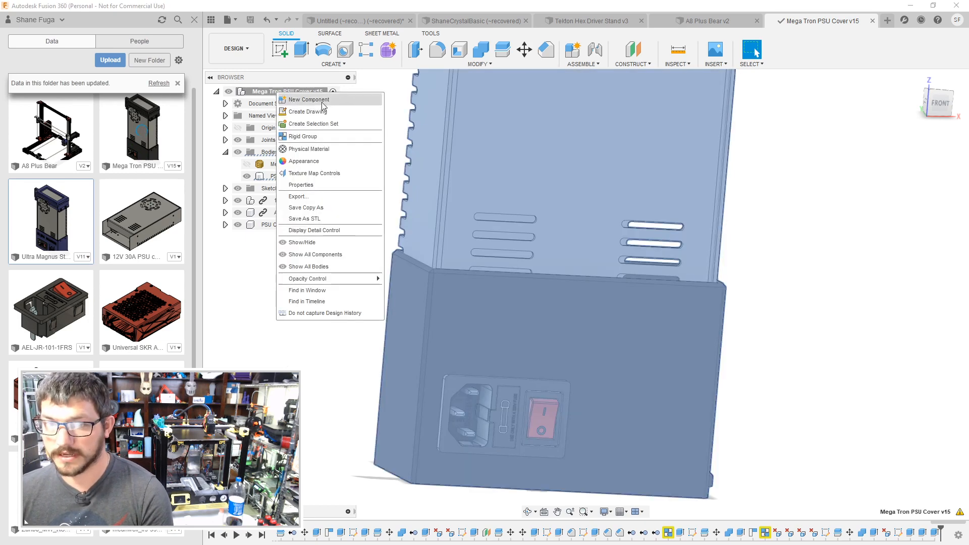
pyautogui.click(324, 313)
pyautogui.click(503, 293)
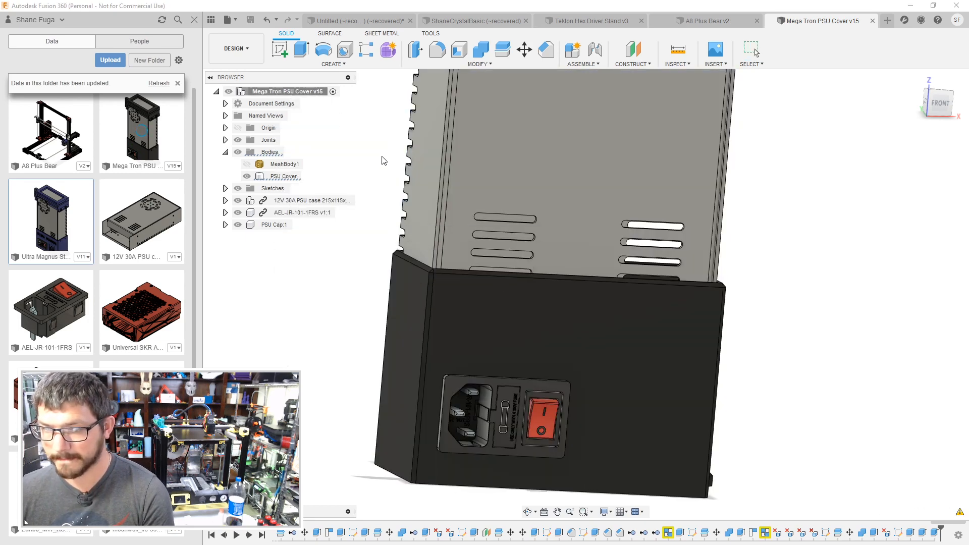
pyautogui.rightClick(296, 92)
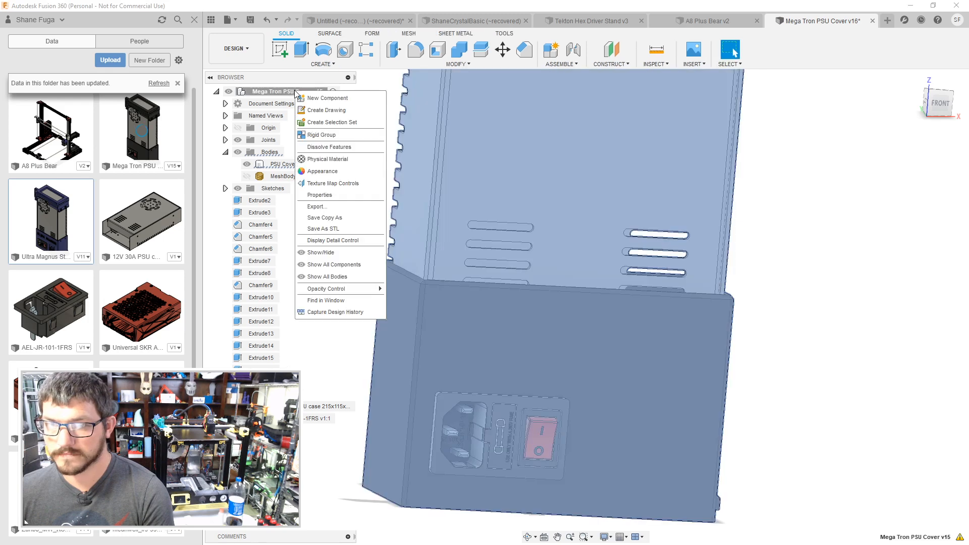
pyautogui.click(356, 313)
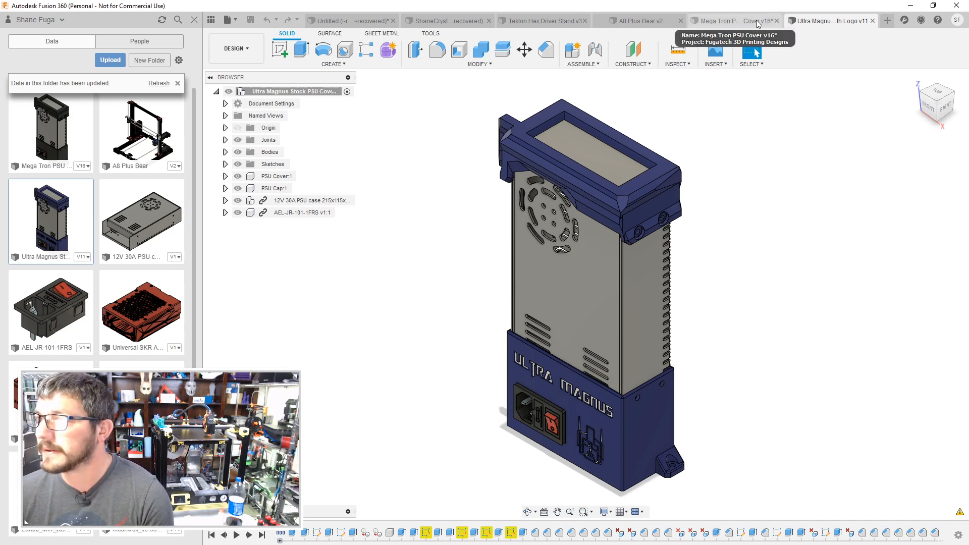
# Step: Examine the front of the Ultra Magnus PSU cover and select Sketch45 in its design history
pyautogui.keyDown('shift'); pyautogui.moveTo(685, 247); pyautogui.dragTo(713, 224, button='middle'); pyautogui.keyUp('shift')
pyautogui.moveTo(438, 382); pyautogui.dragTo(401, 299, button='middle')
pyautogui.scroll(-8, 879, 538)
pyautogui.scroll(-10, 880, 539)
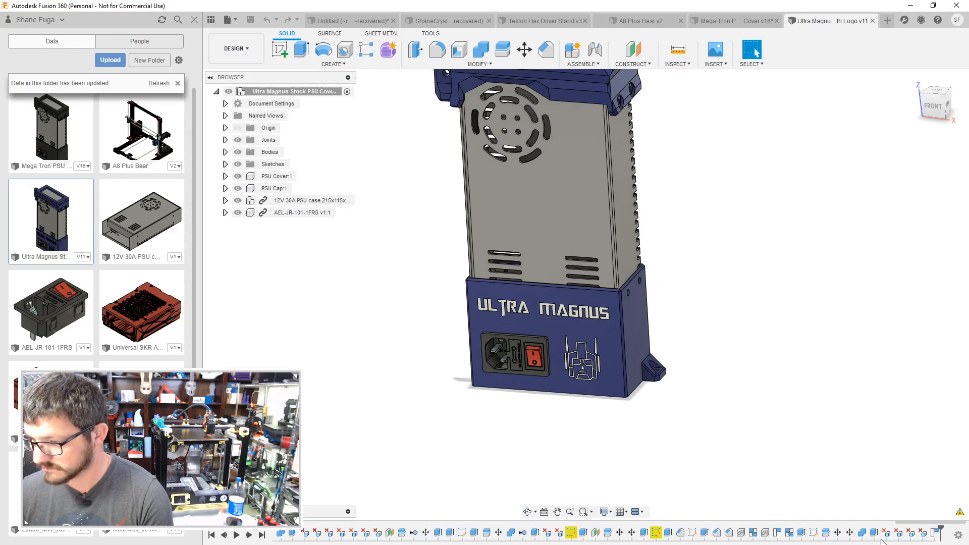
pyautogui.click(813, 534)
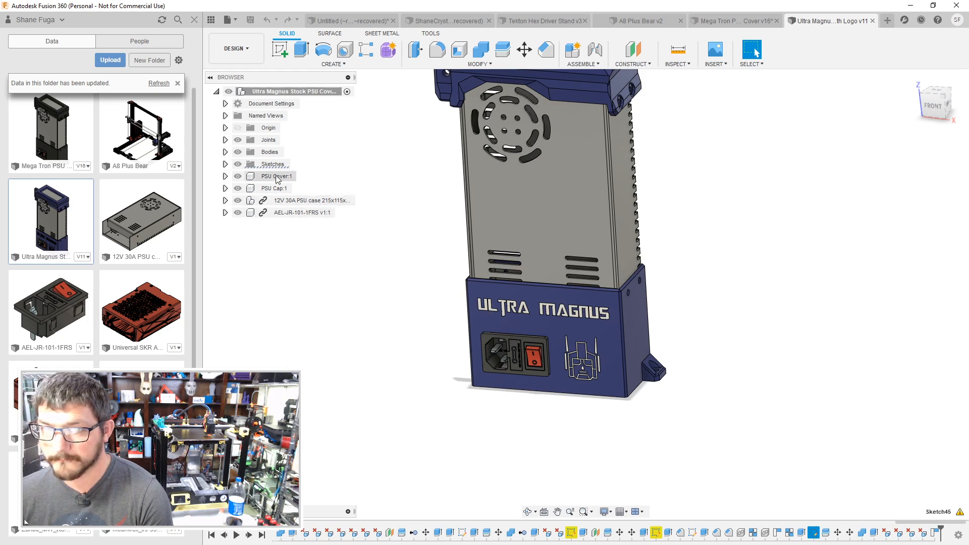
pyautogui.scroll(2, 509, 314)
pyautogui.scroll(2, 509, 312)
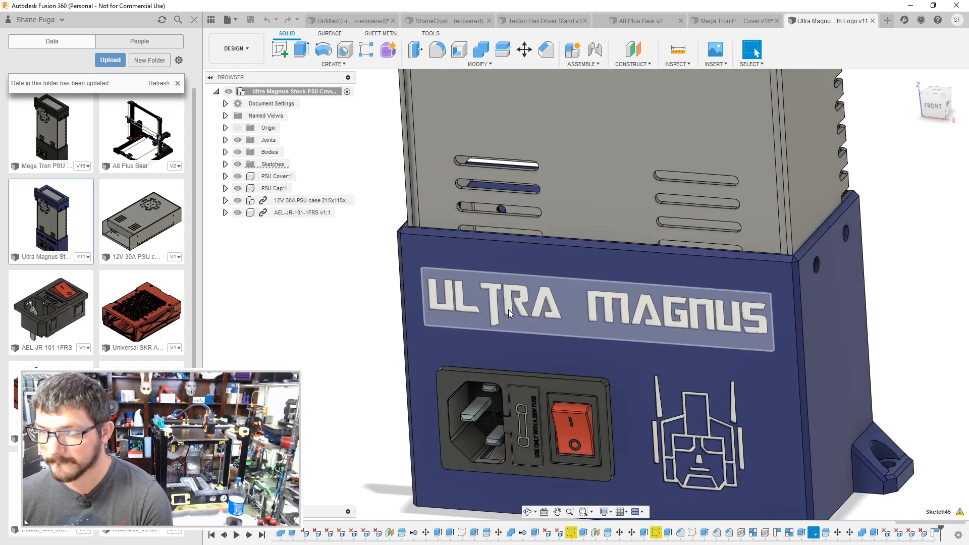
# Step: Try to edit the feature behind the Ultra Magnus PSU cover's front face
pyautogui.rightClick(508, 310)
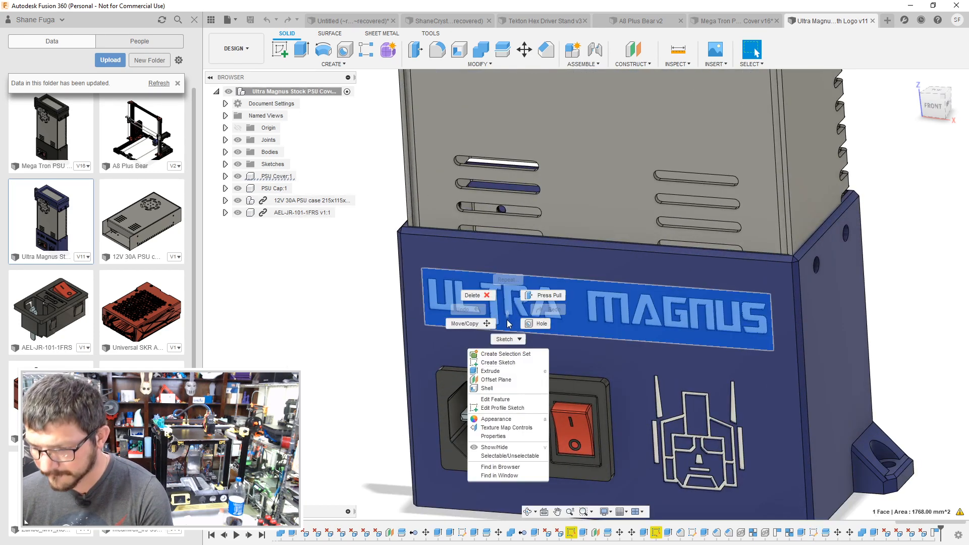
pyautogui.click(553, 347)
pyautogui.press('Escape')
pyautogui.rightClick(558, 347)
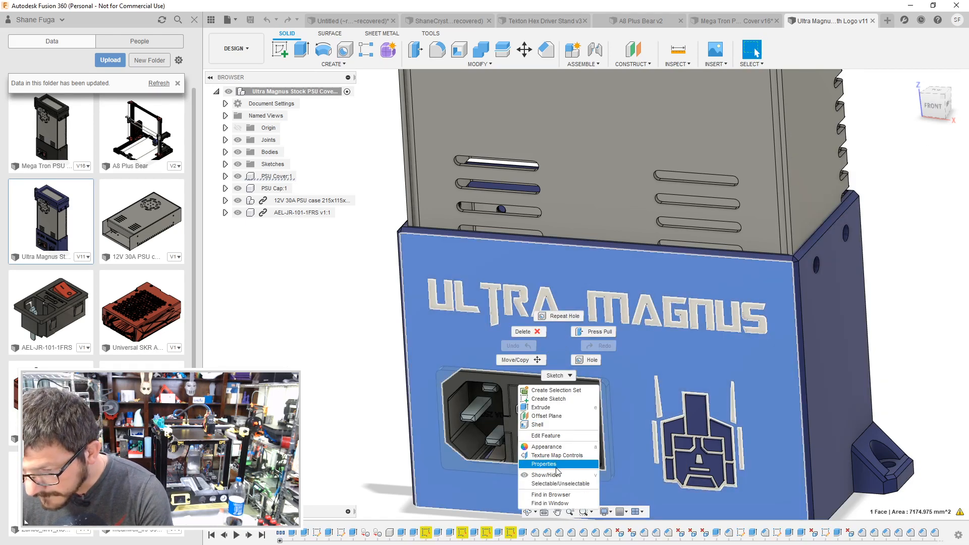
pyautogui.click(558, 437)
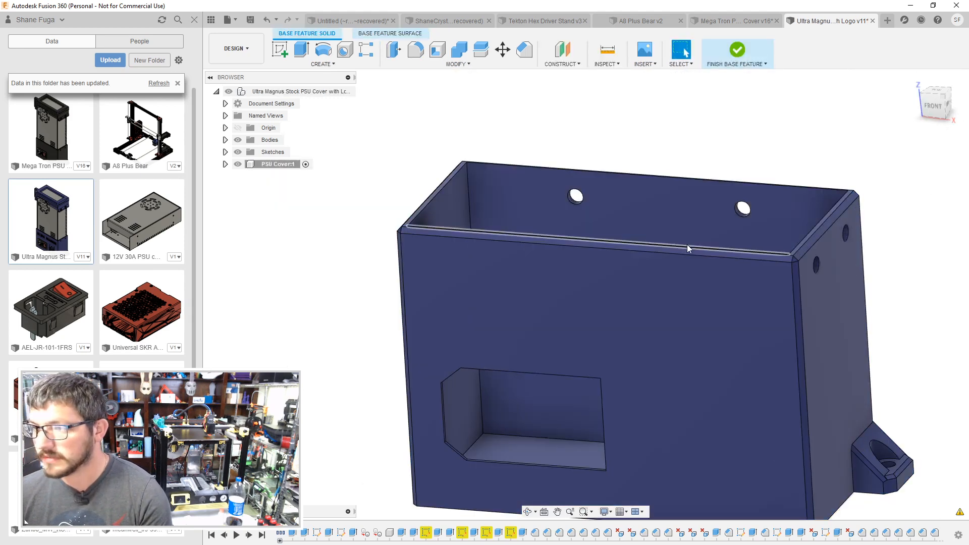
pyautogui.hotkey('ctrl', 'z')
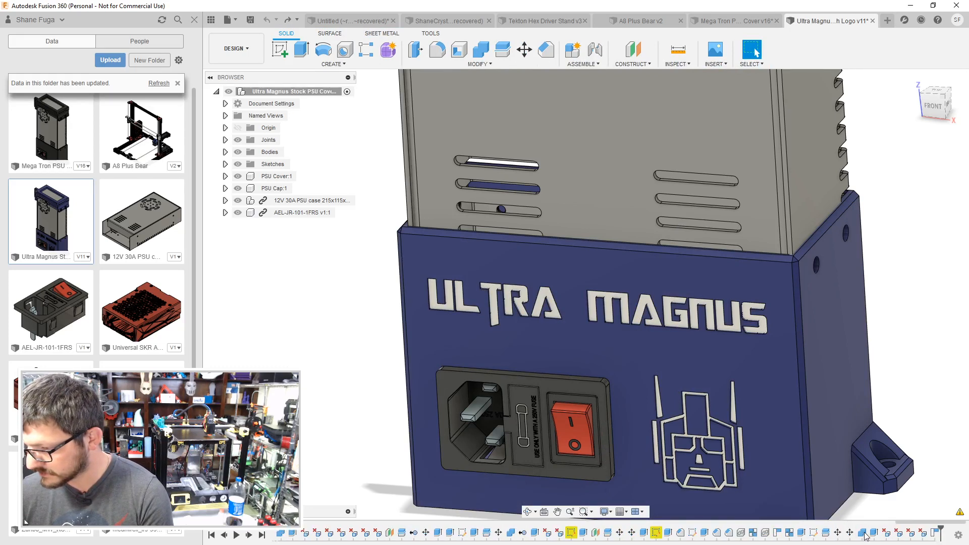
# Step: Look through the Ultra Magnus design history for the lettering's source, checking Combine3, Sketch45 and Sketch16
pyautogui.click(858, 535)
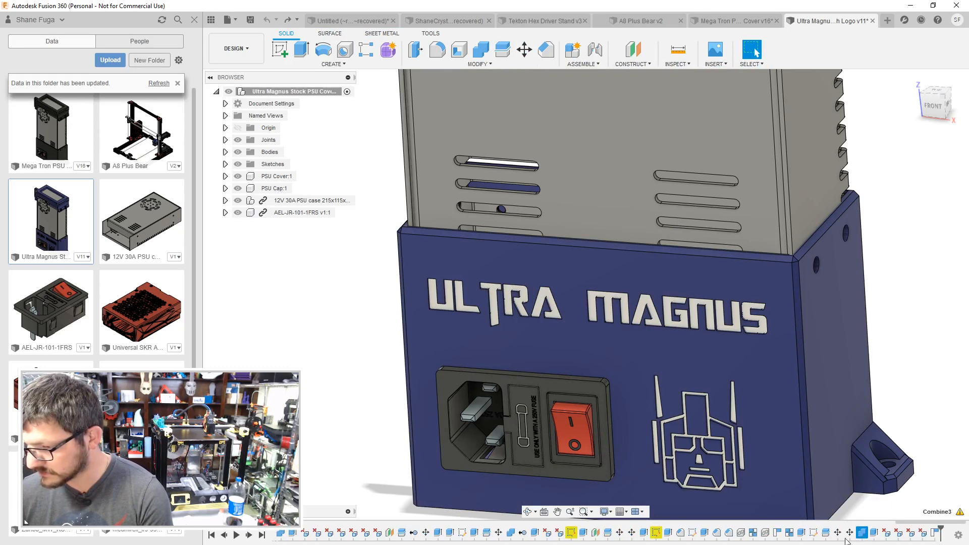
pyautogui.click(801, 533)
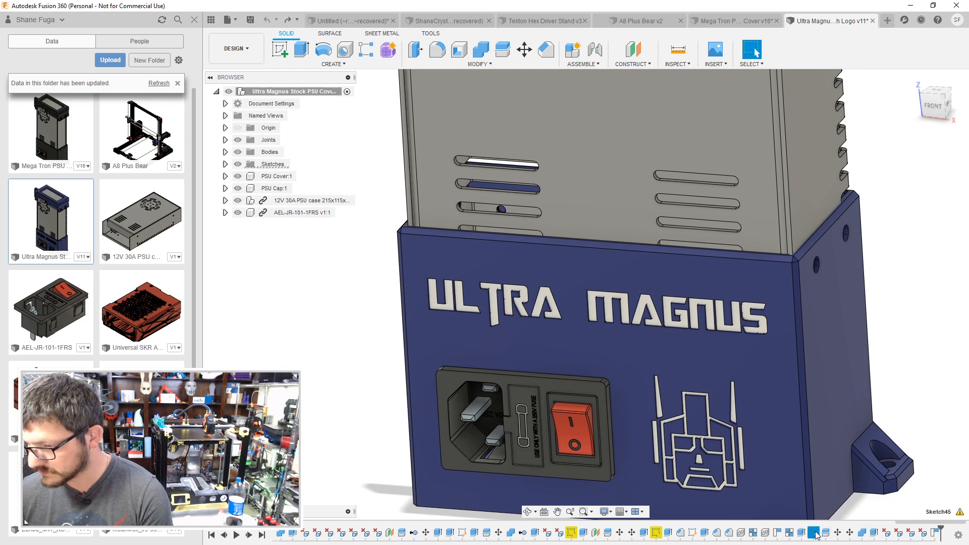
pyautogui.doubleClick(814, 533)
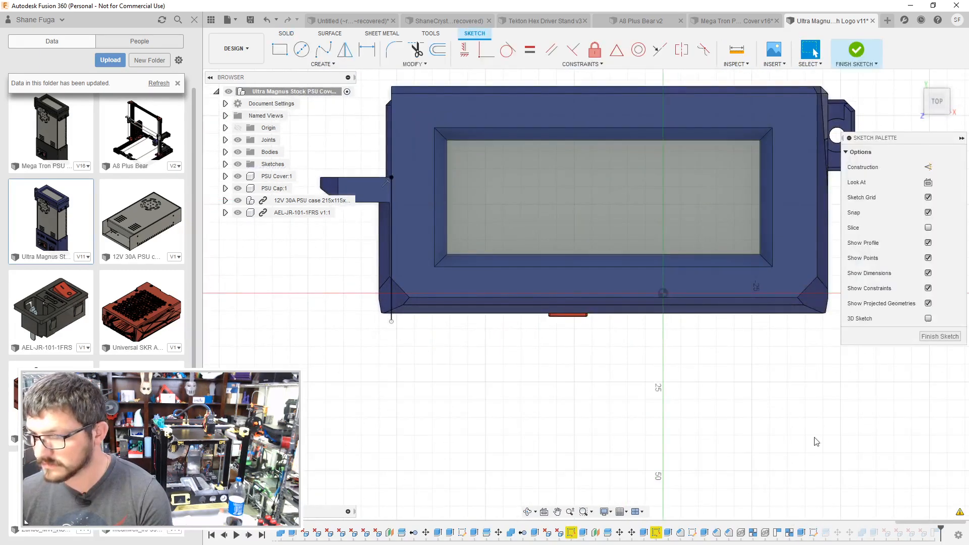
pyautogui.click(939, 336)
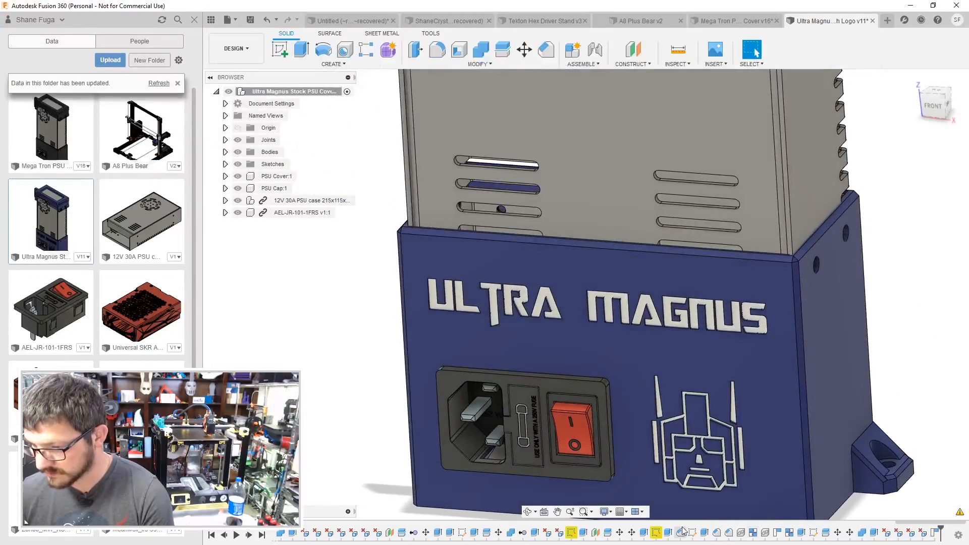
pyautogui.doubleClick(655, 532)
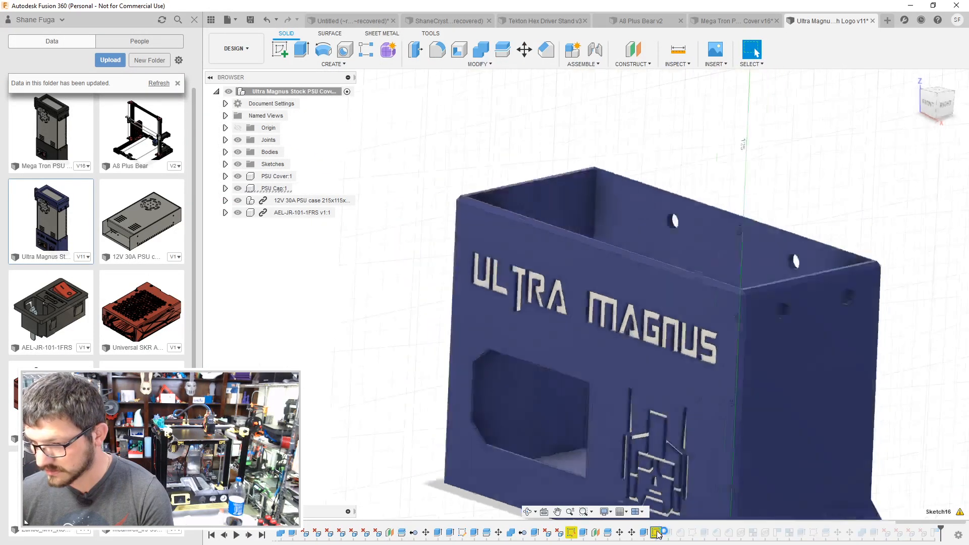
pyautogui.click(940, 336)
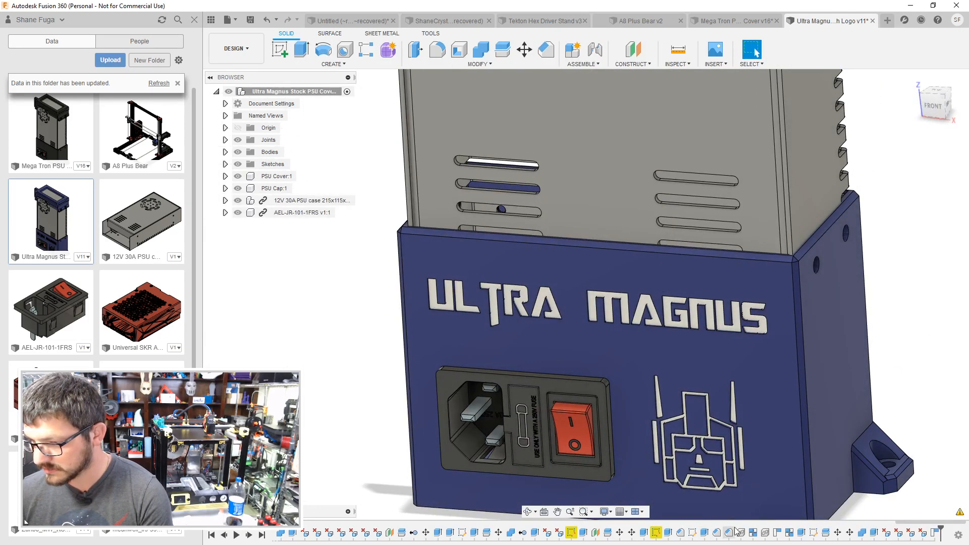
pyautogui.doubleClick(812, 533)
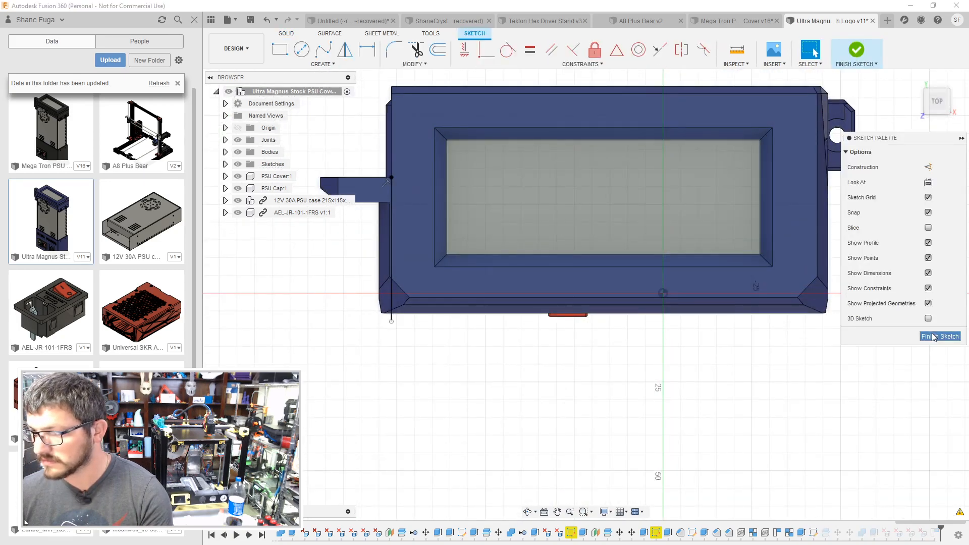
pyautogui.click(940, 336)
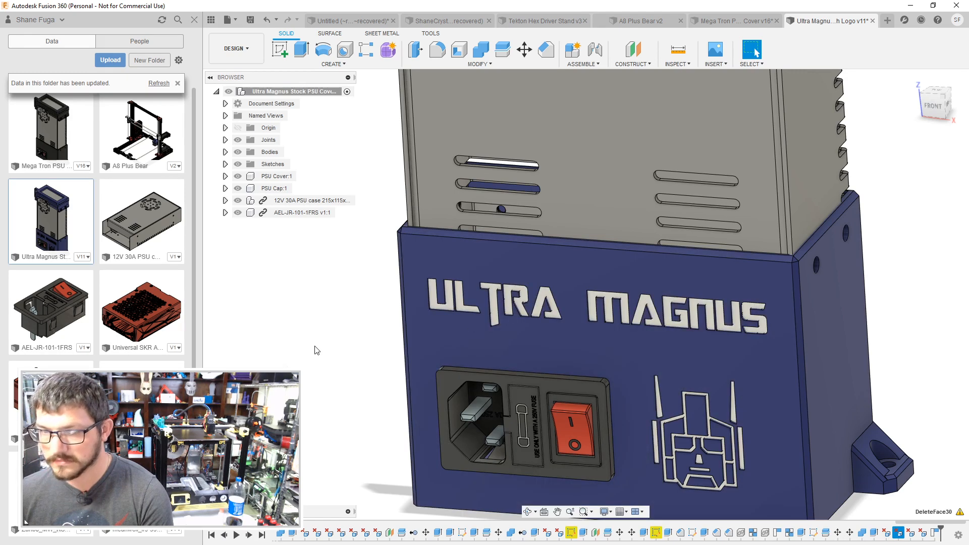
# Step: Inspect the extrusion settings of the rectangular inlay that forms the ULTRA MAGNUS lettering, without changing them
pyautogui.scroll(-3, 315, 346)
pyautogui.keyDown('shift'); pyautogui.moveTo(317, 346); pyautogui.dragTo(442, 310, button='middle'); pyautogui.keyUp('shift')
pyautogui.scroll(4, 485, 531)
pyautogui.scroll(5, 487, 534)
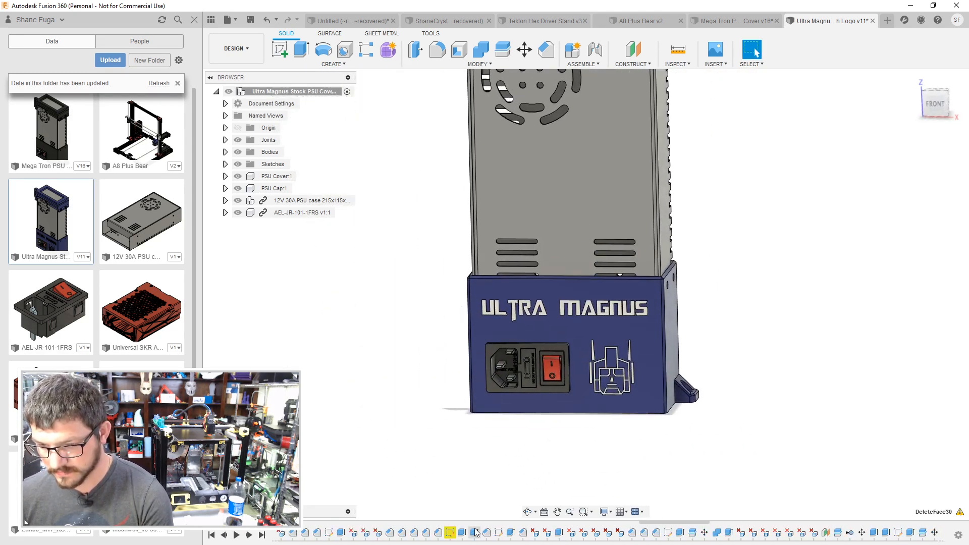
pyautogui.scroll(6, 487, 304)
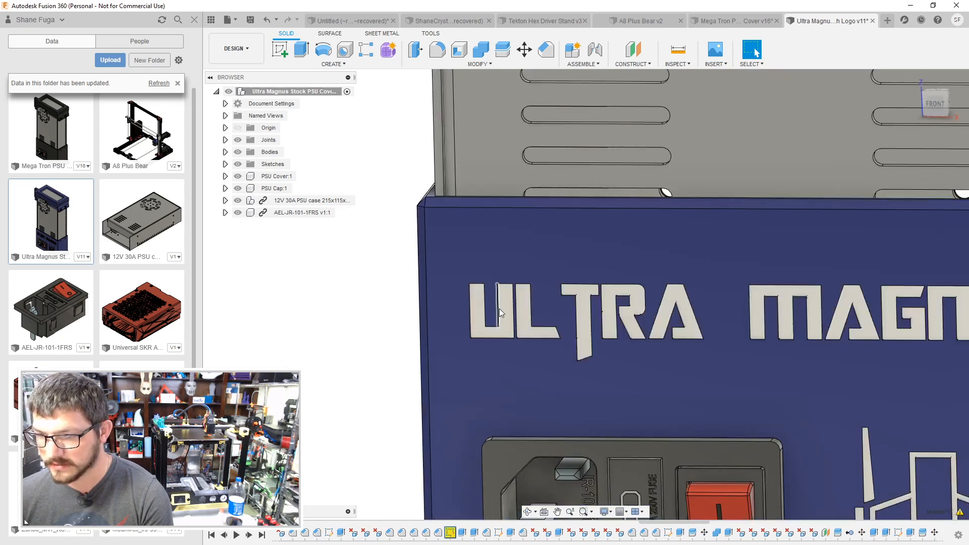
pyautogui.click(513, 300)
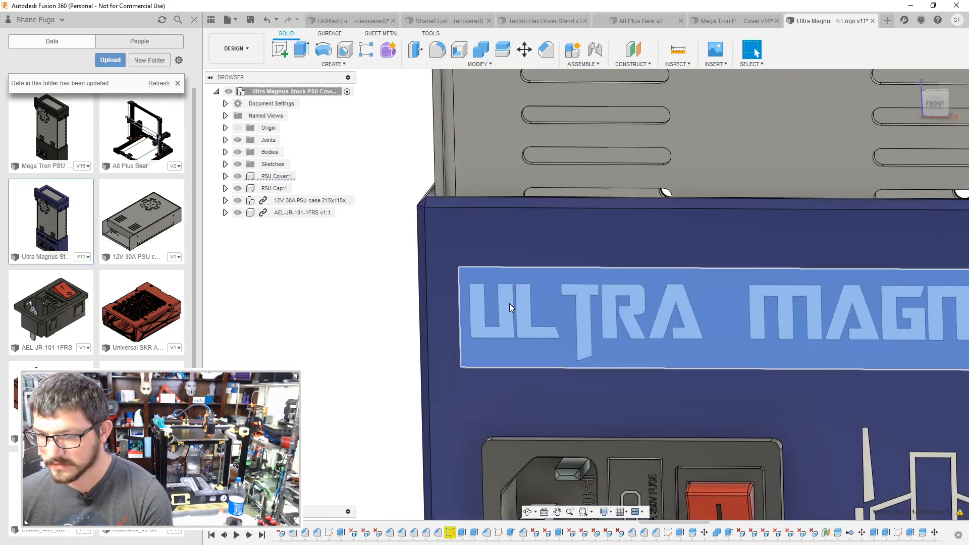
pyautogui.rightClick(510, 304)
pyautogui.click(505, 393)
pyautogui.scroll(-6, 518, 397)
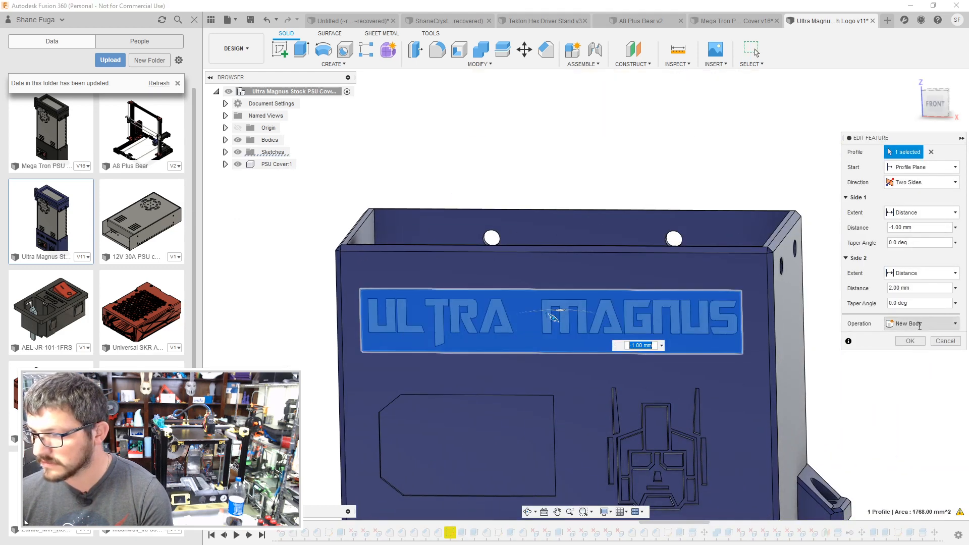
pyautogui.scroll(-6, 448, 515)
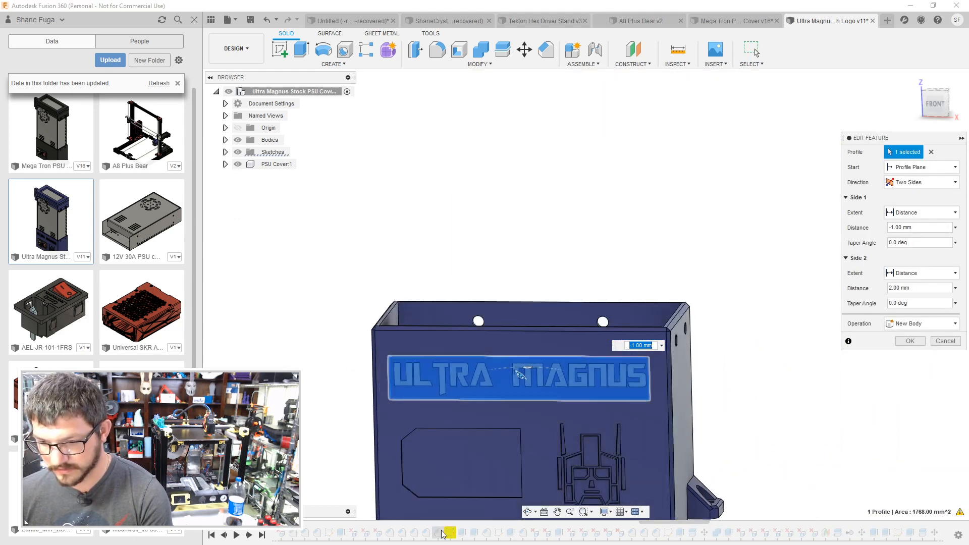
pyautogui.scroll(10, 448, 536)
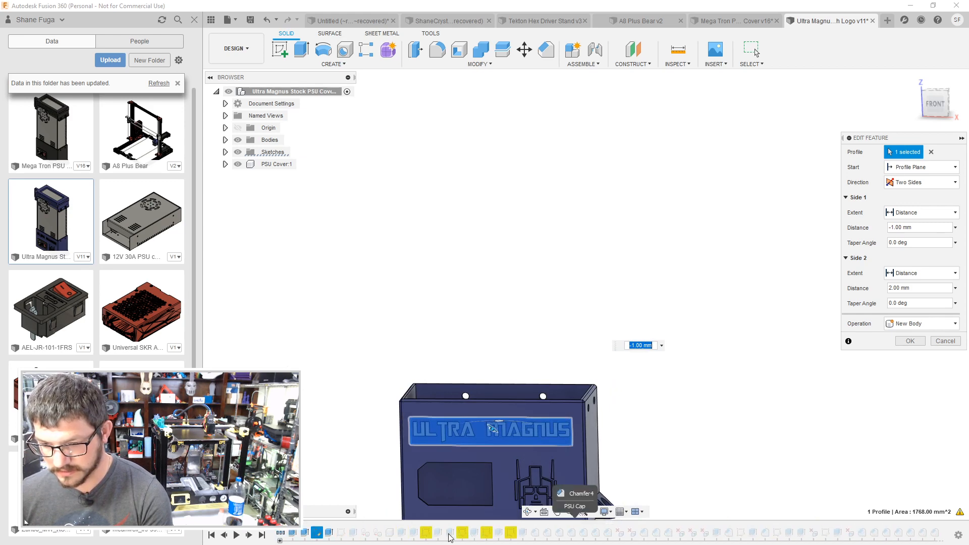
pyautogui.click(958, 341)
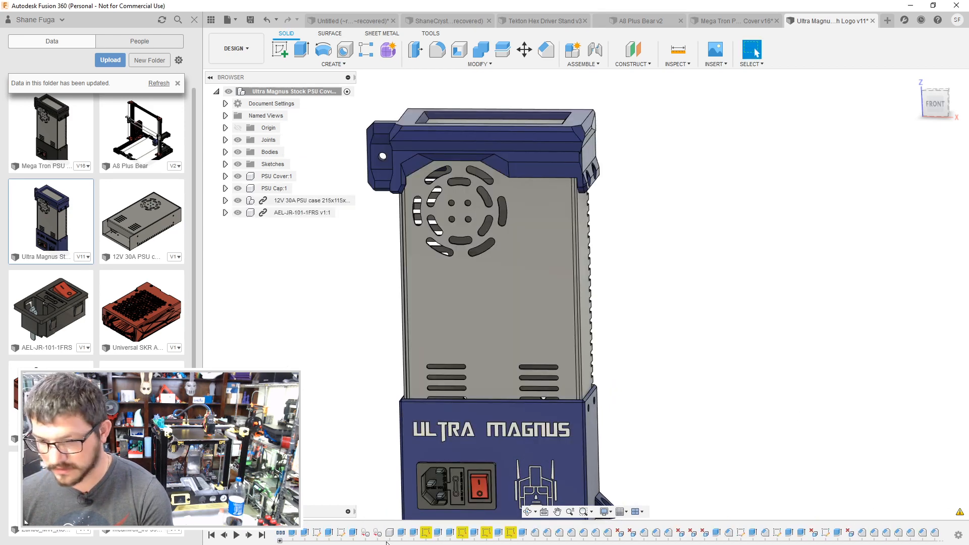
# Step: Check the settings of the cut extrusion for the ULTRA MAGNUS text, leaving them as they are
pyautogui.click(292, 533)
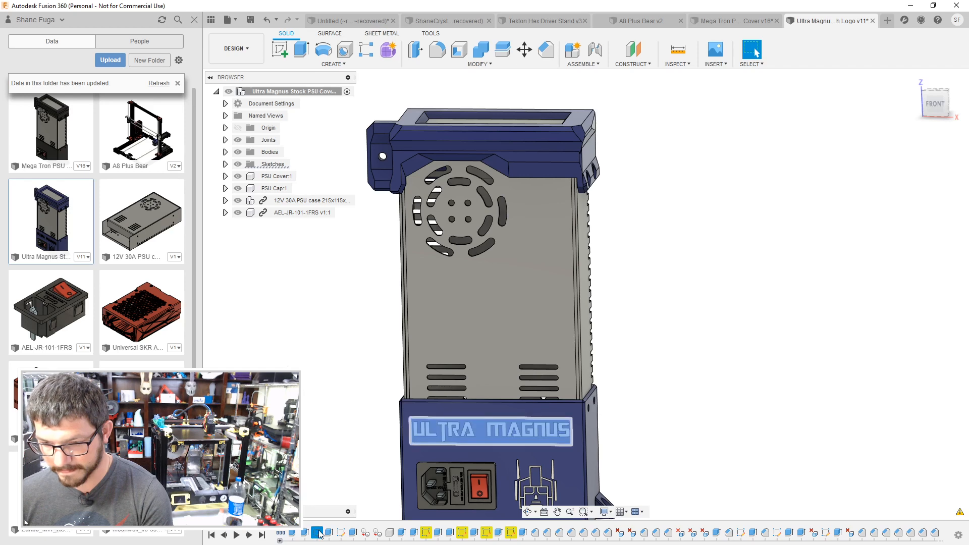
pyautogui.doubleClick(293, 533)
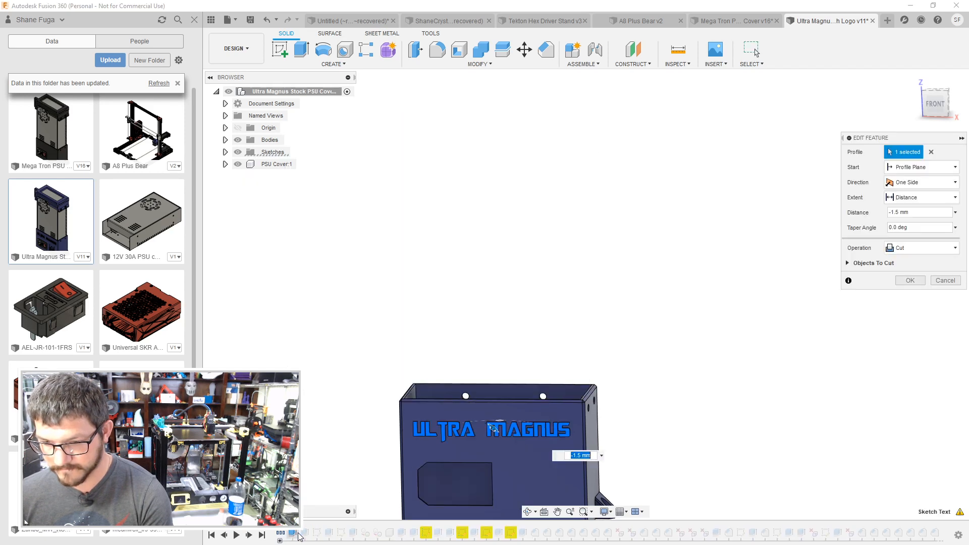
pyautogui.click(943, 282)
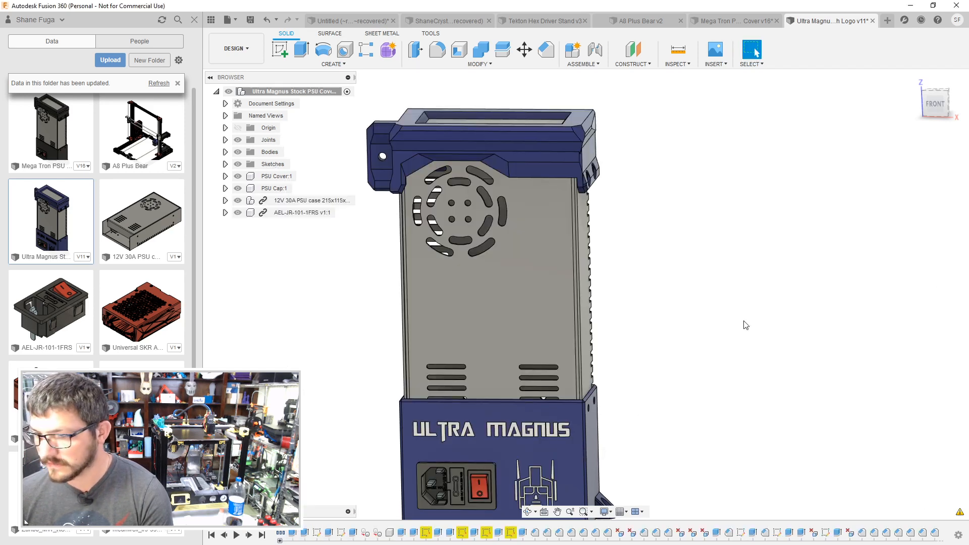
# Step: Switch to the A8 Plus Bear design, clear the face selection, and examine its sketch list and lower frame parts
pyautogui.click(634, 23)
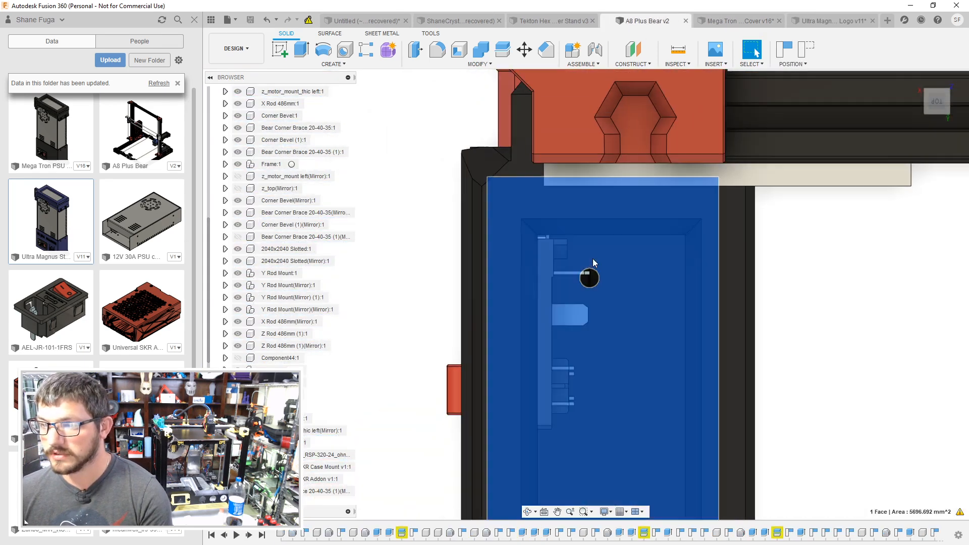
pyautogui.press('Escape')
pyautogui.scroll(-7, 584, 283)
pyautogui.moveTo(505, 333); pyautogui.dragTo(656, 275, button='middle')
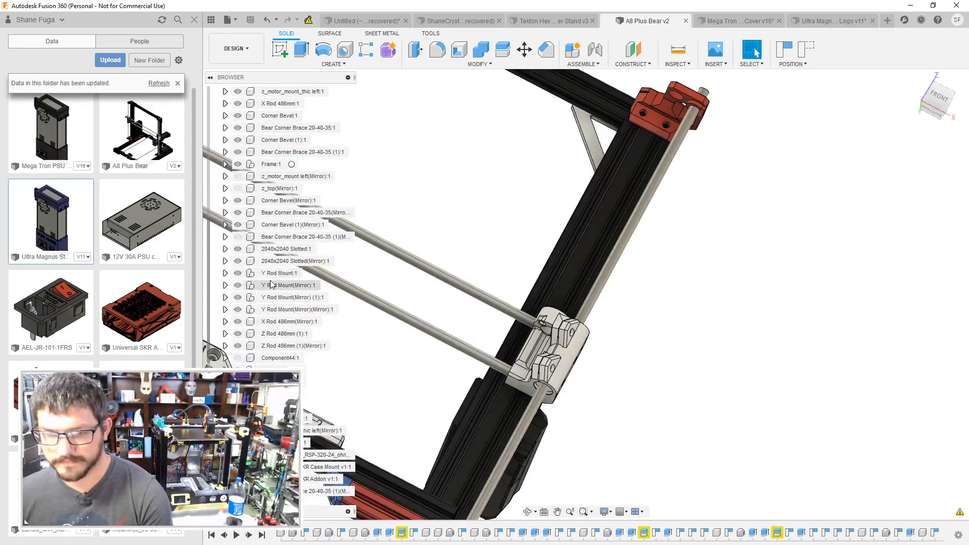
pyautogui.scroll(3, 271, 284)
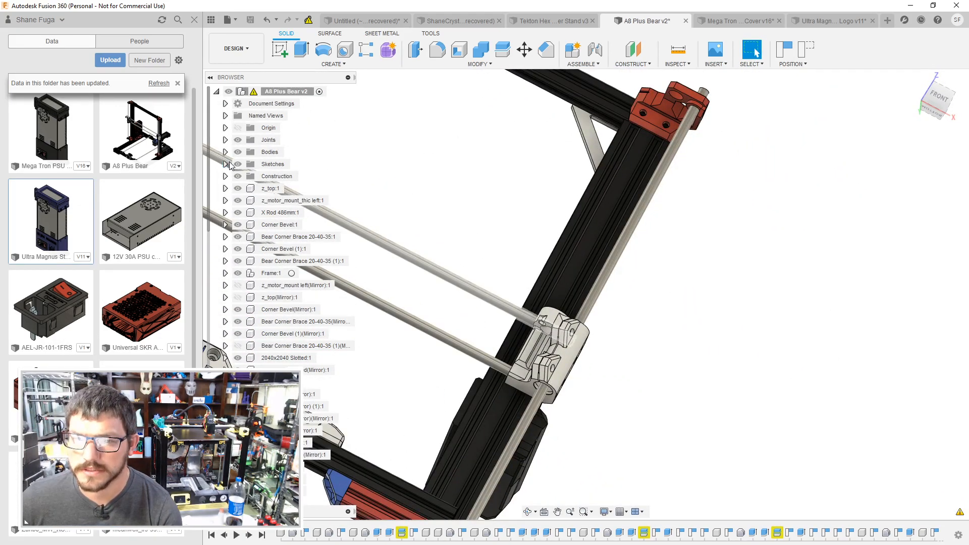
pyautogui.click(225, 164)
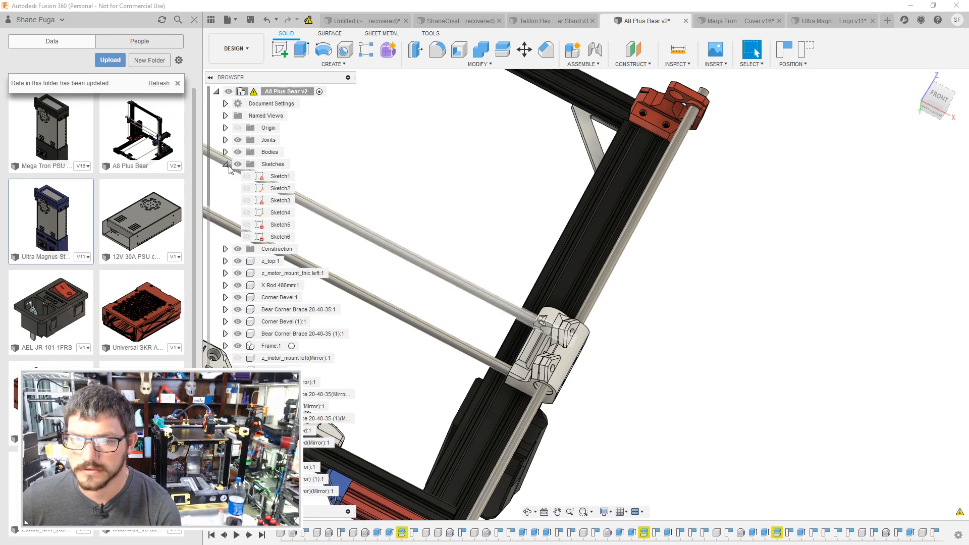
pyautogui.click(225, 164)
pyautogui.moveTo(335, 212); pyautogui.dragTo(567, 161, button='middle')
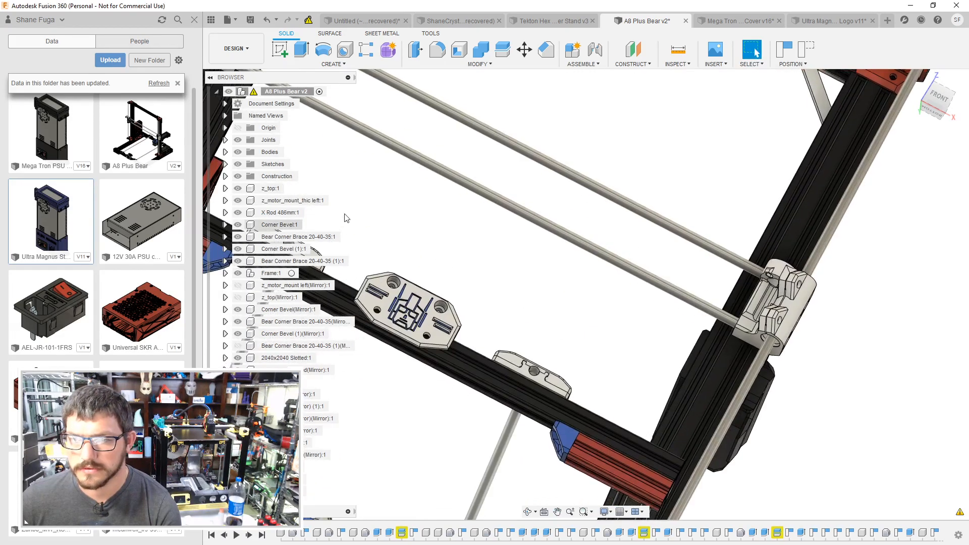
pyautogui.moveTo(335, 335); pyautogui.dragTo(429, 239, button='middle')
pyautogui.scroll(2, 488, 311)
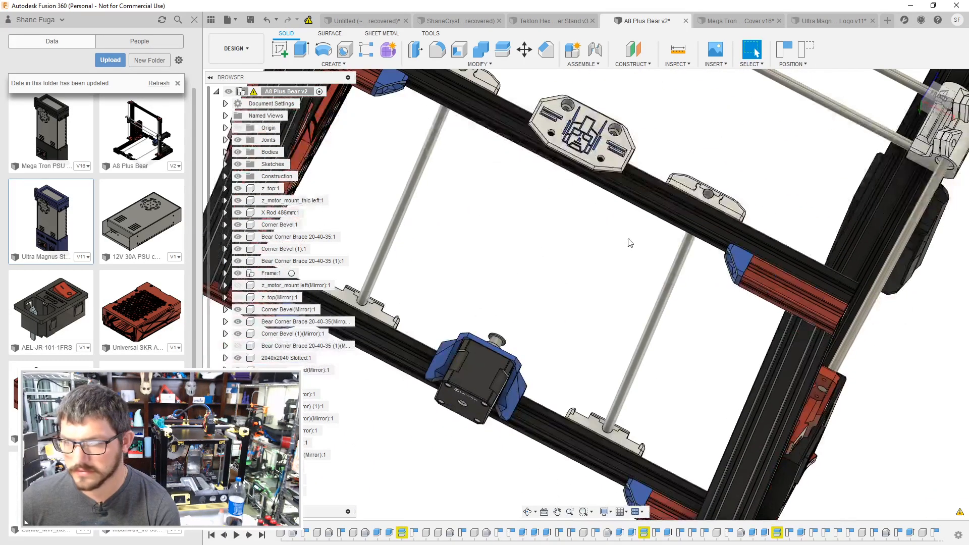
# Step: Examine the robot-face plate on the front frame, checking the top-level sketches and the feature behind its face
pyautogui.keyDown('shift'); pyautogui.moveTo(630, 242); pyautogui.dragTo(349, 266, button='middle'); pyautogui.keyUp('shift')
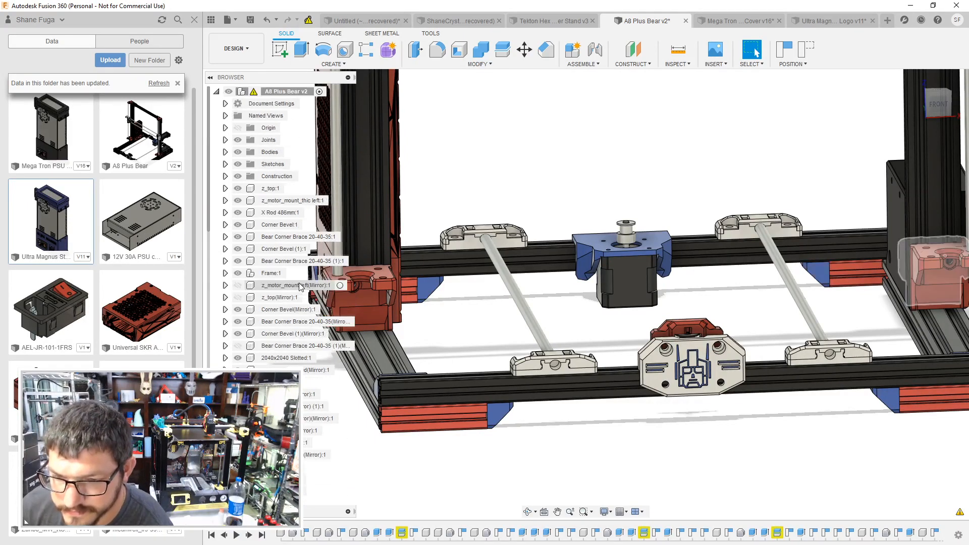
pyautogui.click(225, 165)
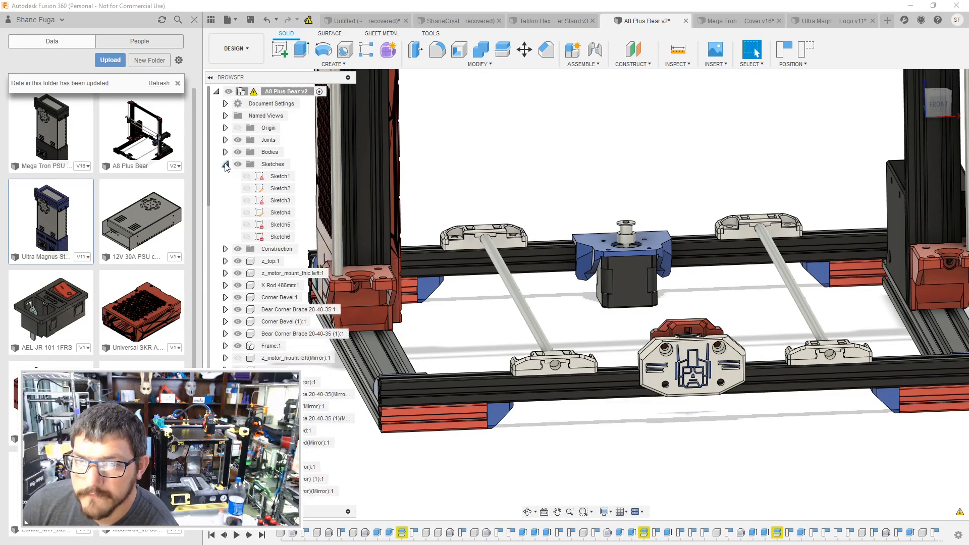
pyautogui.click(225, 165)
pyautogui.scroll(8, 729, 373)
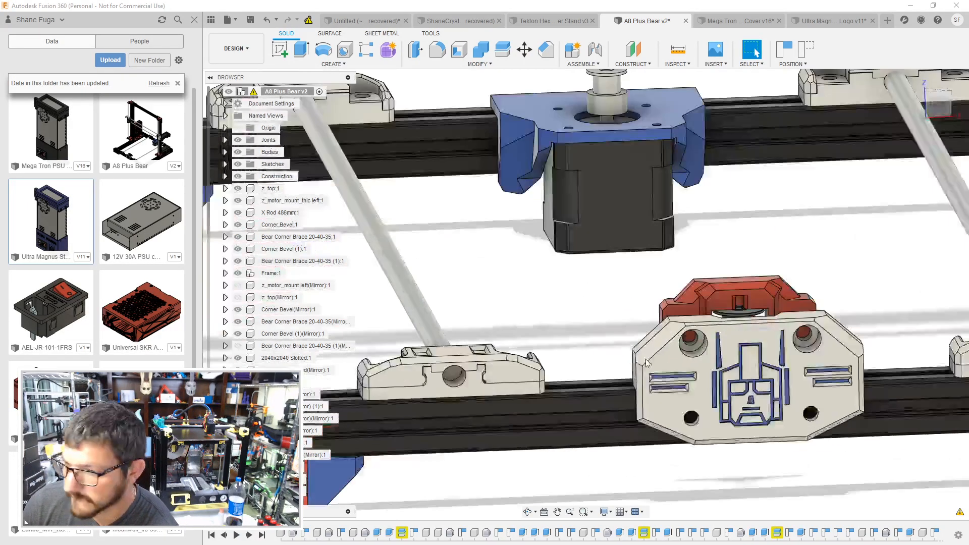
pyautogui.click(730, 367)
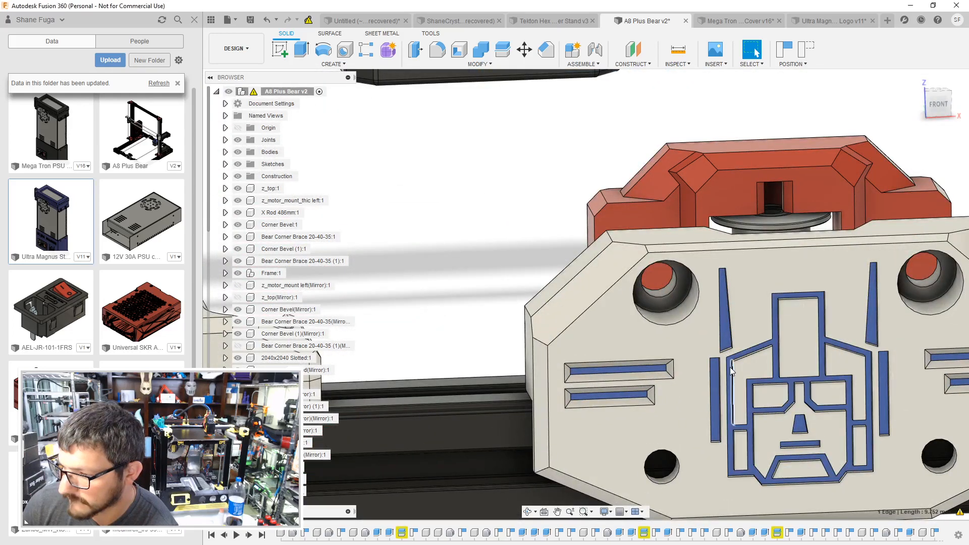
pyautogui.rightClick(744, 367)
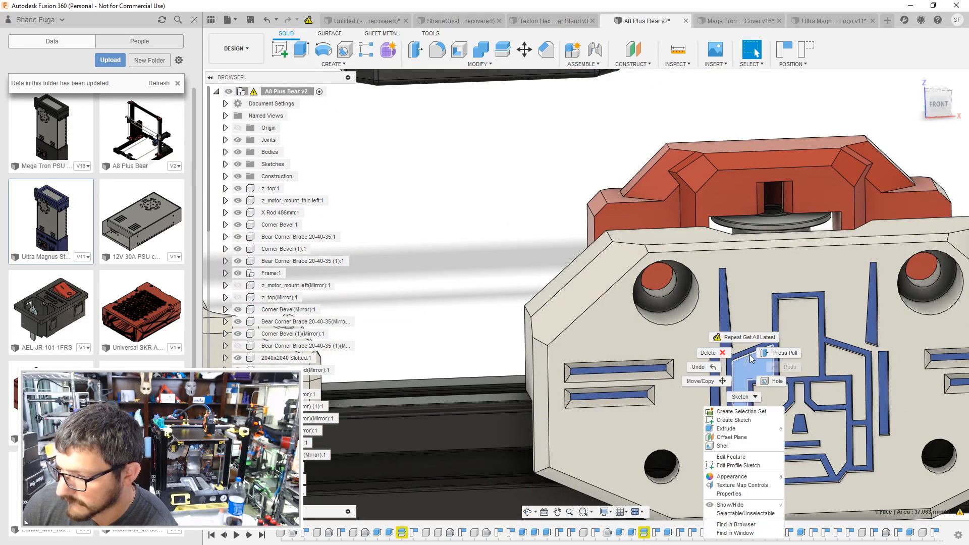
pyautogui.click(757, 457)
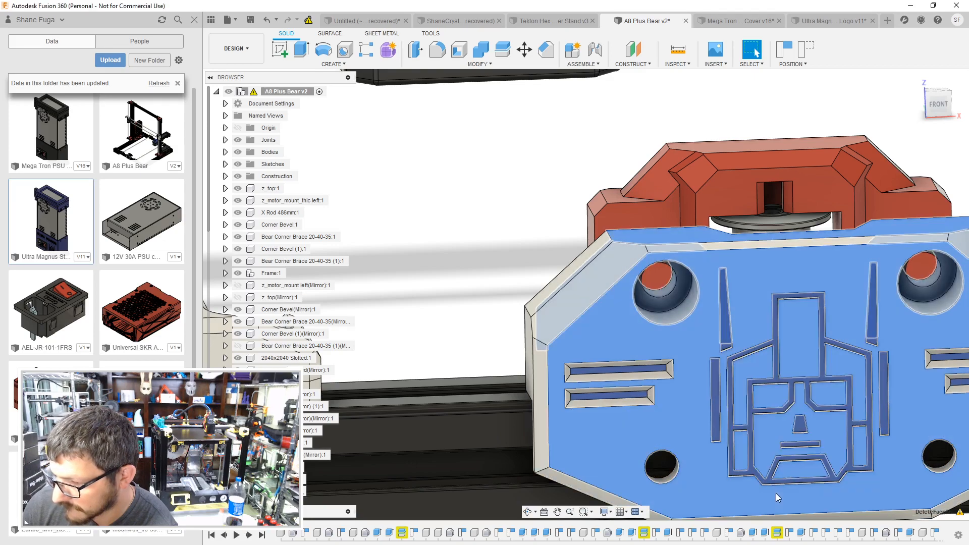
pyautogui.click(776, 492)
pyautogui.keyDown('shift'); pyautogui.moveTo(763, 402); pyautogui.dragTo(442, 313, button='middle'); pyautogui.keyUp('shift')
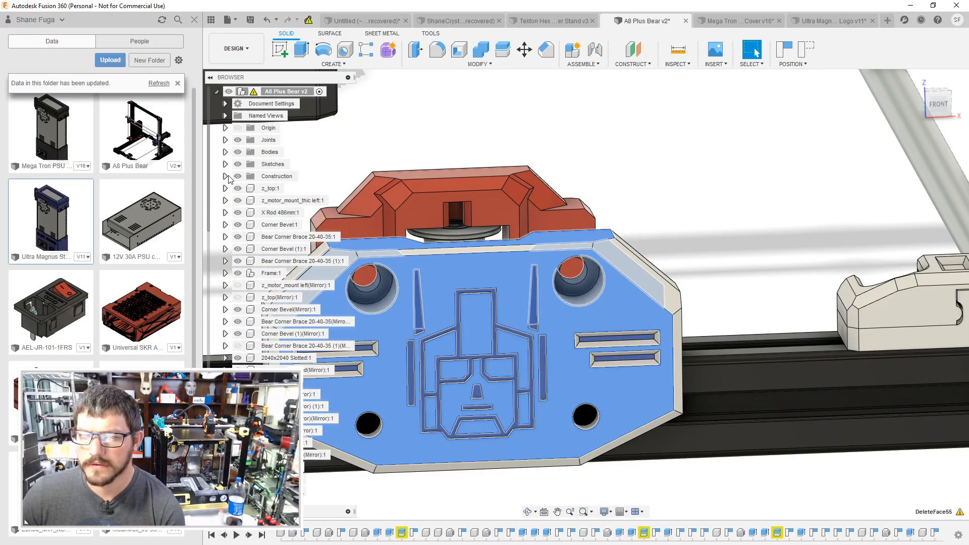
pyautogui.click(414, 139)
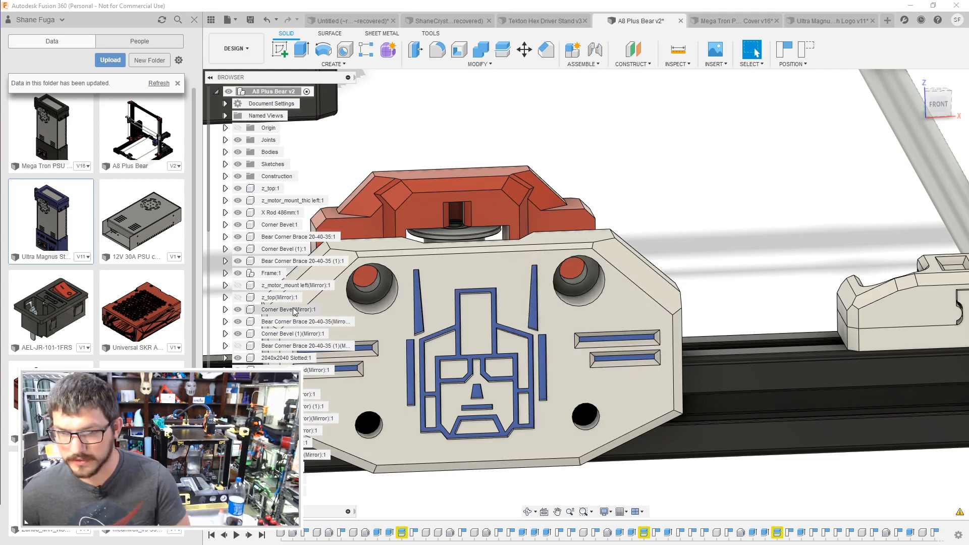
# Step: Find the robot-face emblem's sketch inside the Front Frame v3 component and open it for editing
pyautogui.click(419, 426)
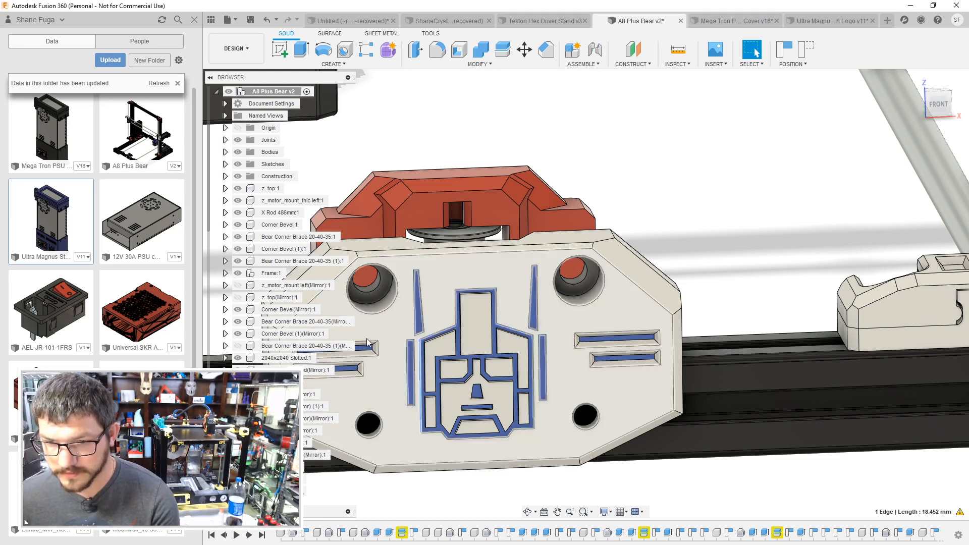
pyautogui.scroll(-2, 272, 404)
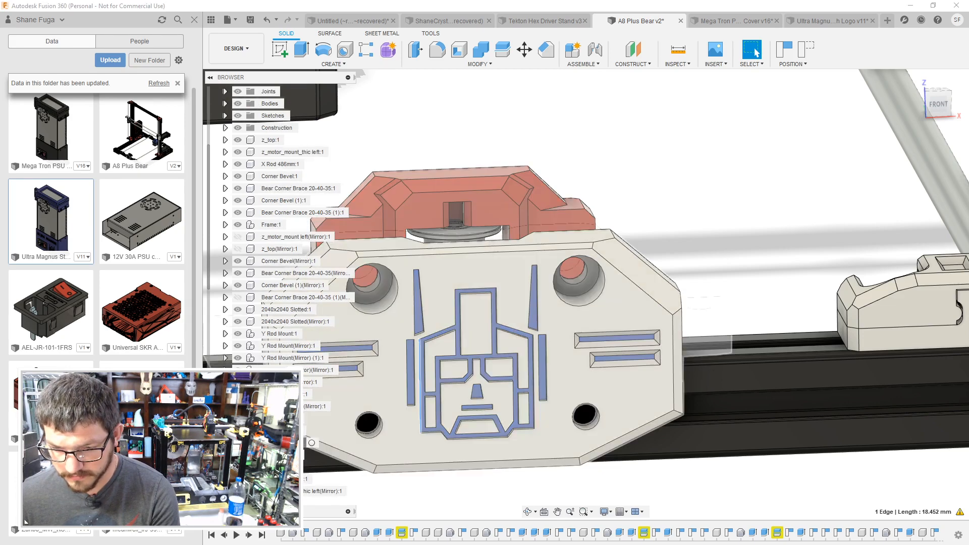
pyautogui.click(283, 442)
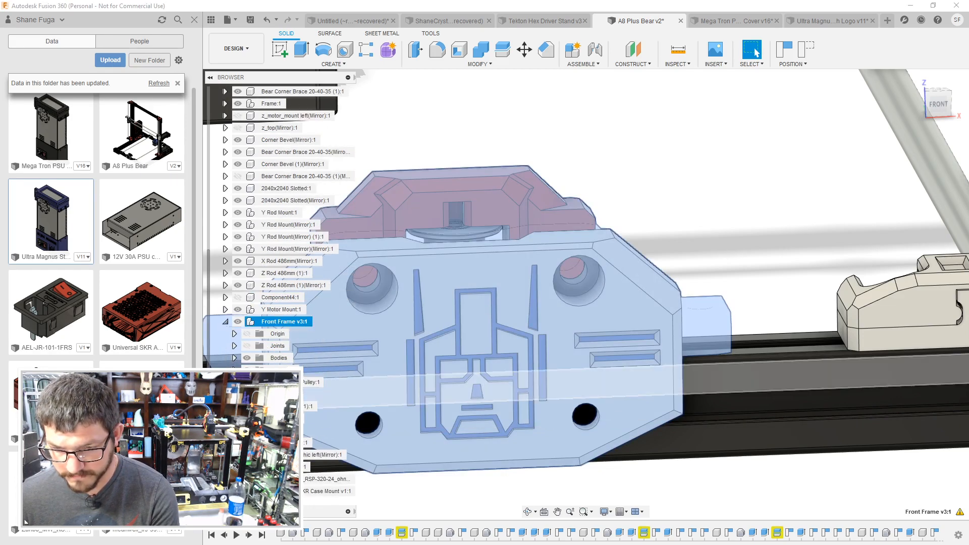
pyautogui.click(234, 370)
pyautogui.scroll(-8, 282, 382)
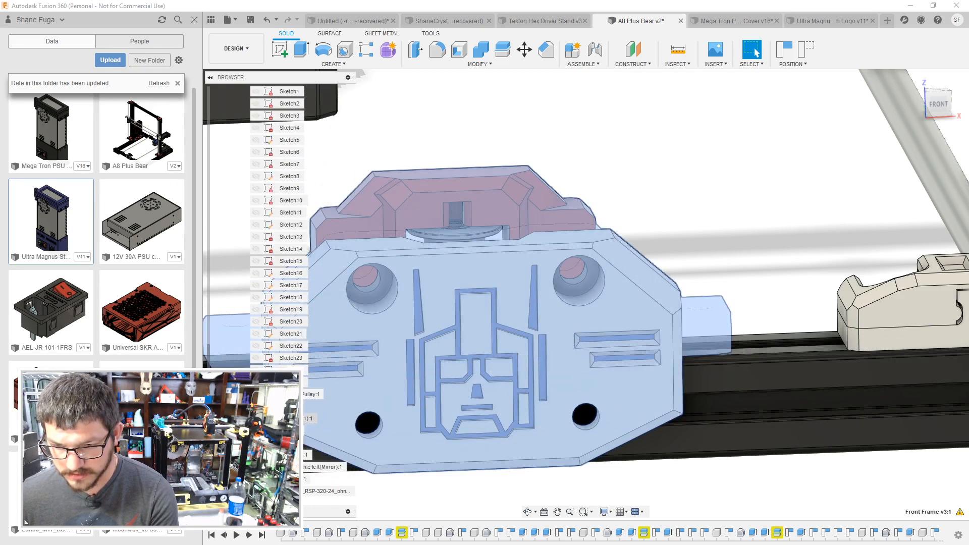
pyautogui.click(291, 382)
pyautogui.click(291, 382)
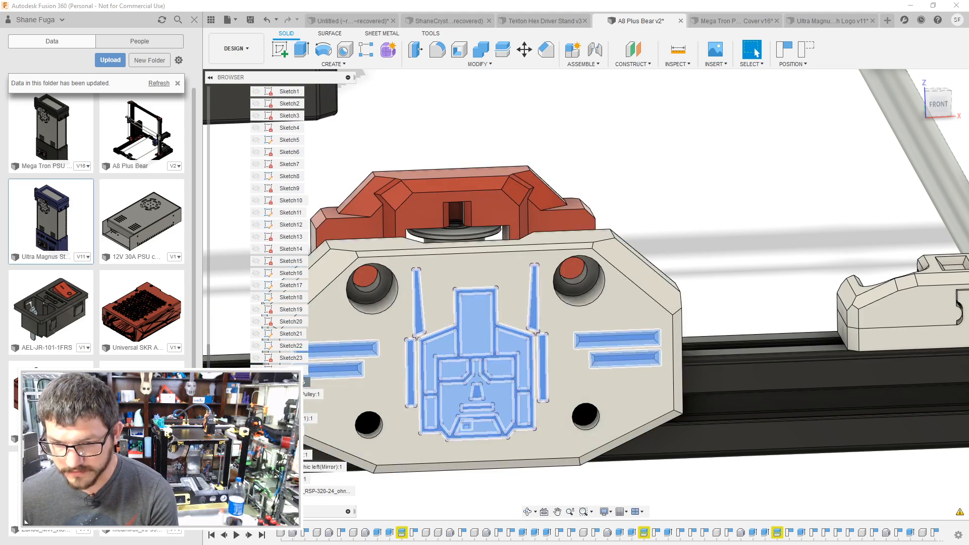
pyautogui.click(269, 382)
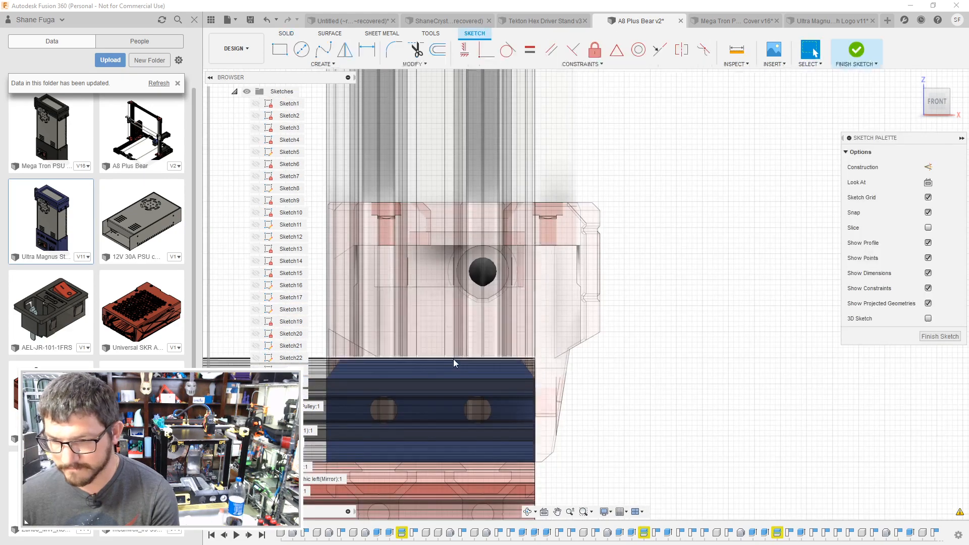
# Step: Copy the complete robot-face emblem geometry from the open sketch, including its antennae and side bars
pyautogui.moveTo(453, 359); pyautogui.dragTo(903, 182, button='middle')
pyautogui.moveTo(307, 351); pyautogui.dragTo(923, 368, button='middle')
pyautogui.moveTo(546, 187); pyautogui.dragTo(606, 299, button='middle')
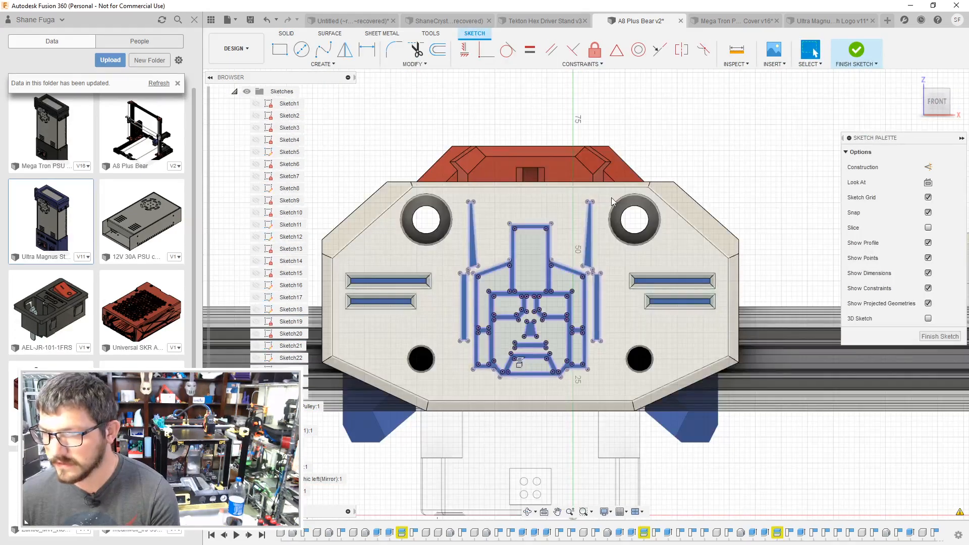
pyautogui.moveTo(612, 200)
pyautogui.mouseDown()
pyautogui.moveTo(531, 306)
pyautogui.moveTo(443, 378)
pyautogui.moveTo(454, 392)
pyautogui.mouseUp()
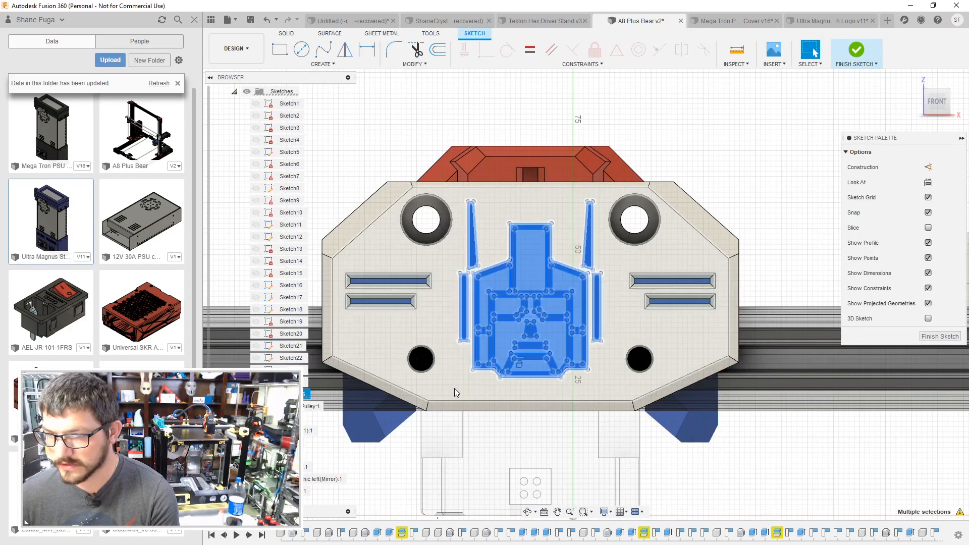
pyautogui.rightClick(489, 310)
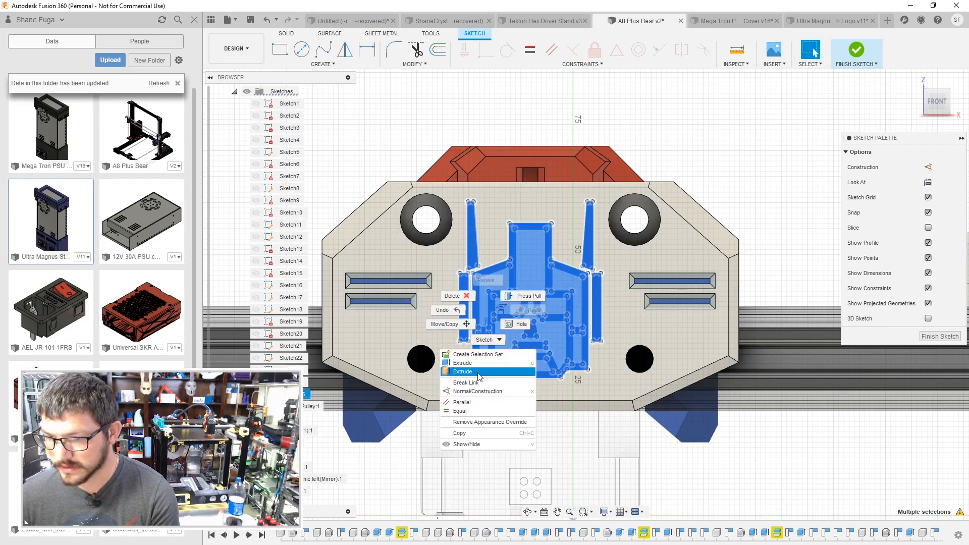
pyautogui.click(474, 433)
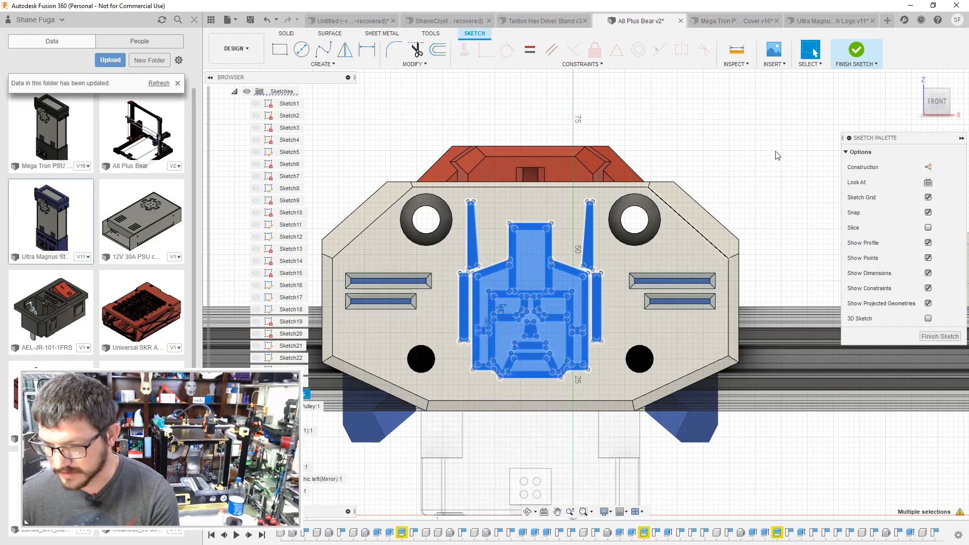
# Step: Close the Ultra Magnus stock PSU cover design without saving its changes
pyautogui.click(822, 21)
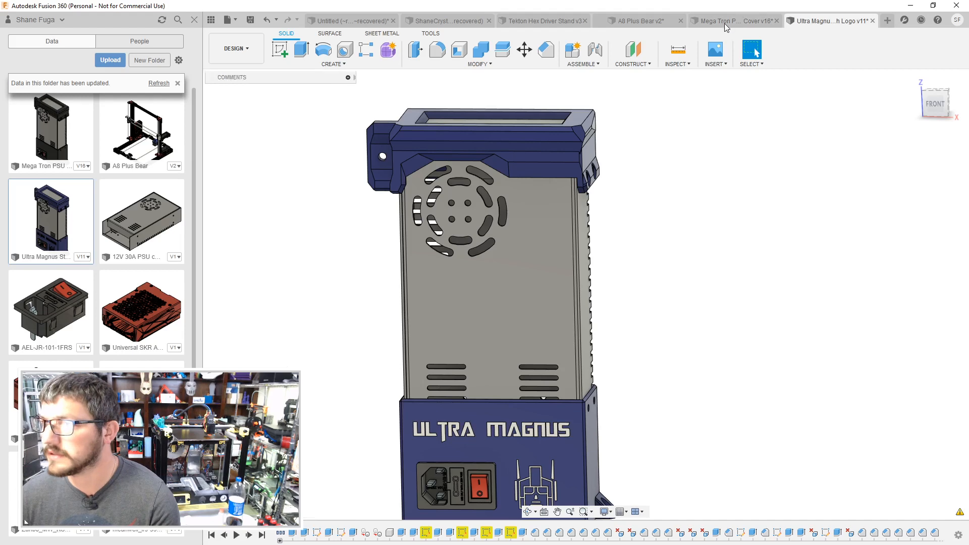
pyautogui.click(725, 23)
pyautogui.click(872, 21)
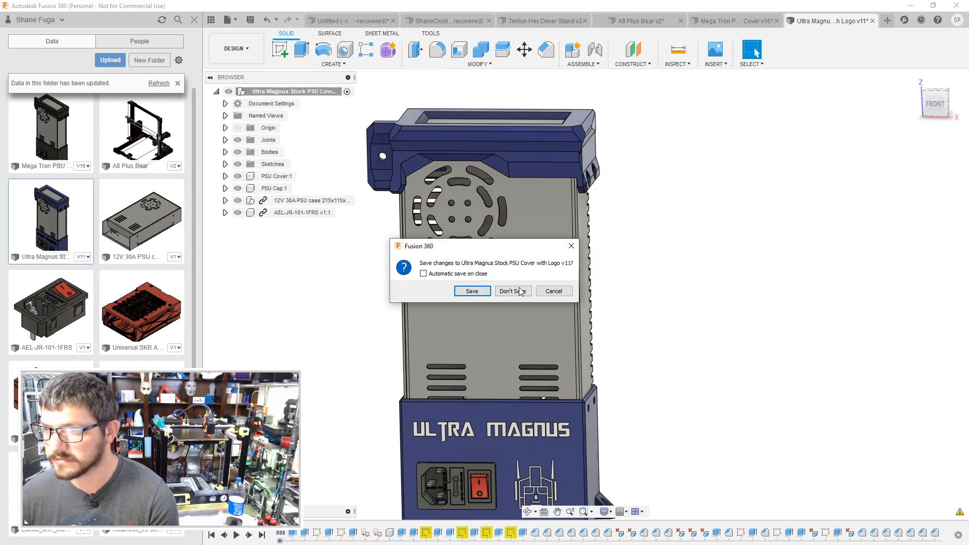
pyautogui.click(519, 291)
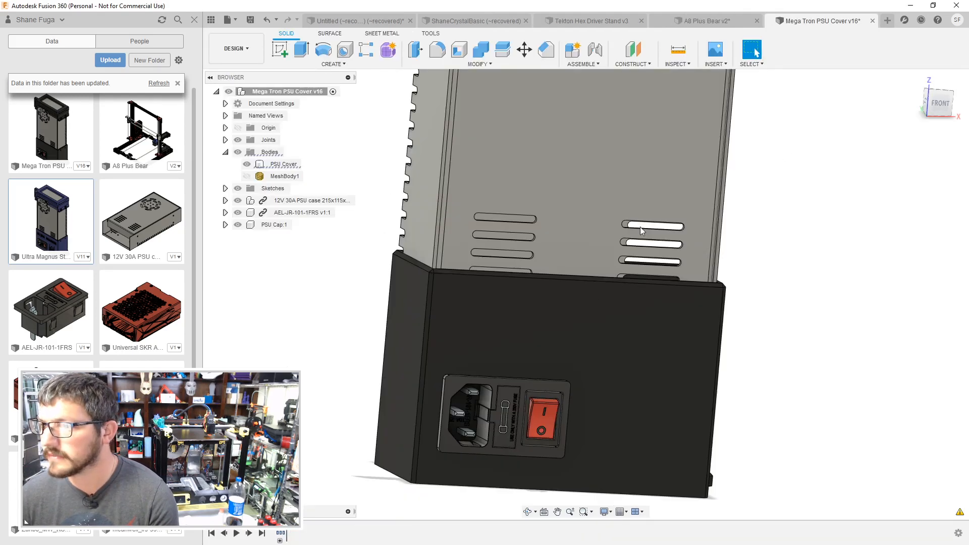
# Step: Start a sketch on the Mega Tron PSU cover's front face, paste the emblem, and move it about 17.6 mm in X and -15.8 mm vertically
pyautogui.click(603, 338)
pyautogui.click(281, 48)
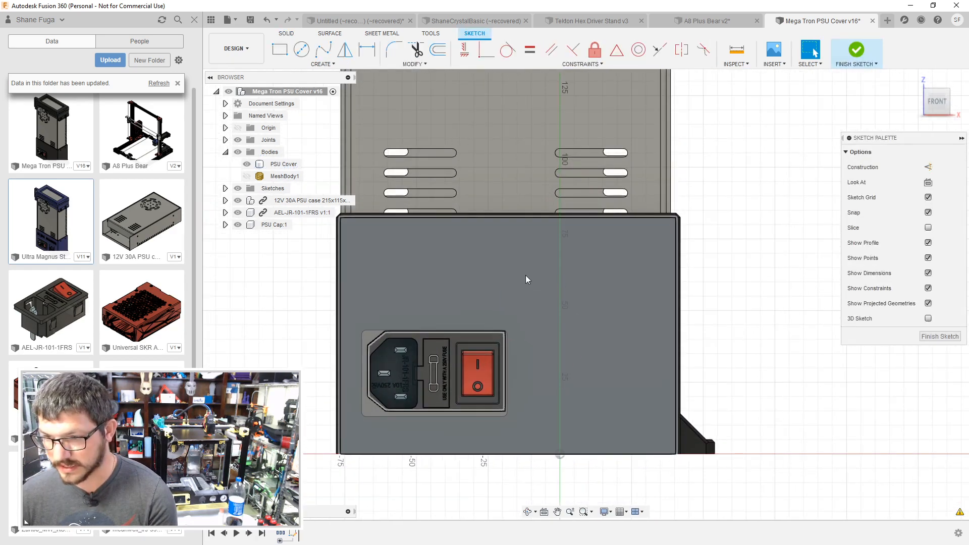
pyautogui.hotkey('ctrl', 'v')
pyautogui.moveTo(581, 306)
pyautogui.mouseDown()
pyautogui.moveTo(629, 340)
pyautogui.moveTo(627, 350)
pyautogui.mouseUp()
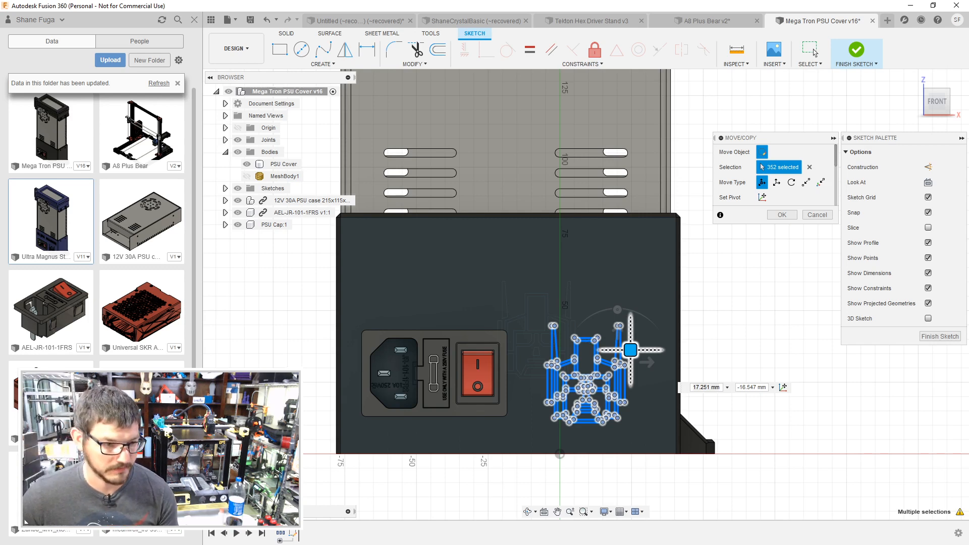
pyautogui.moveTo(630, 350); pyautogui.dragTo(616, 351)
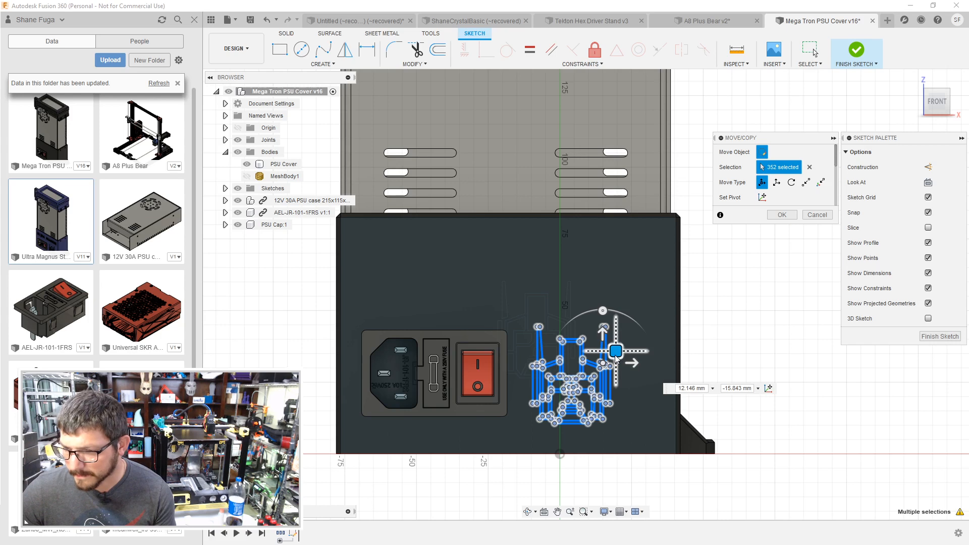
pyautogui.moveTo(616, 356); pyautogui.dragTo(630, 354)
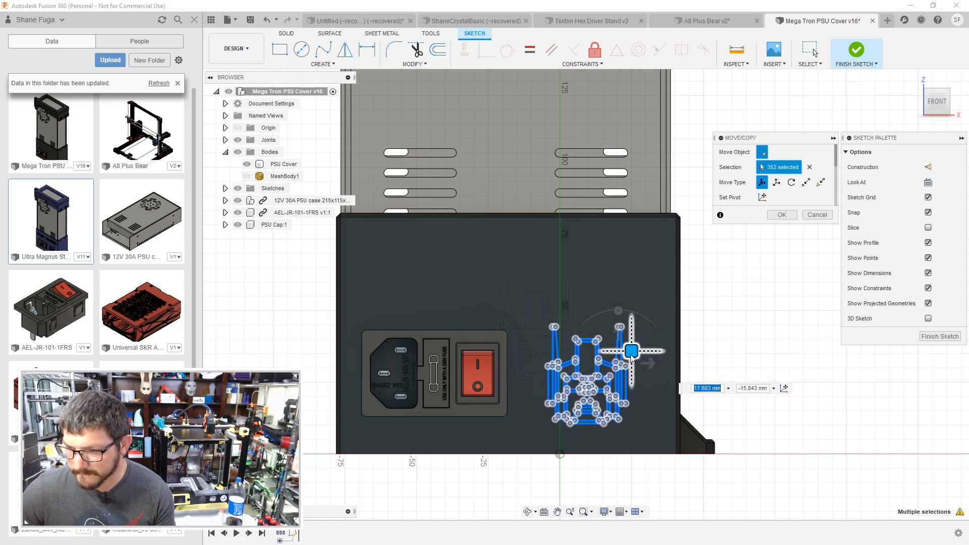
pyautogui.click(782, 215)
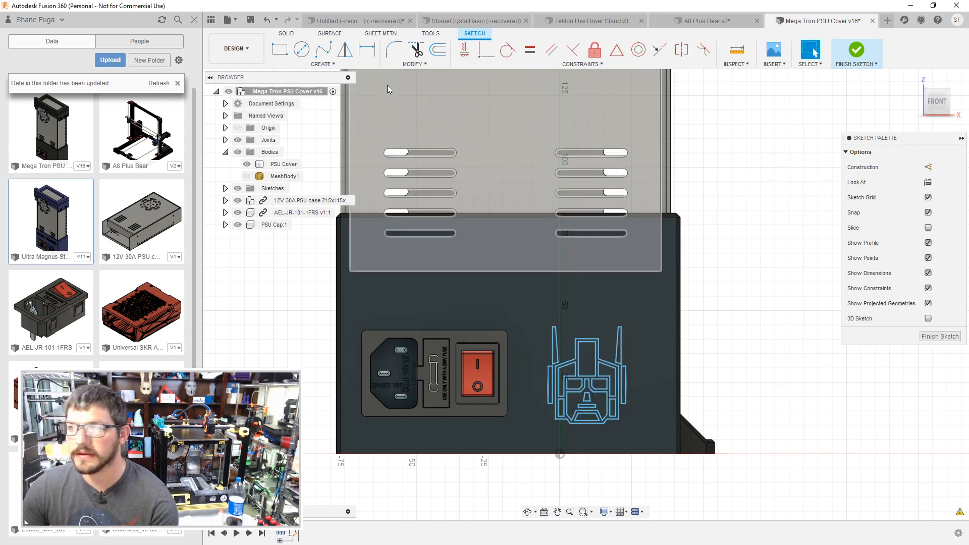
# Step: Add the sketch text "Ultra Magnus" at 15 mm height near the upper-left corner of the cover's front face
pyautogui.click(323, 64)
pyautogui.click(313, 179)
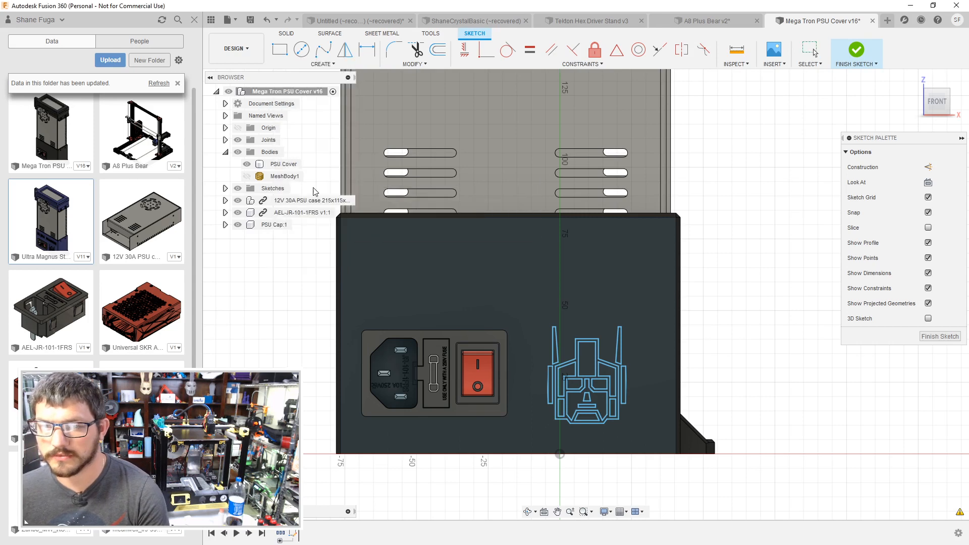
pyautogui.click(360, 253)
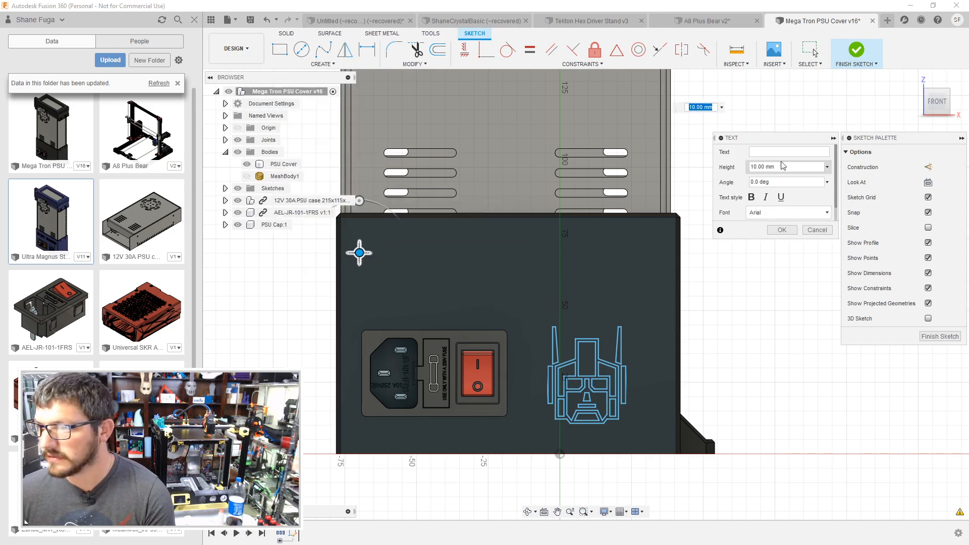
pyautogui.click(782, 166)
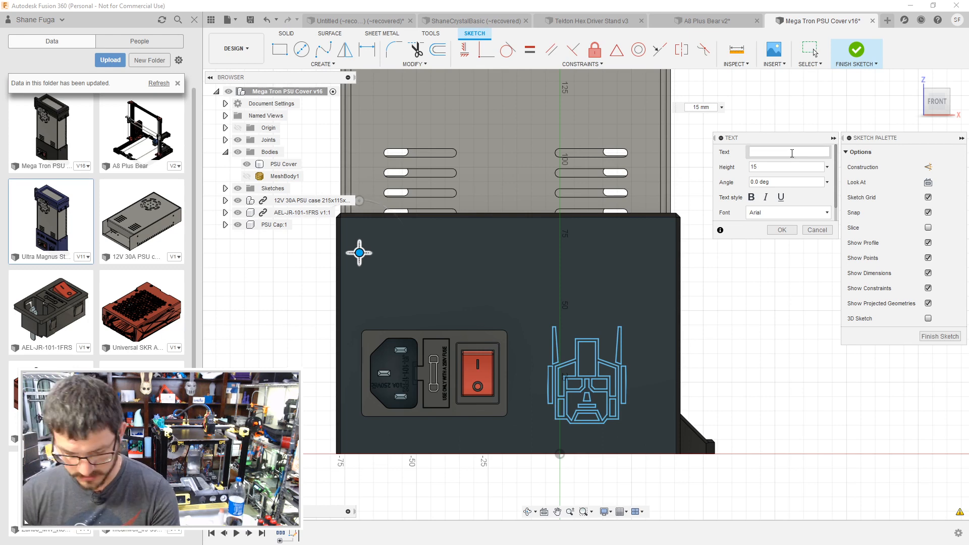
pyautogui.click(791, 154)
pyautogui.write('Ultra Magnu')
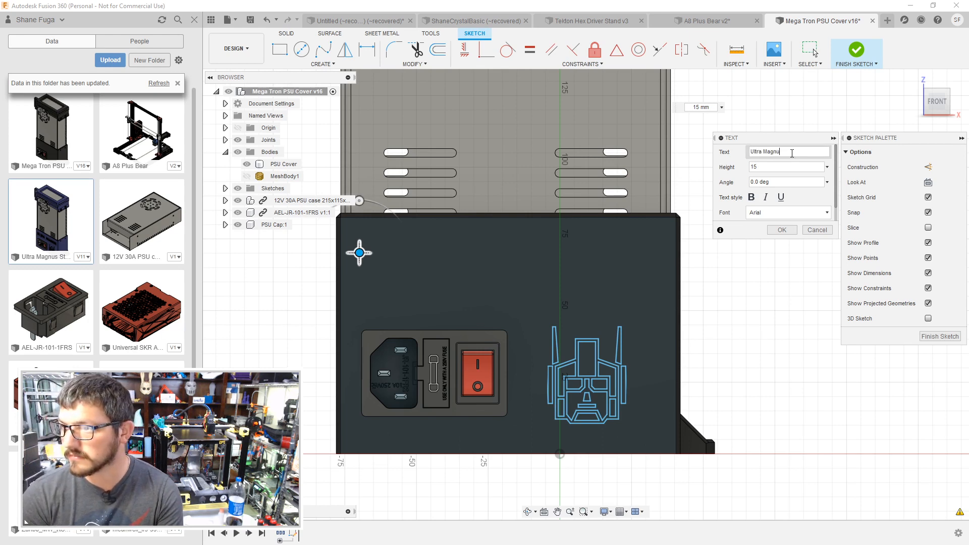
pyautogui.write('s')
# Step: Set the font of the Ultra Magnus text to Transformers Movie
pyautogui.click(788, 213)
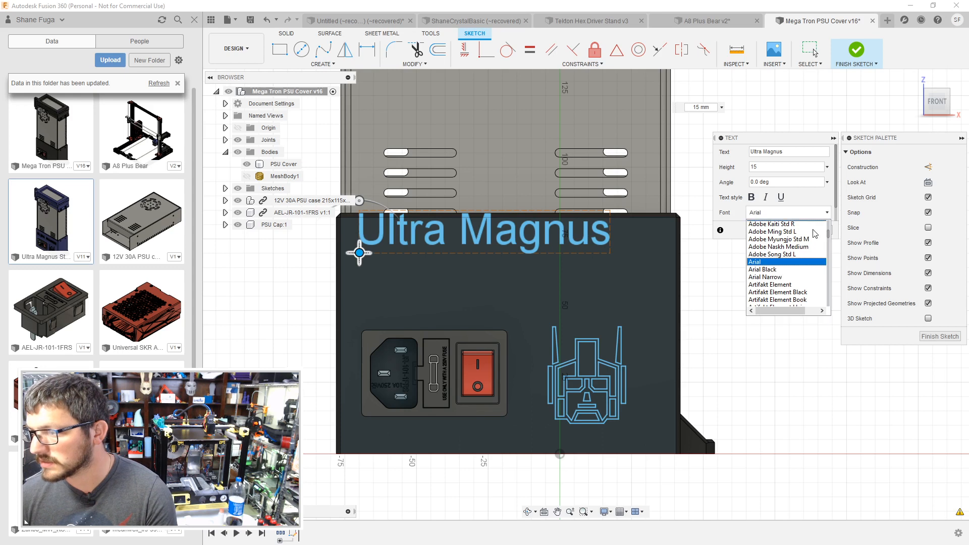
pyautogui.scroll(-15, 788, 262)
pyautogui.scroll(4, 790, 278)
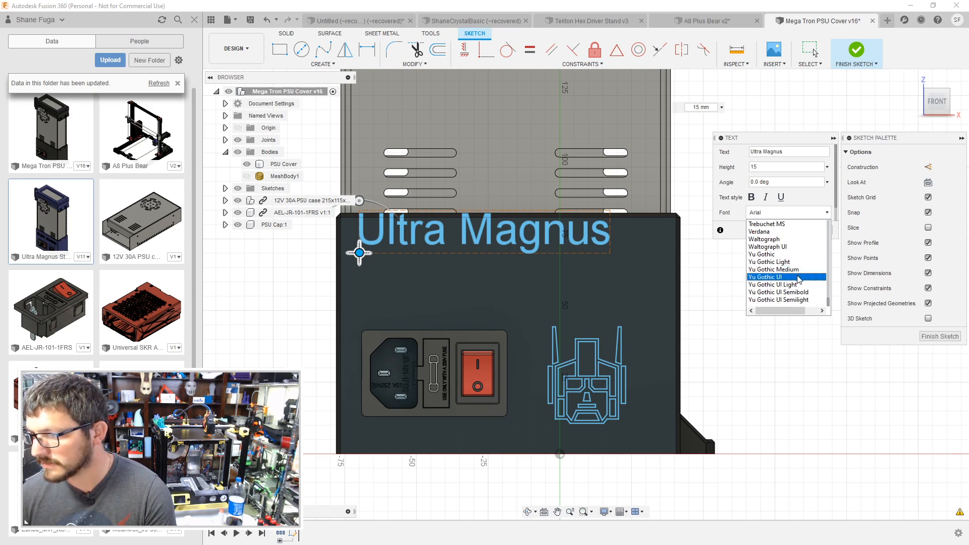
pyautogui.scroll(15, 796, 281)
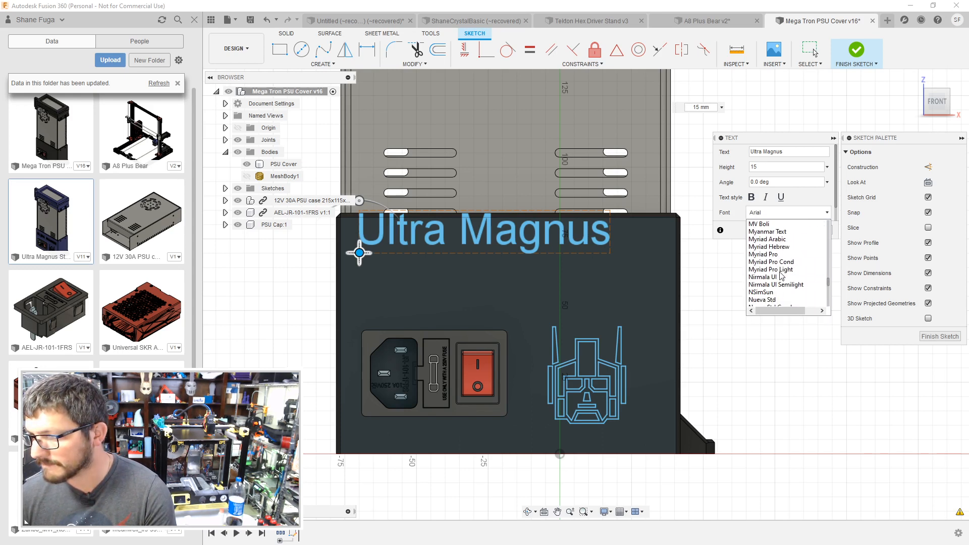
pyautogui.scroll(-12, 781, 273)
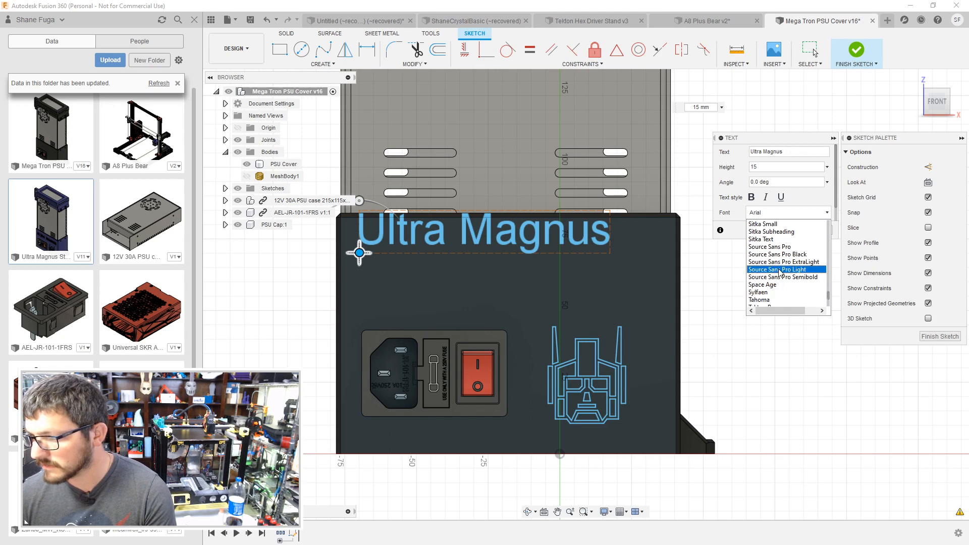
pyautogui.scroll(-3, 782, 273)
pyautogui.click(791, 272)
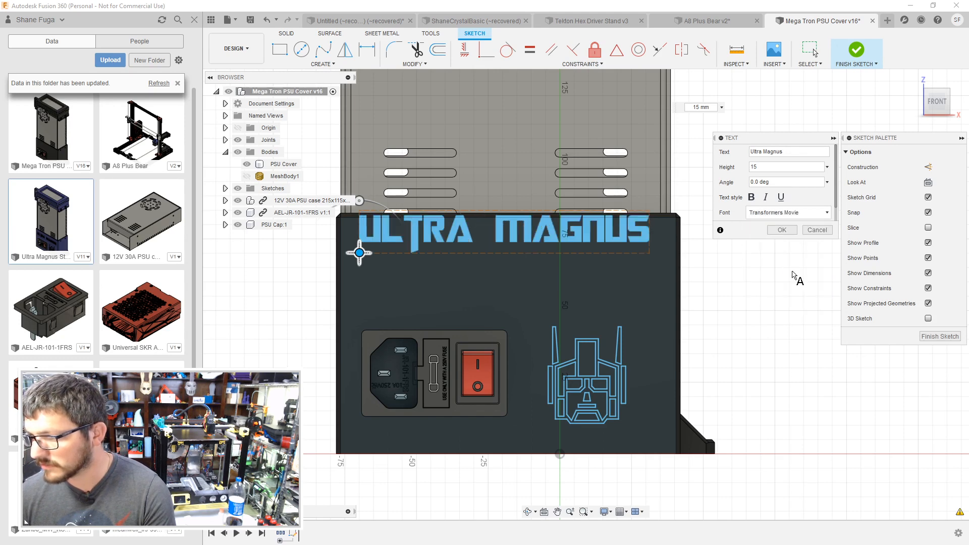
# Step: Move the Ultra Magnus text down to sit between the cover's upper edge and the power inlet, and finish the sketch
pyautogui.moveTo(359, 253); pyautogui.dragTo(363, 296)
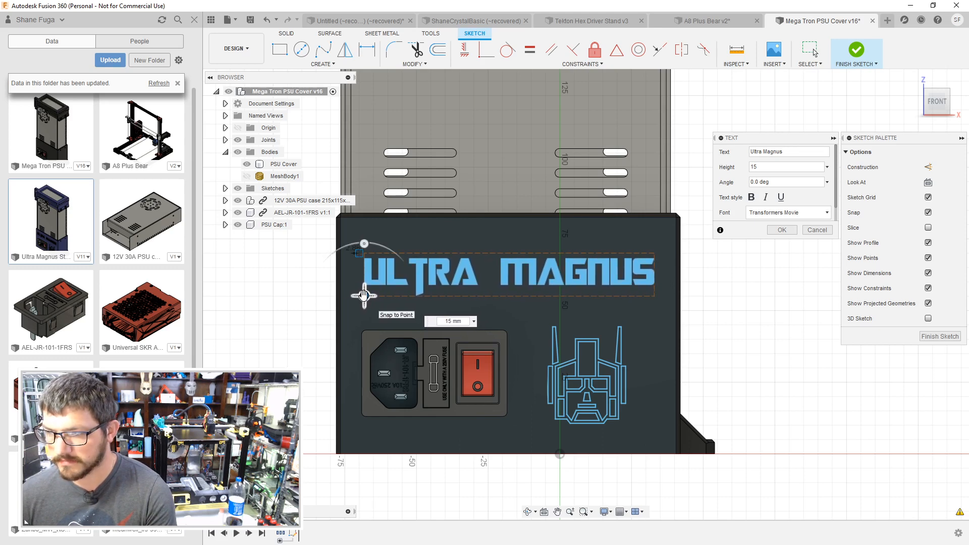
pyautogui.click(772, 232)
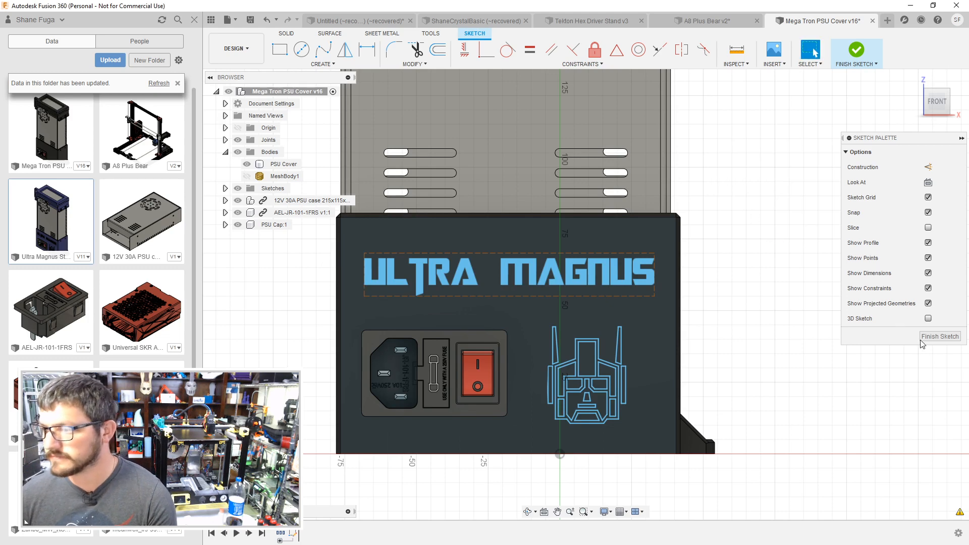
pyautogui.click(936, 337)
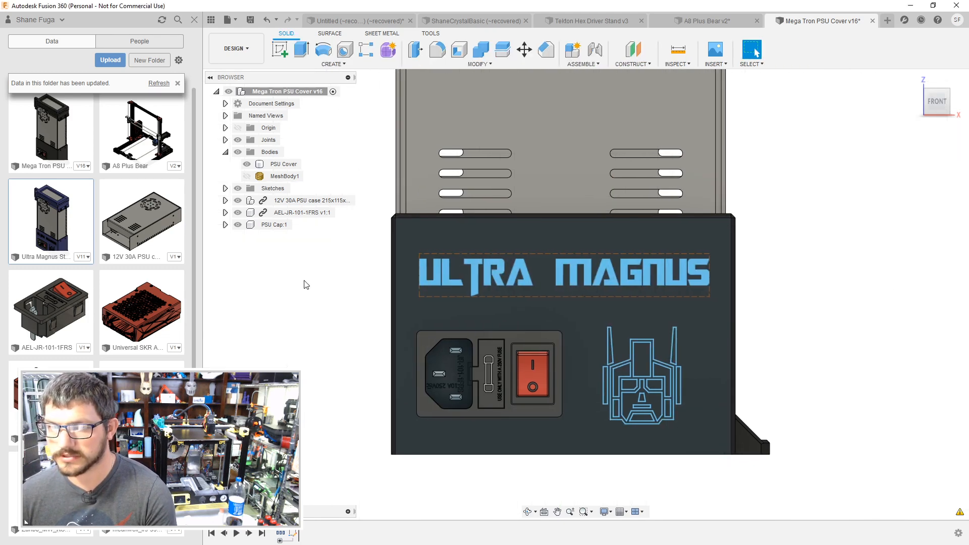
# Step: Start an Extrude with the Ultra Magnus text and the emblem's main outline, left antenna and left side bar as profiles
pyautogui.click(225, 188)
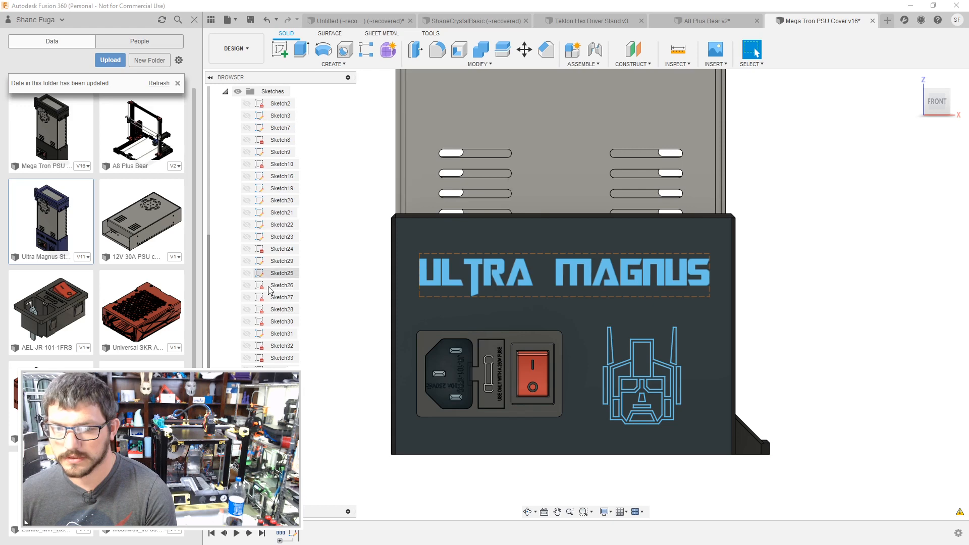
pyautogui.scroll(-5, 272, 252)
pyautogui.click(247, 455)
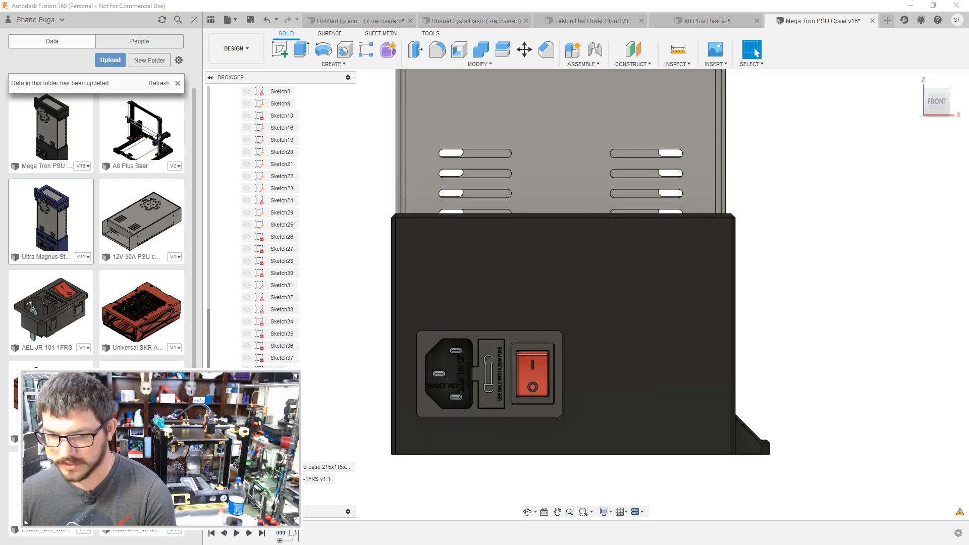
pyautogui.click(247, 454)
pyautogui.press('e')
pyautogui.click(472, 278)
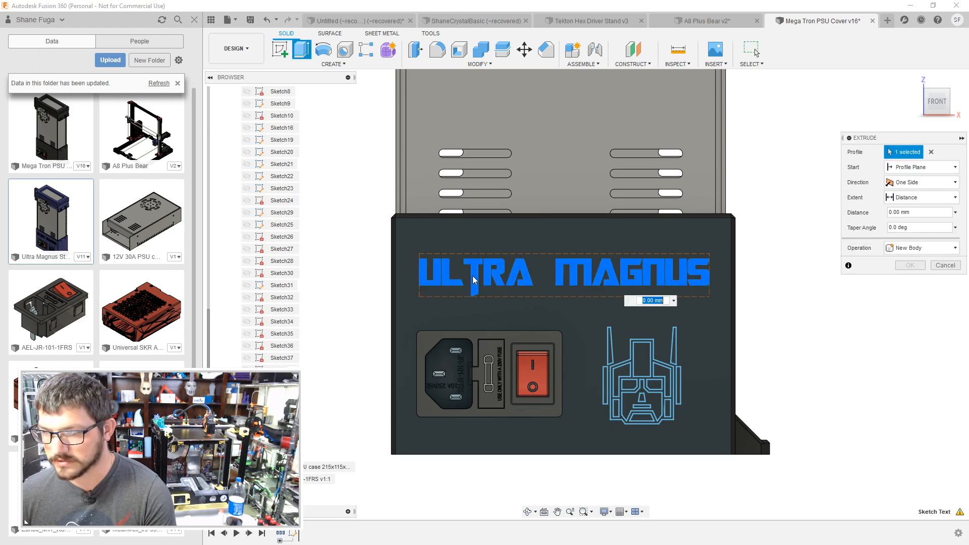
pyautogui.scroll(6, 634, 368)
pyautogui.scroll(2, 637, 354)
pyautogui.click(626, 341)
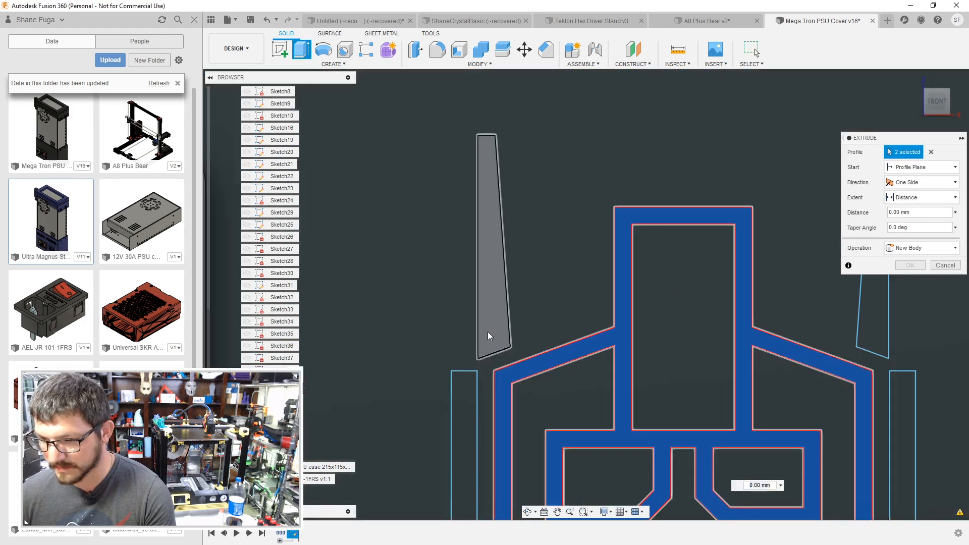
pyautogui.click(530, 303)
pyautogui.click(509, 413)
# Step: Add the emblem's nose, mouth, right side bar and right antenna to the profiles and cut them all with a -1.5 mm distance
pyautogui.scroll(-2, 666, 441)
pyautogui.click(616, 353)
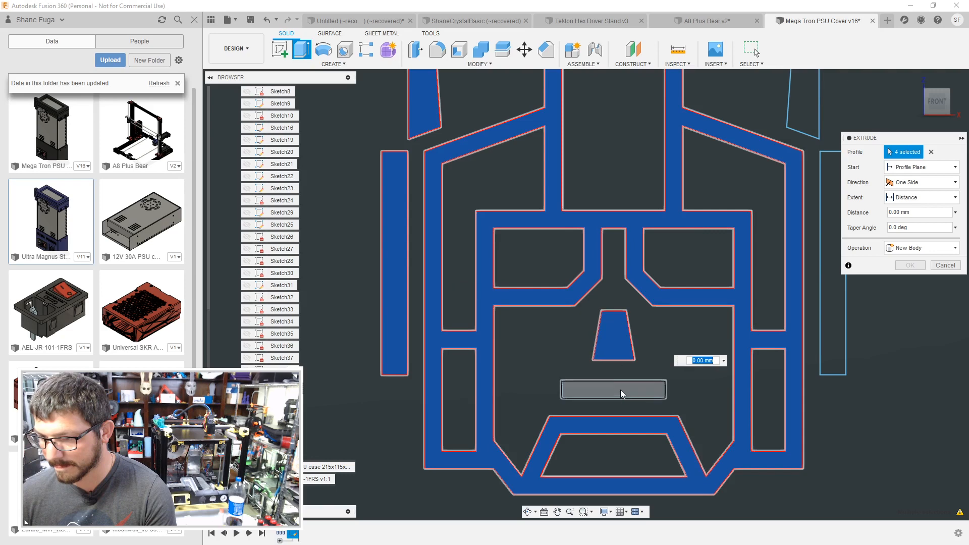
pyautogui.click(623, 392)
pyautogui.click(834, 318)
pyautogui.scroll(-1, 808, 151)
pyautogui.moveTo(807, 151); pyautogui.dragTo(750, 303, button='middle')
pyautogui.click(747, 249)
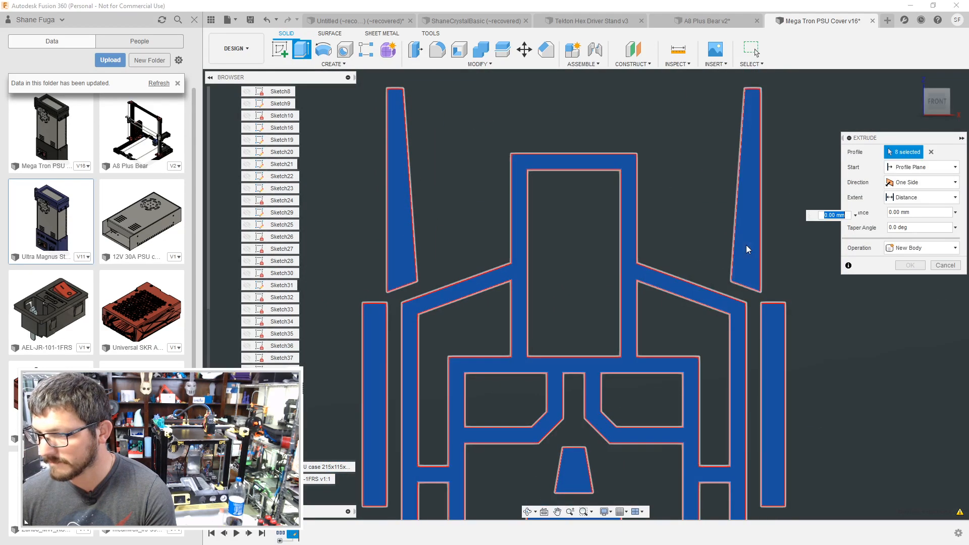
pyautogui.write('-1.5')
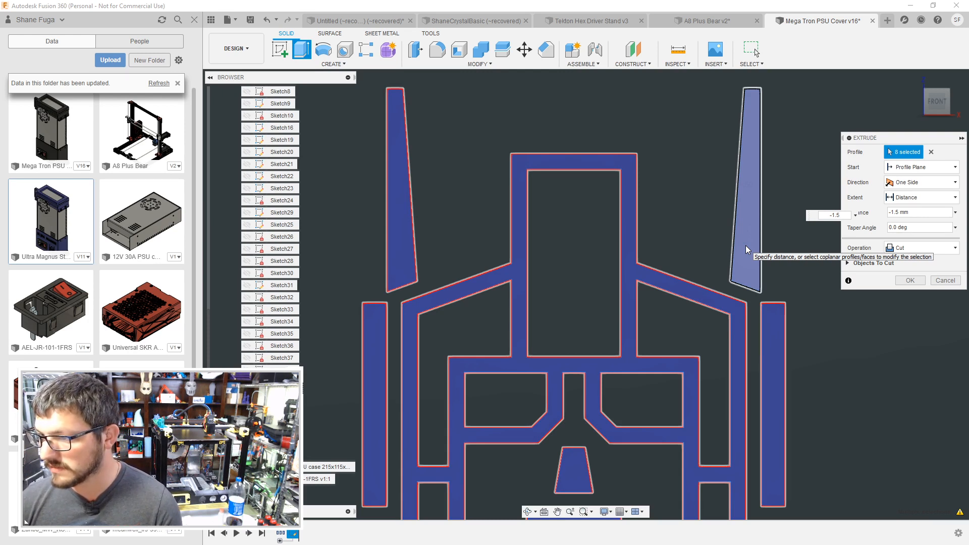
pyautogui.press('Return')
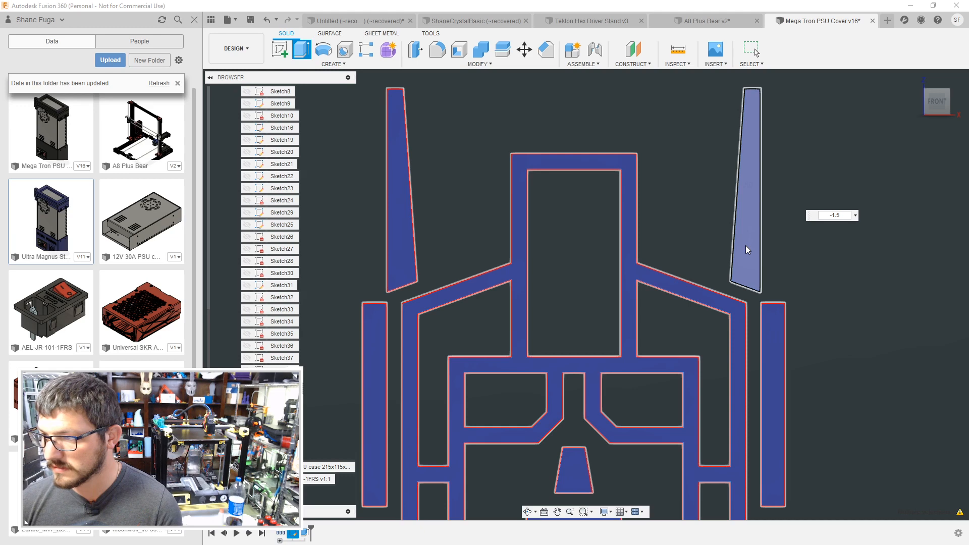
pyautogui.scroll(-5, 676, 196)
pyautogui.scroll(-3, 636, 147)
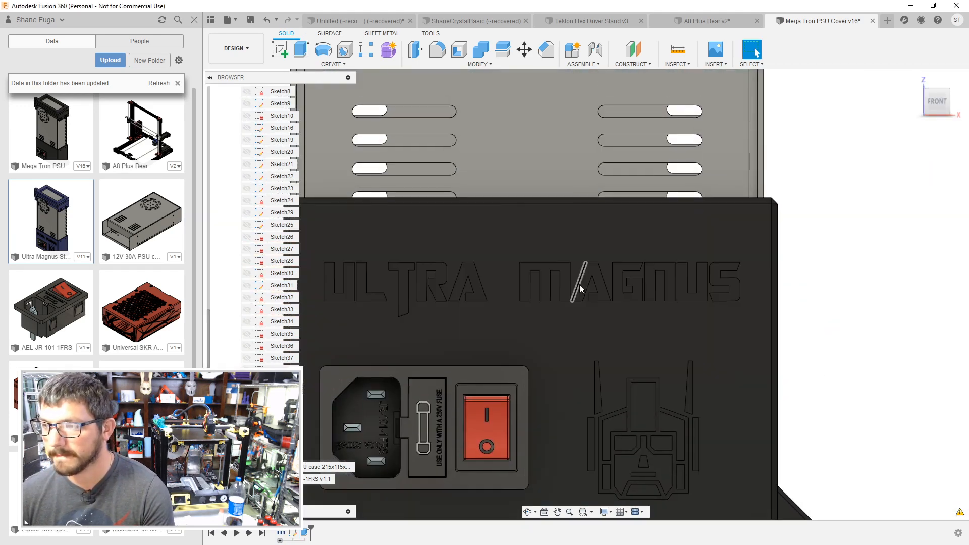
# Step: Sketch on the cover's front face a rectangle about 106 mm wide around the lettering and a second rectangle around the robot-face emblem
pyautogui.click(279, 50)
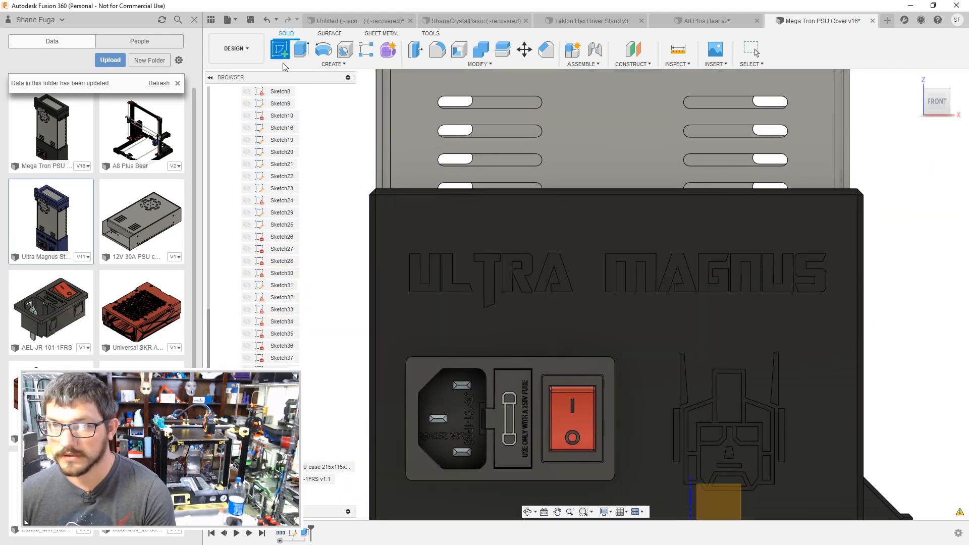
pyautogui.click(412, 222)
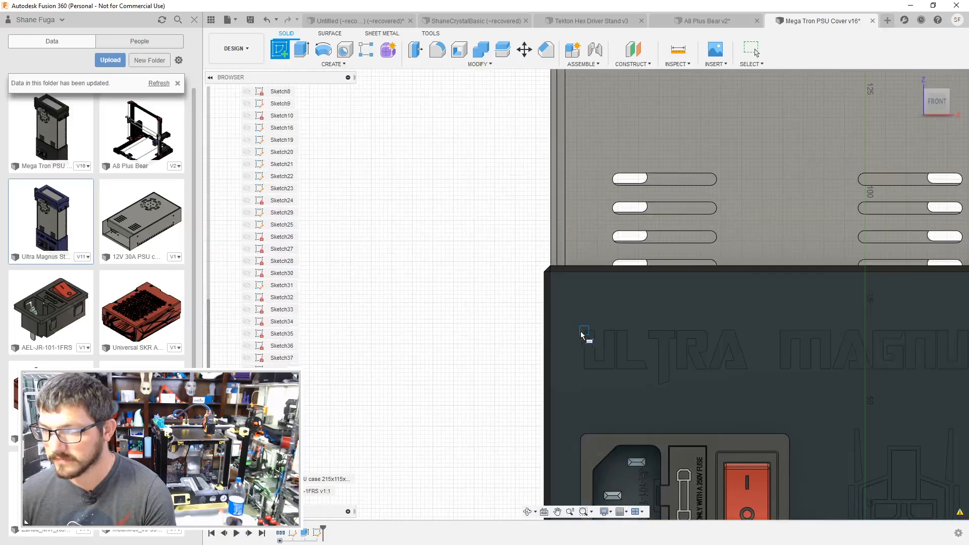
pyautogui.press('r')
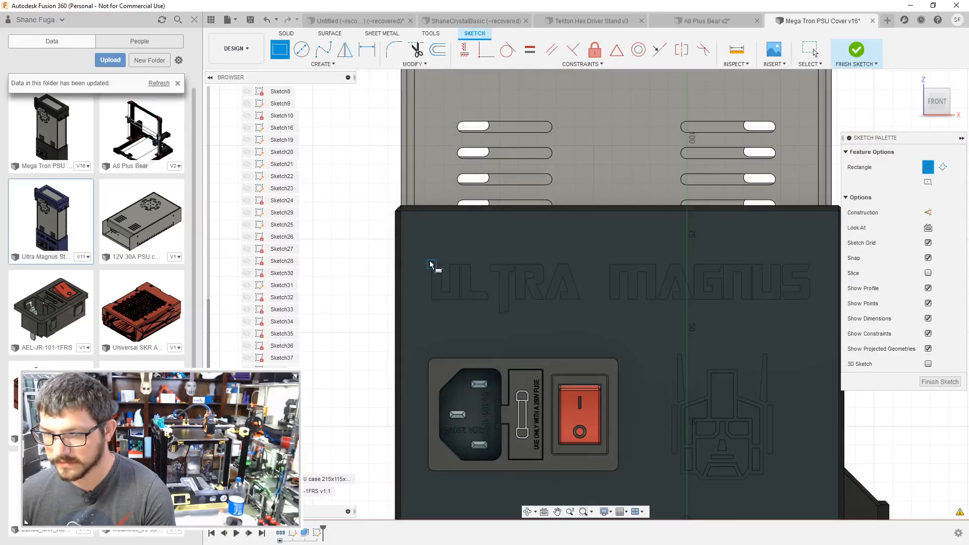
pyautogui.click(424, 258)
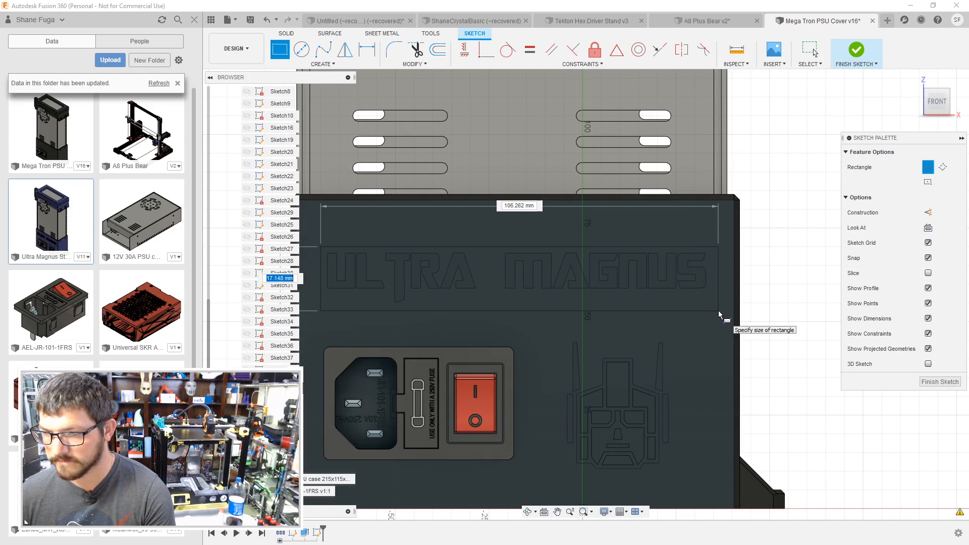
pyautogui.click(717, 308)
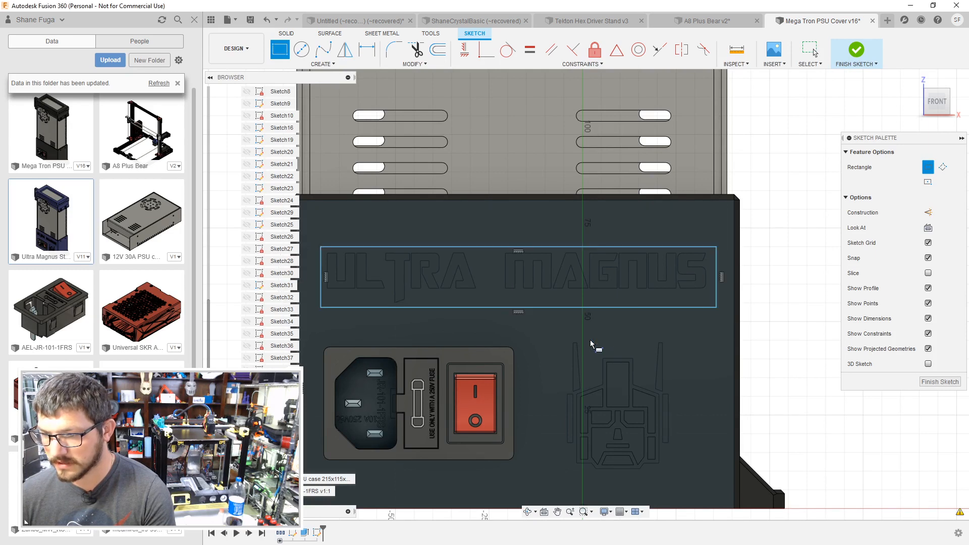
pyautogui.click(554, 330)
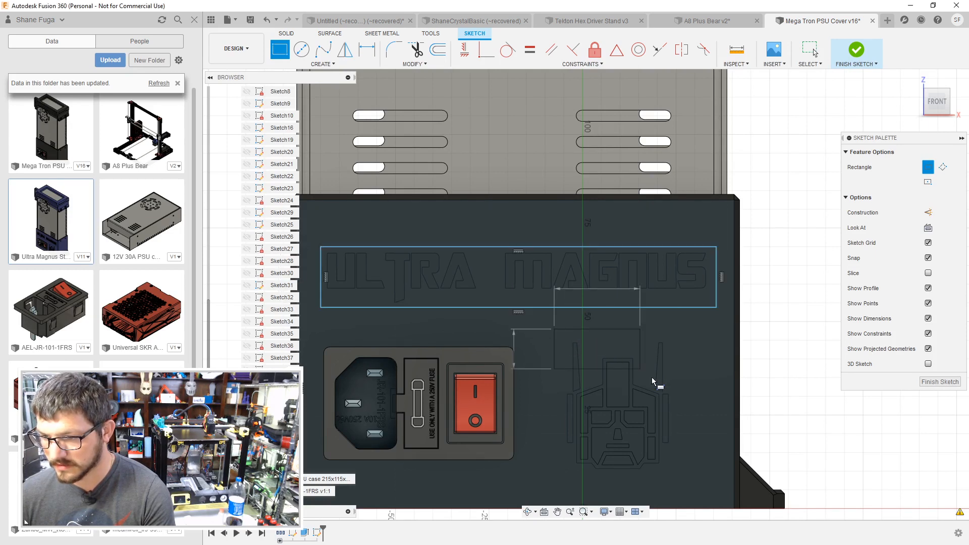
pyautogui.click(681, 479)
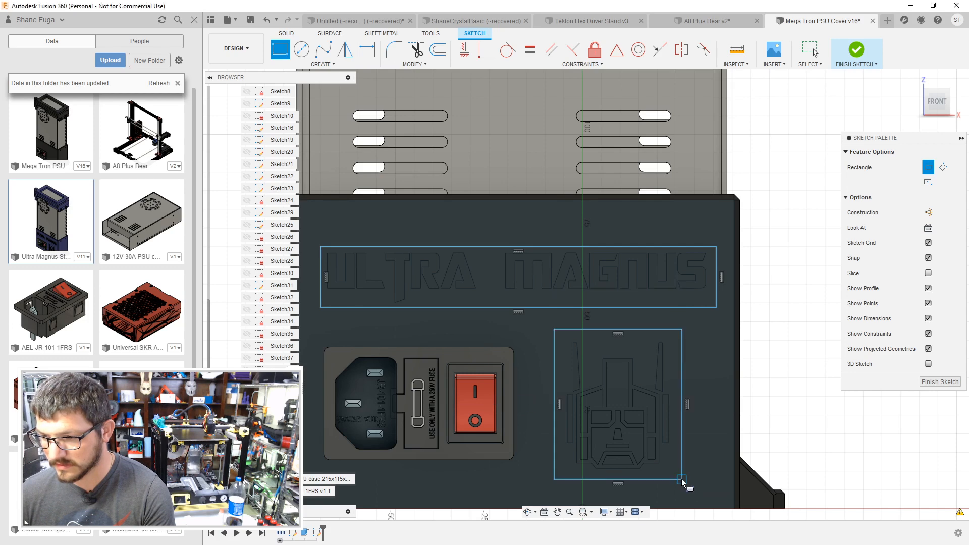
# Step: Start an Extrude with both rectangles' background regions and the emblem's inner face, antennas and side bars as profiles
pyautogui.press('e')
pyautogui.click(634, 303)
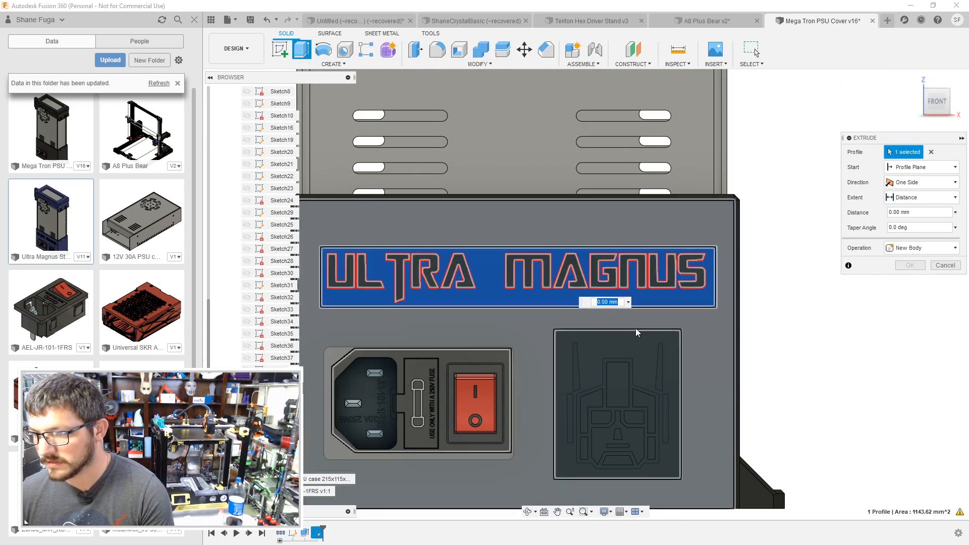
pyautogui.click(635, 340)
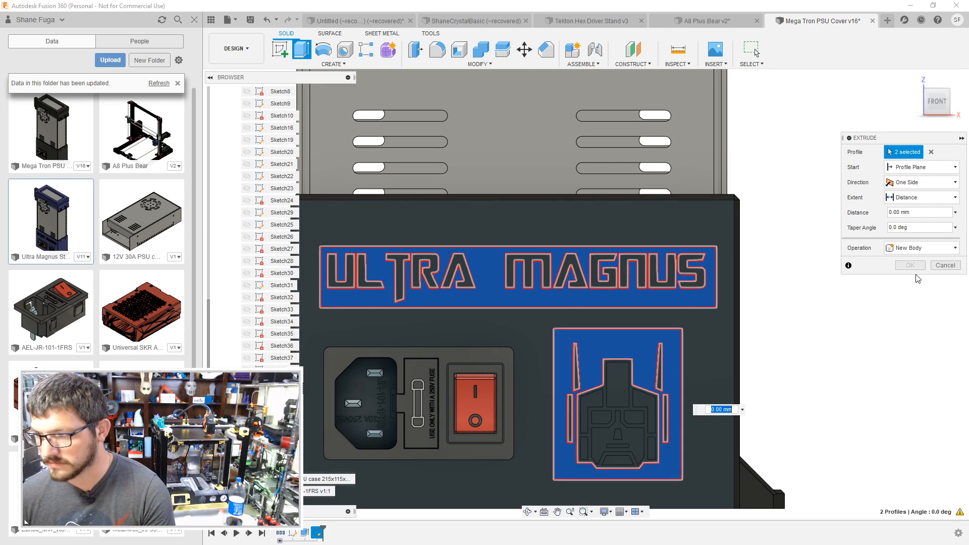
pyautogui.click(626, 400)
pyautogui.scroll(3, 580, 374)
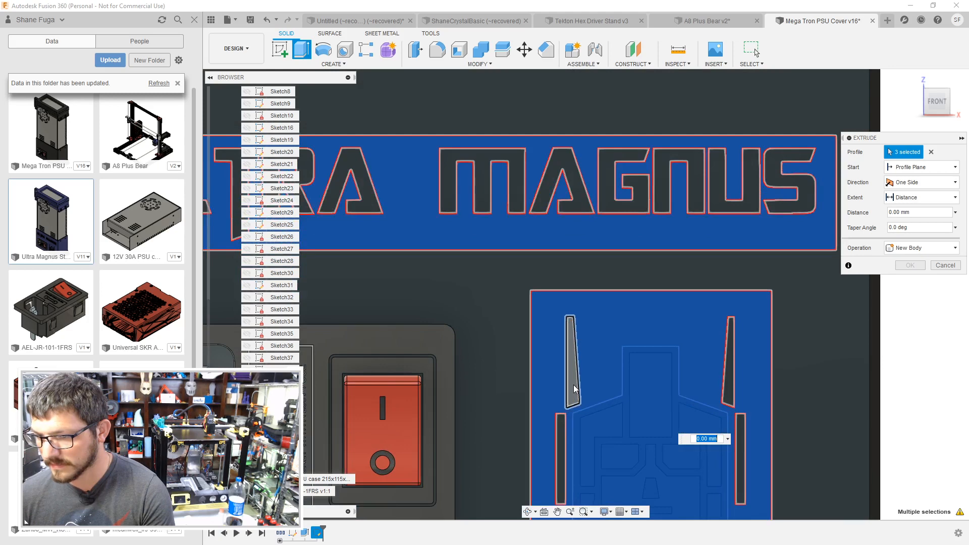
pyautogui.click(561, 432)
pyautogui.click(728, 375)
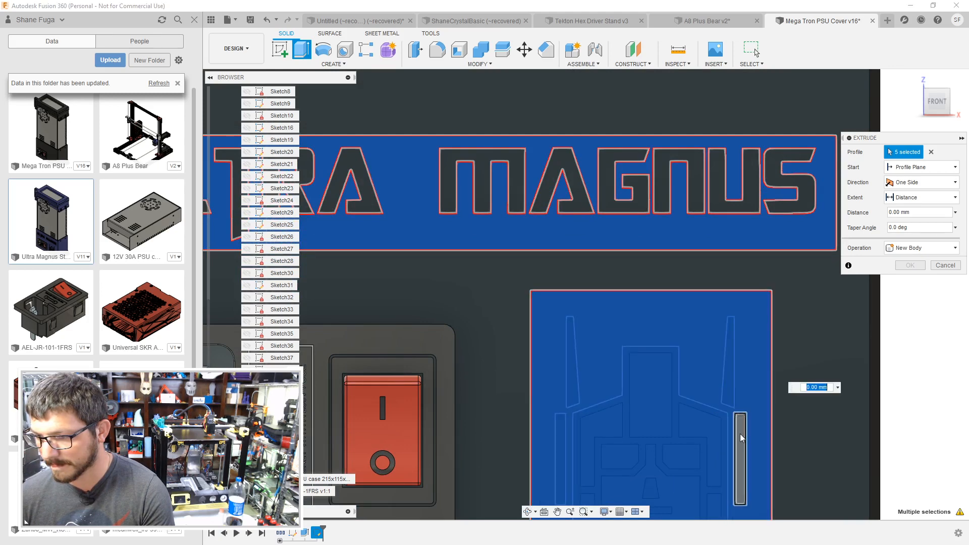
pyautogui.click(742, 419)
pyautogui.click(679, 203)
pyautogui.click(733, 202)
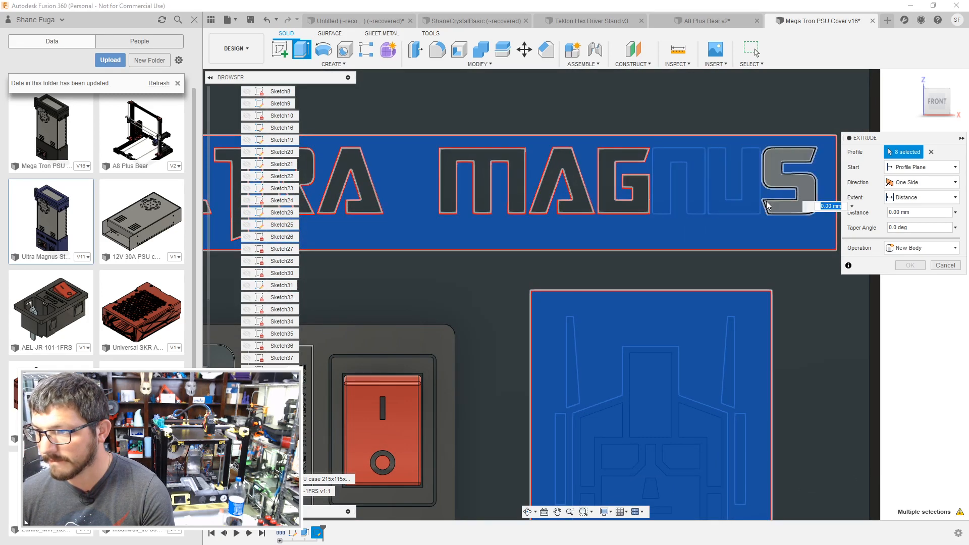
pyautogui.click(772, 213)
pyautogui.click(625, 198)
pyautogui.click(560, 202)
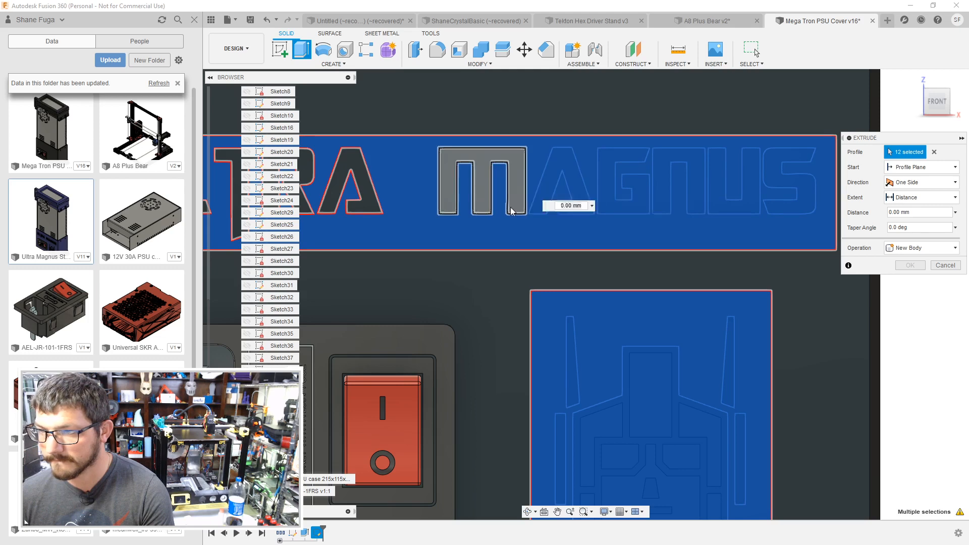
pyautogui.click(480, 201)
pyautogui.moveTo(397, 213); pyautogui.dragTo(552, 214, button='middle')
pyautogui.click(510, 207)
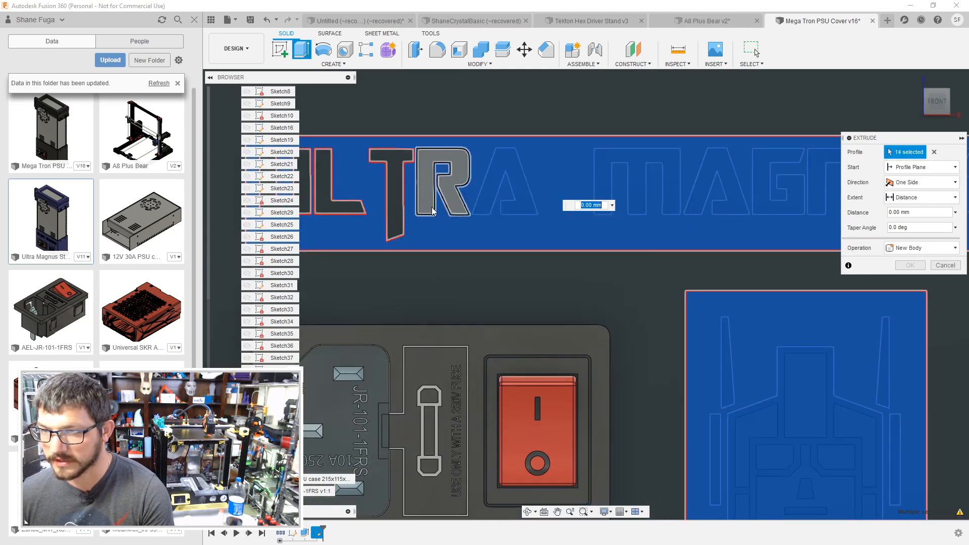
pyautogui.click(447, 205)
pyautogui.click(396, 215)
pyautogui.click(333, 202)
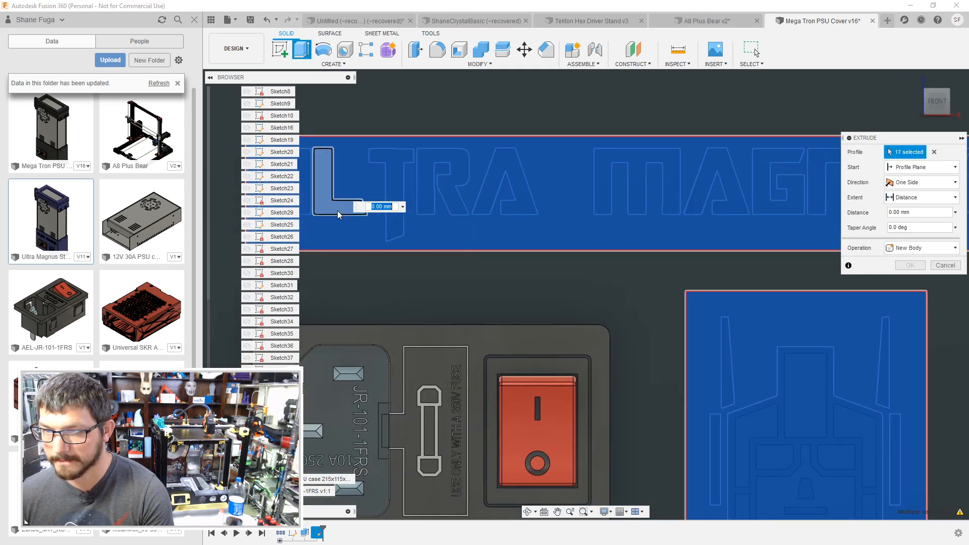
# Step: Extrude the selected profiles as a two-sided cut, with -1 mm on side 1 and 2 mm on side 2
pyautogui.scroll(-3, 506, 271)
pyautogui.scroll(-2, 506, 271)
pyautogui.keyDown('shift'); pyautogui.moveTo(506, 271); pyautogui.dragTo(580, 237, button='middle'); pyautogui.keyUp('shift')
pyautogui.click(924, 182)
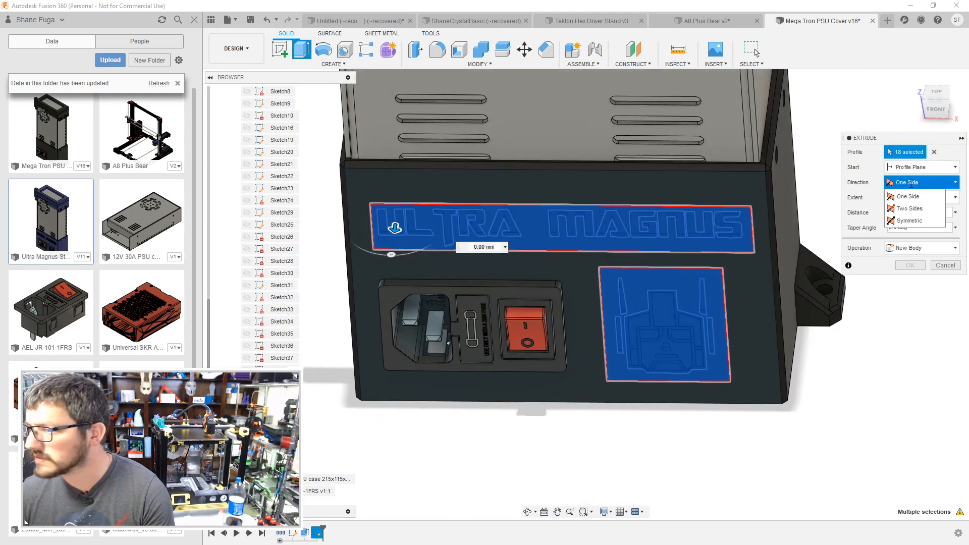
pyautogui.click(909, 209)
pyautogui.keyDown('shift'); pyautogui.moveTo(398, 263); pyautogui.dragTo(396, 224, button='middle'); pyautogui.keyUp('shift')
pyautogui.write('5')
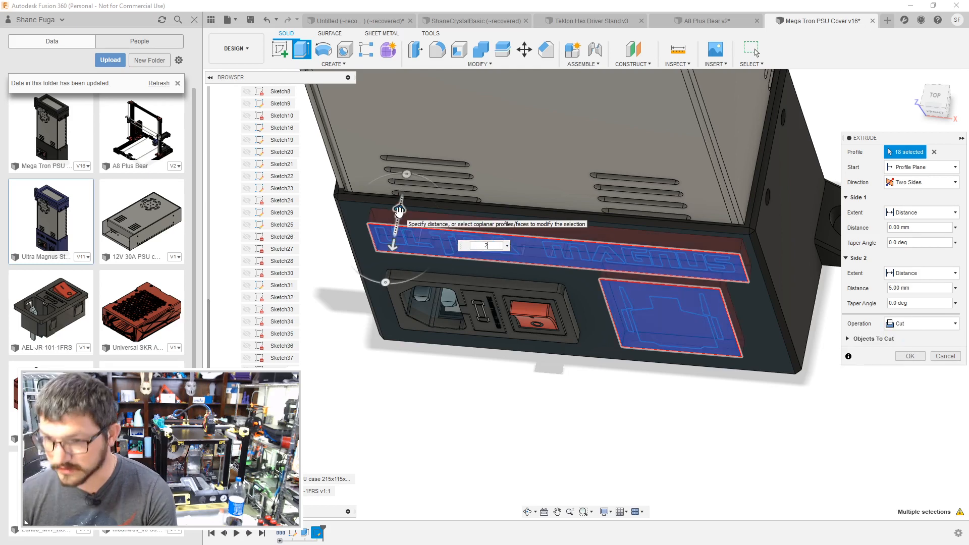
pyautogui.write('2')
pyautogui.press('Tab')
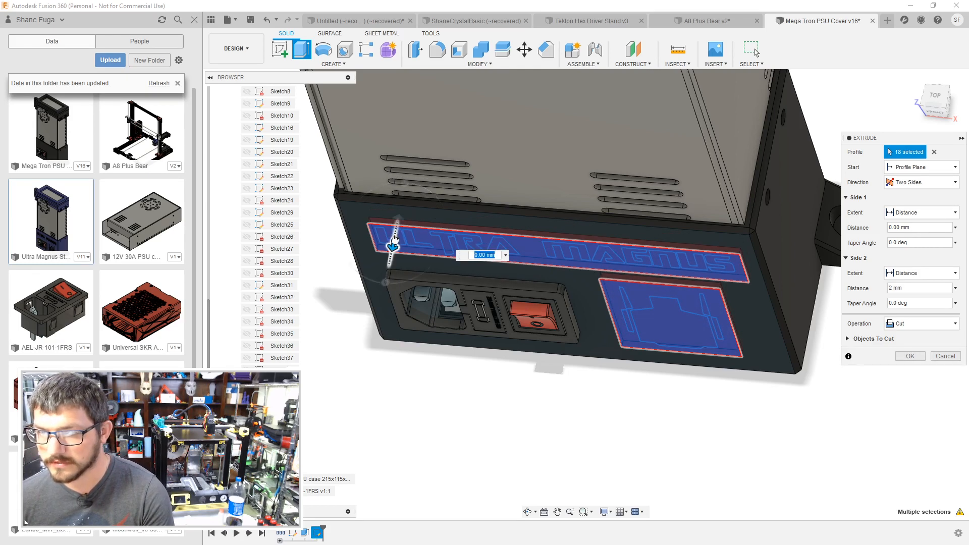
pyautogui.keyDown('shift'); pyautogui.moveTo(391, 243); pyautogui.dragTo(396, 243, button='middle'); pyautogui.keyUp('shift')
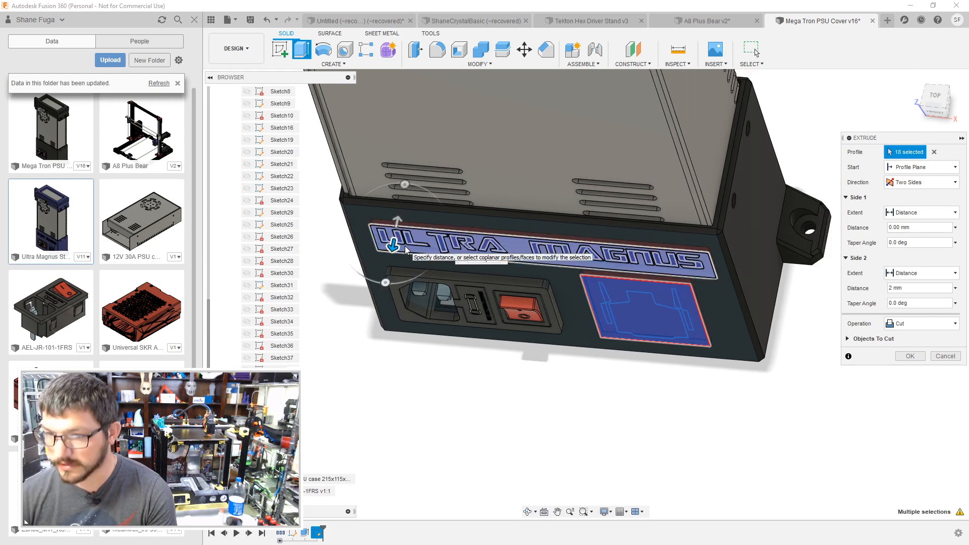
pyautogui.press('Return')
# Step: Edit the two-sided extrusion and change its operation from Cut to New Body
pyautogui.moveTo(406, 250)
pyautogui.keyDown('shift'); pyautogui.mouseDown(button='middle')
pyautogui.moveTo(491, 180)
pyautogui.moveTo(813, 309)
pyautogui.moveTo(825, 268)
pyautogui.moveTo(816, 268)
pyautogui.mouseUp(button='middle'); pyautogui.keyUp('shift')
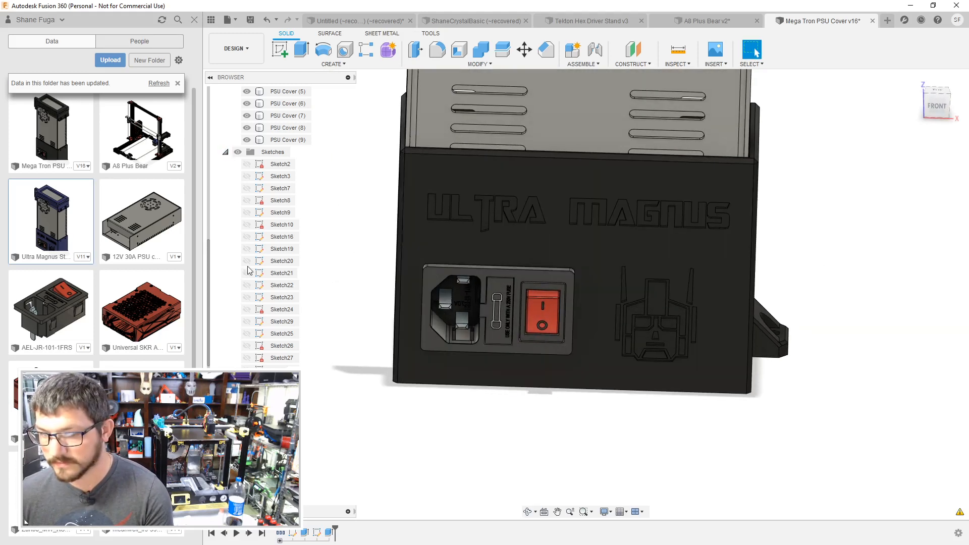
pyautogui.doubleClick(317, 533)
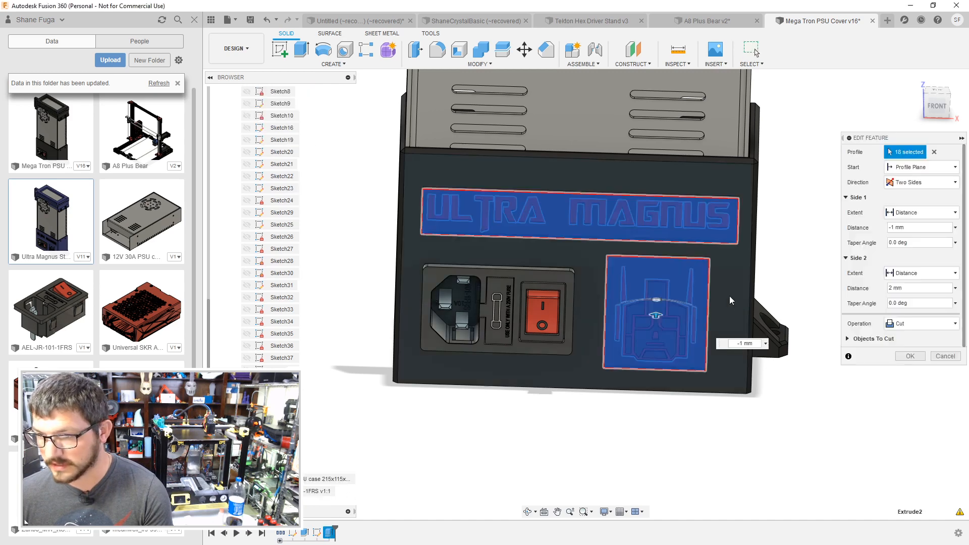
pyautogui.click(932, 324)
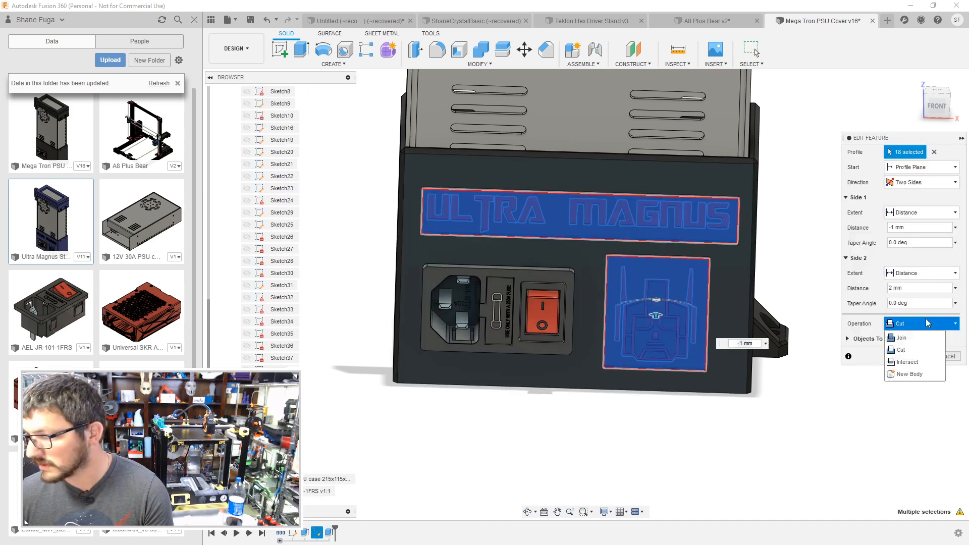
pyautogui.click(912, 371)
pyautogui.click(911, 342)
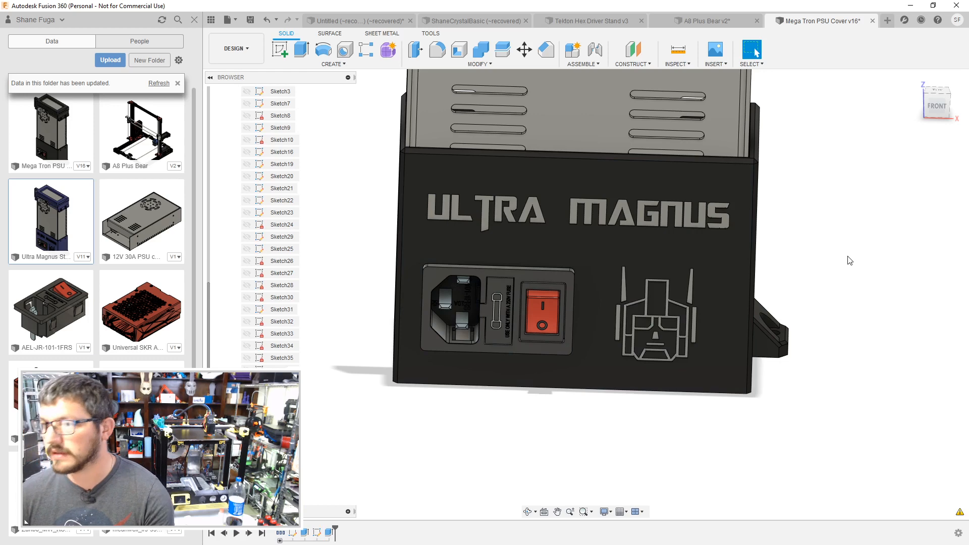
# Step: Search the appearance library for blue and apply a blue plastic to the PSU cover body
pyautogui.moveTo(850, 261)
pyautogui.keyDown('shift'); pyautogui.mouseDown(button='middle')
pyautogui.moveTo(824, 286)
pyautogui.moveTo(833, 260)
pyautogui.mouseUp(button='middle'); pyautogui.keyUp('shift')
pyautogui.press('a')
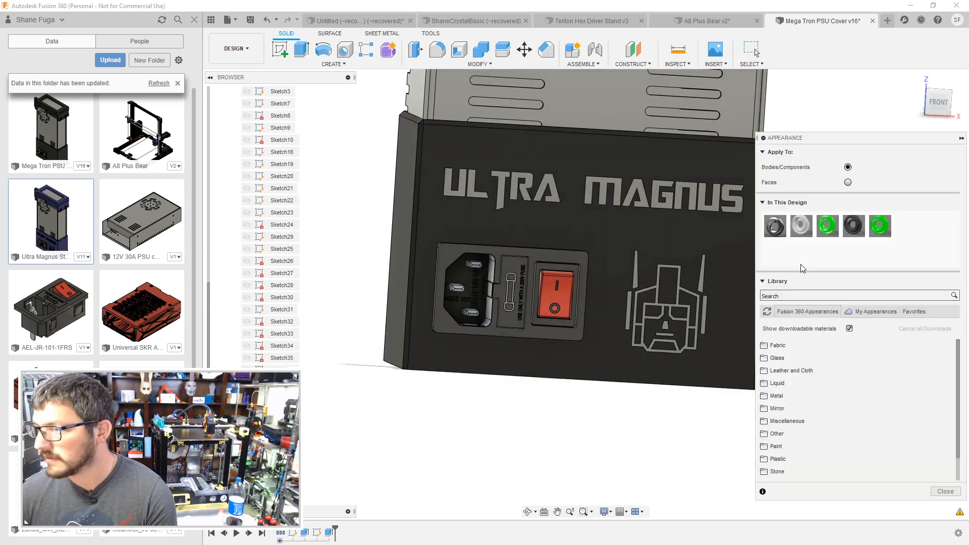
pyautogui.click(819, 295)
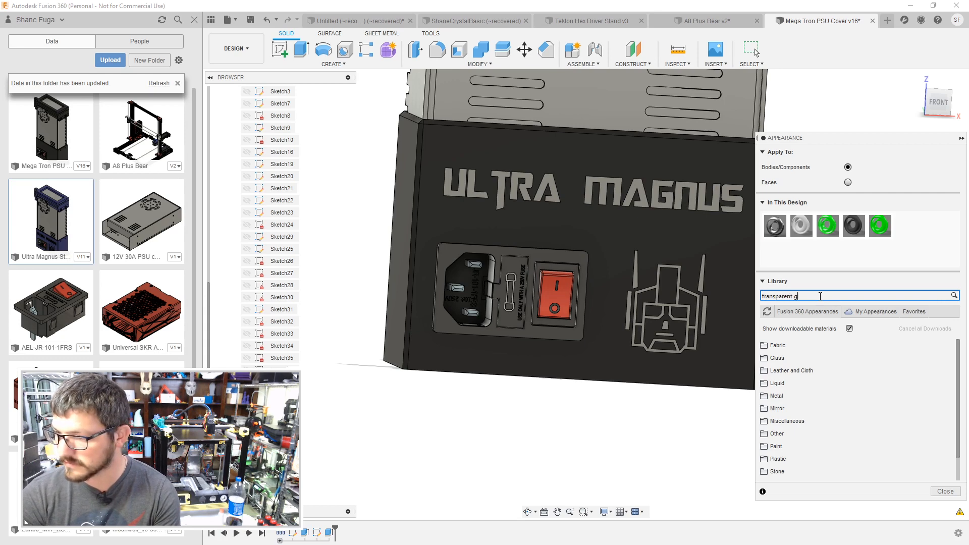
pyautogui.write('transparent glossy')
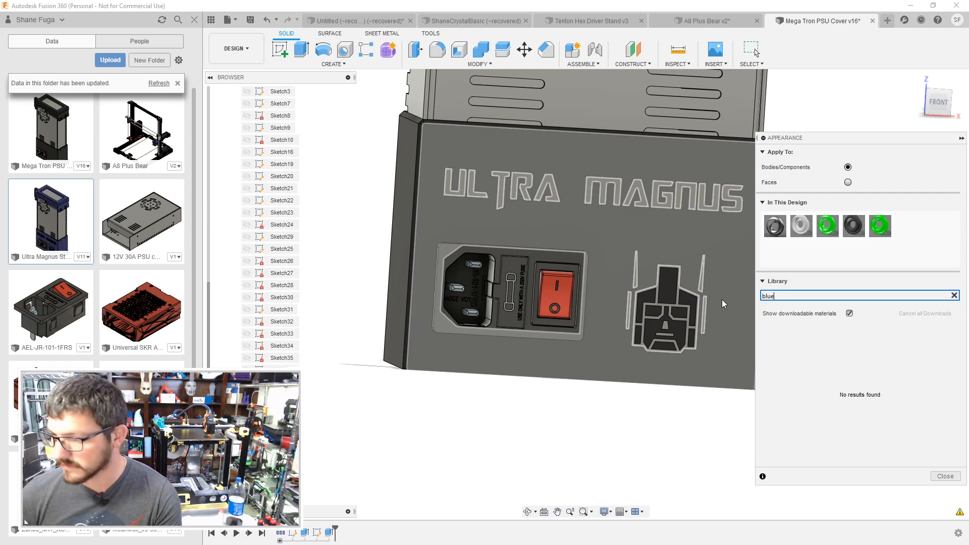
pyautogui.scroll(-5, 848, 379)
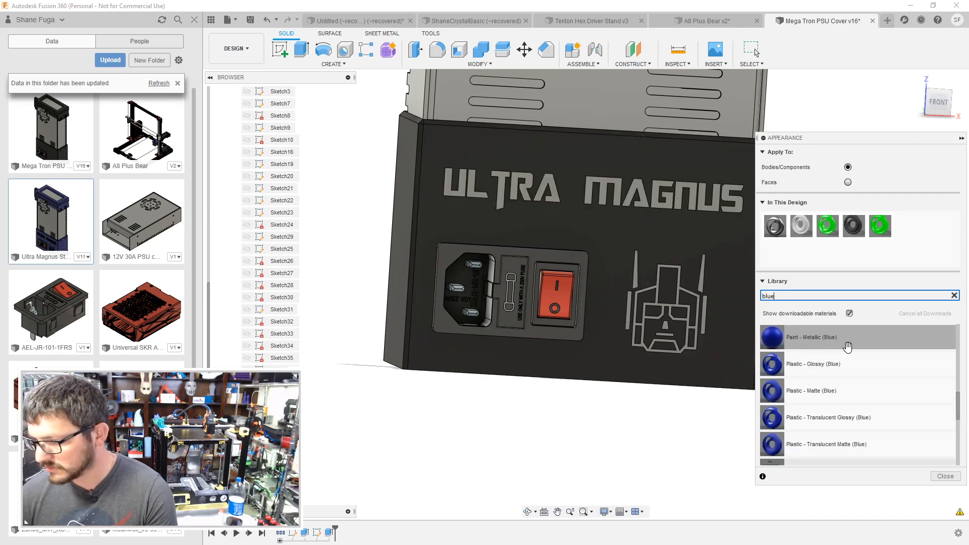
pyautogui.moveTo(863, 428); pyautogui.dragTo(625, 378)
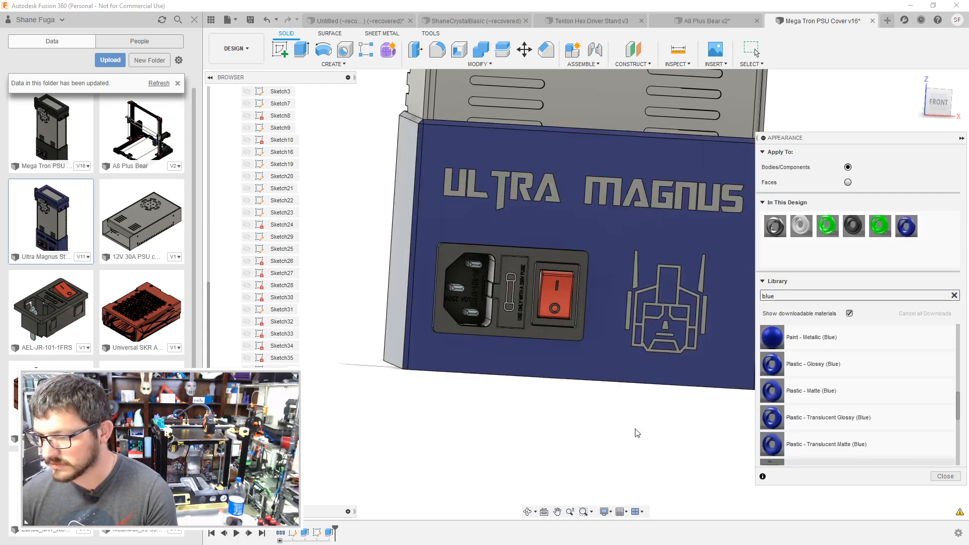
pyautogui.moveTo(637, 433); pyautogui.dragTo(563, 420, button='middle')
# Step: Search the appearance library for white and apply ABS (White) to the lettering and emblem inlay bodies
pyautogui.click(788, 296)
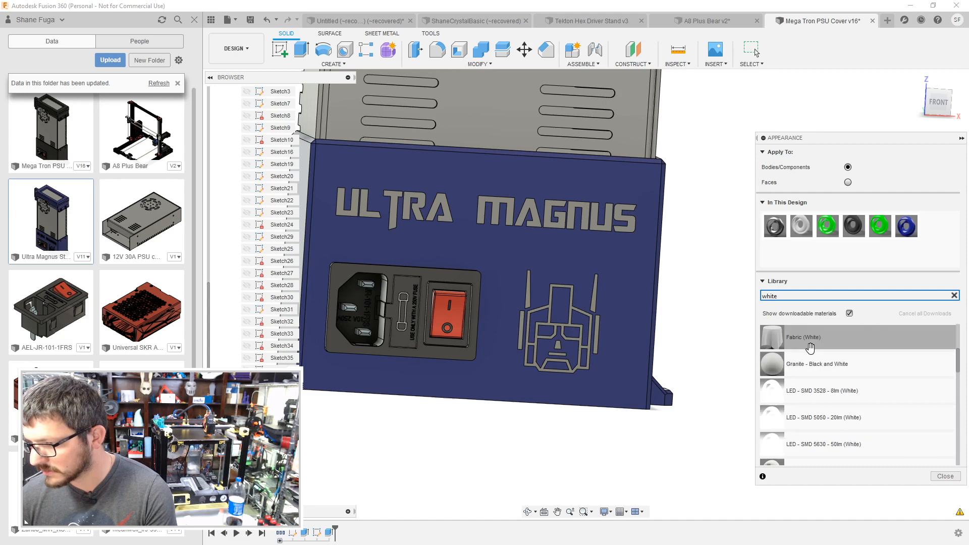
pyautogui.moveTo(807, 375); pyautogui.dragTo(363, 479)
pyautogui.scroll(3, 247, 283)
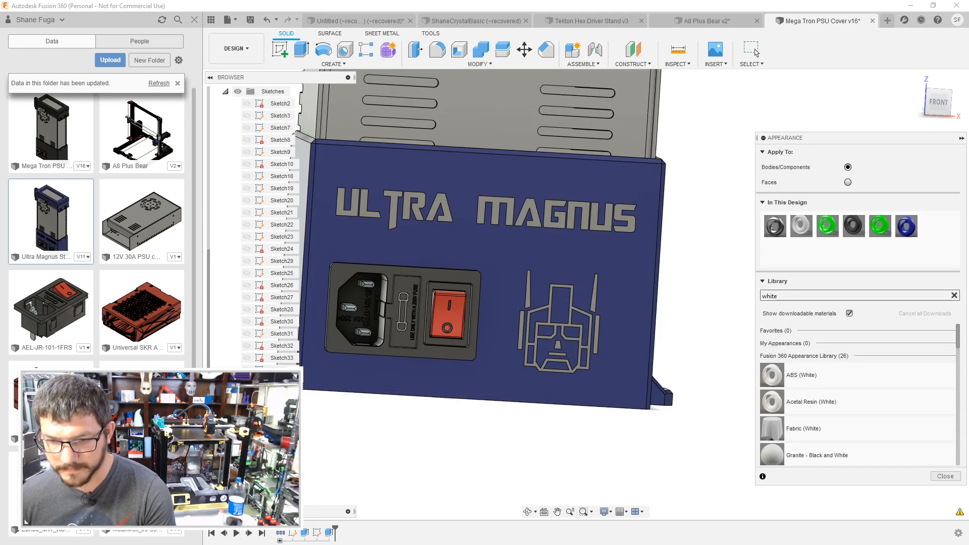
pyautogui.click(225, 141)
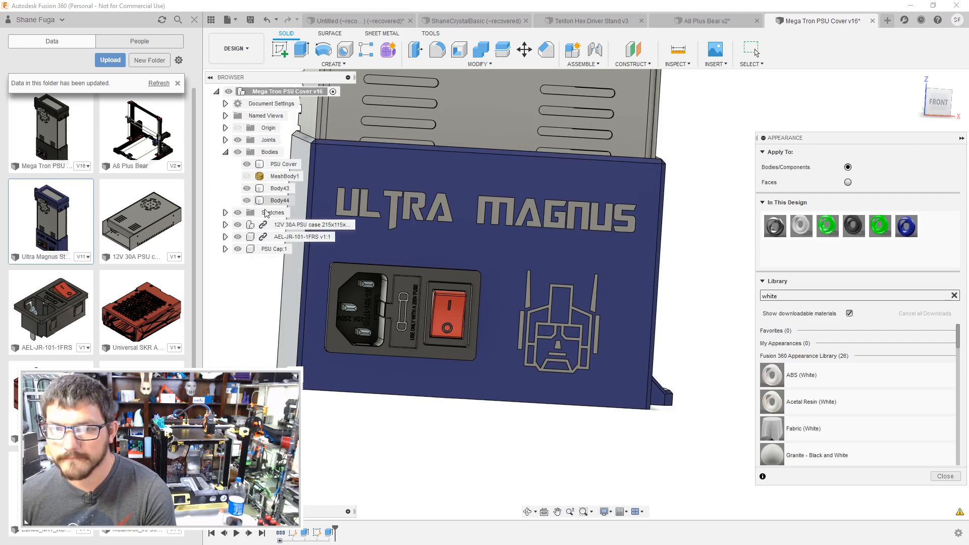
pyautogui.moveTo(798, 376)
pyautogui.mouseDown()
pyautogui.moveTo(278, 189)
pyautogui.moveTo(428, 246)
pyautogui.moveTo(278, 201)
pyautogui.mouseUp()
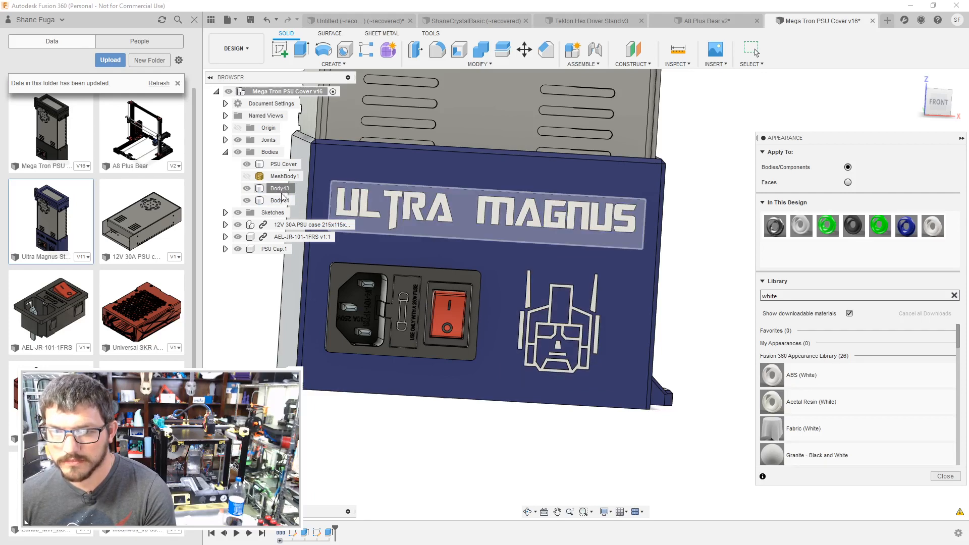
pyautogui.click(281, 191)
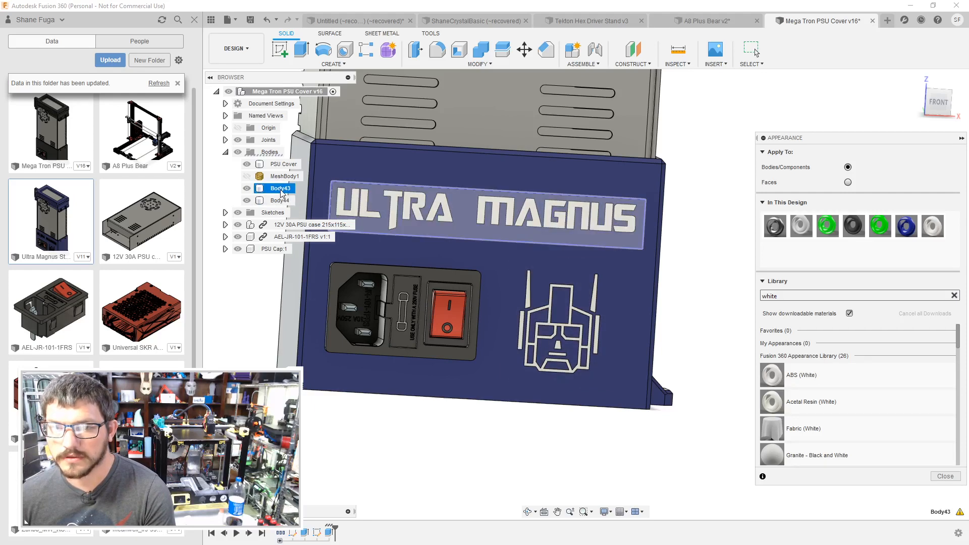
pyautogui.click(281, 190)
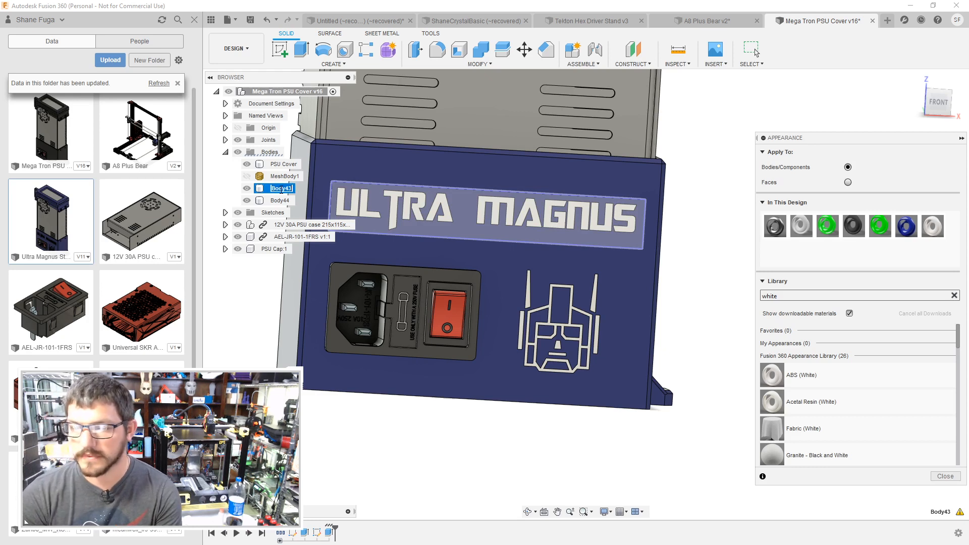
pyautogui.write('Te')
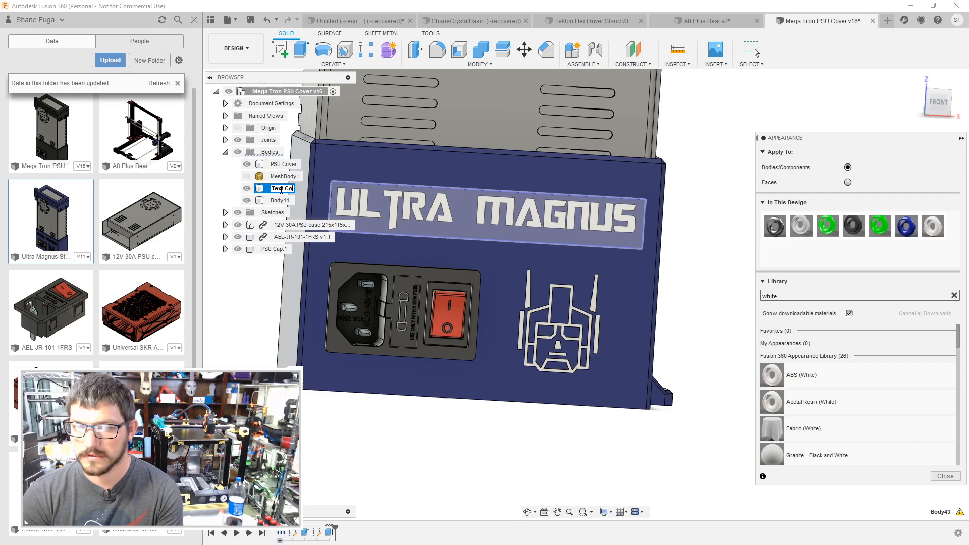
pyautogui.write('xt Co')
pyautogui.press('Escape')
pyautogui.press('Escape')
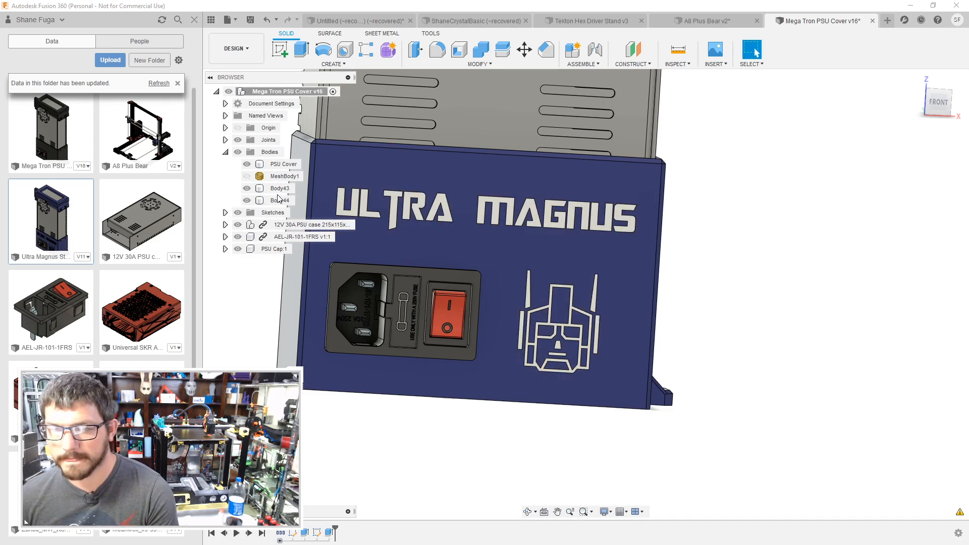
# Step: Rename the inlay body behind the Ultra Magnus lettering as Text Color
pyautogui.click(280, 189)
pyautogui.click(280, 187)
pyautogui.write('T')
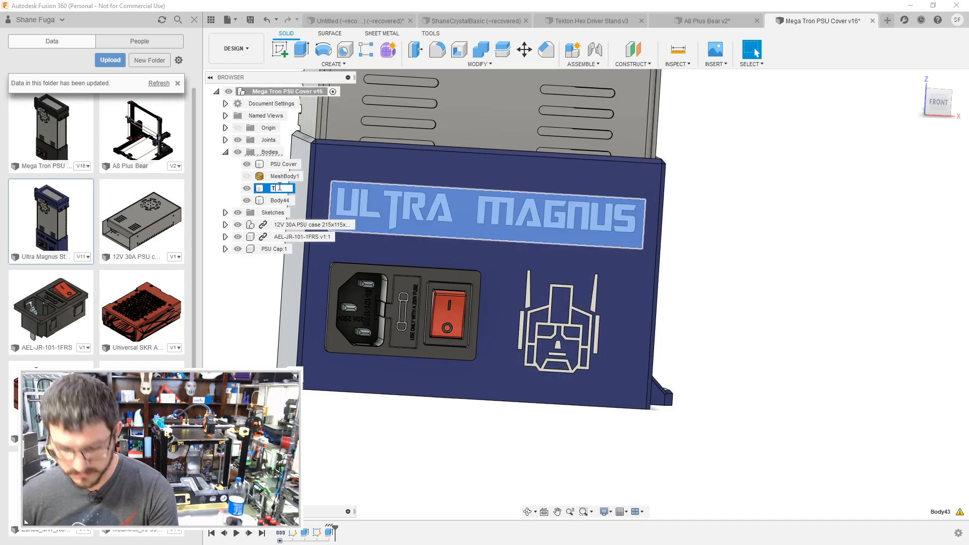
pyautogui.write('ext Color')
pyautogui.press('Return')
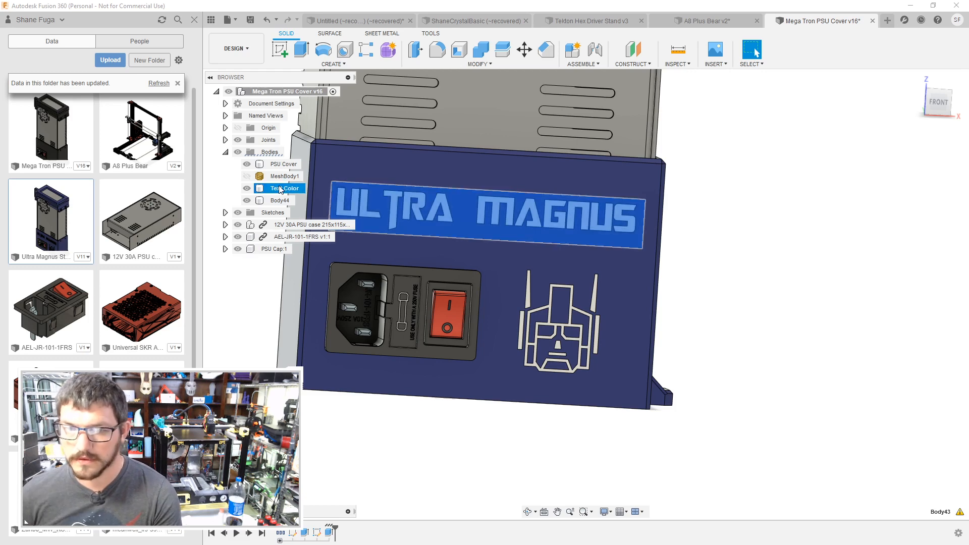
# Step: Rename the inlay body behind the robot-face emblem as Face Color
pyautogui.click(281, 200)
pyautogui.click(280, 200)
pyautogui.write('Fa')
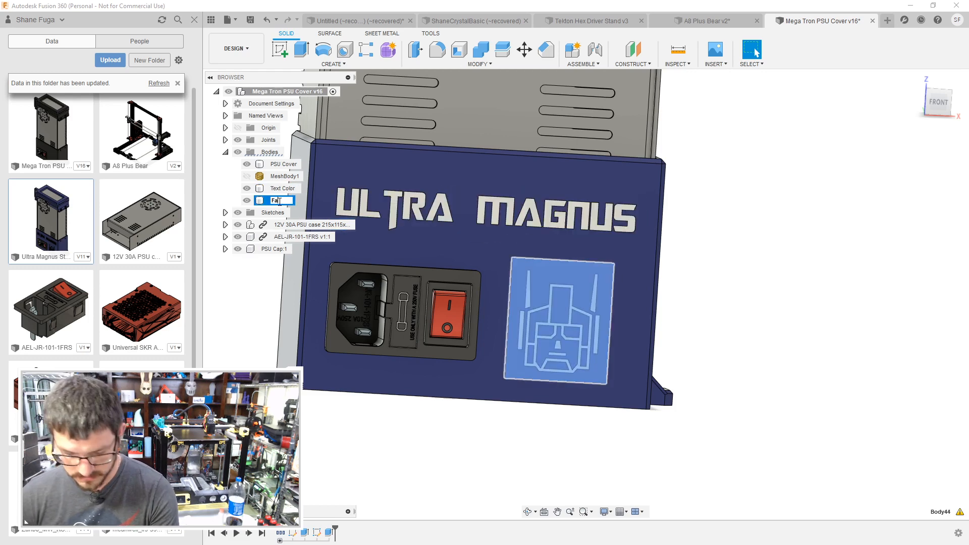
pyautogui.write('ce Color')
pyautogui.press('Return')
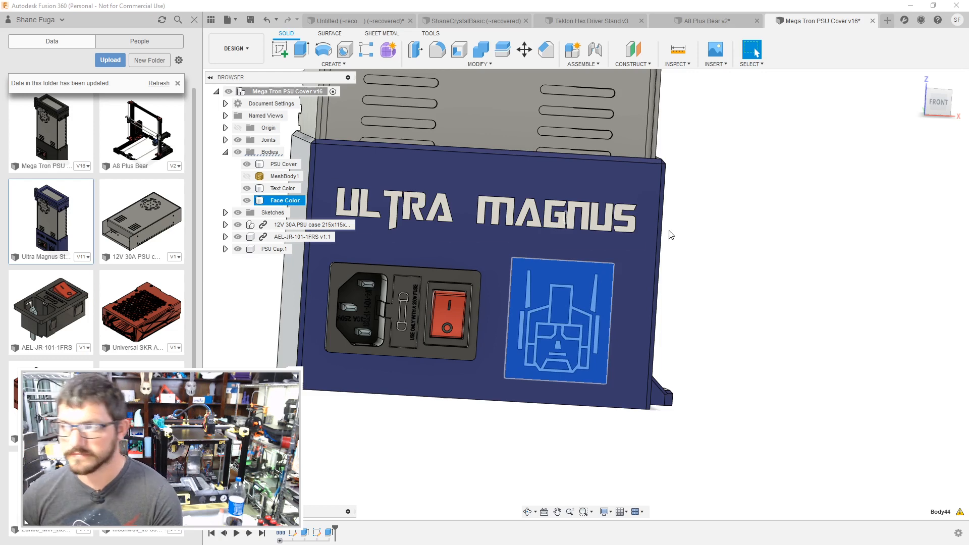
# Step: Apply the cover's blue plastic appearance to the PSU cap and save the design with the version description User Saved
pyautogui.scroll(-5, 697, 245)
pyautogui.moveTo(788, 110); pyautogui.dragTo(729, 270, button='middle')
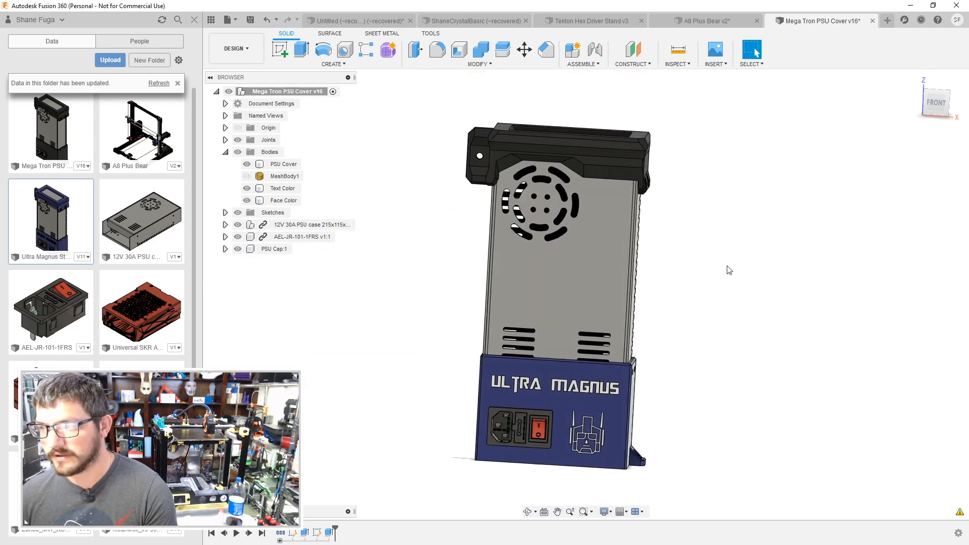
pyautogui.press('a')
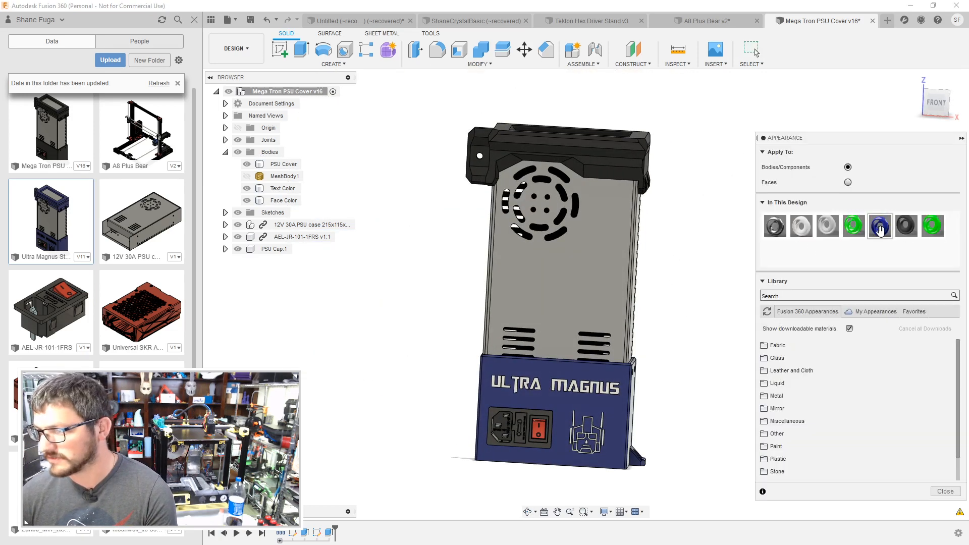
pyautogui.moveTo(879, 225); pyautogui.dragTo(638, 152)
pyautogui.hotkey('ctrl', 's')
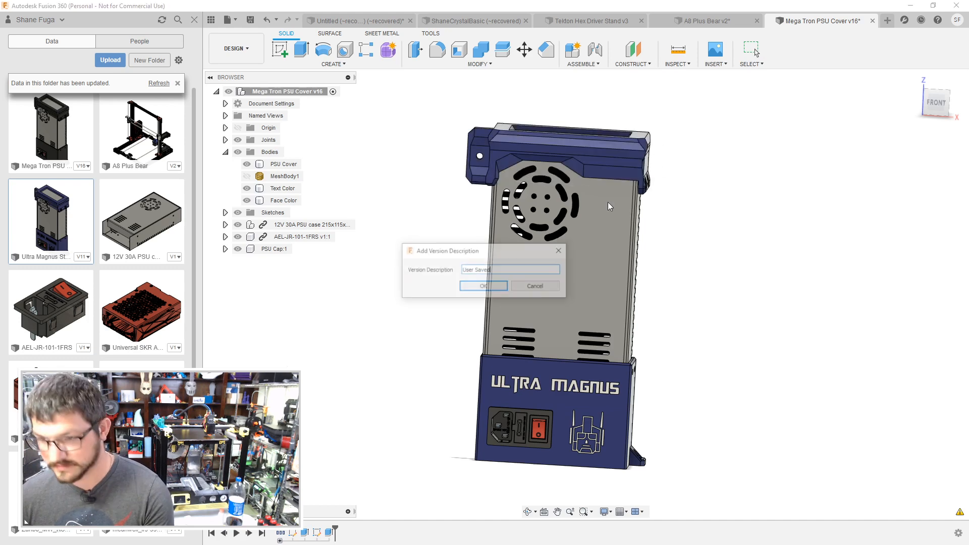
pyautogui.click(484, 286)
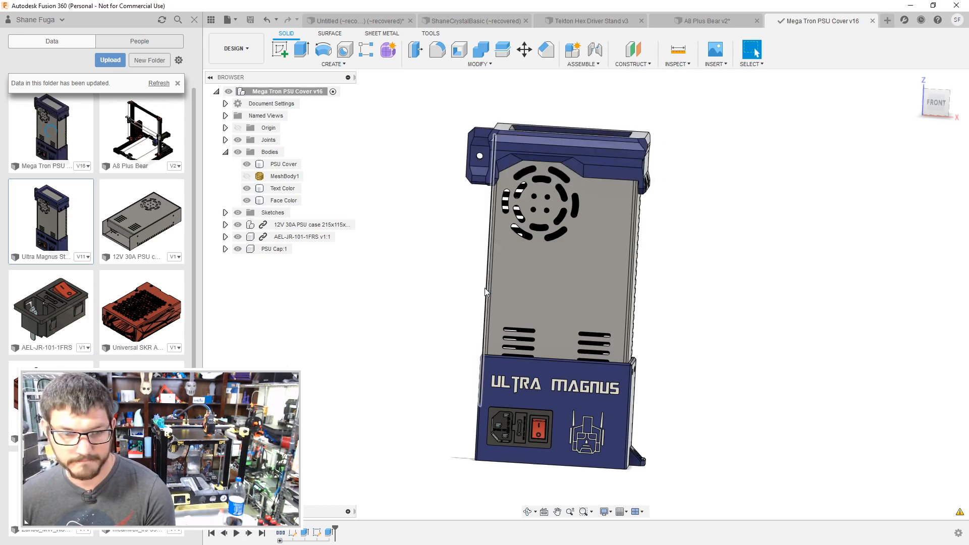
# Step: Switch to the A8 Plus Bear assembly, exit its emblem sketch, and save it with the version description User Saved
pyautogui.click(689, 24)
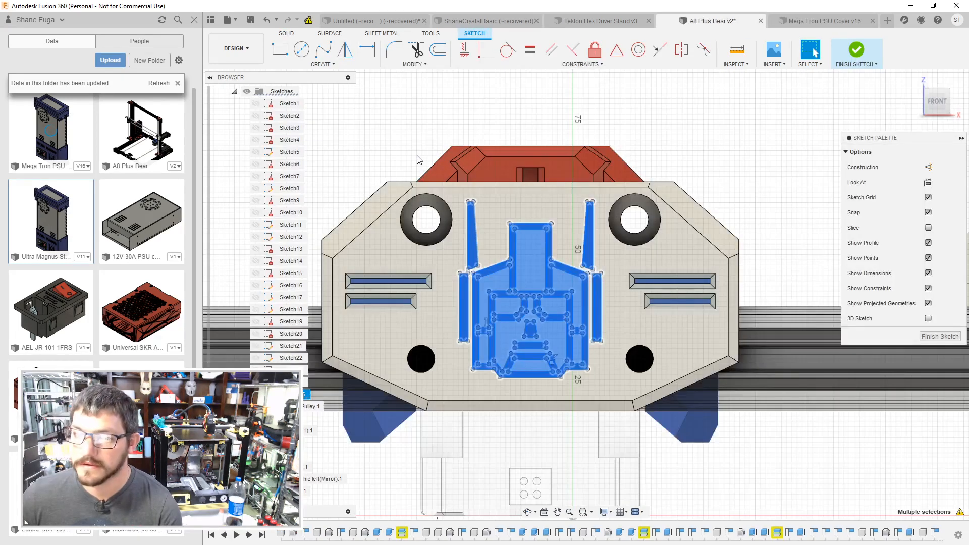
pyautogui.scroll(-5, 417, 160)
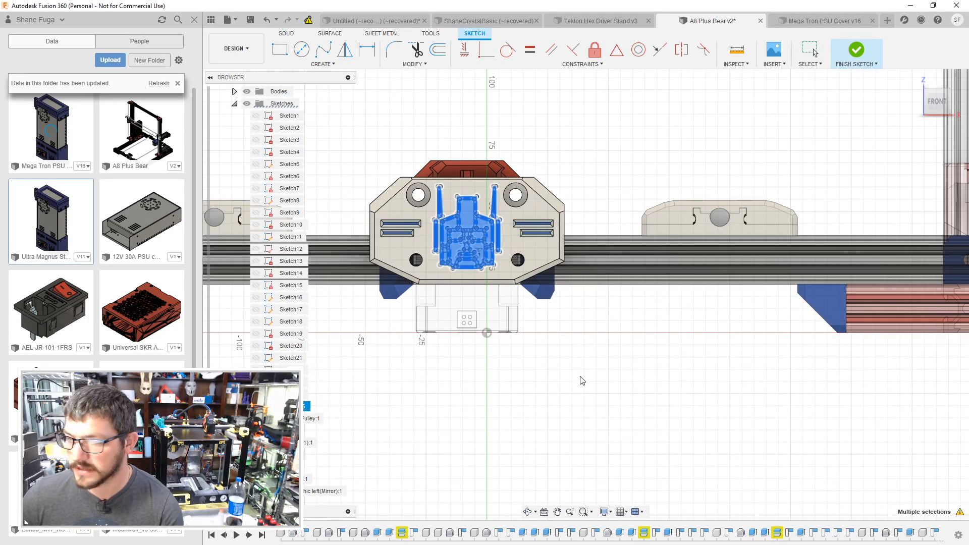
pyautogui.scroll(-4, 580, 376)
pyautogui.moveTo(579, 374)
pyautogui.keyDown('shift'); pyautogui.mouseDown(button='middle')
pyautogui.moveTo(579, 270)
pyautogui.moveTo(590, 283)
pyautogui.moveTo(757, 303)
pyautogui.mouseUp(button='middle'); pyautogui.keyUp('shift')
pyautogui.click(745, 306)
pyautogui.hotkey('ctrl', 's')
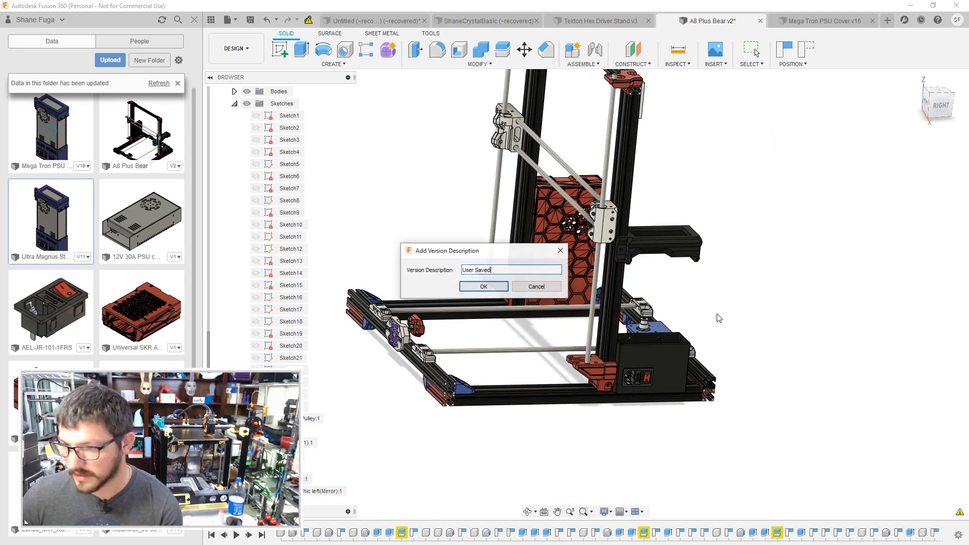
pyautogui.click(479, 289)
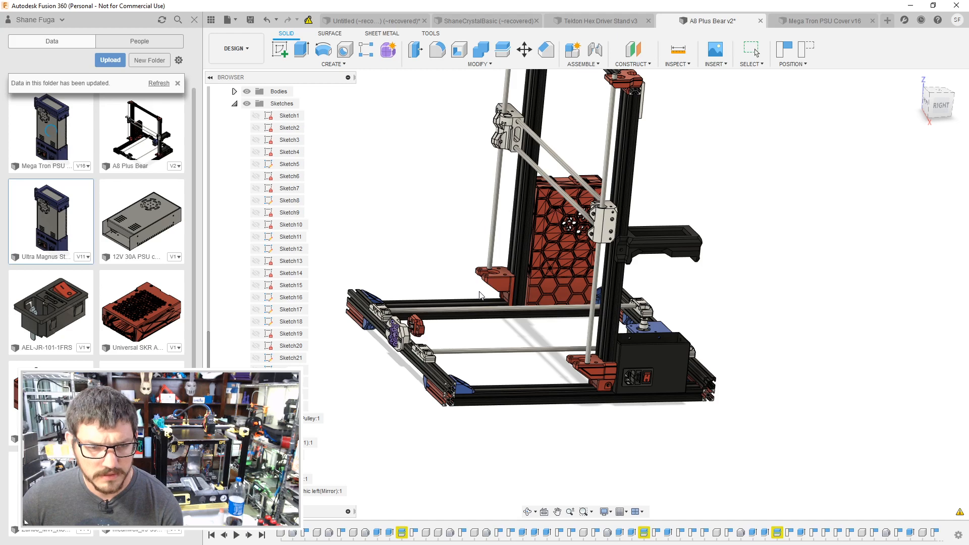
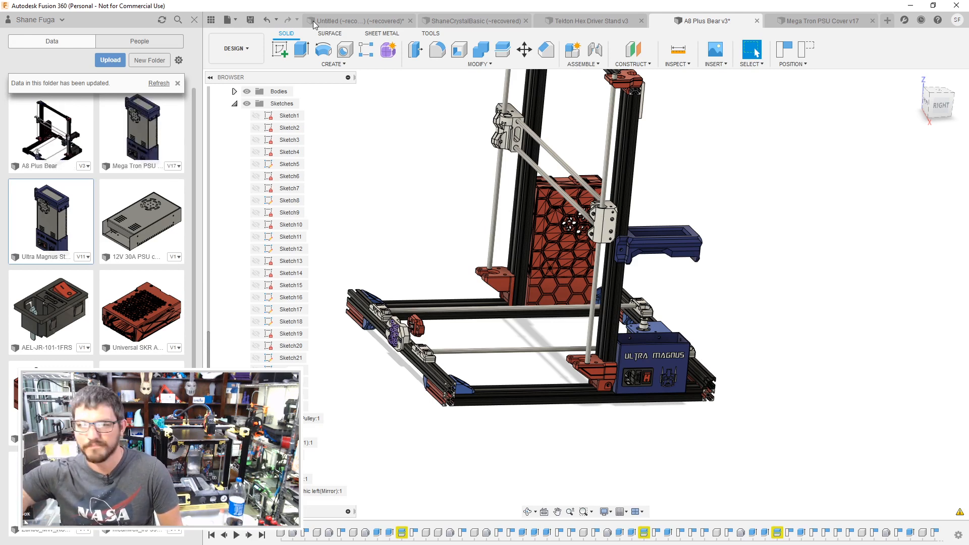
# Step: Show the hidden 12V 30A PSU case inside the PSU Cover component of the A8 Plus Bear assembly
pyautogui.scroll(3, 419, 247)
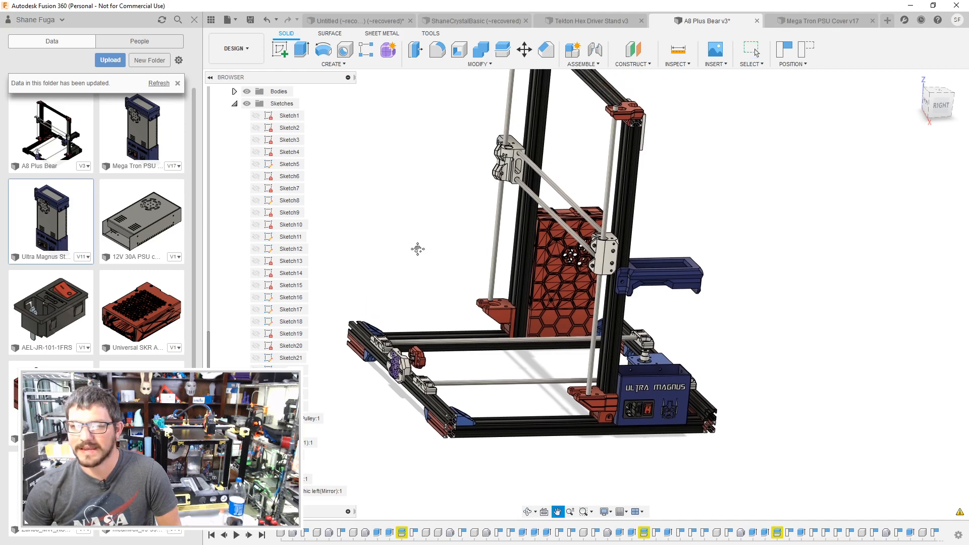
pyautogui.scroll(-4, 418, 275)
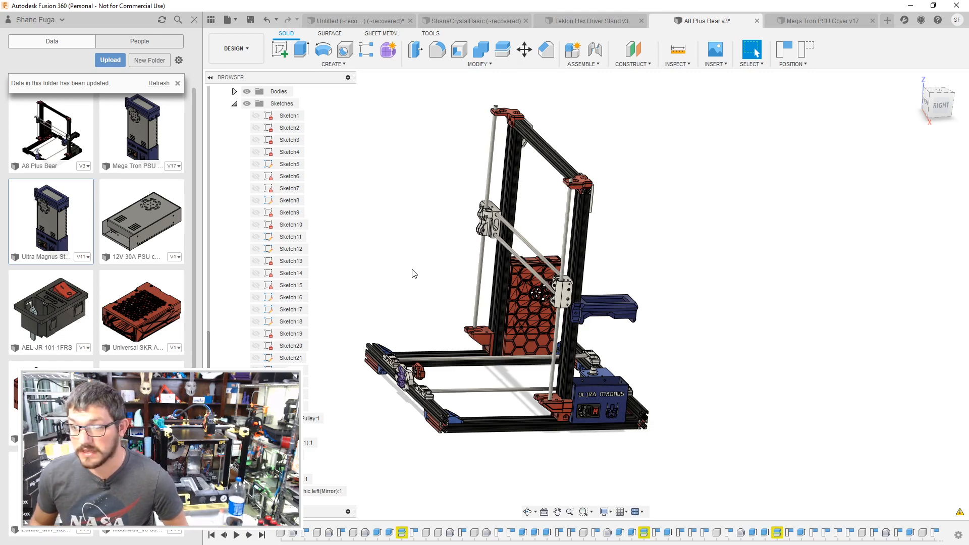
pyautogui.click(804, 23)
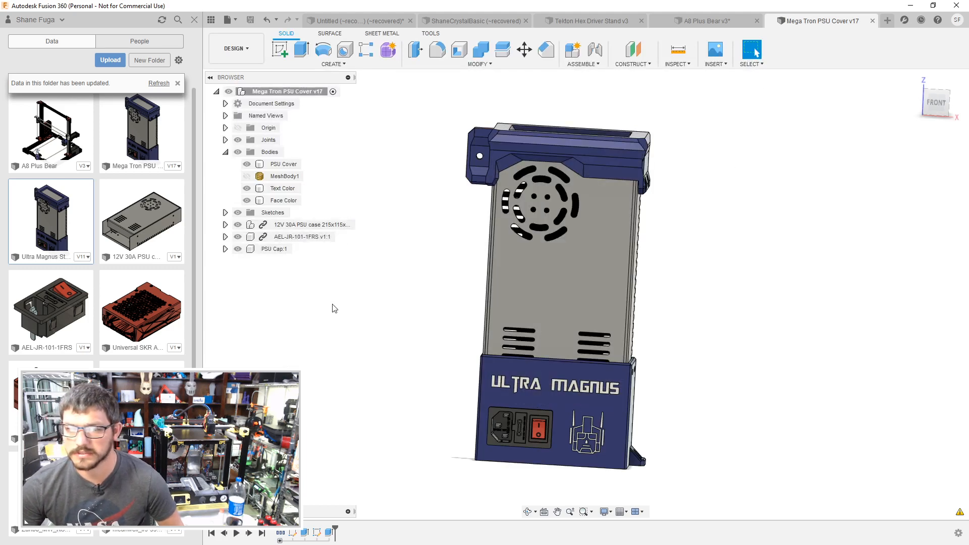
pyautogui.click(700, 23)
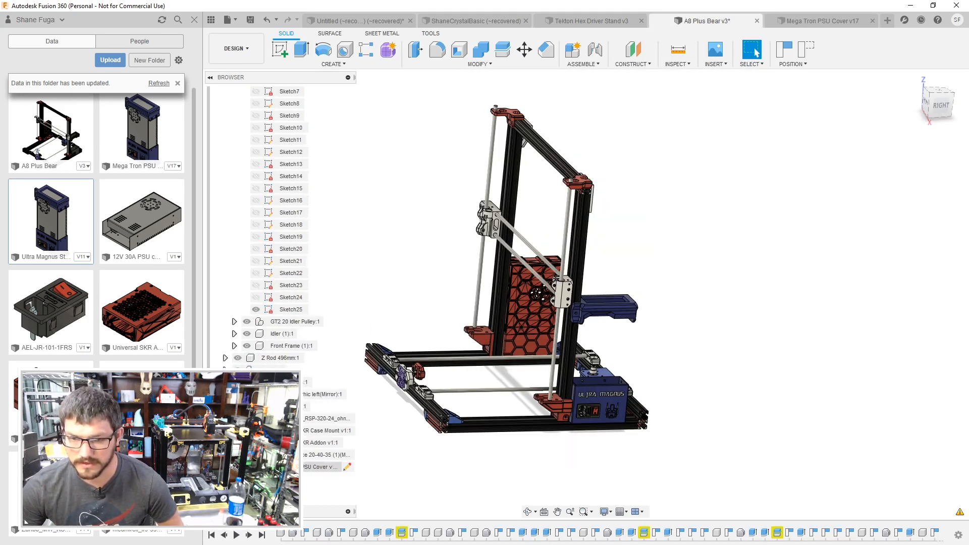
pyautogui.scroll(-2, 303, 353)
pyautogui.click(320, 466)
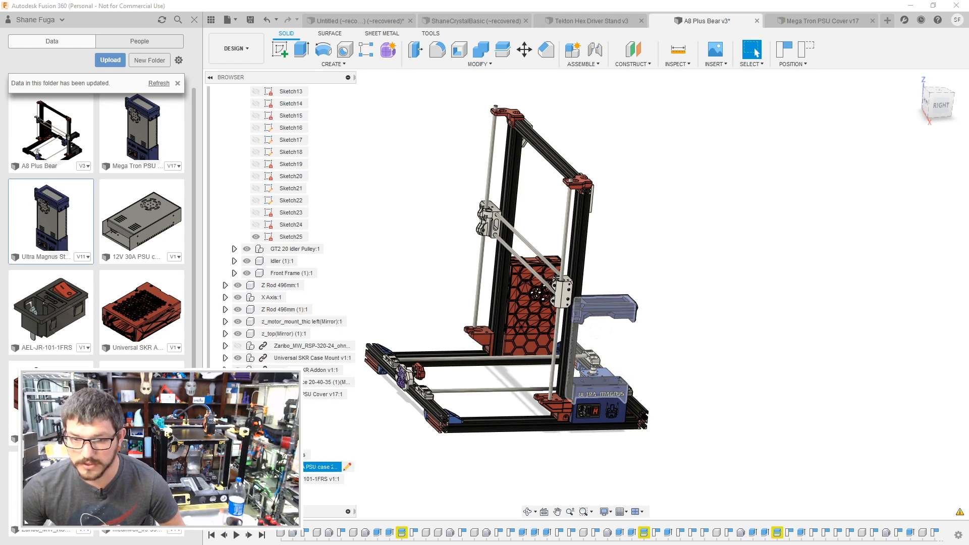
pyautogui.click(523, 474)
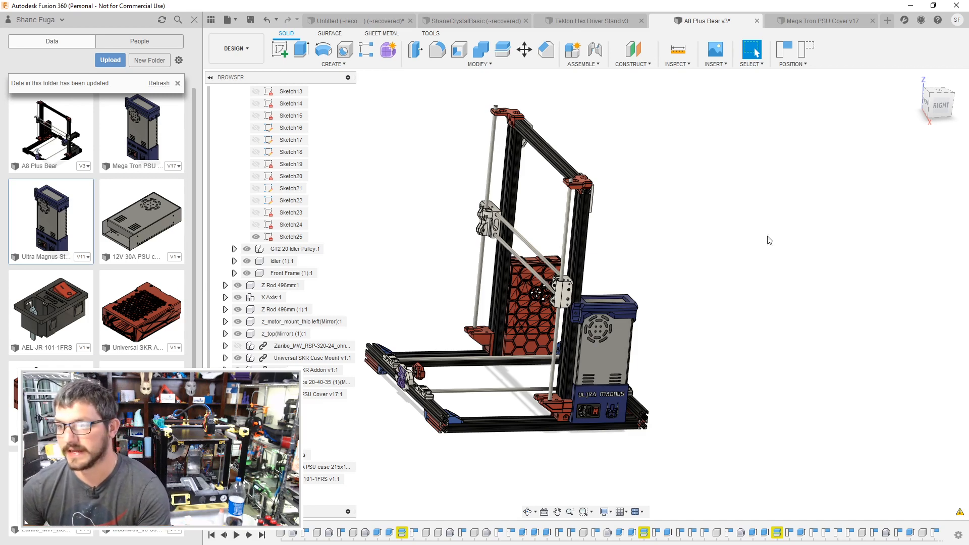
# Step: Hide the emblem sketch Sketch25 in the Front Frame component
pyautogui.keyDown('shift'); pyautogui.moveTo(769, 241); pyautogui.dragTo(639, 280, button='middle'); pyautogui.keyUp('shift')
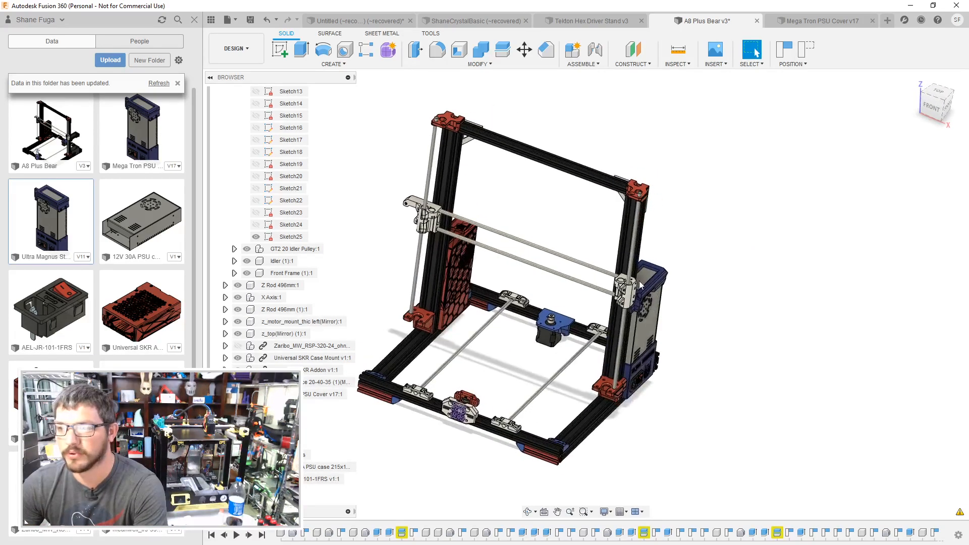
pyautogui.scroll(3, 269, 217)
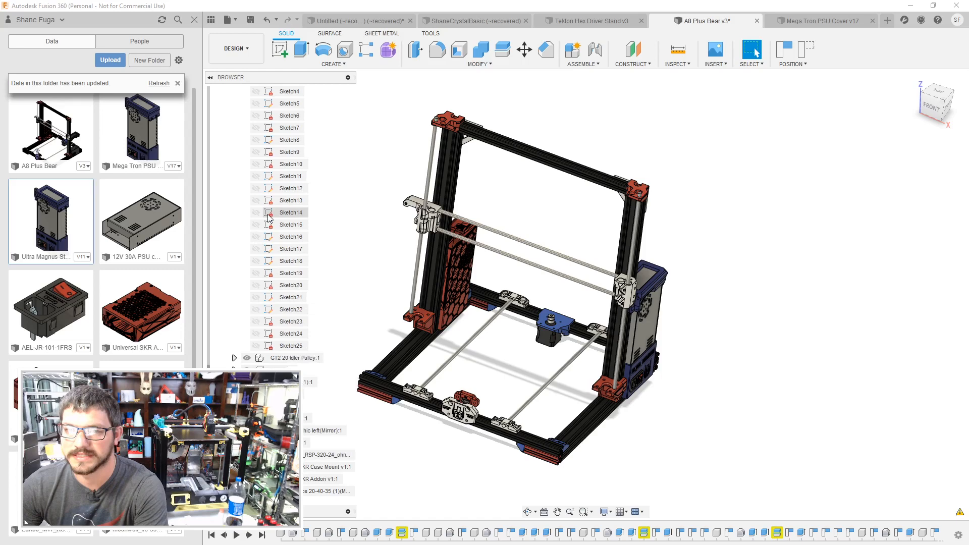
pyautogui.scroll(3, 269, 217)
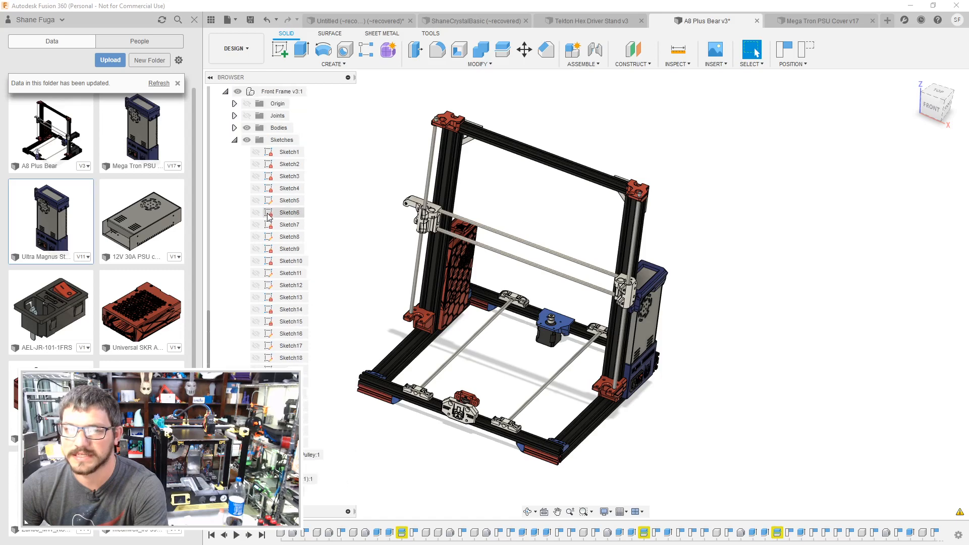
# Step: Collapse the Front Frame component in the browser and examine the PSU cover on the A8 Plus Bear assembly from several sides
pyautogui.click(235, 140)
pyautogui.click(225, 189)
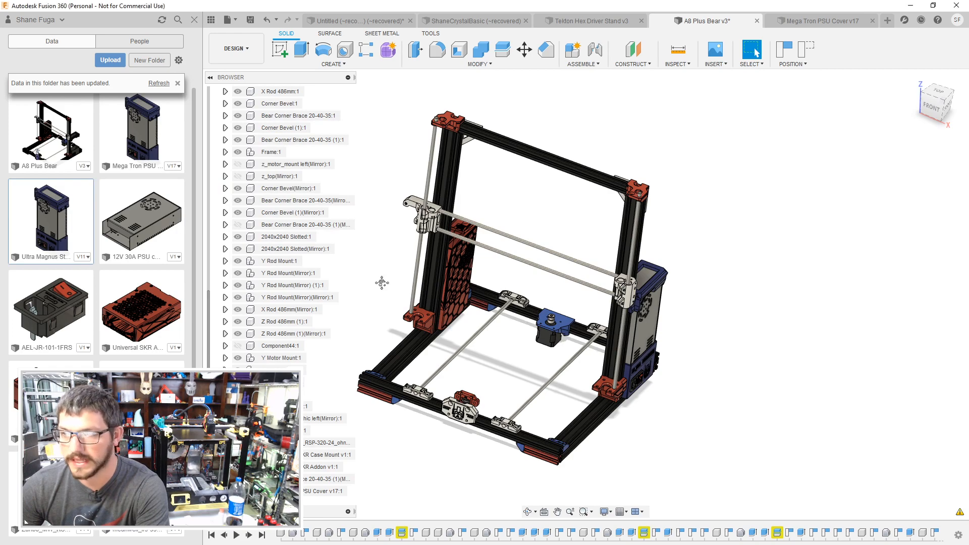
pyautogui.keyDown('shift'); pyautogui.moveTo(383, 281); pyautogui.dragTo(699, 222, button='middle'); pyautogui.keyUp('shift')
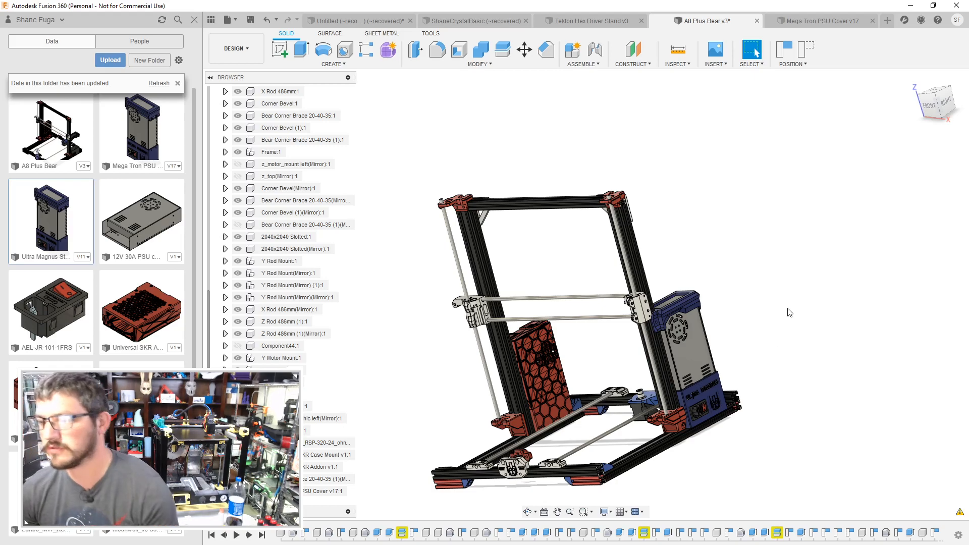
pyautogui.keyDown('shift'); pyautogui.moveTo(809, 313); pyautogui.dragTo(847, 306, button='middle'); pyautogui.keyUp('shift')
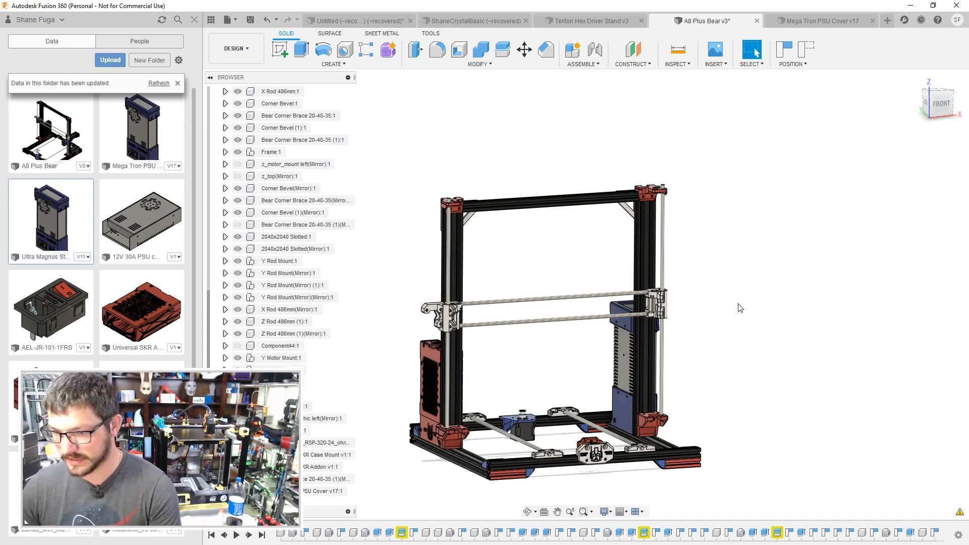
pyautogui.keyDown('shift'); pyautogui.moveTo(741, 307); pyautogui.dragTo(650, 300, button='middle'); pyautogui.keyUp('shift')
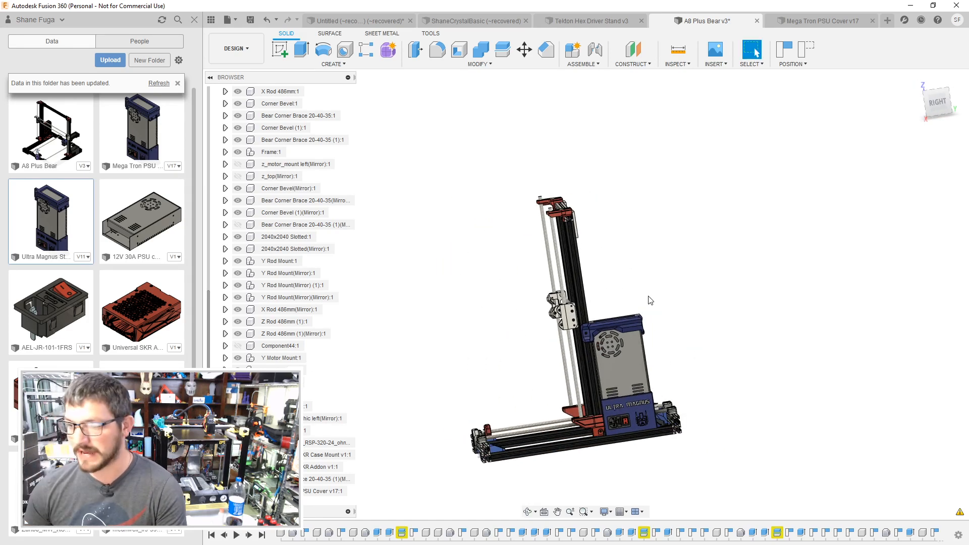
pyautogui.scroll(-3, 650, 300)
pyautogui.scroll(5, 666, 329)
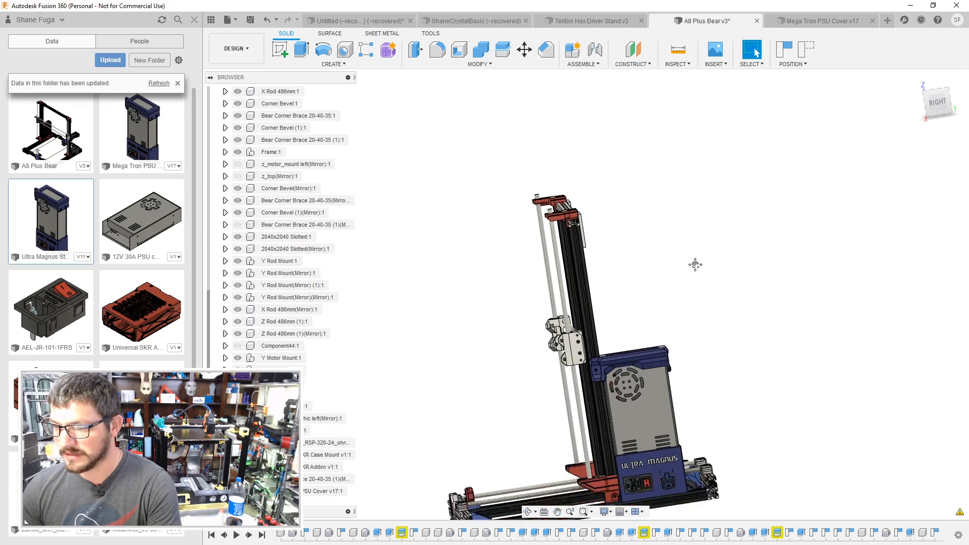
pyautogui.keyDown('shift'); pyautogui.moveTo(694, 264); pyautogui.dragTo(747, 228, button='middle'); pyautogui.keyUp('shift')
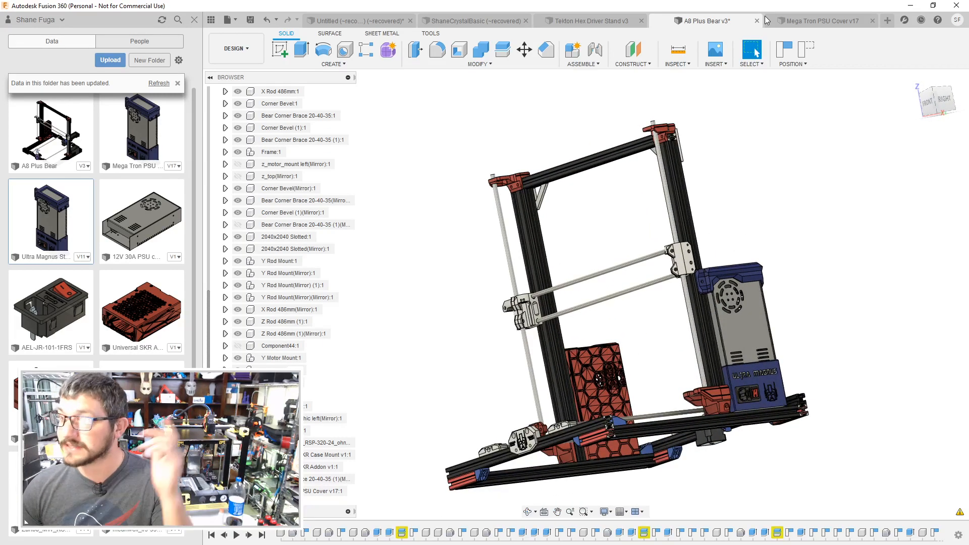
# Step: Switch to the Mega Tron PSU Cover design
pyautogui.click(821, 21)
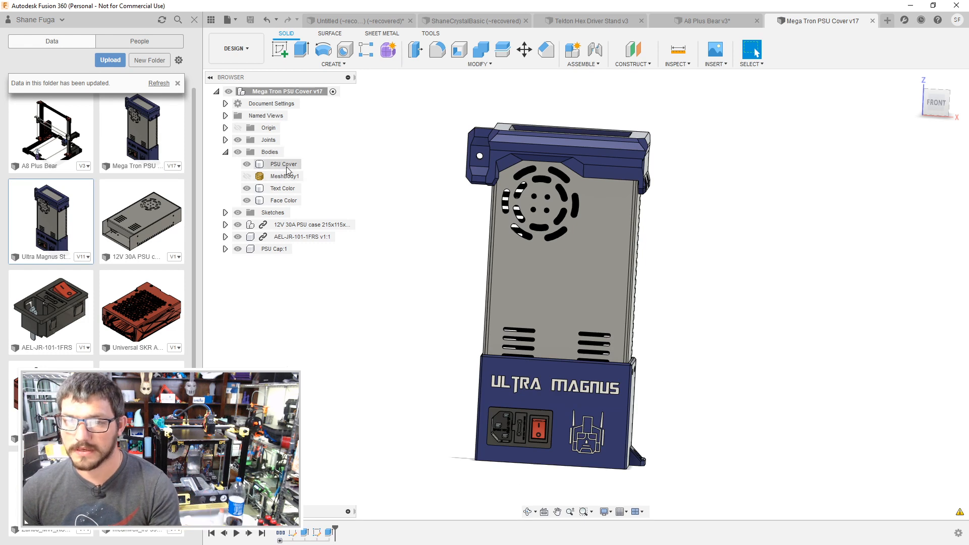
# Step: Try to create components from the PSU Cover, Text Color and Face Color bodies, and undo the conversion
pyautogui.rightClick(285, 165)
pyautogui.keyDown('ctrl'); pyautogui.click(281, 189); pyautogui.keyUp('ctrl')
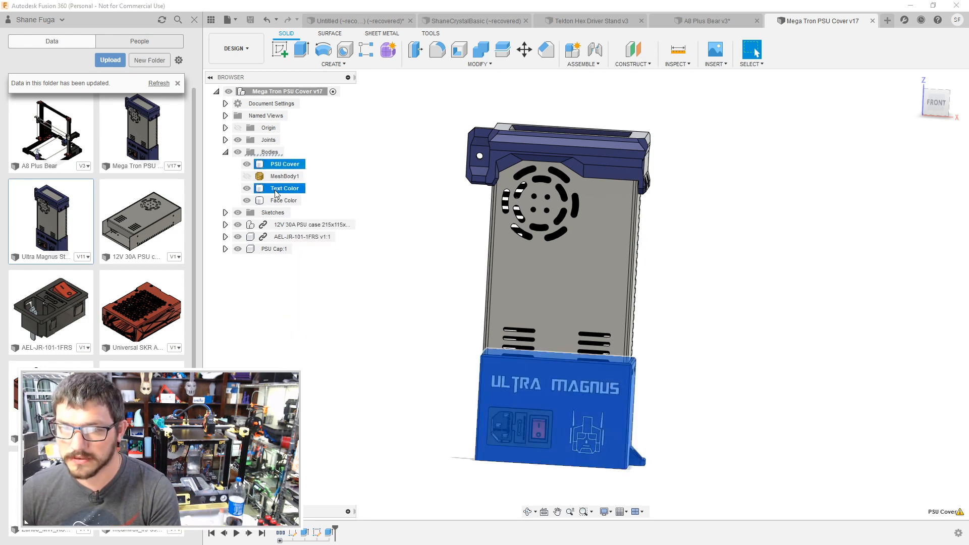
pyautogui.keyDown('ctrl'); pyautogui.click(277, 201); pyautogui.keyUp('ctrl')
pyautogui.rightClick(276, 202)
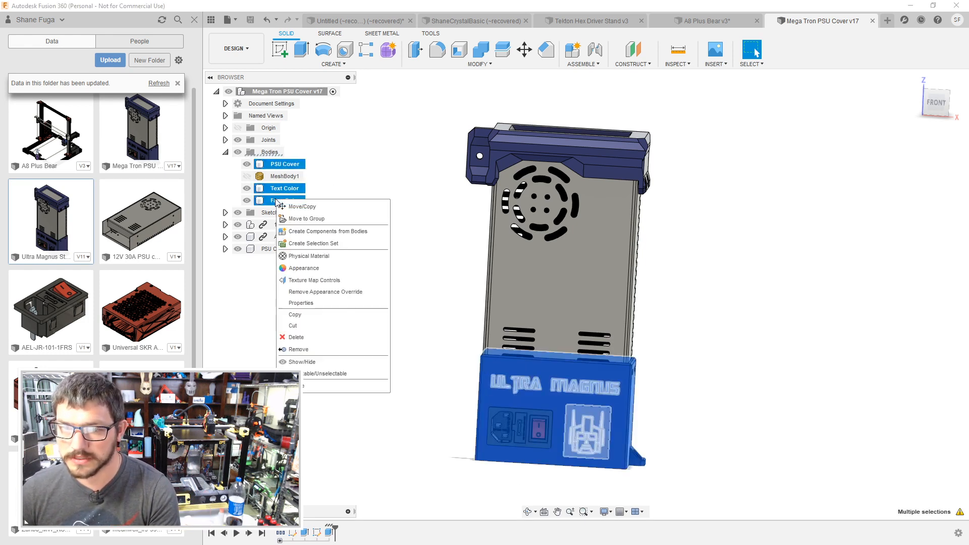
pyautogui.click(337, 231)
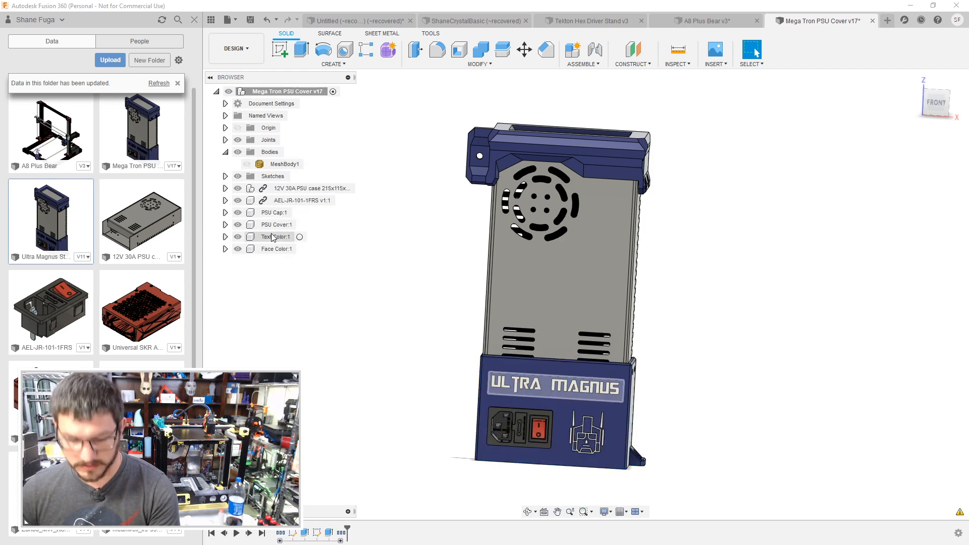
pyautogui.hotkey('ctrl', 'z')
# Step: Create a component from the PSU Cover body holding the Text Color and Face Color bodies too, and save with version description User Saved
pyautogui.rightClick(282, 164)
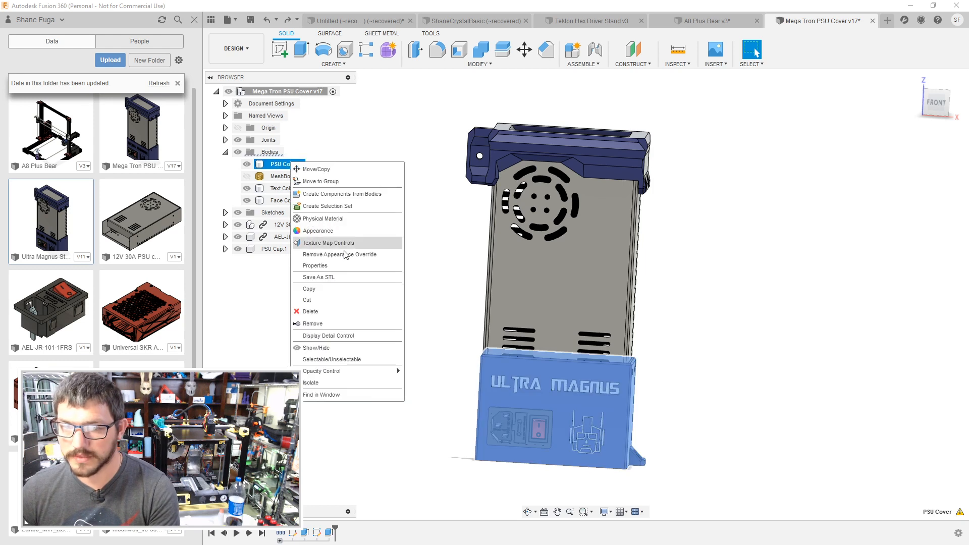
pyautogui.click(323, 195)
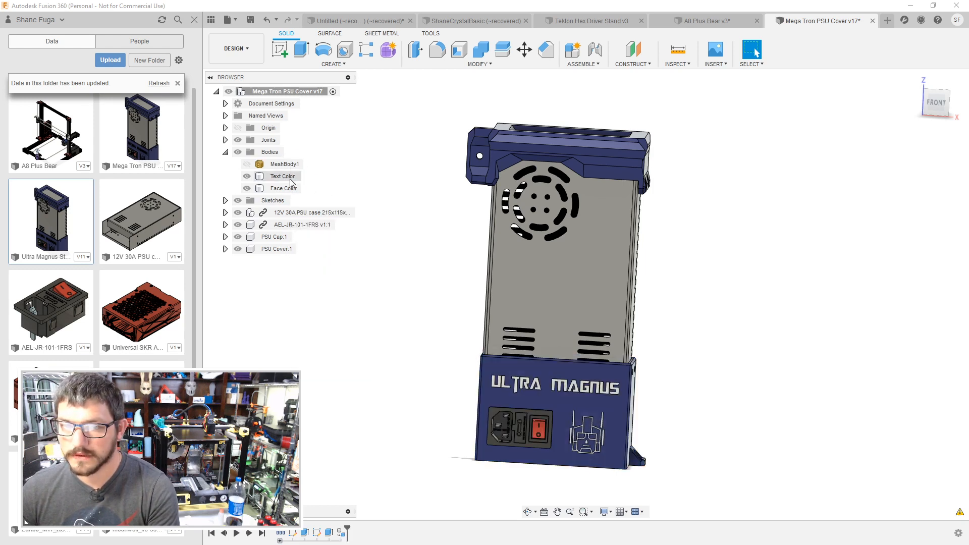
pyautogui.click(284, 176)
pyautogui.keyDown('shift'); pyautogui.click(288, 188); pyautogui.keyUp('shift')
pyautogui.moveTo(288, 189); pyautogui.dragTo(279, 250)
pyautogui.hotkey('ctrl', 's')
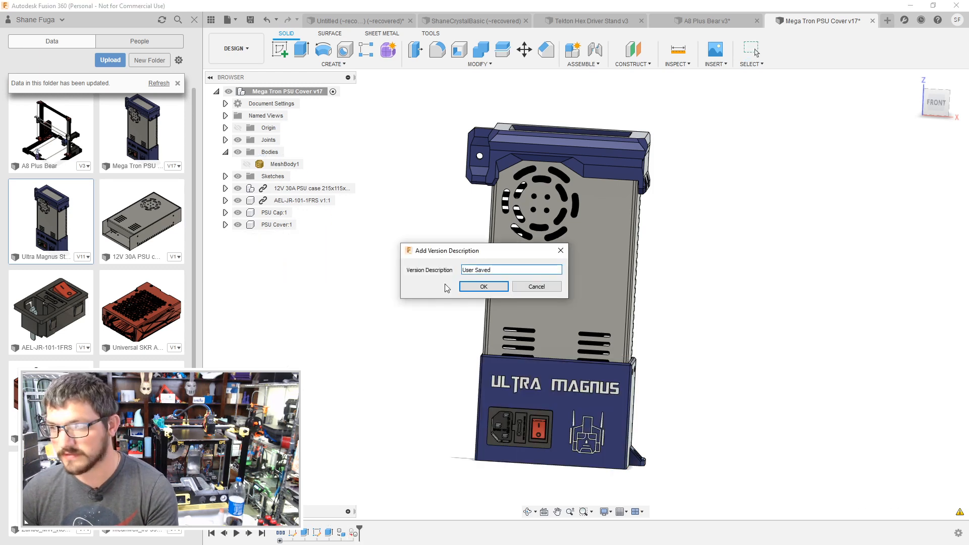
pyautogui.click(472, 290)
# Step: Export the PSU Cover component as binary STL with medium refinement and the structure One File Per Body
pyautogui.rightClick(277, 225)
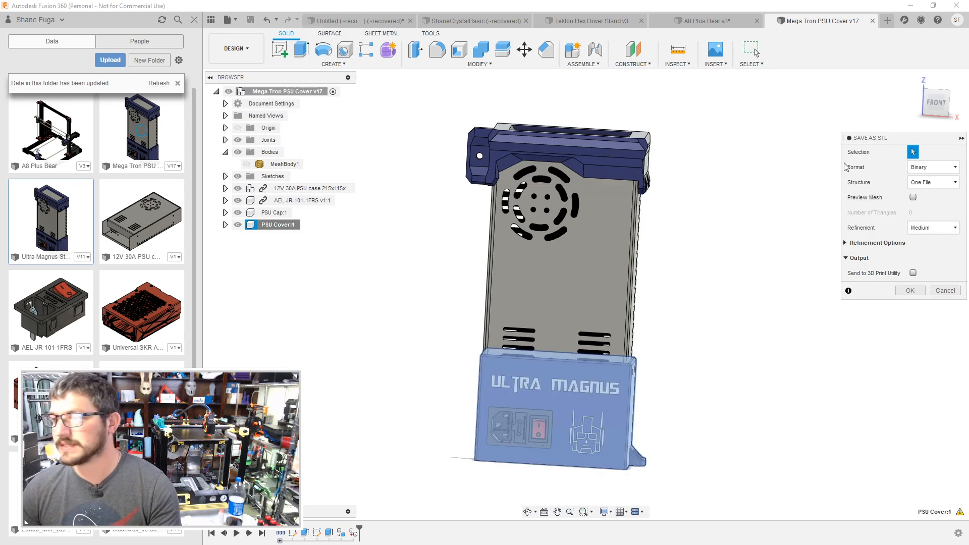
pyautogui.click(909, 184)
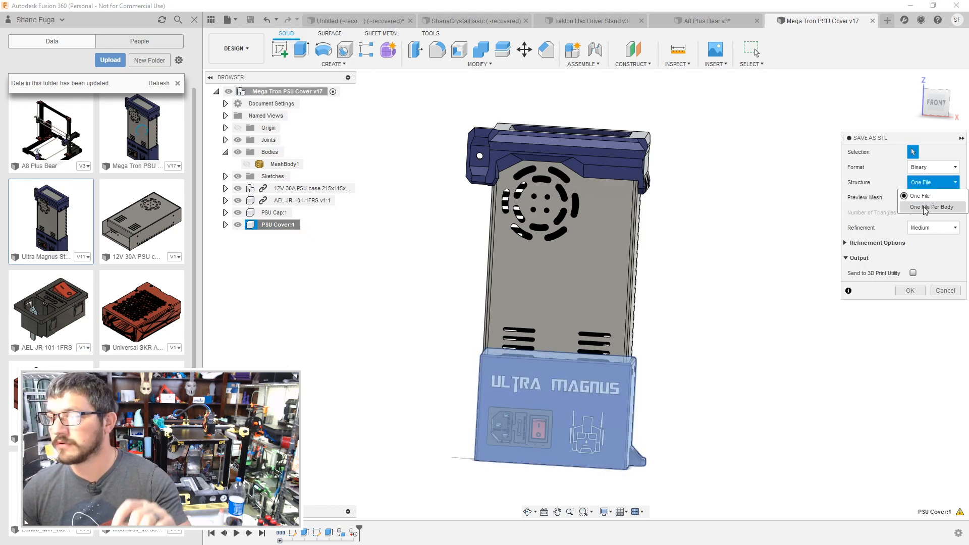
pyautogui.click(929, 207)
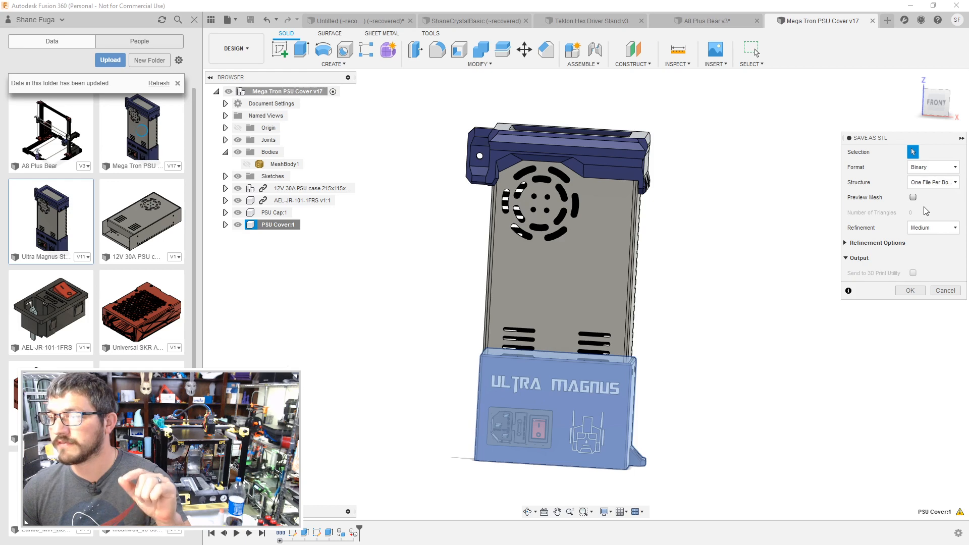
pyautogui.click(907, 291)
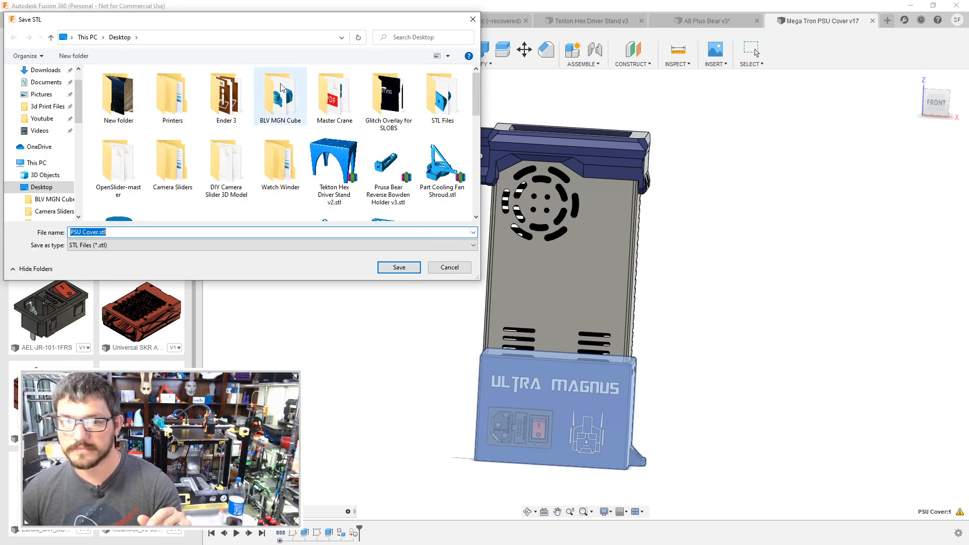
pyautogui.click(399, 267)
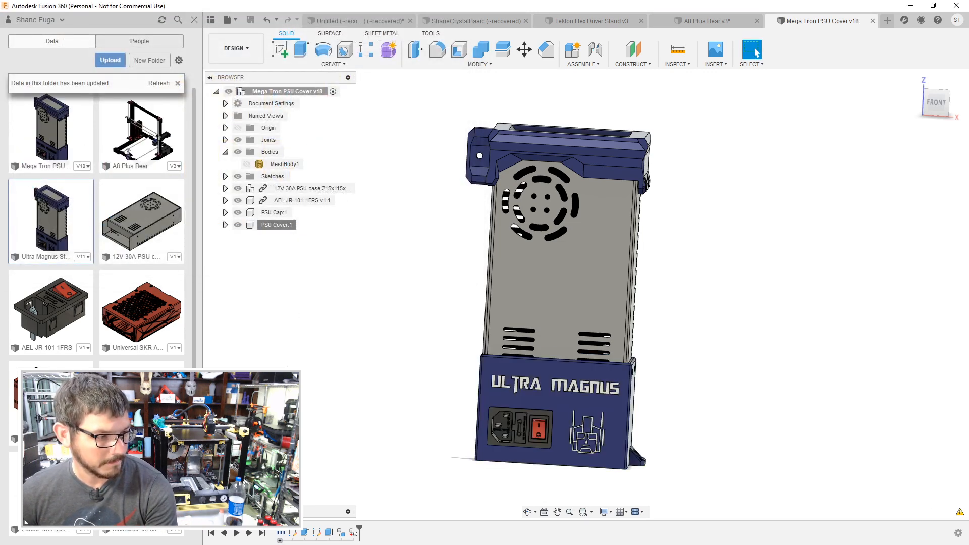
# Step: Switch to the Chrome browser, search the web for "canvas" in a new tab, and look through the results
pyautogui.hotkey('alt', 'Tab')
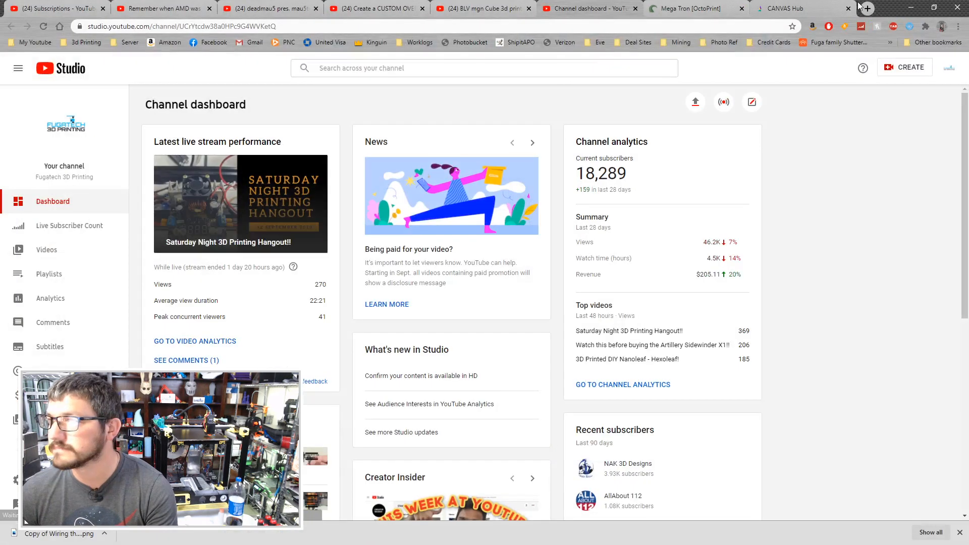
pyautogui.click(867, 9)
pyautogui.write('canvas')
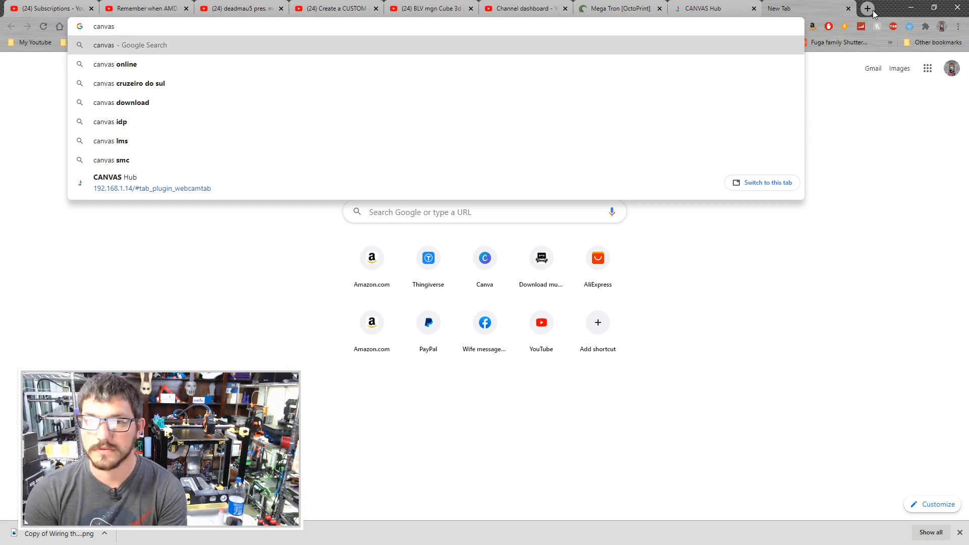
pyautogui.press('Return')
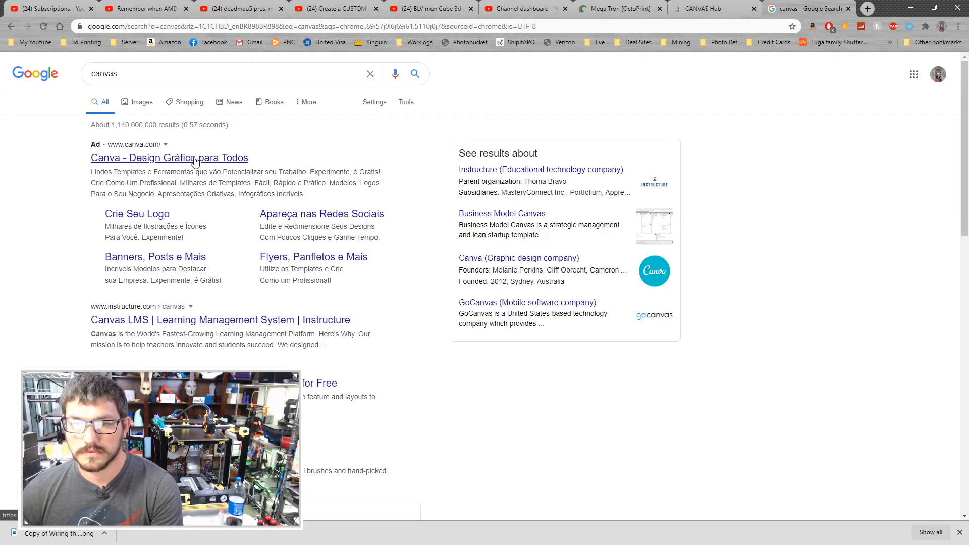
pyautogui.scroll(-7, 72, 234)
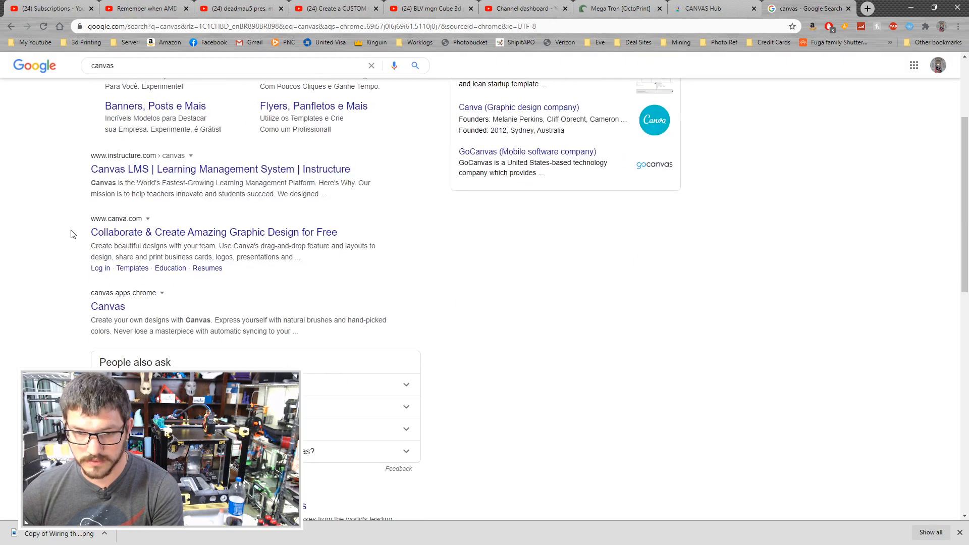
pyautogui.click(111, 106)
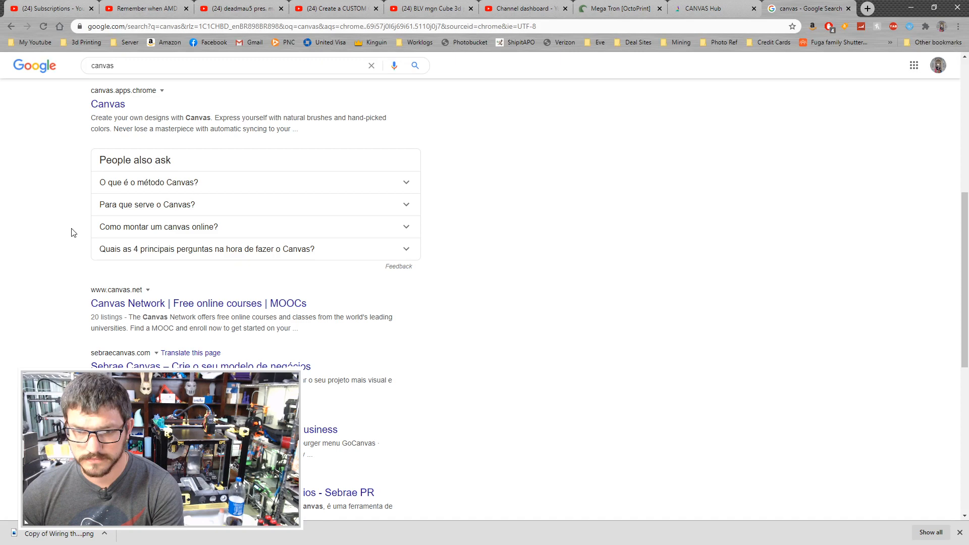
pyautogui.scroll(7, 72, 233)
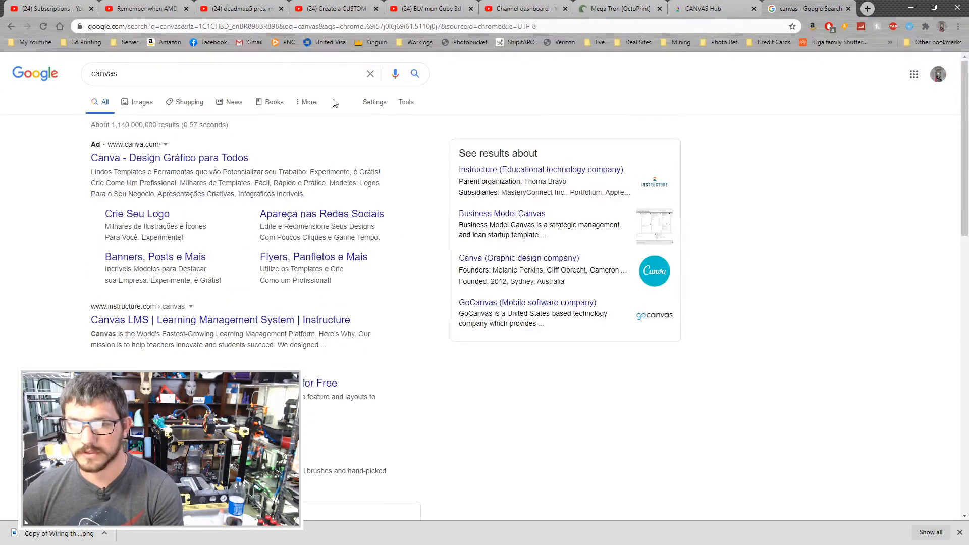
# Step: Refine the web search to "canvas mosaic manufacturing" and open the CANVAS – Mosaic Manufacturing result
pyautogui.click(162, 71)
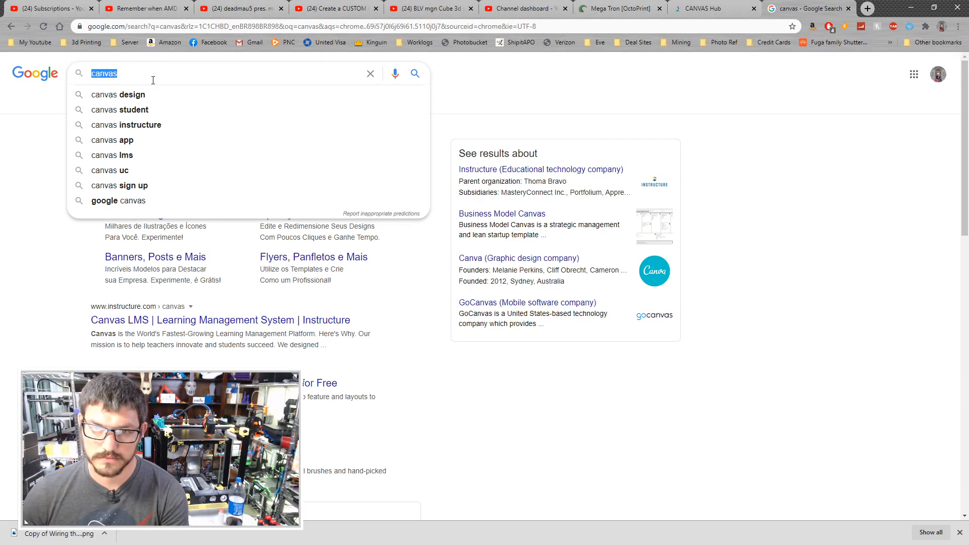
pyautogui.click(122, 75)
pyautogui.write('mosai')
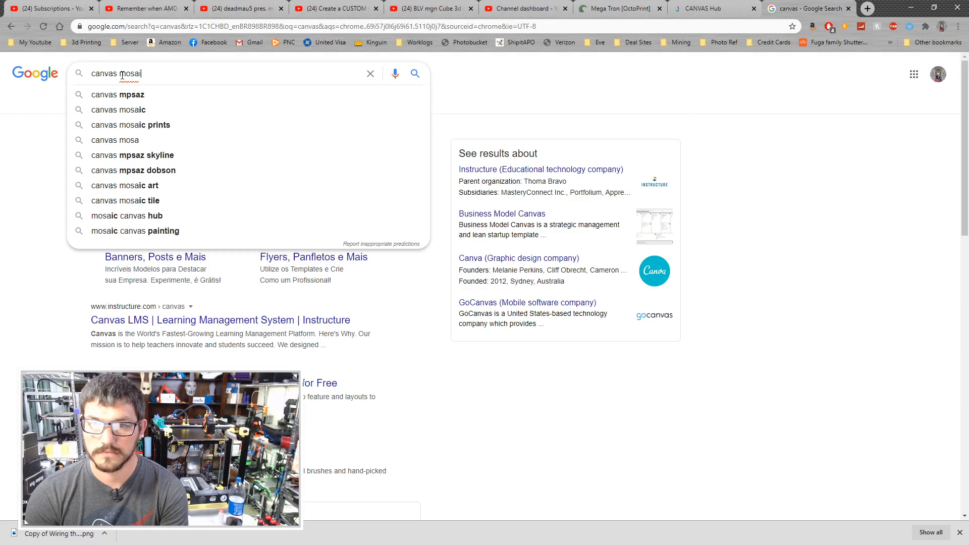
pyautogui.write('c manu')
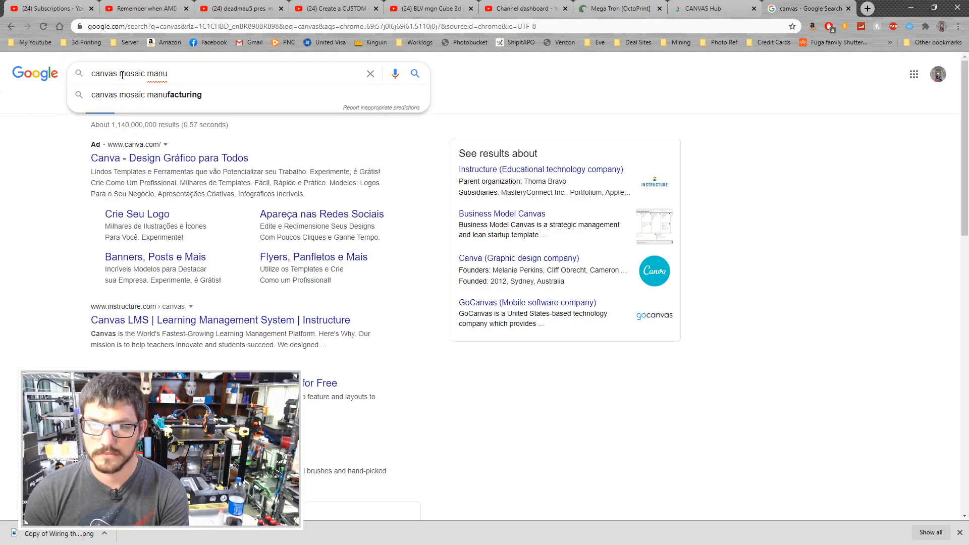
pyautogui.click(115, 94)
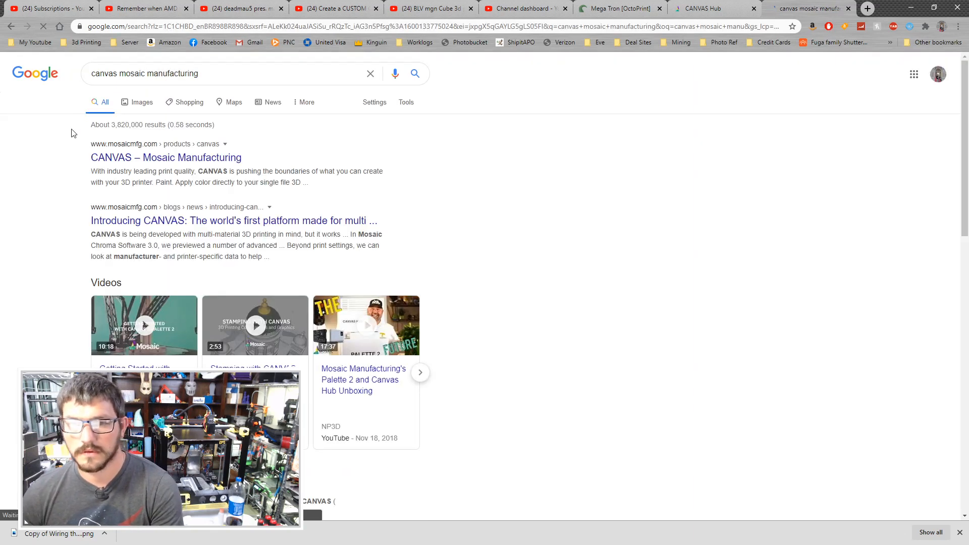
pyautogui.click(147, 159)
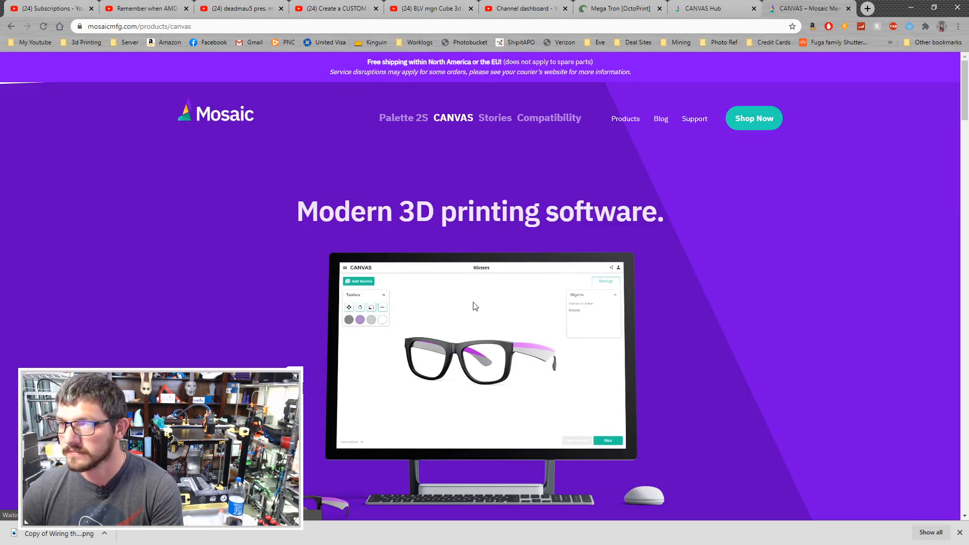
# Step: Launch the CANVAS slicer from its product page and log in with the prefilled account credentials
pyautogui.scroll(-5, 480, 283)
pyautogui.click(460, 290)
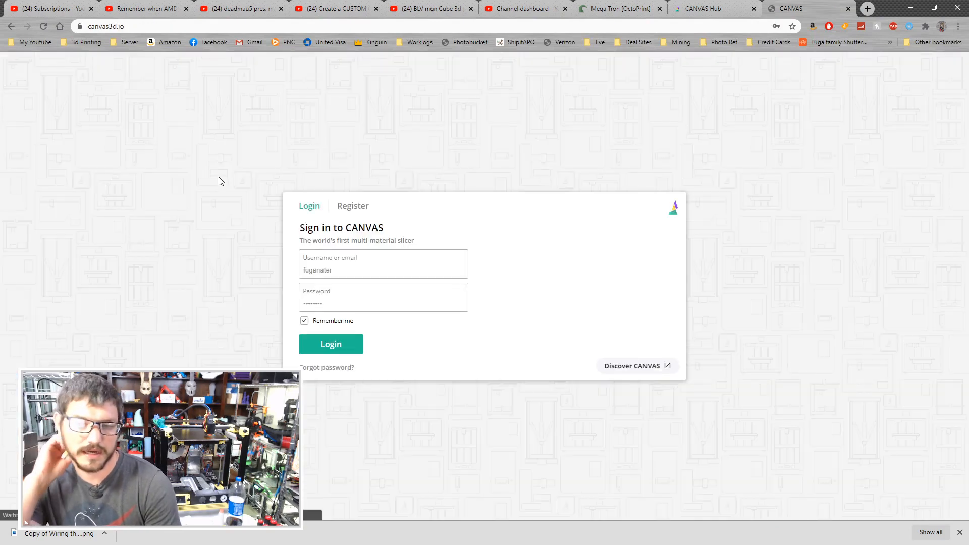
pyautogui.click(317, 344)
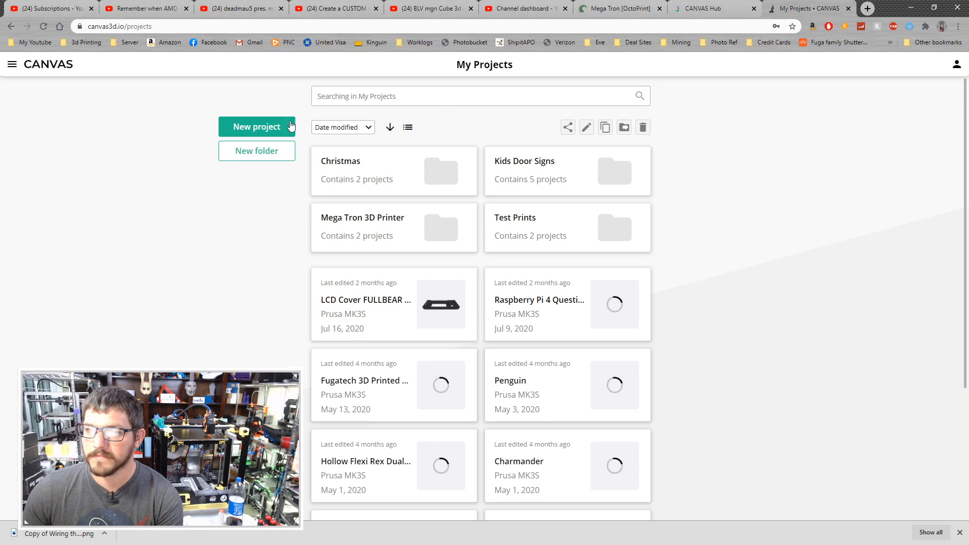
# Step: Create a new CANVAS project and import the exported PSU cover, text and face STL files into it
pyautogui.click(280, 128)
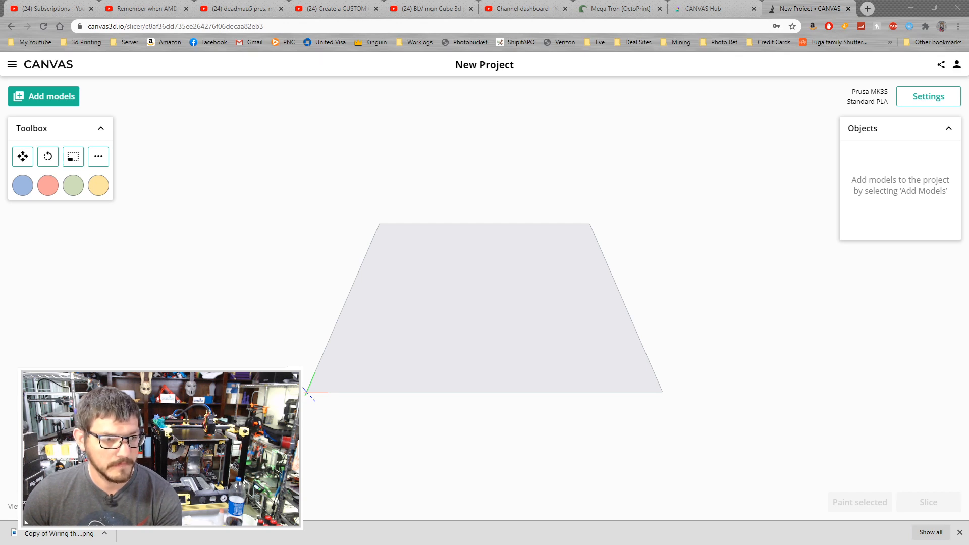
pyautogui.moveTo(48, 209); pyautogui.dragTo(655, 236)
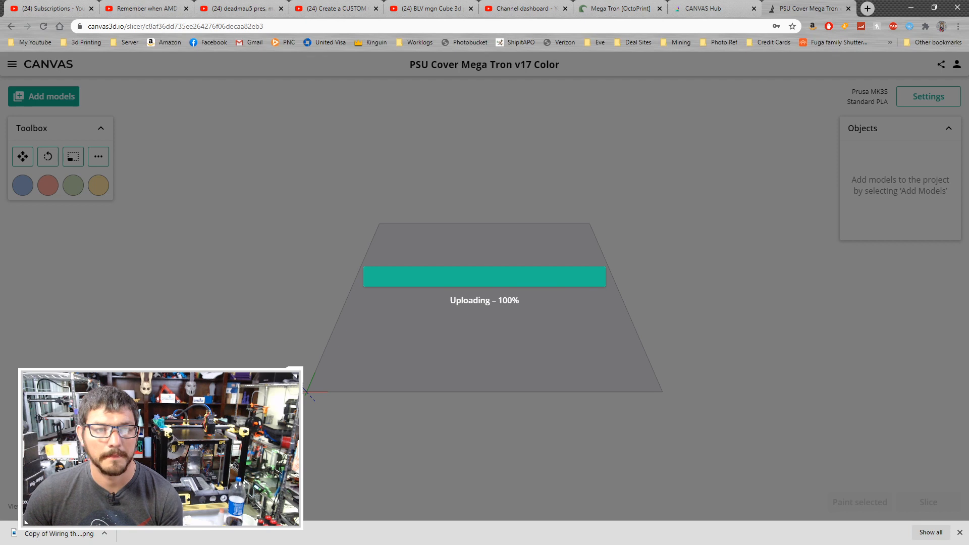
pyautogui.scroll(-9, 666, 318)
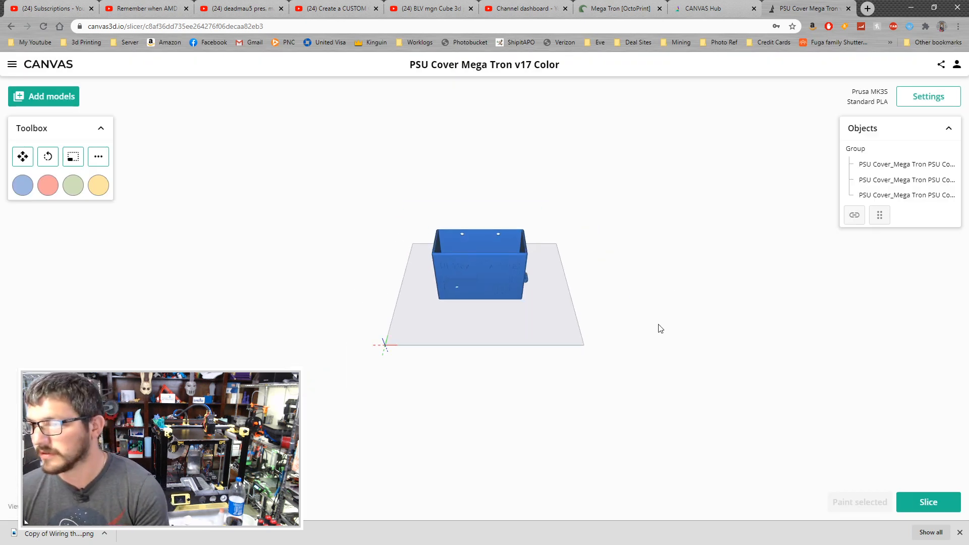
pyautogui.scroll(11, 651, 323)
pyautogui.scroll(-3, 597, 273)
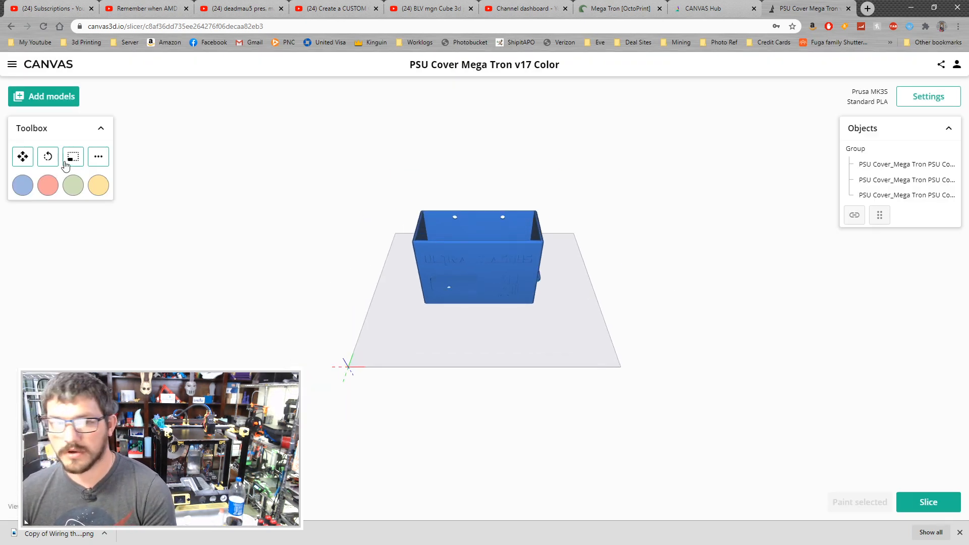
# Step: Set the second print colour to white and the first print colour to dark blue
pyautogui.click(49, 189)
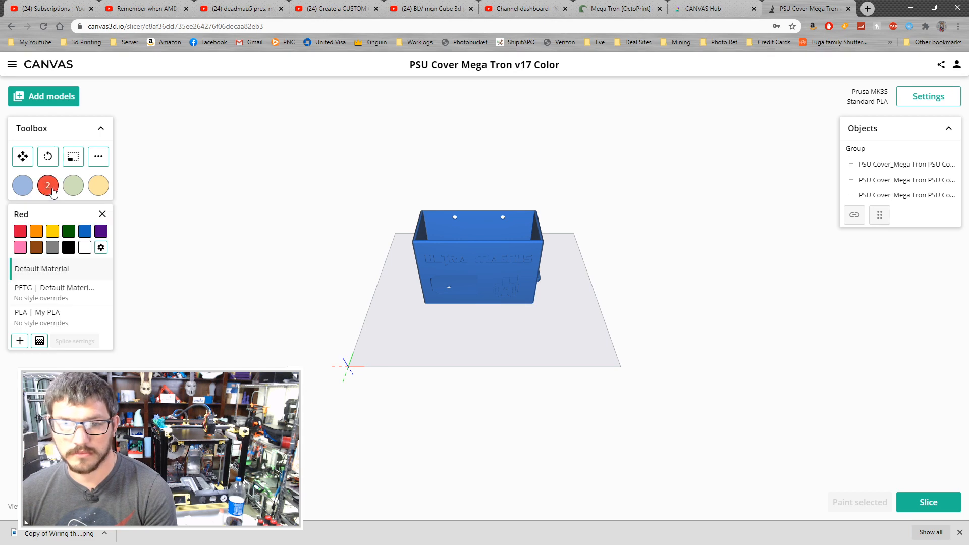
pyautogui.click(84, 248)
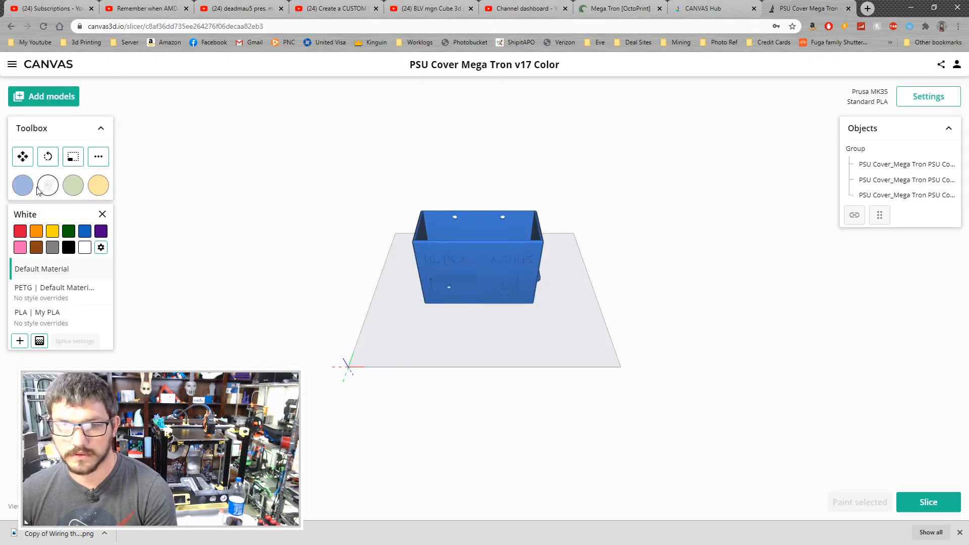
pyautogui.click(23, 185)
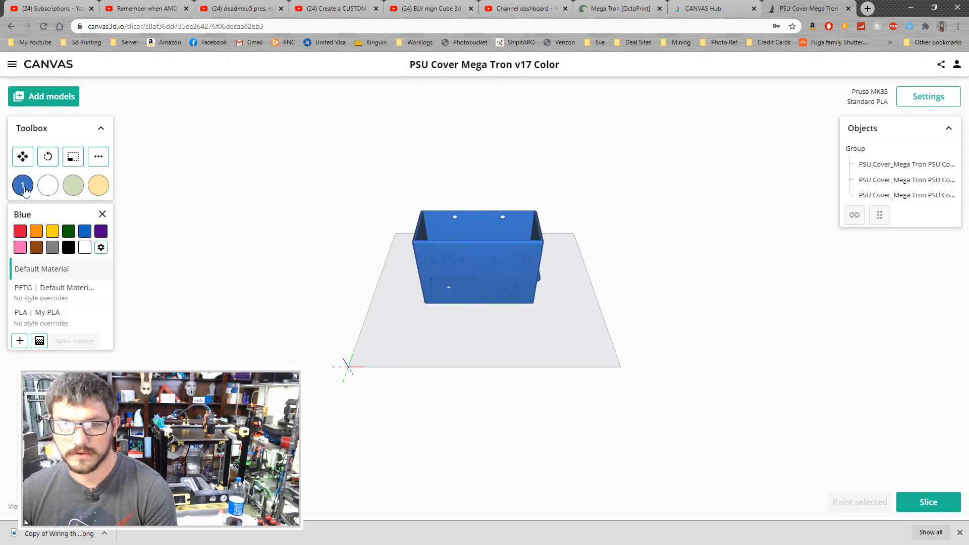
pyautogui.click(84, 232)
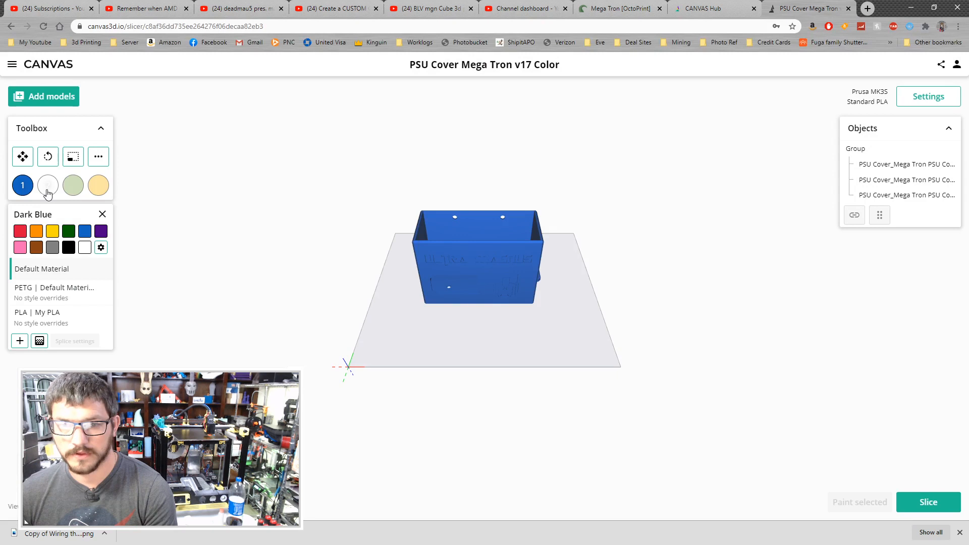
# Step: Paint the PSU cover body dark blue, and the Ultra Magnus text and face bodies white
pyautogui.click(48, 187)
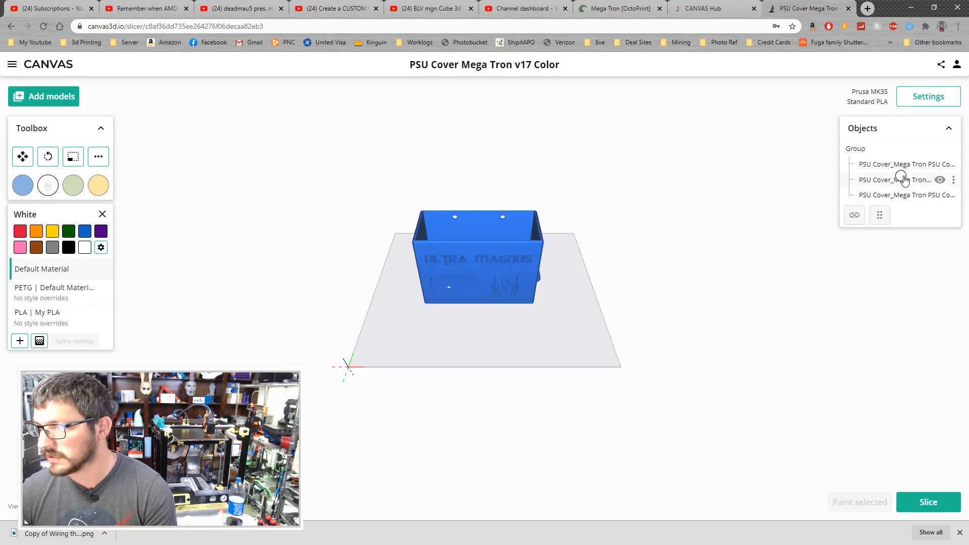
pyautogui.click(23, 184)
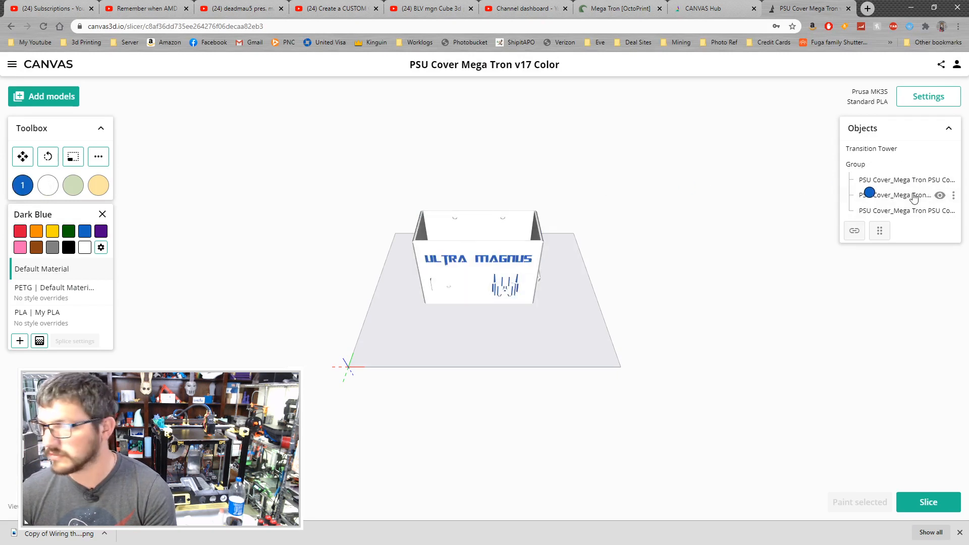
pyautogui.click(912, 196)
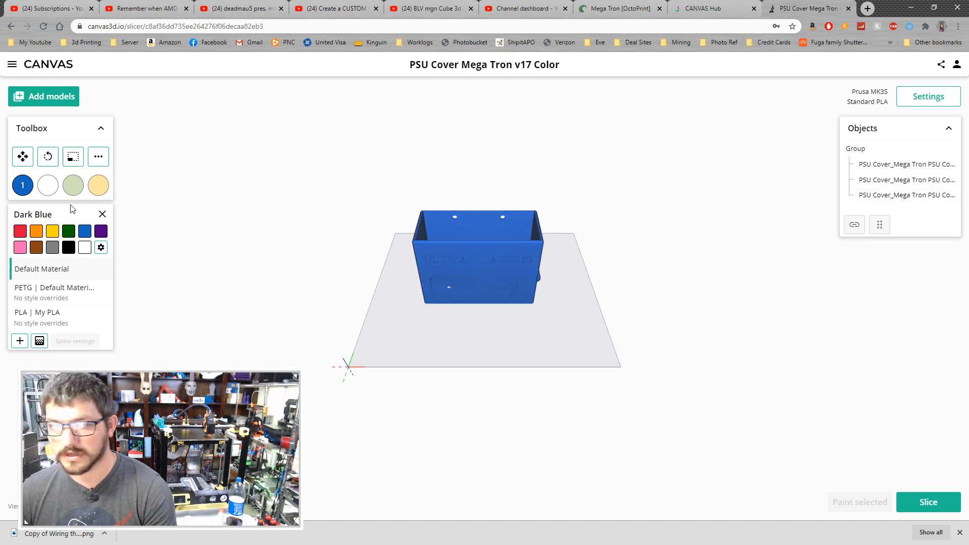
pyautogui.click(47, 186)
pyautogui.click(901, 162)
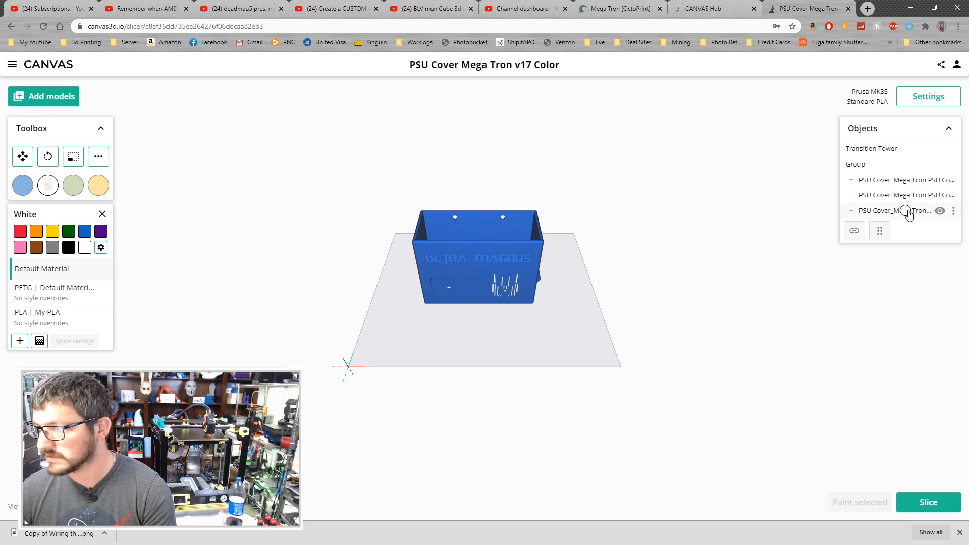
pyautogui.click(904, 210)
# Step: Check the painted model up close and slice it for the Prusa MK3S with Standard PLA
pyautogui.scroll(5, 580, 274)
pyautogui.moveTo(621, 237); pyautogui.dragTo(851, 467)
pyautogui.scroll(6, 637, 231)
pyautogui.scroll(-5, 636, 204)
pyautogui.click(929, 502)
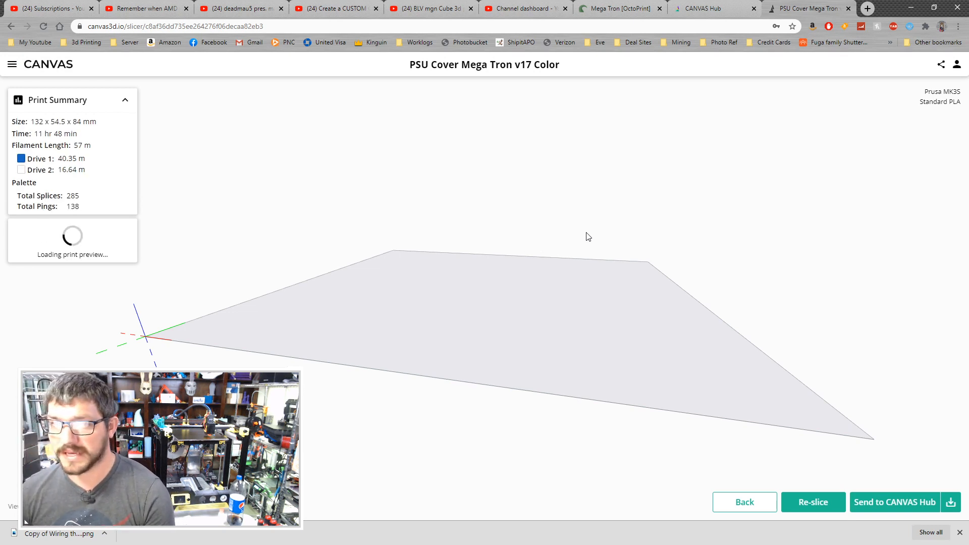
# Step: Close the browser's downloads bar and re-slice the project to load its print preview
pyautogui.scroll(-1, 586, 236)
pyautogui.moveTo(570, 263)
pyautogui.mouseDown()
pyautogui.moveTo(596, 272)
pyautogui.moveTo(575, 275)
pyautogui.mouseUp()
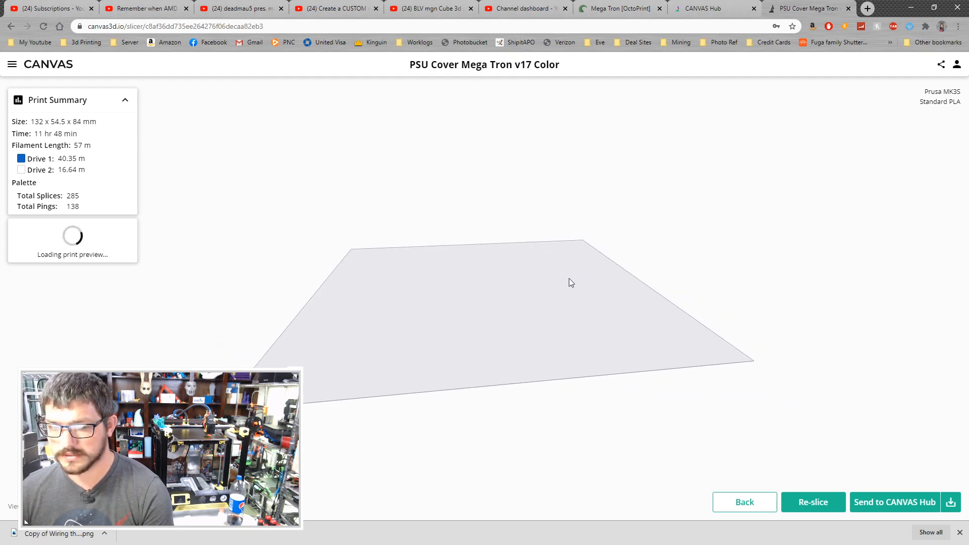
pyautogui.click(960, 533)
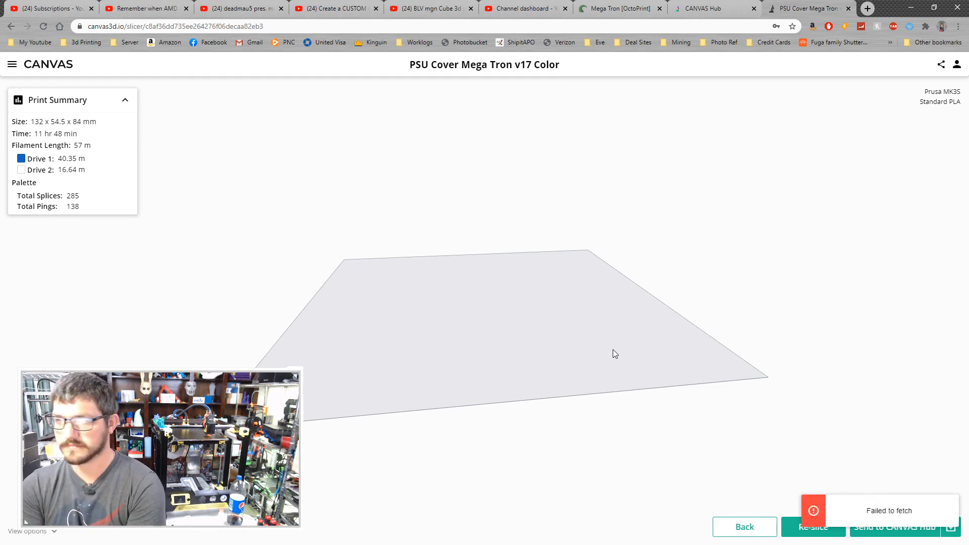
pyautogui.click(789, 526)
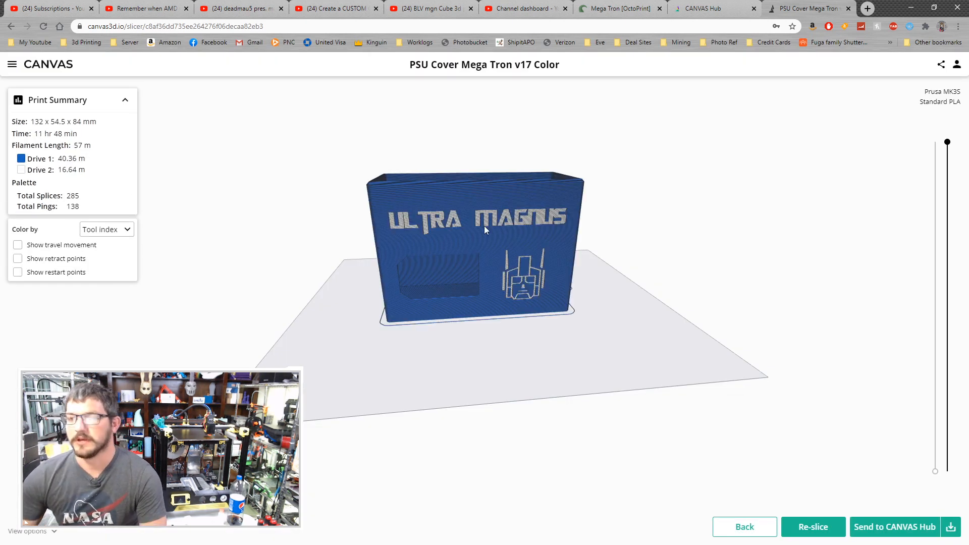
# Step: Examine the sliced preview of the cover's front, checking how the Ultra Magnus lettering and face will print
pyautogui.scroll(-2, 651, 250)
pyautogui.scroll(8, 584, 244)
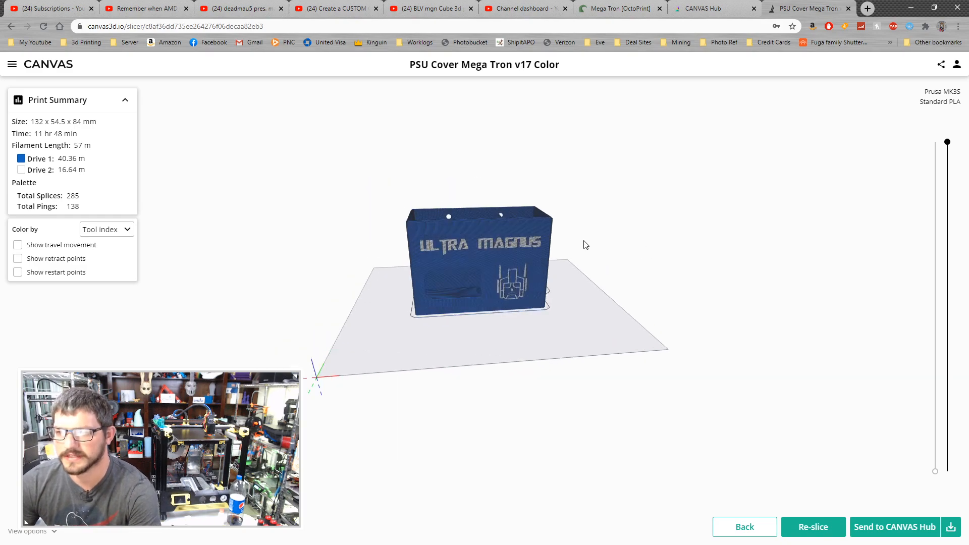
pyautogui.moveTo(594, 215); pyautogui.dragTo(664, 217)
pyautogui.scroll(-3, 534, 248)
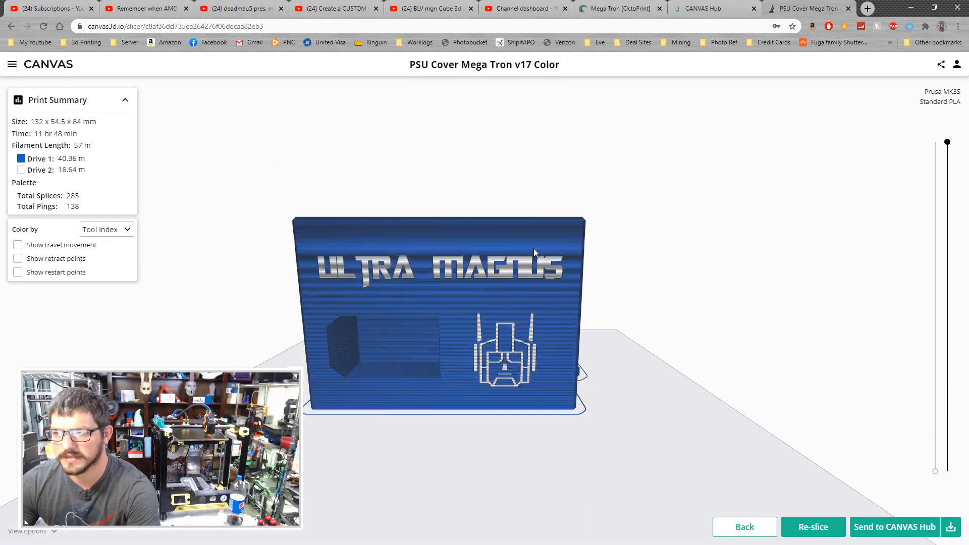
pyautogui.scroll(5, 534, 247)
pyautogui.scroll(3, 534, 245)
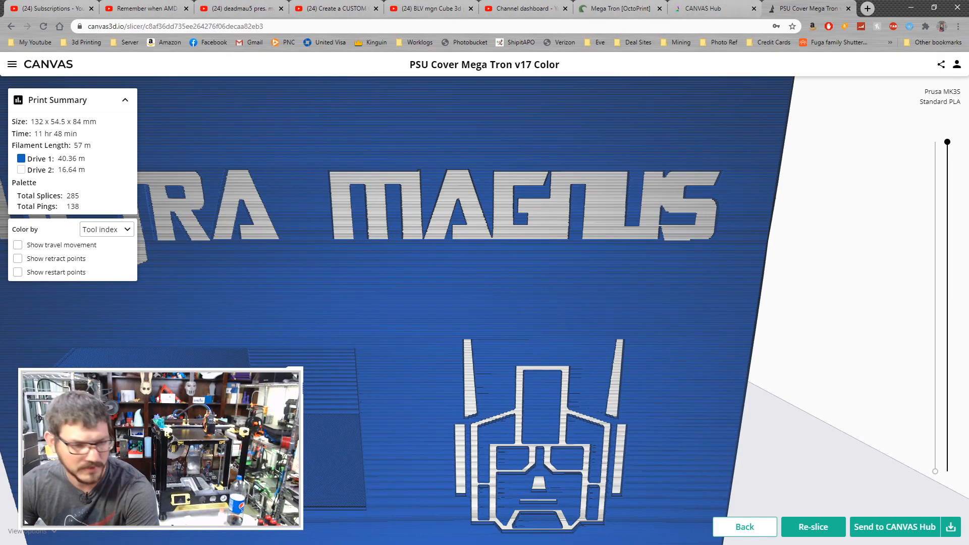
# Step: Switch to Fusion 360 and measure the gap between the letters G and N in the cover's MAGNUS lettering
pyautogui.hotkey('alt', 'Tab')
pyautogui.scroll(-2, 542, 392)
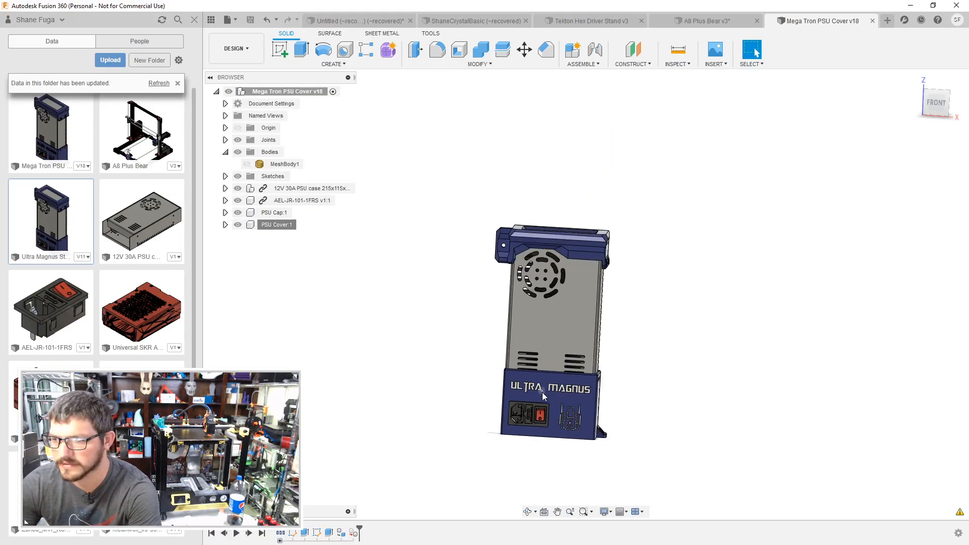
pyautogui.scroll(6, 542, 392)
pyautogui.scroll(-2, 601, 374)
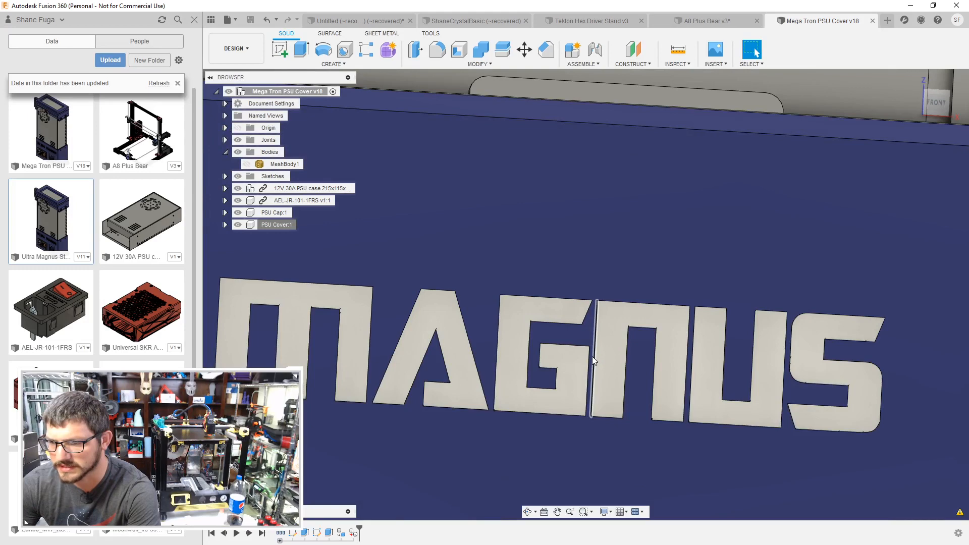
pyautogui.scroll(5, 592, 356)
pyautogui.click(591, 363)
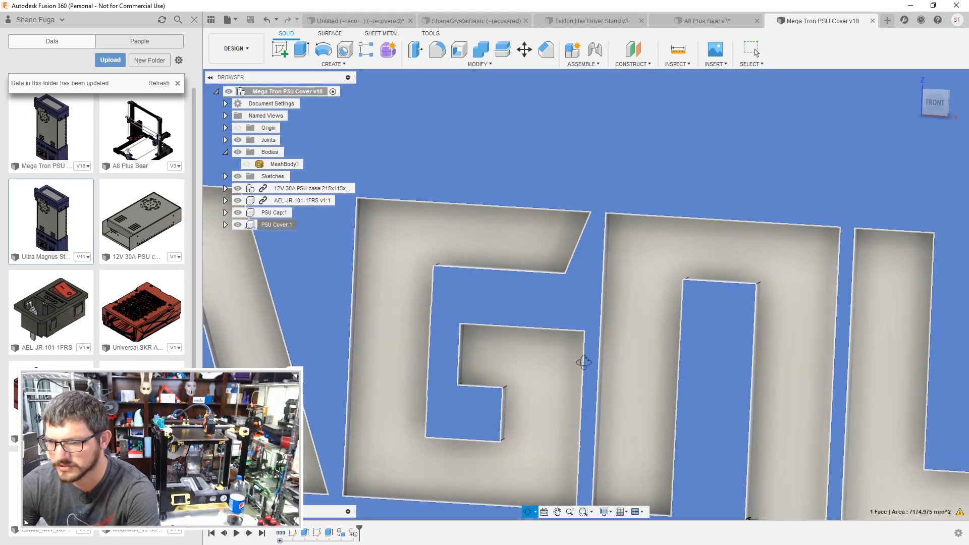
pyautogui.keyDown('shift'); pyautogui.moveTo(589, 362); pyautogui.dragTo(608, 377, button='middle'); pyautogui.keyUp('shift')
pyautogui.click(604, 373)
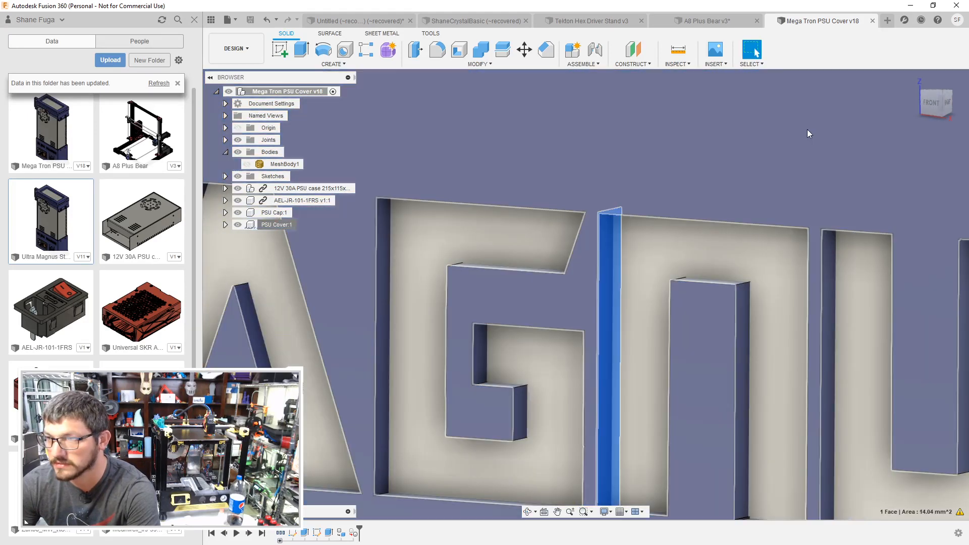
pyautogui.press('i')
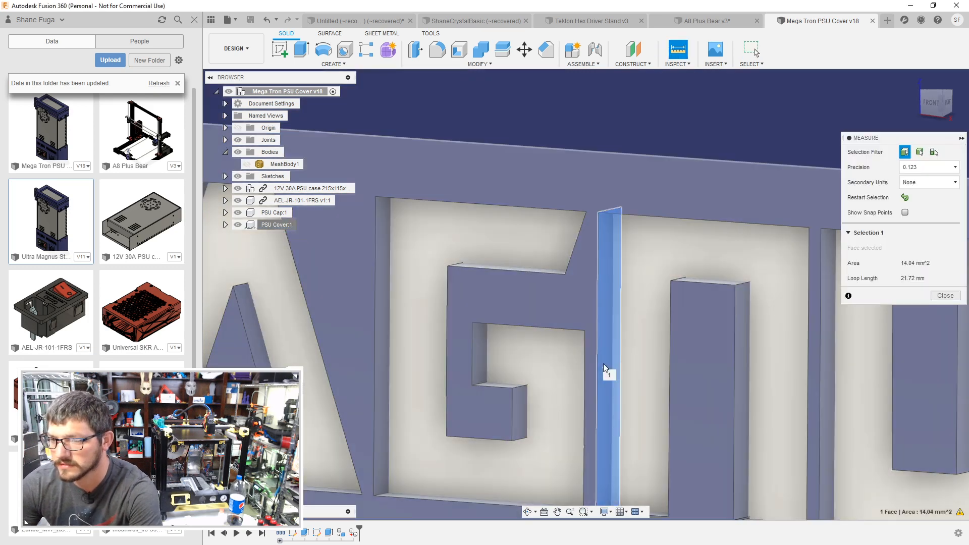
pyautogui.moveTo(605, 368)
pyautogui.keyDown('shift'); pyautogui.mouseDown(button='middle')
pyautogui.moveTo(664, 353)
pyautogui.moveTo(614, 367)
pyautogui.mouseUp(button='middle'); pyautogui.keyUp('shift')
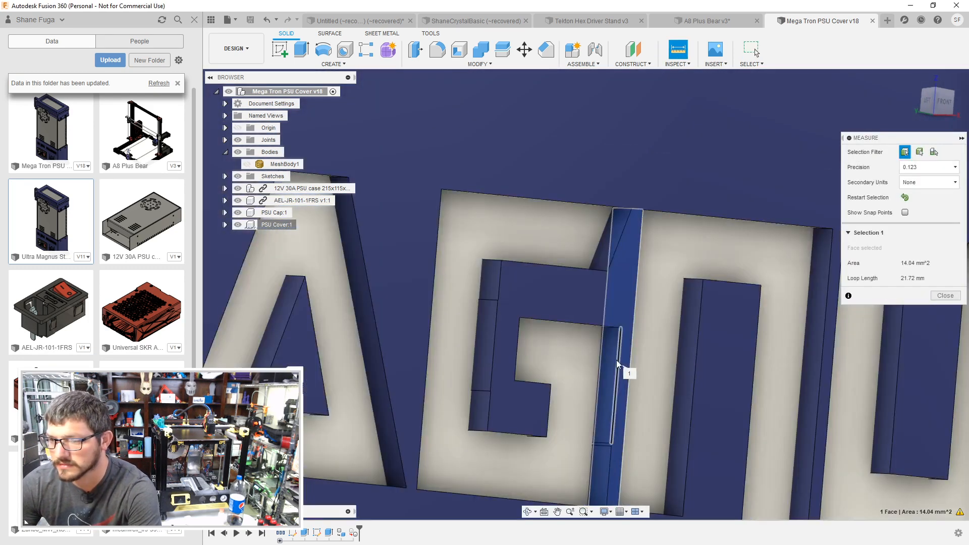
pyautogui.click(614, 367)
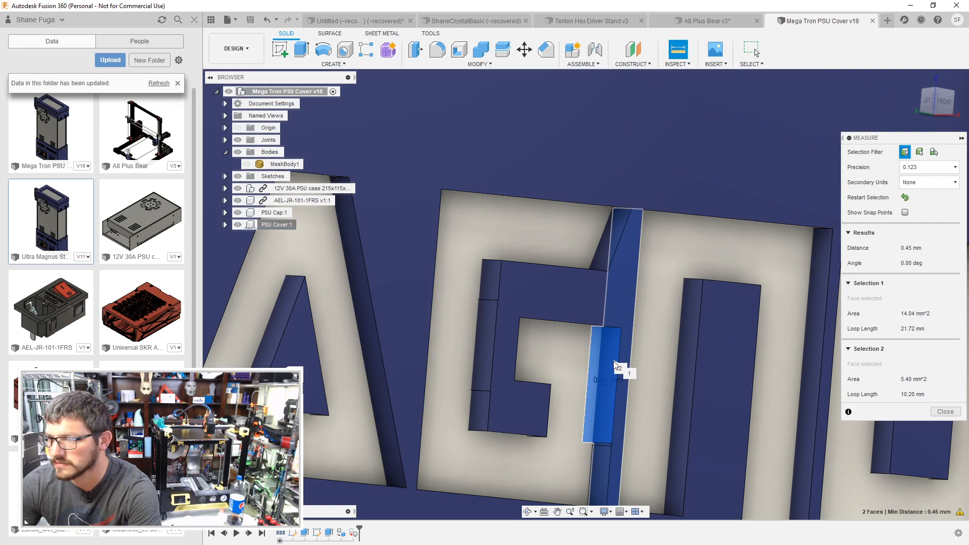
pyautogui.scroll(-5, 616, 368)
pyautogui.press('Escape')
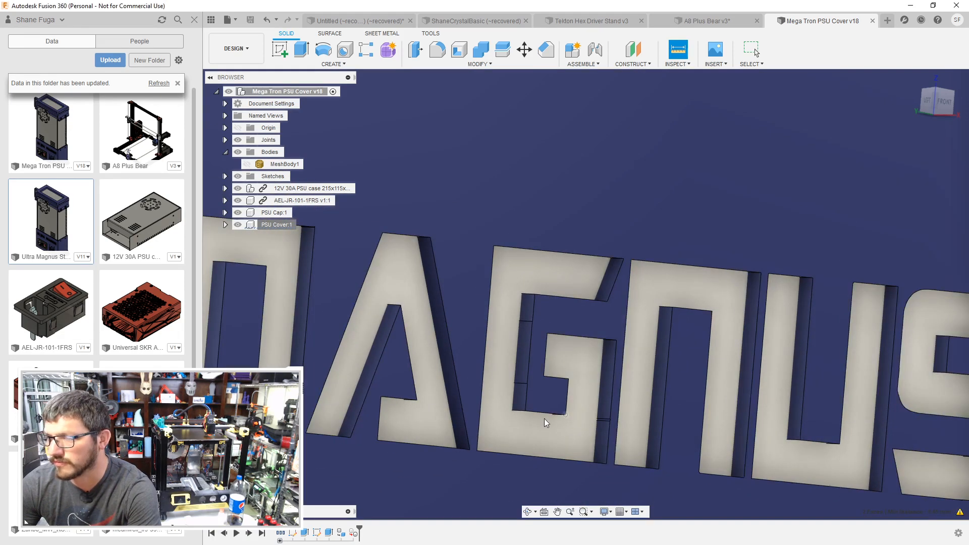
# Step: Edit the Ultra Magnus text sketch, set the text height to 16 mm, recentre the lettering on the cover, and finish the sketch
pyautogui.scroll(-6, 515, 417)
pyautogui.keyDown('shift'); pyautogui.moveTo(559, 395); pyautogui.dragTo(660, 408, button='middle'); pyautogui.keyUp('shift')
pyautogui.scroll(-2, 507, 411)
pyautogui.scroll(-1, 506, 410)
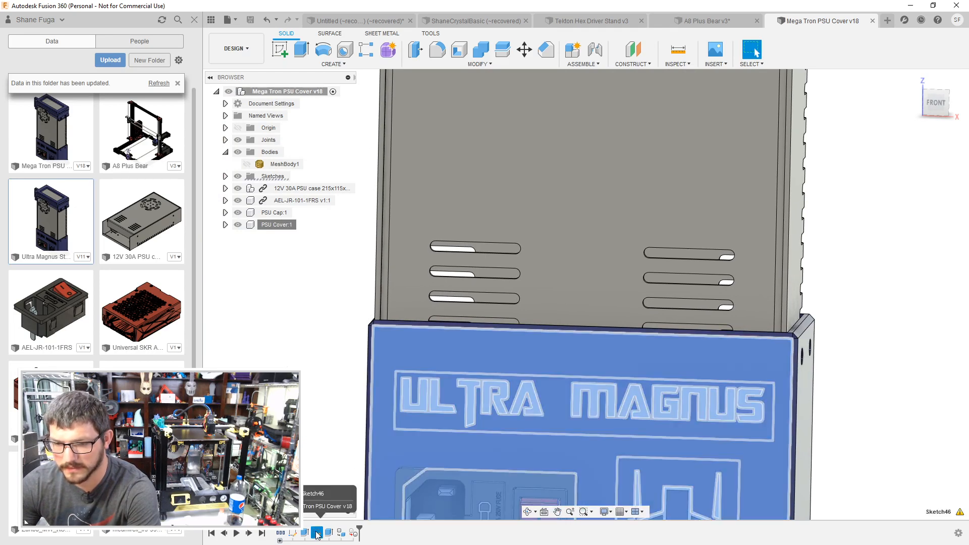
pyautogui.doubleClick(292, 534)
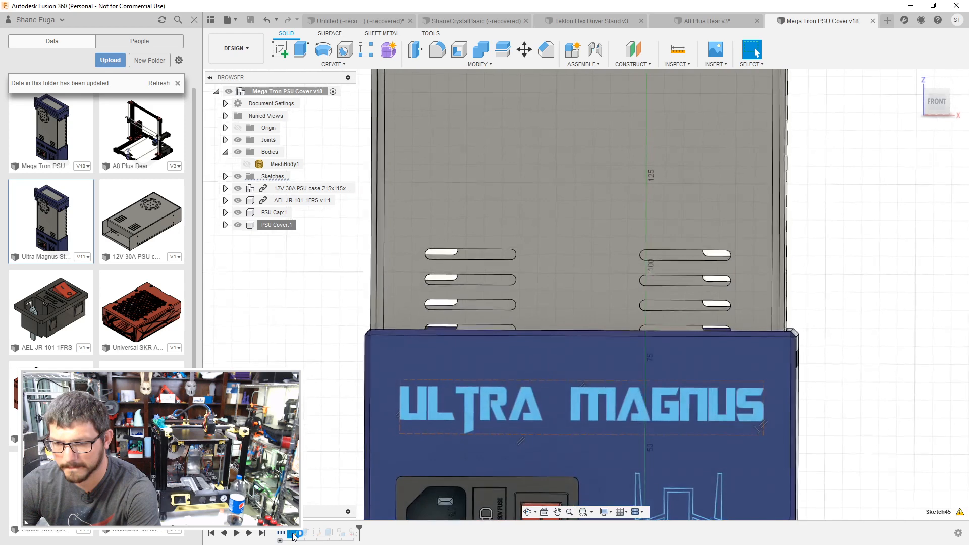
pyautogui.doubleClick(463, 414)
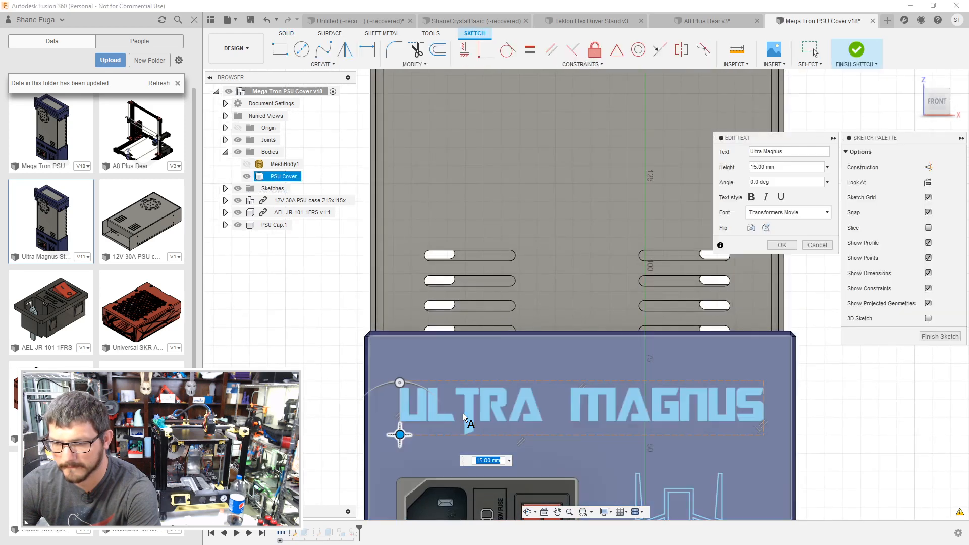
pyautogui.tripleClick(780, 170)
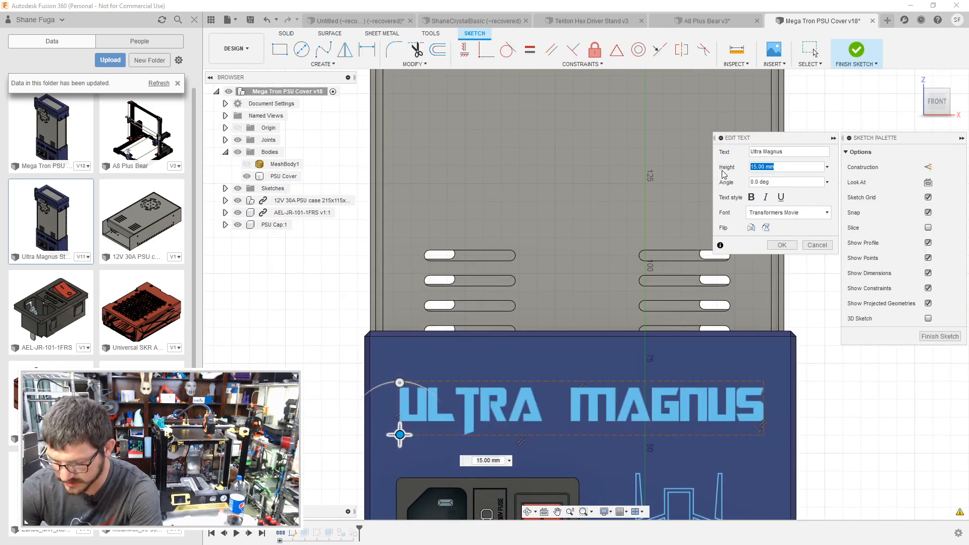
pyautogui.write('16')
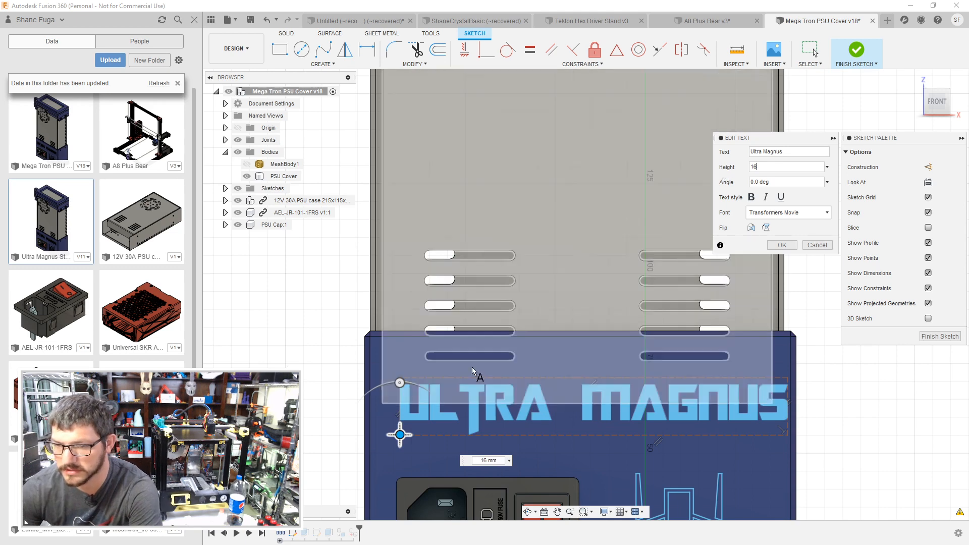
pyautogui.moveTo(400, 434); pyautogui.dragTo(388, 430)
pyautogui.click(795, 246)
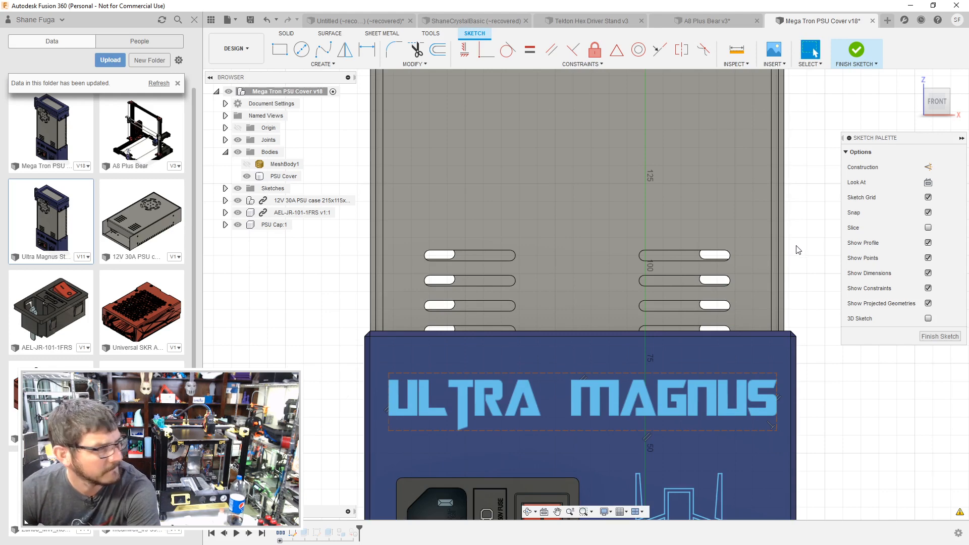
pyautogui.click(940, 336)
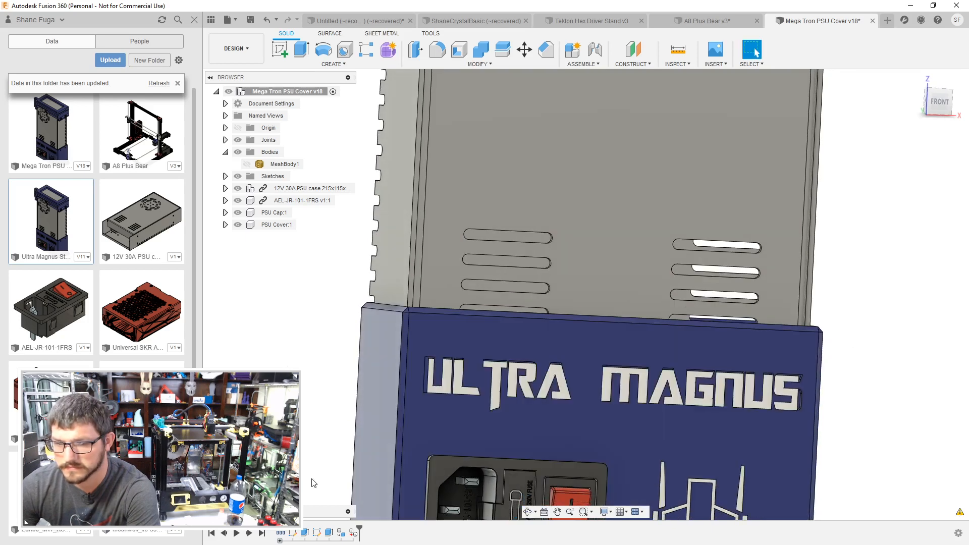
# Step: Reopen the Ultra Magnus text sketch, stretch the text frame's two upper corners outward with its upper edge at about Z 75 mm, and finish the sketch
pyautogui.doubleClick(317, 532)
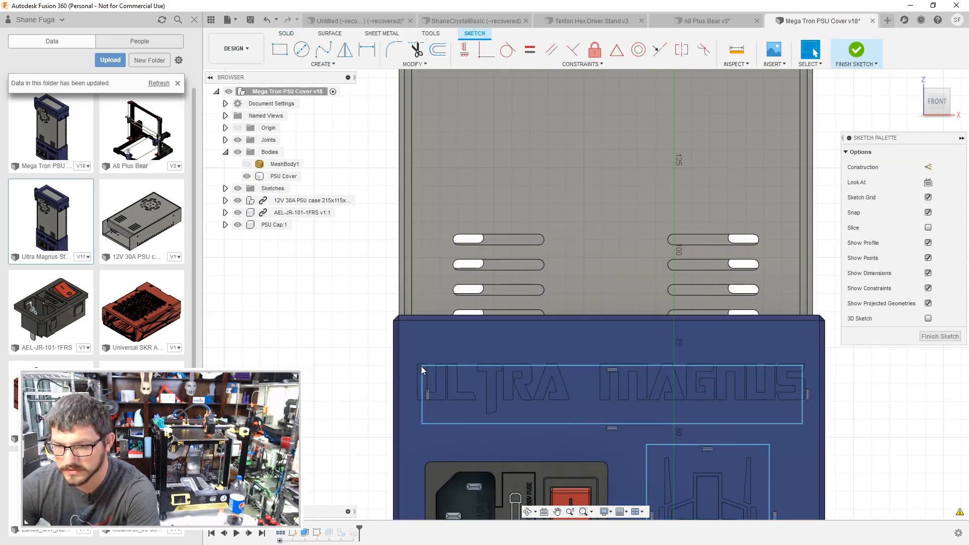
pyautogui.scroll(2, 420, 364)
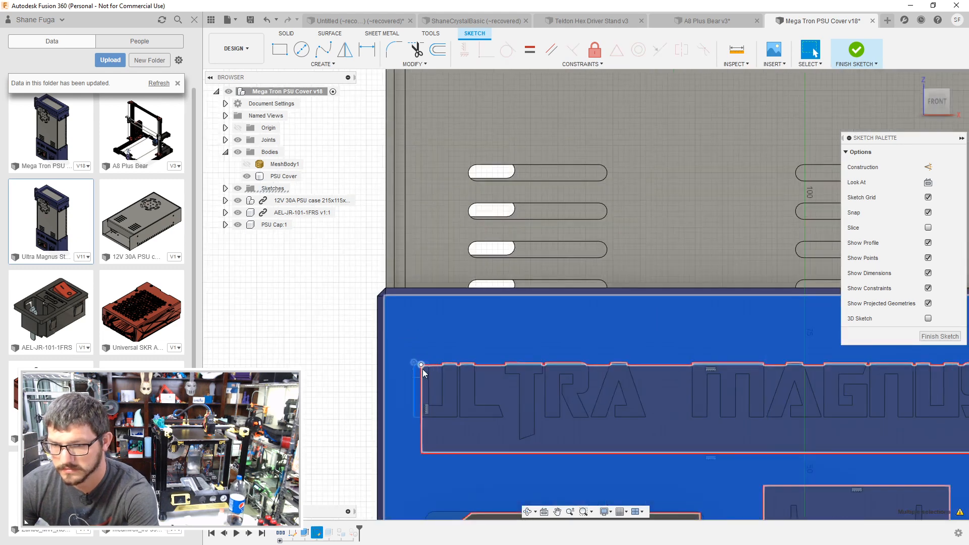
pyautogui.moveTo(420, 365); pyautogui.dragTo(407, 348)
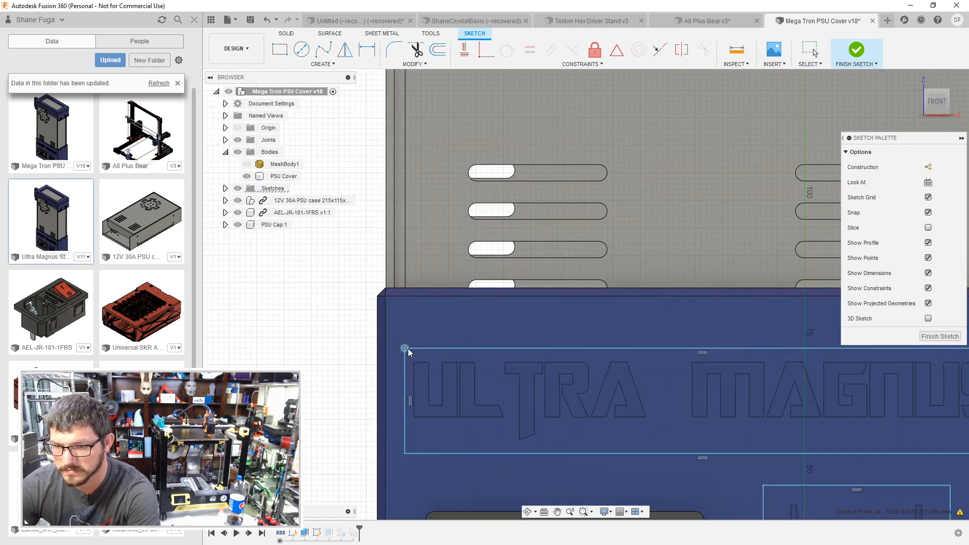
pyautogui.scroll(-2, 657, 457)
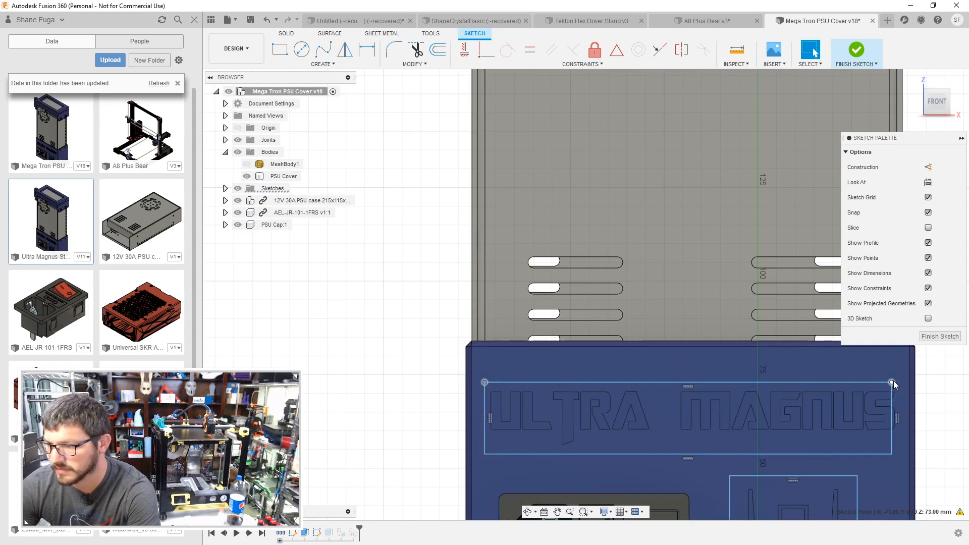
pyautogui.moveTo(892, 382); pyautogui.dragTo(900, 375)
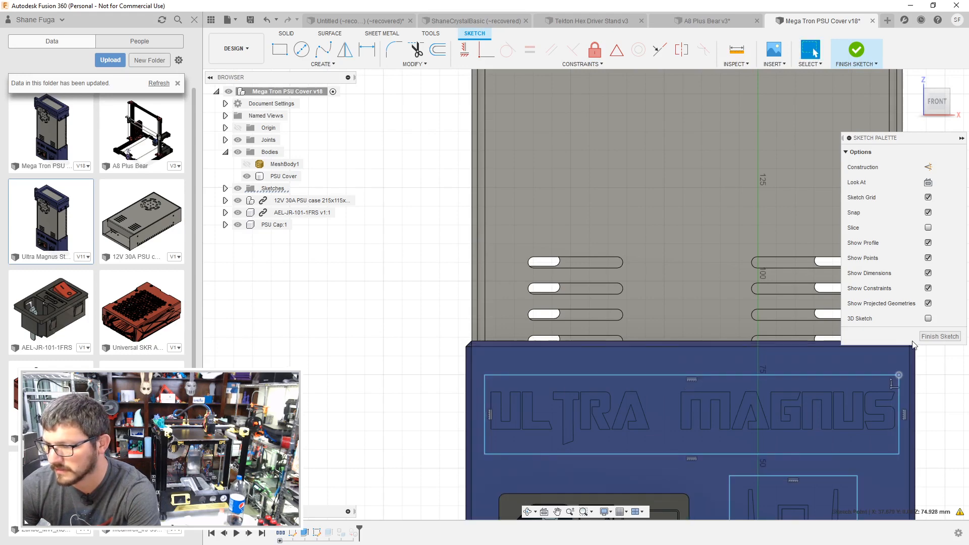
pyautogui.click(938, 337)
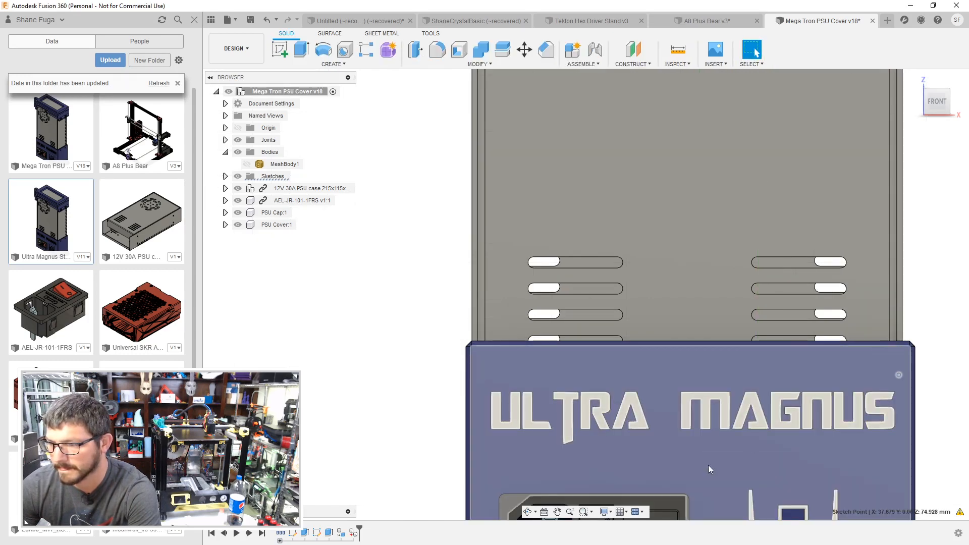
# Step: Save the Mega Tron PSU Cover design as a new version with the description "User Saved"
pyautogui.scroll(-3, 872, 405)
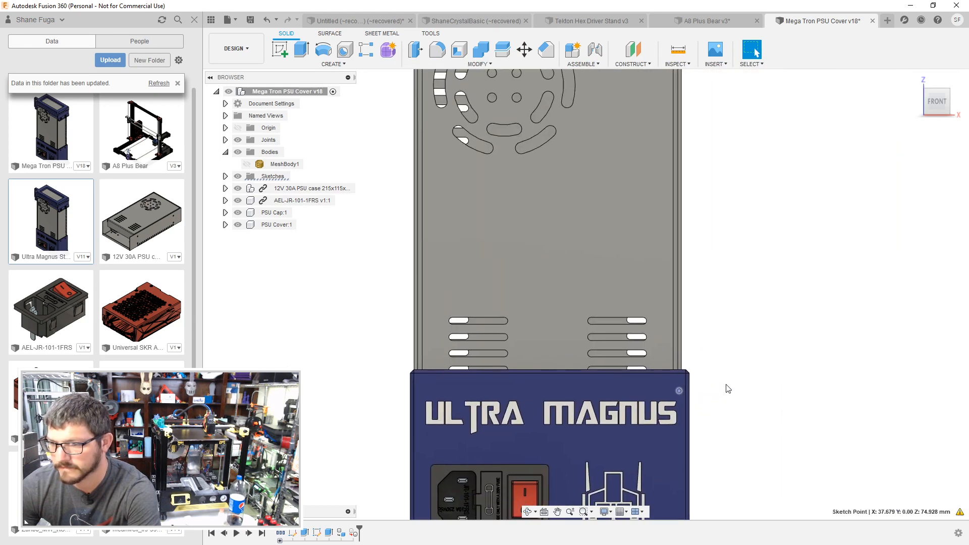
pyautogui.hotkey('ctrl', 's')
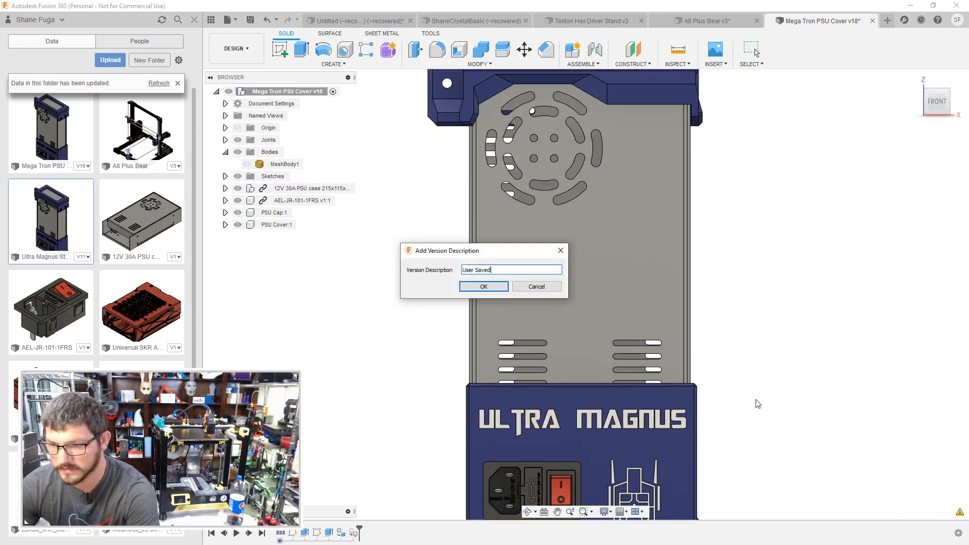
pyautogui.click(492, 286)
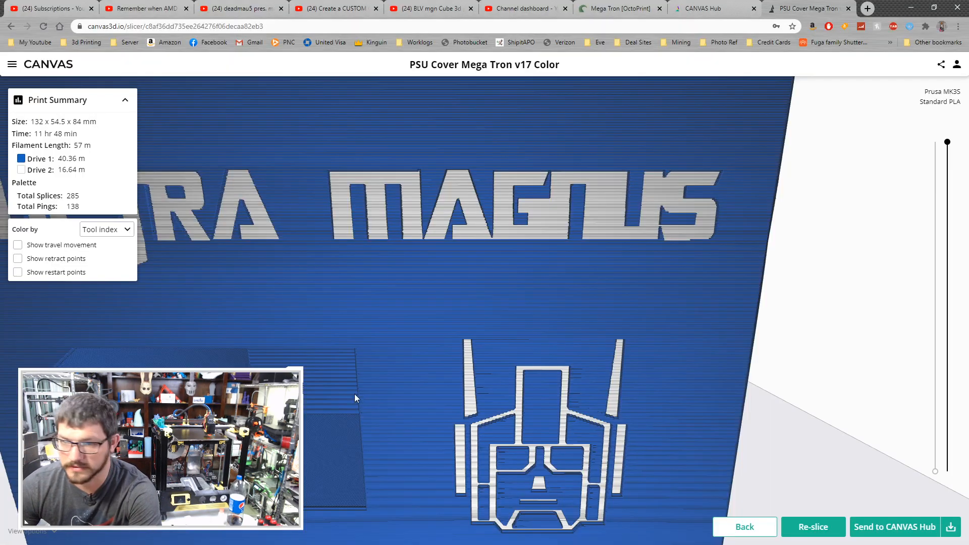
# Step: Switch to CANVAS in the browser, lower the sliced preview to layer 342, and examine how the white lettering is built inside the front wall
pyautogui.scroll(4, 730, 346)
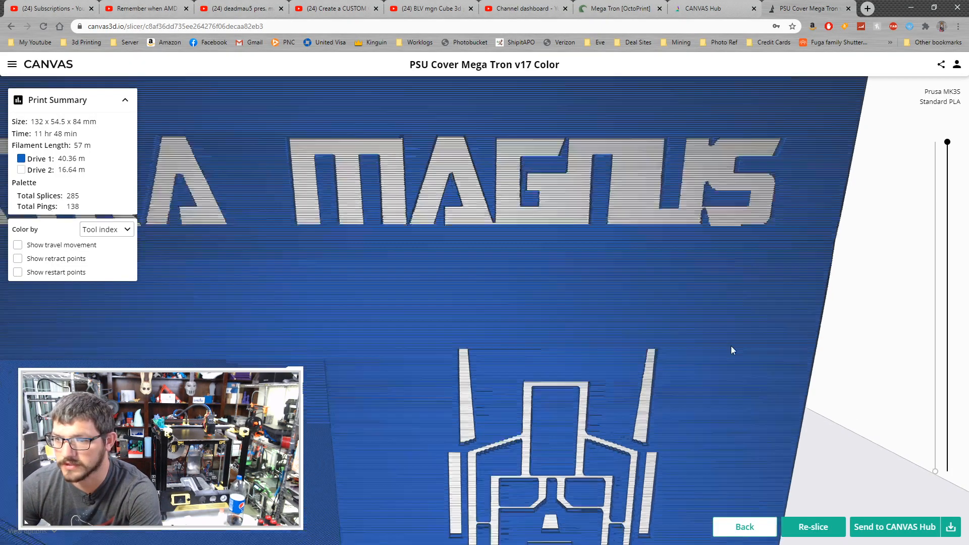
pyautogui.scroll(-6, 481, 403)
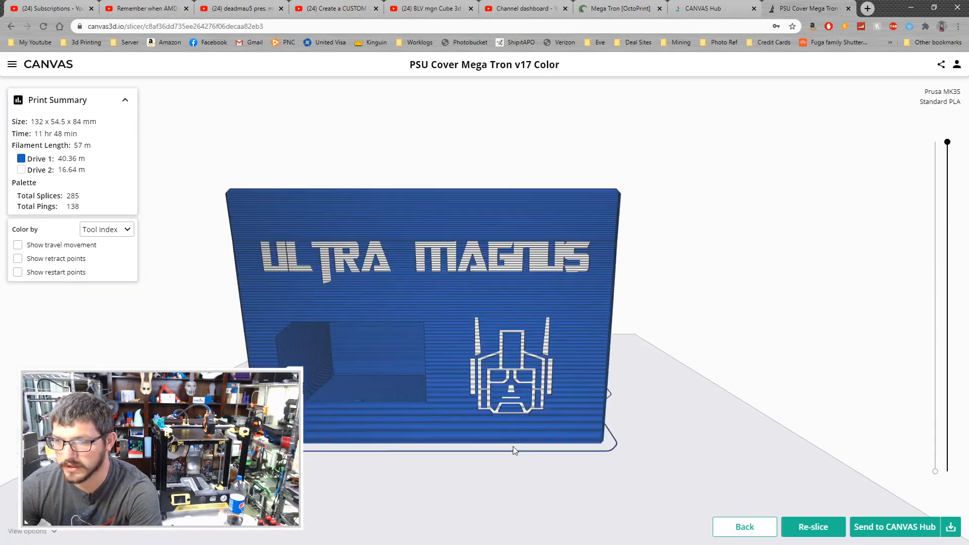
pyautogui.moveTo(453, 311); pyautogui.dragTo(472, 325)
pyautogui.scroll(2, 473, 325)
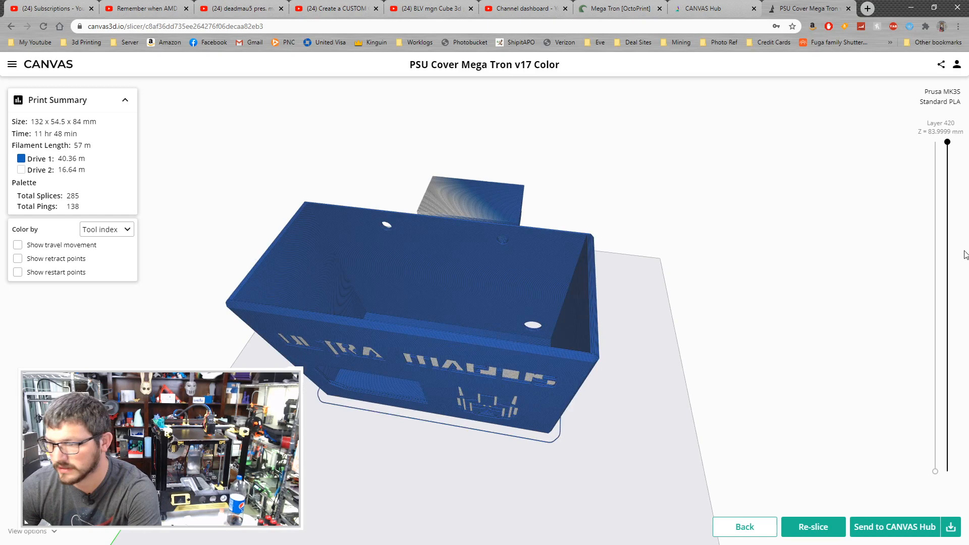
pyautogui.moveTo(947, 143)
pyautogui.moveTo(947, 143); pyautogui.dragTo(947, 202)
pyautogui.moveTo(504, 293); pyautogui.dragTo(588, 360)
pyautogui.scroll(2, 441, 257)
pyautogui.scroll(2, 439, 255)
pyautogui.scroll(3, 505, 381)
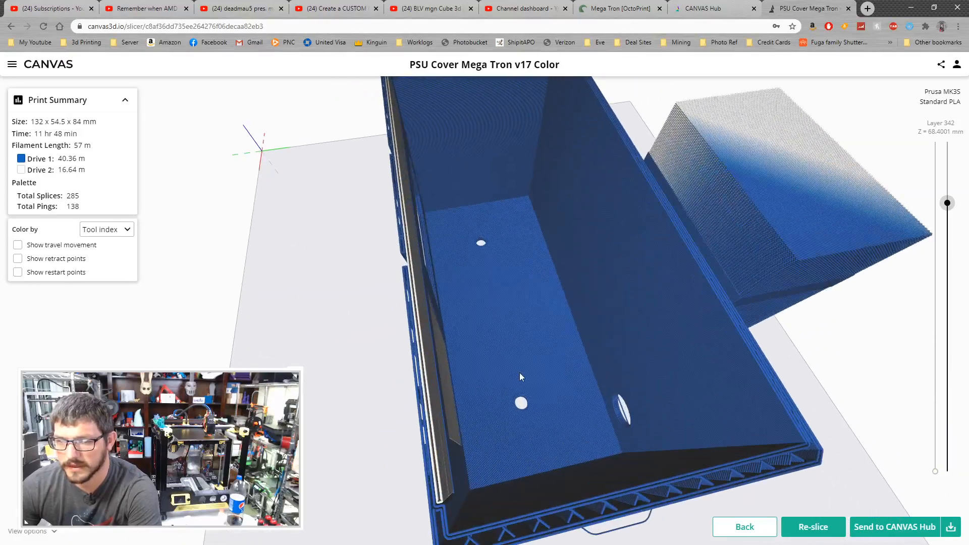
pyautogui.moveTo(520, 373); pyautogui.dragTo(403, 413)
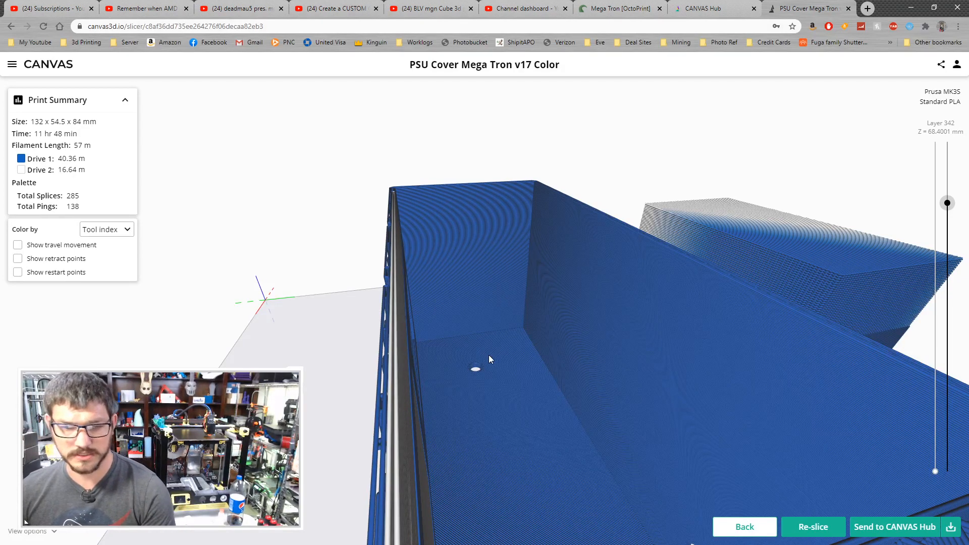
pyautogui.moveTo(486, 348); pyautogui.dragTo(509, 288)
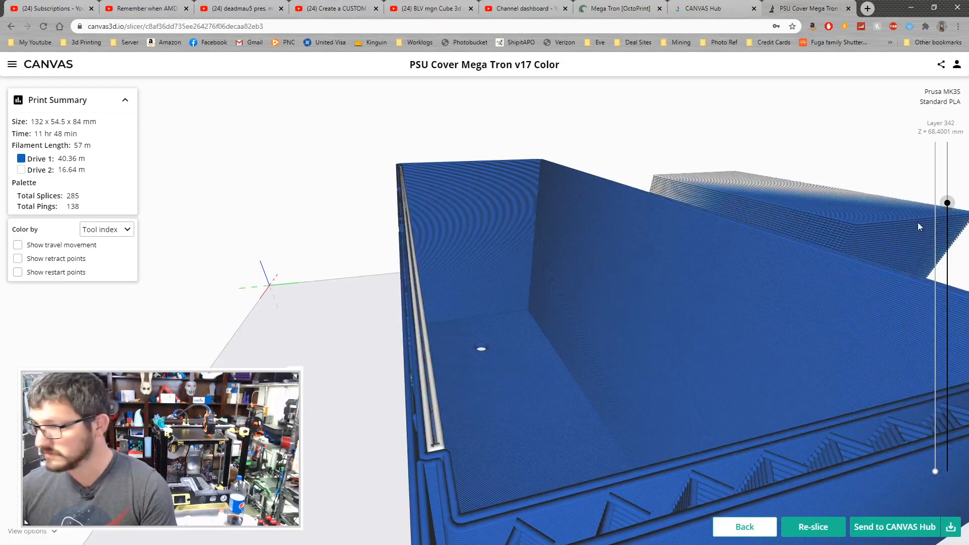
# Step: Restore the preview to layer 420 and examine the cover's outer walls, lettering and face as a whole
pyautogui.moveTo(917, 223); pyautogui.dragTo(920, 47)
pyautogui.scroll(-10, 438, 279)
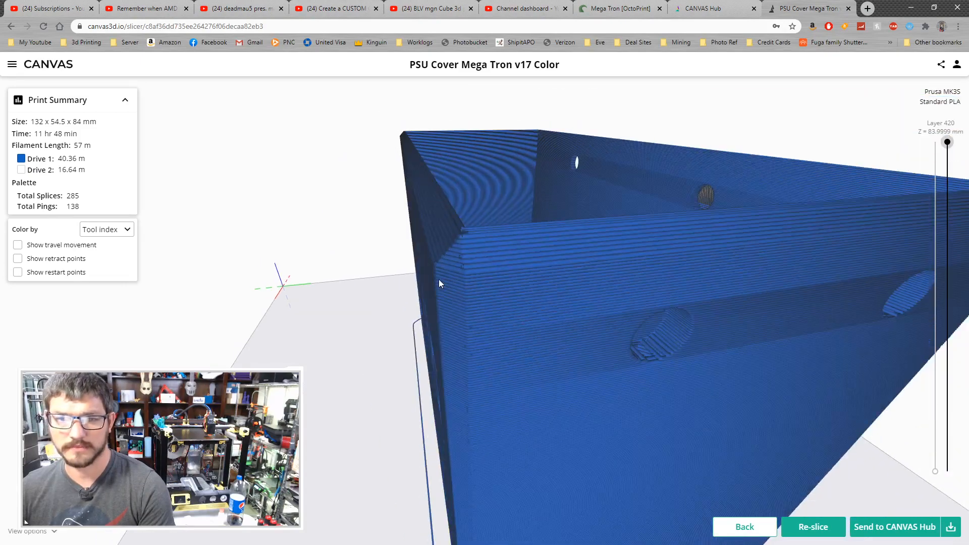
pyautogui.moveTo(438, 280); pyautogui.dragTo(573, 168)
pyautogui.scroll(3, 461, 228)
pyautogui.scroll(-2, 461, 235)
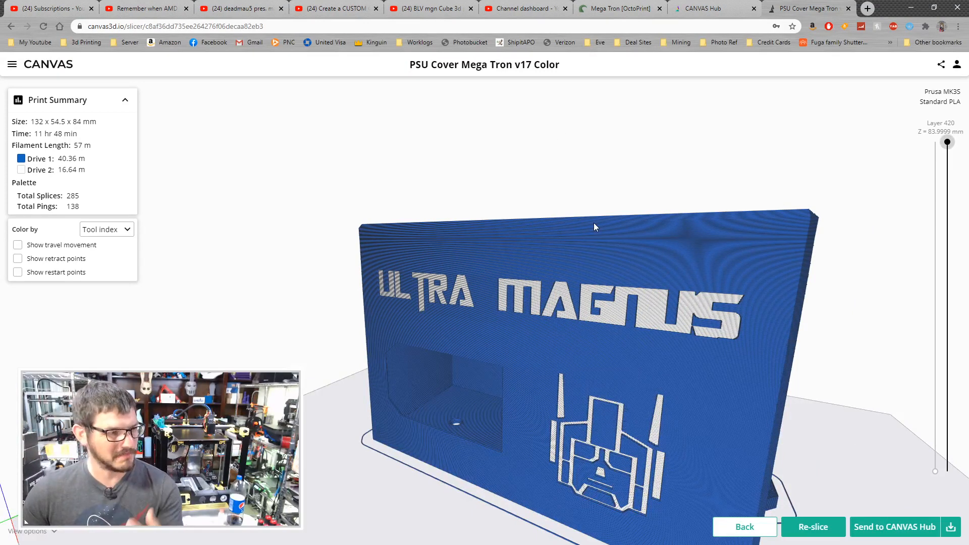
pyautogui.moveTo(576, 247); pyautogui.dragTo(158, 288)
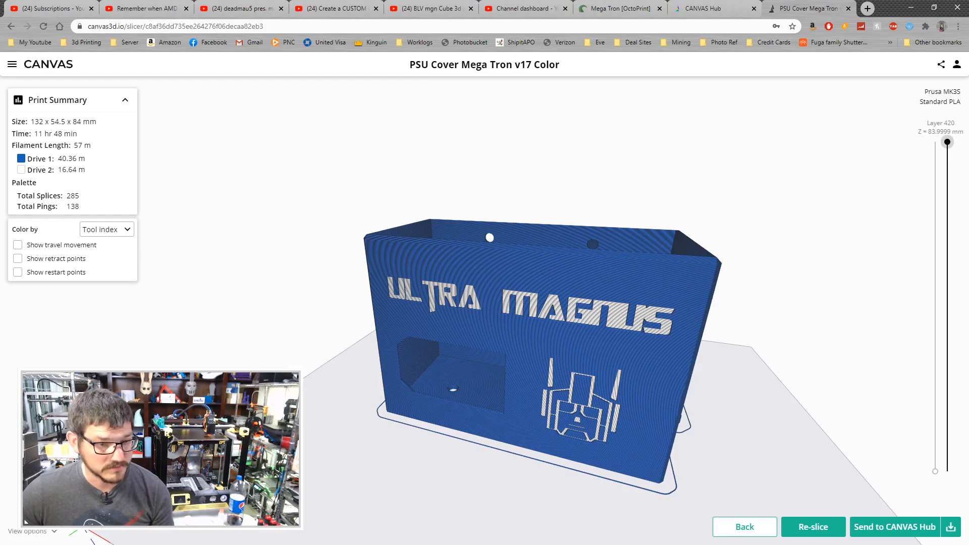
# Step: Switch to Fusion 360, open the A8 Plus Bear assembly, and examine how the PSU cover and the nearby blue corner brace sit on the frame
pyautogui.hotkey('alt', 'Tab')
pyautogui.scroll(-5, 416, 360)
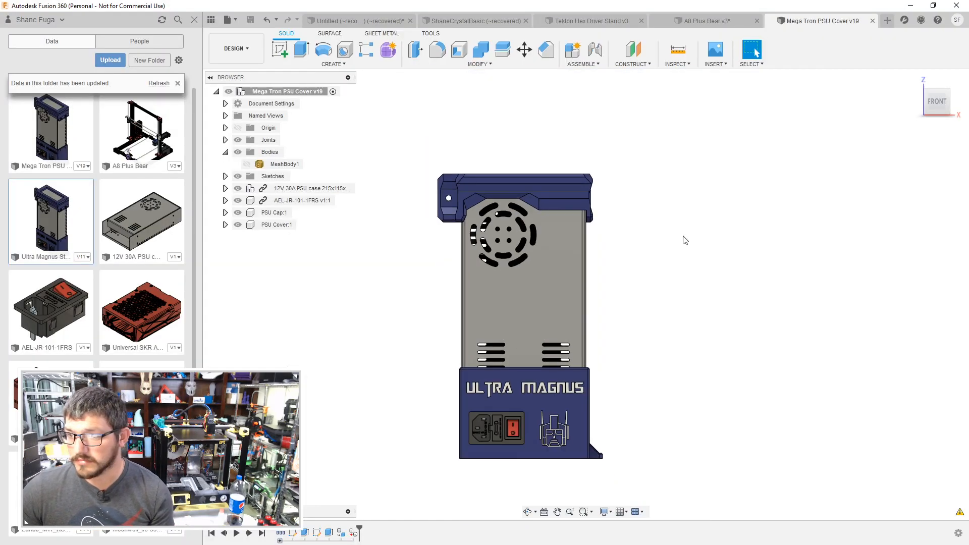
pyautogui.click(727, 21)
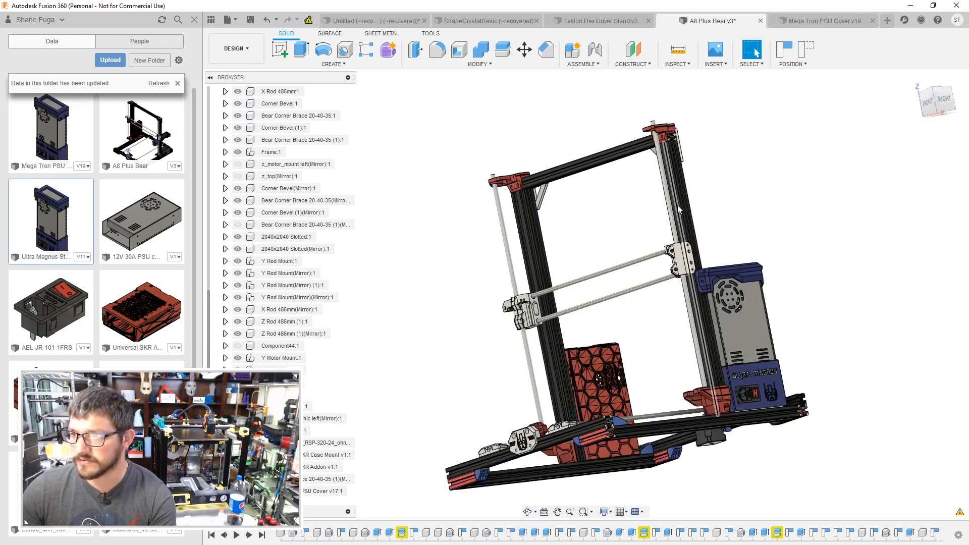
pyautogui.keyDown('shift'); pyautogui.moveTo(727, 179); pyautogui.dragTo(682, 292, button='middle'); pyautogui.keyUp('shift')
pyautogui.scroll(3, 725, 369)
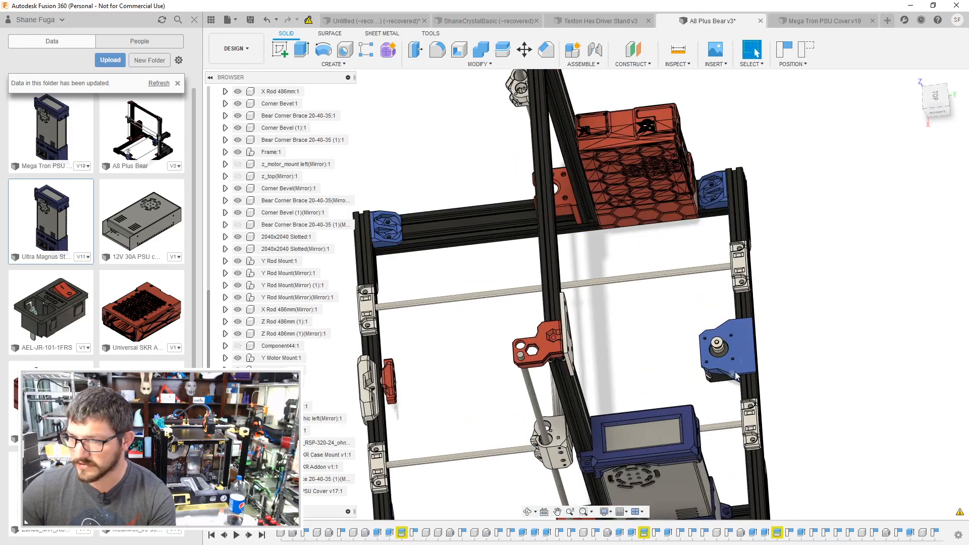
pyautogui.keyDown('shift'); pyautogui.moveTo(736, 376); pyautogui.dragTo(761, 396, button='middle'); pyautogui.keyUp('shift')
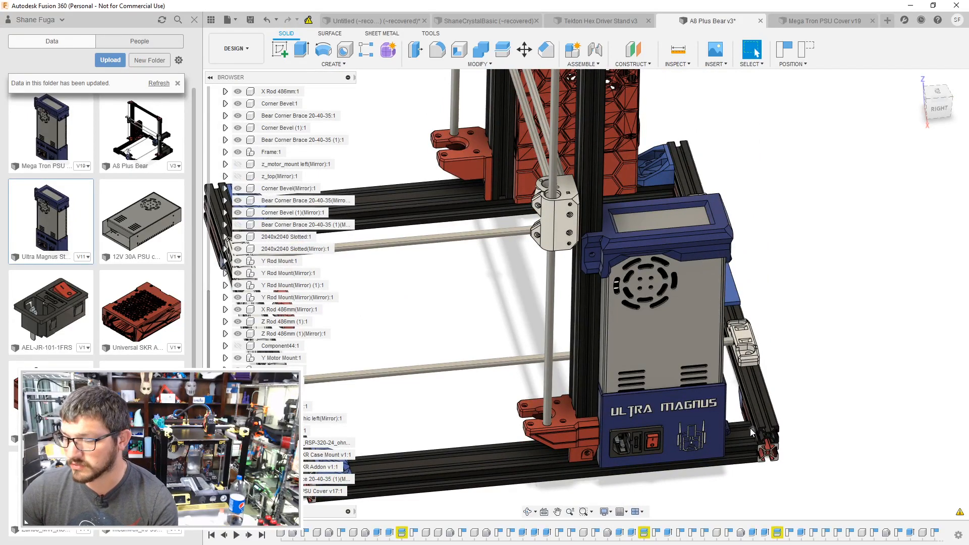
pyautogui.click(657, 182)
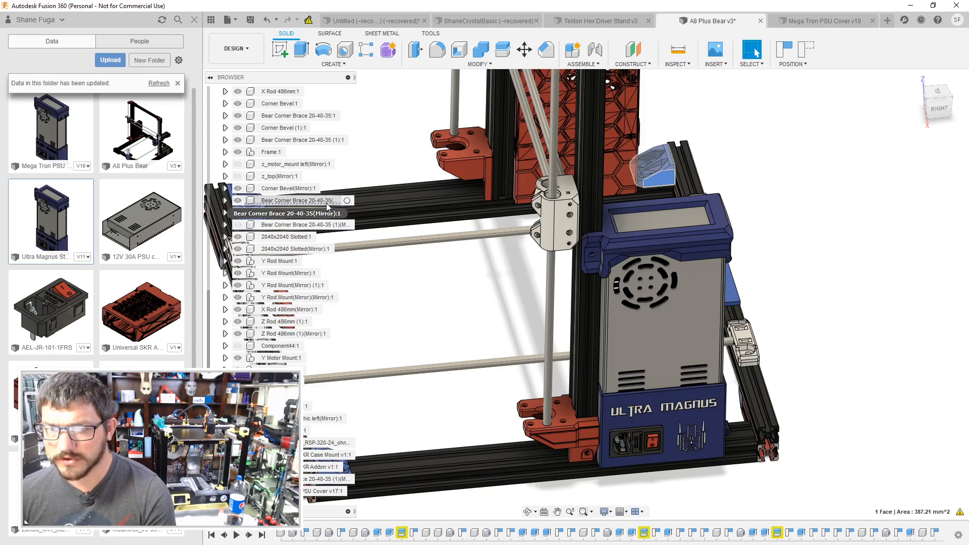
pyautogui.click(776, 189)
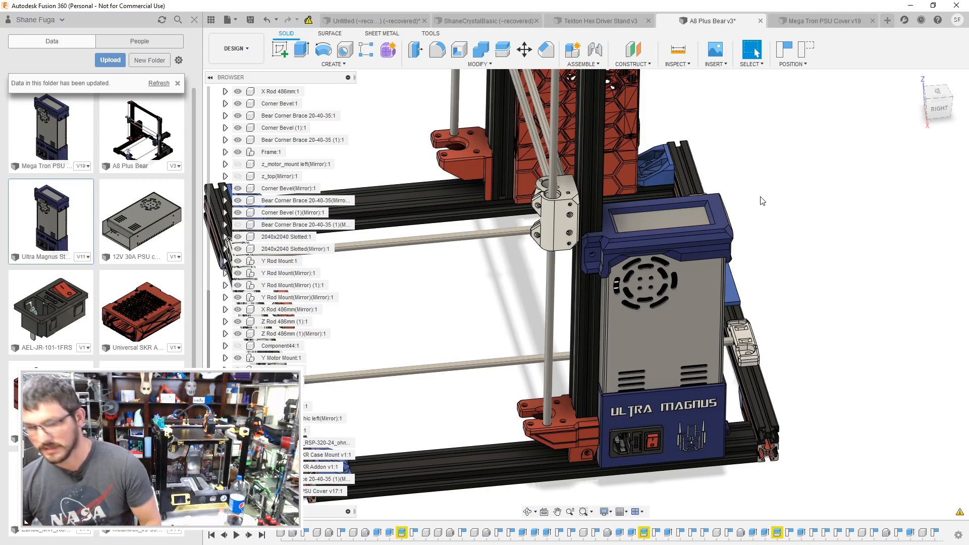
# Step: Measure the distance between the PSU cover's side face beside the face emblem and the neighbouring frame extrusion
pyautogui.keyDown('shift'); pyautogui.moveTo(820, 363); pyautogui.dragTo(800, 382, button='middle'); pyautogui.keyUp('shift')
pyautogui.scroll(6, 726, 426)
pyautogui.moveTo(749, 418); pyautogui.dragTo(754, 265, button='middle')
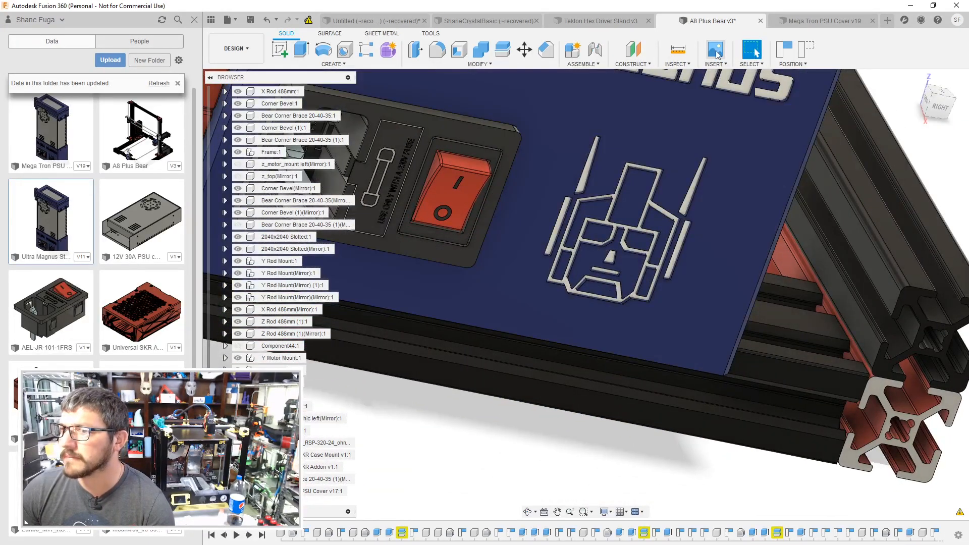
pyautogui.click(679, 49)
pyautogui.click(878, 267)
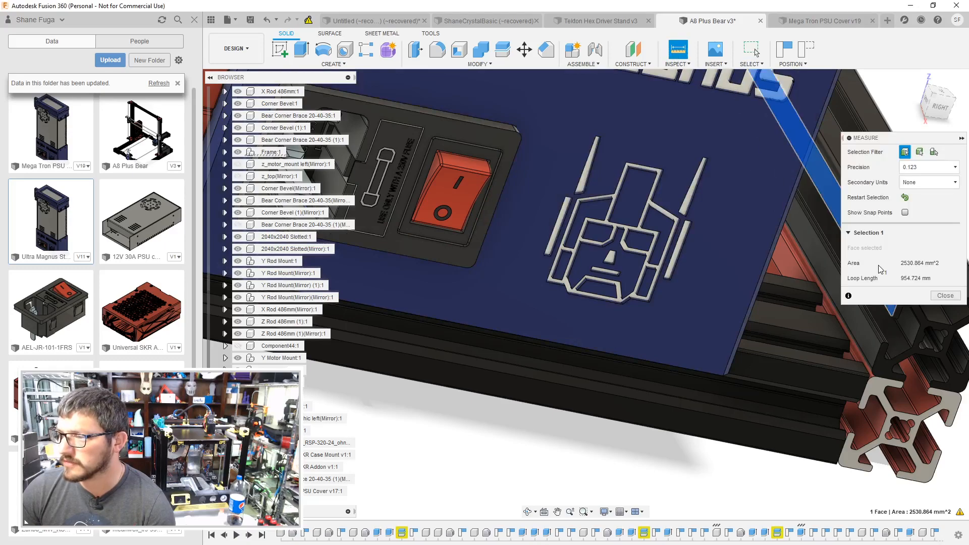
pyautogui.keyDown('shift'); pyautogui.moveTo(839, 258); pyautogui.dragTo(821, 270, button='middle'); pyautogui.keyUp('shift')
pyautogui.click(821, 271)
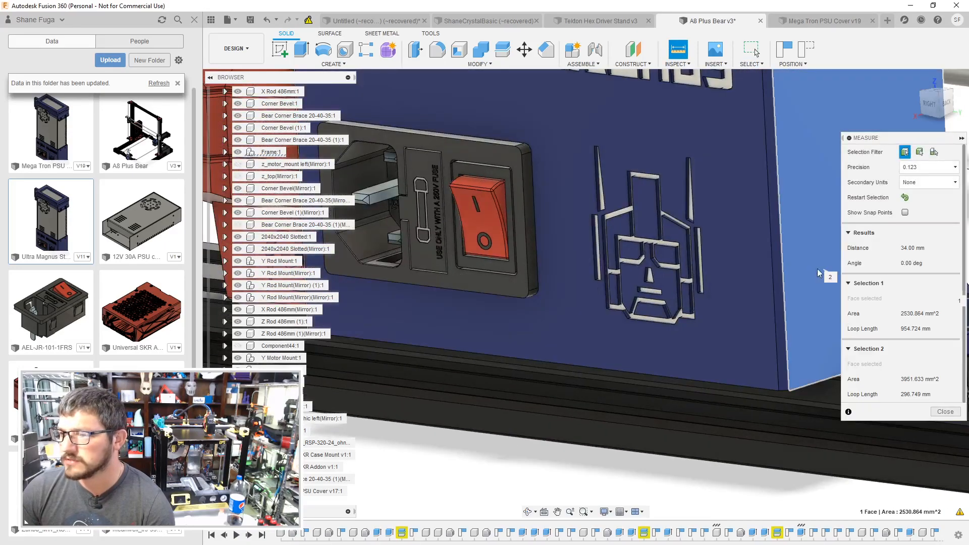
pyautogui.scroll(-3, 820, 273)
pyautogui.moveTo(763, 297); pyautogui.dragTo(464, 342, button='middle')
pyautogui.keyDown('shift'); pyautogui.moveTo(585, 260); pyautogui.dragTo(676, 292, button='middle'); pyautogui.keyUp('shift')
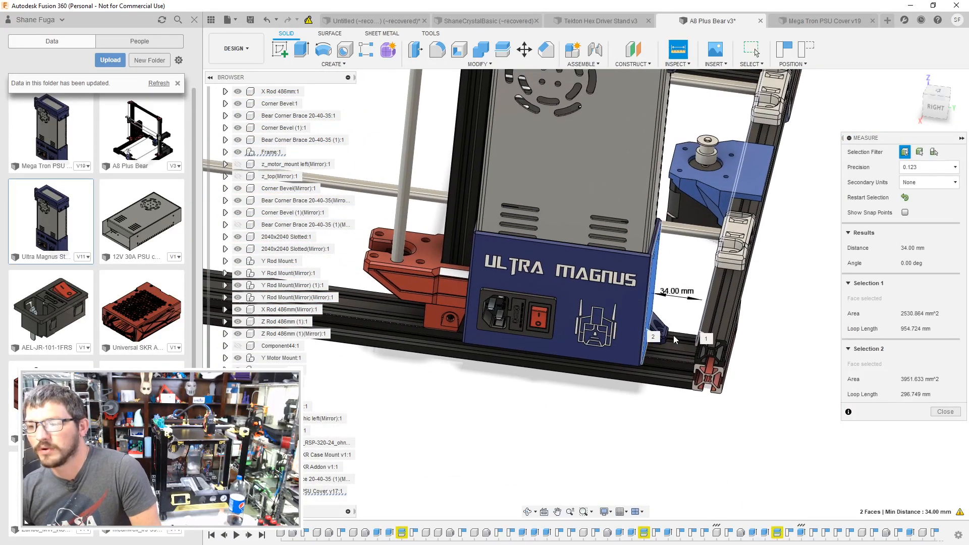
pyautogui.click(940, 413)
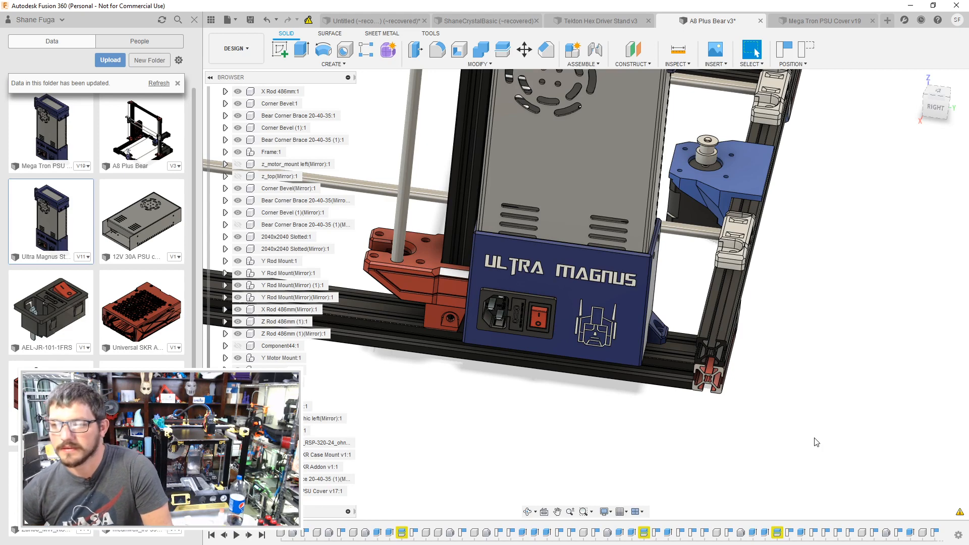
pyautogui.scroll(-5, 449, 441)
pyautogui.moveTo(449, 441); pyautogui.dragTo(569, 443, button='middle')
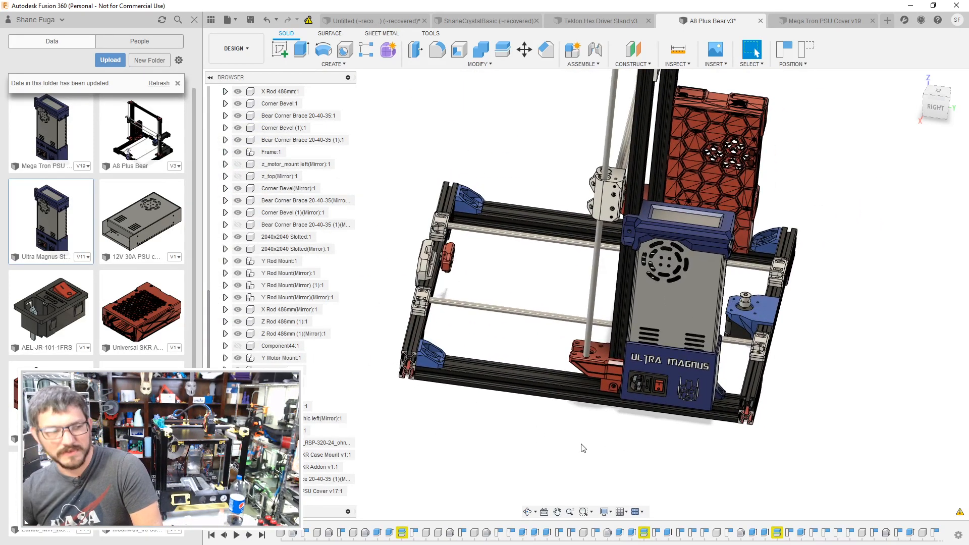